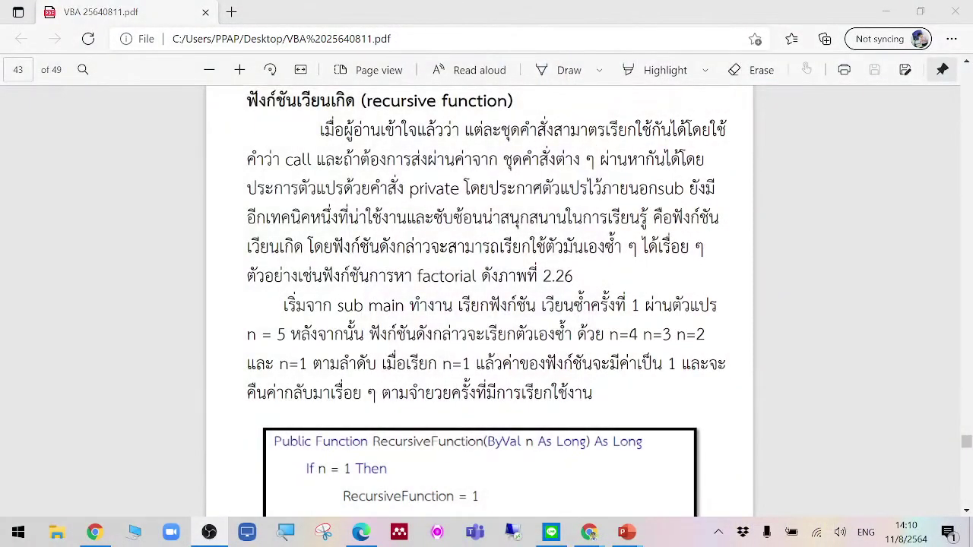
# Scroll page 43 of VBA 25640811.pdf until figure 2.26's RecursiveFunction code and caption are fully visible
pyautogui.scroll(2, 688, 387)
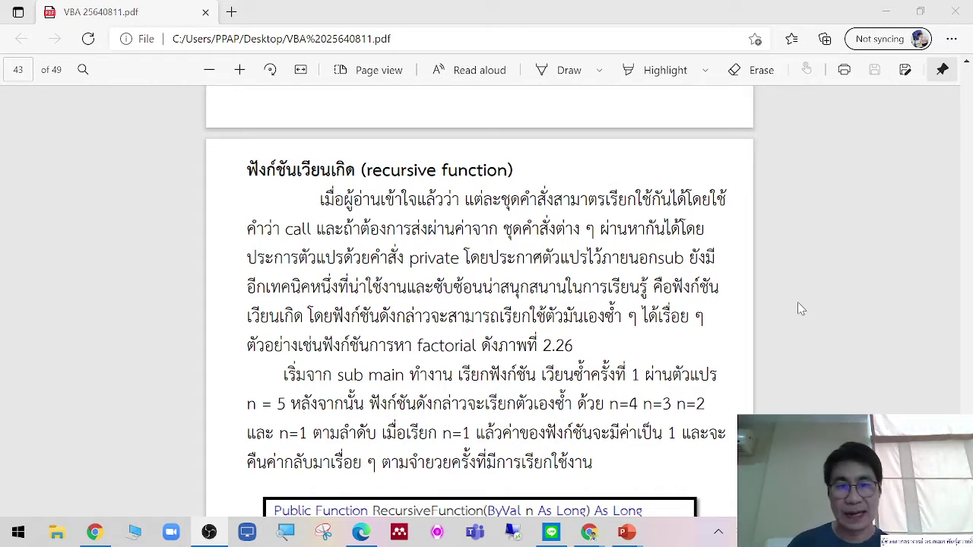
pyautogui.scroll(-1, 804, 305)
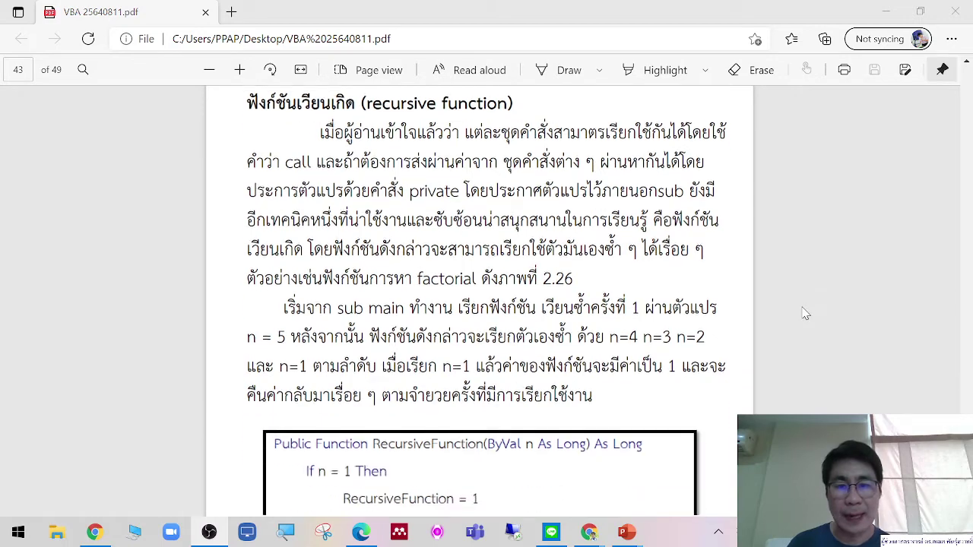
pyautogui.scroll(-1, 805, 312)
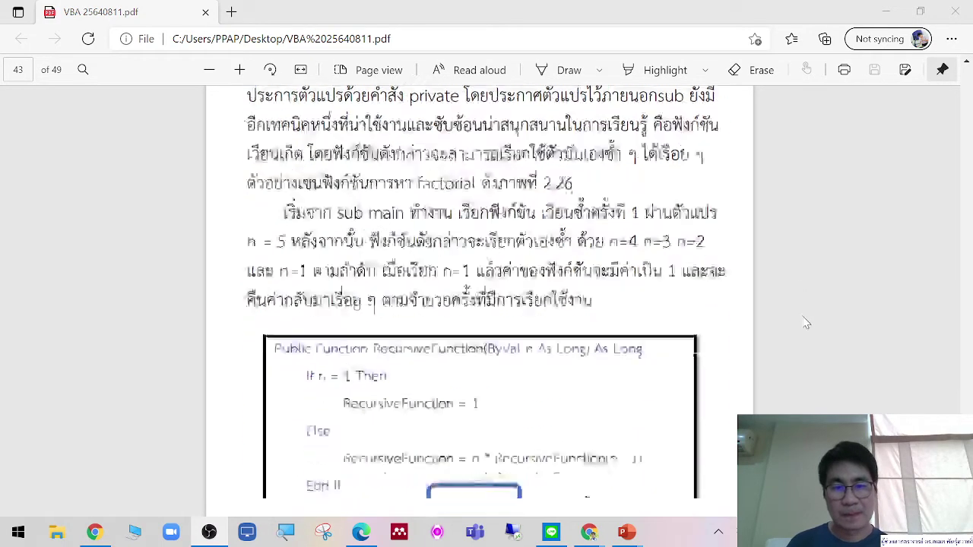
pyautogui.scroll(-3, 805, 319)
pyautogui.scroll(-1, 807, 325)
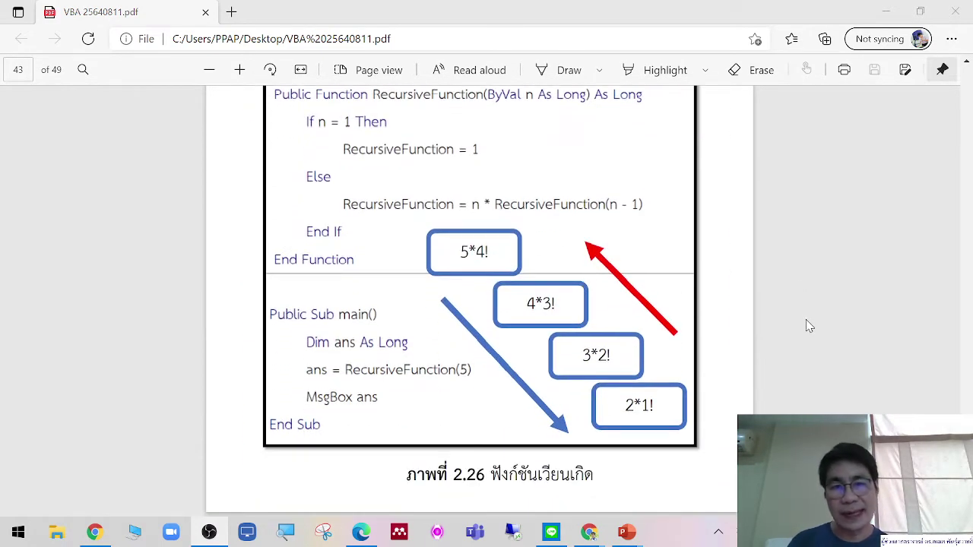
pyautogui.scroll(1, 809, 325)
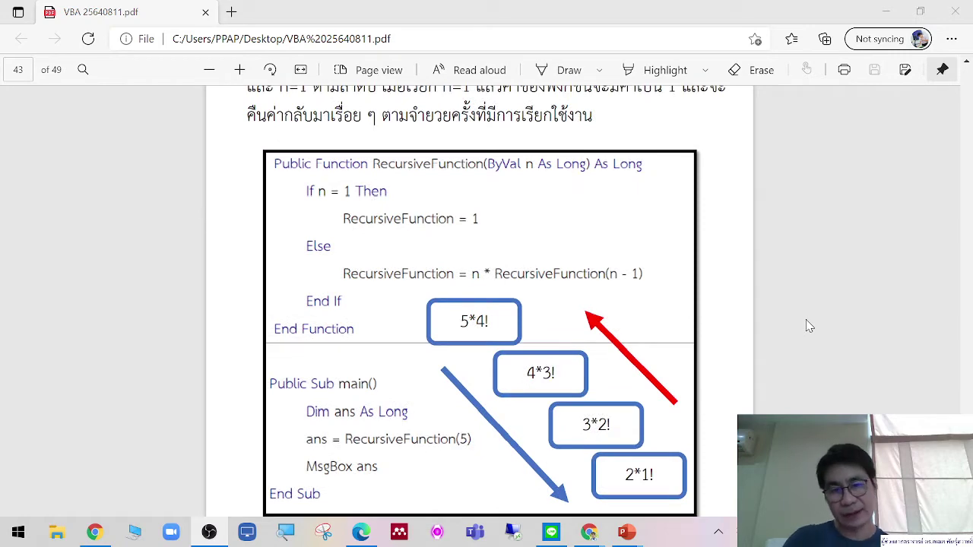
pyautogui.scroll(-2, 809, 325)
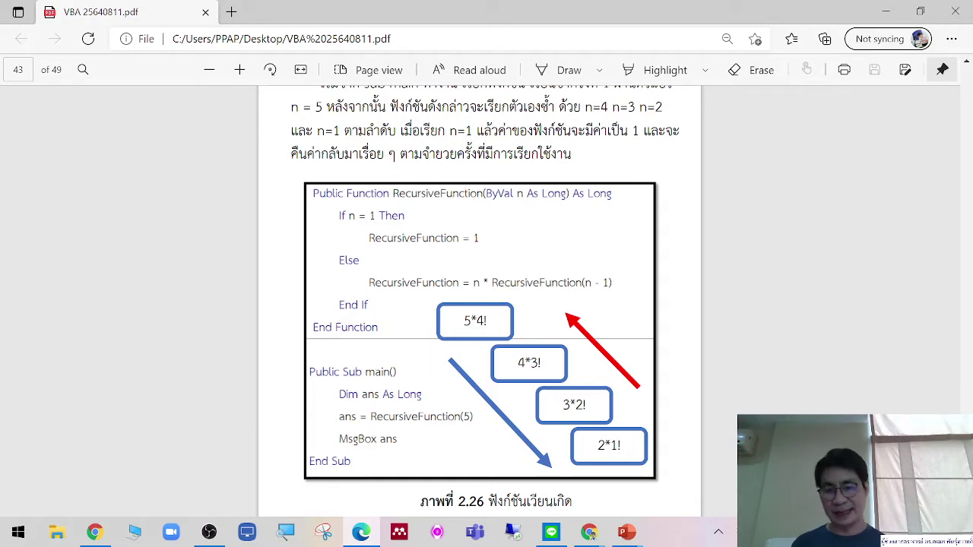
# Look back through PDF pages 39–42, zooming in so the code figures fill the view
pyautogui.scroll(3, 821, 316)
pyautogui.scroll(5, 663, 187)
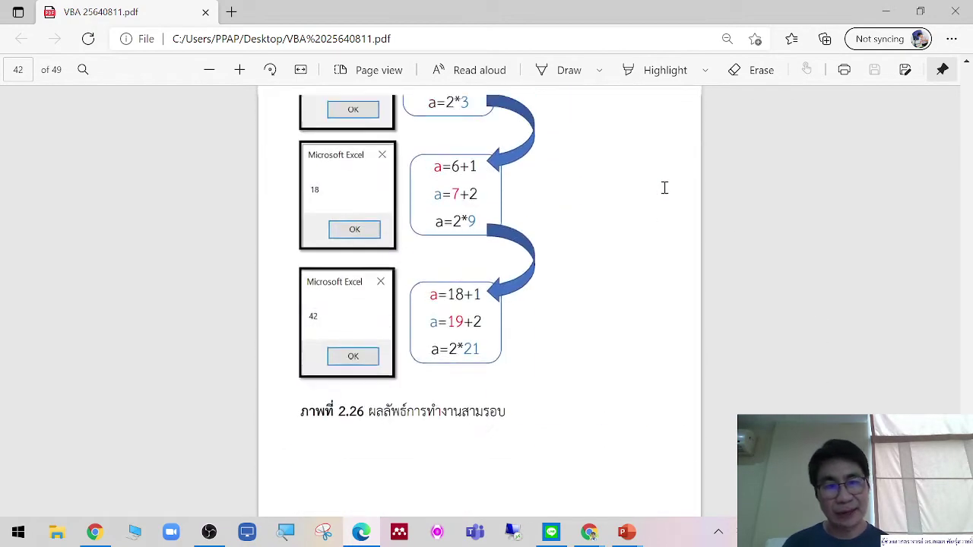
pyautogui.scroll(2, 663, 187)
pyautogui.scroll(2, 666, 193)
pyautogui.scroll(3, 666, 193)
pyautogui.scroll(3, 666, 193)
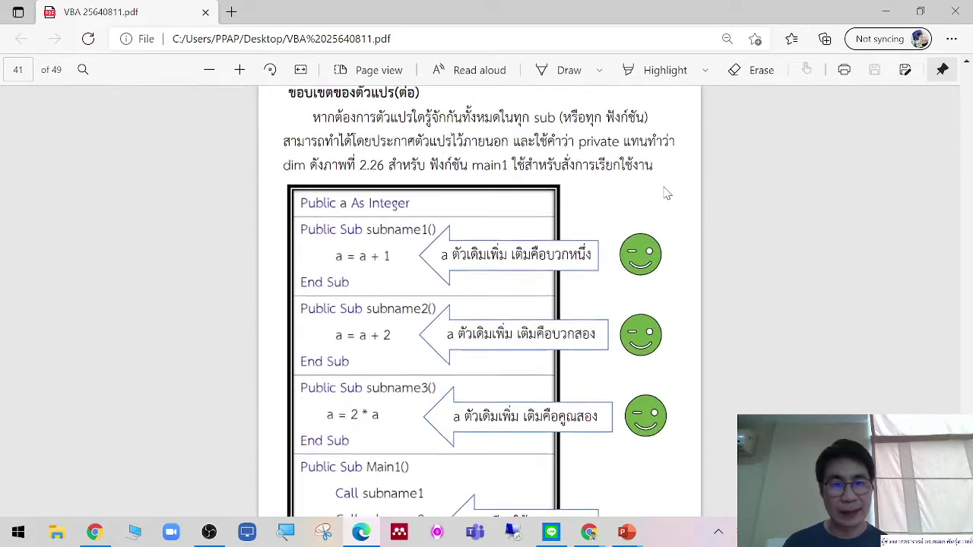
pyautogui.scroll(-1, 666, 193)
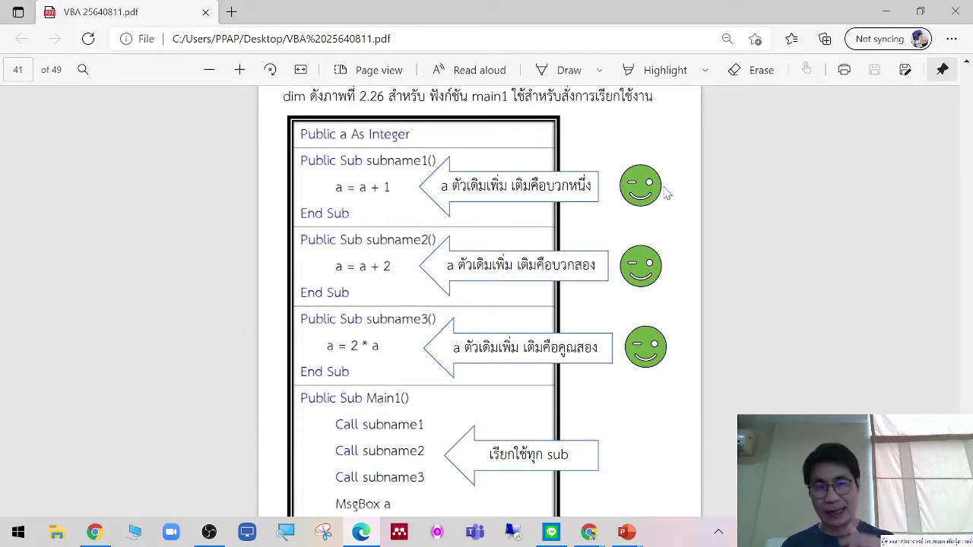
pyautogui.scroll(2, 666, 193)
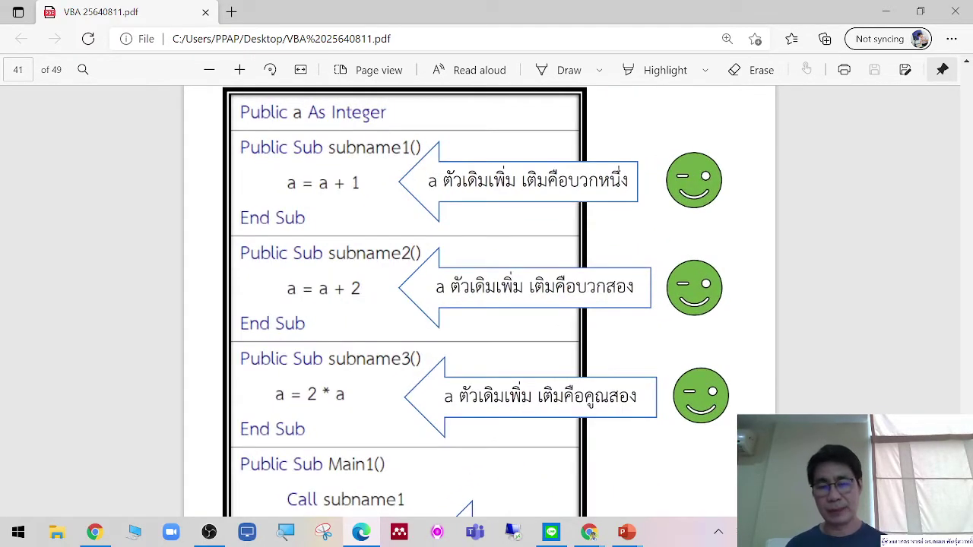
pyautogui.scroll(3, 665, 188)
pyautogui.scroll(3, 664, 188)
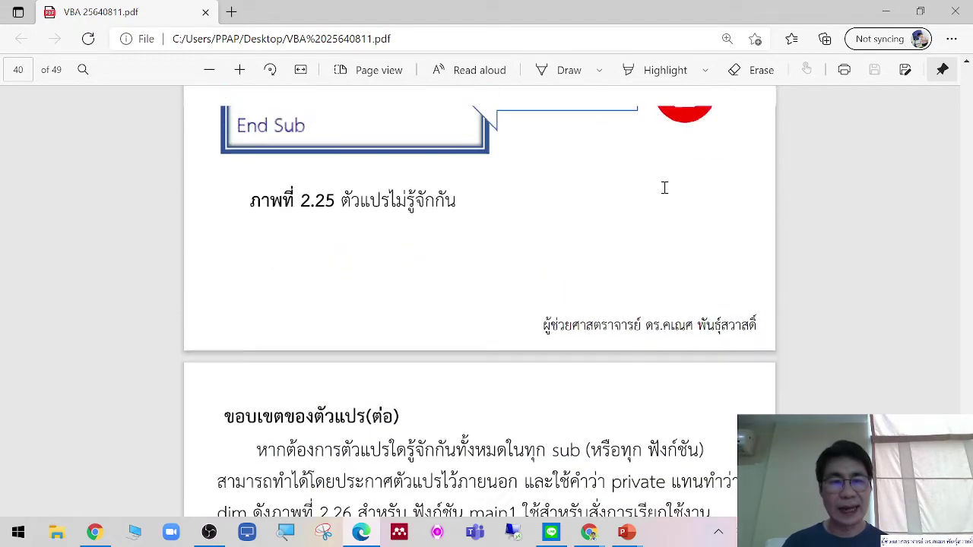
pyautogui.scroll(3, 664, 188)
pyautogui.scroll(1, 665, 187)
pyautogui.scroll(3, 664, 188)
pyautogui.scroll(3, 665, 188)
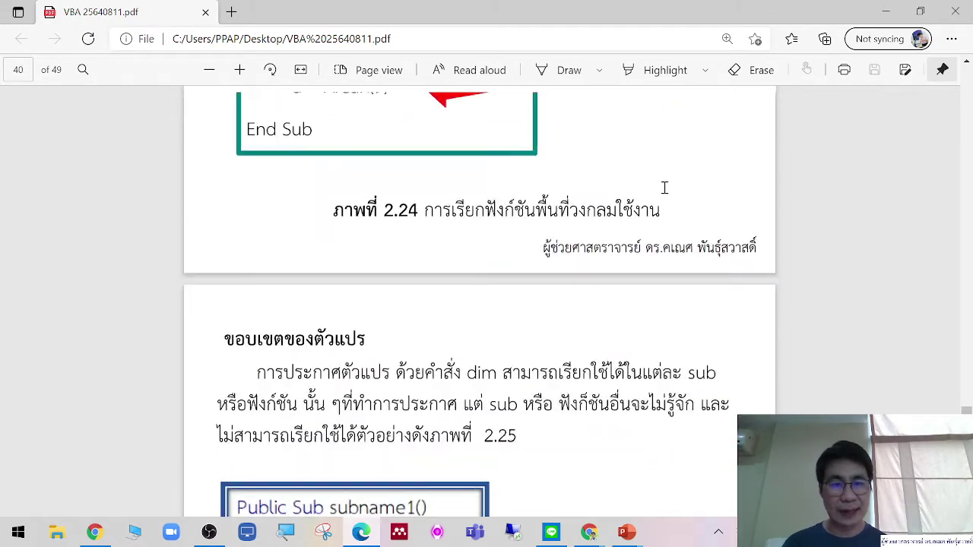
pyautogui.scroll(3, 665, 188)
pyautogui.scroll(1, 664, 188)
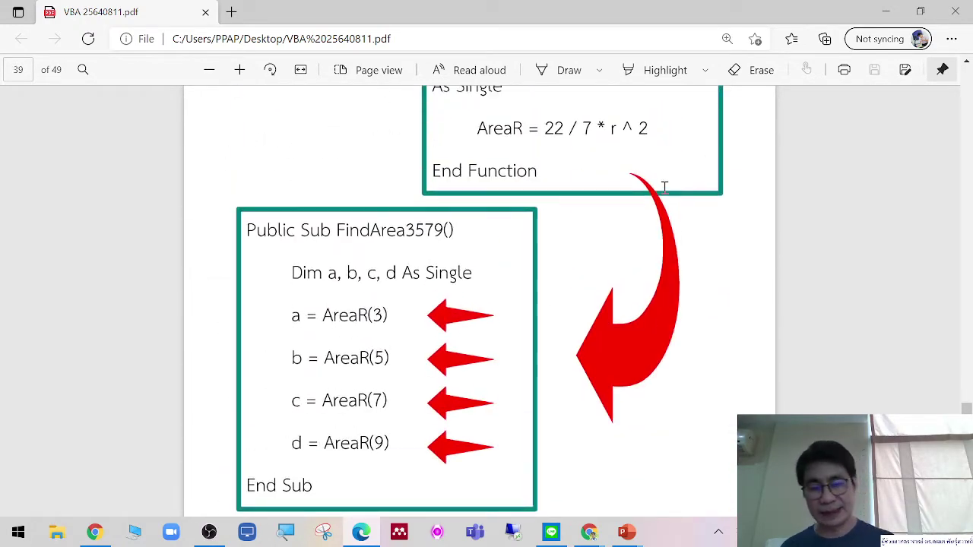
pyautogui.scroll(3, 665, 187)
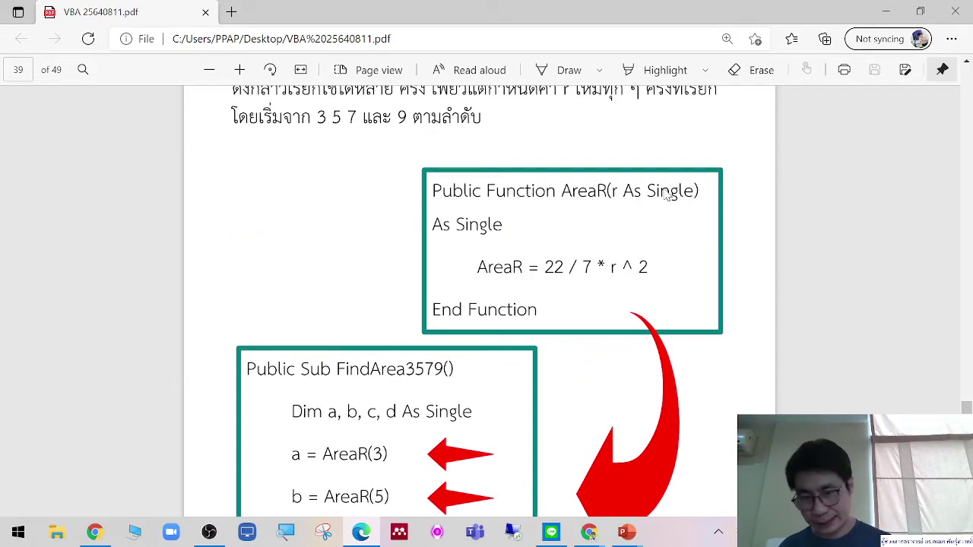
pyautogui.hotkey('ctrl', '+')
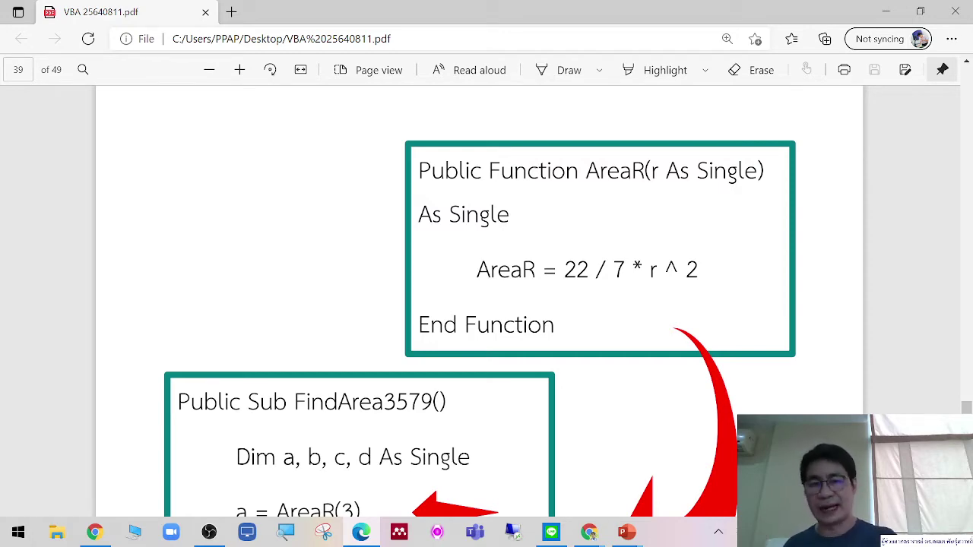
pyautogui.hotkey('ctrl', '-')
pyautogui.hotkey('ctrl', '+')
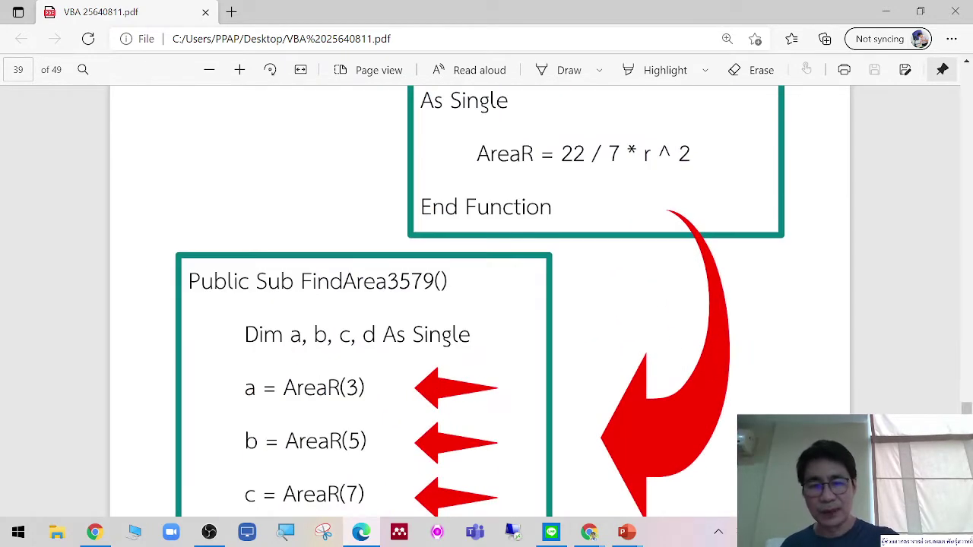
# Return to page 43 and capture figure 2.26 as a screen snip with Win+Shift+S
pyautogui.scroll(-5, 745, 289)
pyautogui.scroll(-3, 745, 289)
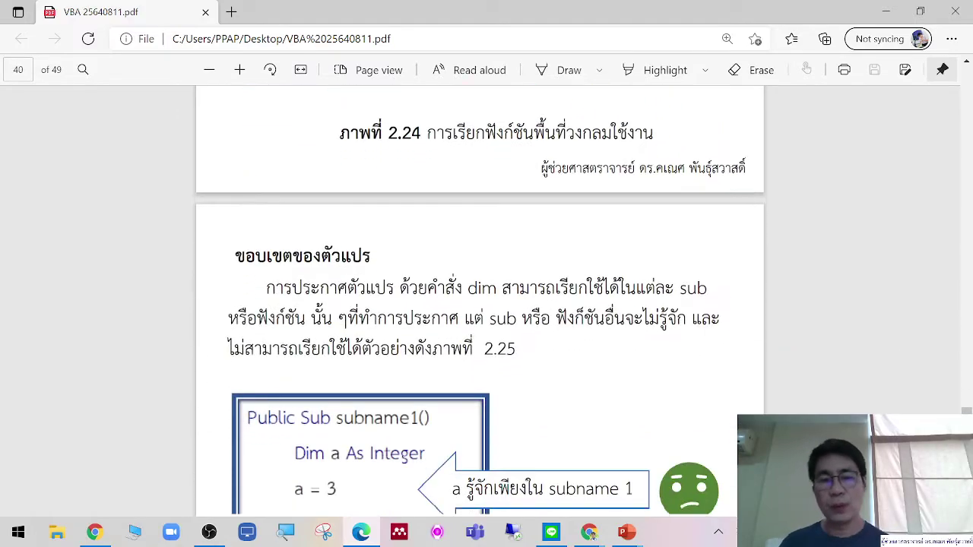
pyautogui.scroll(-3, 745, 289)
pyautogui.scroll(-6, 840, 299)
pyautogui.scroll(-5, 840, 299)
pyautogui.scroll(-5, 836, 296)
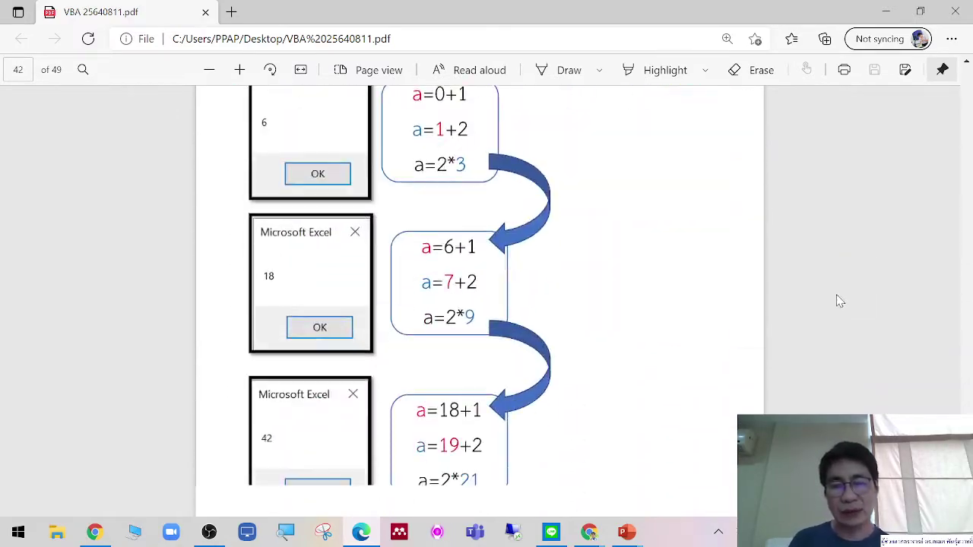
pyautogui.scroll(-5, 837, 296)
pyautogui.scroll(-5, 836, 305)
pyautogui.scroll(-4, 836, 310)
pyautogui.scroll(6, 836, 310)
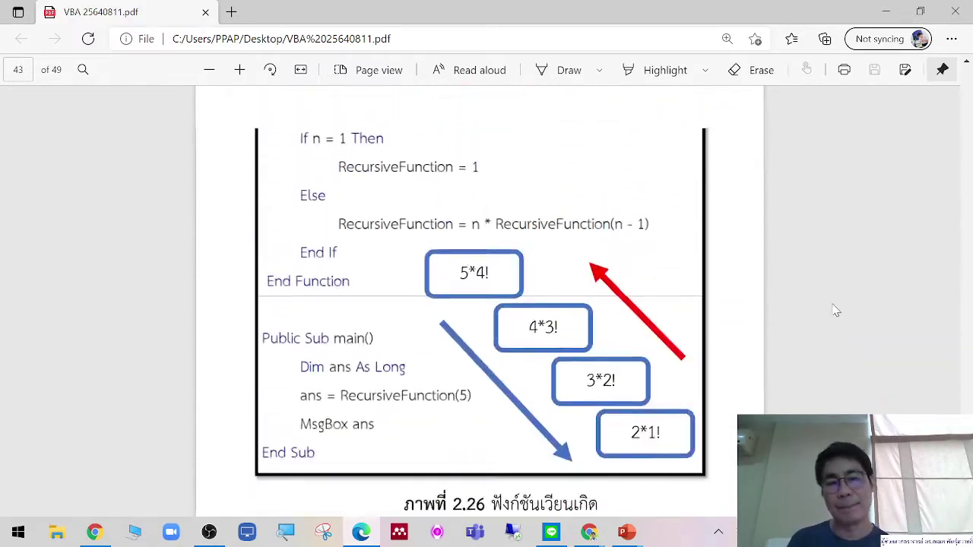
pyautogui.scroll(3, 836, 311)
pyautogui.scroll(-2, 836, 311)
pyautogui.scroll(1, 836, 310)
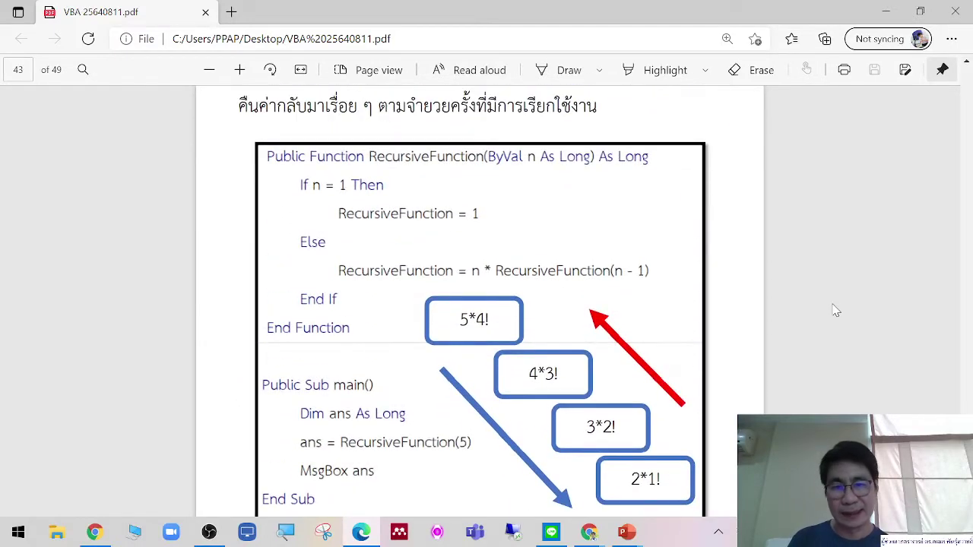
pyautogui.scroll(-1, 836, 310)
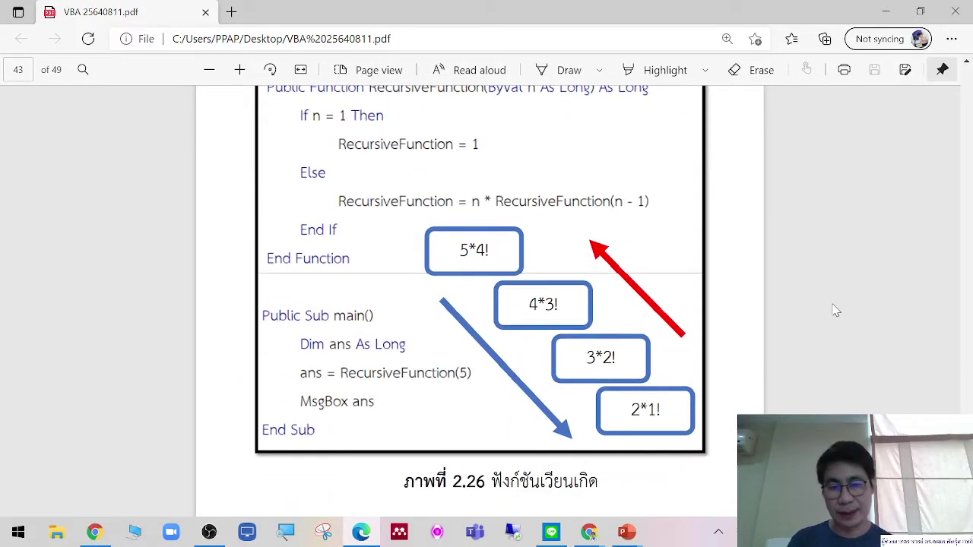
pyautogui.scroll(-1, 836, 310)
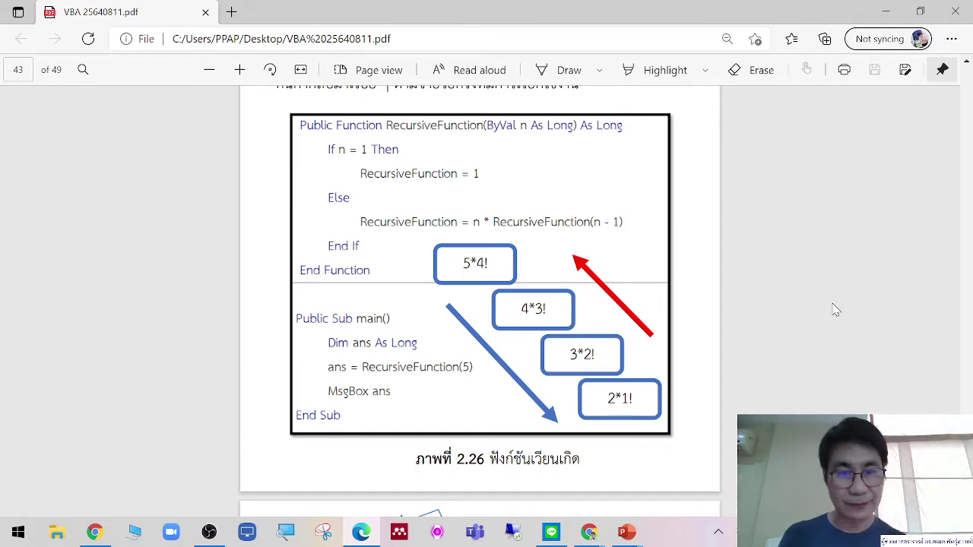
pyautogui.press('super+shift+s')
pyautogui.moveTo(281, 103); pyautogui.dragTo(682, 447)
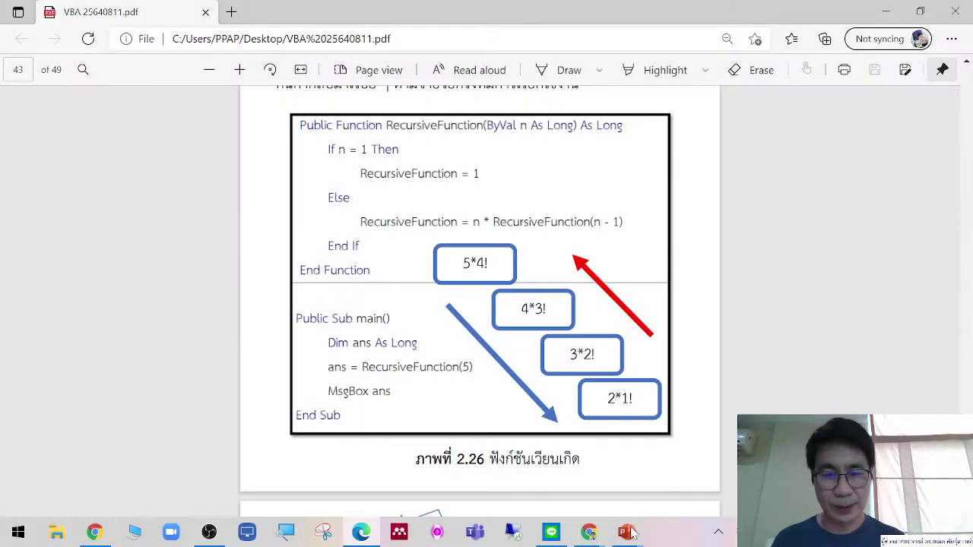
# Paste the figure 2.26 snip as a picture on Presentation1's blank slide and start the slide show
pyautogui.moveTo(626, 532)
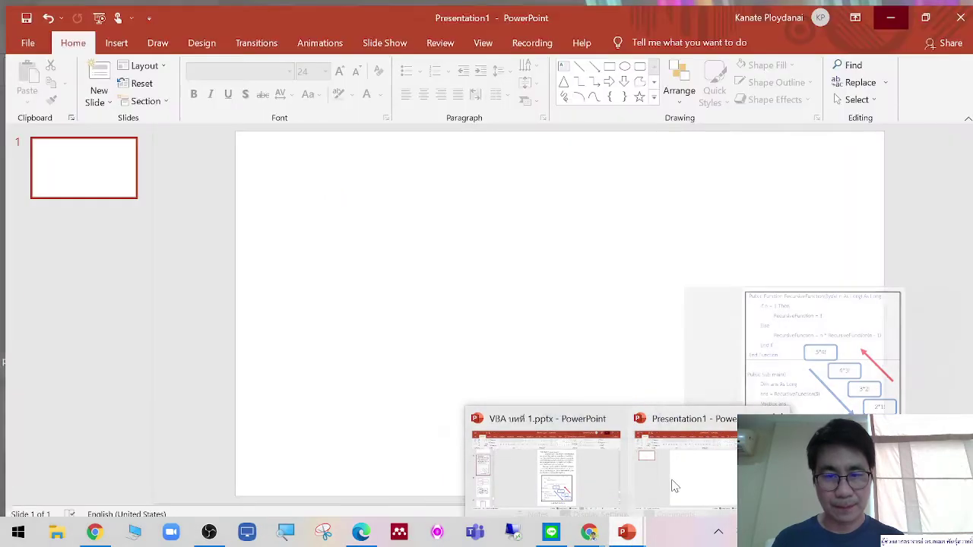
pyautogui.click(580, 491)
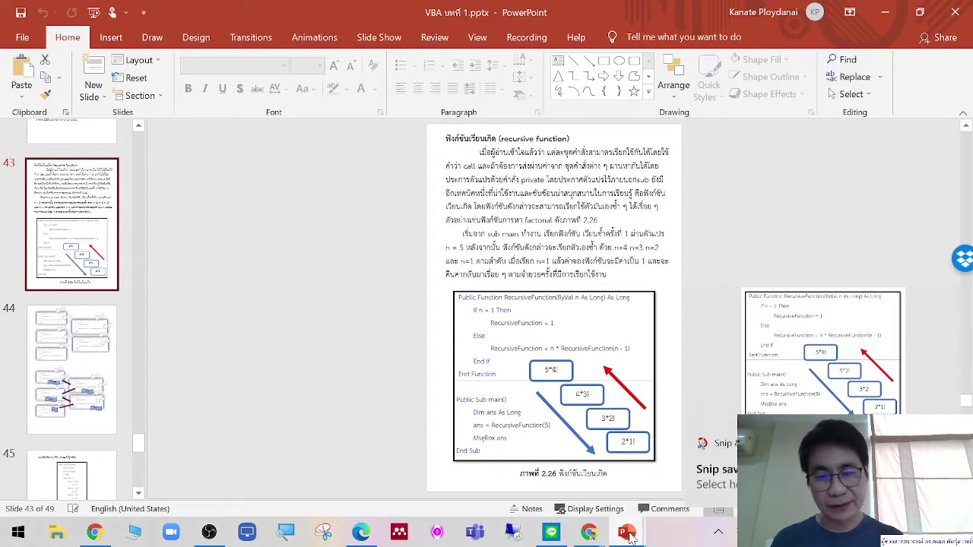
pyautogui.moveTo(629, 536)
pyautogui.click(647, 490)
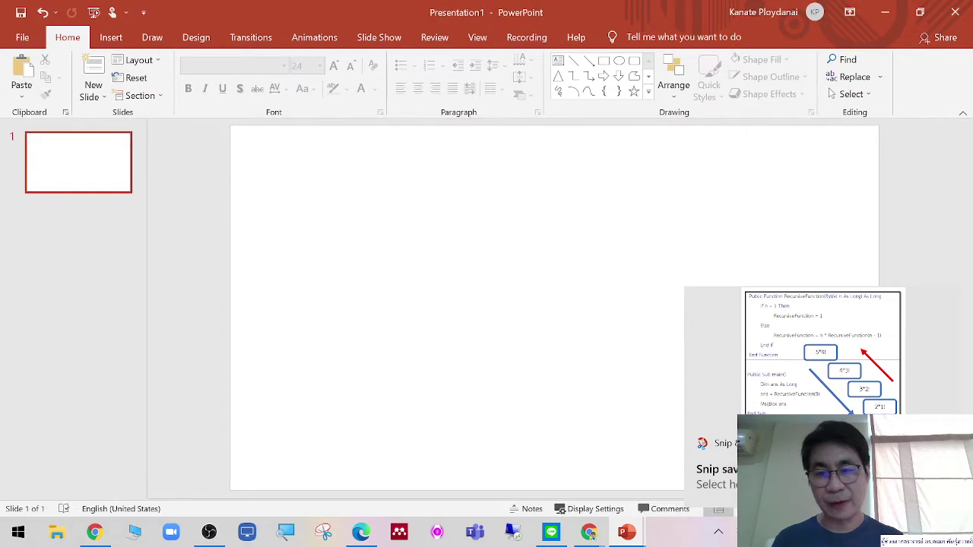
pyautogui.rightClick(609, 296)
pyautogui.click(641, 323)
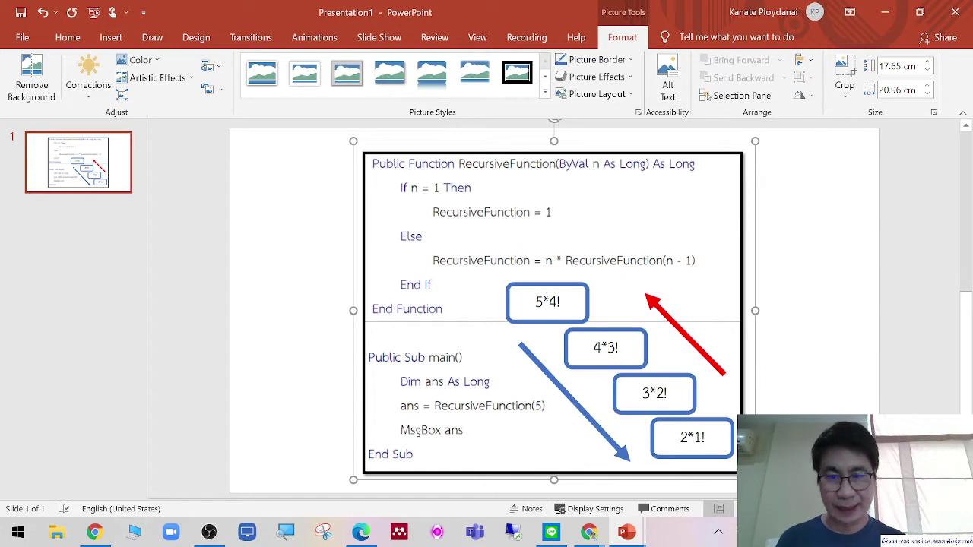
pyautogui.press('F5')
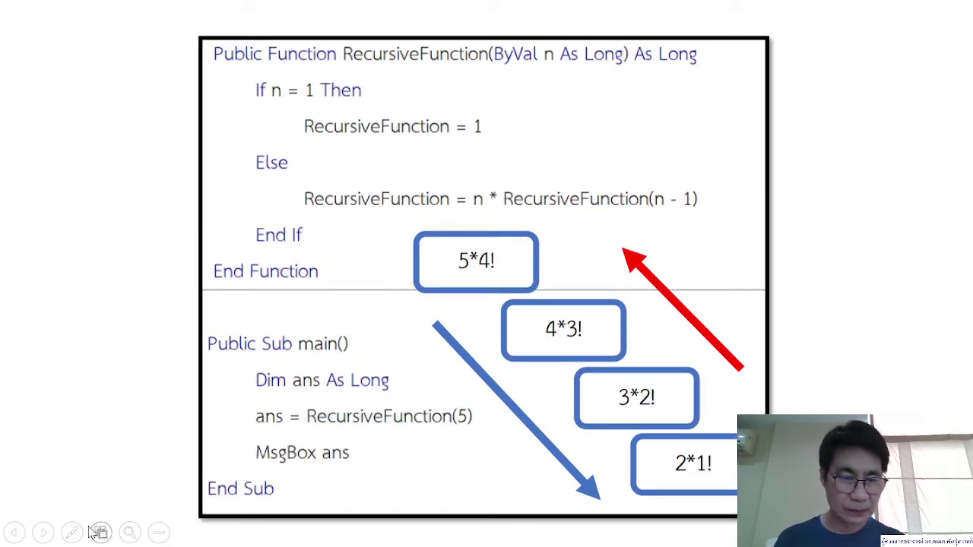
# Switch to yellow ink and write an underlined '5!' note in the slide margin
pyautogui.click(72, 532)
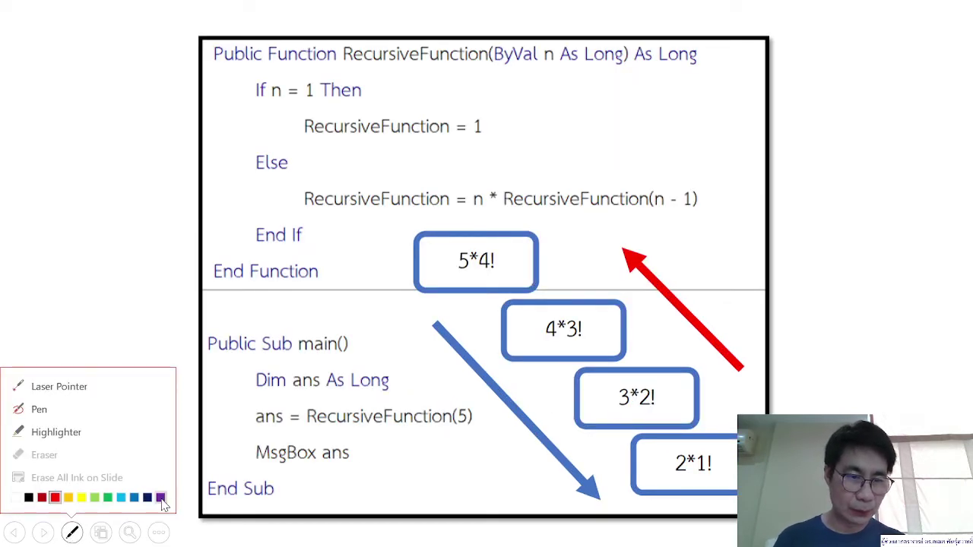
pyautogui.click(68, 498)
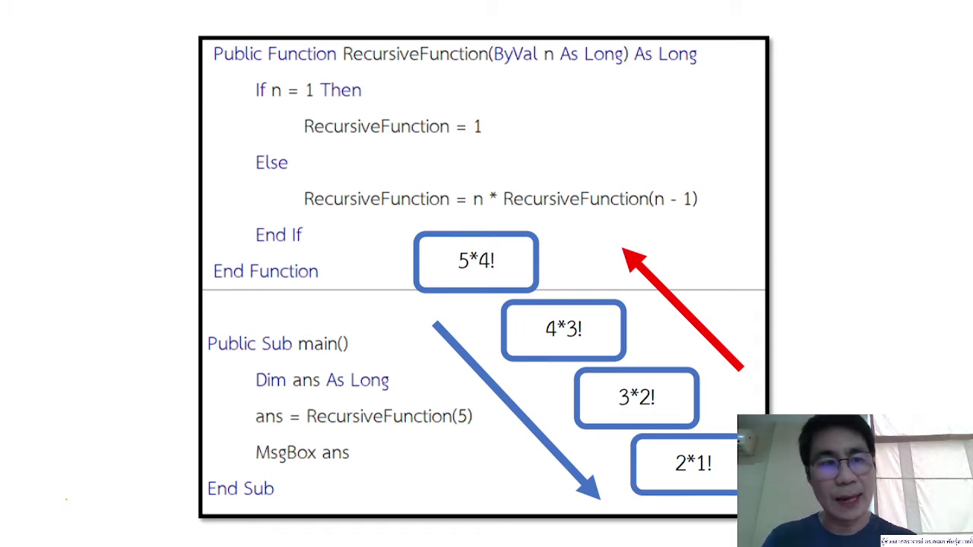
pyautogui.moveTo(113, 59); pyautogui.dragTo(107, 89)
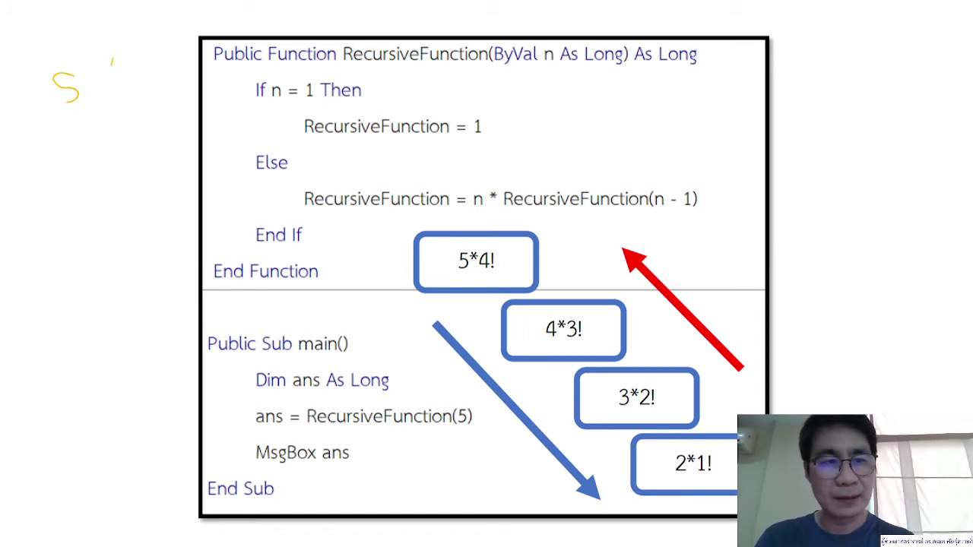
pyautogui.click(98, 110)
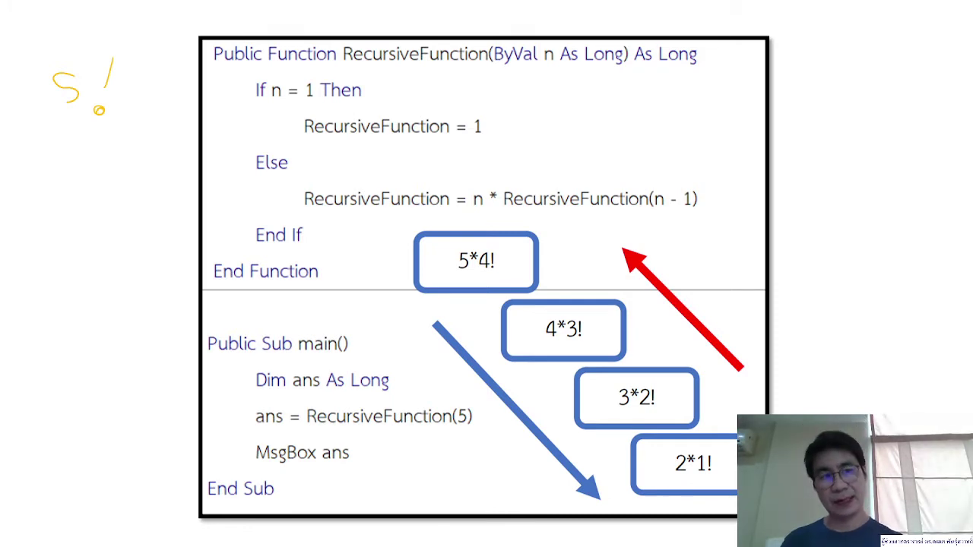
pyautogui.moveTo(102, 124); pyautogui.dragTo(68, 128)
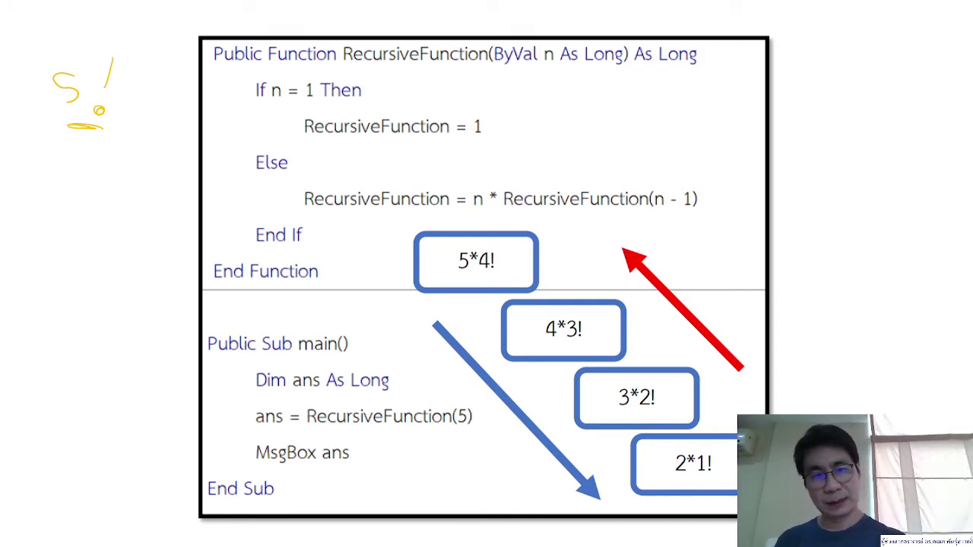
# Circle the 5*4!, 4*3!, 3*2! and 2*1! boxes, undoing two stray margin strokes
pyautogui.moveTo(541, 242); pyautogui.dragTo(549, 225)
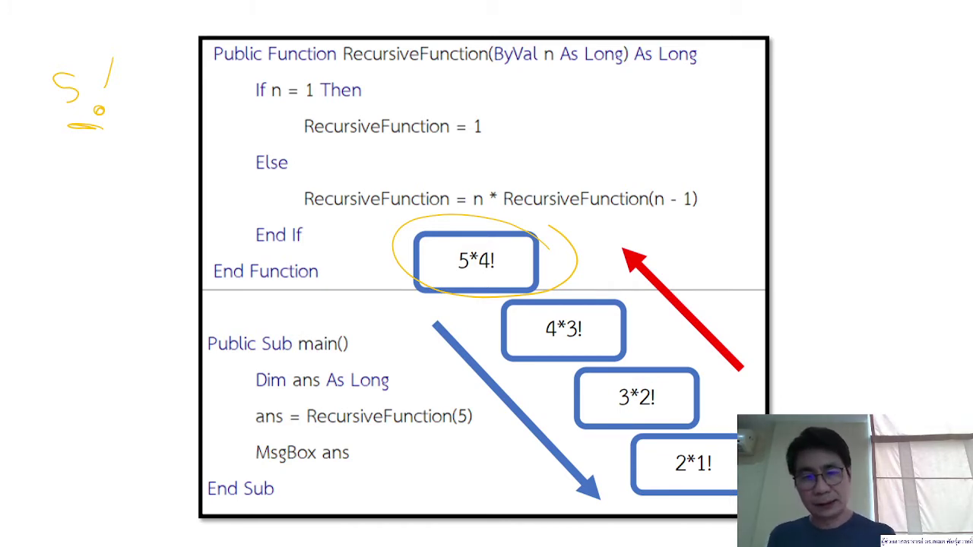
pyautogui.moveTo(605, 299); pyautogui.dragTo(625, 325)
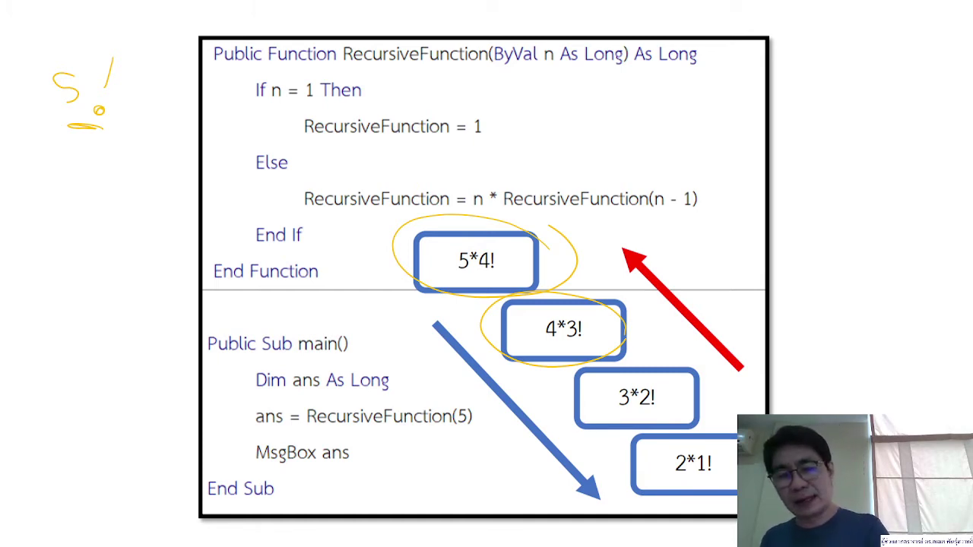
pyautogui.moveTo(669, 360); pyautogui.dragTo(719, 384)
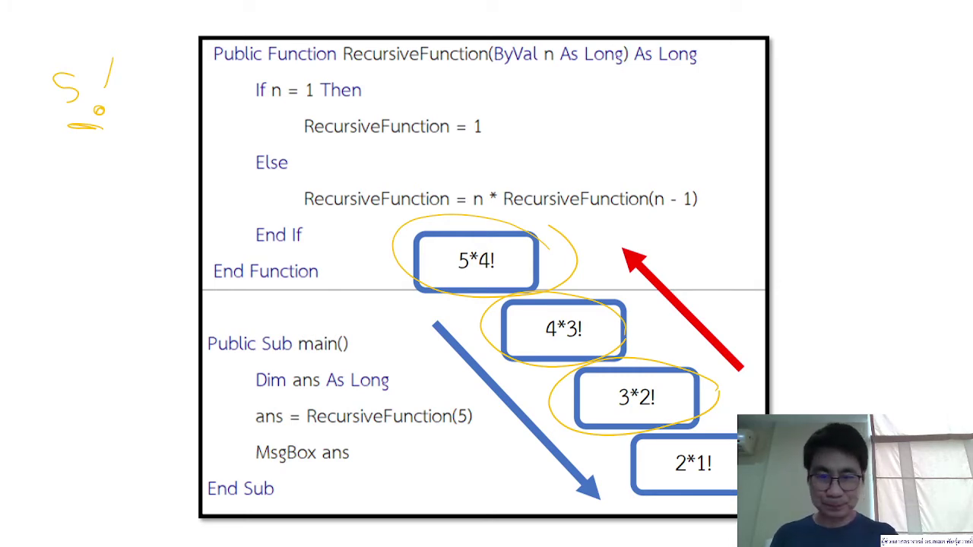
pyautogui.moveTo(730, 442); pyautogui.dragTo(736, 455)
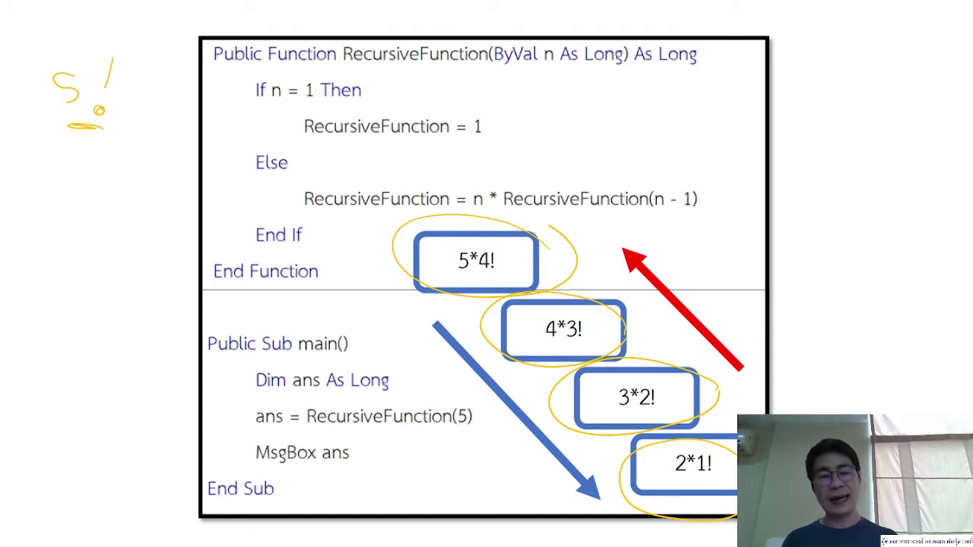
pyautogui.moveTo(74, 302); pyautogui.dragTo(75, 342)
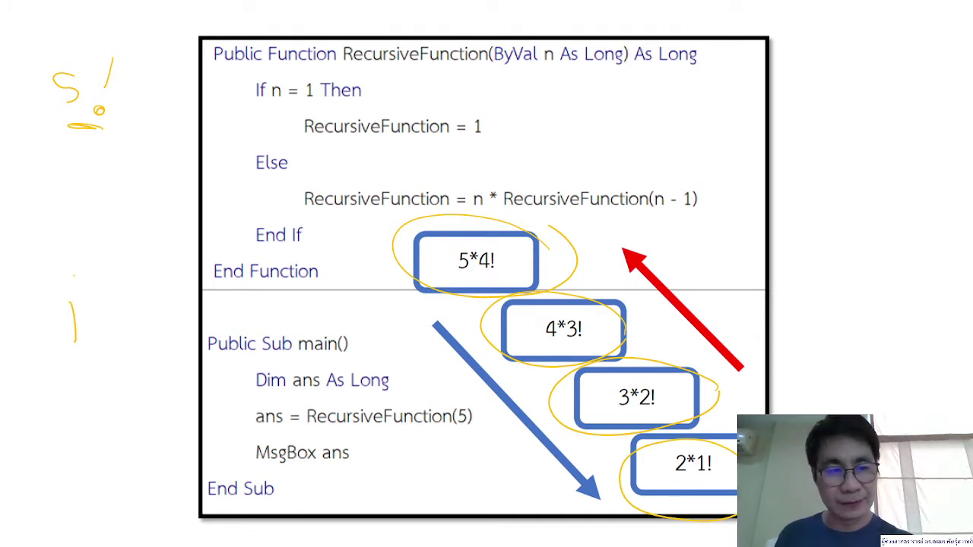
pyautogui.moveTo(94, 301); pyautogui.dragTo(99, 331)
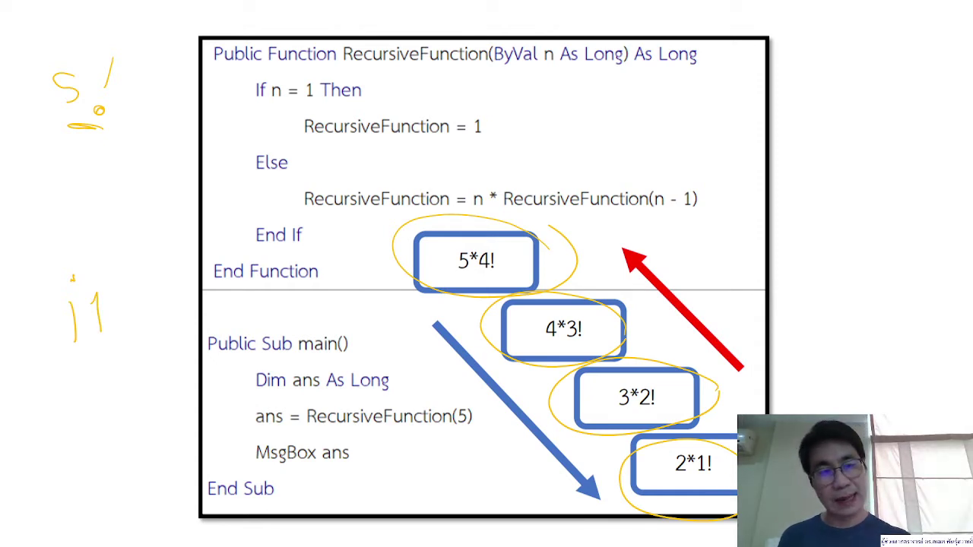
pyautogui.hotkey('ctrl', 'z')
pyautogui.hotkey('ctrl', 'z')
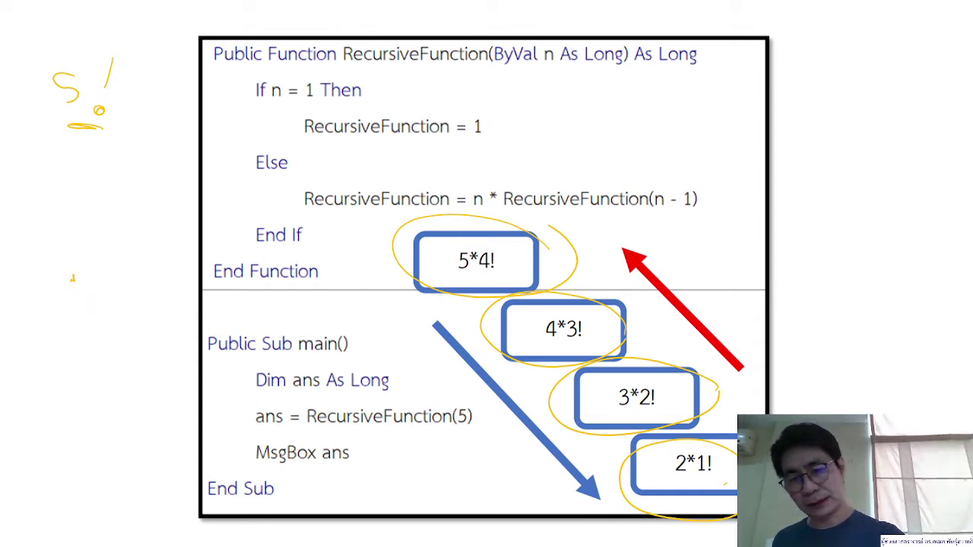
# Loop the 1! in 2*1!, circle the red arrow's tail, and underline each factorial term
pyautogui.moveTo(731, 452); pyautogui.dragTo(700, 479)
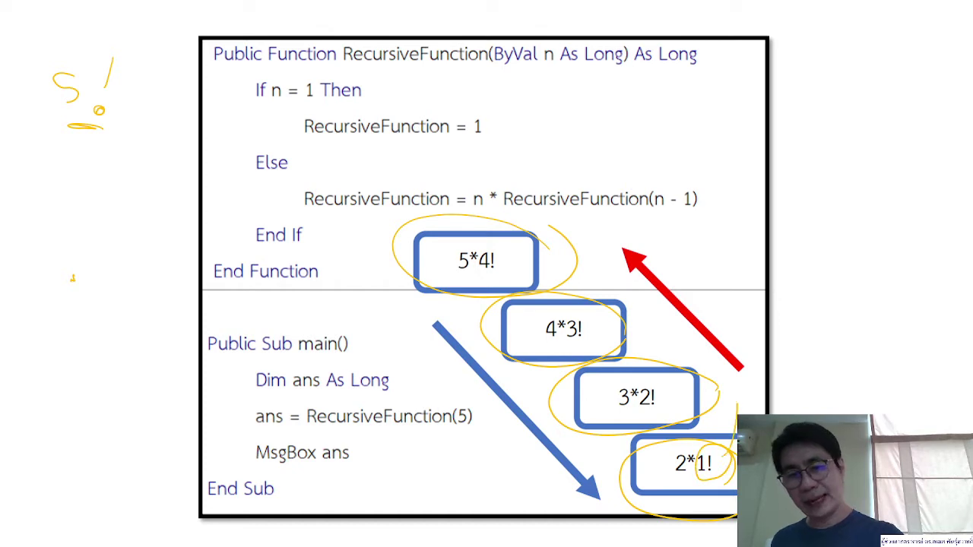
pyautogui.moveTo(741, 363); pyautogui.dragTo(755, 415)
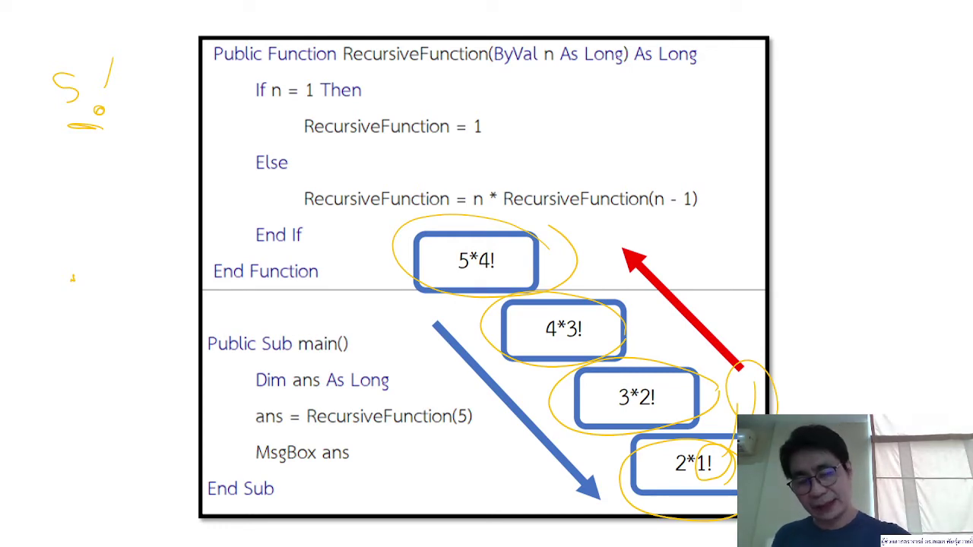
pyautogui.moveTo(707, 456); pyautogui.dragTo(685, 491)
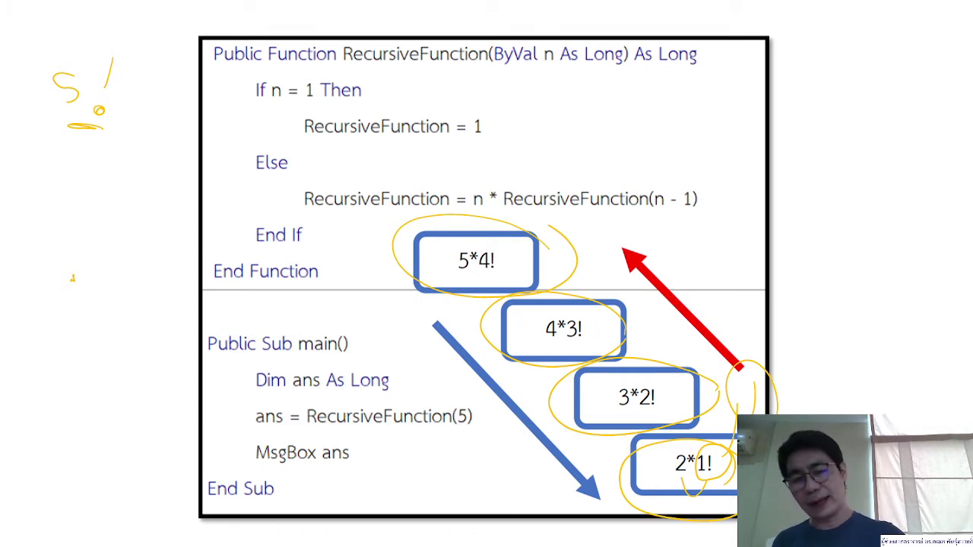
pyautogui.moveTo(620, 409); pyautogui.dragTo(657, 420)
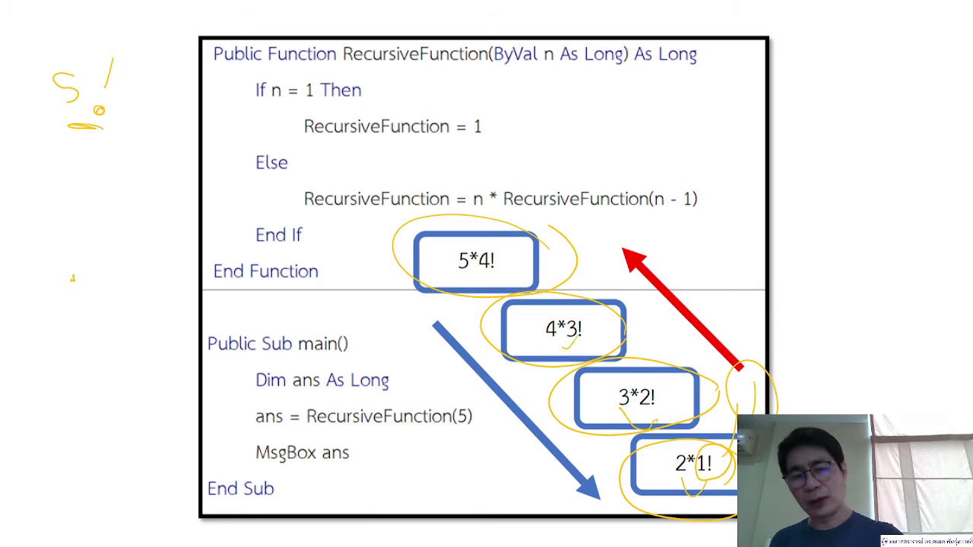
pyautogui.moveTo(551, 340); pyautogui.dragTo(582, 342)
pyautogui.moveTo(447, 266); pyautogui.dragTo(502, 283)
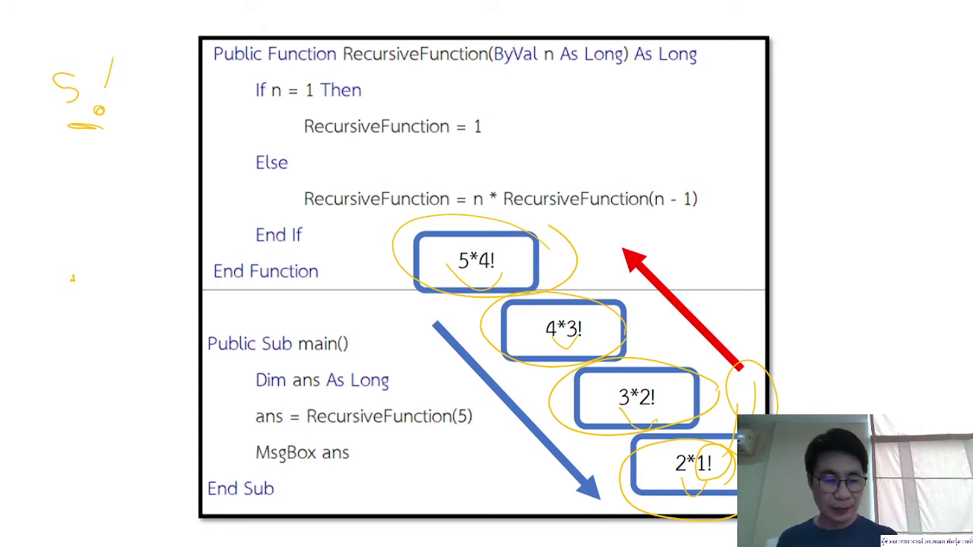
# End the slide show keeping the ink, and add a new slide 2 after slide 1
pyautogui.press('Escape')
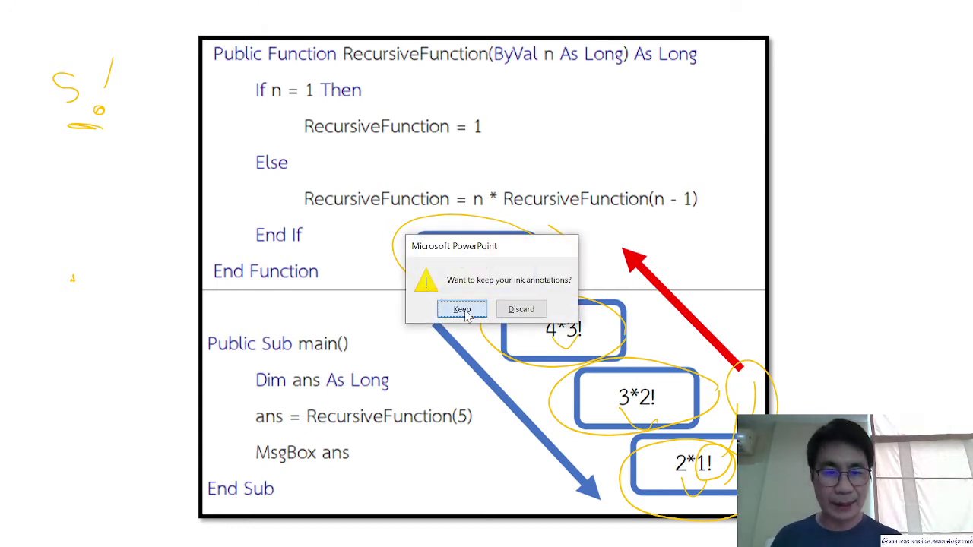
pyautogui.click(463, 310)
pyautogui.click(26, 271)
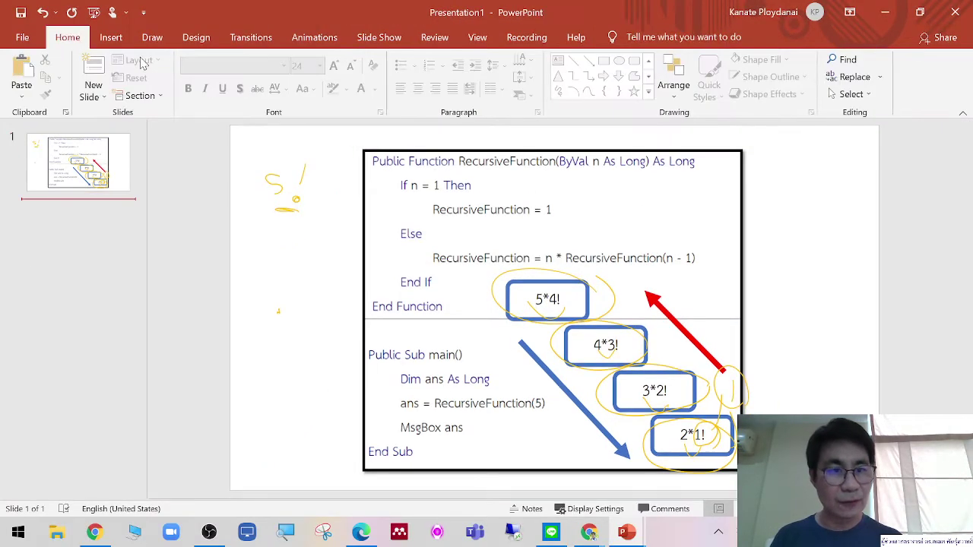
pyautogui.click(97, 67)
# Delete the content and title placeholders from slide 2
pyautogui.click(277, 259)
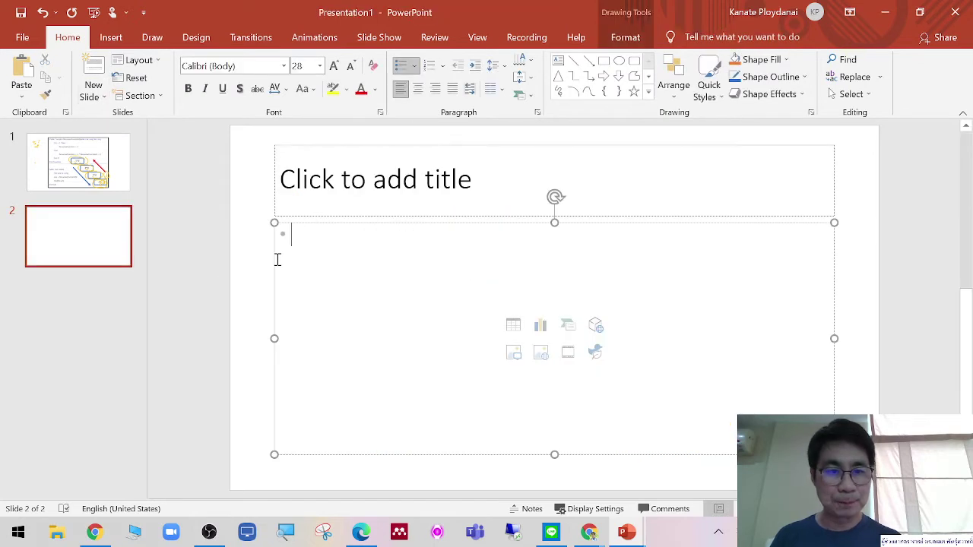
pyautogui.click(273, 259)
pyautogui.press('Delete')
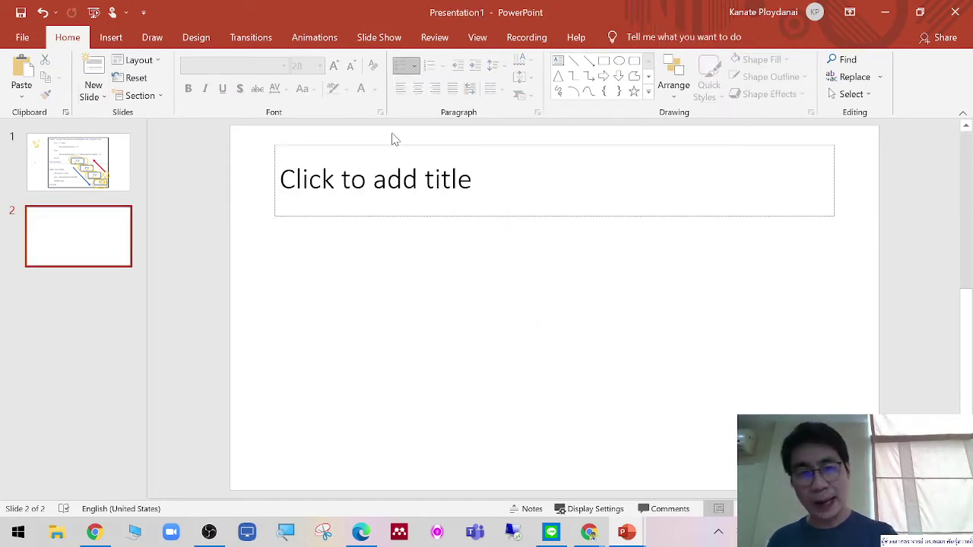
pyautogui.click(398, 146)
pyautogui.press('Delete')
# Paste the clean code picture onto slide 2 and start the show from it
pyautogui.rightClick(436, 200)
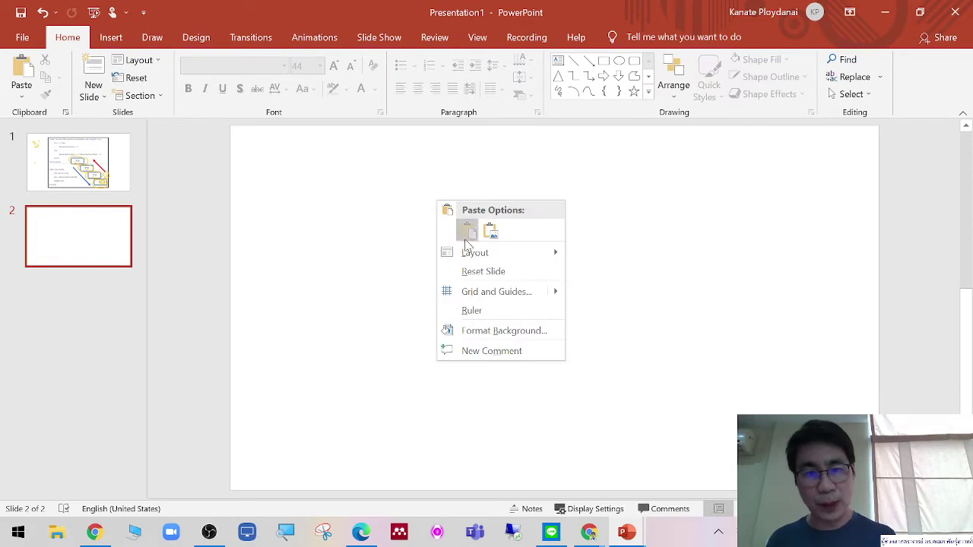
pyautogui.click(466, 229)
pyautogui.hotkey('shift', 'F5')
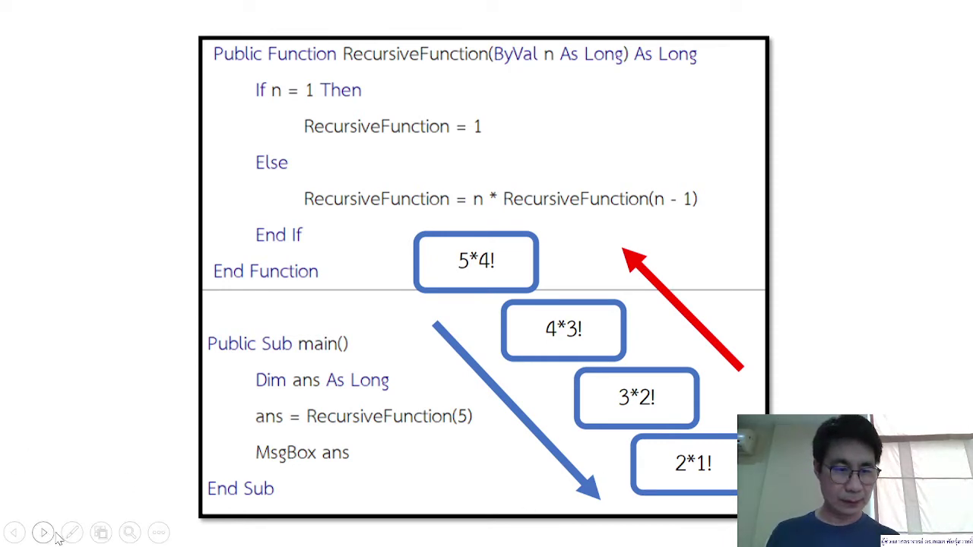
# In green ink, underline the Public Function RecursiveFunction header and End Function
pyautogui.click(73, 532)
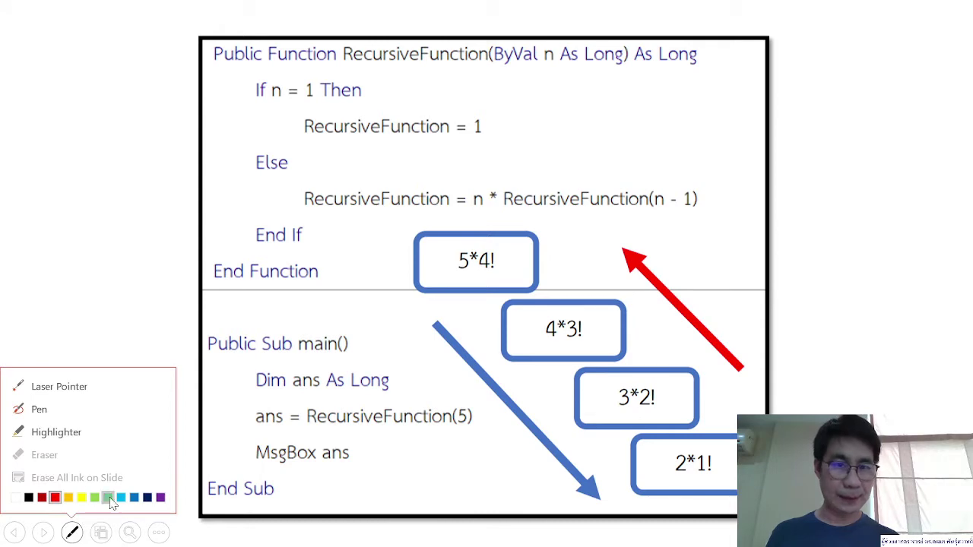
pyautogui.click(110, 501)
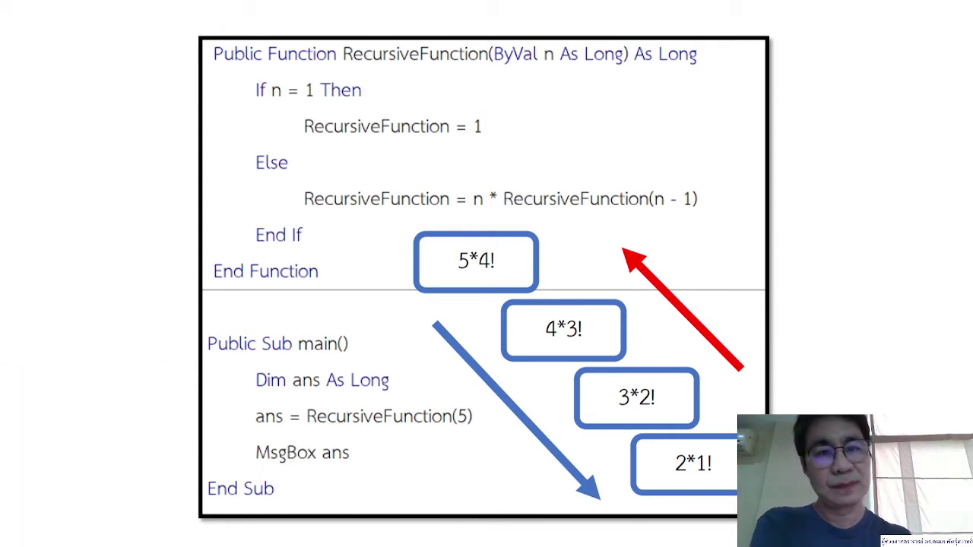
pyautogui.moveTo(456, 67); pyautogui.dragTo(196, 73)
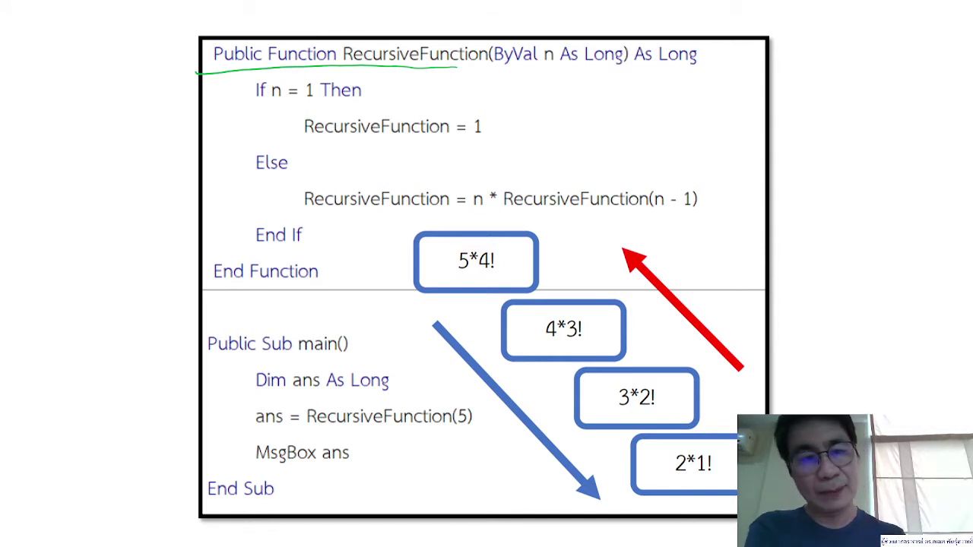
pyautogui.moveTo(319, 282); pyautogui.dragTo(190, 285)
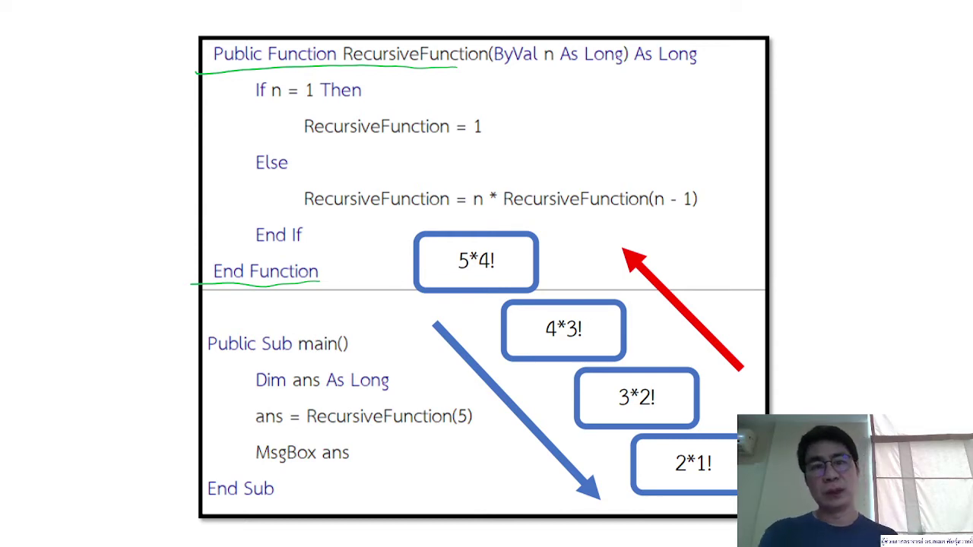
# Underline and circle the As Long return type on the first code line
pyautogui.moveTo(672, 67); pyautogui.dragTo(697, 67)
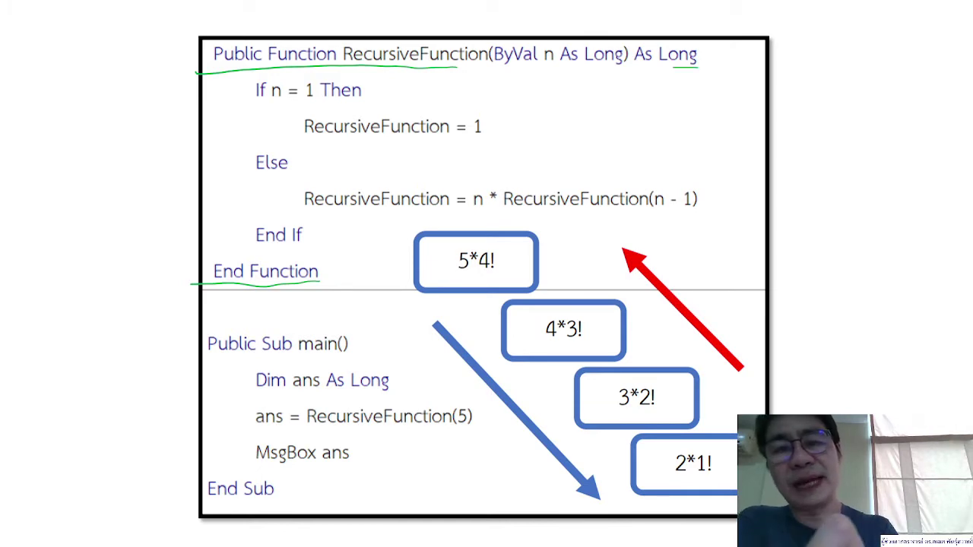
pyautogui.moveTo(633, 67); pyautogui.dragTo(698, 69)
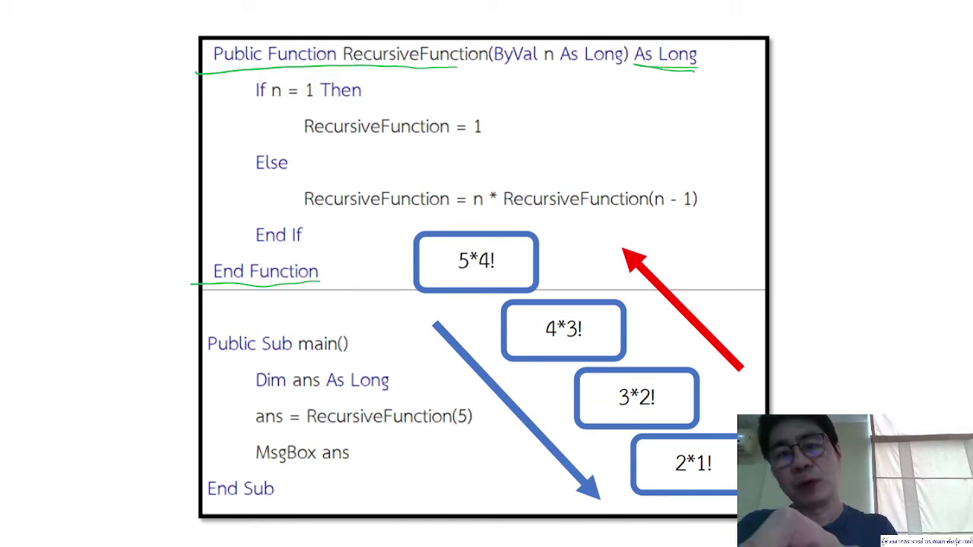
pyautogui.moveTo(695, 28); pyautogui.dragTo(732, 54)
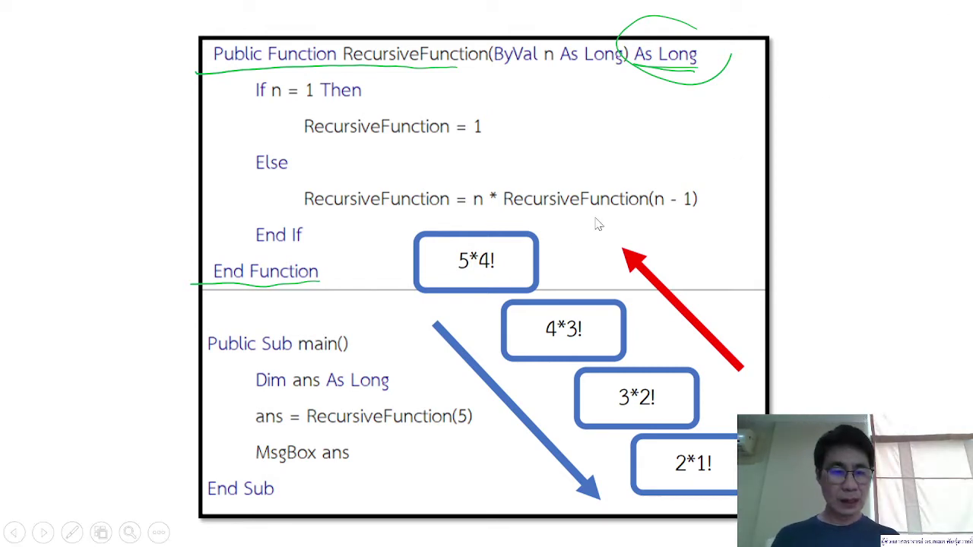
pyautogui.click(71, 531)
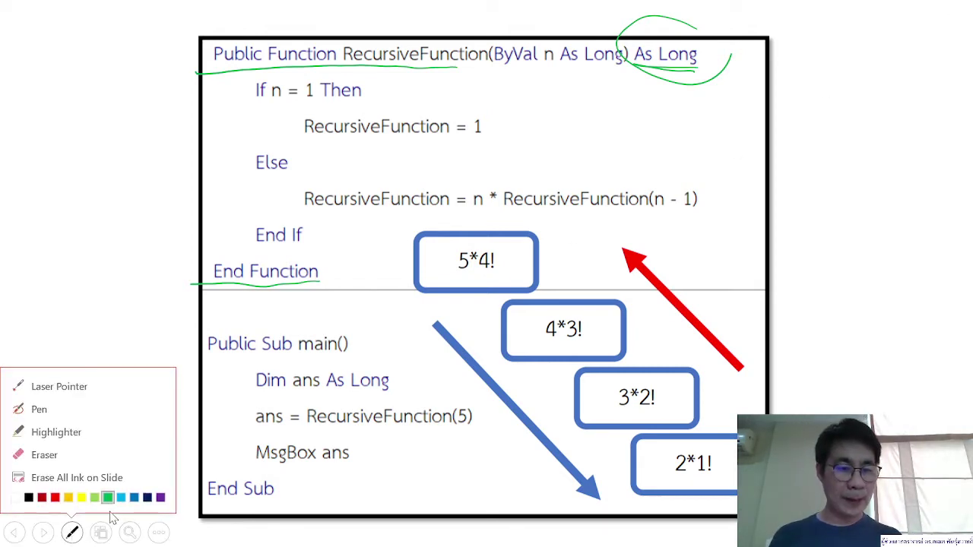
# In red ink, underline ByVal n As Long and RecursiveFunction = 1, circling If n = 1 and 2*1!'s 1!
pyautogui.click(53, 497)
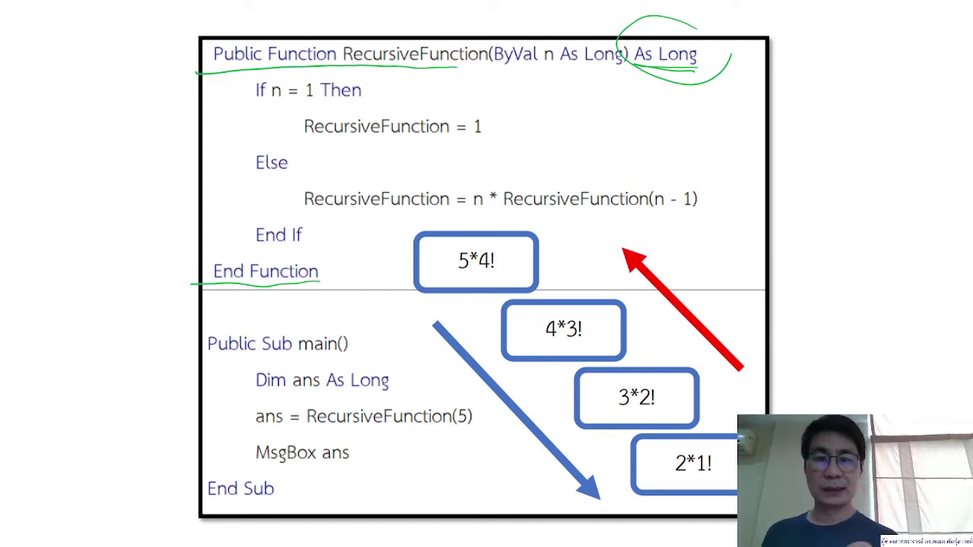
pyautogui.moveTo(516, 71); pyautogui.dragTo(622, 77)
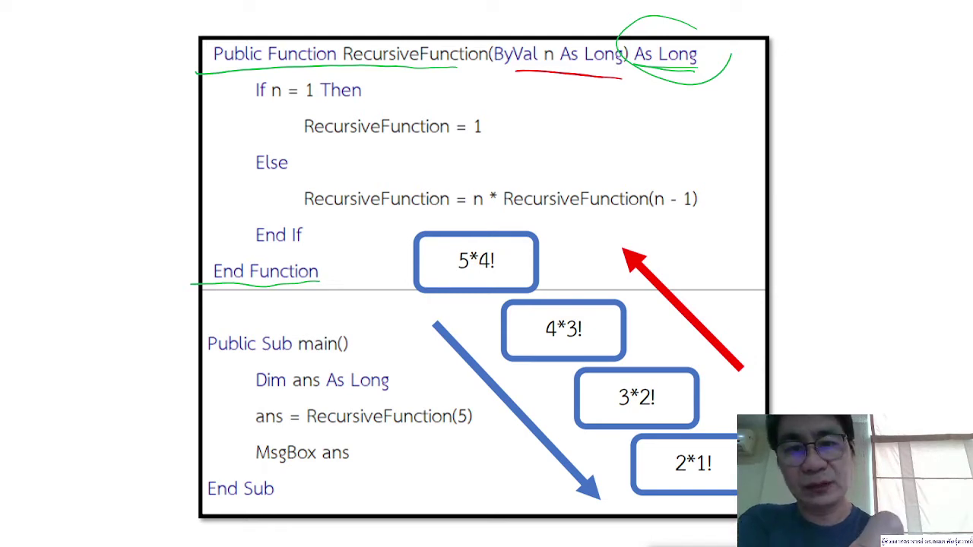
pyautogui.moveTo(554, 45); pyautogui.dragTo(555, 68)
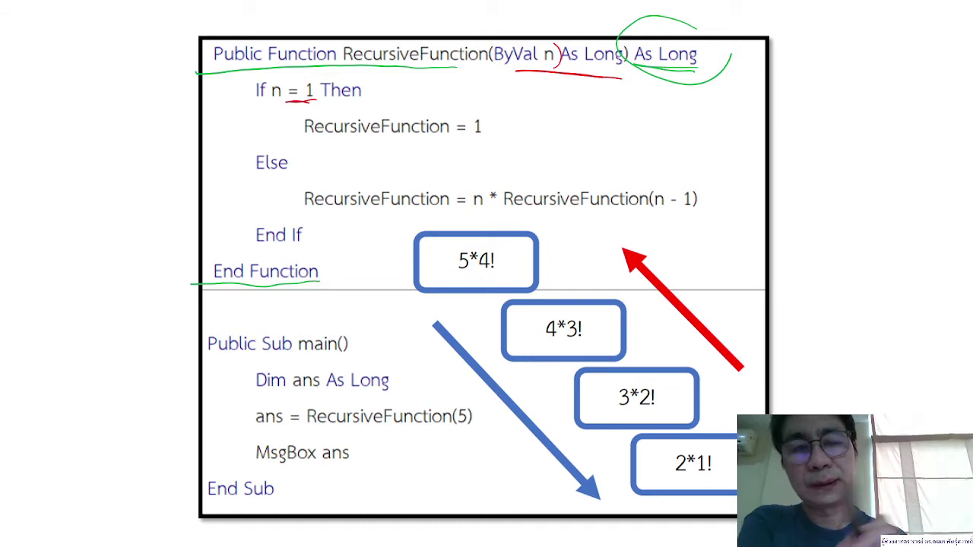
pyautogui.moveTo(304, 150); pyautogui.dragTo(476, 141)
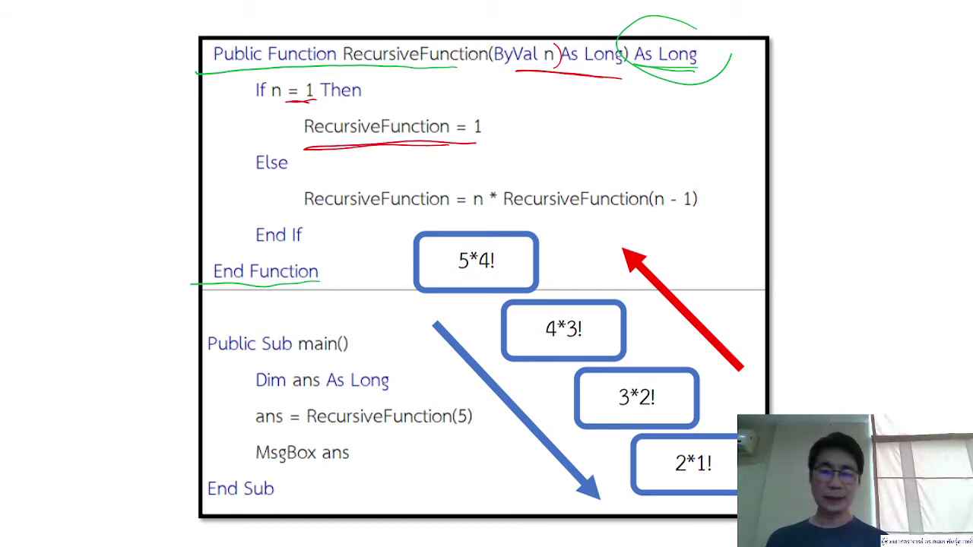
pyautogui.moveTo(728, 449); pyautogui.dragTo(718, 435)
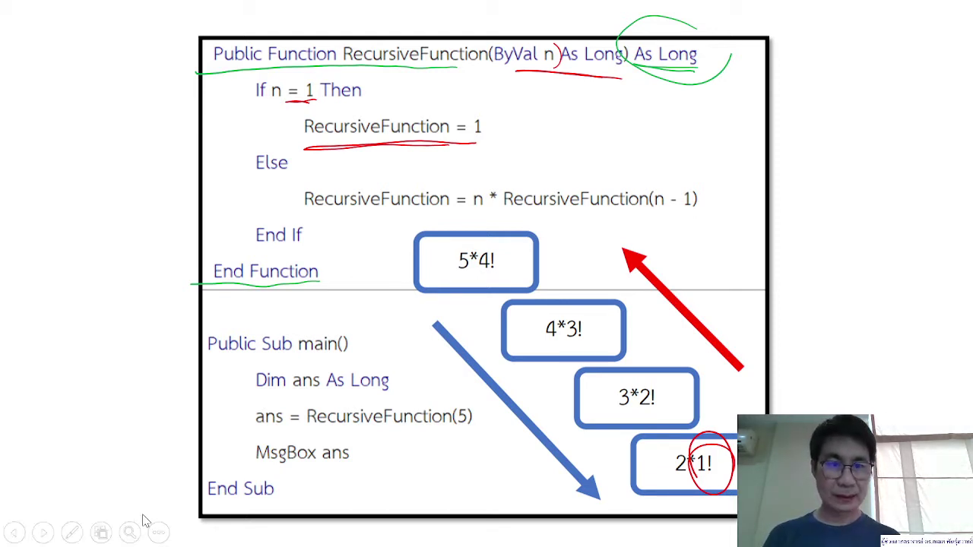
pyautogui.moveTo(310, 83); pyautogui.dragTo(308, 97)
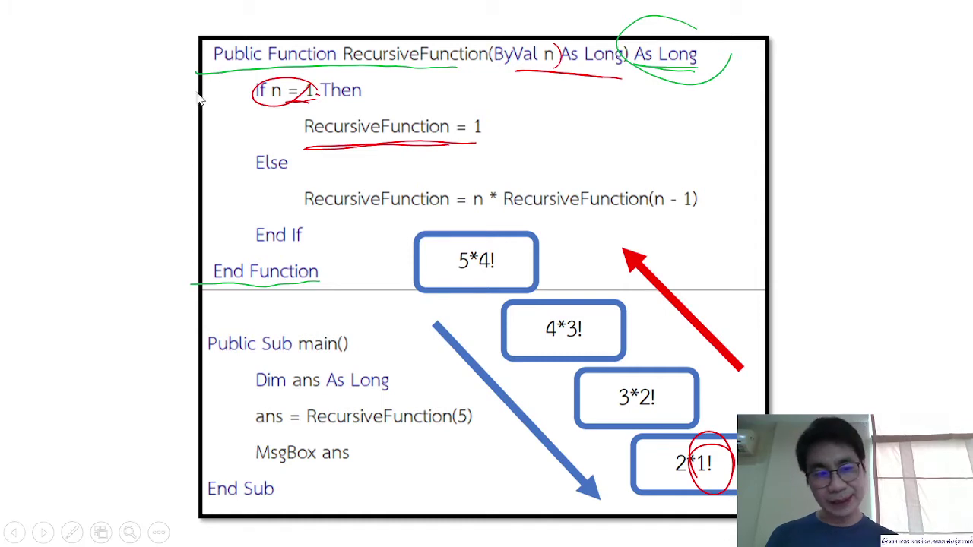
# In green ink, mark n and RecursiveFunction(n - 1) on the Else line, linking n to 5*4!
pyautogui.click(73, 533)
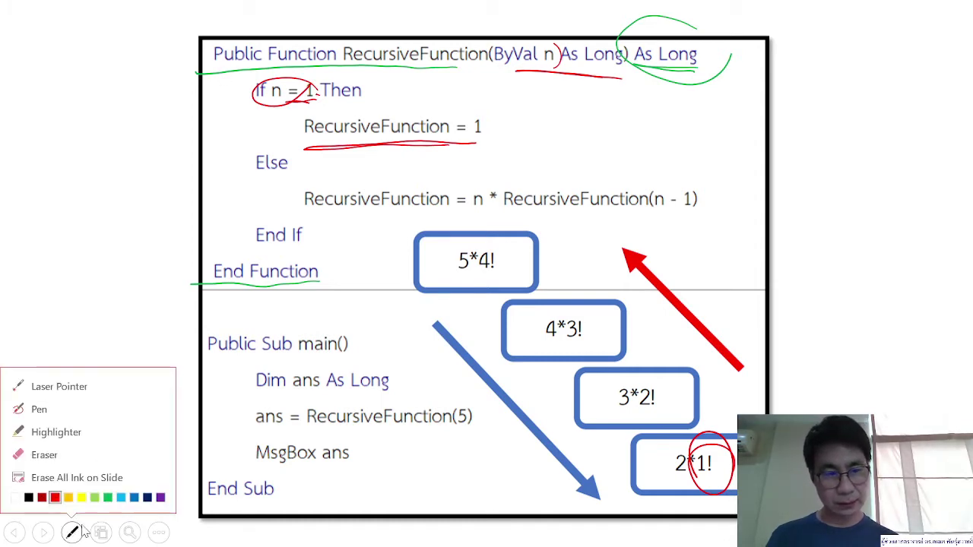
pyautogui.click(111, 498)
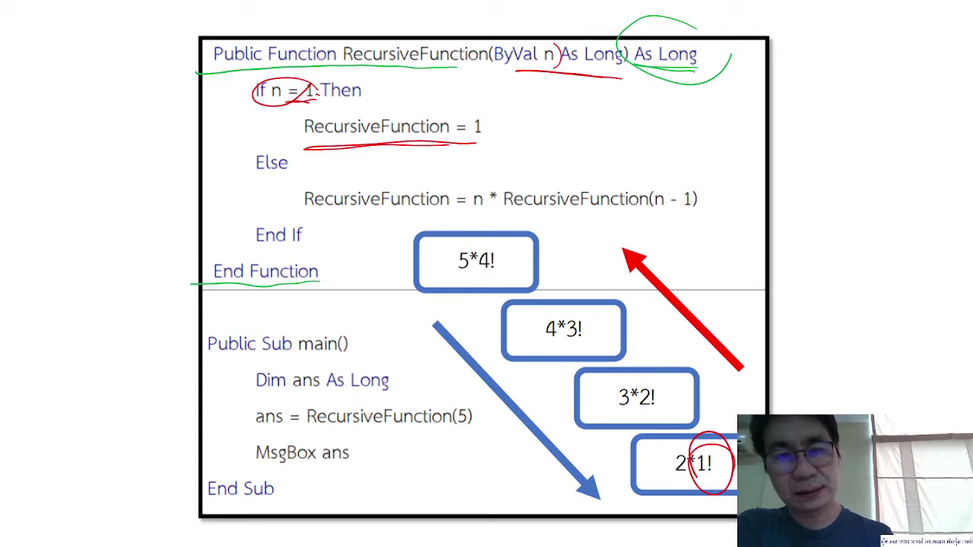
pyautogui.moveTo(473, 212); pyautogui.dragTo(494, 187)
pyautogui.moveTo(576, 214); pyautogui.dragTo(686, 212)
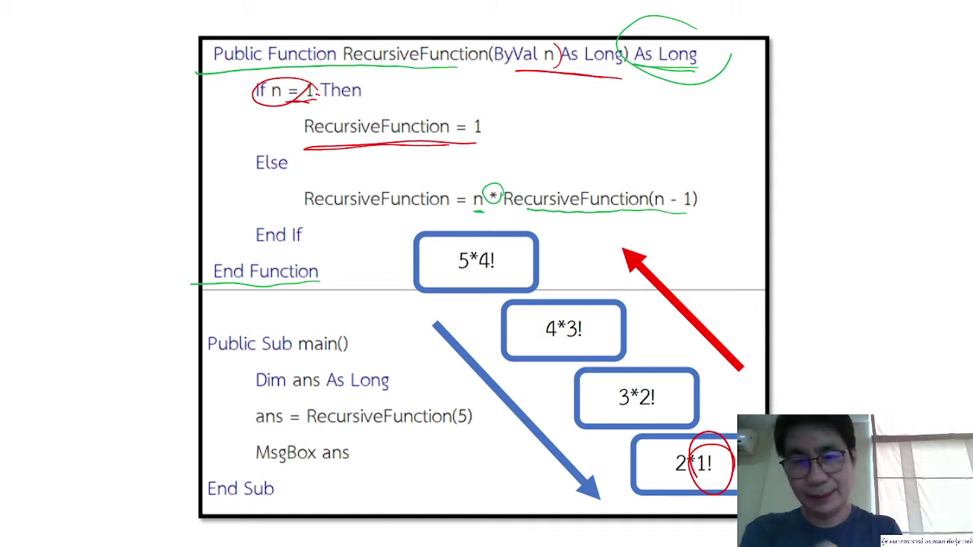
pyautogui.moveTo(714, 181); pyautogui.dragTo(734, 191)
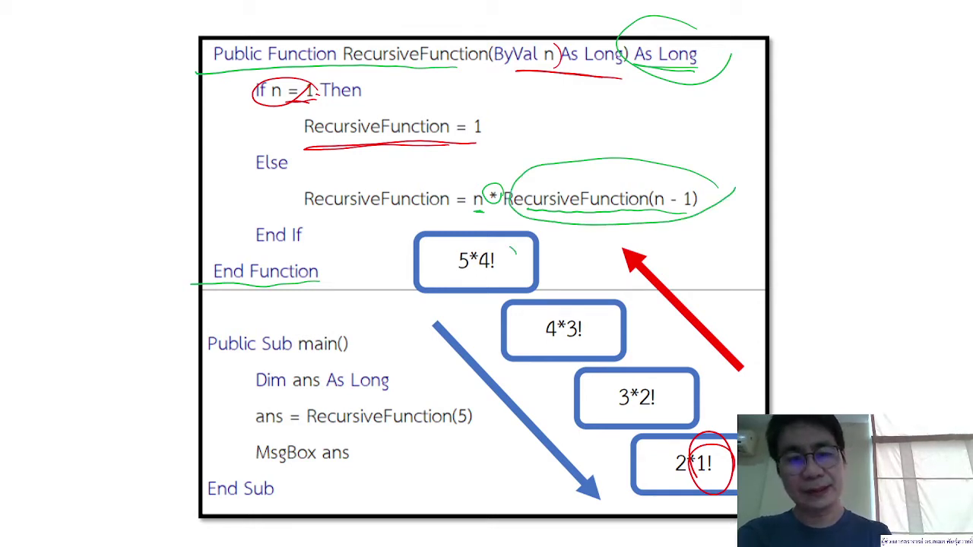
pyautogui.moveTo(510, 245); pyautogui.dragTo(519, 252)
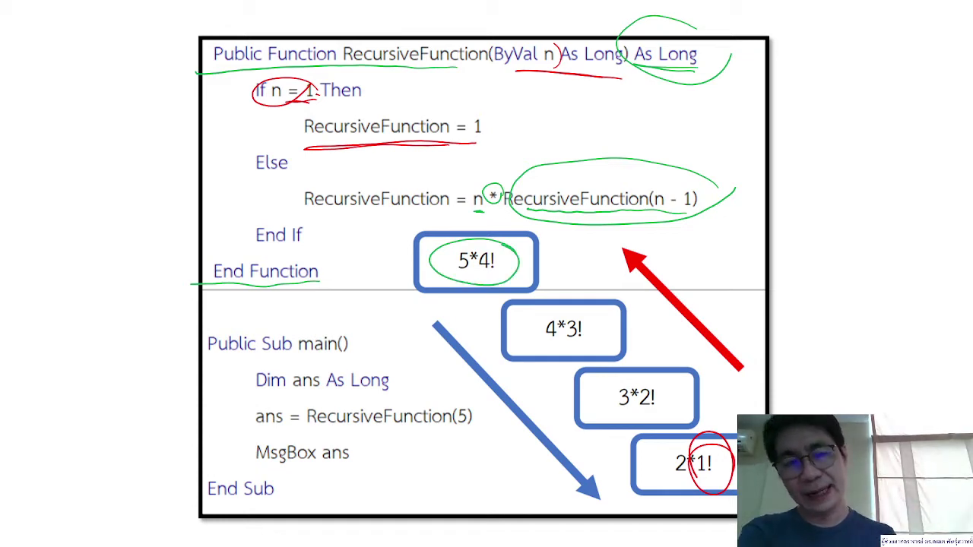
pyautogui.moveTo(466, 207)
pyautogui.mouseDown()
pyautogui.moveTo(450, 241)
pyautogui.moveTo(481, 228)
pyautogui.mouseUp()
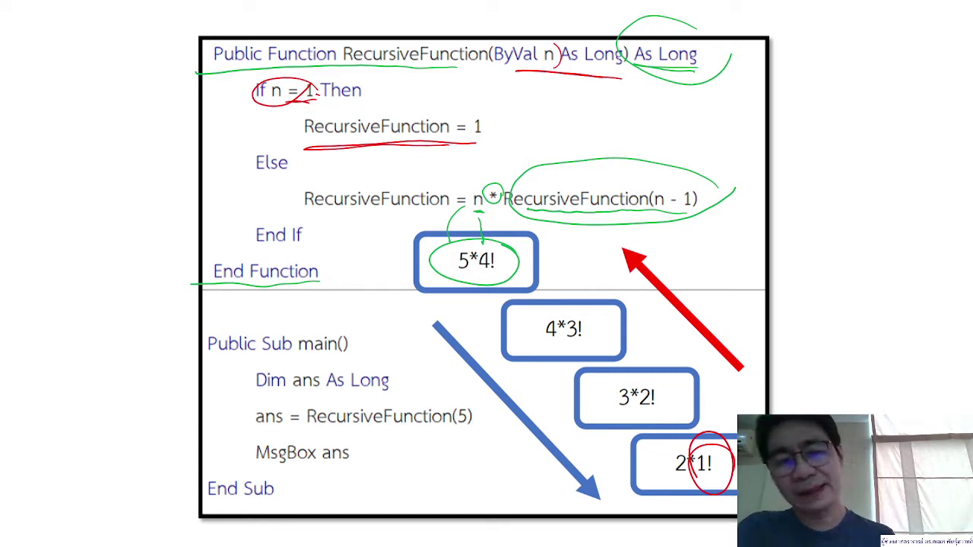
# Circle the 4*3!, 3*2! and 2*1! terms, arrow to RecursiveFunction = 1, and end the show
pyautogui.moveTo(540, 343); pyautogui.dragTo(553, 345)
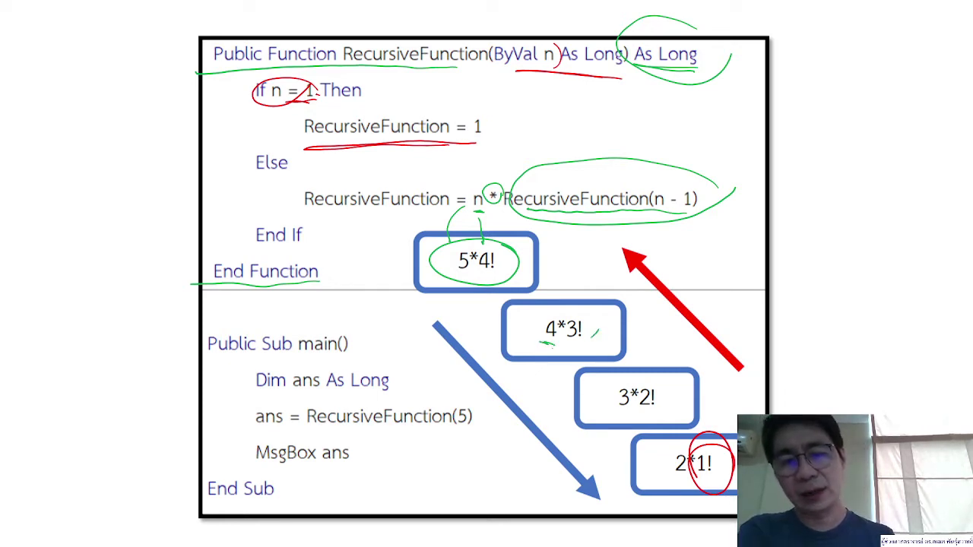
pyautogui.moveTo(591, 307); pyautogui.dragTo(605, 333)
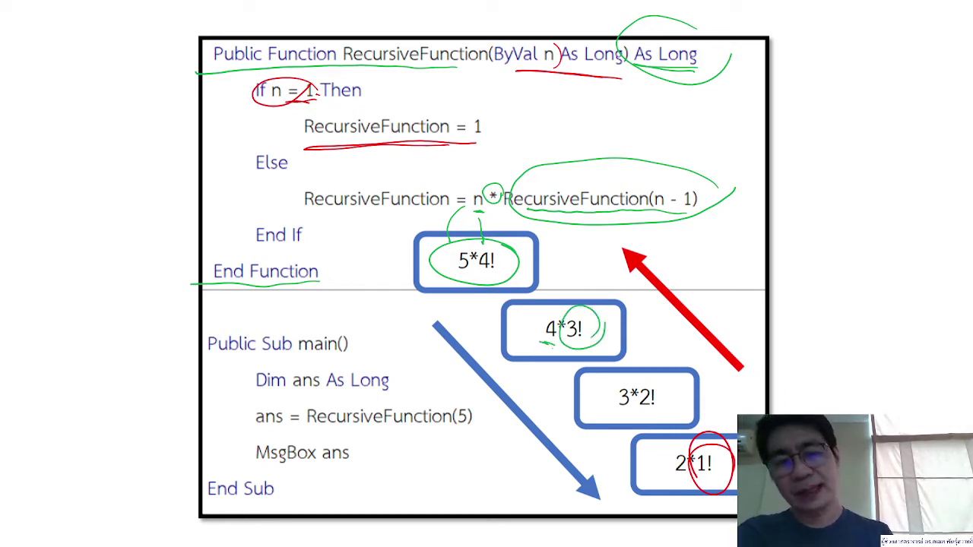
pyautogui.moveTo(621, 379)
pyautogui.mouseDown()
pyautogui.moveTo(617, 410)
pyautogui.moveTo(669, 393)
pyautogui.mouseUp()
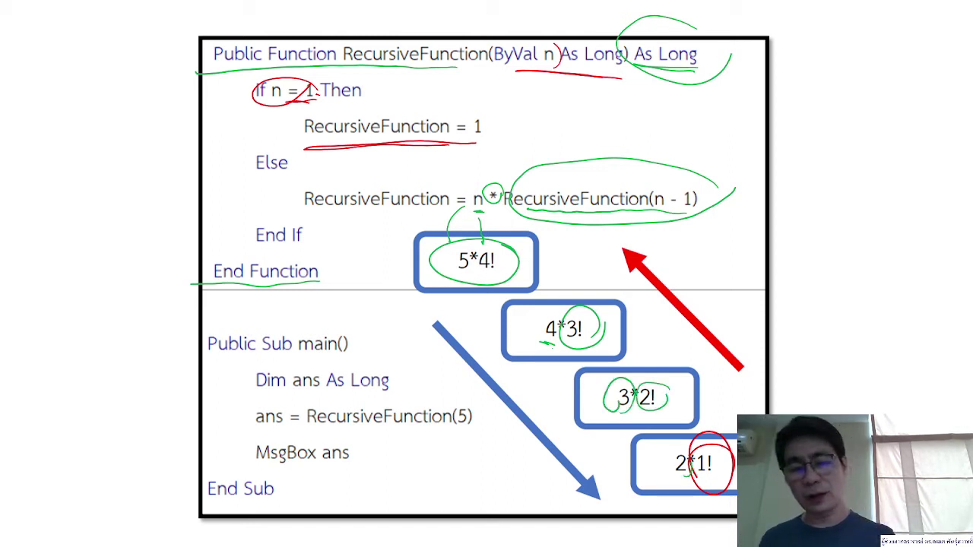
pyautogui.moveTo(673, 441); pyautogui.dragTo(718, 467)
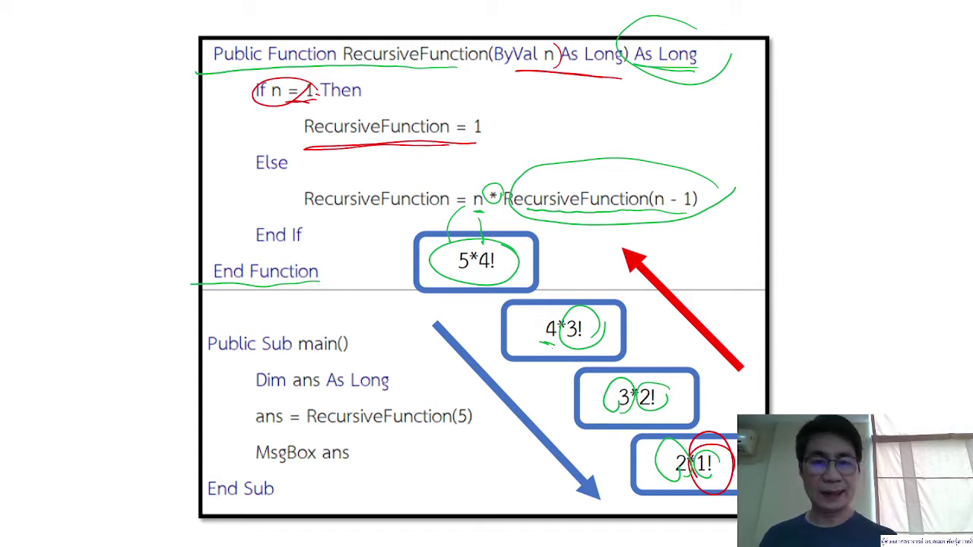
pyautogui.moveTo(434, 100); pyautogui.dragTo(485, 105)
pyautogui.moveTo(559, 102)
pyautogui.mouseDown()
pyautogui.moveTo(494, 124)
pyautogui.moveTo(528, 129)
pyautogui.mouseUp()
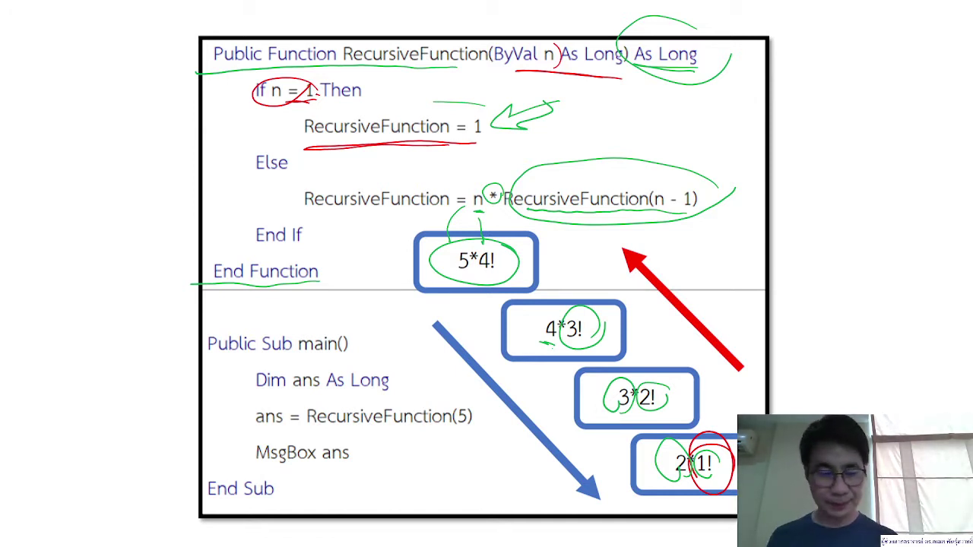
pyautogui.press('Escape')
# Keep the slide 2 ink annotations and add a new slide 3
pyautogui.click(471, 310)
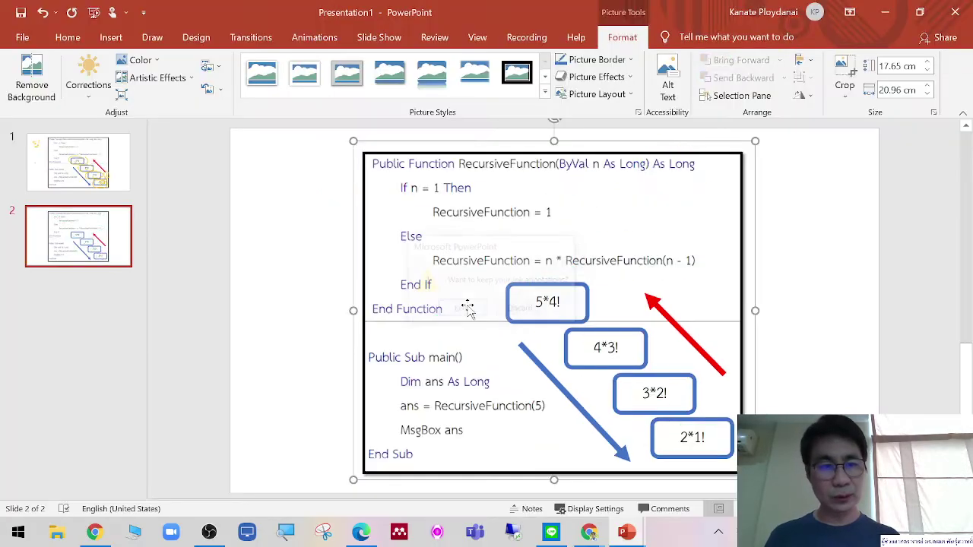
pyautogui.click(130, 321)
pyautogui.click(92, 68)
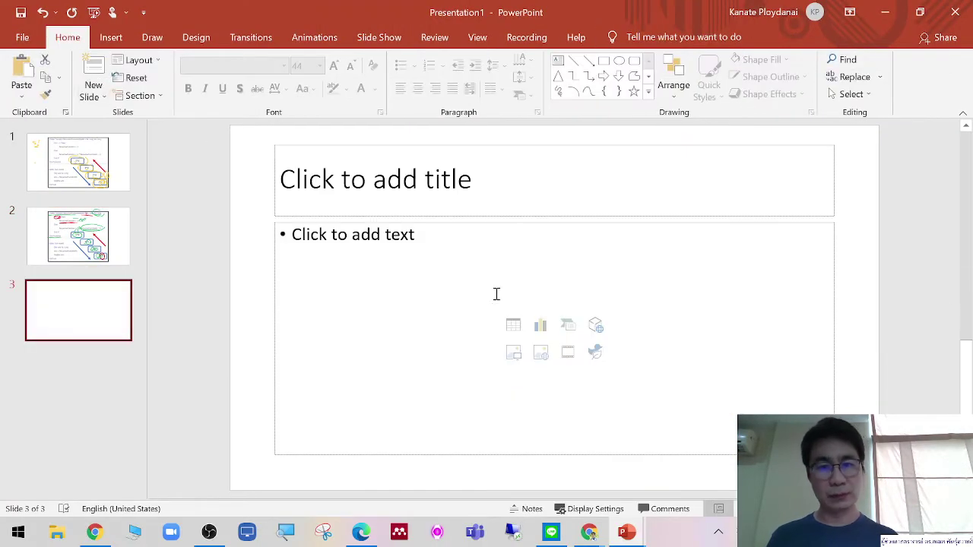
# Clear slide 3's placeholders, paste the code diagram as a picture, and start the show from it
pyautogui.click(277, 320)
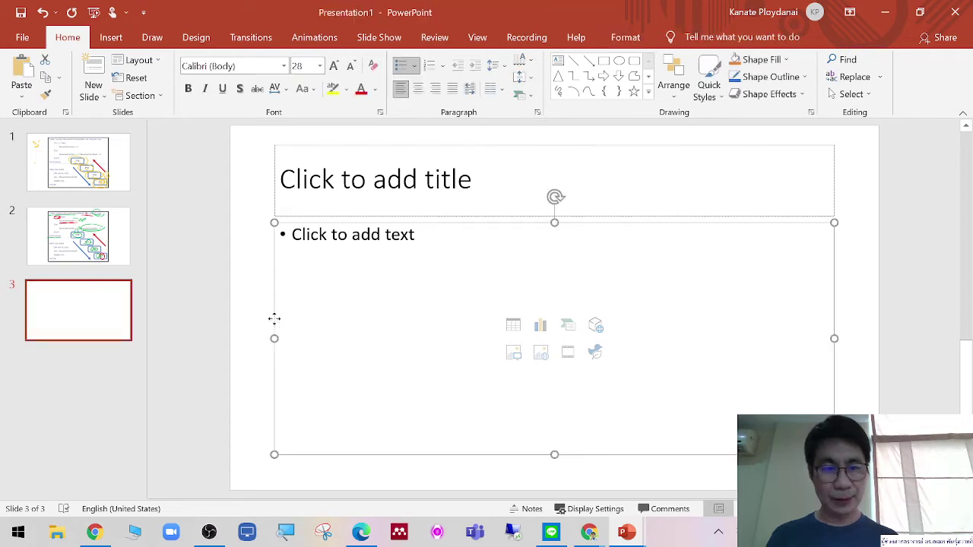
pyautogui.press('Delete')
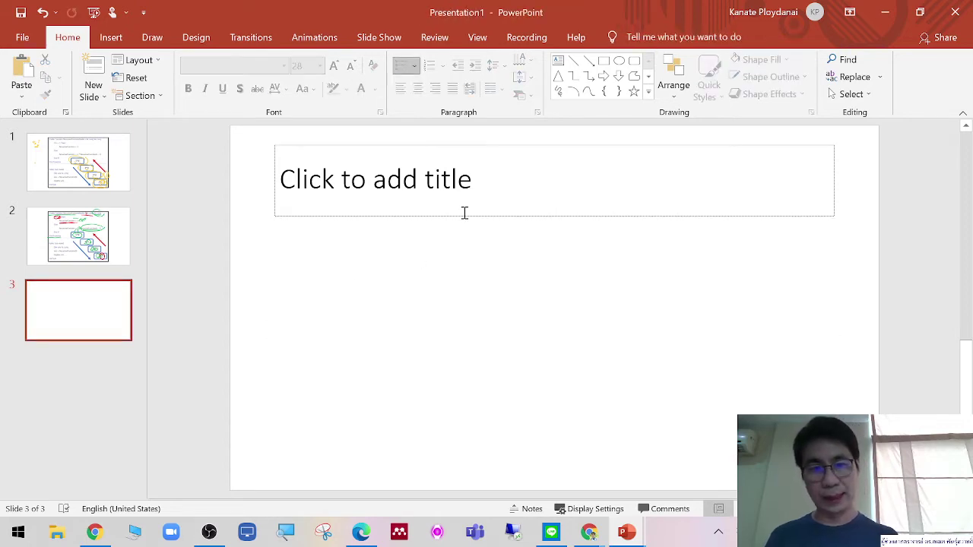
pyautogui.click(465, 212)
pyautogui.press('Delete')
pyautogui.rightClick(467, 233)
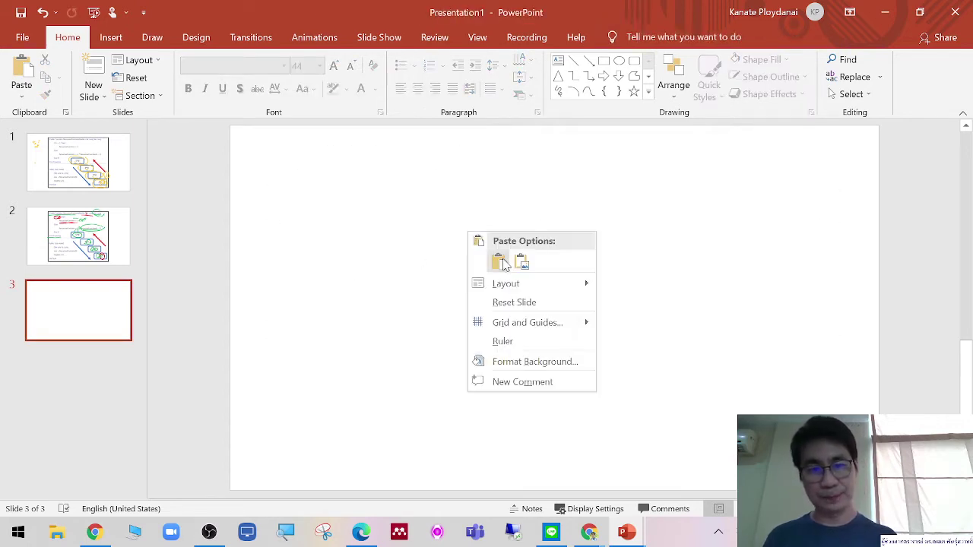
pyautogui.click(499, 260)
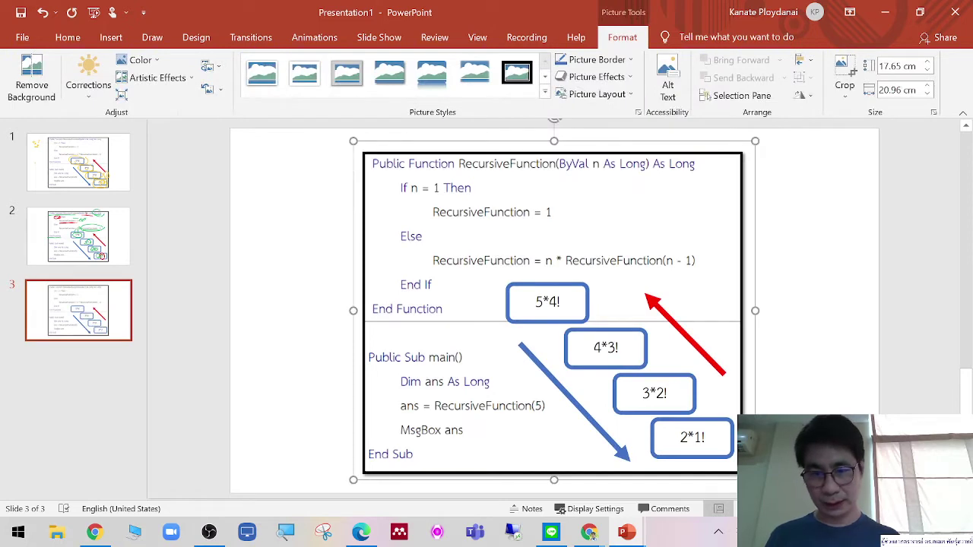
pyautogui.hotkey('shift', 'F5')
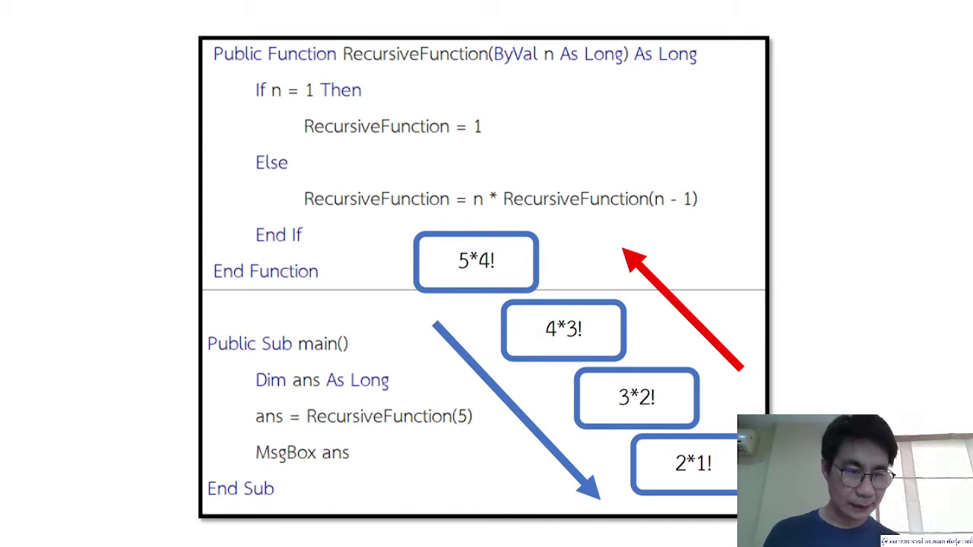
# In red ink, underline Public Function and End Function on slide 3 and circle ') As Long'
pyautogui.click(74, 532)
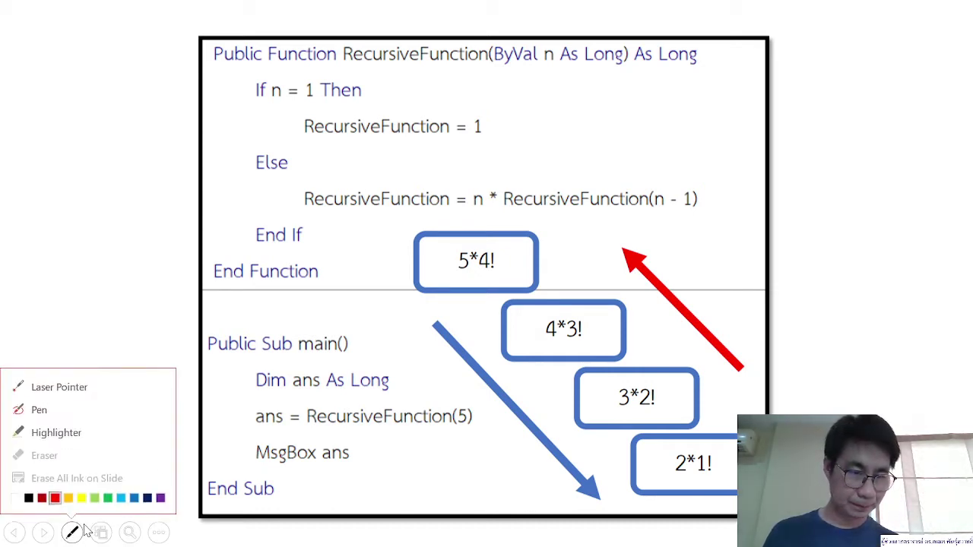
pyautogui.click(55, 498)
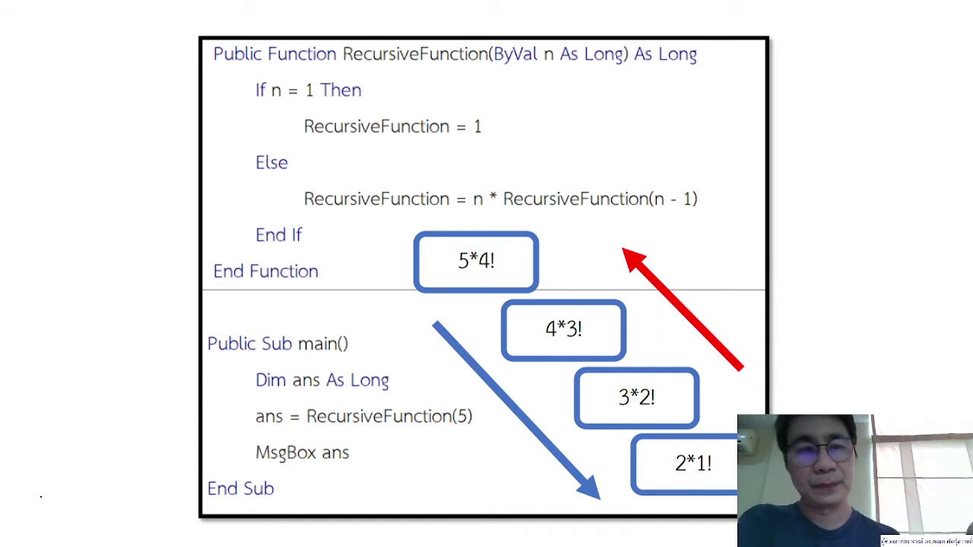
pyautogui.moveTo(204, 59); pyautogui.dragTo(335, 66)
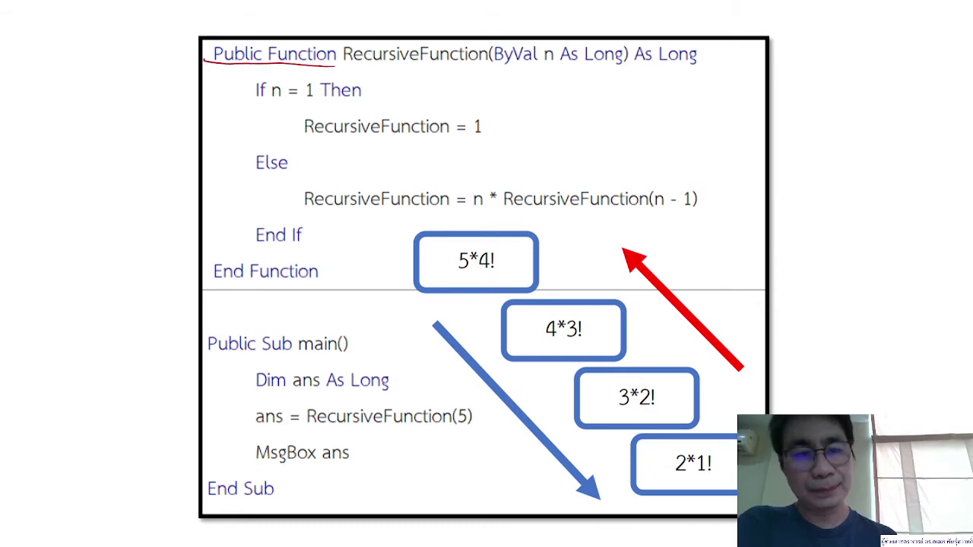
pyautogui.moveTo(231, 286)
pyautogui.mouseDown()
pyautogui.moveTo(312, 280)
pyautogui.moveTo(206, 287)
pyautogui.mouseUp()
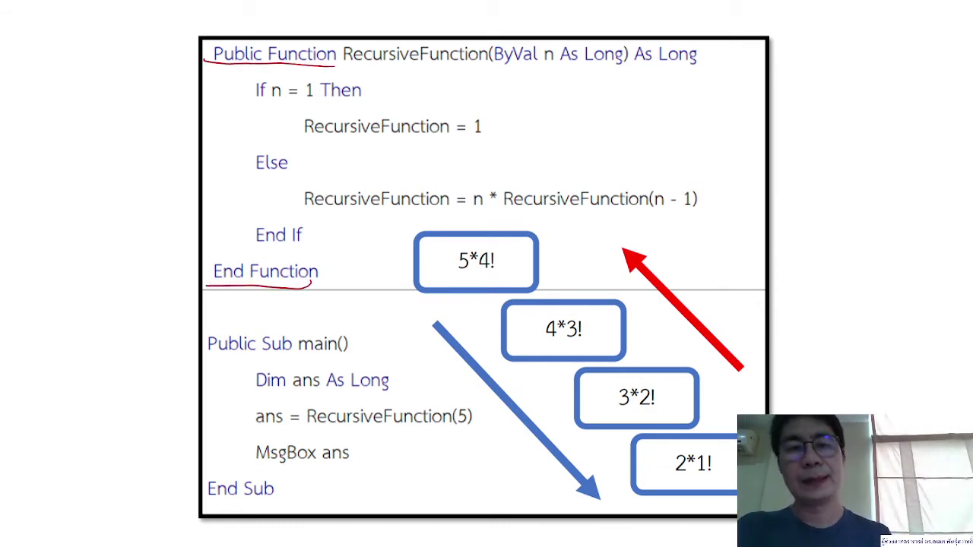
pyautogui.moveTo(712, 48)
pyautogui.mouseDown()
pyautogui.moveTo(712, 59)
pyautogui.moveTo(728, 55)
pyautogui.mouseUp()
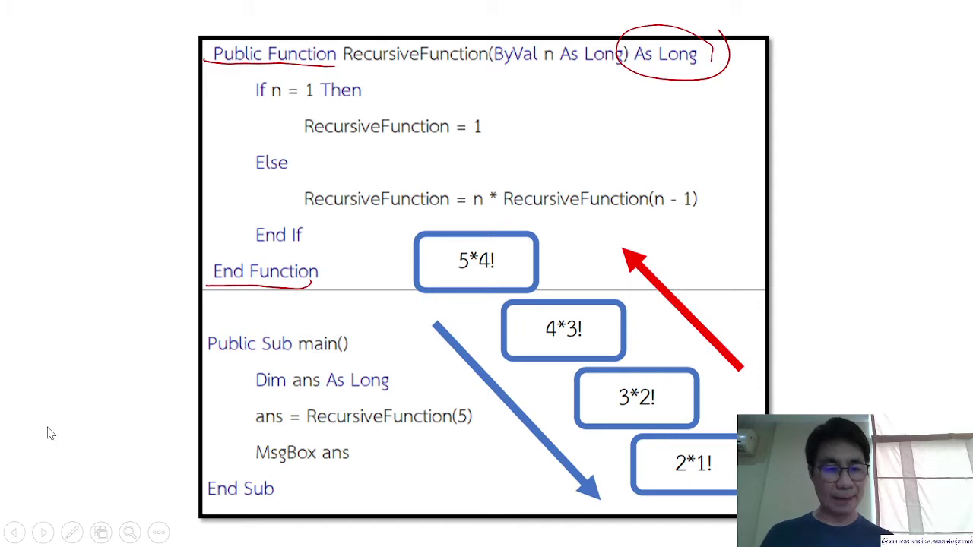
pyautogui.click(72, 532)
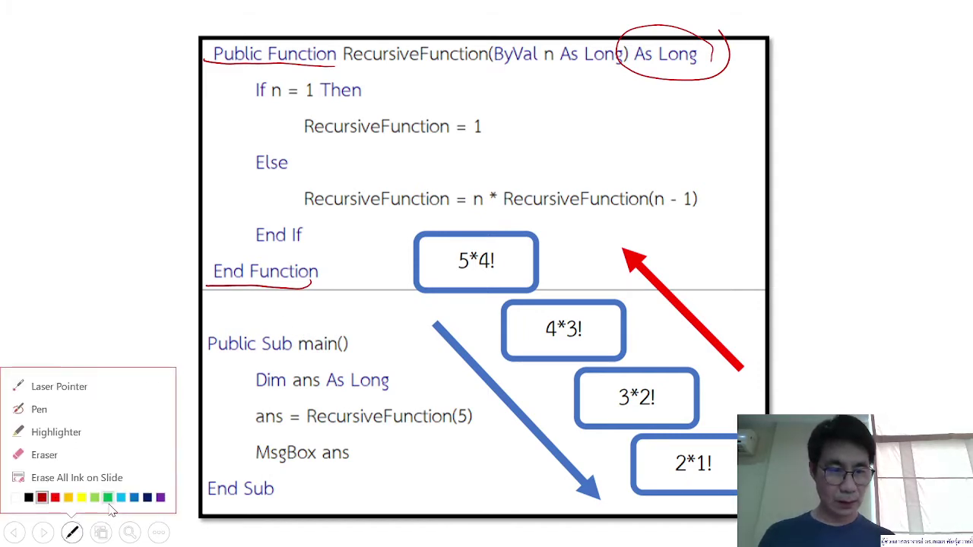
# Underline the RecursiveFunction names in the header, base-case and Else lines with the pen
pyautogui.click(107, 498)
pyautogui.moveTo(346, 69); pyautogui.dragTo(487, 65)
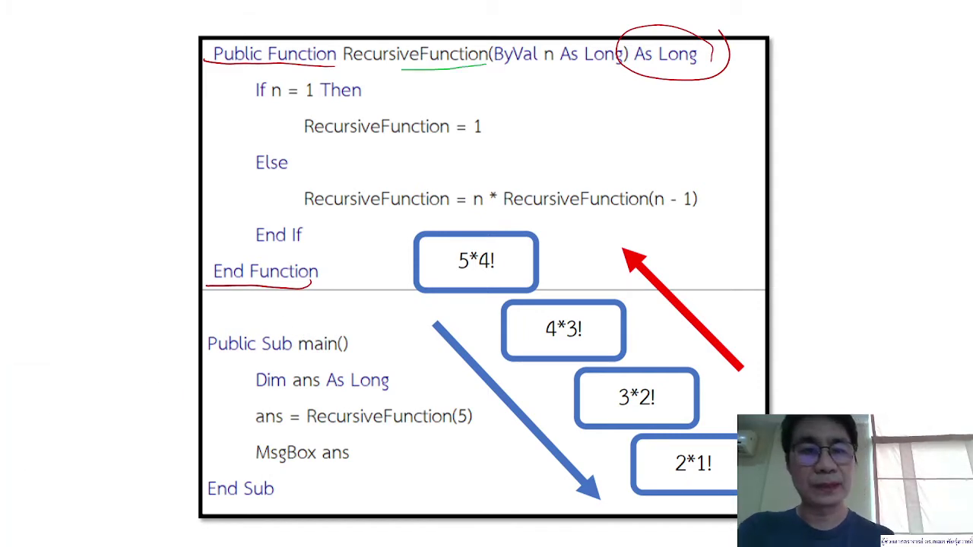
pyautogui.moveTo(377, 140); pyautogui.dragTo(449, 138)
pyautogui.moveTo(304, 138); pyautogui.dragTo(377, 140)
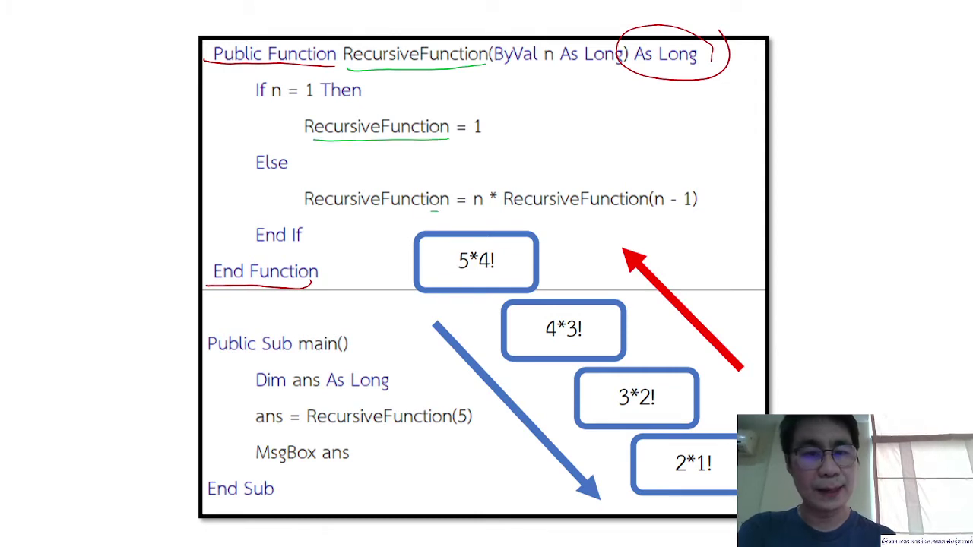
pyautogui.moveTo(436, 210); pyautogui.dragTo(307, 212)
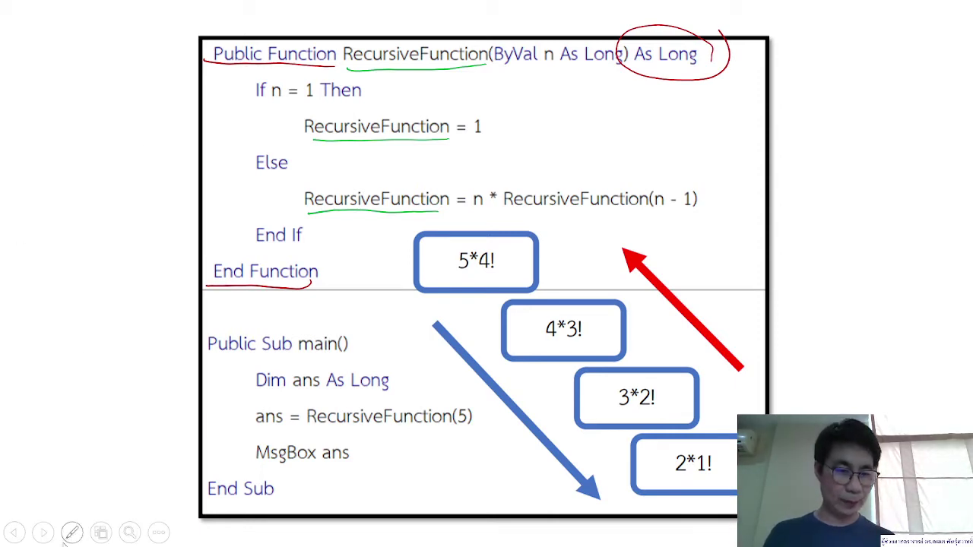
# Switch the pen to light green and circle 'ByVal n As Long' and 'If n = 1'
pyautogui.click(72, 532)
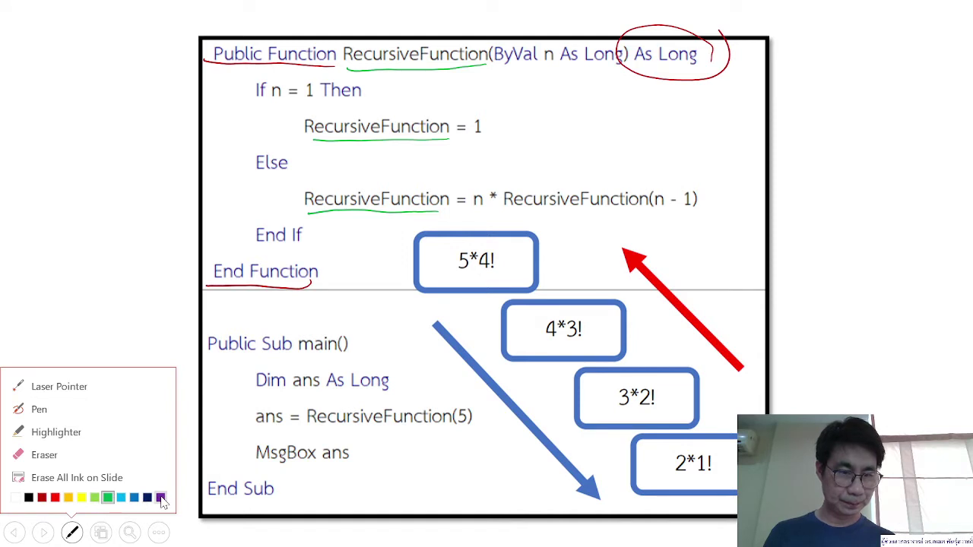
pyautogui.click(95, 498)
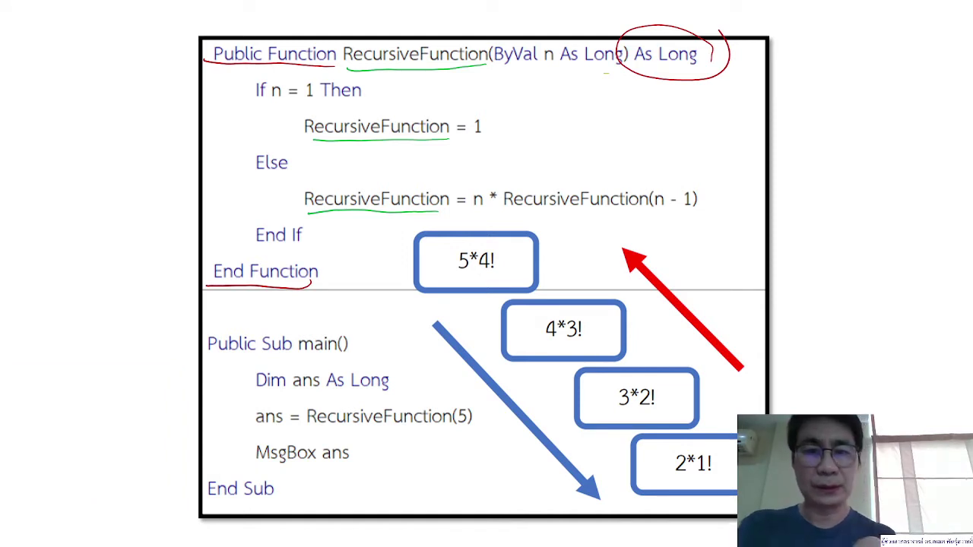
pyautogui.moveTo(516, 75); pyautogui.dragTo(609, 76)
pyautogui.moveTo(524, 72); pyautogui.dragTo(635, 71)
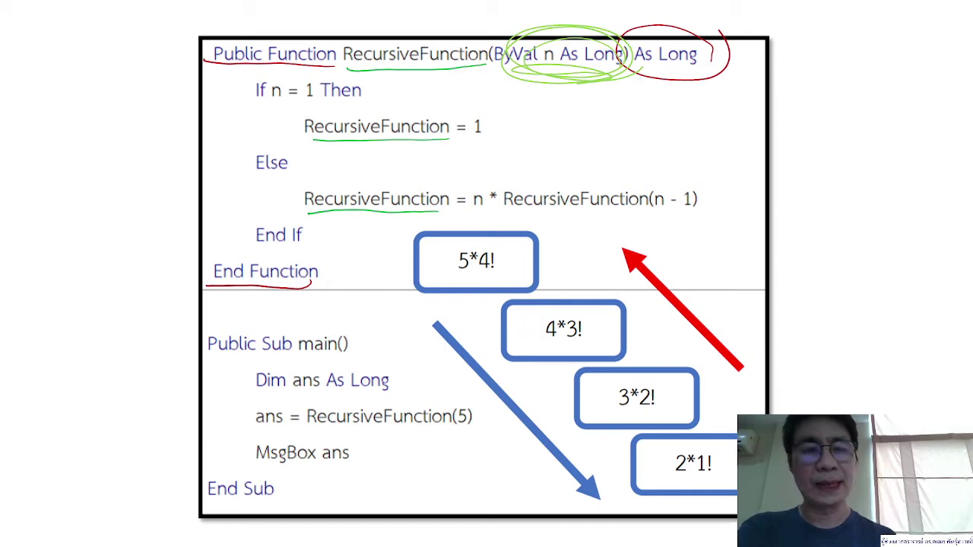
pyautogui.moveTo(308, 71); pyautogui.dragTo(316, 89)
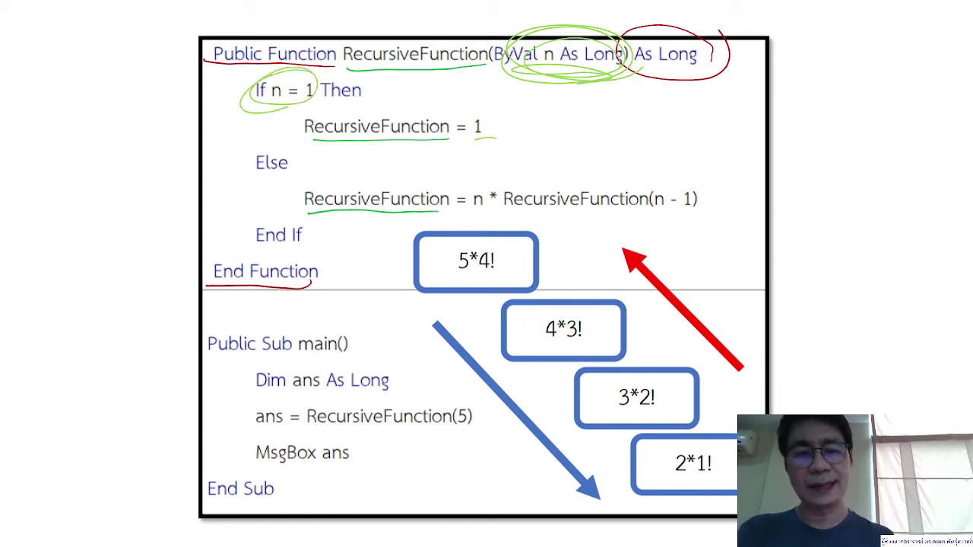
# Underline the base-case 1, then circle '= n *' and '(n - 1)' in blue ink
pyautogui.moveTo(477, 140); pyautogui.dragTo(494, 139)
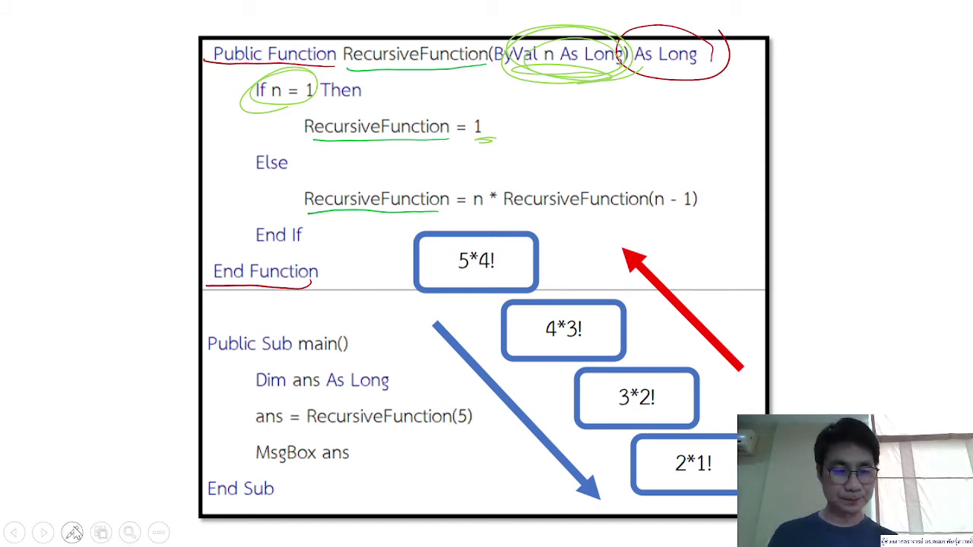
pyautogui.click(72, 532)
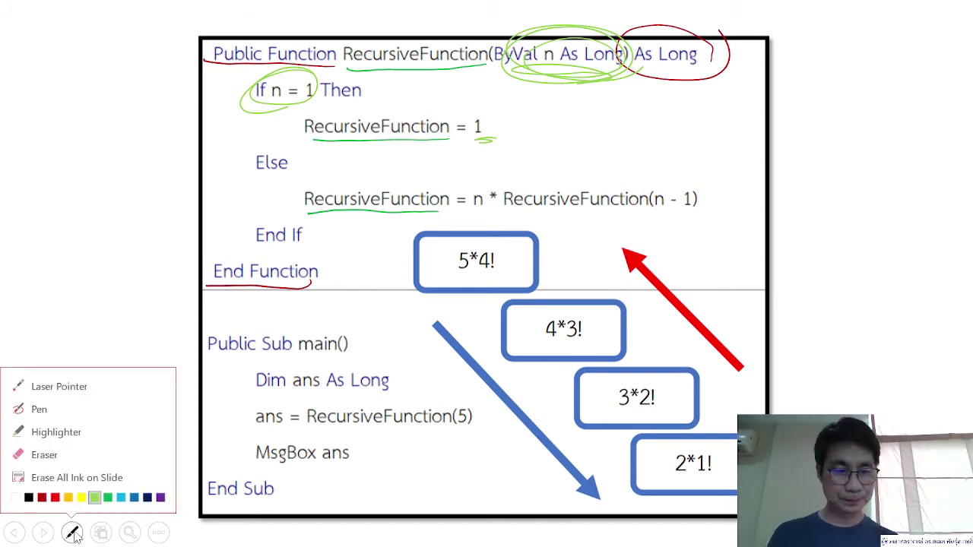
pyautogui.click(135, 499)
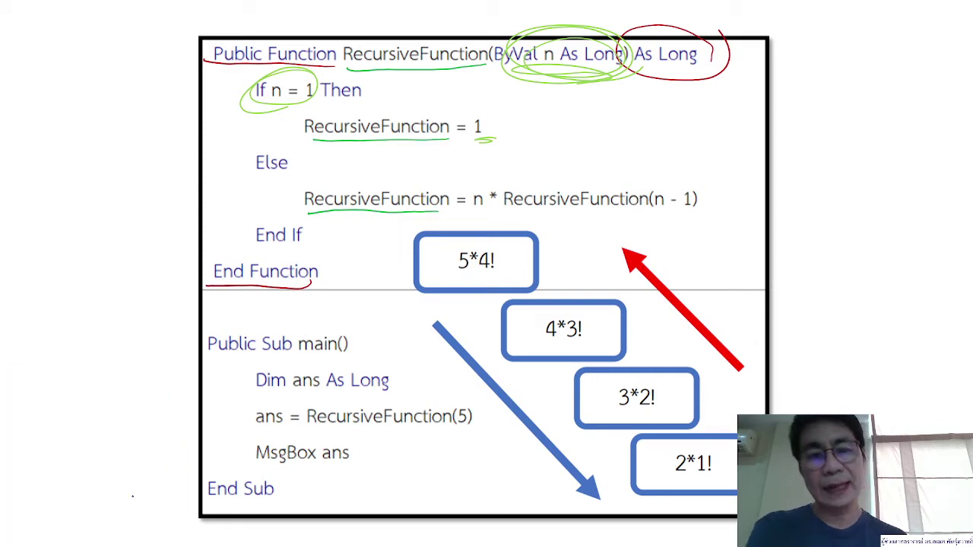
pyautogui.moveTo(487, 186)
pyautogui.mouseDown()
pyautogui.moveTo(497, 211)
pyautogui.moveTo(701, 210)
pyautogui.mouseUp()
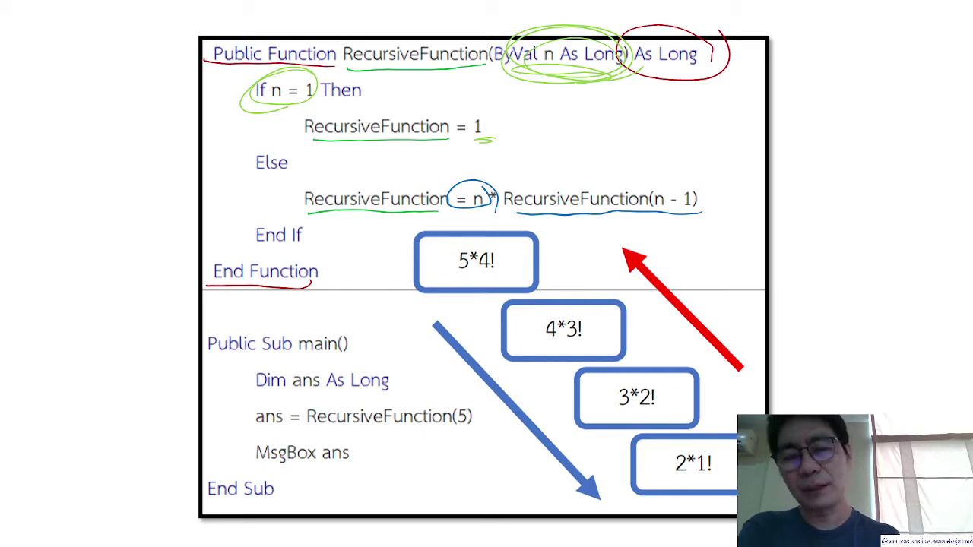
pyautogui.moveTo(675, 171); pyautogui.dragTo(699, 201)
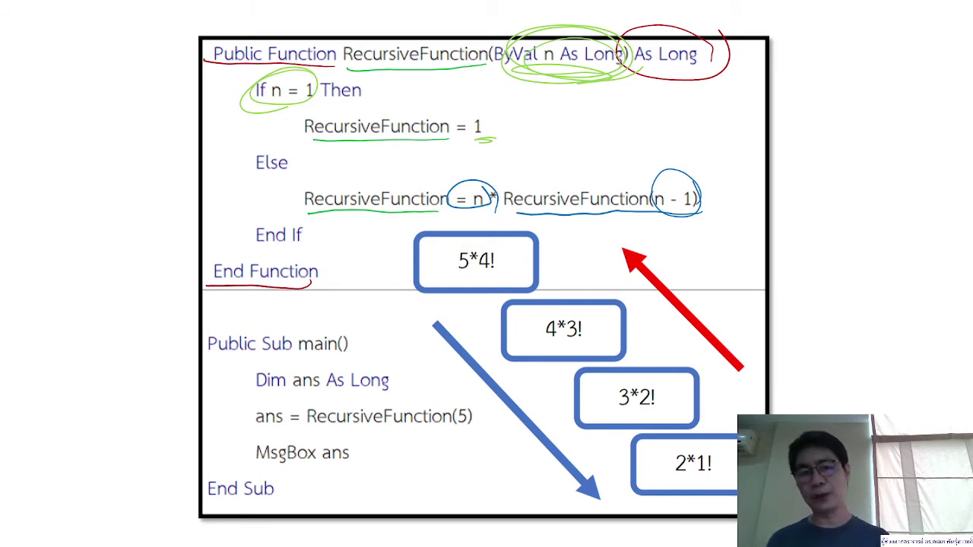
# Mark both sides of 5*4! and draw a blue arc left of the code
pyautogui.moveTo(459, 271); pyautogui.dragTo(435, 270)
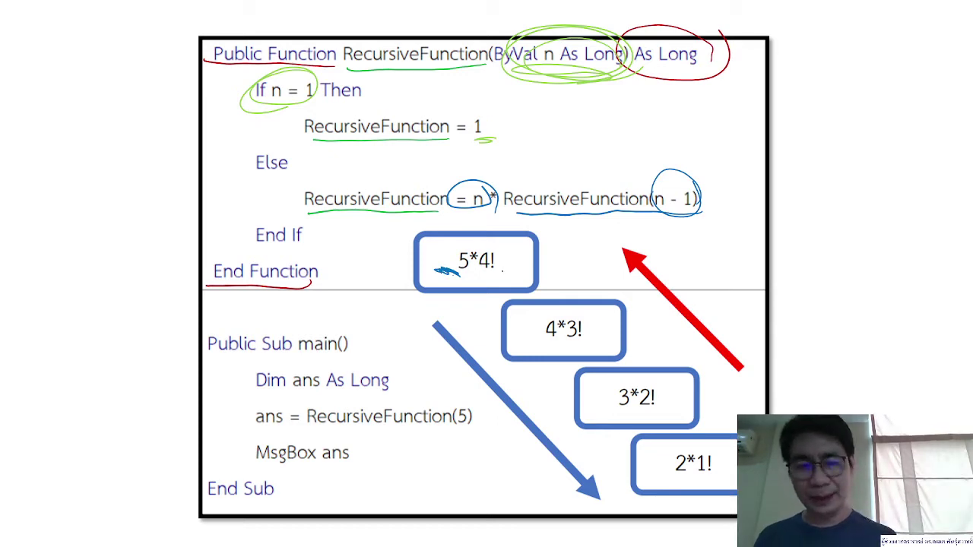
pyautogui.moveTo(488, 277); pyautogui.dragTo(502, 269)
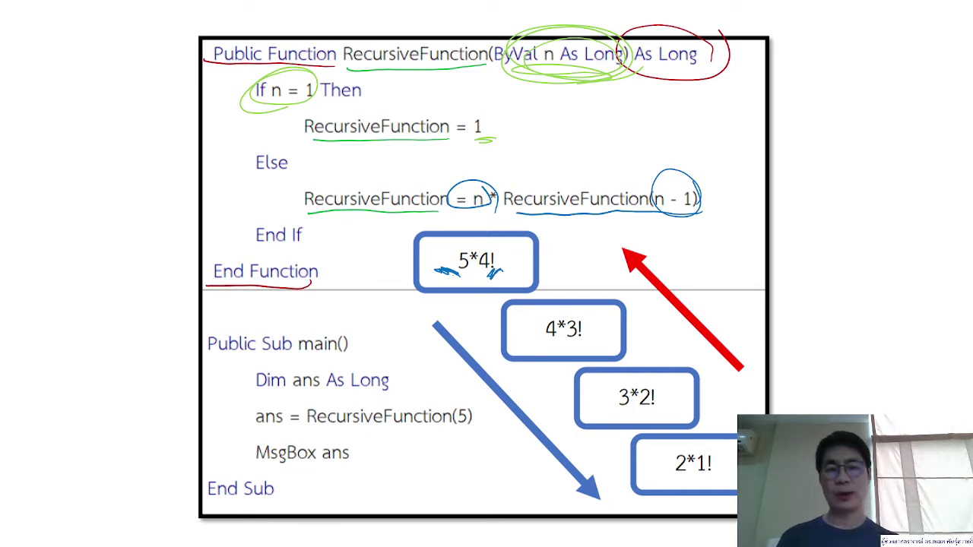
pyautogui.moveTo(144, 70); pyautogui.dragTo(157, 231)
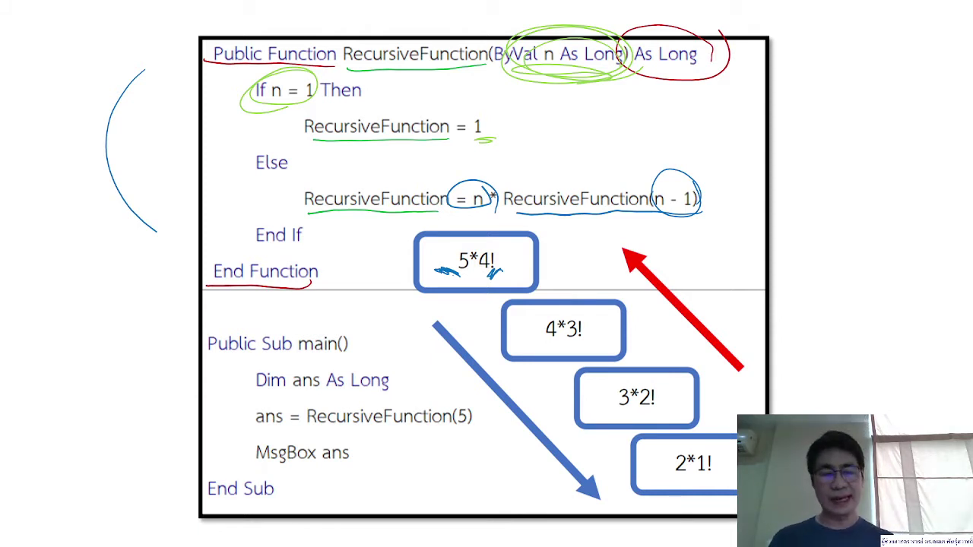
# With the yellow highlighter, mark the ans = RecursiveFunction(5) line, circle ans, and arrow the base case
pyautogui.click(73, 532)
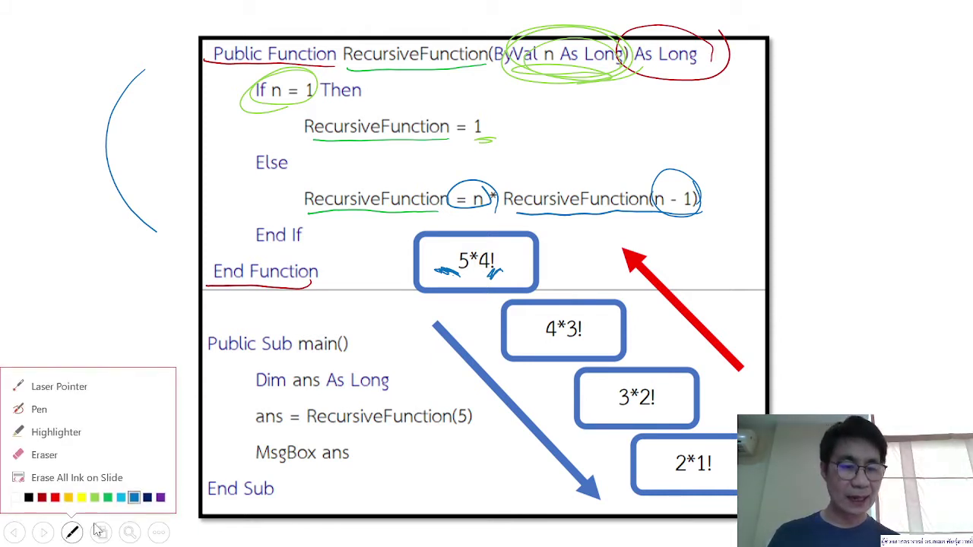
pyautogui.click(79, 435)
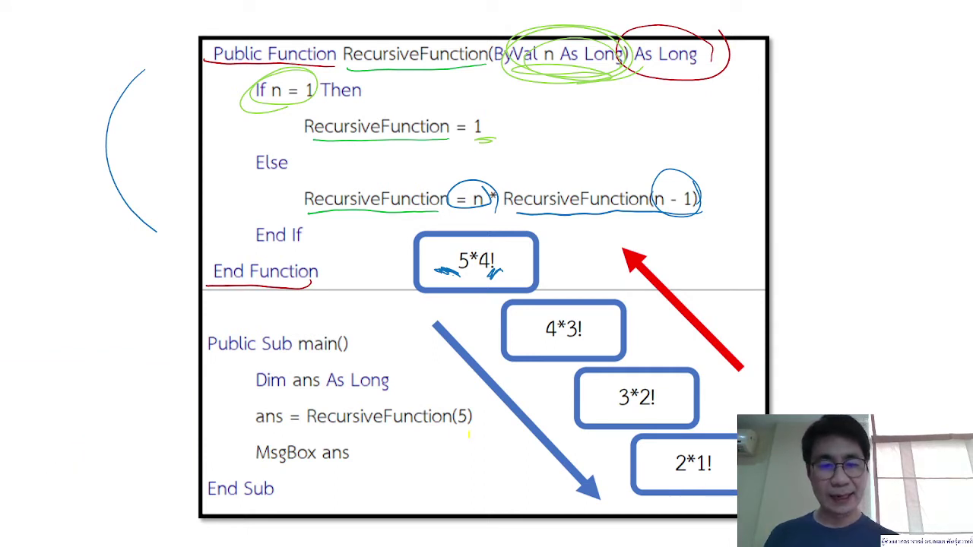
pyautogui.moveTo(469, 435); pyautogui.dragTo(258, 435)
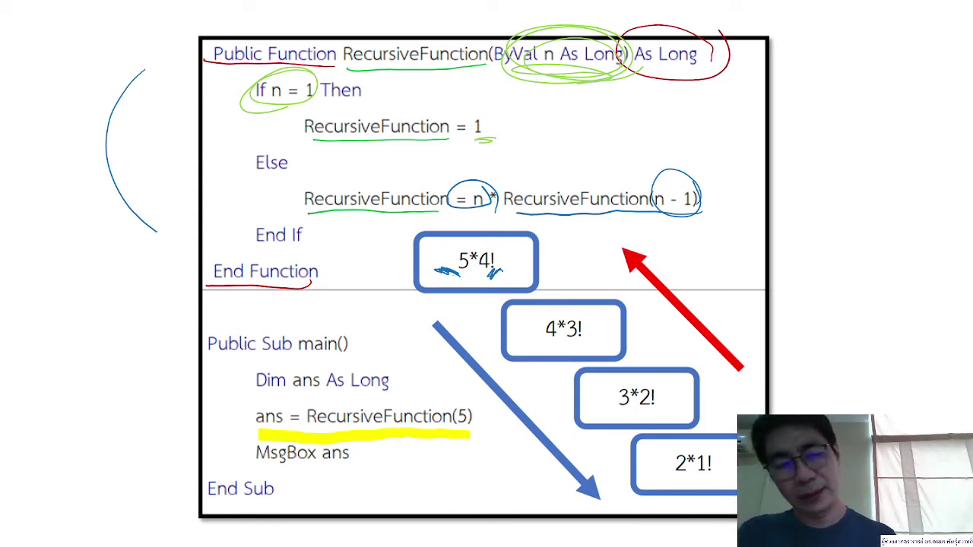
pyautogui.moveTo(287, 401); pyautogui.dragTo(294, 423)
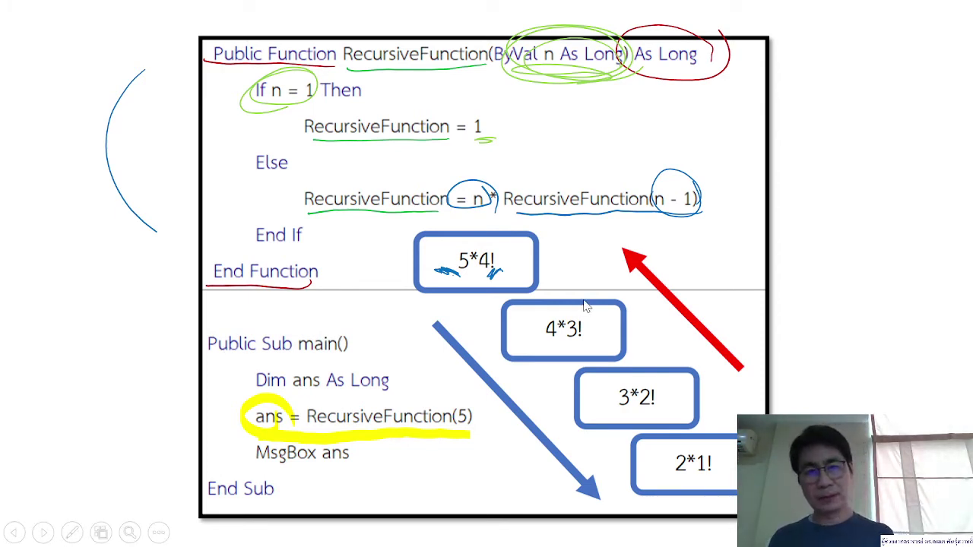
pyautogui.moveTo(559, 120); pyautogui.dragTo(507, 134)
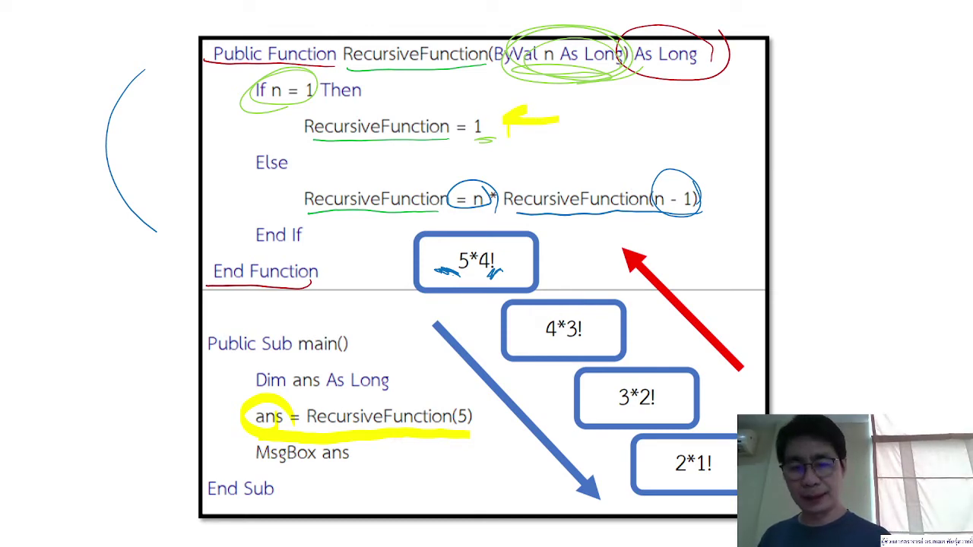
# Highlight the 2*1!, 3*2!, 4*3! and 5*4! boxes and trace a path down and back up
pyautogui.moveTo(720, 448); pyautogui.dragTo(688, 488)
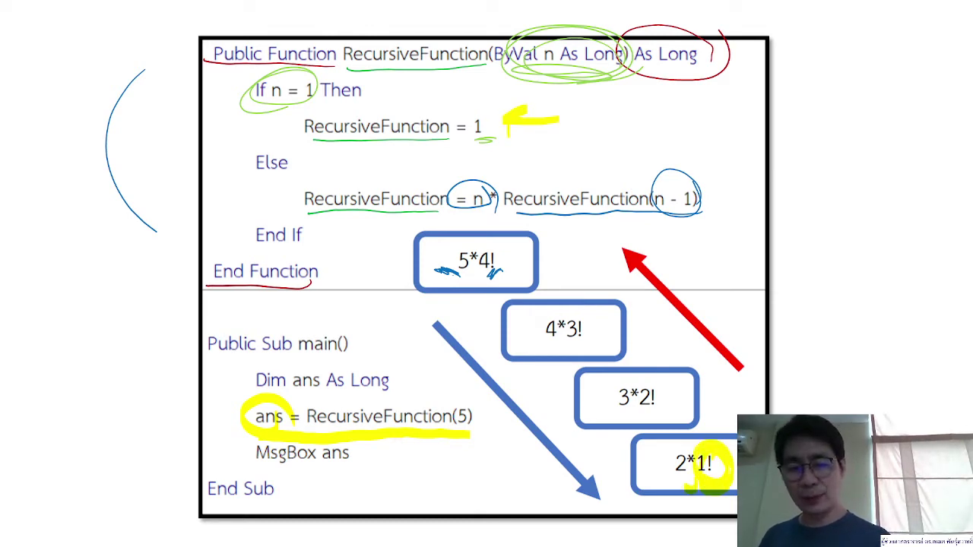
pyautogui.moveTo(685, 447); pyautogui.dragTo(672, 477)
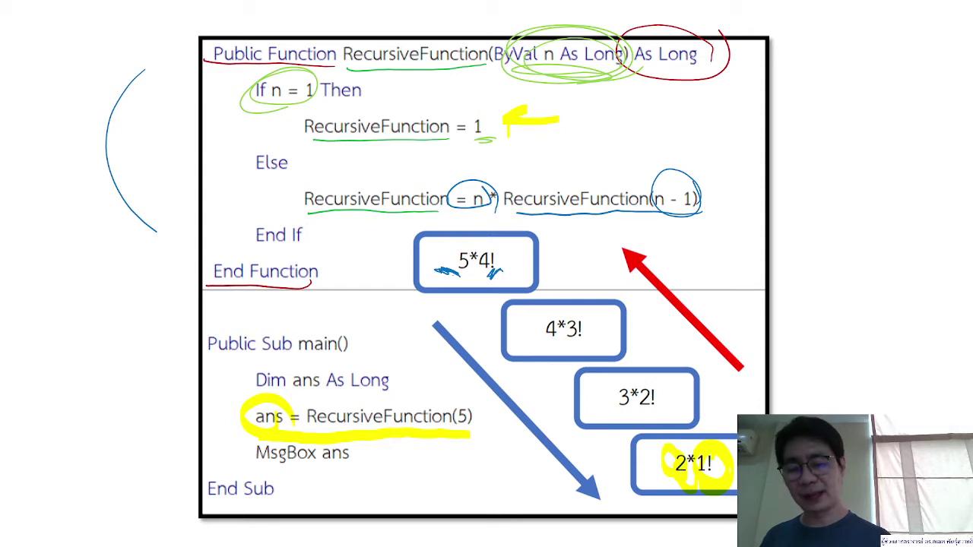
pyautogui.moveTo(699, 445); pyautogui.dragTo(661, 487)
pyautogui.moveTo(667, 383)
pyautogui.mouseDown()
pyautogui.moveTo(652, 410)
pyautogui.moveTo(608, 410)
pyautogui.mouseUp()
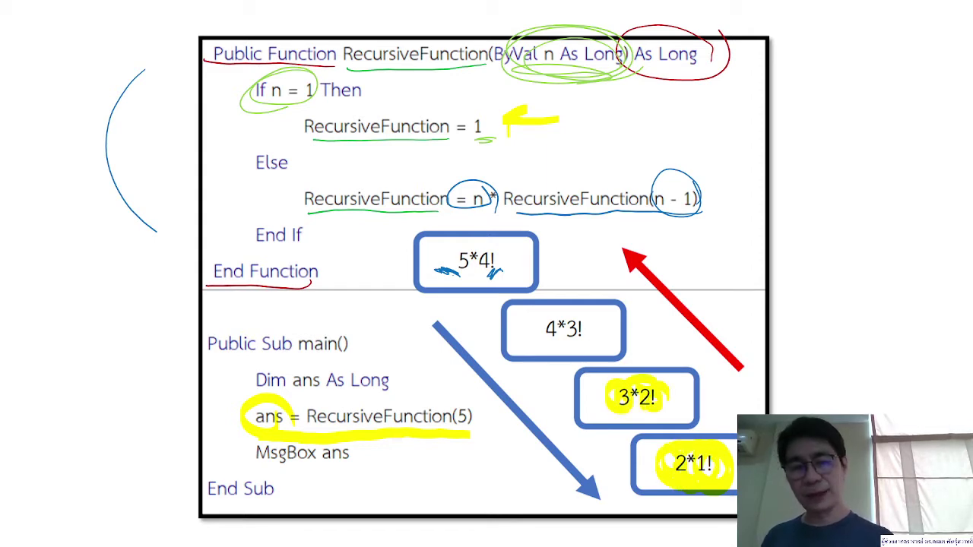
pyautogui.moveTo(577, 315)
pyautogui.mouseDown()
pyautogui.moveTo(539, 342)
pyautogui.moveTo(550, 341)
pyautogui.mouseUp()
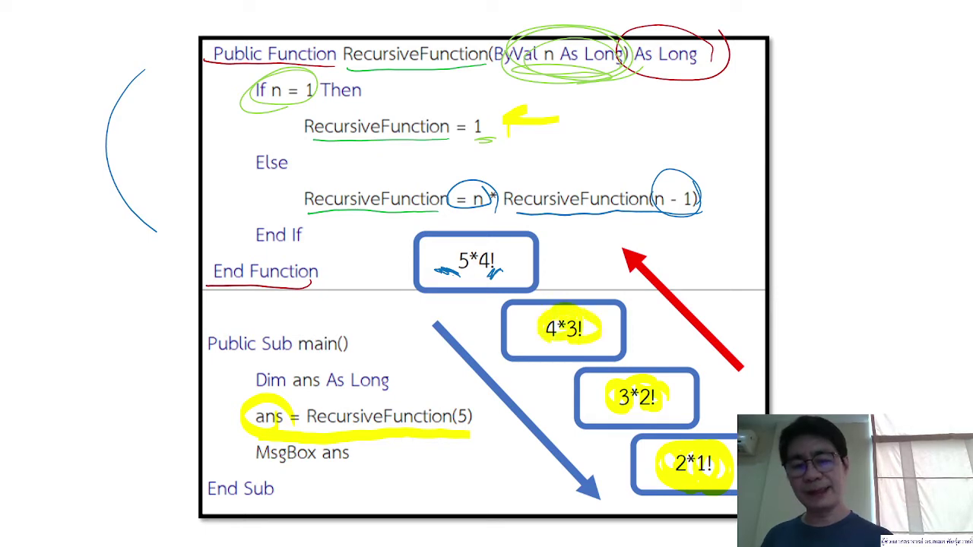
pyautogui.moveTo(494, 250); pyautogui.dragTo(450, 269)
pyautogui.moveTo(491, 263); pyautogui.dragTo(454, 278)
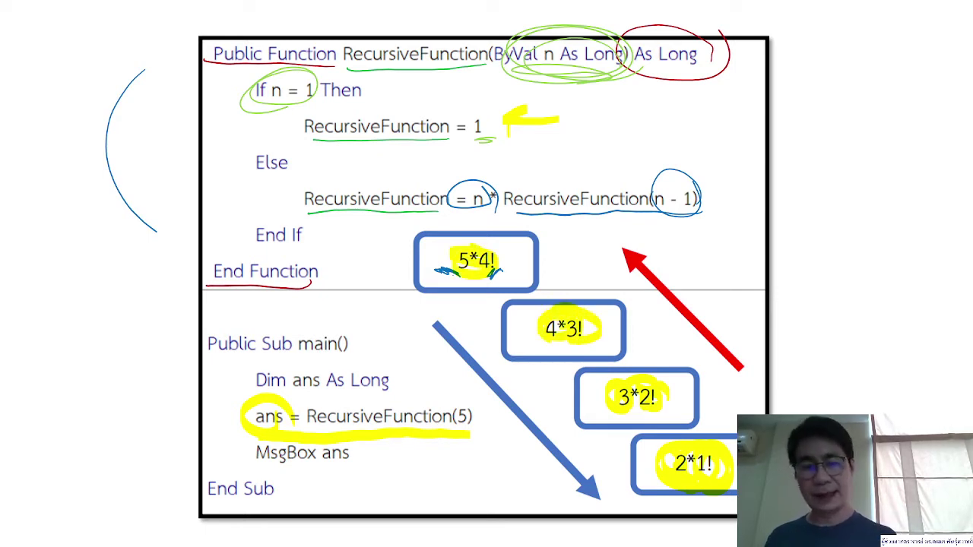
pyautogui.moveTo(435, 283)
pyautogui.mouseDown()
pyautogui.moveTo(606, 444)
pyautogui.moveTo(582, 454)
pyautogui.mouseUp()
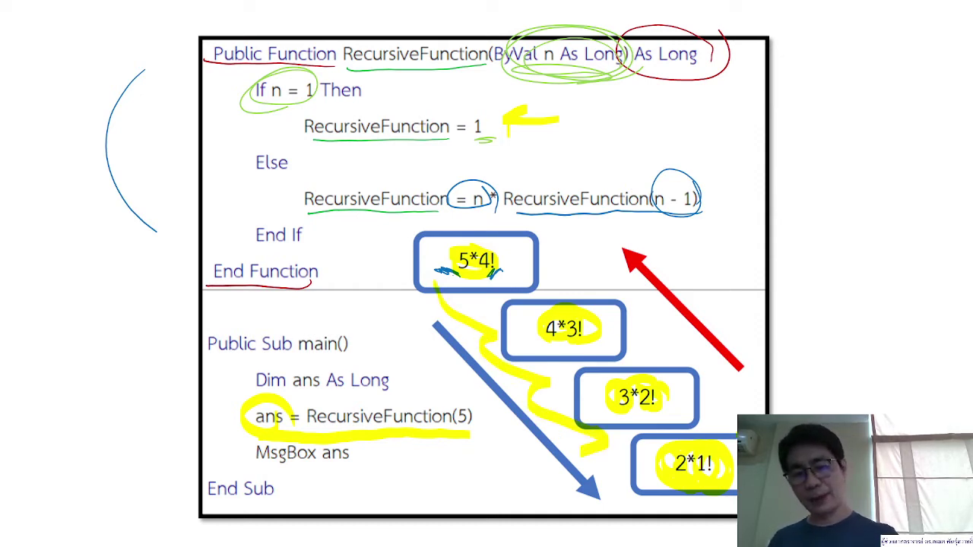
pyautogui.moveTo(736, 416)
pyautogui.mouseDown()
pyautogui.moveTo(650, 312)
pyautogui.moveTo(562, 245)
pyautogui.mouseUp()
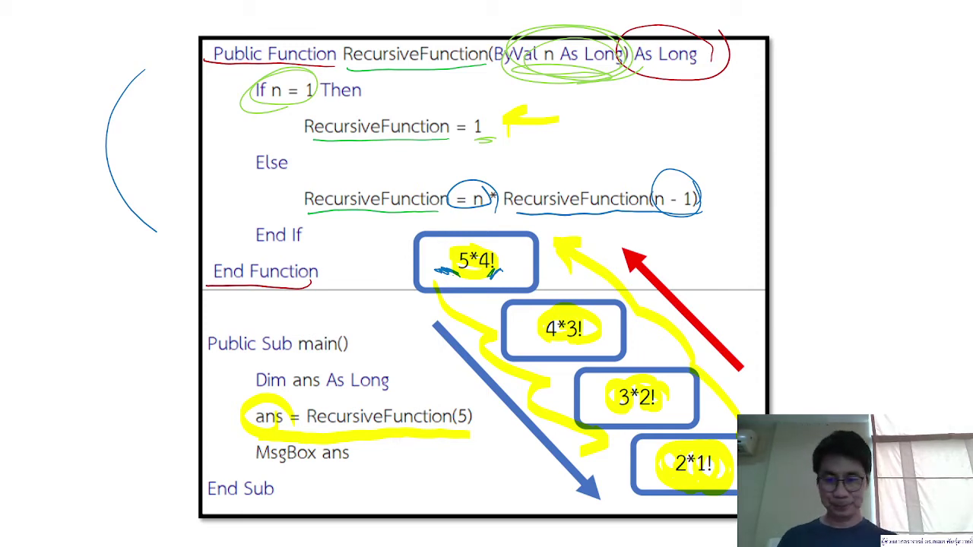
# End the slide show keeping the ink annotations, then launch Excel from Windows search
pyautogui.press('Escape')
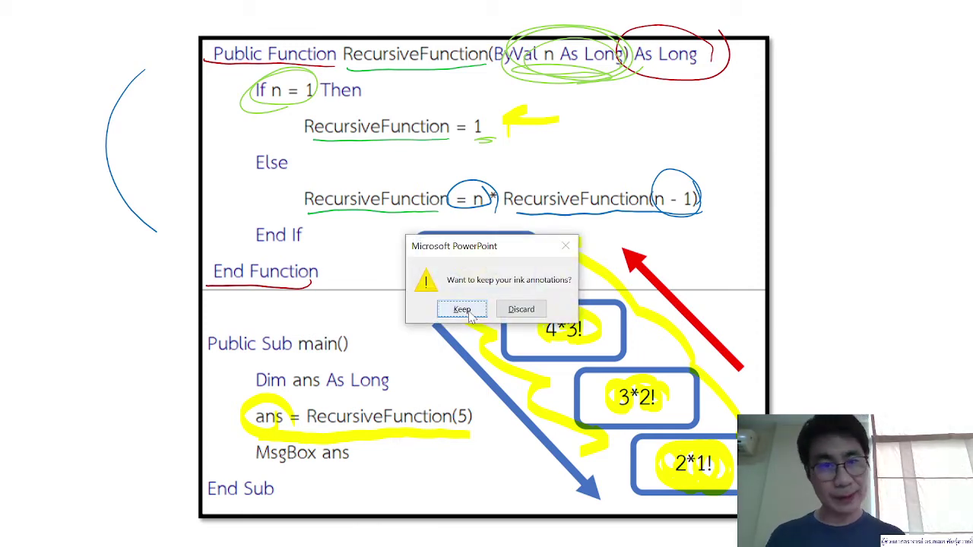
pyautogui.click(462, 309)
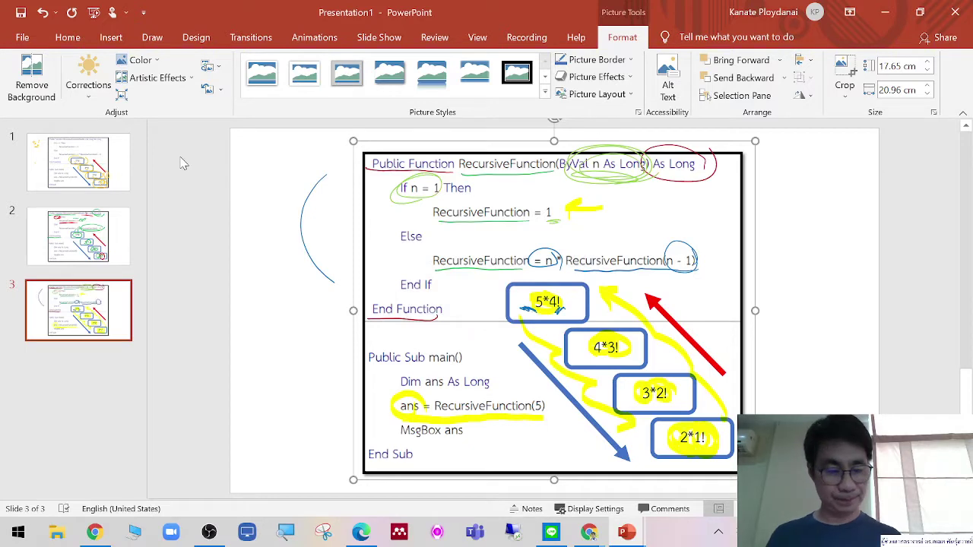
pyautogui.press('super')
pyautogui.write('ex')
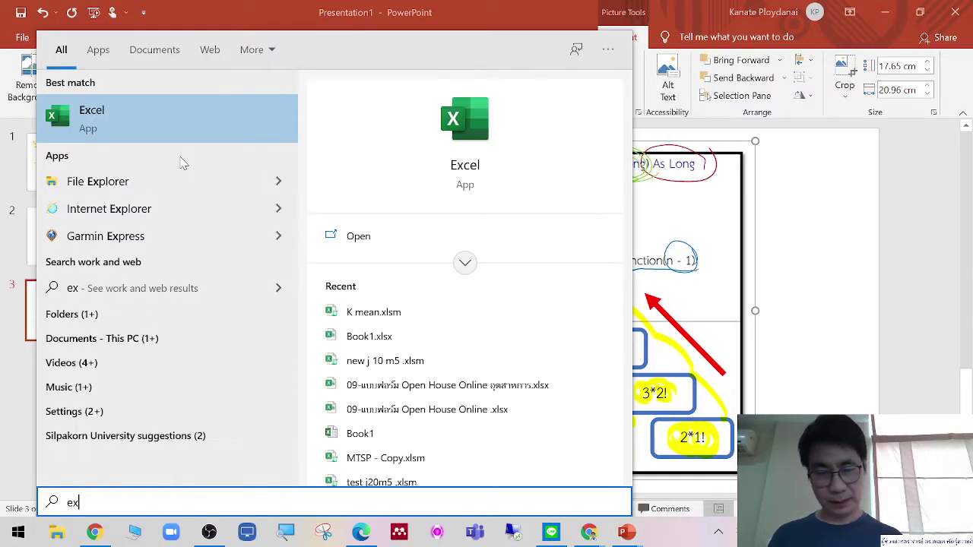
pyautogui.click(223, 126)
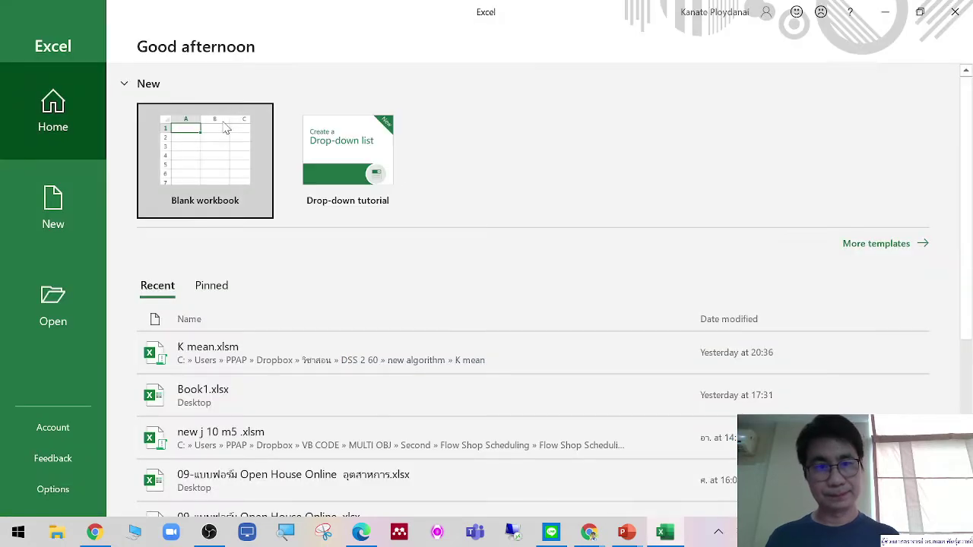
# Create a new blank workbook in Excel
pyautogui.click(203, 166)
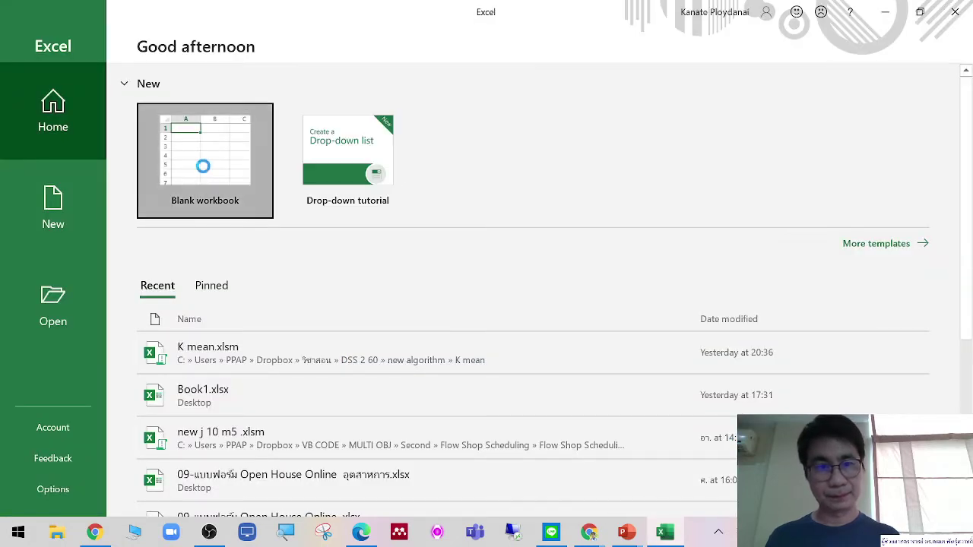
pyautogui.click(199, 163)
pyautogui.click(287, 236)
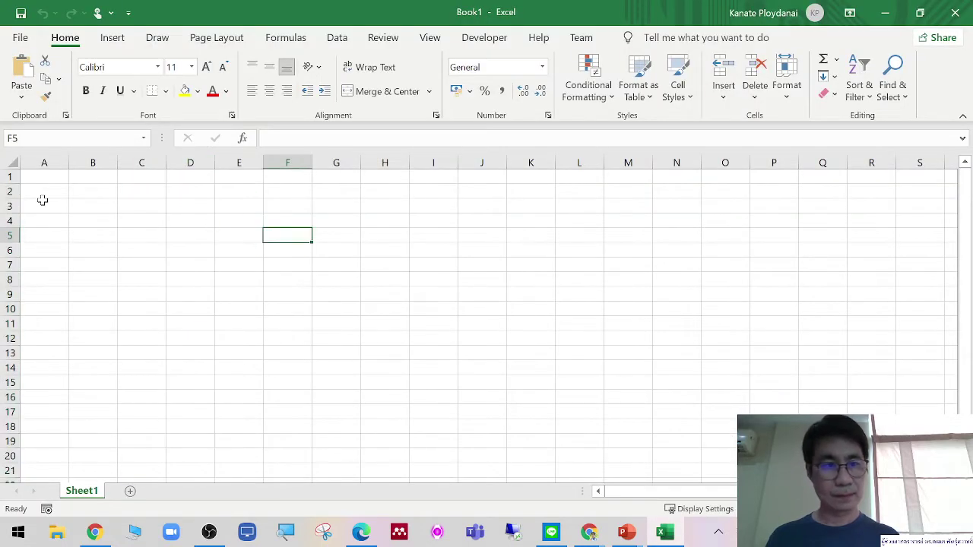
pyautogui.click(40, 178)
# Open the Visual Basic editor from the Developer tab and insert a new Module1
pyautogui.click(483, 38)
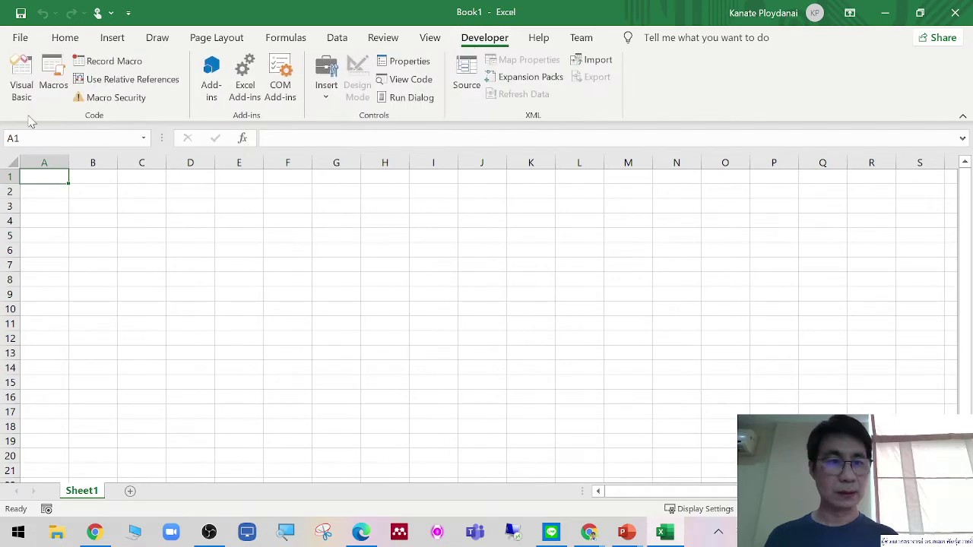
pyautogui.click(11, 64)
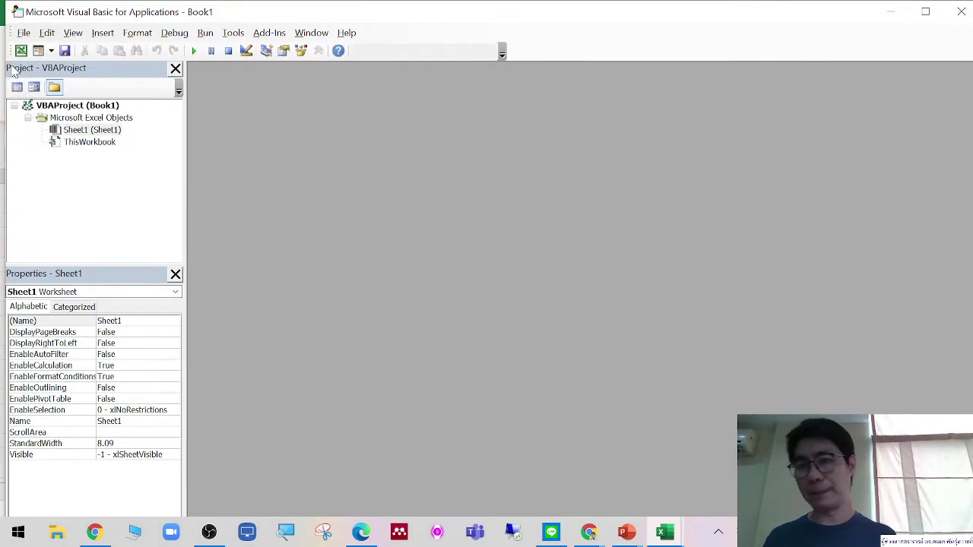
pyautogui.click(138, 32)
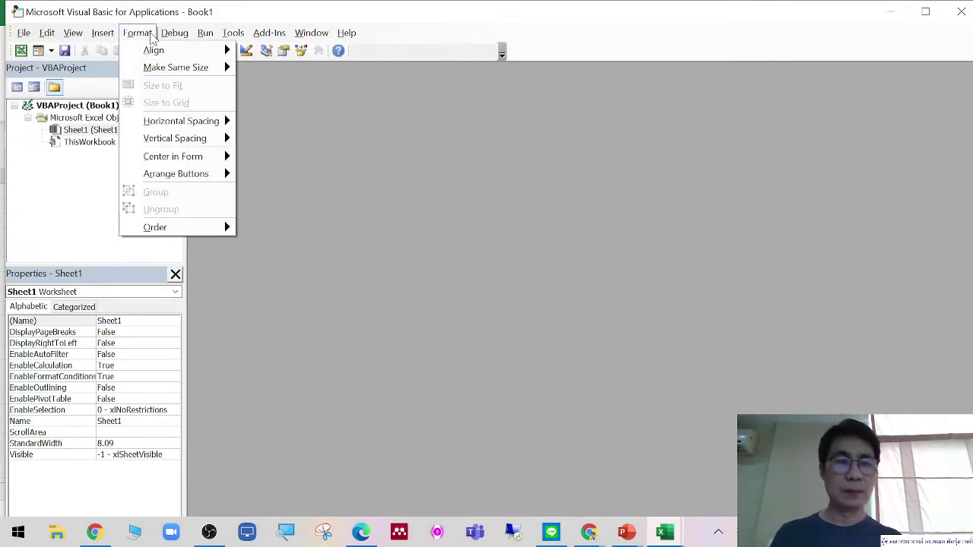
pyautogui.moveTo(97, 31)
pyautogui.click(129, 85)
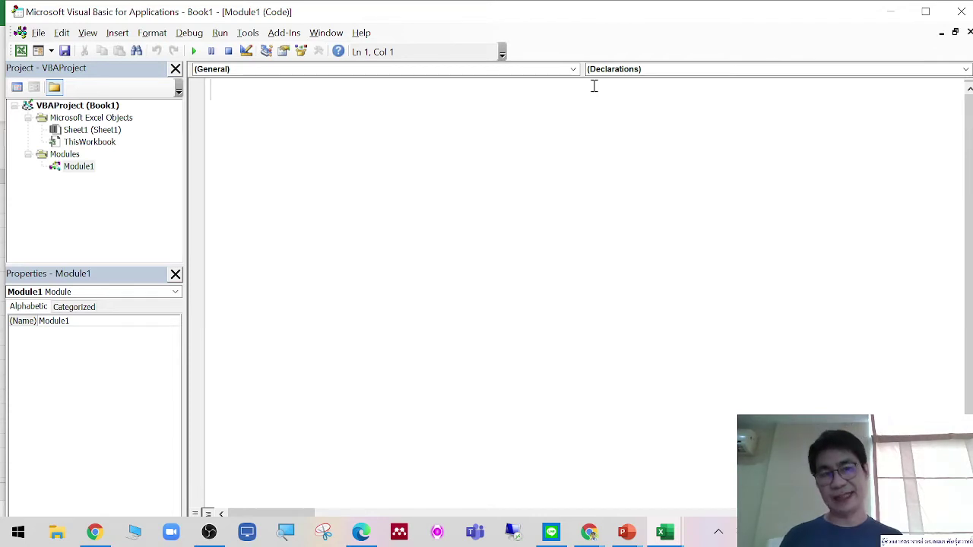
# Declare Public Function RecurFunc(n As Long) As Long
pyautogui.write('pubb')
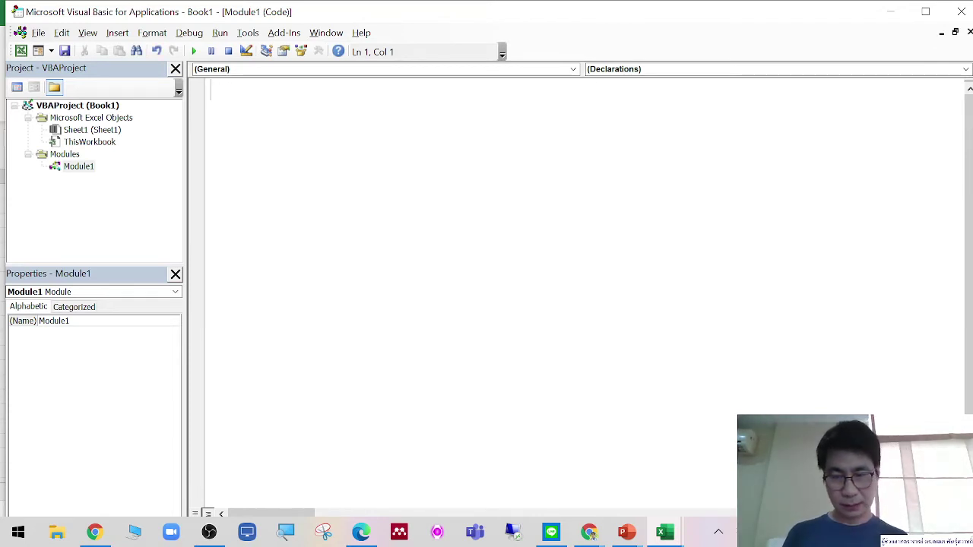
pyautogui.write('ublic fun')
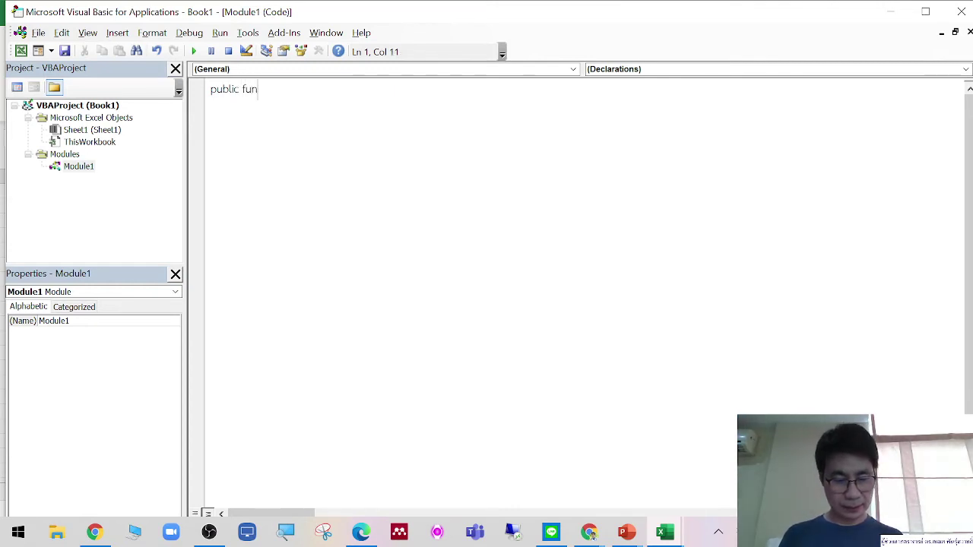
pyautogui.write('ction R')
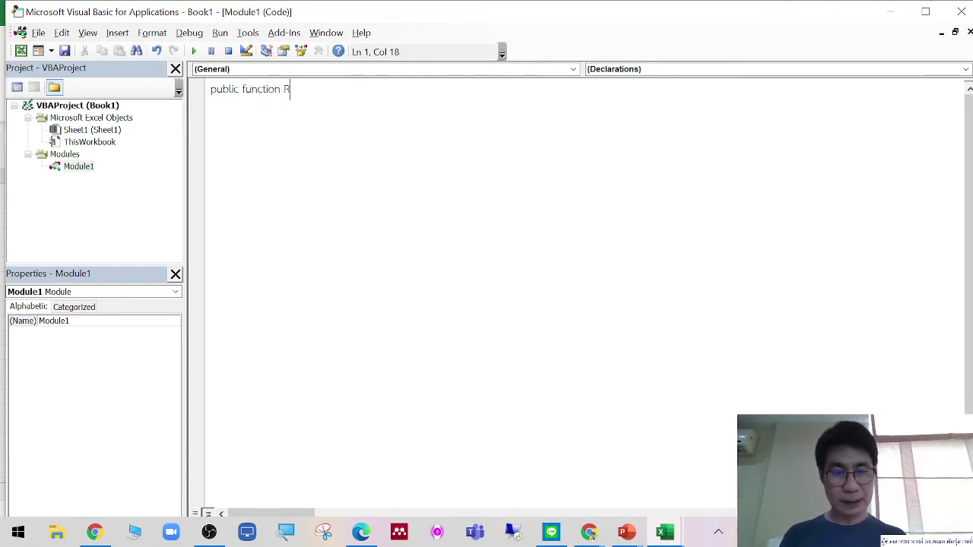
pyautogui.write('ecur')
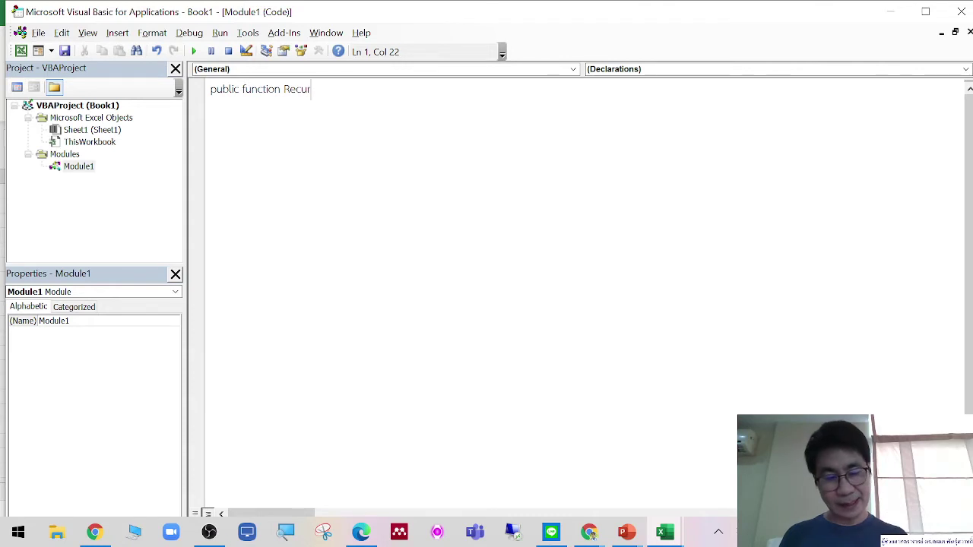
pyautogui.write('Func')
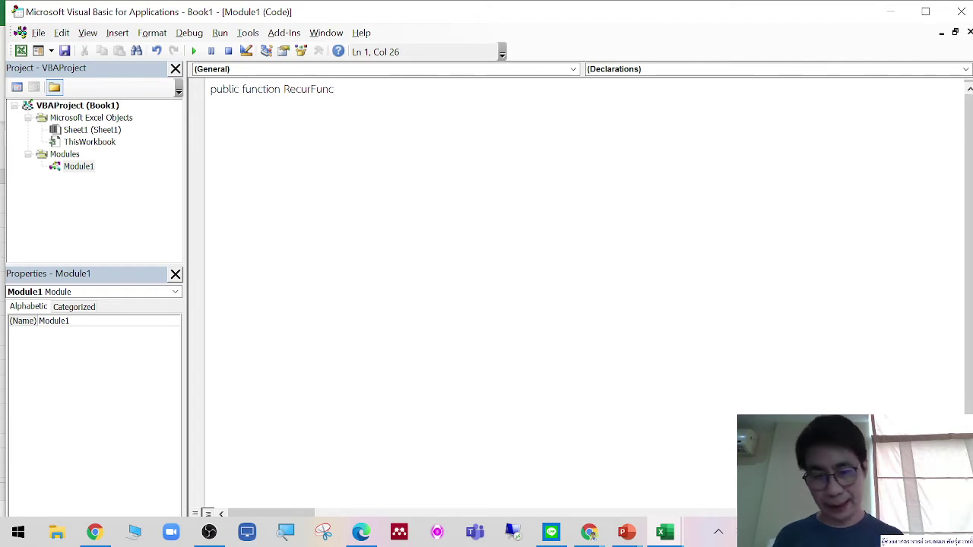
pyautogui.write('()')
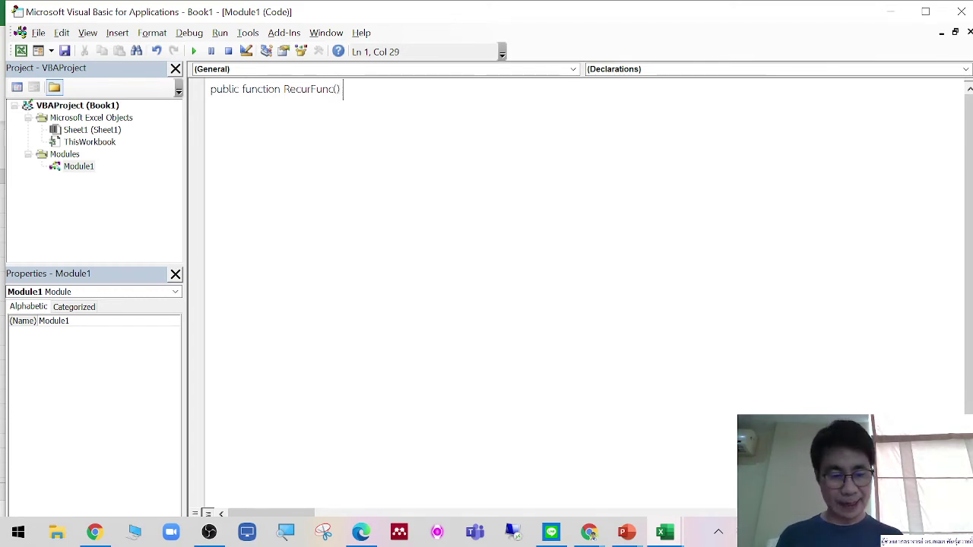
pyautogui.write(' lon')
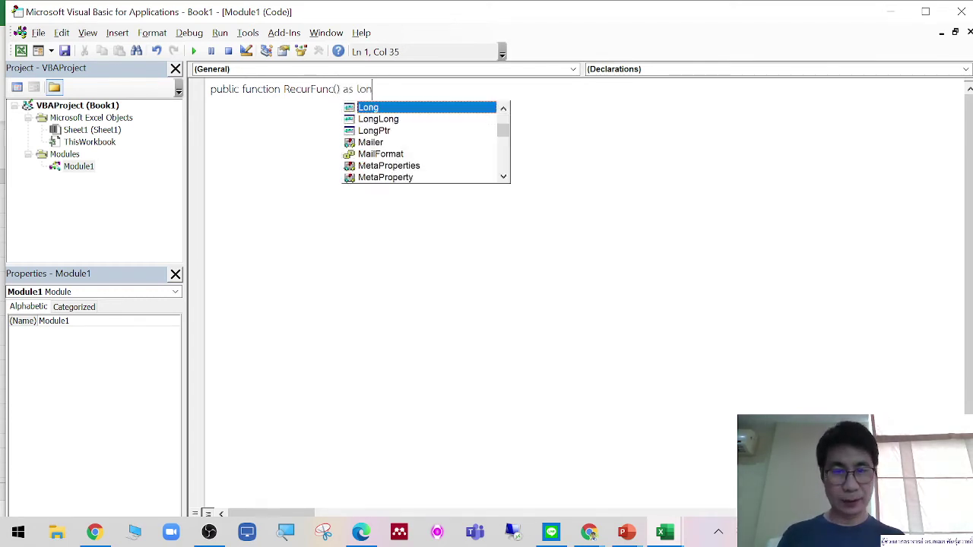
pyautogui.press('Return')
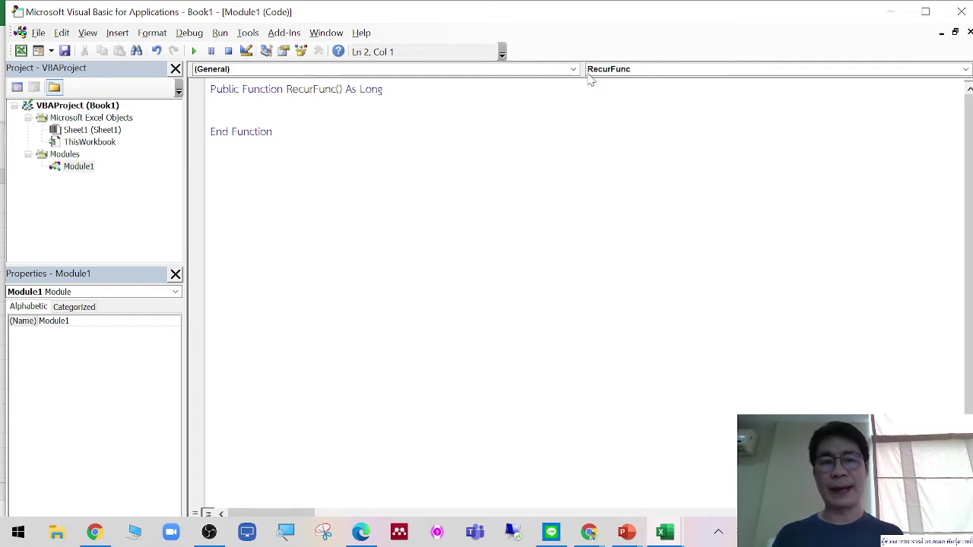
pyautogui.click(339, 90)
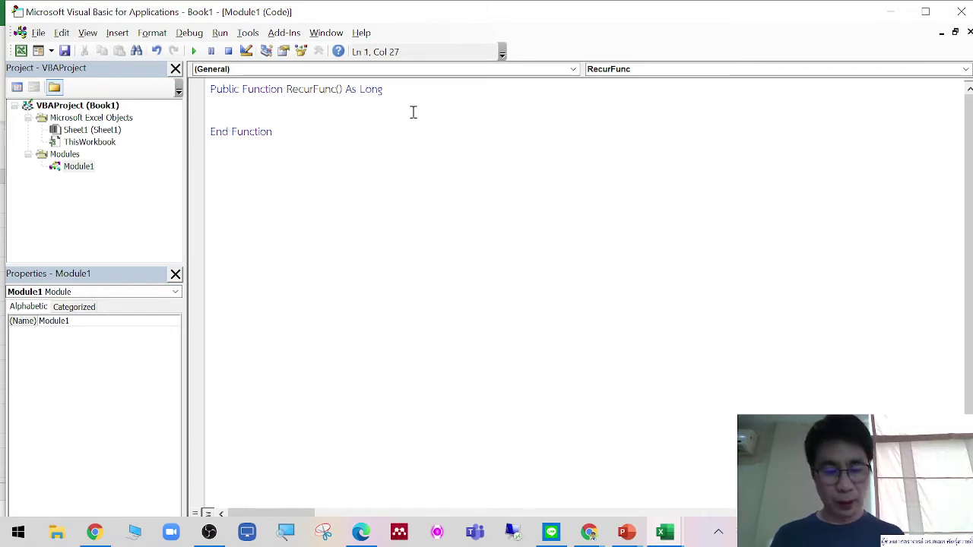
pyautogui.write('n as ')
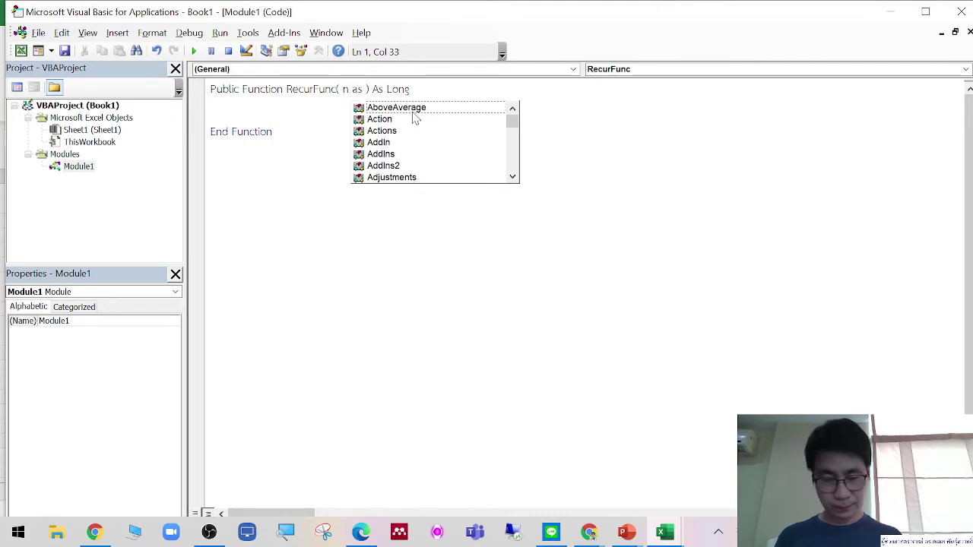
pyautogui.write('lo')
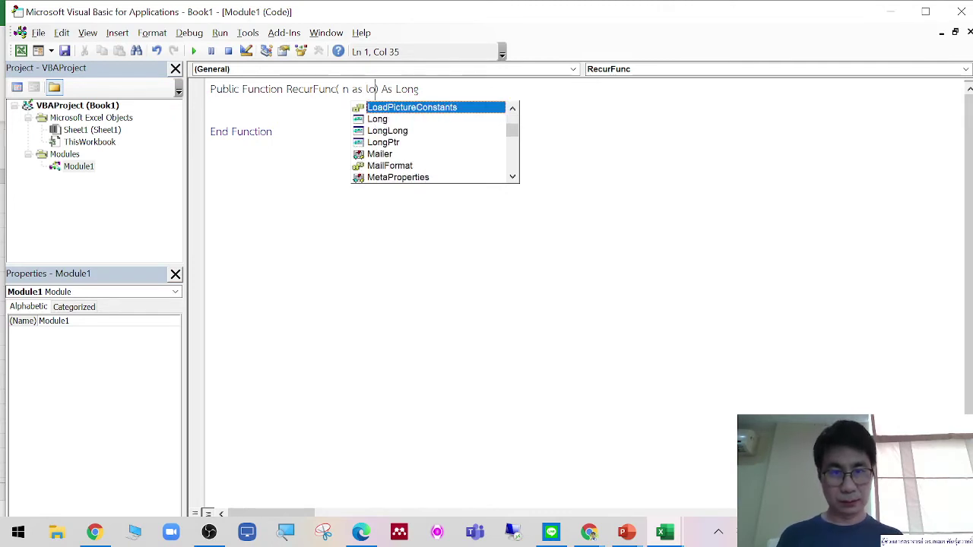
pyautogui.write('n')
pyautogui.press('Tab')
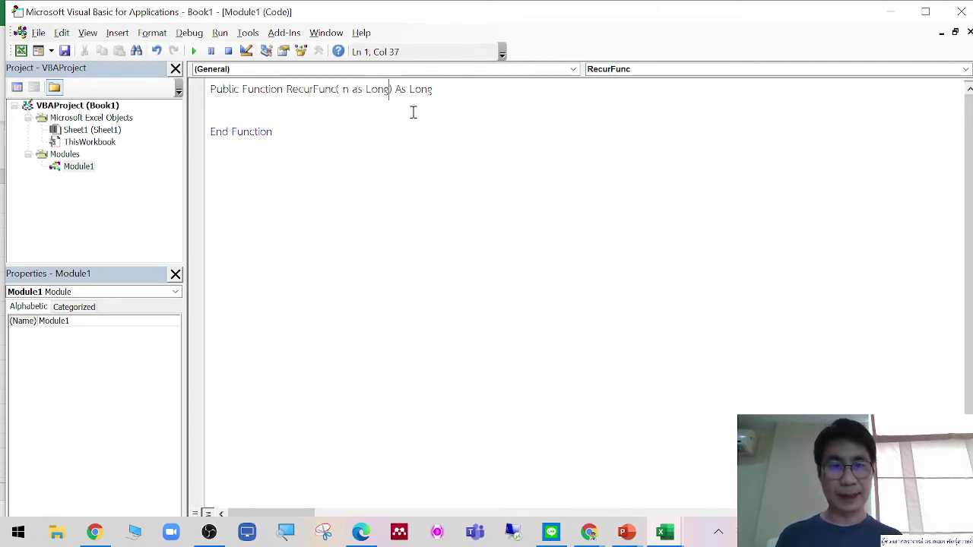
# Add the If n = 1 Then and Else lines to the function body
pyautogui.click(477, 107)
pyautogui.press('Tab')
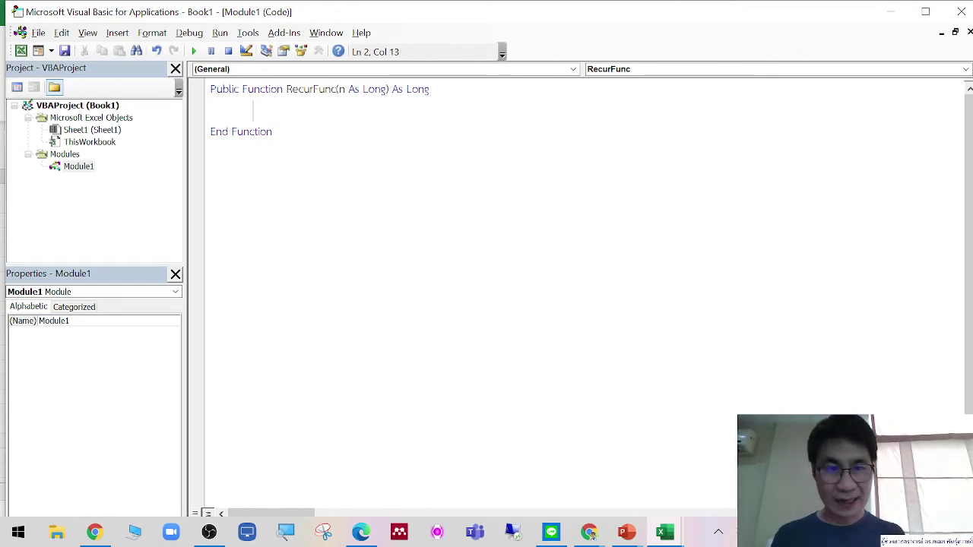
pyautogui.write('if')
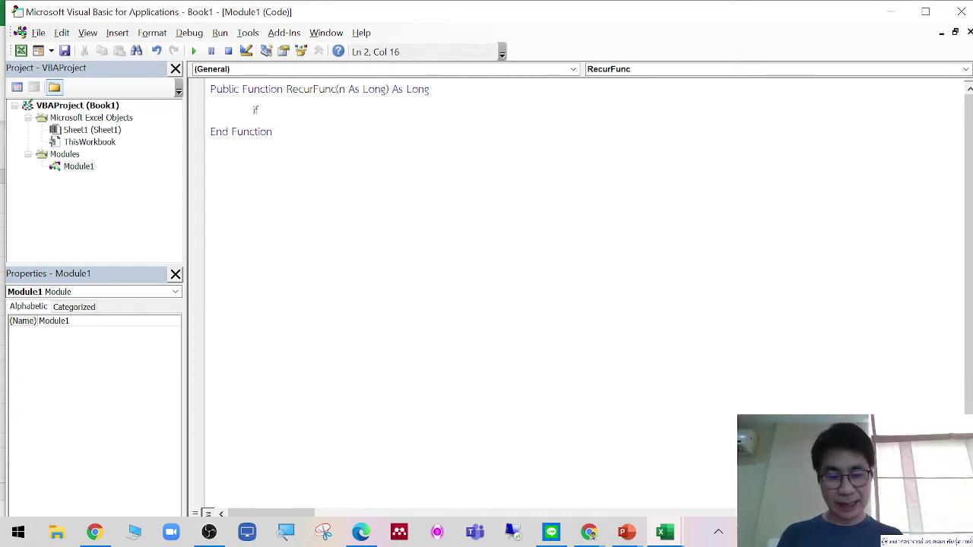
pyautogui.write(' n=1 then')
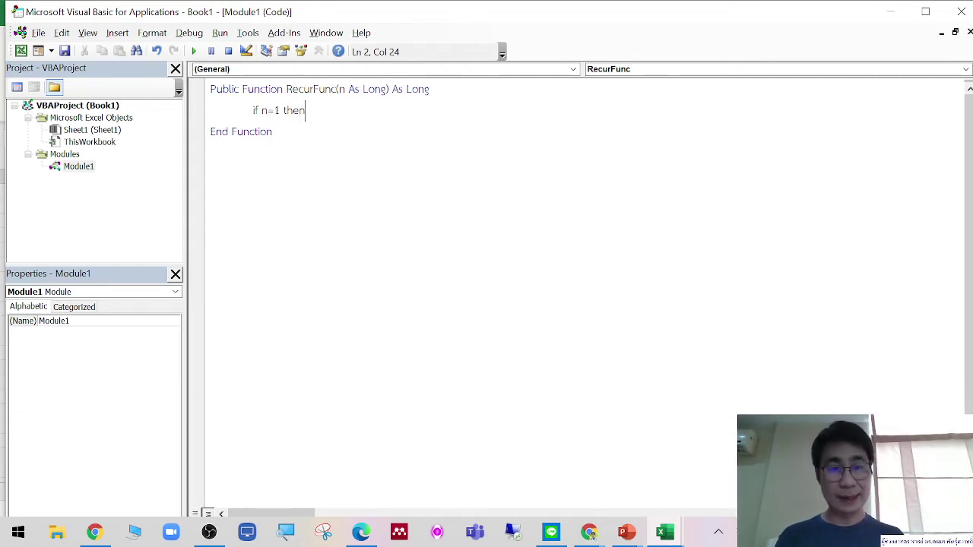
pyautogui.press('Return')
pyautogui.write('lse')
pyautogui.press('Return')
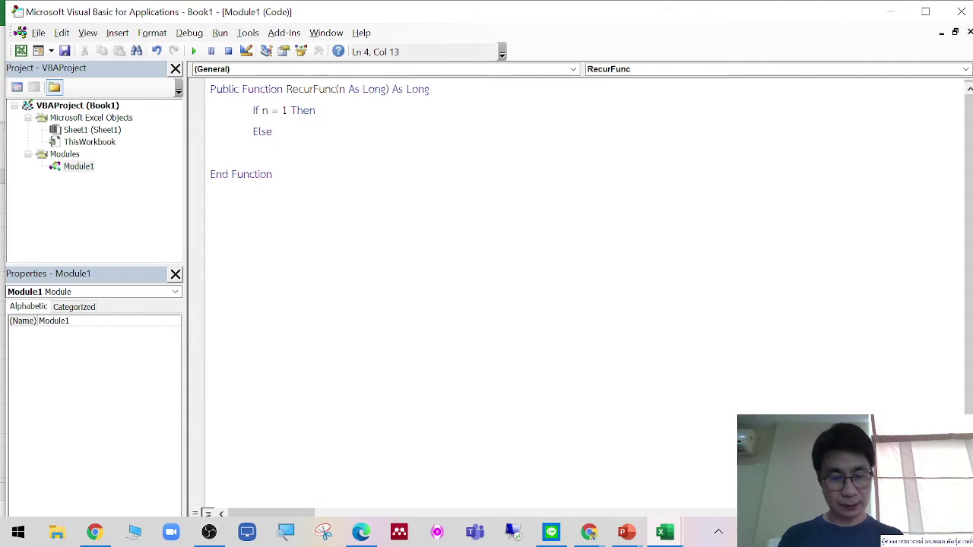
# Start the If branch's assignment with the copied name RecurFunc followed by '='
pyautogui.write('endif')
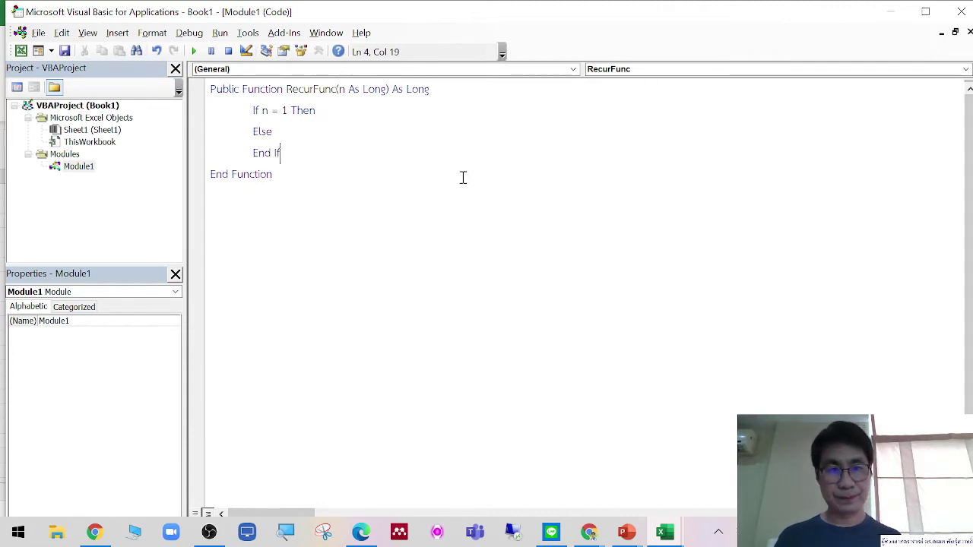
pyautogui.press('Return')
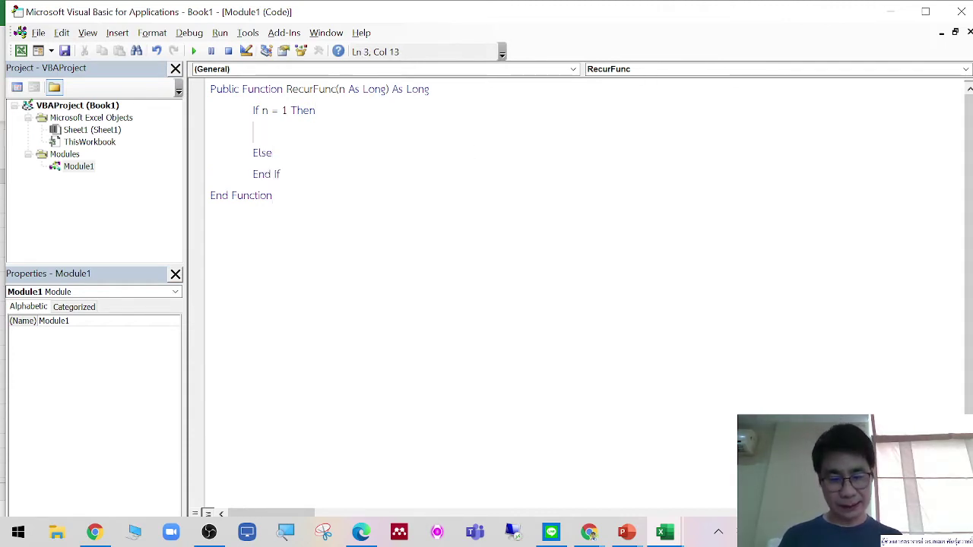
pyautogui.press('Tab')
pyautogui.doubleClick(311, 89)
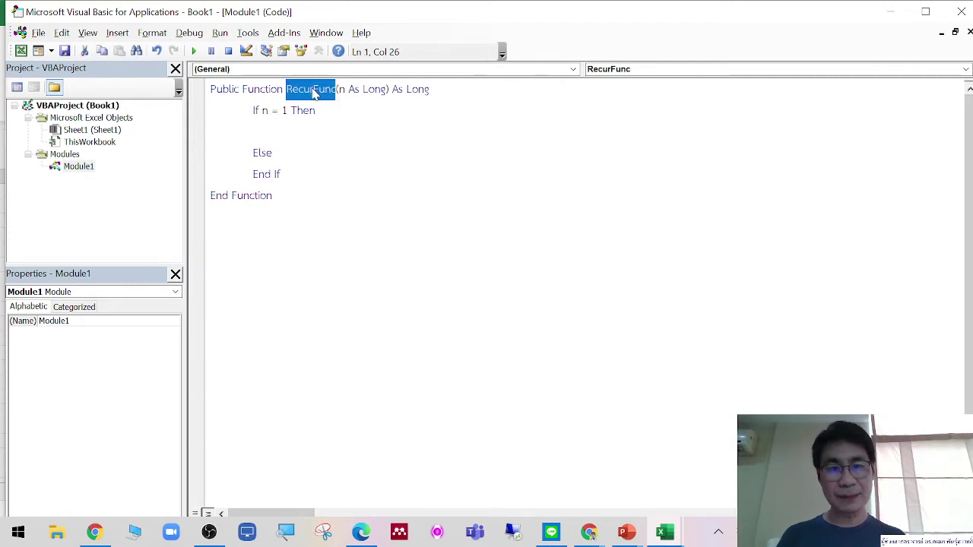
pyautogui.rightClick(314, 89)
pyautogui.click(341, 116)
pyautogui.click(314, 134)
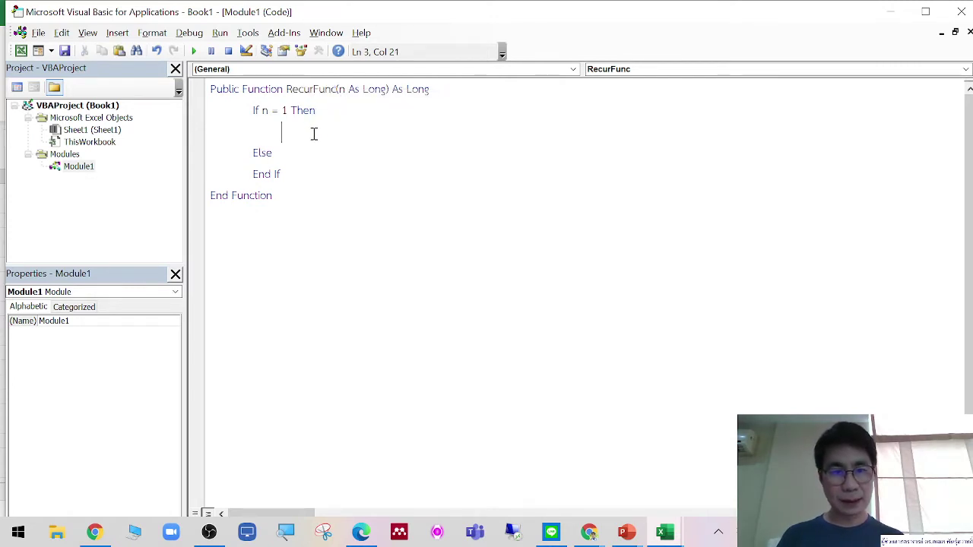
pyautogui.hotkey('ctrl', 'v')
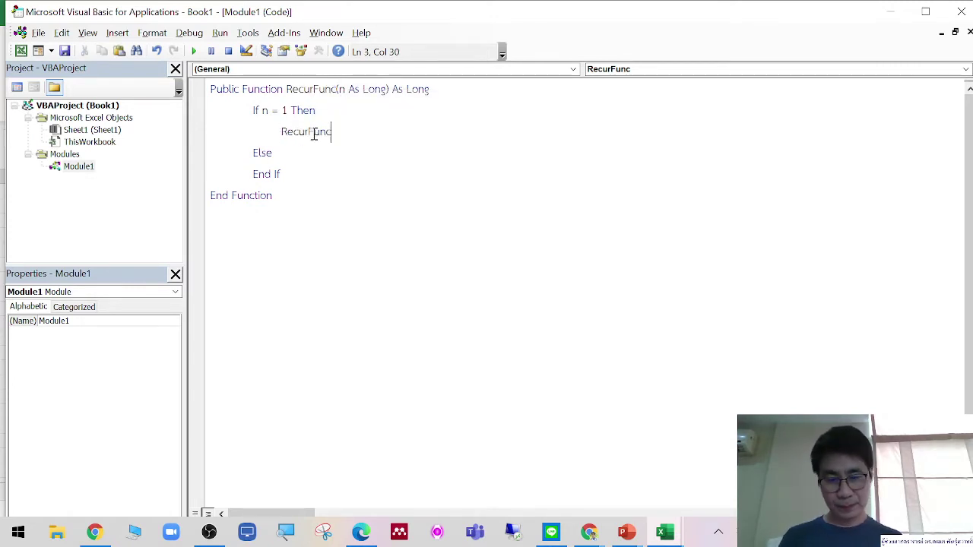
pyautogui.write(' = 1')
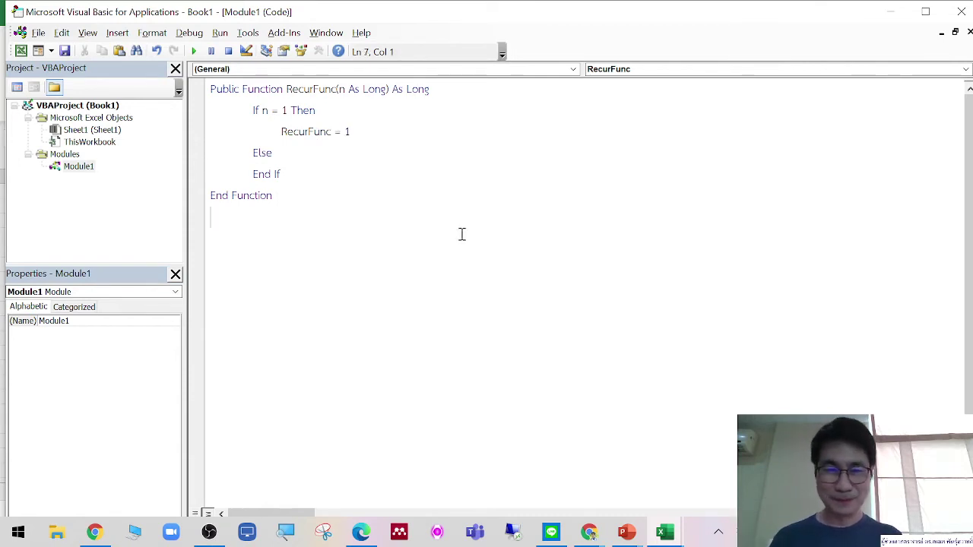
# Add RecurFunc = n * RecurFunc(n - 1) as the Else branch line
pyautogui.click(421, 166)
pyautogui.click(423, 157)
pyautogui.press('Return')
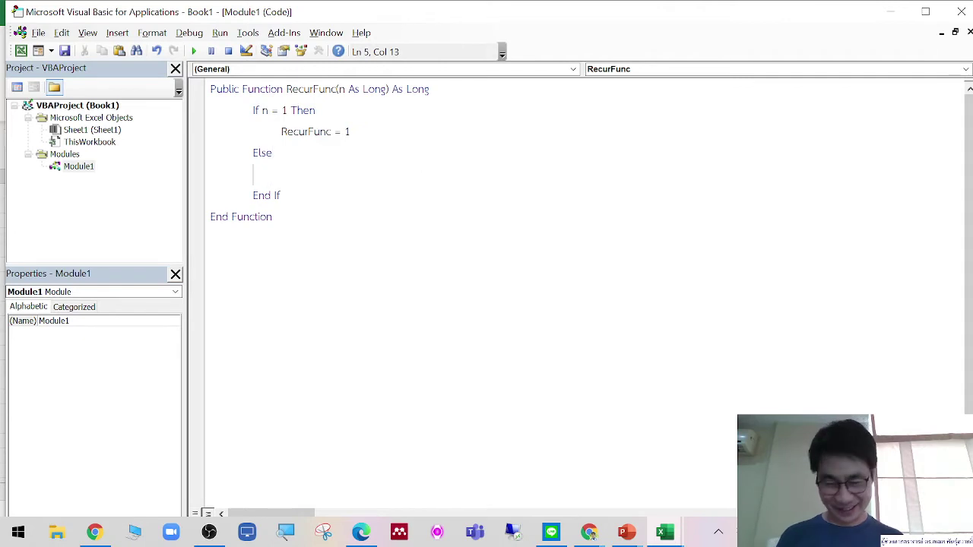
pyautogui.press('Tab')
pyautogui.press('Tab')
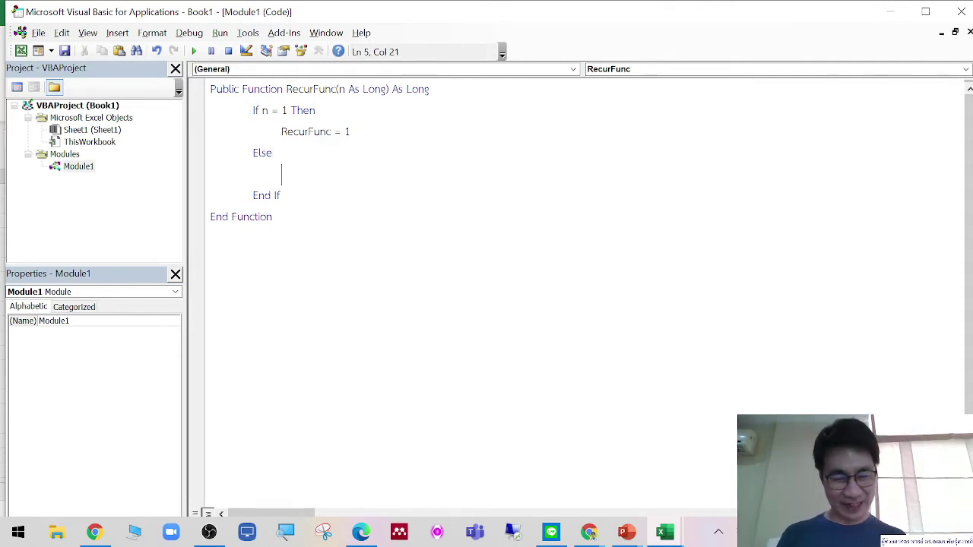
pyautogui.write('RecurFunc = n * ')
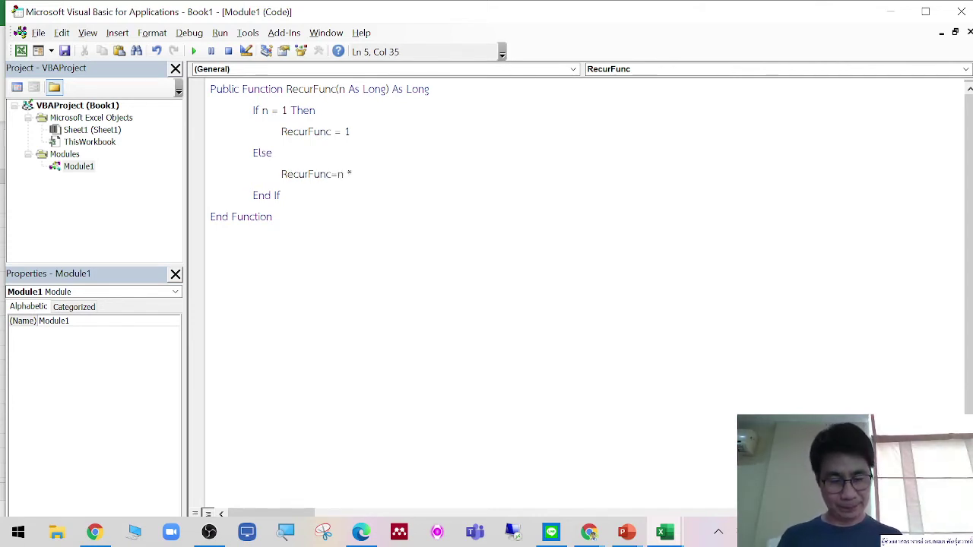
pyautogui.write('RecurFunc(')
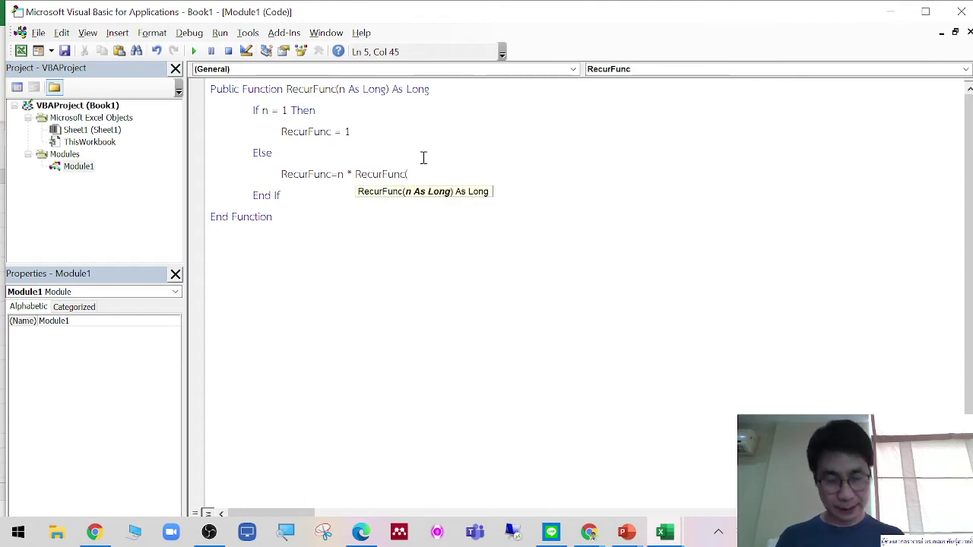
pyautogui.write('n - 1')
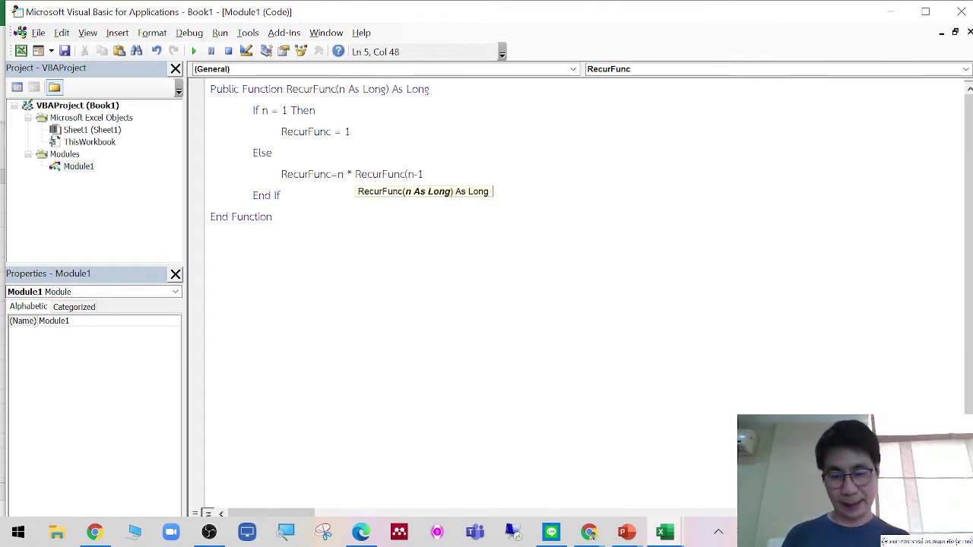
pyautogui.write(')')
pyautogui.click(443, 244)
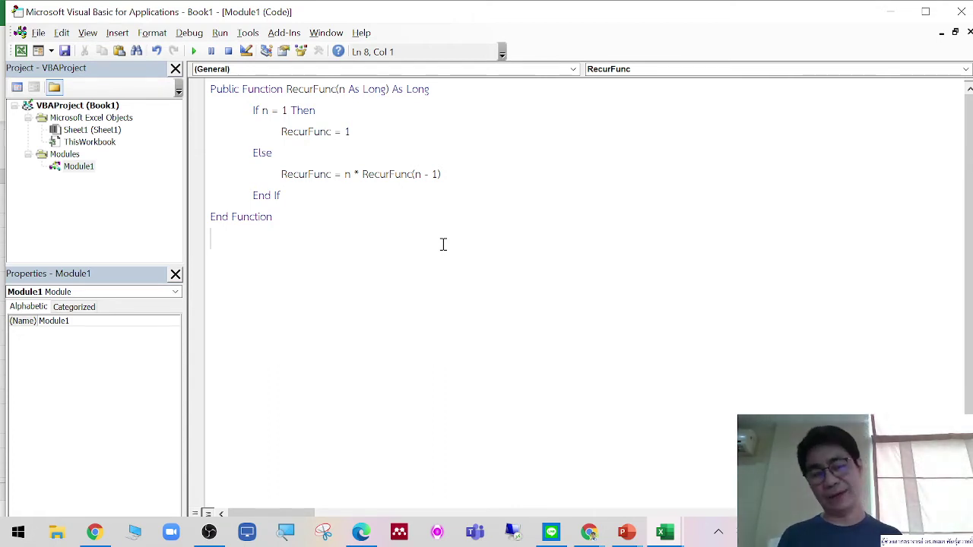
# Start a Public Sub Main below the function
pyautogui.press('Return')
pyautogui.write('pub')
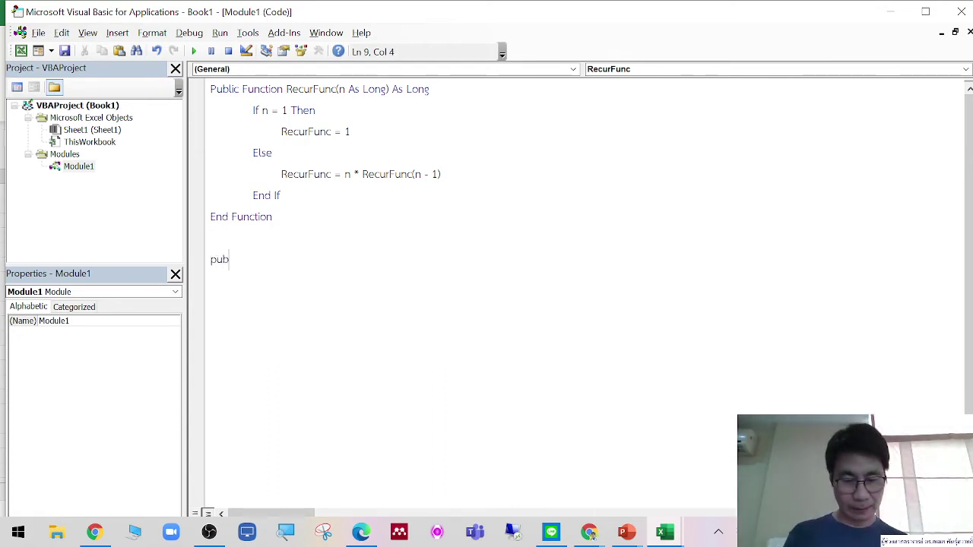
pyautogui.write('lic sub Main')
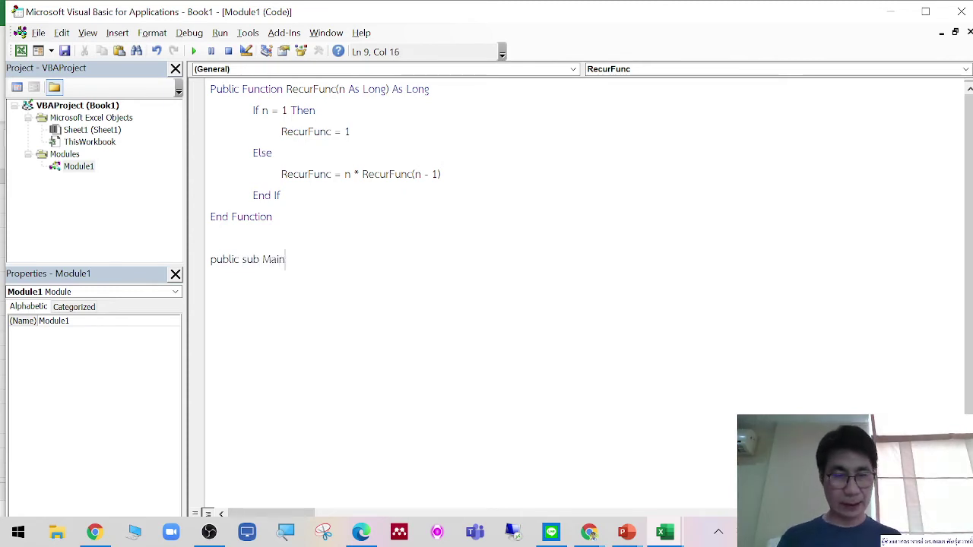
pyautogui.press('Return')
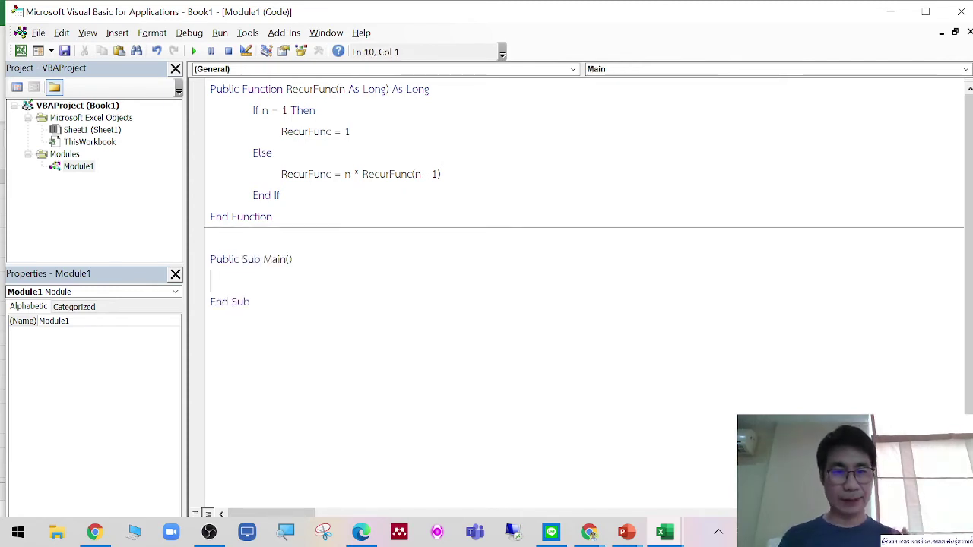
pyautogui.press('Tab')
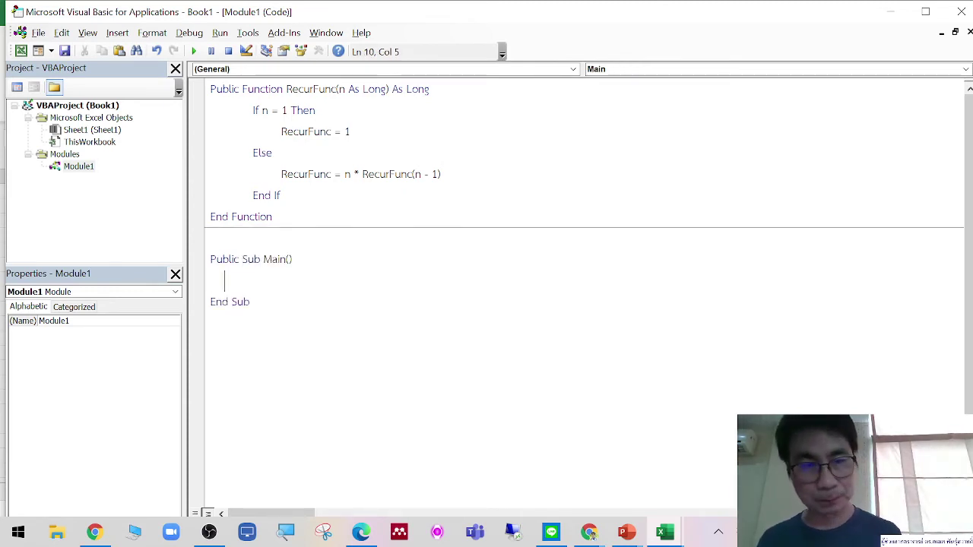
pyautogui.press('Tab')
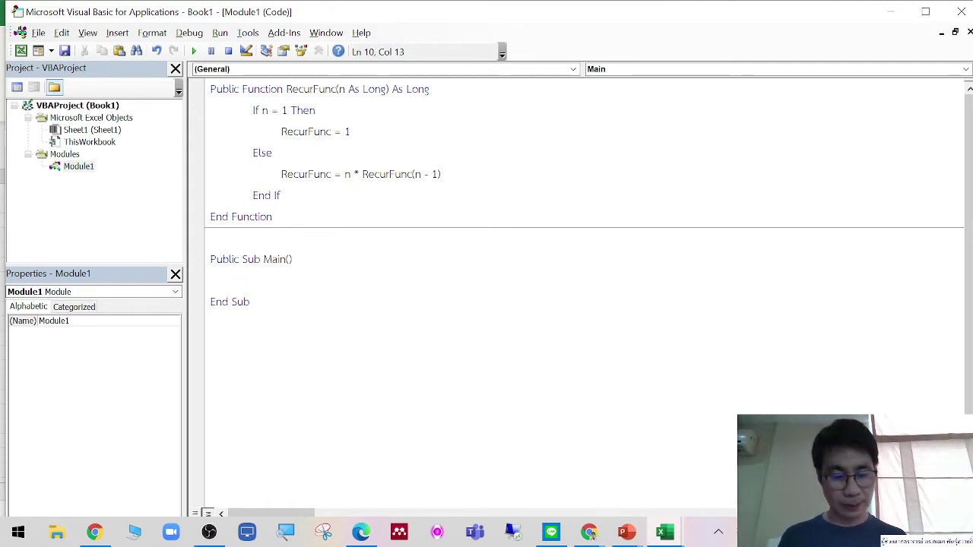
# Declare Dim ans As Long inside Main
pyautogui.write('dim ')
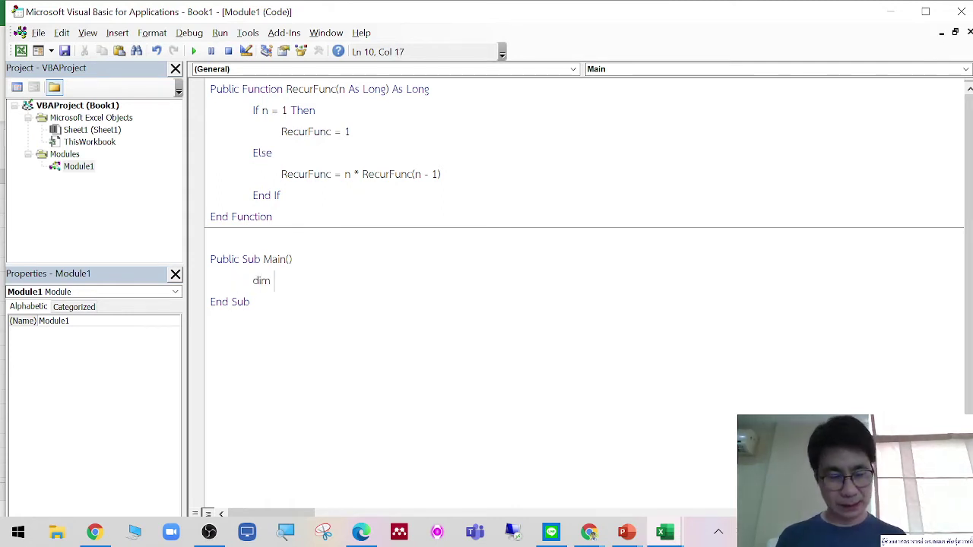
pyautogui.write('ans')
pyautogui.write('as')
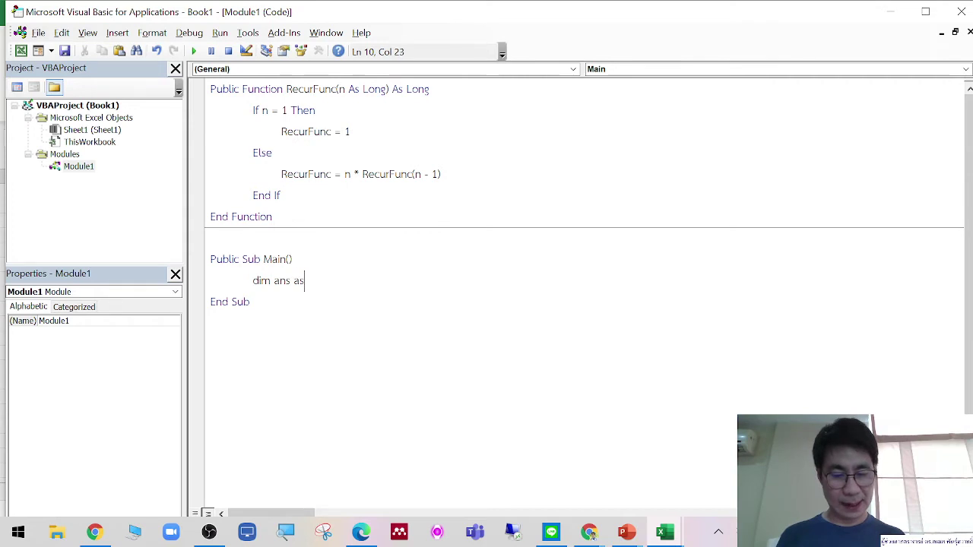
pyautogui.write(' lo')
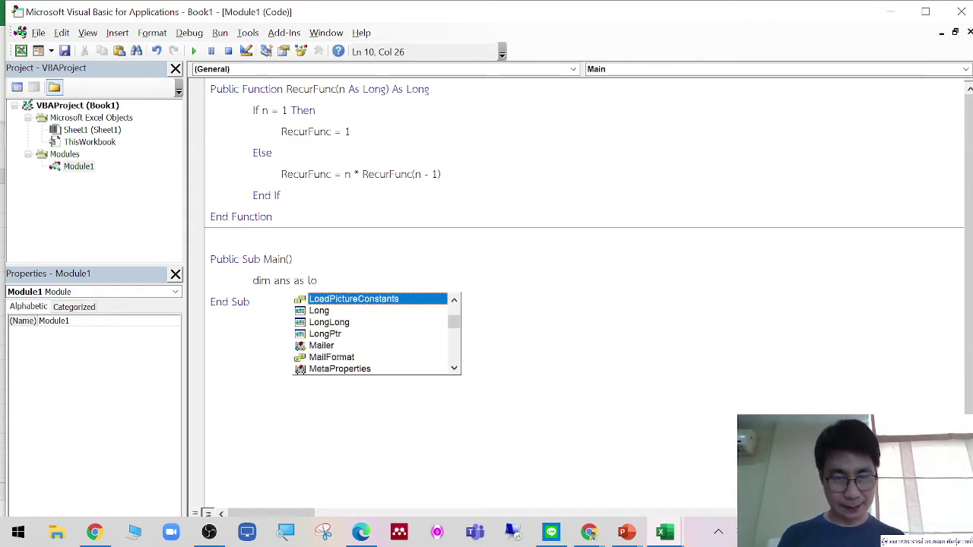
pyautogui.press('Tab')
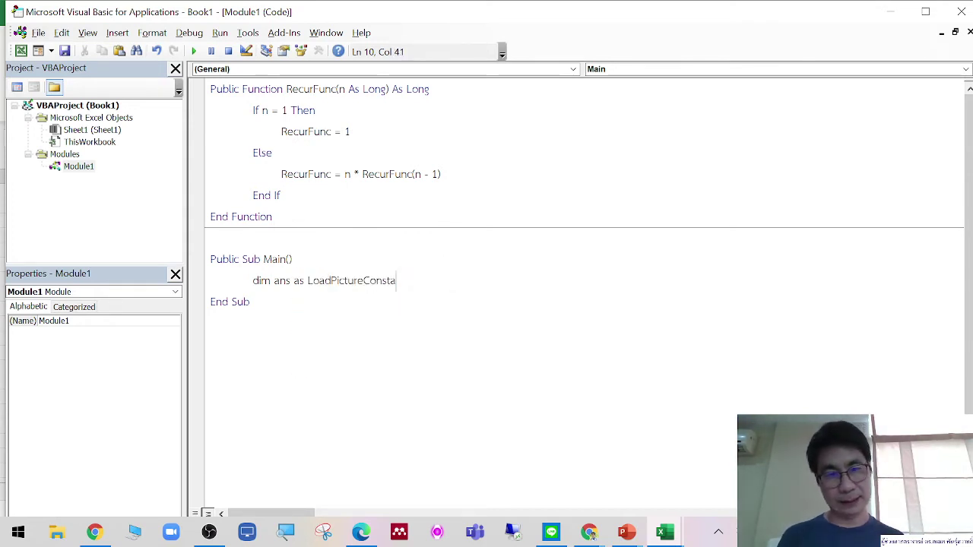
pyautogui.press('BackSpace')
pyautogui.press('BackSpace')
pyautogui.press('BackSpace')
pyautogui.press('BackSpace')
pyautogui.press('BackSpace')
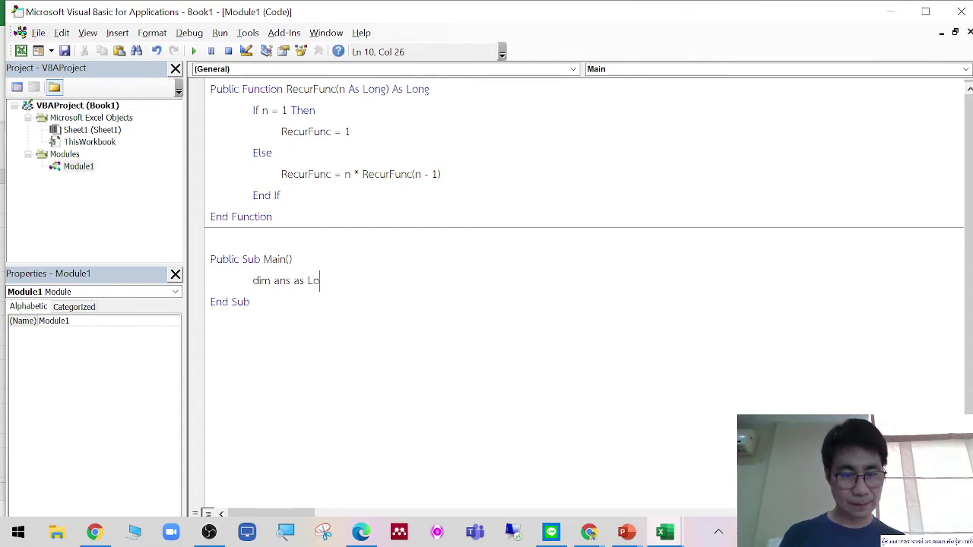
pyautogui.write('g')
pyautogui.press('Return')
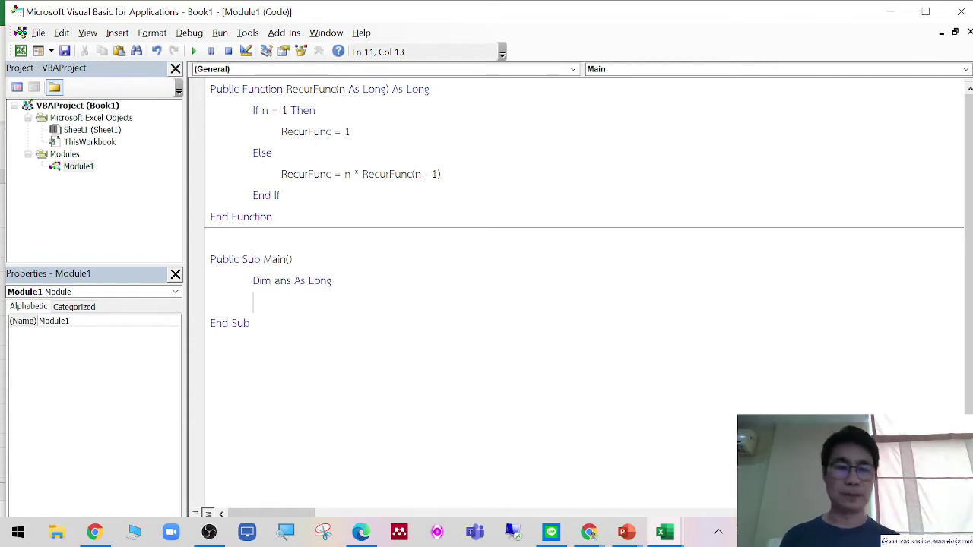
# Begin the ans assignment, typing and then erasing a Sheets(1) cell value reference
pyautogui.write('ans =')
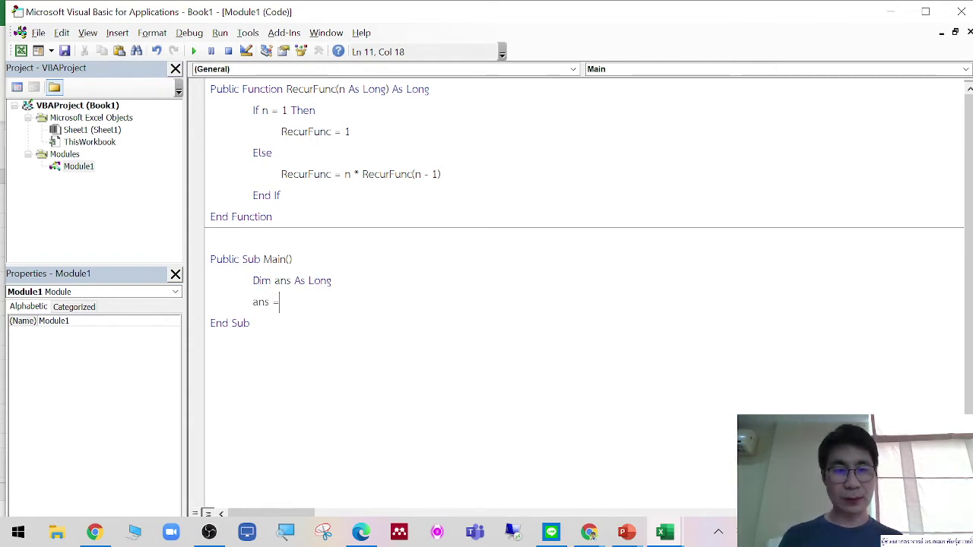
pyautogui.write('shee')
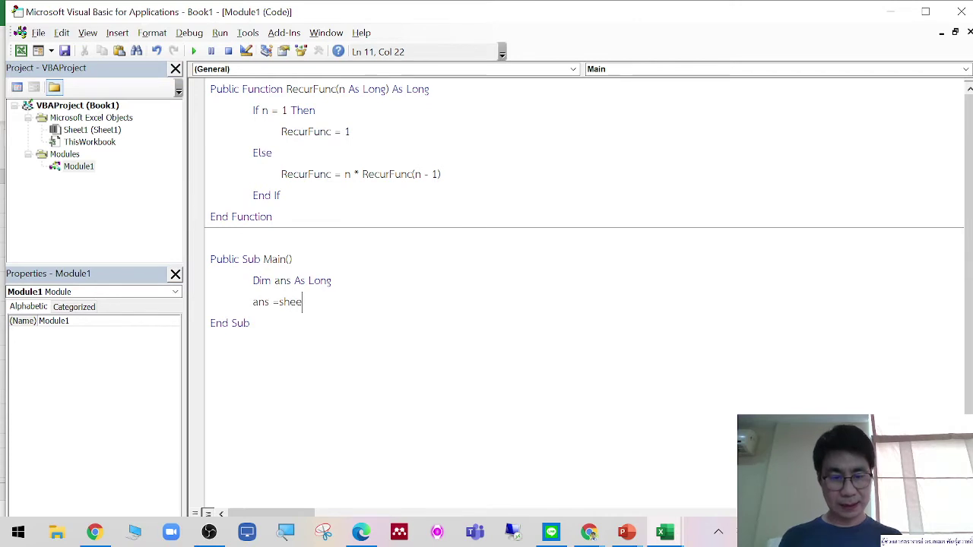
pyautogui.write('ts(1')
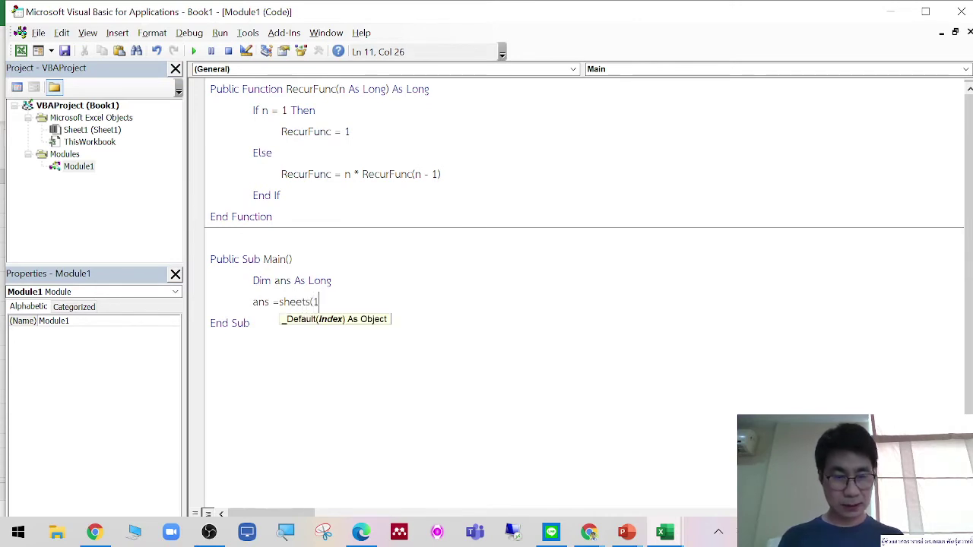
pyautogui.write(').cells(')
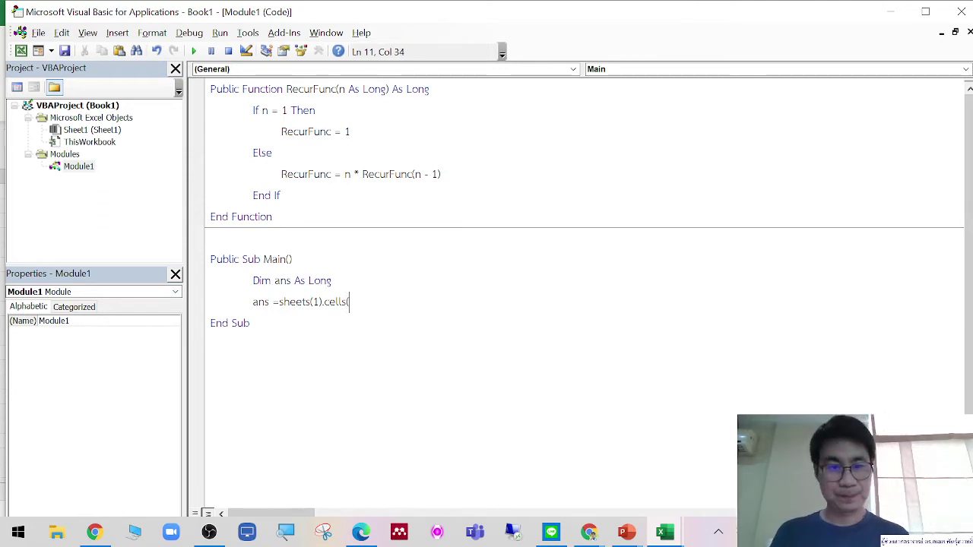
pyautogui.write('1')
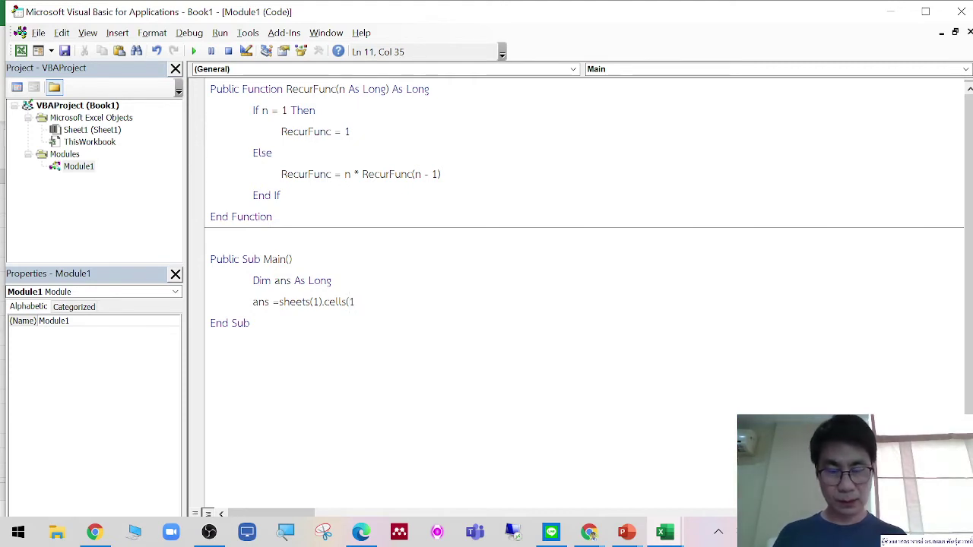
pyautogui.press('BackSpace')
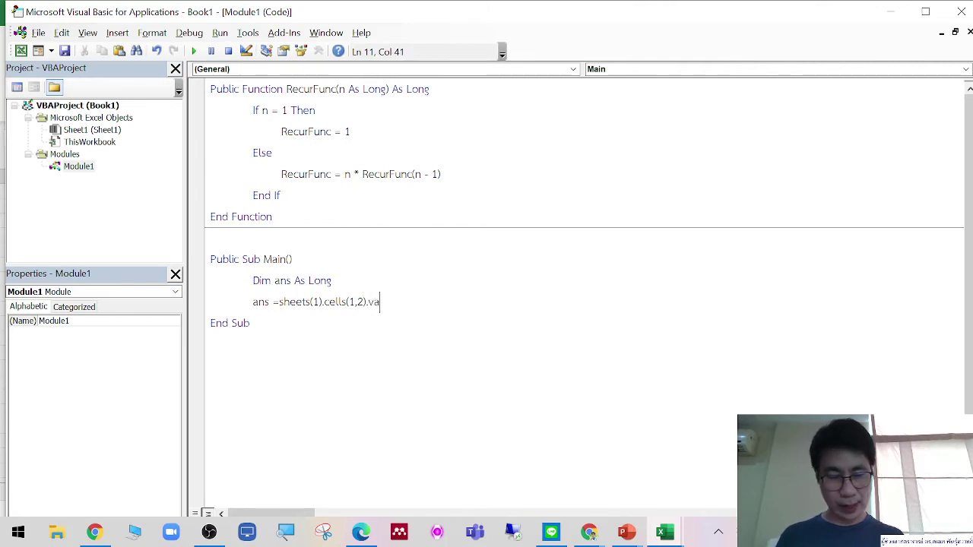
pyautogui.write('lue=')
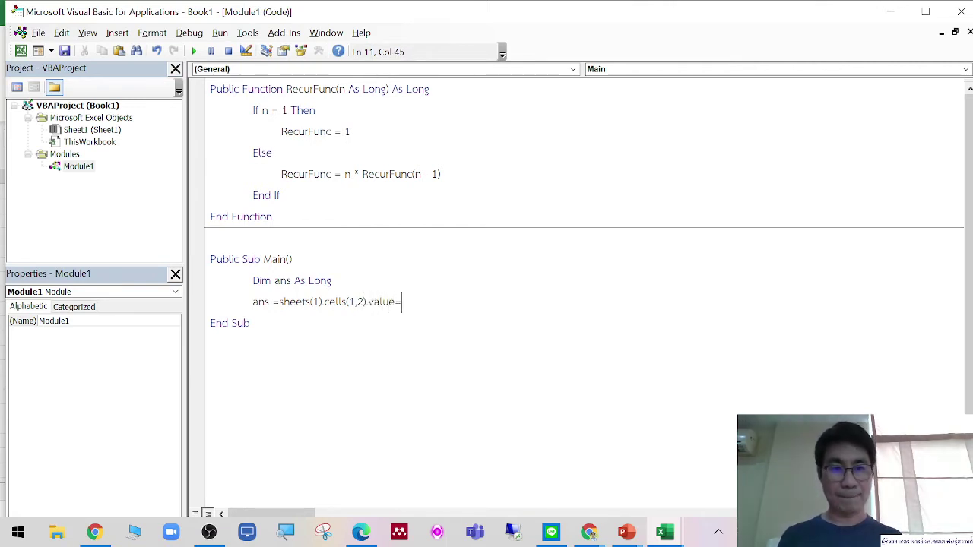
pyautogui.press('BackSpace')
pyautogui.press('BackSpace')
pyautogui.press('BackSpace')
pyautogui.press('BackSpace')
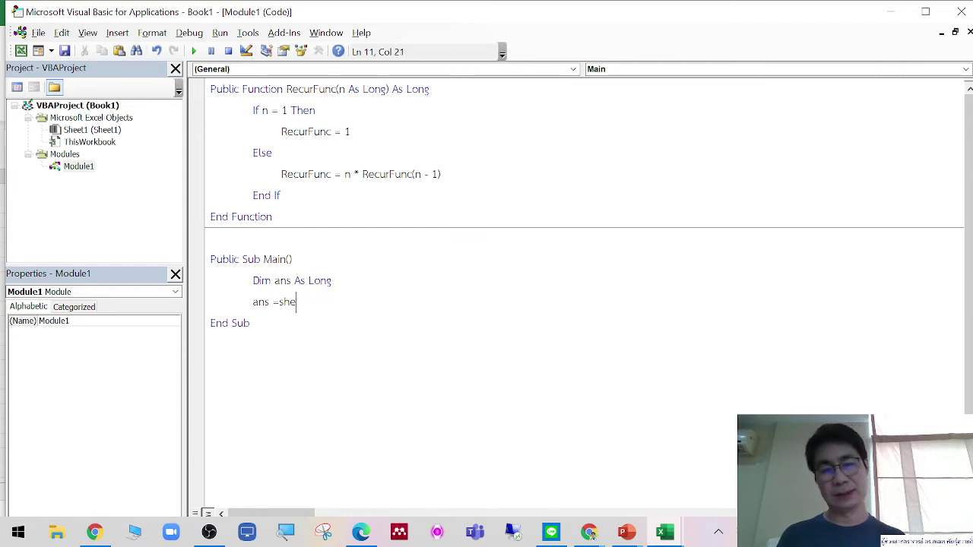
# Complete the assignment as ans = RecurFunc(5)
pyautogui.press('BackSpace')
pyautogui.press('BackSpace')
pyautogui.press('BackSpace')
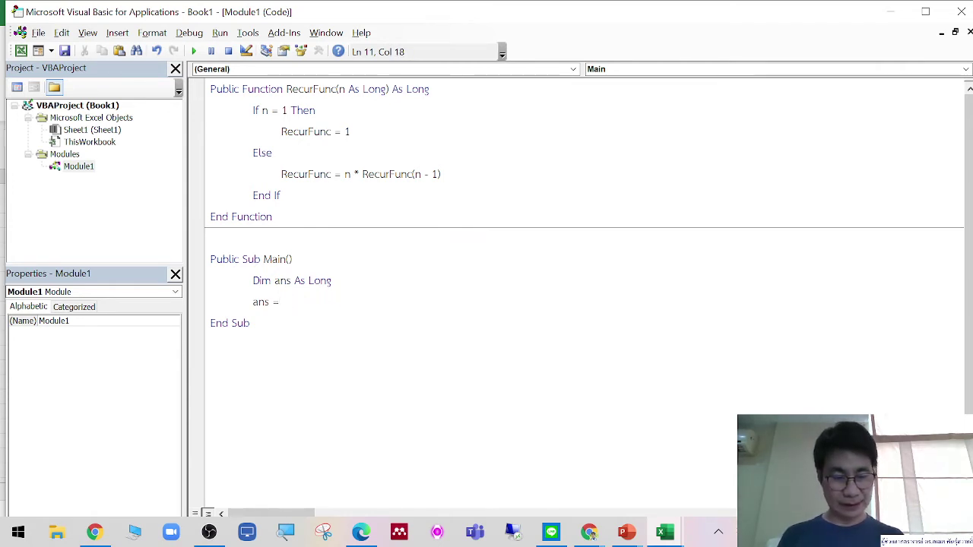
pyautogui.write('RecurFunc')
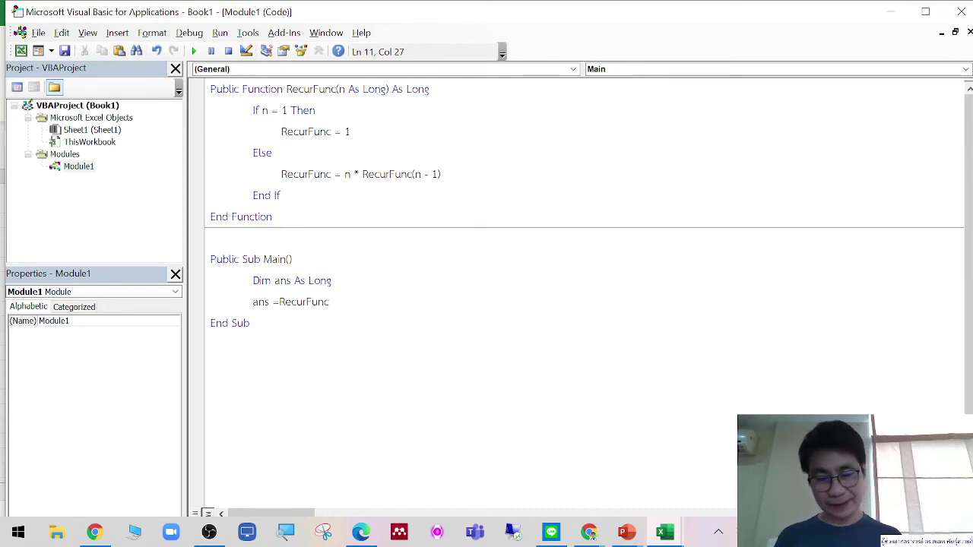
pyautogui.write('(5)')
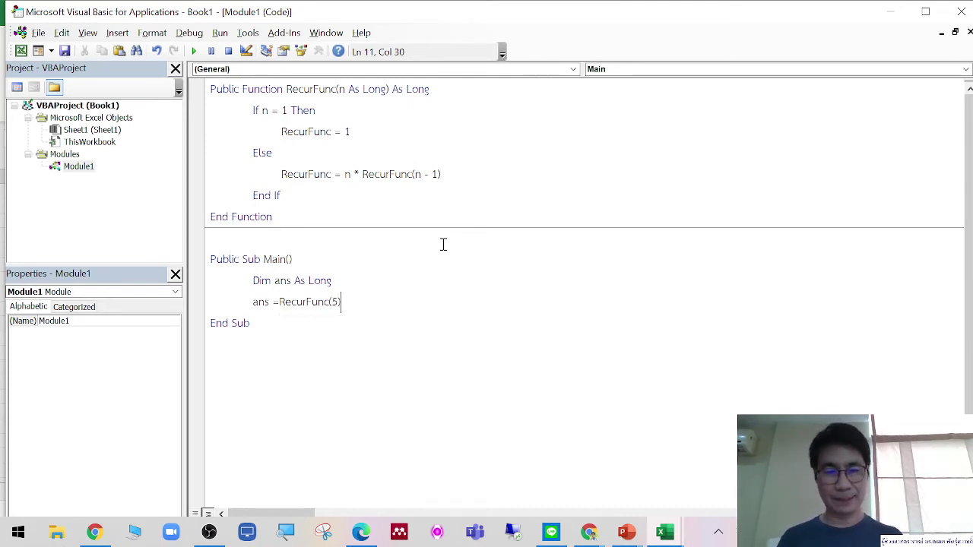
pyautogui.click(432, 428)
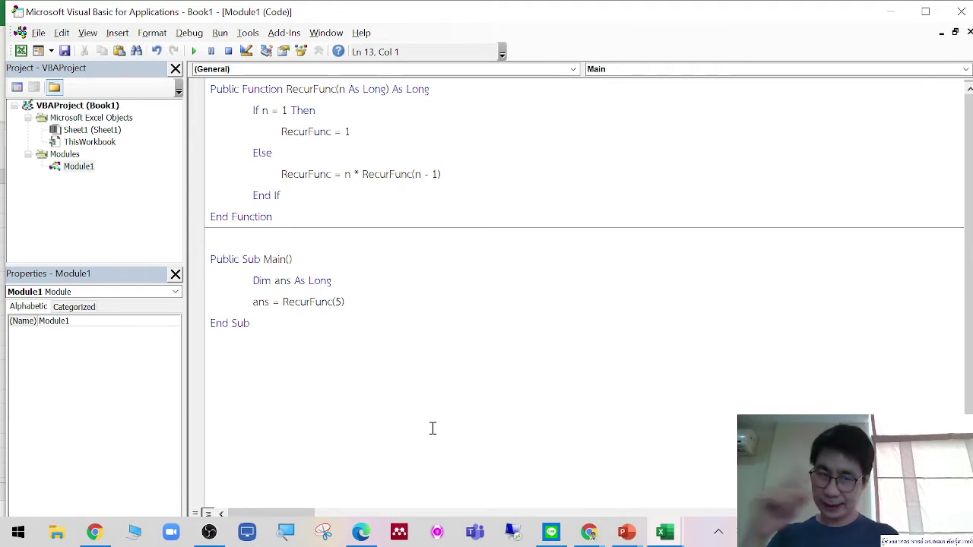
# Add a MsgBox ans line before End Sub
pyautogui.click(388, 304)
pyautogui.press('Return')
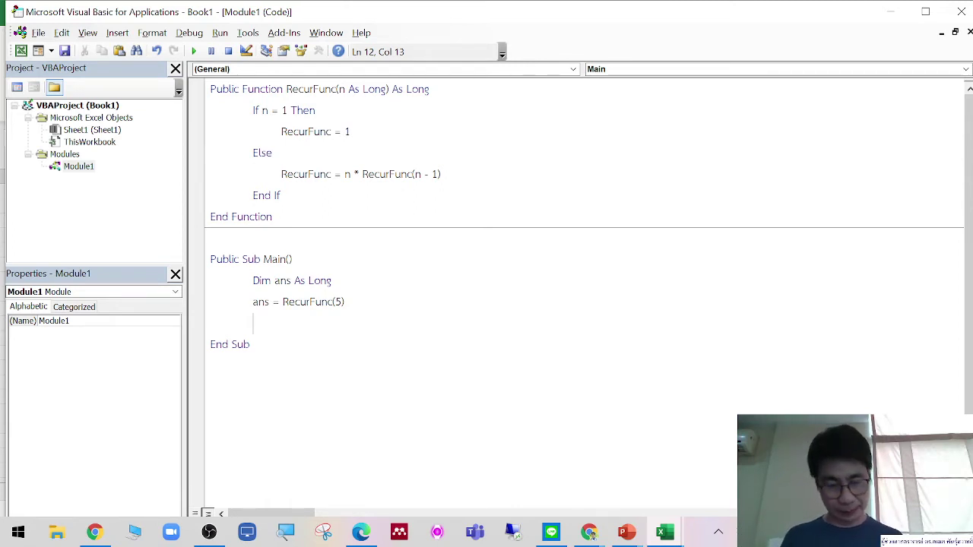
pyautogui.write('msgbo')
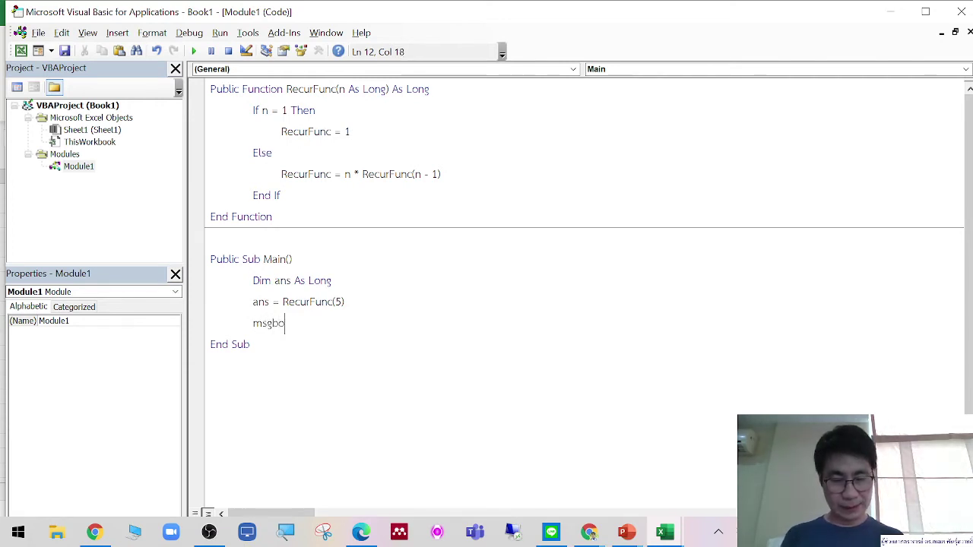
pyautogui.write('x a')
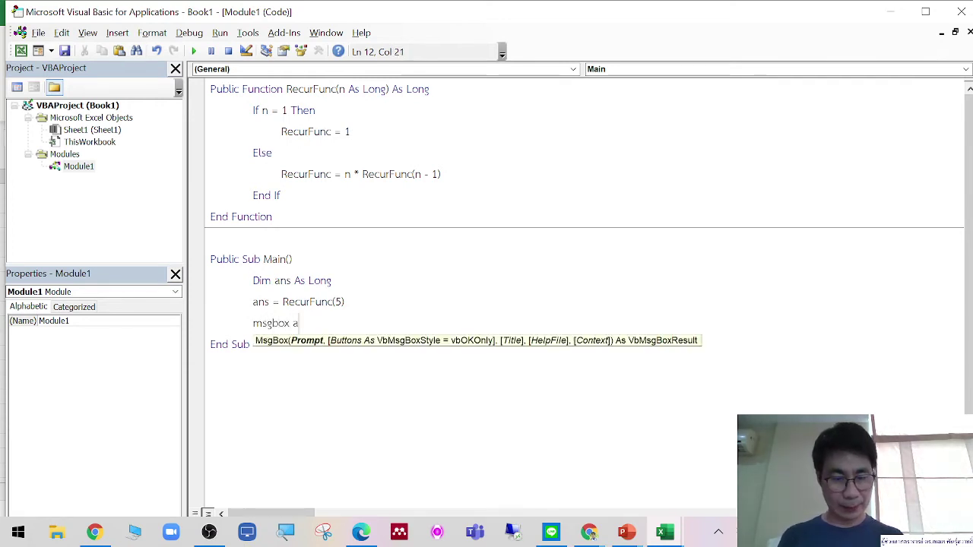
pyautogui.write('ns')
pyautogui.click(411, 285)
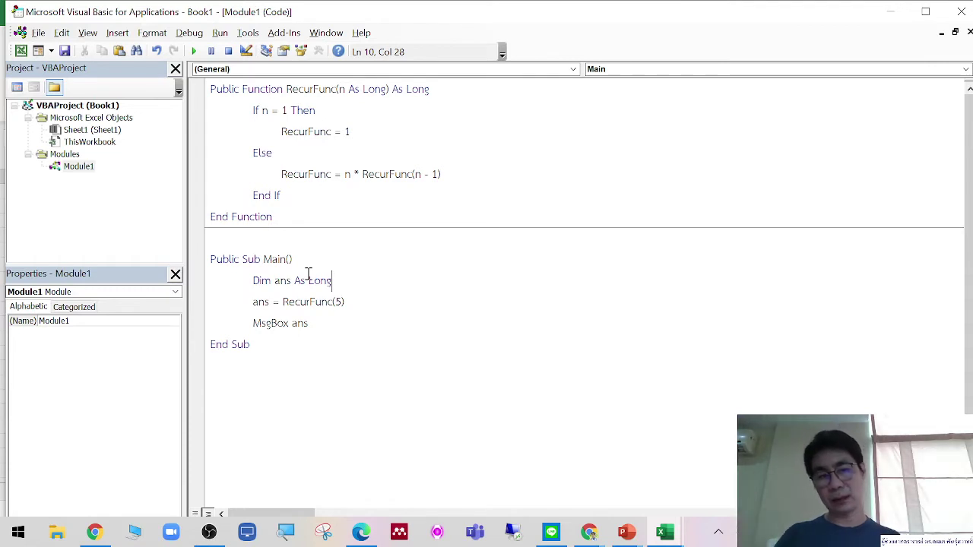
pyautogui.click(348, 332)
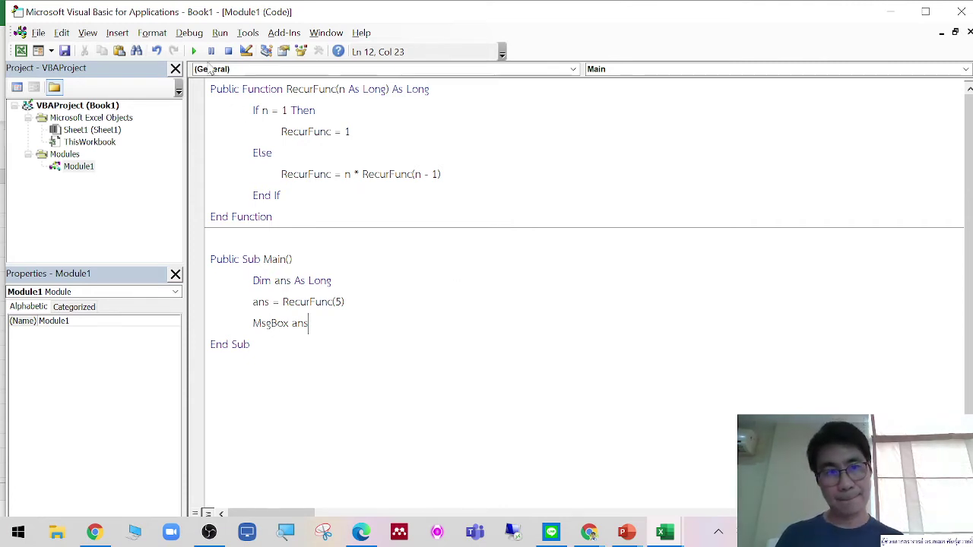
# Run Main and dismiss the message box showing 120
pyautogui.click(194, 51)
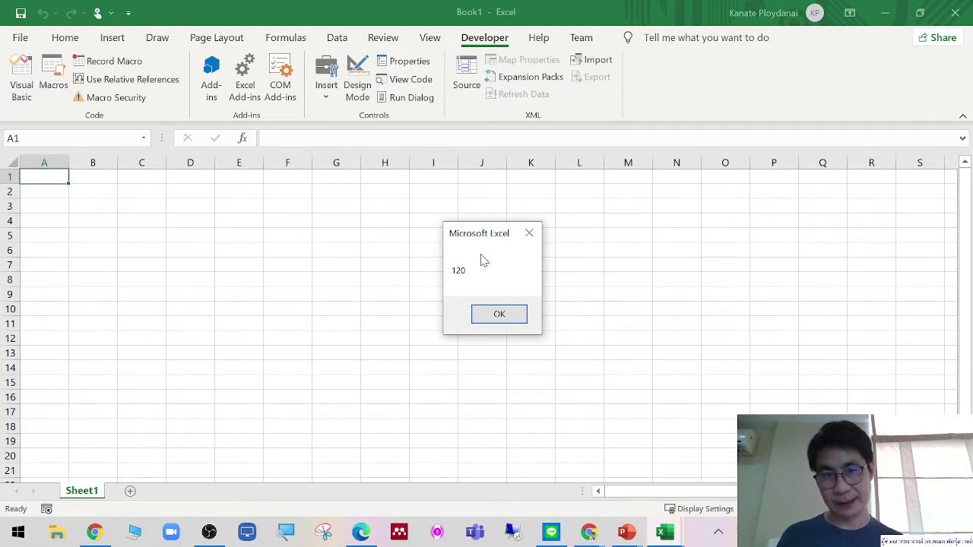
pyautogui.click(495, 314)
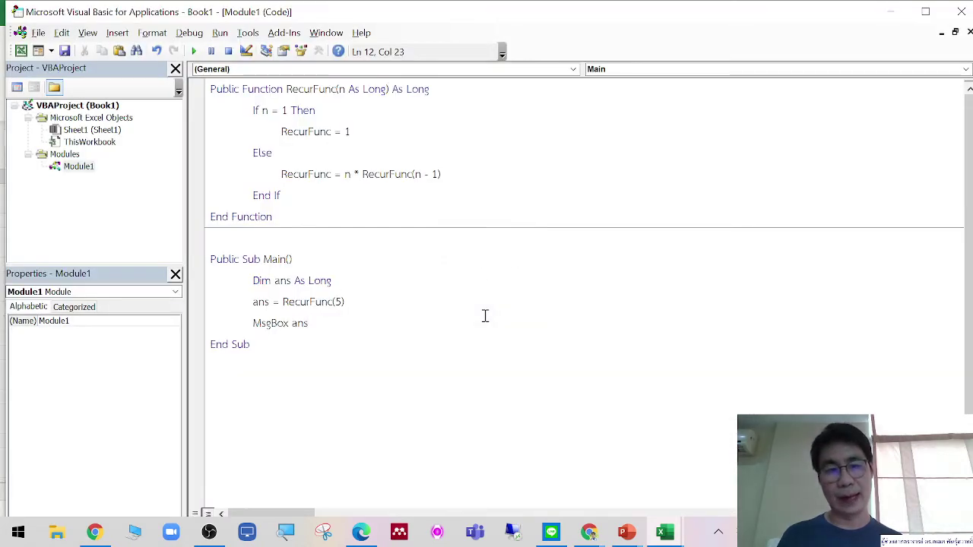
pyautogui.click(345, 302)
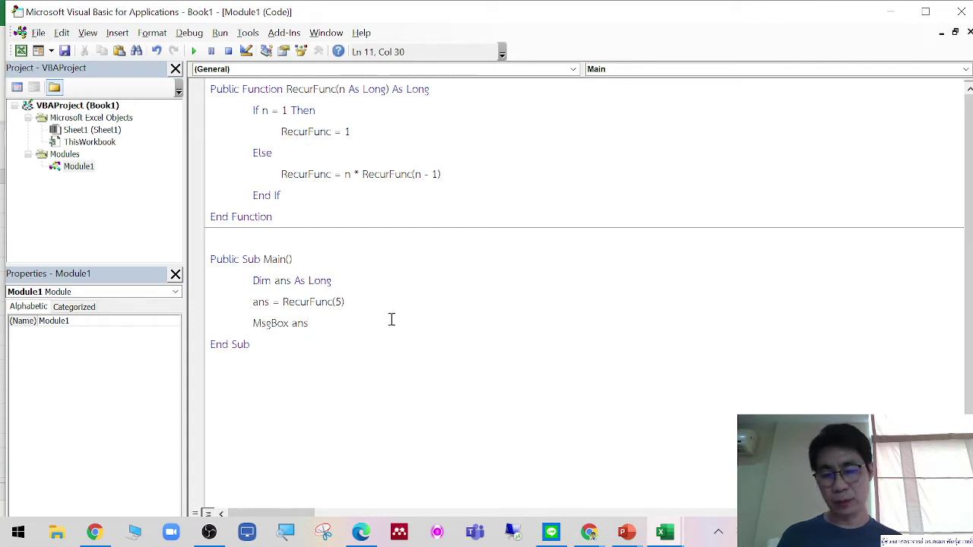
# Change the argument to 8, run Main, and close the 40320 result
pyautogui.press('BackSpace')
pyautogui.press('BackSpace')
pyautogui.write(')')
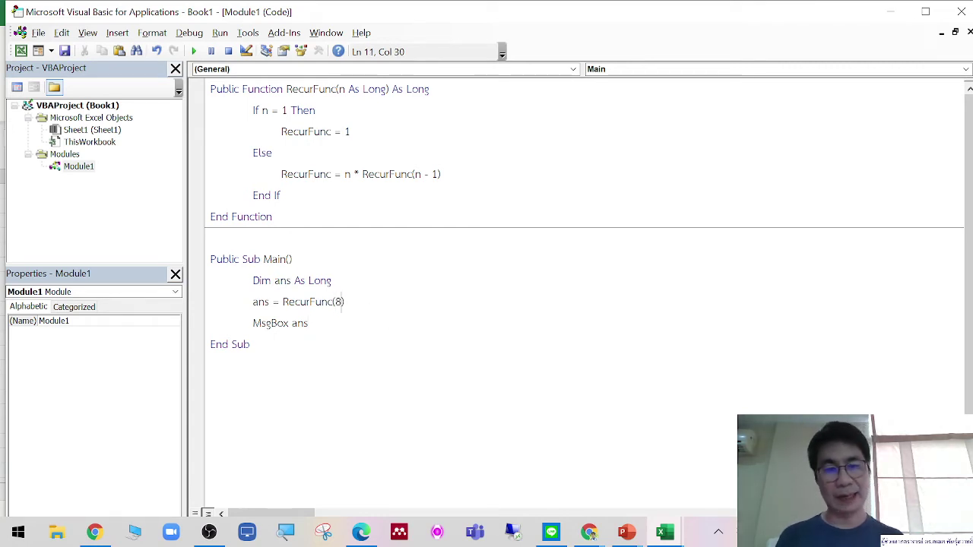
pyautogui.click(373, 302)
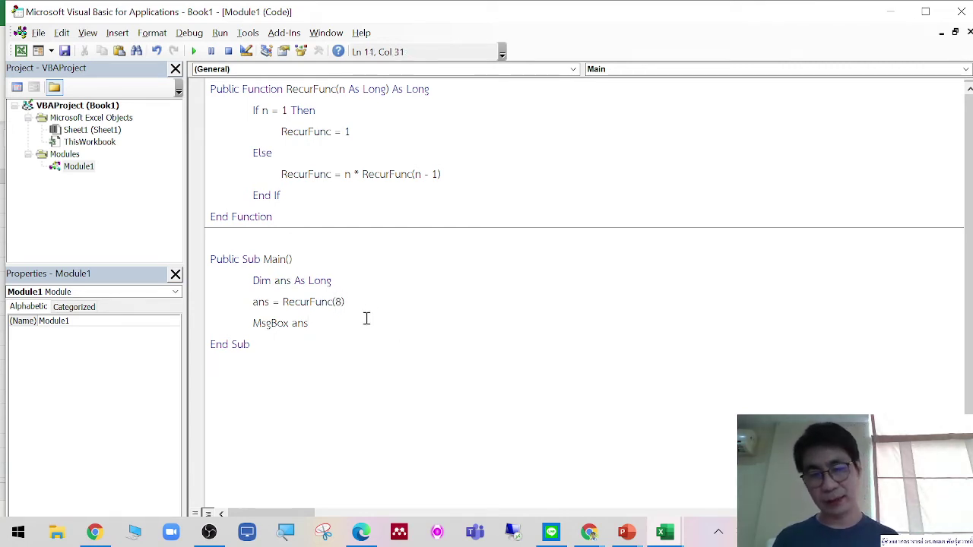
pyautogui.click(194, 51)
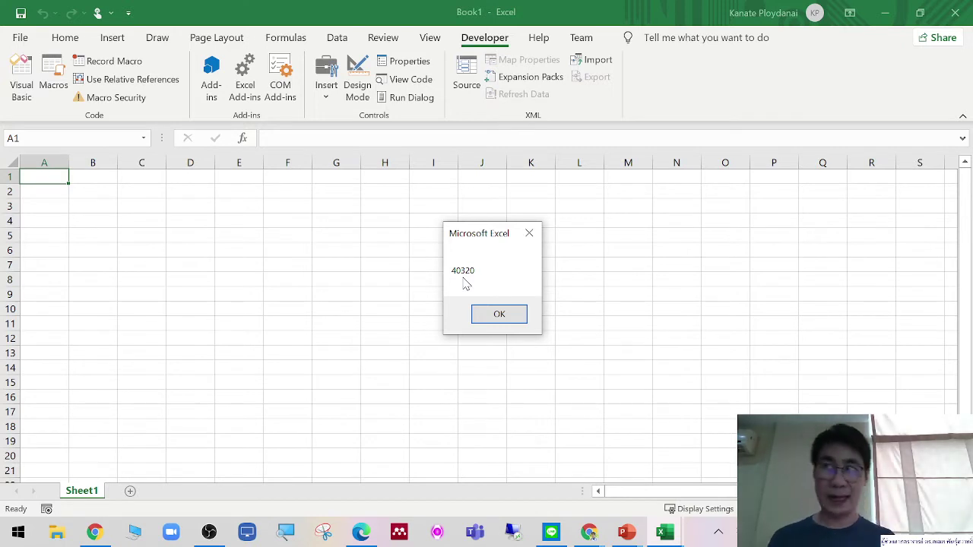
pyautogui.click(501, 320)
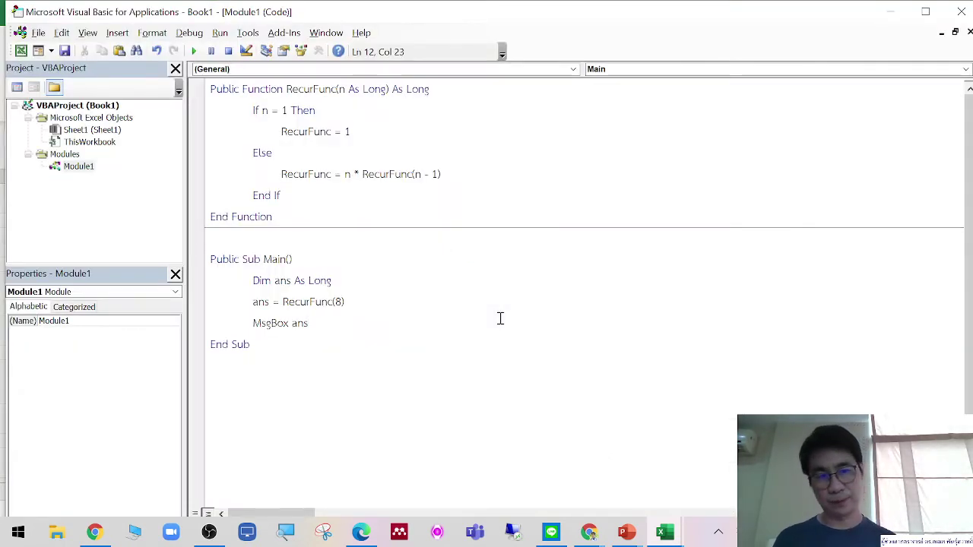
# Change the argument to 10, run Main, and close the 3628800 result
pyautogui.moveTo(343, 303); pyautogui.dragTo(346, 304)
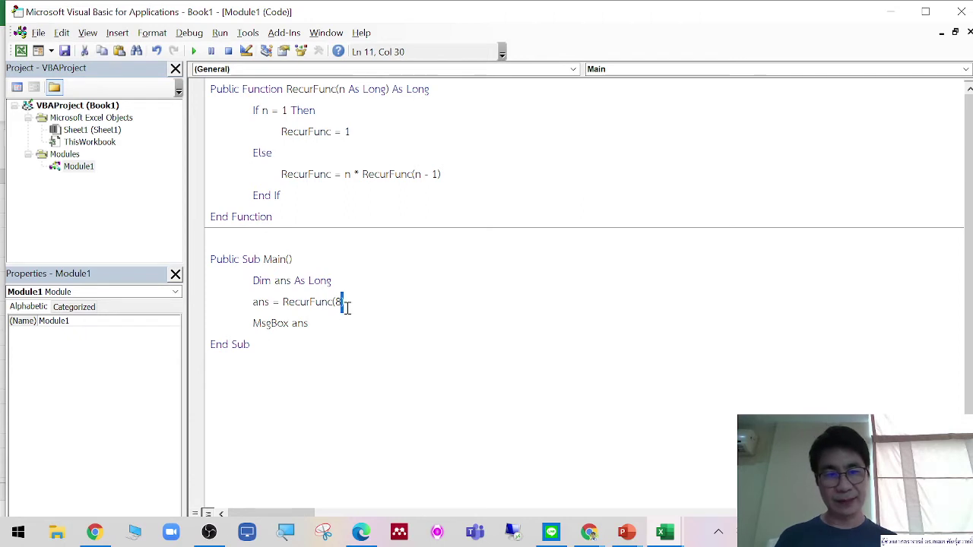
pyautogui.press('BackSpace')
pyautogui.write('10')
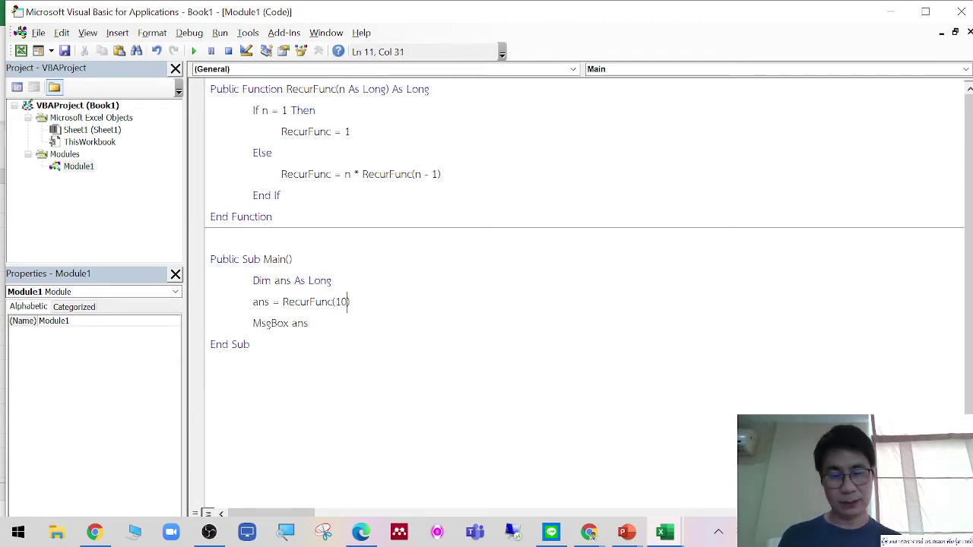
pyautogui.click(391, 325)
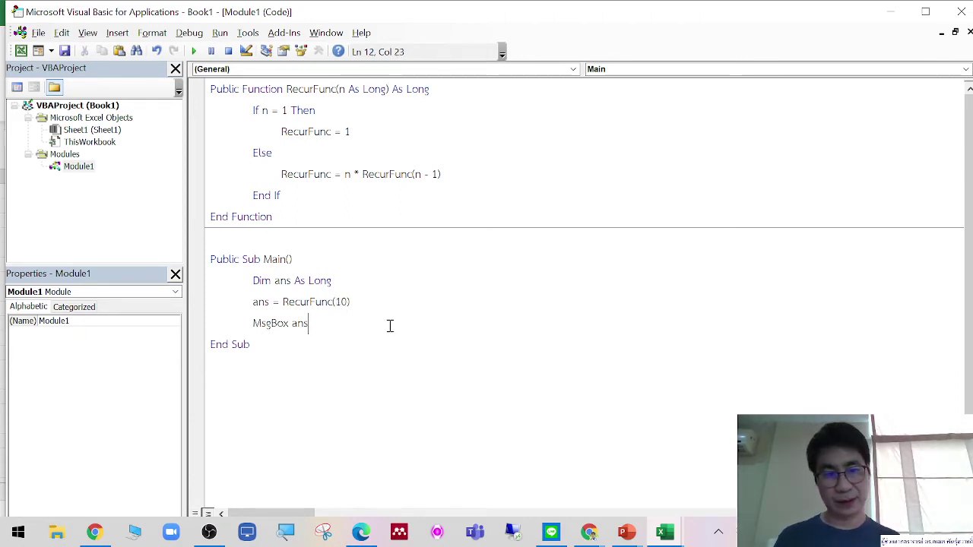
pyautogui.click(195, 52)
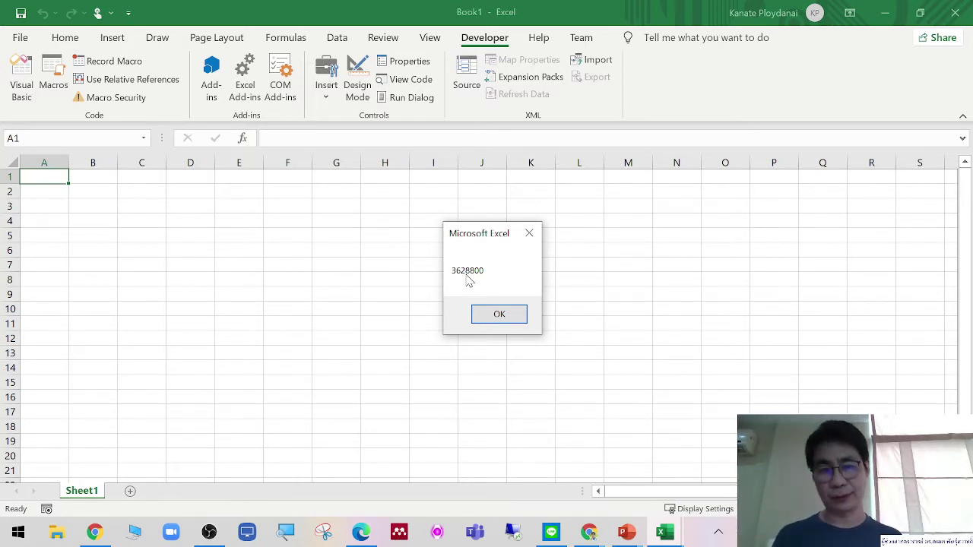
pyautogui.click(520, 320)
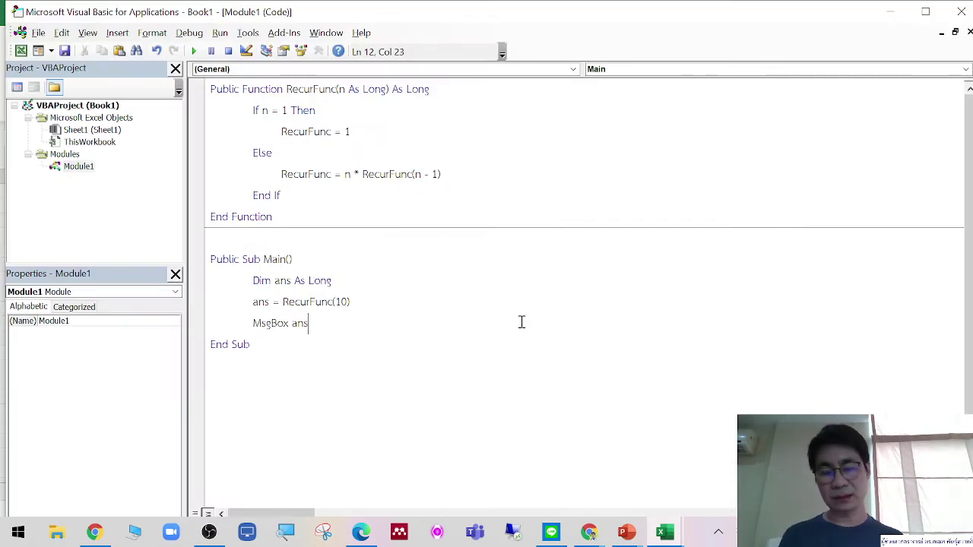
# Walk through the code lines: MsgBox ans, ans = RecurFunc(10), and RecurFunc's Else branch
pyautogui.click(428, 412)
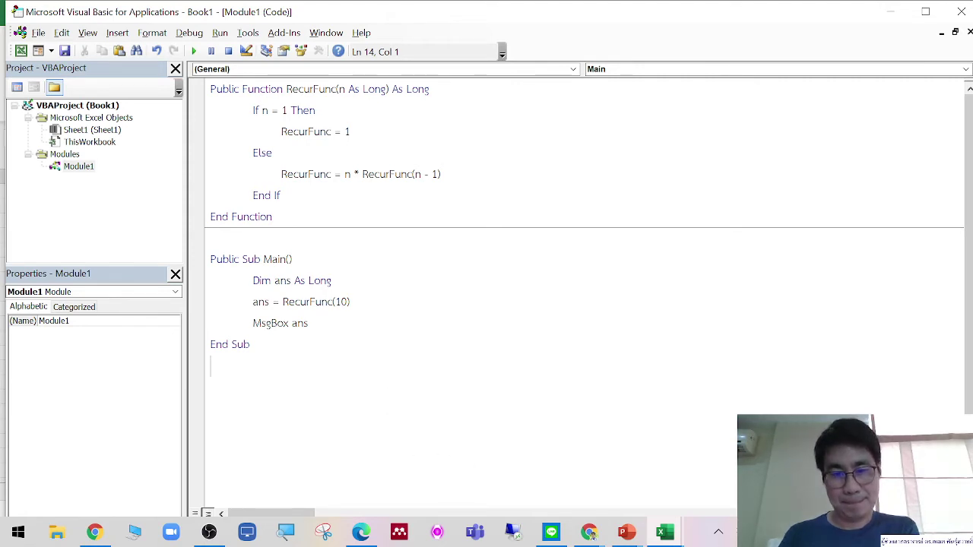
pyautogui.click(633, 326)
pyautogui.click(606, 152)
pyautogui.click(477, 298)
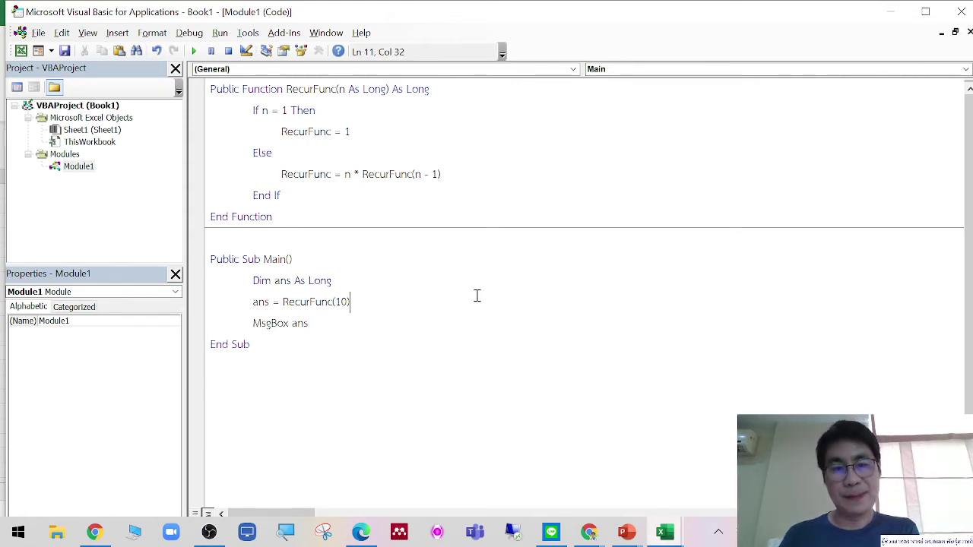
pyautogui.click(539, 160)
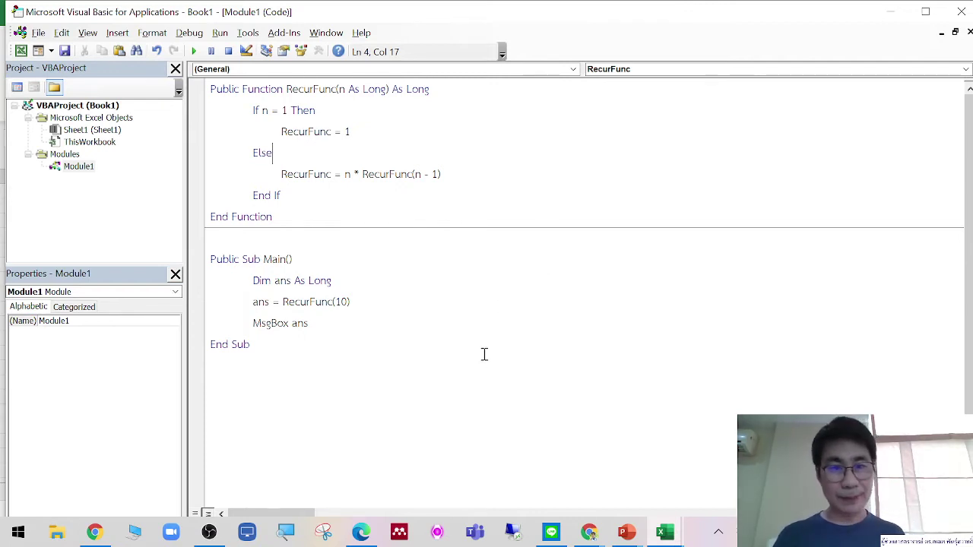
# Snip the RecurFunc function code as a screen image with Win+Shift+S
pyautogui.click(474, 417)
pyautogui.write('D')
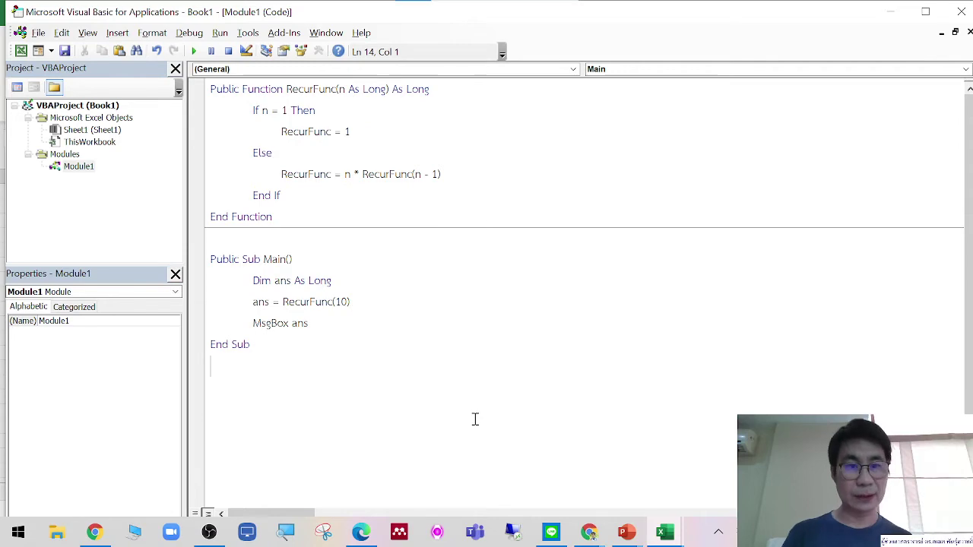
pyautogui.press('super+shift+s')
pyautogui.moveTo(200, 76); pyautogui.dragTo(527, 232)
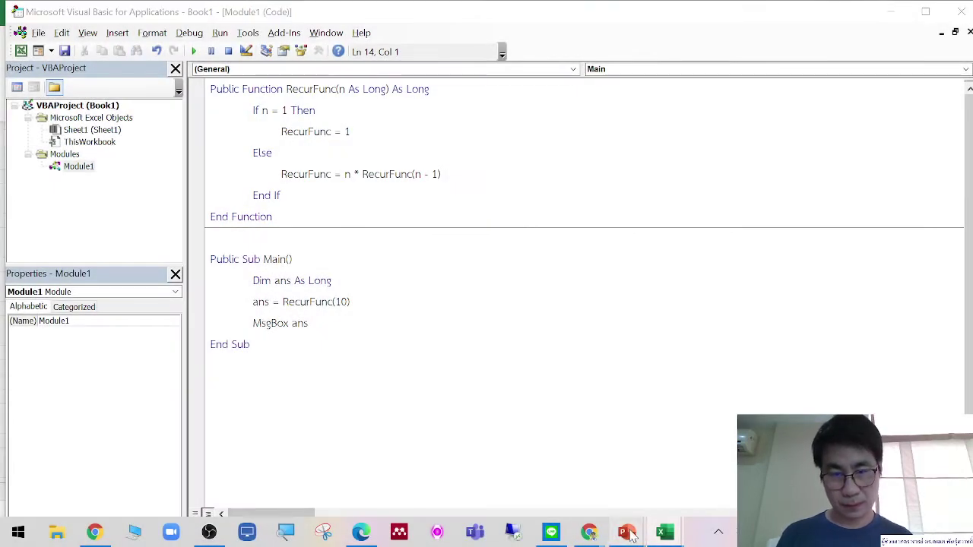
# In PowerPoint, add a new slide 4 after slide 3 and remove its title and body placeholders
pyautogui.moveTo(626, 532)
pyautogui.click(646, 481)
pyautogui.click(113, 341)
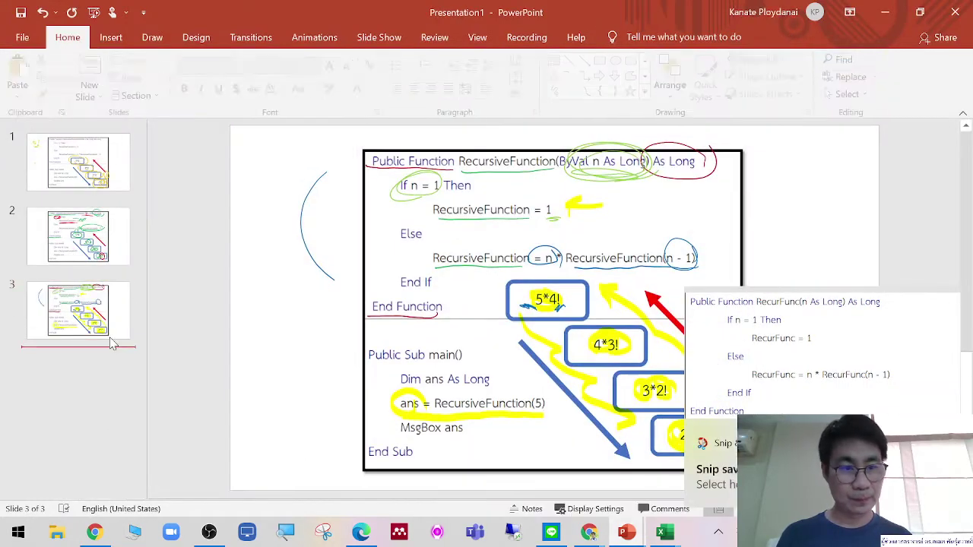
pyautogui.press('Return')
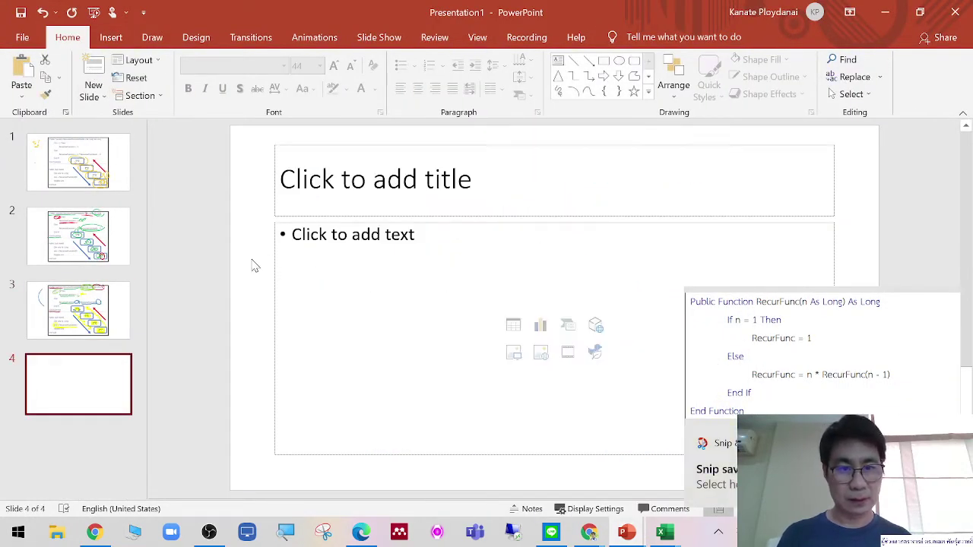
pyautogui.click(274, 257)
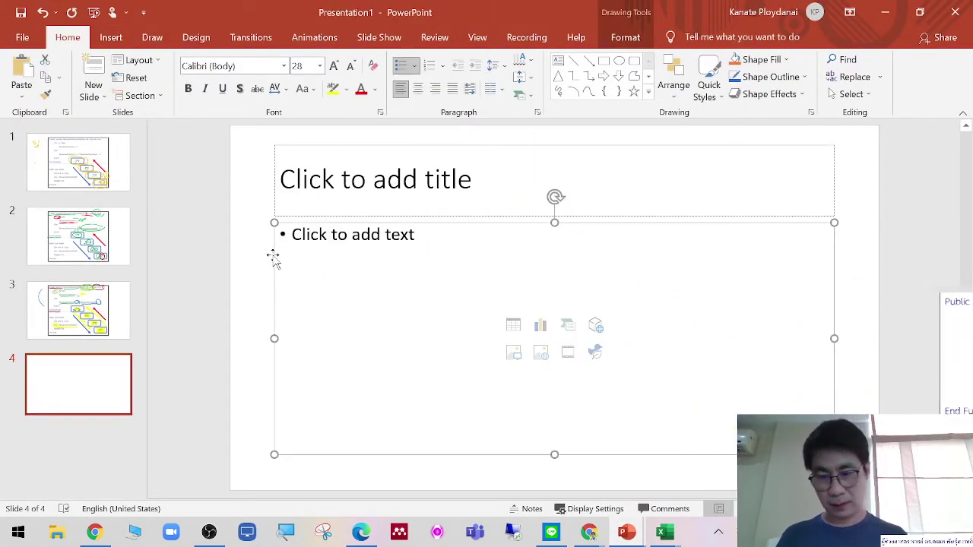
pyautogui.press('Delete')
pyautogui.click(347, 215)
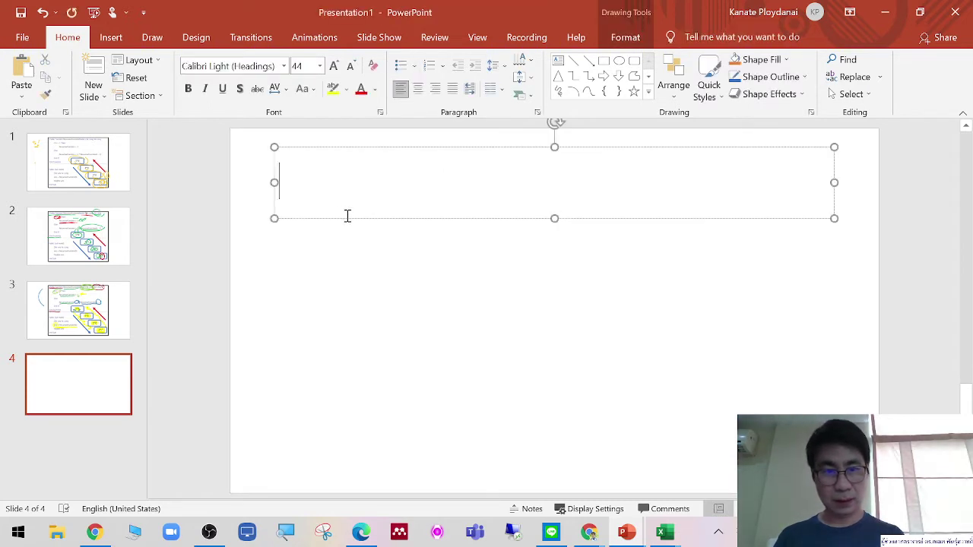
pyautogui.click(347, 218)
pyautogui.press('Delete')
# Paste the RecurFunc code snip as a picture on slide 4 and enlarge it
pyautogui.rightClick(377, 244)
pyautogui.click(405, 264)
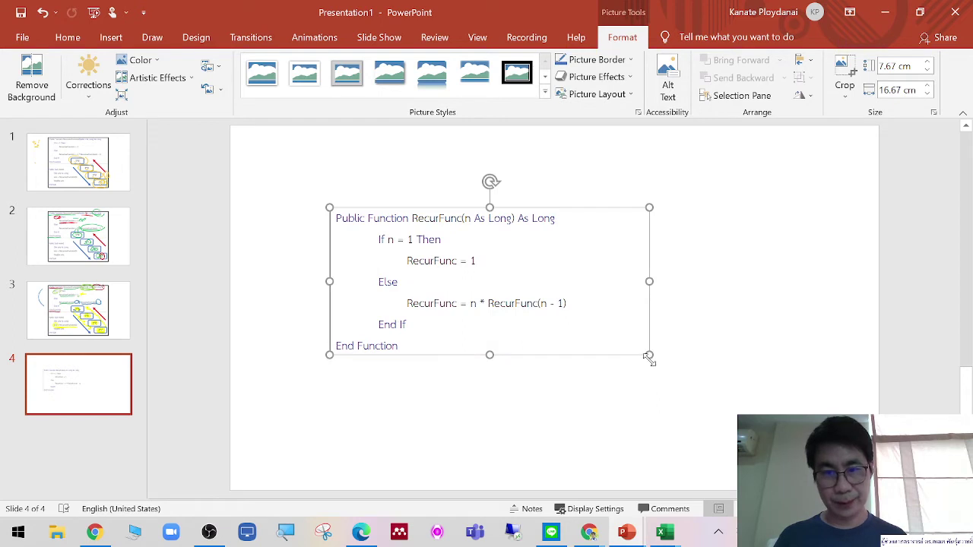
pyautogui.moveTo(649, 357); pyautogui.dragTo(810, 447)
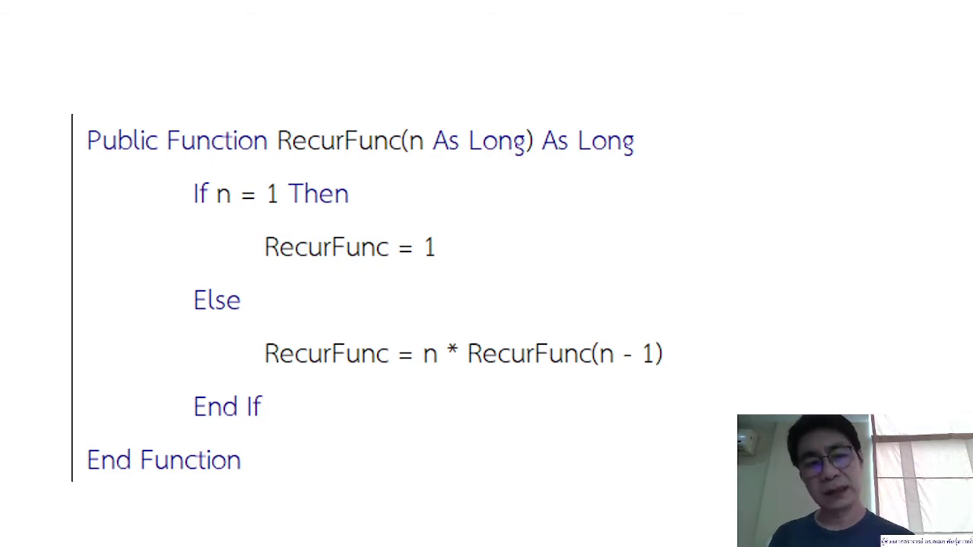
# Mark the If n = 1 branch and End If in red ink, and circle the recursive Else line
pyautogui.moveTo(432, 254); pyautogui.dragTo(318, 217)
pyautogui.moveTo(255, 179)
pyautogui.mouseDown()
pyautogui.moveTo(187, 283)
pyautogui.moveTo(222, 322)
pyautogui.mouseUp()
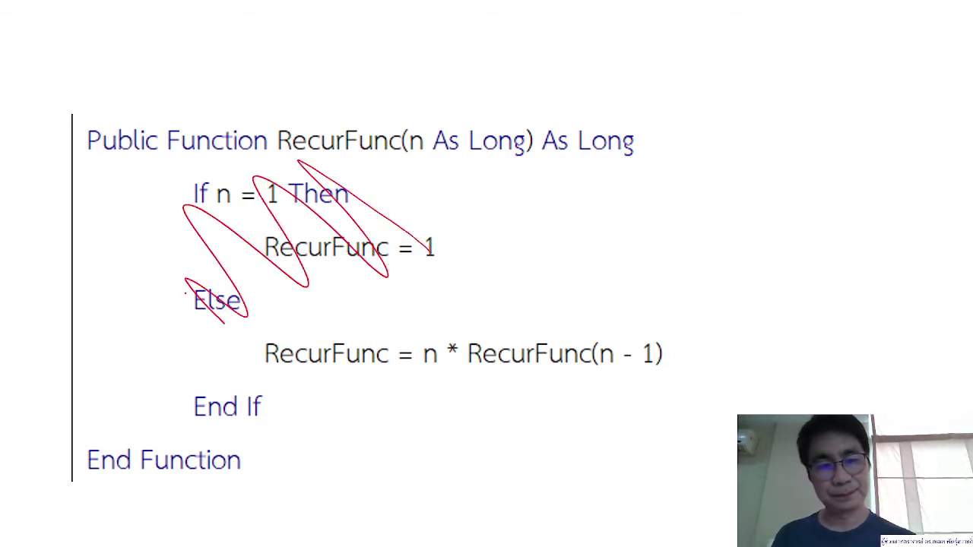
pyautogui.moveTo(173, 396); pyautogui.dragTo(264, 411)
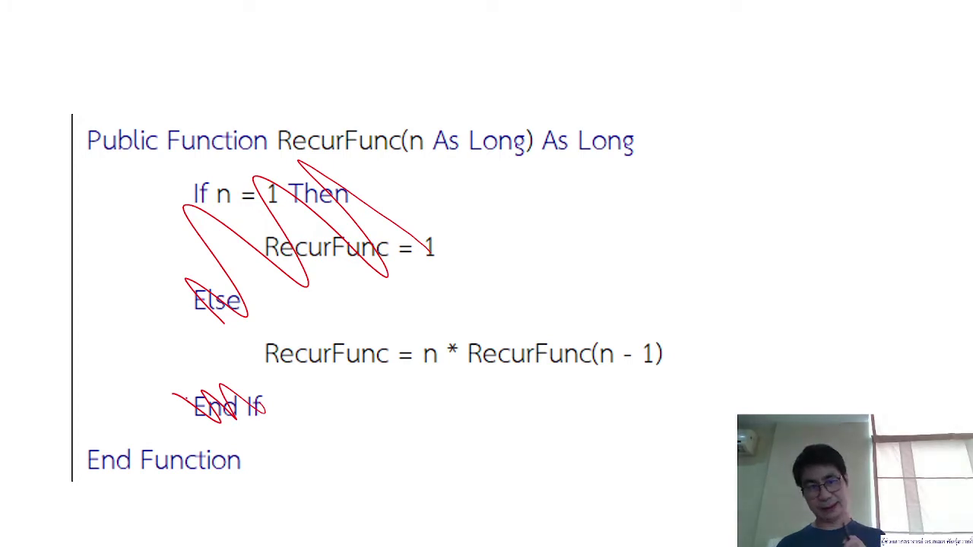
pyautogui.moveTo(696, 338)
pyautogui.mouseDown()
pyautogui.moveTo(478, 294)
pyautogui.moveTo(243, 369)
pyautogui.moveTo(664, 391)
pyautogui.moveTo(695, 334)
pyautogui.mouseUp()
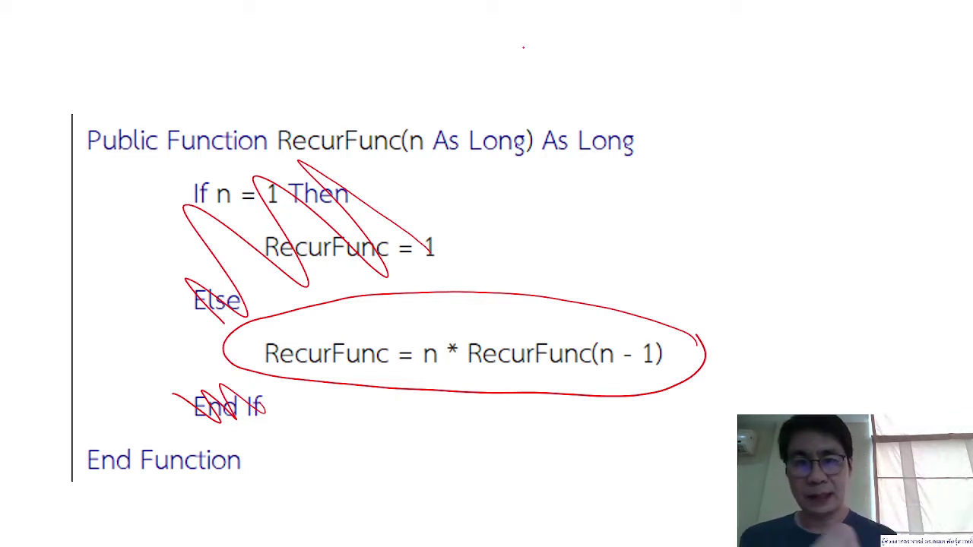
# Write a 5→4 countdown at the top right and underline n - 1 in ink
pyautogui.moveTo(691, 50)
pyautogui.mouseDown()
pyautogui.moveTo(655, 53)
pyautogui.moveTo(646, 85)
pyautogui.moveTo(695, 92)
pyautogui.moveTo(753, 135)
pyautogui.mouseUp()
pyautogui.moveTo(750, 122); pyautogui.dragTo(756, 171)
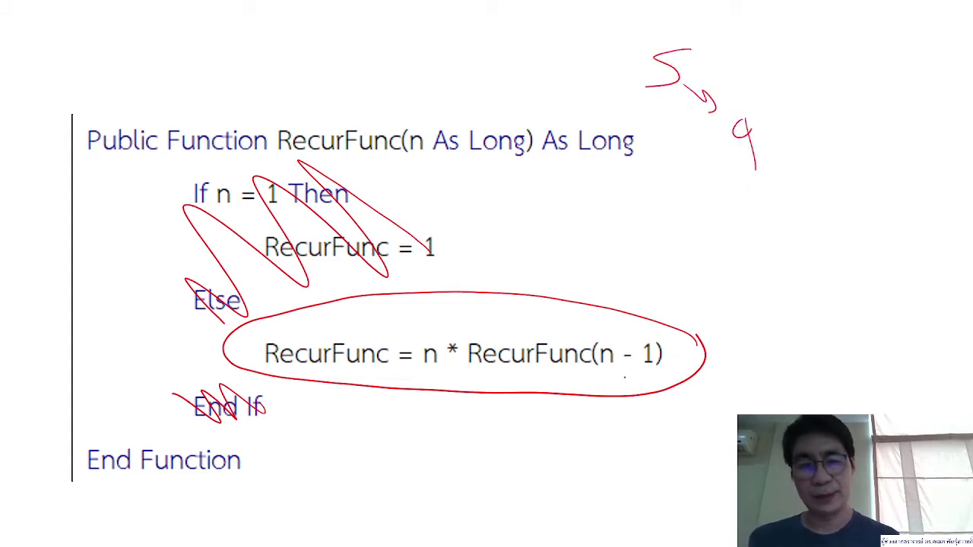
pyautogui.moveTo(606, 386); pyautogui.dragTo(655, 374)
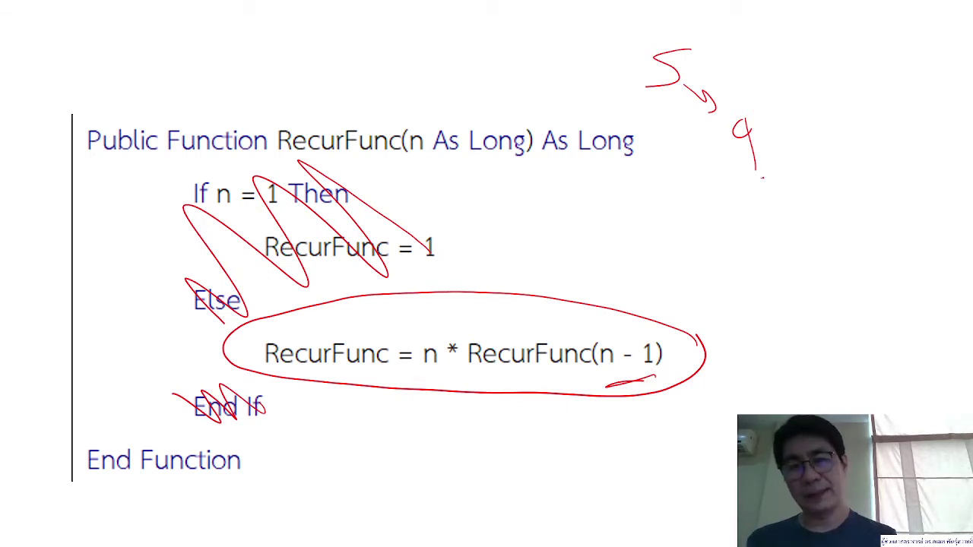
pyautogui.moveTo(753, 174)
pyautogui.mouseDown()
pyautogui.moveTo(797, 251)
pyautogui.moveTo(777, 301)
pyautogui.moveTo(842, 363)
pyautogui.moveTo(867, 413)
pyautogui.mouseUp()
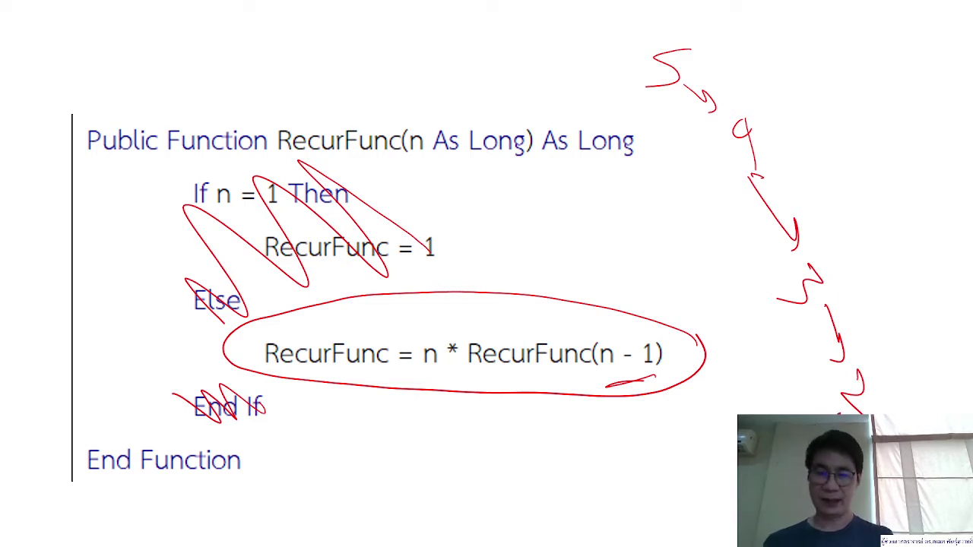
# Draw the —1!—0! factorial chain along the bottom and beside If n = 1, then end the show
pyautogui.moveTo(736, 458); pyautogui.dragTo(596, 456)
pyautogui.moveTo(622, 416); pyautogui.dragTo(612, 450)
pyautogui.click(610, 469)
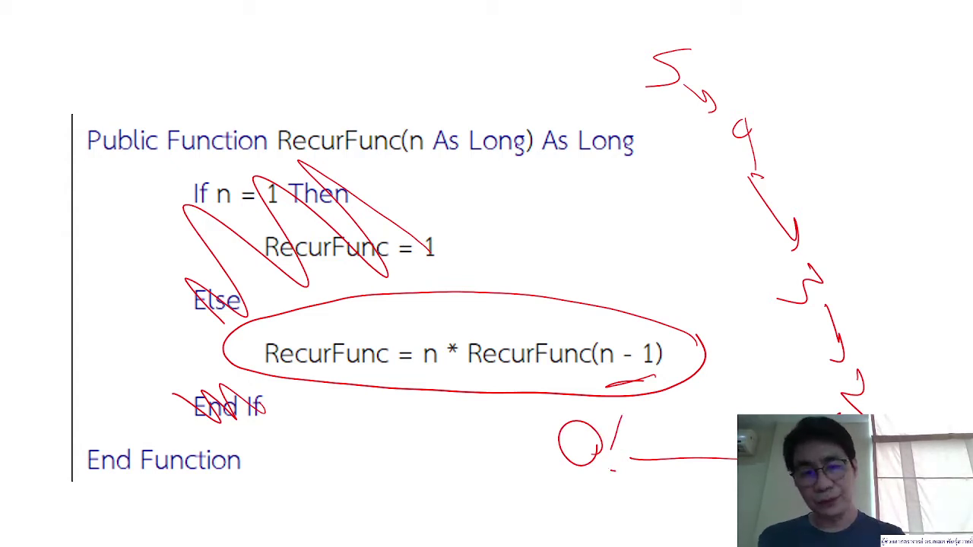
pyautogui.moveTo(467, 439); pyautogui.dragTo(548, 438)
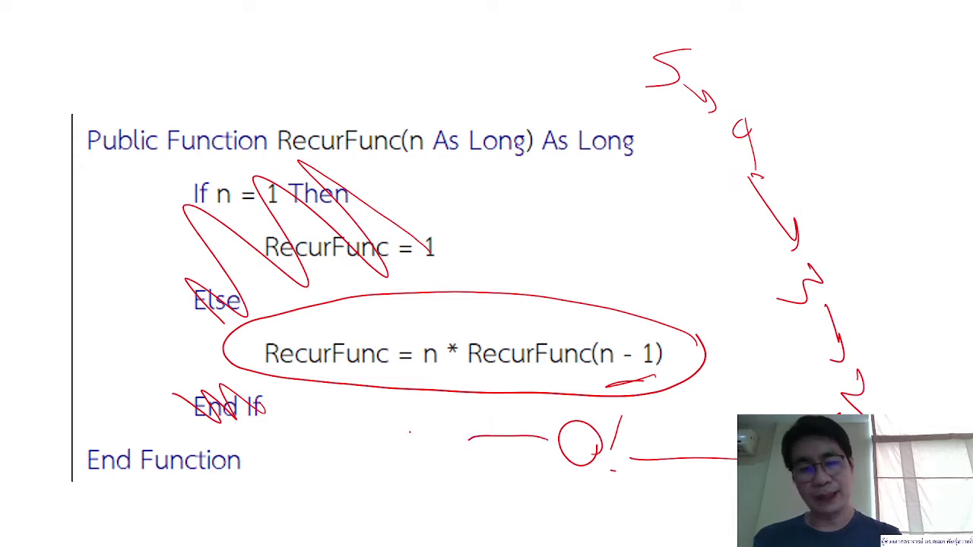
pyautogui.moveTo(370, 440)
pyautogui.mouseDown()
pyautogui.moveTo(408, 442)
pyautogui.moveTo(418, 483)
pyautogui.mouseUp()
pyautogui.moveTo(460, 404); pyautogui.dragTo(447, 465)
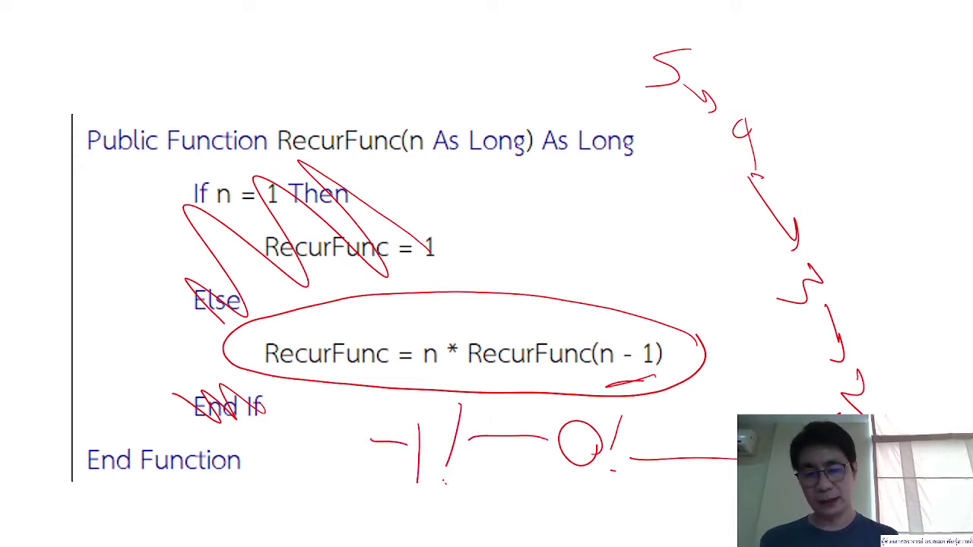
pyautogui.moveTo(343, 442)
pyautogui.mouseDown()
pyautogui.moveTo(283, 437)
pyautogui.moveTo(277, 469)
pyautogui.mouseUp()
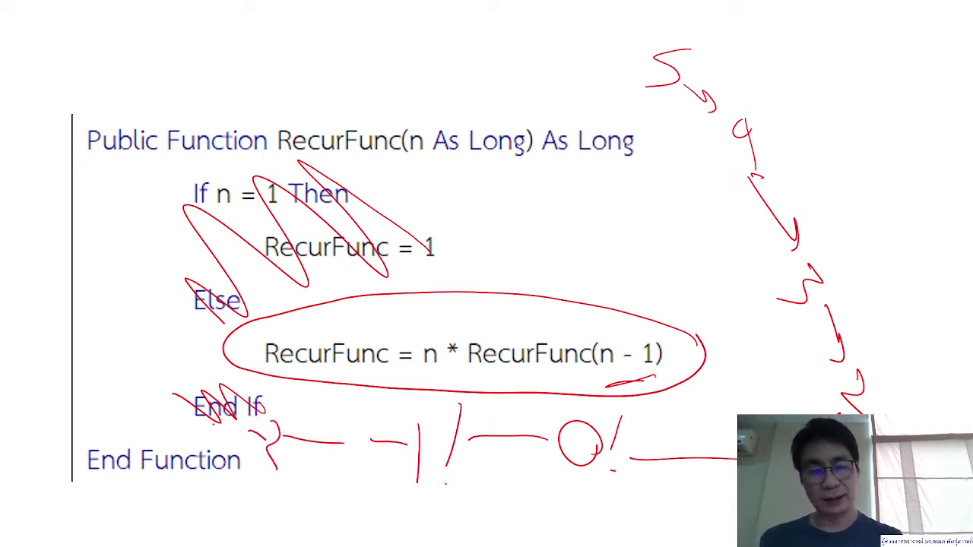
pyautogui.moveTo(161, 391); pyautogui.dragTo(221, 424)
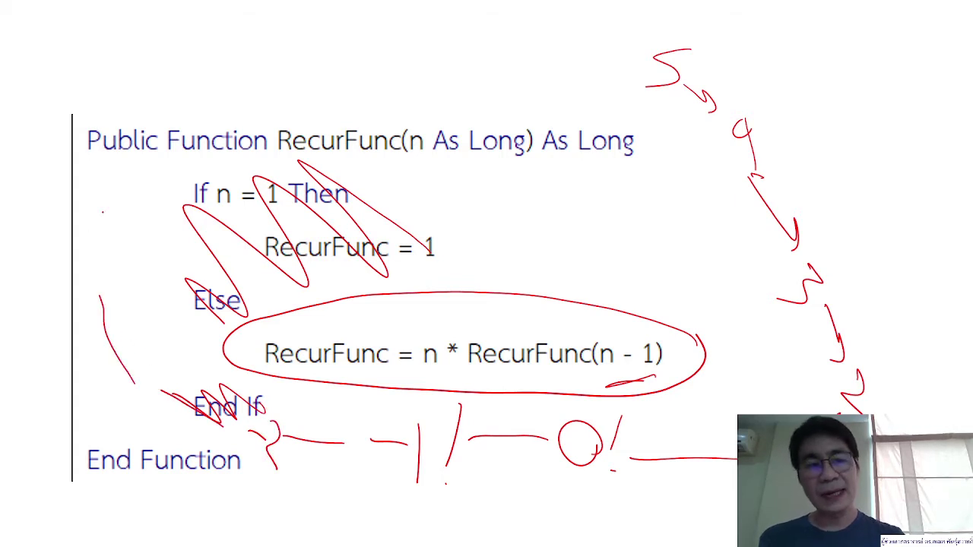
pyautogui.moveTo(107, 209); pyautogui.dragTo(82, 219)
pyautogui.moveTo(114, 186)
pyautogui.mouseDown()
pyautogui.moveTo(126, 216)
pyautogui.moveTo(133, 199)
pyautogui.mouseUp()
pyautogui.moveTo(100, 297); pyautogui.dragTo(135, 384)
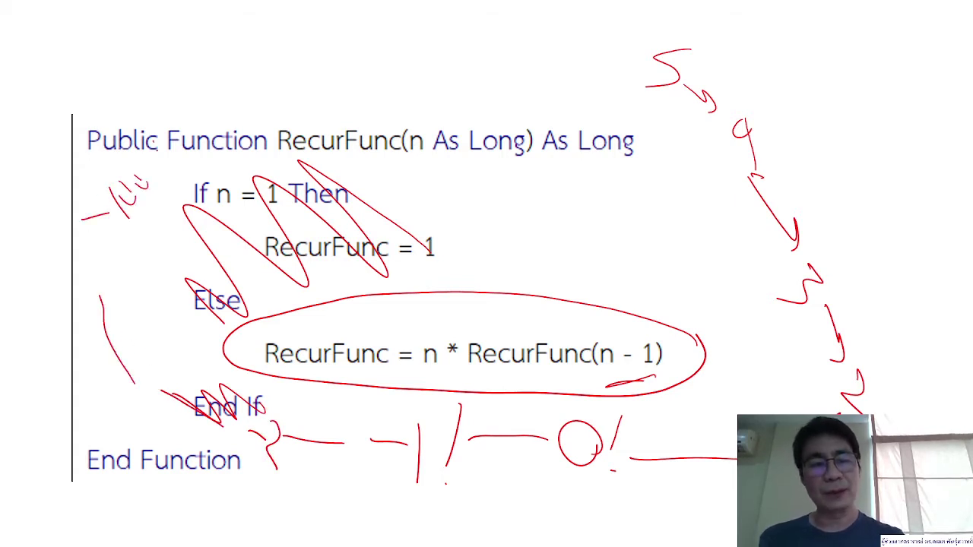
pyautogui.moveTo(152, 178); pyautogui.dragTo(162, 148)
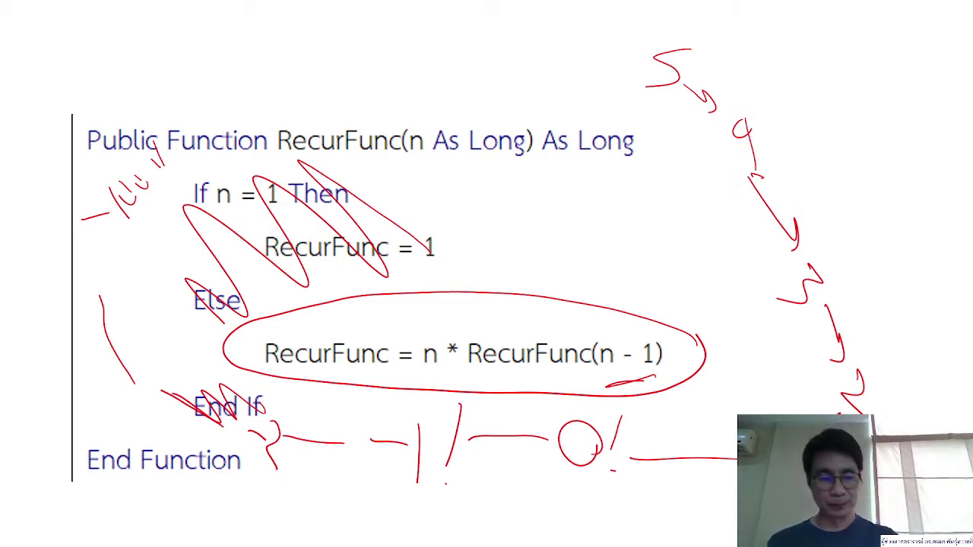
pyautogui.press('Escape')
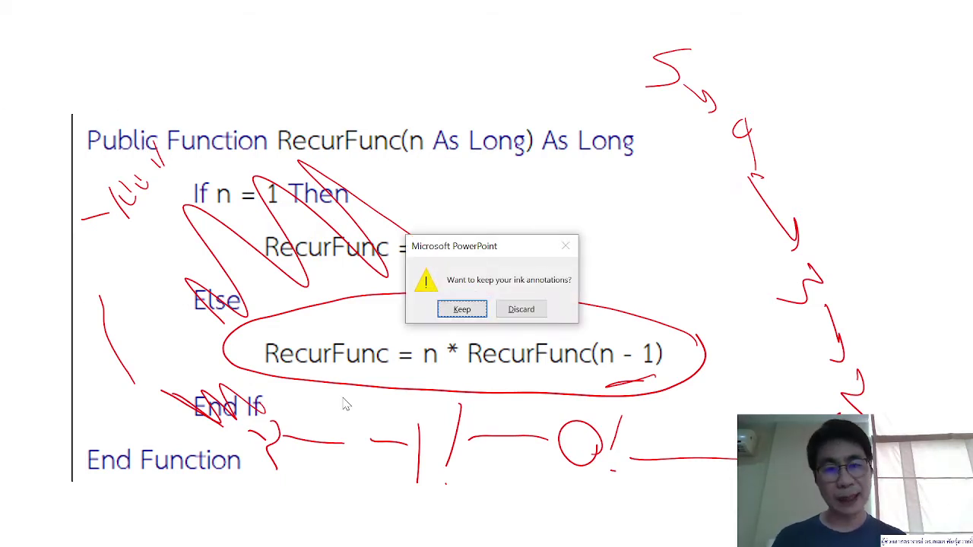
# Keep slide 4's ink and copy the RecursiveFunction code picture from slide 1
pyautogui.click(462, 312)
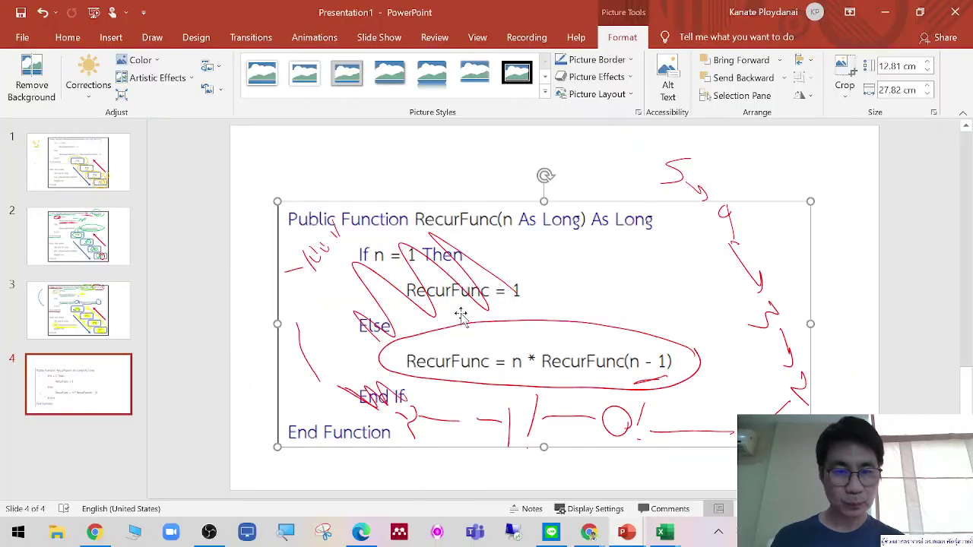
pyautogui.rightClick(51, 459)
pyautogui.click(80, 405)
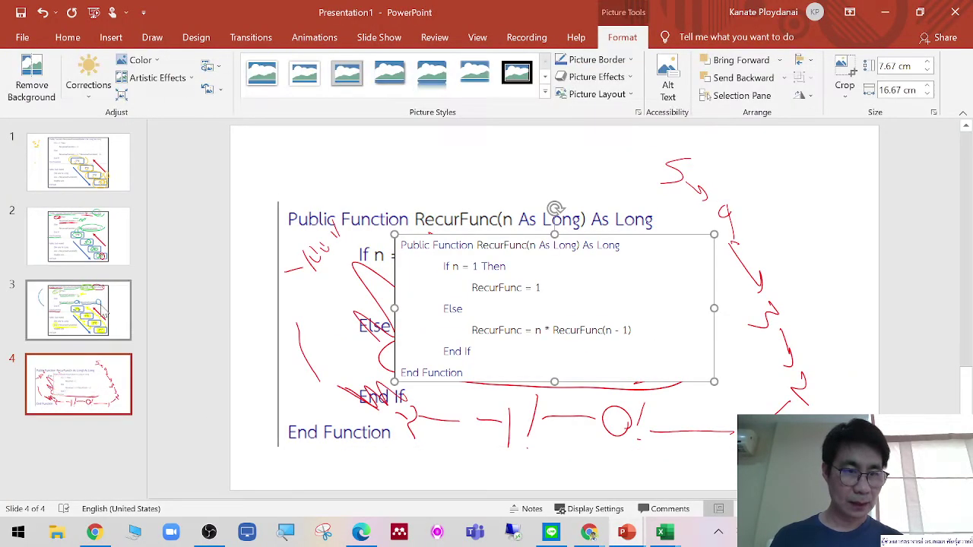
pyautogui.press('Up')
pyautogui.press('Up')
pyautogui.press('Up')
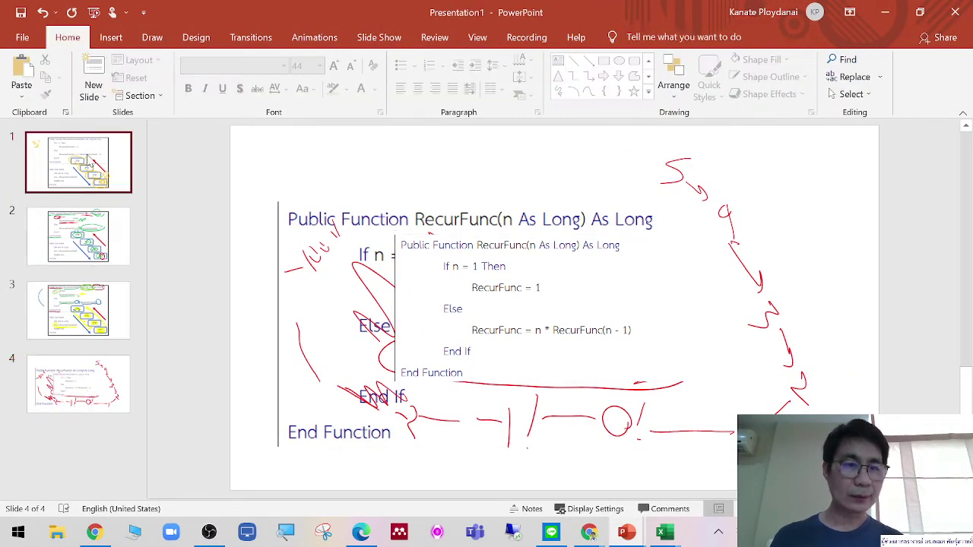
pyautogui.click(468, 154)
pyautogui.rightClick(468, 154)
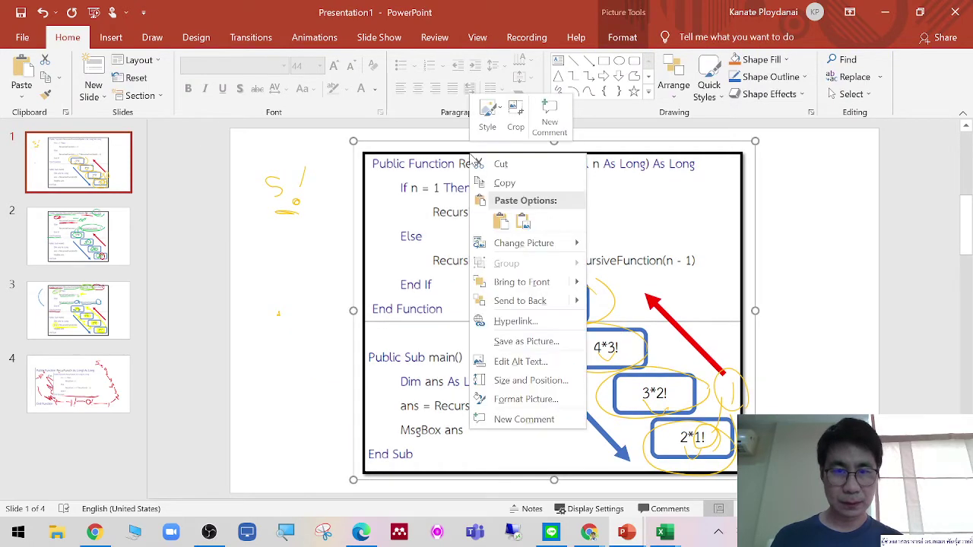
pyautogui.click(486, 183)
pyautogui.click(53, 445)
pyautogui.rightClick(53, 445)
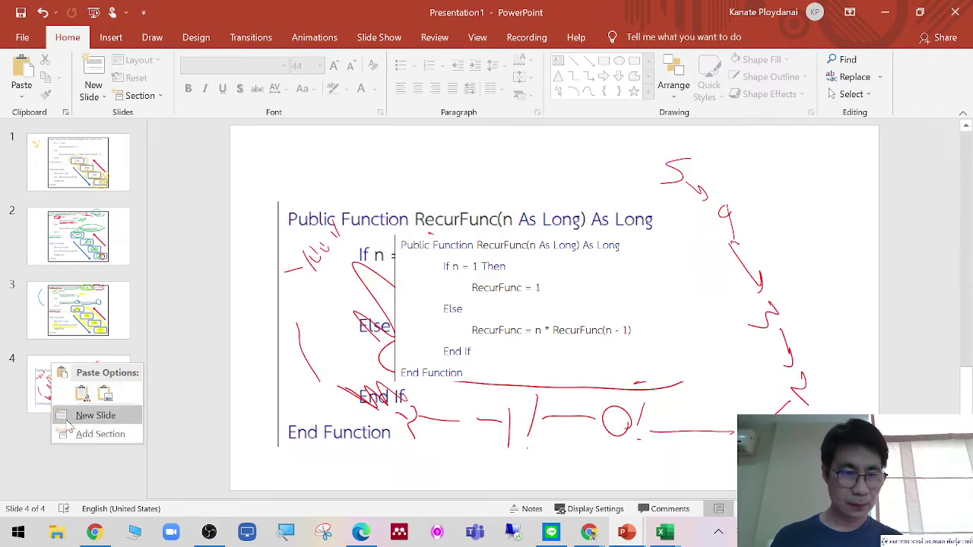
pyautogui.click(51, 391)
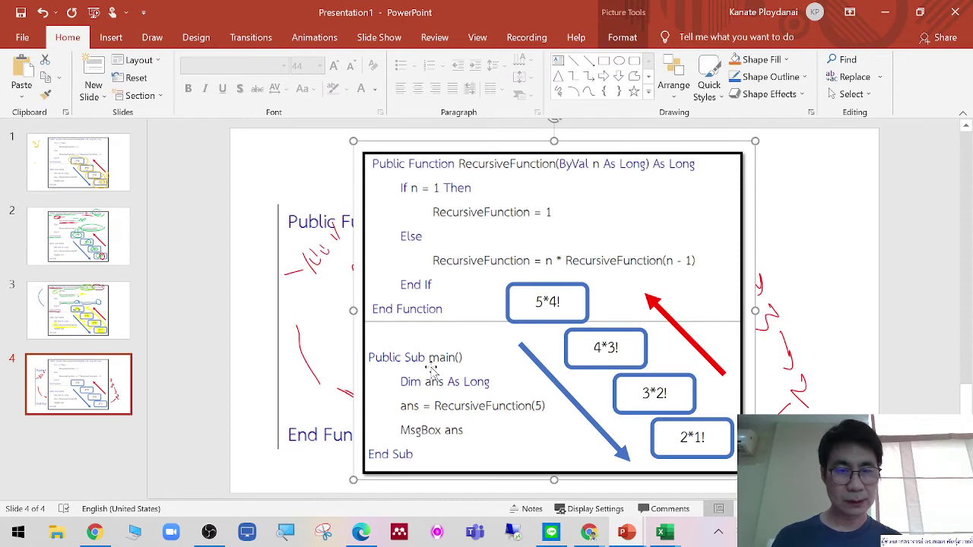
pyautogui.press('Delete')
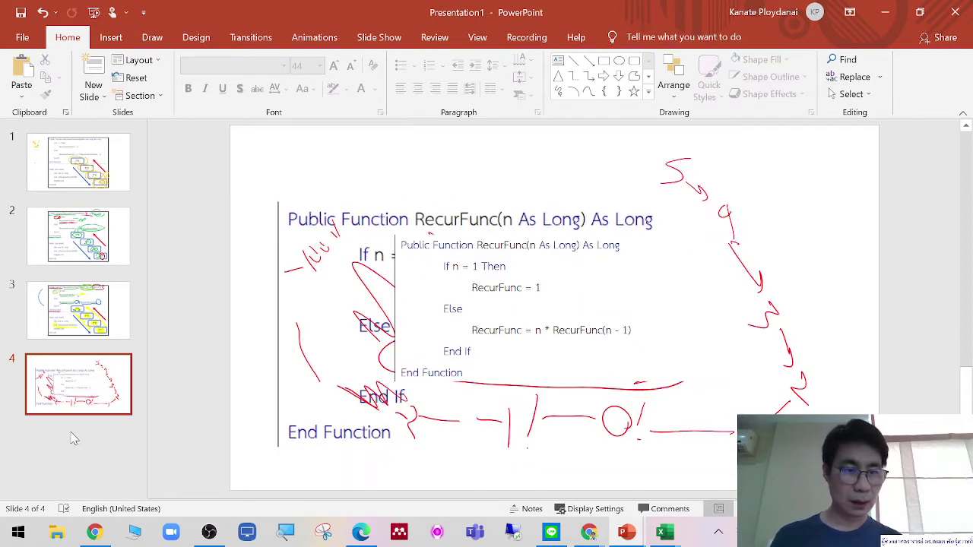
# Add slide 5 after slide 4, paste the code picture there, and present it
pyautogui.click(71, 434)
pyautogui.click(94, 67)
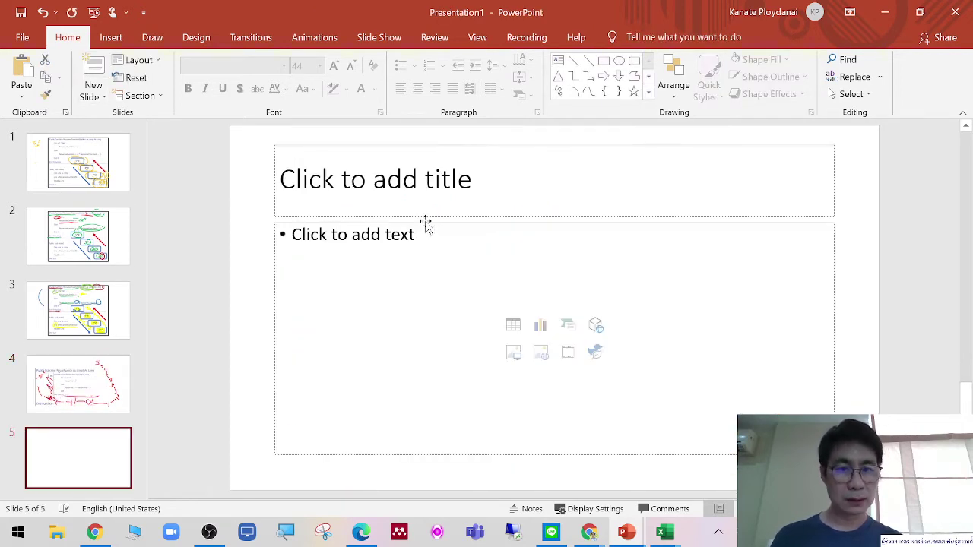
pyautogui.rightClick(257, 260)
pyautogui.click(284, 278)
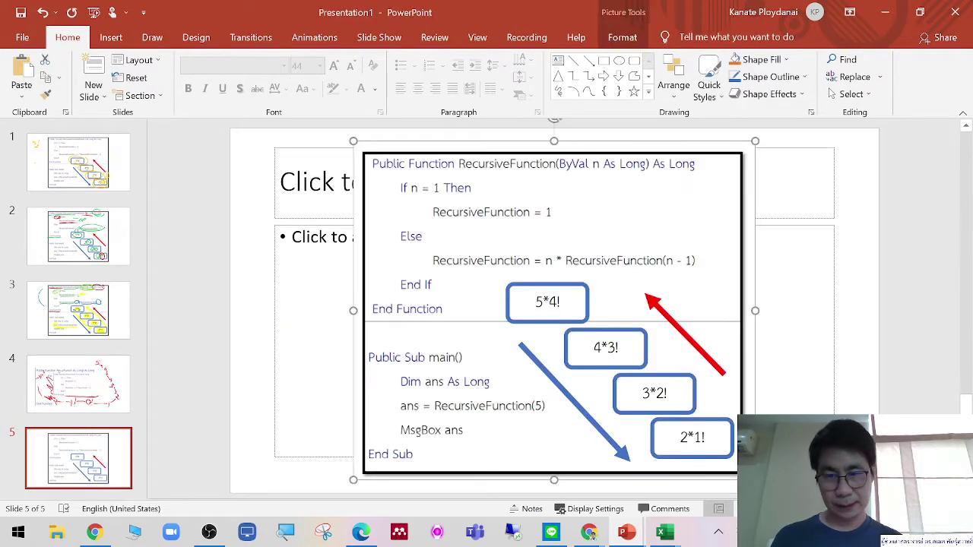
pyautogui.hotkey('shift', 'F5')
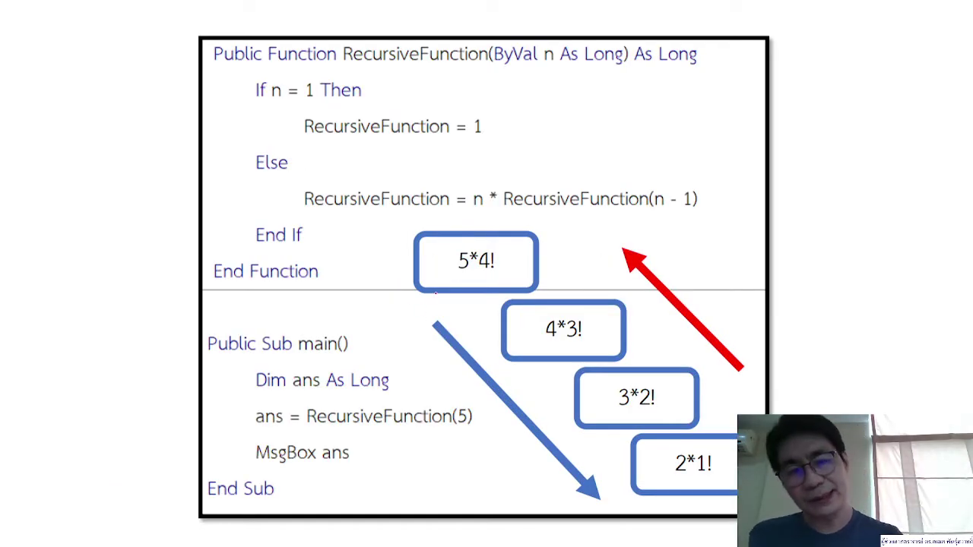
# Loop red ink along the blue arrow, cross beside the 4*3! box, and keep the ink
pyautogui.moveTo(435, 293)
pyautogui.mouseDown()
pyautogui.moveTo(401, 342)
pyautogui.moveTo(420, 285)
pyautogui.mouseUp()
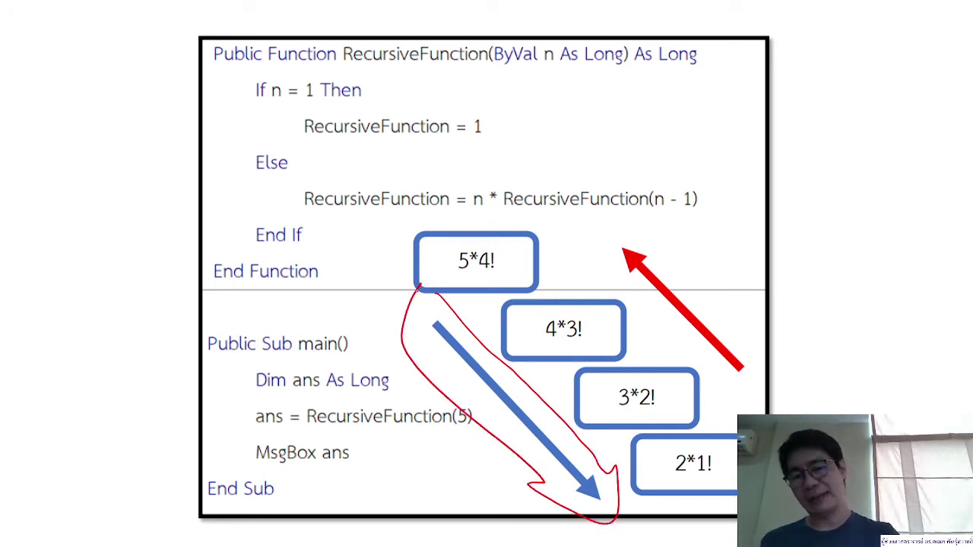
pyautogui.moveTo(641, 332); pyautogui.dragTo(745, 310)
pyautogui.moveTo(693, 275); pyautogui.dragTo(691, 373)
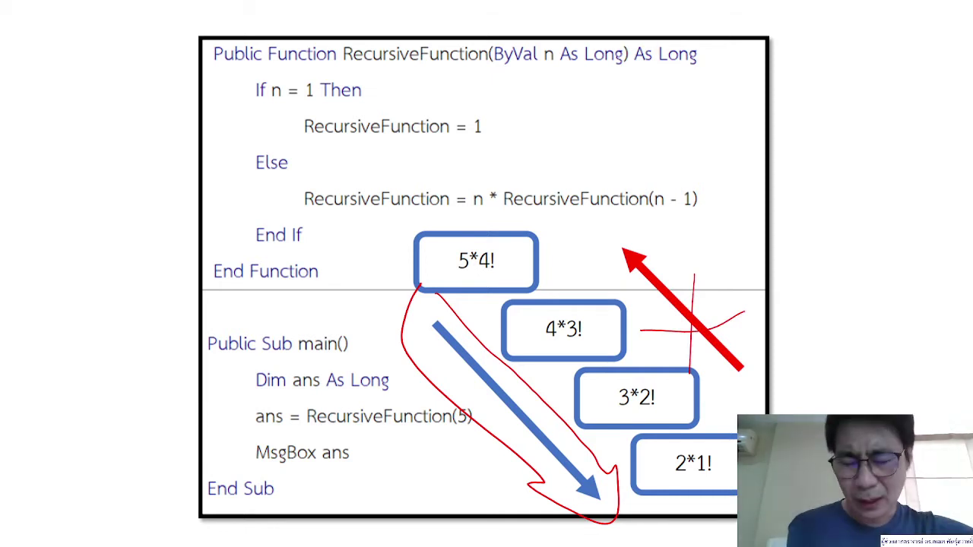
pyautogui.press('Escape')
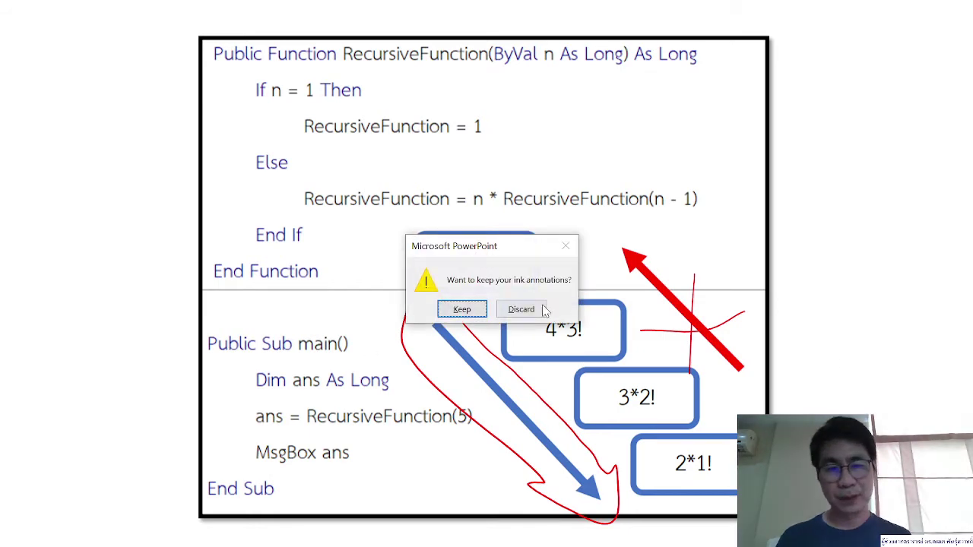
pyautogui.click(453, 312)
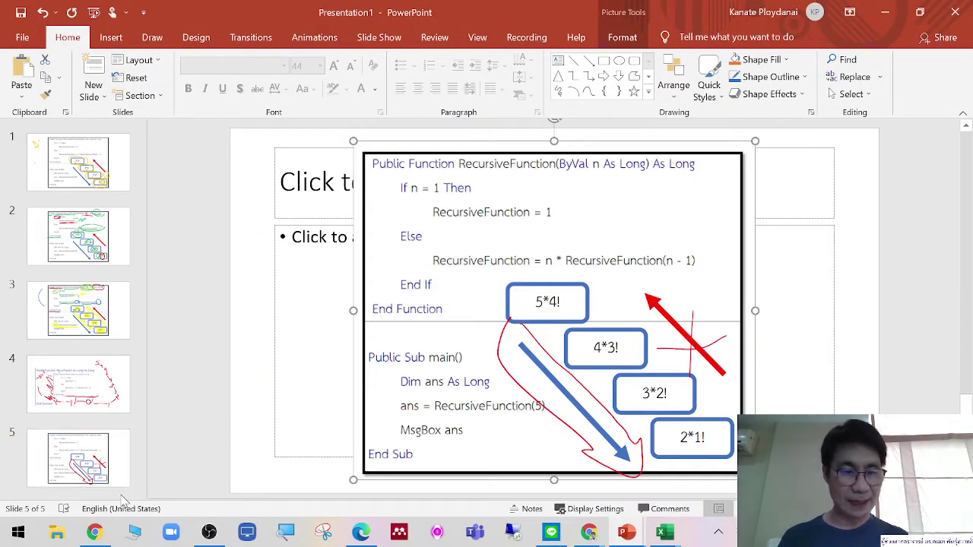
# Add a Blank-layout slide 6, paste the RecursiveFunction diagram, and present it full screen
pyautogui.click(94, 76)
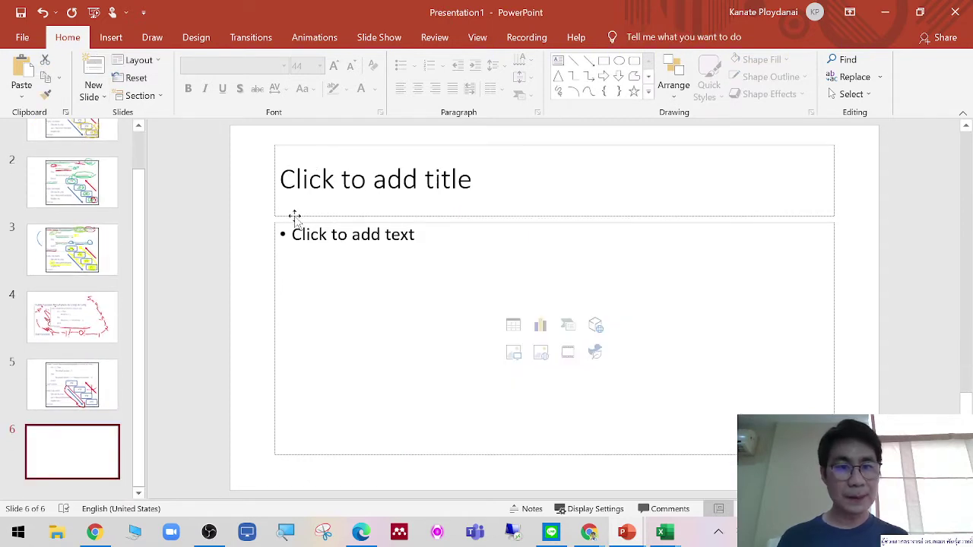
pyautogui.rightClick(259, 229)
pyautogui.moveTo(326, 279)
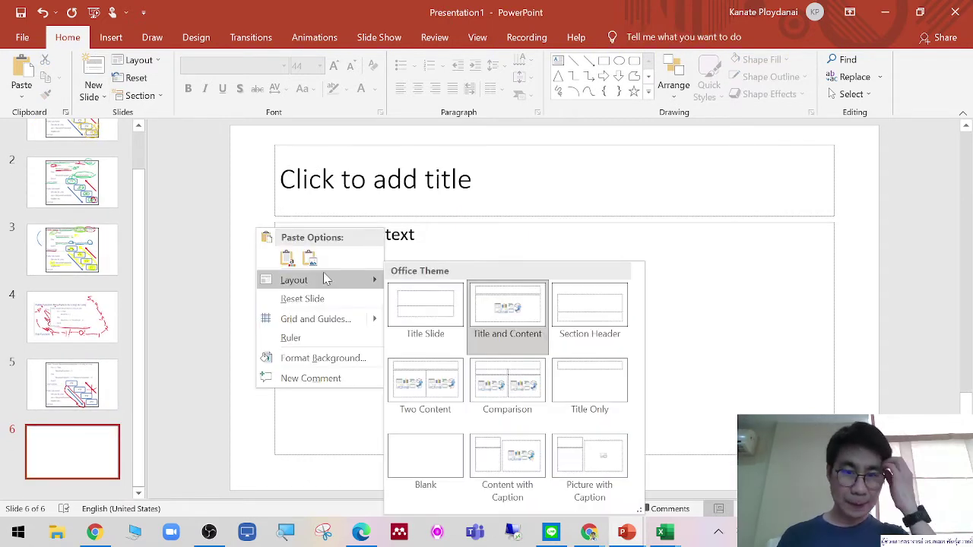
pyautogui.click(436, 450)
pyautogui.rightClick(507, 344)
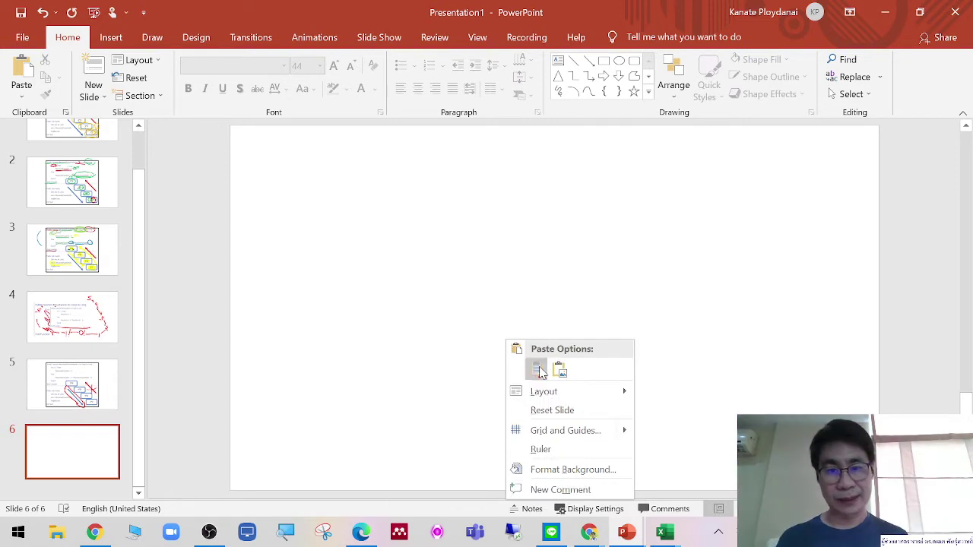
pyautogui.click(537, 369)
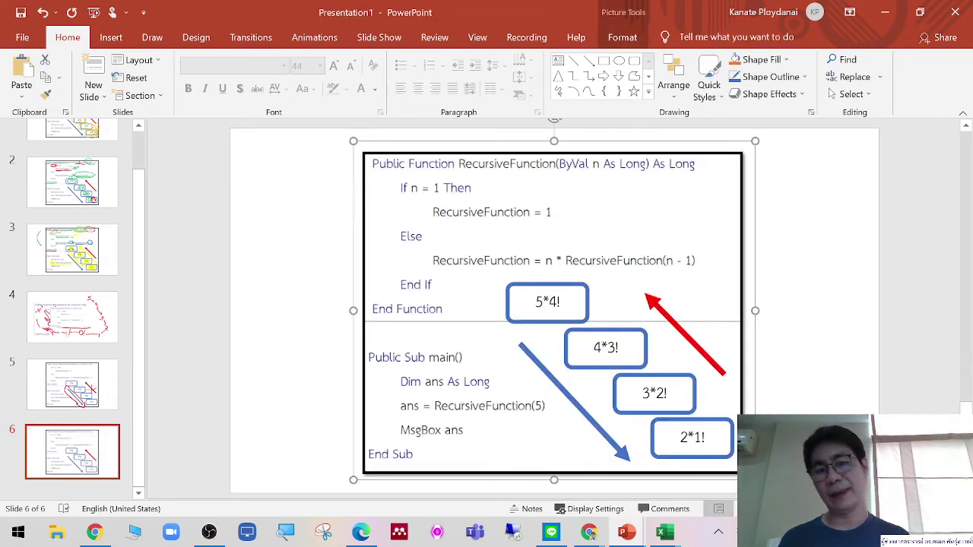
pyautogui.click(718, 509)
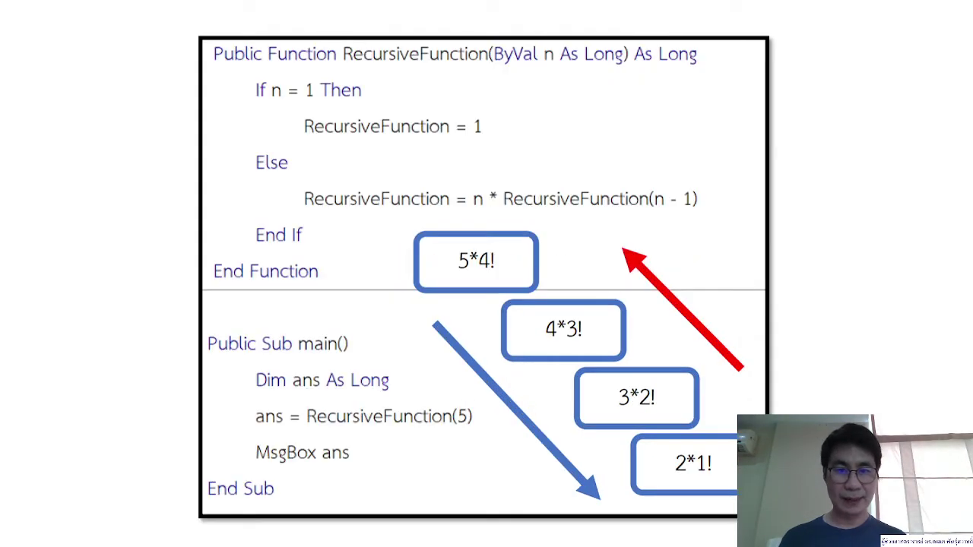
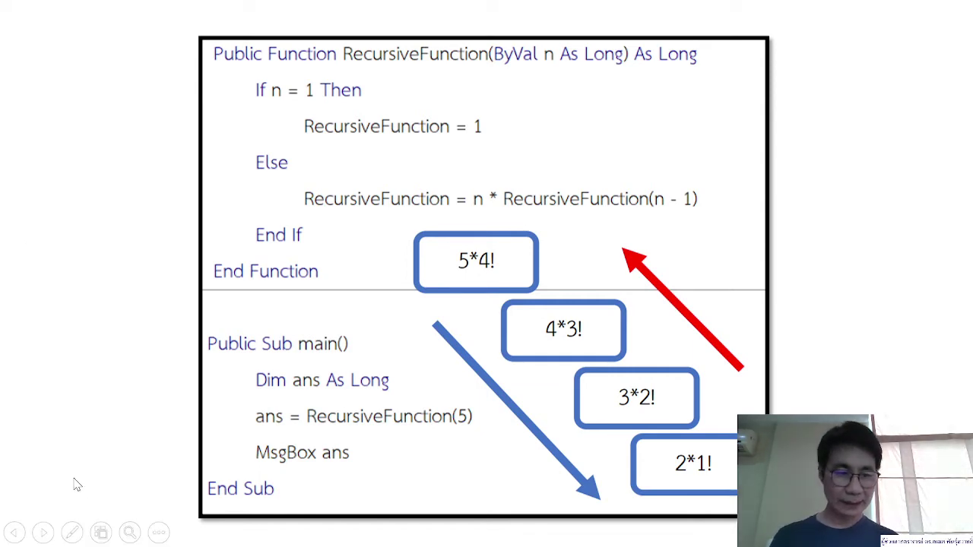
# Switch the pen to green ink and draw arrows beside both RecursiveFunction assignments
pyautogui.click(72, 532)
pyautogui.click(107, 498)
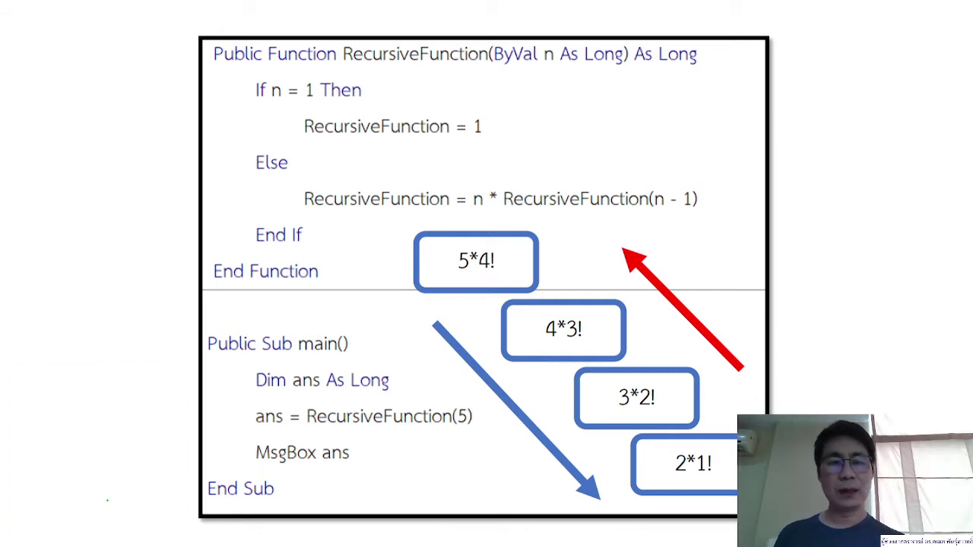
pyautogui.moveTo(135, 113)
pyautogui.mouseDown()
pyautogui.moveTo(264, 129)
pyautogui.moveTo(252, 137)
pyautogui.mouseUp()
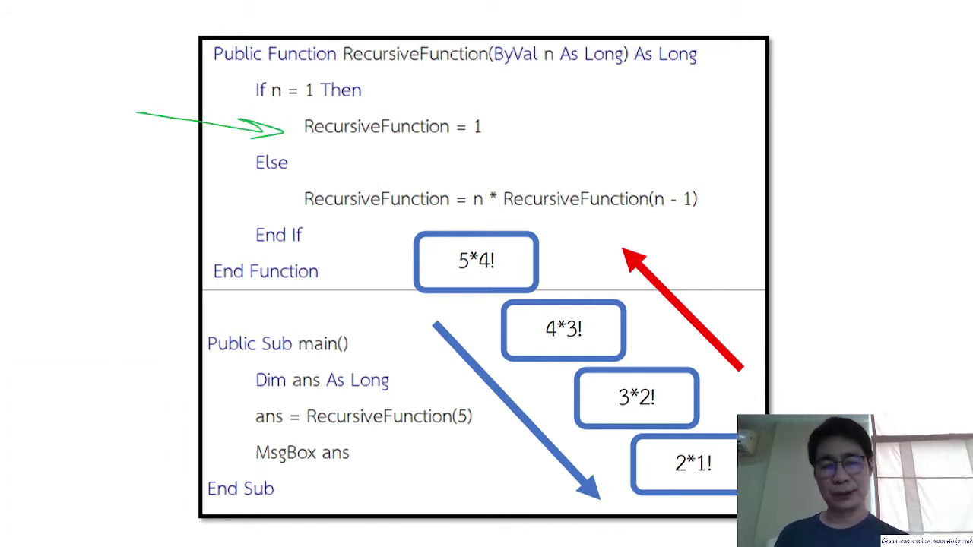
pyautogui.moveTo(116, 192); pyautogui.dragTo(263, 198)
pyautogui.moveTo(238, 185); pyautogui.dragTo(245, 212)
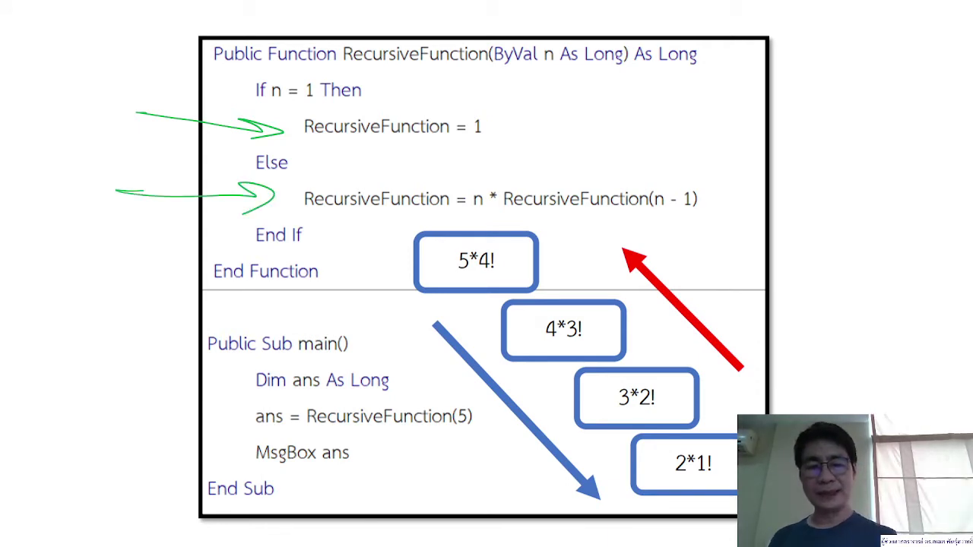
# Underline the RecursiveFunction calls in green and circle the "= 1" result
pyautogui.moveTo(529, 216); pyautogui.dragTo(696, 220)
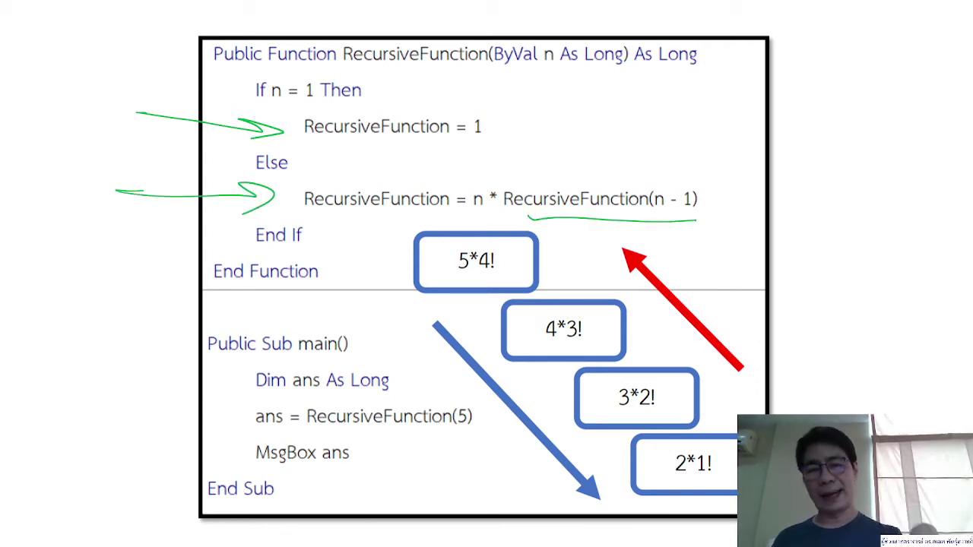
pyautogui.moveTo(312, 141); pyautogui.dragTo(443, 141)
pyautogui.moveTo(487, 97); pyautogui.dragTo(524, 142)
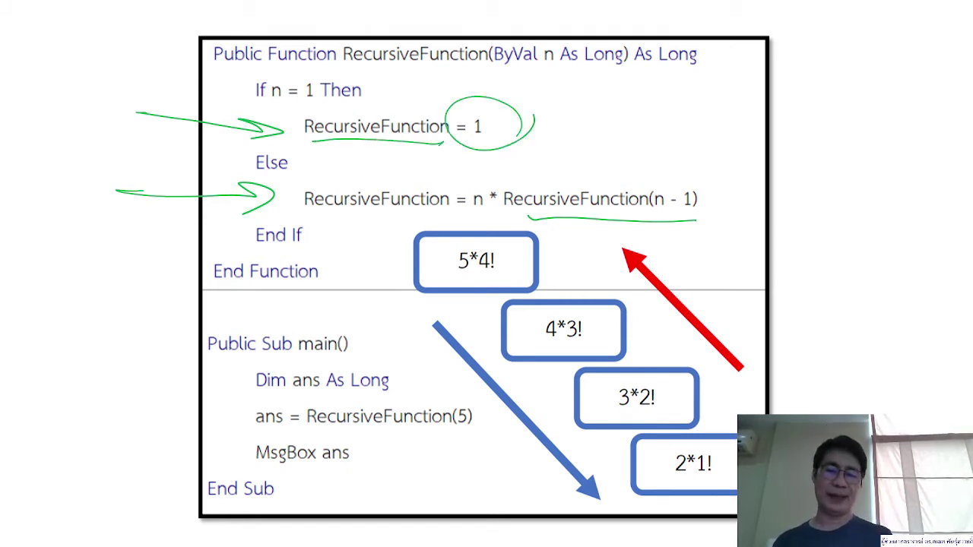
pyautogui.moveTo(532, 214); pyautogui.dragTo(650, 218)
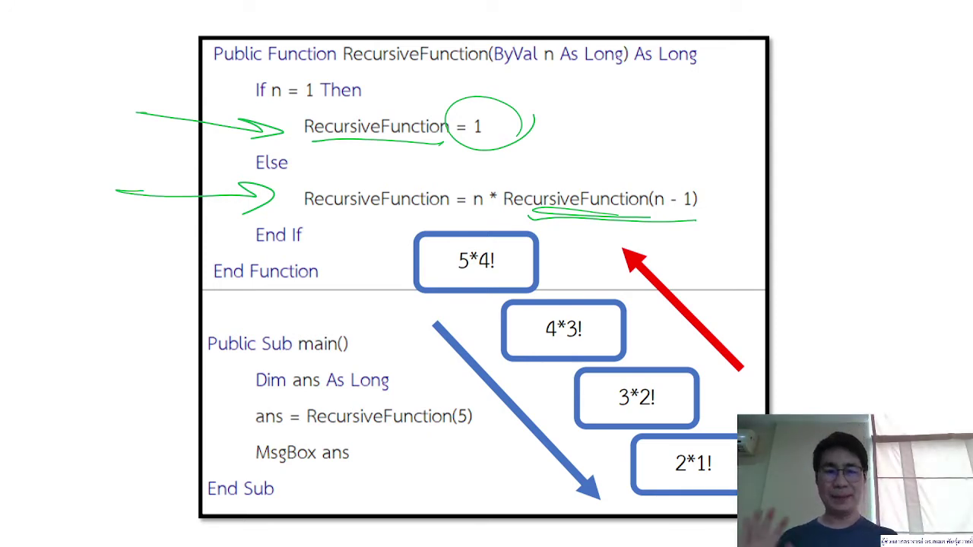
# End the slide show keeping the green ink, and add a blank slide 7
pyautogui.press('Escape')
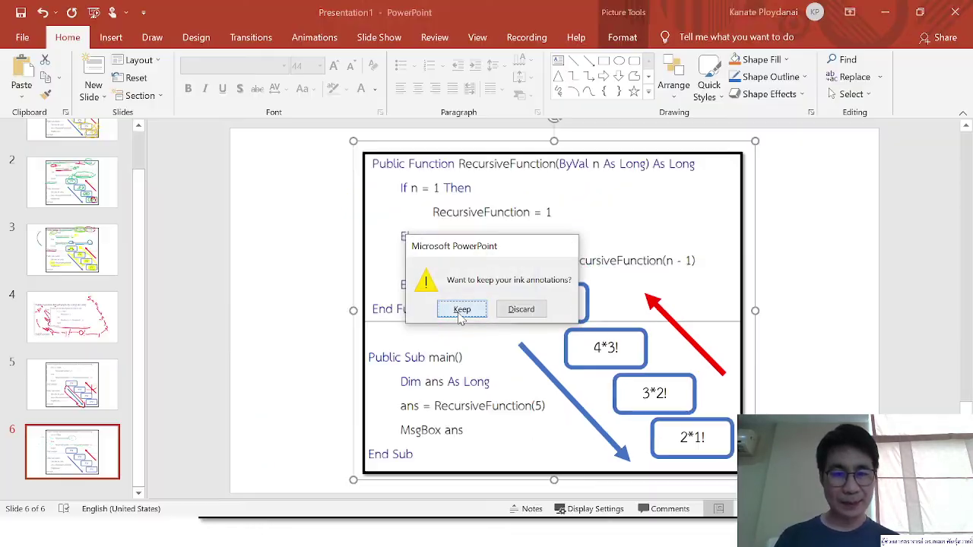
pyautogui.click(462, 309)
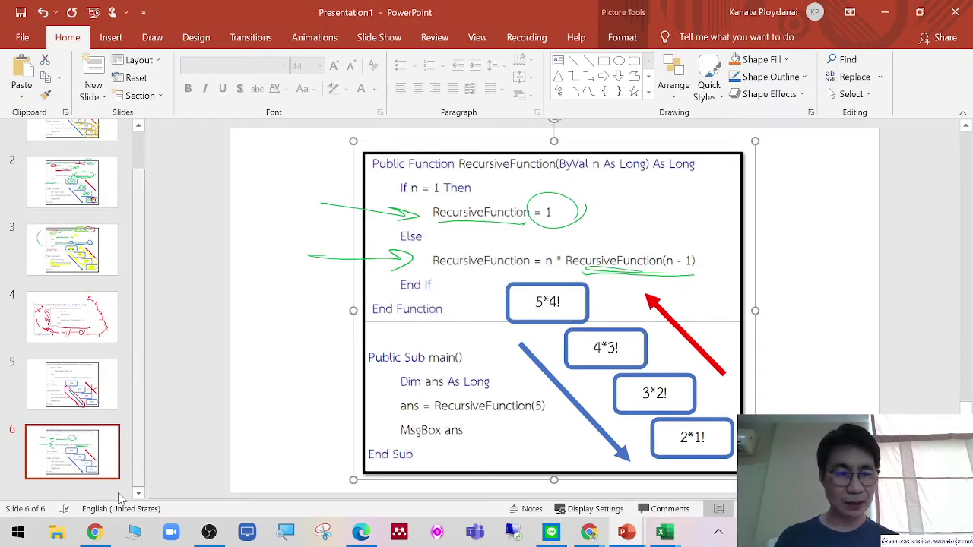
pyautogui.click(92, 72)
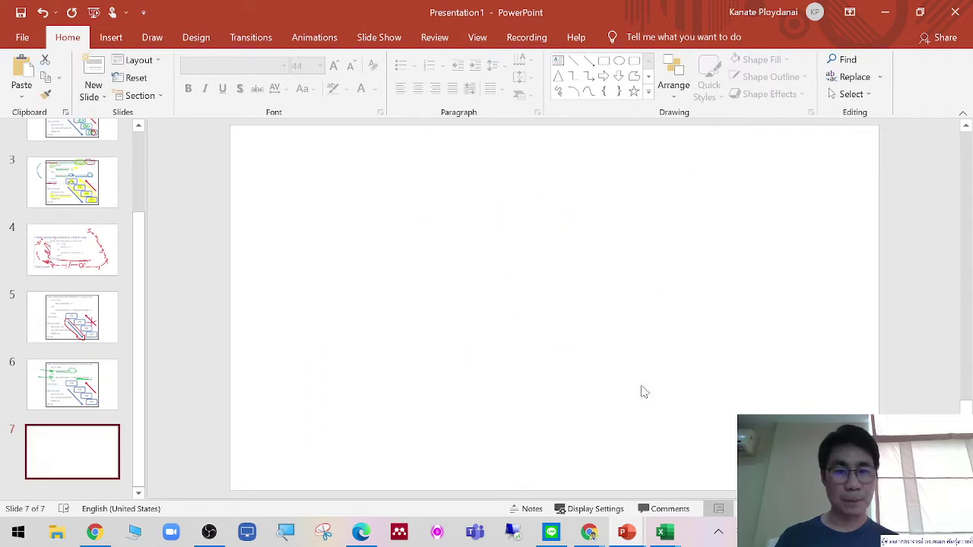
# Bring the Excel VBA editor showing Module1 to the front
pyautogui.moveTo(590, 532)
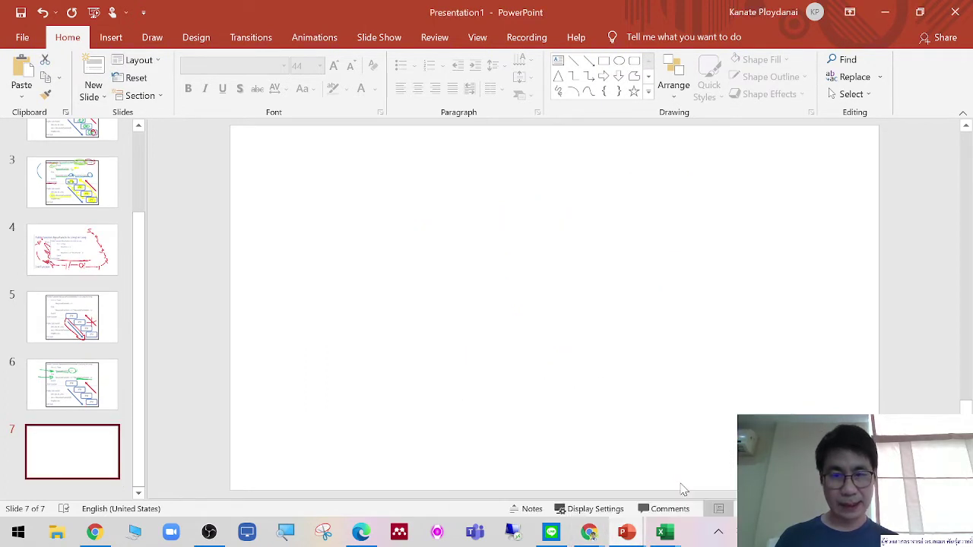
pyautogui.moveTo(665, 532)
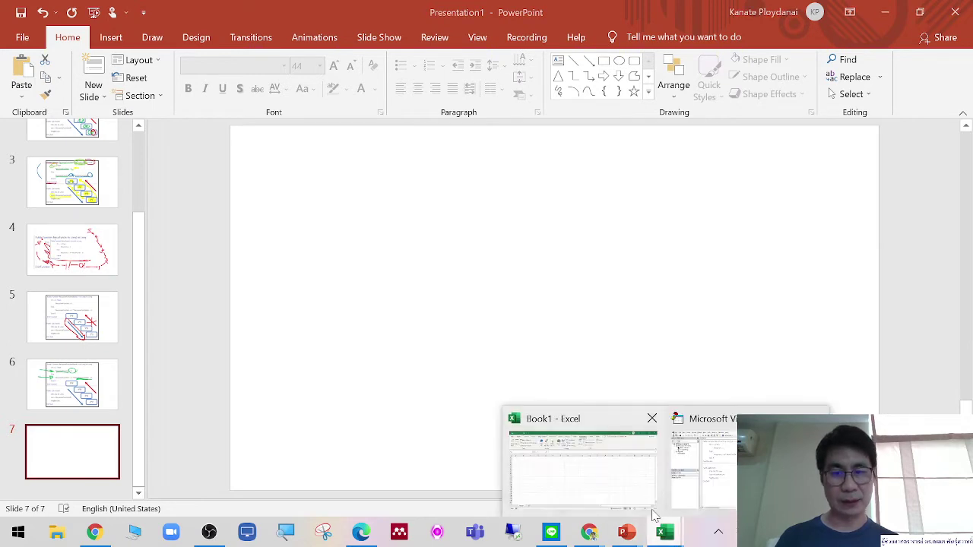
pyautogui.click(707, 471)
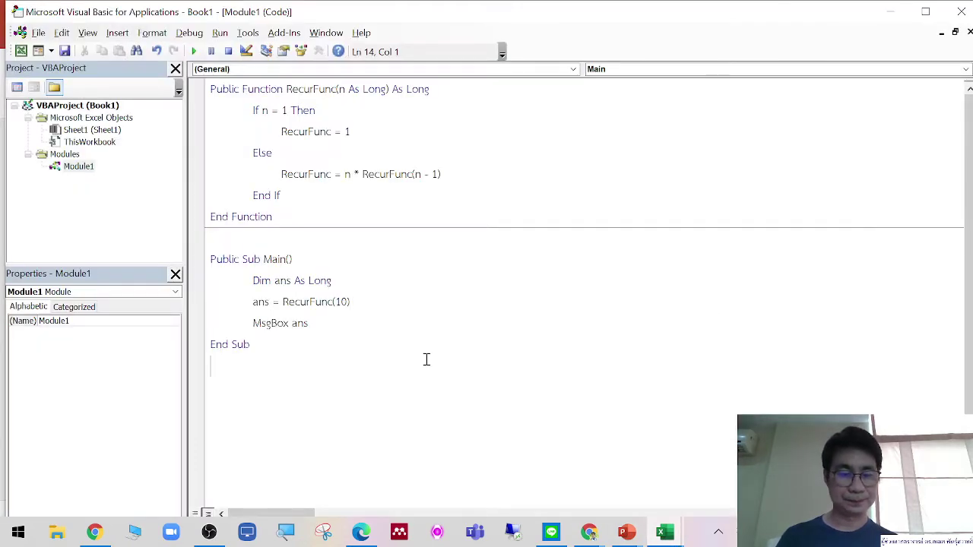
# In the VBA บทที่ 1 deck, snip slide 43's recursion code diagram from the slide show
pyautogui.moveTo(627, 532)
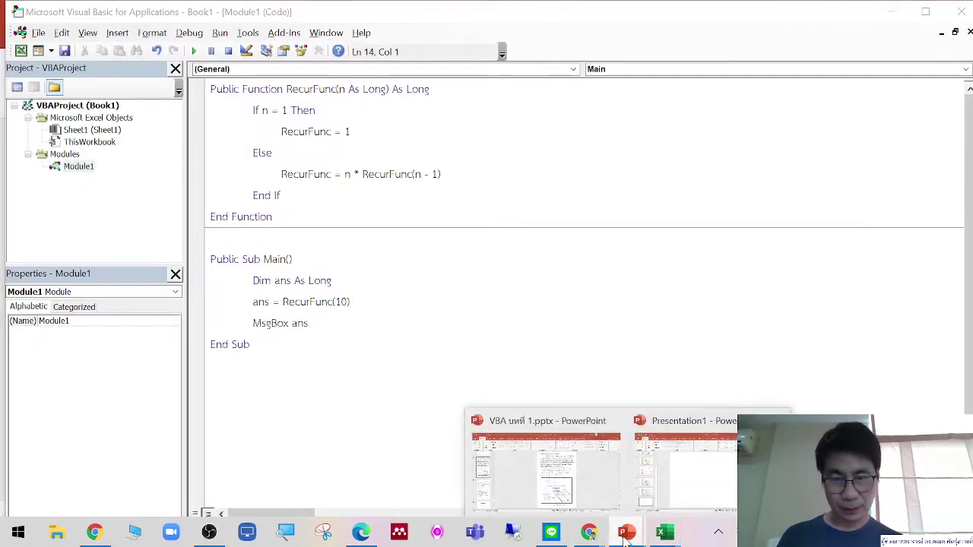
pyautogui.click(577, 464)
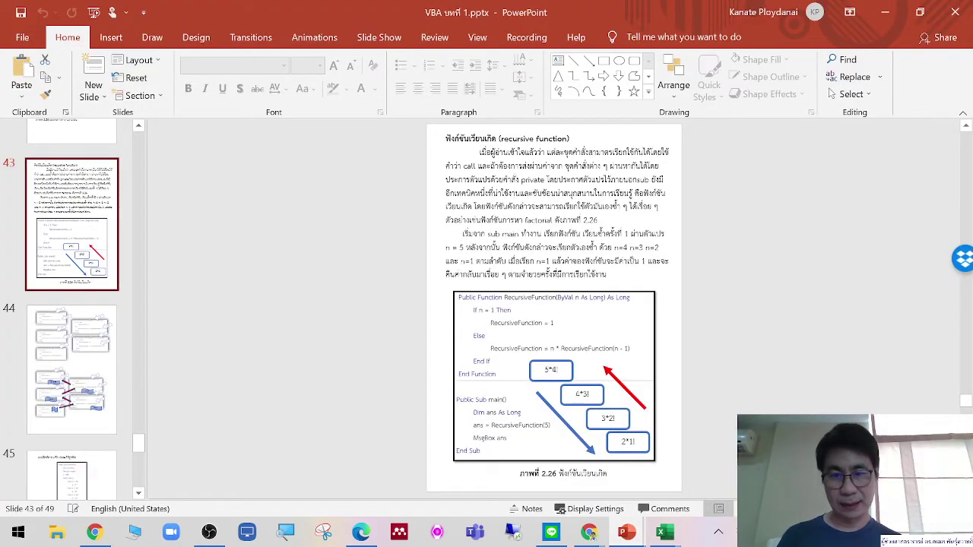
pyautogui.hotkey('shift', 'F5')
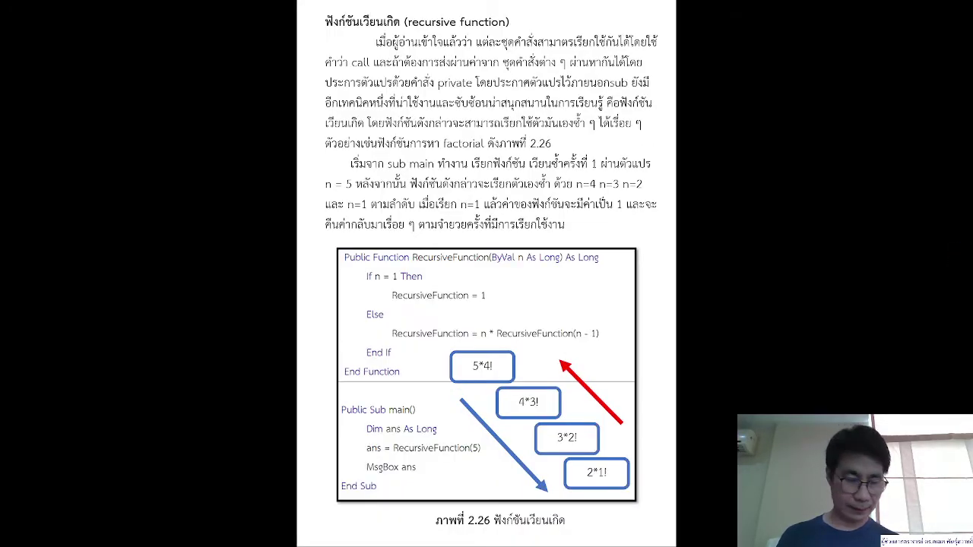
pyautogui.press('super+shift+s')
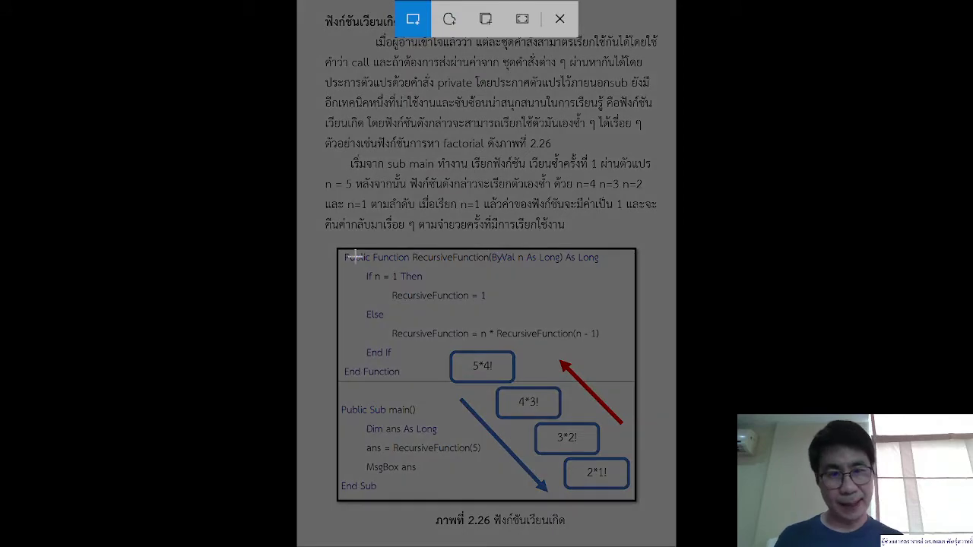
pyautogui.moveTo(339, 249); pyautogui.dragTo(634, 379)
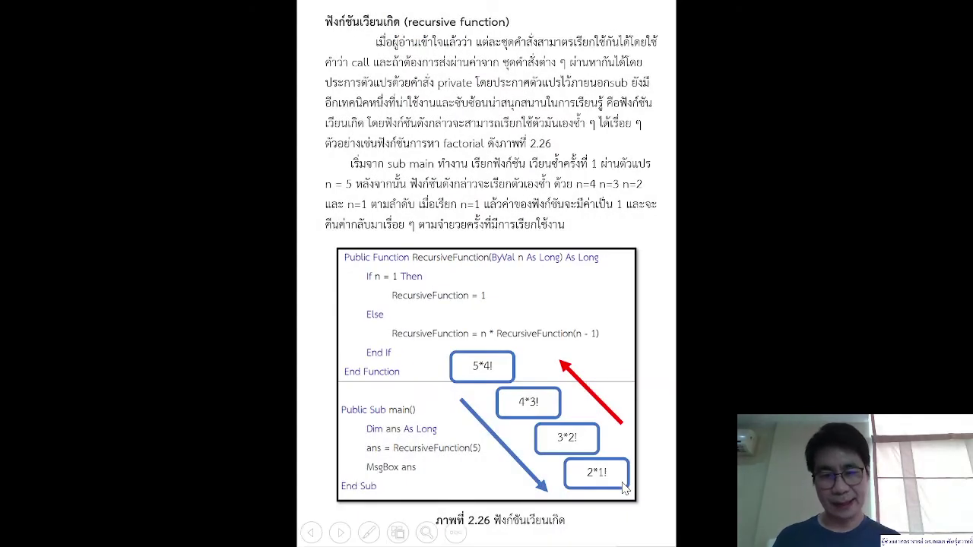
pyautogui.press('Escape')
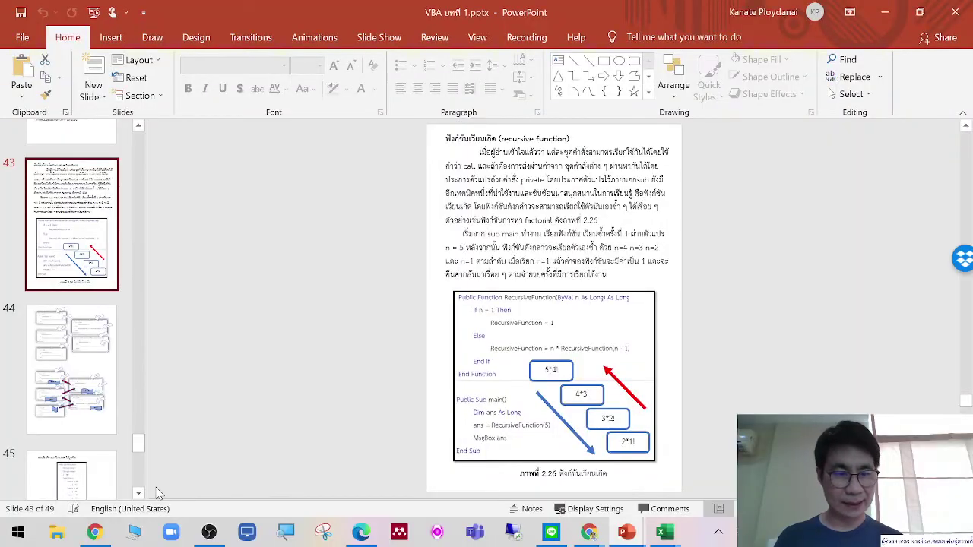
# Snip the upper recursion diagrams on slide 44, then return to Presentation1
pyautogui.scroll(-3, 140, 495)
pyautogui.scroll(-3, 139, 495)
pyautogui.scroll(-3, 139, 495)
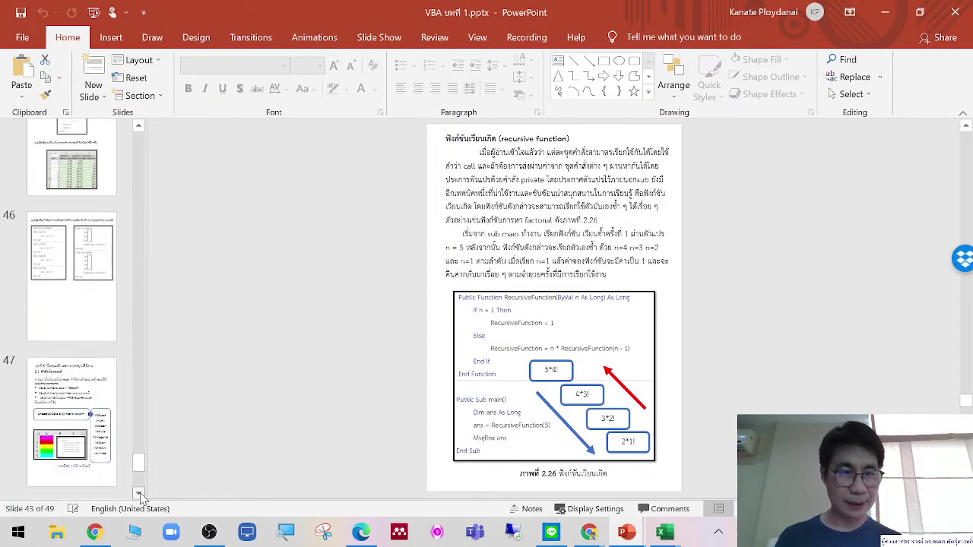
pyautogui.scroll(-2, 121, 432)
pyautogui.scroll(5, 114, 418)
pyautogui.scroll(4, 107, 402)
pyautogui.scroll(-2, 97, 382)
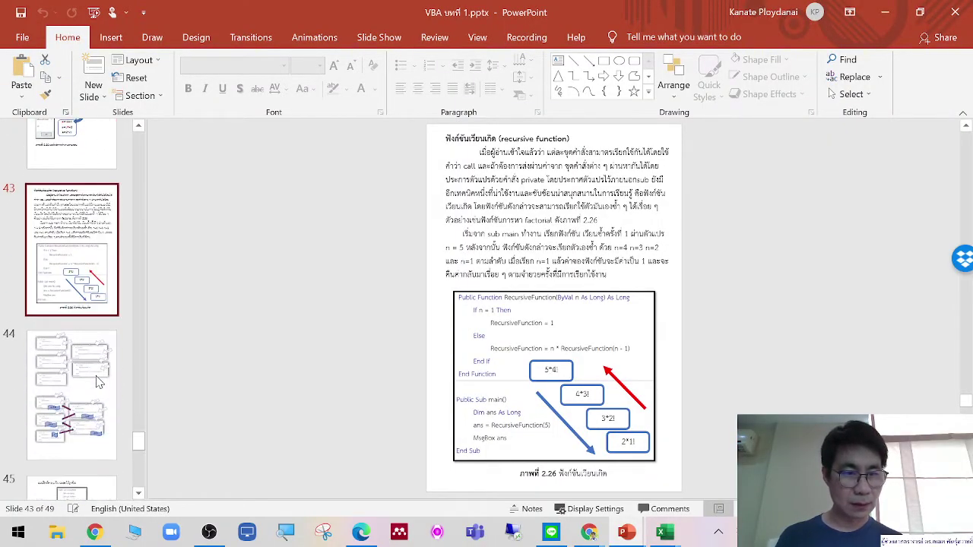
pyautogui.click(98, 382)
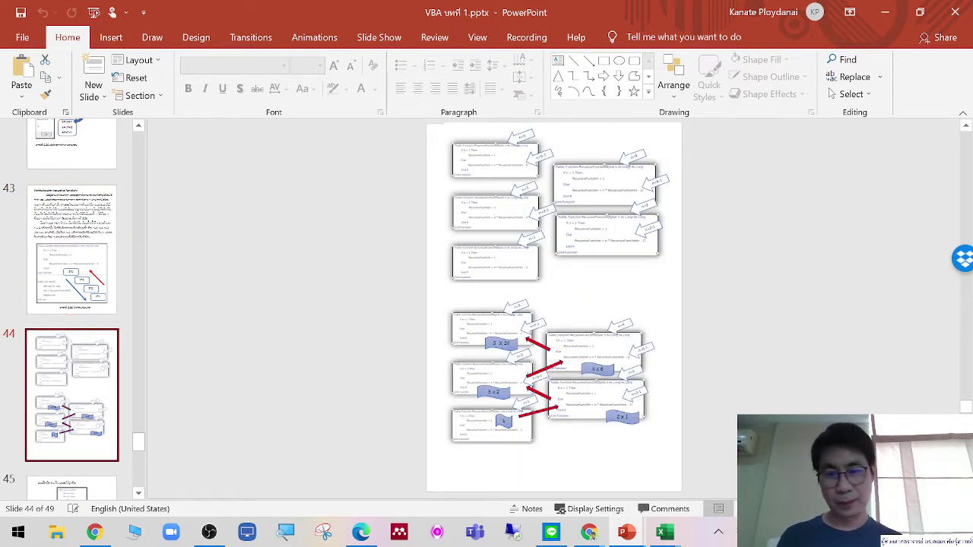
pyautogui.hotkey('shift', 'F5')
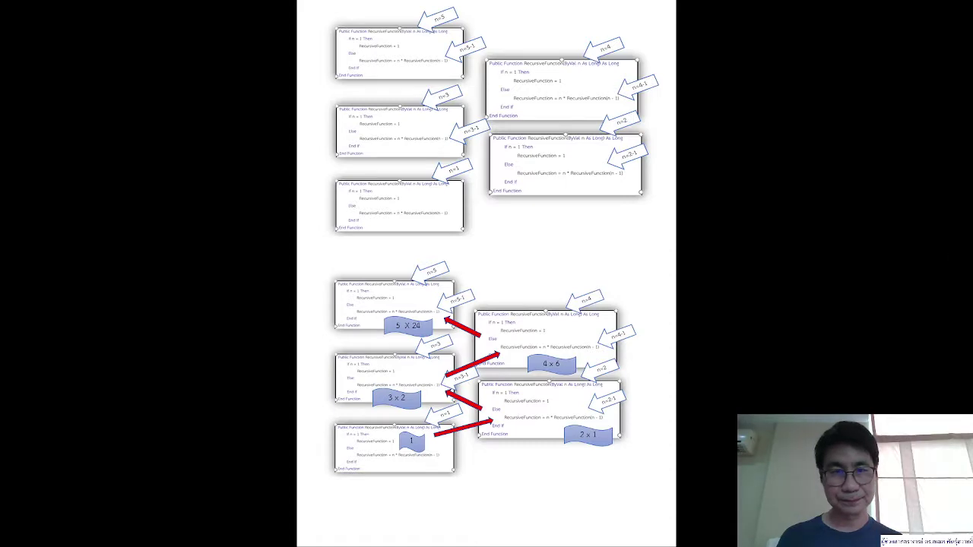
pyautogui.press('Escape')
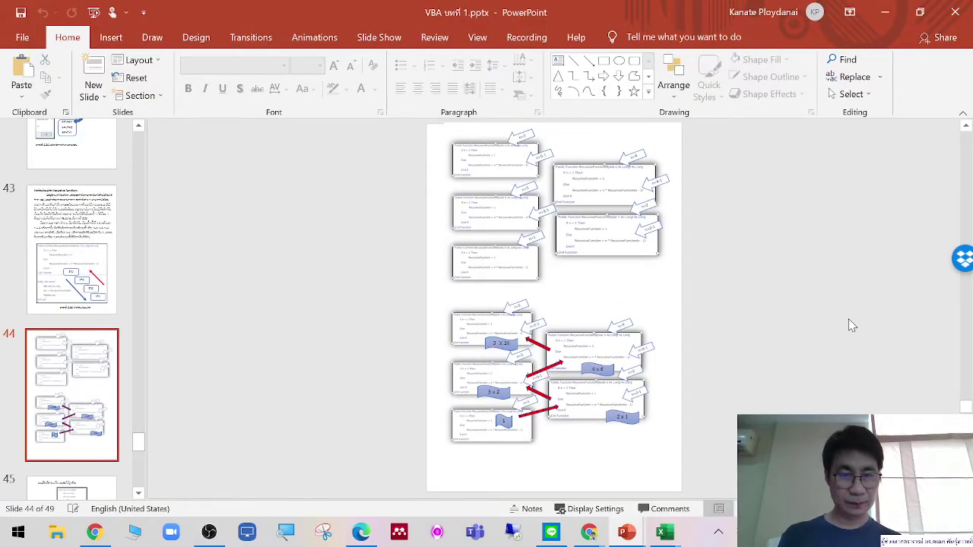
pyautogui.press('super+shift+s')
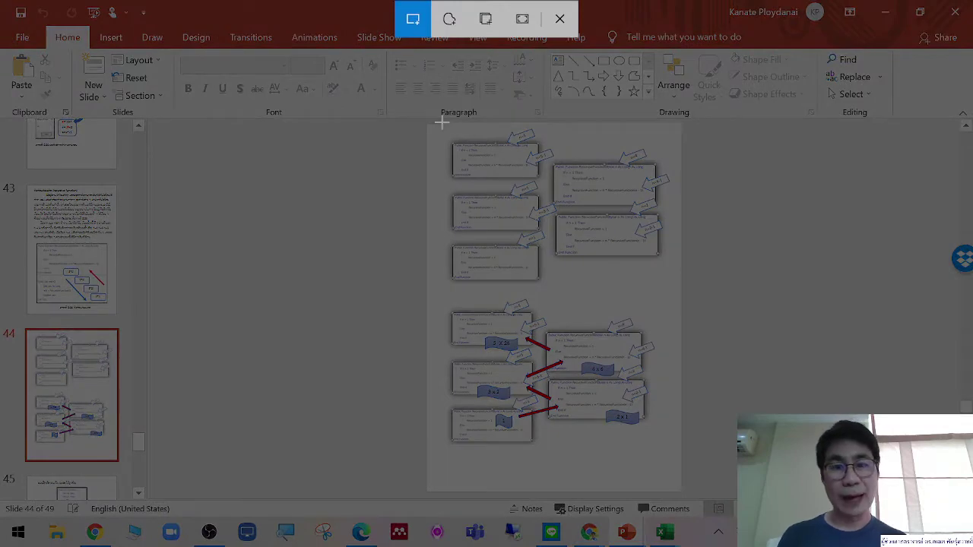
pyautogui.moveTo(442, 122); pyautogui.dragTo(670, 299)
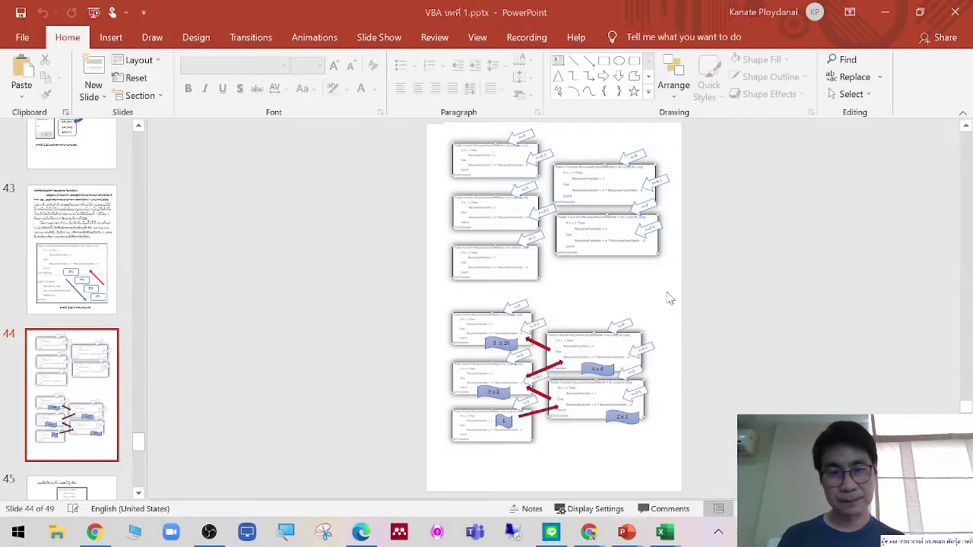
pyautogui.moveTo(628, 531)
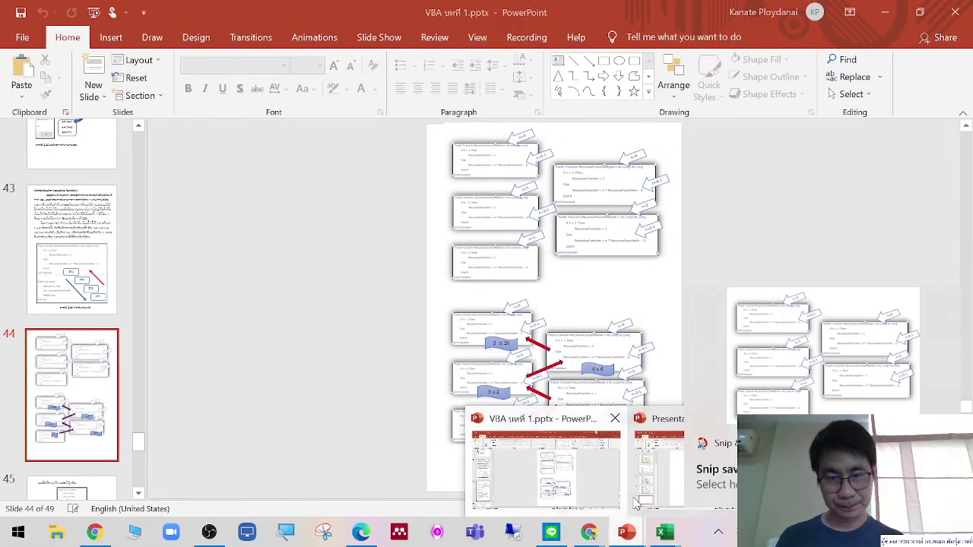
pyautogui.click(646, 493)
# Paste the captured diagram onto slide 7, enlarging and repositioning it
pyautogui.rightClick(435, 296)
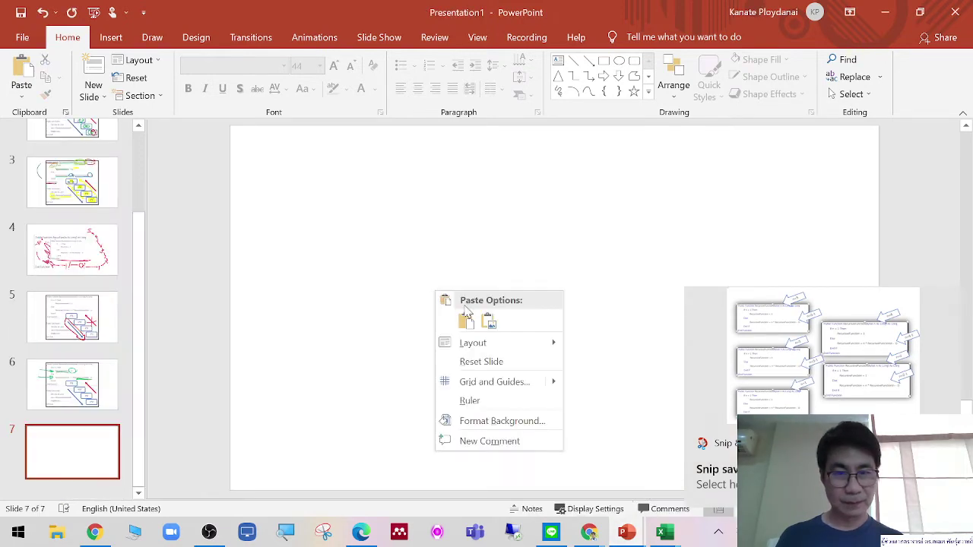
pyautogui.click(465, 320)
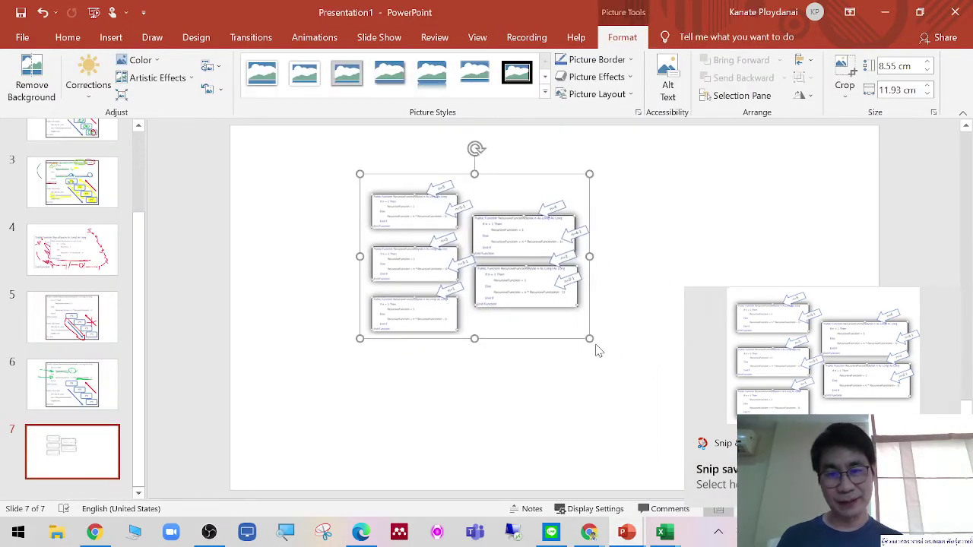
pyautogui.moveTo(590, 340); pyautogui.dragTo(721, 426)
pyautogui.moveTo(744, 449)
pyautogui.mouseDown()
pyautogui.moveTo(704, 431)
pyautogui.moveTo(756, 469)
pyautogui.mouseUp()
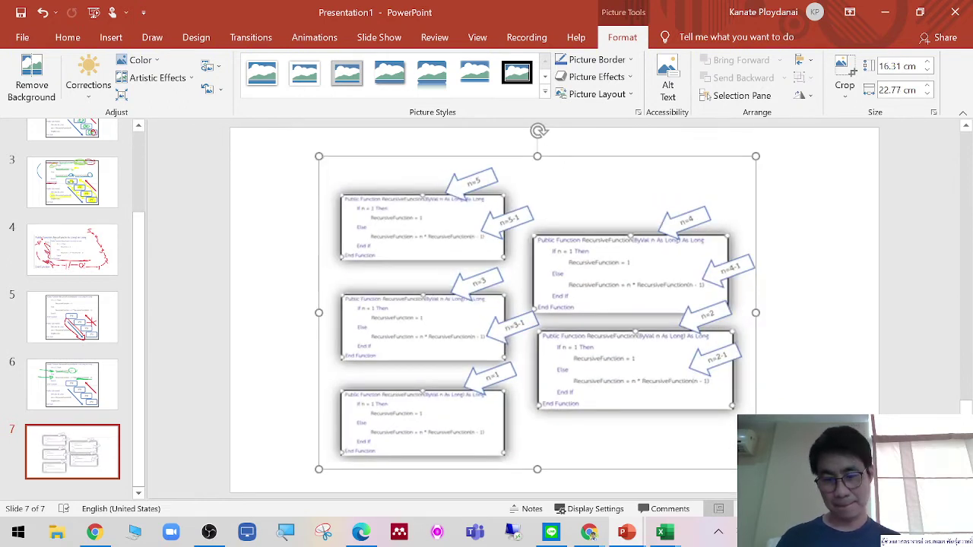
# Cut and delete the pasted pictures, leaving slide 7 blank
pyautogui.hotkey('ctrl', 'x')
pyautogui.rightClick(468, 343)
pyautogui.click(498, 372)
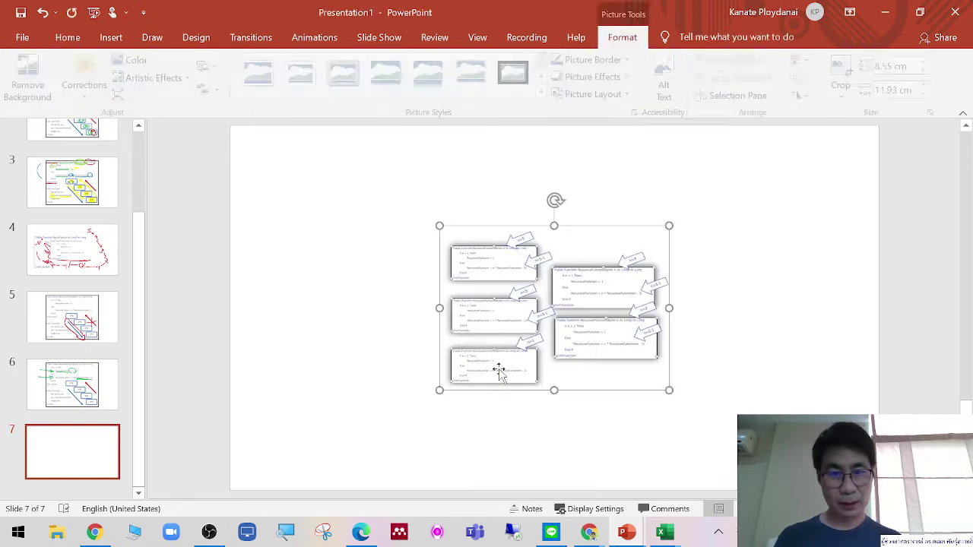
pyautogui.press('Delete')
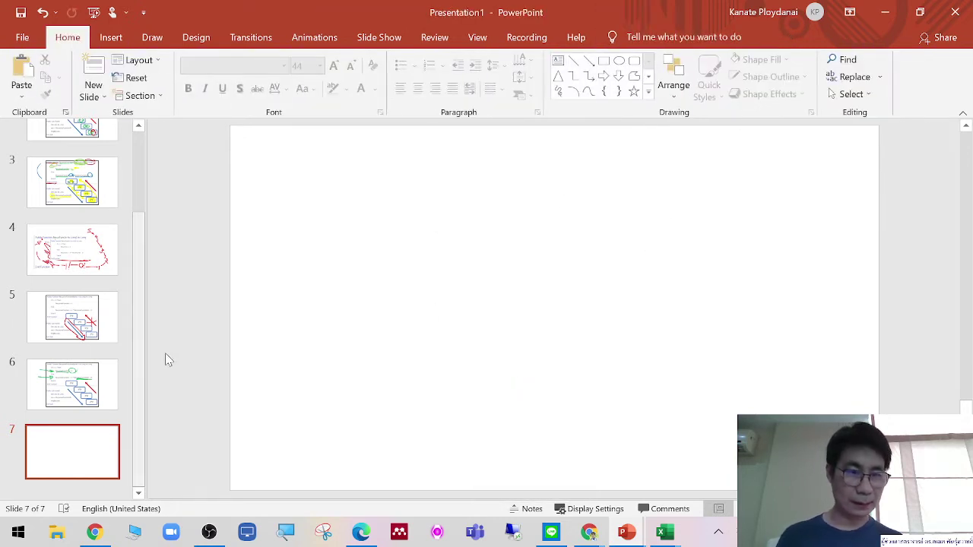
# Briefly bring up the LINE chat window, then minimize it
pyautogui.click(551, 532)
pyautogui.click(923, 18)
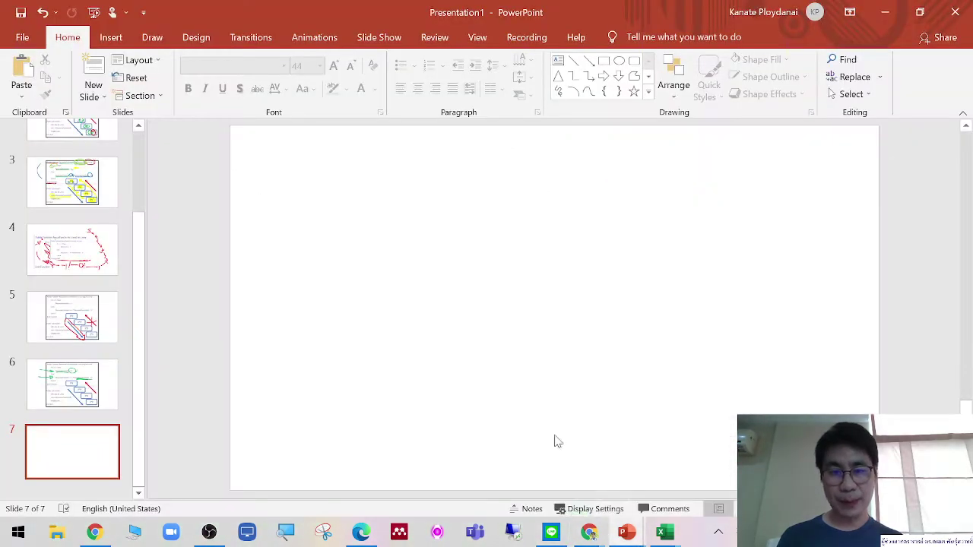
pyautogui.moveTo(598, 516)
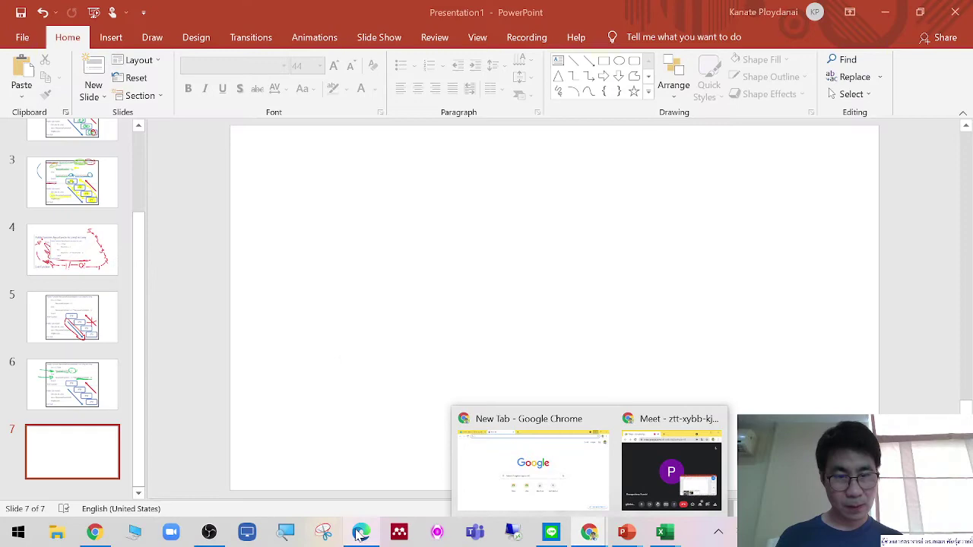
# Snip the RecursiveFunction code box from the VBA PDF in Edge, then return to the lecture deck
pyautogui.click(371, 534)
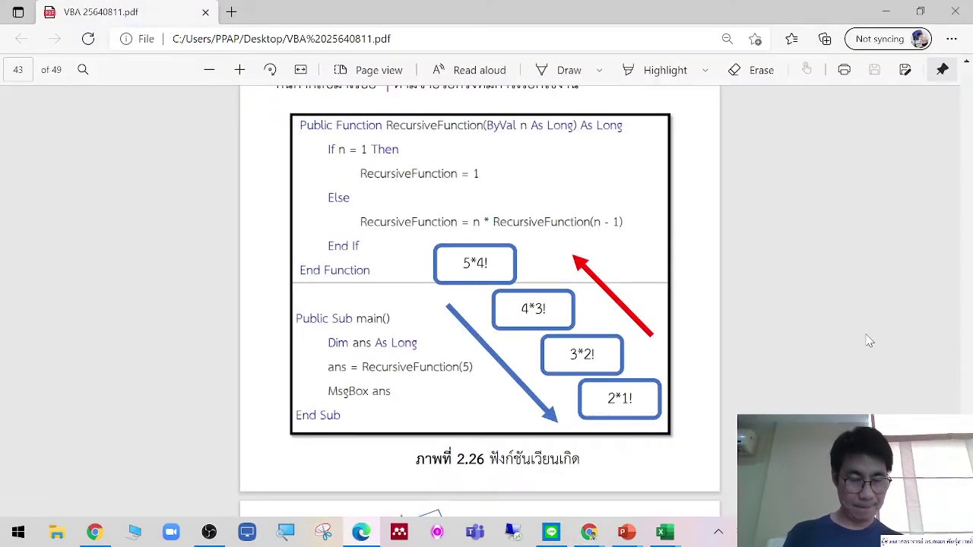
pyautogui.press('super+shift+s')
pyautogui.moveTo(284, 112); pyautogui.dragTo(669, 286)
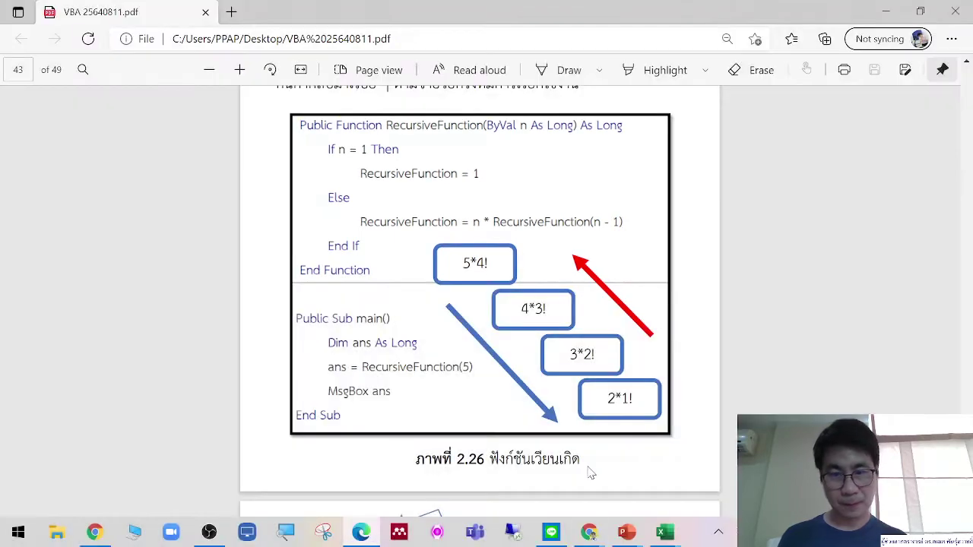
pyautogui.moveTo(627, 532)
pyautogui.click(608, 501)
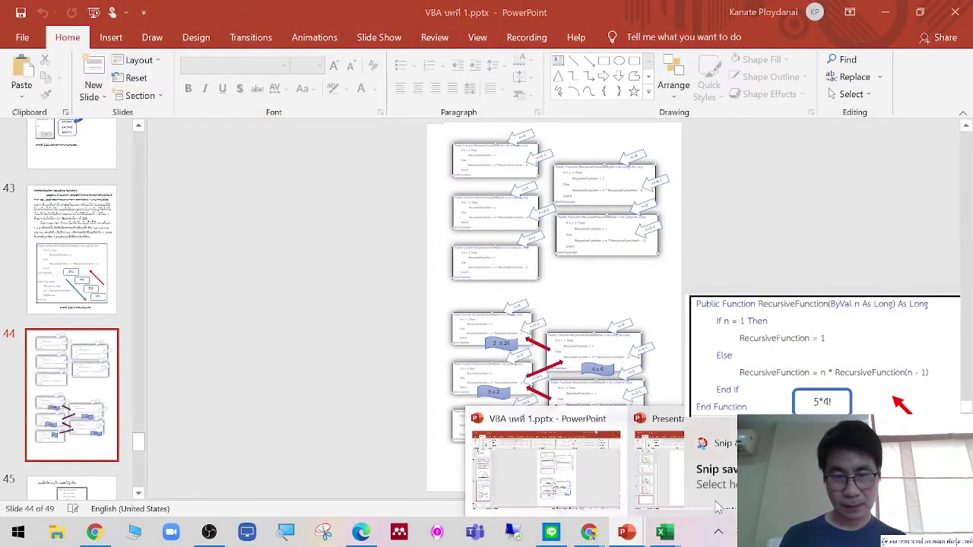
# Paste the RecursiveFunction snip as a picture on slide 7, move it upward, and copy it
pyautogui.click(643, 488)
pyautogui.rightClick(452, 277)
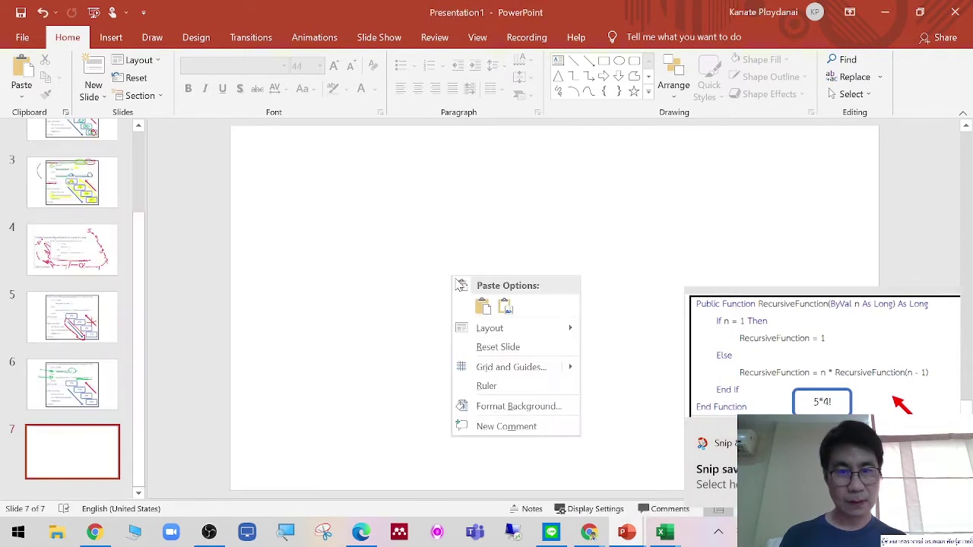
pyautogui.click(482, 307)
pyautogui.moveTo(741, 392); pyautogui.dragTo(683, 315)
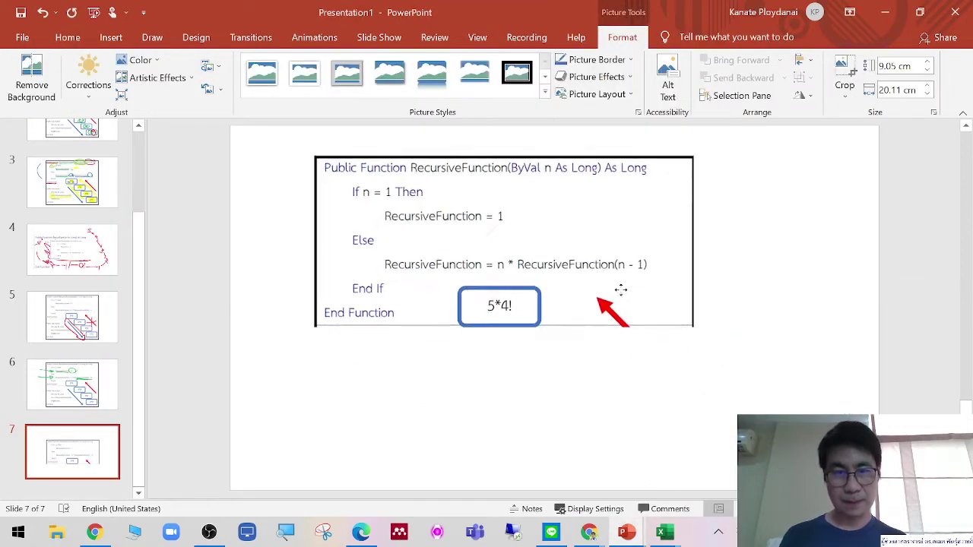
pyautogui.rightClick(661, 274)
pyautogui.click(694, 267)
pyautogui.rightClick(749, 327)
# Paste a second copy of the code picture, staggered below-right of the original
pyautogui.click(775, 352)
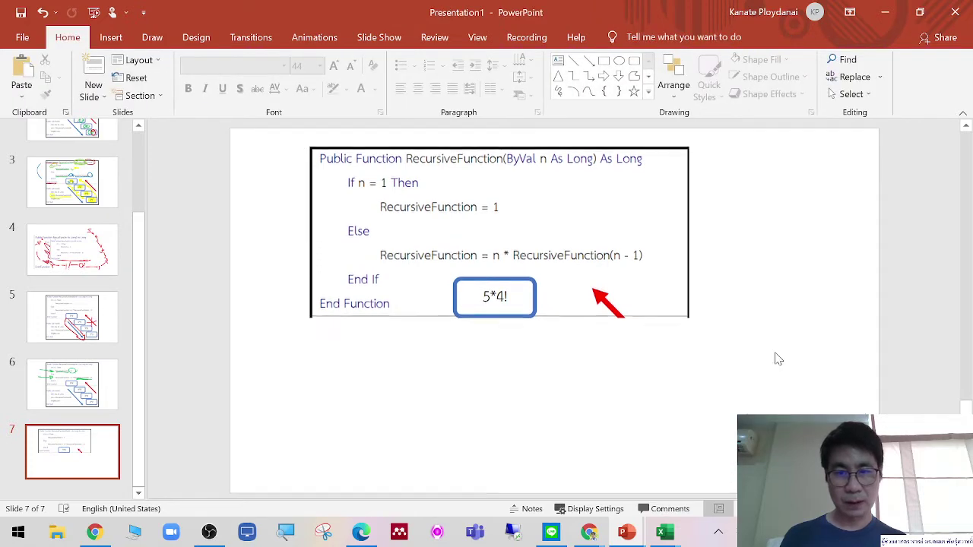
pyautogui.moveTo(617, 278); pyautogui.dragTo(646, 424)
pyautogui.moveTo(604, 252); pyautogui.dragTo(606, 233)
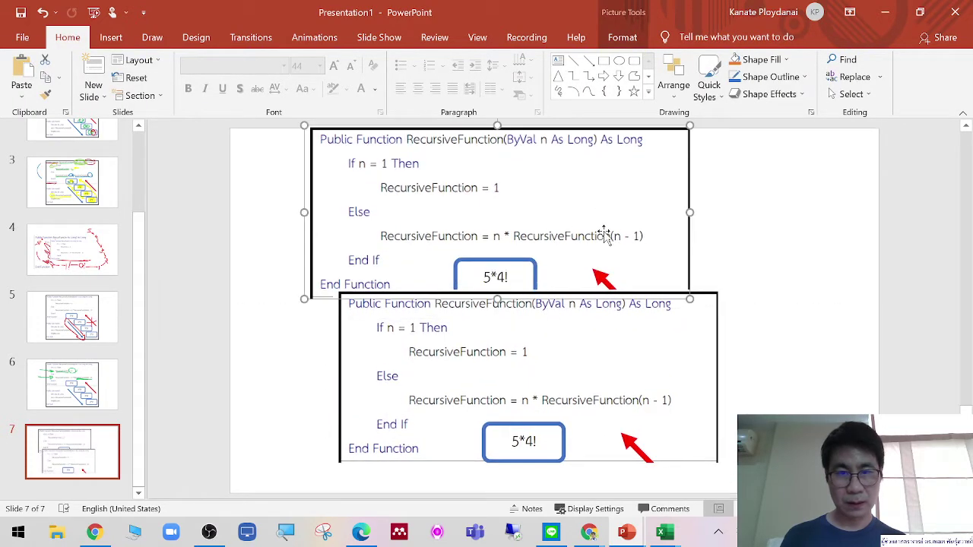
pyautogui.moveTo(652, 352); pyautogui.dragTo(719, 366)
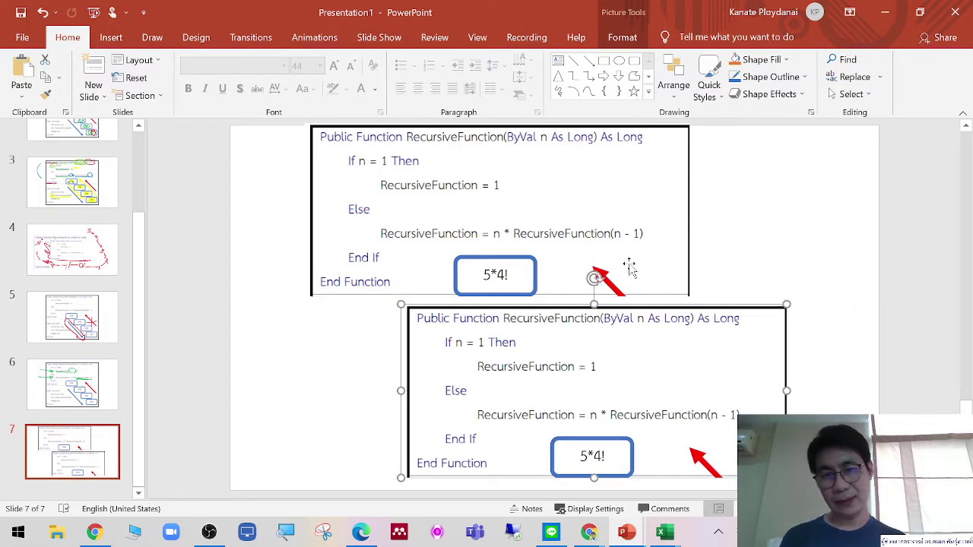
pyautogui.moveTo(629, 266); pyautogui.dragTo(632, 268)
pyautogui.moveTo(687, 337); pyautogui.dragTo(692, 340)
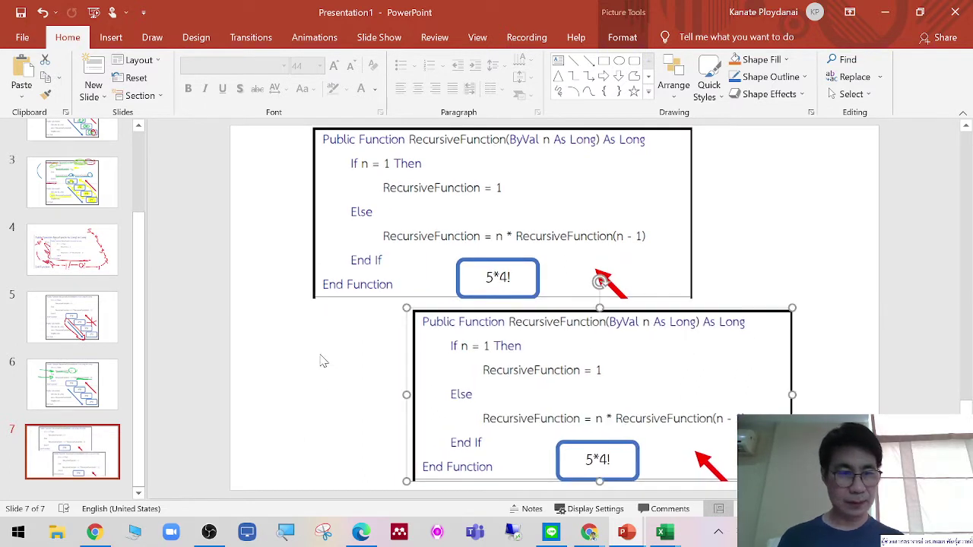
# Duplicate slide 7 as slide 8
pyautogui.click(69, 391)
pyautogui.click(76, 449)
pyautogui.rightClick(101, 446)
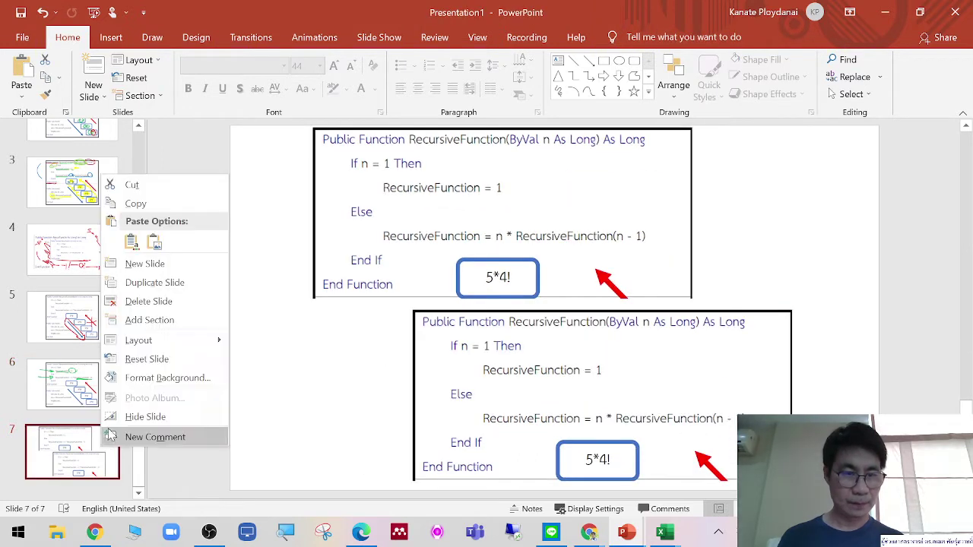
pyautogui.click(182, 204)
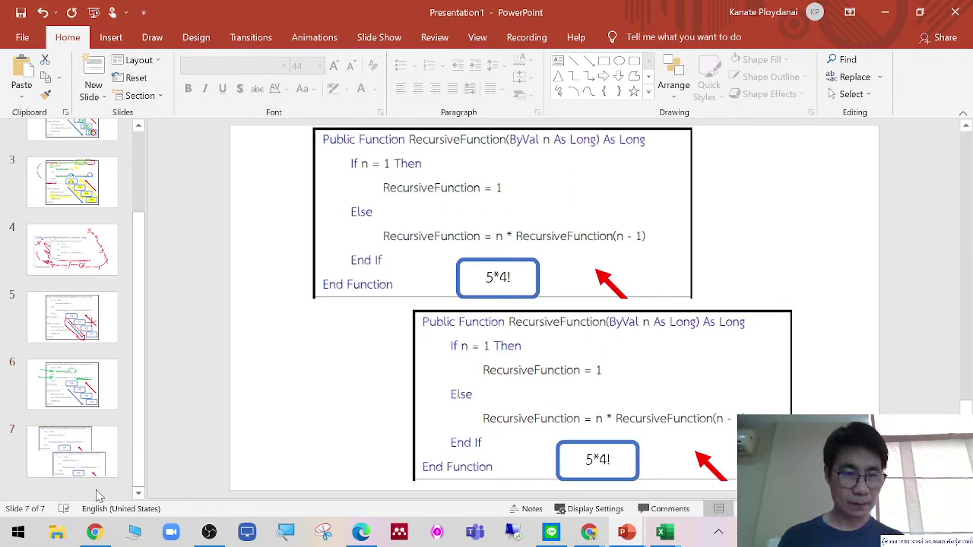
pyautogui.rightClick(98, 496)
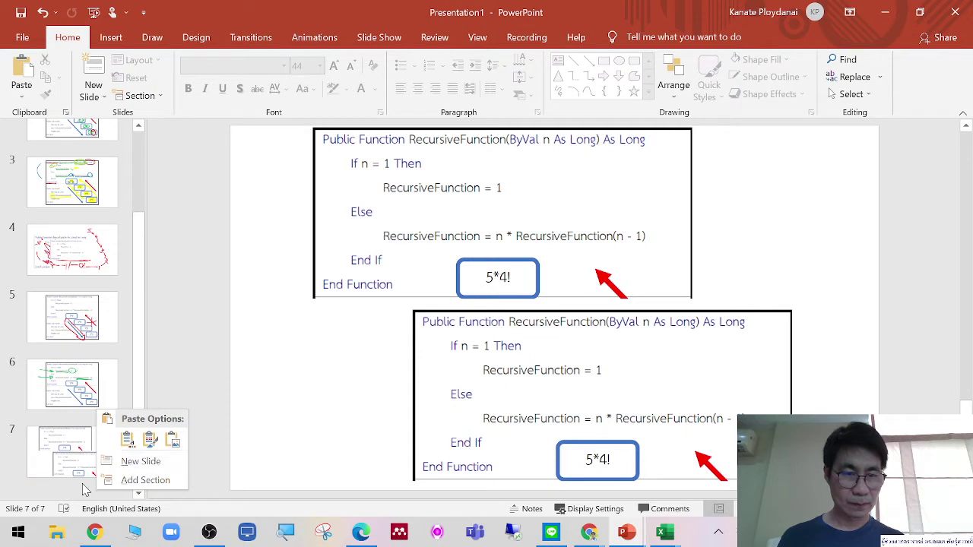
pyautogui.click(48, 454)
pyautogui.rightClick(48, 453)
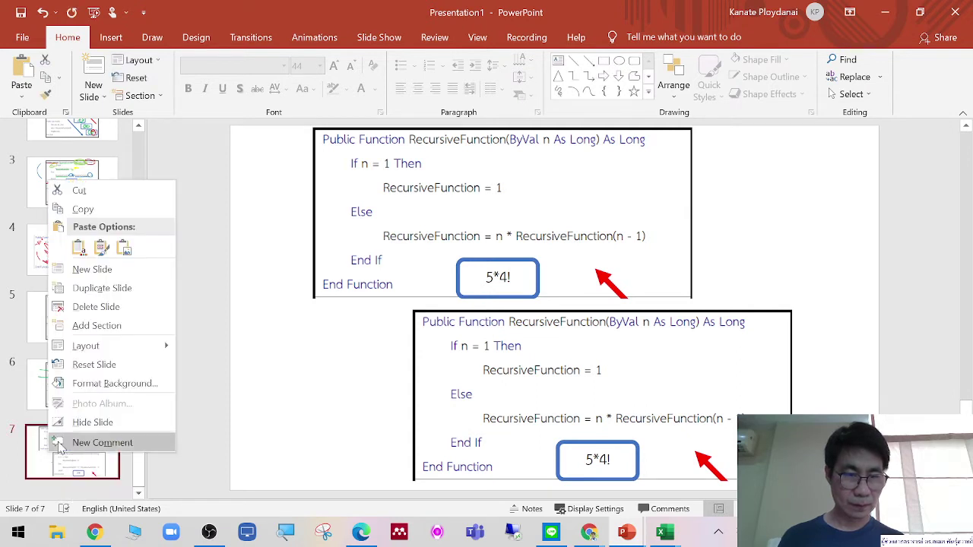
pyautogui.press('Escape')
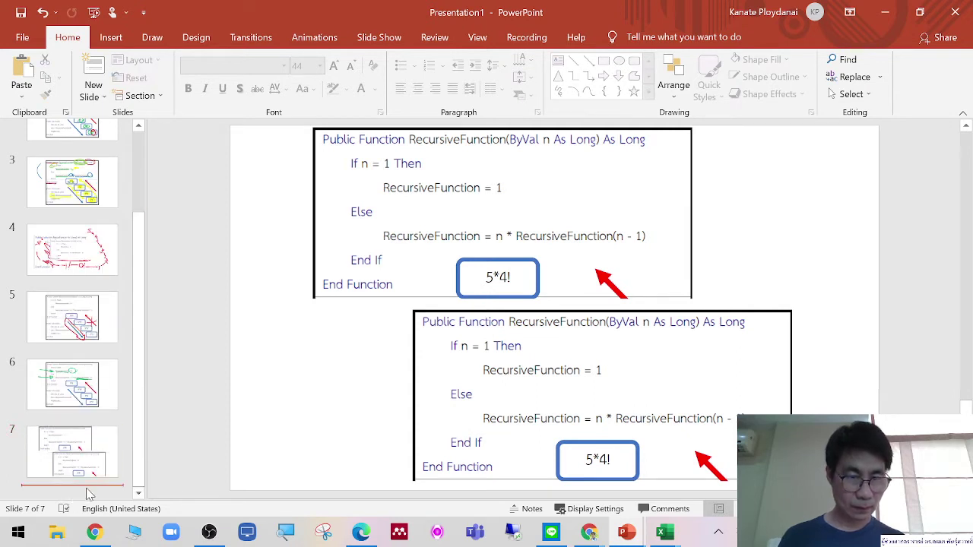
pyautogui.rightClick(89, 488)
pyautogui.click(118, 438)
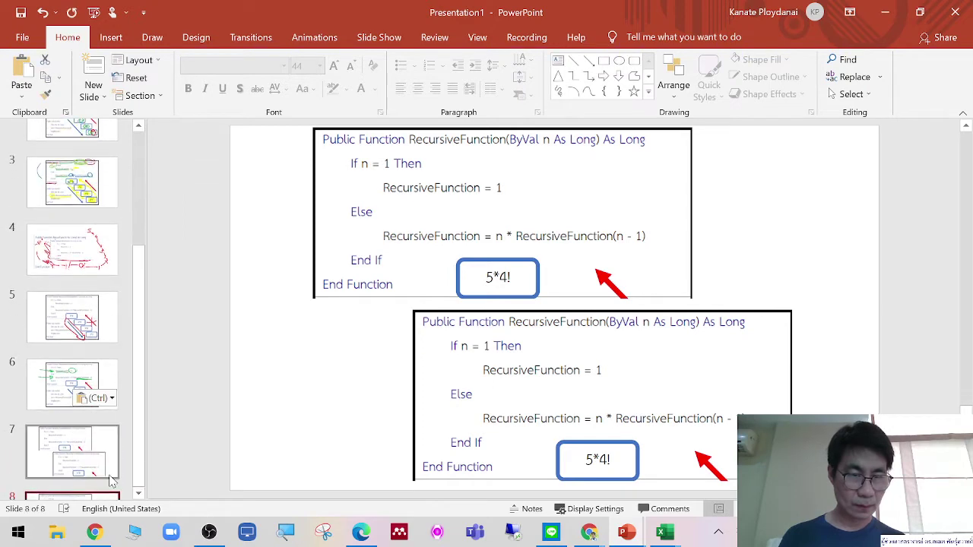
# Review the slides and start the slide show from slide 7
pyautogui.click(110, 460)
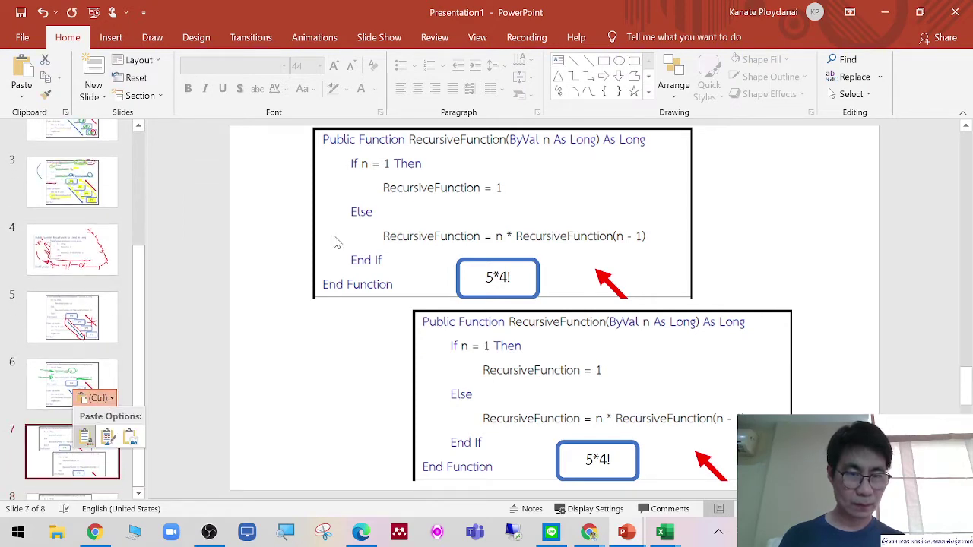
pyautogui.click(73, 329)
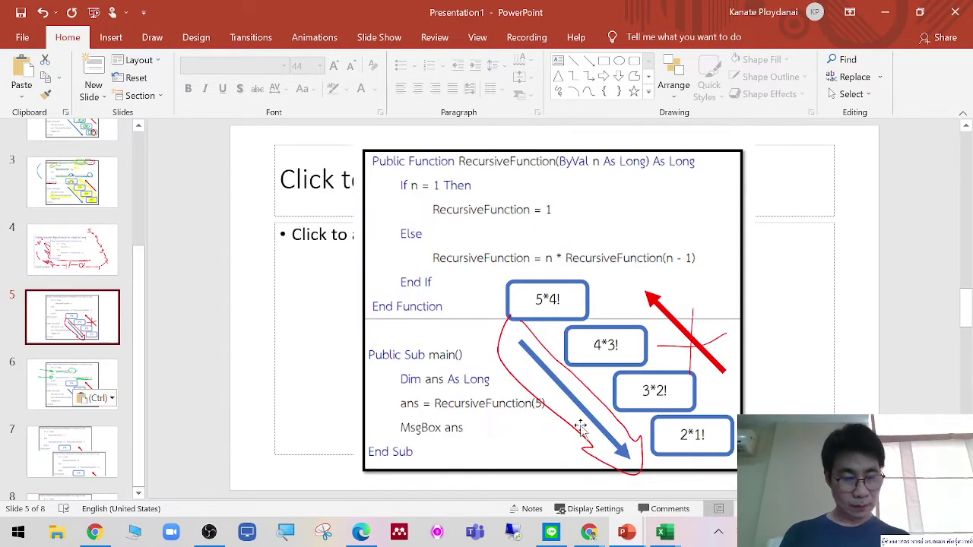
pyautogui.press('Down')
pyautogui.press('Down')
pyautogui.press('Down')
pyautogui.press('Up')
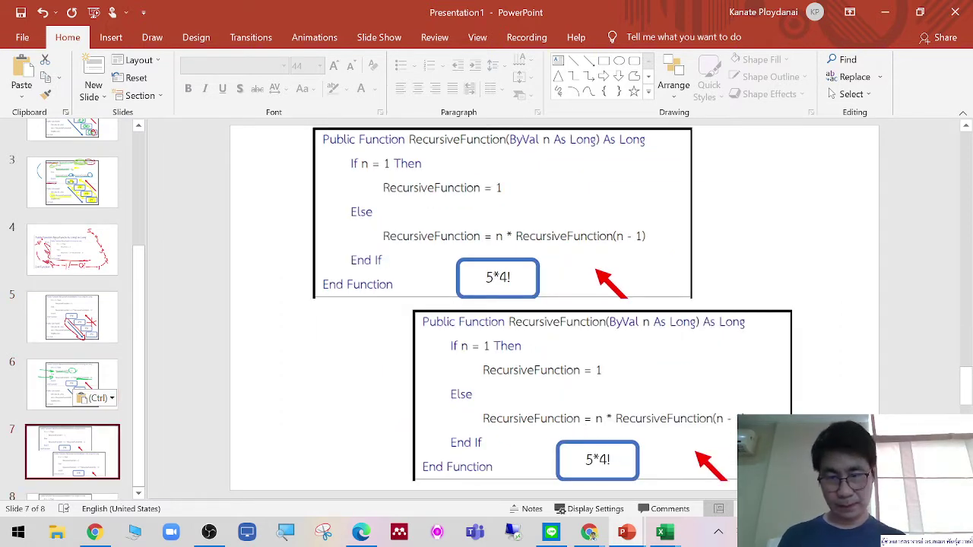
pyautogui.hotkey('shift', 'F5')
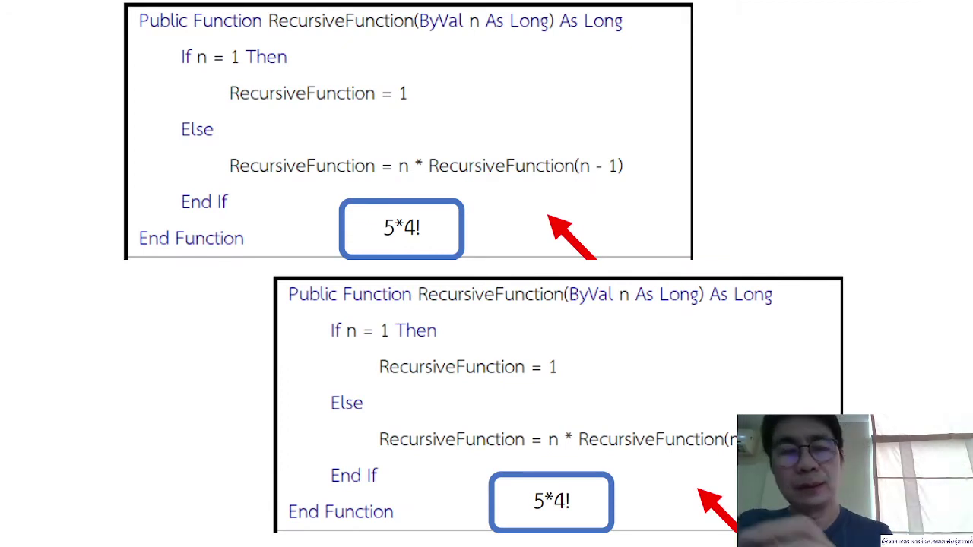
# Ink 5! and 5 × 4 in red on the upper code box
pyautogui.moveTo(748, 16)
pyautogui.mouseDown()
pyautogui.moveTo(735, 32)
pyautogui.moveTo(765, 15)
pyautogui.moveTo(760, 35)
pyautogui.mouseUp()
pyautogui.click(759, 55)
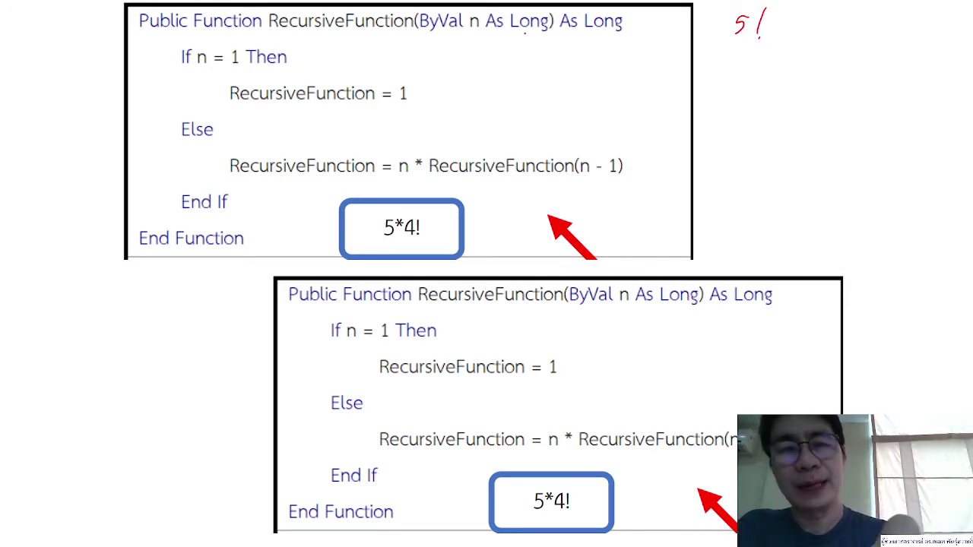
pyautogui.moveTo(454, 38)
pyautogui.mouseDown()
pyautogui.moveTo(509, 36)
pyautogui.moveTo(460, 45)
pyautogui.mouseUp()
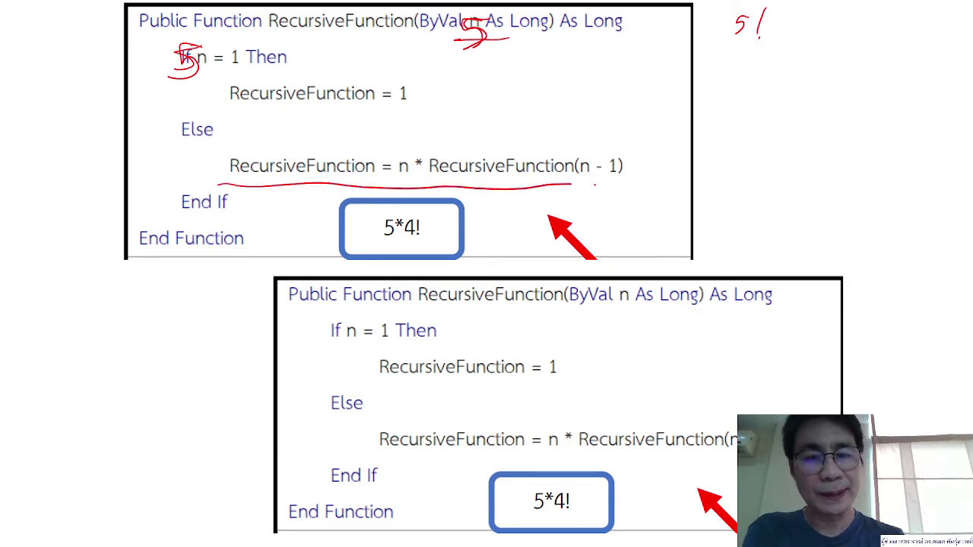
pyautogui.moveTo(407, 129); pyautogui.dragTo(382, 157)
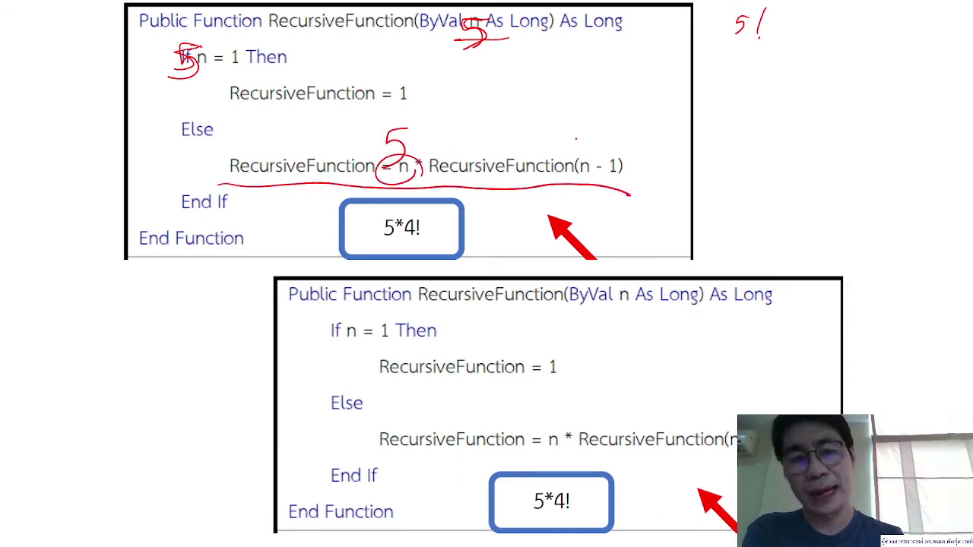
pyautogui.moveTo(605, 120); pyautogui.dragTo(593, 161)
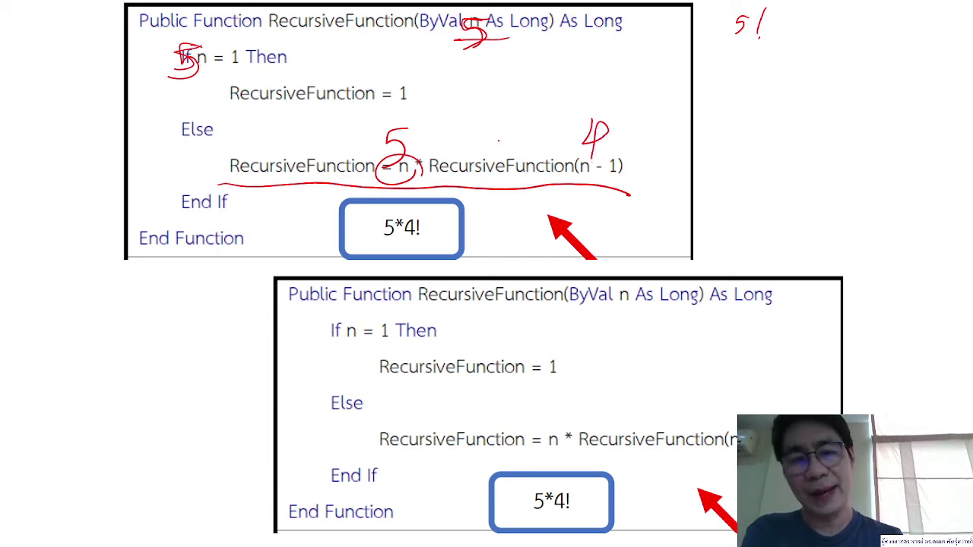
pyautogui.moveTo(433, 129); pyautogui.dragTo(461, 146)
pyautogui.moveTo(460, 128); pyautogui.dragTo(436, 145)
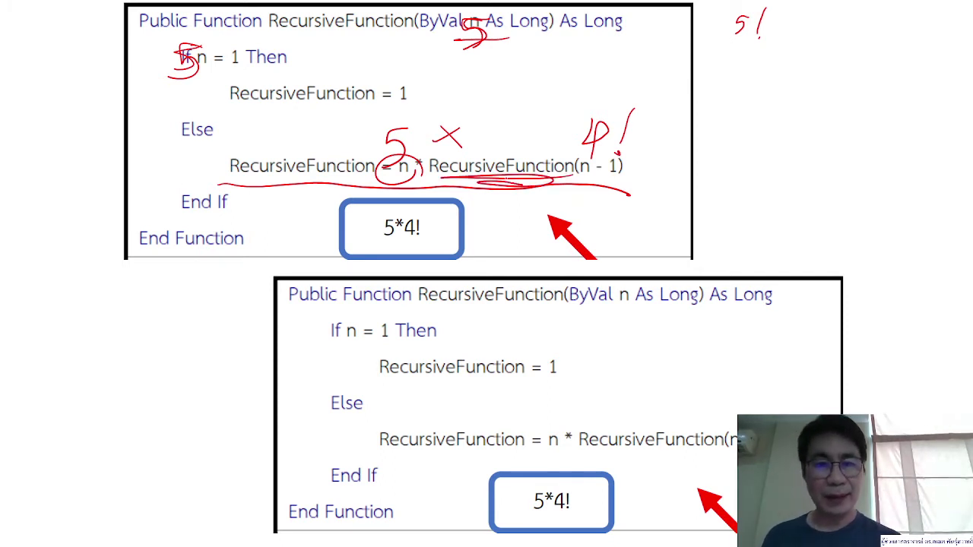
# Underline the lower box's header and write 4 over each n in red
pyautogui.moveTo(559, 301); pyautogui.dragTo(418, 305)
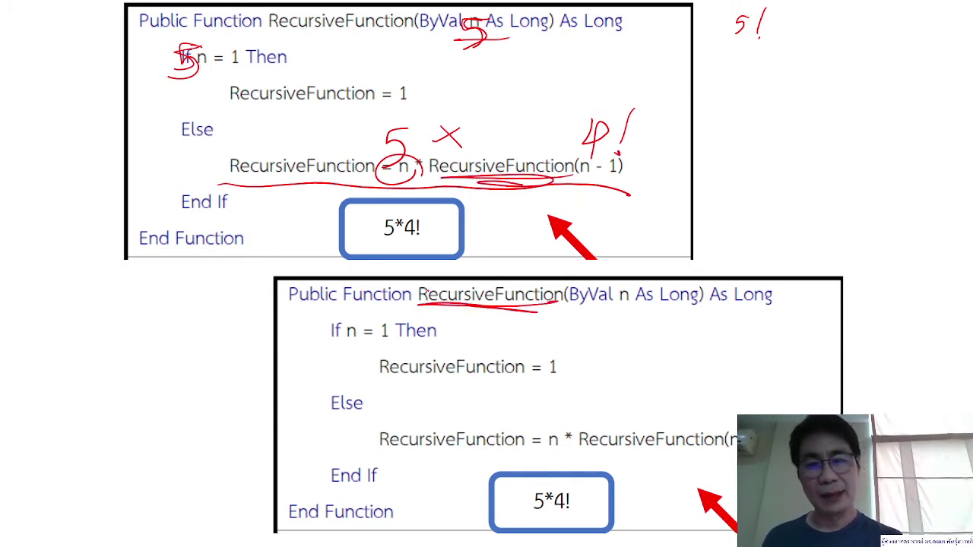
pyautogui.moveTo(625, 286); pyautogui.dragTo(646, 303)
pyautogui.moveTo(638, 283); pyautogui.dragTo(639, 338)
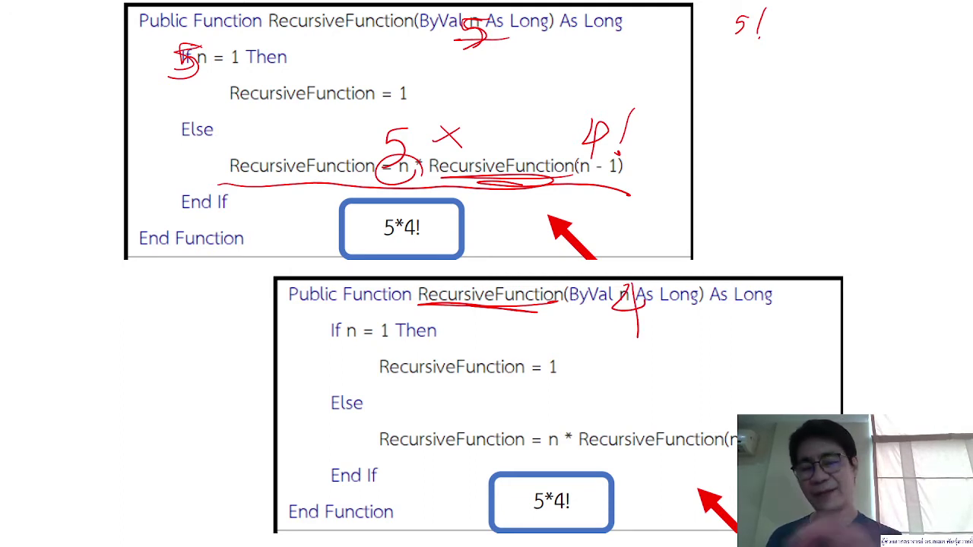
pyautogui.moveTo(624, 286); pyautogui.dragTo(647, 304)
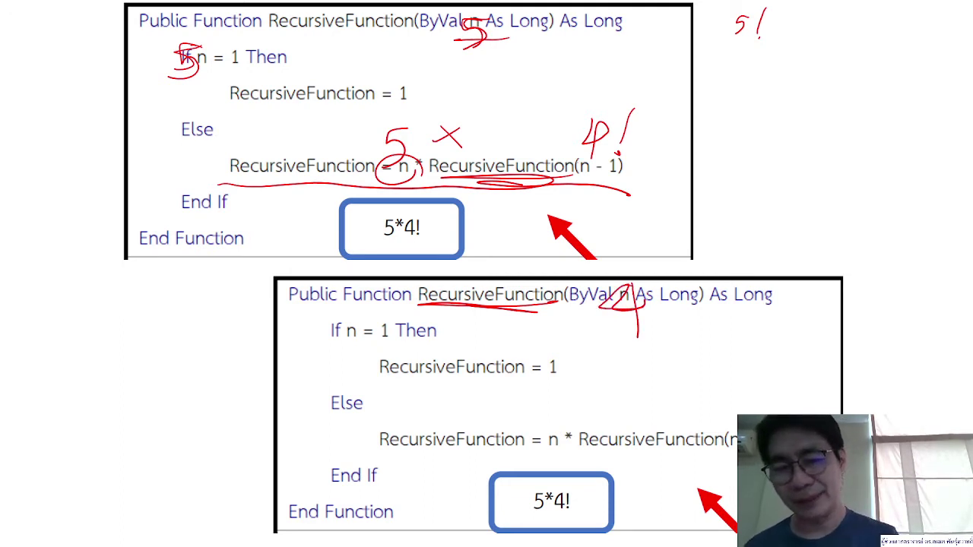
pyautogui.moveTo(355, 321); pyautogui.dragTo(350, 366)
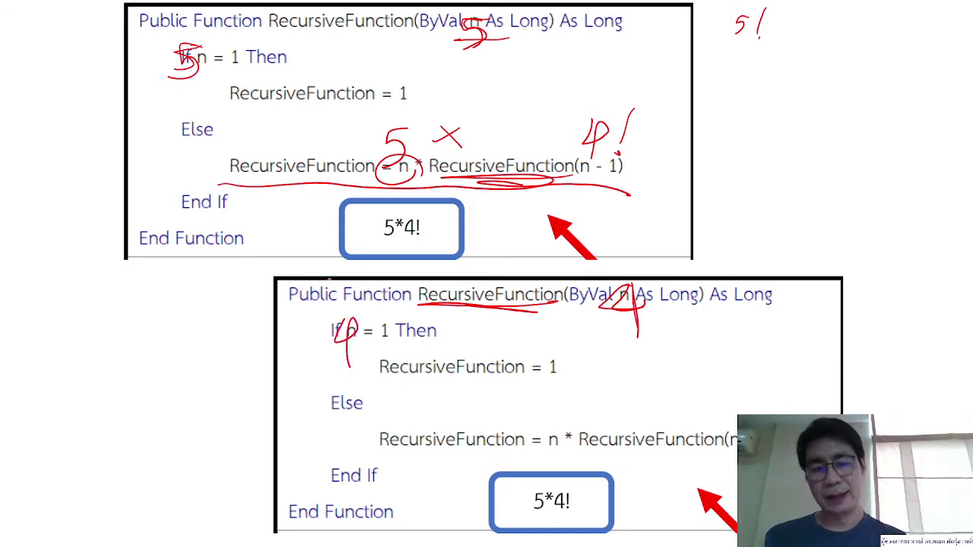
pyautogui.moveTo(558, 416); pyautogui.dragTo(567, 435)
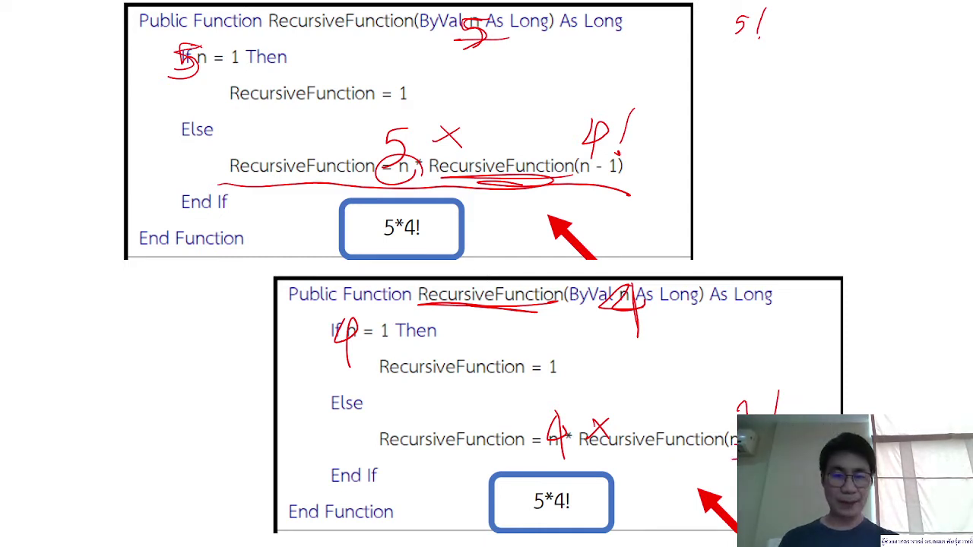
# On the next code slide, write 3 over each n in the top code with a multiplication mark
pyautogui.press('e')
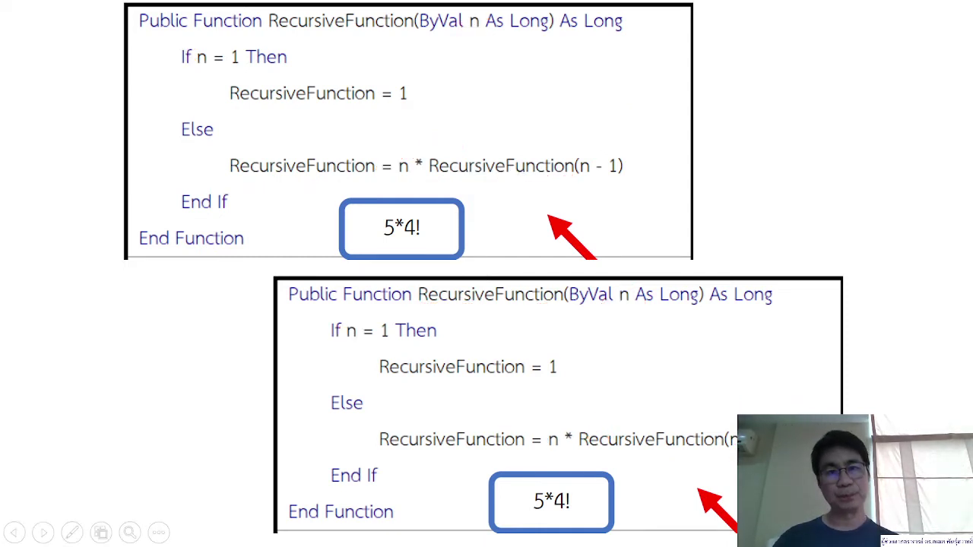
pyautogui.moveTo(469, 32); pyautogui.dragTo(458, 52)
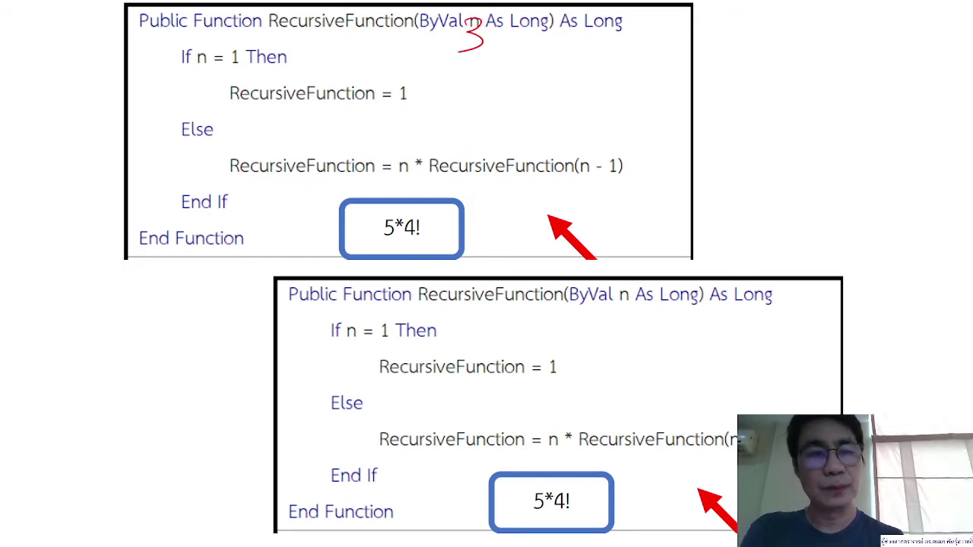
pyautogui.moveTo(201, 50)
pyautogui.mouseDown()
pyautogui.moveTo(169, 74)
pyautogui.moveTo(176, 154)
pyautogui.mouseUp()
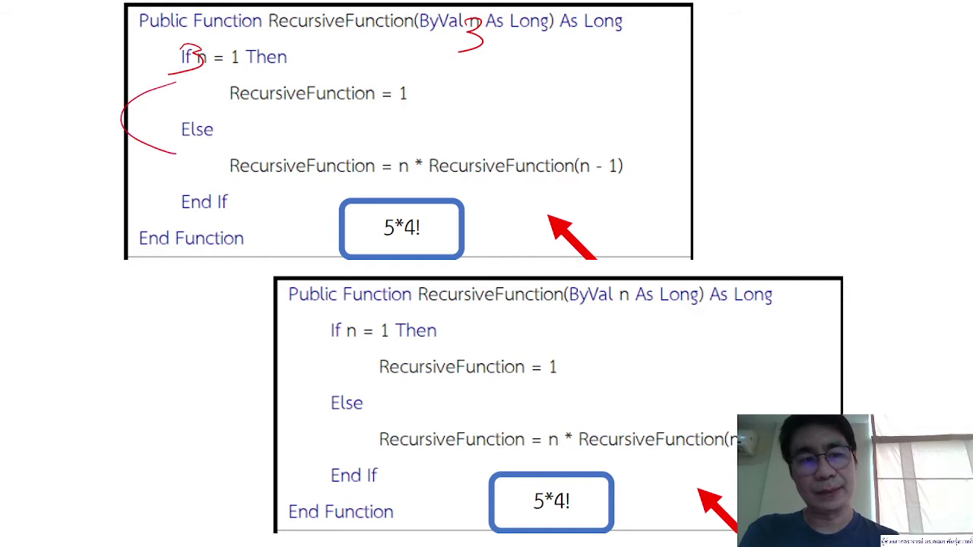
pyautogui.moveTo(389, 133)
pyautogui.mouseDown()
pyautogui.moveTo(377, 156)
pyautogui.moveTo(439, 159)
pyautogui.mouseUp()
pyautogui.moveTo(437, 139); pyautogui.dragTo(416, 156)
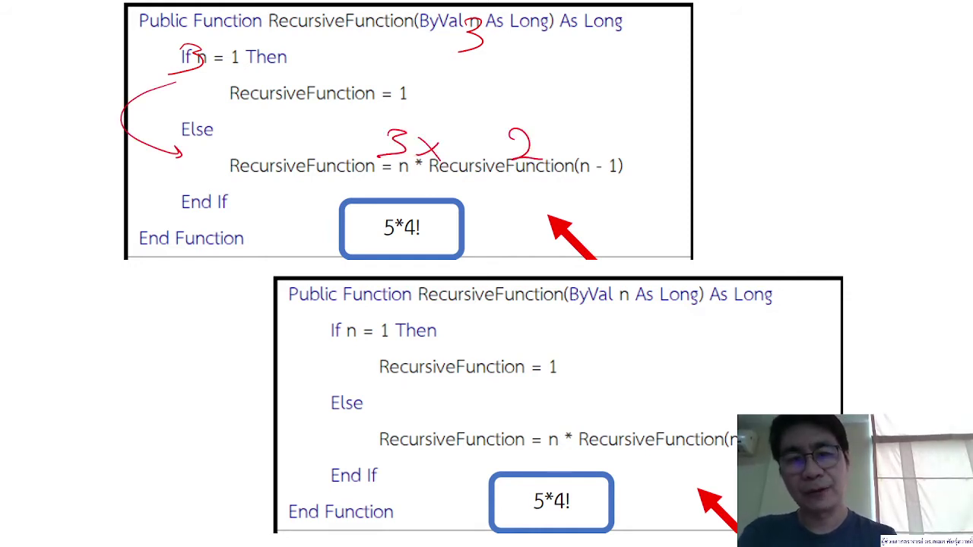
pyautogui.moveTo(581, 118); pyautogui.dragTo(581, 129)
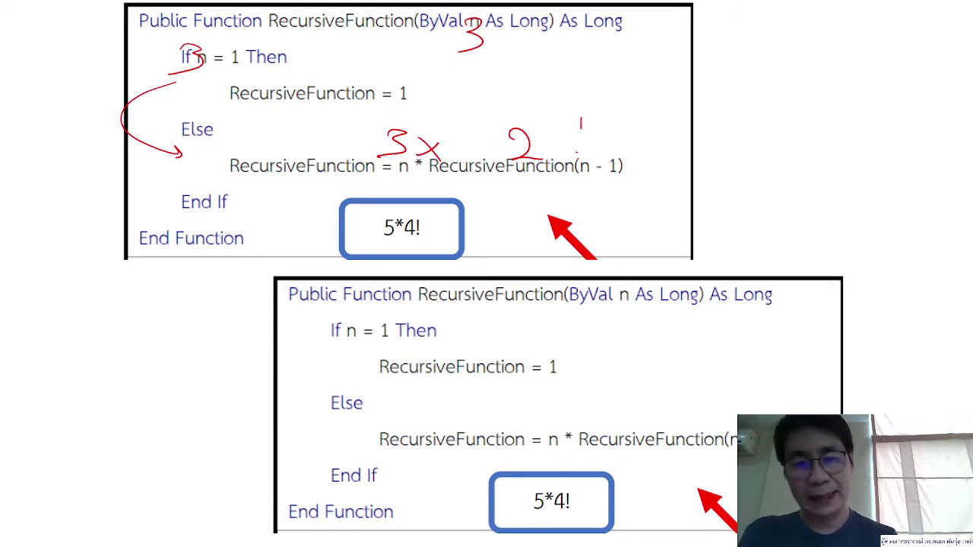
# Write 2 over each n and 2 × 1! in the lower code, then end the show
pyautogui.moveTo(620, 287); pyautogui.dragTo(657, 308)
pyautogui.moveTo(354, 320); pyautogui.dragTo(384, 339)
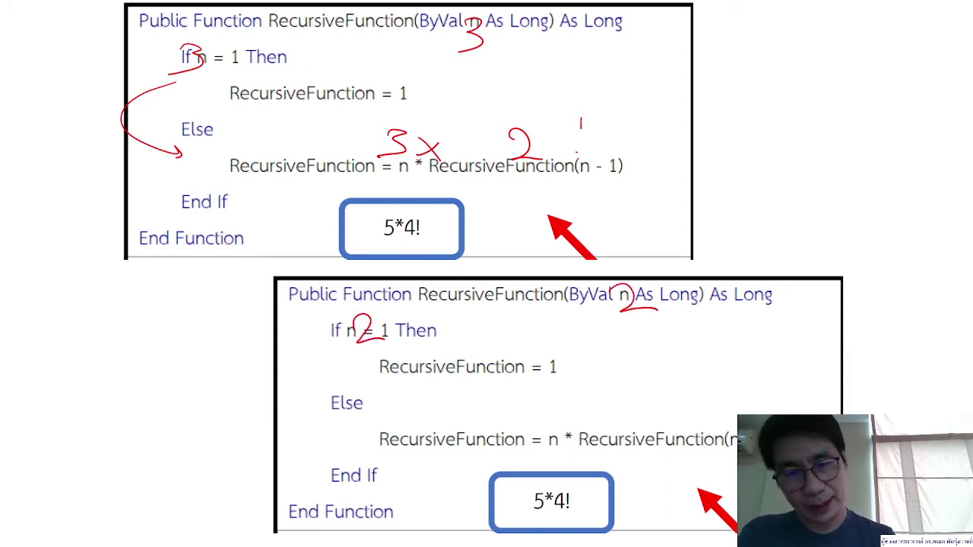
pyautogui.moveTo(535, 426)
pyautogui.mouseDown()
pyautogui.moveTo(577, 447)
pyautogui.moveTo(612, 445)
pyautogui.mouseUp()
pyautogui.moveTo(602, 417); pyautogui.dragTo(580, 444)
pyautogui.moveTo(652, 402); pyautogui.dragTo(651, 435)
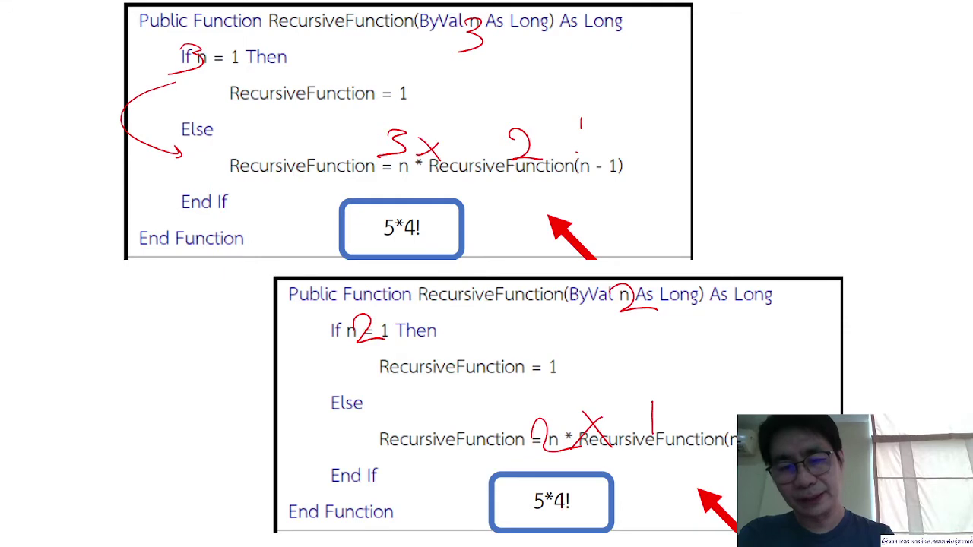
pyautogui.moveTo(688, 391); pyautogui.dragTo(679, 431)
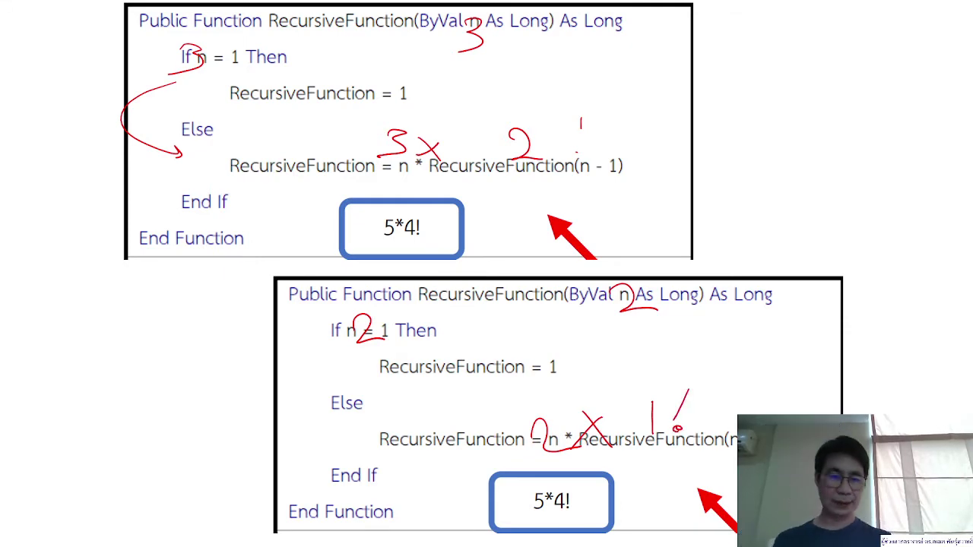
pyautogui.press('Escape')
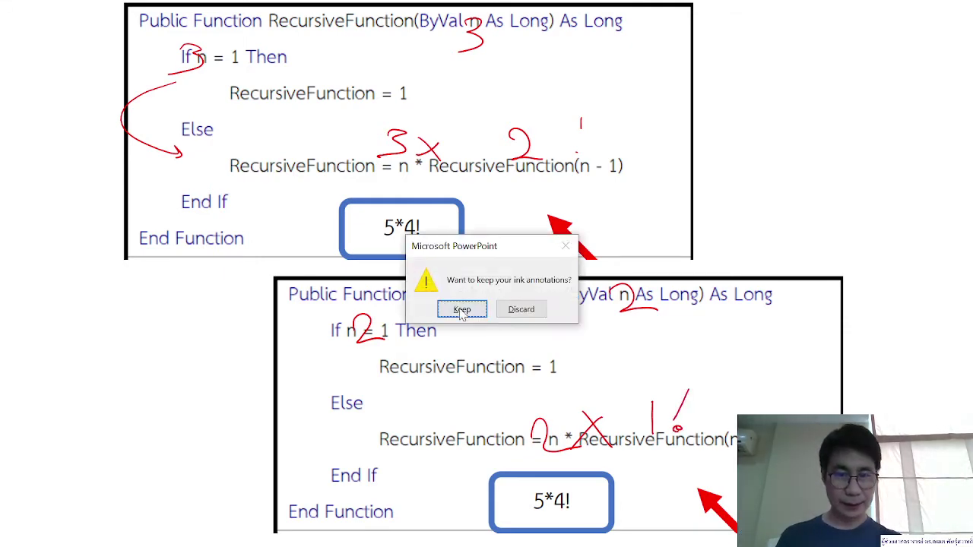
# Keep the ink and save the deck as Presentation1.pptx in Documents
pyautogui.click(463, 309)
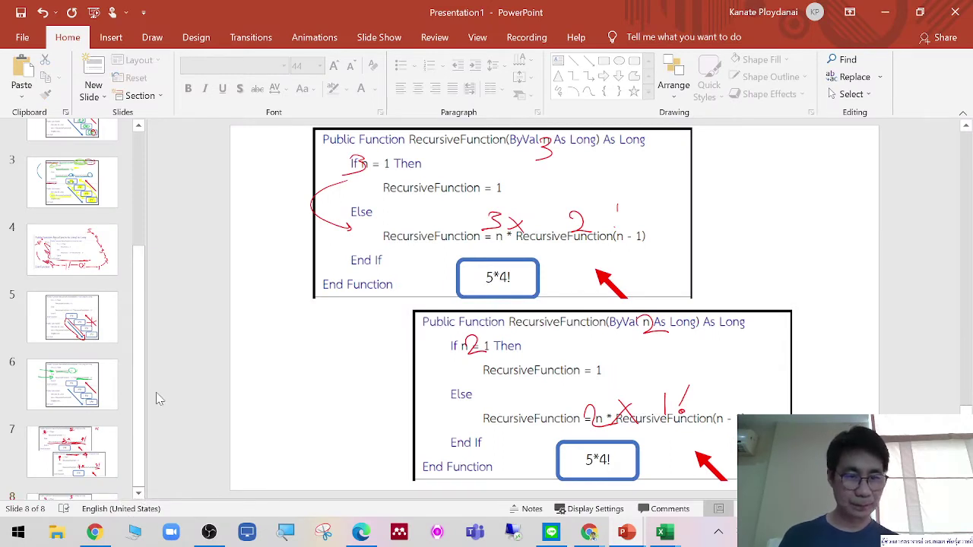
pyautogui.click(21, 12)
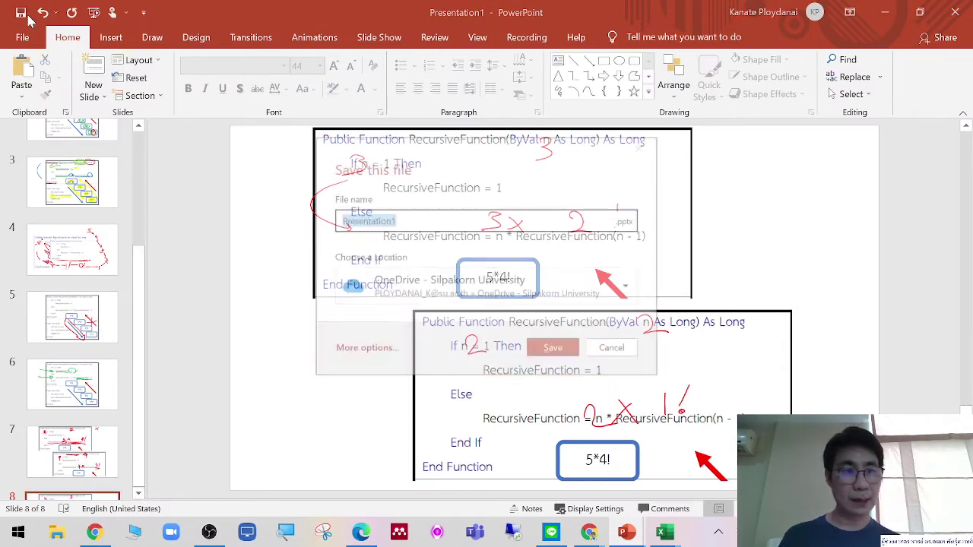
pyautogui.click(522, 292)
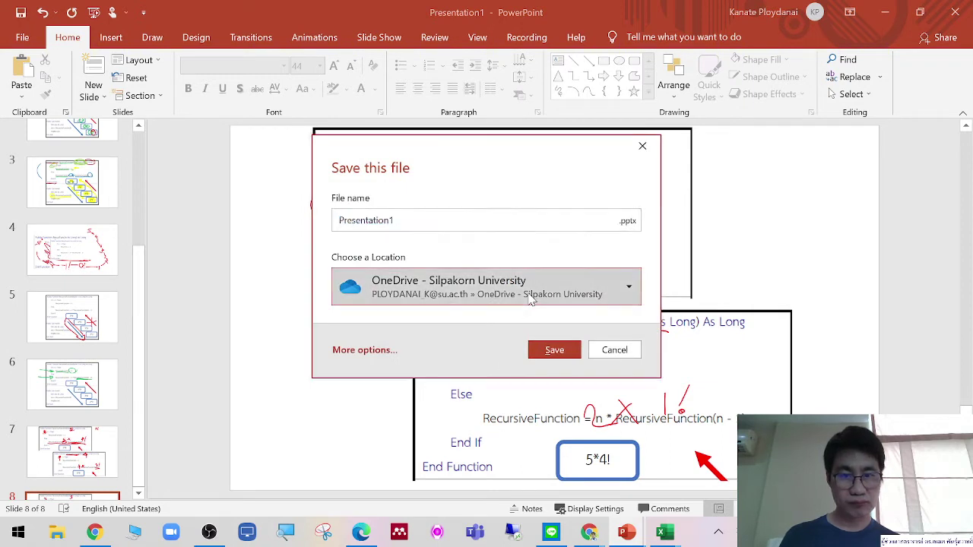
pyautogui.click(511, 120)
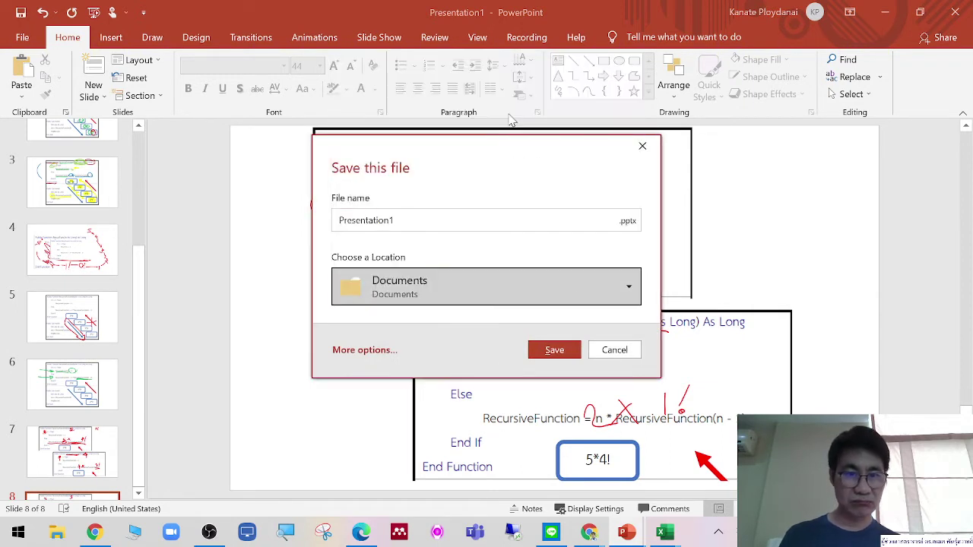
pyautogui.click(561, 351)
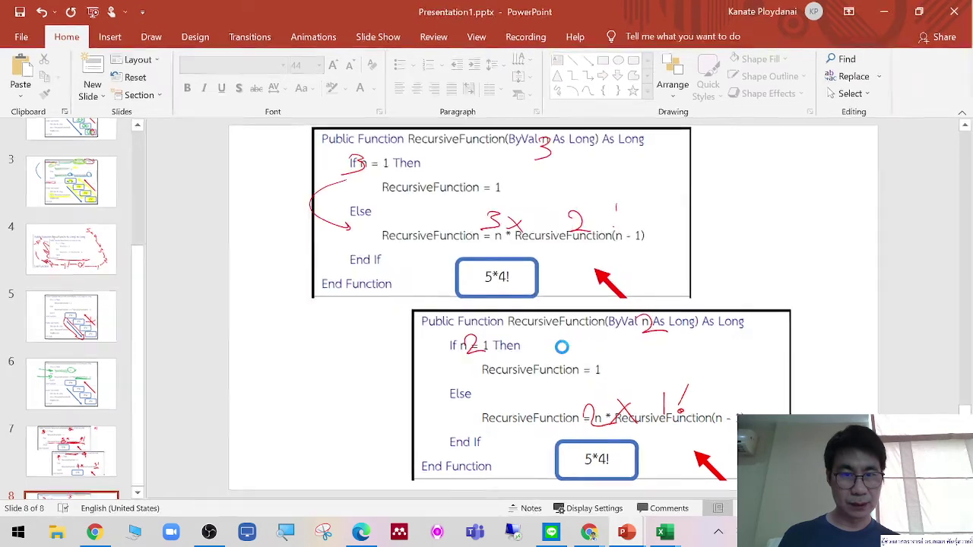
# Add a blank slide 9, then bring up actions for slide 8's lower code picture
pyautogui.click(93, 69)
pyautogui.click(82, 365)
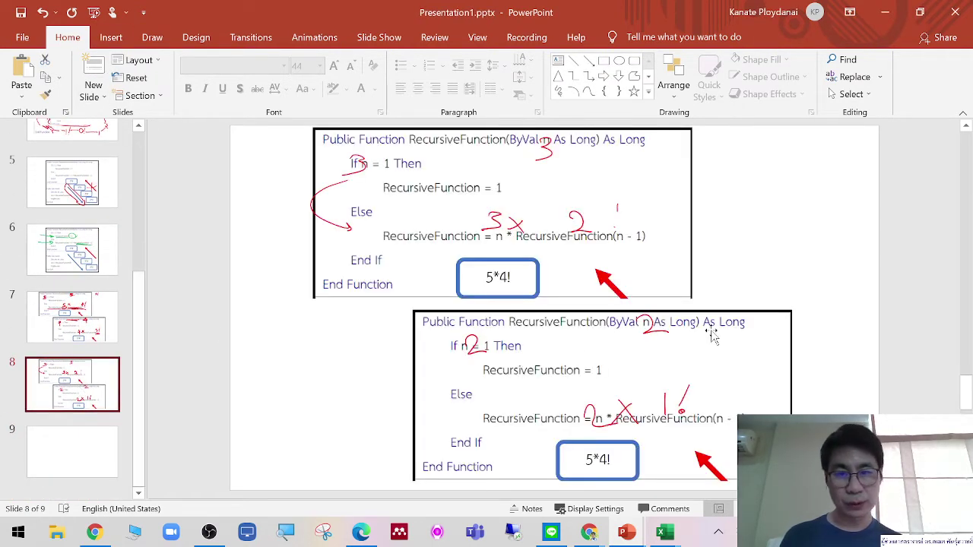
pyautogui.click(767, 318)
pyautogui.rightClick(767, 318)
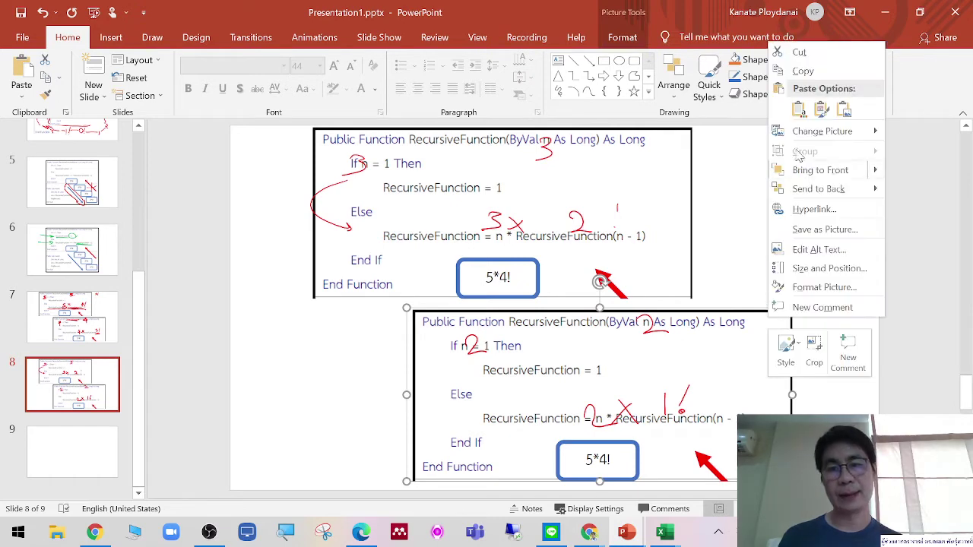
# Paste the lower RecursiveFunction code picture near the top of slide 9 and present from there
pyautogui.click(812, 72)
pyautogui.click(72, 452)
pyautogui.rightClick(473, 341)
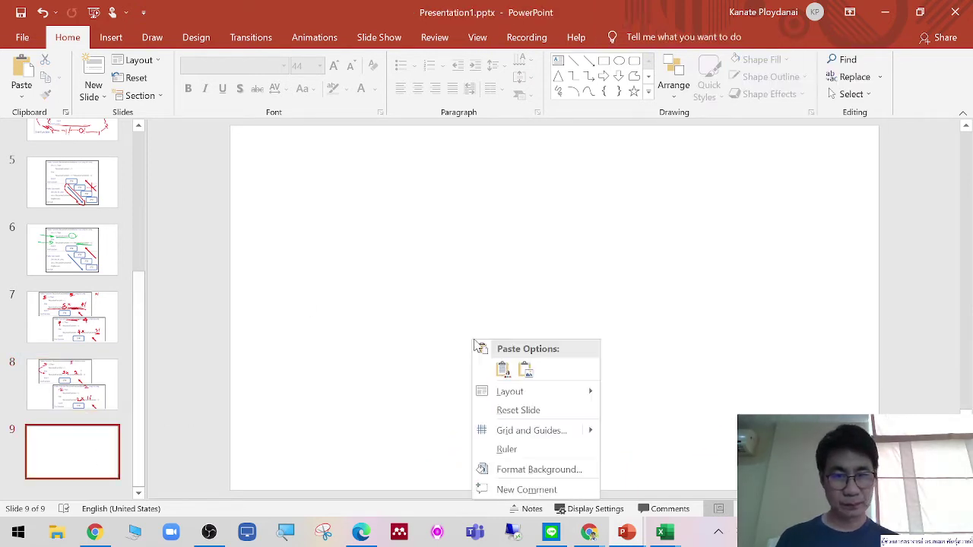
pyautogui.click(503, 368)
pyautogui.moveTo(503, 368); pyautogui.dragTo(408, 221)
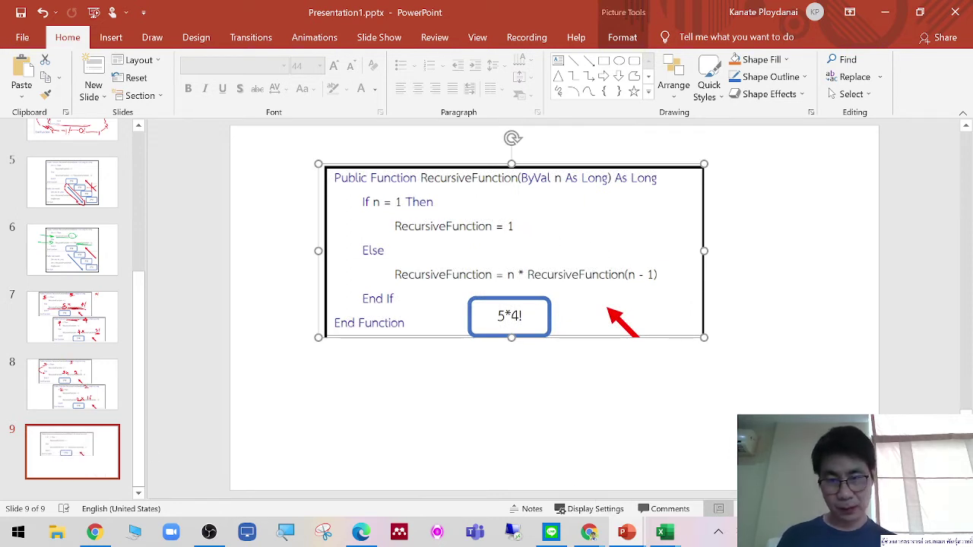
pyautogui.hotkey('shift', 'F5')
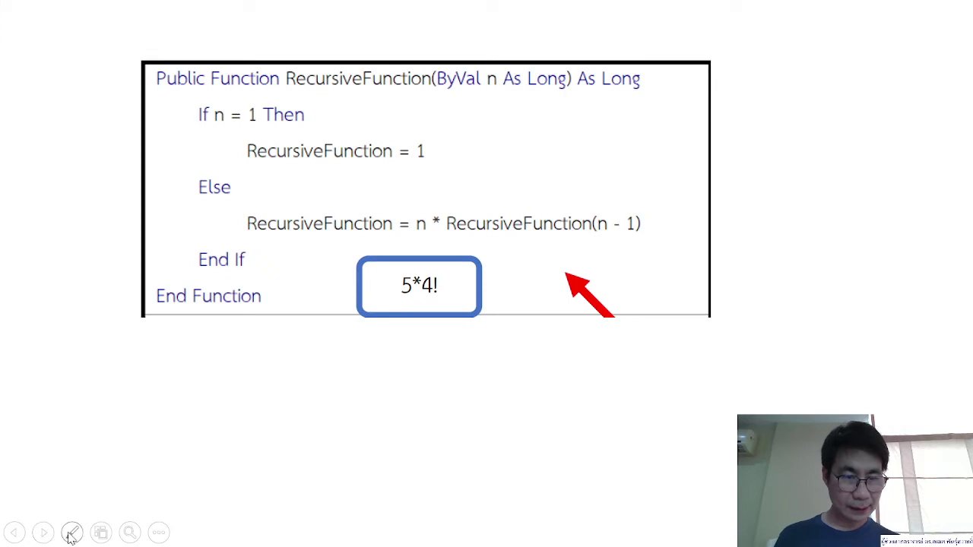
# With red ink, circle the parameter n and mark n in 'If n = 1 Then'
pyautogui.click(71, 534)
pyautogui.click(55, 499)
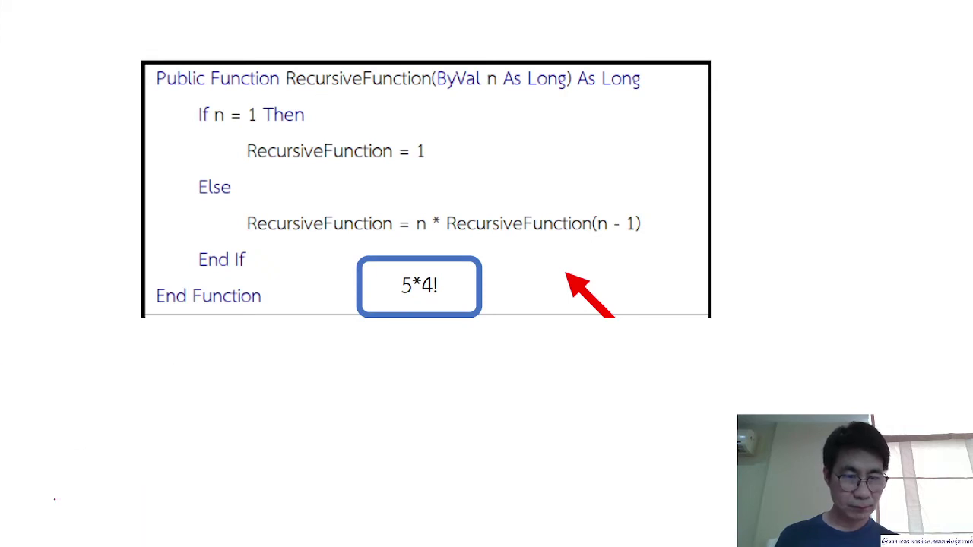
pyautogui.moveTo(70, 534)
pyautogui.click(37, 534)
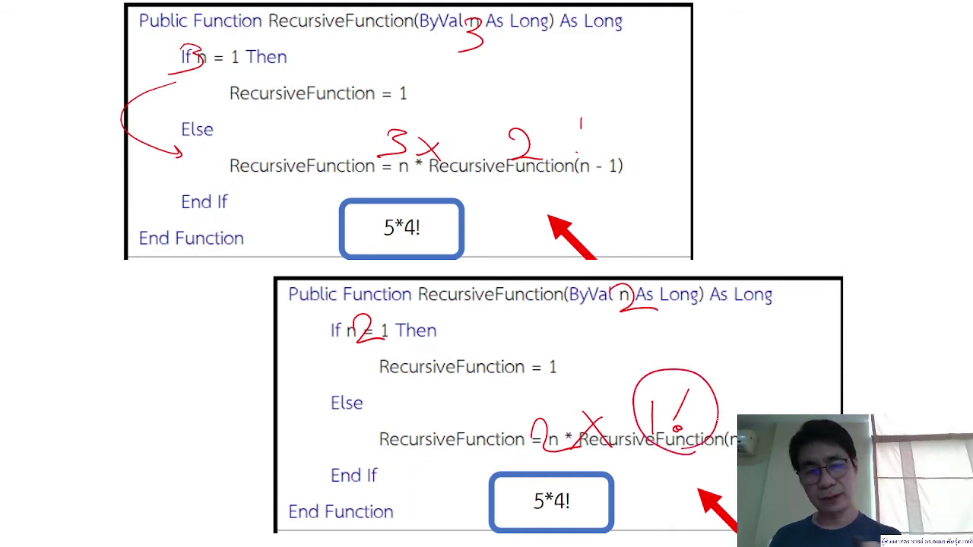
pyautogui.click(42, 533)
pyautogui.moveTo(490, 65); pyautogui.dragTo(492, 94)
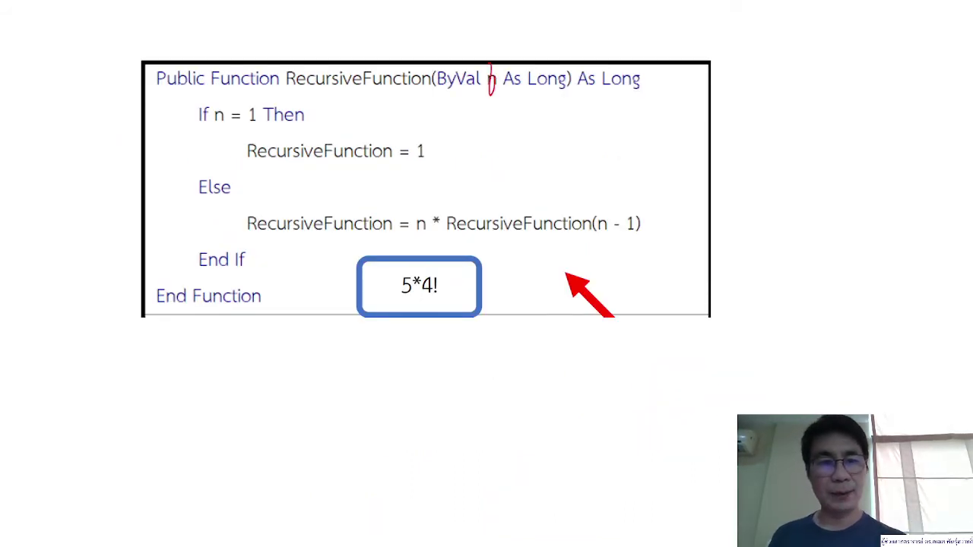
pyautogui.moveTo(223, 104)
pyautogui.mouseDown()
pyautogui.moveTo(215, 128)
pyautogui.moveTo(222, 171)
pyautogui.mouseUp()
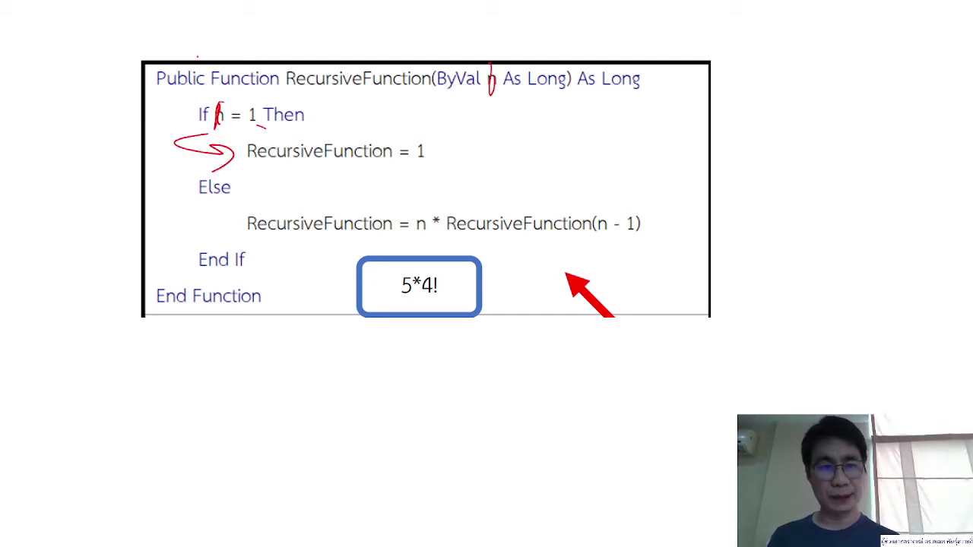
# Switch to green ink, circle '= 1', draw an arrow leftward, then return to slide 8
pyautogui.click(72, 532)
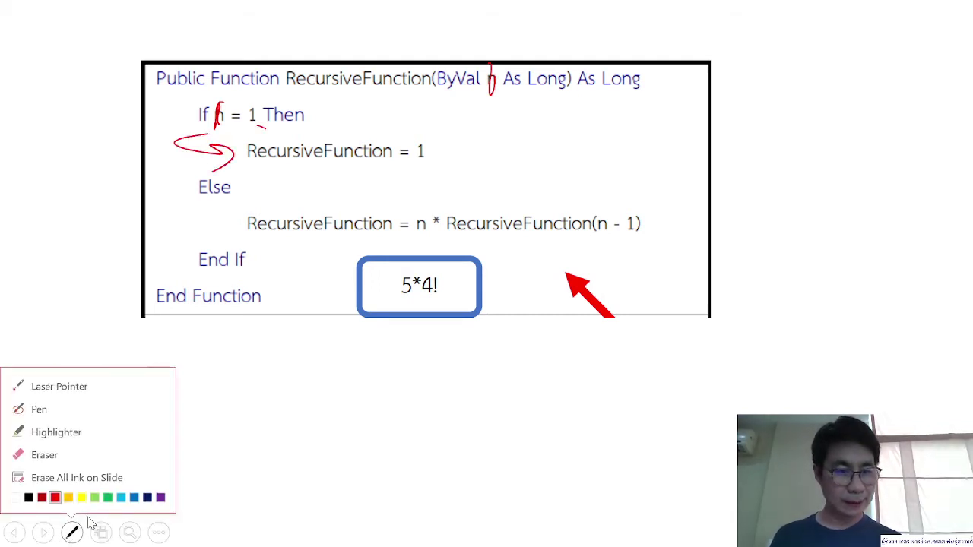
pyautogui.click(104, 500)
pyautogui.moveTo(460, 139); pyautogui.dragTo(458, 120)
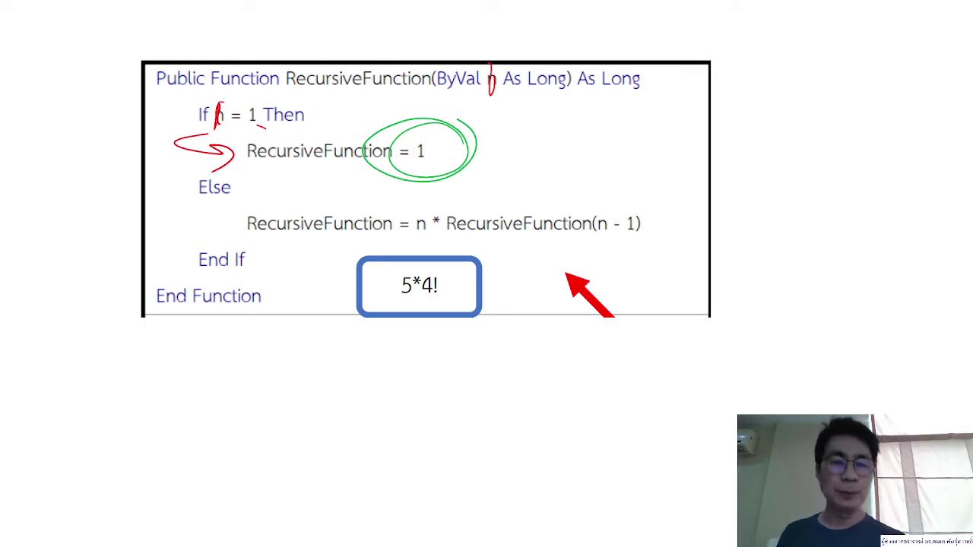
pyautogui.moveTo(234, 152); pyautogui.dragTo(82, 133)
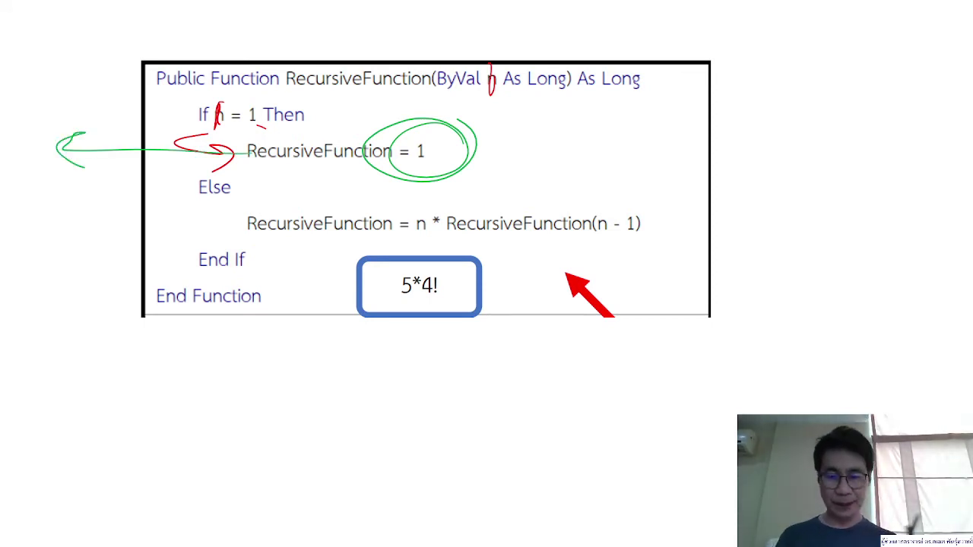
pyautogui.click(98, 108)
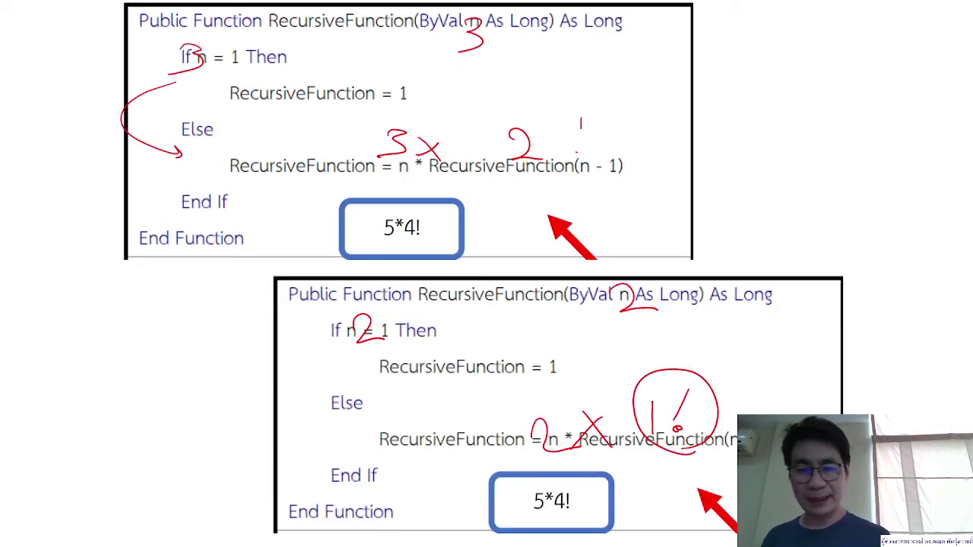
# In green, write circled 1 for the innermost call, circle the 2, and draw a line left
pyautogui.moveTo(881, 387); pyautogui.dragTo(881, 412)
pyautogui.moveTo(870, 412); pyautogui.dragTo(916, 412)
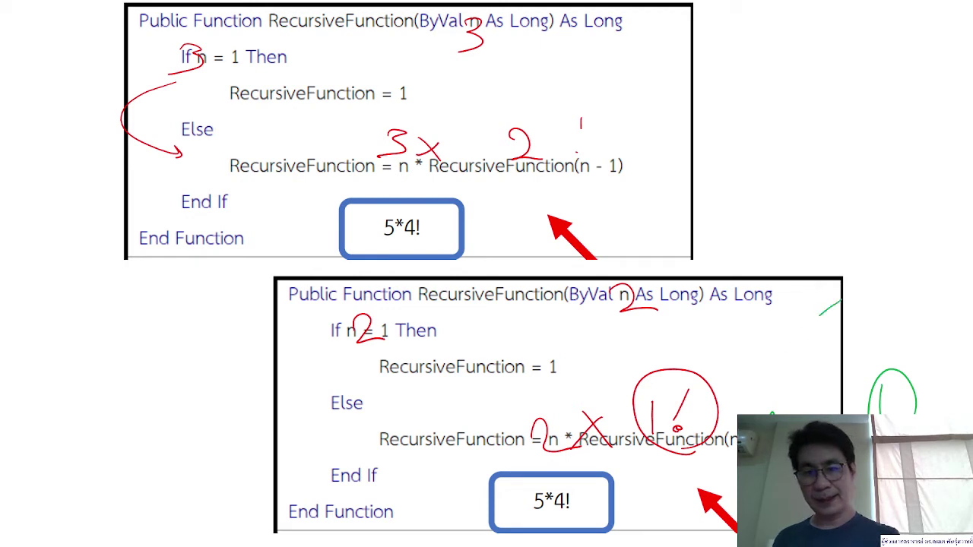
pyautogui.moveTo(841, 301); pyautogui.dragTo(754, 397)
pyautogui.moveTo(865, 283); pyautogui.dragTo(865, 318)
pyautogui.moveTo(866, 254); pyautogui.dragTo(875, 252)
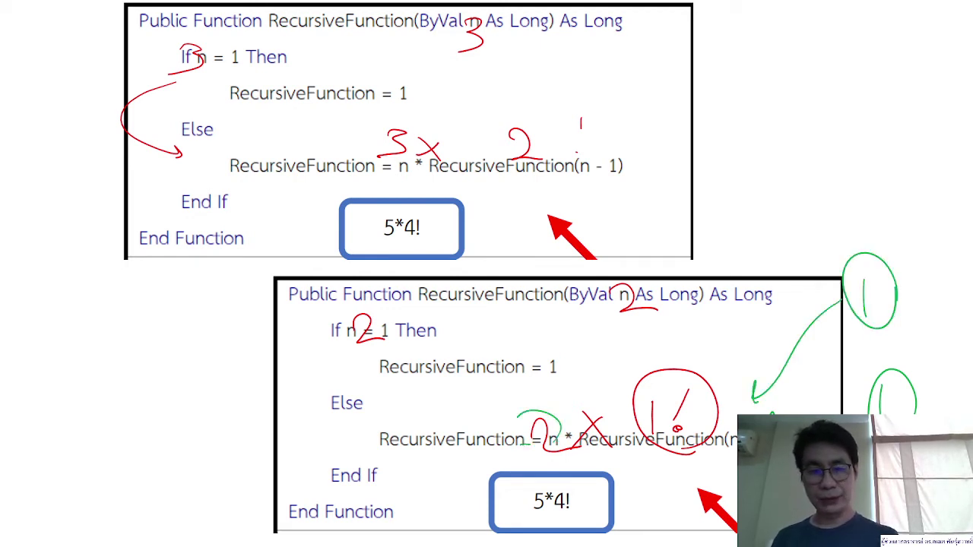
pyautogui.moveTo(561, 423); pyautogui.dragTo(536, 412)
pyautogui.moveTo(410, 436)
pyautogui.mouseDown()
pyautogui.moveTo(249, 441)
pyautogui.moveTo(235, 430)
pyautogui.mouseUp()
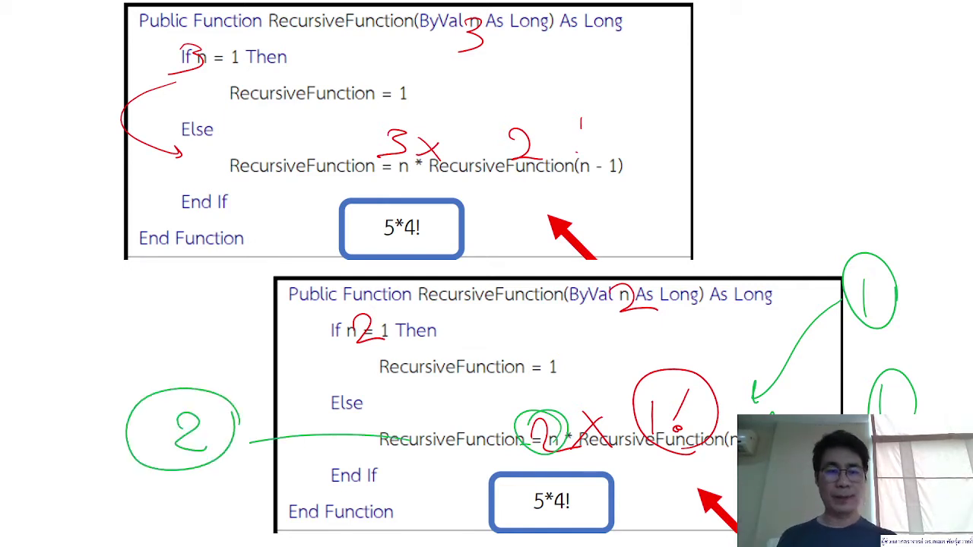
# Ring the RecursiveFunction(n - 1) call, label it 2, write circled 6, then advance
pyautogui.moveTo(433, 176); pyautogui.dragTo(646, 184)
pyautogui.moveTo(616, 143); pyautogui.dragTo(673, 129)
pyautogui.moveTo(686, 98); pyautogui.dragTo(725, 133)
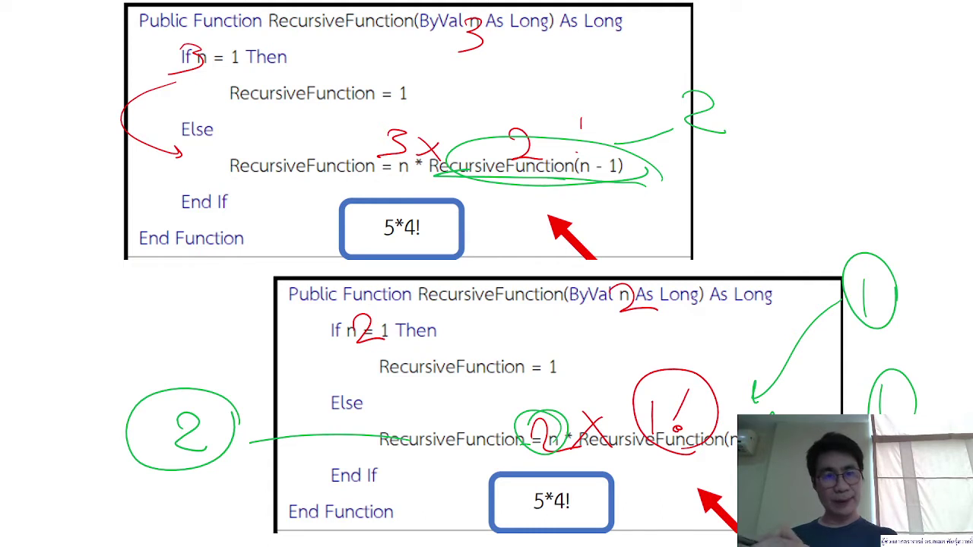
pyautogui.moveTo(326, 169); pyautogui.dragTo(60, 204)
pyautogui.moveTo(114, 181); pyautogui.dragTo(110, 190)
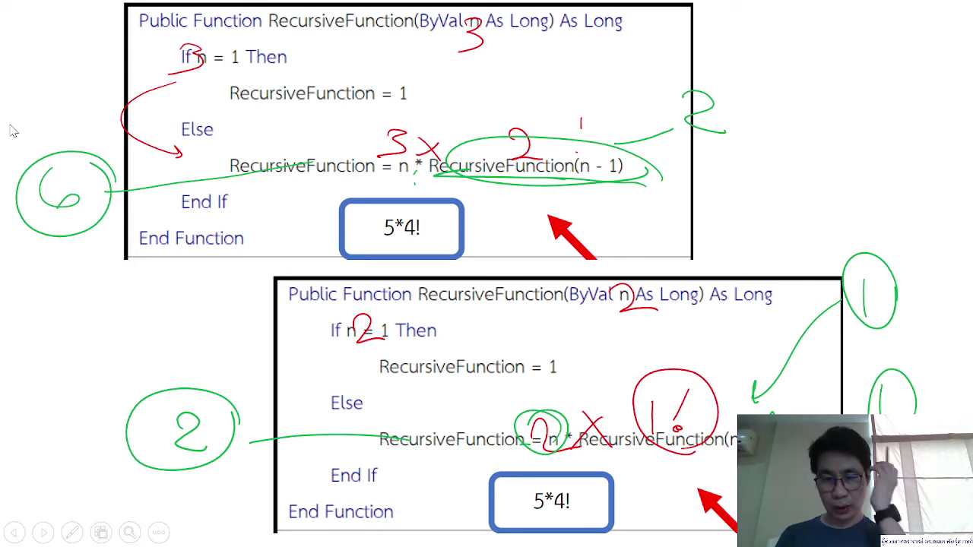
pyautogui.press('Right')
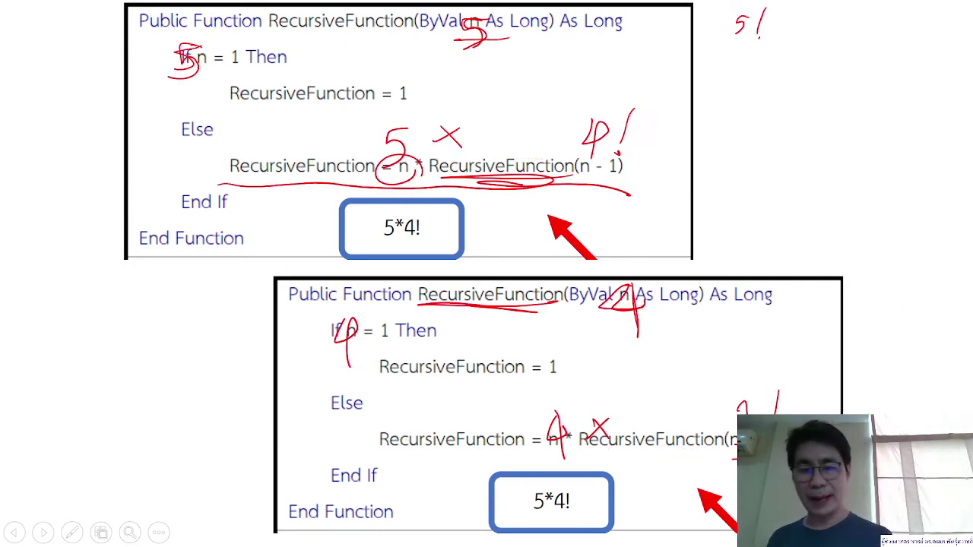
# Write a circled 6 into the lower box and carry its result left as circled 24
pyautogui.moveTo(709, 403); pyautogui.dragTo(884, 371)
pyautogui.moveTo(874, 305); pyautogui.dragTo(867, 351)
pyautogui.moveTo(842, 285)
pyautogui.mouseDown()
pyautogui.moveTo(903, 365)
pyautogui.moveTo(916, 363)
pyautogui.mouseUp()
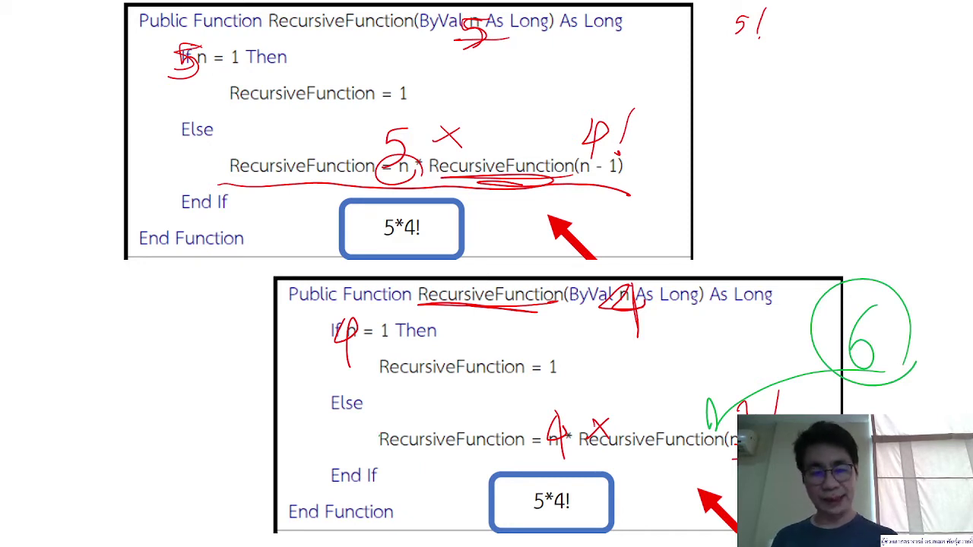
pyautogui.moveTo(385, 435); pyautogui.dragTo(186, 409)
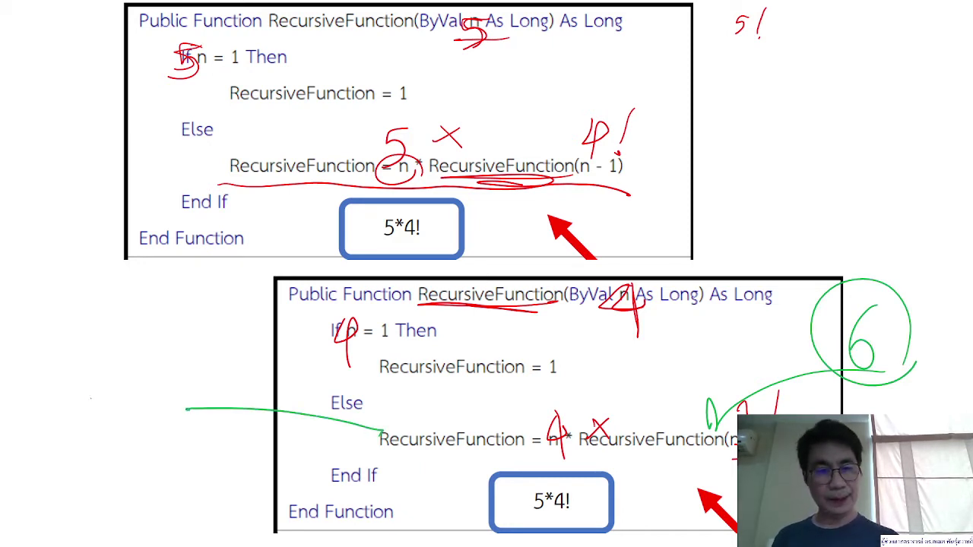
pyautogui.moveTo(89, 392); pyautogui.dragTo(124, 420)
pyautogui.moveTo(143, 380); pyautogui.dragTo(155, 407)
pyautogui.moveTo(144, 382); pyautogui.dragTo(146, 424)
pyautogui.moveTo(210, 386); pyautogui.dragTo(161, 445)
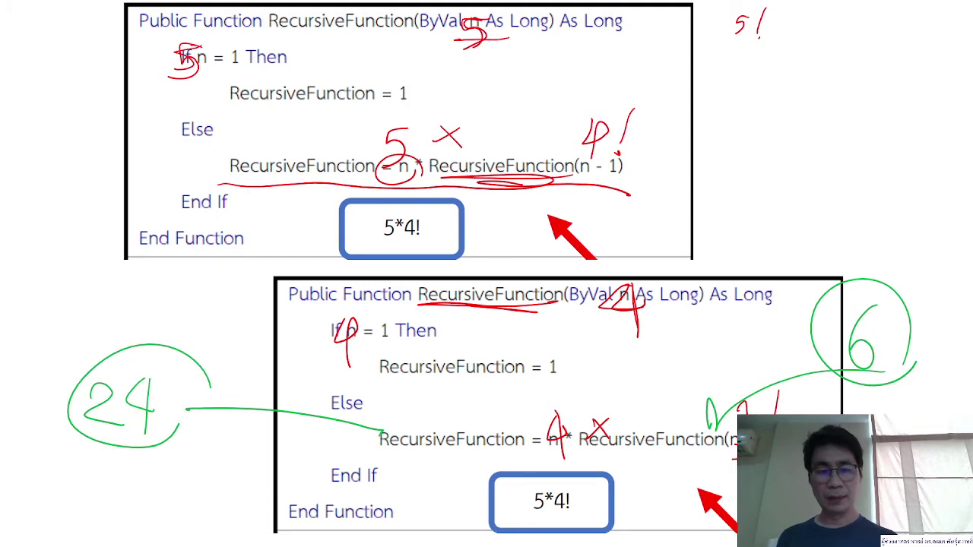
# Show 4! = 24 at top right, circle the 5, and write the final 120
pyautogui.moveTo(600, 122)
pyautogui.mouseDown()
pyautogui.moveTo(855, 120)
pyautogui.moveTo(577, 144)
pyautogui.mouseUp()
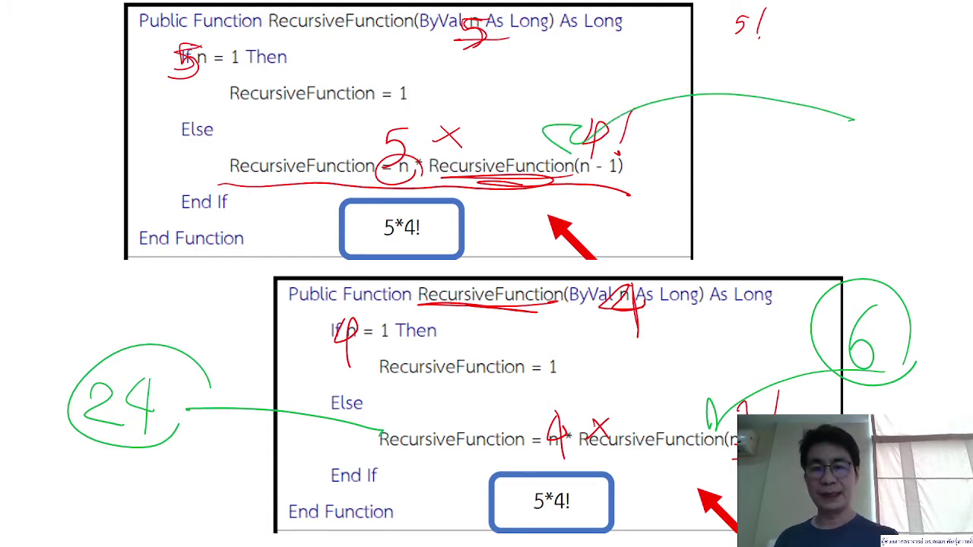
pyautogui.moveTo(769, 116)
pyautogui.mouseDown()
pyautogui.moveTo(791, 171)
pyautogui.moveTo(838, 181)
pyautogui.moveTo(804, 203)
pyautogui.mouseUp()
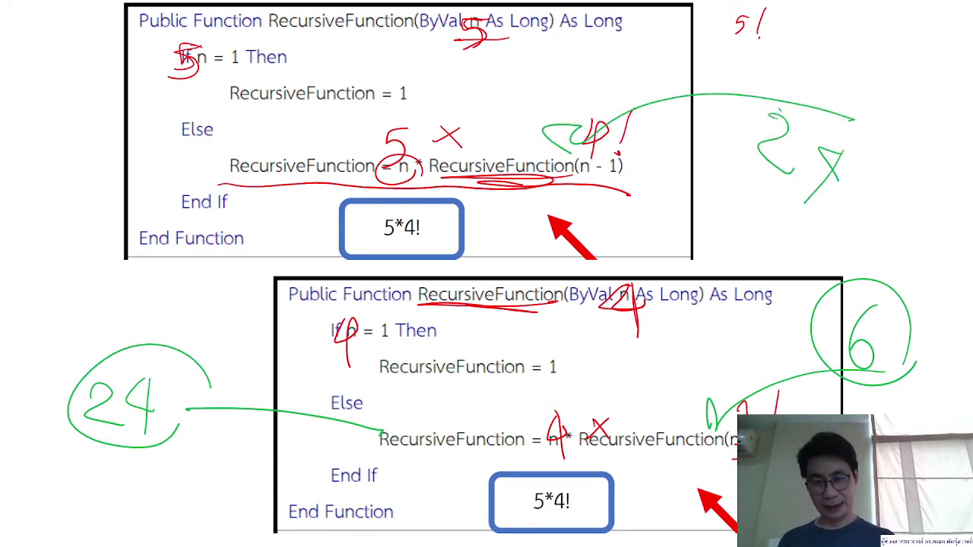
pyautogui.moveTo(884, 120); pyautogui.dragTo(856, 183)
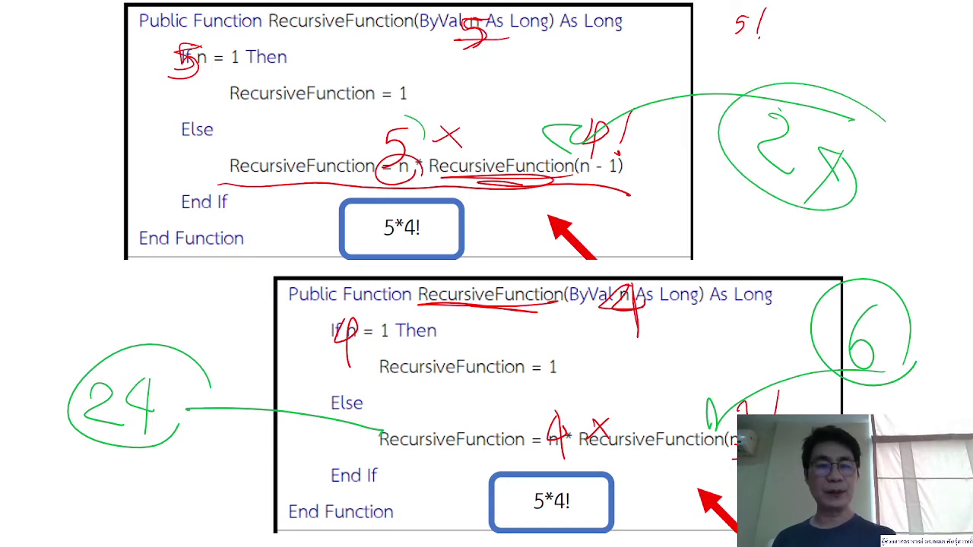
pyautogui.moveTo(417, 120); pyautogui.dragTo(414, 175)
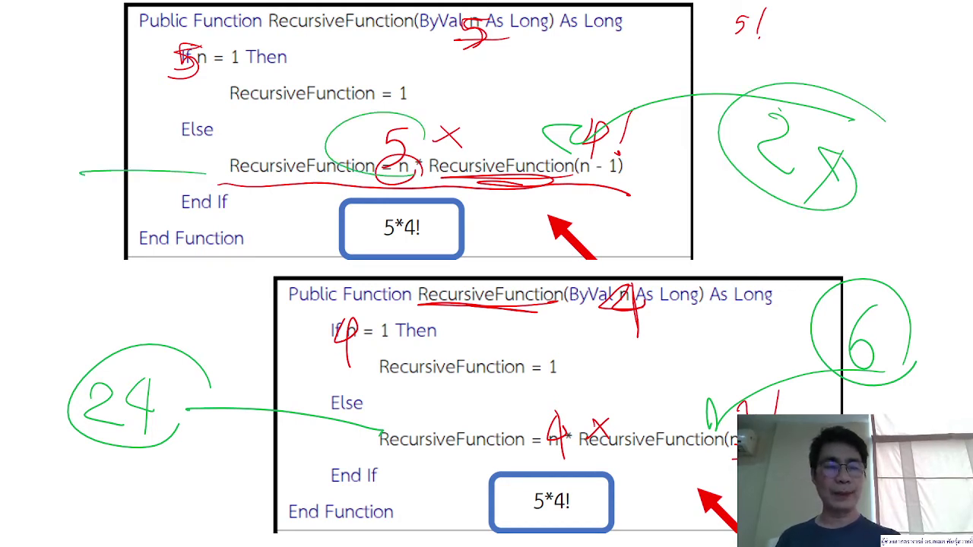
pyautogui.moveTo(58, 118); pyautogui.dragTo(70, 150)
pyautogui.moveTo(76, 141); pyautogui.dragTo(105, 122)
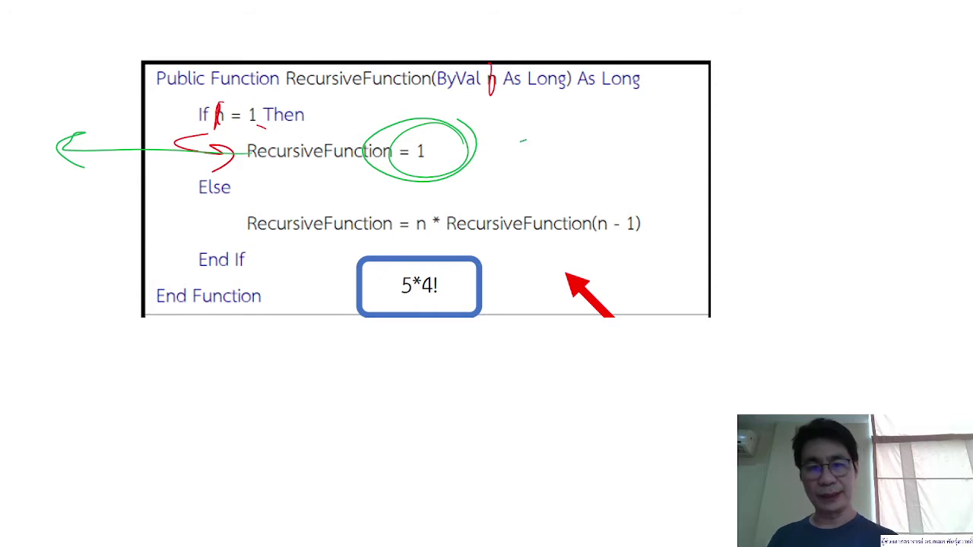
# Draw three alpha symbols beside the circled '= 1', end the show, and keep the ink
pyautogui.moveTo(523, 138)
pyautogui.mouseDown()
pyautogui.moveTo(525, 156)
pyautogui.moveTo(617, 160)
pyautogui.mouseUp()
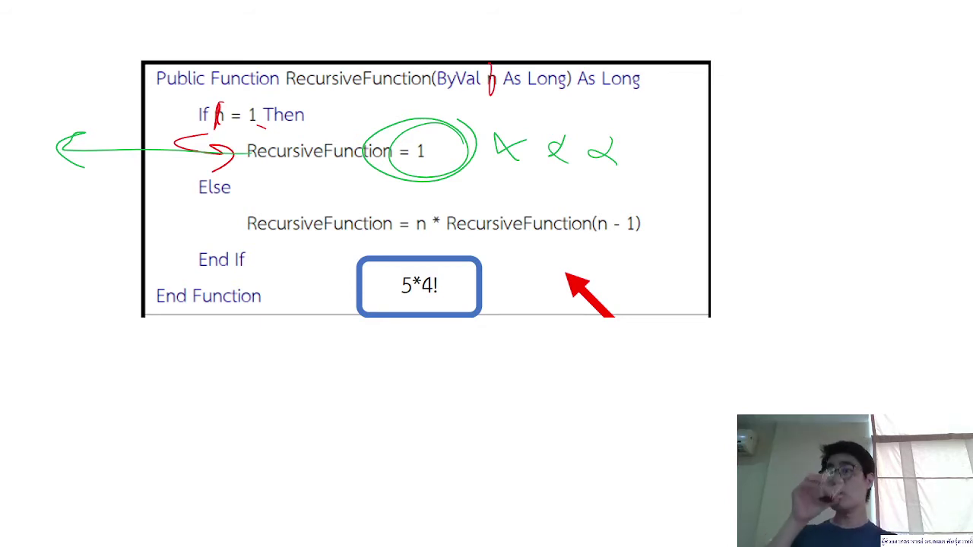
pyautogui.press('Escape')
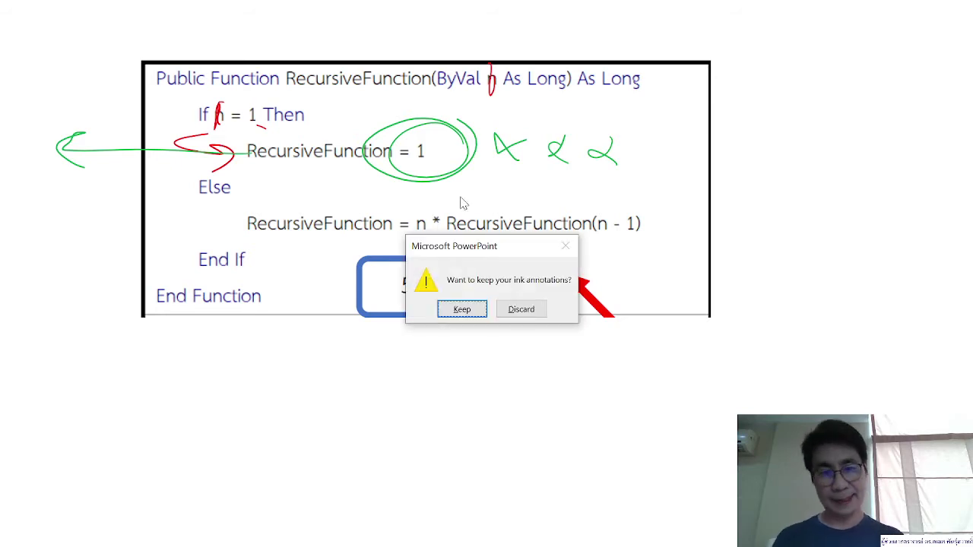
pyautogui.click(461, 310)
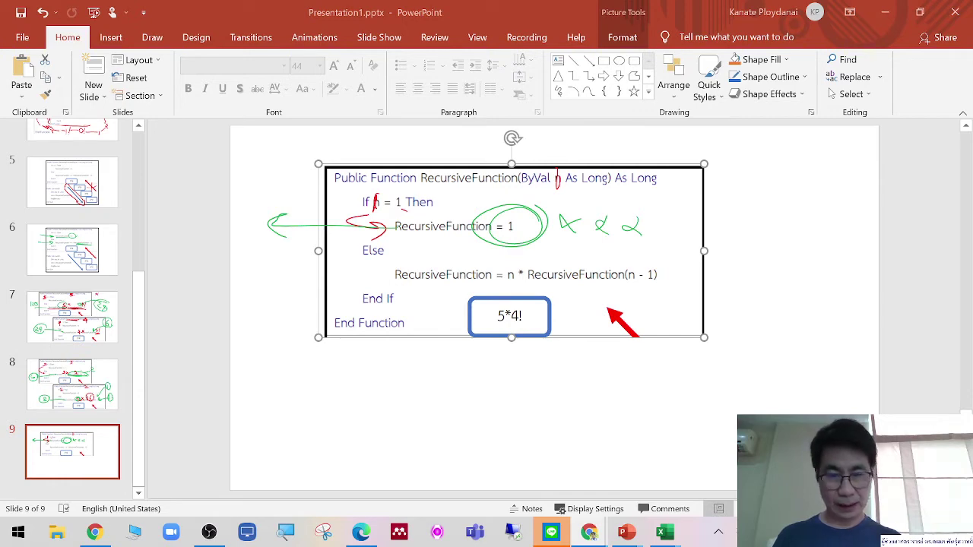
pyautogui.click(560, 538)
pyautogui.scroll(5, 717, 362)
pyautogui.scroll(5, 720, 369)
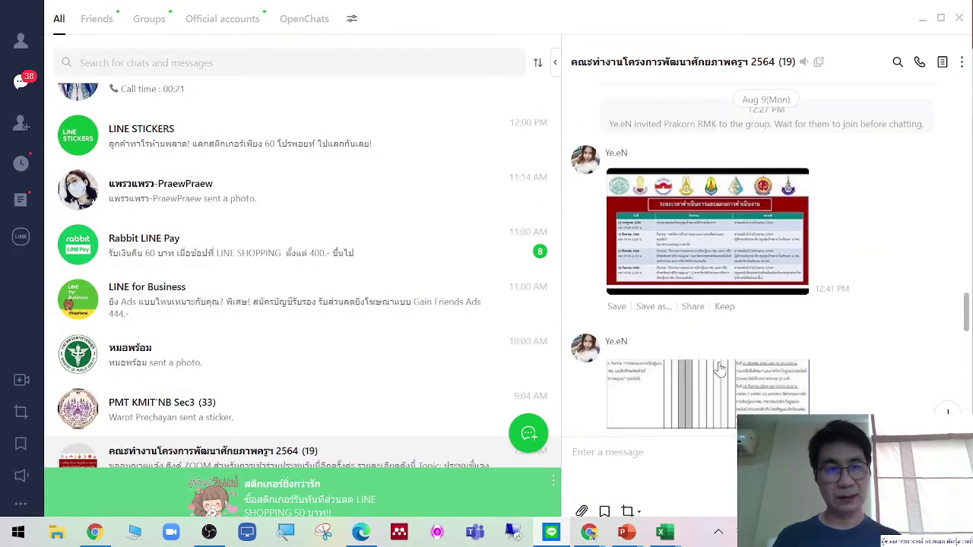
pyautogui.scroll(5, 901, 183)
pyautogui.click(968, 22)
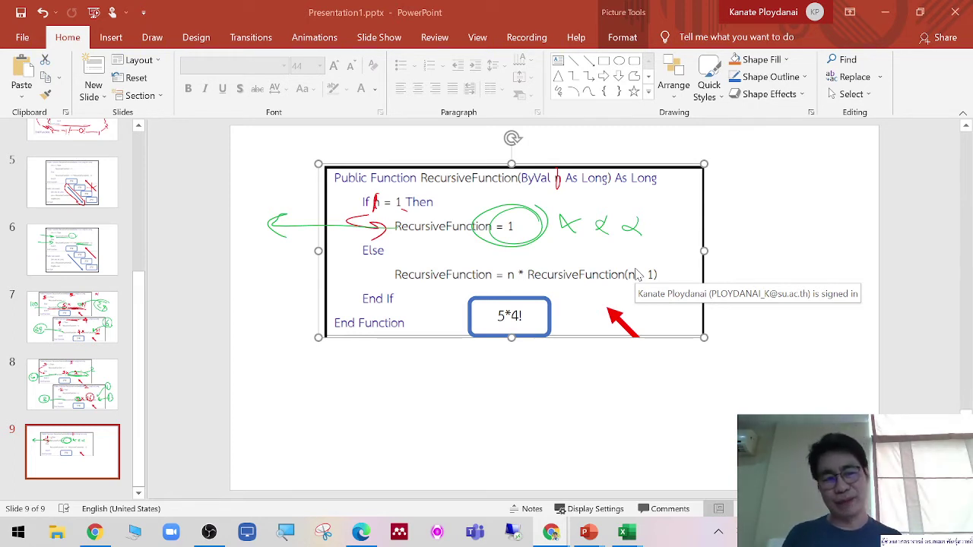
# Bring slide 7 into the editing area and end the slide show
pyautogui.click(104, 315)
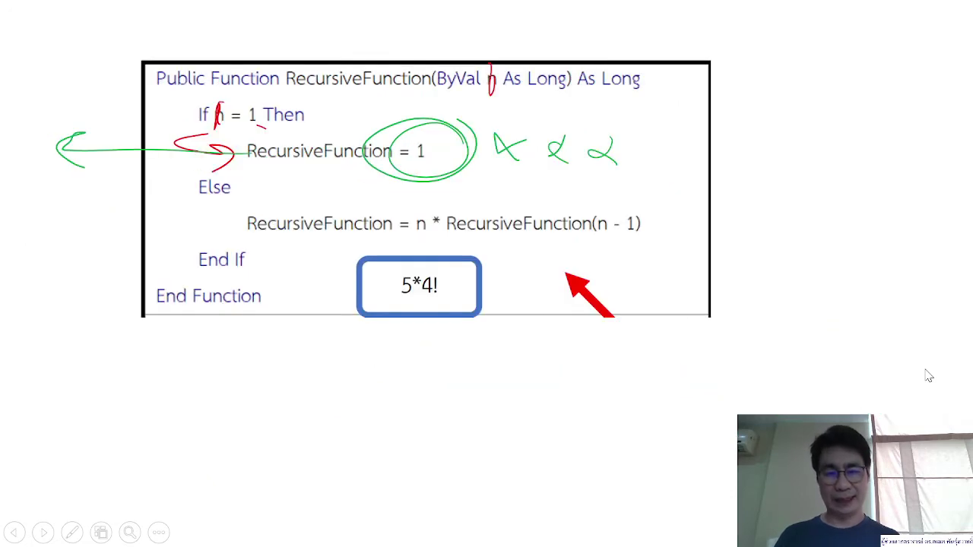
pyautogui.press('Escape')
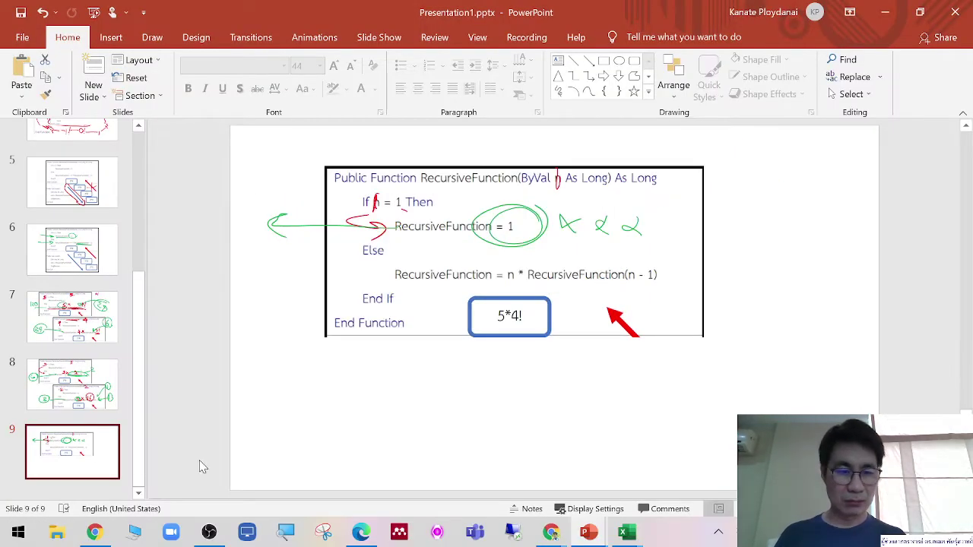
# Add a blank slide after slide 9 and present it with the red pen
pyautogui.click(94, 74)
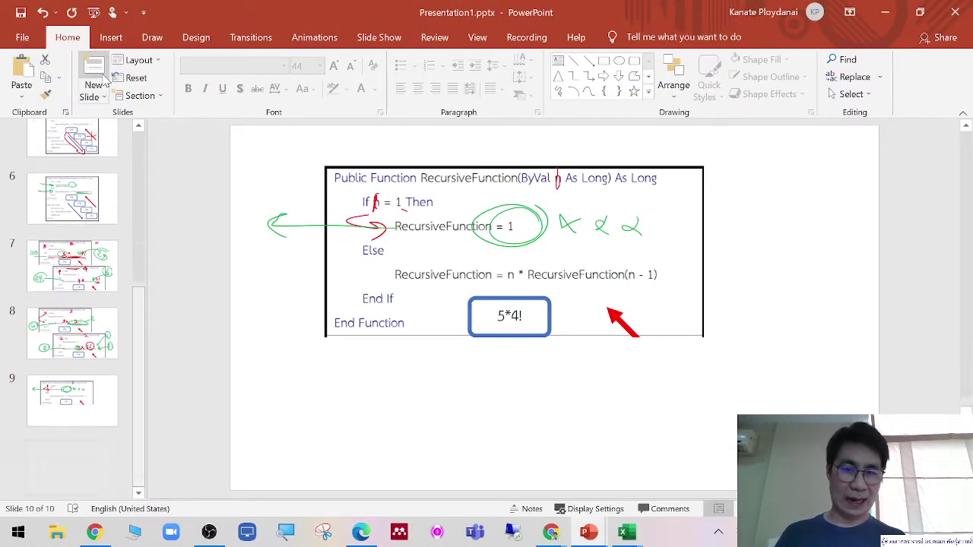
pyautogui.hotkey('shift', 'F5')
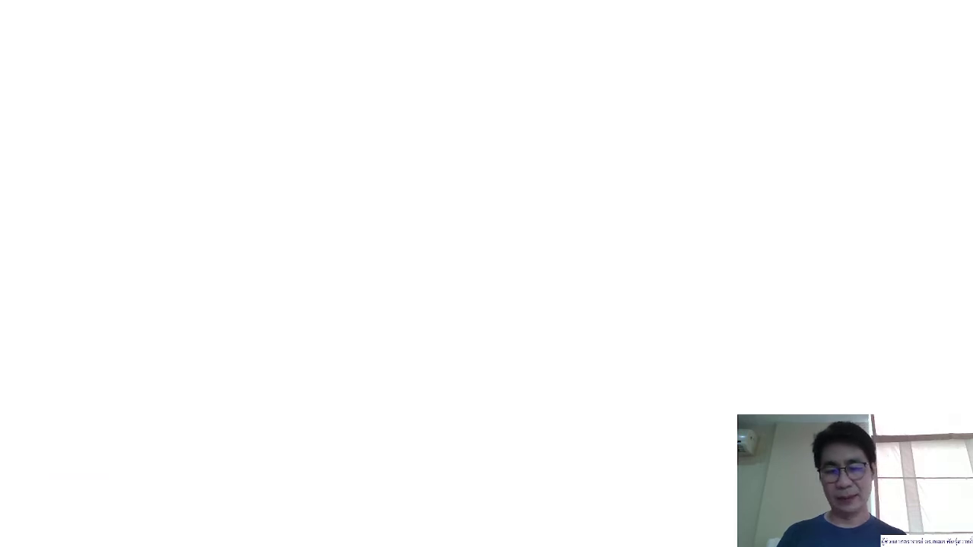
pyautogui.click(73, 534)
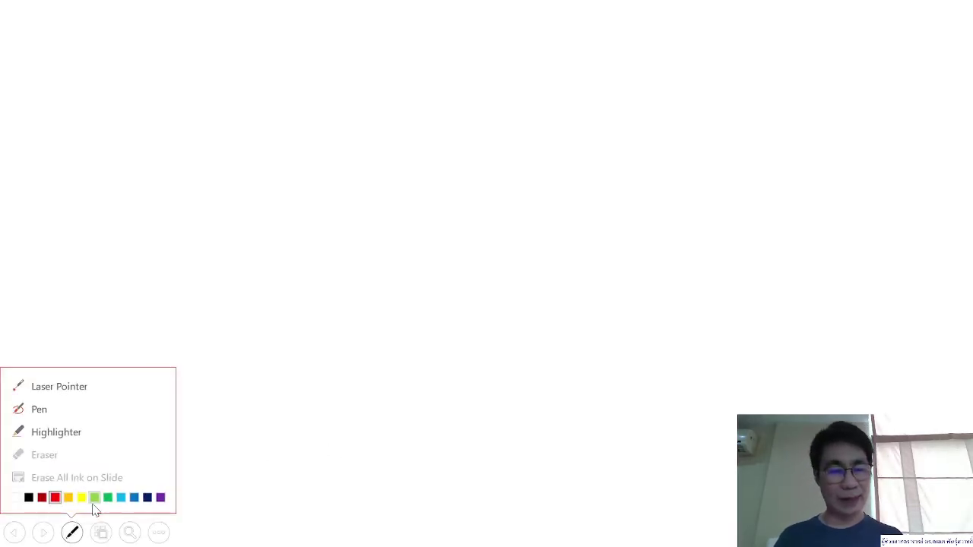
pyautogui.click(55, 498)
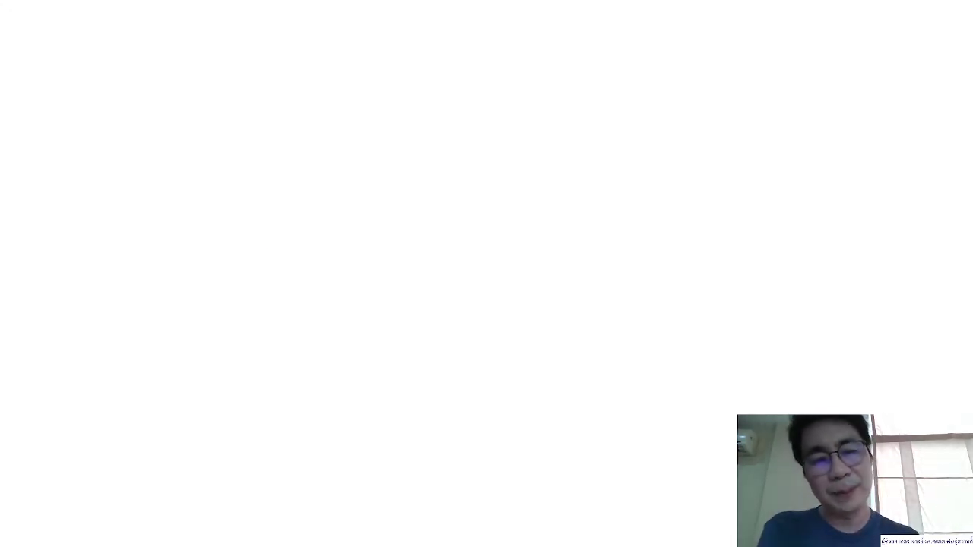
# Draw a red root box with three branches, each ending in a circle
pyautogui.moveTo(276, 219)
pyautogui.mouseDown()
pyautogui.moveTo(251, 292)
pyautogui.moveTo(137, 286)
pyautogui.mouseUp()
pyautogui.moveTo(162, 317); pyautogui.dragTo(245, 307)
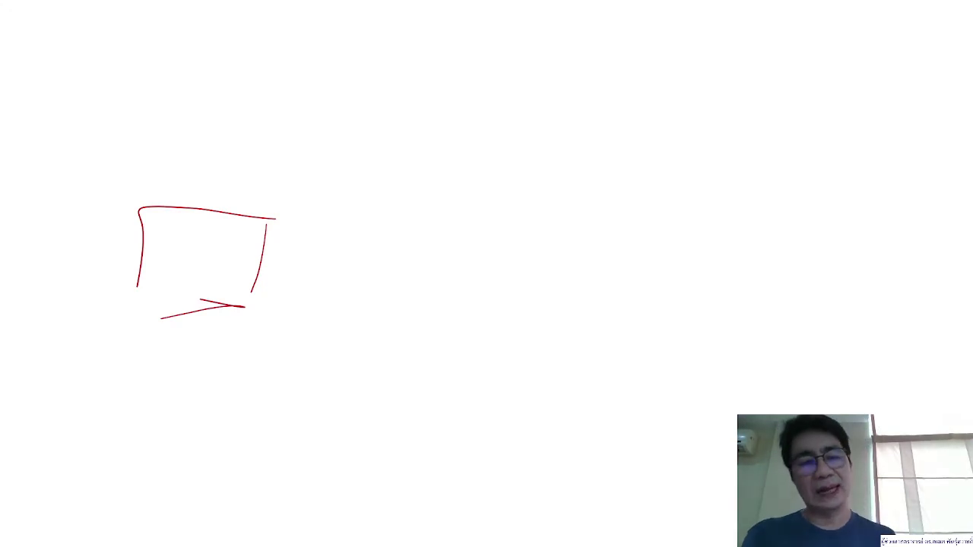
pyautogui.moveTo(278, 228)
pyautogui.mouseDown()
pyautogui.moveTo(208, 213)
pyautogui.moveTo(251, 258)
pyautogui.moveTo(371, 192)
pyautogui.mouseUp()
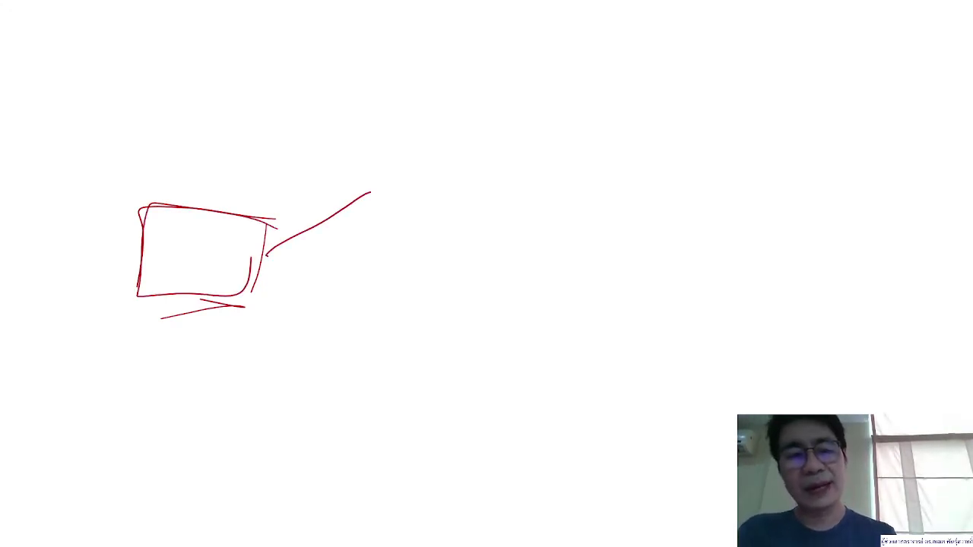
pyautogui.moveTo(266, 253); pyautogui.dragTo(376, 278)
pyautogui.moveTo(433, 156); pyautogui.dragTo(383, 164)
pyautogui.moveTo(394, 268); pyautogui.dragTo(368, 295)
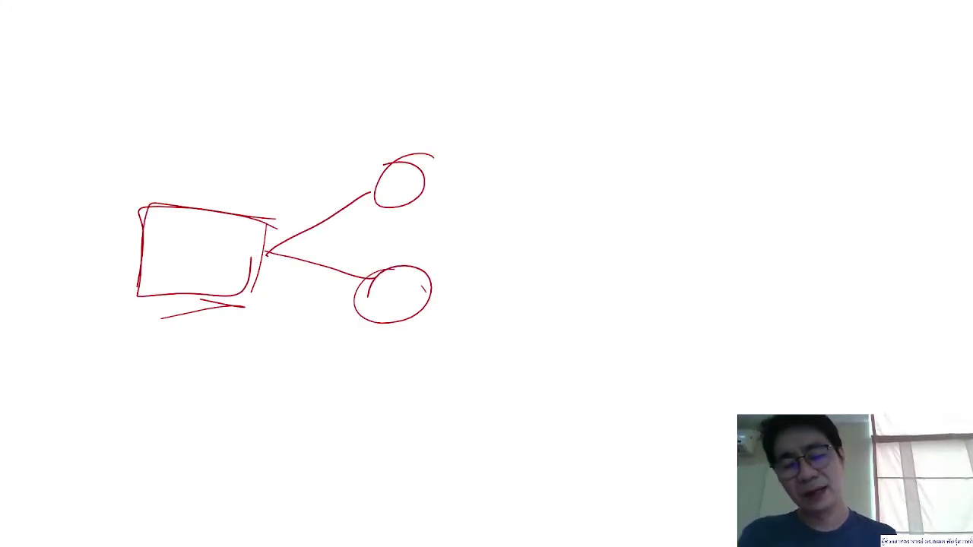
pyautogui.moveTo(251, 258)
pyautogui.mouseDown()
pyautogui.moveTo(374, 389)
pyautogui.moveTo(368, 383)
pyautogui.mouseUp()
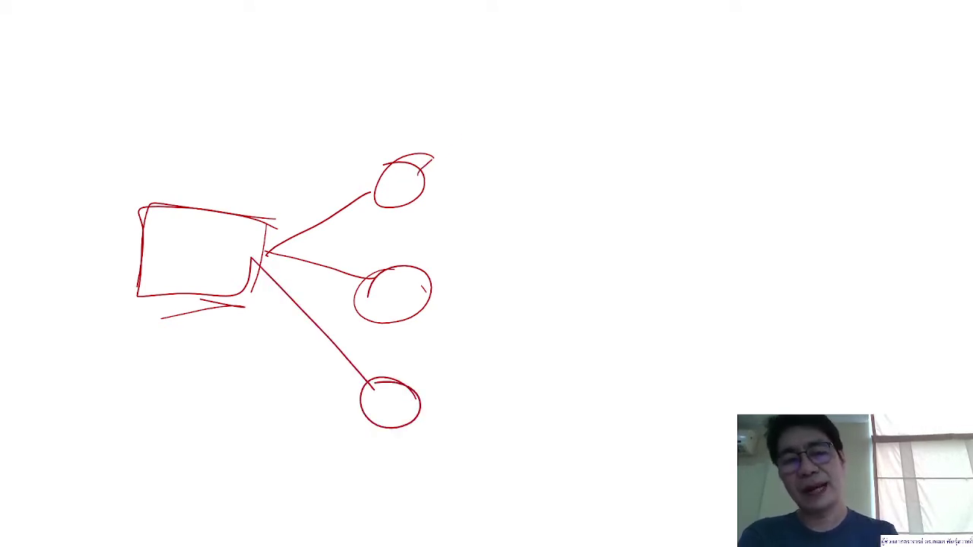
# Fan branch lines with end circles out from the top and middle circles
pyautogui.moveTo(416, 173)
pyautogui.mouseDown()
pyautogui.moveTo(543, 53)
pyautogui.moveTo(547, 161)
pyautogui.mouseUp()
pyautogui.moveTo(423, 185); pyautogui.dragTo(539, 217)
pyautogui.moveTo(570, 136); pyautogui.dragTo(574, 149)
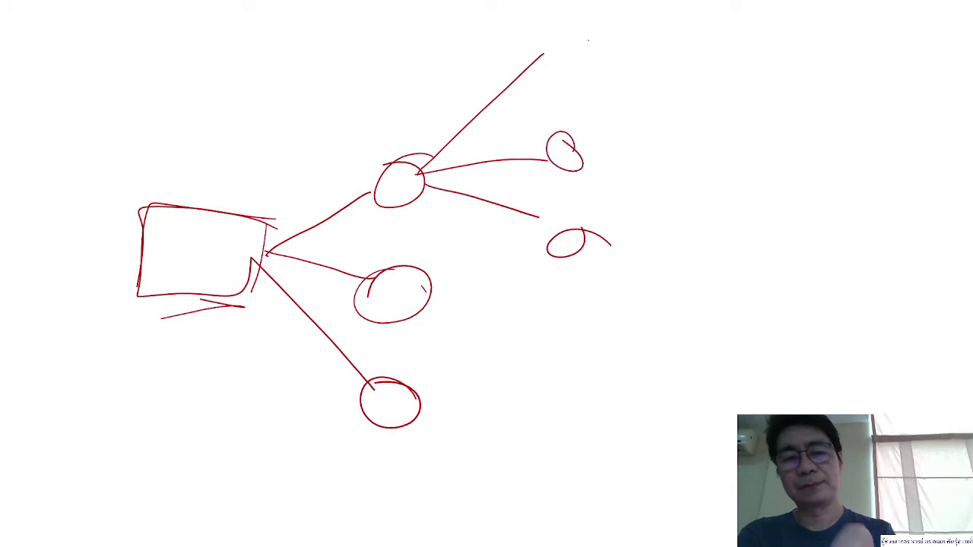
pyautogui.moveTo(587, 32); pyautogui.dragTo(567, 44)
pyautogui.moveTo(418, 304)
pyautogui.mouseDown()
pyautogui.moveTo(560, 325)
pyautogui.moveTo(549, 324)
pyautogui.moveTo(546, 357)
pyautogui.mouseUp()
pyautogui.moveTo(532, 394); pyautogui.dragTo(585, 385)
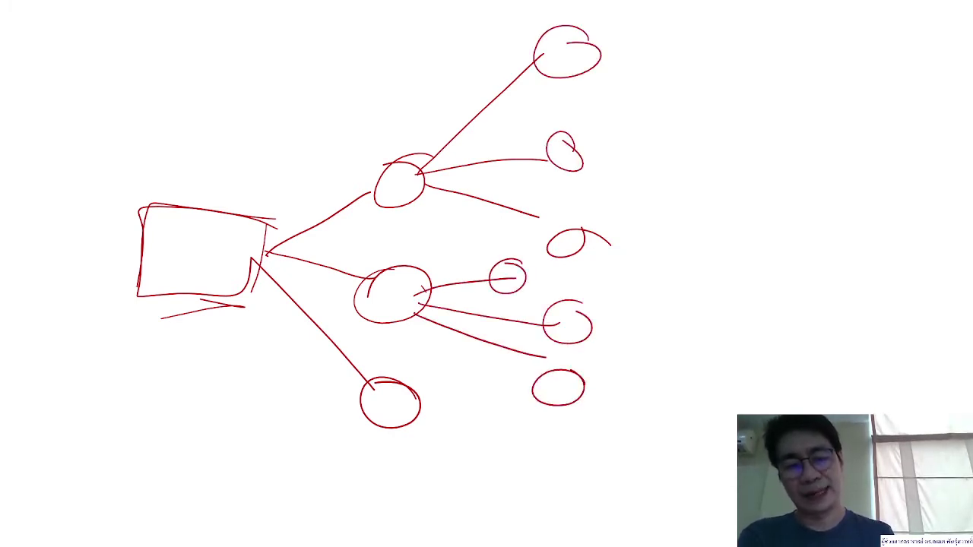
# Branch the bottom node out to new red child circles
pyautogui.moveTo(403, 418); pyautogui.dragTo(546, 467)
pyautogui.moveTo(551, 431); pyautogui.dragTo(545, 466)
pyautogui.moveTo(396, 423)
pyautogui.mouseDown()
pyautogui.moveTo(523, 476)
pyautogui.moveTo(500, 497)
pyautogui.moveTo(536, 479)
pyautogui.mouseUp()
pyautogui.moveTo(600, 55)
pyautogui.mouseDown()
pyautogui.moveTo(719, 36)
pyautogui.moveTo(707, 90)
pyautogui.mouseUp()
# Add a third top-node branch with small circles, plus branches and child circles from the second node
pyautogui.moveTo(599, 76)
pyautogui.mouseDown()
pyautogui.moveTo(690, 120)
pyautogui.moveTo(750, 131)
pyautogui.mouseUp()
pyautogui.moveTo(722, 81); pyautogui.dragTo(747, 83)
pyautogui.moveTo(735, 34); pyautogui.dragTo(754, 38)
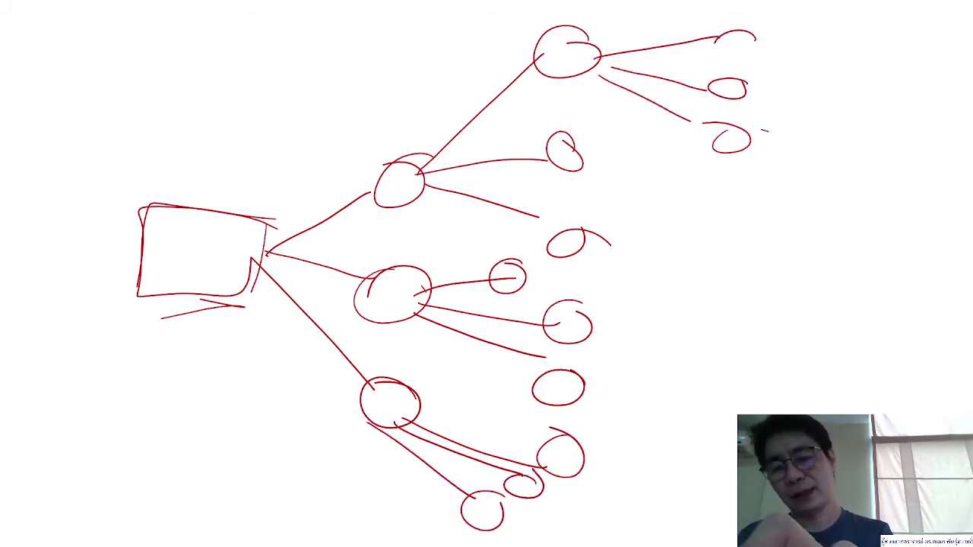
pyautogui.moveTo(575, 148)
pyautogui.mouseDown()
pyautogui.moveTo(699, 177)
pyautogui.moveTo(681, 197)
pyautogui.mouseUp()
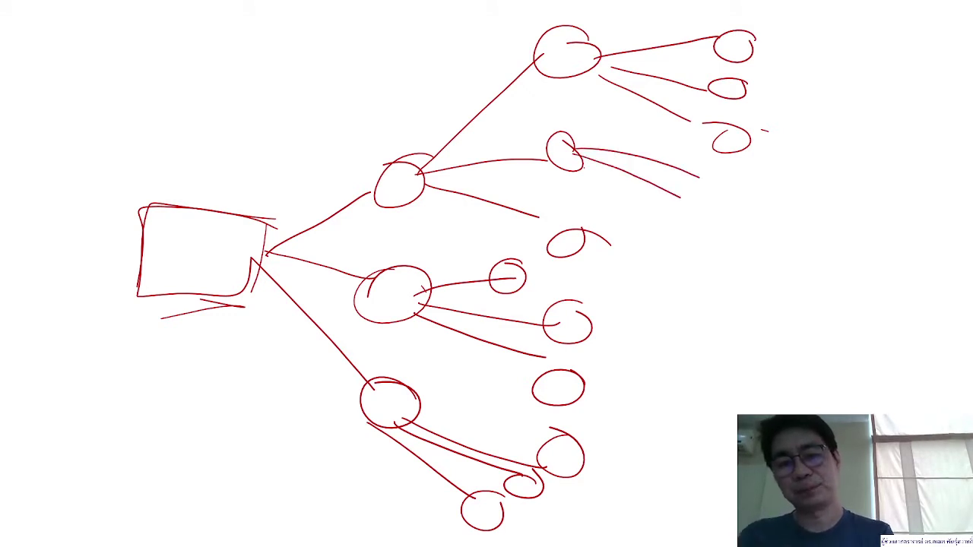
pyautogui.moveTo(583, 169); pyautogui.dragTo(658, 219)
pyautogui.moveTo(654, 245); pyautogui.dragTo(699, 248)
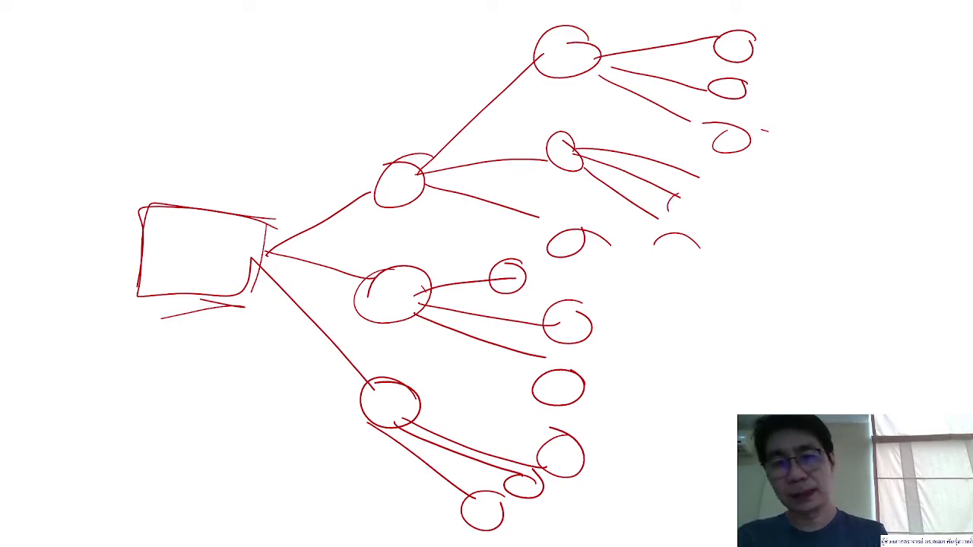
pyautogui.moveTo(688, 177); pyautogui.dragTo(722, 181)
pyautogui.moveTo(669, 215); pyautogui.dragTo(708, 212)
pyautogui.moveTo(658, 237); pyautogui.dragTo(695, 244)
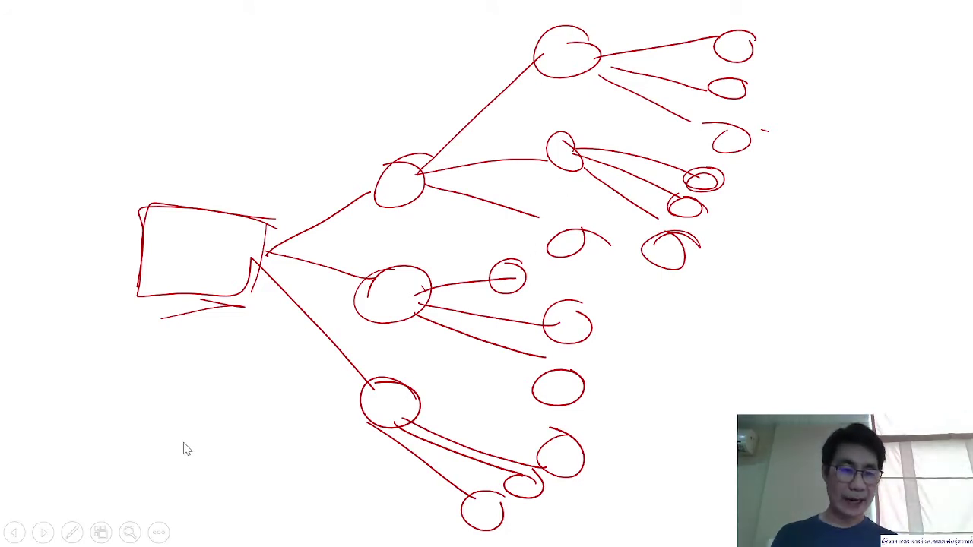
# Switch to green ink and draw arrows back along the top branches
pyautogui.click(72, 531)
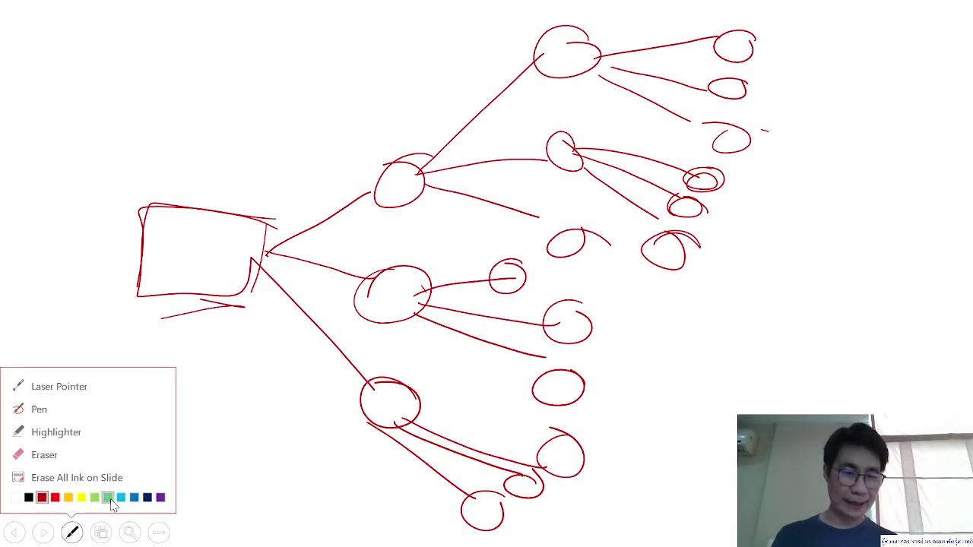
pyautogui.click(109, 498)
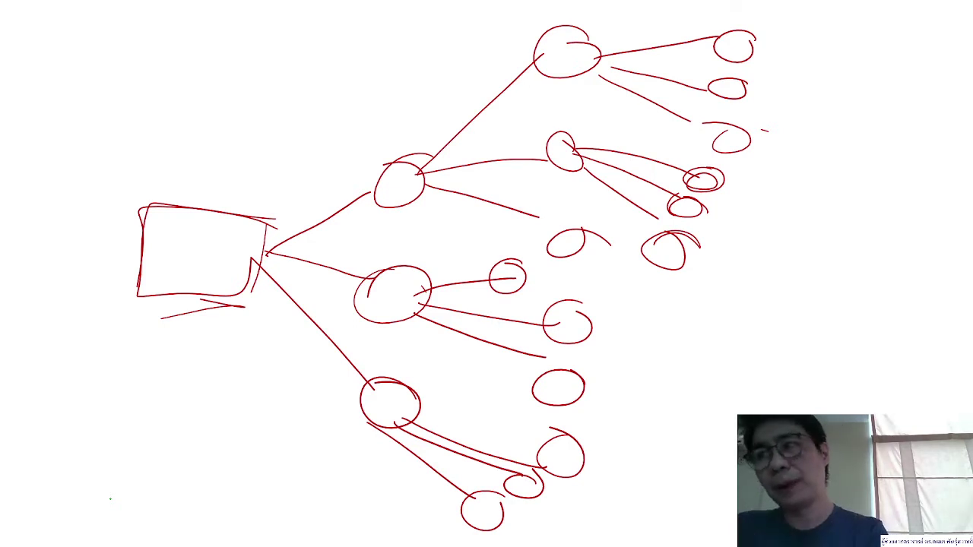
pyautogui.moveTo(717, 22); pyautogui.dragTo(621, 35)
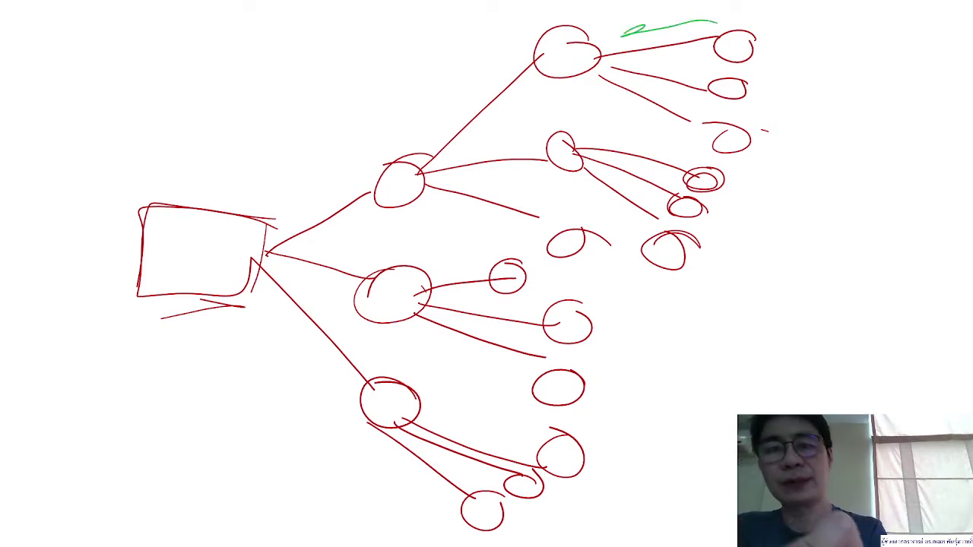
pyautogui.moveTo(699, 76); pyautogui.dragTo(642, 63)
pyautogui.moveTo(685, 106); pyautogui.dragTo(621, 76)
pyautogui.click(683, 154)
# Draw green return arrows along the second and middle nodes' branches
pyautogui.moveTo(686, 152); pyautogui.dragTo(595, 142)
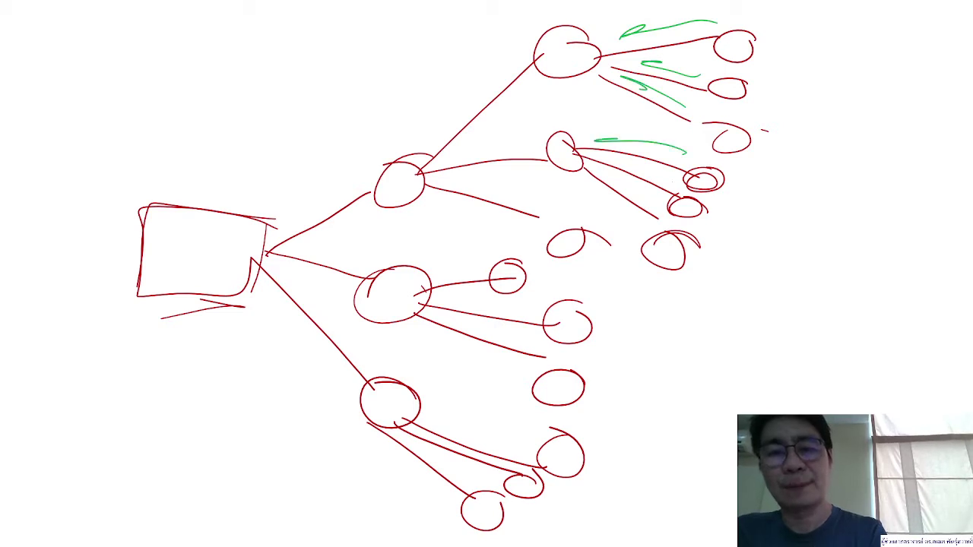
pyautogui.moveTo(672, 183); pyautogui.dragTo(586, 149)
pyautogui.moveTo(646, 217); pyautogui.dragTo(589, 169)
pyautogui.moveTo(509, 254); pyautogui.dragTo(427, 270)
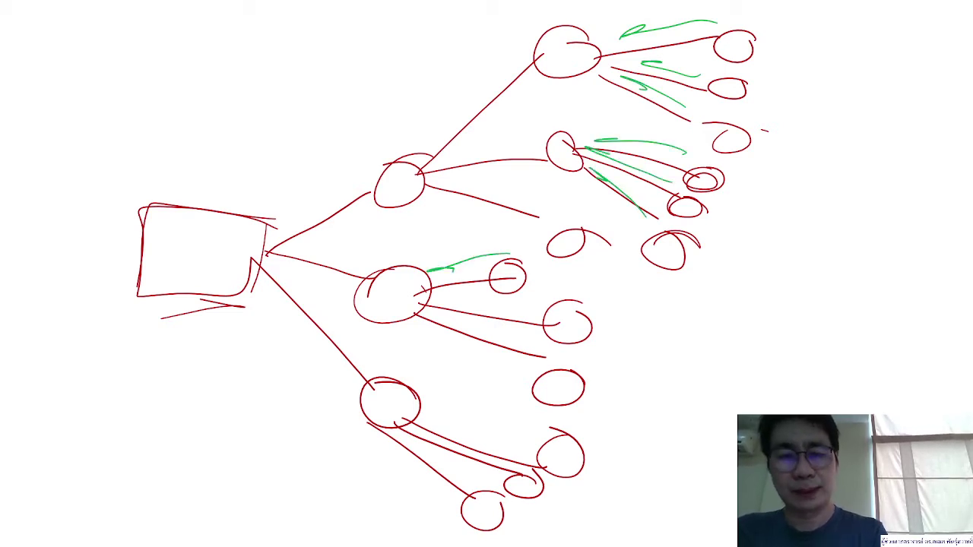
pyautogui.moveTo(532, 315); pyautogui.dragTo(450, 298)
pyautogui.moveTo(506, 352); pyautogui.dragTo(443, 324)
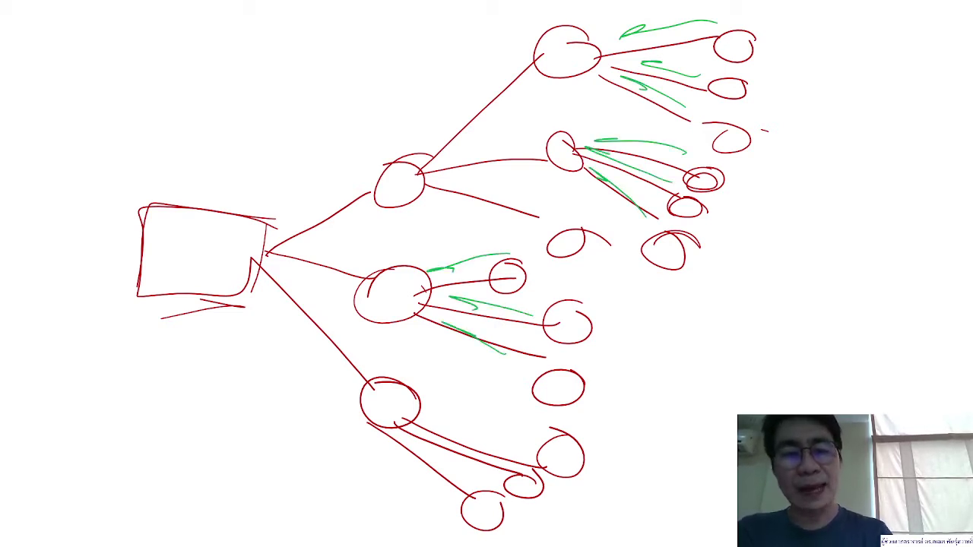
# Draw green arrows from the bottom branches back to the root, circle the root box, end the show
pyautogui.moveTo(492, 431); pyautogui.dragTo(437, 426)
pyautogui.moveTo(475, 471); pyautogui.dragTo(425, 432)
pyautogui.moveTo(427, 502); pyautogui.dragTo(397, 466)
pyautogui.moveTo(313, 403); pyautogui.dragTo(251, 307)
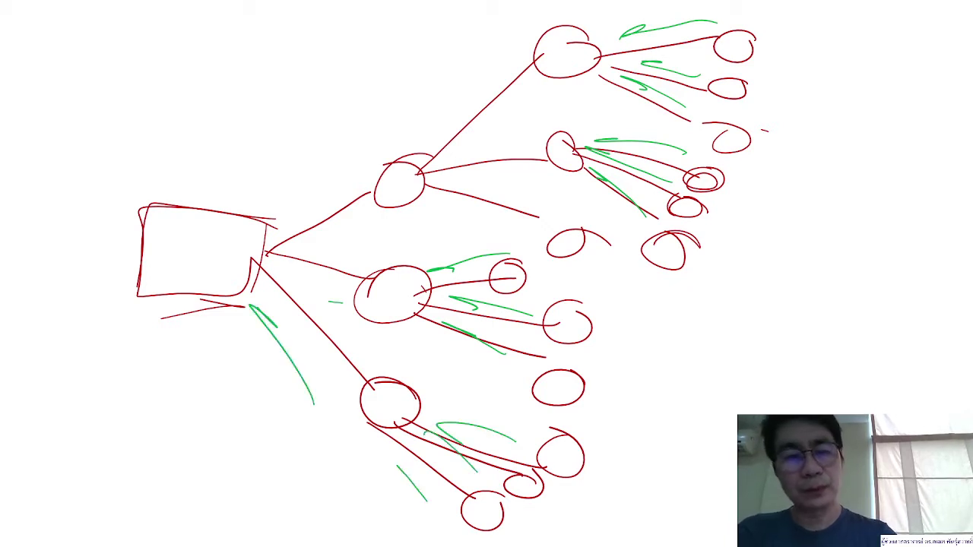
pyautogui.moveTo(348, 301); pyautogui.dragTo(279, 271)
pyautogui.moveTo(376, 223); pyautogui.dragTo(326, 222)
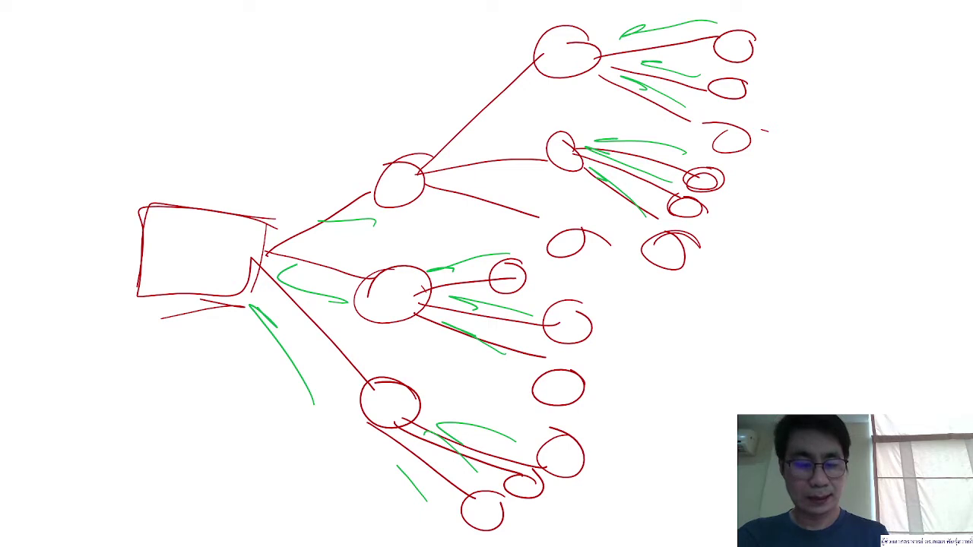
pyautogui.moveTo(169, 191); pyautogui.dragTo(228, 204)
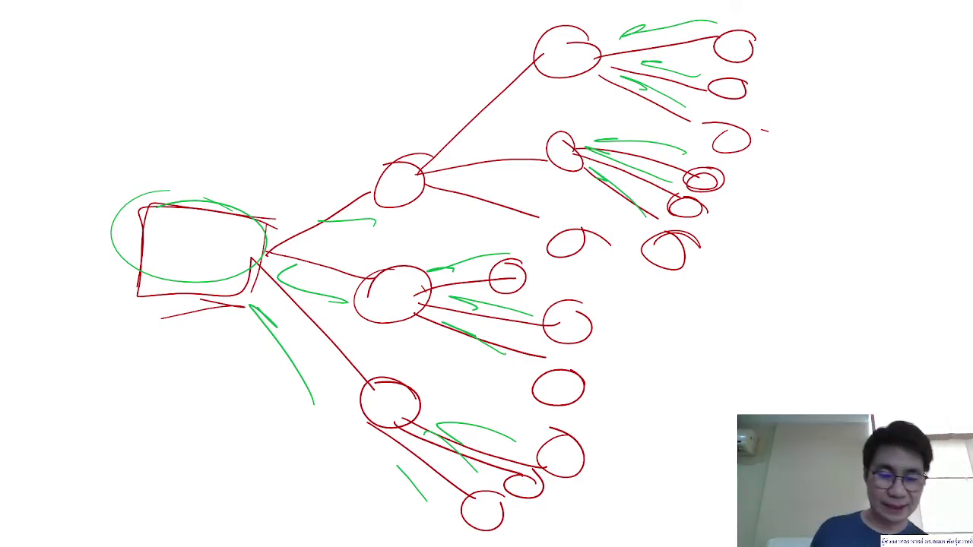
pyautogui.press('Escape')
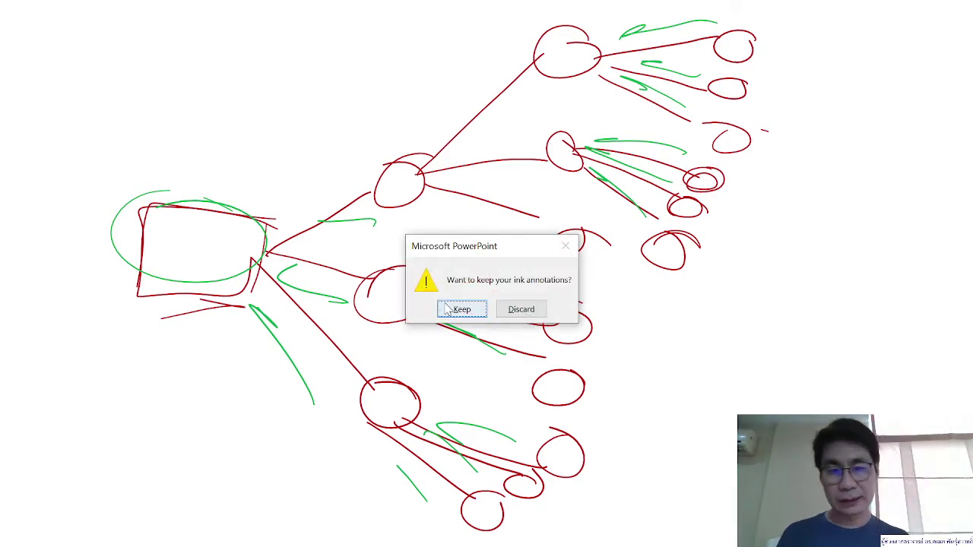
# Keep the red tree and green arrow ink on slide 10
pyautogui.click(453, 310)
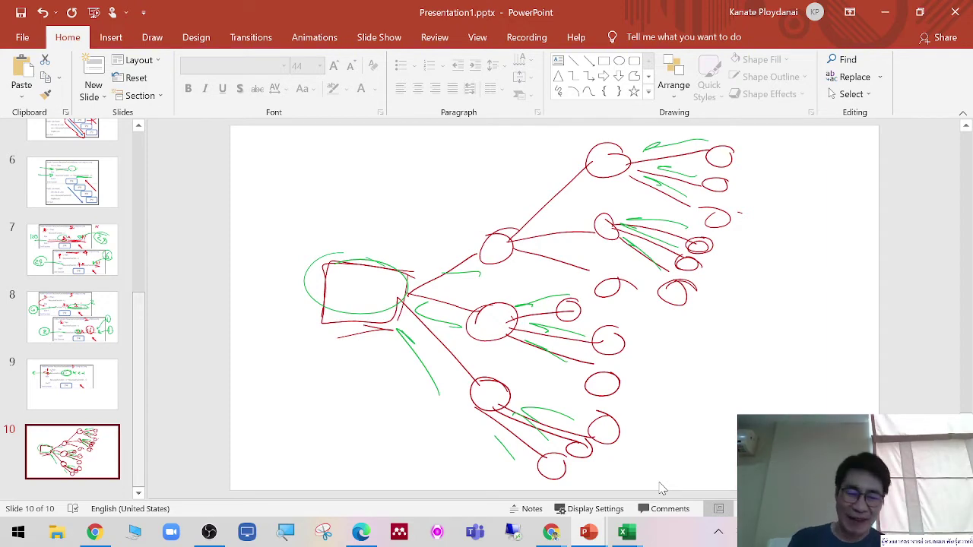
# Minimize Presentation1 and select the last slide of the VBA บทที่ 1 deck
pyautogui.click(889, 15)
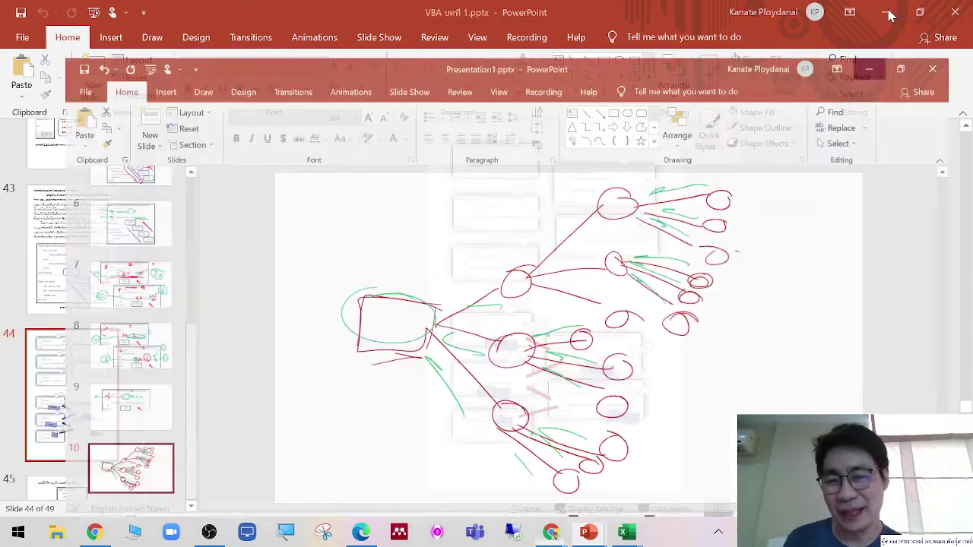
pyautogui.scroll(-10, 91, 409)
pyautogui.click(66, 402)
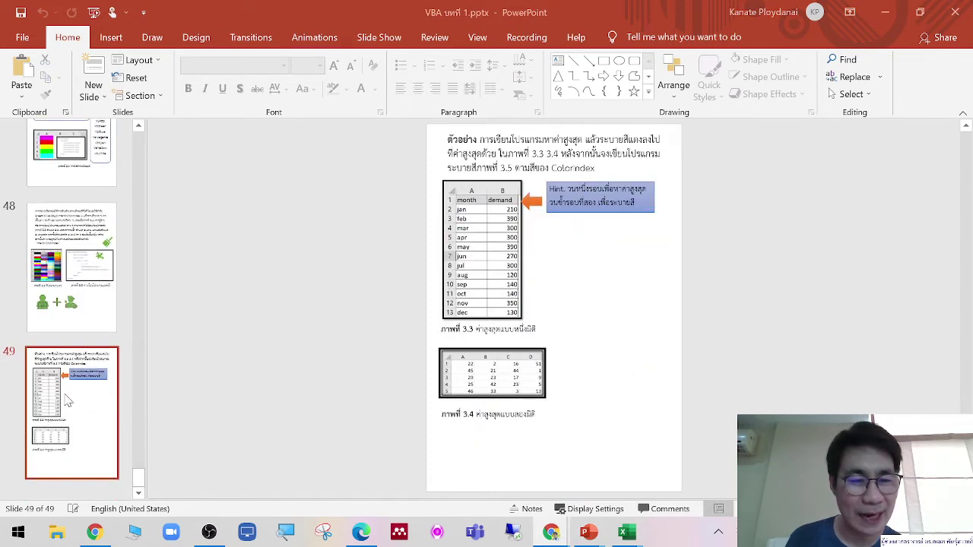
pyautogui.scroll(3, 69, 395)
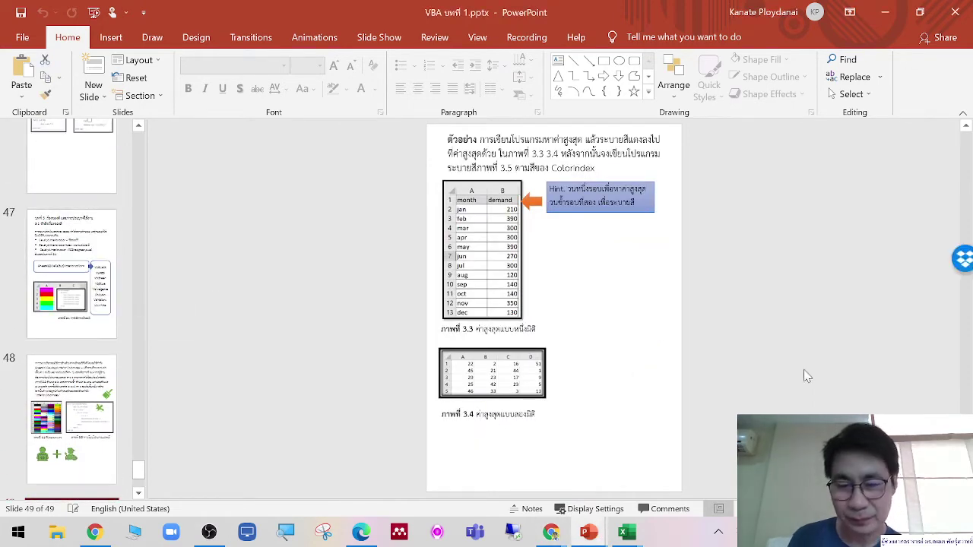
# Present from there and page back to the 3.1 Interior.color commands slide
pyautogui.hotkey('shift', 'F5')
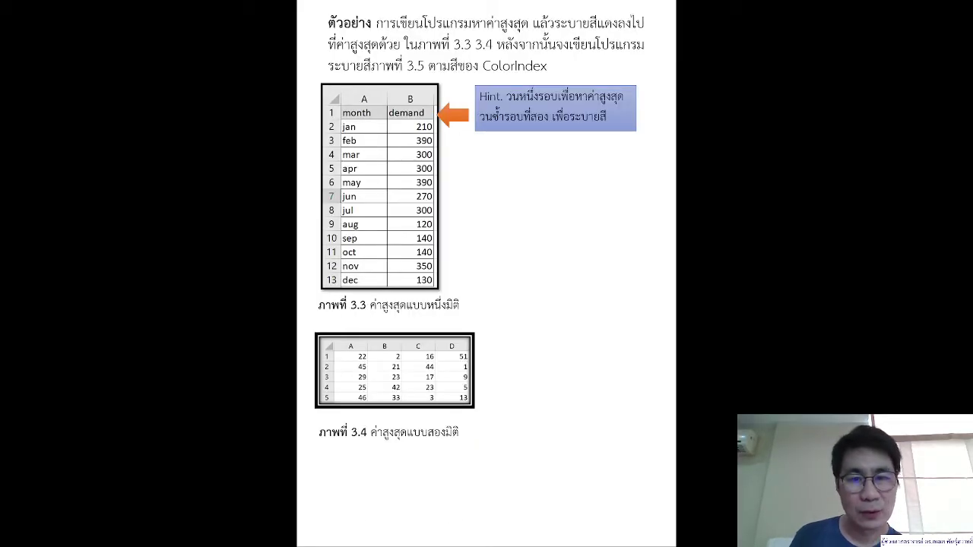
pyautogui.scroll(1, 809, 350)
pyautogui.scroll(-1, 810, 358)
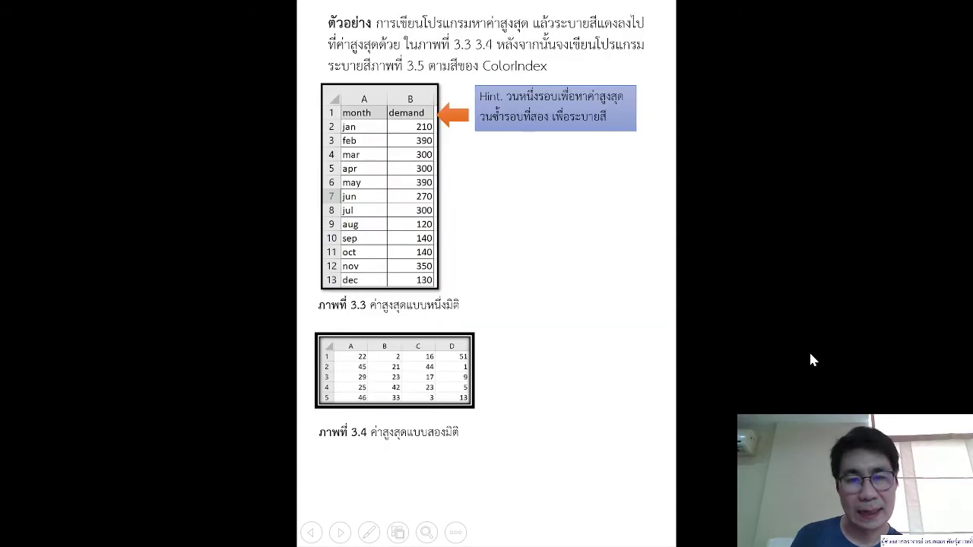
pyautogui.scroll(1, 810, 359)
pyautogui.scroll(1, 811, 356)
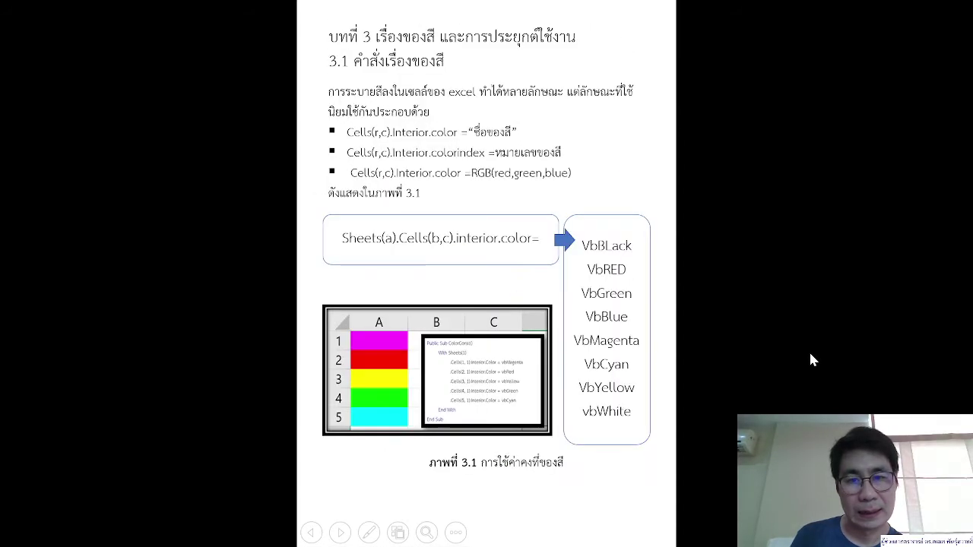
pyautogui.scroll(1, 811, 355)
pyautogui.scroll(-1, 811, 356)
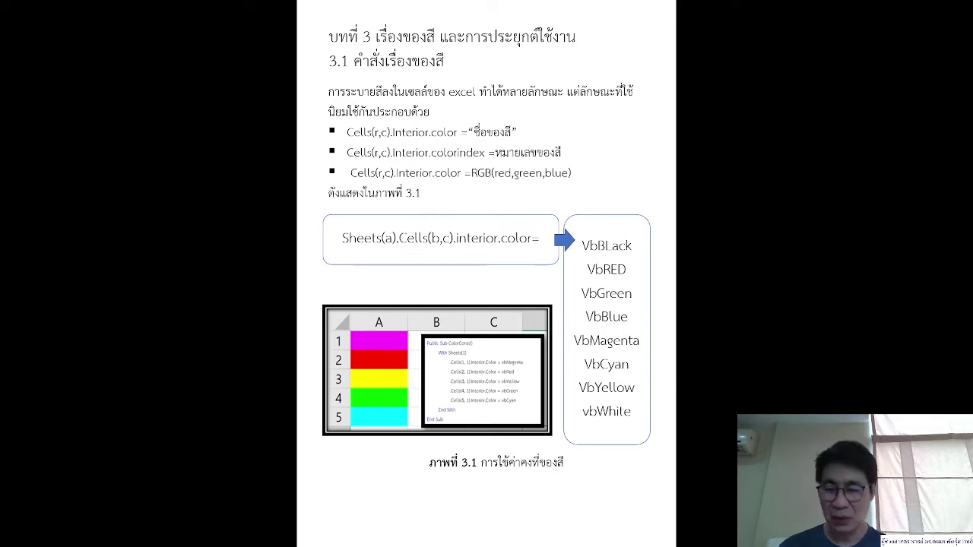
# End the slide show, minimize PowerPoint, and launch Excel from Windows search
pyautogui.press('Escape')
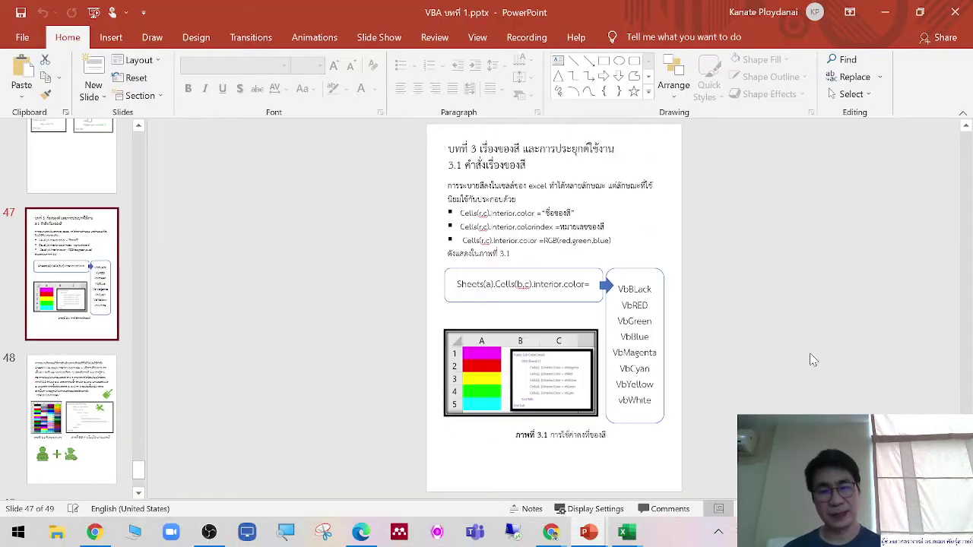
pyautogui.click(892, 19)
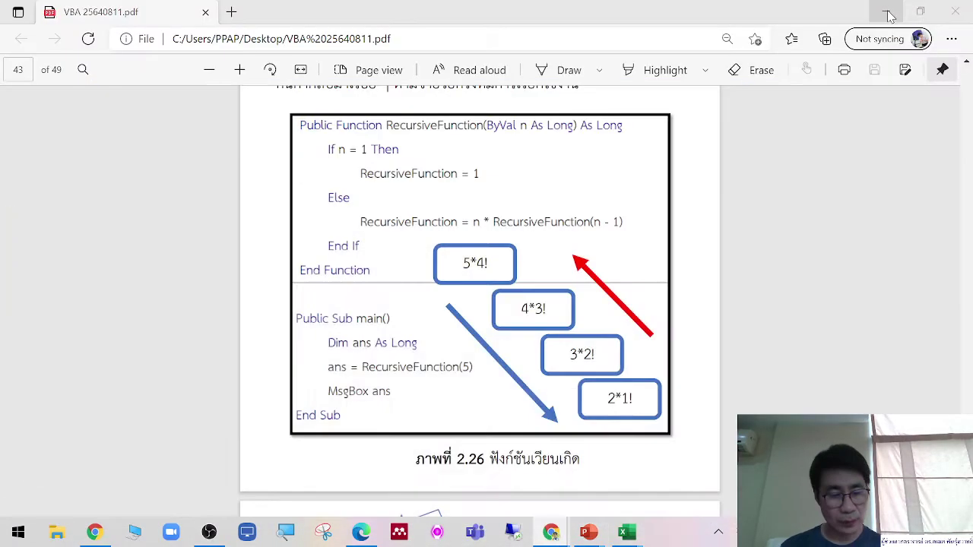
pyautogui.press('super')
pyautogui.write('ex')
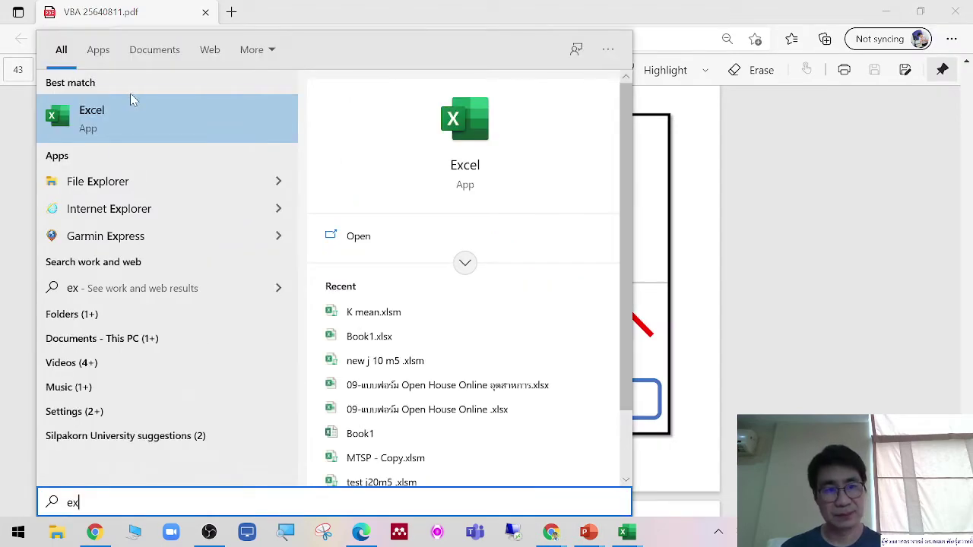
pyautogui.click(130, 97)
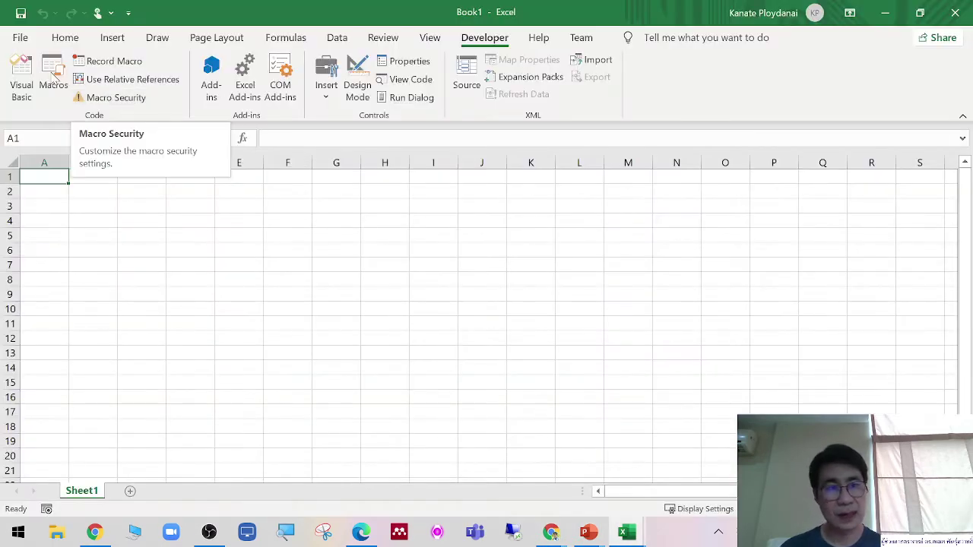
# Open the workbook test j20m5.xlsm from Excel's Recent list
pyautogui.click(19, 44)
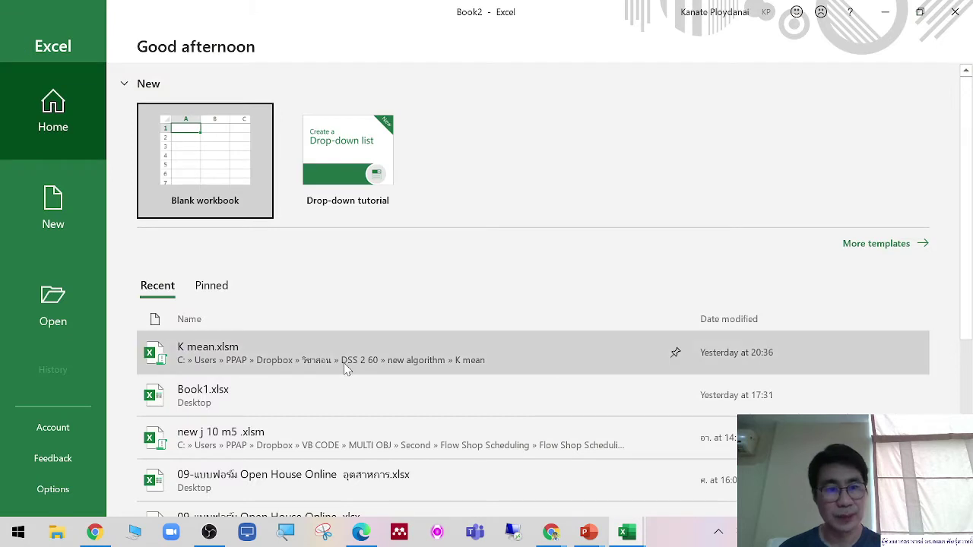
pyautogui.scroll(-2, 383, 355)
pyautogui.scroll(-2, 382, 355)
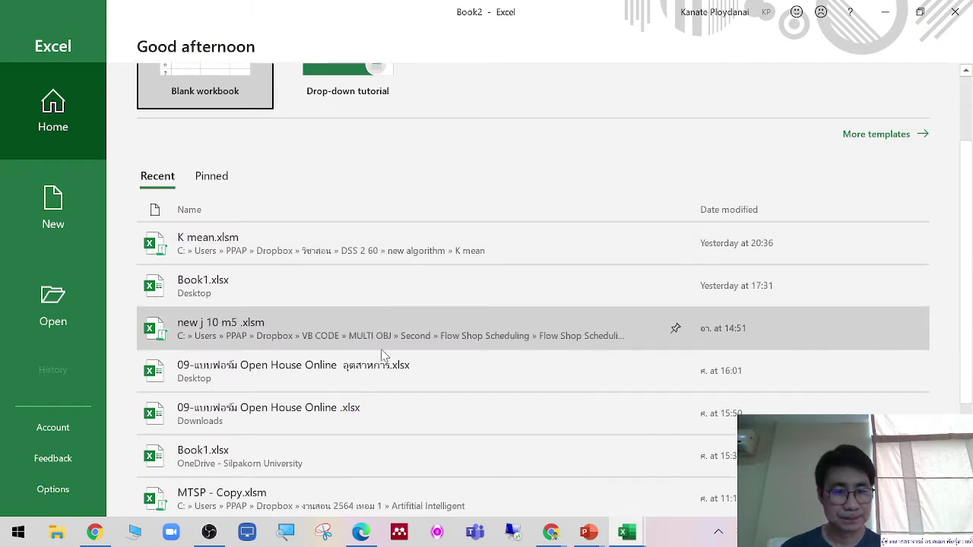
pyautogui.scroll(-2, 382, 355)
pyautogui.scroll(-1, 381, 349)
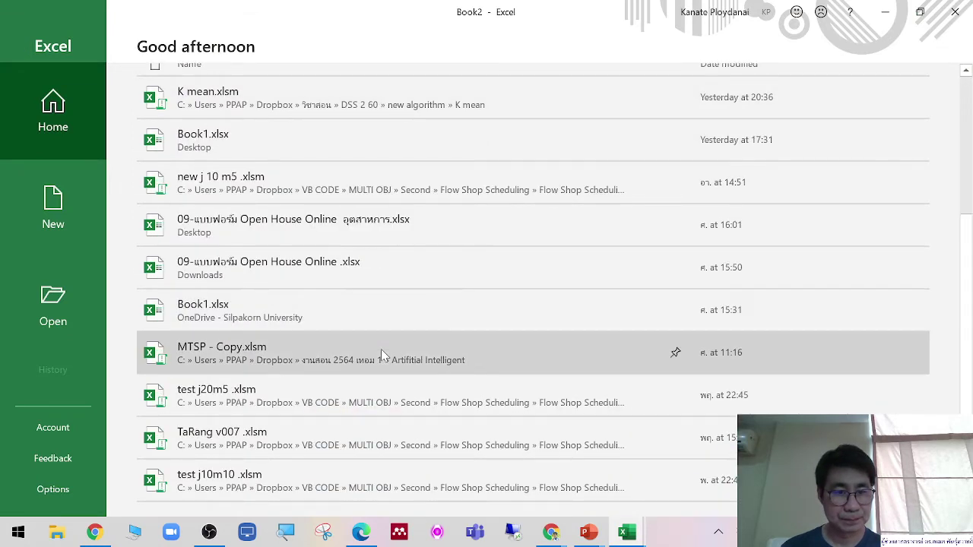
pyautogui.click(379, 389)
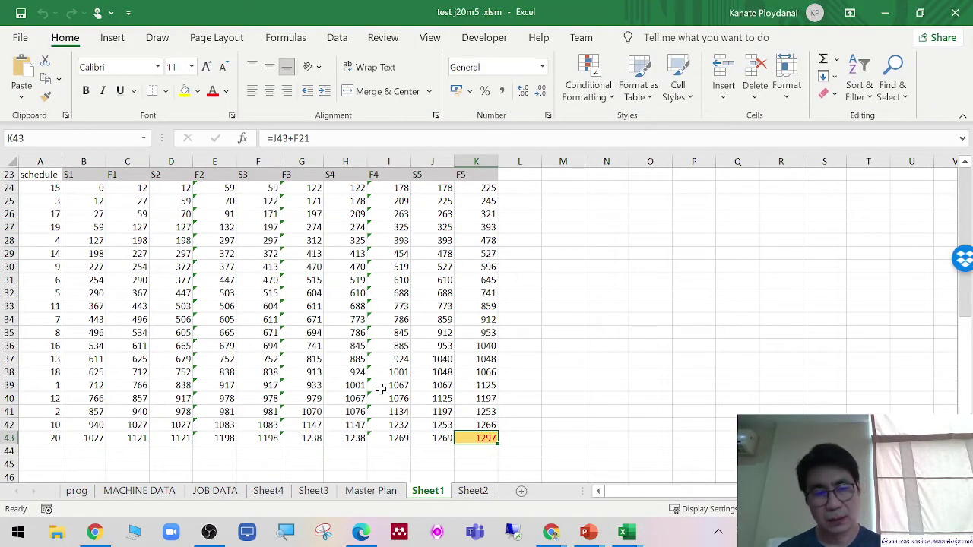
# Scroll through the schedule on the Master Plan sheet of test j20m5
pyautogui.scroll(3, 472, 381)
pyautogui.scroll(-2, 471, 382)
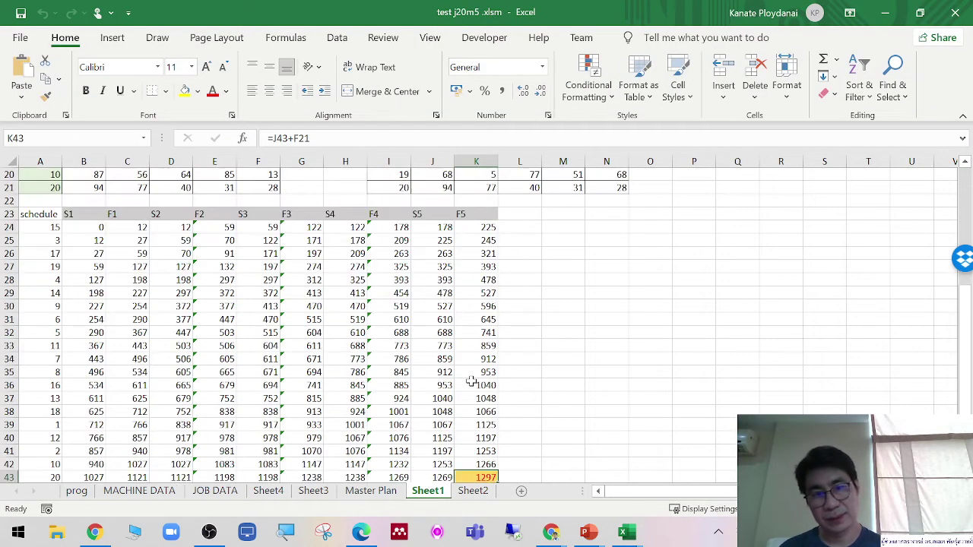
pyautogui.scroll(-1, 471, 382)
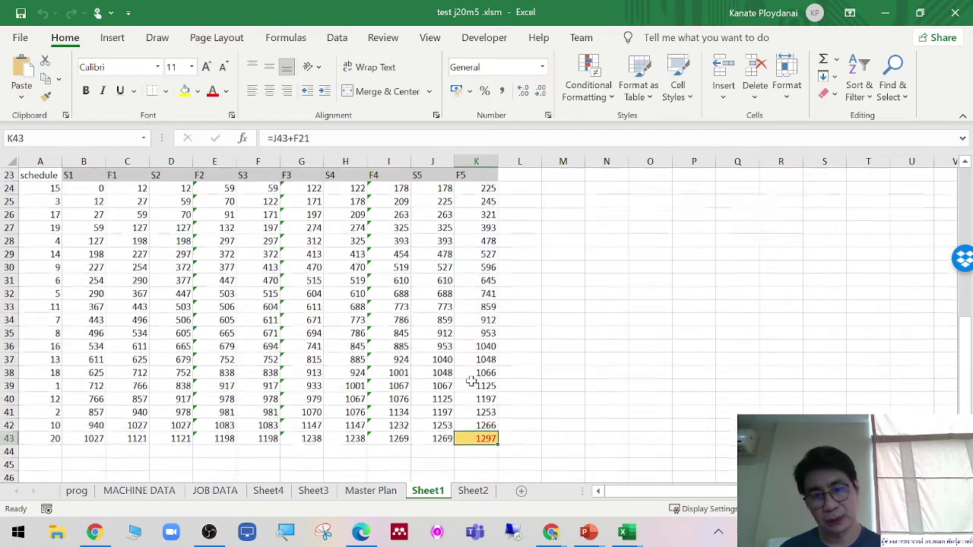
pyautogui.click(380, 492)
pyautogui.scroll(3, 515, 387)
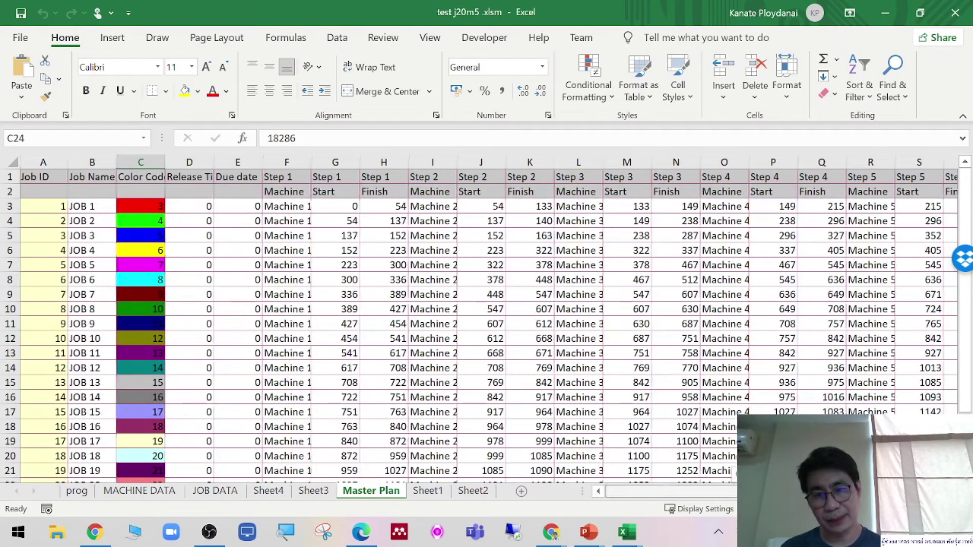
pyautogui.hscroll(1, 664, 391)
pyautogui.hscroll(-1, 663, 391)
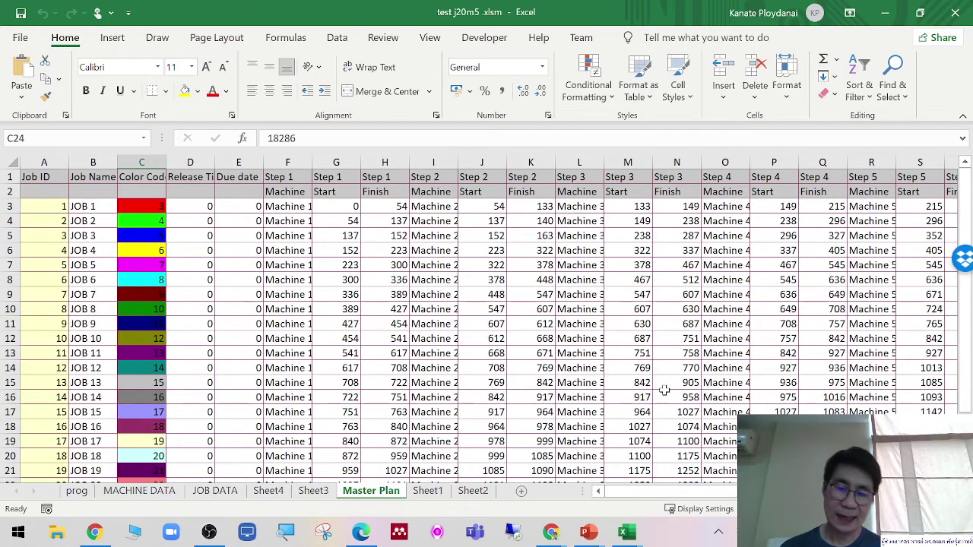
pyautogui.scroll(-1, 516, 292)
pyautogui.scroll(1, 516, 293)
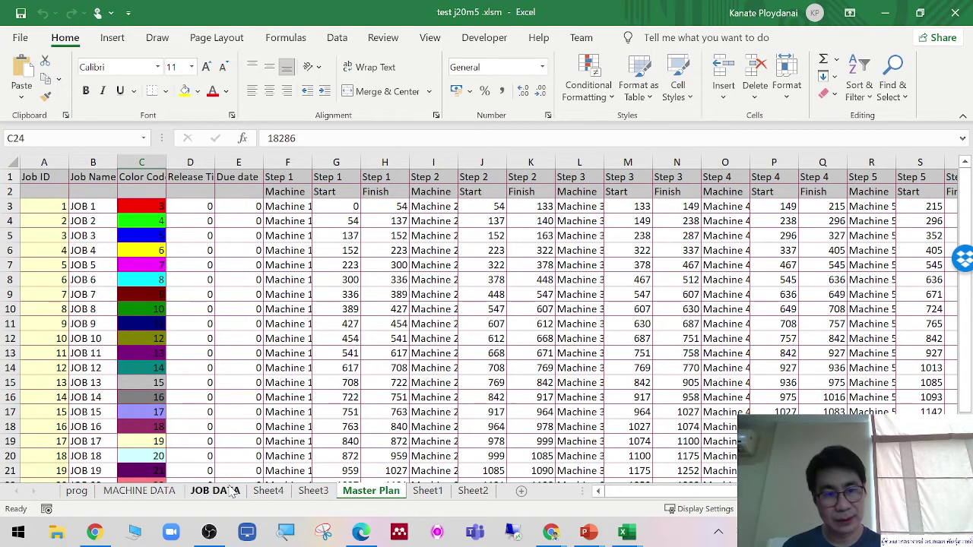
# Look over the JOB DATA, Sheet4 and MACHINE DATA sheets, then return to Master Plan
pyautogui.click(229, 491)
pyautogui.click(270, 492)
pyautogui.click(163, 492)
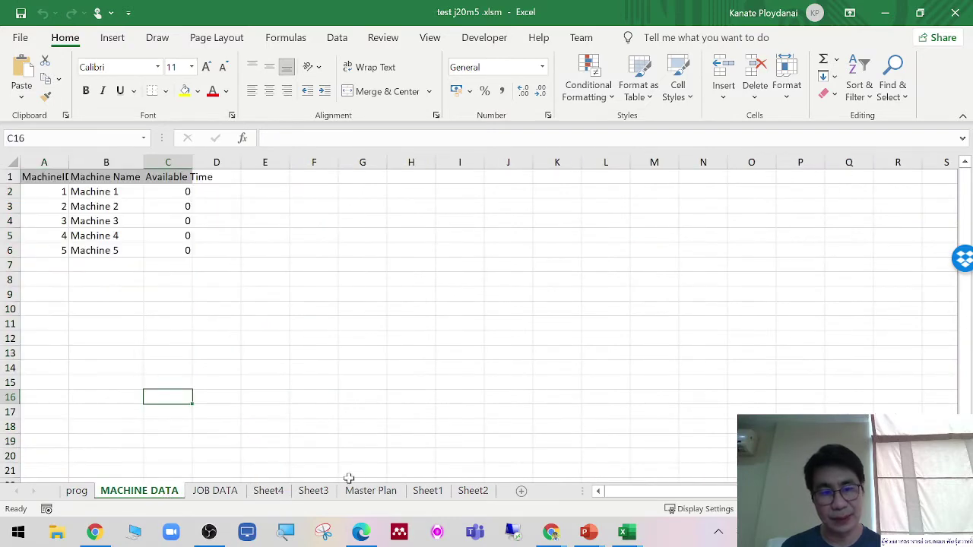
pyautogui.click(363, 494)
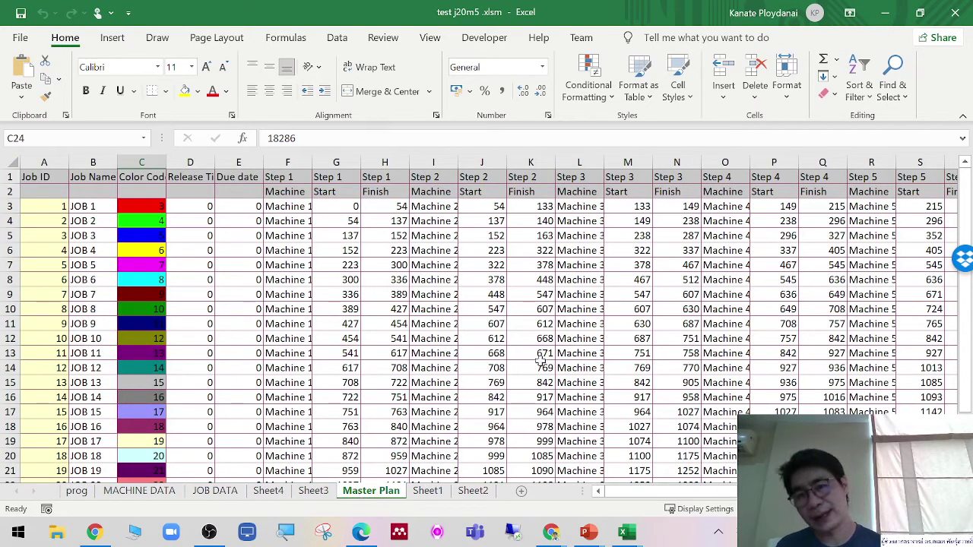
# Close test j20m5, close Book1 with Don't Save, and open Windows search
pyautogui.click(964, 7)
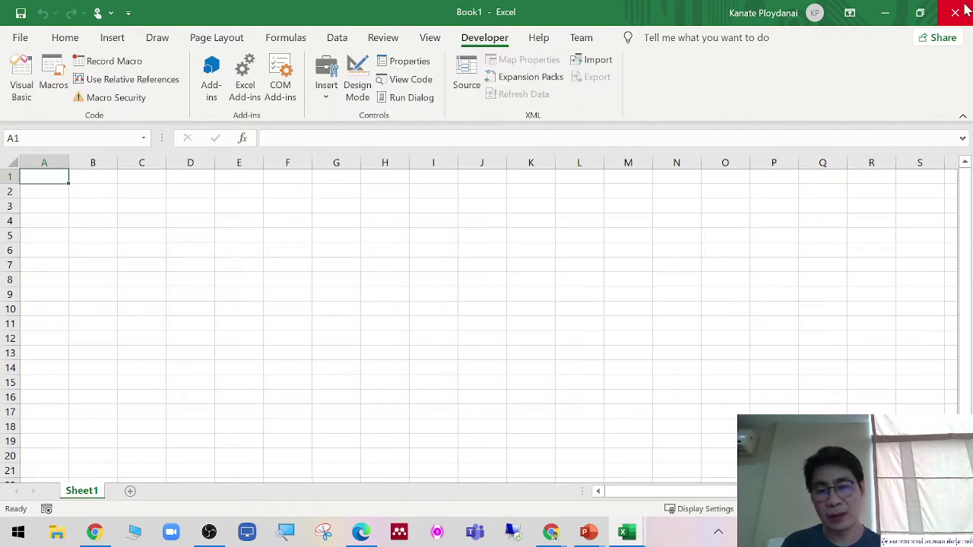
pyautogui.click(964, 9)
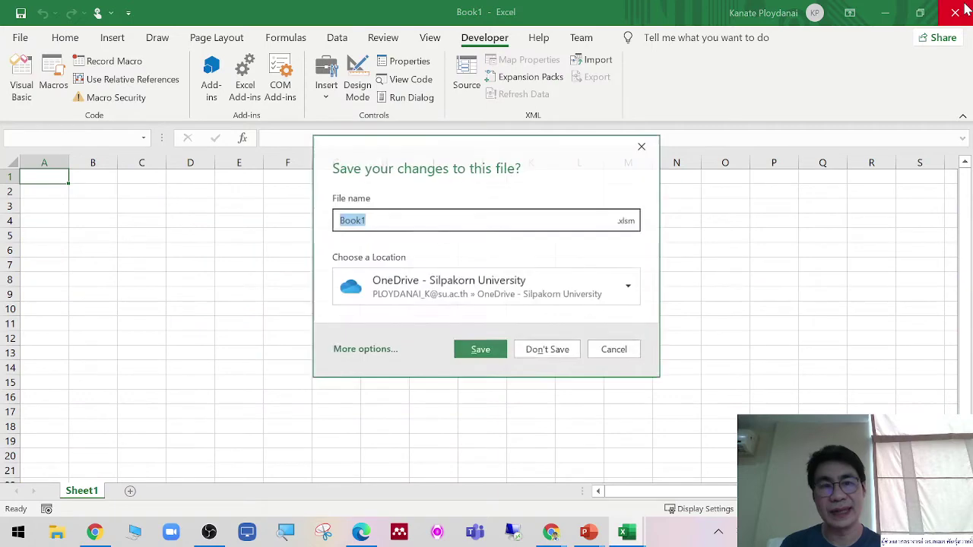
pyautogui.click(561, 350)
pyautogui.press('super')
# Relaunch Excel, open new j 10 m5 .xlsm from Recent, and select cells C7 and D10
pyautogui.write('ex')
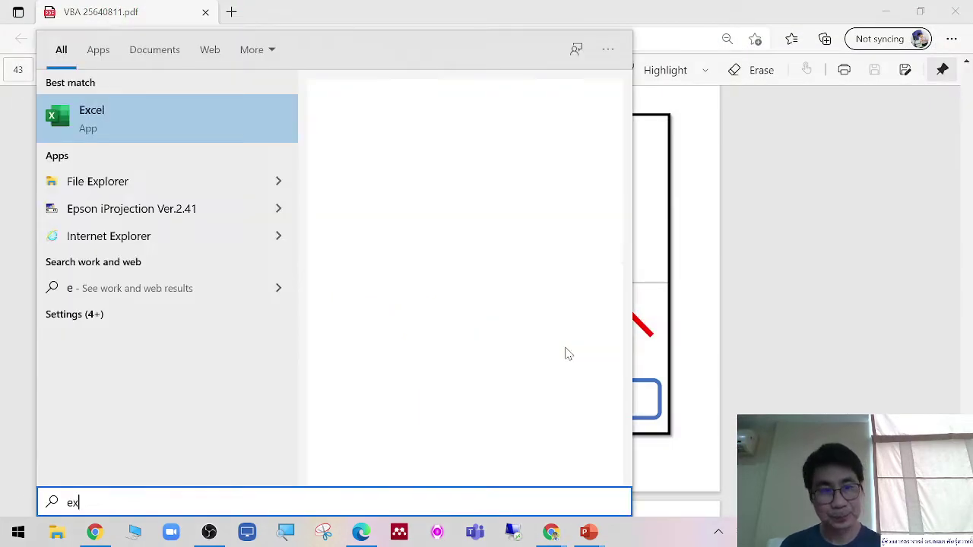
pyautogui.click(199, 137)
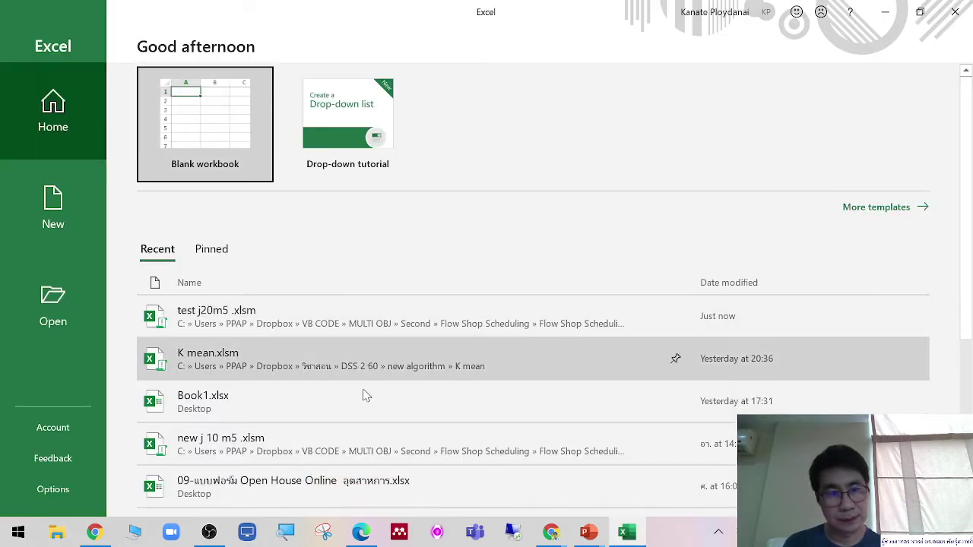
pyautogui.scroll(-2, 363, 391)
pyautogui.click(356, 401)
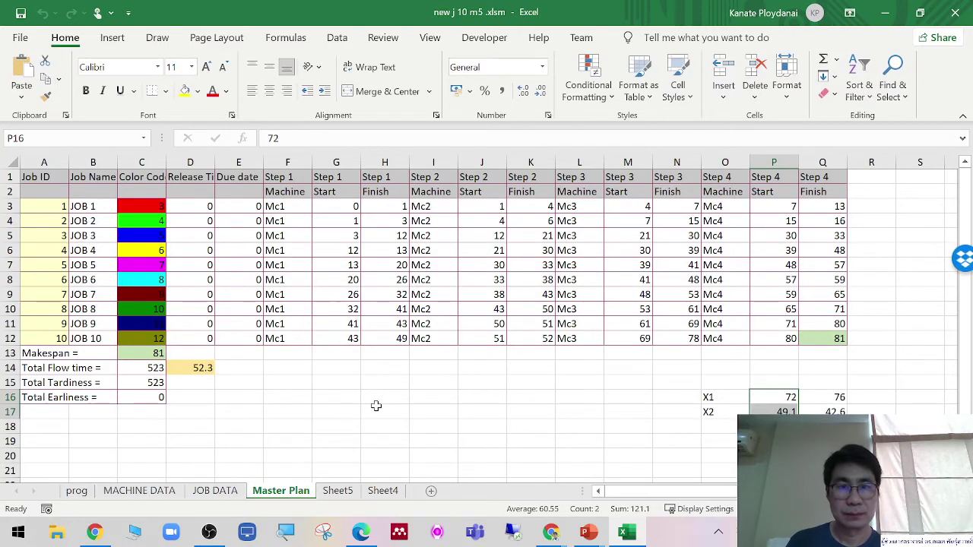
pyautogui.click(144, 265)
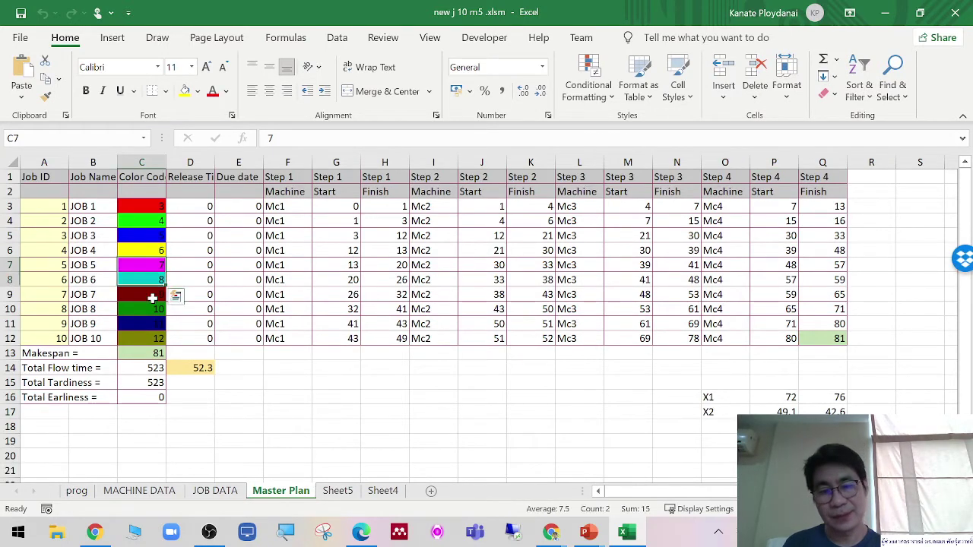
pyautogui.click(194, 309)
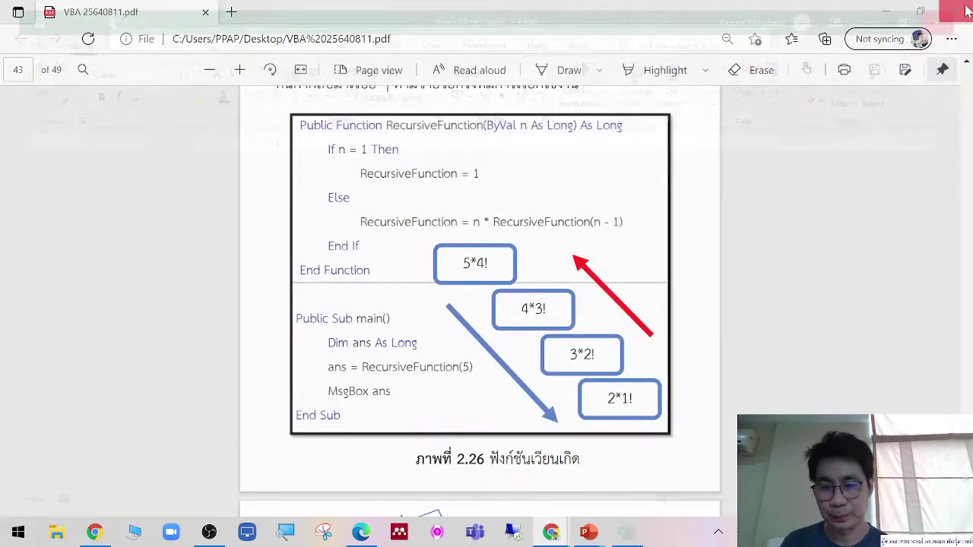
# Close Excel and scroll the VBA PDF toward page 47
pyautogui.click(964, 9)
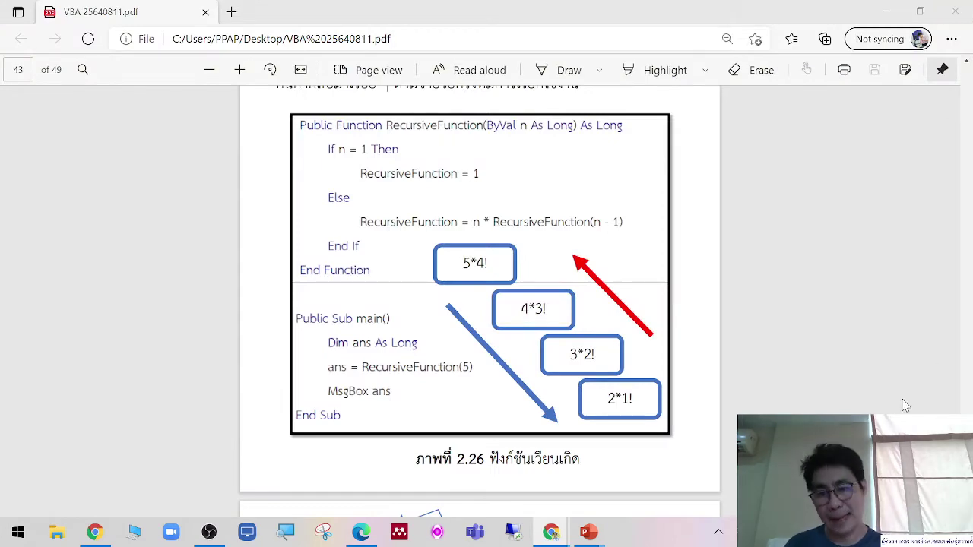
pyautogui.scroll(-4, 903, 408)
pyautogui.scroll(-5, 902, 408)
pyautogui.scroll(-5, 902, 408)
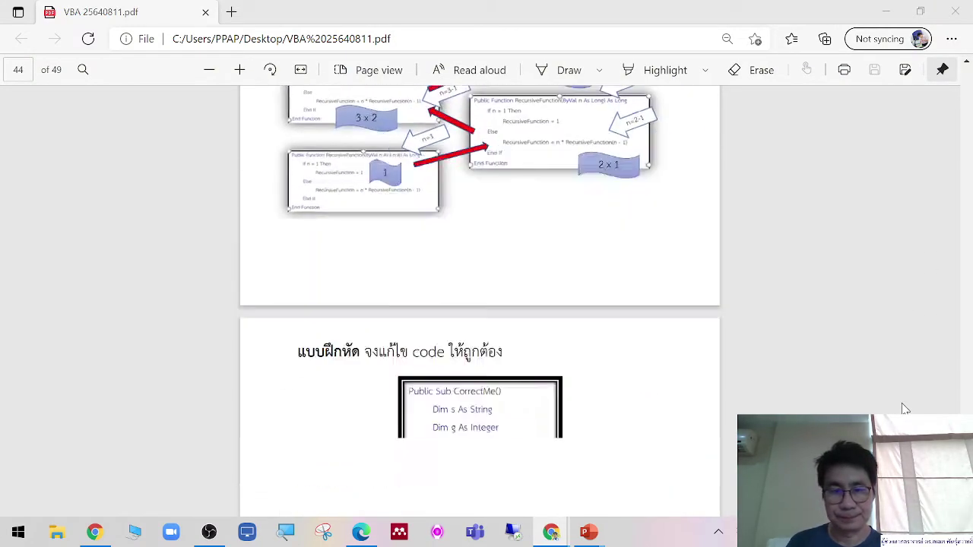
pyautogui.scroll(-5, 903, 409)
pyautogui.scroll(-5, 905, 408)
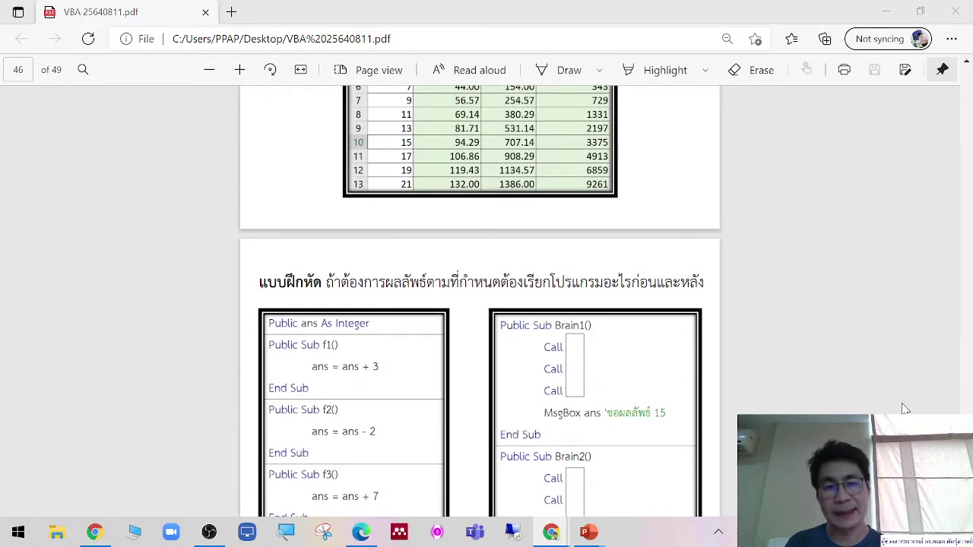
pyautogui.scroll(1, 902, 409)
pyautogui.scroll(-4, 900, 411)
pyautogui.scroll(3, 899, 411)
pyautogui.scroll(4, 900, 411)
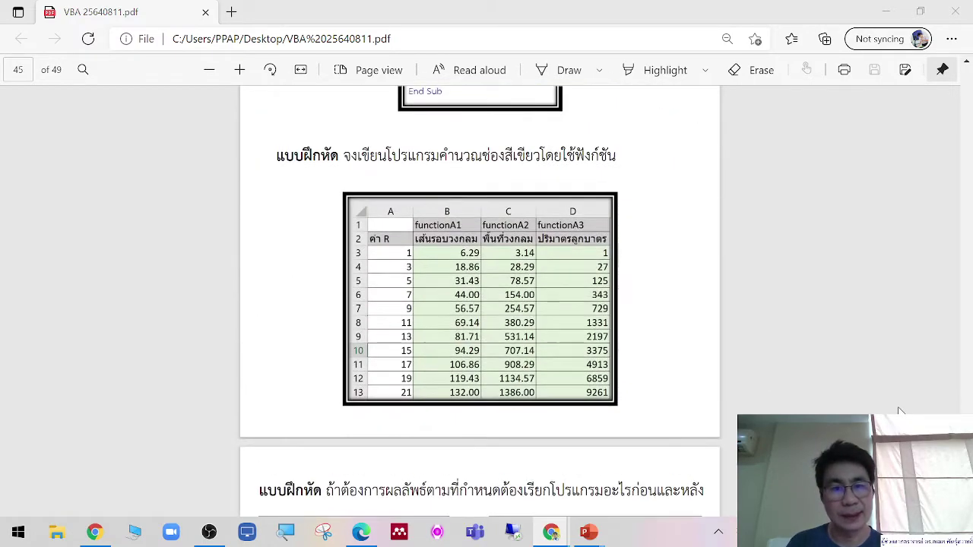
pyautogui.scroll(-4, 900, 411)
pyautogui.scroll(-6, 901, 411)
pyautogui.scroll(-4, 900, 411)
pyautogui.scroll(-2, 900, 411)
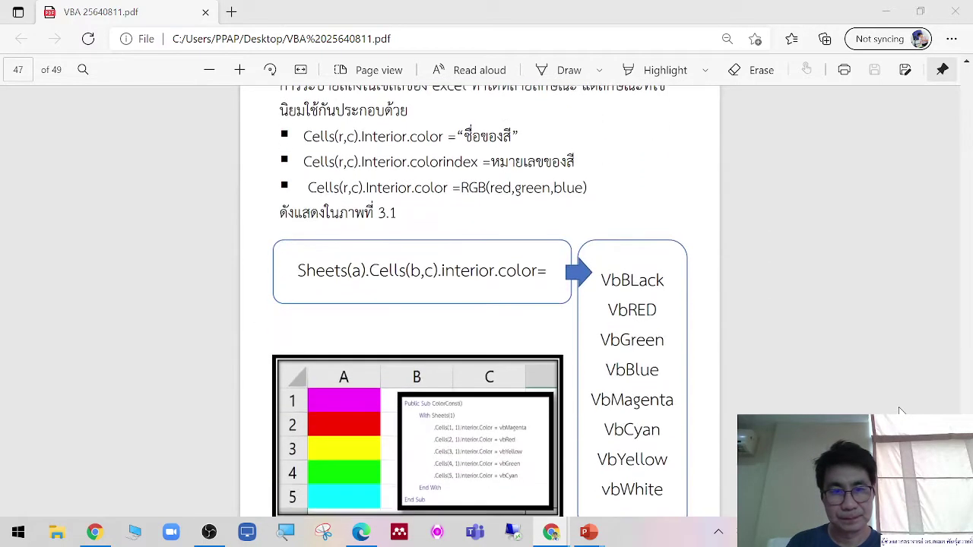
# Zoom in on page 47's colour-command list and start a Win+Shift+S region snip
pyautogui.scroll(1, 900, 411)
pyautogui.scroll(1, 900, 411)
pyautogui.scroll(1, 900, 412)
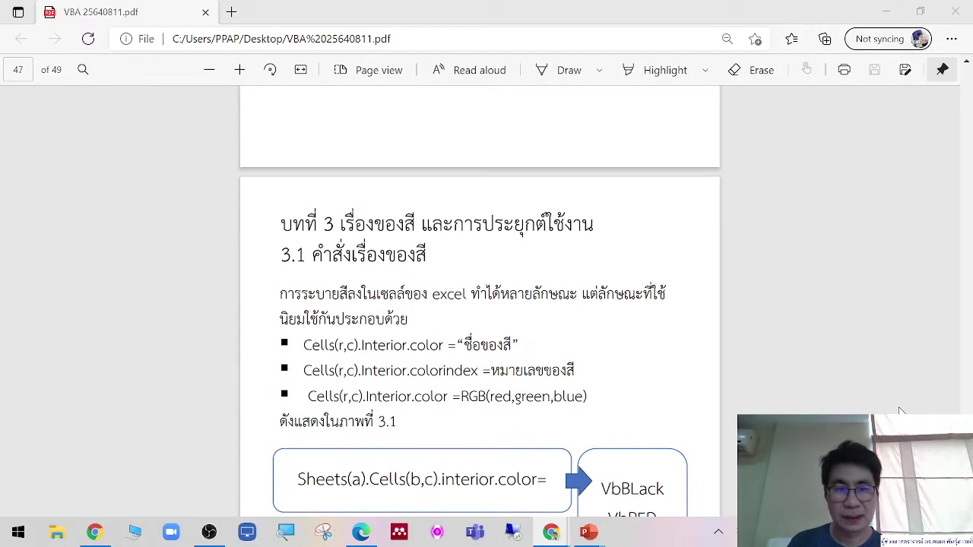
pyautogui.scroll(-2, 900, 411)
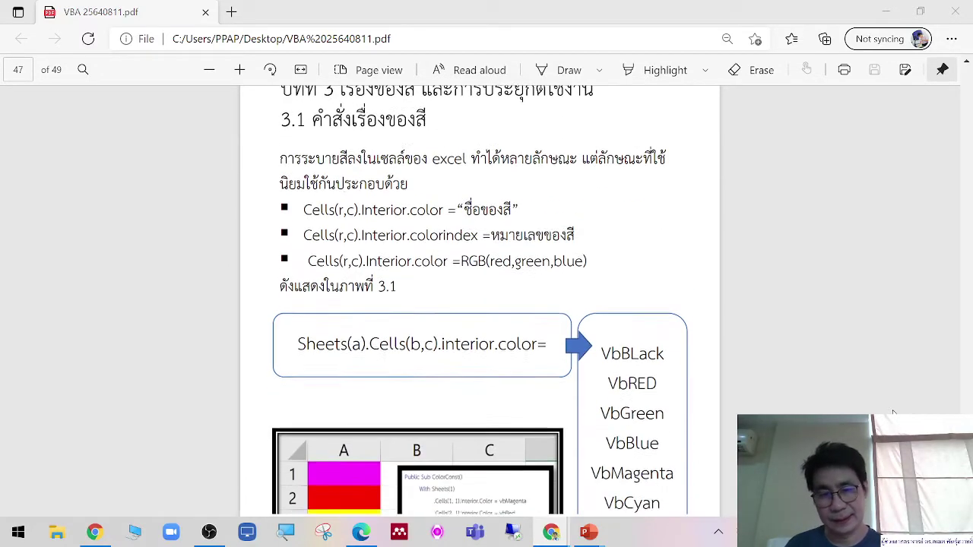
pyautogui.scroll(2, 900, 411)
pyautogui.scroll(-1, 893, 413)
pyautogui.scroll(-1, 894, 413)
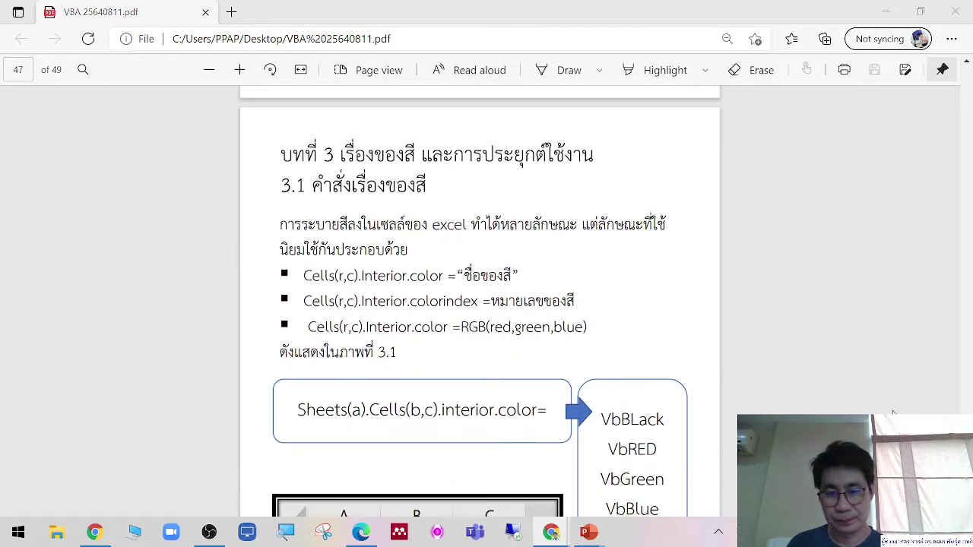
pyautogui.hotkey('ctrl', '+')
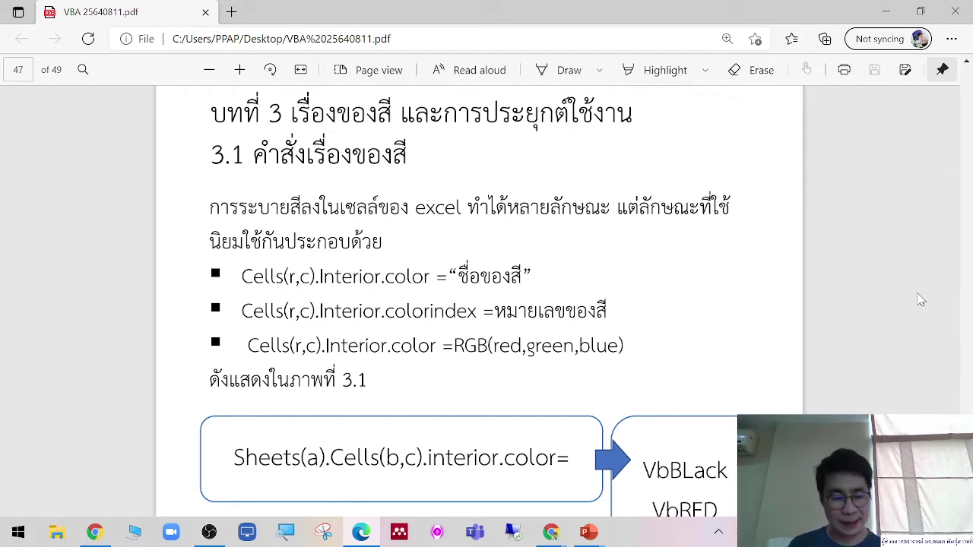
pyautogui.press('super+shift+s')
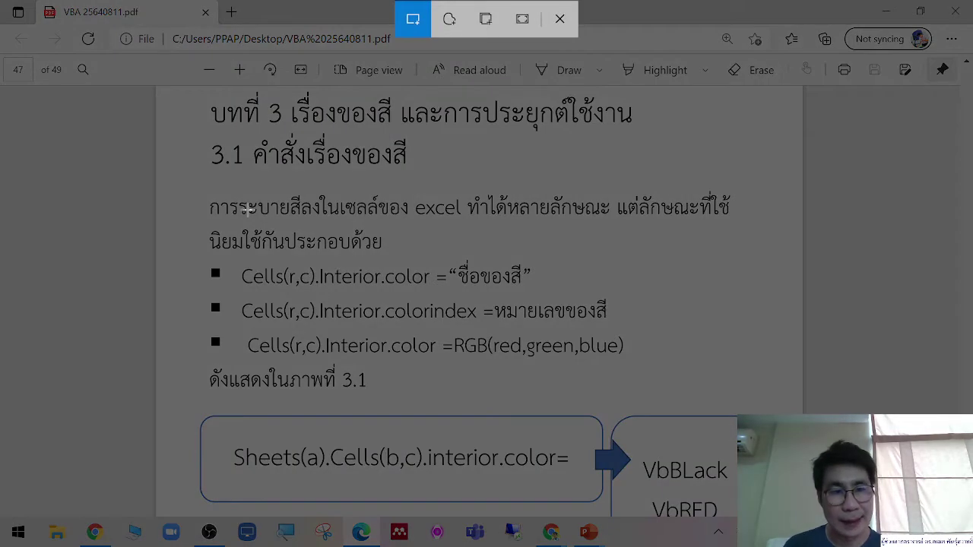
# Snip the colour-command lines and paste them onto a new slide 11 in PowerPoint
pyautogui.moveTo(192, 185); pyautogui.dragTo(749, 367)
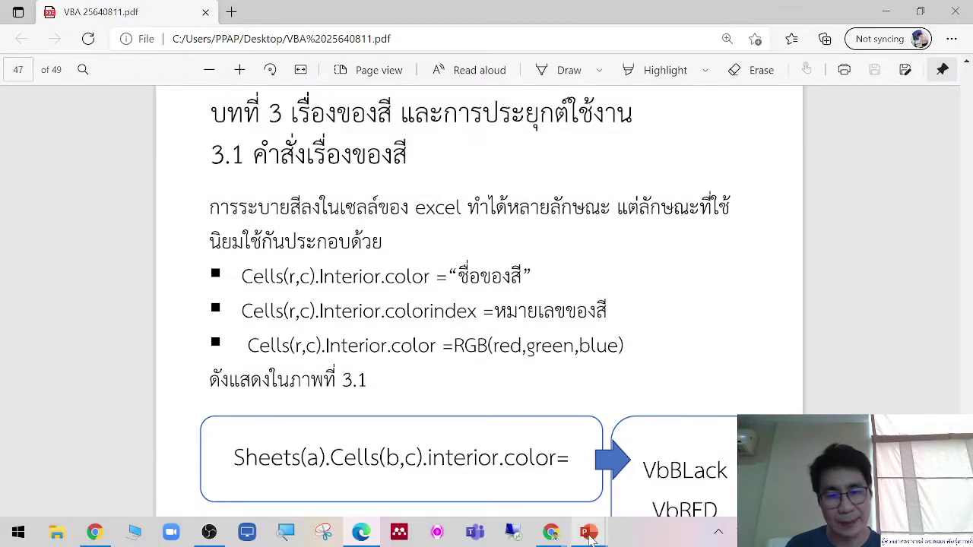
pyautogui.moveTo(588, 532)
pyautogui.click(502, 494)
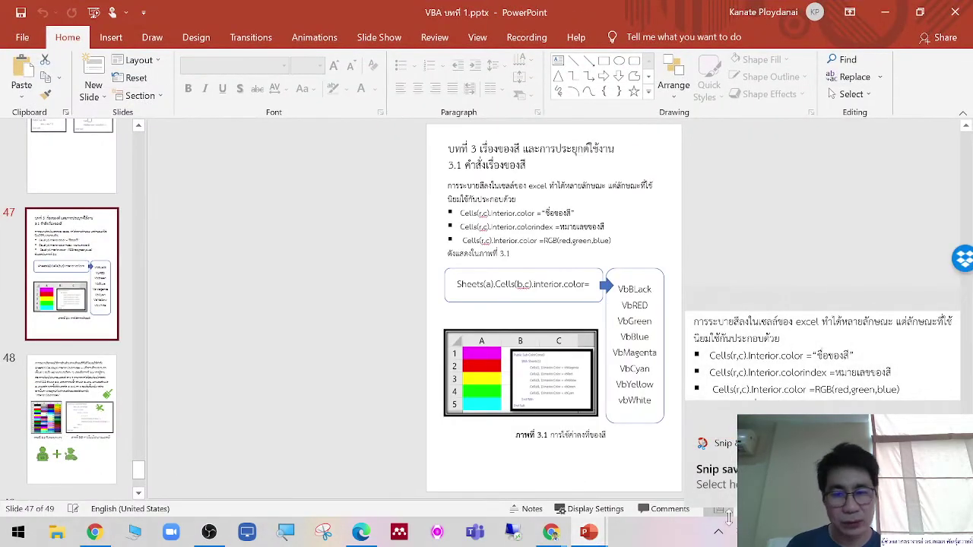
pyautogui.click(479, 494)
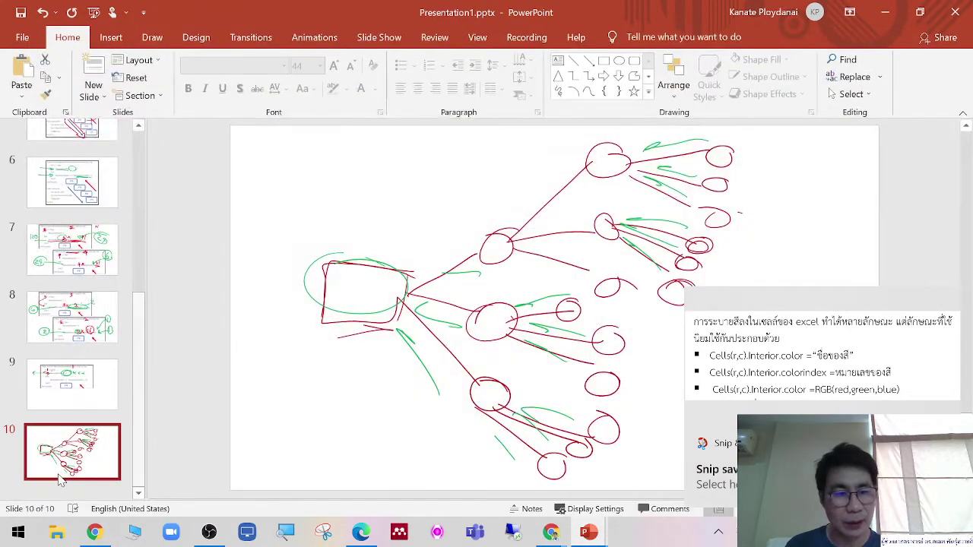
pyautogui.click(94, 70)
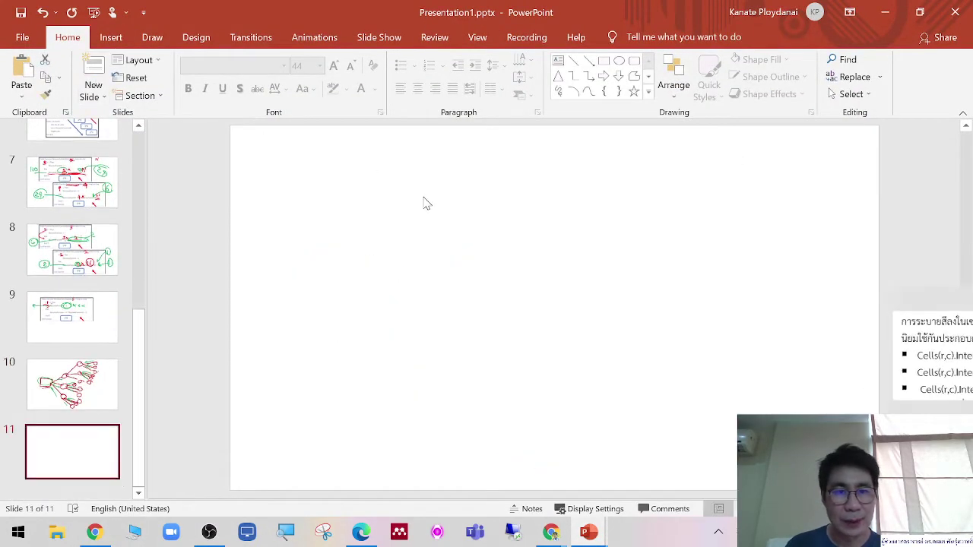
pyautogui.rightClick(426, 200)
pyautogui.click(452, 226)
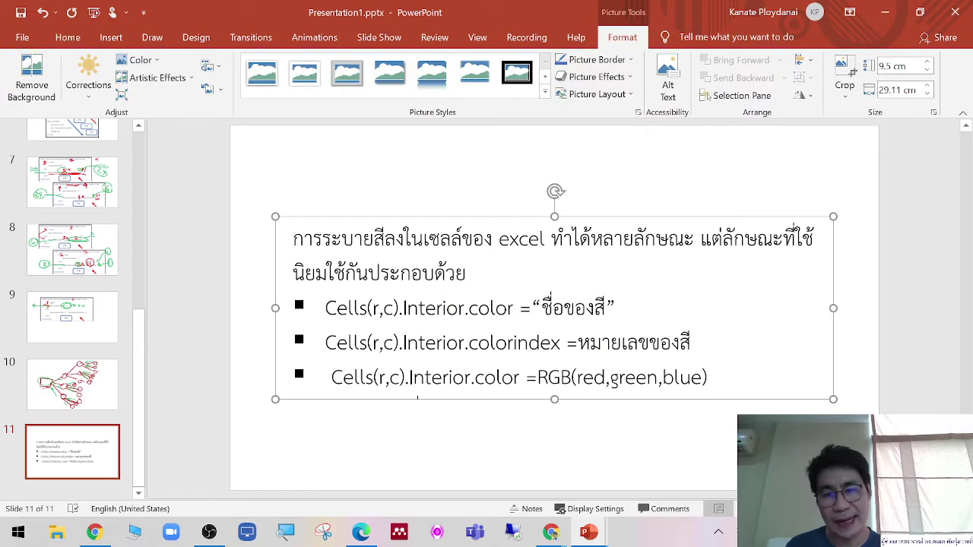
# Enlarge the pasted picture to 10.57 × 32.39 cm and present slide 11 full screen
pyautogui.moveTo(750, 362); pyautogui.dragTo(731, 343)
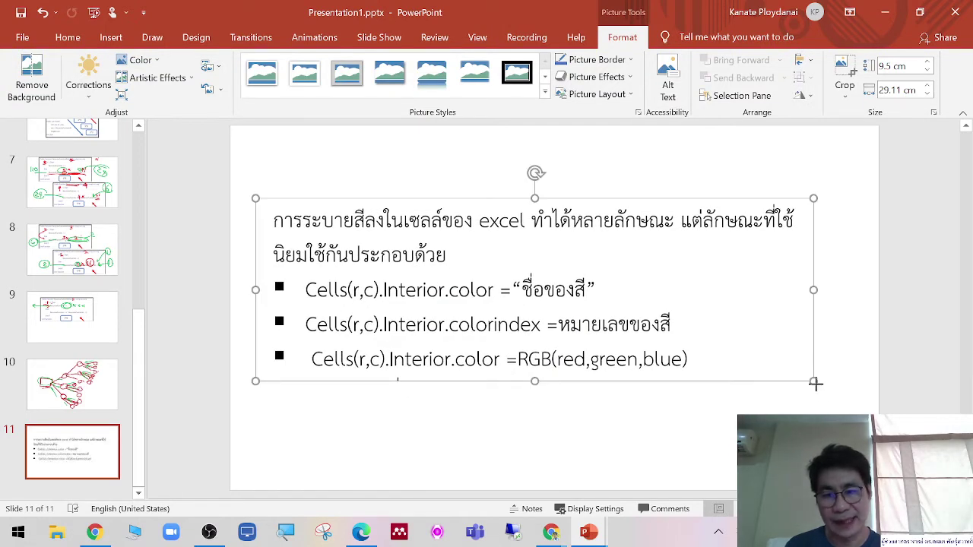
pyautogui.moveTo(815, 384); pyautogui.dragTo(864, 399)
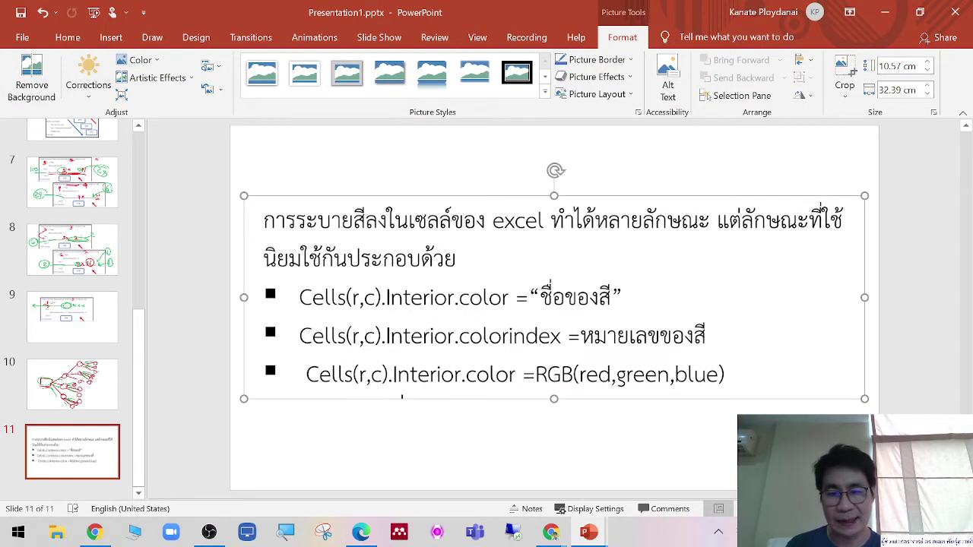
pyautogui.hotkey('shift', 'F5')
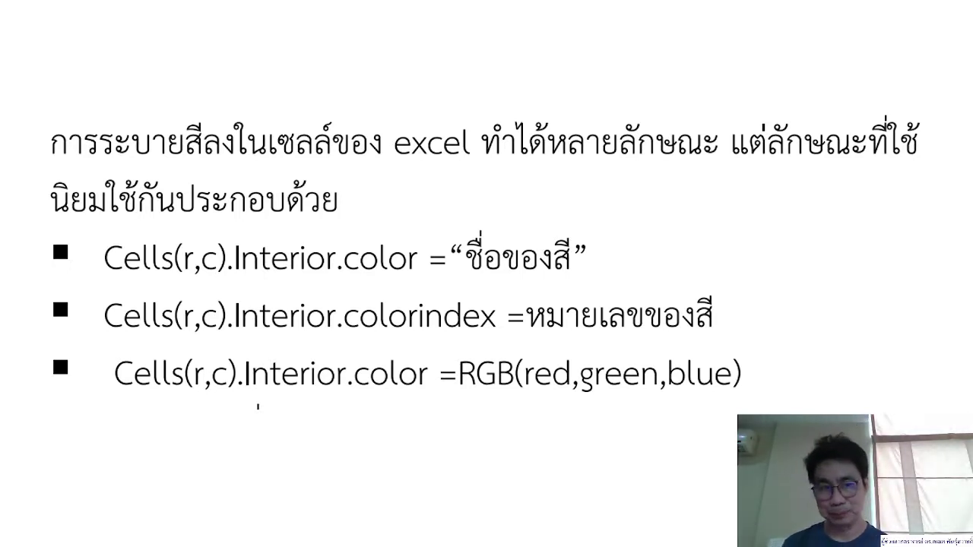
# Return to slide 11 in the show, pick red pen ink, and underline r and c
pyautogui.press('Left')
pyautogui.press('Left')
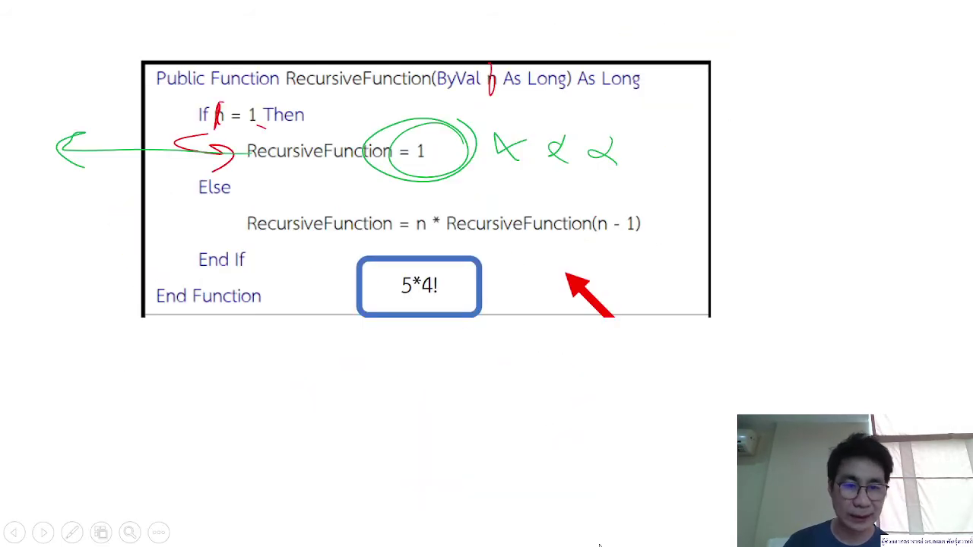
pyautogui.press('Right')
pyautogui.press('Right')
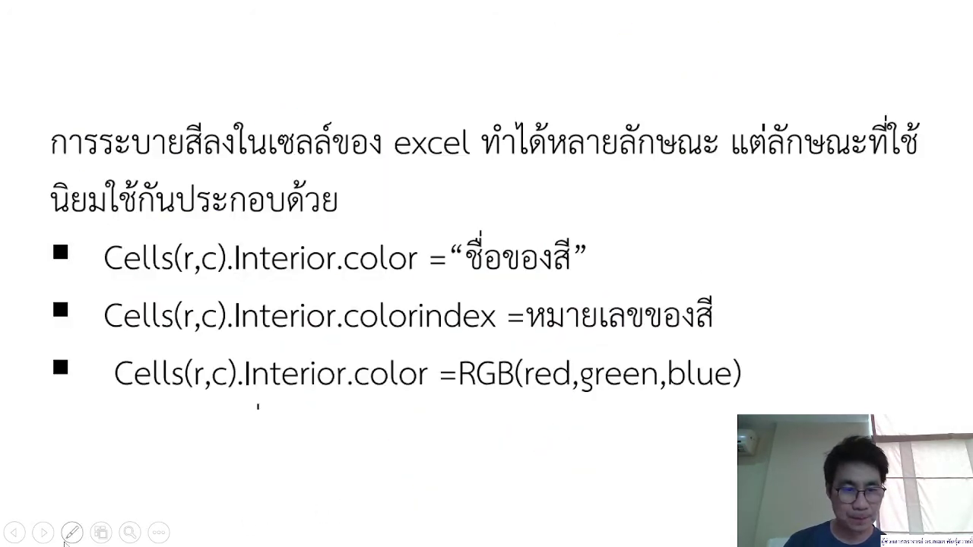
pyautogui.click(71, 532)
pyautogui.click(54, 501)
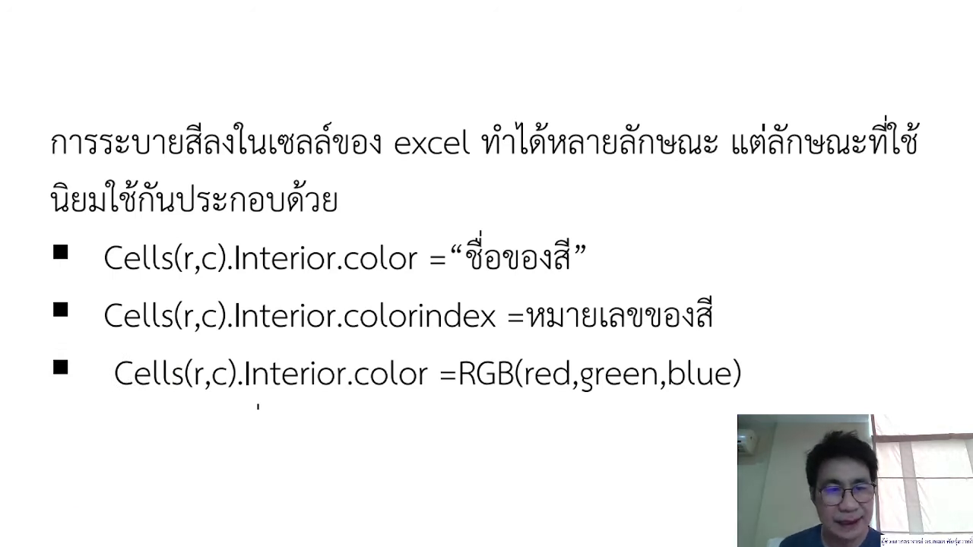
pyautogui.moveTo(175, 271); pyautogui.dragTo(220, 281)
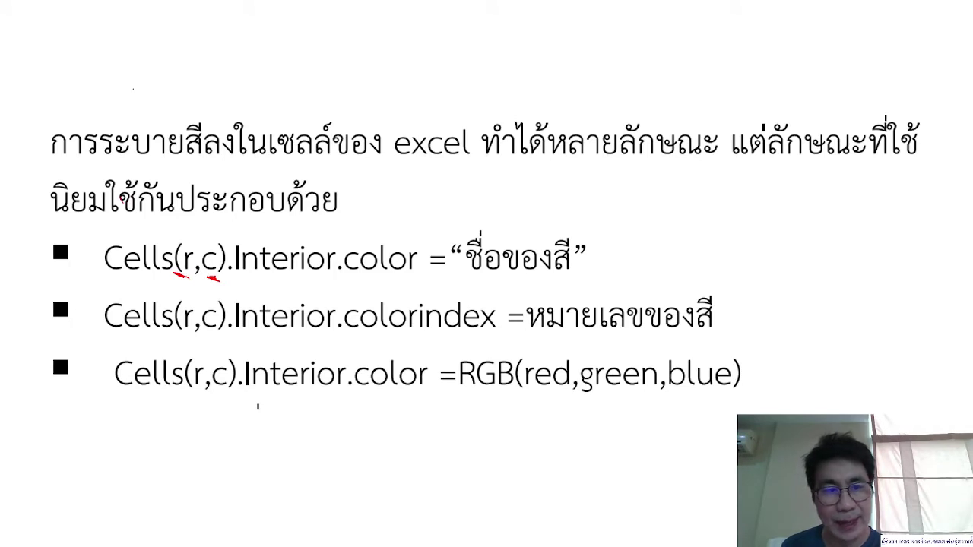
# Label r as row and c as column with red arrows, and circle .Interior.color
pyautogui.moveTo(133, 89); pyautogui.dragTo(182, 243)
pyautogui.moveTo(129, 85); pyautogui.dragTo(160, 71)
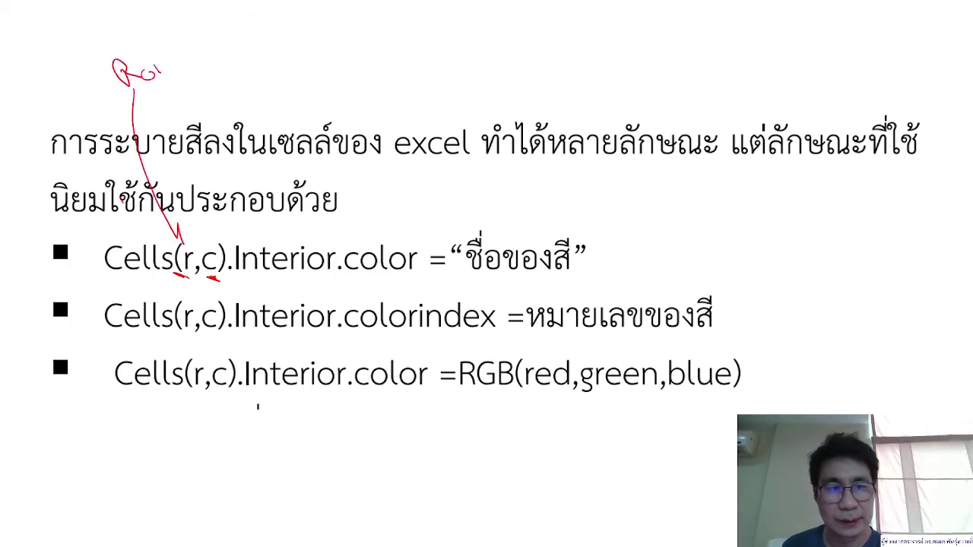
pyautogui.moveTo(219, 240)
pyautogui.mouseDown()
pyautogui.moveTo(274, 59)
pyautogui.moveTo(293, 82)
pyautogui.mouseUp()
pyautogui.moveTo(312, 64); pyautogui.dragTo(306, 79)
pyautogui.moveTo(322, 42); pyautogui.dragTo(319, 73)
pyautogui.moveTo(327, 58); pyautogui.dragTo(396, 49)
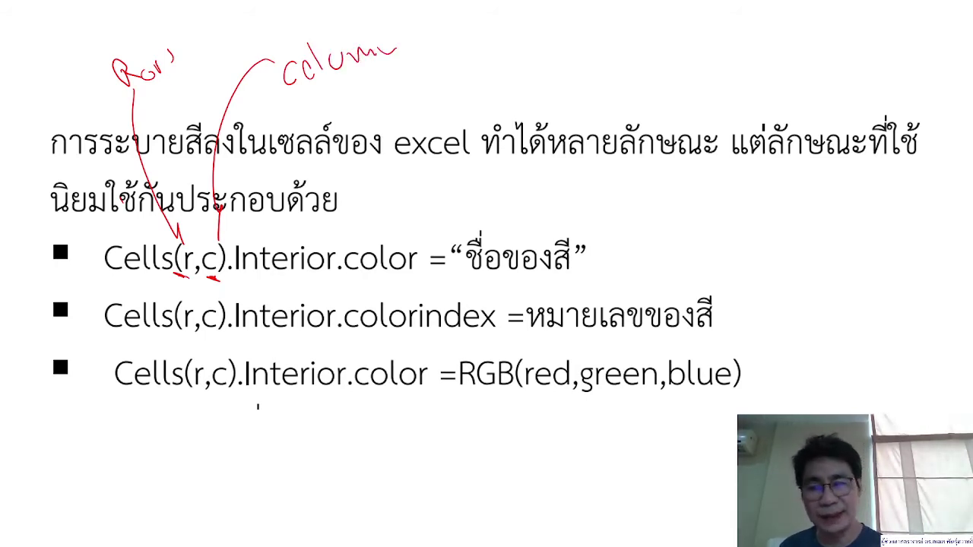
pyautogui.moveTo(432, 256); pyautogui.dragTo(447, 267)
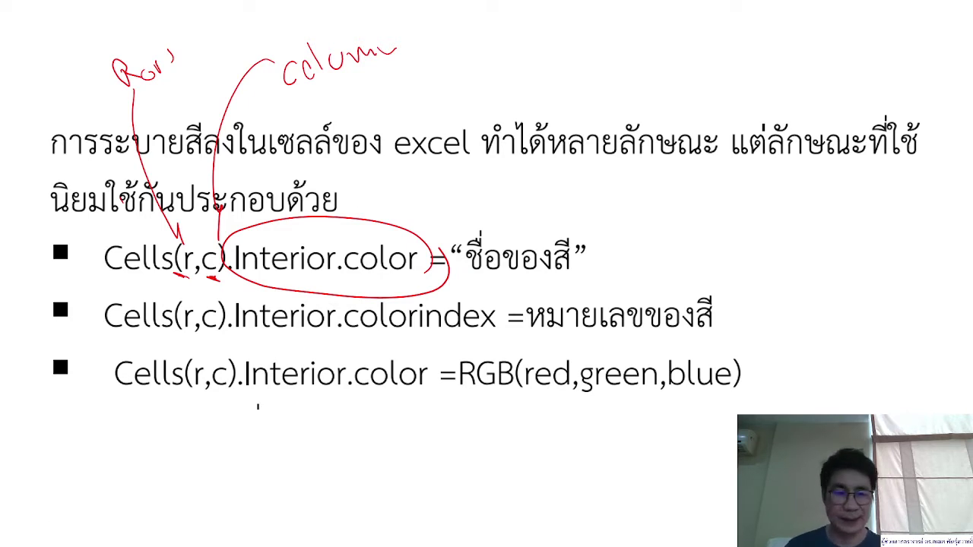
# Switch to light-blue ink, circle ชื่อของสี, and underline Interior.colorindex on the second bullet
pyautogui.click(71, 532)
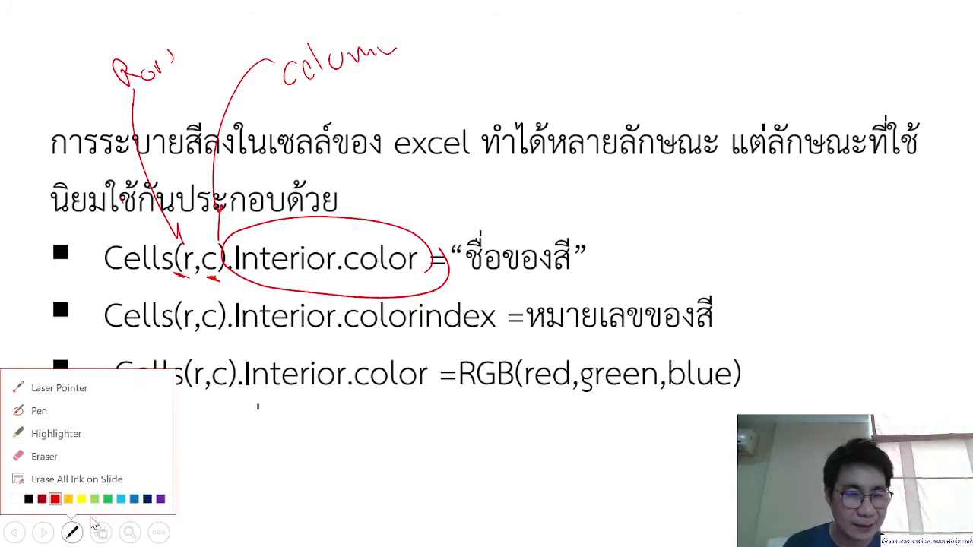
pyautogui.click(120, 501)
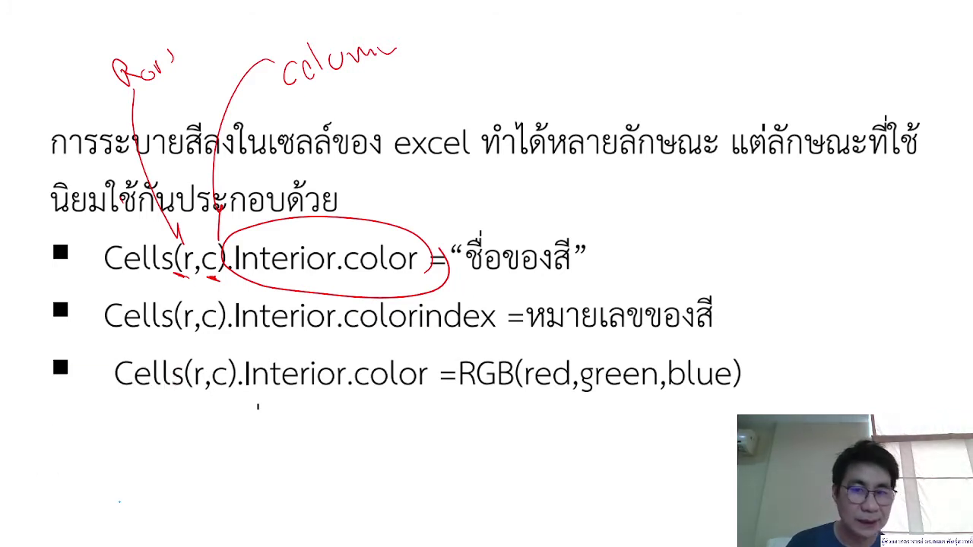
pyautogui.moveTo(621, 228); pyautogui.dragTo(594, 212)
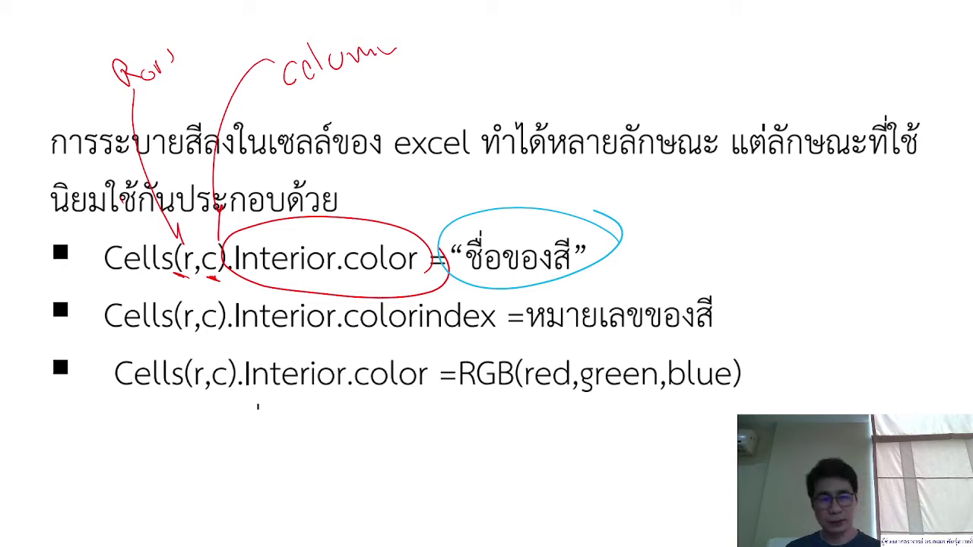
pyautogui.moveTo(237, 332); pyautogui.dragTo(452, 336)
pyautogui.moveTo(507, 301)
pyautogui.mouseDown()
pyautogui.moveTo(513, 319)
pyautogui.moveTo(436, 342)
pyautogui.mouseUp()
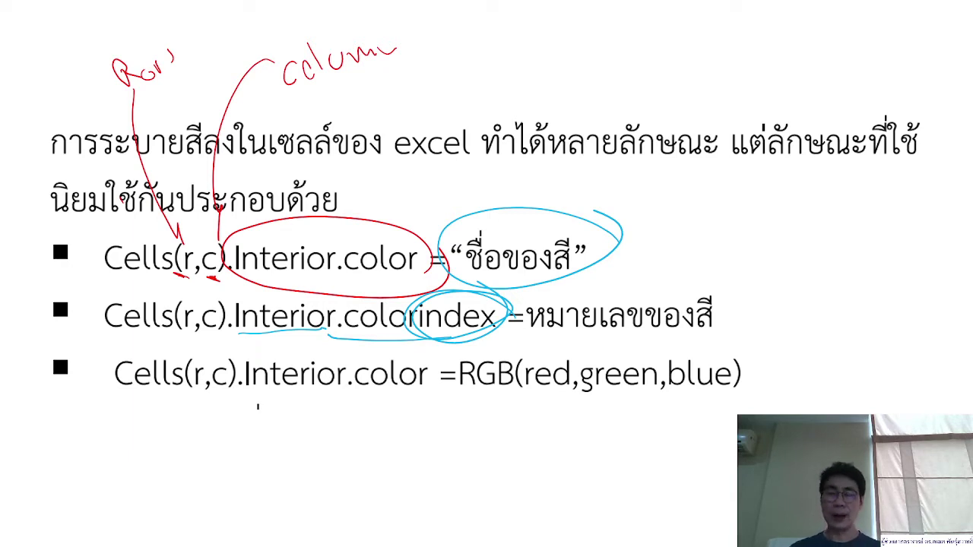
# Draw a line to a handwritten 1–56 side note beside the list and underline it
pyautogui.moveTo(633, 311)
pyautogui.mouseDown()
pyautogui.moveTo(725, 261)
pyautogui.moveTo(774, 262)
pyautogui.moveTo(831, 244)
pyautogui.mouseUp()
pyautogui.moveTo(835, 207); pyautogui.dragTo(850, 195)
pyautogui.moveTo(791, 288)
pyautogui.mouseDown()
pyautogui.moveTo(784, 320)
pyautogui.moveTo(835, 295)
pyautogui.mouseUp()
pyautogui.moveTo(866, 258); pyautogui.dragTo(843, 295)
pyautogui.moveTo(897, 257); pyautogui.dragTo(888, 287)
pyautogui.moveTo(792, 365); pyautogui.dragTo(935, 297)
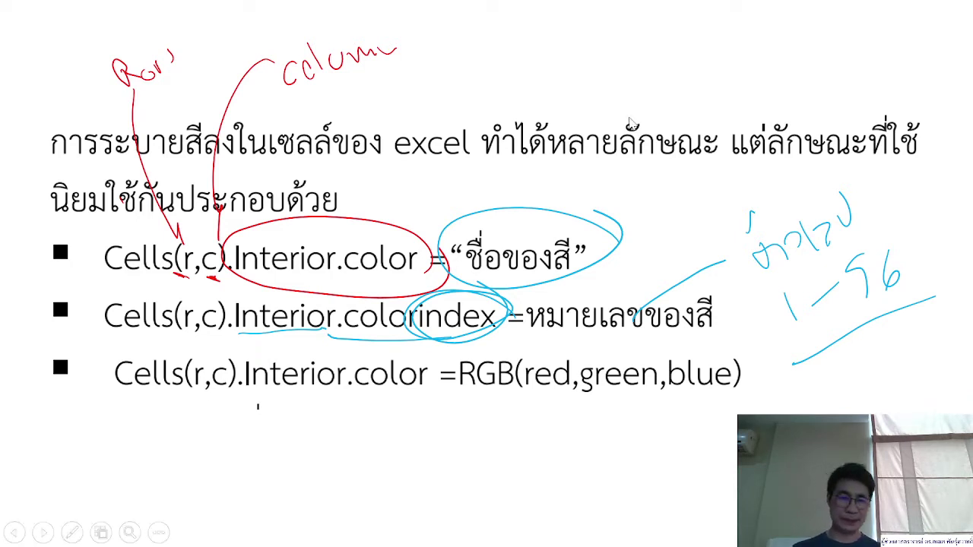
# Switch back to red ink, circle Interior.color and underline RGB on the third bullet
pyautogui.click(72, 533)
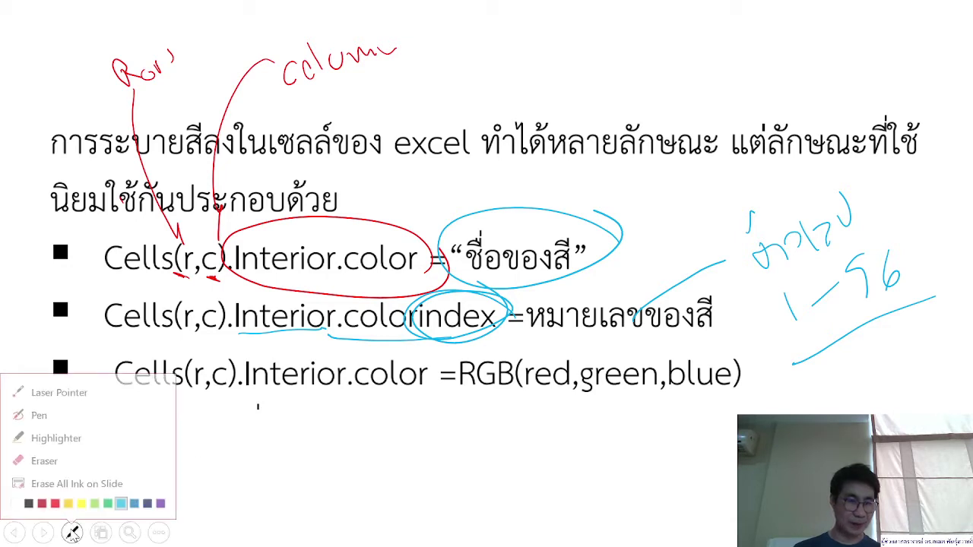
pyautogui.click(55, 497)
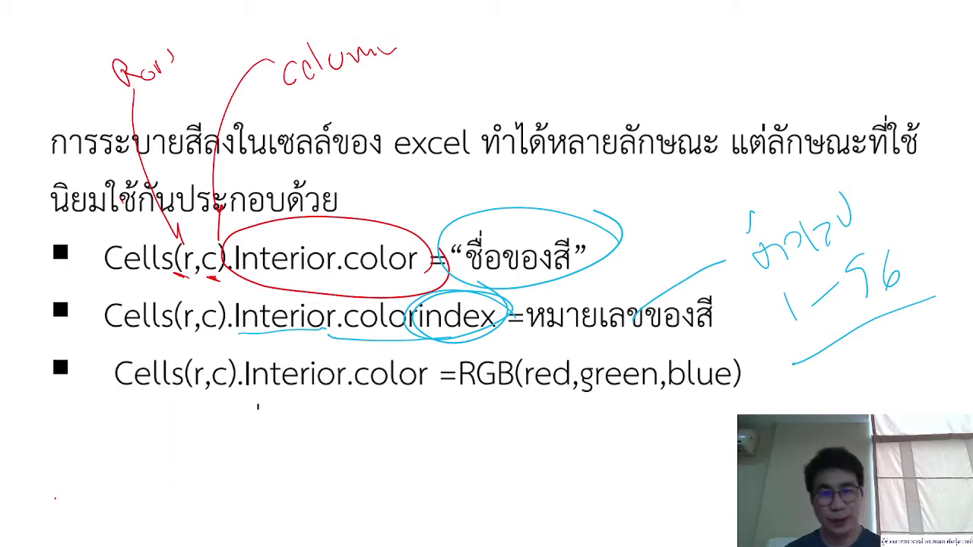
pyautogui.moveTo(411, 357); pyautogui.dragTo(432, 378)
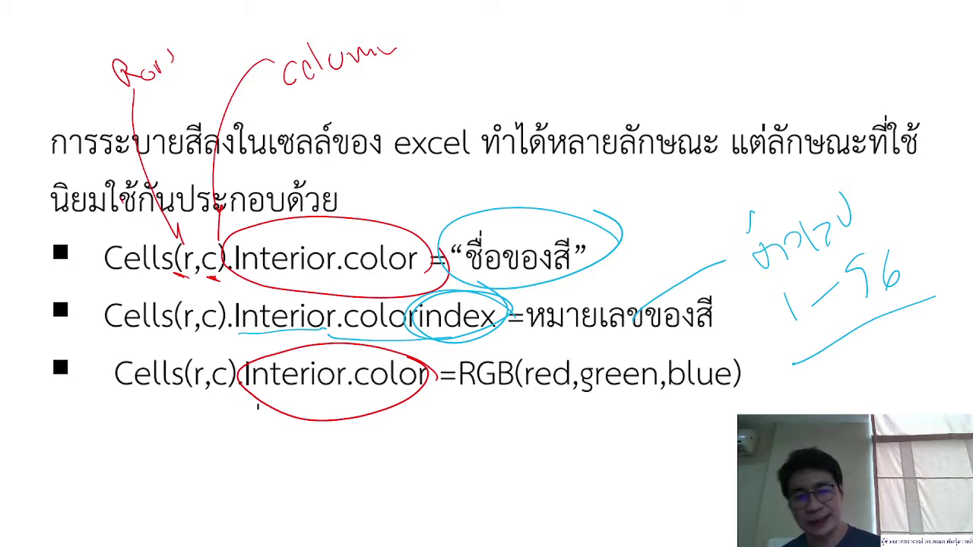
pyautogui.moveTo(468, 398); pyautogui.dragTo(509, 395)
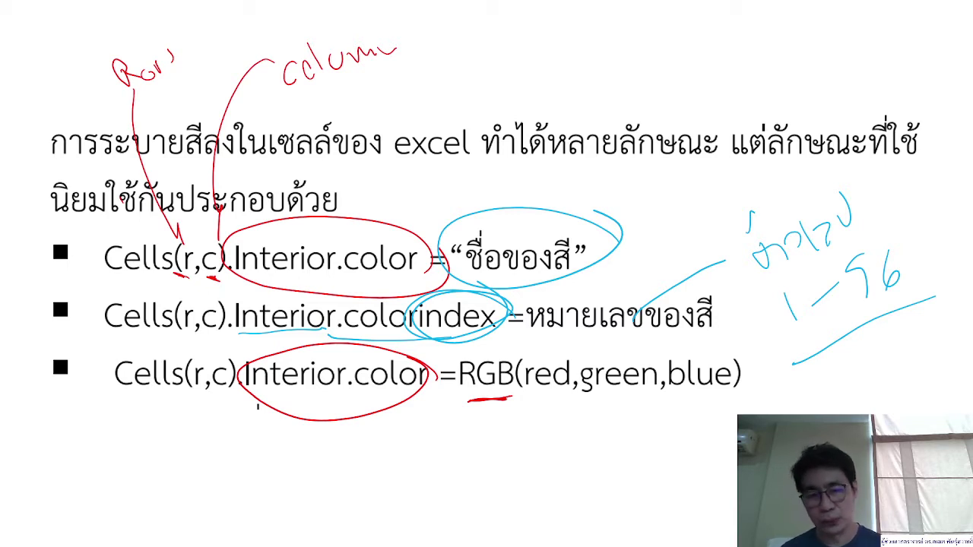
# Draw red arrows up to red, green, blue and =RGB, adding a Thai note
pyautogui.moveTo(571, 465)
pyautogui.mouseDown()
pyautogui.moveTo(571, 400)
pyautogui.moveTo(583, 420)
pyautogui.mouseUp()
pyautogui.moveTo(650, 477); pyautogui.dragTo(625, 405)
pyautogui.moveTo(609, 428); pyautogui.dragTo(646, 417)
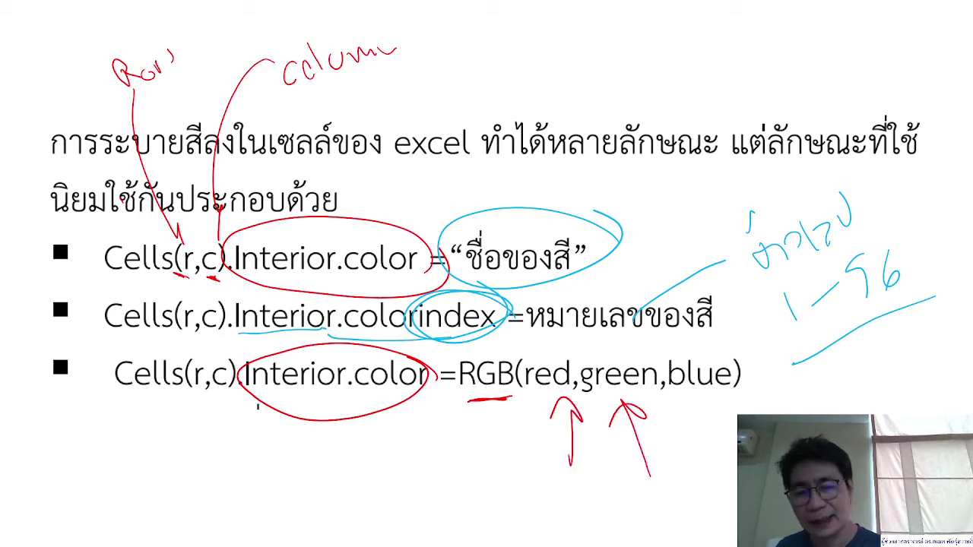
pyautogui.moveTo(716, 436); pyautogui.dragTo(723, 398)
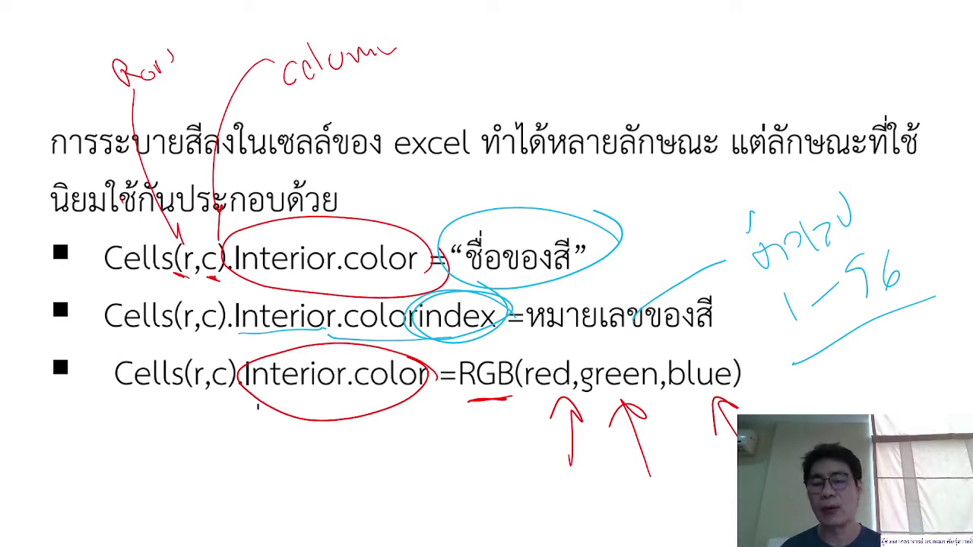
pyautogui.moveTo(452, 471); pyautogui.dragTo(490, 415)
pyautogui.moveTo(373, 470)
pyautogui.mouseDown()
pyautogui.moveTo(415, 487)
pyautogui.moveTo(434, 482)
pyautogui.mouseUp()
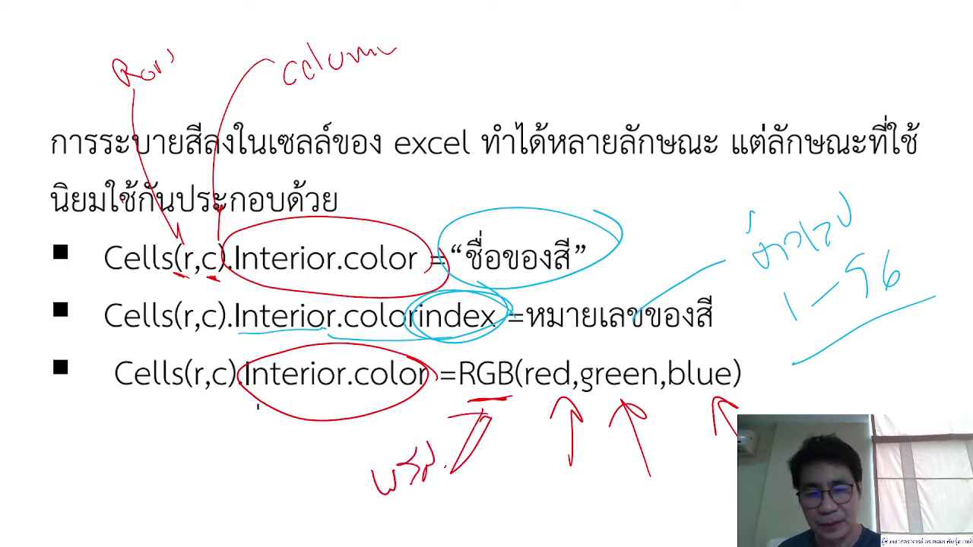
pyautogui.moveTo(441, 443); pyautogui.dragTo(446, 468)
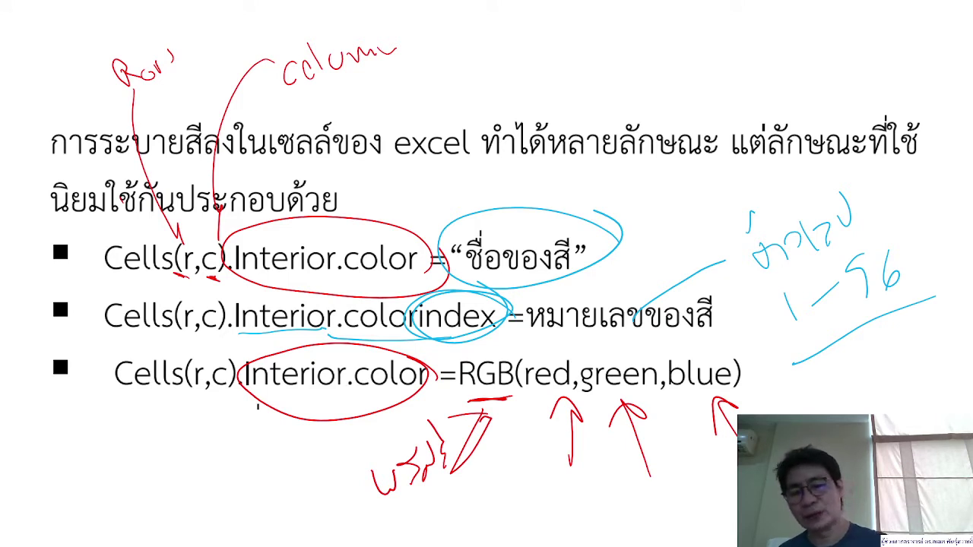
# Loop the whole RGB bullet, tick the first two bullets, and end the show
pyautogui.moveTo(802, 410)
pyautogui.mouseDown()
pyautogui.moveTo(496, 324)
pyautogui.moveTo(53, 372)
pyautogui.moveTo(482, 485)
pyautogui.moveTo(736, 495)
pyautogui.moveTo(815, 399)
pyautogui.mouseUp()
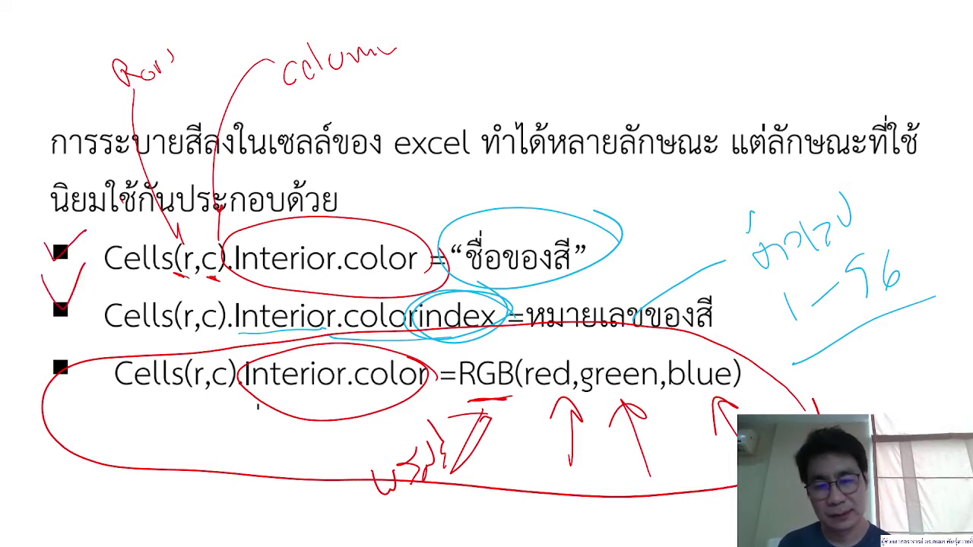
pyautogui.moveTo(45, 245); pyautogui.dragTo(86, 231)
pyautogui.moveTo(42, 278); pyautogui.dragTo(84, 263)
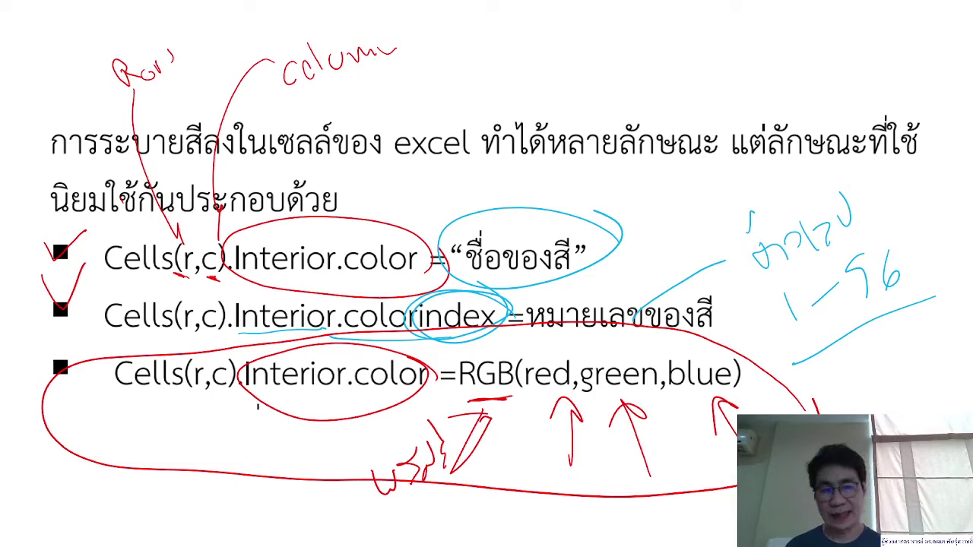
pyautogui.press('Escape')
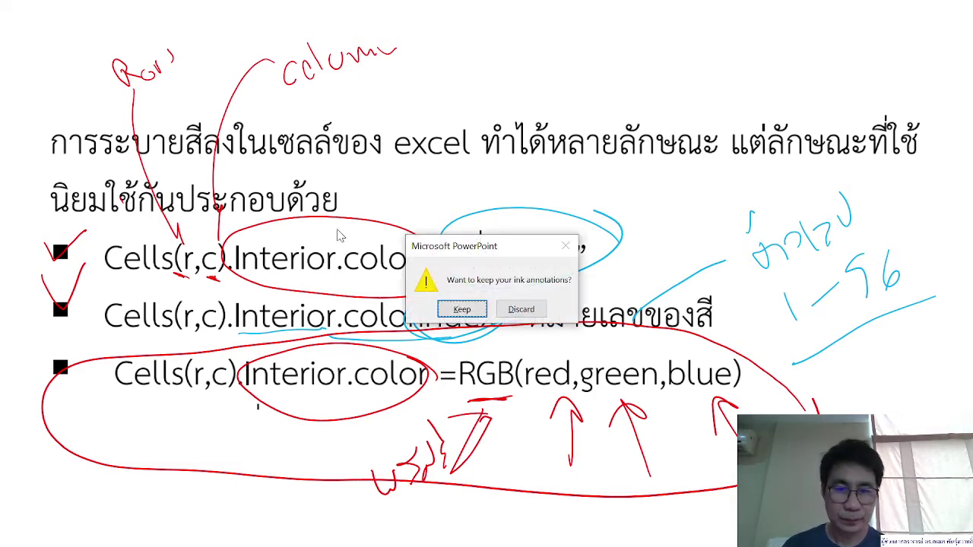
# Keep the ink annotations and switch to the VBA บทที่ 1 presentation
pyautogui.click(464, 309)
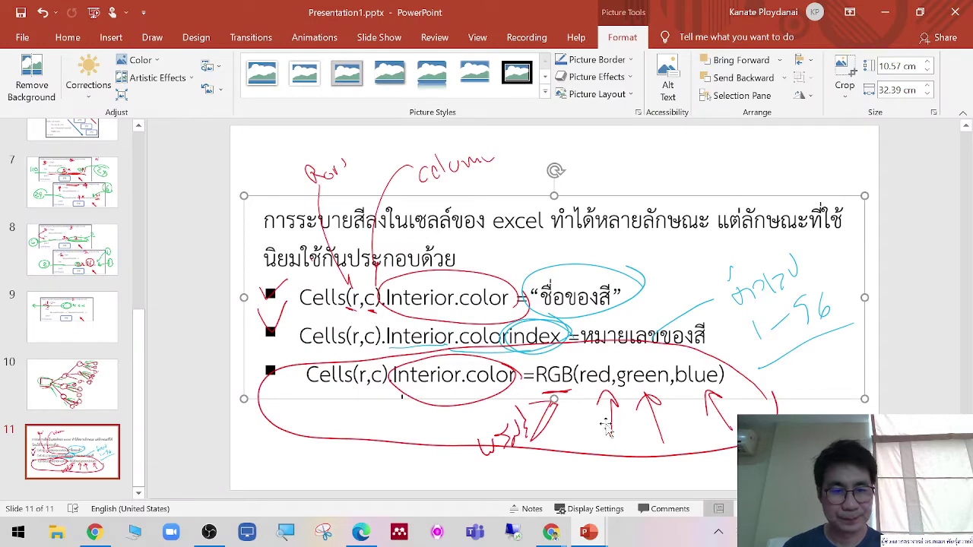
pyautogui.click(581, 537)
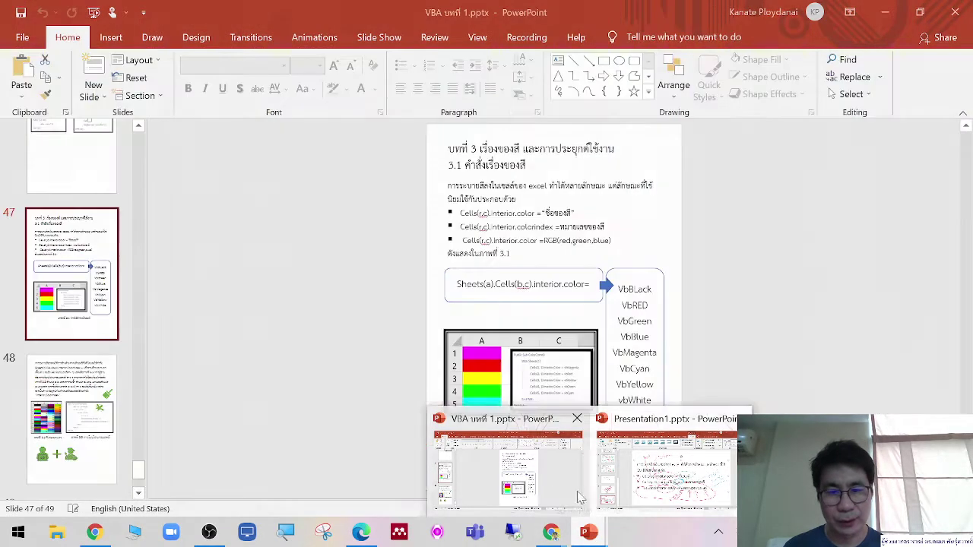
pyautogui.click(553, 493)
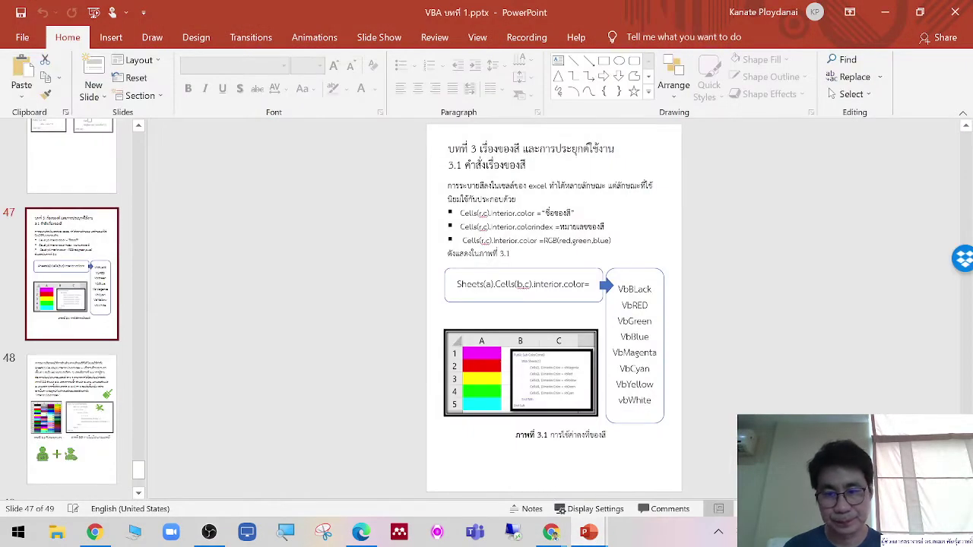
# Present slide 47 zoomed into its middle, then zoom back out and end the show
pyautogui.hotkey('shift', 'F5')
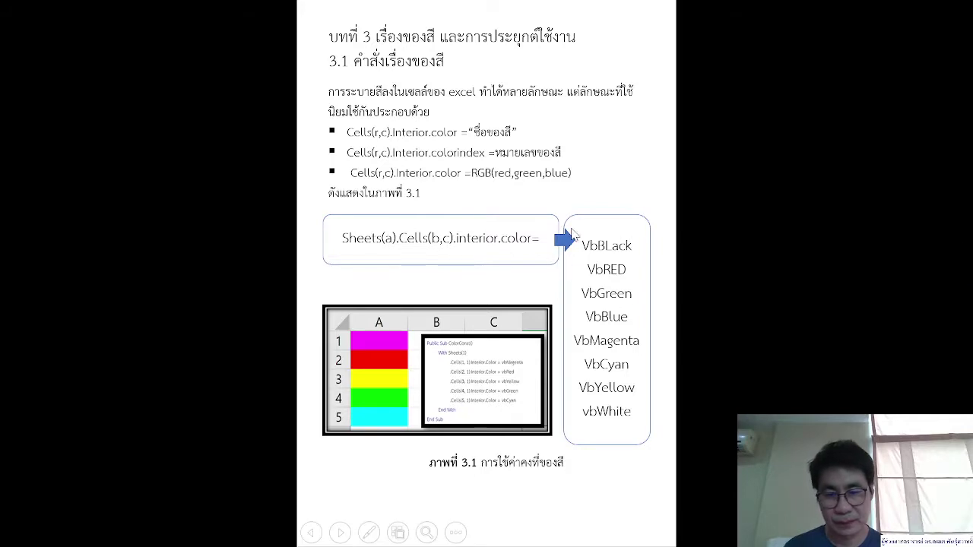
pyautogui.press('+')
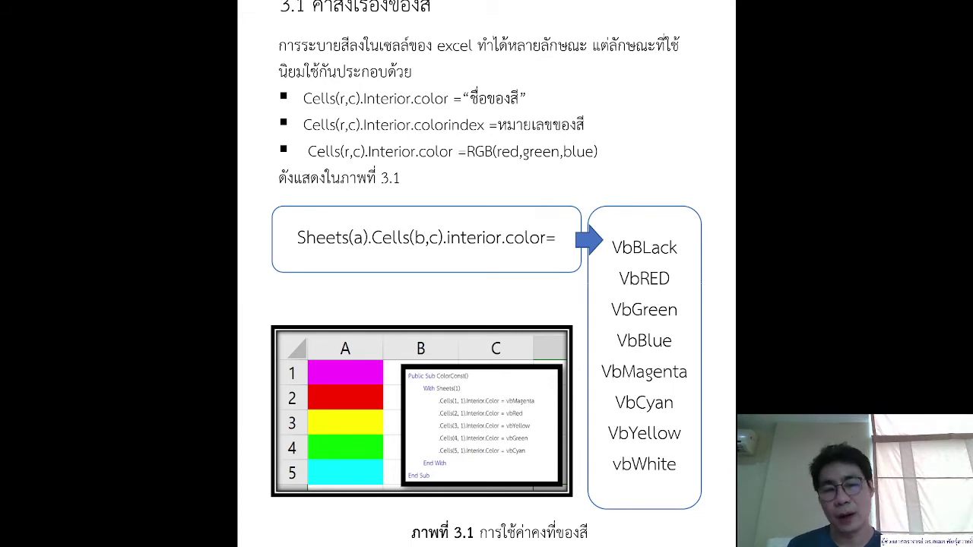
pyautogui.scroll(-3, 487, 305)
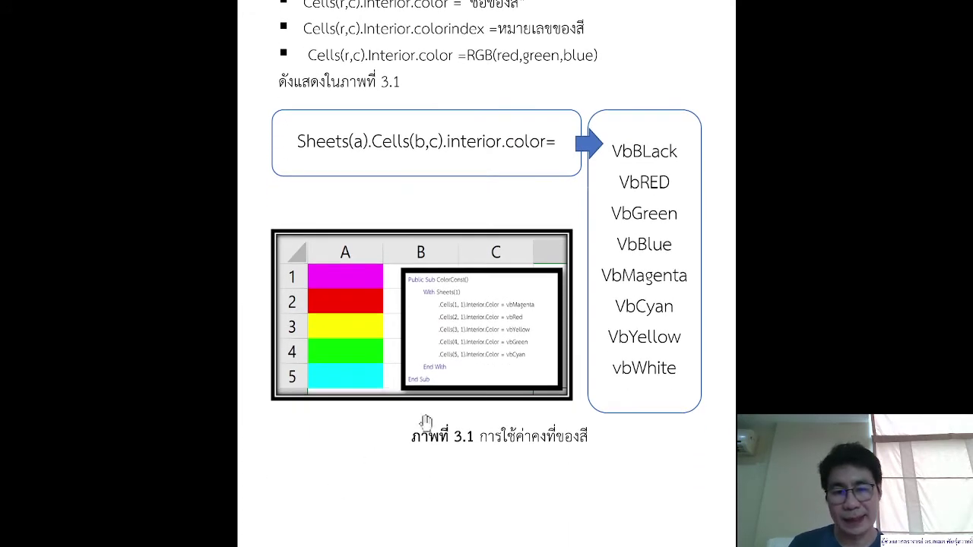
pyautogui.scroll(3, 477, 423)
pyautogui.scroll(-3, 486, 445)
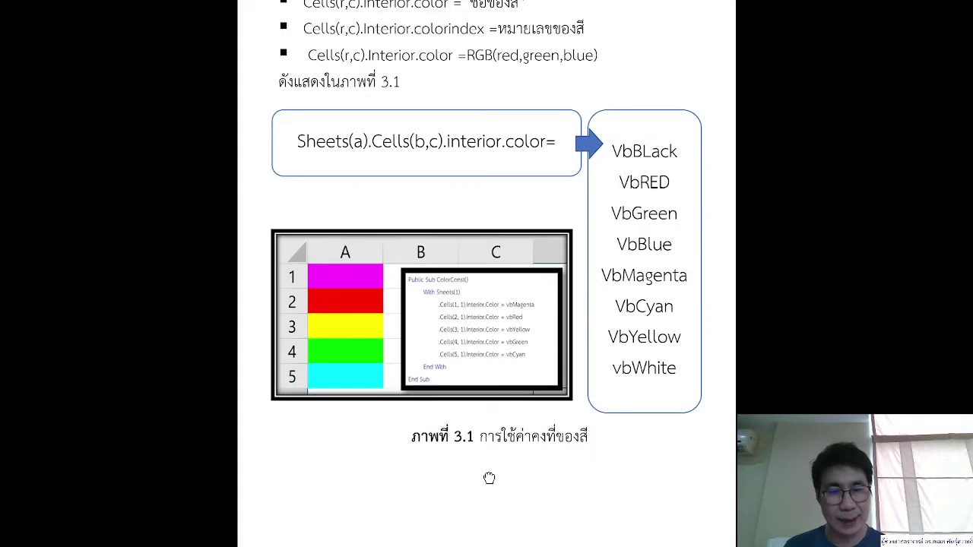
pyautogui.rightClick(513, 475)
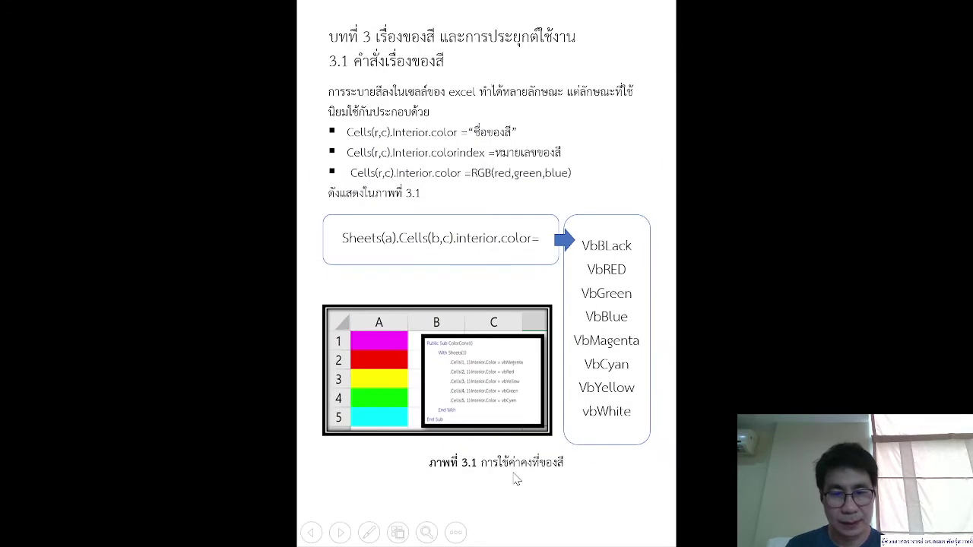
pyautogui.click(514, 478)
pyautogui.click(511, 469)
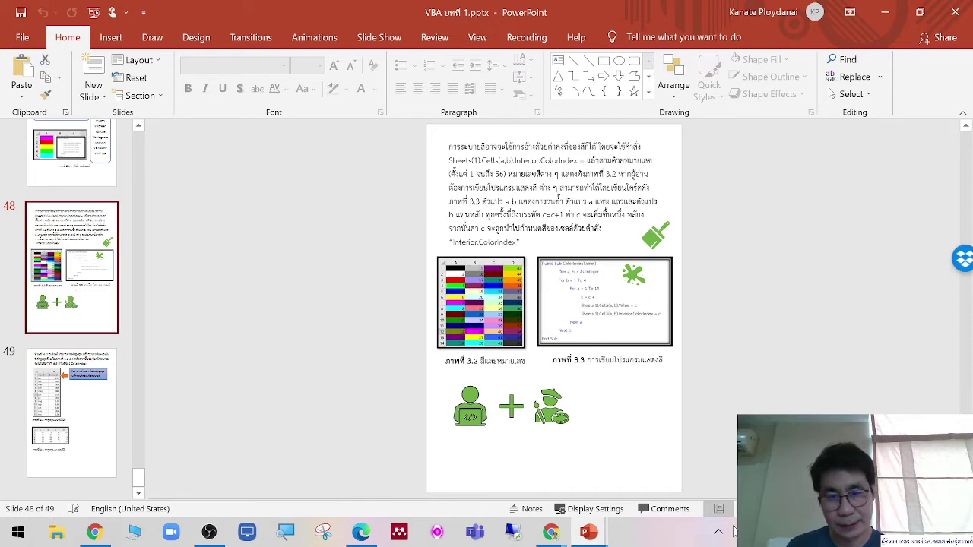
# Present slide 48 full screen, end it, and minimize PowerPoint
pyautogui.click(775, 508)
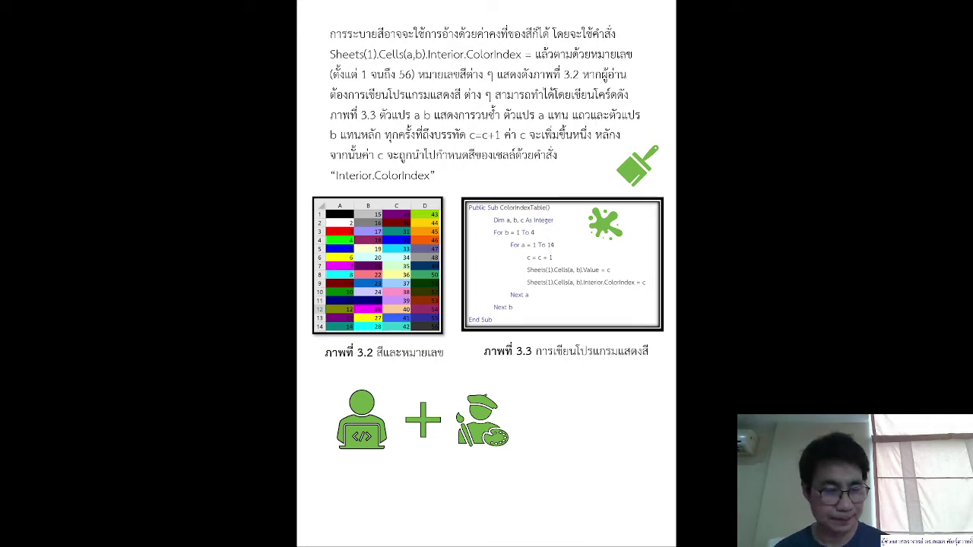
pyautogui.press('Escape')
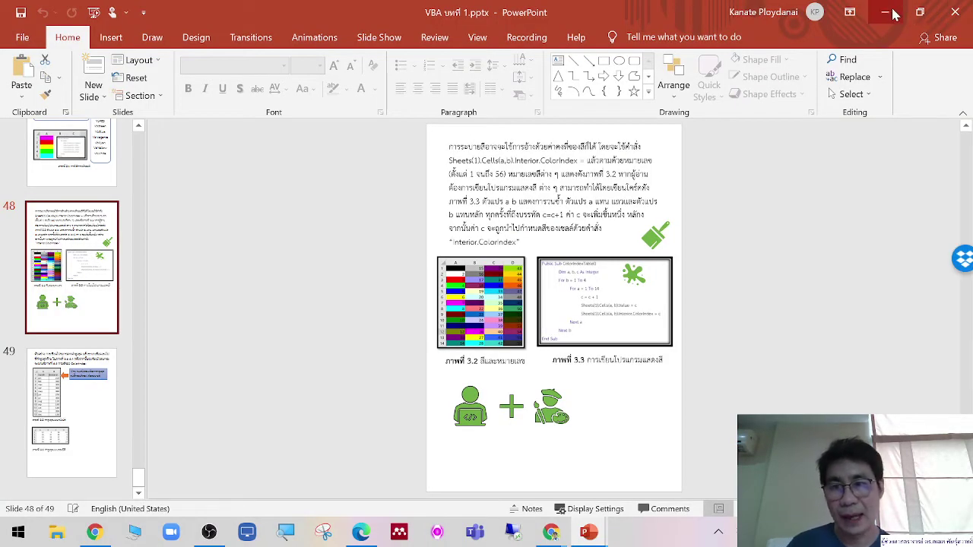
pyautogui.click(887, 13)
# Minimize the second PowerPoint window and start Excel from the Office folder with a blank Book1
pyautogui.click(887, 12)
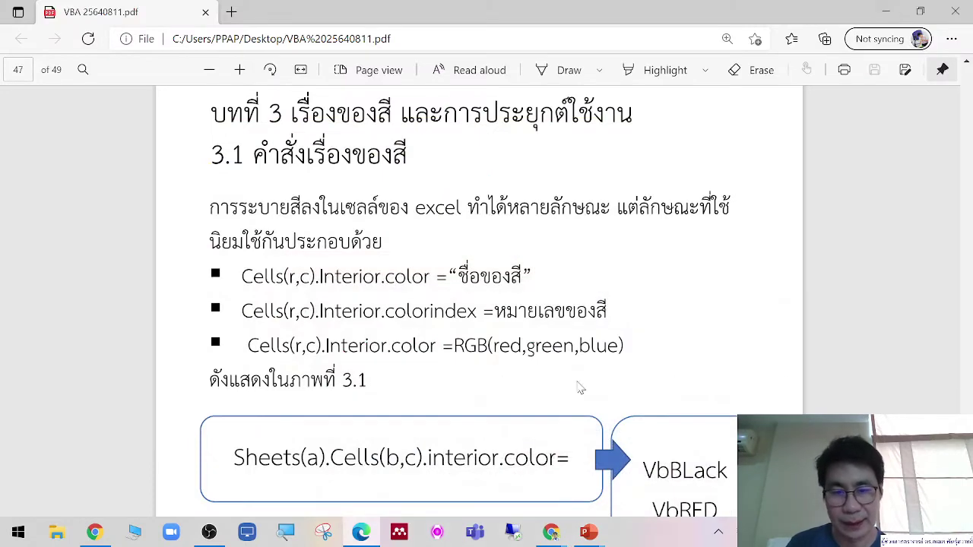
pyautogui.press('super')
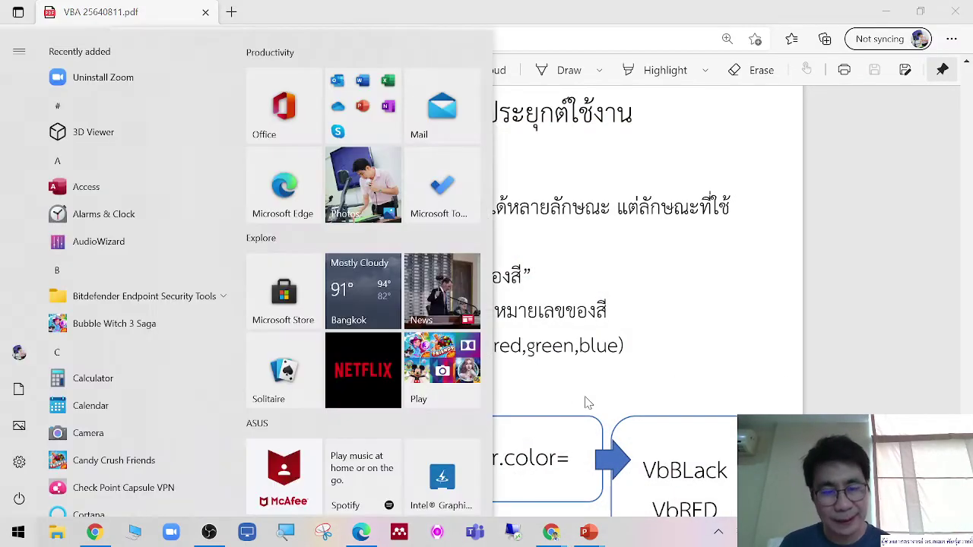
pyautogui.click(384, 118)
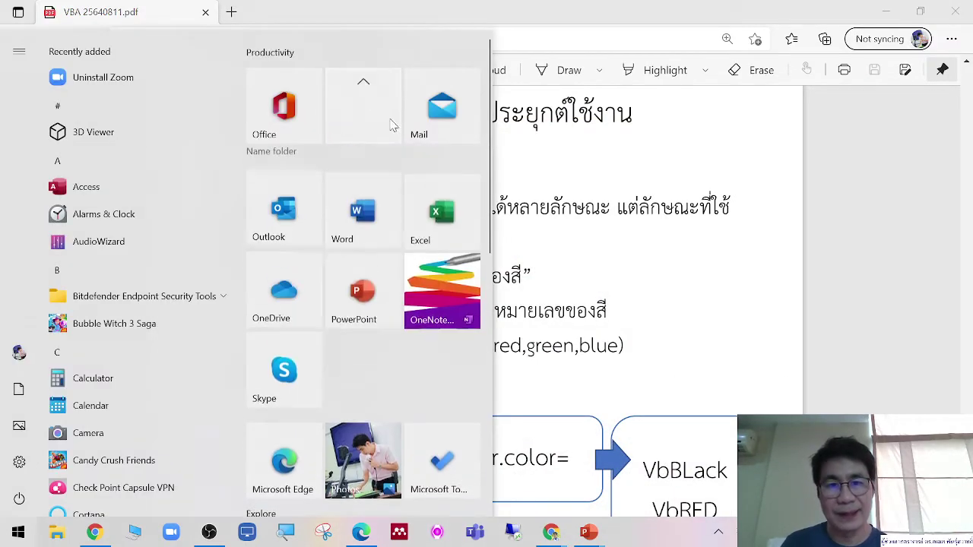
pyautogui.click(443, 215)
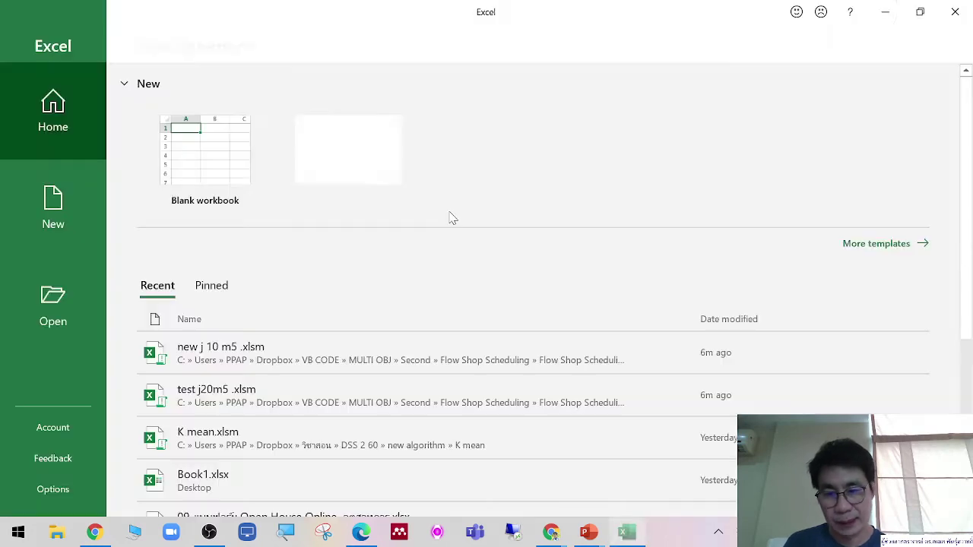
pyautogui.click(224, 173)
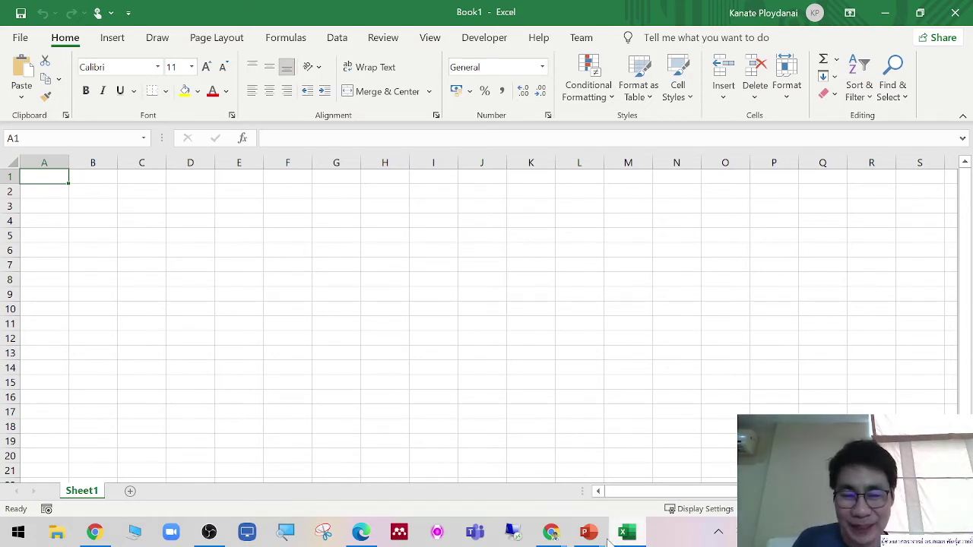
# Present colour-commands slide 47 from the current slide, peek at slide 48, then minimize PowerPoint
pyautogui.moveTo(597, 534)
pyautogui.click(527, 480)
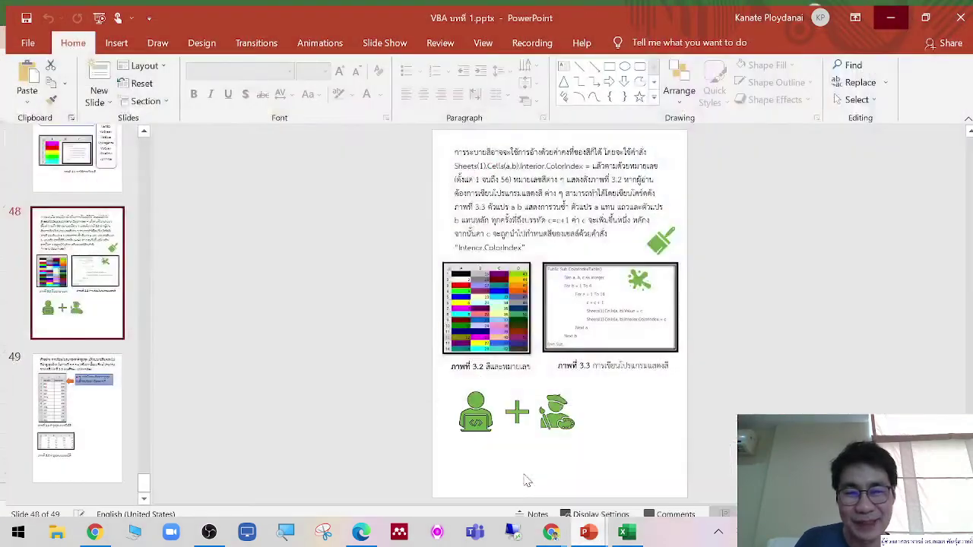
pyautogui.press('pageup')
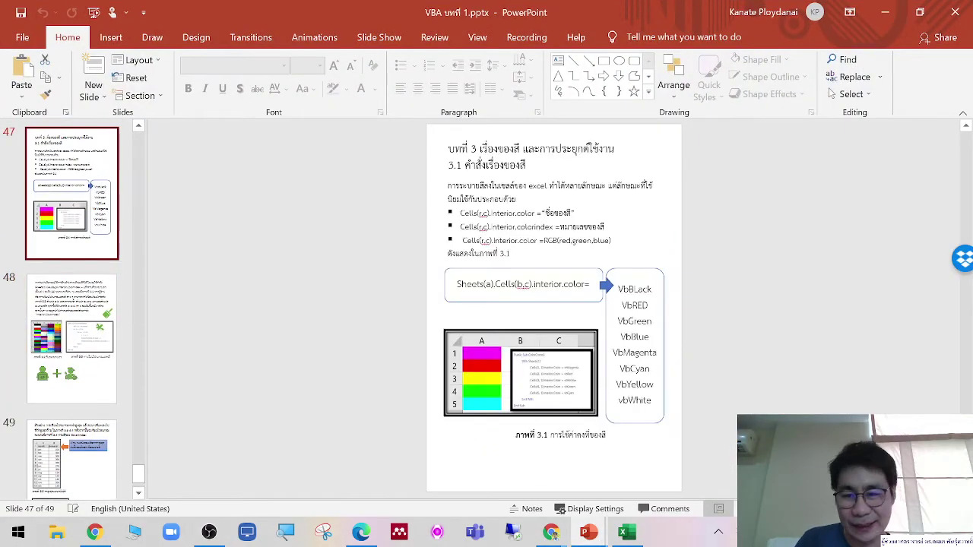
pyautogui.hotkey('shift', 'F5')
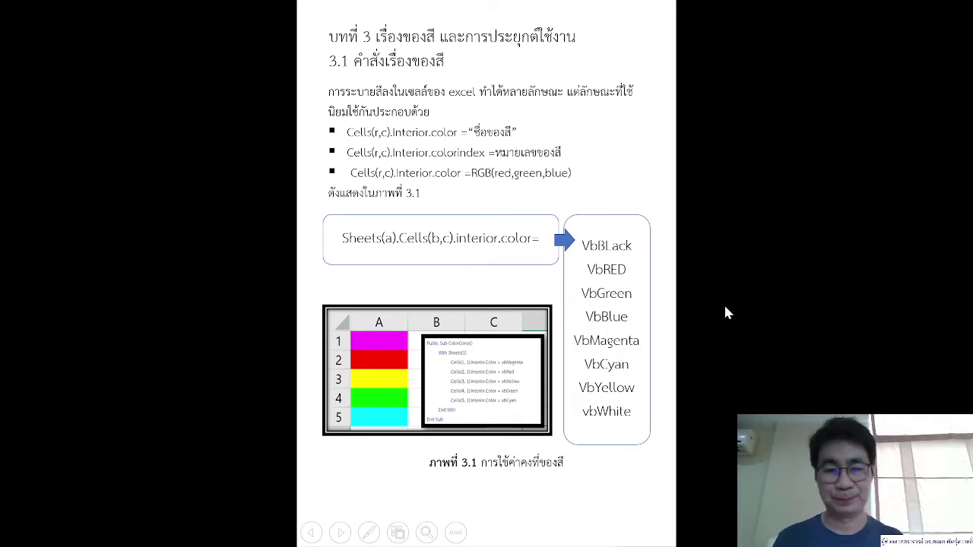
pyautogui.press('Right')
pyautogui.press('Left')
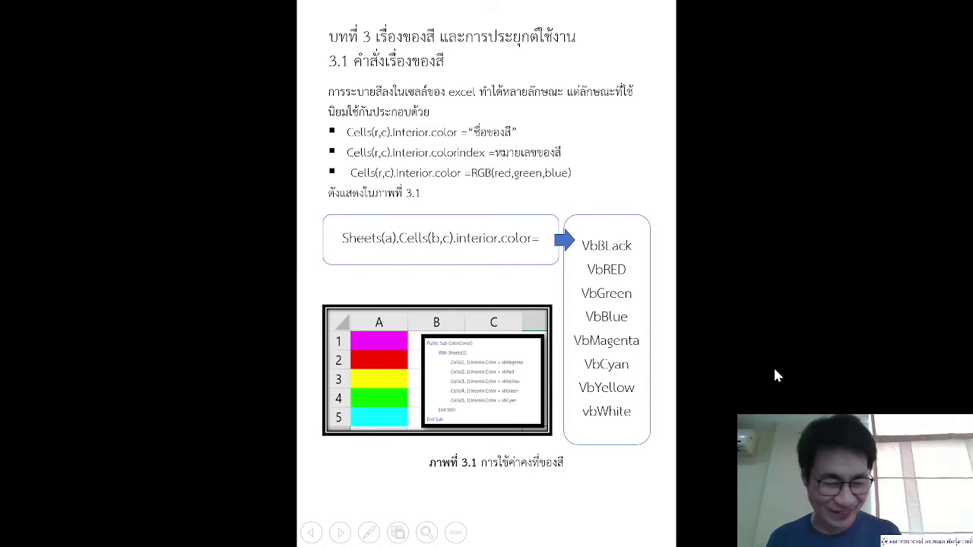
pyautogui.press('Escape')
pyautogui.click(885, 14)
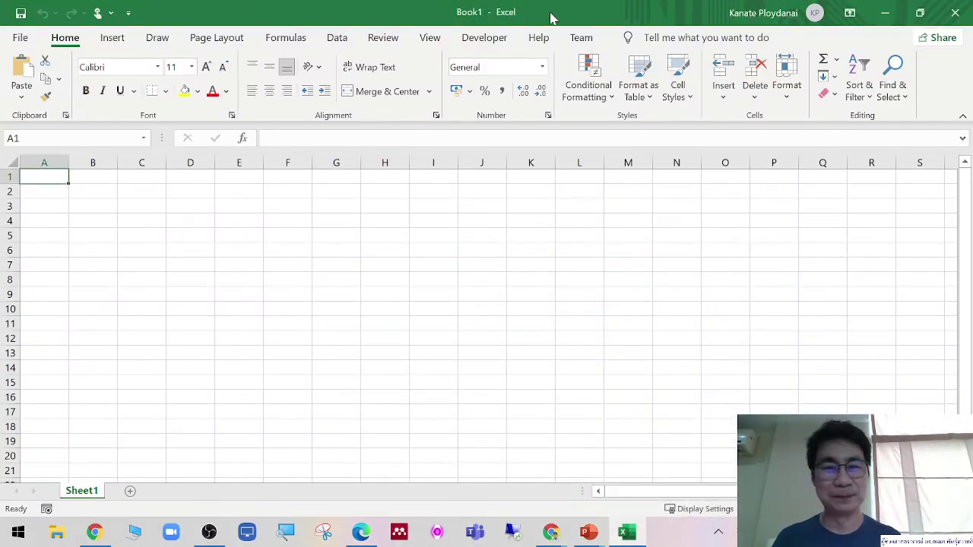
# Open the Visual Basic editor from the Developer tab, insert Module1, and type 'public sub'
pyautogui.click(487, 39)
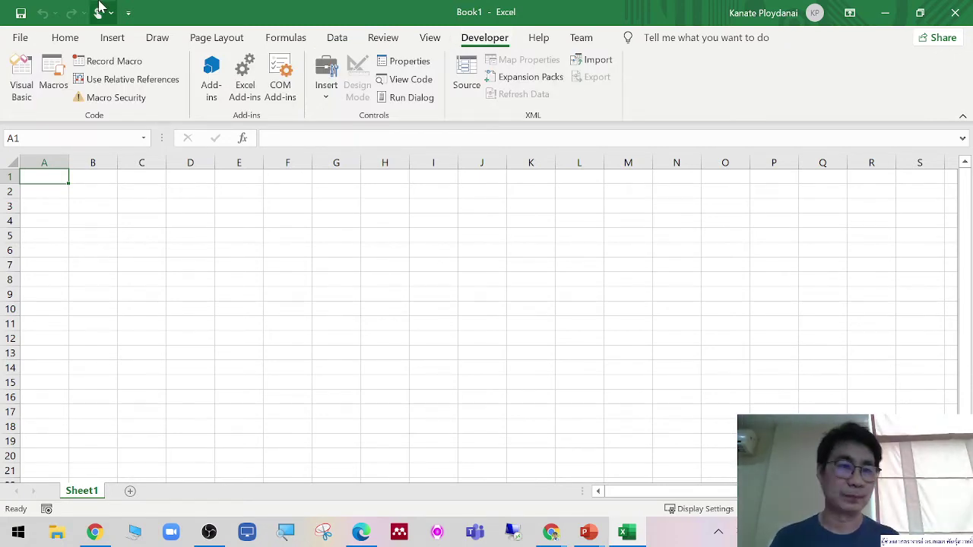
pyautogui.click(21, 76)
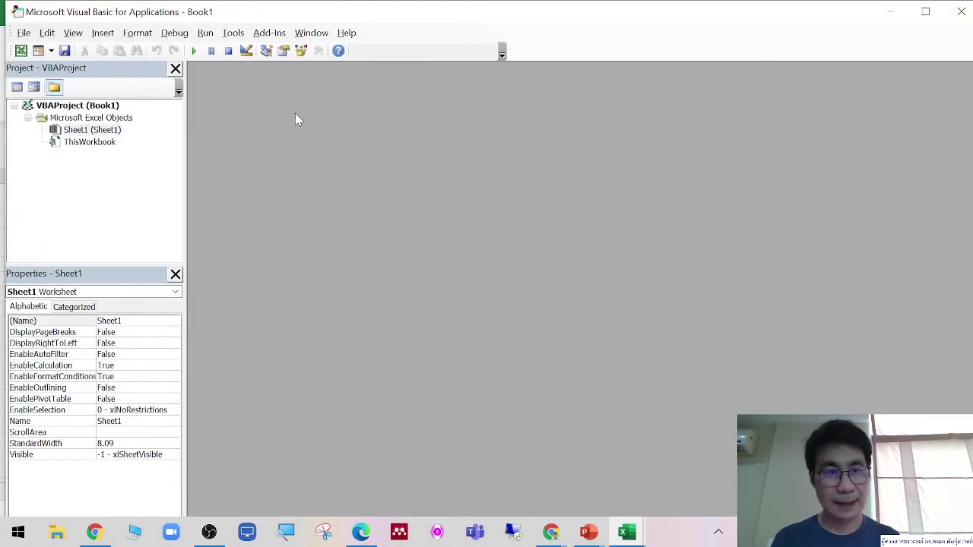
pyautogui.click(102, 32)
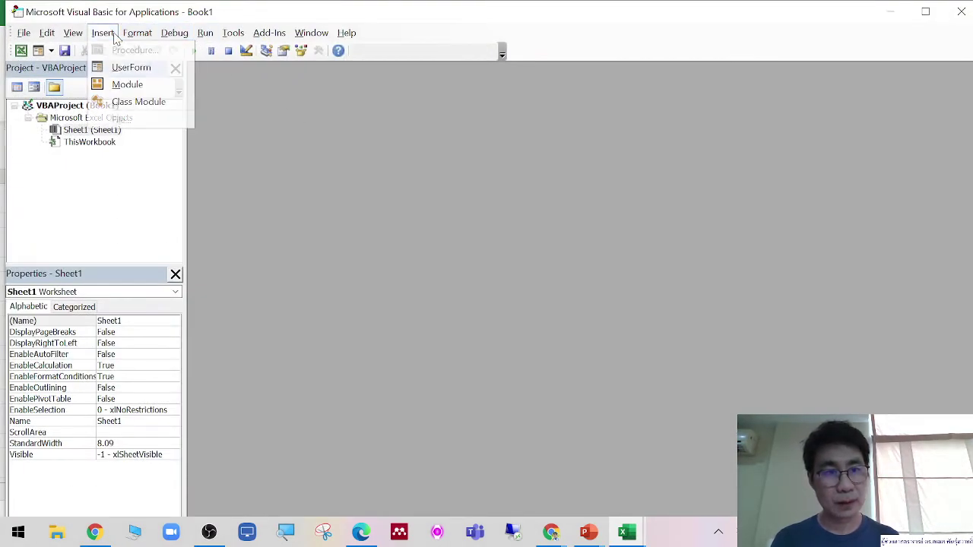
pyautogui.click(122, 84)
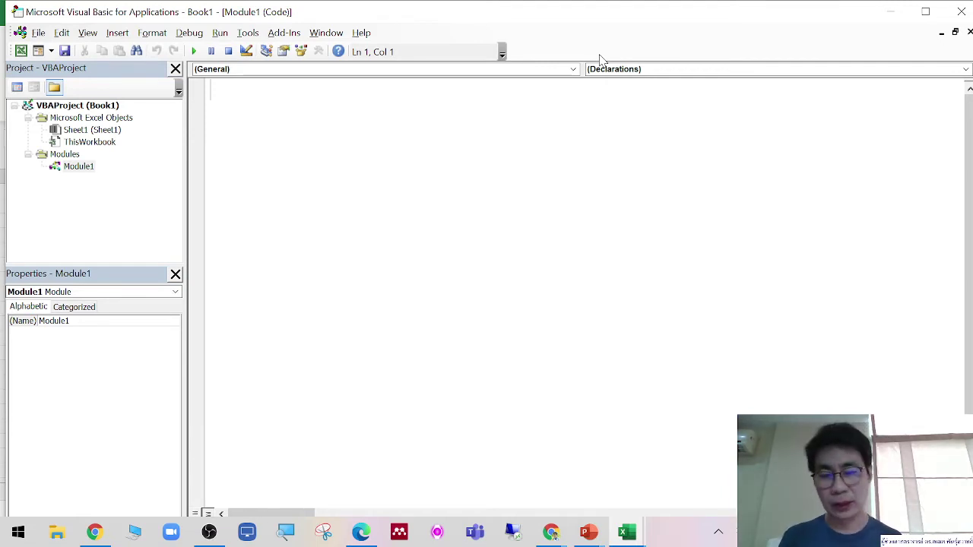
pyautogui.write('public')
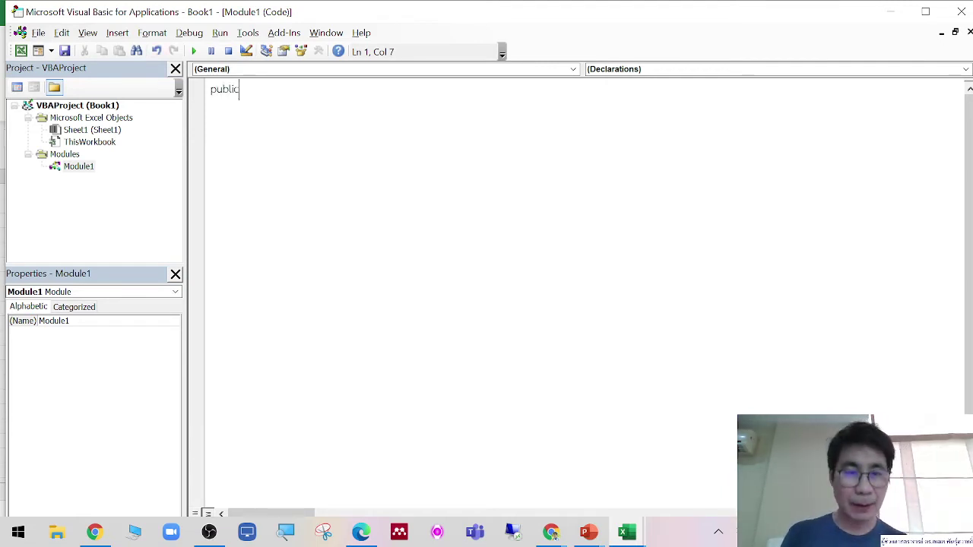
pyautogui.write(' sub ColorSU')
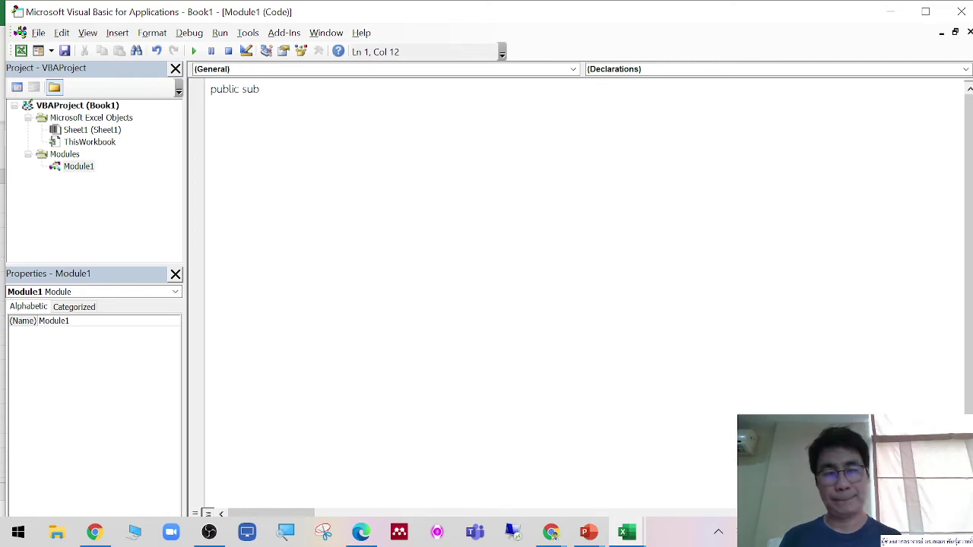
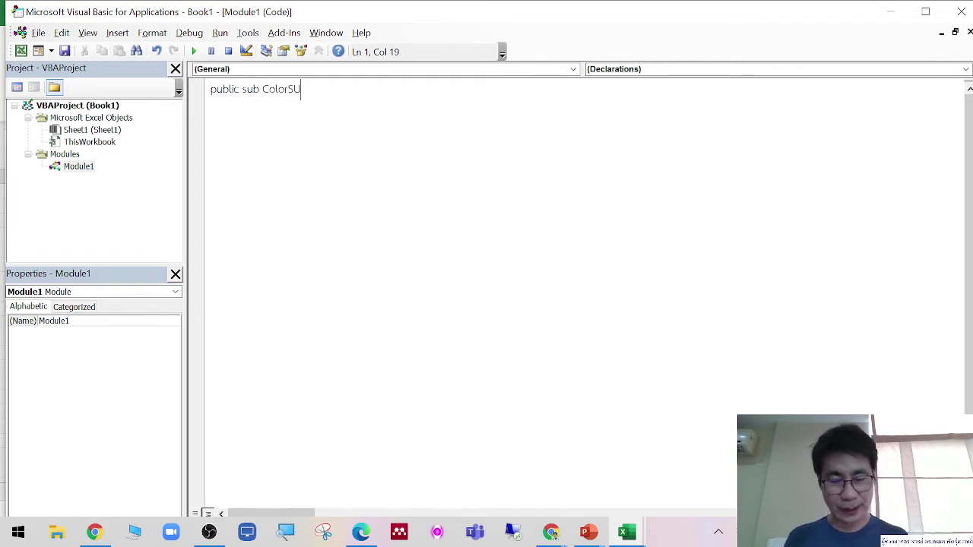
# Declare Public Sub ColorSU with the line Sheets(1).Cells(1, 1).Interior.Color = vbRed
pyautogui.press('Return')
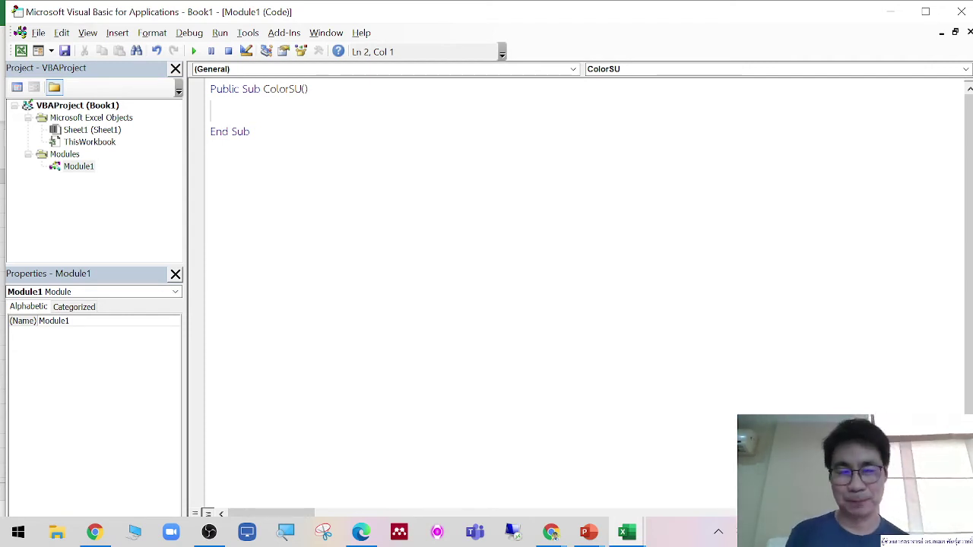
pyautogui.press('Tab')
pyautogui.press('Tab')
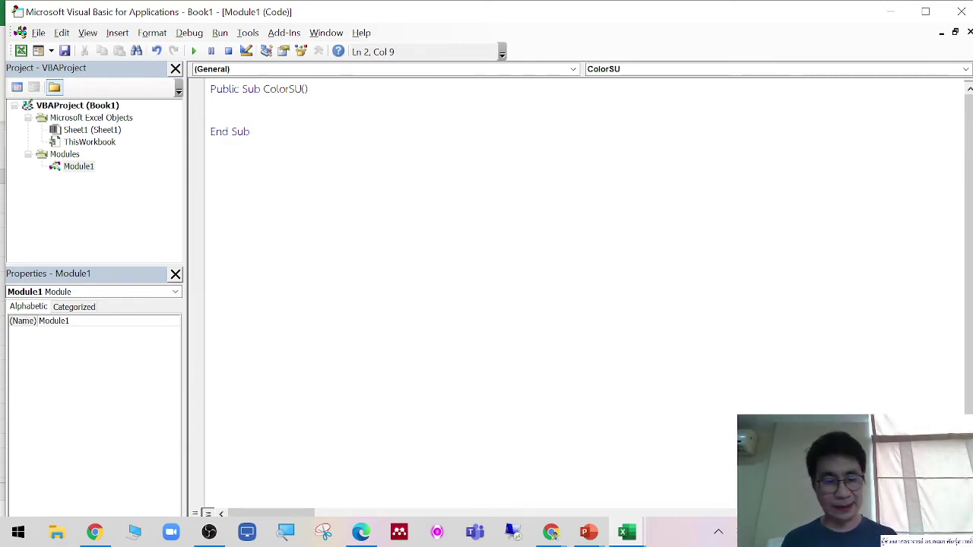
pyautogui.write('sheets(1')
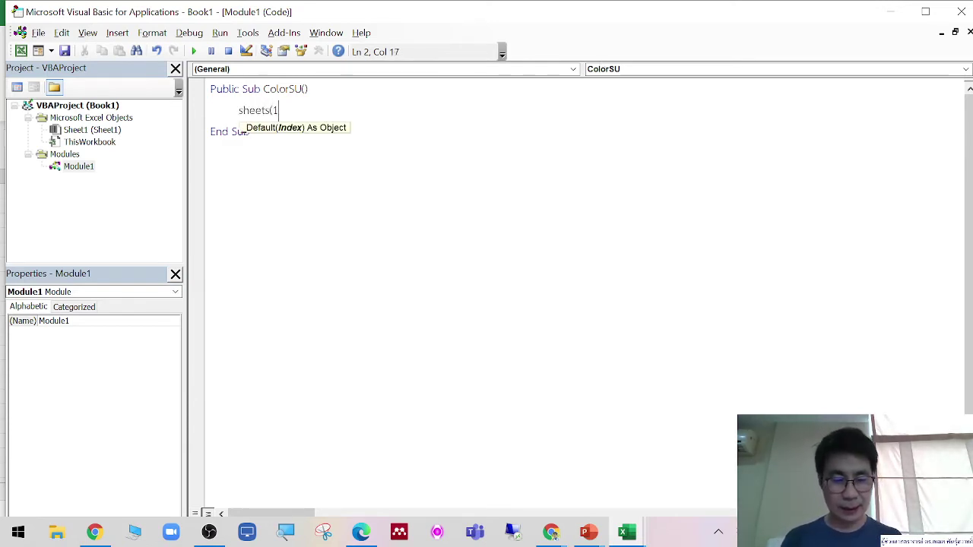
pyautogui.write(').cells(1,1')
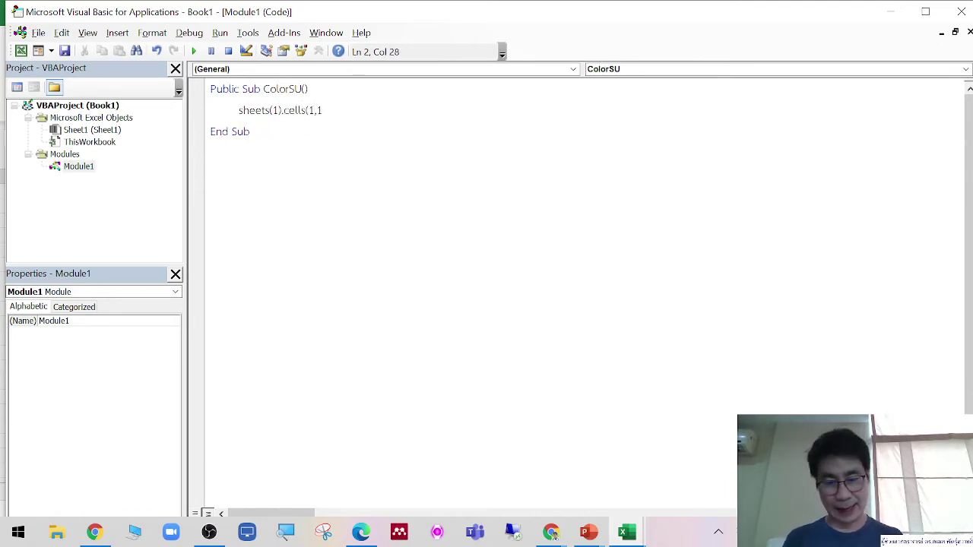
pyautogui.write(').')
pyautogui.write('v')
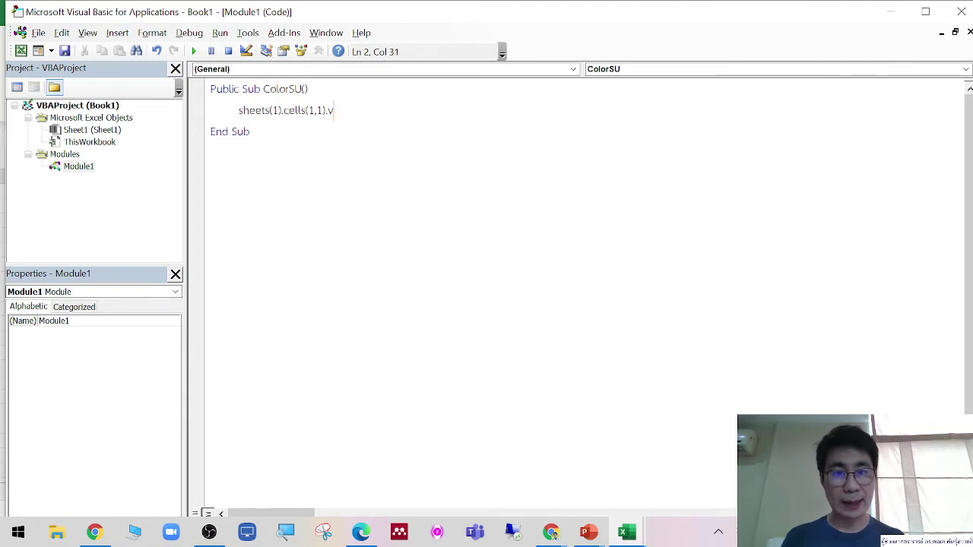
pyautogui.write('aalue=')
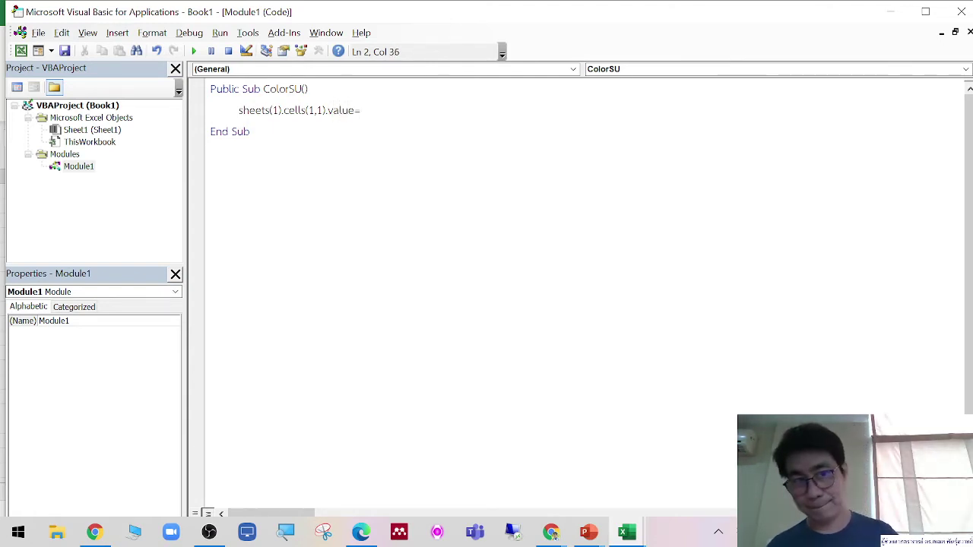
pyautogui.press('BackSpace')
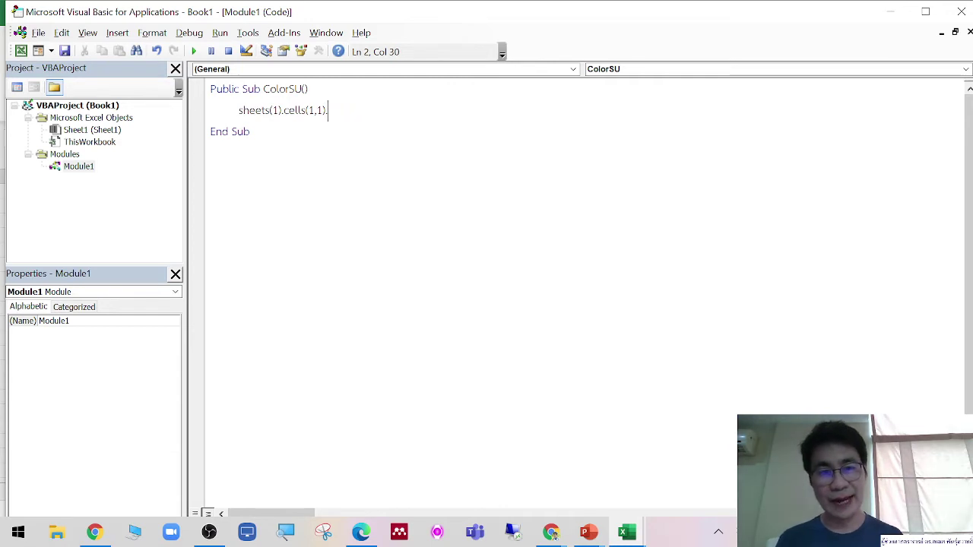
pyautogui.write('interior')
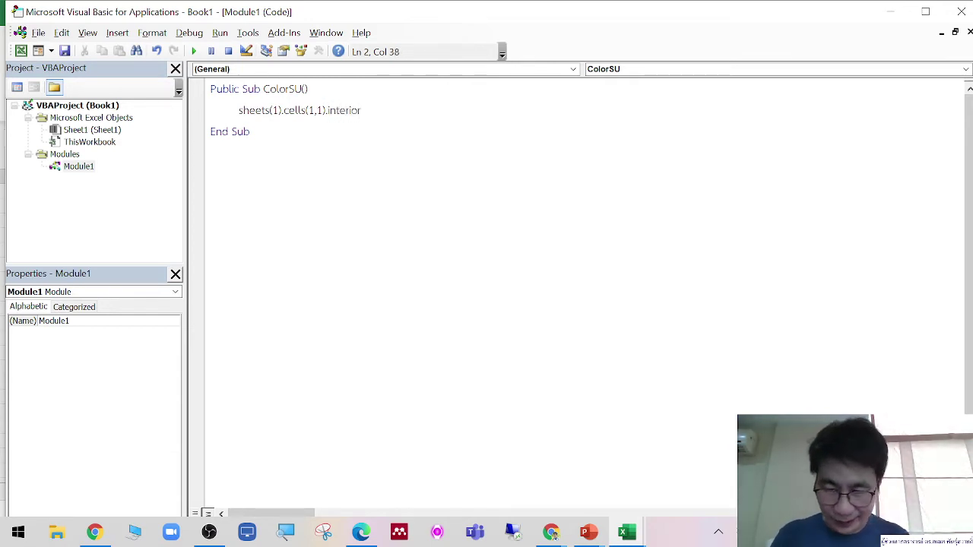
pyautogui.write('.color=vbred')
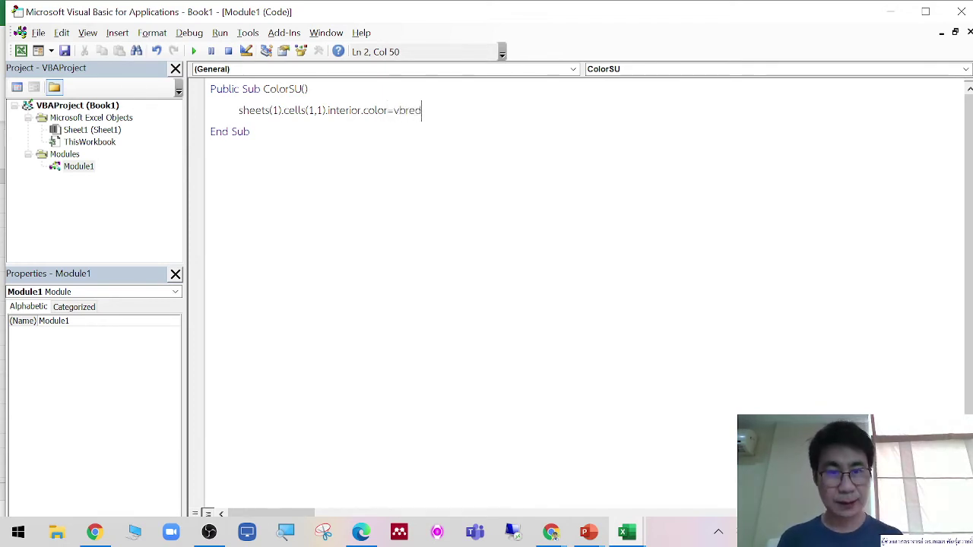
pyautogui.click(590, 261)
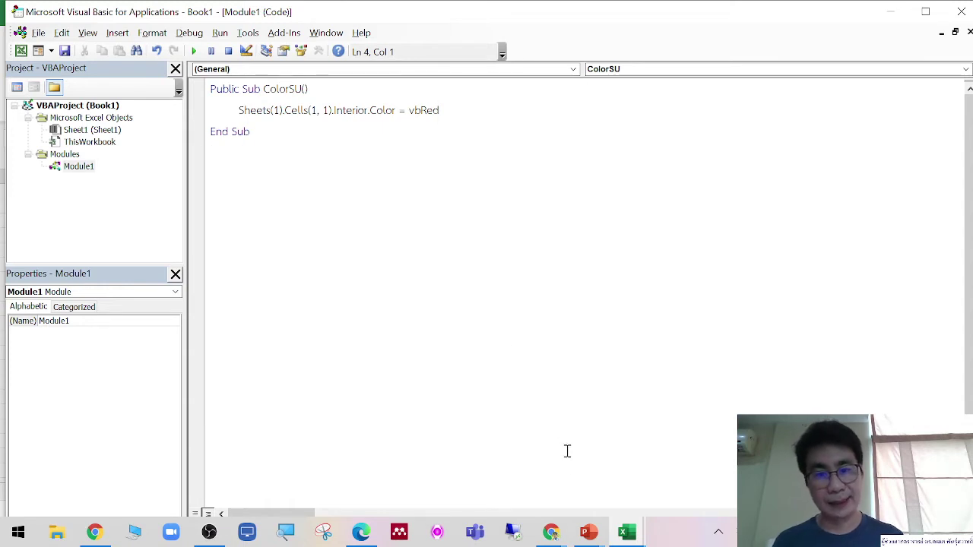
# Run ColorSU from the macro list, confirm A1 on Sheet1 is red, then return to the code
pyautogui.click(194, 51)
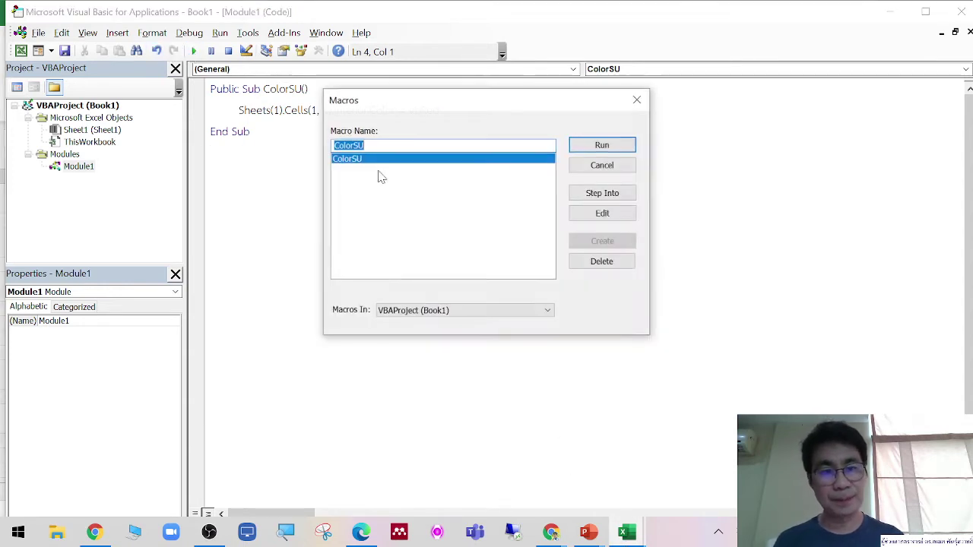
pyautogui.click(602, 145)
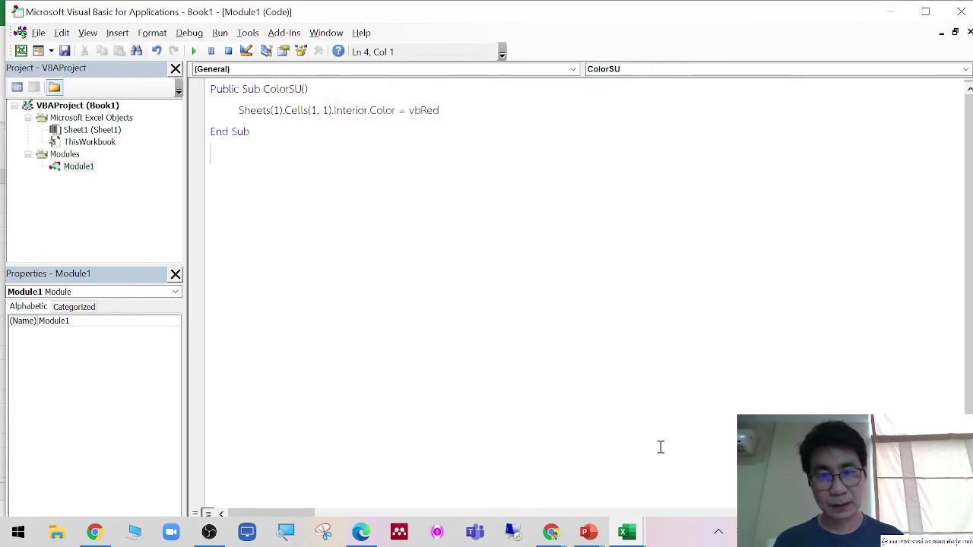
pyautogui.moveTo(630, 524)
pyautogui.click(551, 482)
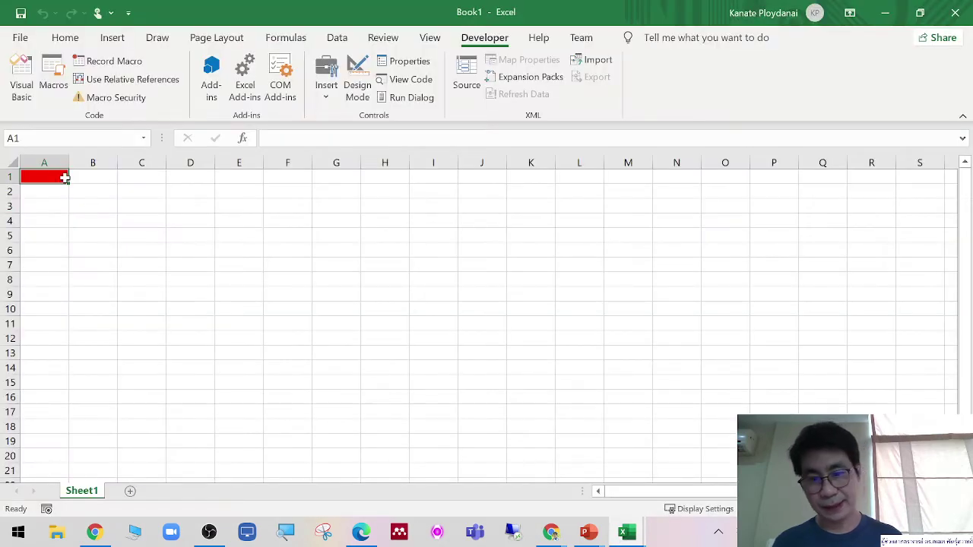
pyautogui.keyDown('ctrl'); pyautogui.scroll(3, 478, 319); pyautogui.keyUp('ctrl')
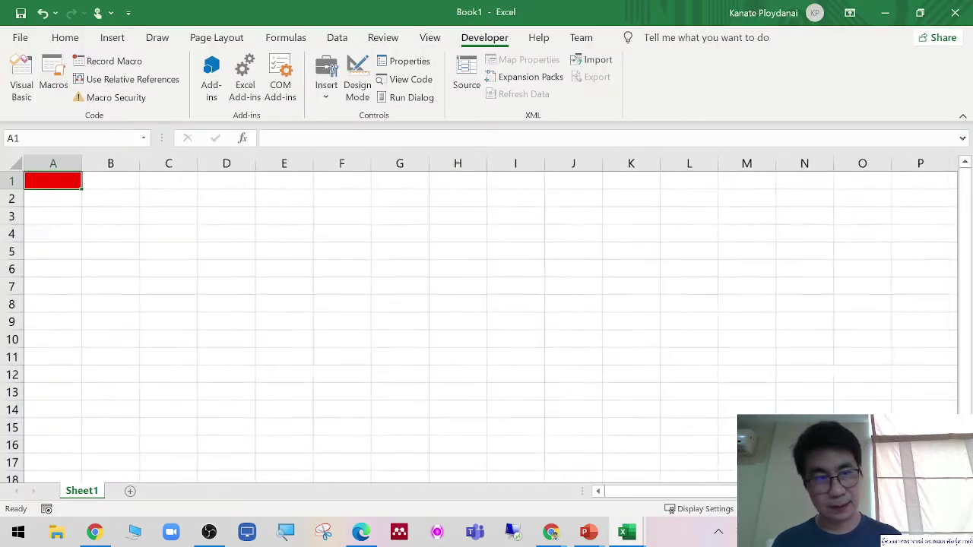
pyautogui.keyDown('ctrl'); pyautogui.scroll(2, 479, 319); pyautogui.keyUp('ctrl')
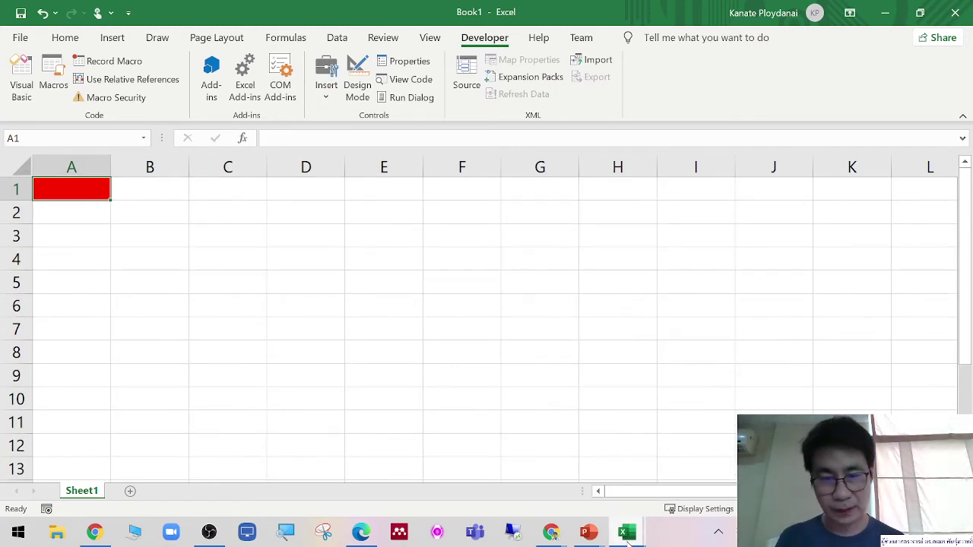
pyautogui.moveTo(628, 536)
pyautogui.click(707, 456)
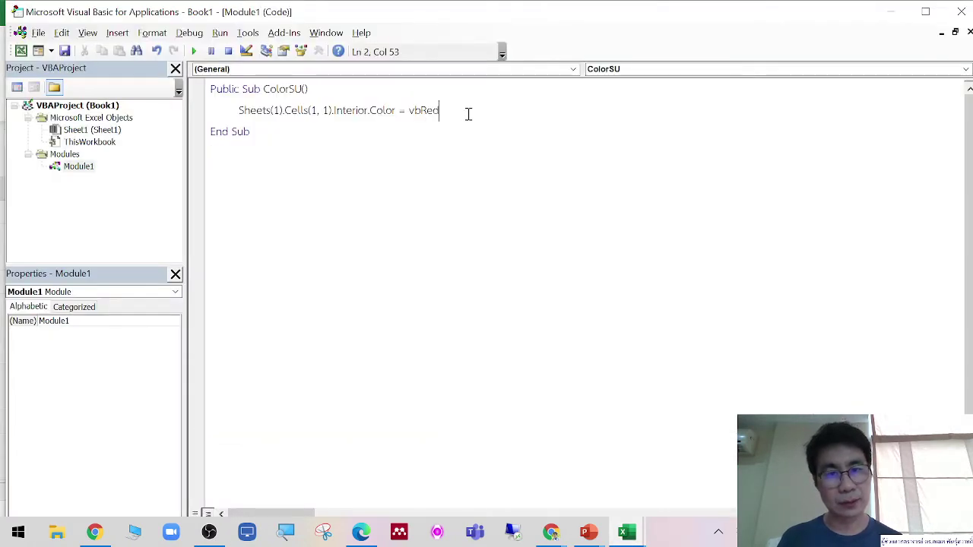
# Add the line Sheets(1).Cells(1, 2).Interior.Color = vbGreen to colour B1 green
pyautogui.press('Return')
pyautogui.write('sheet')
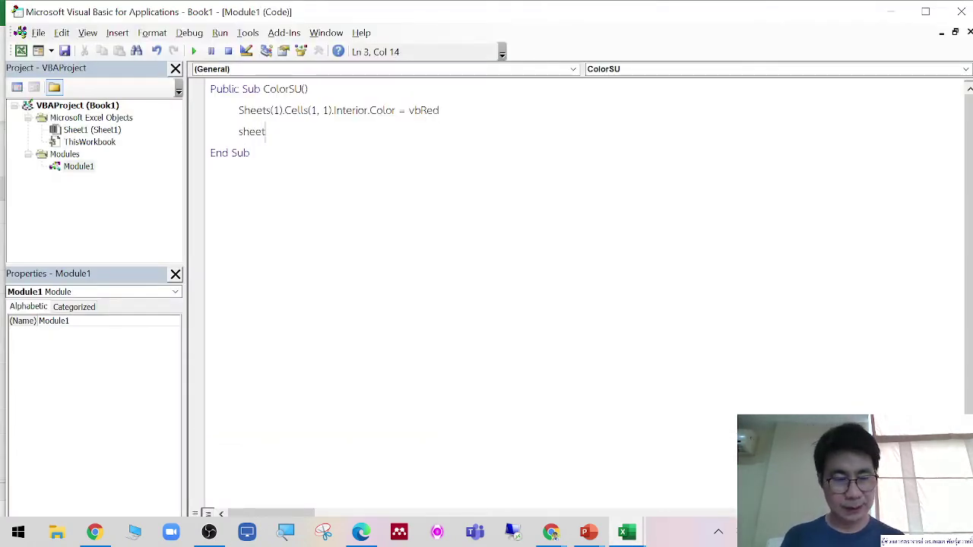
pyautogui.write('s(1).')
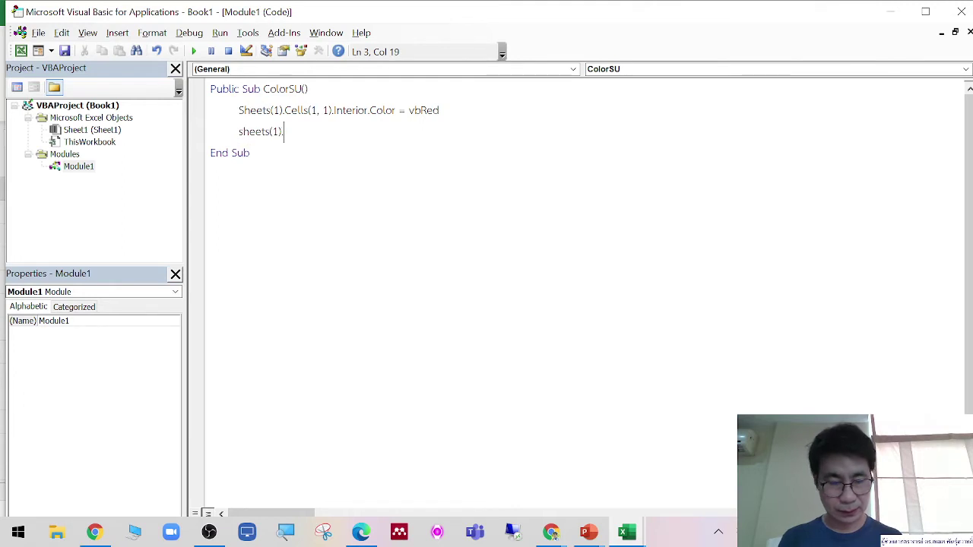
pyautogui.write('cells(')
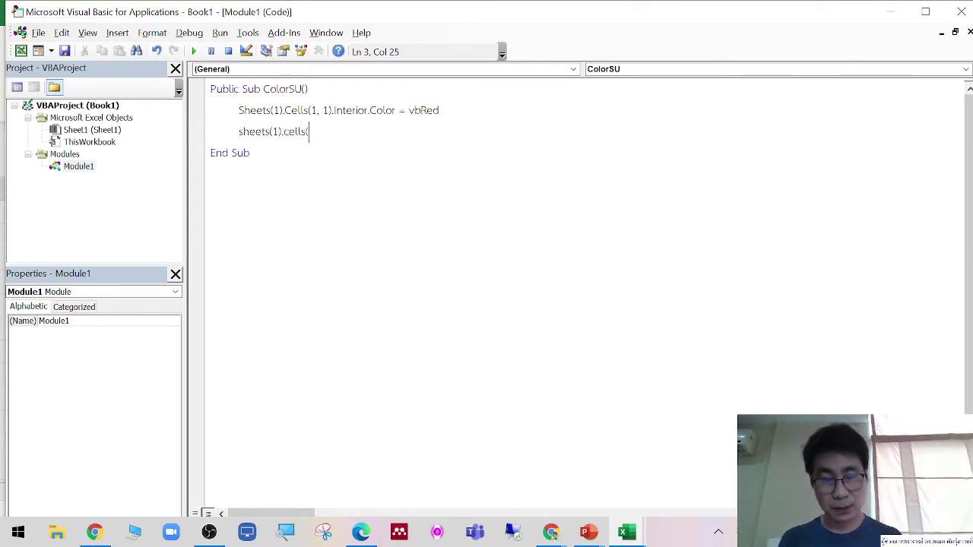
pyautogui.write('1')
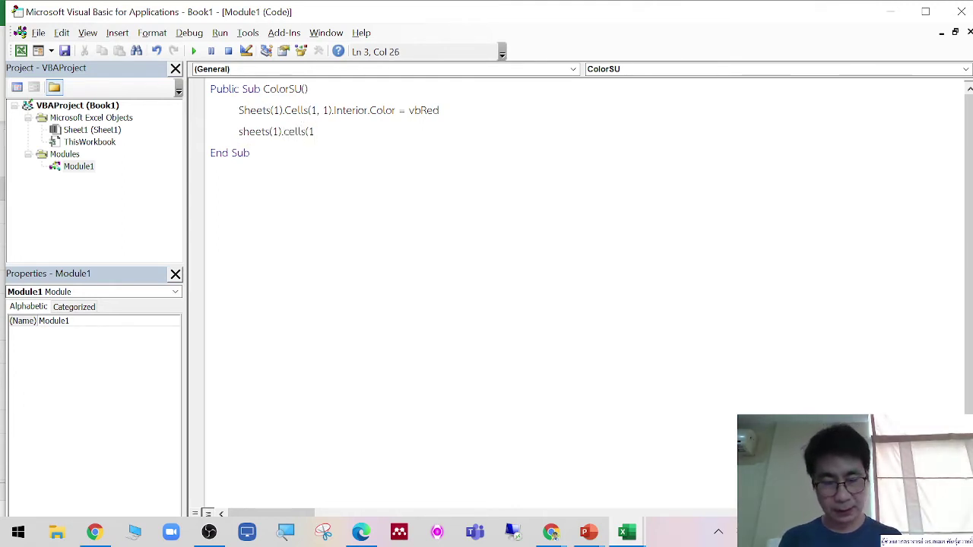
pyautogui.write(',2).')
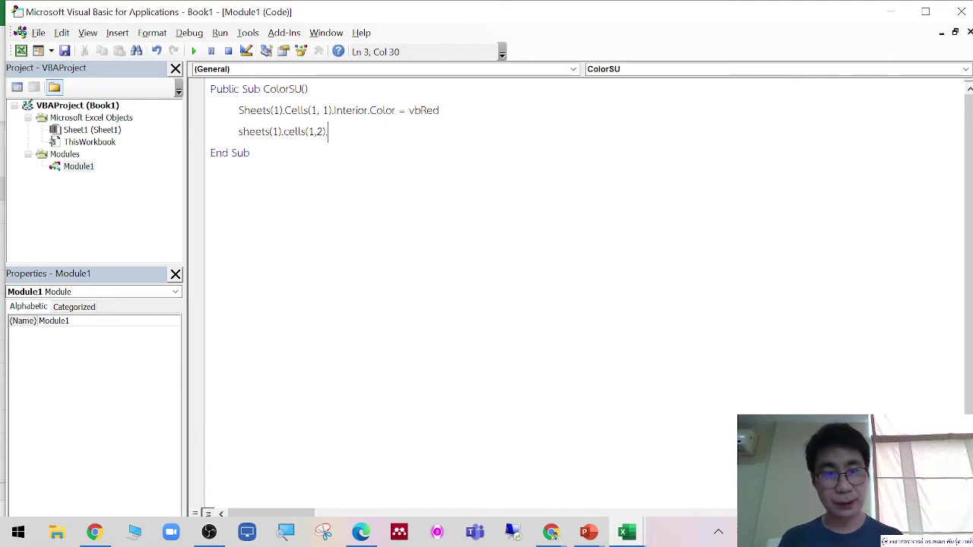
pyautogui.write('inte')
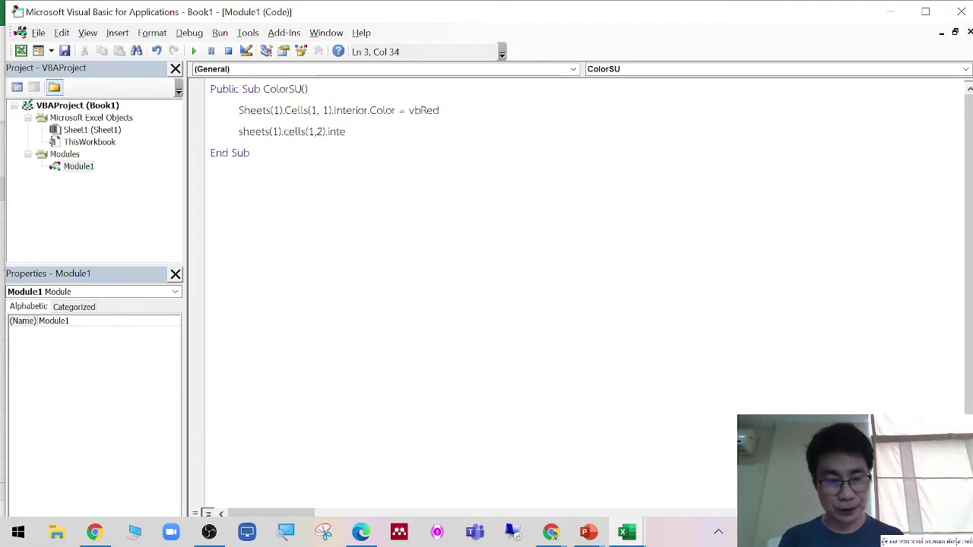
pyautogui.write('rior.')
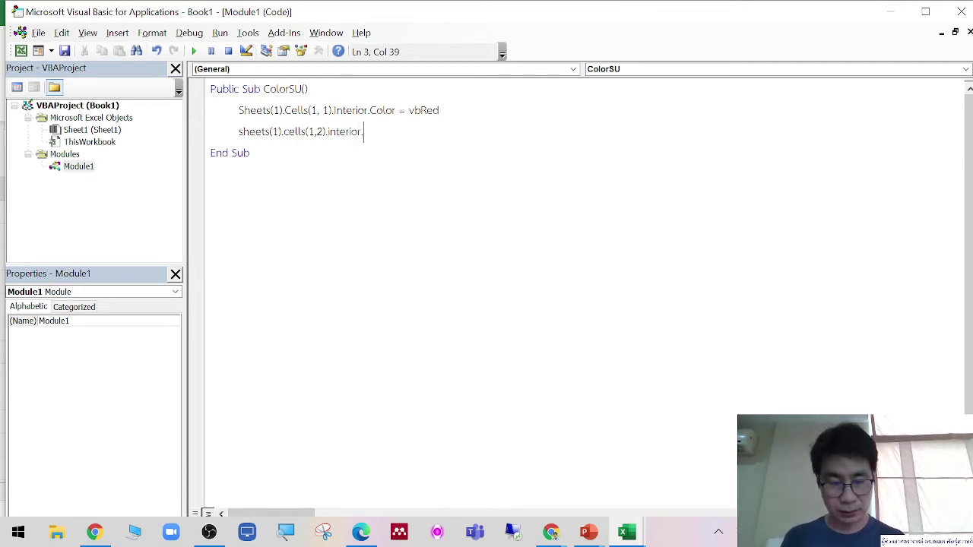
pyautogui.write('color')
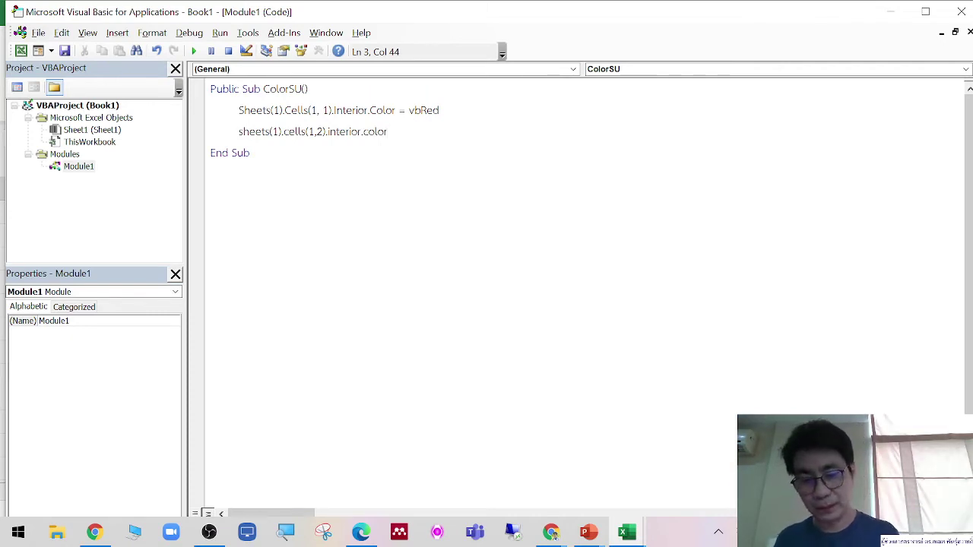
pyautogui.write('=vb')
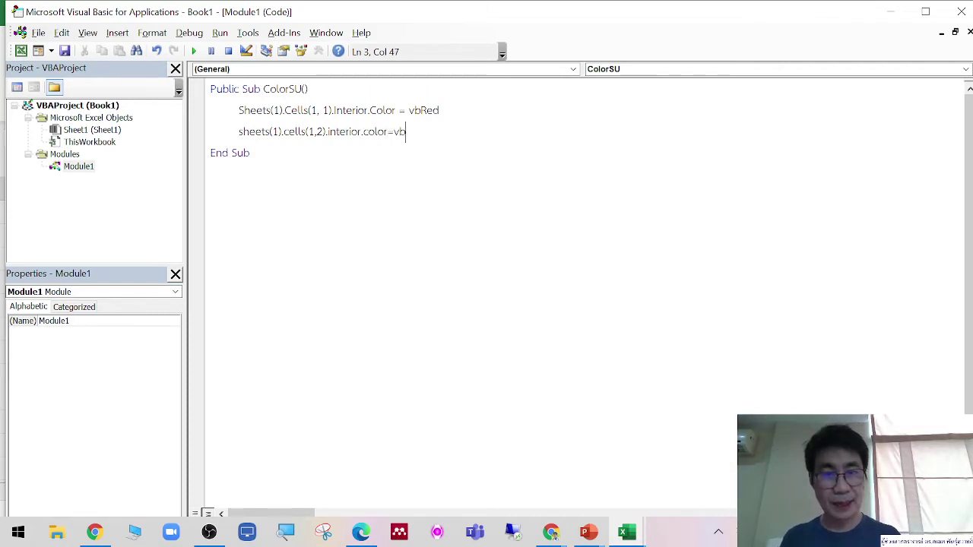
pyautogui.write('g')
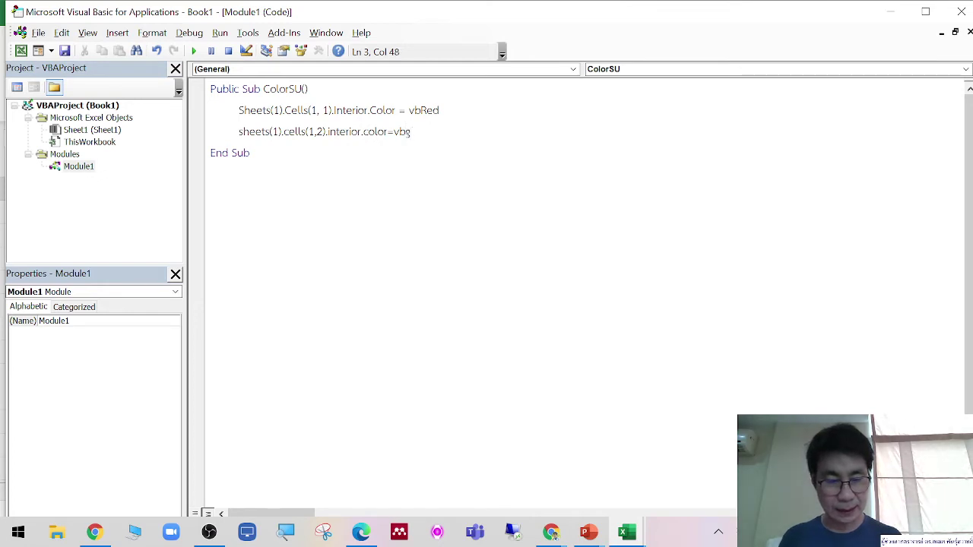
pyautogui.write('reen')
pyautogui.click(620, 239)
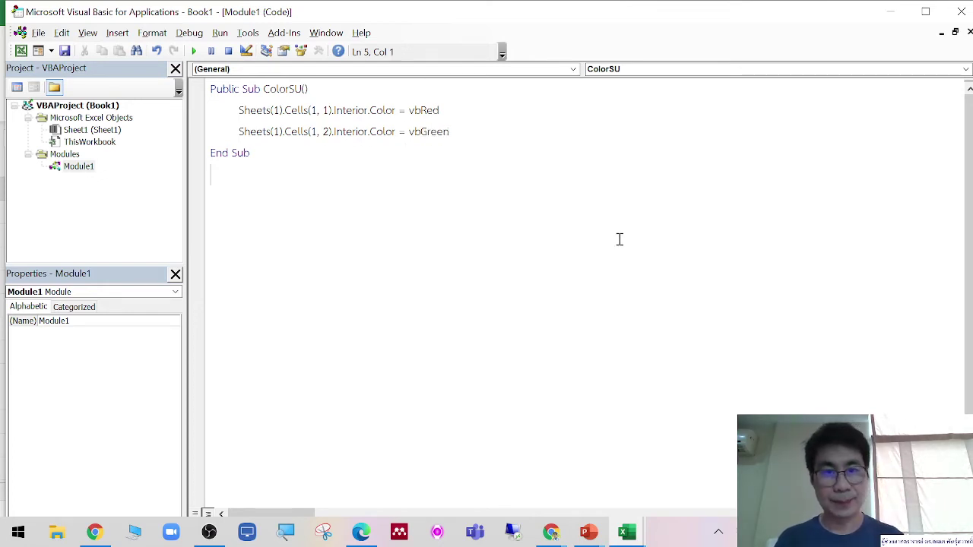
pyautogui.click(531, 133)
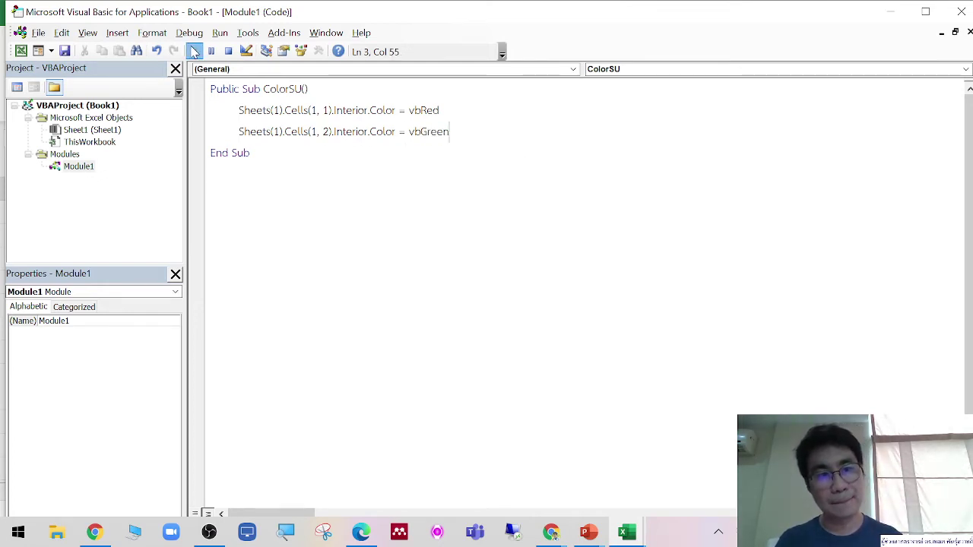
# Run the updated ColorSU and view Sheet1 with A1 red and B1 green
pyautogui.click(626, 532)
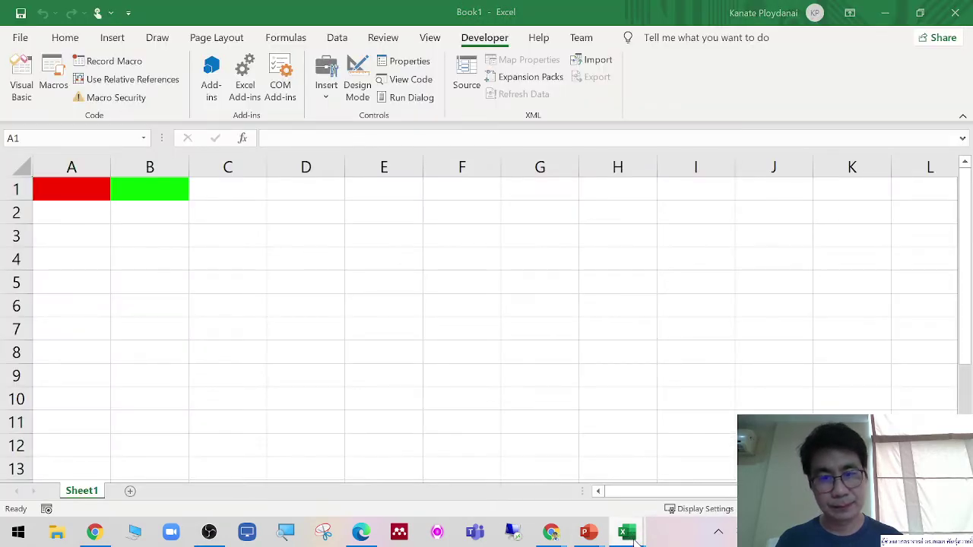
pyautogui.moveTo(639, 536)
pyautogui.click(683, 486)
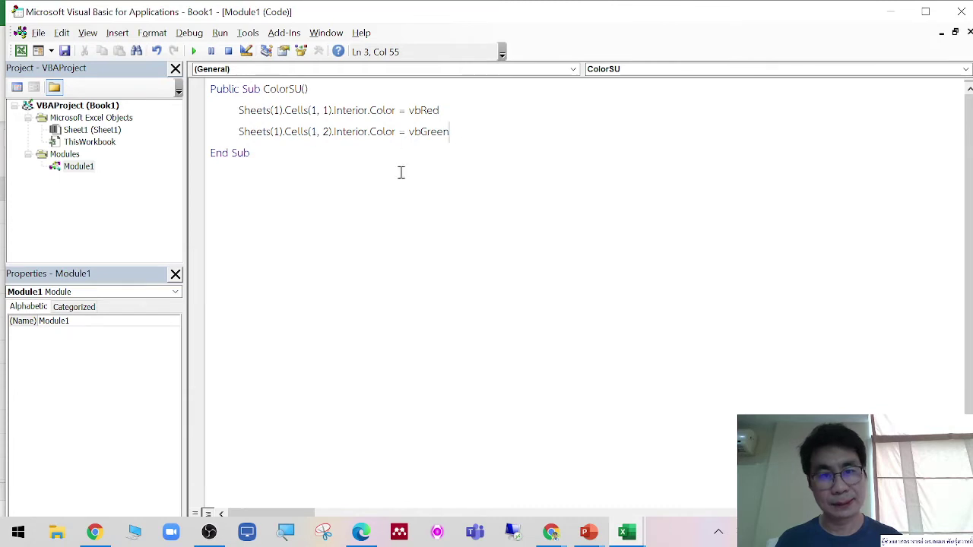
pyautogui.click(578, 487)
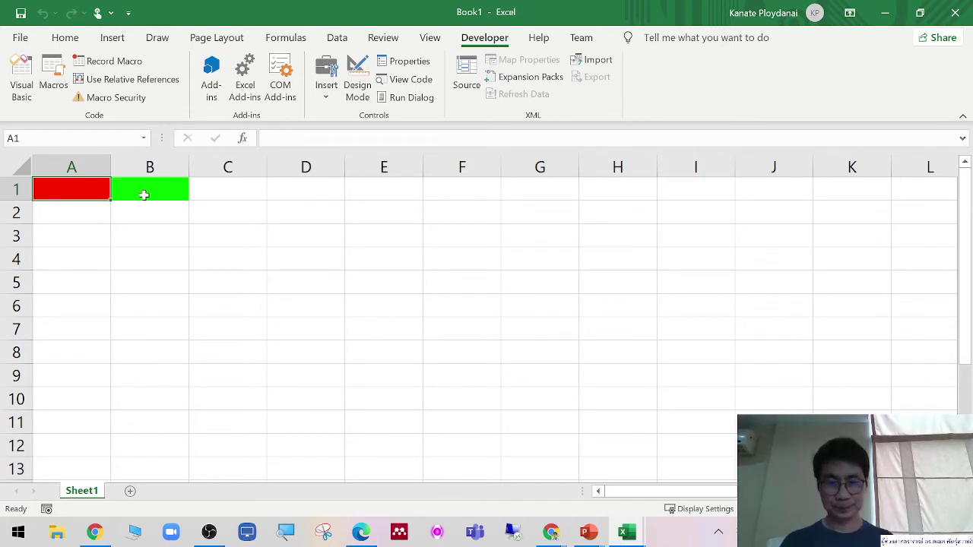
# Type a third line, Sheets(1).Cells(2, 1).Interior.Color = vbMagenta, below the vbGreen line
pyautogui.moveTo(627, 532)
pyautogui.click(669, 467)
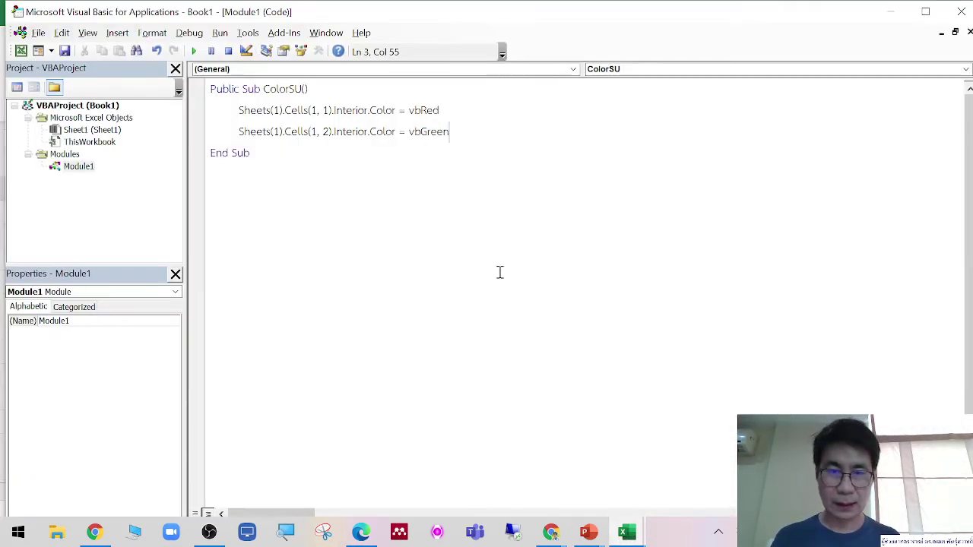
pyautogui.press('Return')
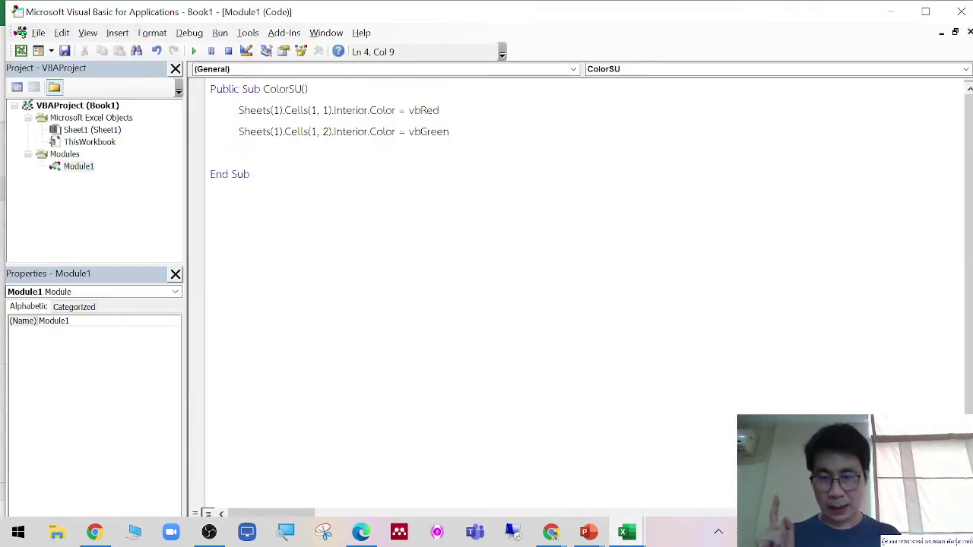
pyautogui.write('shh')
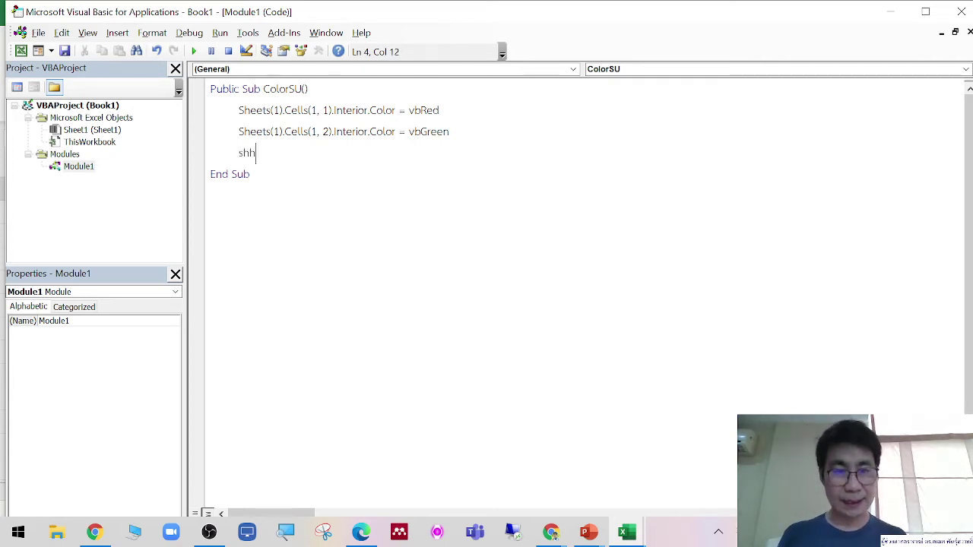
pyautogui.press('BackSpace')
pyautogui.write('hee')
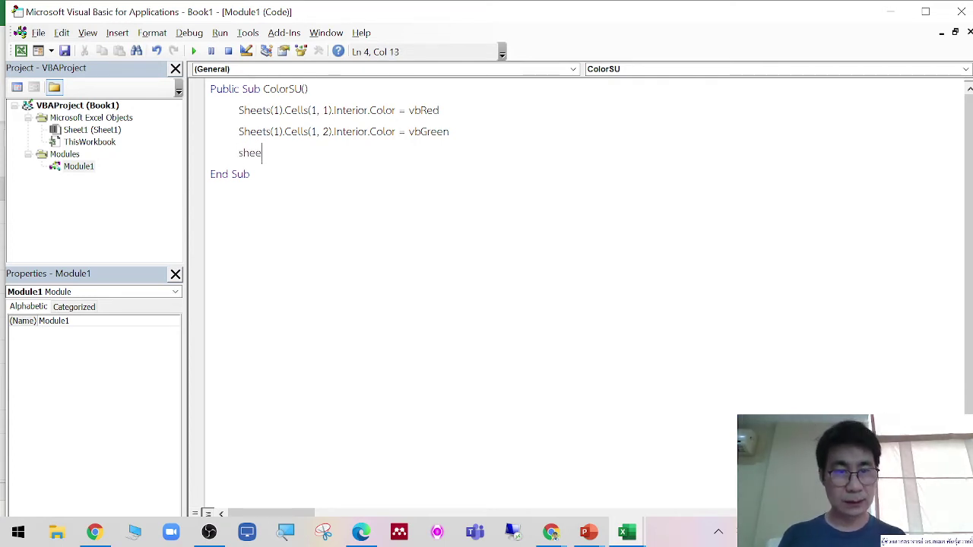
pyautogui.write('ts(')
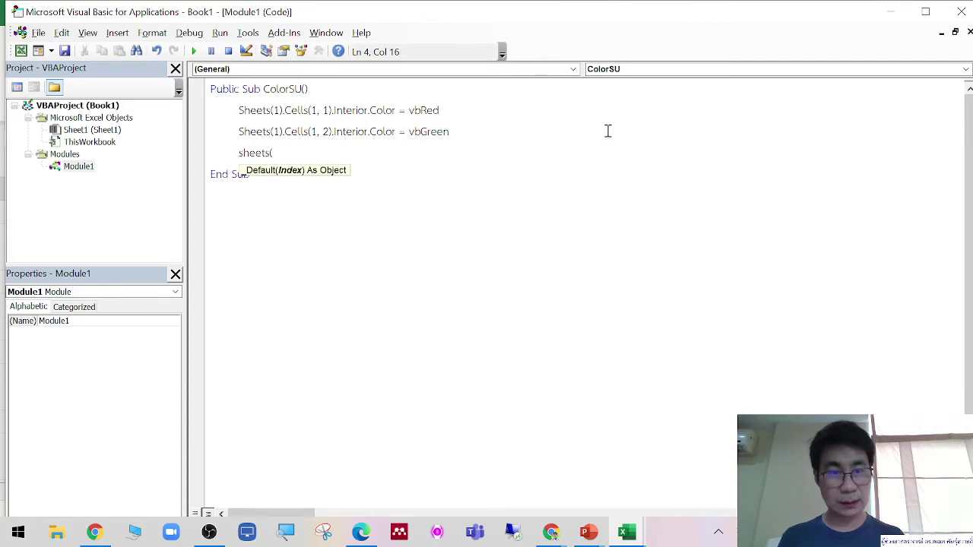
pyautogui.write('1).cells(1,')
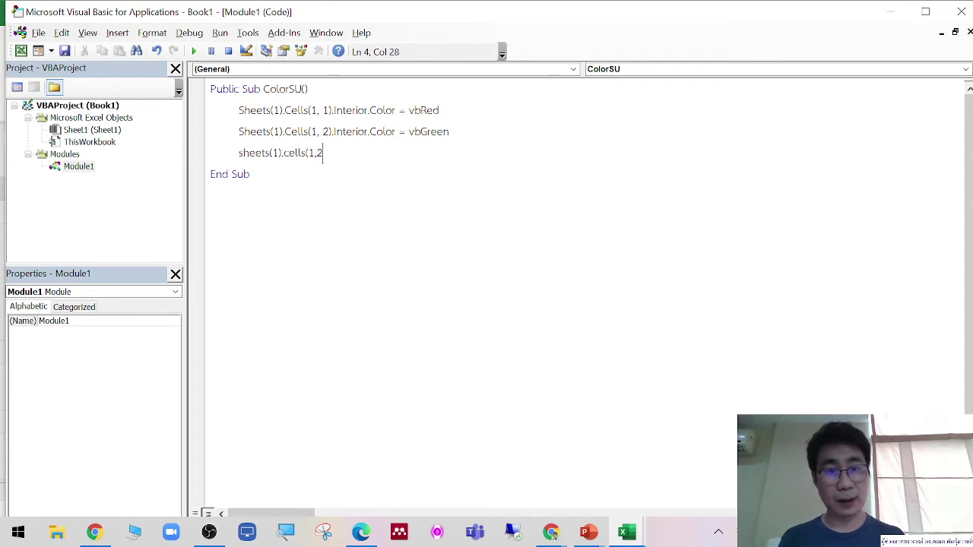
pyautogui.press('BackSpace')
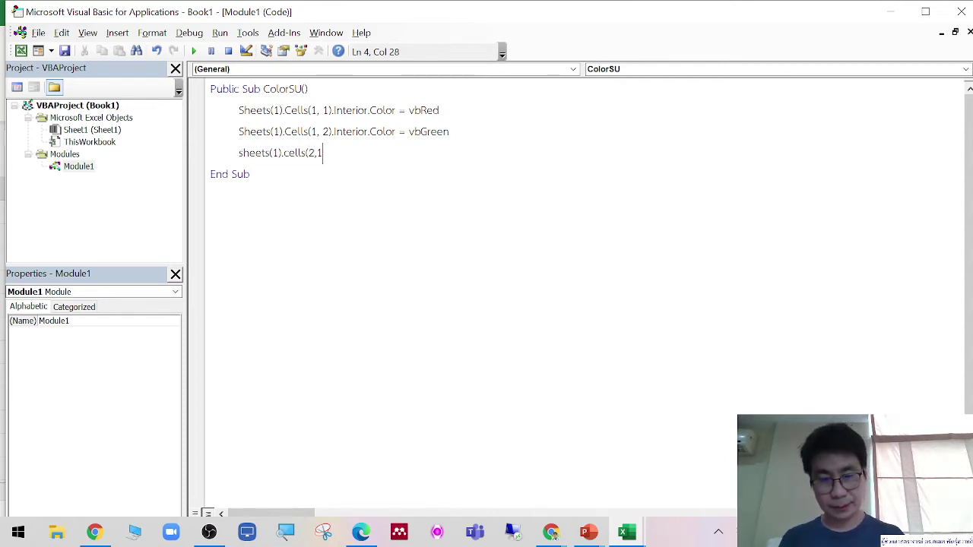
pyautogui.write(').in')
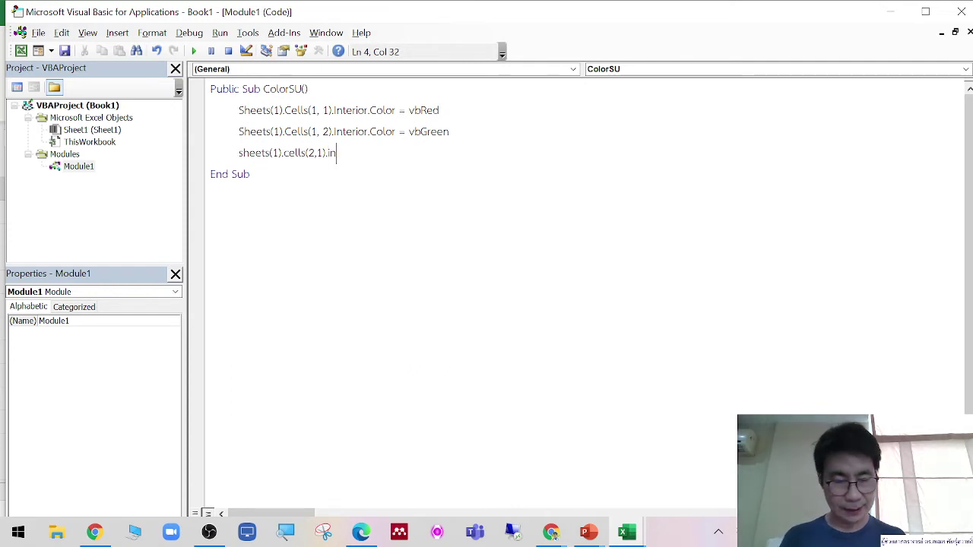
pyautogui.write('terior.')
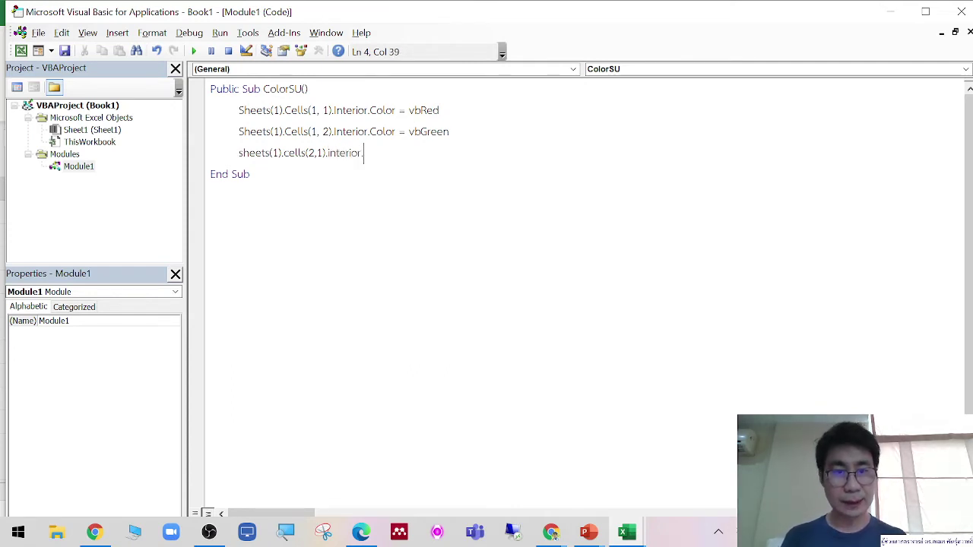
pyautogui.write('co')
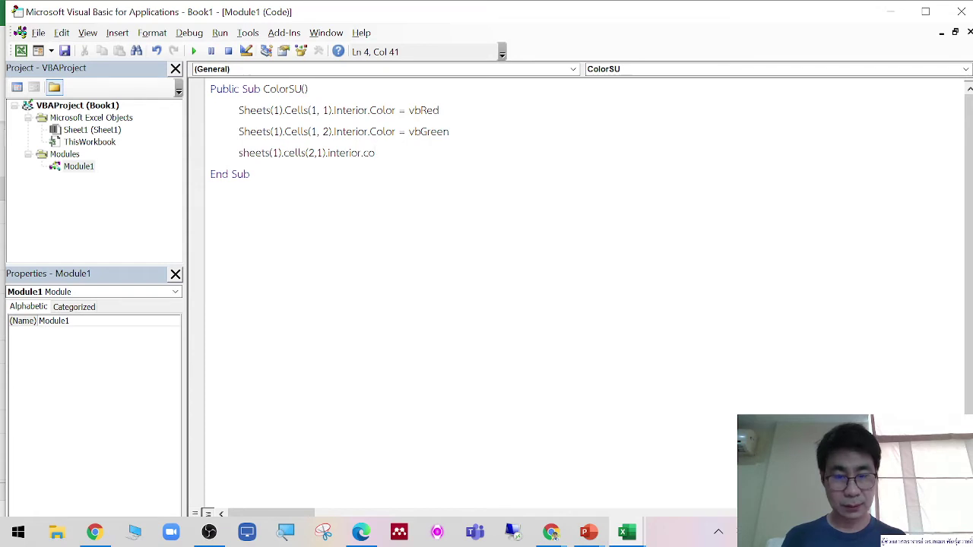
pyautogui.write('lor')
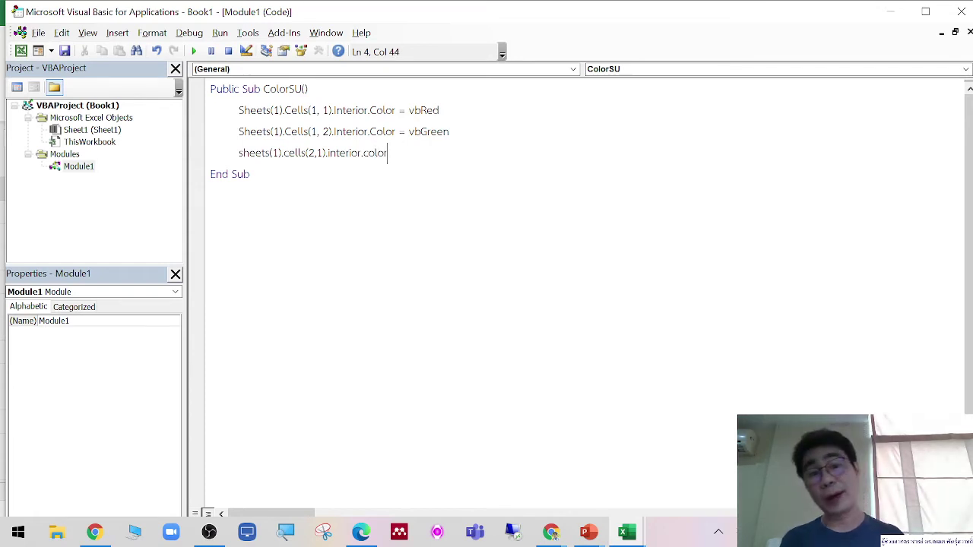
pyautogui.write('=')
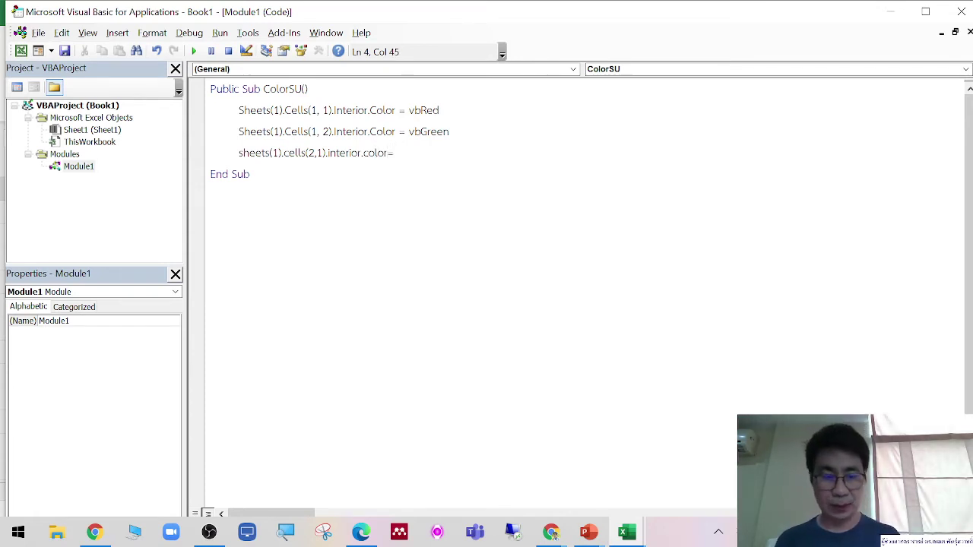
pyautogui.write('vb')
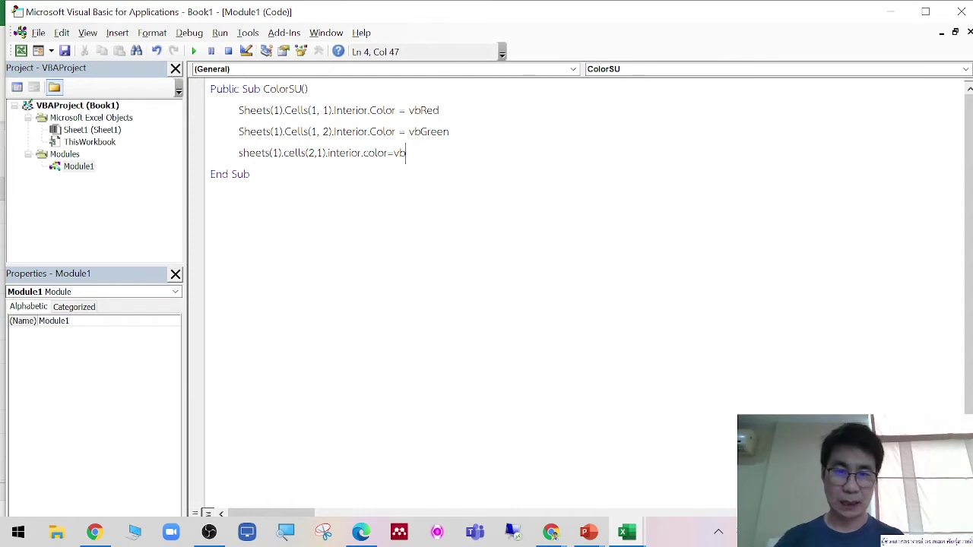
pyautogui.write('margenta')
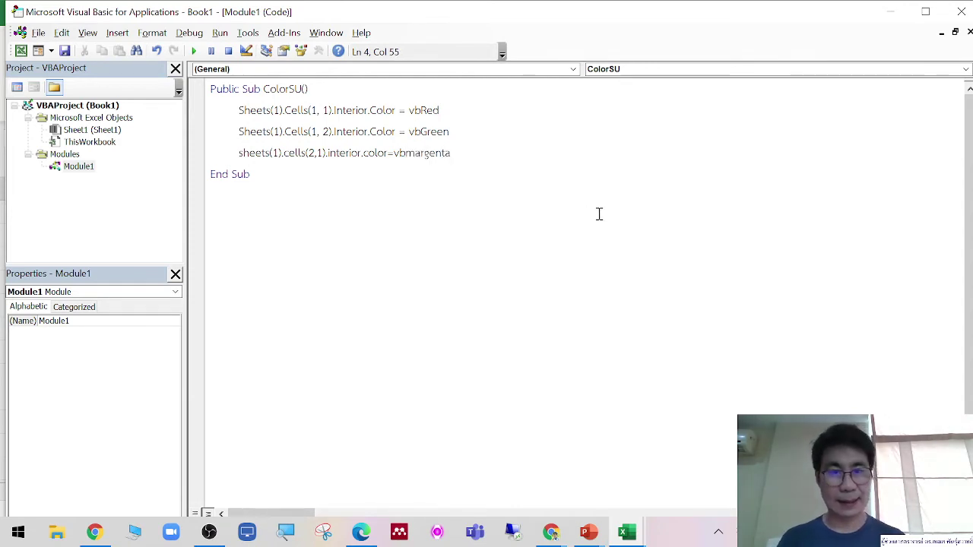
# Correct the misspelled colour name to vbMagenta and run ColorSU
pyautogui.click(593, 228)
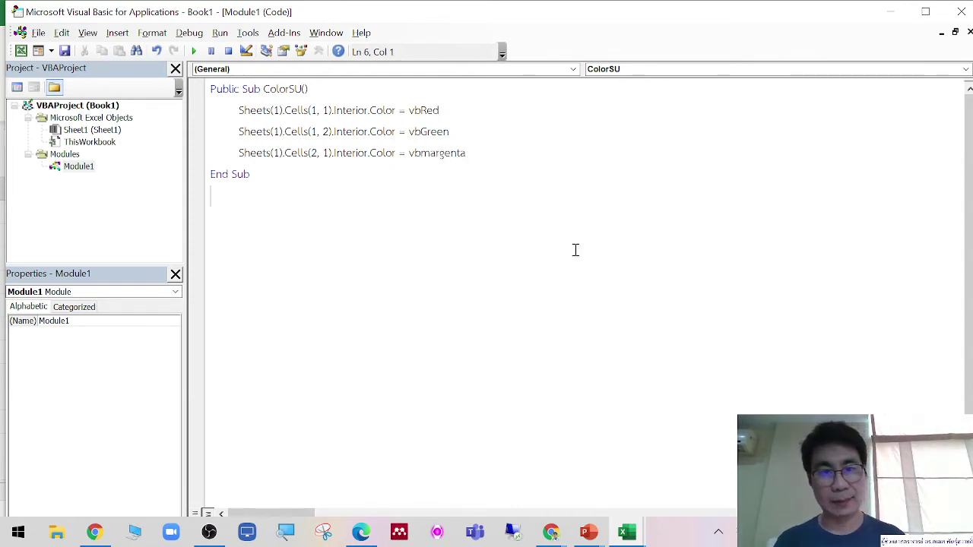
pyautogui.click(480, 152)
pyautogui.press('BackSpace')
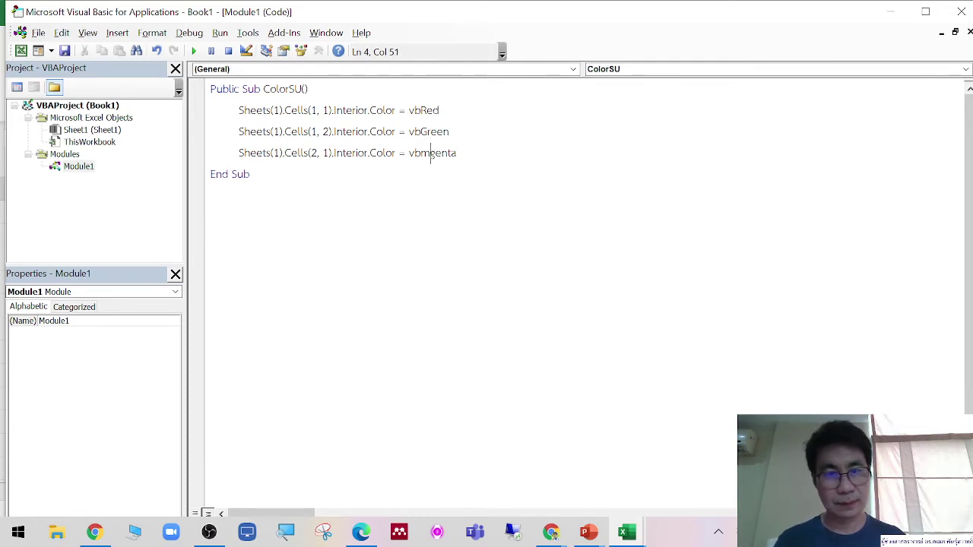
pyautogui.click(479, 252)
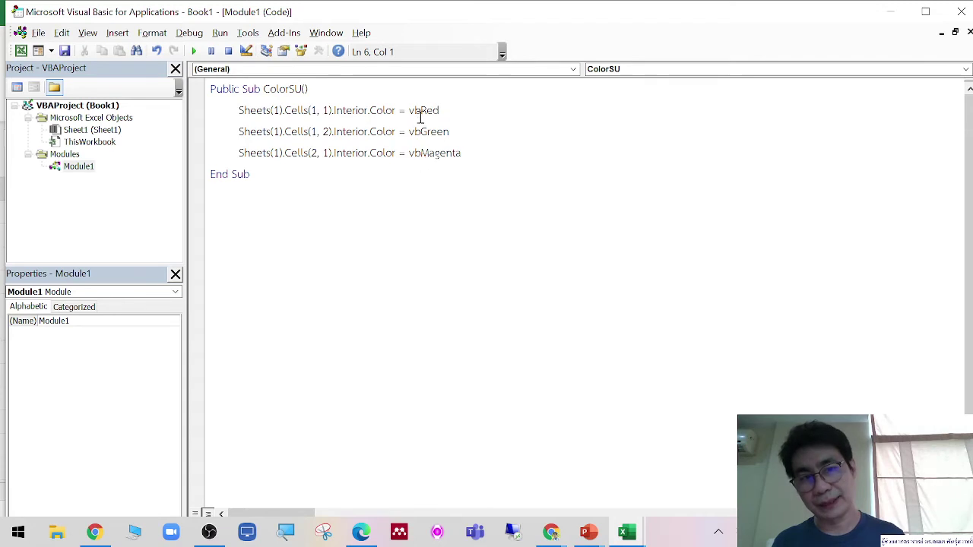
pyautogui.click(522, 149)
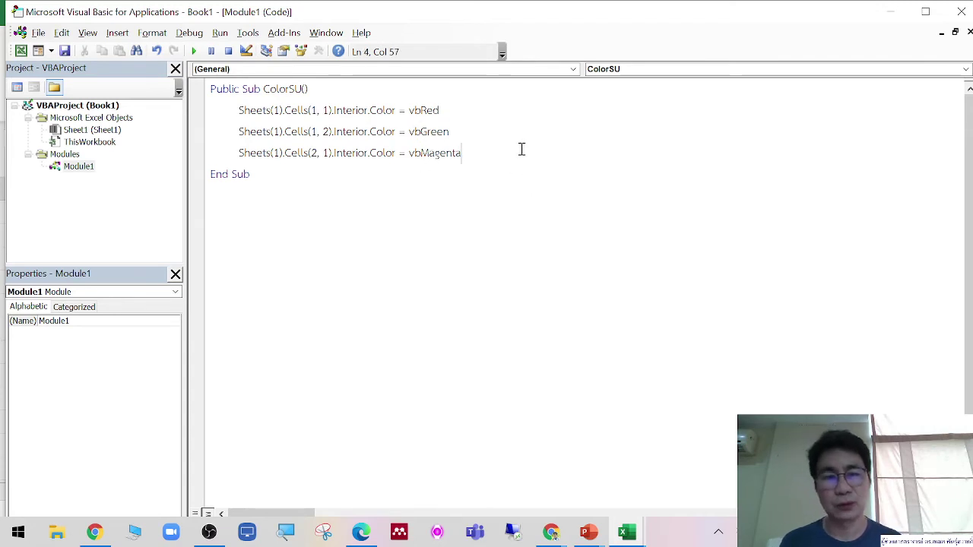
pyautogui.click(195, 53)
pyautogui.moveTo(627, 532)
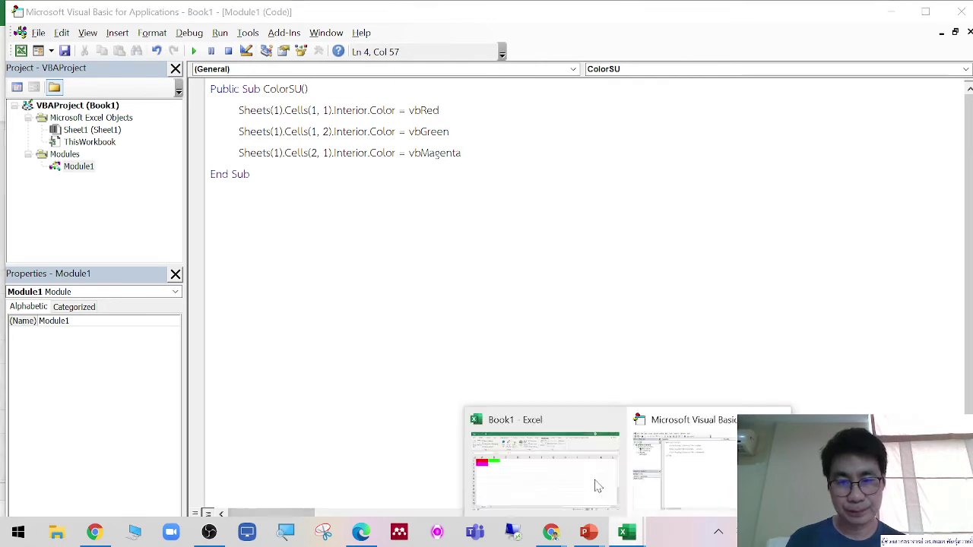
pyautogui.click(579, 472)
pyautogui.click(75, 210)
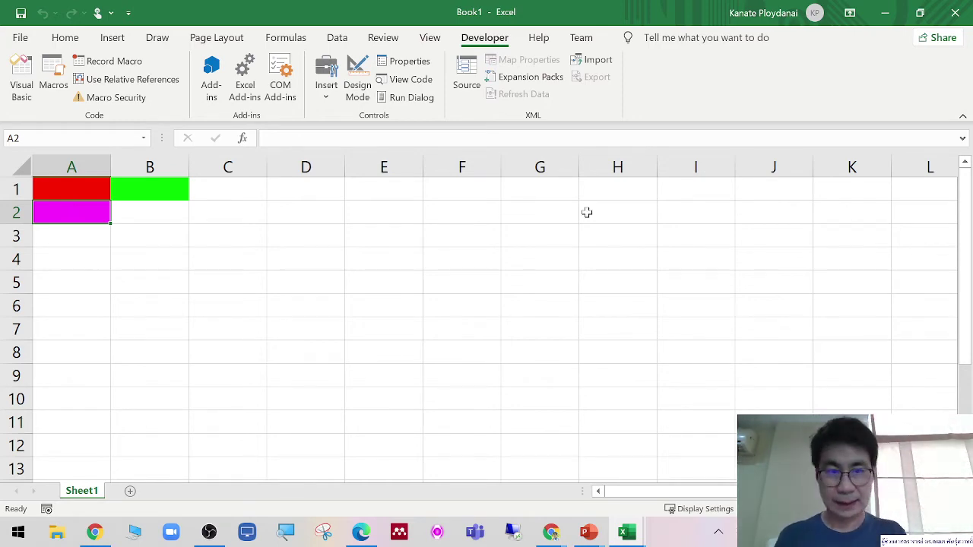
pyautogui.click(610, 301)
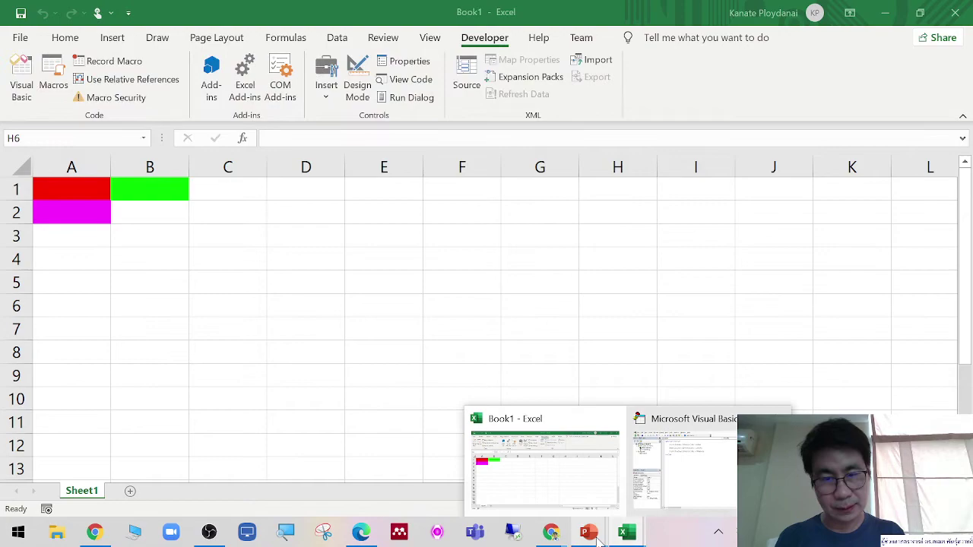
pyautogui.moveTo(607, 532)
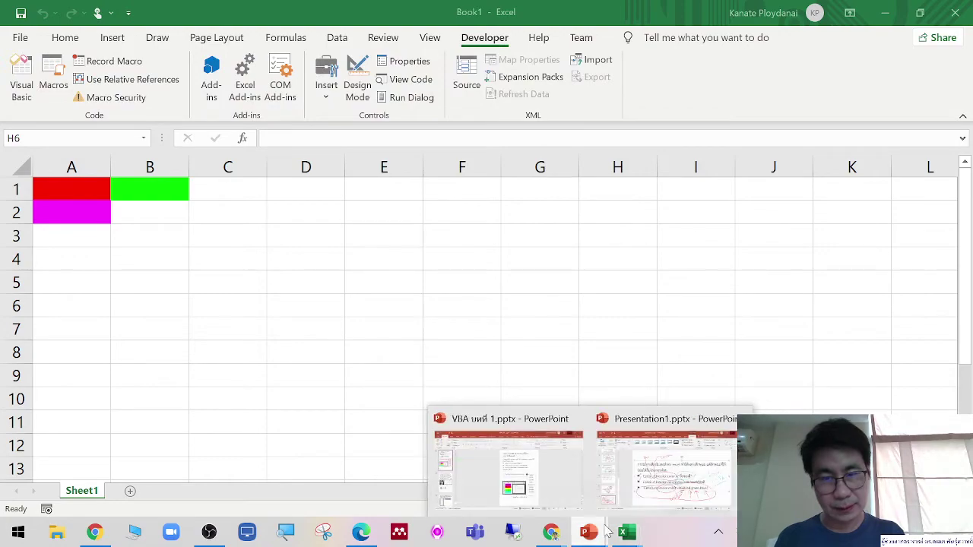
pyautogui.click(638, 498)
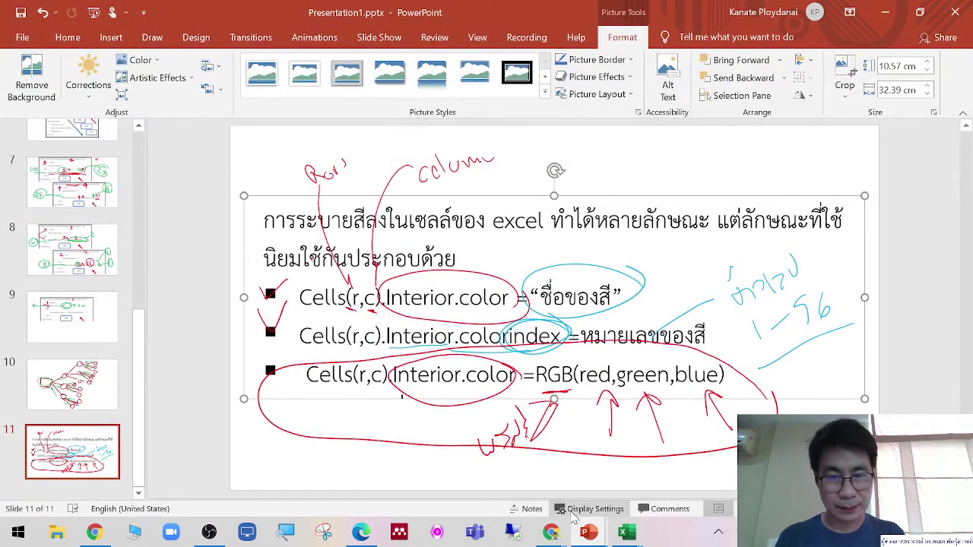
pyautogui.moveTo(589, 533)
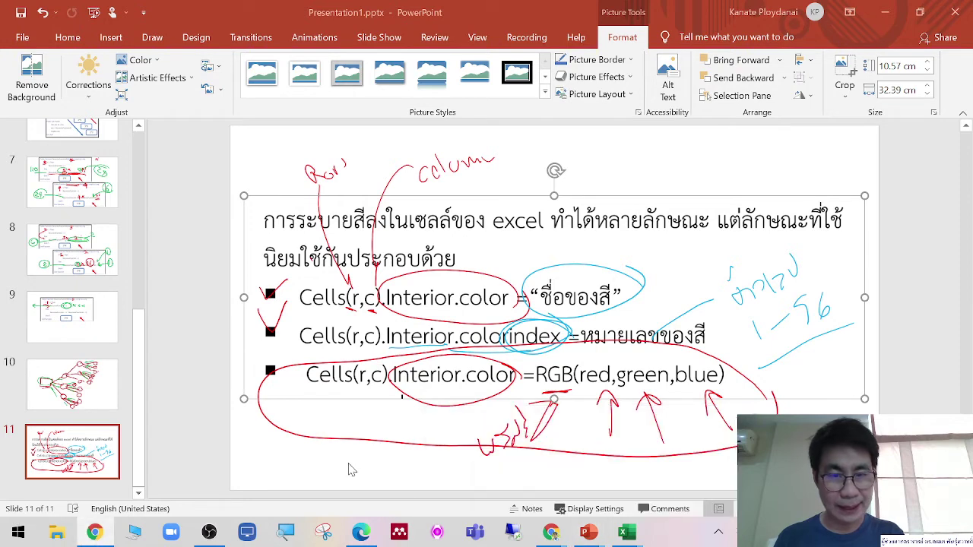
pyautogui.click(524, 496)
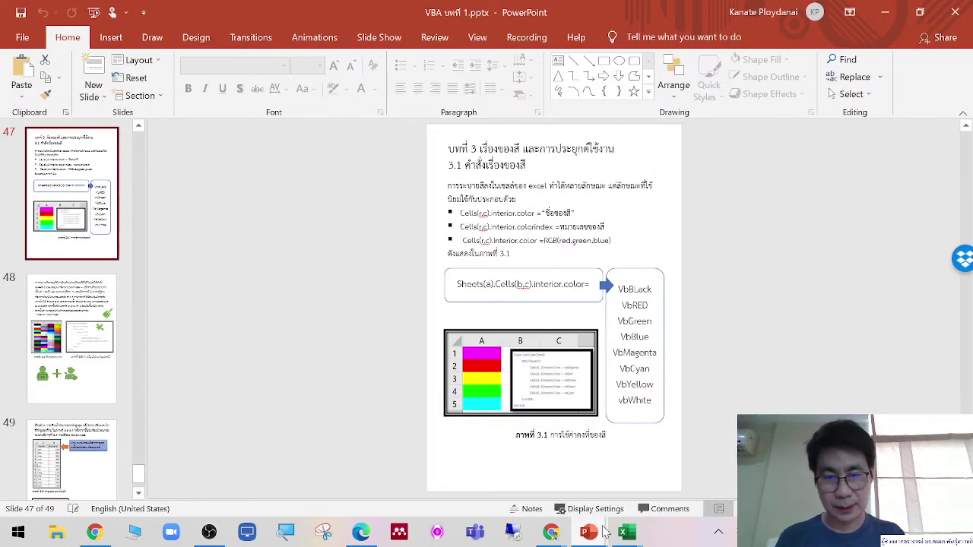
pyautogui.moveTo(605, 535)
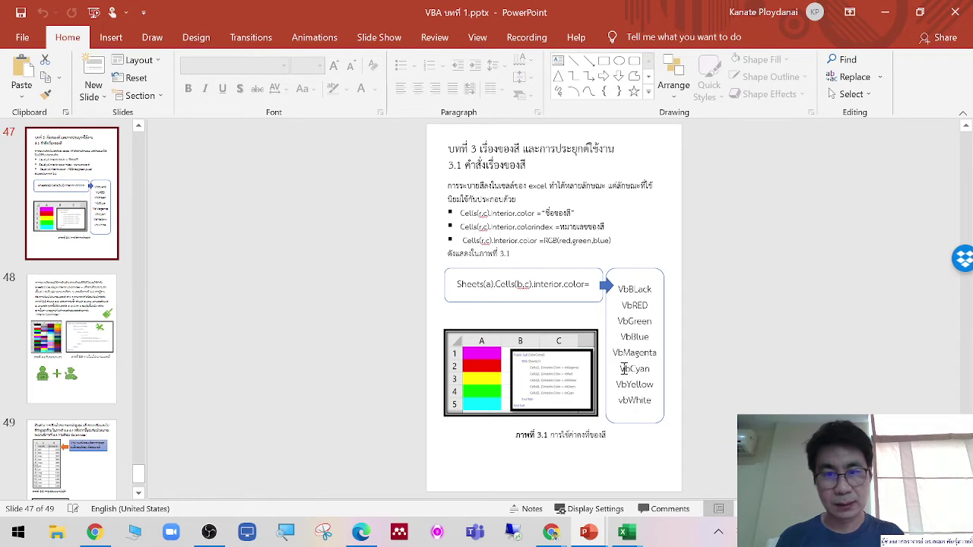
pyautogui.moveTo(635, 533)
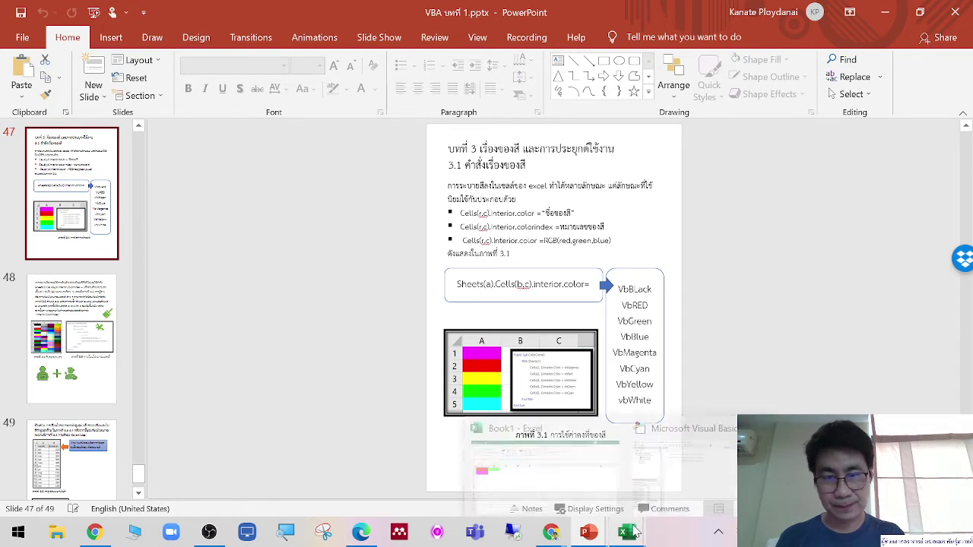
# Add the line Sheets(1).Cells(2, 2).Interior.Color = vbYellow, then return to the Excel workbook
pyautogui.click(692, 487)
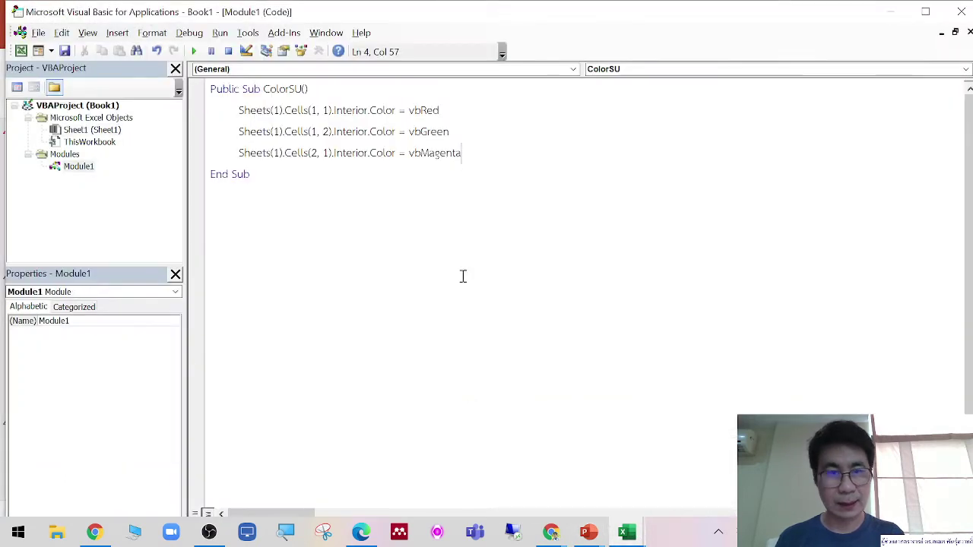
pyautogui.press('Return')
pyautogui.write('s')
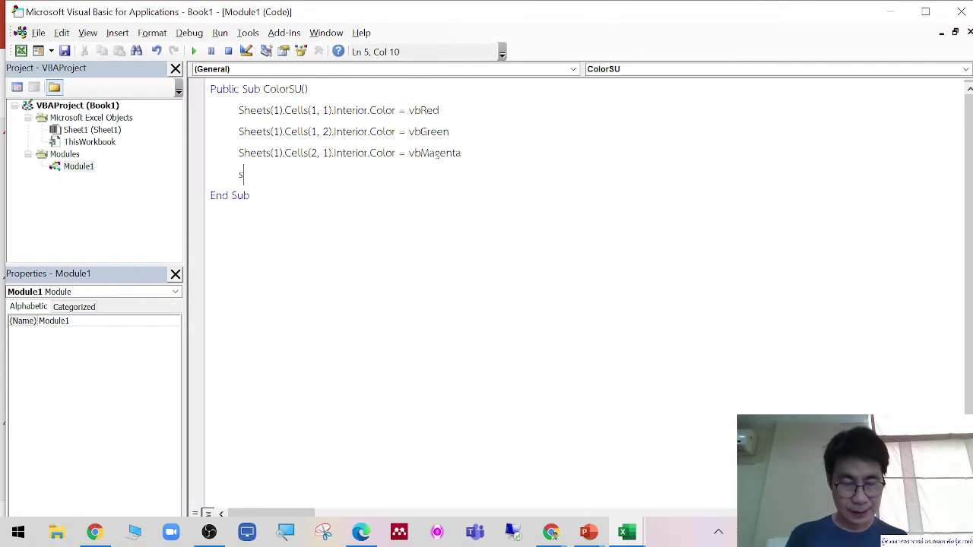
pyautogui.write('heets')
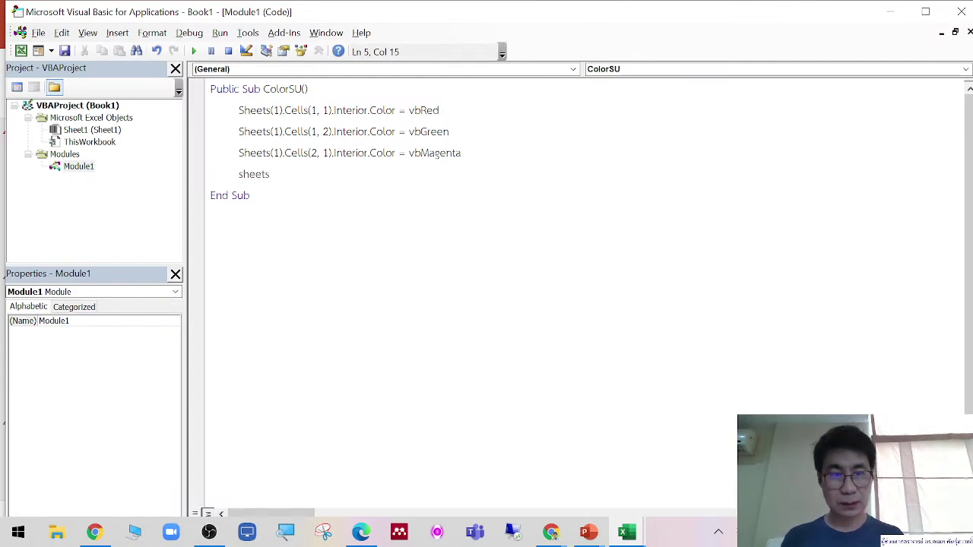
pyautogui.write('(')
pyautogui.write('1).c')
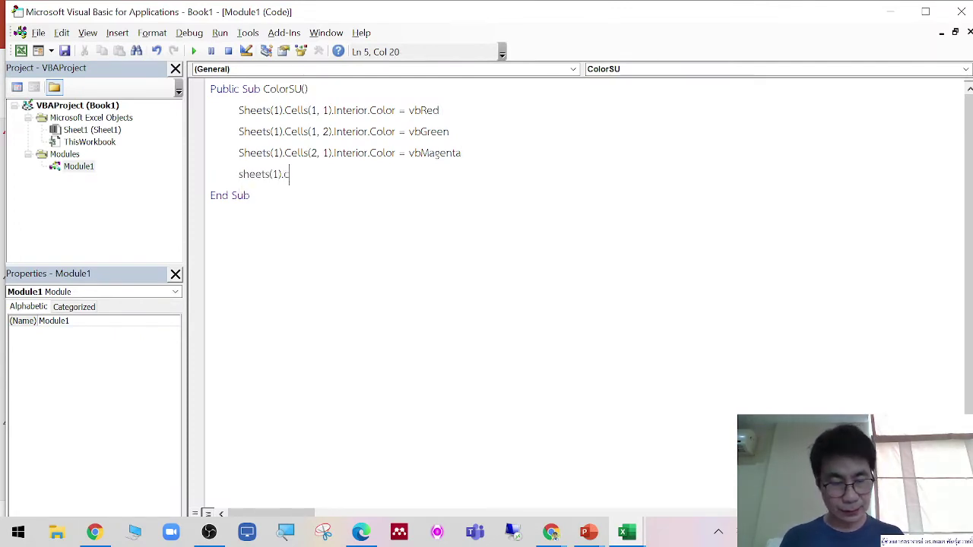
pyautogui.write('(2,2')
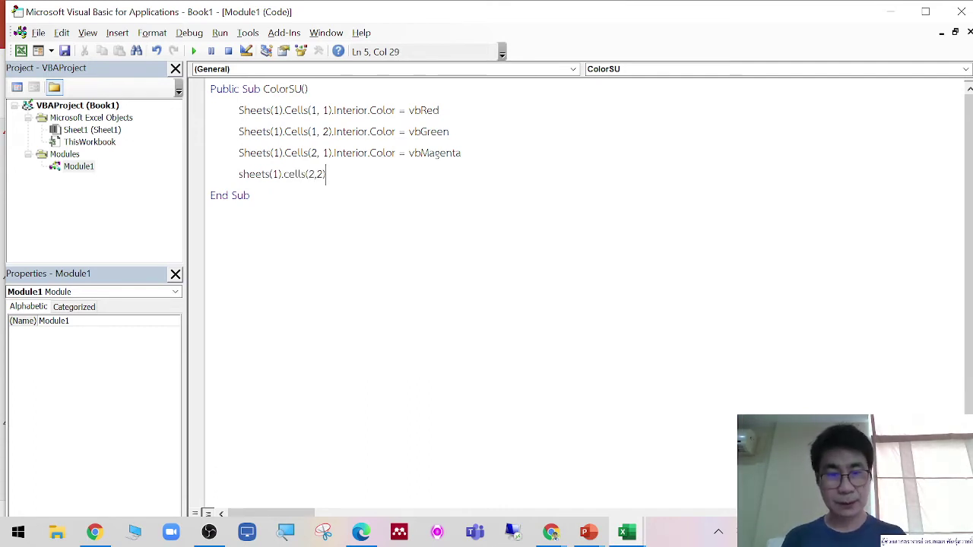
pyautogui.write('interior')
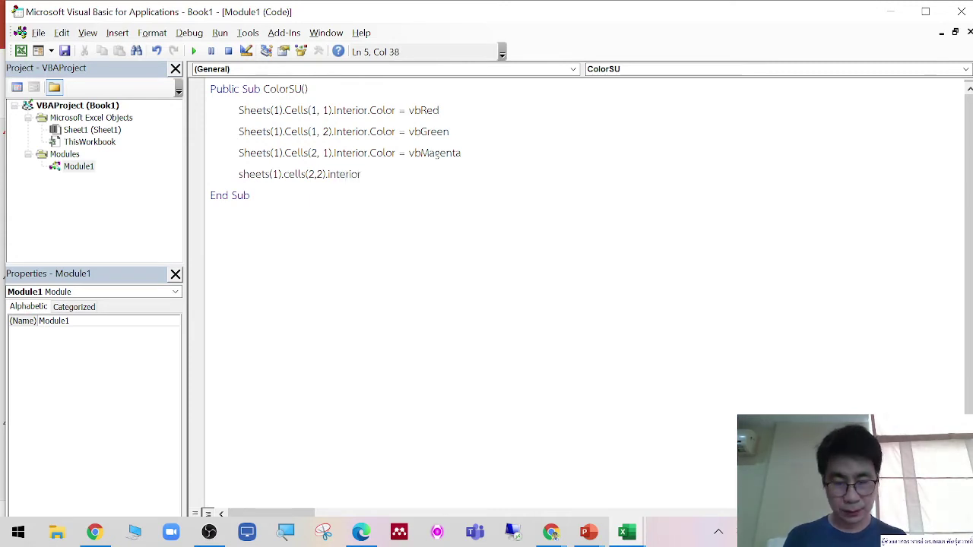
pyautogui.write('.color')
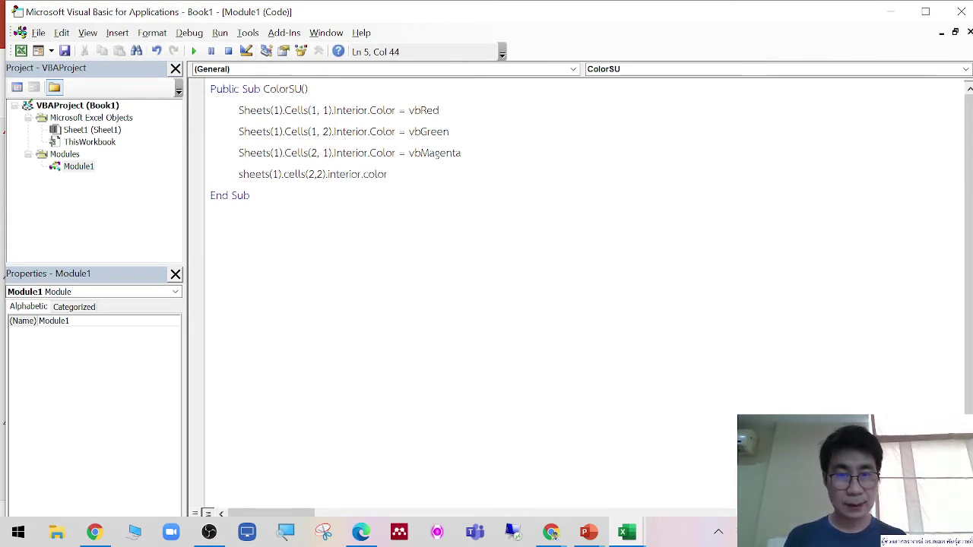
pyautogui.write('=vbyellow')
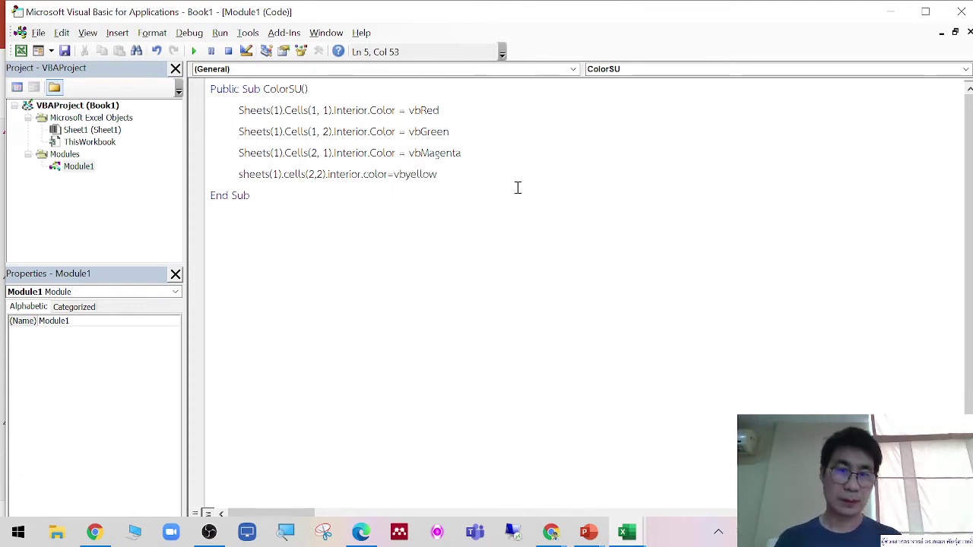
pyautogui.click(554, 313)
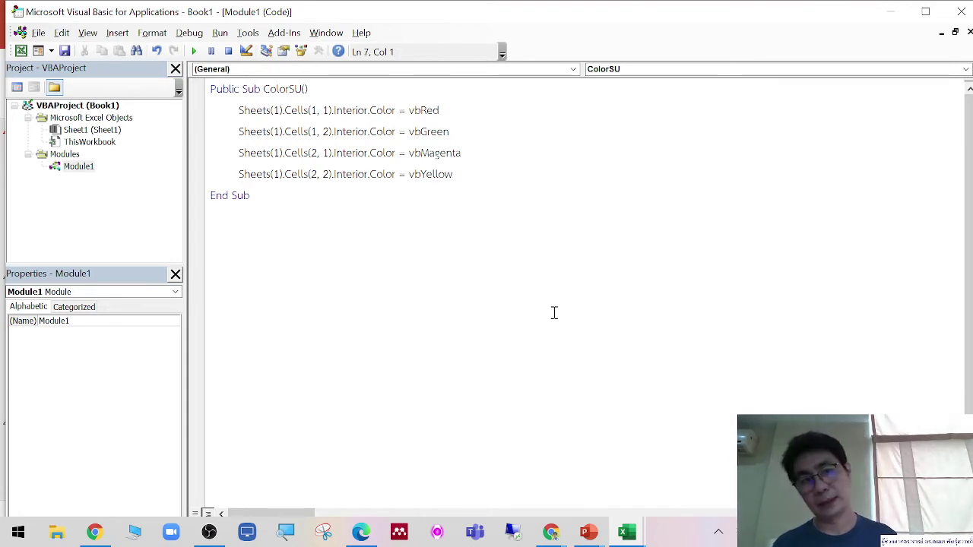
pyautogui.click(626, 532)
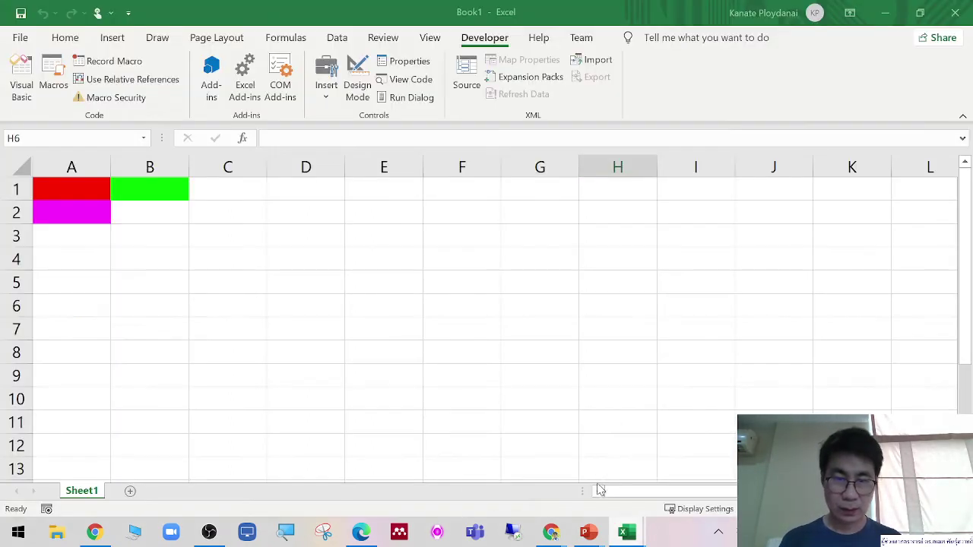
# Run ColorSU from the Developer Macros list so B2 turns yellow
pyautogui.click(52, 72)
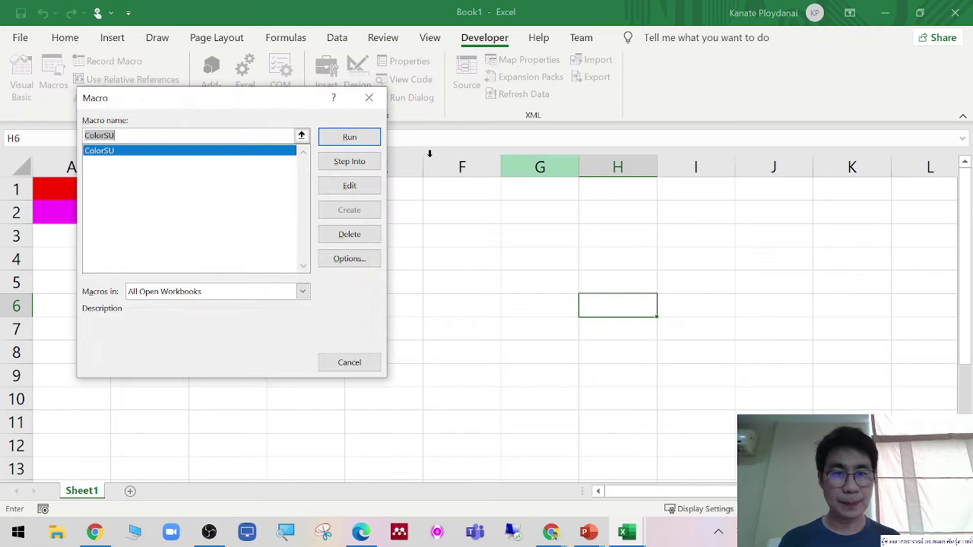
pyautogui.click(360, 139)
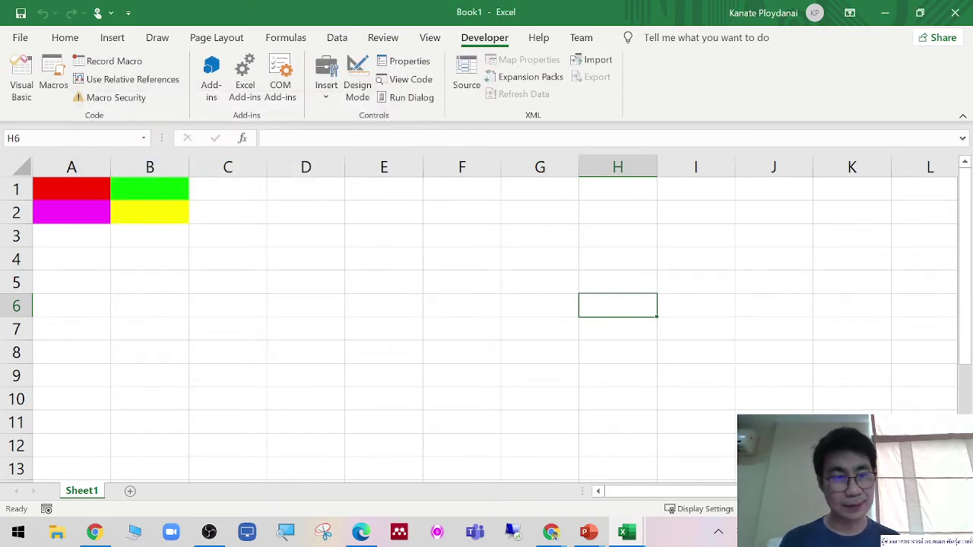
# Snip the full ColorSU code as an image with Win+Shift+S and minimize the editor
pyautogui.moveTo(626, 532)
pyautogui.click(684, 464)
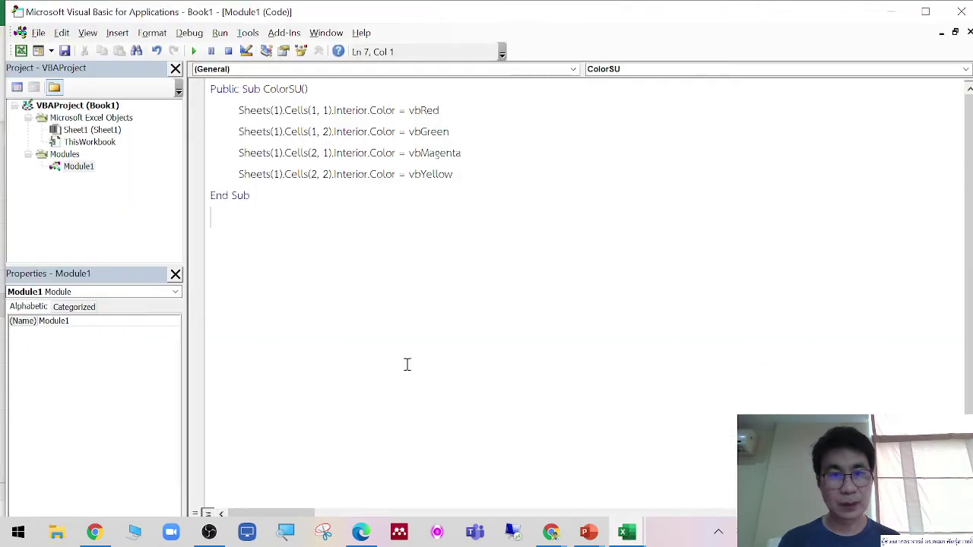
pyautogui.press('shift+super+s')
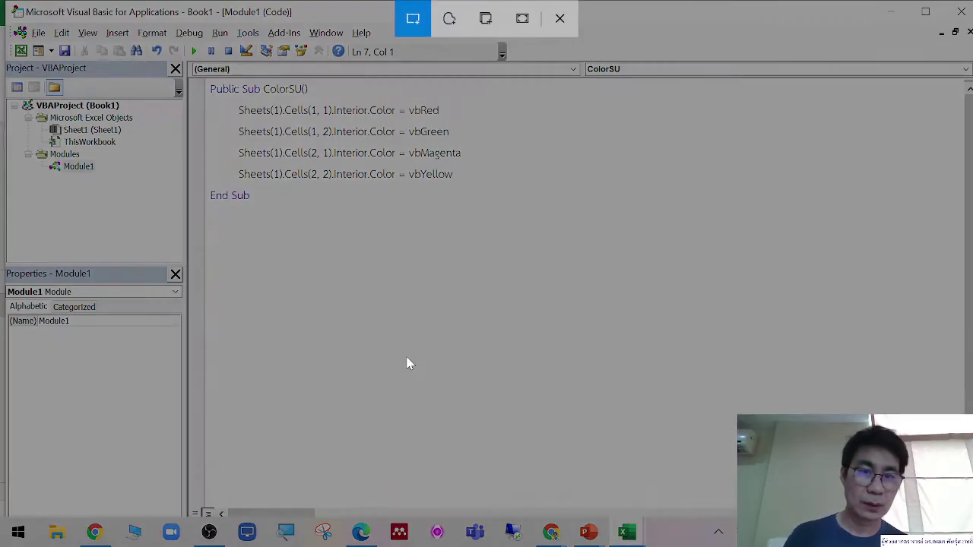
pyautogui.moveTo(207, 76); pyautogui.dragTo(500, 214)
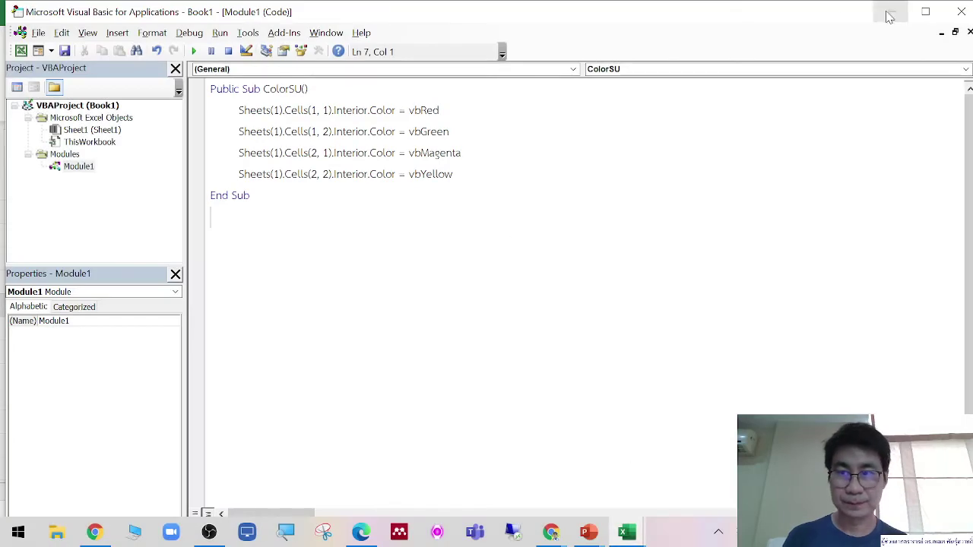
pyautogui.click(890, 11)
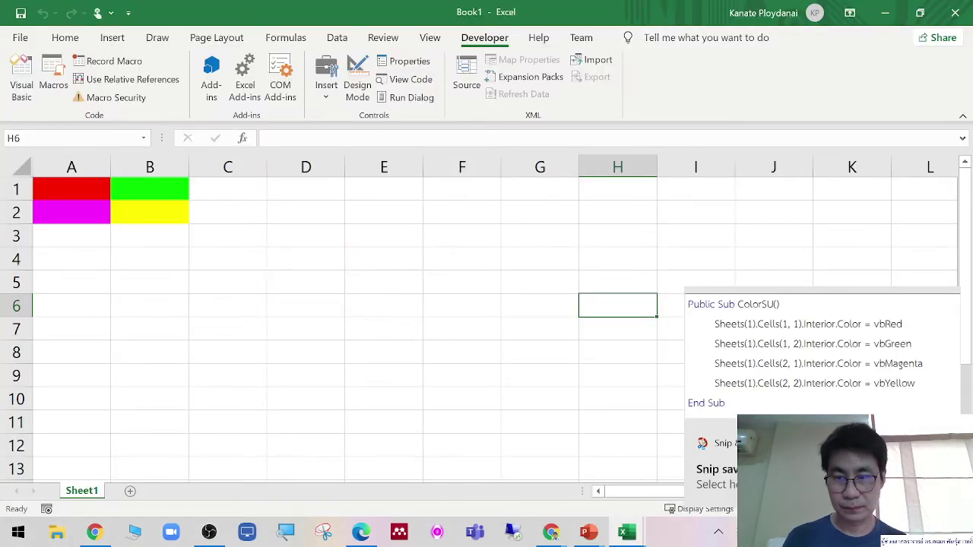
# Paste the code snip onto Sheet1, shrink it, and place it beside the coloured cells
pyautogui.rightClick(646, 260)
pyautogui.press('Escape')
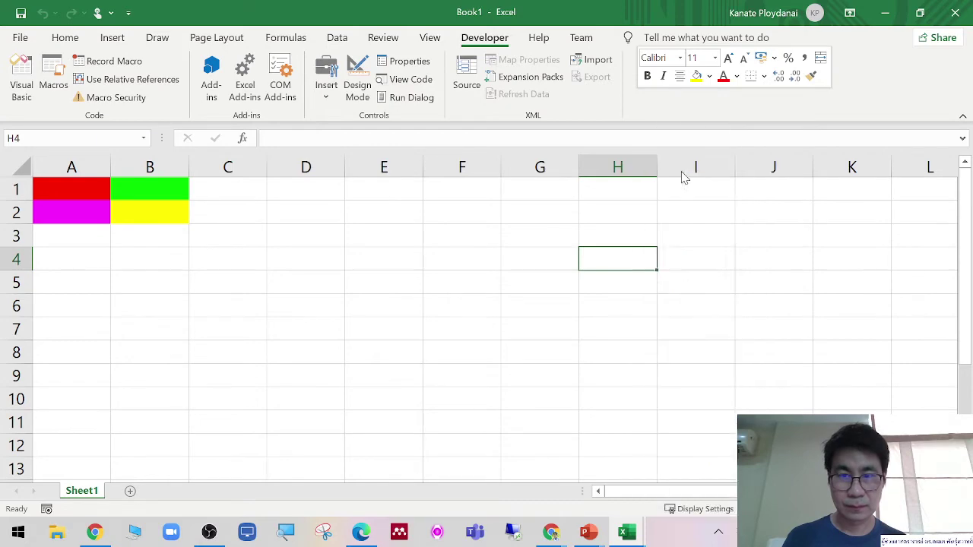
pyautogui.hotkey('ctrl', 'v')
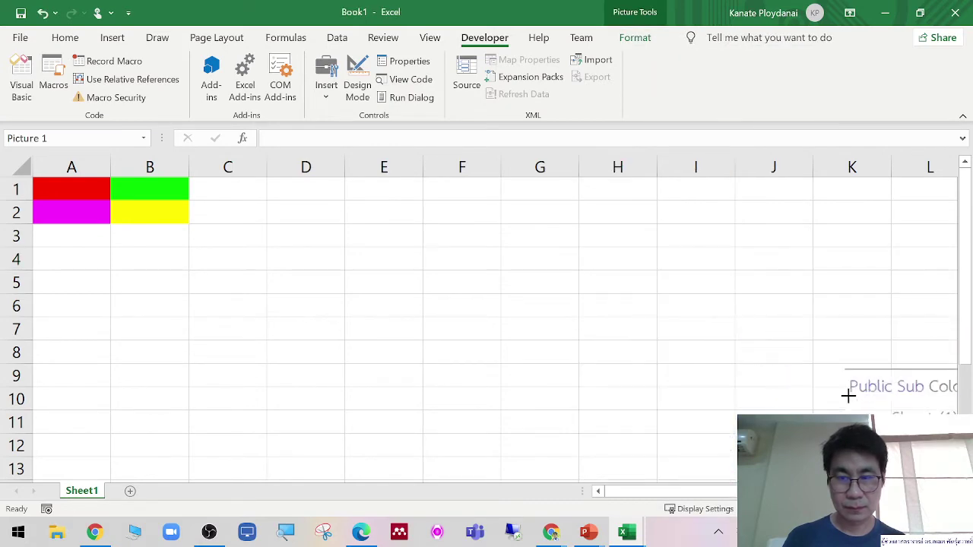
pyautogui.moveTo(577, 247); pyautogui.dragTo(844, 370)
pyautogui.moveTo(869, 406); pyautogui.dragTo(424, 265)
pyautogui.moveTo(397, 228); pyautogui.dragTo(495, 271)
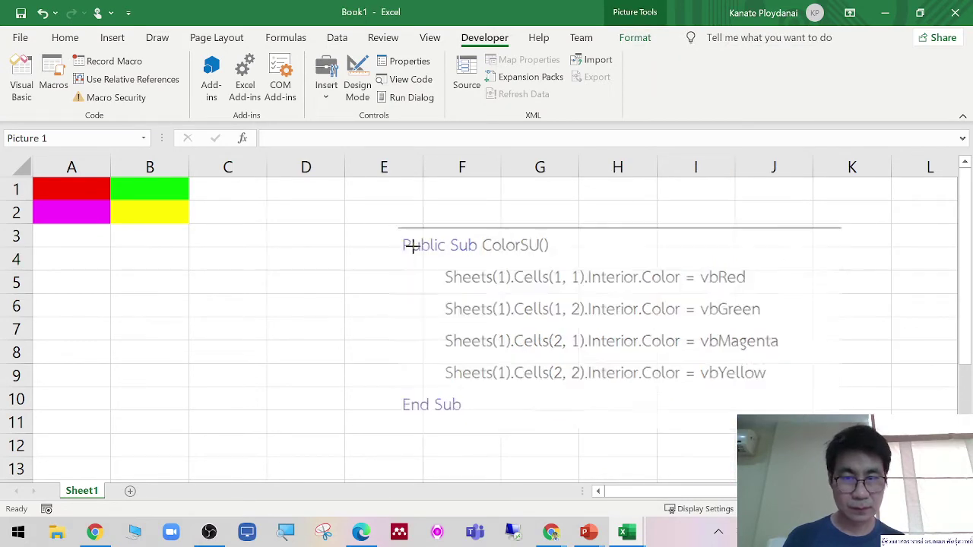
pyautogui.moveTo(615, 337); pyautogui.dragTo(362, 266)
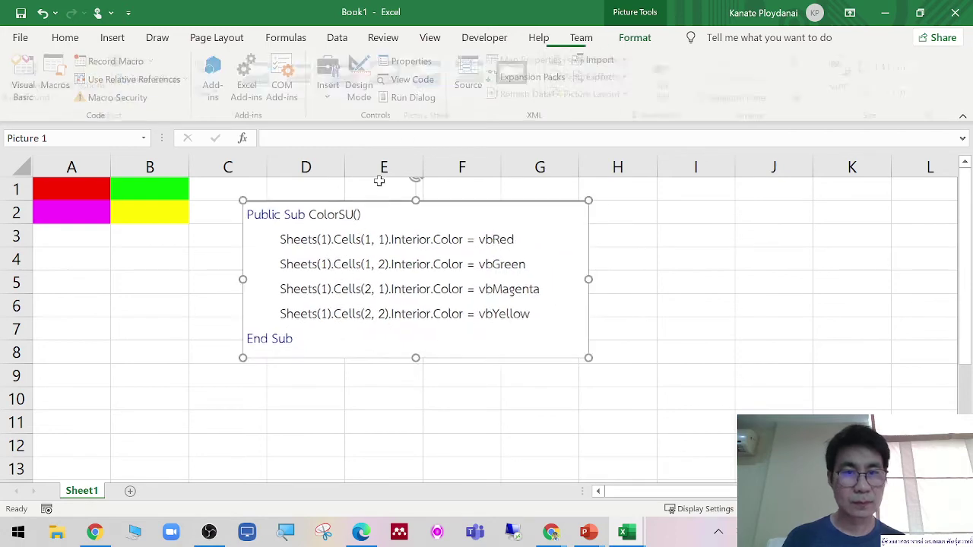
# Apply a thick black-frame picture style, nudge the picture into place, and pick a drawing pen
pyautogui.click(635, 37)
pyautogui.click(545, 102)
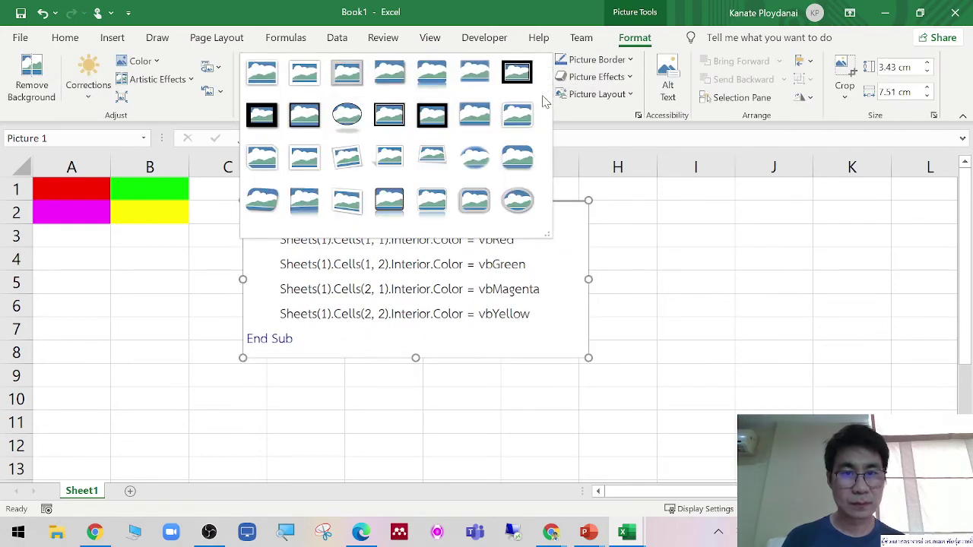
pyautogui.click(390, 115)
pyautogui.click(674, 286)
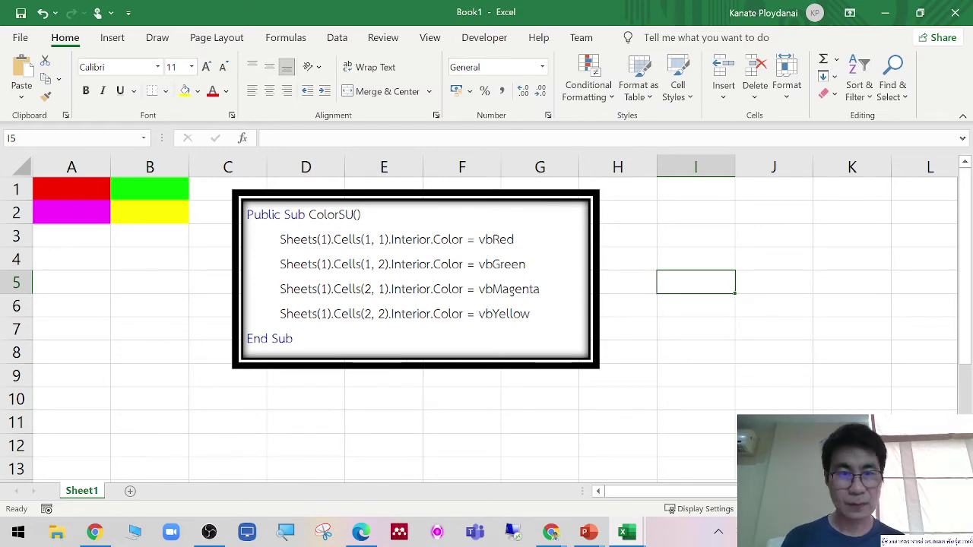
pyautogui.scroll(2, 554, 282)
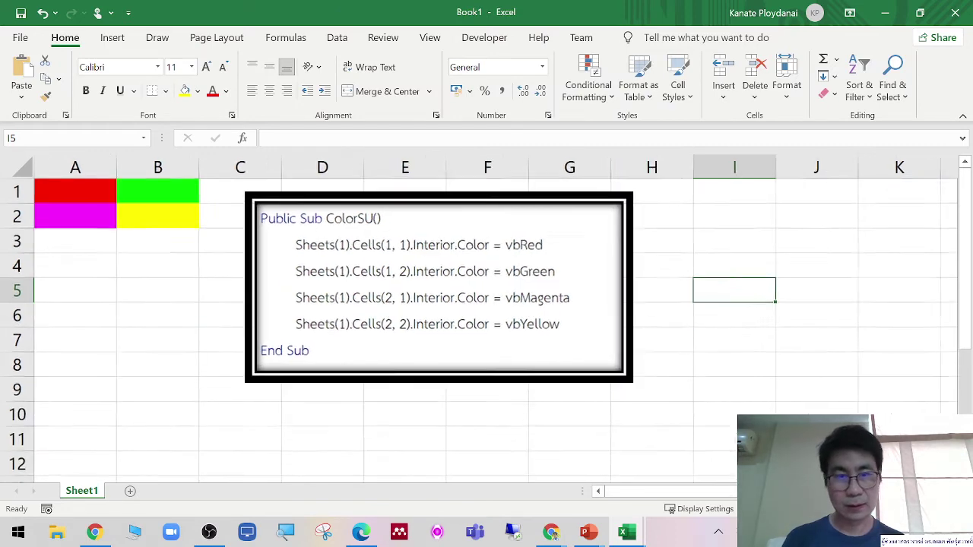
pyautogui.moveTo(520, 279)
pyautogui.mouseDown()
pyautogui.moveTo(511, 290)
pyautogui.moveTo(520, 289)
pyautogui.mouseUp()
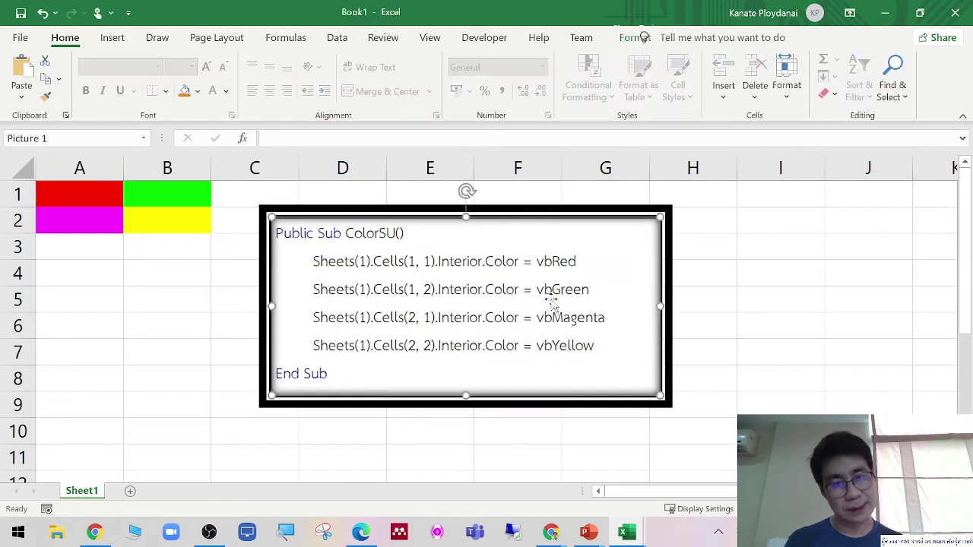
pyautogui.click(748, 323)
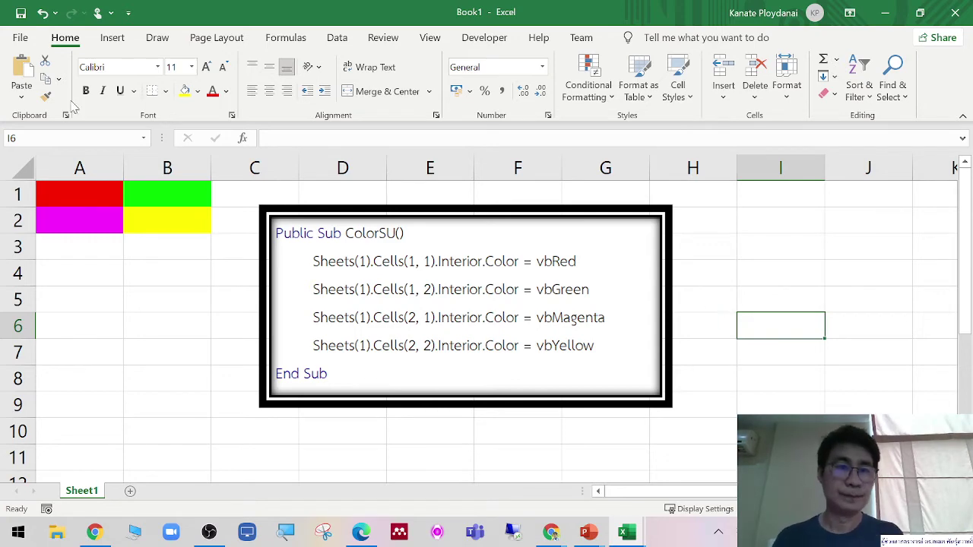
pyautogui.click(157, 37)
pyautogui.click(174, 76)
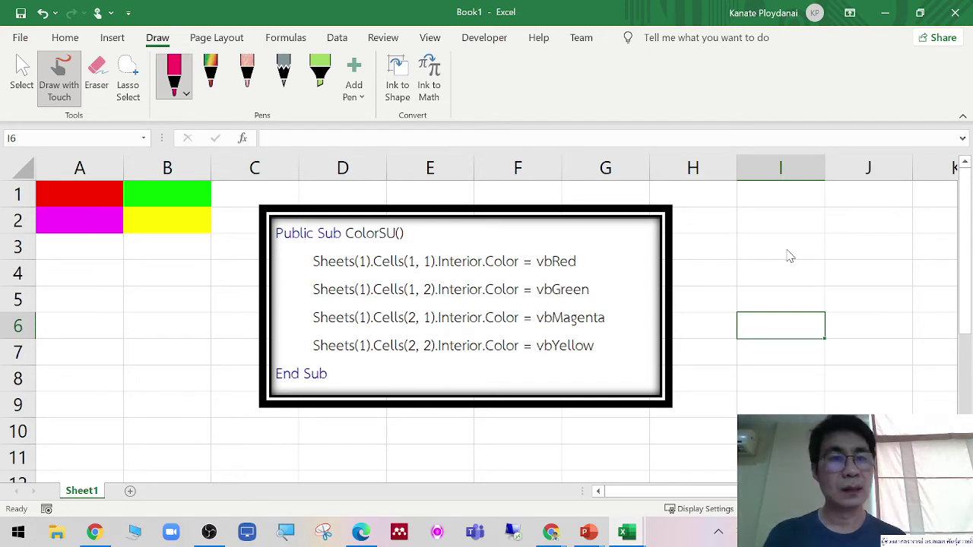
# Switch to the second pen and set its colour to Gold
pyautogui.click(213, 80)
pyautogui.click(222, 94)
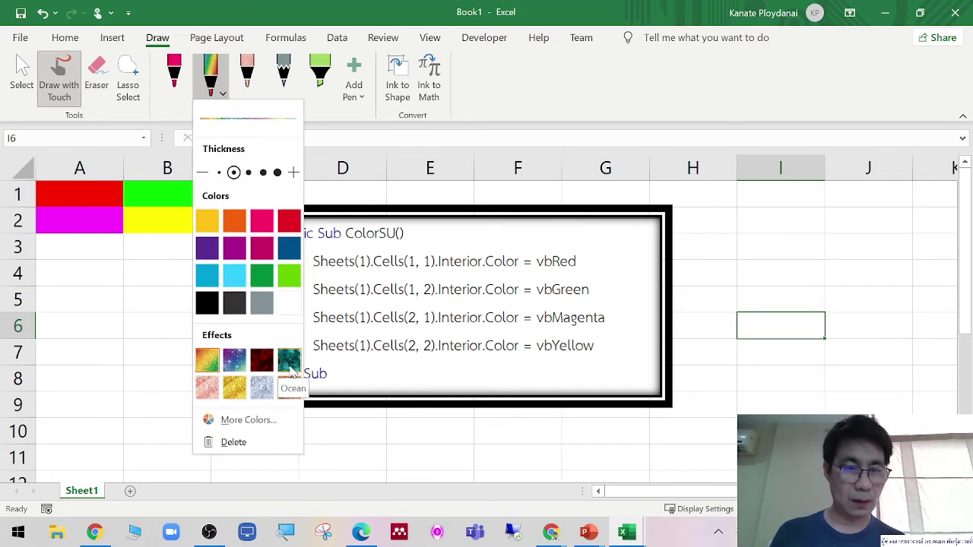
pyautogui.click(237, 394)
pyautogui.click(969, 337)
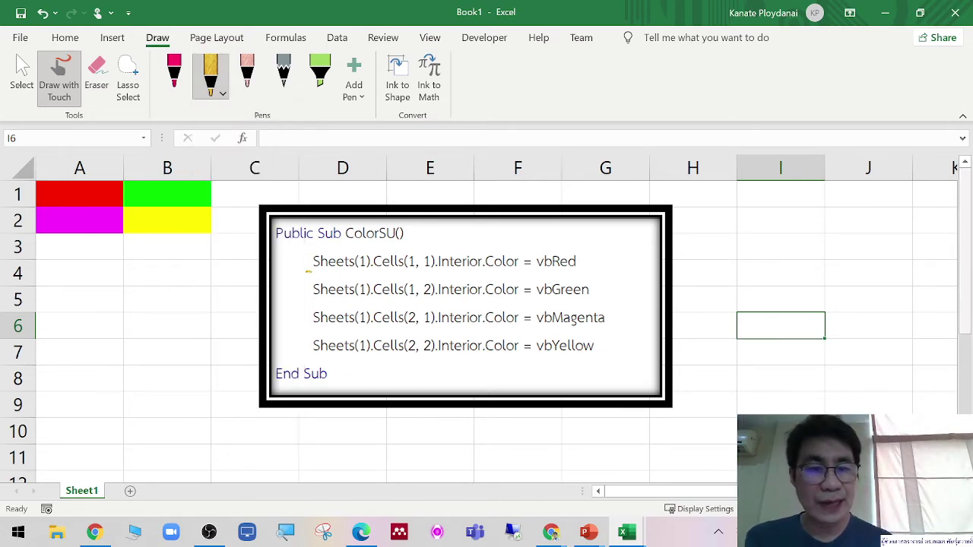
# Underline the four Sheets(1).Cells parts and circle the Interior.Color parts and colour values
pyautogui.moveTo(308, 271); pyautogui.dragTo(438, 269)
pyautogui.moveTo(305, 297); pyautogui.dragTo(441, 298)
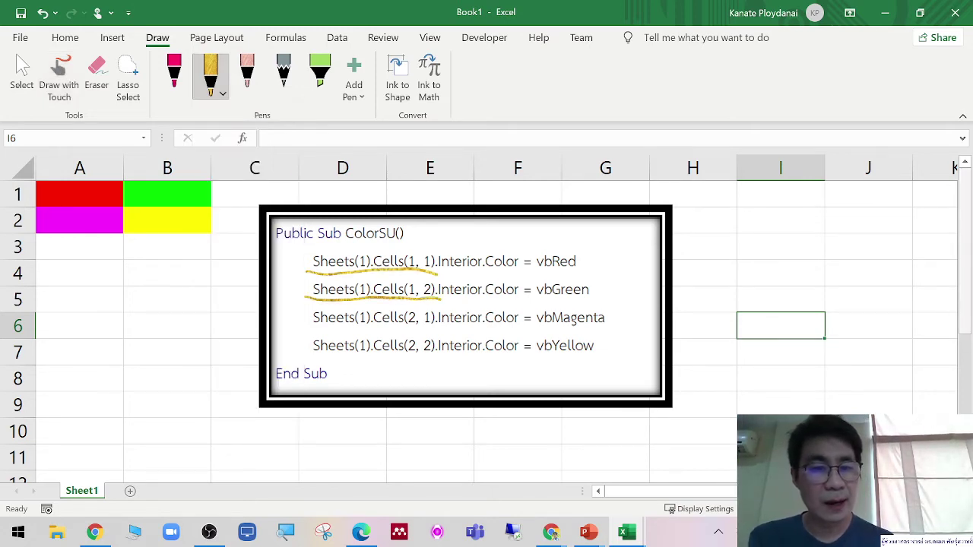
pyautogui.moveTo(311, 332); pyautogui.dragTo(439, 330)
pyautogui.moveTo(309, 361); pyautogui.dragTo(438, 360)
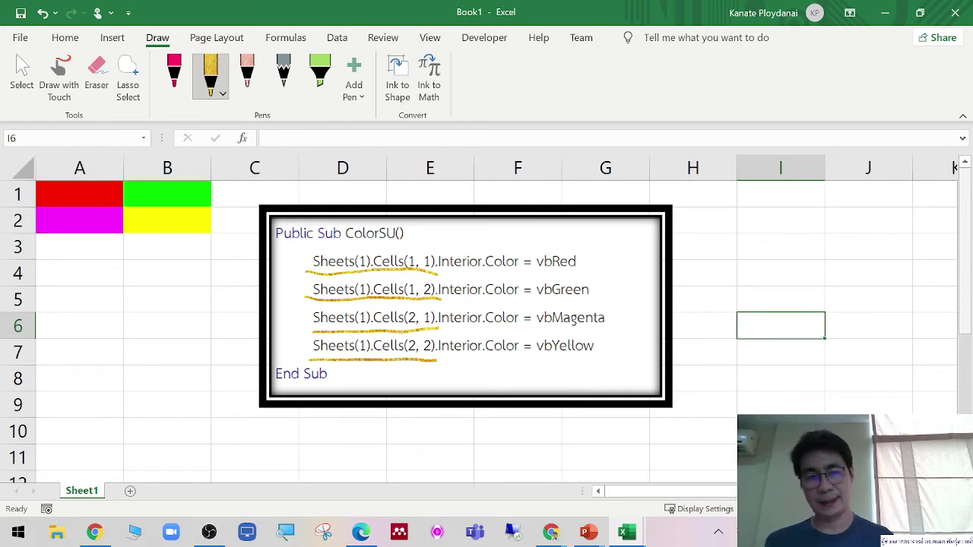
pyautogui.moveTo(528, 357); pyautogui.dragTo(520, 397)
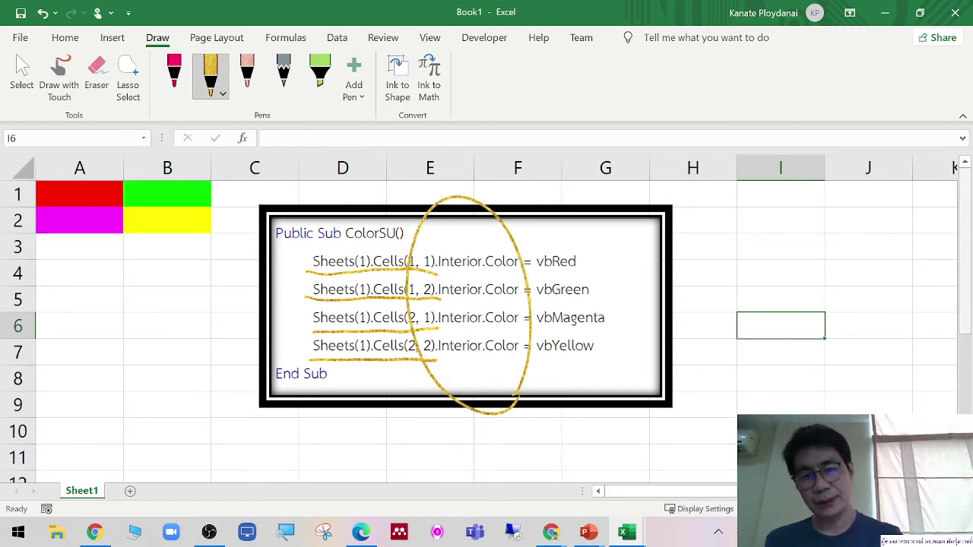
pyautogui.moveTo(563, 222); pyautogui.dragTo(634, 365)
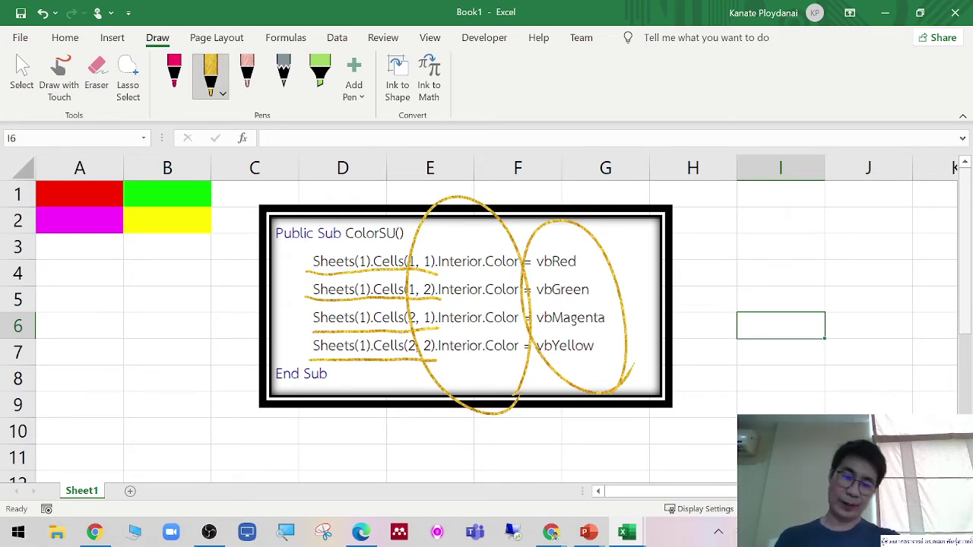
# Snip the coloured cells and annotated code and paste the picture onto a new slide 12
pyautogui.press('super+shift+s')
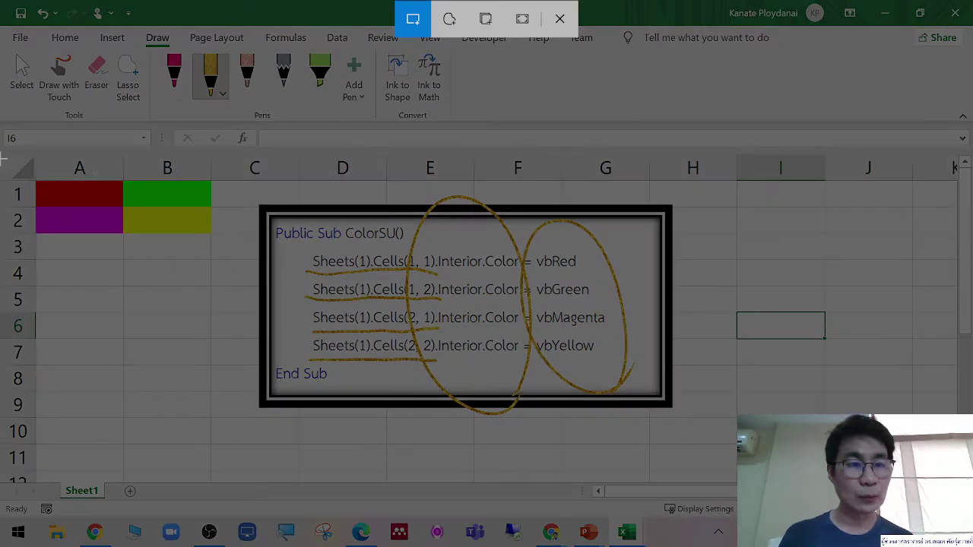
pyautogui.moveTo(3, 151); pyautogui.dragTo(739, 444)
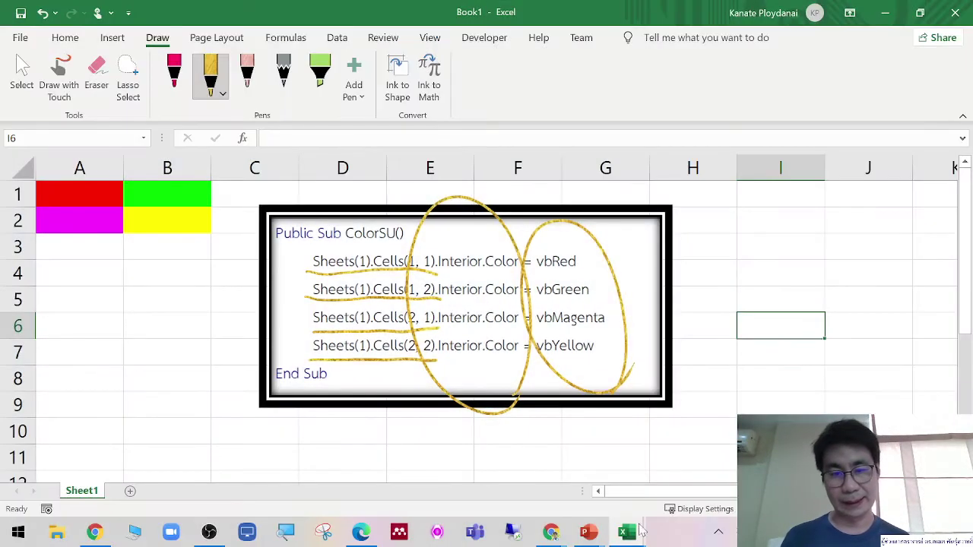
pyautogui.moveTo(588, 532)
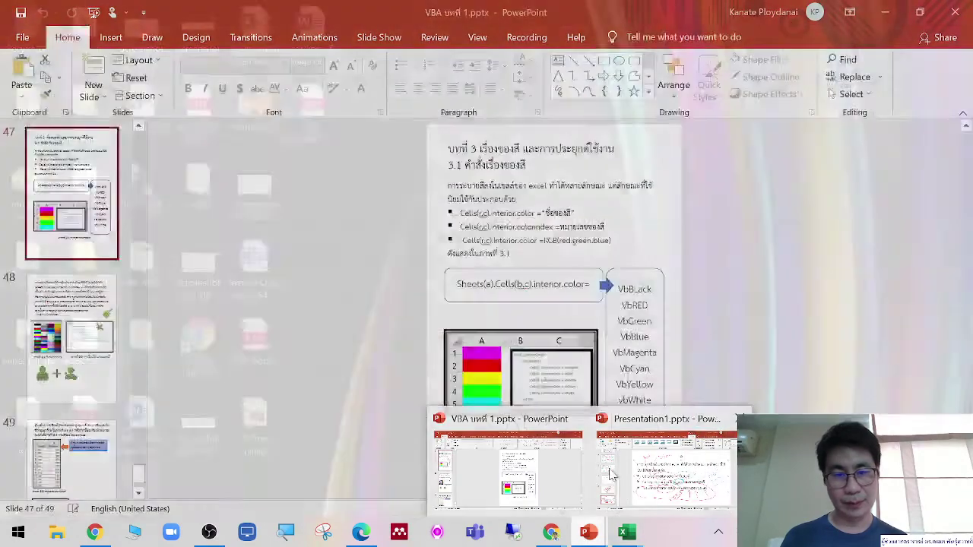
pyautogui.click(631, 479)
pyautogui.click(73, 452)
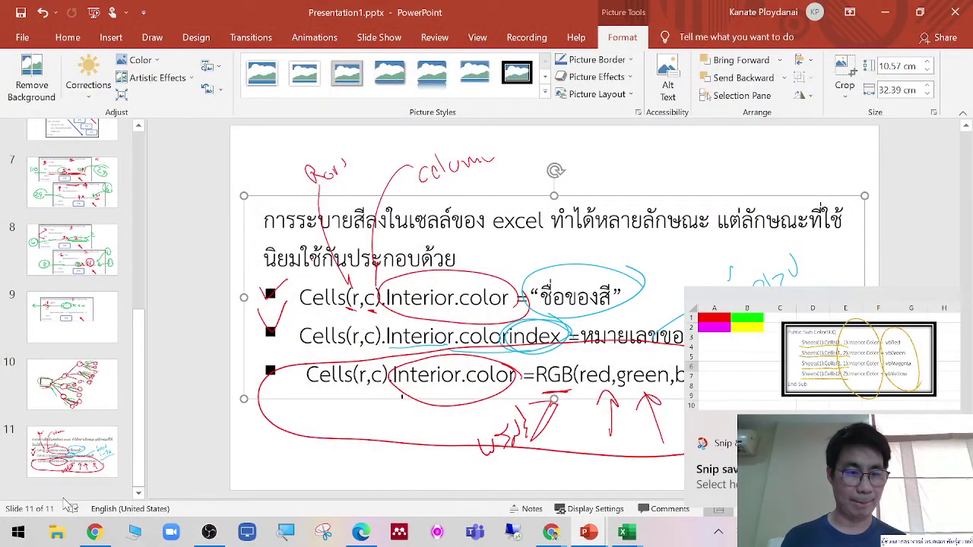
pyautogui.click(93, 80)
pyautogui.rightClick(345, 165)
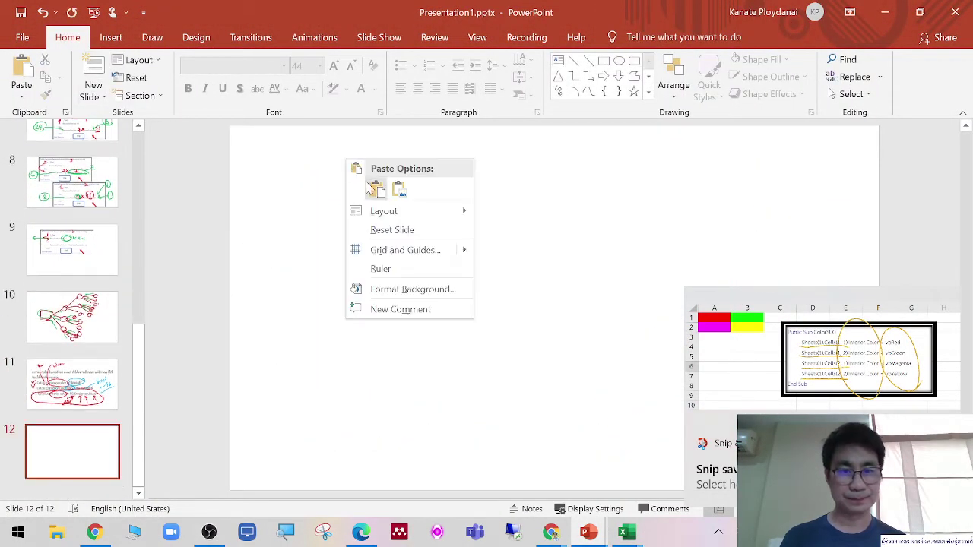
pyautogui.click(372, 189)
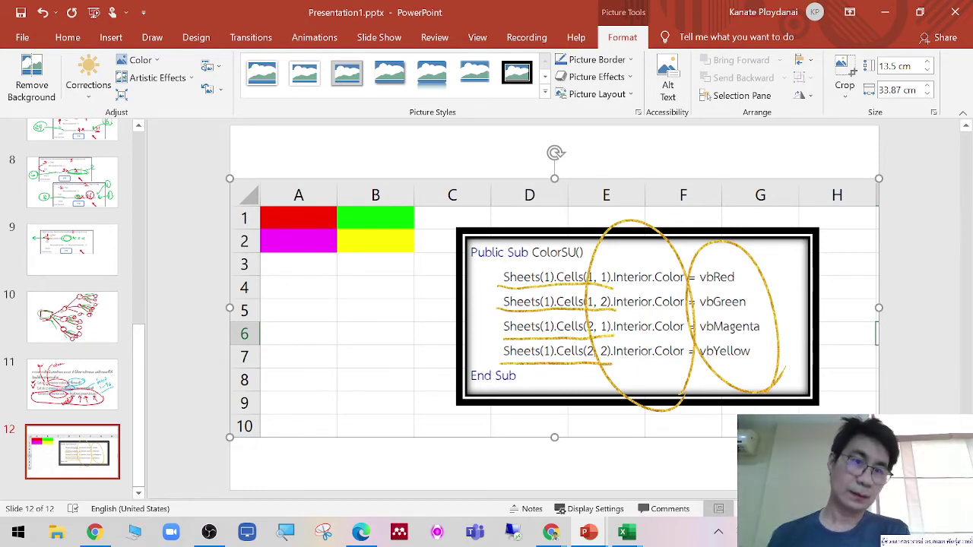
# Save Presentation1 and bring the VBA editor back to the front
pyautogui.click(20, 13)
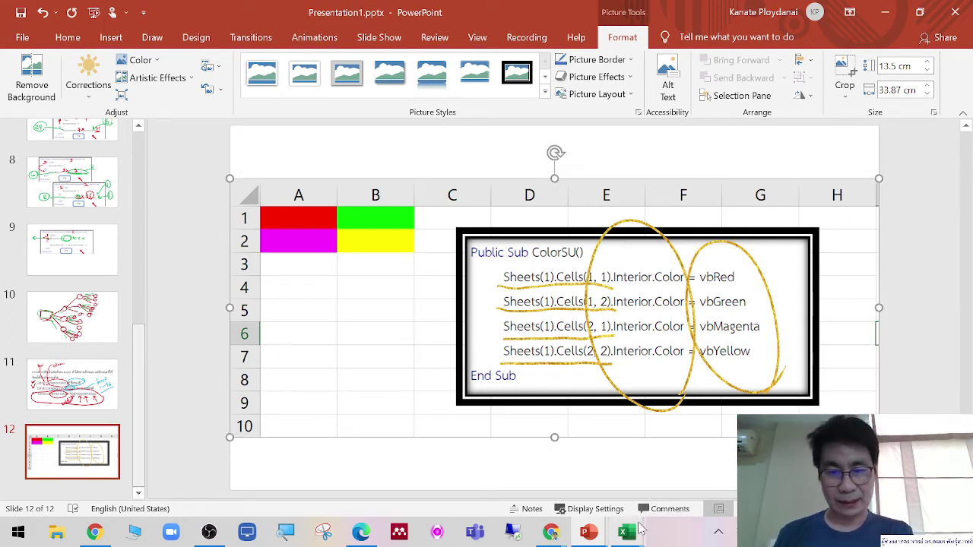
pyautogui.click(626, 533)
pyautogui.click(684, 464)
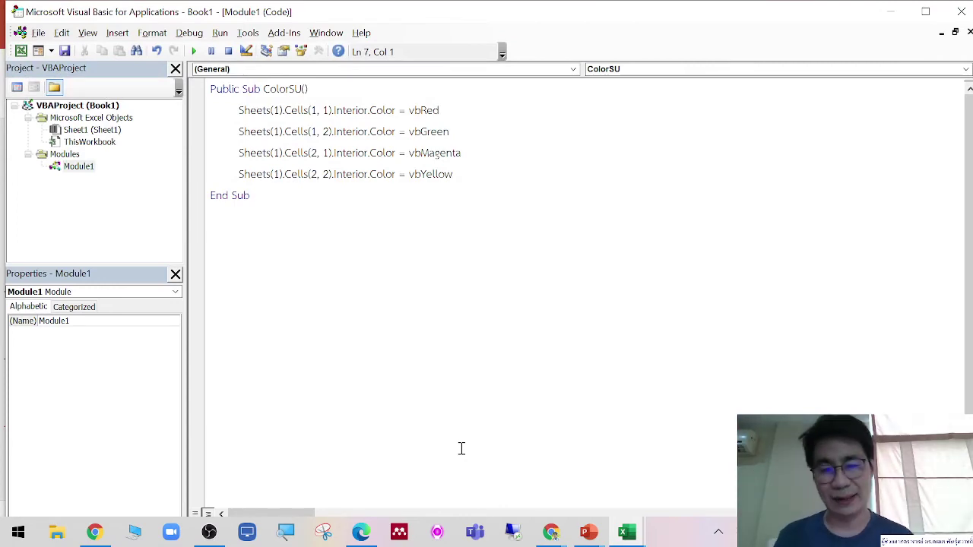
# Close the VBA editor and the workbook without saving changes
pyautogui.click(960, 14)
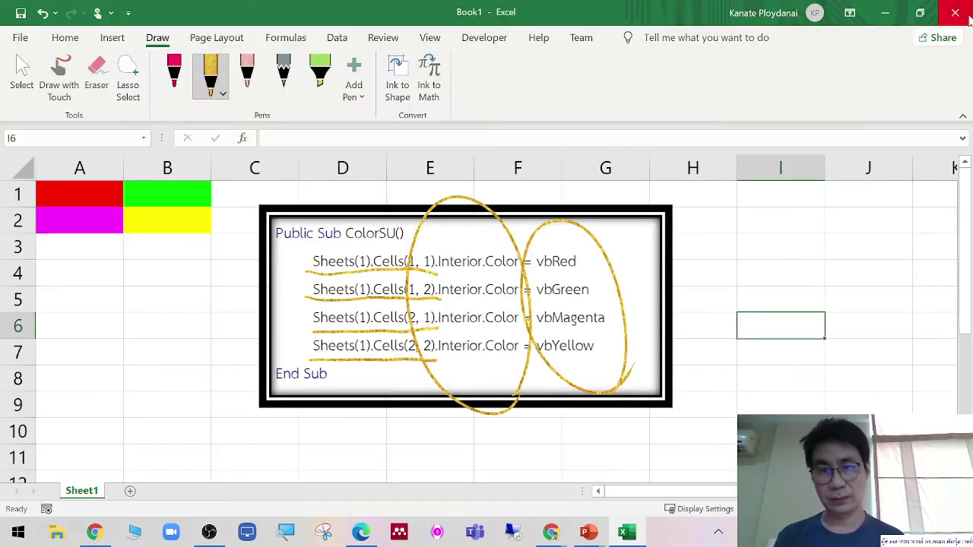
pyautogui.click(956, 12)
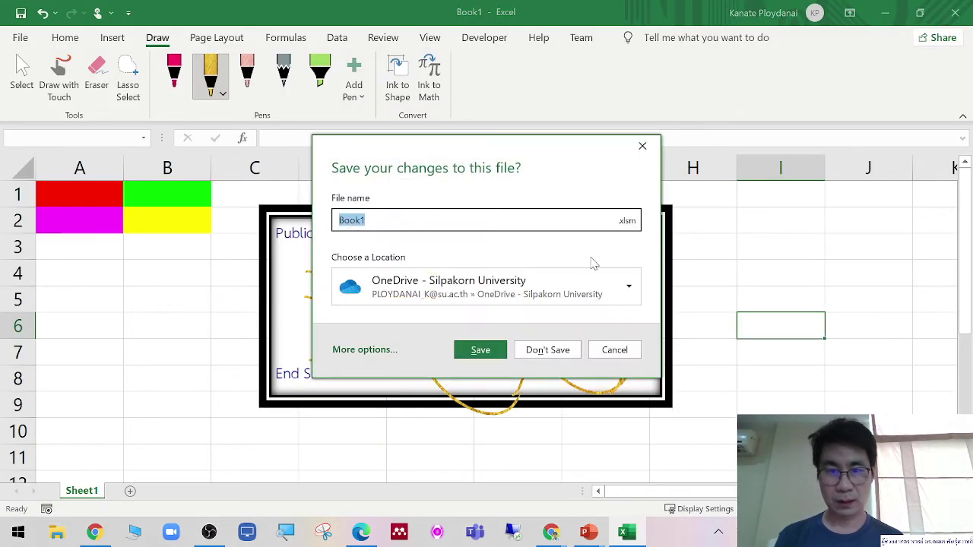
pyautogui.click(570, 349)
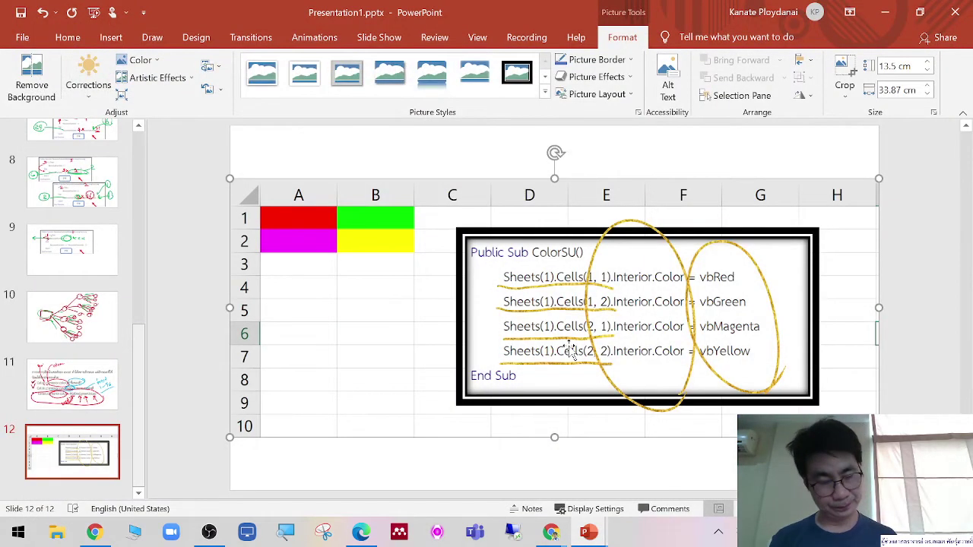
# Launch Excel from Start search and create a blank workbook
pyautogui.press('super')
pyautogui.write('ex')
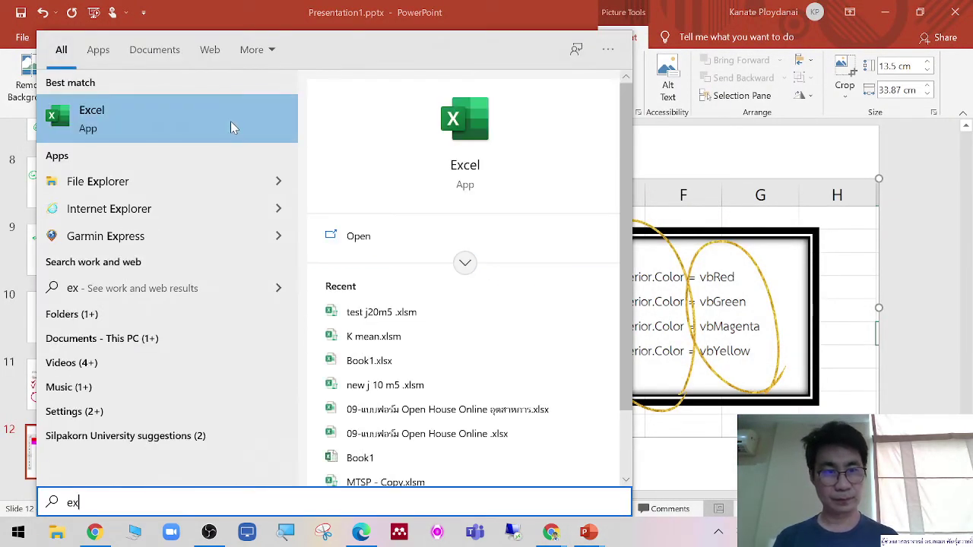
pyautogui.click(232, 123)
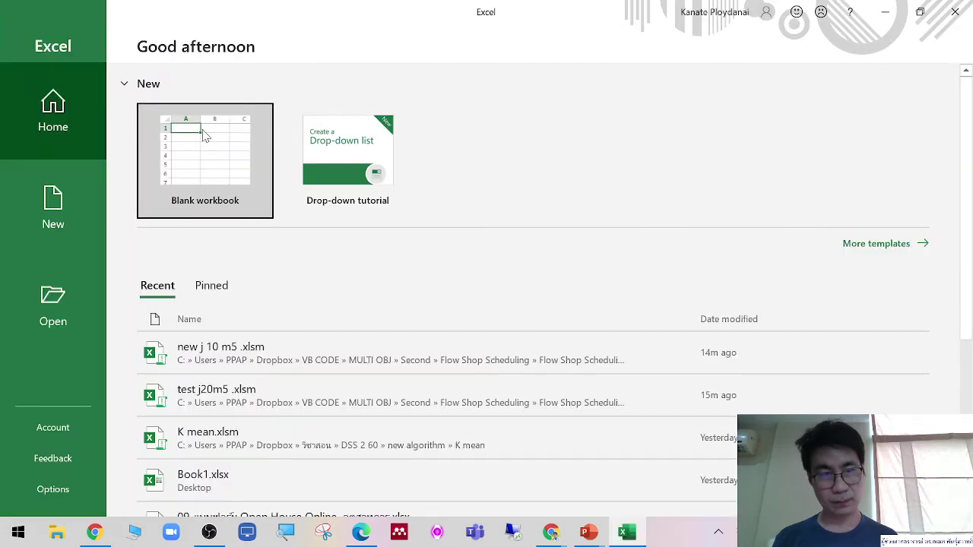
pyautogui.click(207, 137)
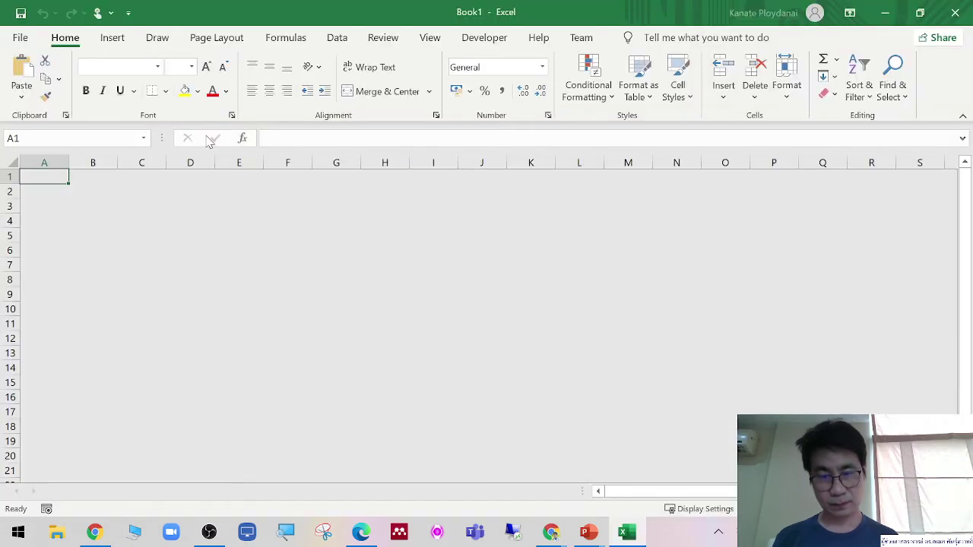
# Enter item1 in A2 and auto-fill numbered labels down to item14
pyautogui.scroll(3, 486, 319)
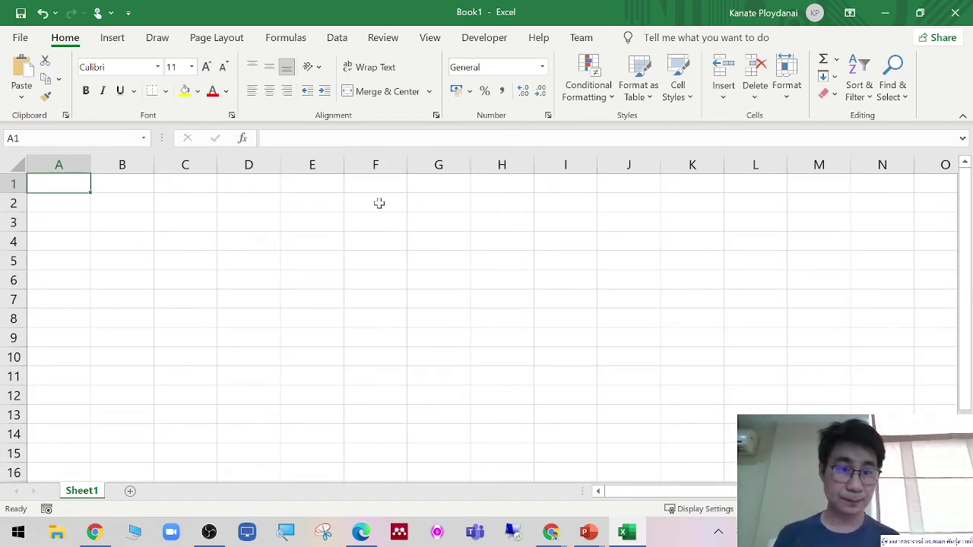
pyautogui.click(77, 204)
pyautogui.write('i')
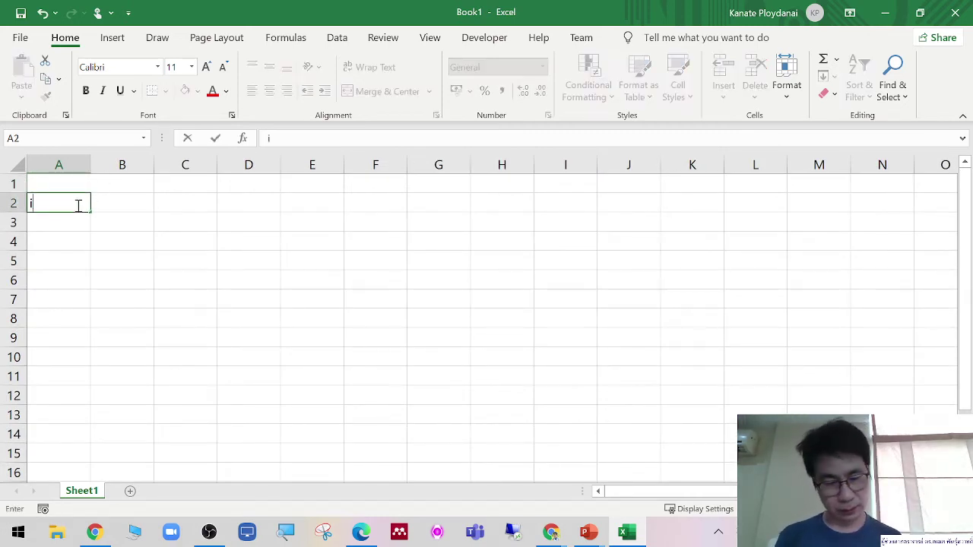
pyautogui.write('tem1')
pyautogui.click(133, 243)
pyautogui.click(70, 199)
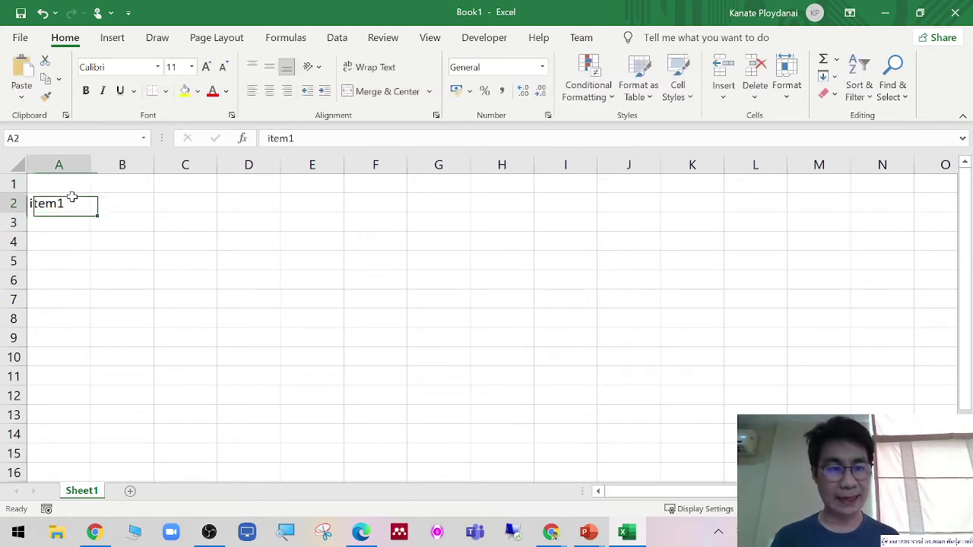
pyautogui.moveTo(91, 214); pyautogui.dragTo(88, 456)
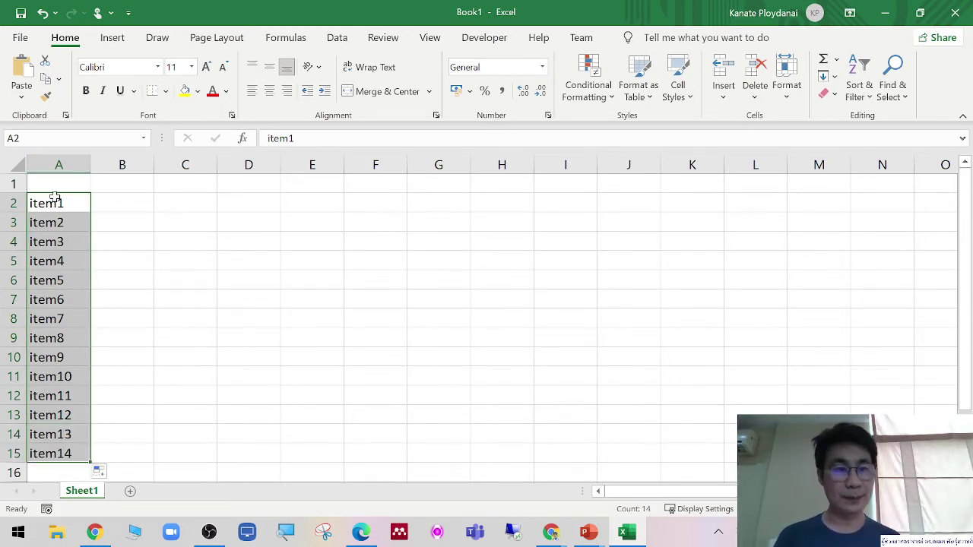
# Move the item list up to A1:A14, and undo a trial red font colour
pyautogui.moveTo(57, 196); pyautogui.dragTo(58, 178)
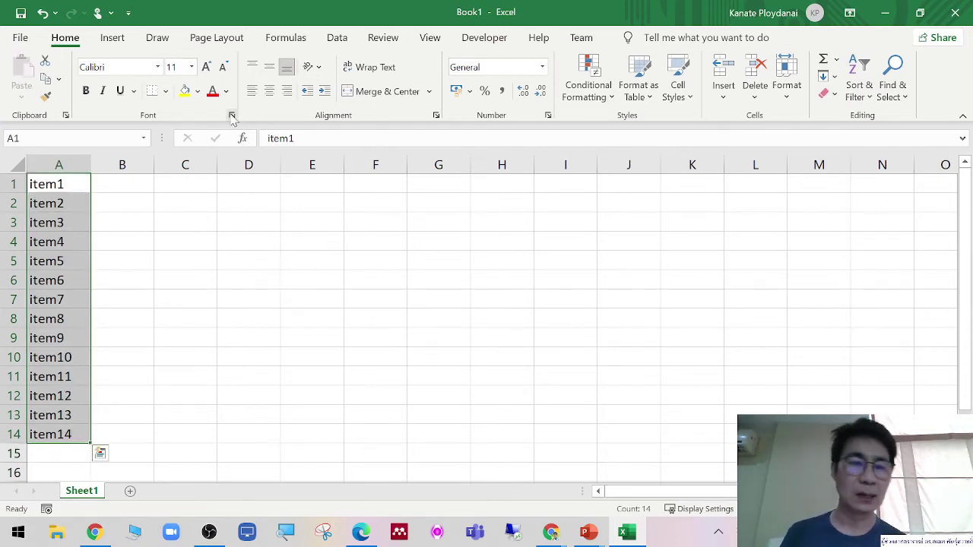
pyautogui.click(213, 94)
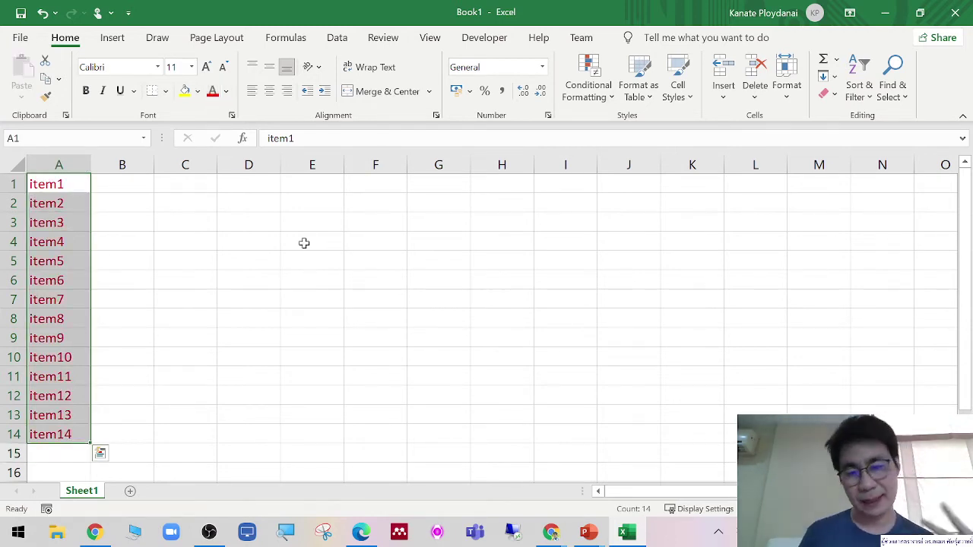
pyautogui.click(42, 13)
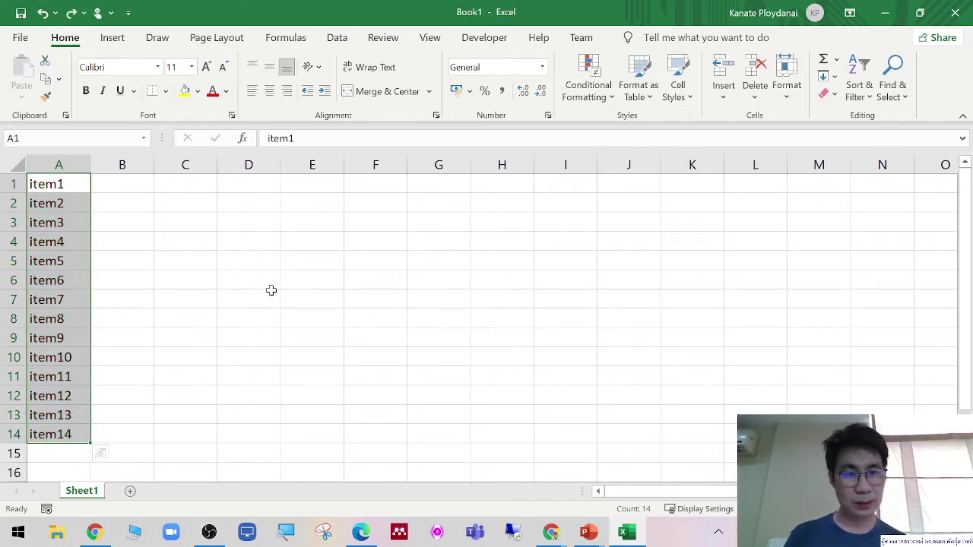
pyautogui.click(143, 181)
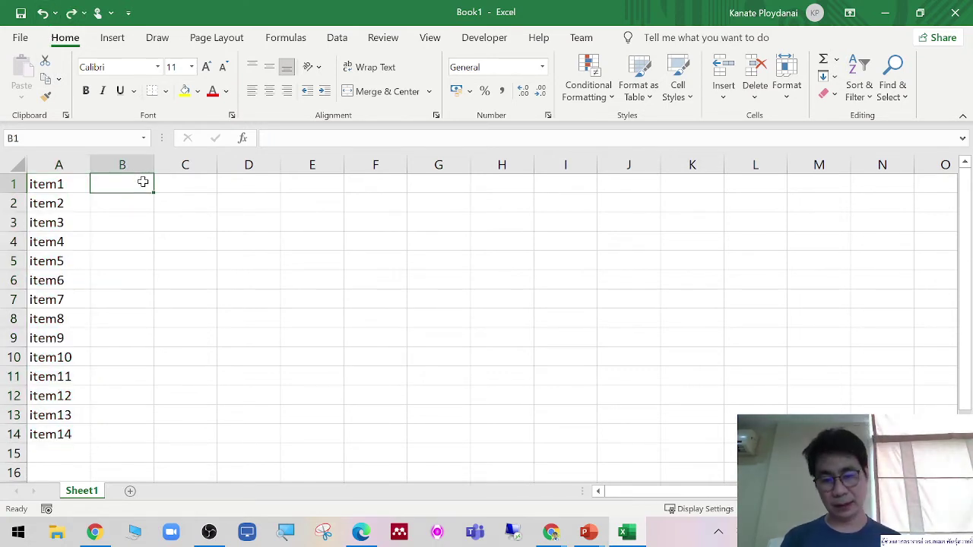
# Enter =RANDBETWEEN(1,10) in B1 and fill it down to B14
pyautogui.write('=r')
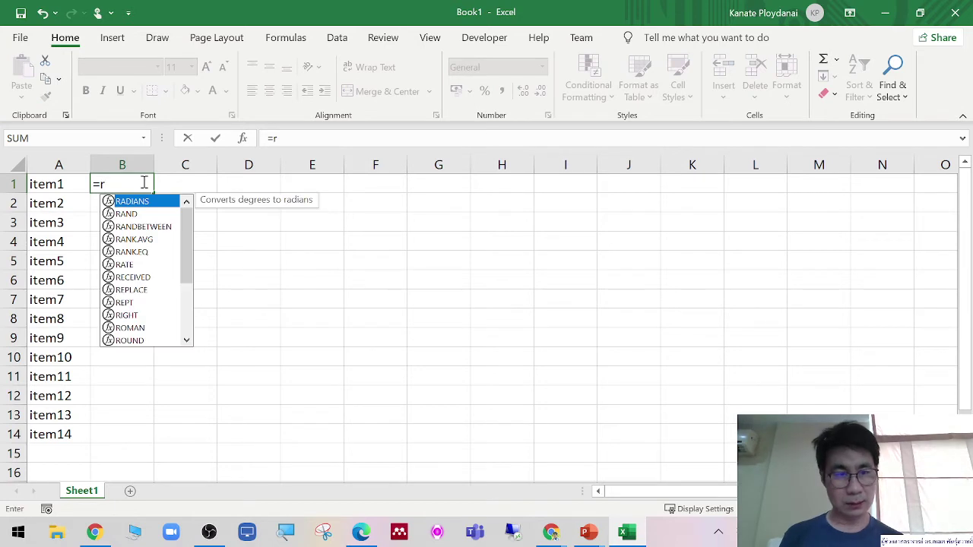
pyautogui.press('Down')
pyautogui.press('Down')
pyautogui.press('Tab')
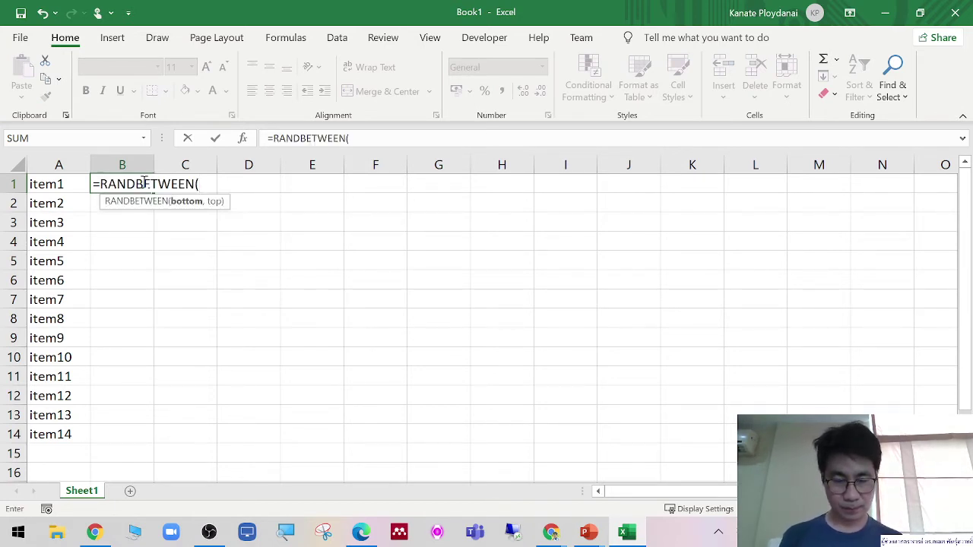
pyautogui.write('1,10')
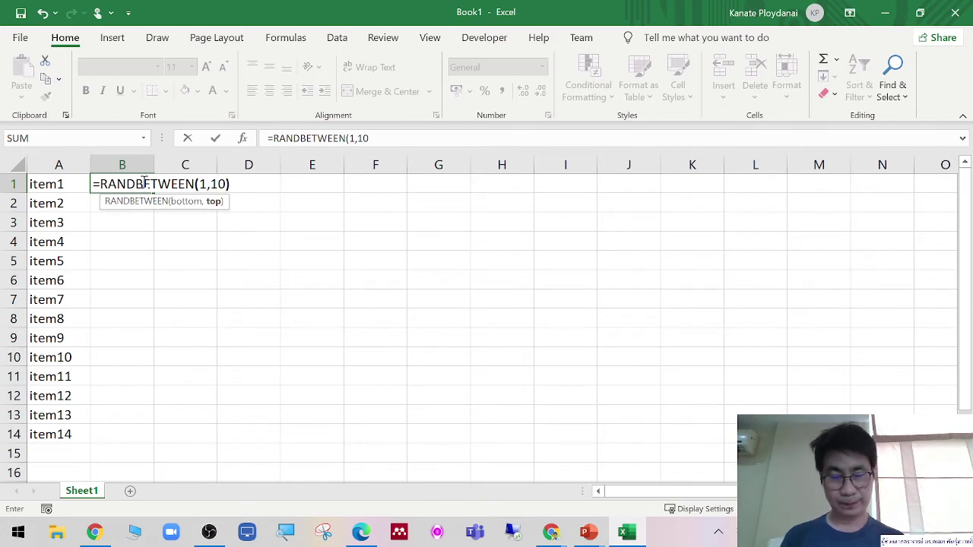
pyautogui.click(312, 298)
pyautogui.click(143, 187)
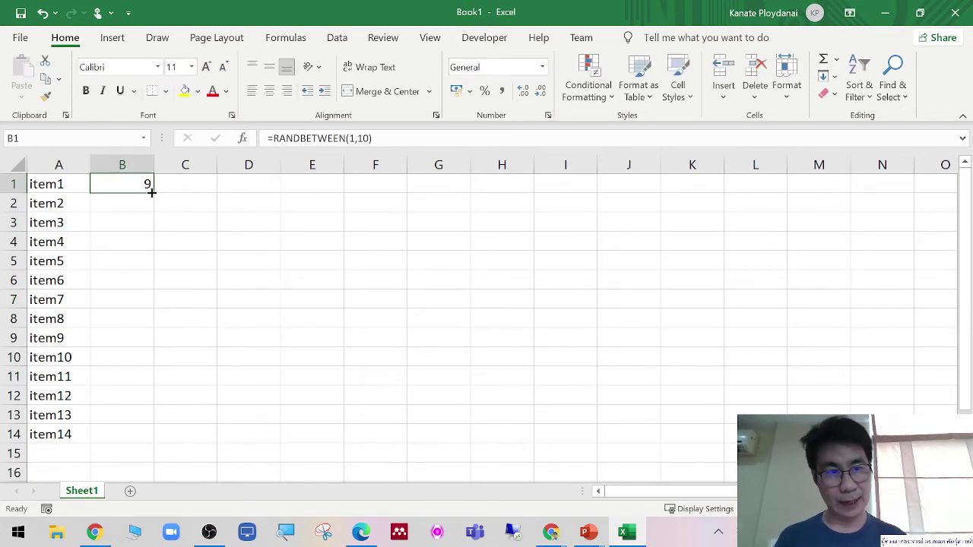
pyautogui.moveTo(151, 193); pyautogui.dragTo(135, 449)
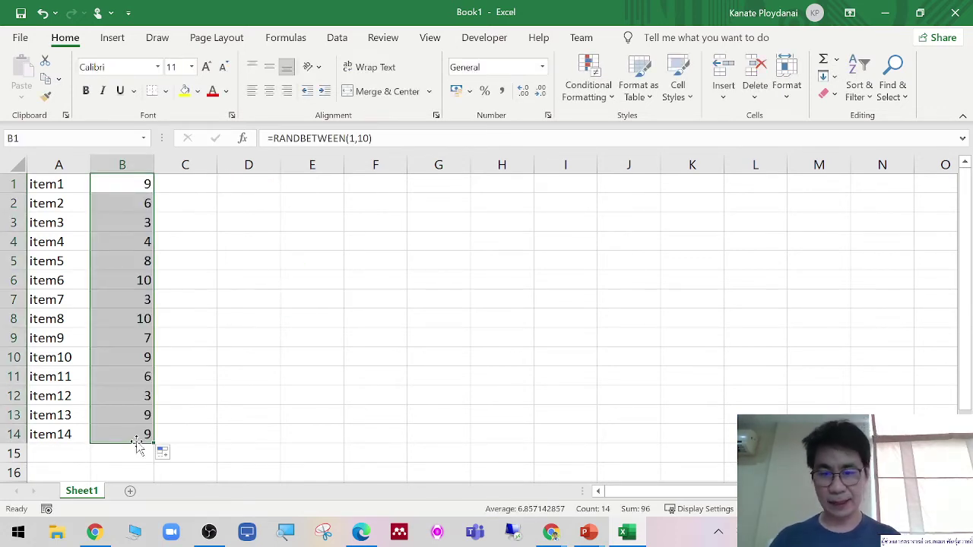
# Copy B1:B14 and paste it back as fixed values
pyautogui.rightClick(135, 210)
pyautogui.click(210, 137)
pyautogui.rightClick(118, 187)
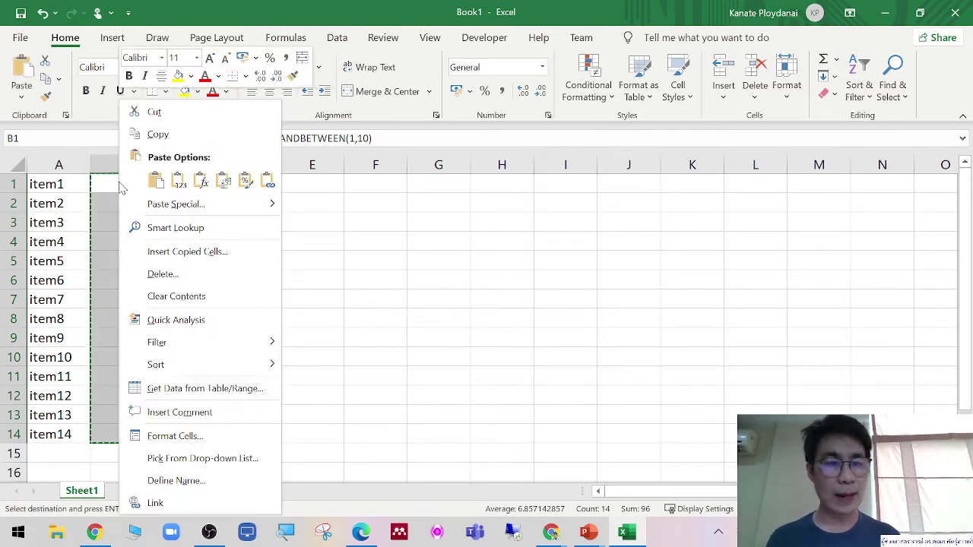
pyautogui.click(177, 183)
pyautogui.click(338, 238)
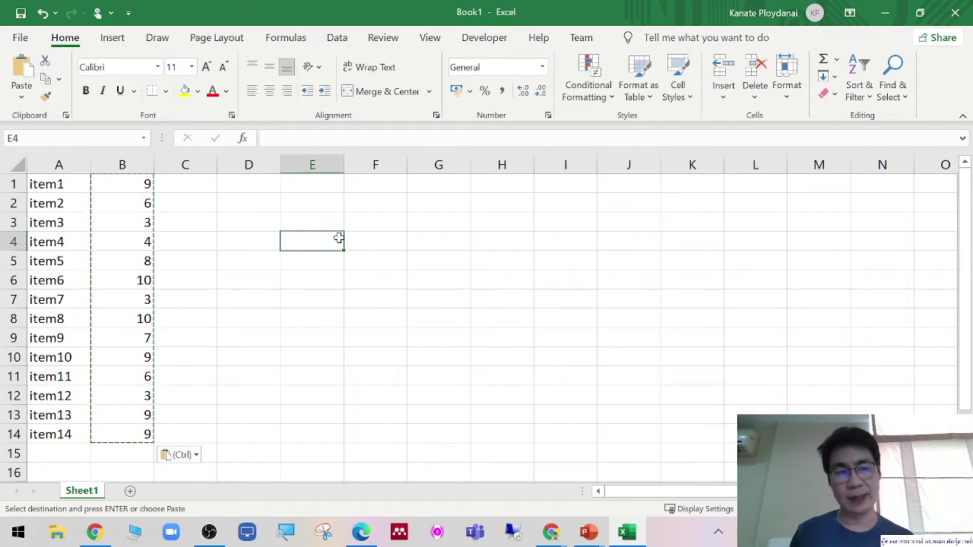
pyautogui.click(417, 241)
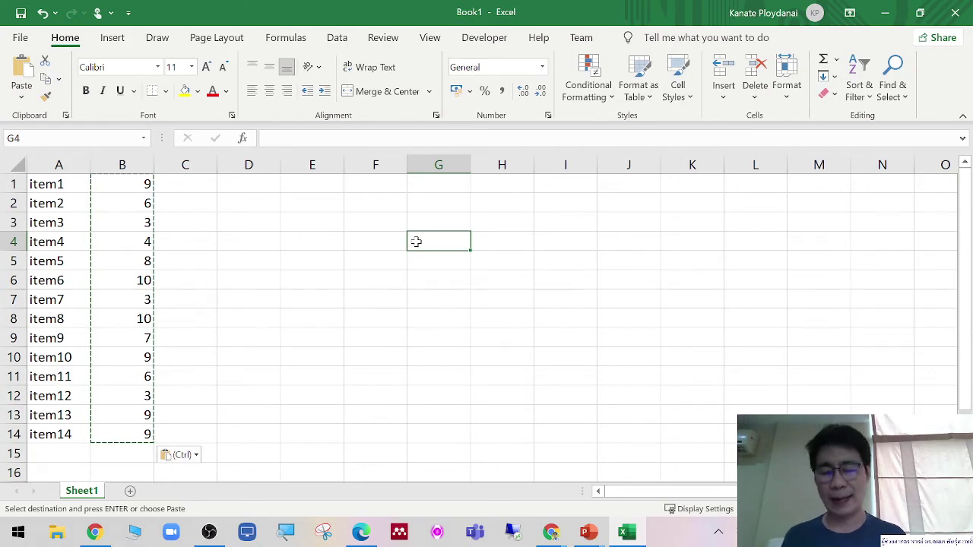
# Open the VBA editor from the Developer tab and insert a new module
pyautogui.click(478, 40)
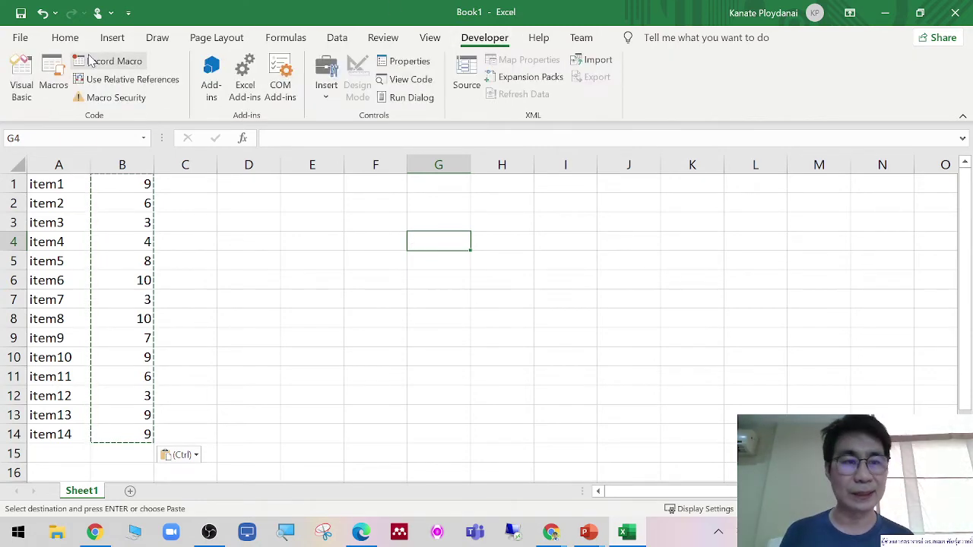
pyautogui.click(22, 83)
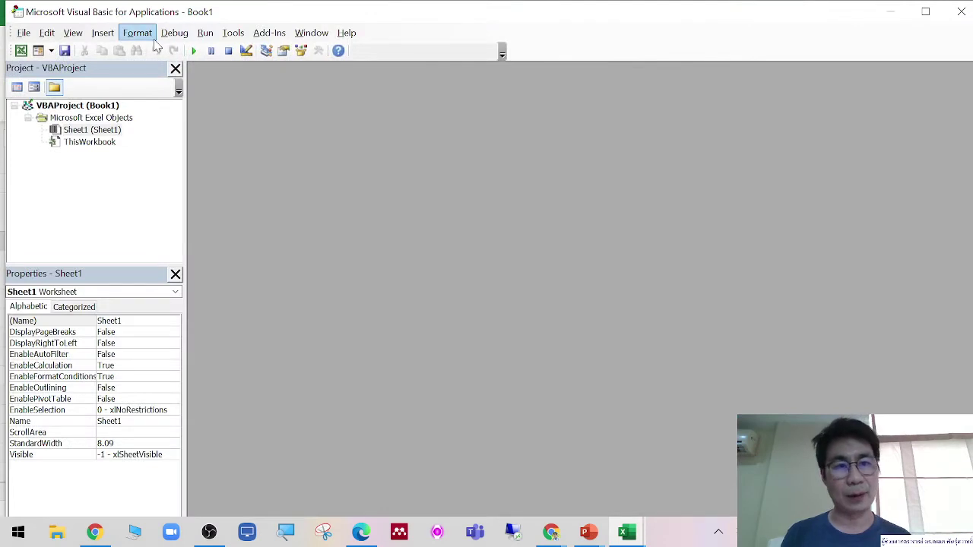
pyautogui.click(110, 36)
pyautogui.click(124, 85)
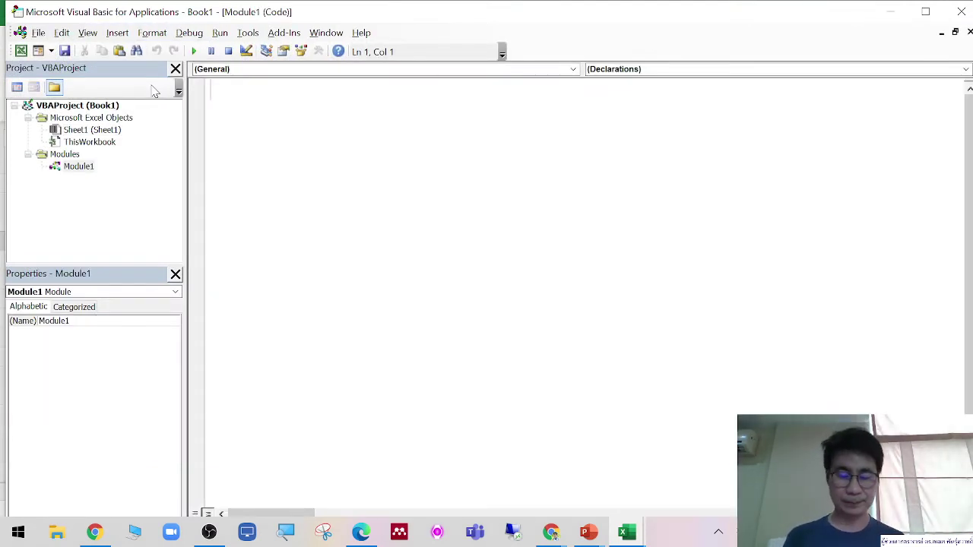
# Declare the Public Sub ReOrder procedure, correcting the name's capital O
pyautogui.write('pulib')
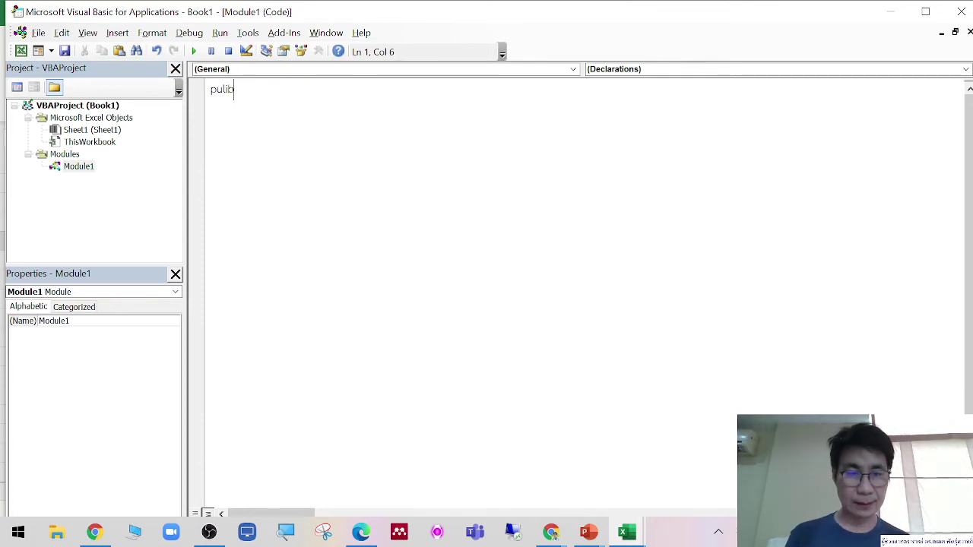
pyautogui.write('c su')
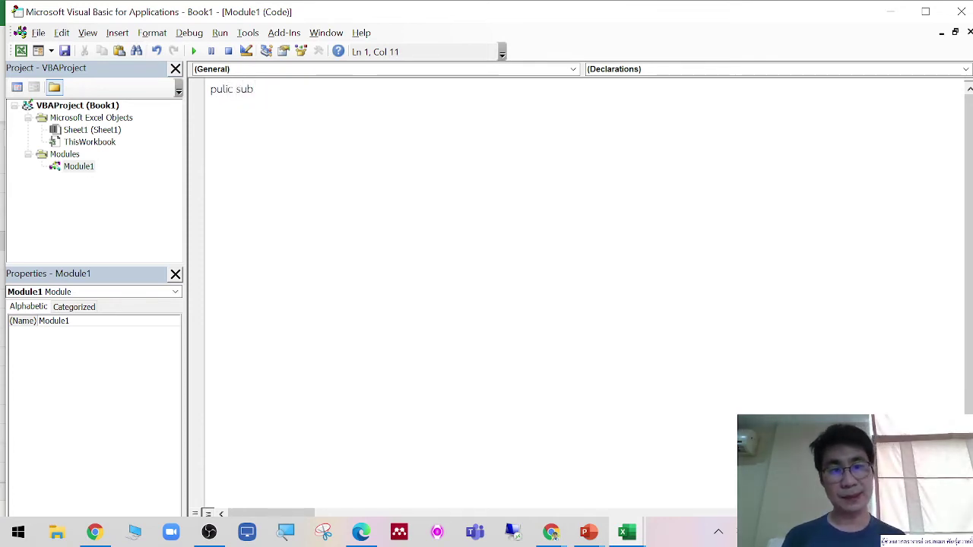
pyautogui.press('BackSpace')
pyautogui.press('BackSpace')
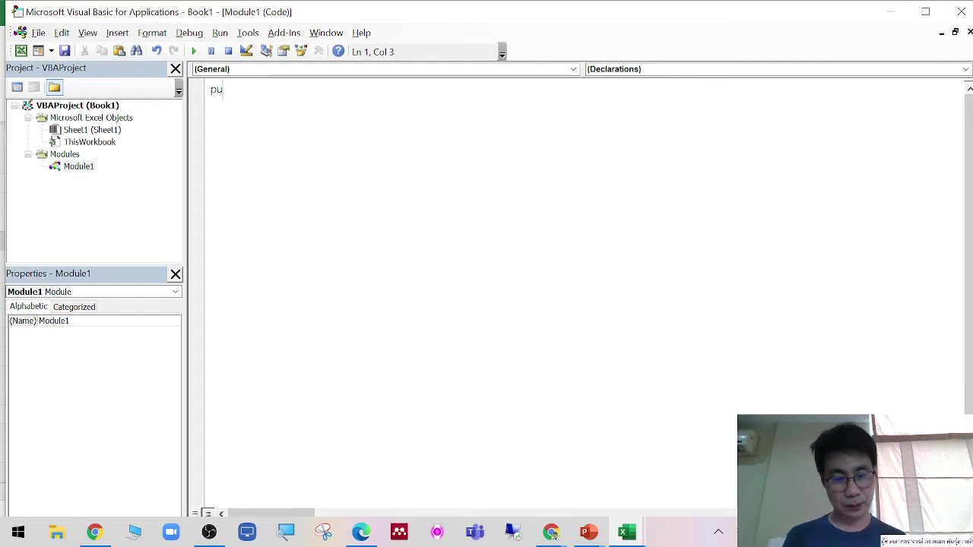
pyautogui.write('blic sub Reorder')
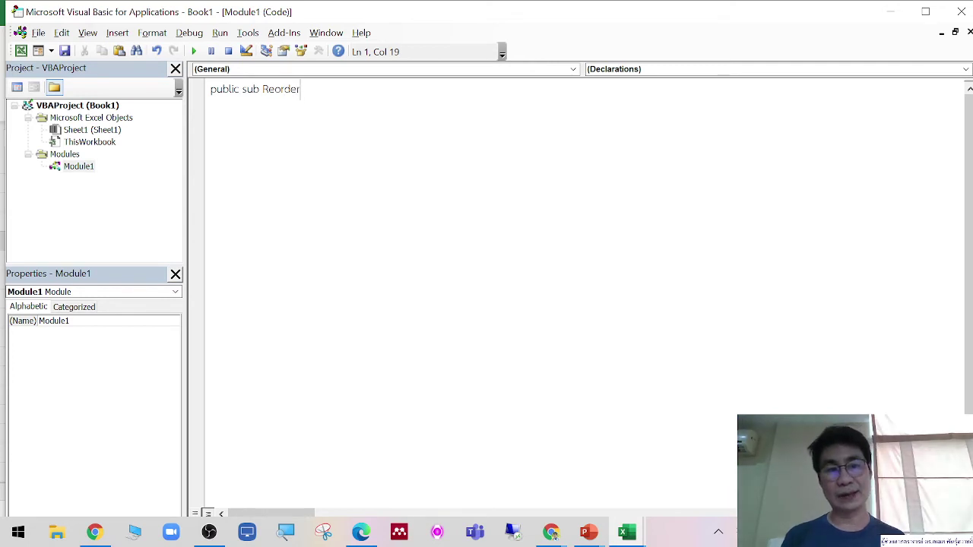
pyautogui.click(285, 88)
pyautogui.press('BackSpace')
pyautogui.write('O')
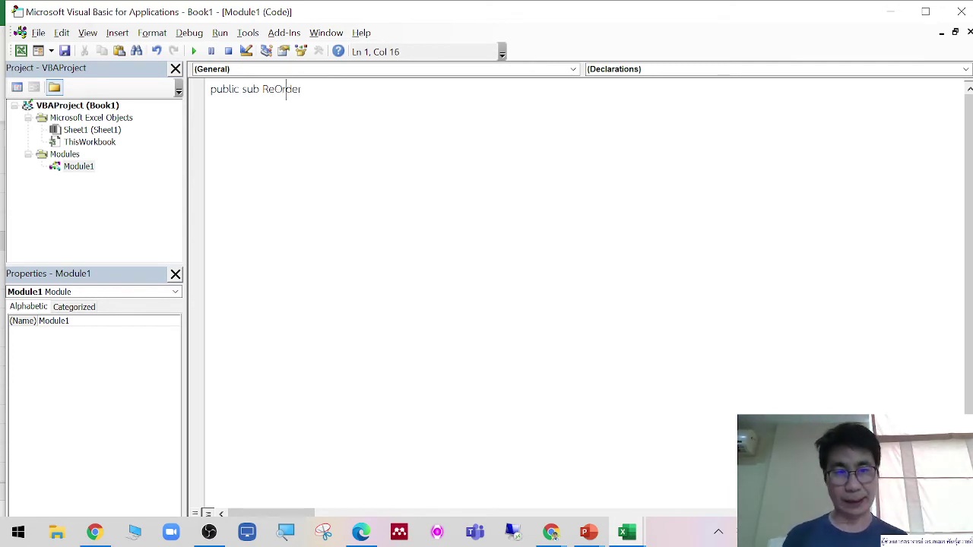
pyautogui.press('Return')
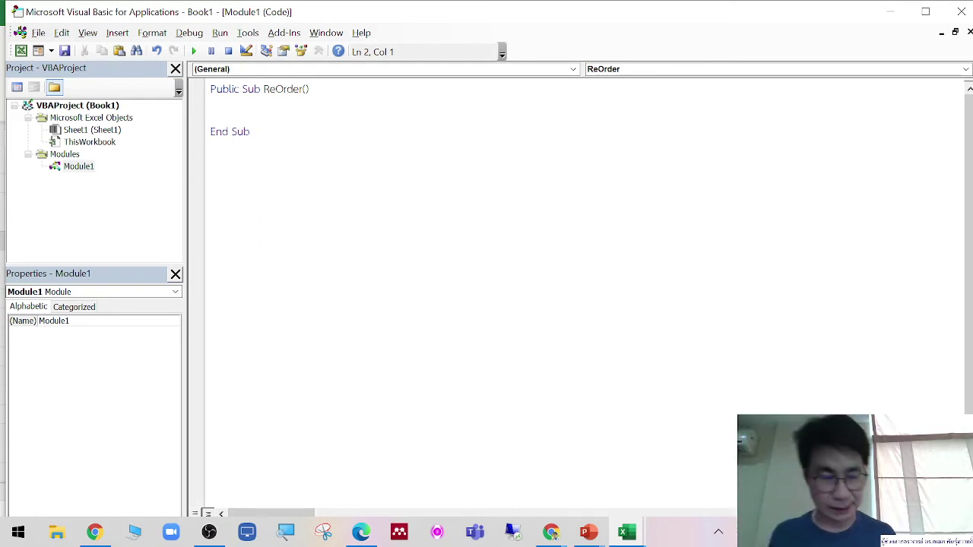
# Add Dim r As Integer and an empty For r = 1 To 14 … Next r loop
pyautogui.press('Tab')
pyautogui.press('Tab')
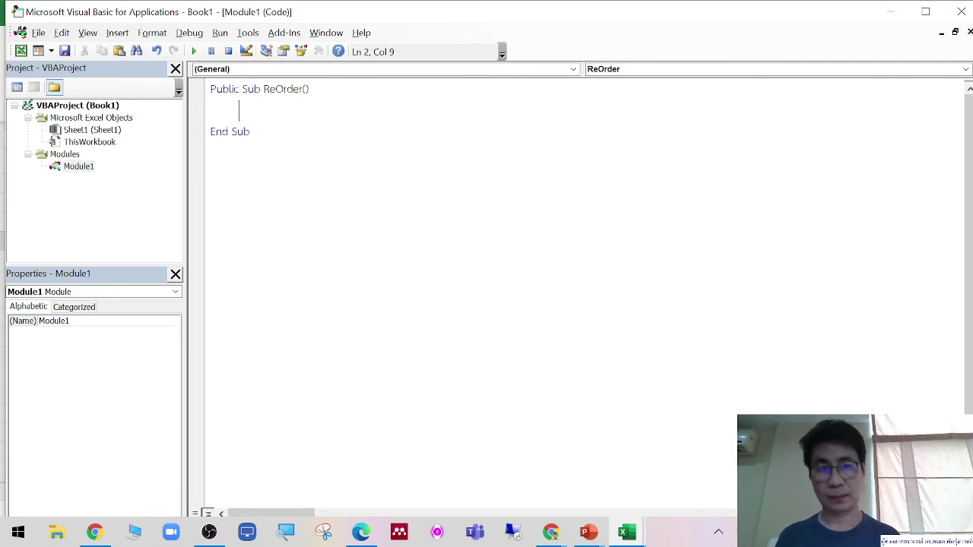
pyautogui.write('di')
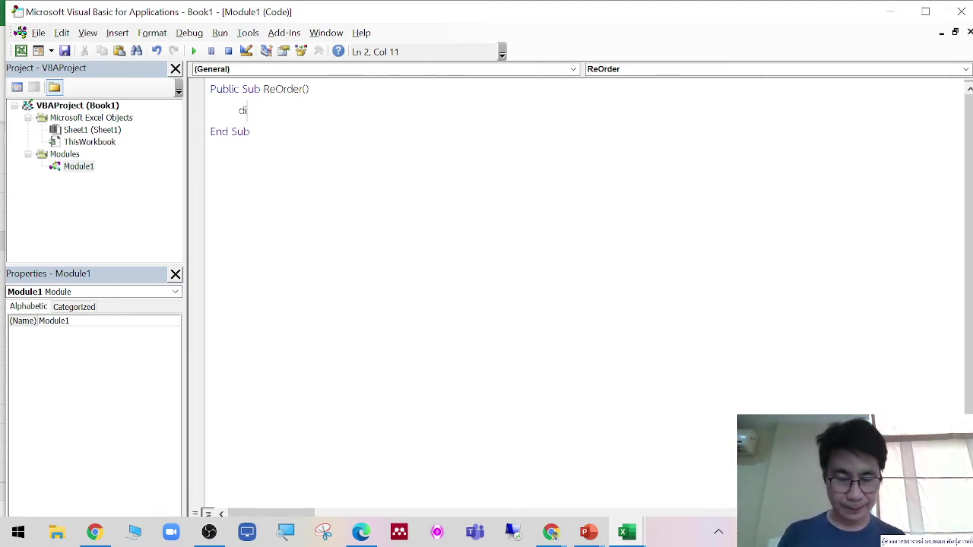
pyautogui.write('m r')
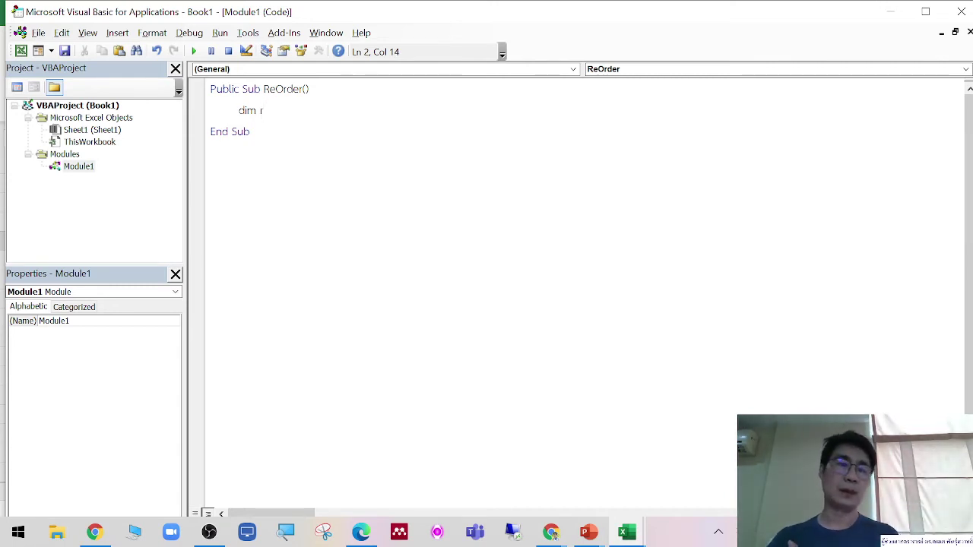
pyautogui.write(' as ')
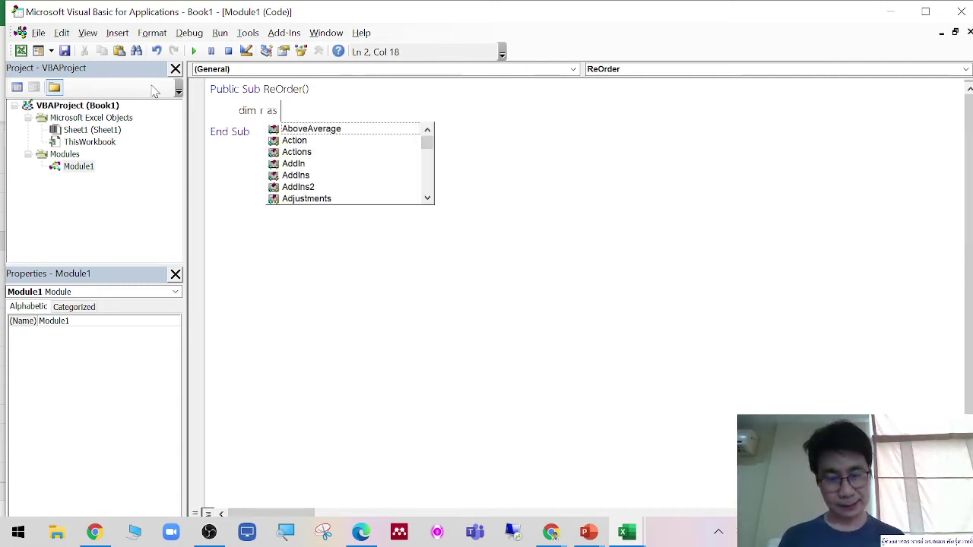
pyautogui.write('int')
pyautogui.press('Tab')
pyautogui.press('Return')
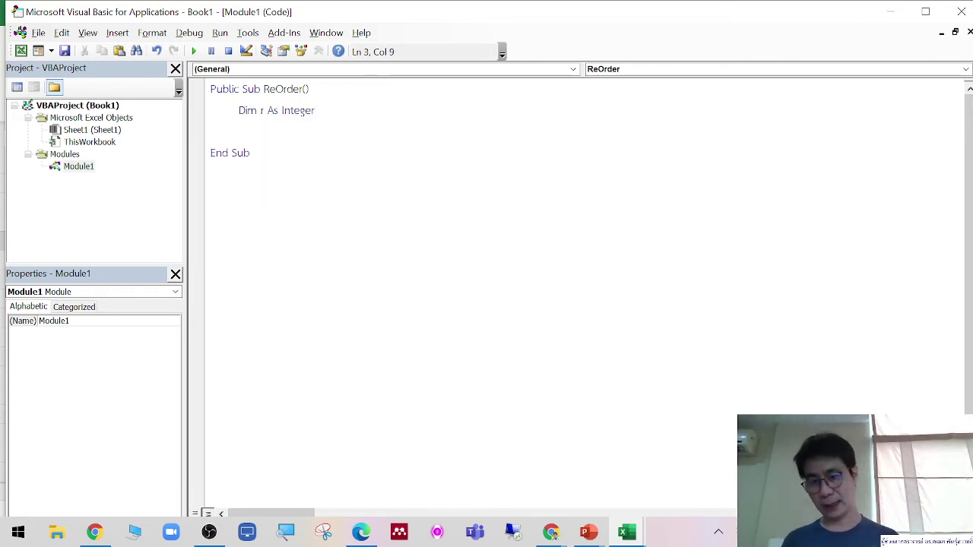
pyautogui.write('for ')
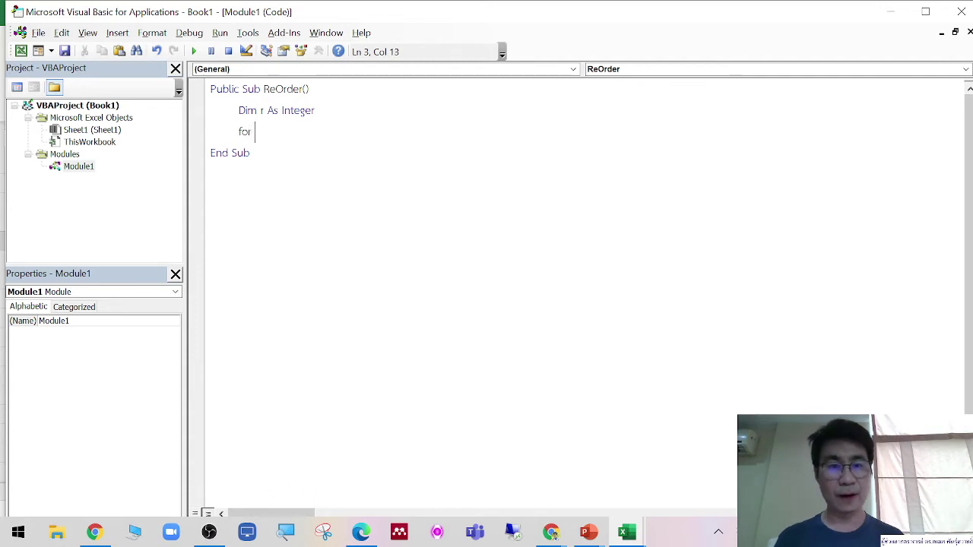
pyautogui.write('r=1')
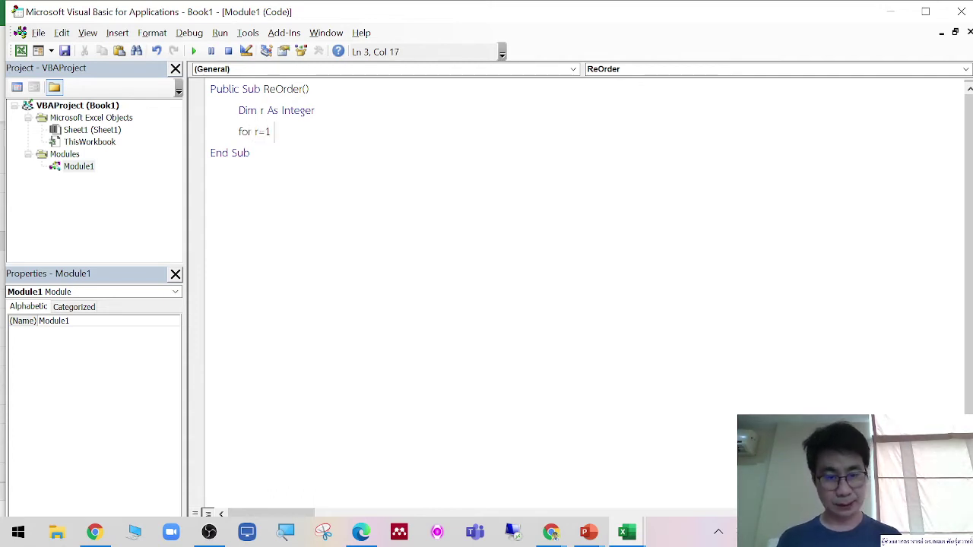
pyautogui.write('4')
pyautogui.press('Return')
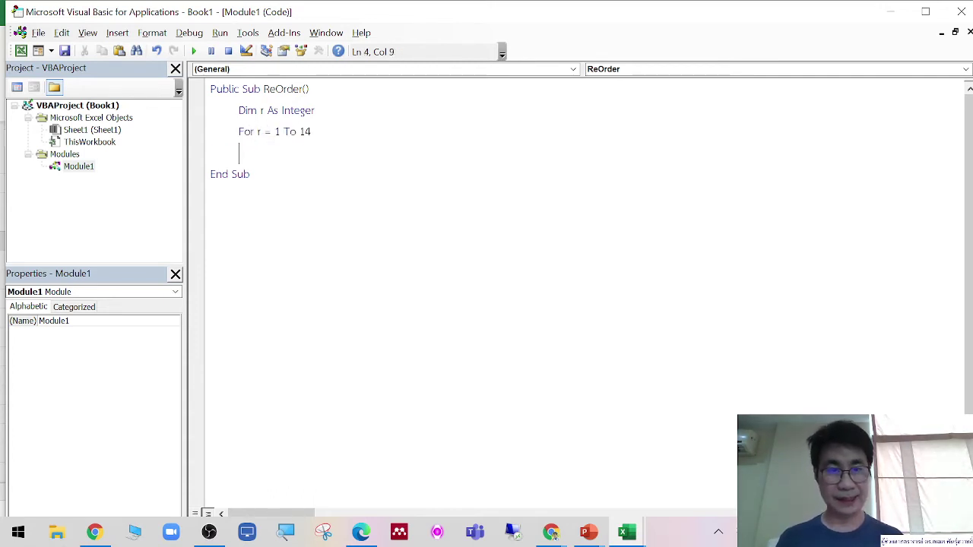
pyautogui.write('next r')
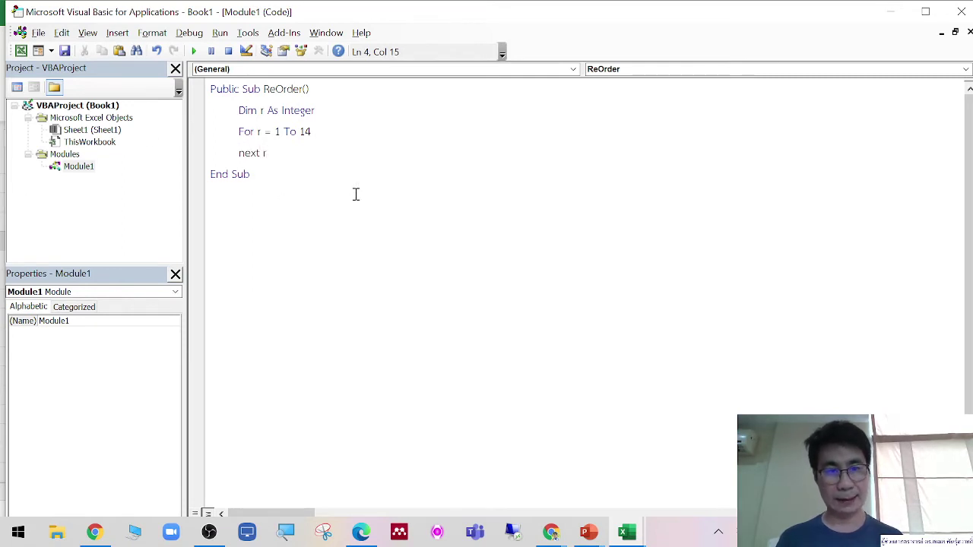
pyautogui.press('Up')
pyautogui.click(361, 134)
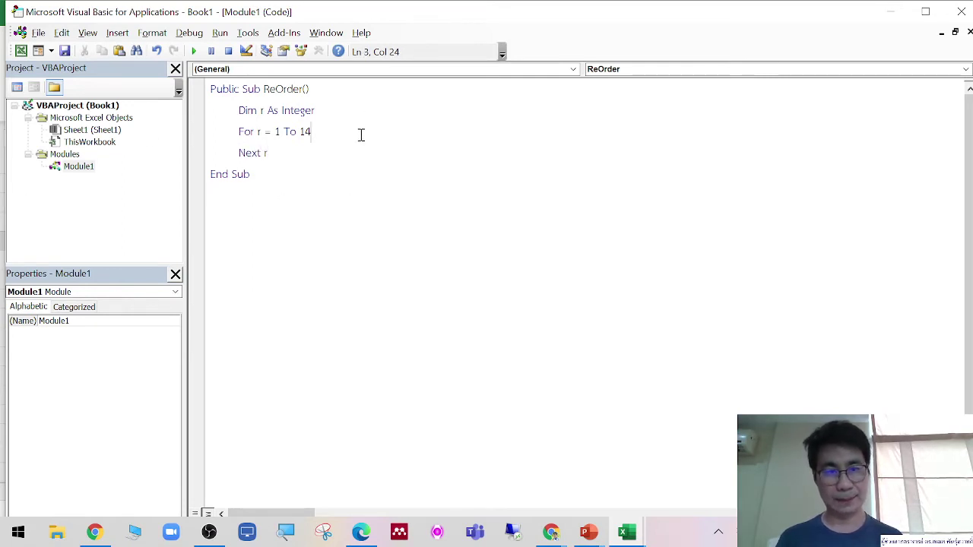
pyautogui.press('Return')
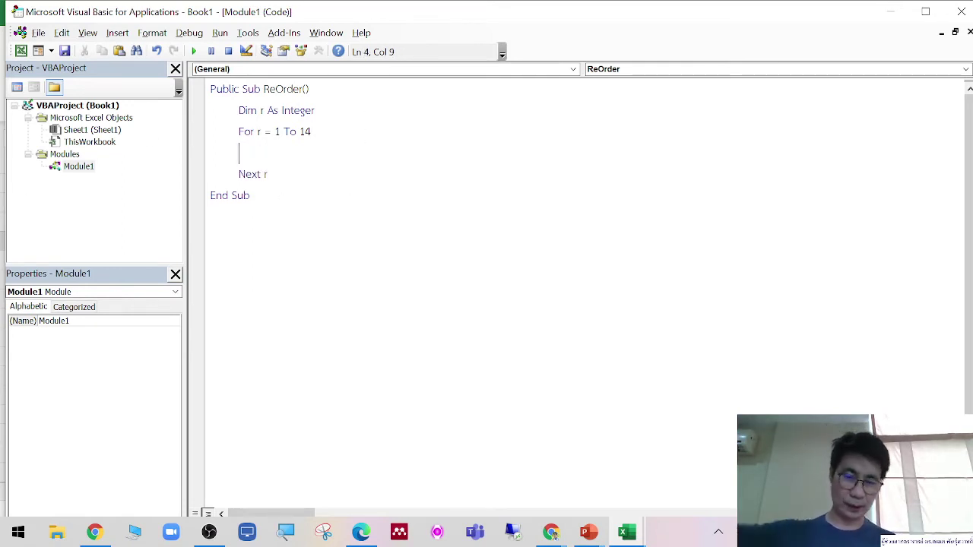
# Add If Sheets(1).Cells(r, 2).Value < 5 Then setting Sheets(1).Cells(r, 5).Interior.Color = vbRed, with End If
pyautogui.press('Tab')
pyautogui.press('Tab')
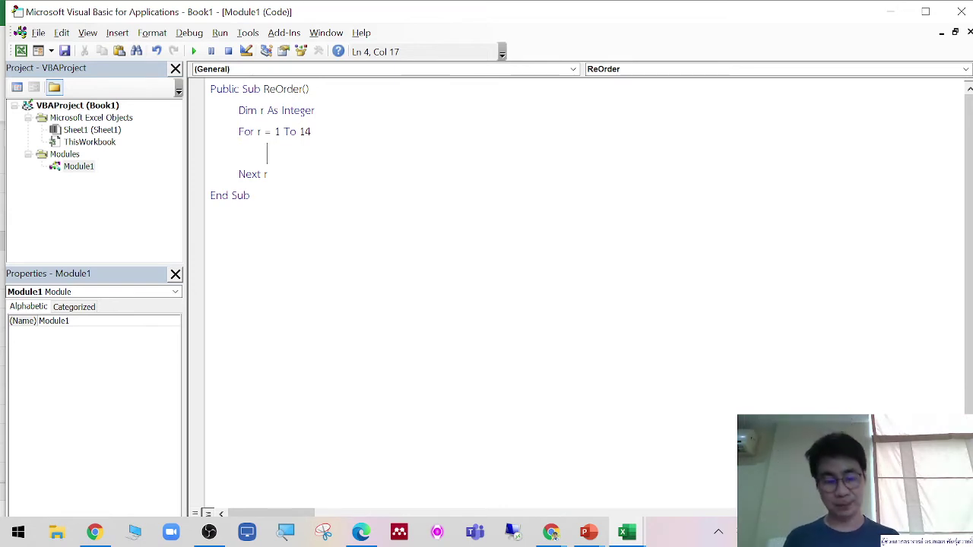
pyautogui.write('if shee')
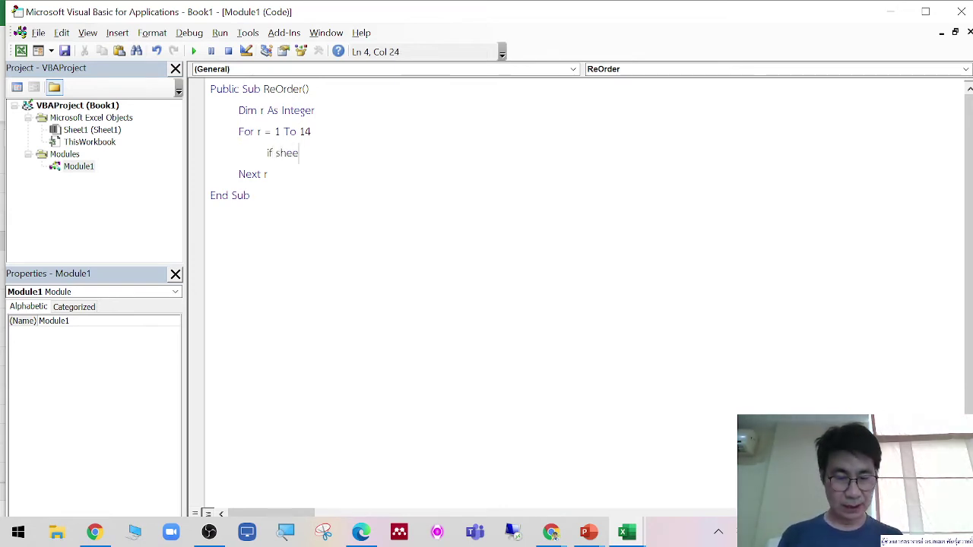
pyautogui.write('ts(1).c')
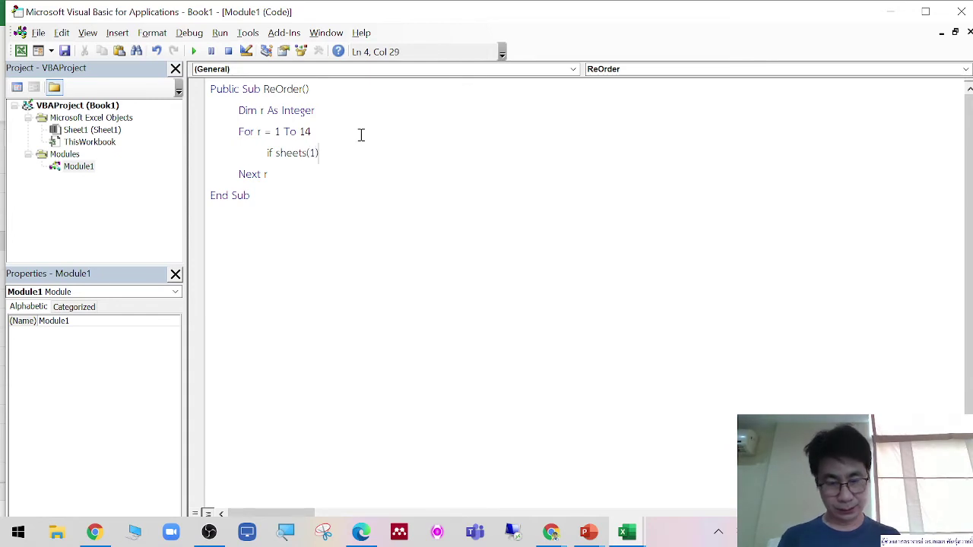
pyautogui.write('ells(r,2).')
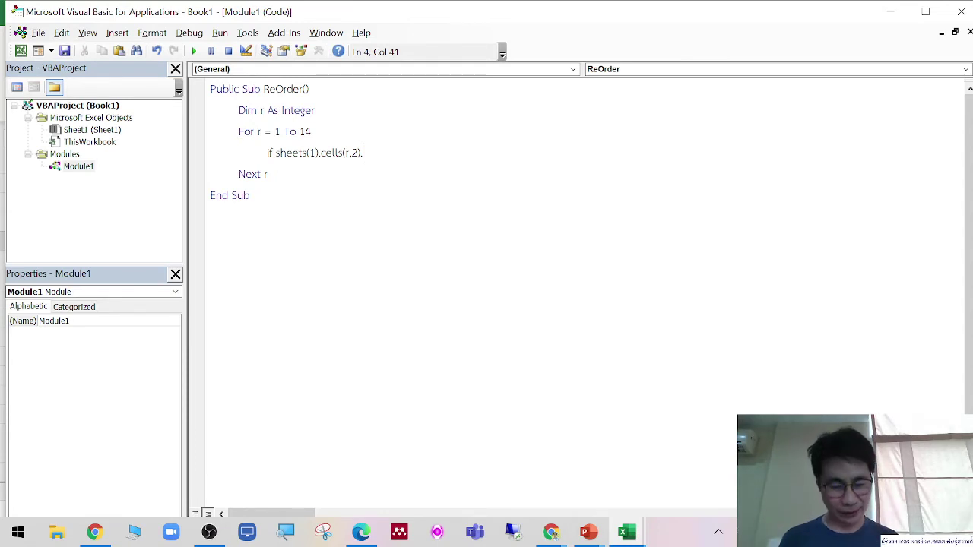
pyautogui.write('valu')
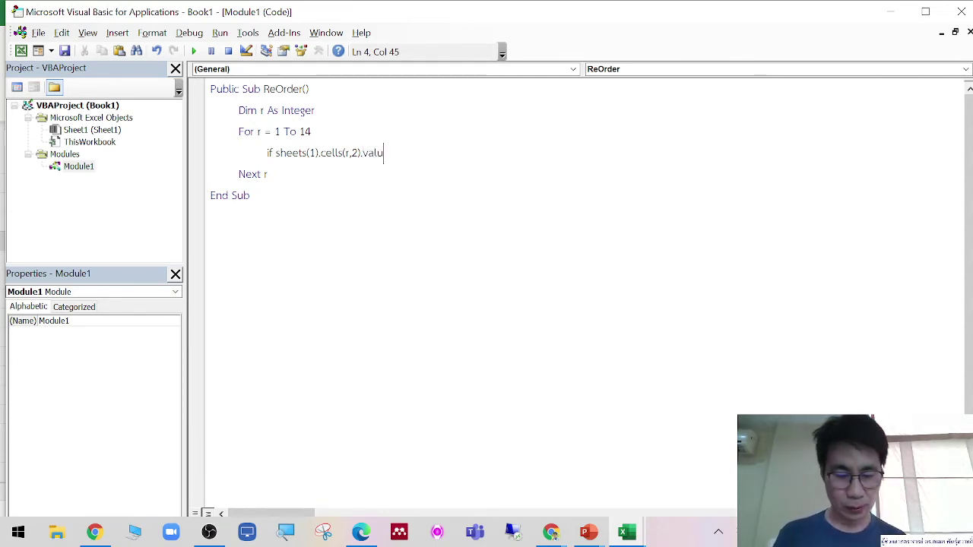
pyautogui.write('e<5')
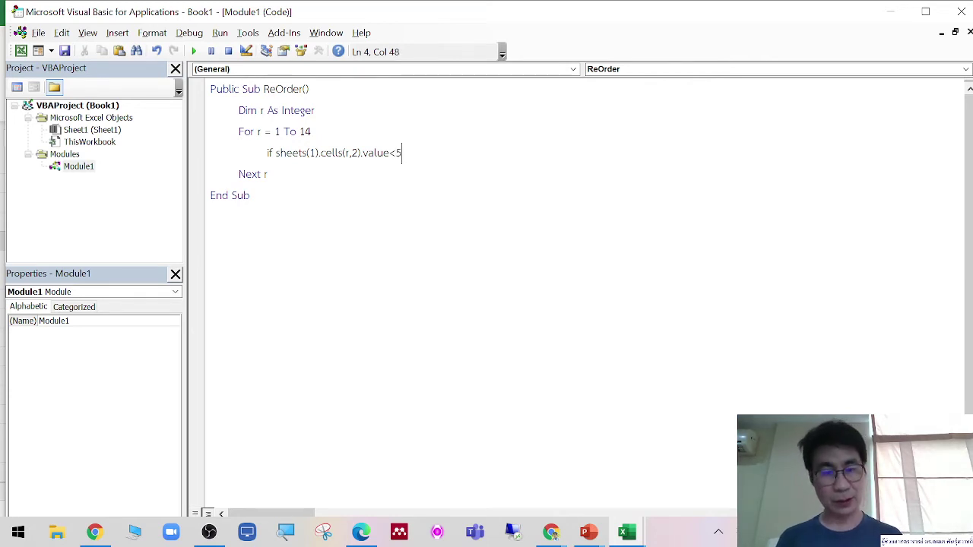
pyautogui.write('n')
pyautogui.press('Return')
pyautogui.write('end if')
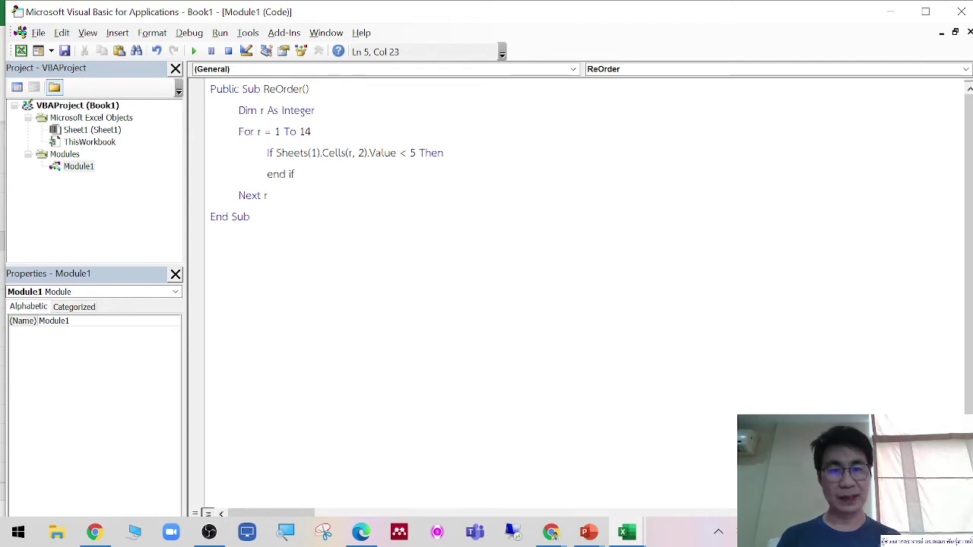
pyautogui.click(471, 154)
pyautogui.press('Return')
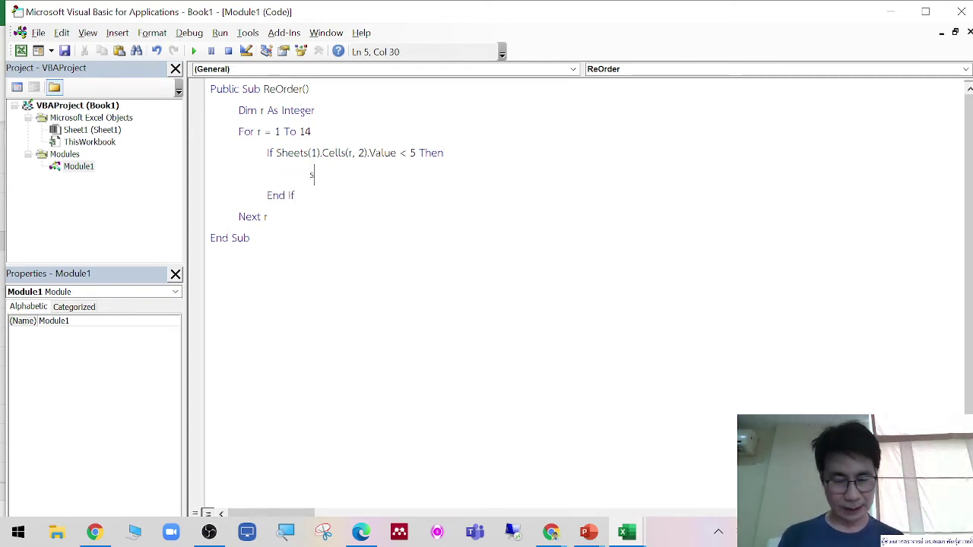
pyautogui.write('shee')
pyautogui.write('(1')
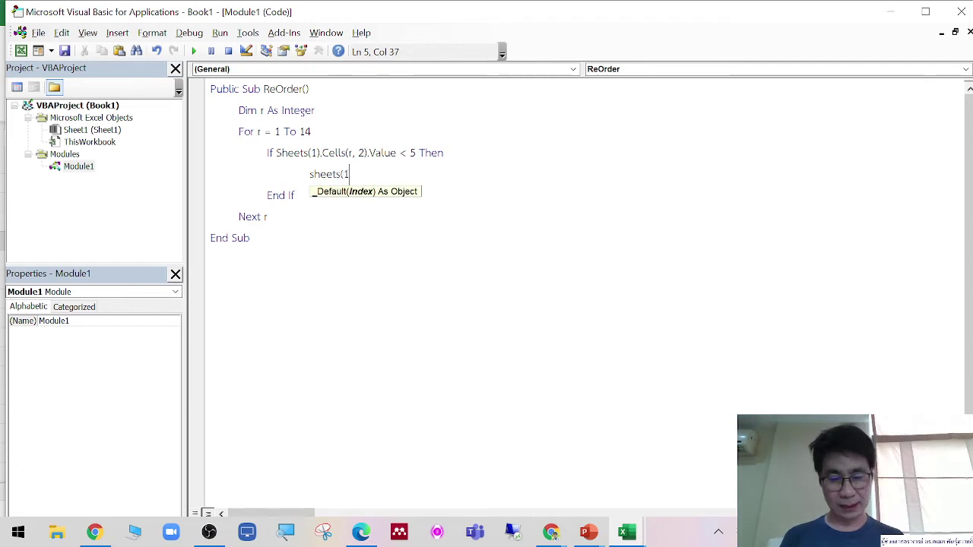
pyautogui.write(').cells(r')
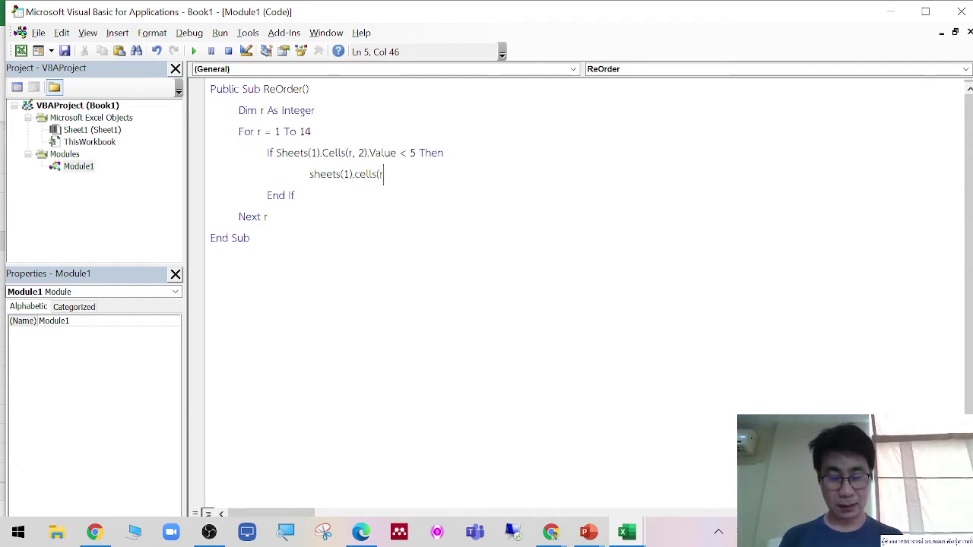
pyautogui.write(',5).in')
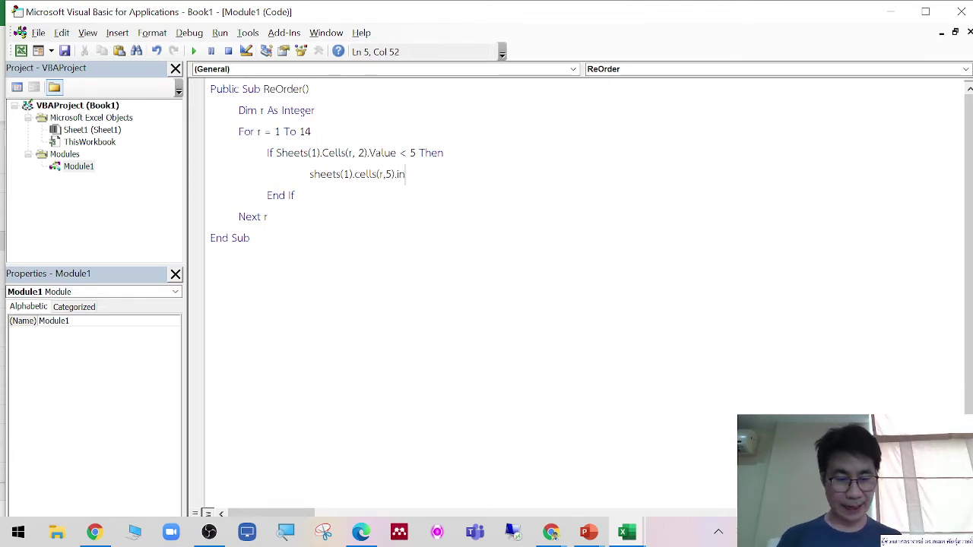
pyautogui.write('terior')
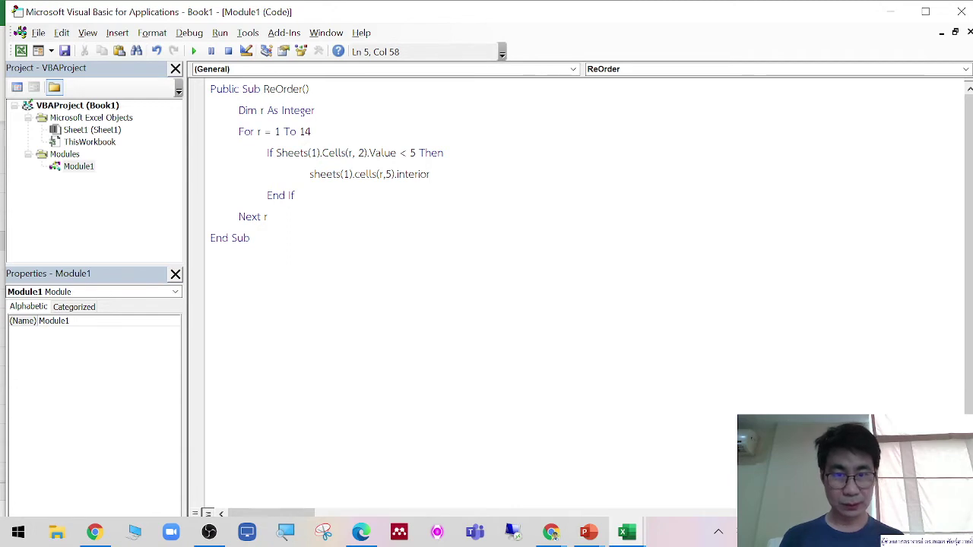
pyautogui.write('.color=')
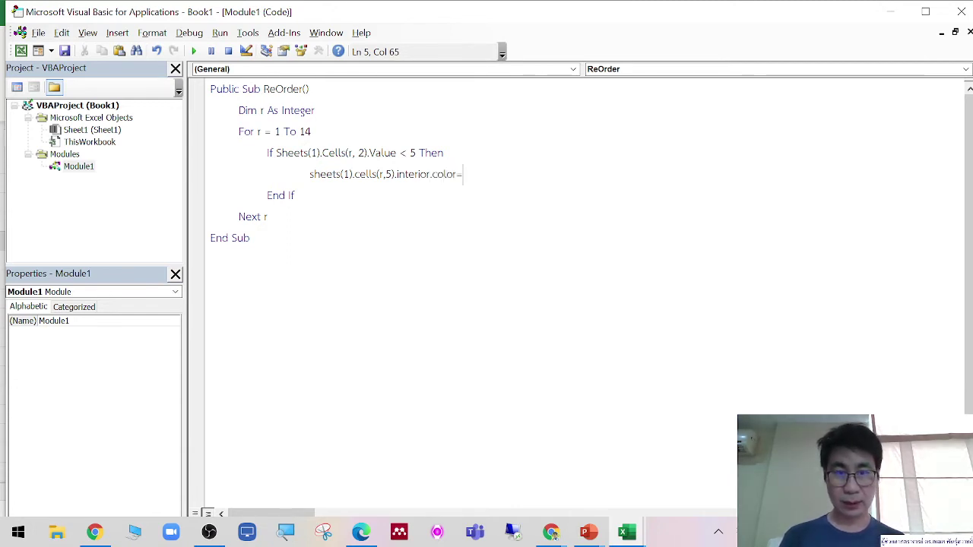
pyautogui.write('vbred')
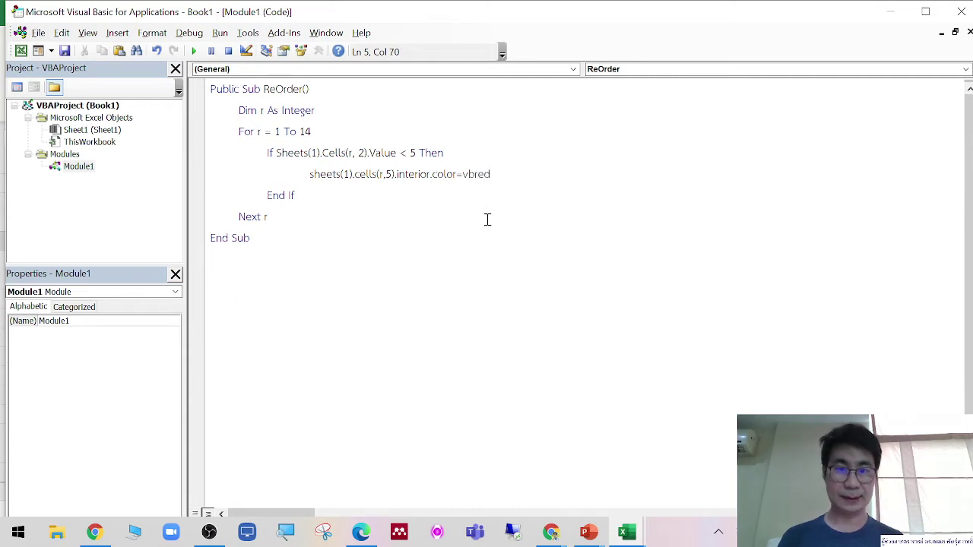
pyautogui.click(506, 276)
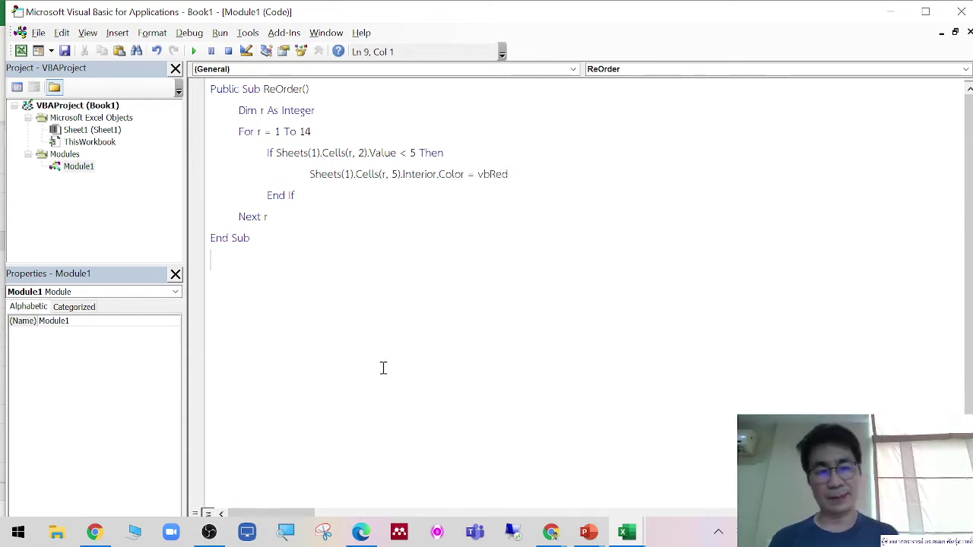
pyautogui.press('Return')
pyautogui.press('Return')
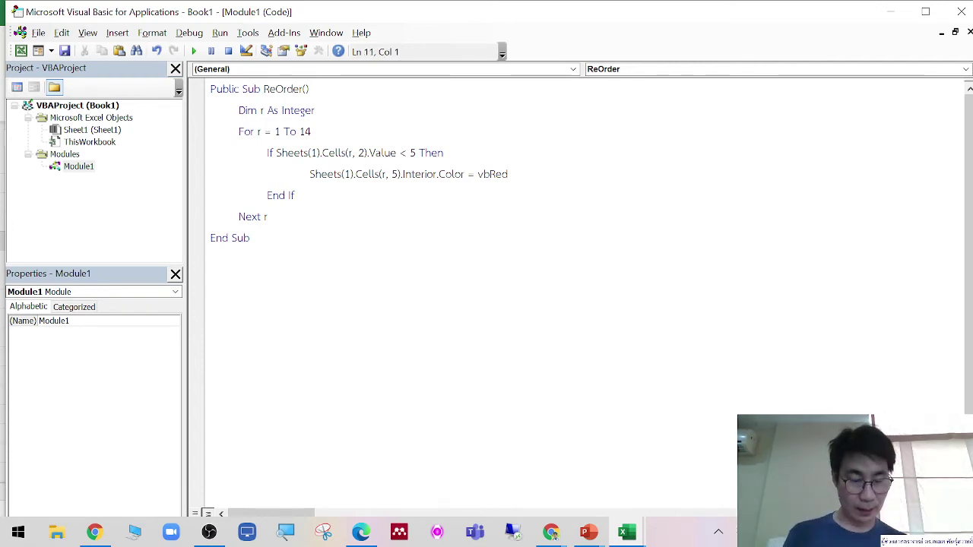
# Snip the ReOrder code and paste the picture onto the sheet at H6
pyautogui.press('super+shift+s')
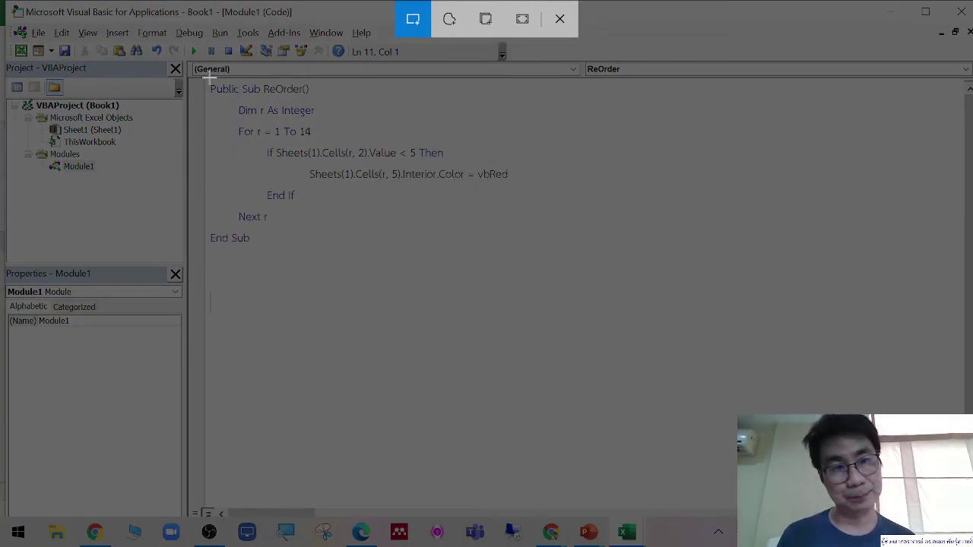
pyautogui.moveTo(209, 77); pyautogui.dragTo(549, 251)
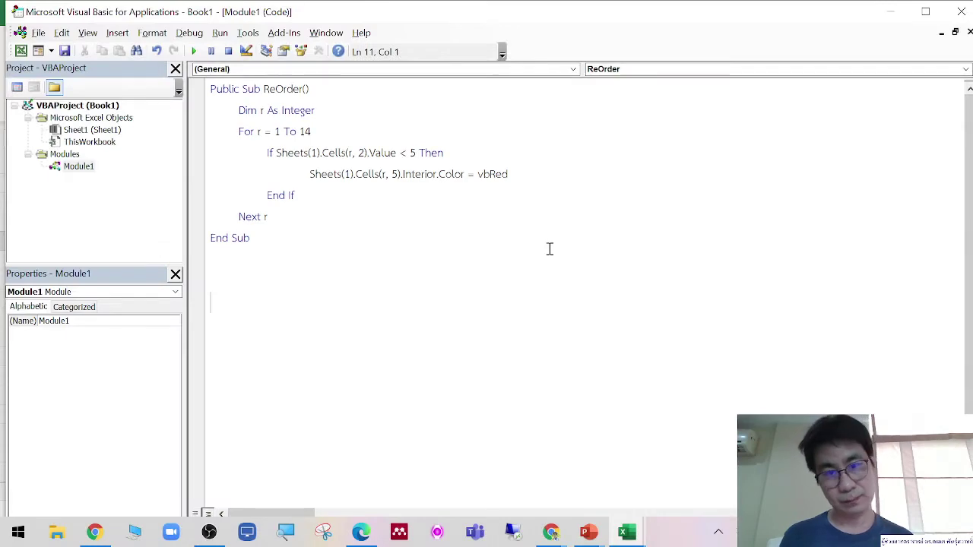
pyautogui.moveTo(627, 532)
pyautogui.click(600, 483)
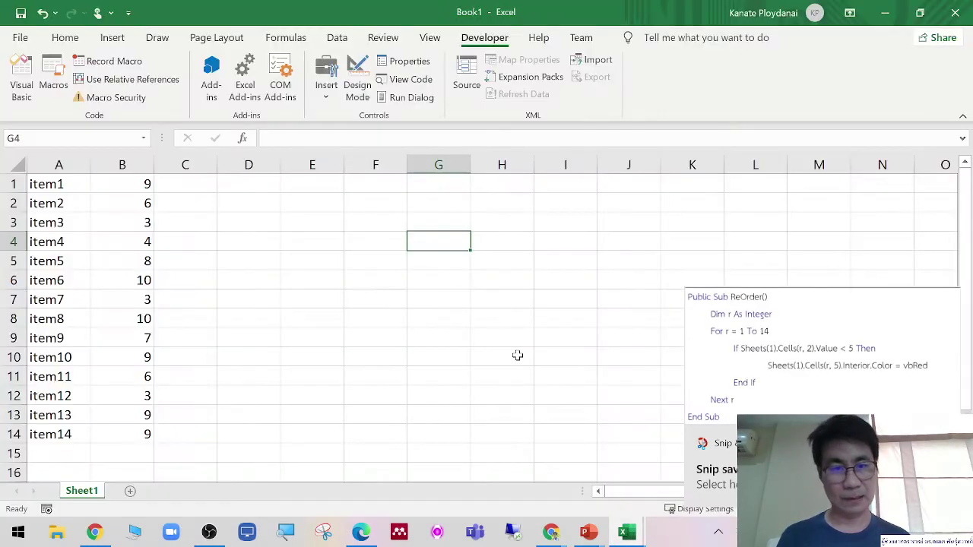
pyautogui.click(488, 276)
pyautogui.rightClick(488, 276)
pyautogui.click(504, 173)
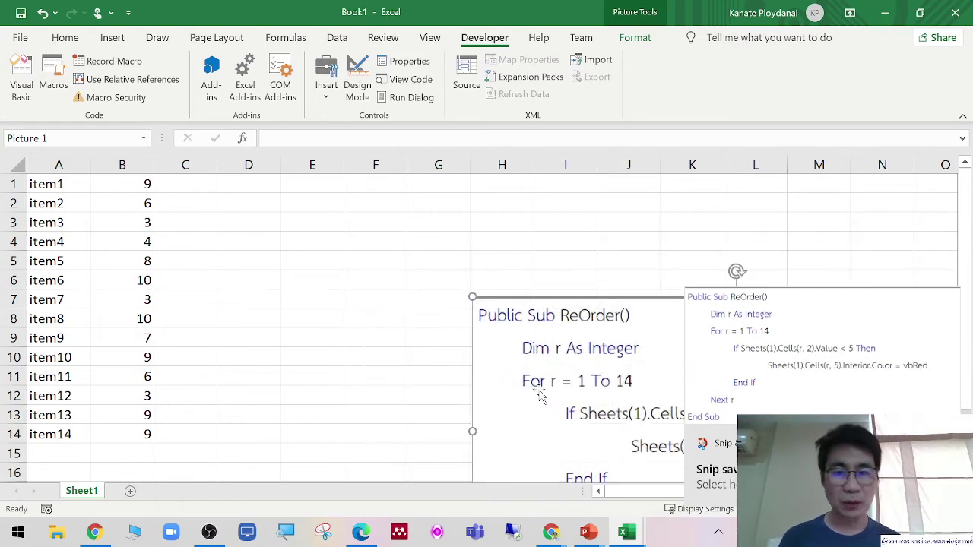
# Shrink the code picture beside the data and point out B3, B4 and B12 below 5
pyautogui.moveTo(342, 237); pyautogui.dragTo(370, 284)
pyautogui.moveTo(303, 190); pyautogui.dragTo(370, 223)
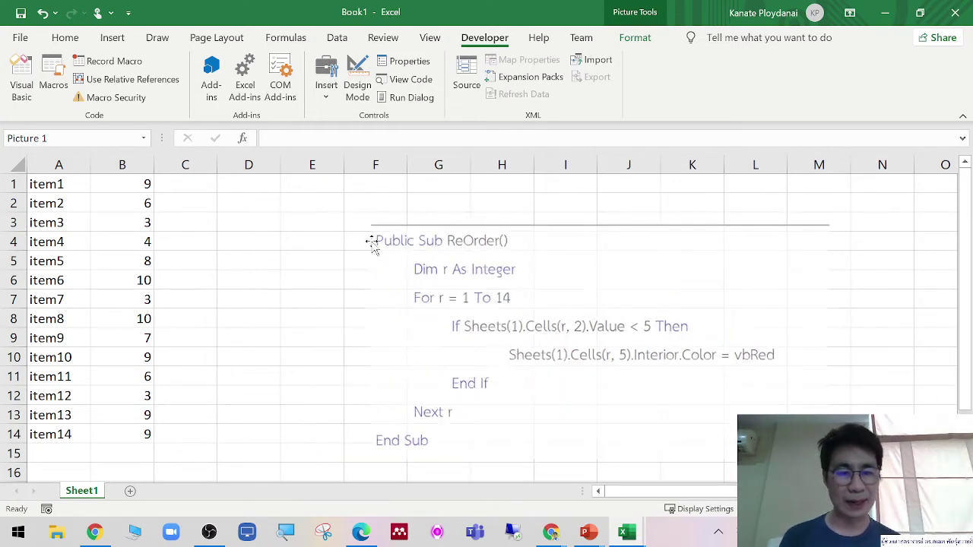
pyautogui.moveTo(451, 311); pyautogui.dragTo(312, 277)
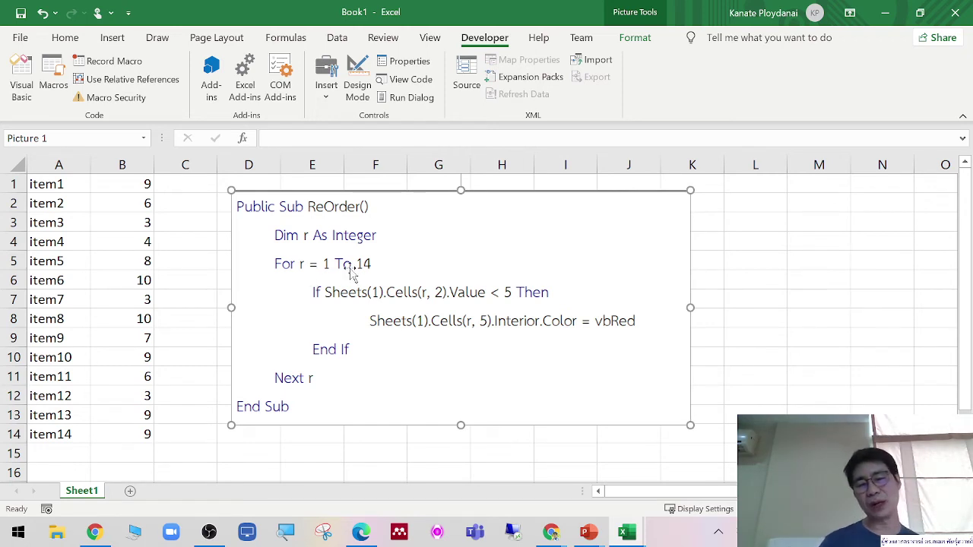
pyautogui.click(800, 349)
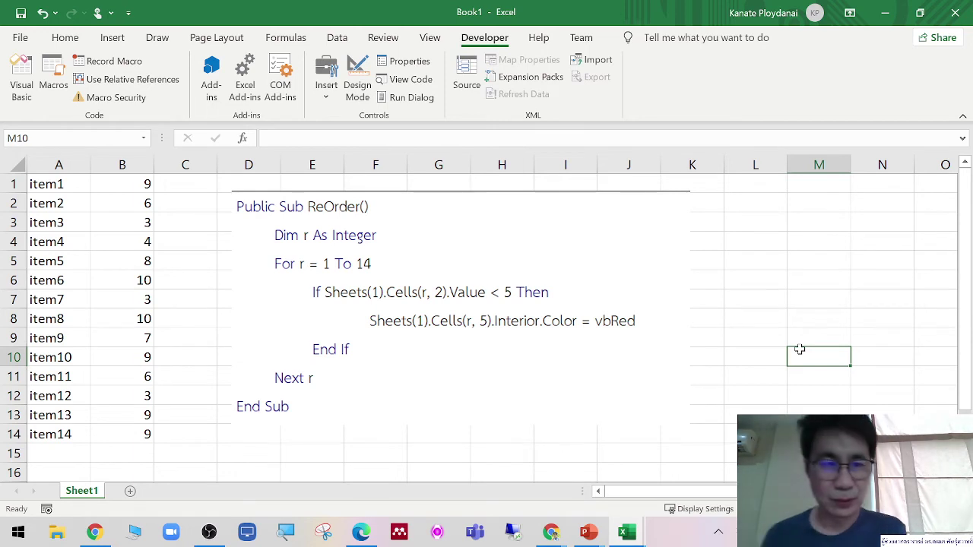
pyautogui.moveTo(127, 222); pyautogui.dragTo(130, 240)
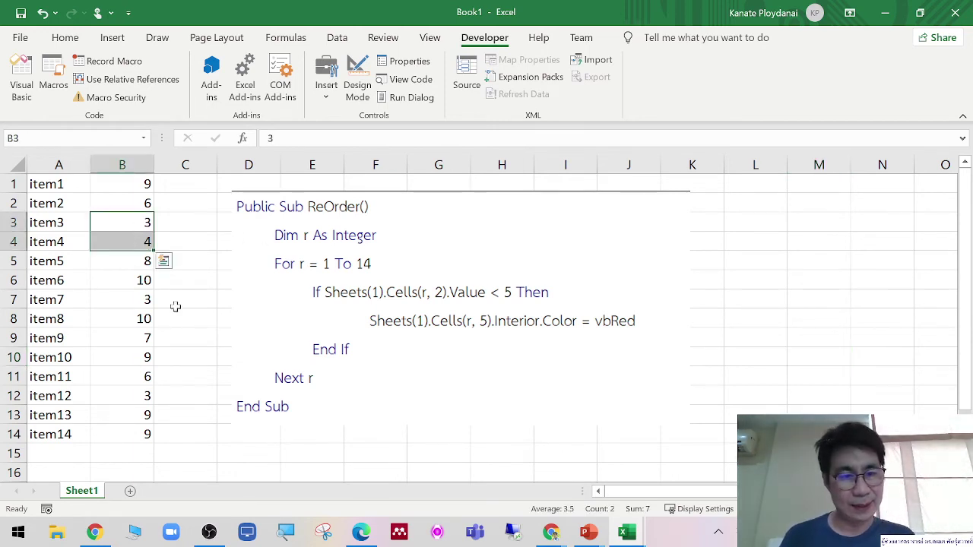
pyautogui.click(143, 393)
pyautogui.click(819, 357)
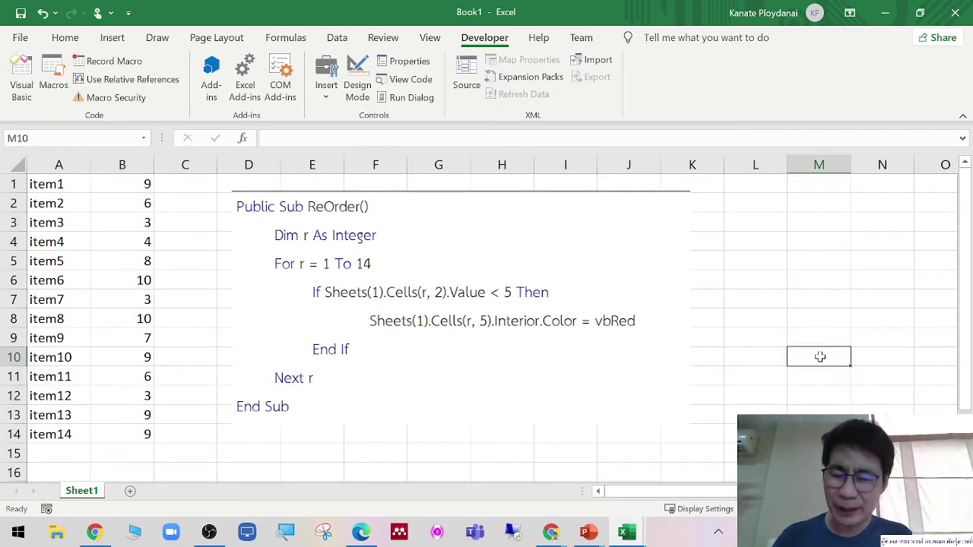
# Run the ReOrder macro and slide the code picture right to reveal column E
pyautogui.click(53, 76)
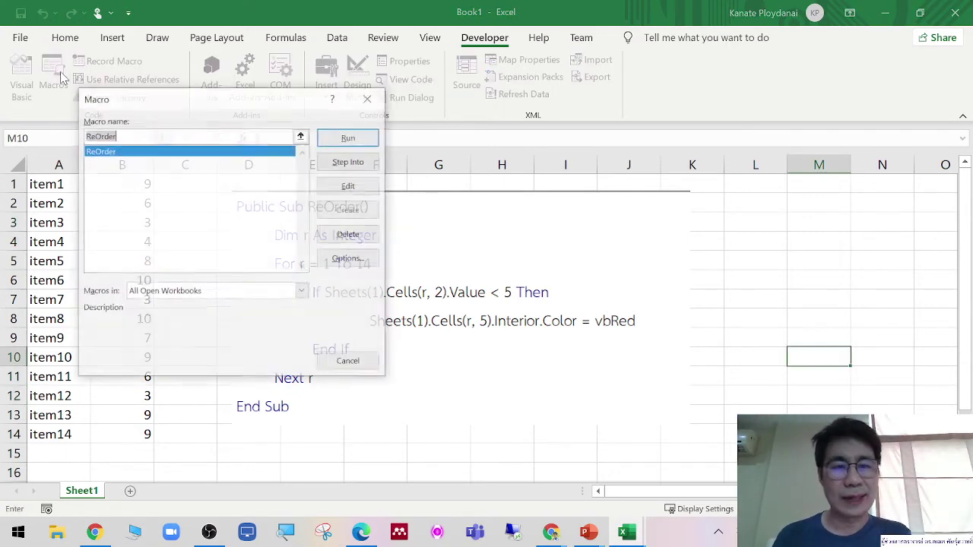
pyautogui.click(350, 138)
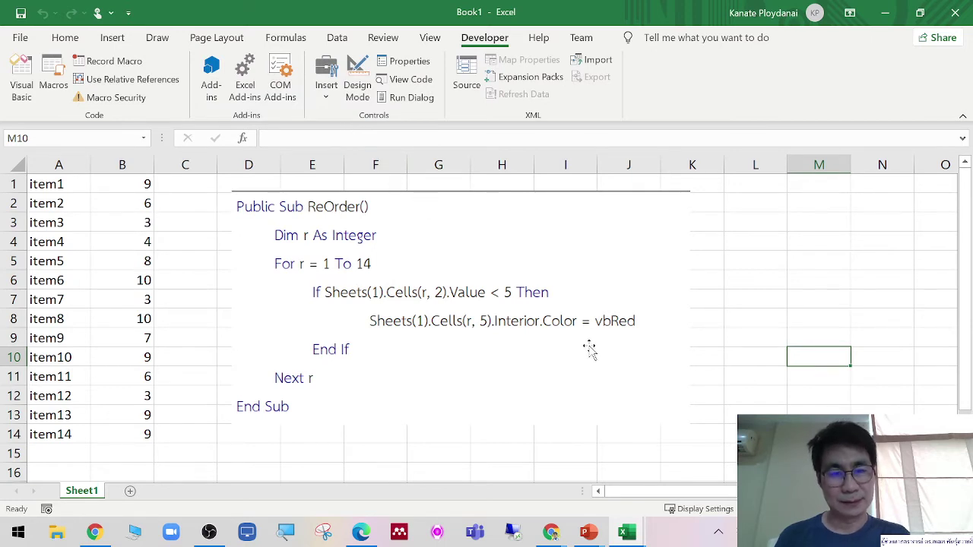
pyautogui.moveTo(590, 348); pyautogui.dragTo(834, 362)
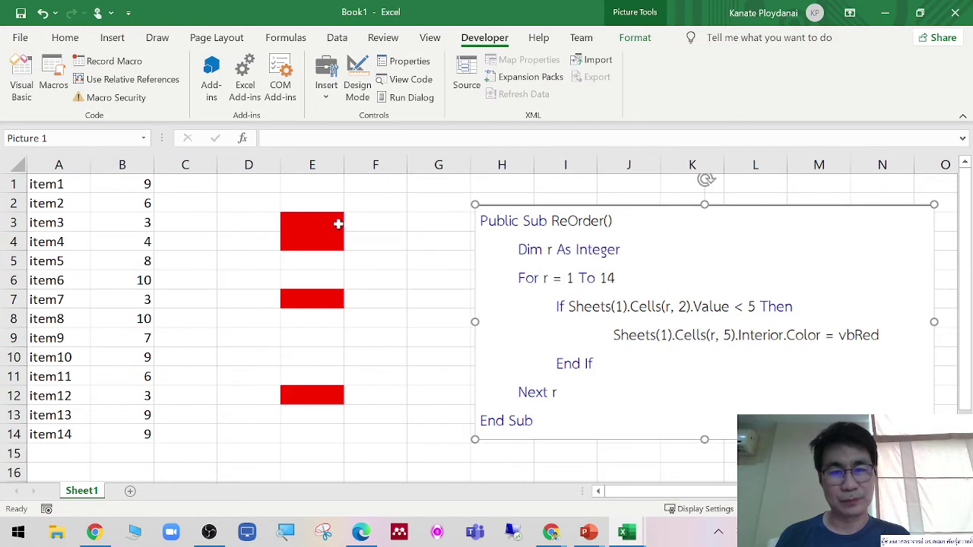
# Highlight the red cells E3, E4, E7 and E12, then delete column E
pyautogui.moveTo(338, 223); pyautogui.dragTo(337, 241)
pyautogui.click(329, 304)
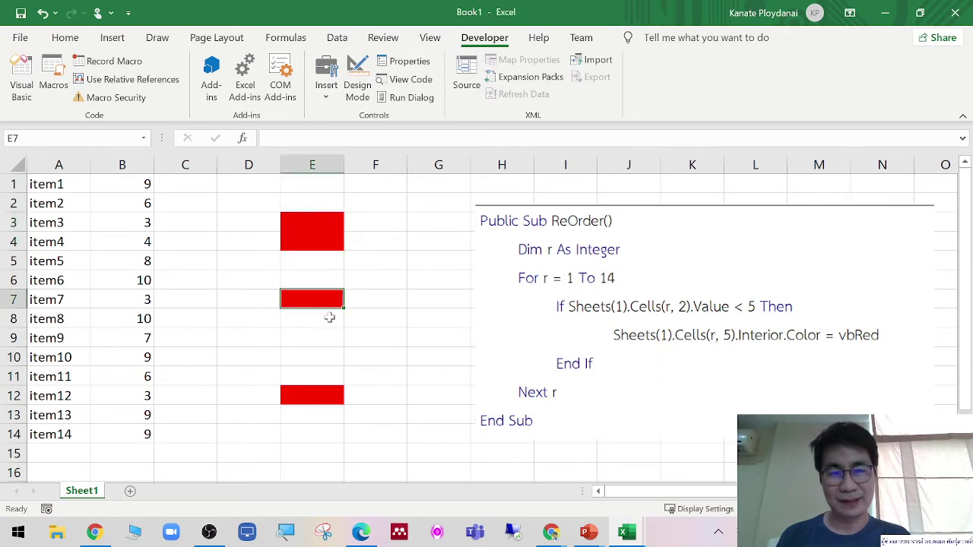
pyautogui.click(314, 394)
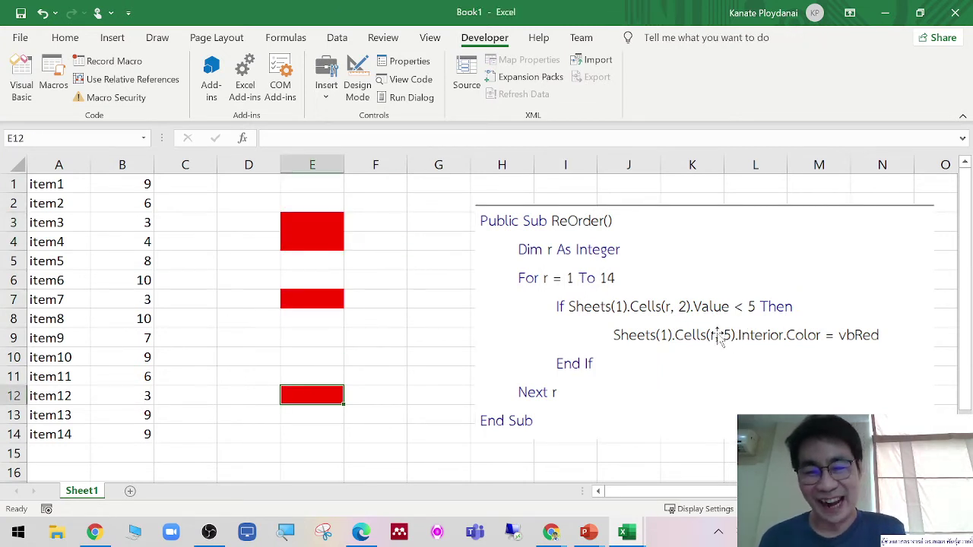
pyautogui.rightClick(318, 167)
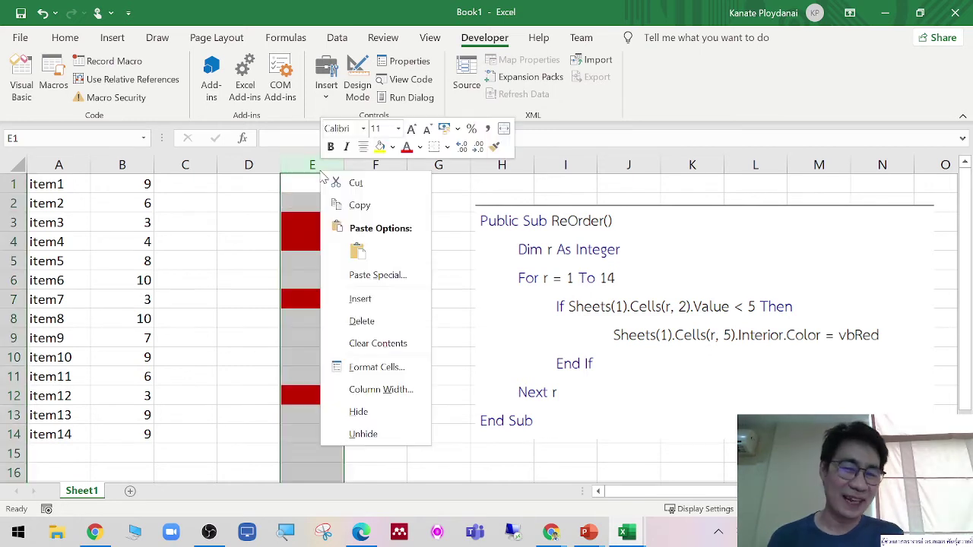
pyautogui.click(362, 321)
# Delete the old code picture from the sheet and return to the VBA editor
pyautogui.moveTo(631, 304)
pyautogui.mouseDown()
pyautogui.moveTo(414, 300)
pyautogui.moveTo(467, 322)
pyautogui.mouseUp()
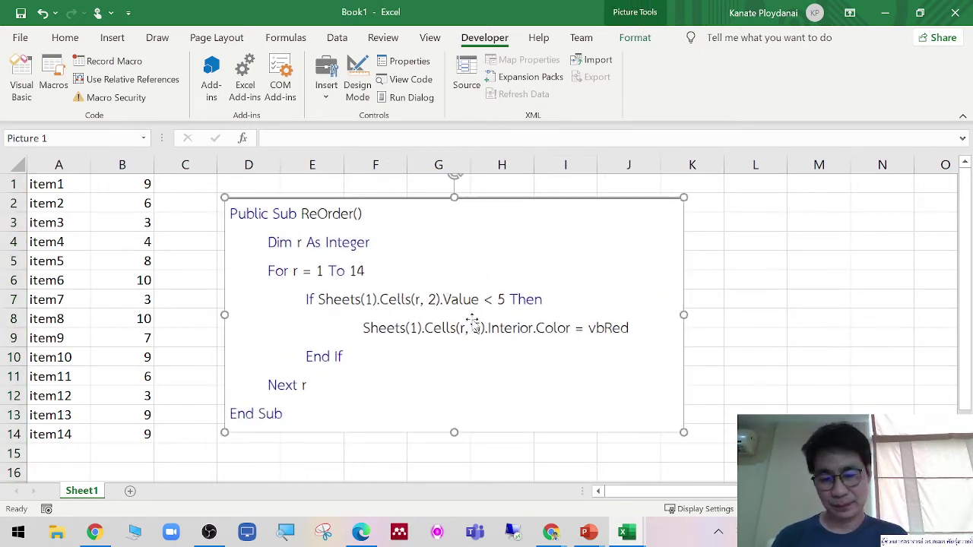
pyautogui.press('Delete')
pyautogui.moveTo(627, 532)
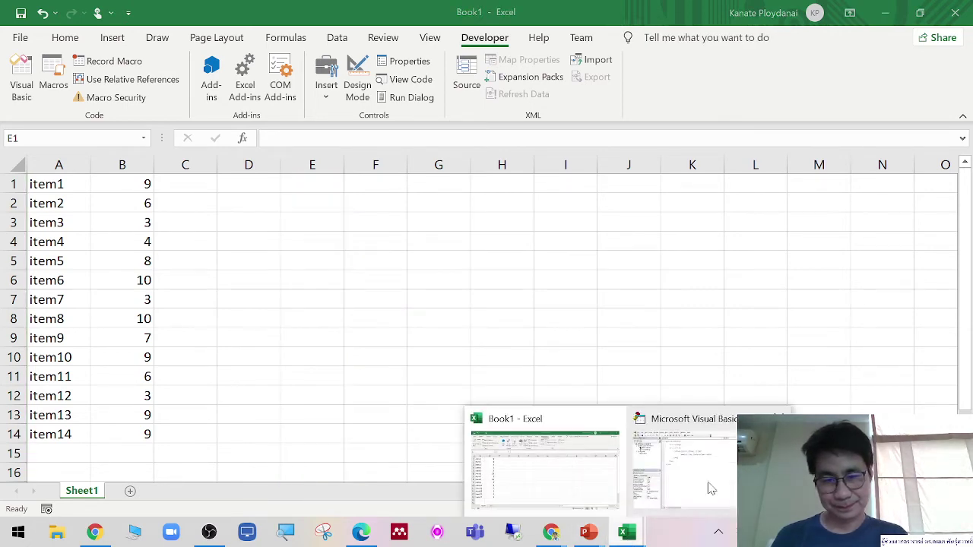
pyautogui.click(711, 489)
# Change Cells(r, 5) to Cells(r, 2) and snip the updated code
pyautogui.click(398, 174)
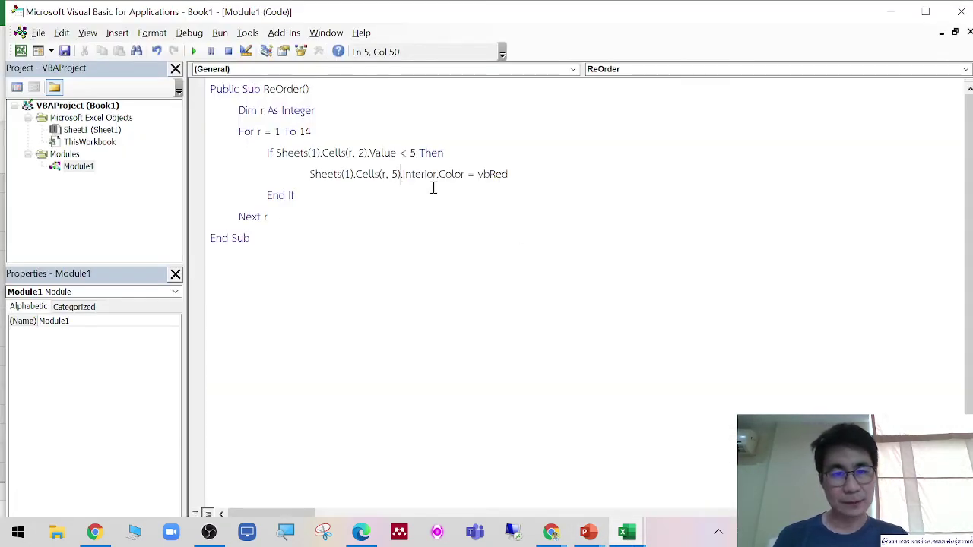
pyautogui.press('BackSpace')
pyautogui.write('2')
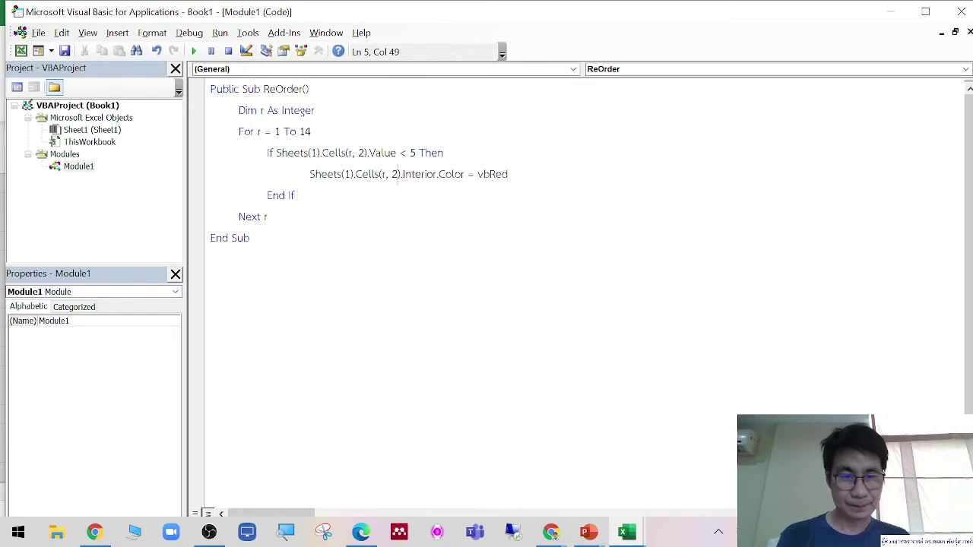
pyautogui.click(570, 400)
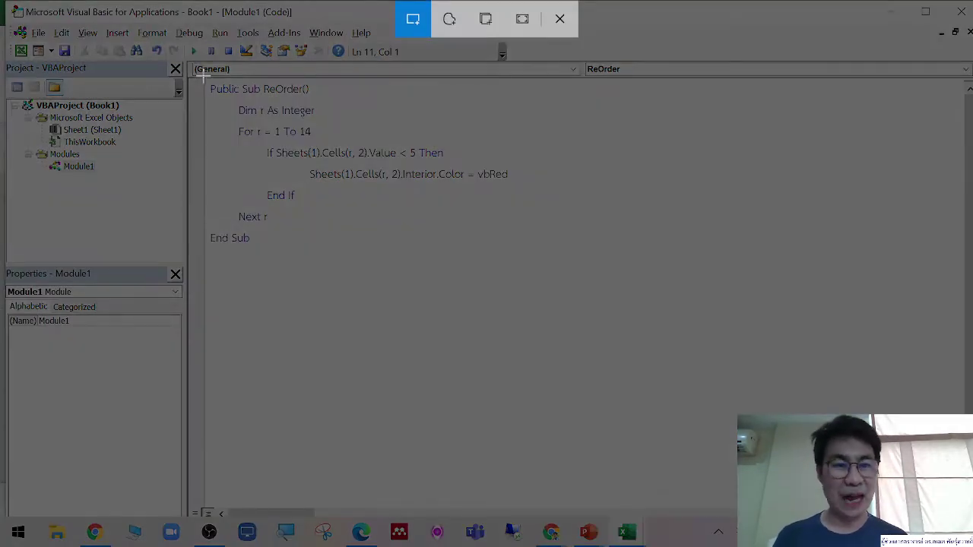
pyautogui.moveTo(206, 79); pyautogui.dragTo(544, 251)
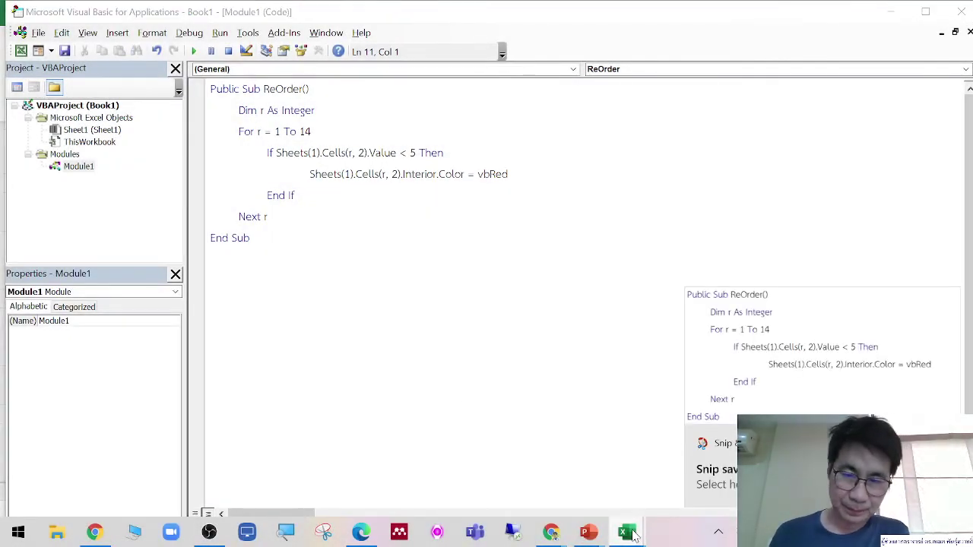
pyautogui.click(627, 532)
# Paste the updated code snip, shrink it and place it beside the data
pyautogui.rightClick(536, 307)
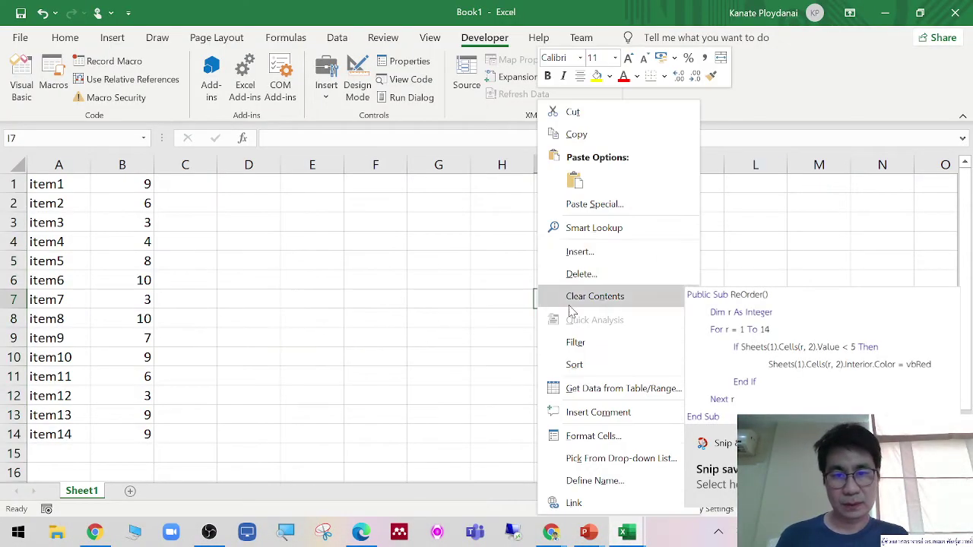
pyautogui.click(570, 180)
pyautogui.moveTo(562, 278)
pyautogui.mouseDown()
pyautogui.moveTo(442, 263)
pyautogui.moveTo(390, 242)
pyautogui.moveTo(463, 321)
pyautogui.moveTo(357, 277)
pyautogui.mouseUp()
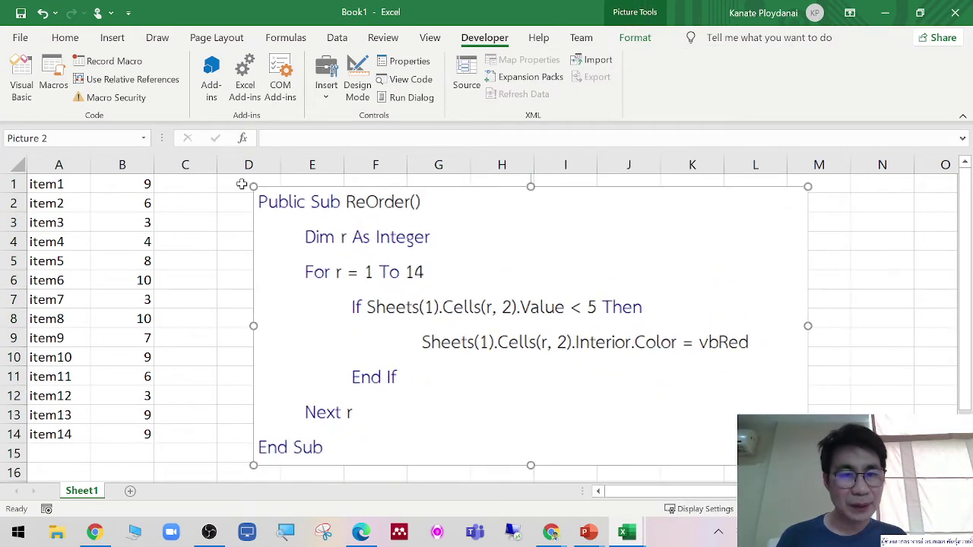
pyautogui.moveTo(251, 186); pyautogui.dragTo(336, 245)
pyautogui.moveTo(450, 342); pyautogui.dragTo(349, 312)
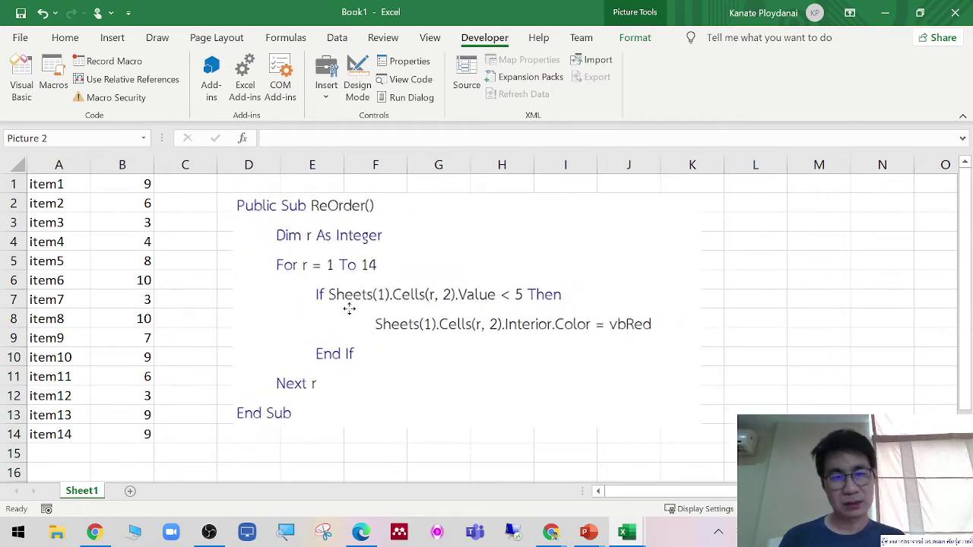
pyautogui.click(792, 333)
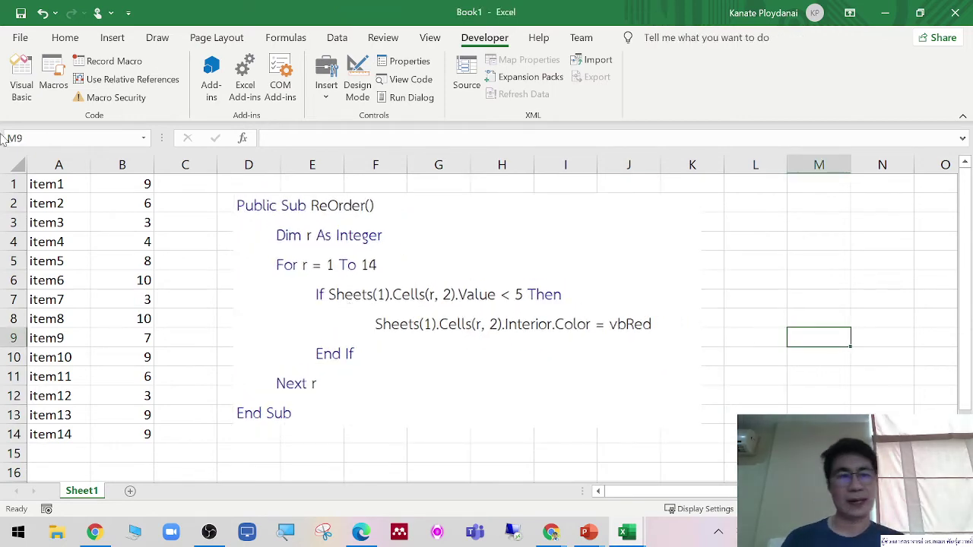
# Run ReOrder via Alt+F8, turning B3, B4, B7 and B12 red
pyautogui.hotkey('alt', 'F8')
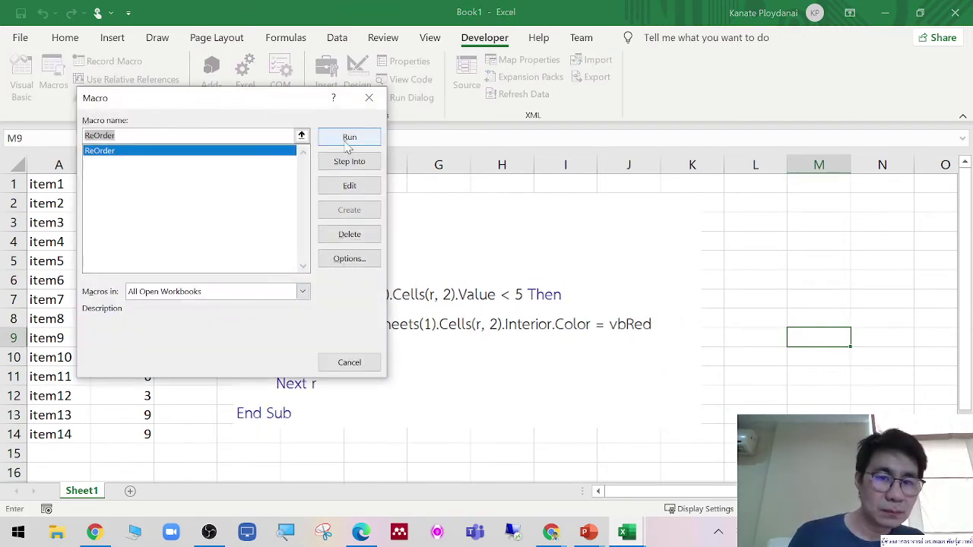
pyautogui.click(347, 143)
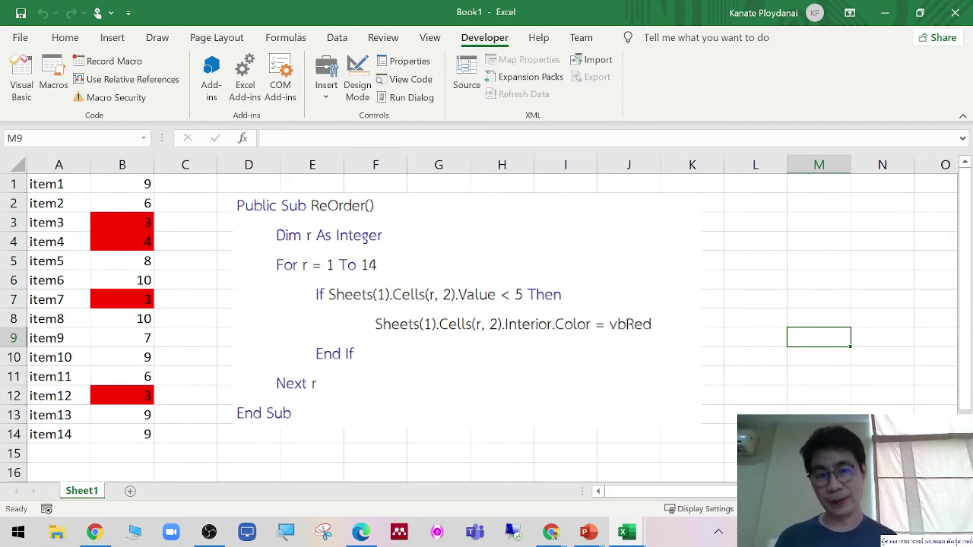
pyautogui.click(945, 453)
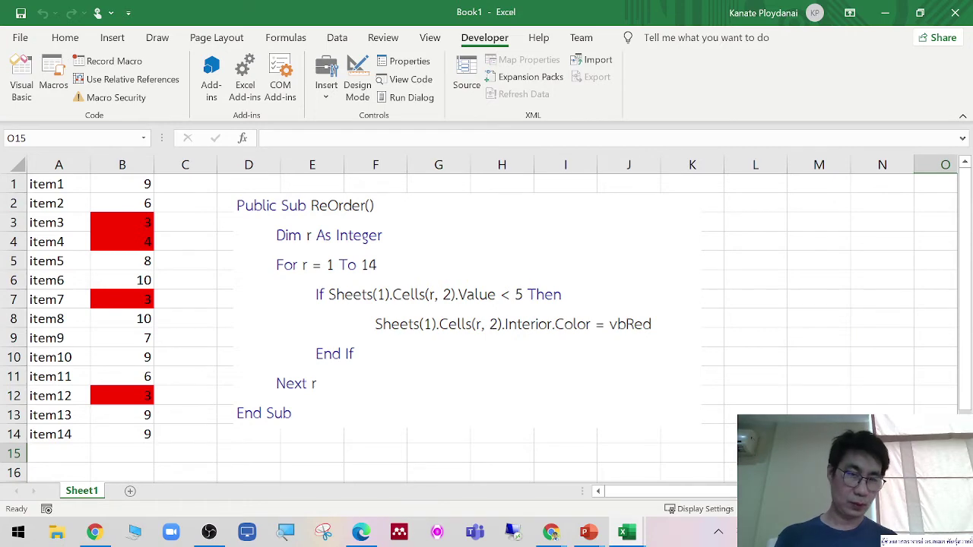
# Snip the column B values (B3, B4, B7 and B12 red) together with the ReOrder code picture
pyautogui.press('super+shift+s')
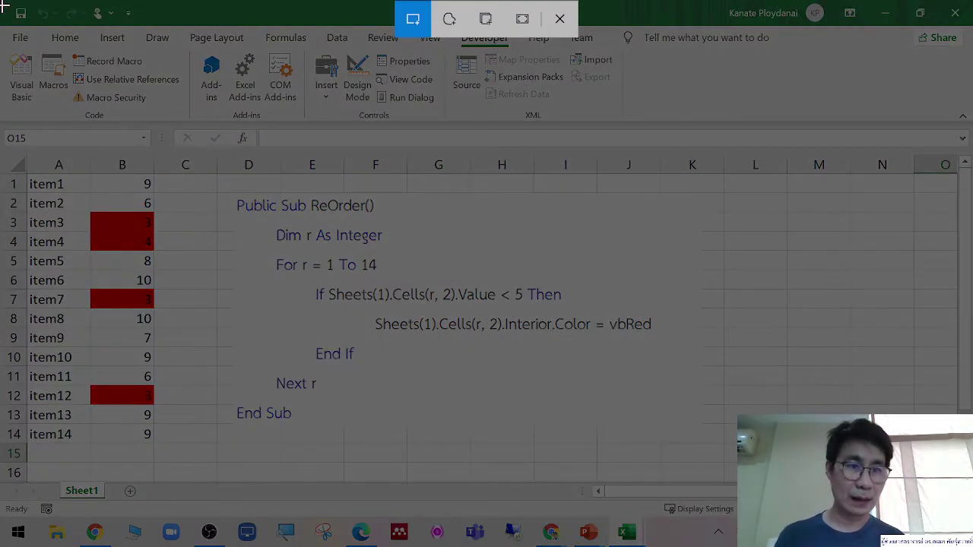
pyautogui.moveTo(4, 7)
pyautogui.mouseDown()
pyautogui.moveTo(823, 471)
pyautogui.moveTo(813, 511)
pyautogui.mouseUp()
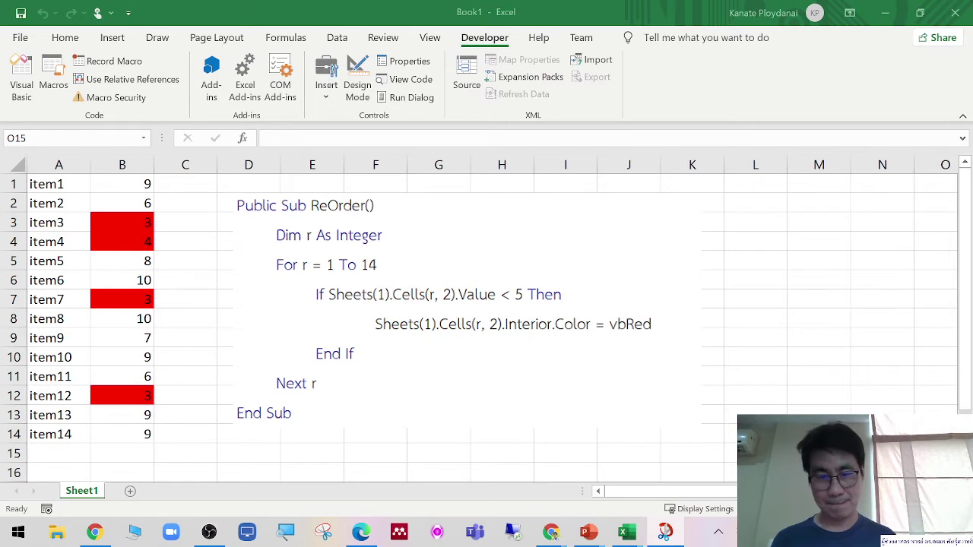
pyautogui.click(808, 314)
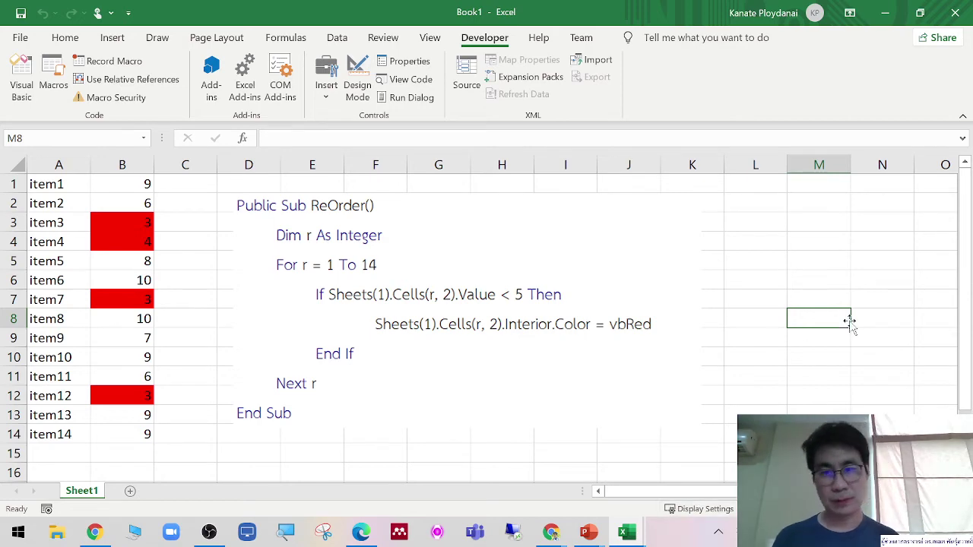
pyautogui.click(916, 342)
pyautogui.press('super+shift+s')
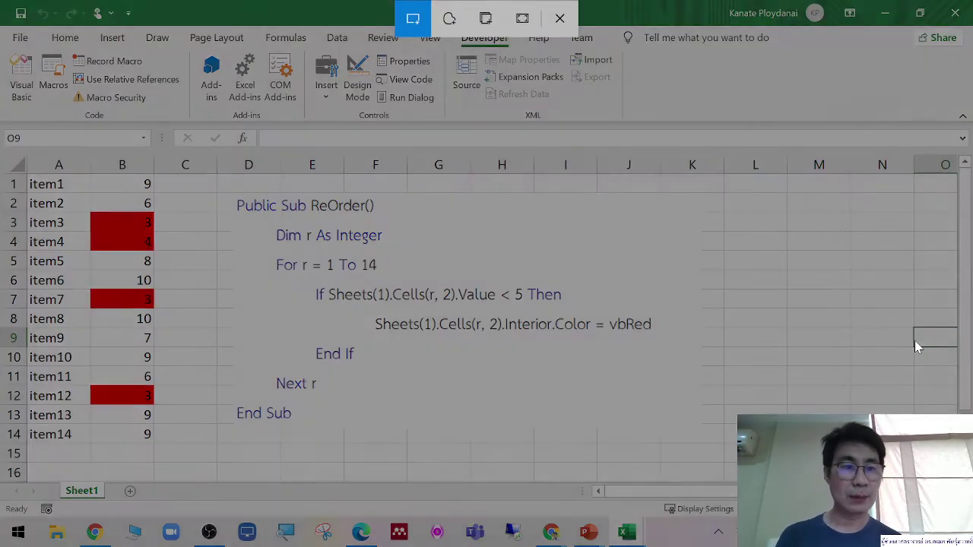
pyautogui.moveTo(5, 4); pyautogui.dragTo(756, 475)
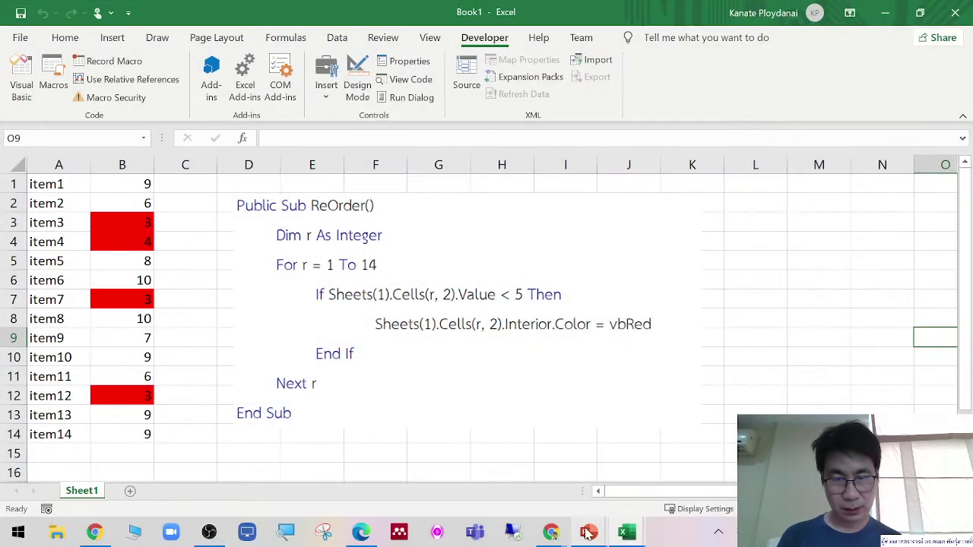
# In the presentation, add slide 13 and paste the Excel screenshot onto it as a picture
pyautogui.moveTo(587, 534)
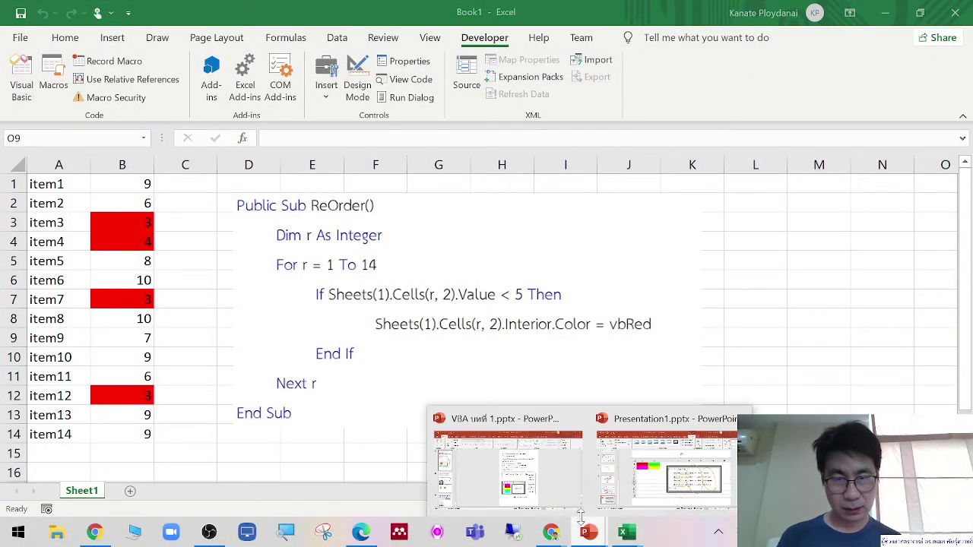
pyautogui.click(643, 485)
pyautogui.click(91, 490)
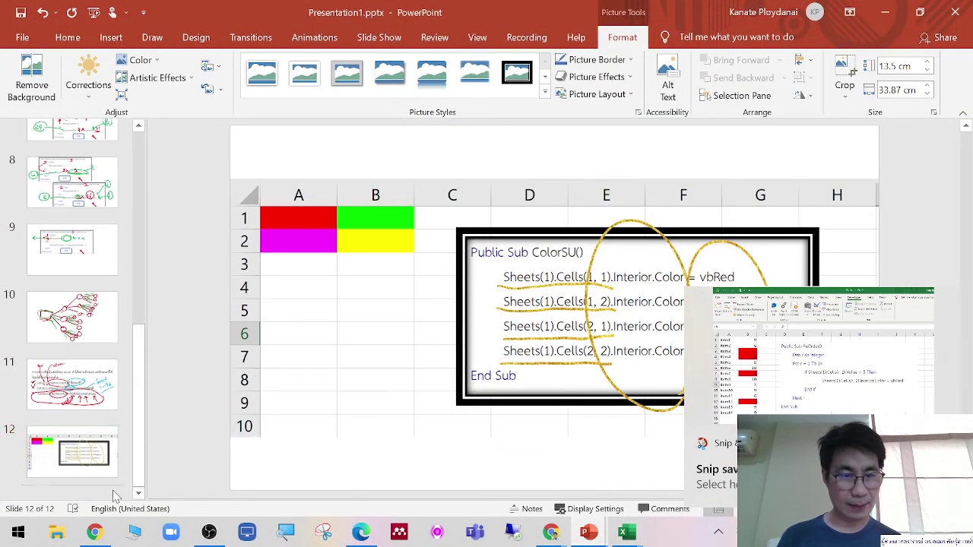
pyautogui.press('Return')
pyautogui.rightClick(266, 173)
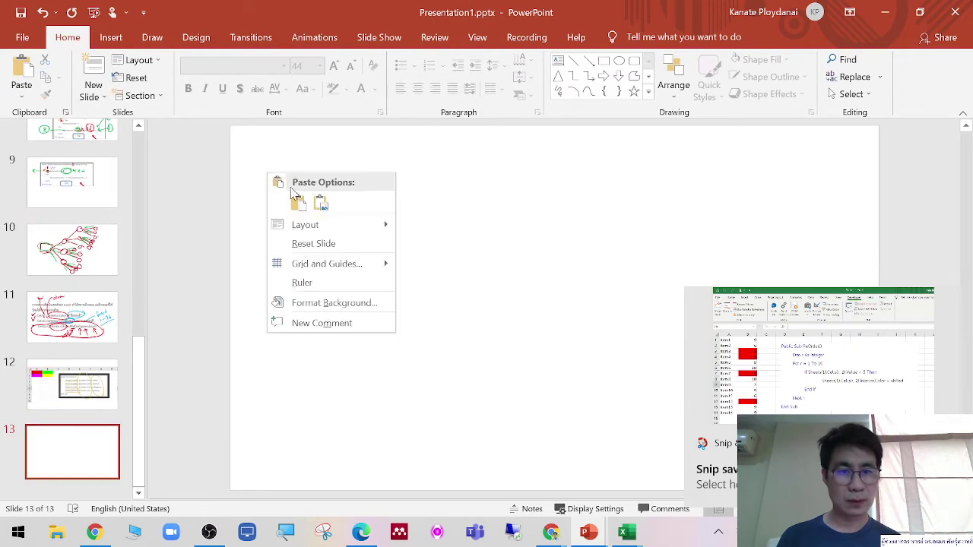
pyautogui.click(297, 200)
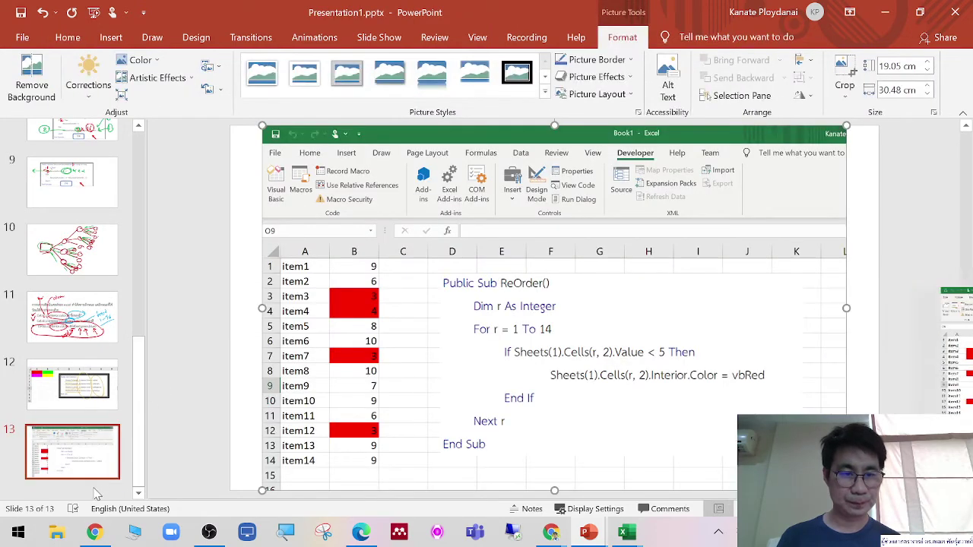
pyautogui.click(76, 453)
# Add slides 14 and 15 with the same pasted screenshot, then start the slideshow from slide 13
pyautogui.click(94, 73)
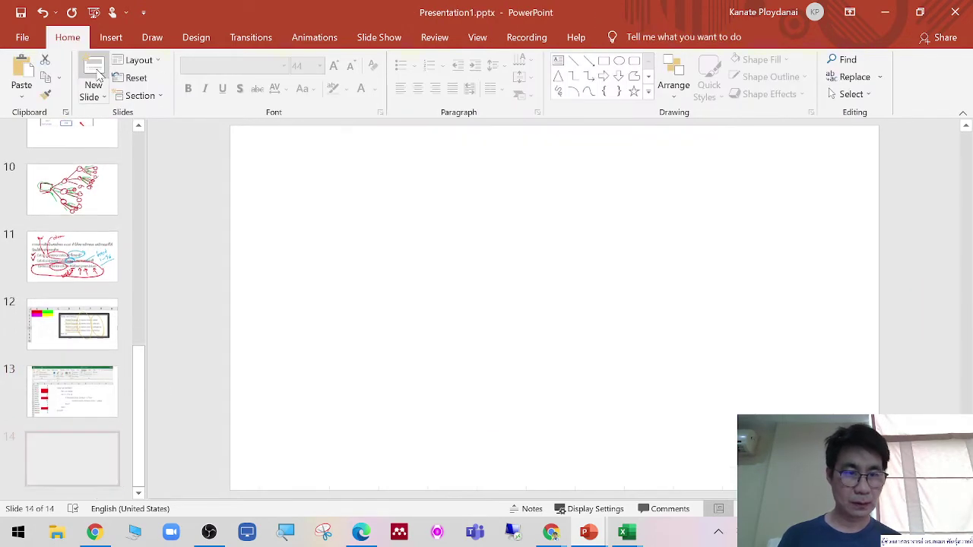
pyautogui.rightClick(461, 353)
pyautogui.click(491, 378)
pyautogui.click(98, 460)
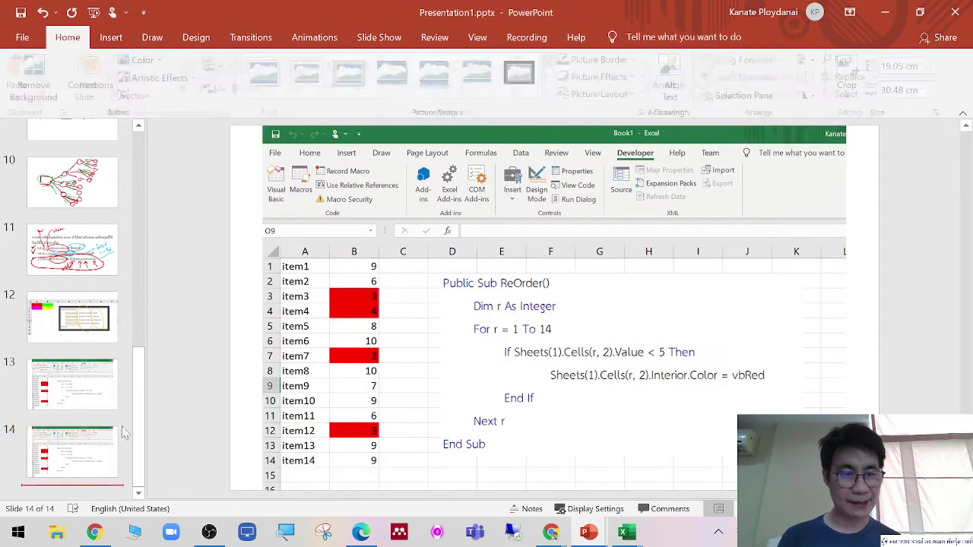
pyautogui.click(94, 72)
pyautogui.rightClick(511, 266)
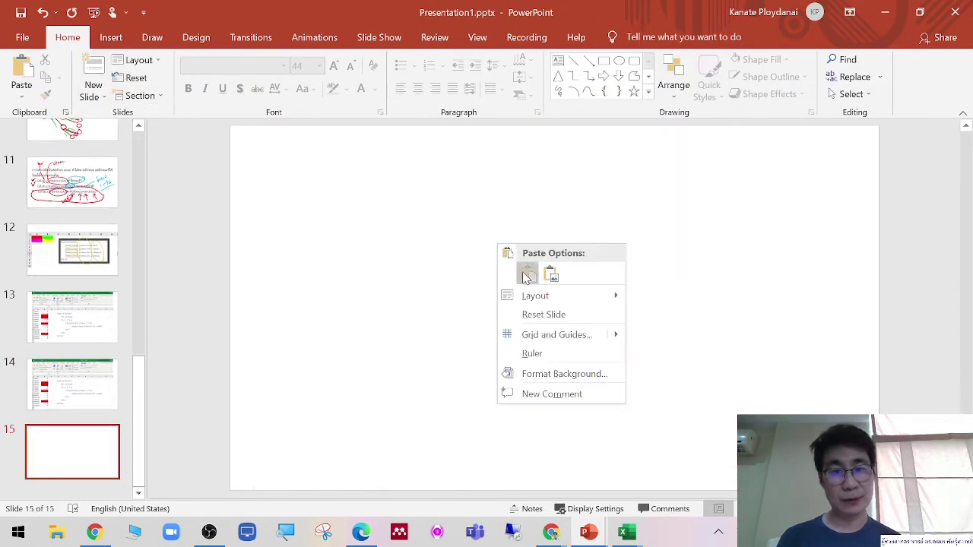
pyautogui.click(528, 273)
pyautogui.click(72, 315)
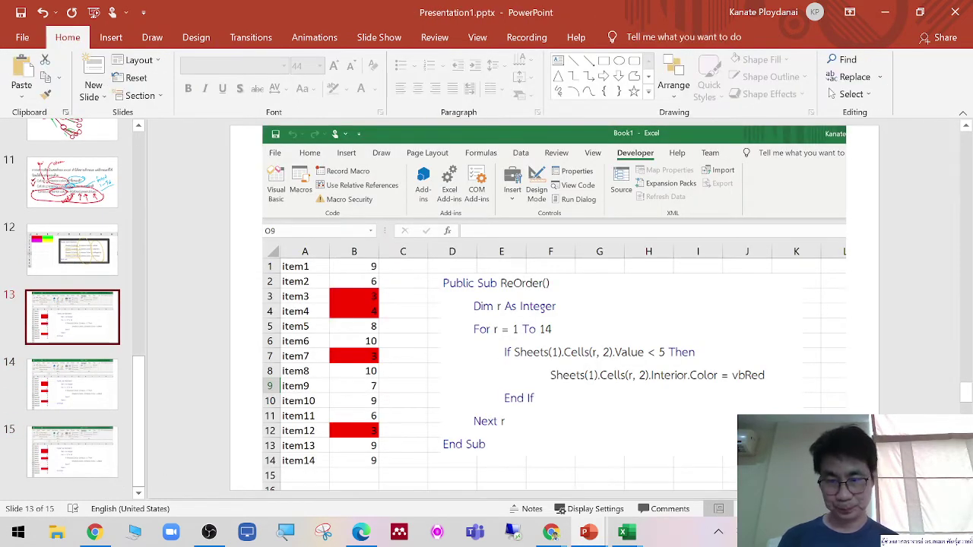
pyautogui.hotkey('shift', 'F5')
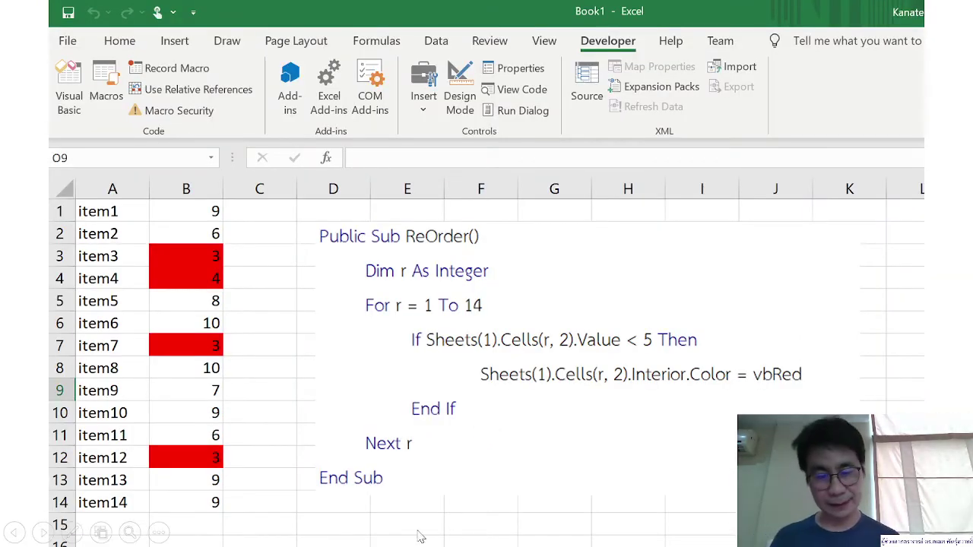
# With green pen ink, mark r = 1, (r, 2) with '3, 2', and the values 9 and 6 in B1–B2
pyautogui.click(72, 533)
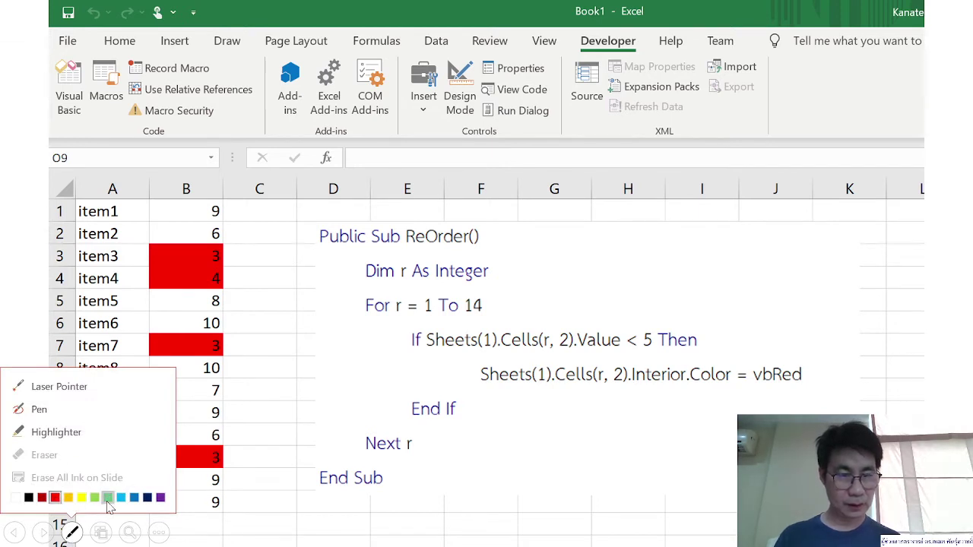
pyautogui.click(108, 498)
pyautogui.moveTo(398, 312)
pyautogui.mouseDown()
pyautogui.moveTo(439, 315)
pyautogui.moveTo(398, 313)
pyautogui.mouseUp()
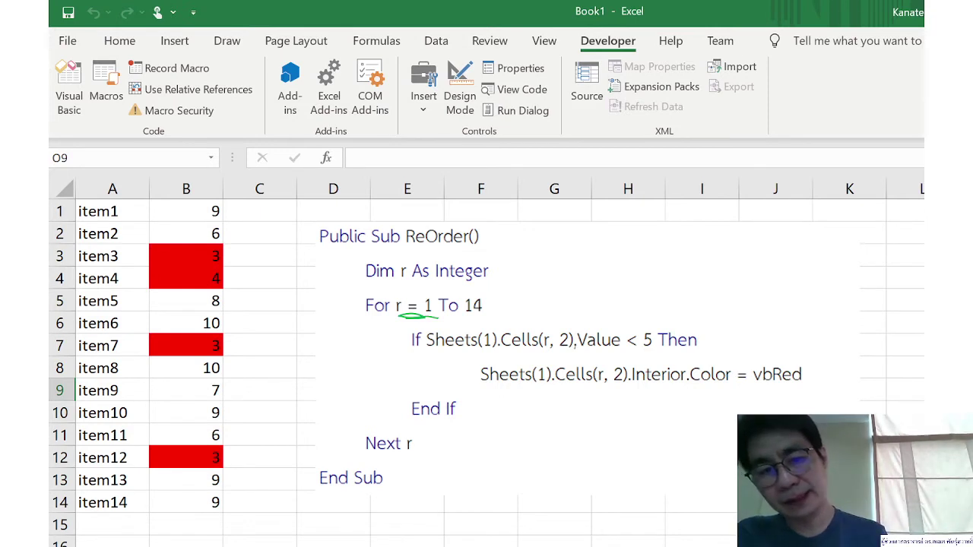
pyautogui.moveTo(567, 319); pyautogui.dragTo(574, 346)
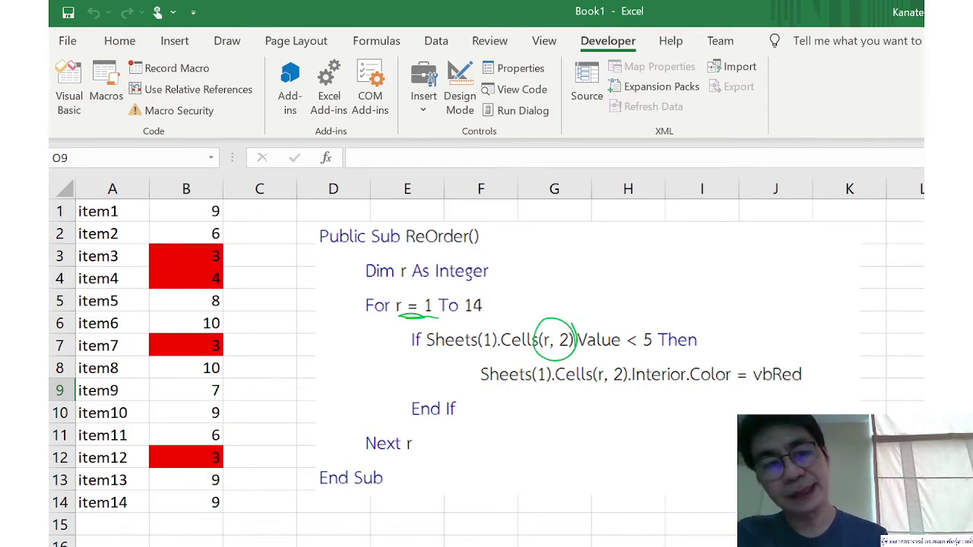
pyautogui.moveTo(237, 199); pyautogui.dragTo(228, 196)
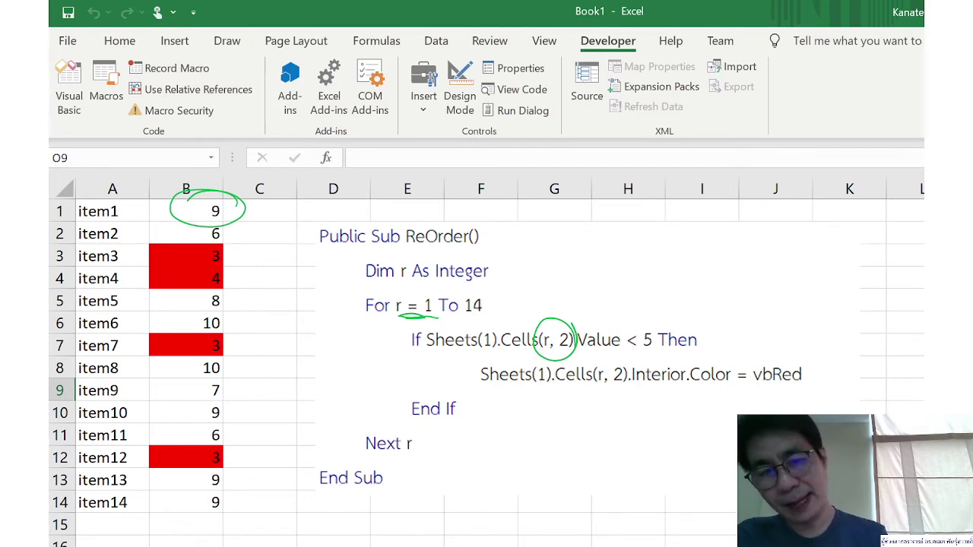
pyautogui.moveTo(426, 289)
pyautogui.mouseDown()
pyautogui.moveTo(437, 295)
pyautogui.moveTo(555, 252)
pyautogui.mouseUp()
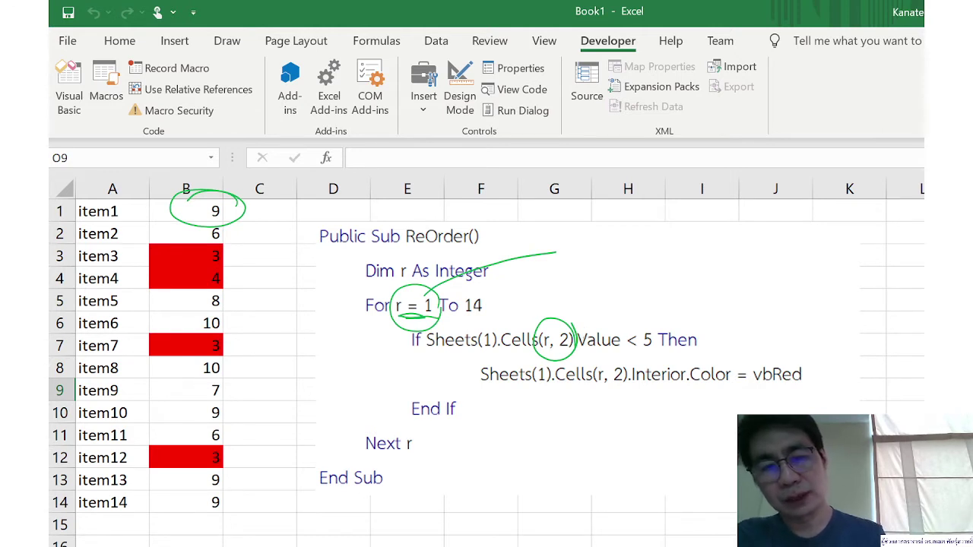
pyautogui.moveTo(536, 327); pyautogui.dragTo(584, 334)
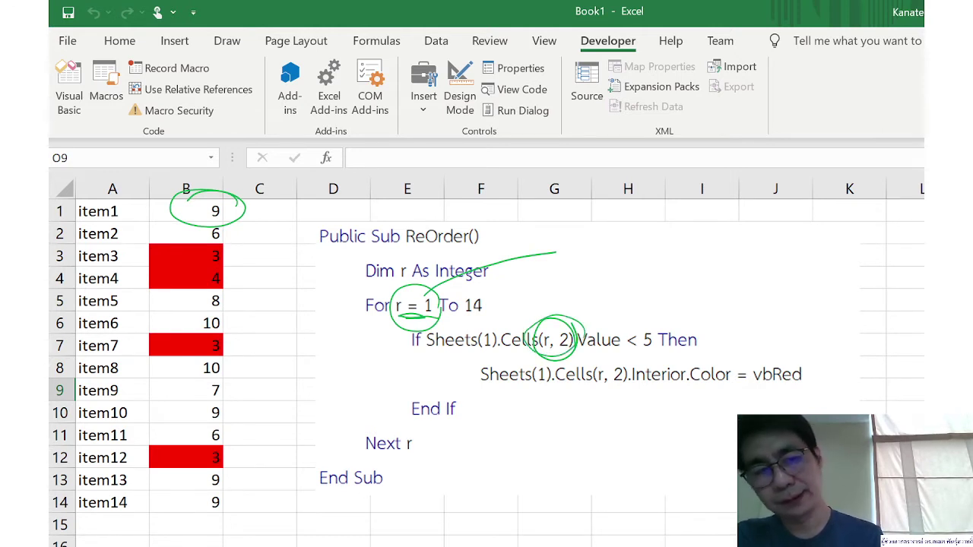
pyautogui.moveTo(232, 220); pyautogui.dragTo(229, 227)
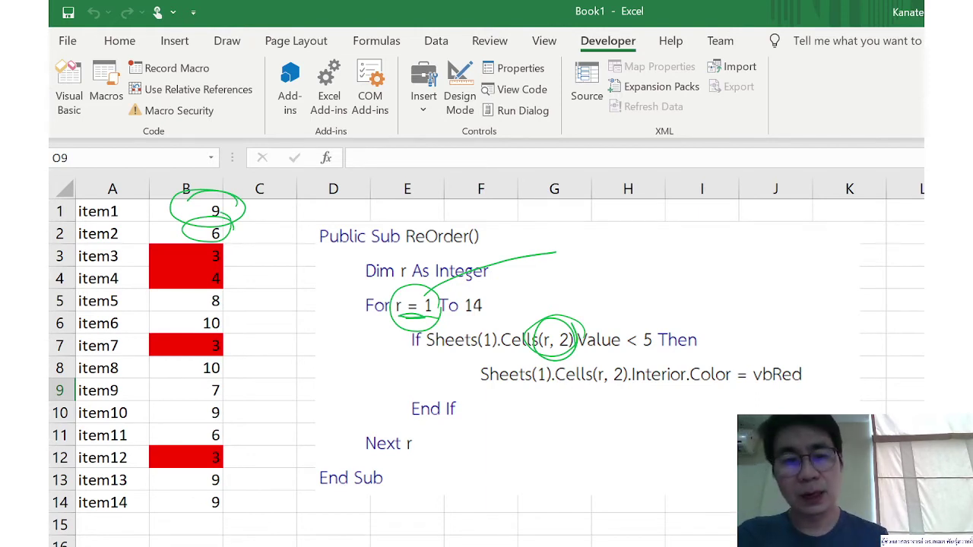
pyautogui.moveTo(557, 252); pyautogui.dragTo(604, 245)
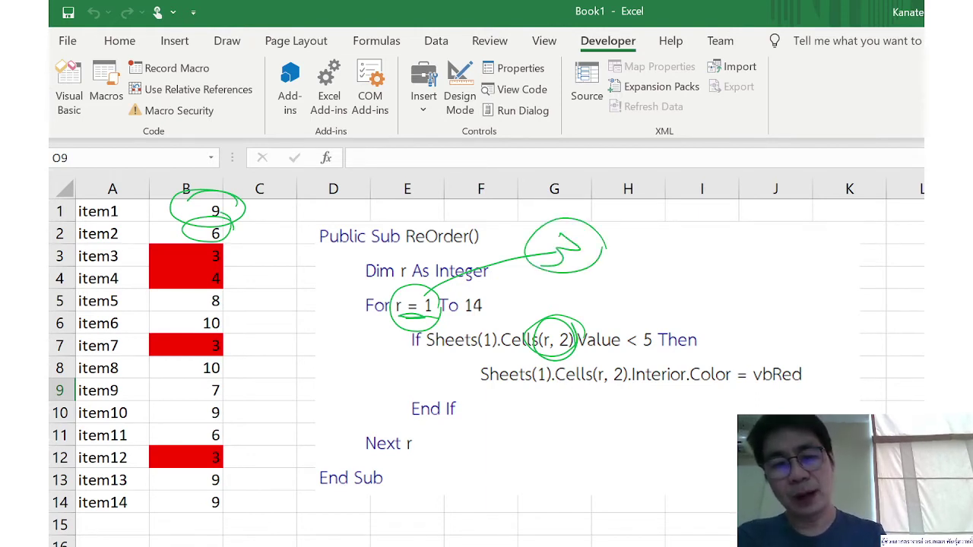
pyautogui.moveTo(566, 319)
pyautogui.mouseDown()
pyautogui.moveTo(629, 281)
pyautogui.moveTo(681, 289)
pyautogui.mouseUp()
pyautogui.moveTo(705, 273); pyautogui.dragTo(715, 295)
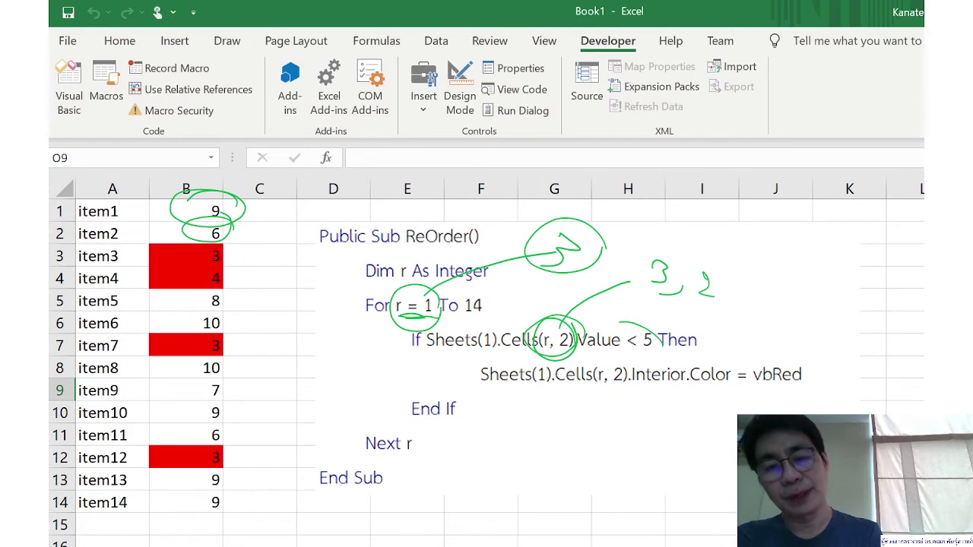
# Circle the < 5 condition, the vbRed line, loop end 14, and cells B4, B7 and B12
pyautogui.moveTo(635, 325); pyautogui.dragTo(608, 328)
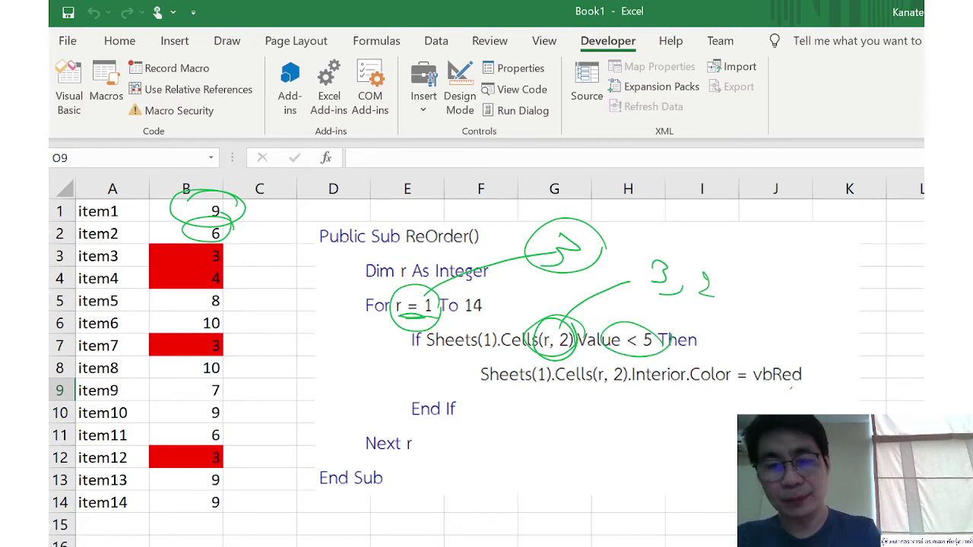
pyautogui.moveTo(797, 387); pyautogui.dragTo(504, 394)
pyautogui.moveTo(482, 354)
pyautogui.mouseDown()
pyautogui.moveTo(755, 346)
pyautogui.moveTo(790, 394)
pyautogui.mouseUp()
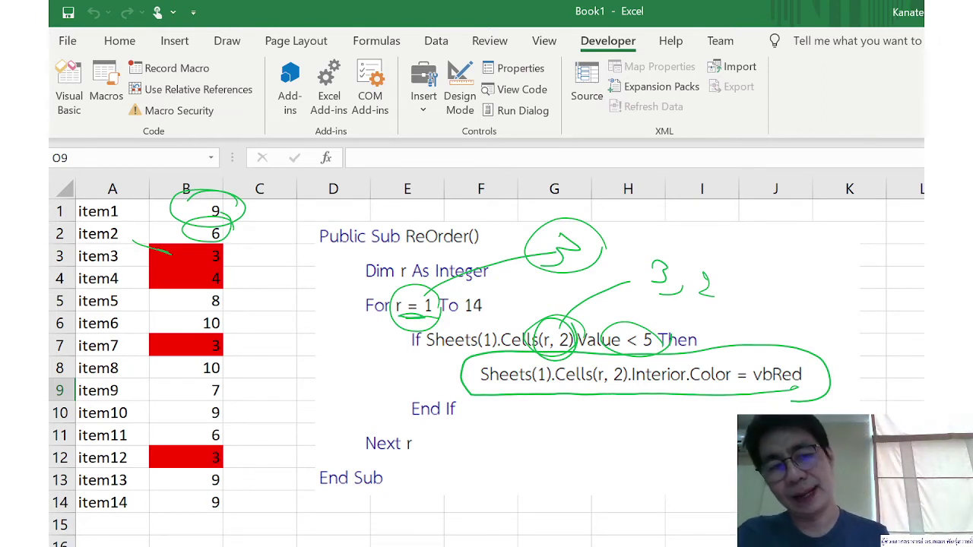
pyautogui.moveTo(220, 263); pyautogui.dragTo(241, 269)
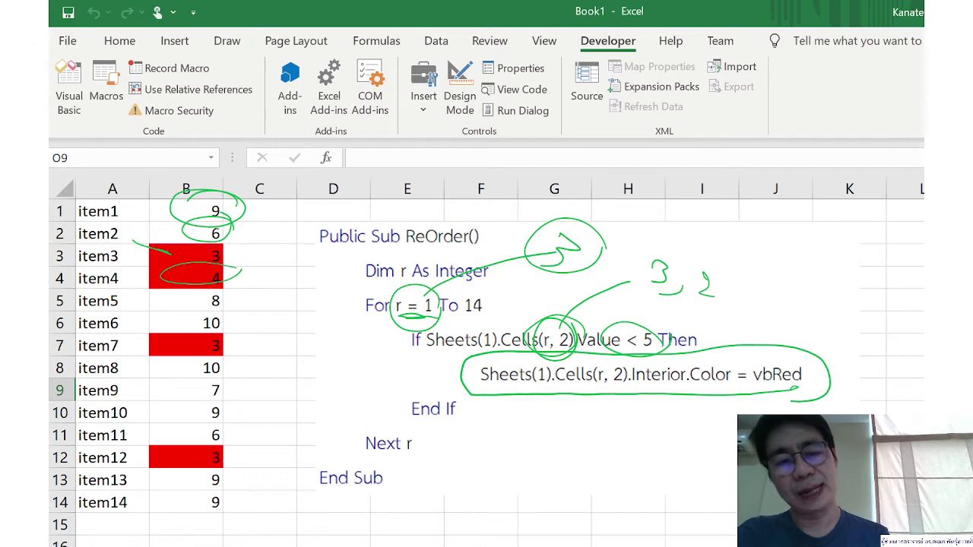
pyautogui.moveTo(476, 308); pyautogui.dragTo(485, 311)
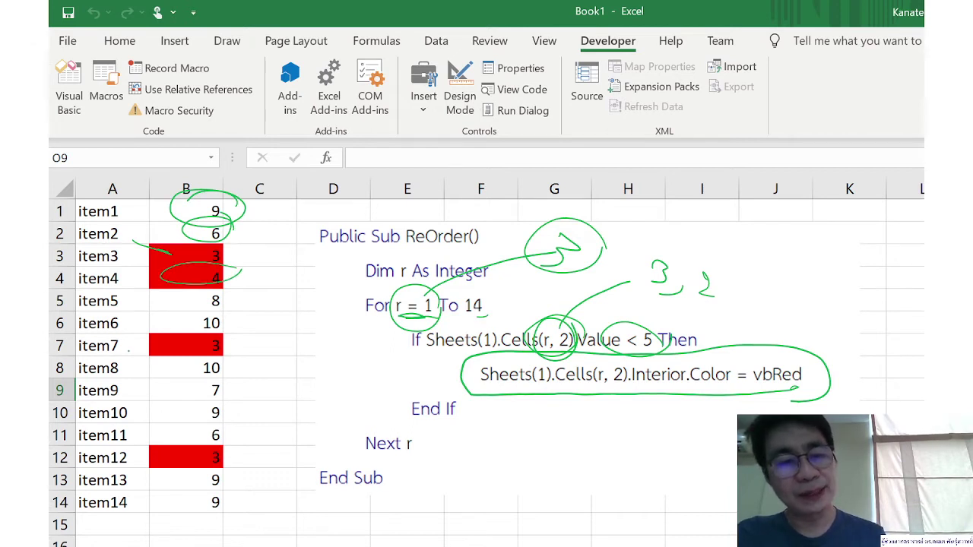
pyautogui.moveTo(220, 326); pyautogui.dragTo(245, 334)
pyautogui.moveTo(217, 435); pyautogui.dragTo(235, 449)
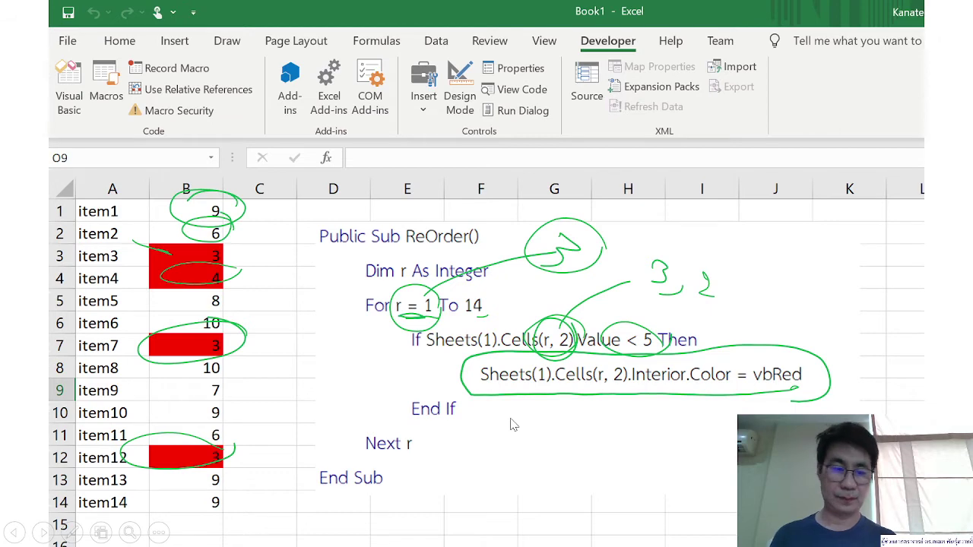
# End the slideshow keeping the ink annotations, and delete duplicate slides 15 and 14
pyautogui.press('Escape')
pyautogui.click(463, 308)
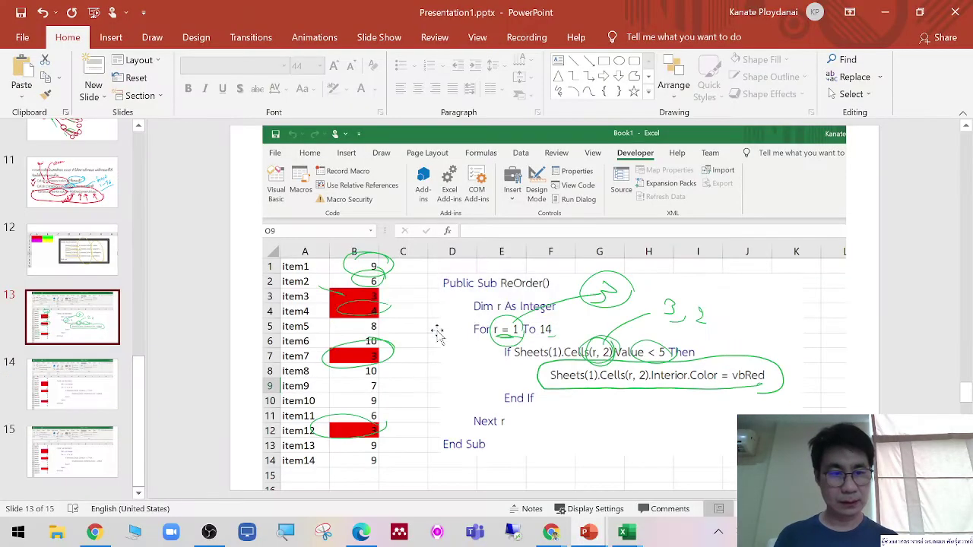
pyautogui.click(90, 460)
pyautogui.press('Delete')
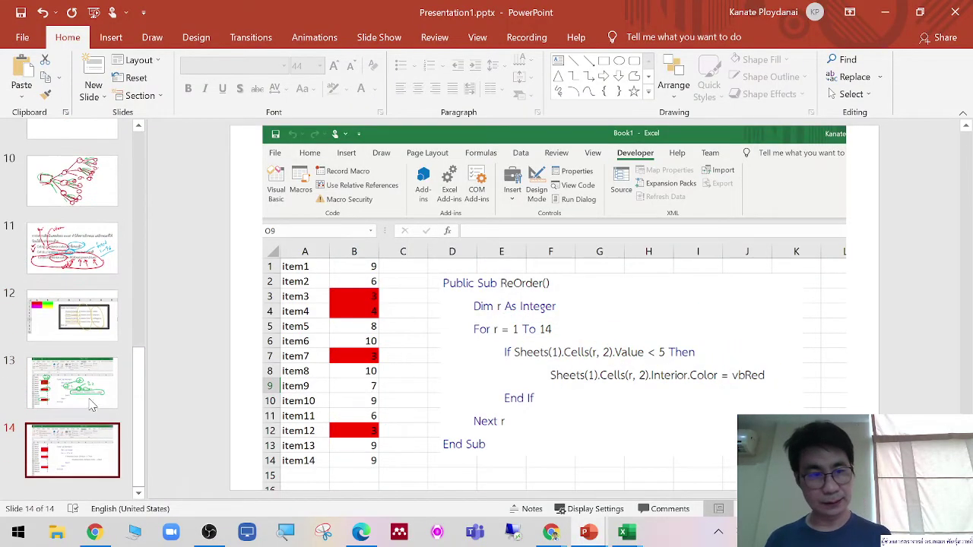
pyautogui.press('Delete')
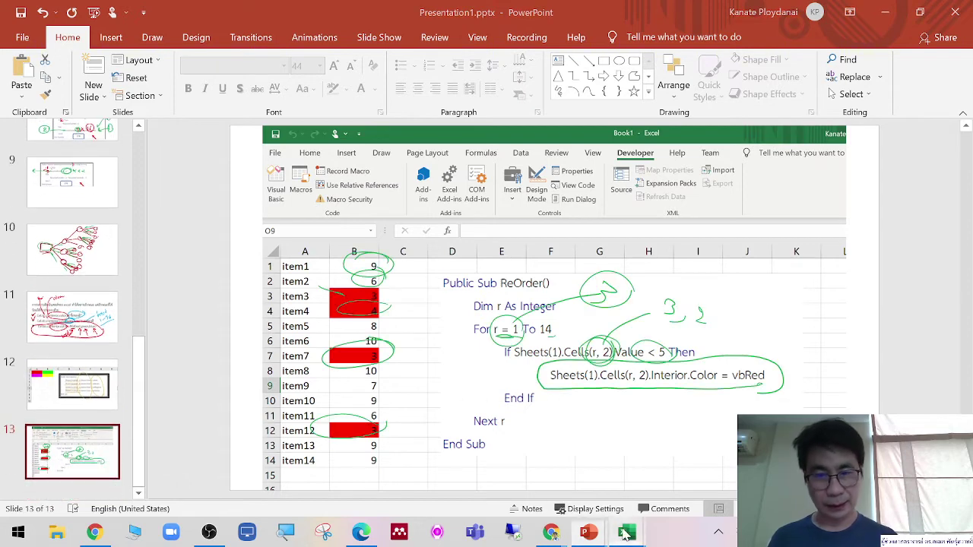
# Back in Book1, delete the ReOrder code picture from the sheet
pyautogui.moveTo(626, 535)
pyautogui.click(578, 490)
pyautogui.click(453, 356)
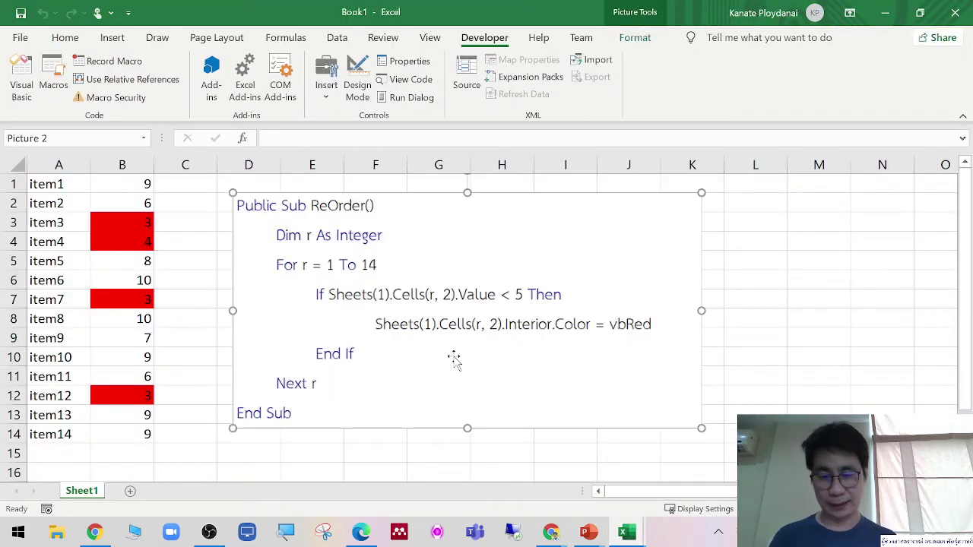
pyautogui.press('Delete')
# Clear all values and red fills from column B
pyautogui.click(141, 165)
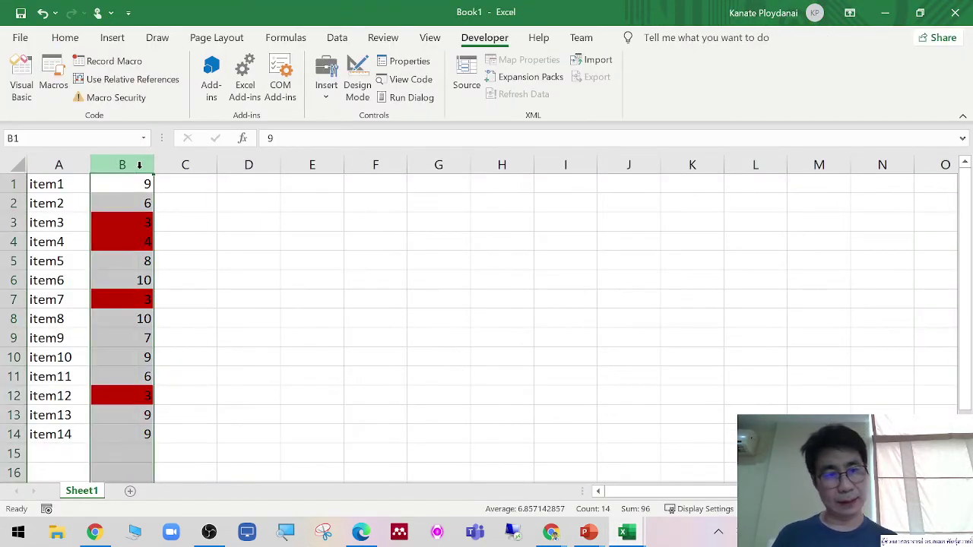
pyautogui.rightClick(141, 168)
pyautogui.press('Escape')
pyautogui.press('Delete')
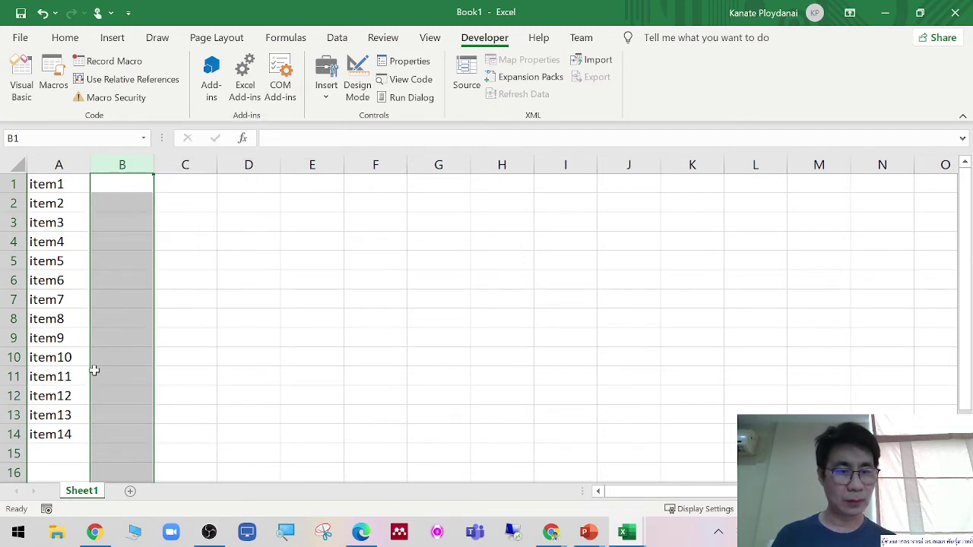
# Extend column A's item list down to item110
pyautogui.moveTo(80, 410)
pyautogui.mouseDown()
pyautogui.moveTo(102, 525)
pyautogui.moveTo(68, 245)
pyautogui.mouseUp()
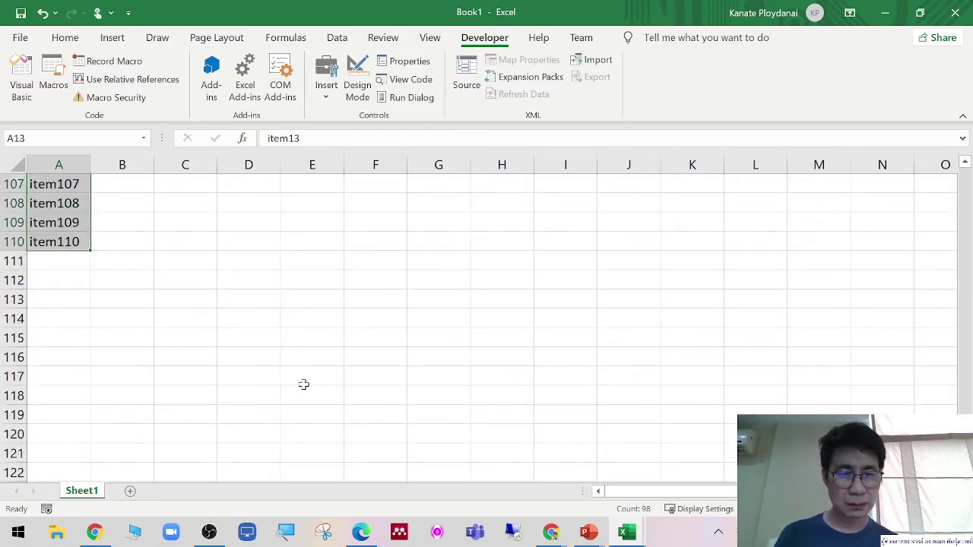
pyautogui.scroll(2, 304, 387)
pyautogui.scroll(1, 301, 399)
pyautogui.scroll(1, 299, 406)
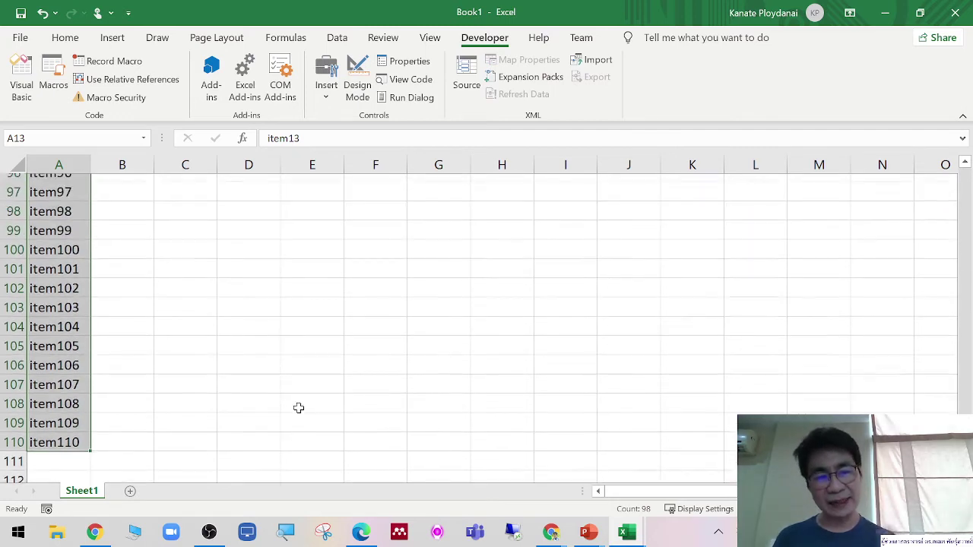
pyautogui.scroll(8, 299, 408)
pyautogui.scroll(11, 298, 408)
pyautogui.scroll(12, 298, 408)
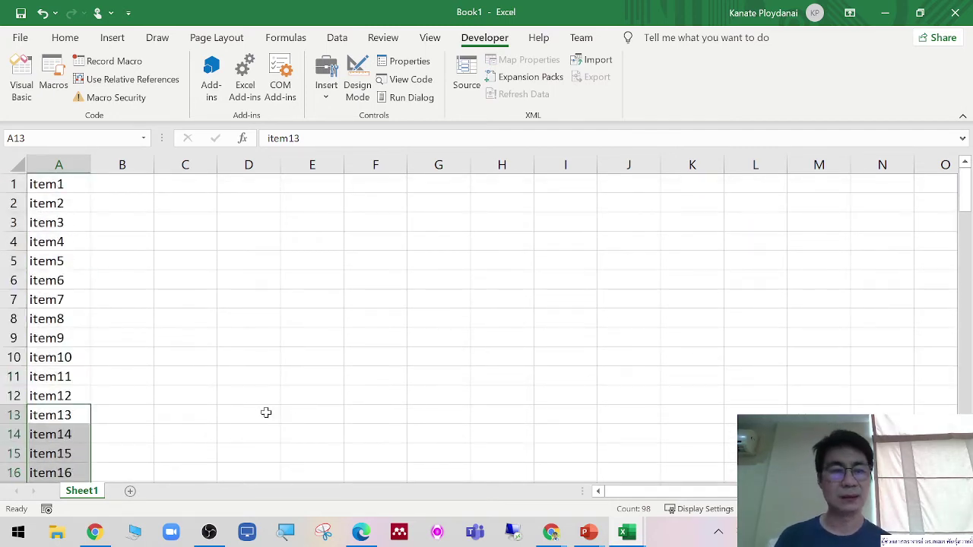
# Enter =RANDBETWEEN(1,12) in B1 and fill it down to row 110
pyautogui.click(132, 183)
pyautogui.write('=r')
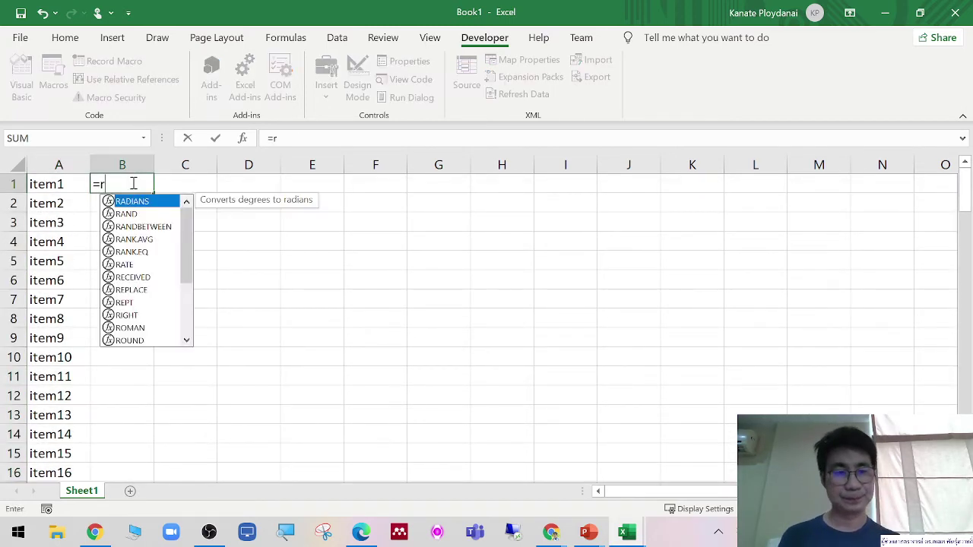
pyautogui.press('Down')
pyautogui.press('Down')
pyautogui.press('Tab')
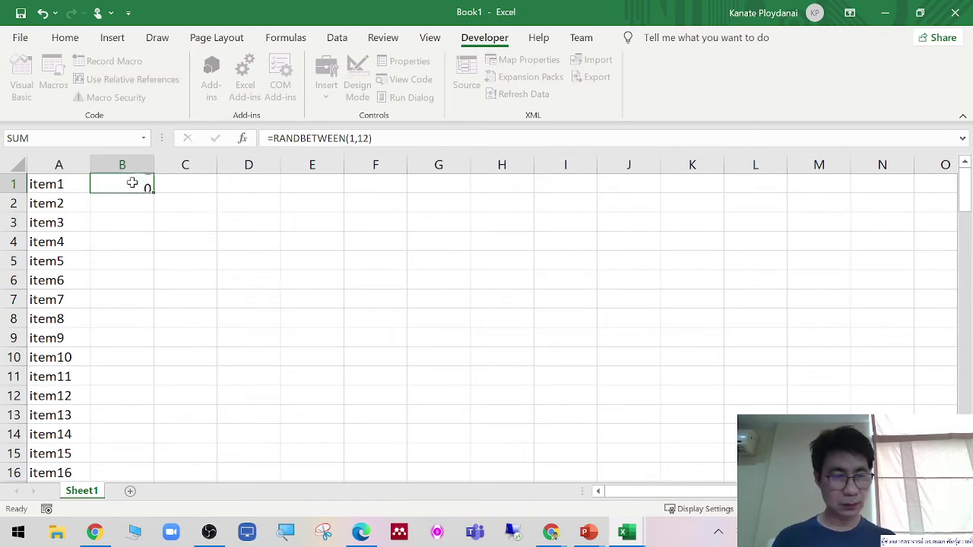
pyautogui.press('Tab')
pyautogui.click(148, 184)
pyautogui.moveTo(153, 192)
pyautogui.mouseDown()
pyautogui.moveTo(165, 537)
pyautogui.moveTo(133, 503)
pyautogui.mouseUp()
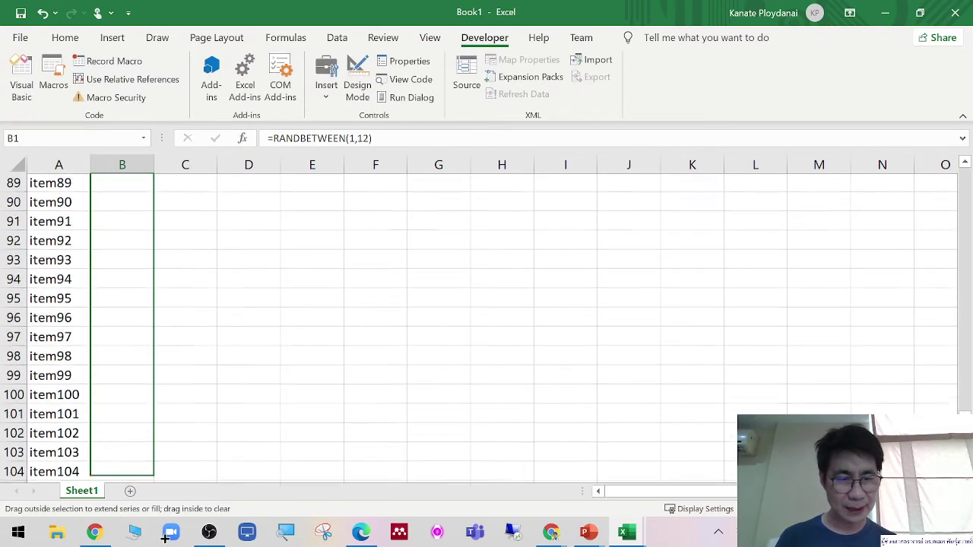
pyautogui.moveTo(142, 461); pyautogui.dragTo(141, 458)
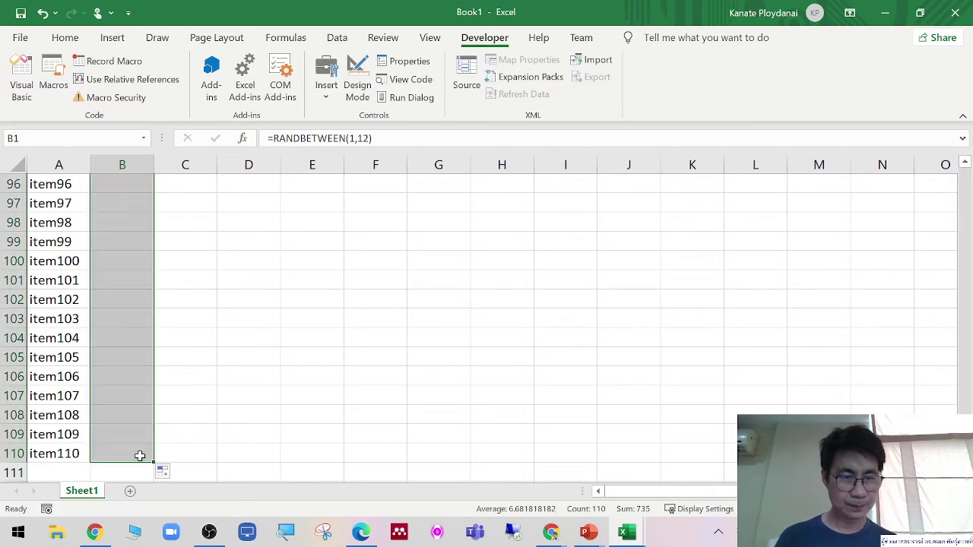
# Copy column B's random numbers and paste them back as plain values
pyautogui.rightClick(125, 368)
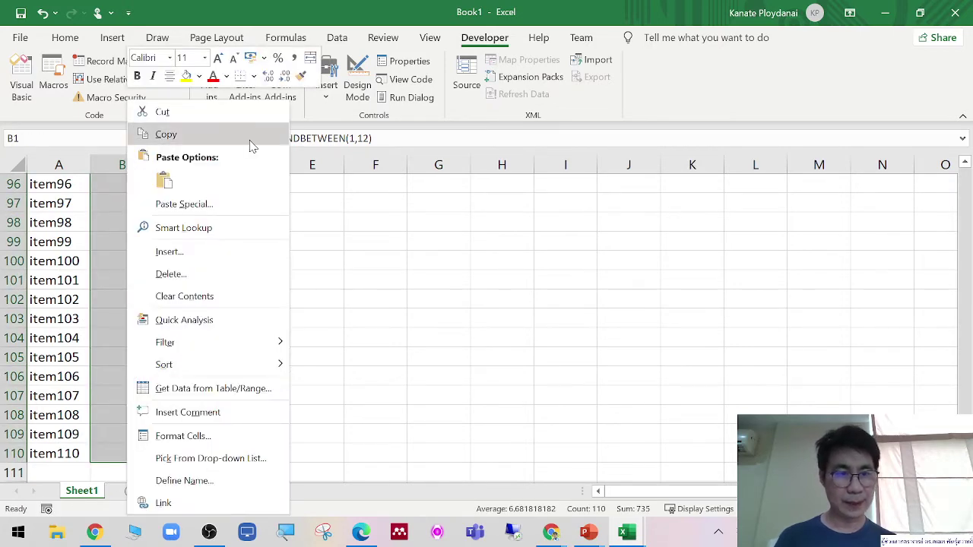
pyautogui.click(228, 135)
pyautogui.scroll(20, 115, 239)
pyautogui.scroll(1, 118, 246)
pyautogui.rightClick(118, 245)
pyautogui.click(177, 183)
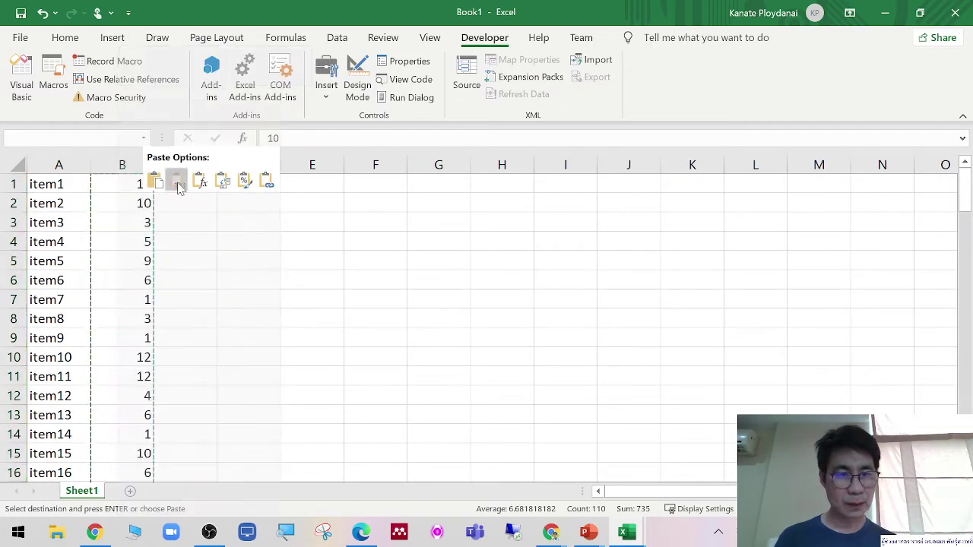
pyautogui.click(270, 299)
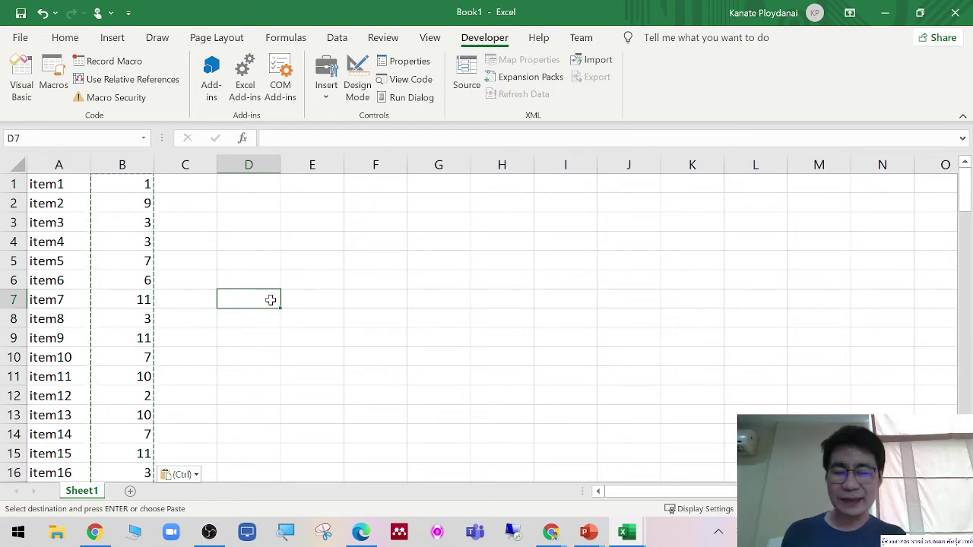
# Review the fixed numbers down column B and cancel the copy marquee
pyautogui.scroll(-4, 255, 316)
pyautogui.scroll(-5, 256, 317)
pyautogui.scroll(-8, 256, 316)
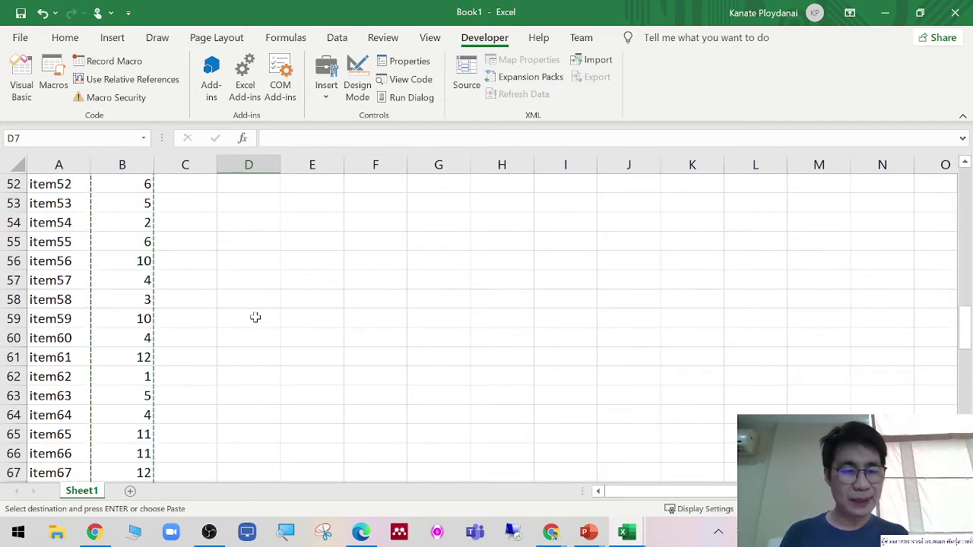
pyautogui.scroll(-4, 255, 316)
pyautogui.scroll(-3, 255, 316)
pyautogui.scroll(-4, 256, 318)
pyautogui.scroll(-5, 255, 317)
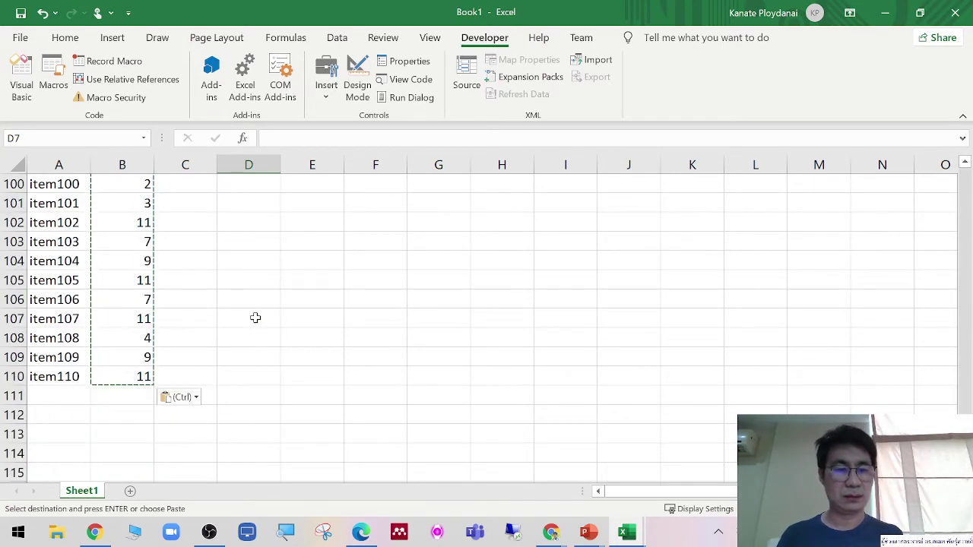
pyautogui.click(308, 326)
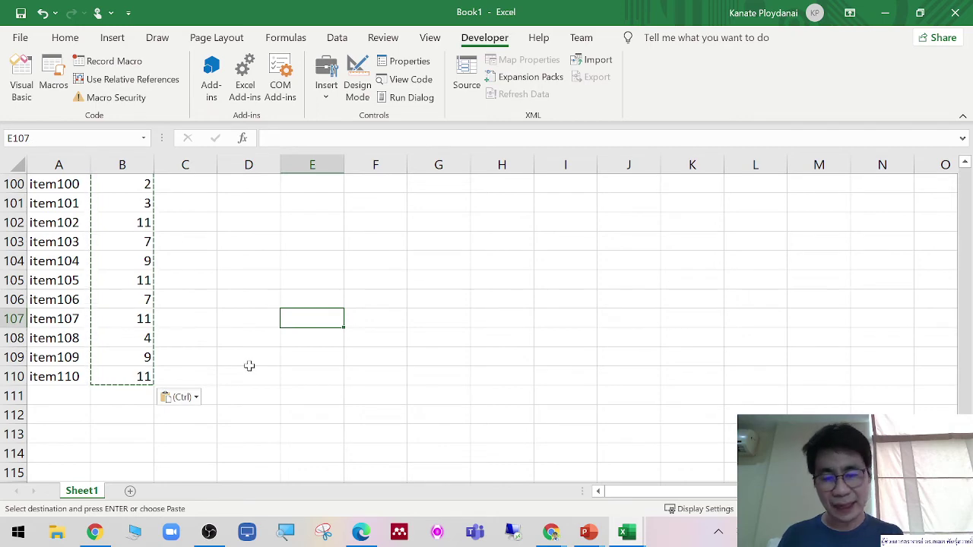
pyautogui.scroll(5, 249, 365)
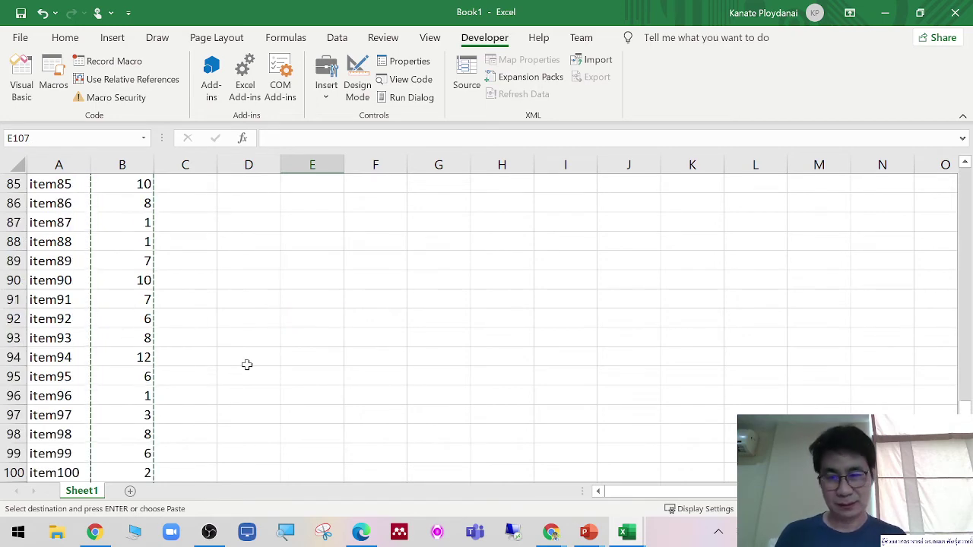
pyautogui.scroll(9, 246, 365)
pyautogui.scroll(18, 938, 302)
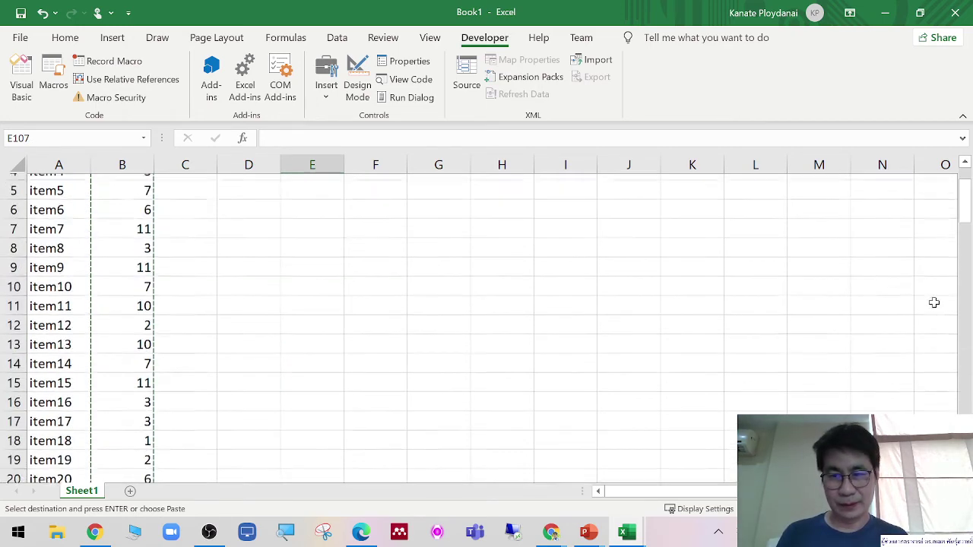
pyautogui.scroll(2, 786, 332)
pyautogui.click(485, 281)
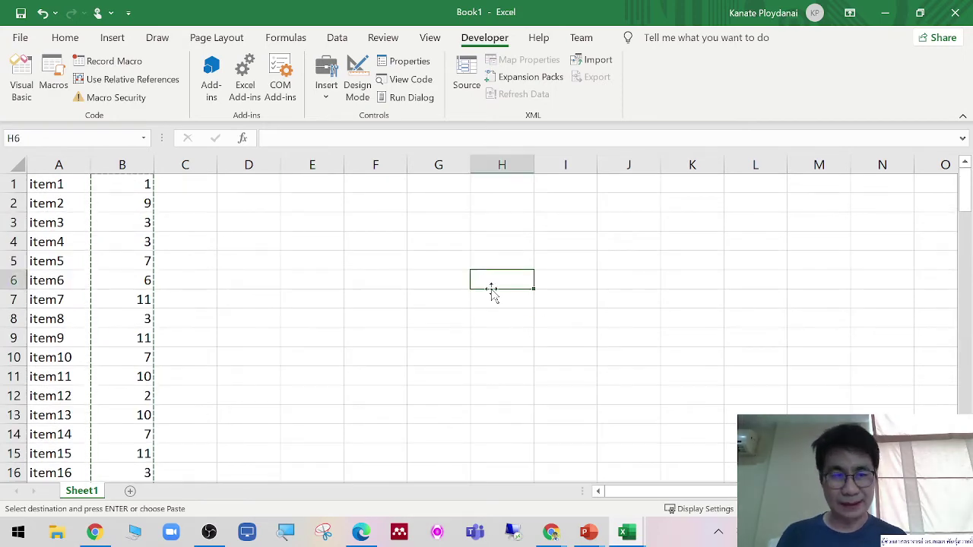
pyautogui.press('Escape')
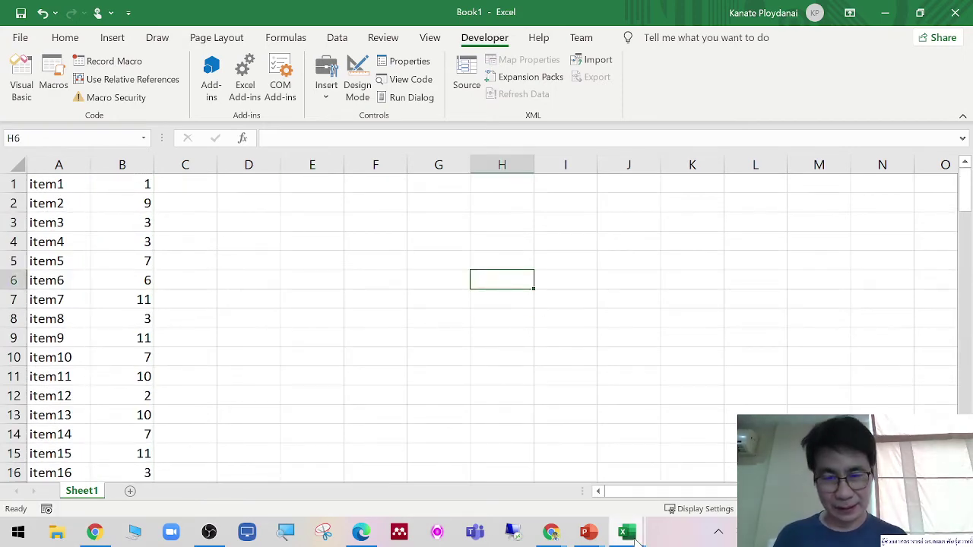
# Change the ReOrder loop from For r = 1 To 14 to 110, then return to Excel
pyautogui.moveTo(627, 532)
pyautogui.click(692, 465)
pyautogui.click(324, 133)
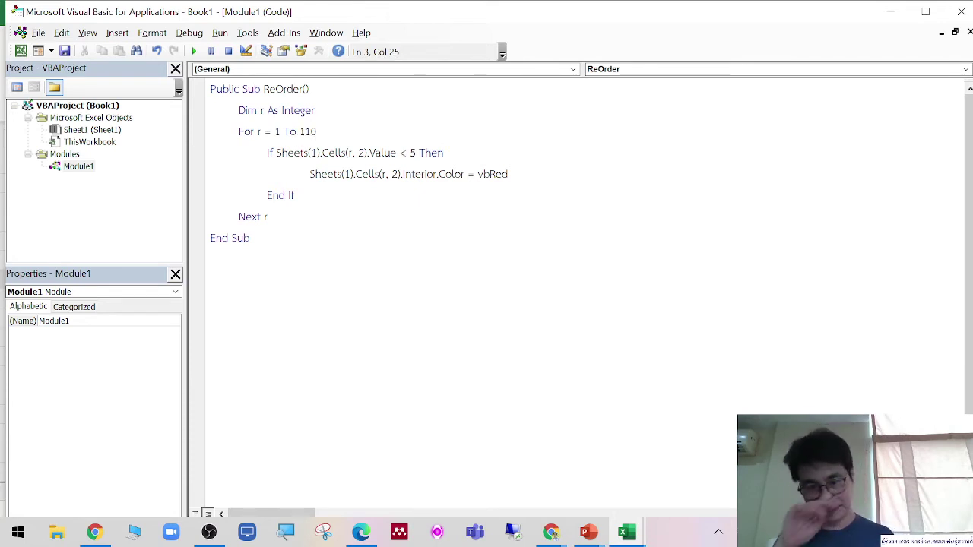
pyautogui.click(368, 263)
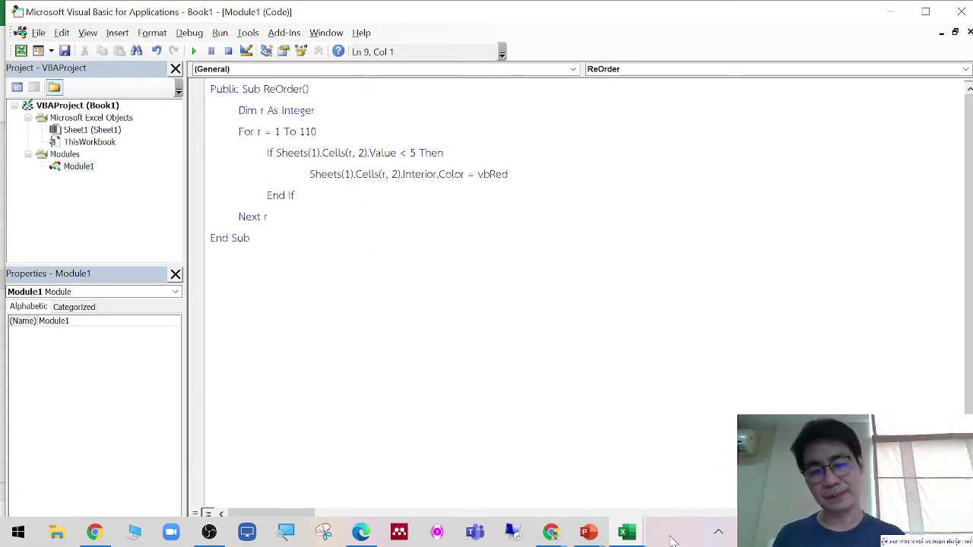
pyautogui.moveTo(628, 534)
pyautogui.click(553, 474)
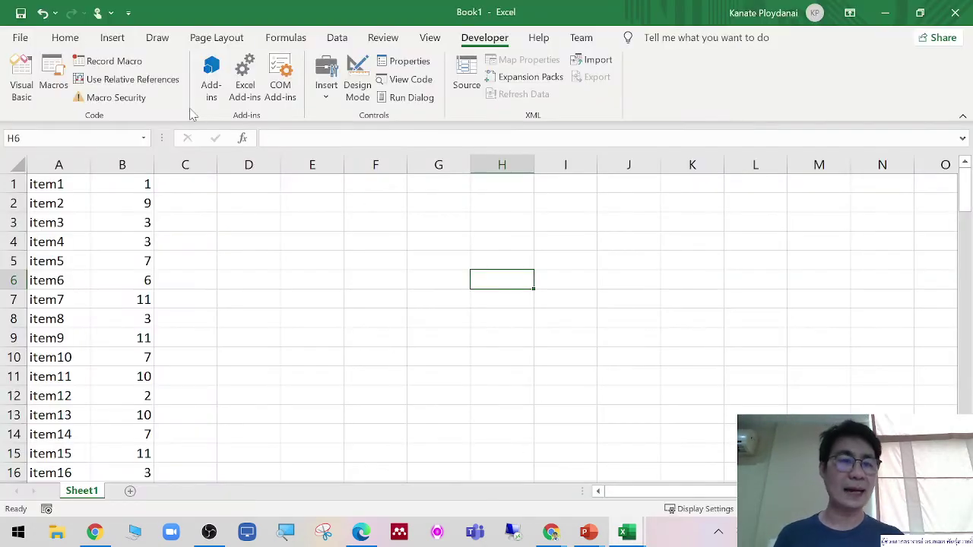
# Run the ReOrder macro and scroll through all 110 rows to check the red cells below 5
pyautogui.click(54, 79)
pyautogui.click(367, 137)
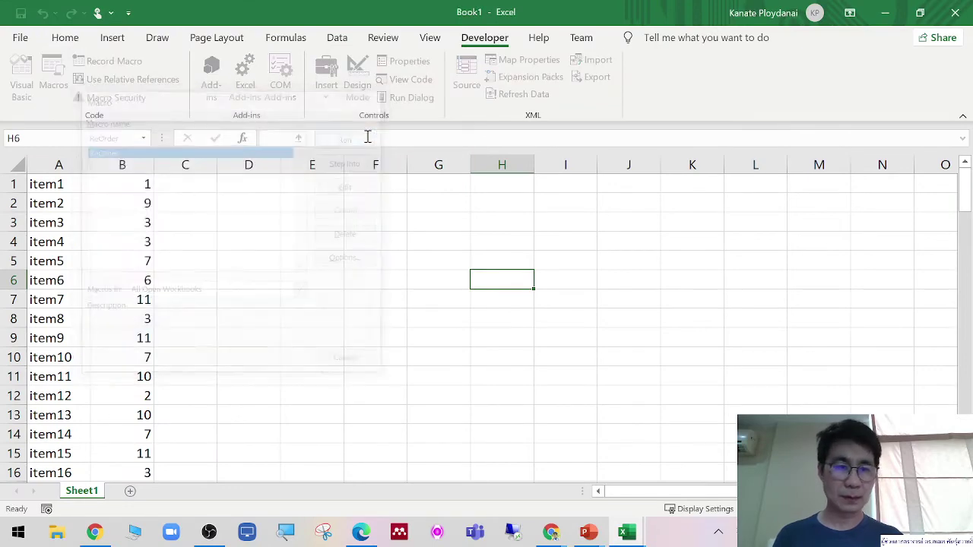
pyautogui.scroll(-3, 149, 282)
pyautogui.scroll(-4, 149, 283)
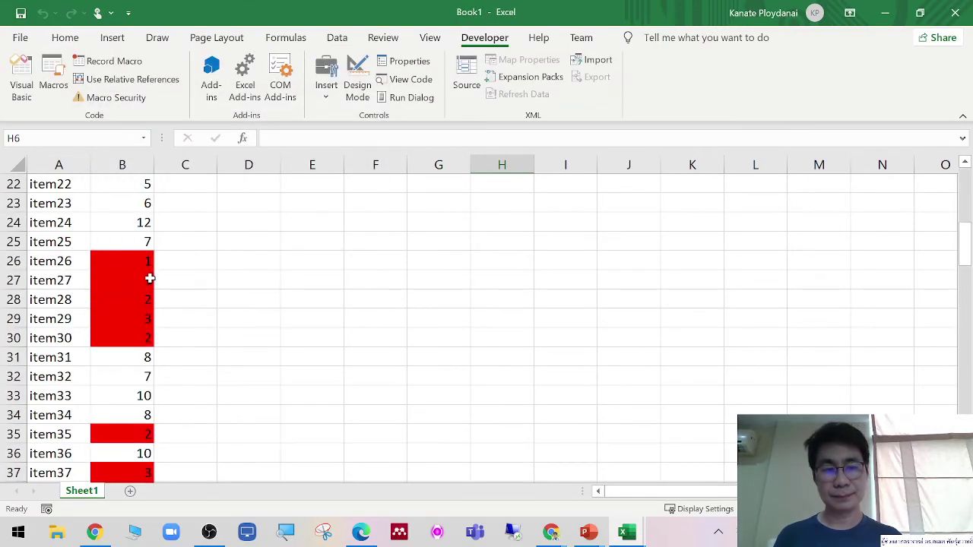
pyautogui.scroll(-4, 149, 282)
pyautogui.scroll(-3, 149, 283)
pyautogui.scroll(-3, 149, 282)
pyautogui.scroll(-4, 149, 282)
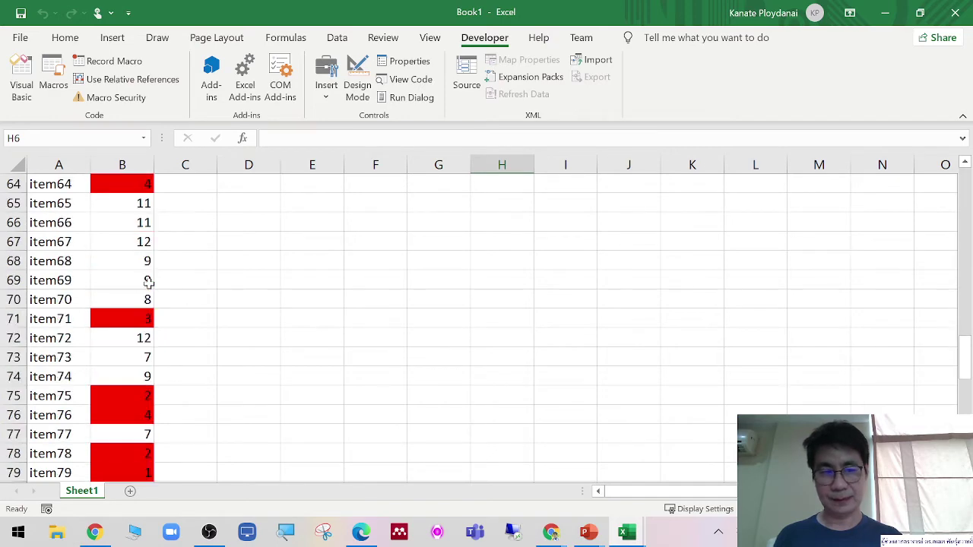
pyautogui.scroll(-2, 149, 282)
pyautogui.scroll(-1, 149, 282)
pyautogui.scroll(-2, 149, 283)
pyautogui.scroll(-3, 149, 283)
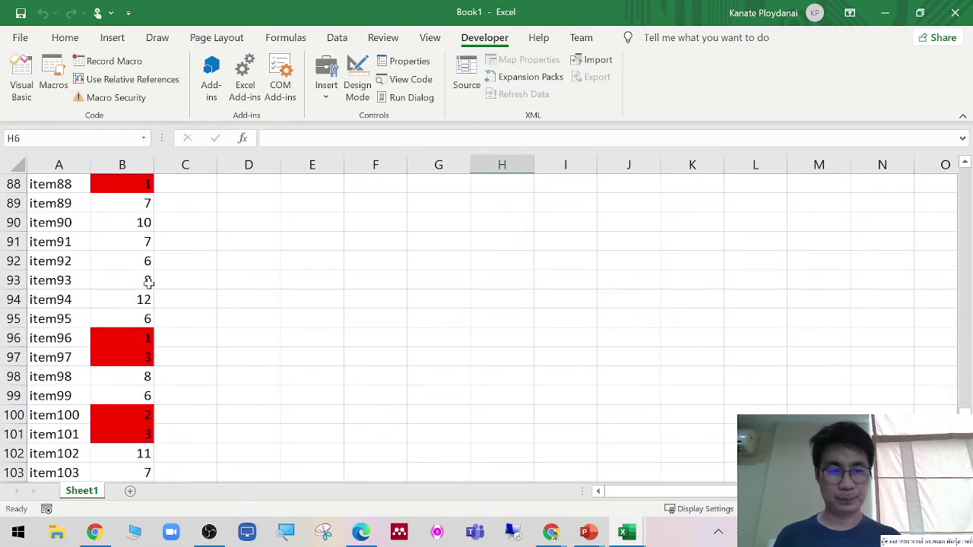
pyautogui.scroll(-2, 149, 283)
pyautogui.scroll(-2, 149, 282)
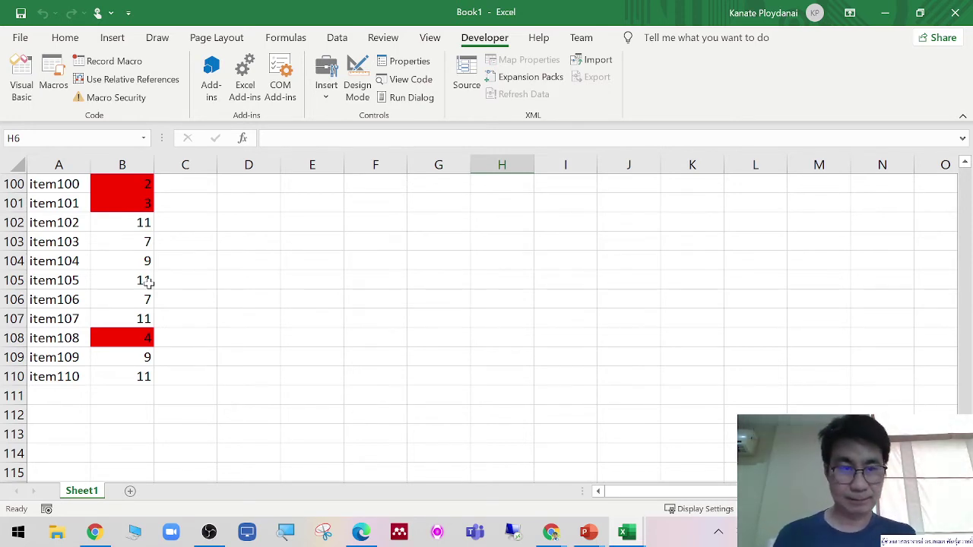
pyautogui.scroll(4, 316, 274)
pyautogui.scroll(9, 317, 275)
pyautogui.scroll(9, 317, 275)
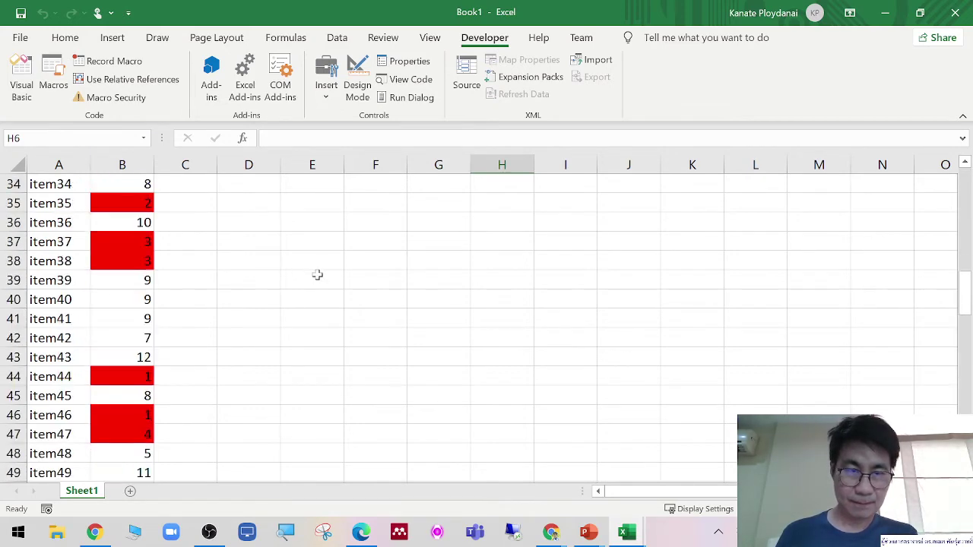
pyautogui.scroll(4, 317, 274)
pyautogui.scroll(7, 317, 275)
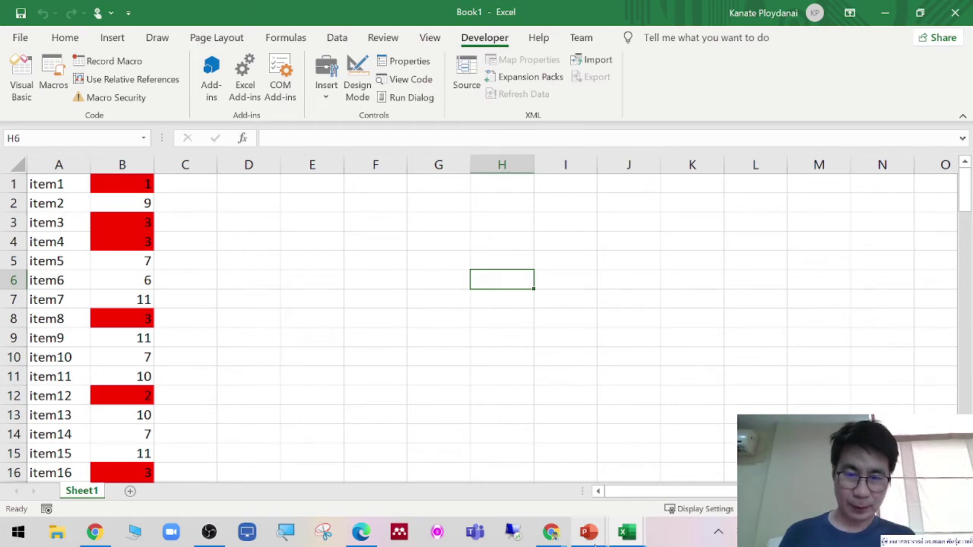
# Insert a blank slide 14 after the annotated ReOrder slide 13
pyautogui.moveTo(589, 532)
pyautogui.click(650, 480)
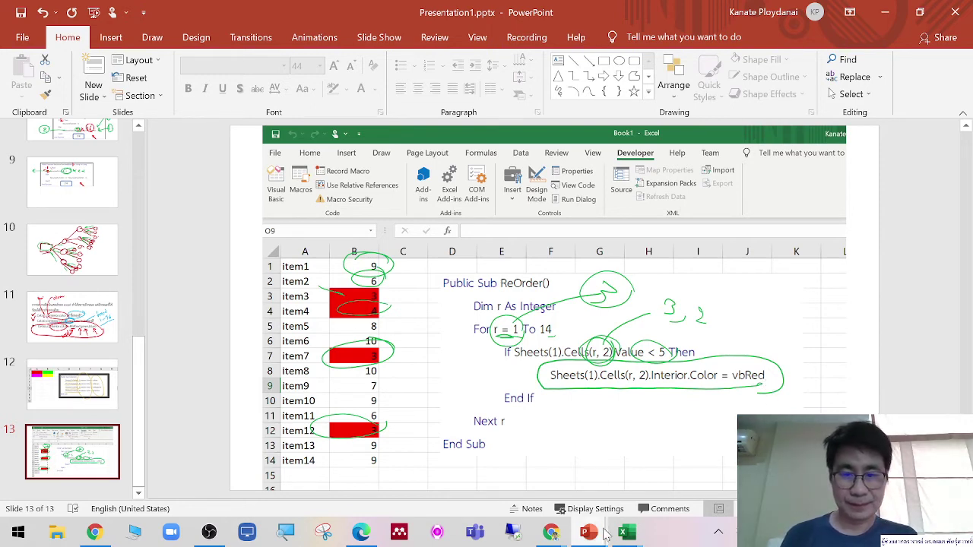
pyautogui.moveTo(625, 532)
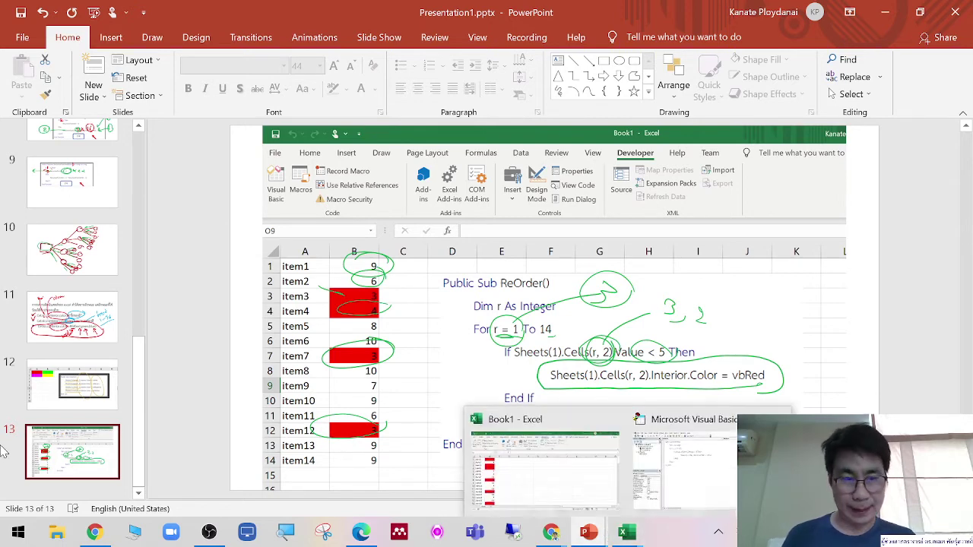
pyautogui.click(113, 492)
pyautogui.click(93, 79)
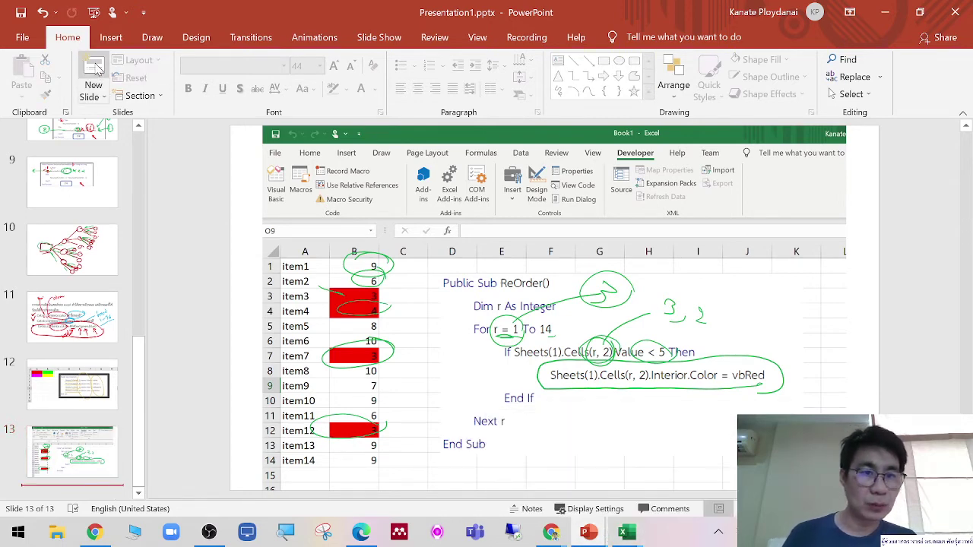
pyautogui.moveTo(635, 536)
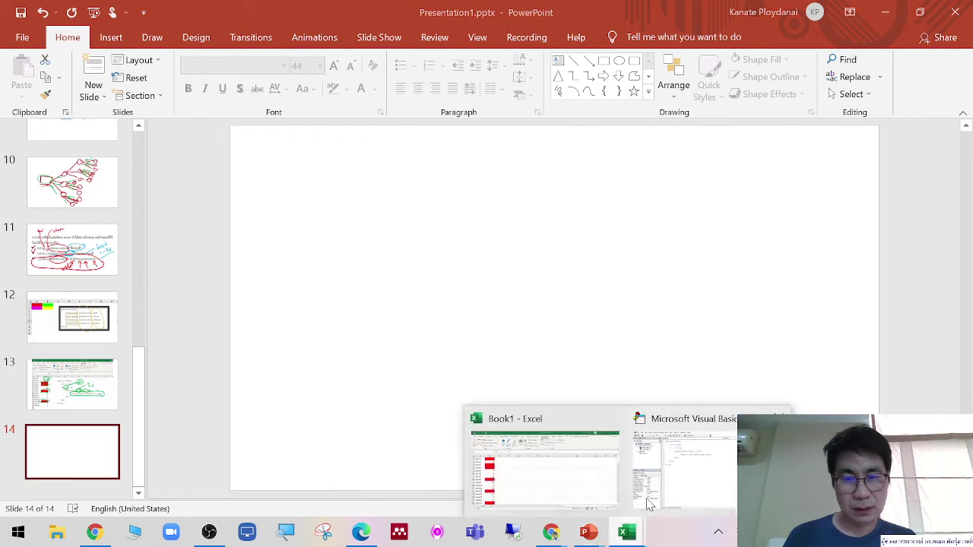
pyautogui.click(546, 469)
# Paste column B's numbers as values into column C, then delete the red-filled column B
pyautogui.click(137, 165)
pyautogui.rightClick(137, 166)
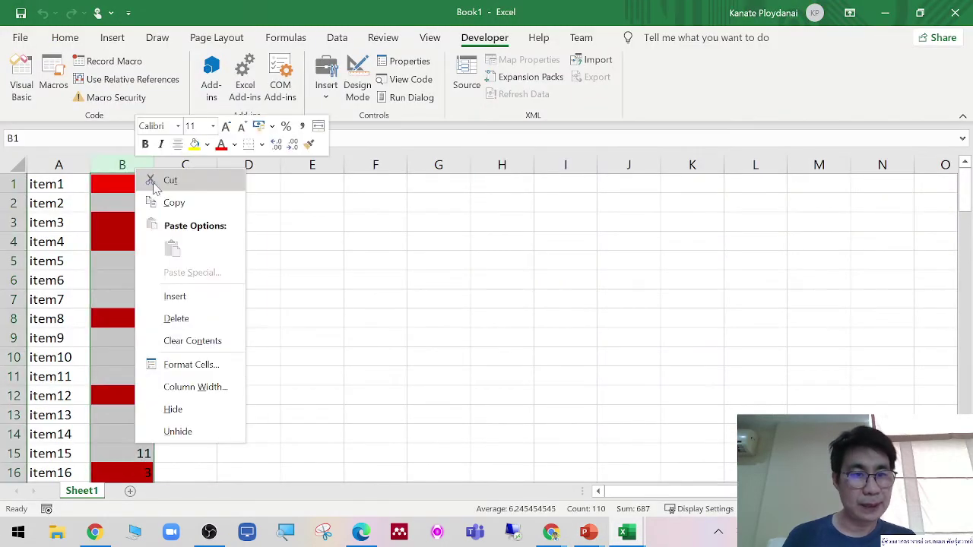
pyautogui.click(169, 201)
pyautogui.click(170, 183)
pyautogui.rightClick(173, 184)
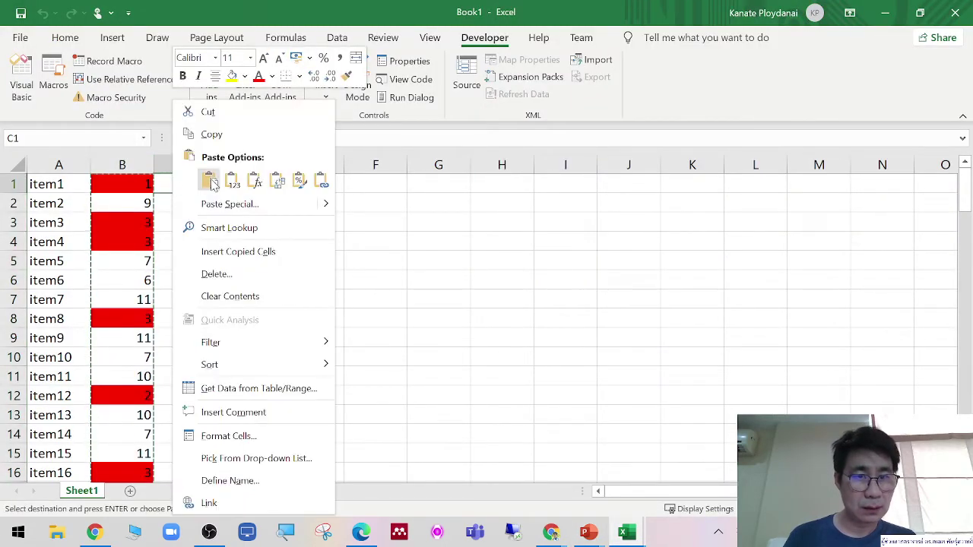
pyautogui.click(229, 180)
pyautogui.rightClick(126, 163)
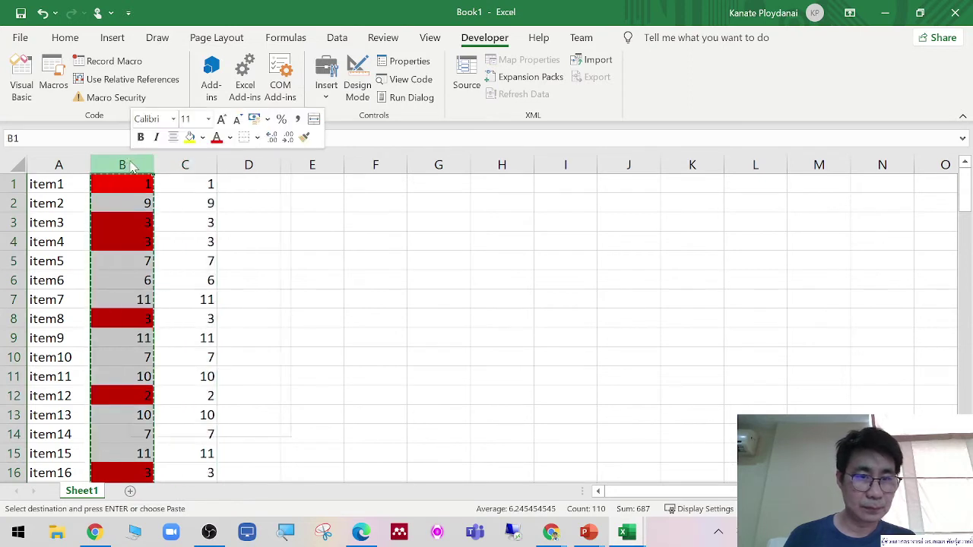
pyautogui.click(244, 314)
pyautogui.click(457, 317)
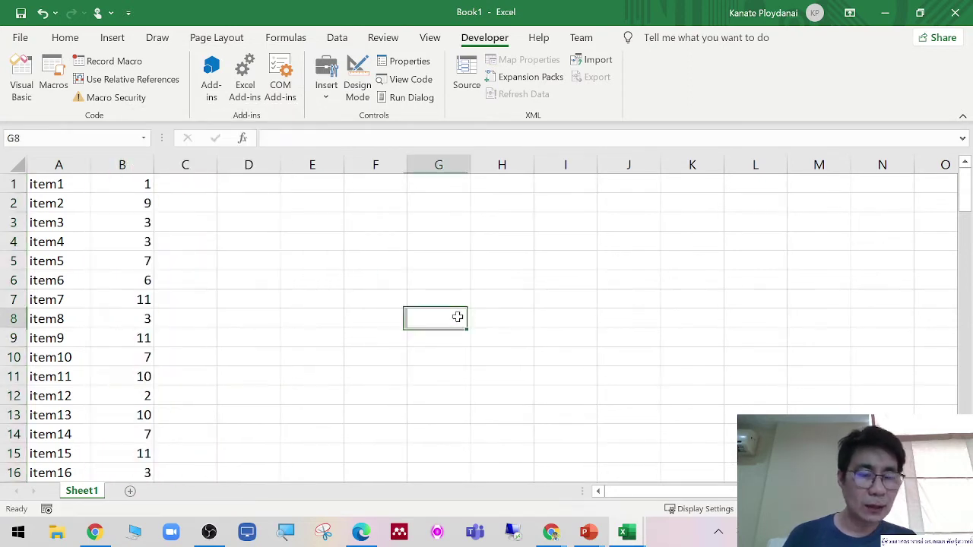
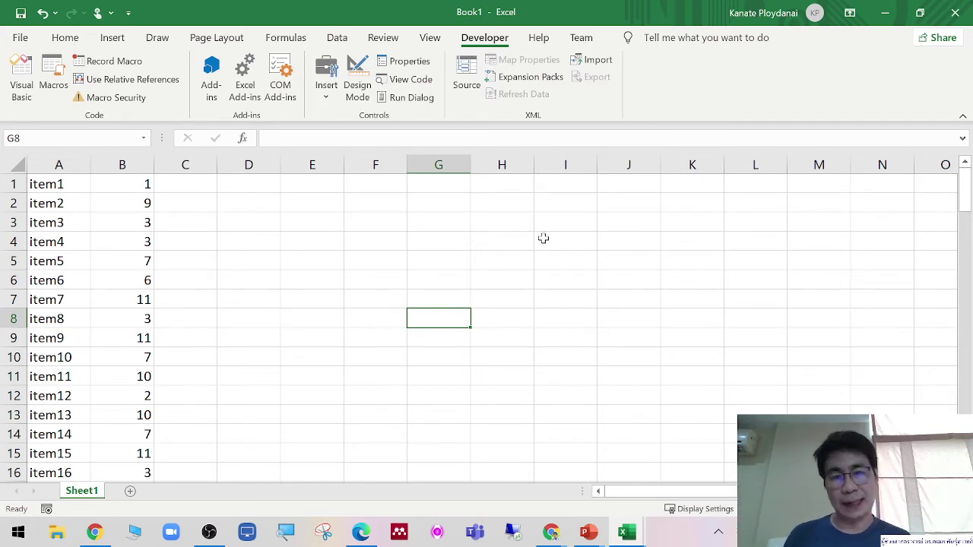
# Enter 4, 3, 2 and 1 in cells H1 through K1
pyautogui.click(524, 185)
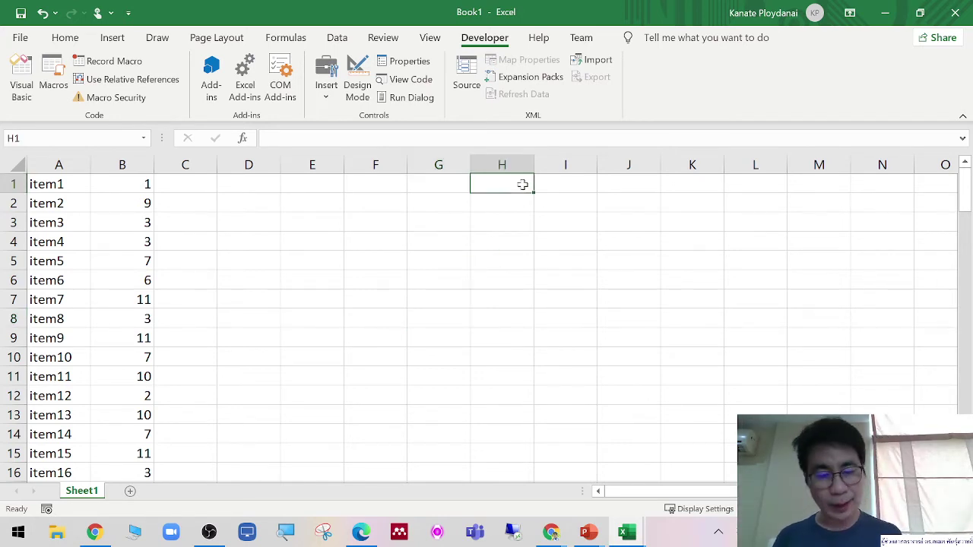
pyautogui.write('4')
pyautogui.press('Tab')
pyautogui.write('3')
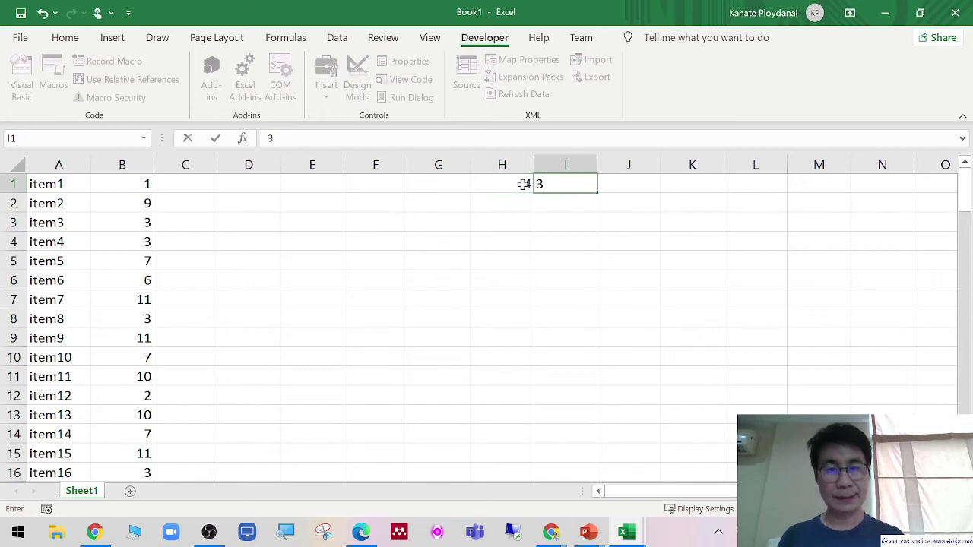
pyautogui.press('Tab')
pyautogui.write('2')
pyautogui.press('Tab')
pyautogui.write('1')
pyautogui.press('Tab')
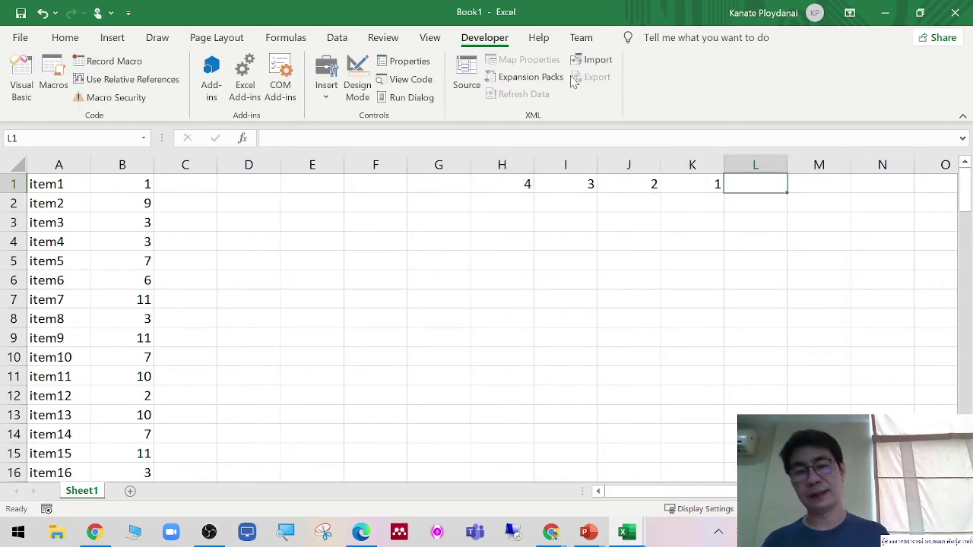
# Fill cells H1 and I1 yellow
pyautogui.moveTo(528, 182); pyautogui.dragTo(717, 184)
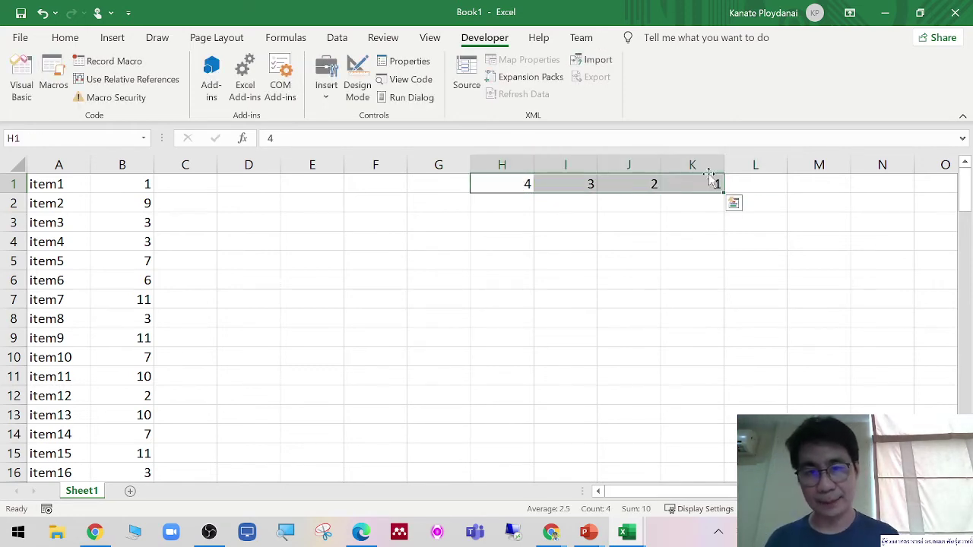
pyautogui.moveTo(487, 190); pyautogui.dragTo(556, 189)
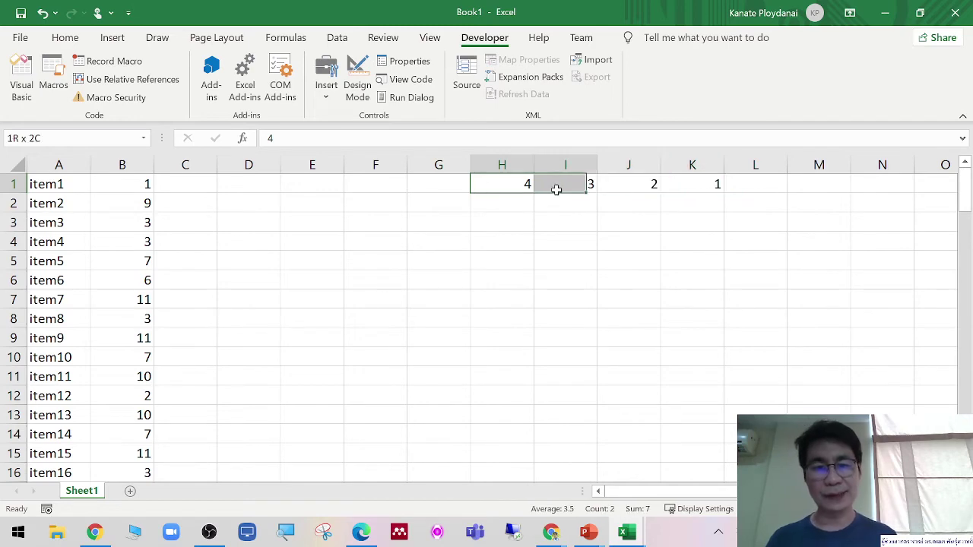
pyautogui.click(98, 43)
pyautogui.click(81, 39)
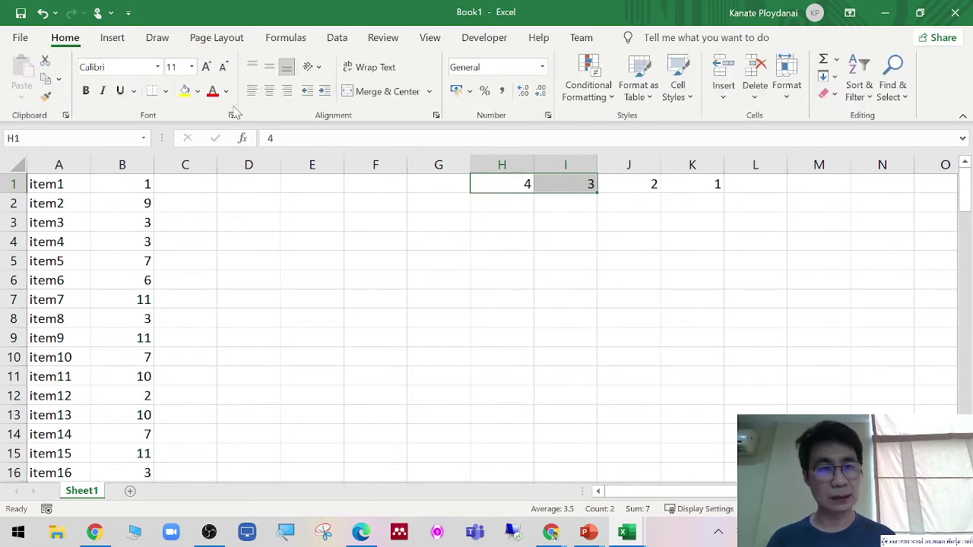
pyautogui.click(184, 89)
pyautogui.click(686, 275)
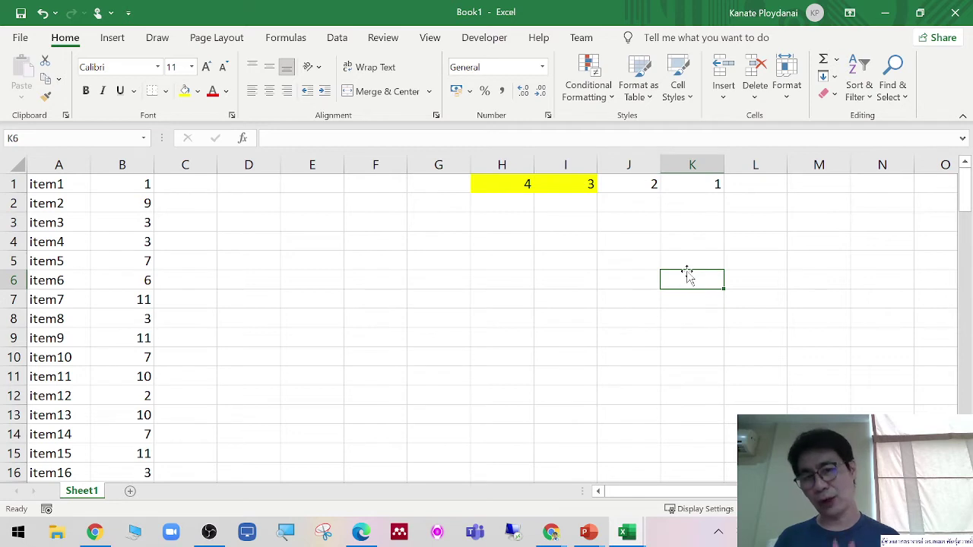
# Fill J1 and K1 red, then check that H1 still holds 4
pyautogui.moveTo(635, 186); pyautogui.dragTo(677, 184)
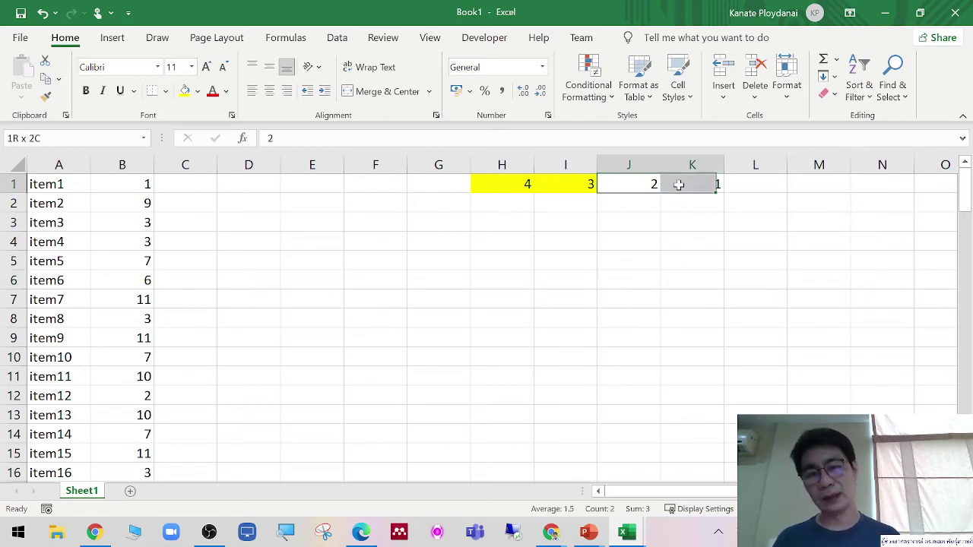
pyautogui.click(197, 91)
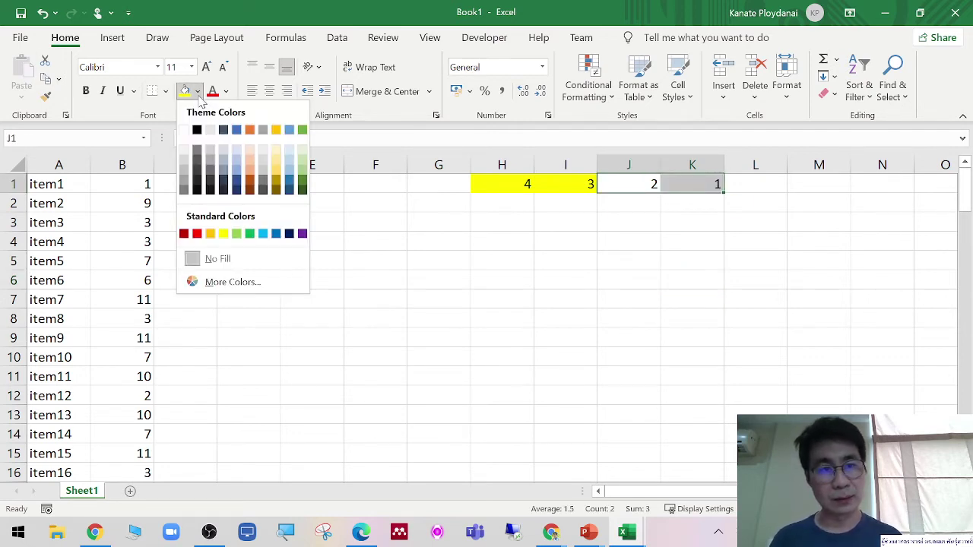
pyautogui.click(197, 233)
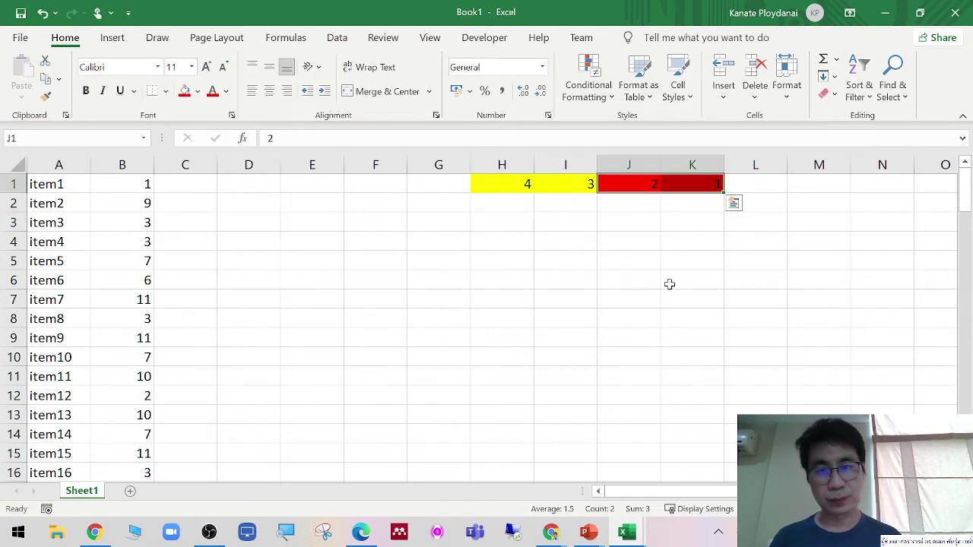
pyautogui.click(669, 284)
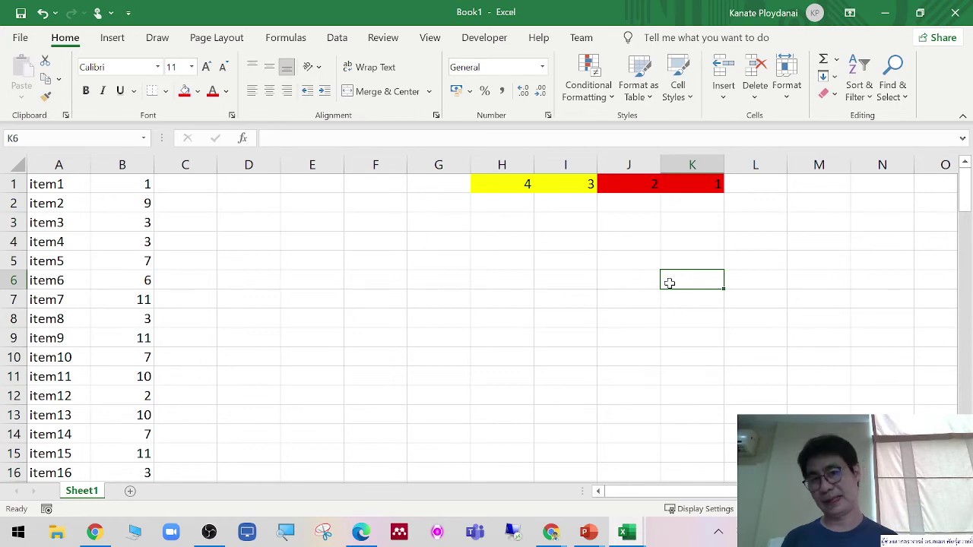
pyautogui.moveTo(652, 184); pyautogui.dragTo(670, 187)
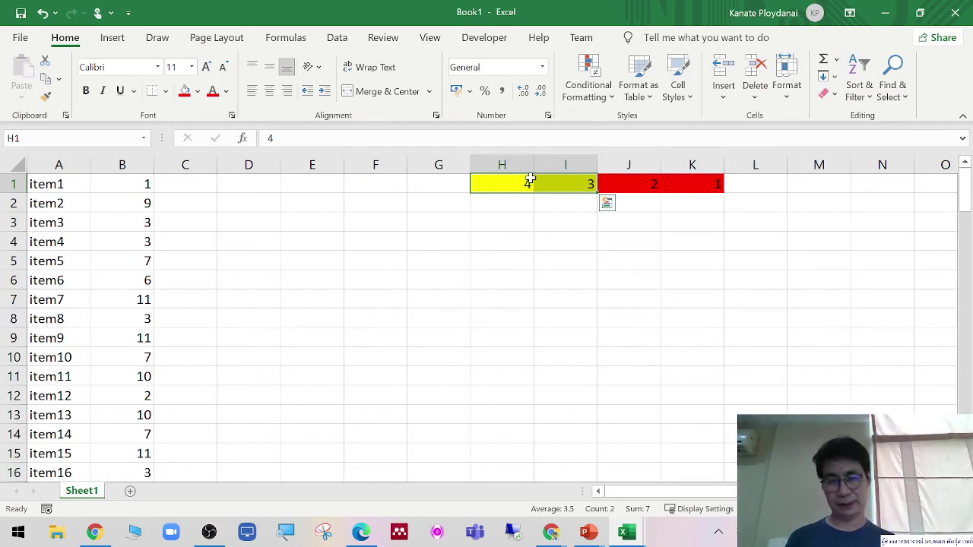
pyautogui.click(515, 184)
pyautogui.doubleClick(517, 183)
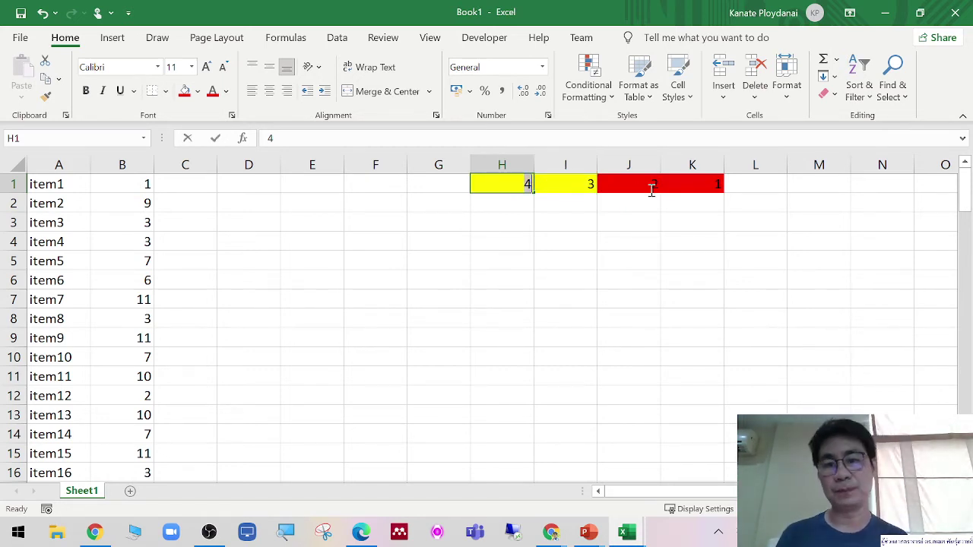
pyautogui.click(725, 221)
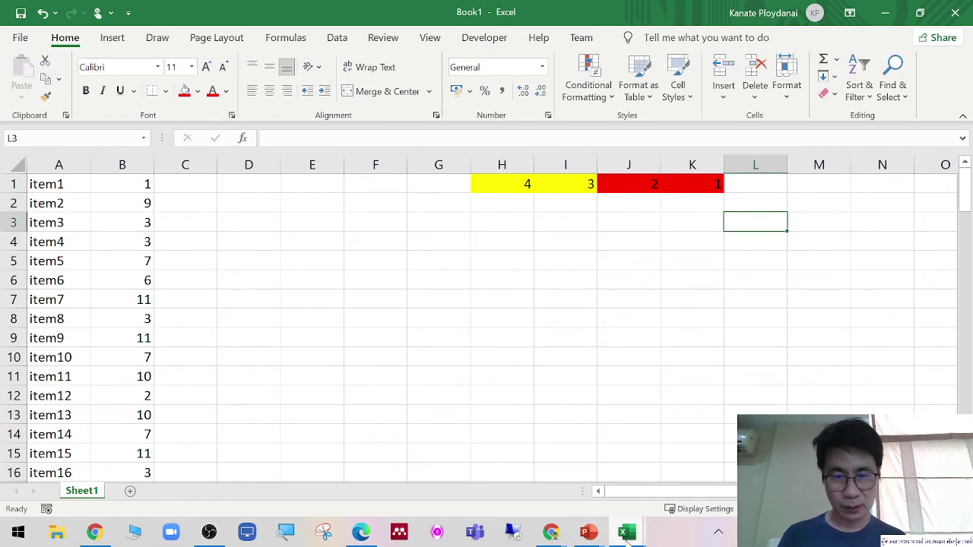
# Change the If threshold to 2 and start an ElseIf line below the red statement
pyautogui.moveTo(628, 535)
pyautogui.click(707, 456)
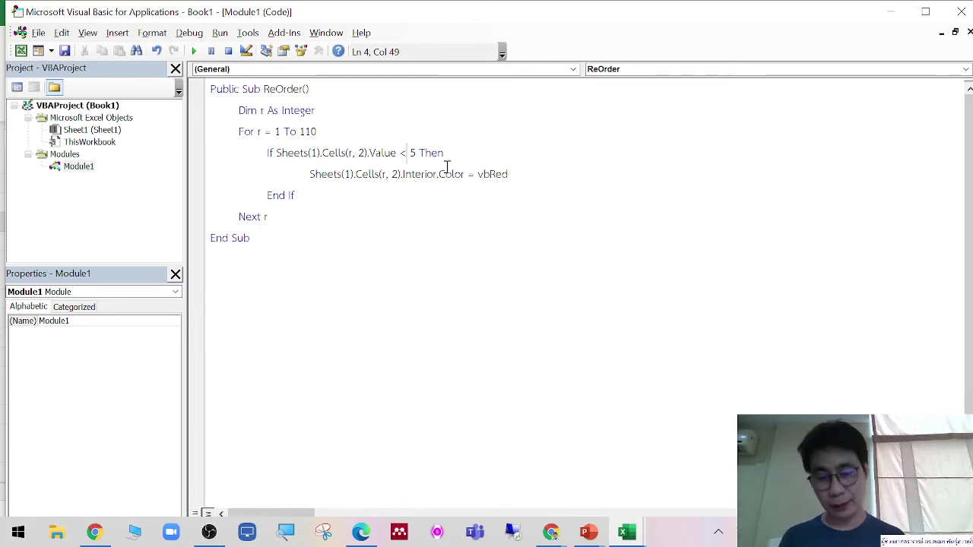
pyautogui.press('Right')
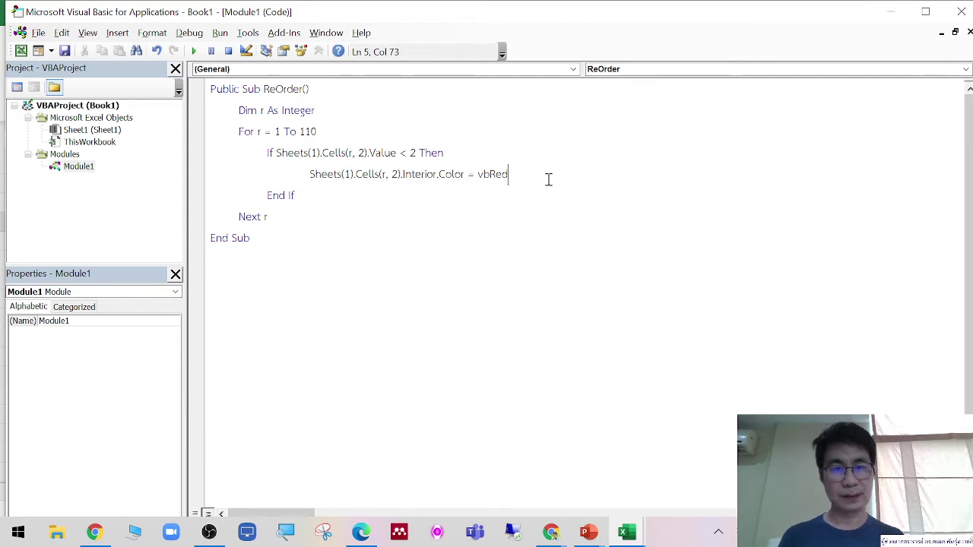
pyautogui.press('Return')
pyautogui.write('elseif')
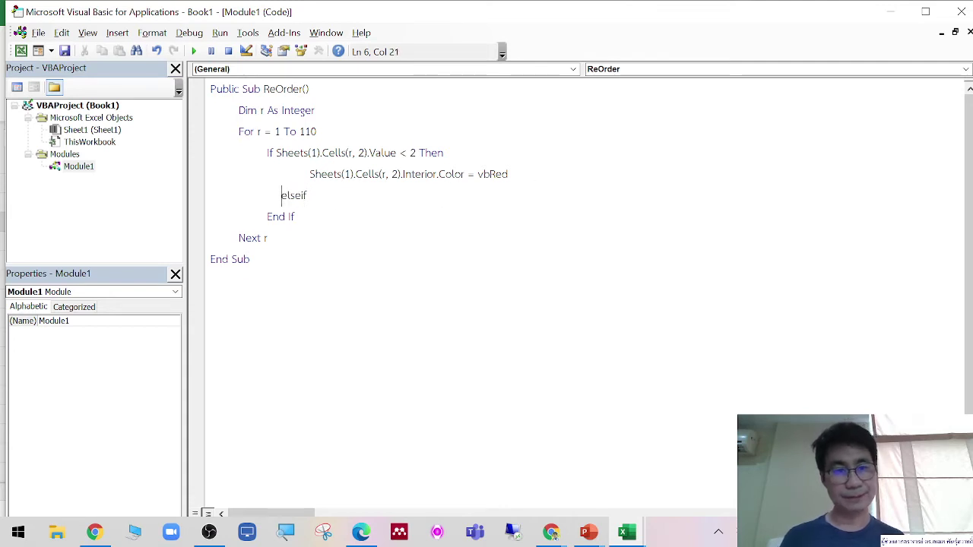
pyautogui.click(414, 157)
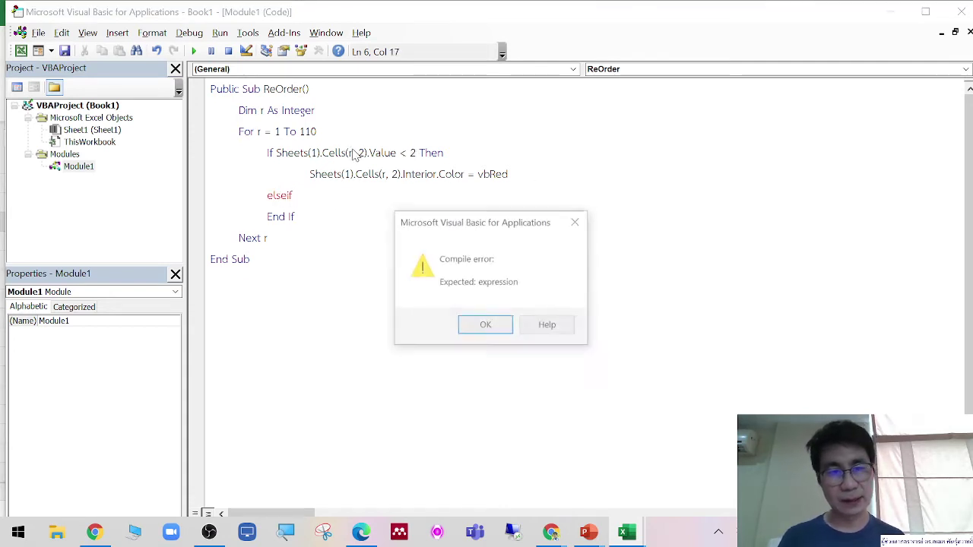
pyautogui.click(495, 329)
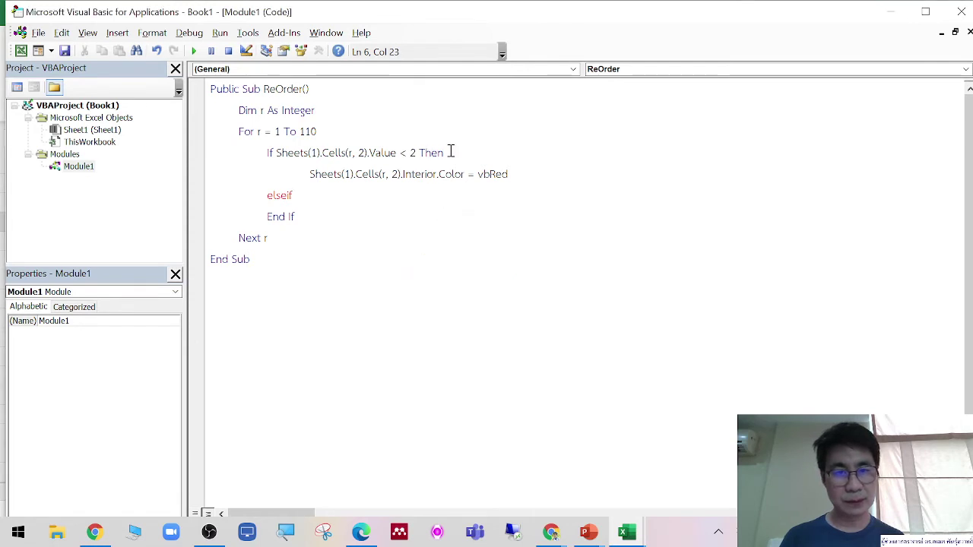
# Copy the If condition into the ElseIf line as Value < 4 and add a branch line
pyautogui.moveTo(450, 152); pyautogui.dragTo(282, 150)
pyautogui.hotkey('ctrl', 'c')
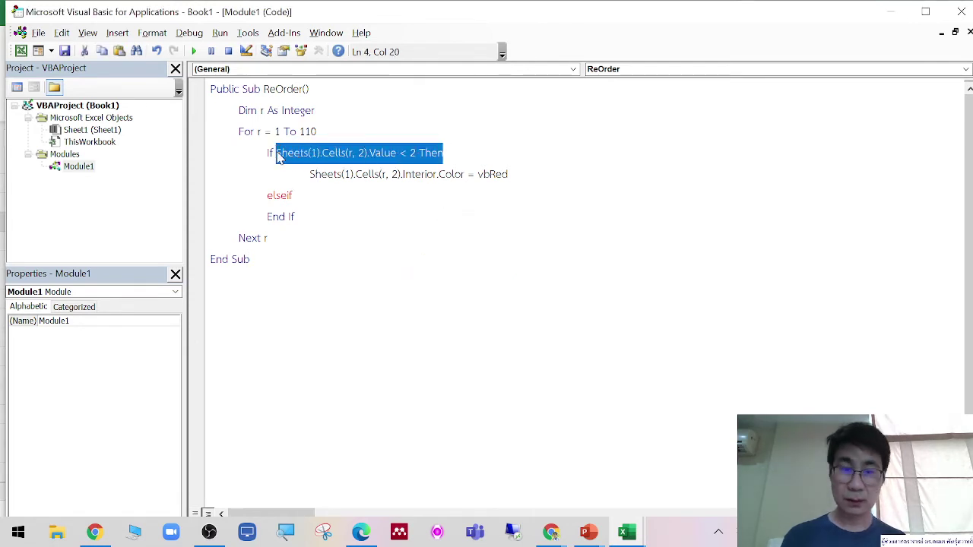
pyautogui.click(334, 200)
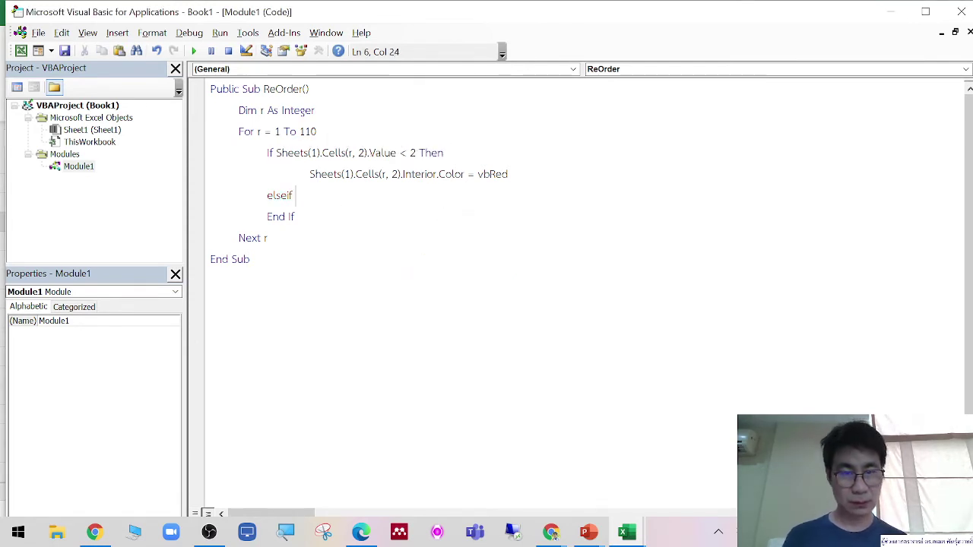
pyautogui.hotkey('ctrl', 'v')
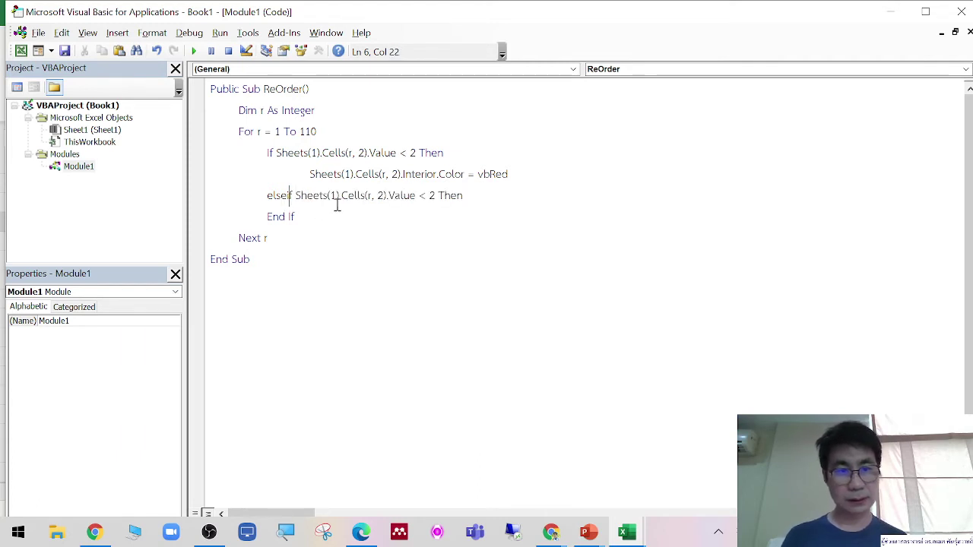
pyautogui.click(497, 198)
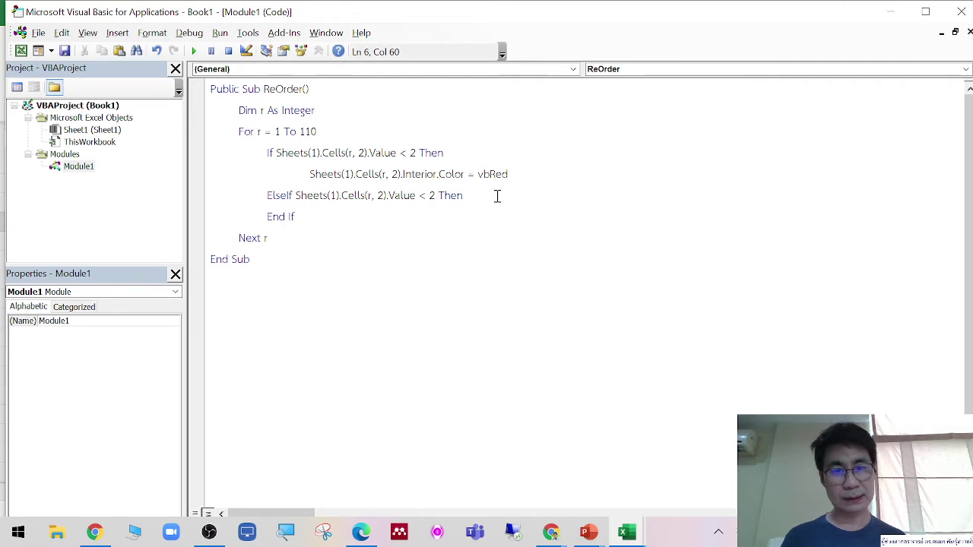
pyautogui.write('4')
pyautogui.press('Return')
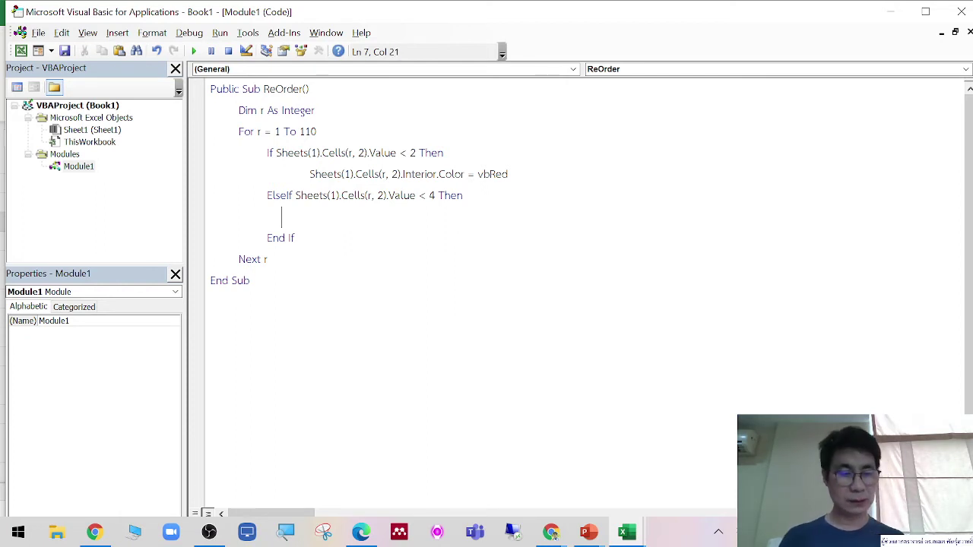
# Add an Interior.Color = vbYellow statement to the ElseIf branch and start a screen snip
pyautogui.moveTo(515, 174); pyautogui.dragTo(361, 177)
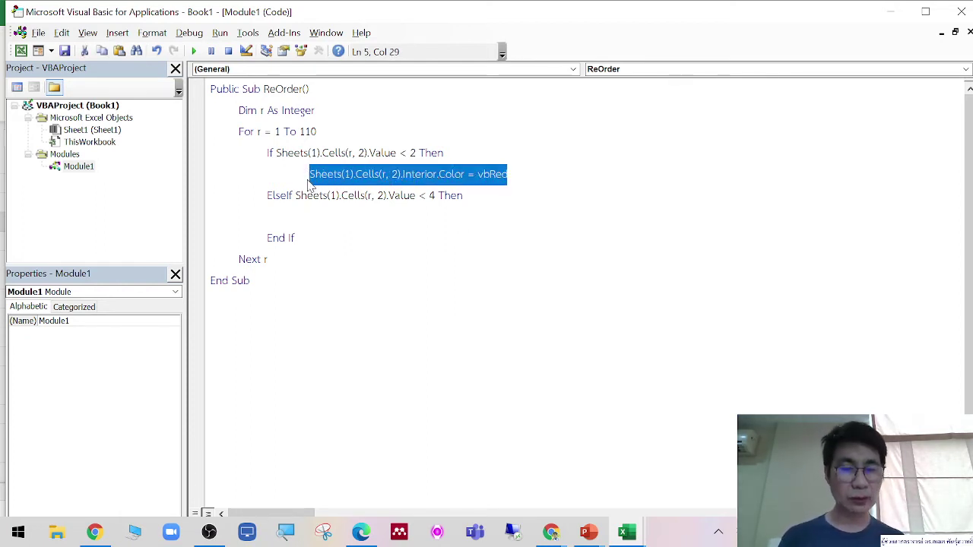
pyautogui.click(381, 228)
pyautogui.write('Sheets(1).Cells(r, 2).Interior.Color = vbRed')
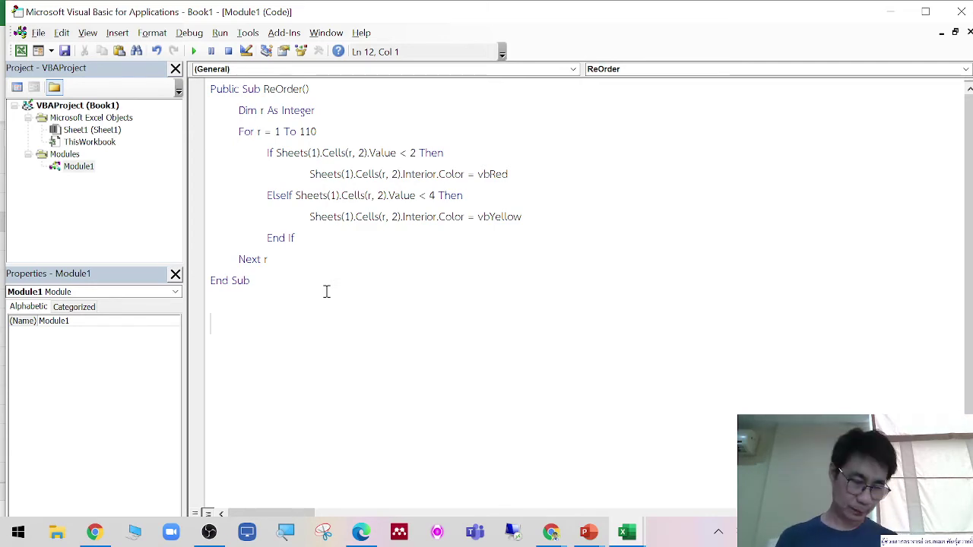
pyautogui.press('super+shift+s')
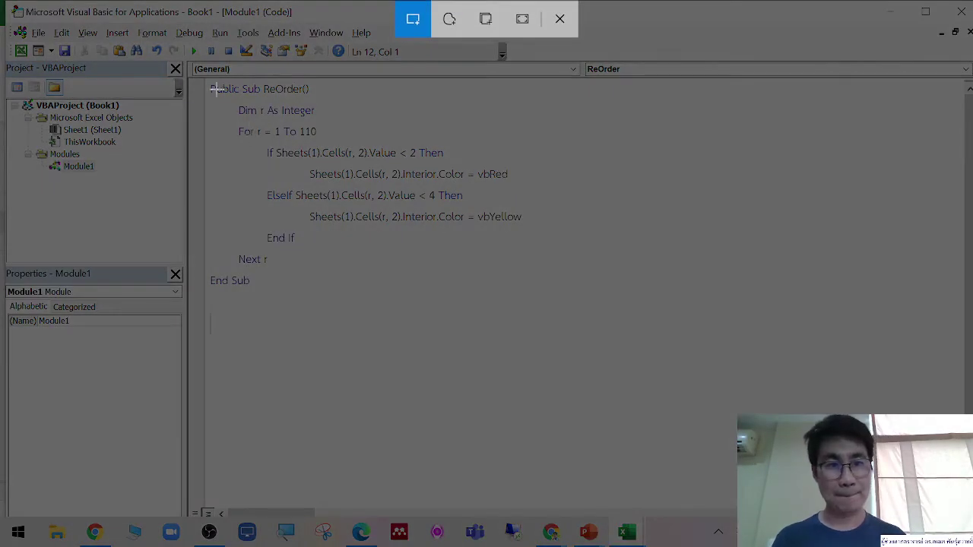
# Snip the finished ReOrder code and paste the image at cell E8
pyautogui.moveTo(207, 80); pyautogui.dragTo(552, 291)
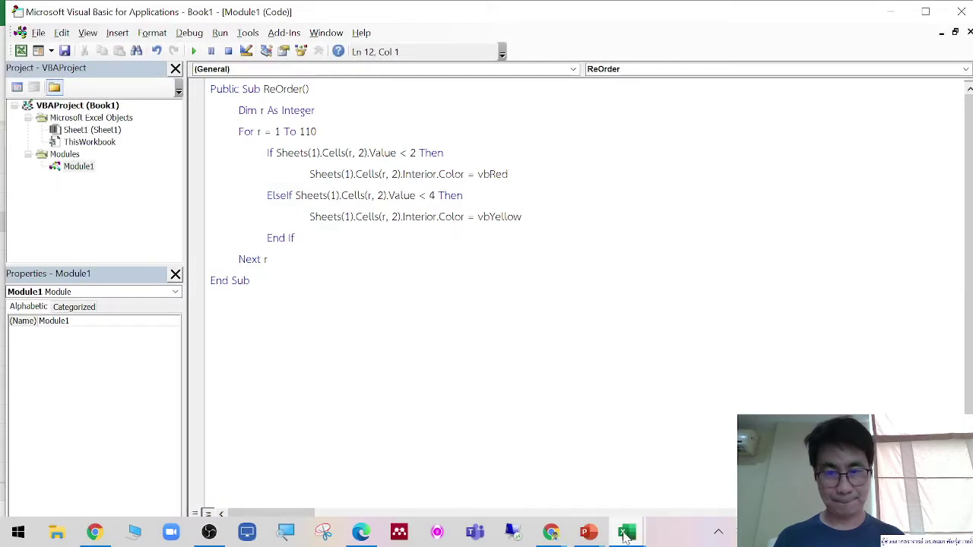
pyautogui.moveTo(626, 535)
pyautogui.click(555, 418)
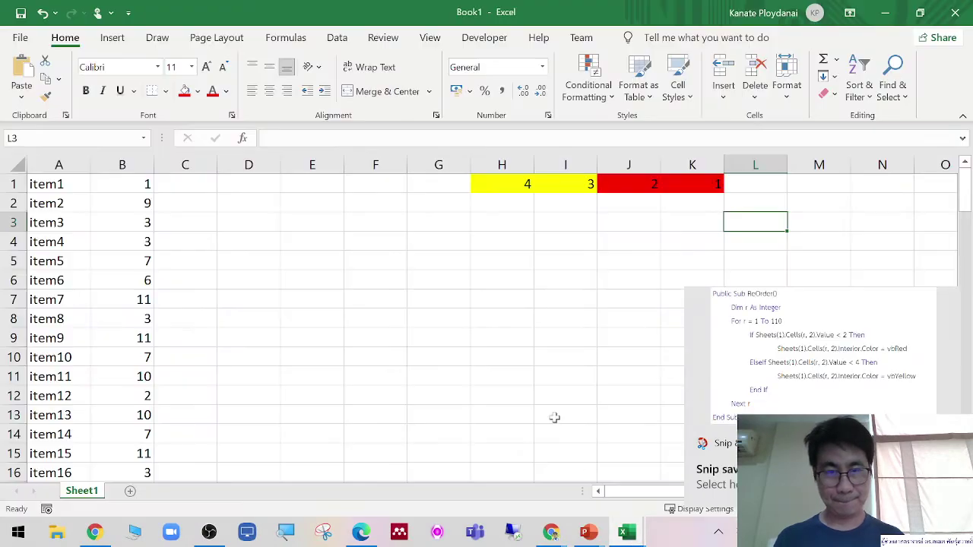
pyautogui.click(330, 320)
pyautogui.rightClick(333, 319)
pyautogui.click(369, 179)
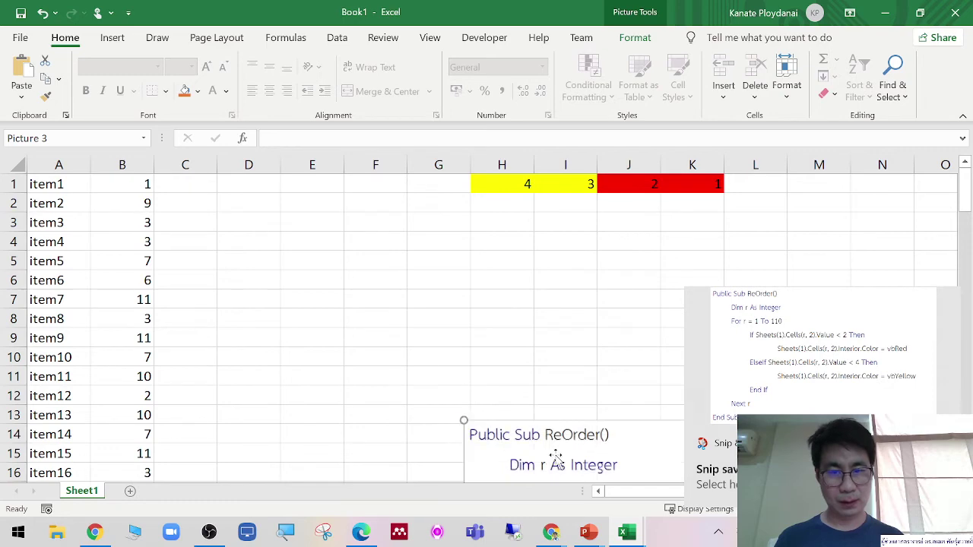
# Resize the code picture to span about E2:K16 and give it a black double-frame style
pyautogui.moveTo(279, 305)
pyautogui.mouseDown()
pyautogui.moveTo(273, 276)
pyautogui.moveTo(312, 259)
pyautogui.moveTo(386, 342)
pyautogui.mouseUp()
pyautogui.moveTo(559, 394); pyautogui.dragTo(488, 384)
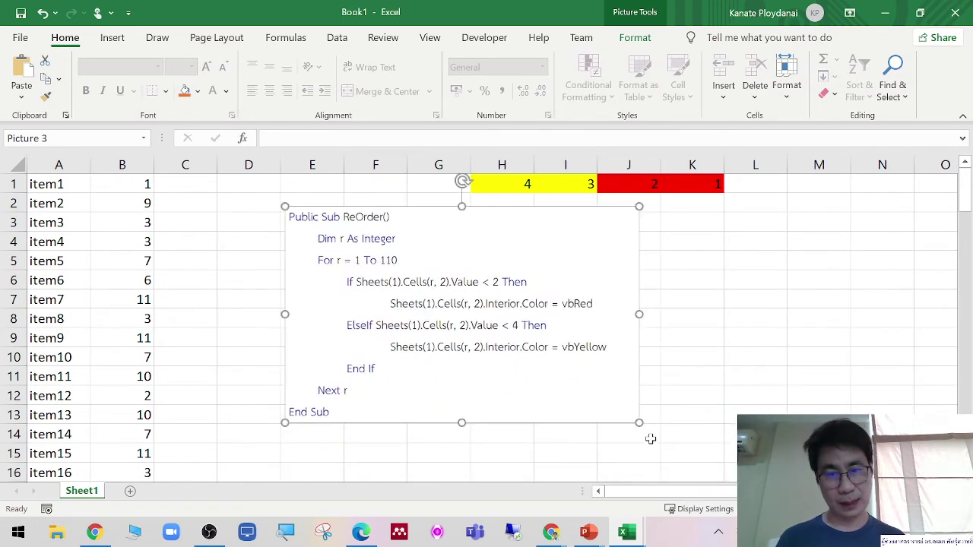
pyautogui.moveTo(638, 422); pyautogui.dragTo(715, 469)
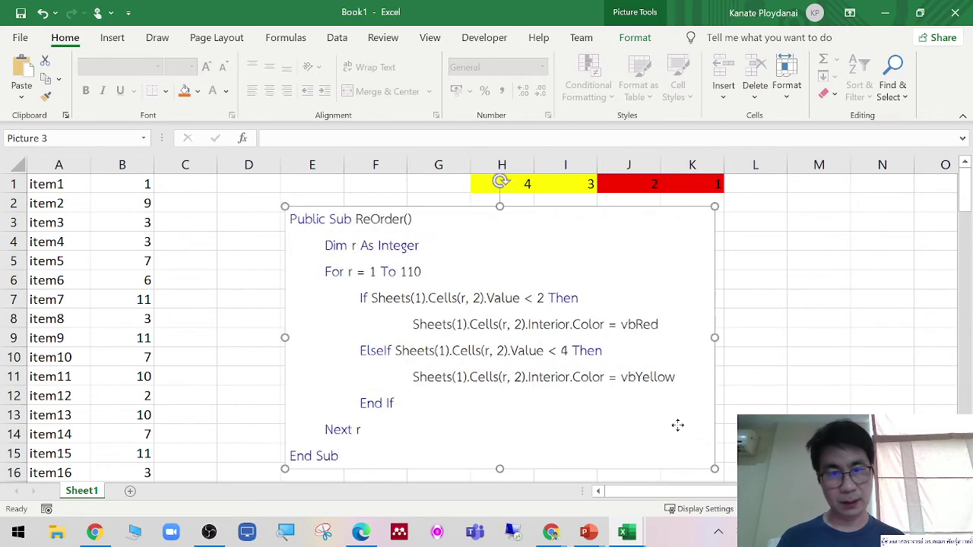
pyautogui.click(635, 37)
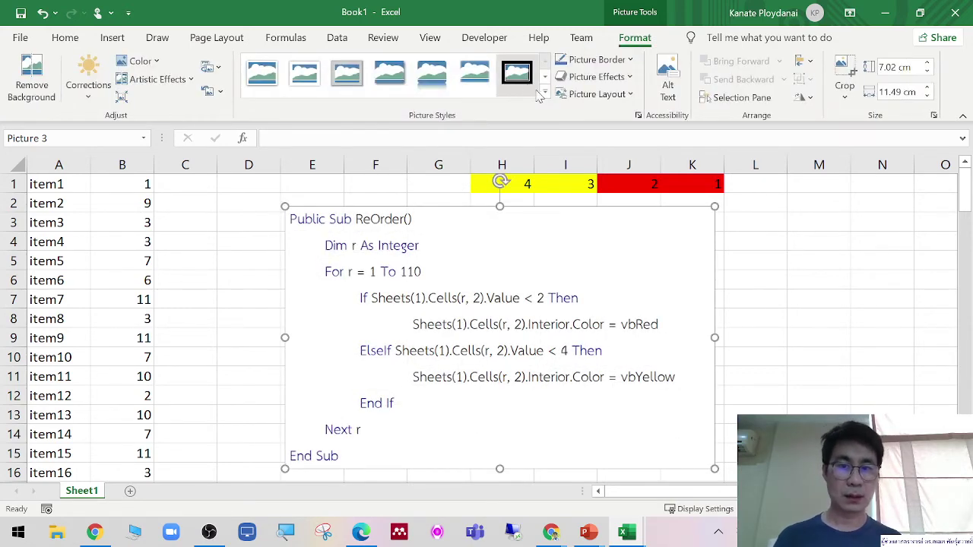
pyautogui.click(536, 98)
pyautogui.click(402, 120)
pyautogui.click(900, 303)
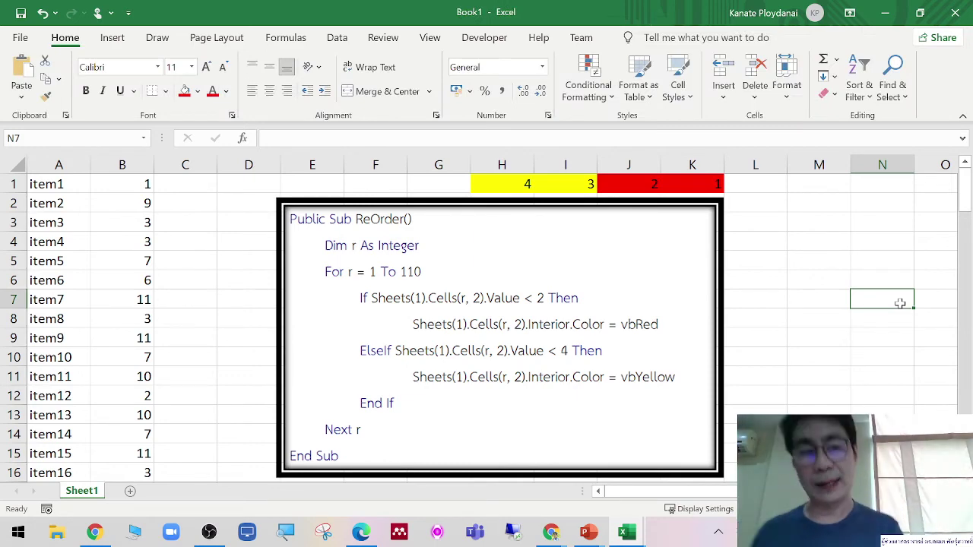
# Run the ReOrder macro from the Developer Macros list
pyautogui.click(484, 37)
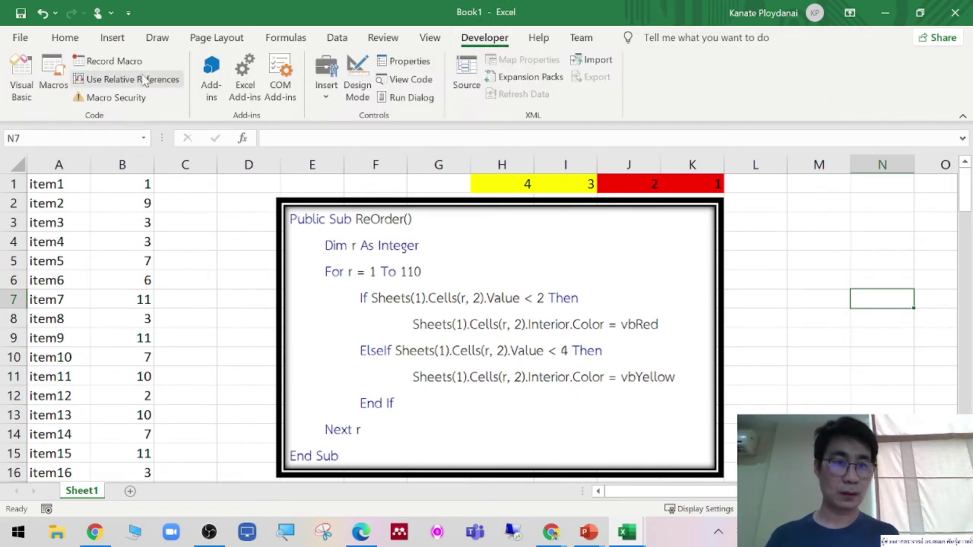
pyautogui.click(53, 76)
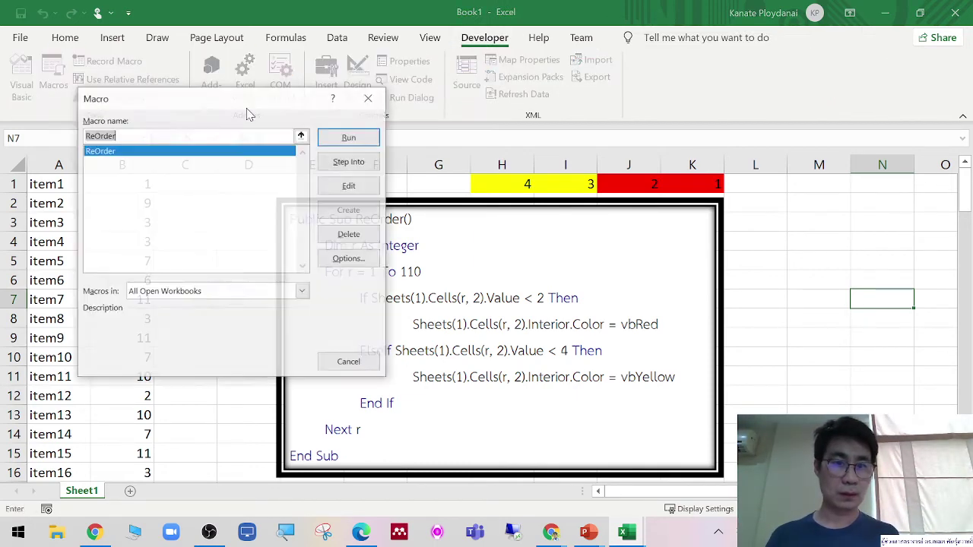
pyautogui.click(325, 137)
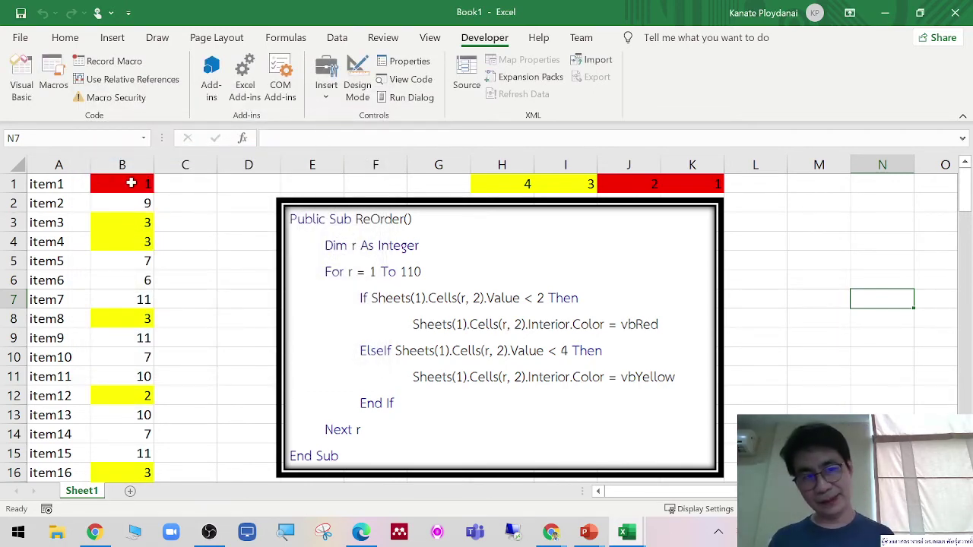
# Scroll column B down to row 110 to check red 1s and yellow 2s and 3s
pyautogui.scroll(-1, 116, 231)
pyautogui.scroll(-1, 118, 259)
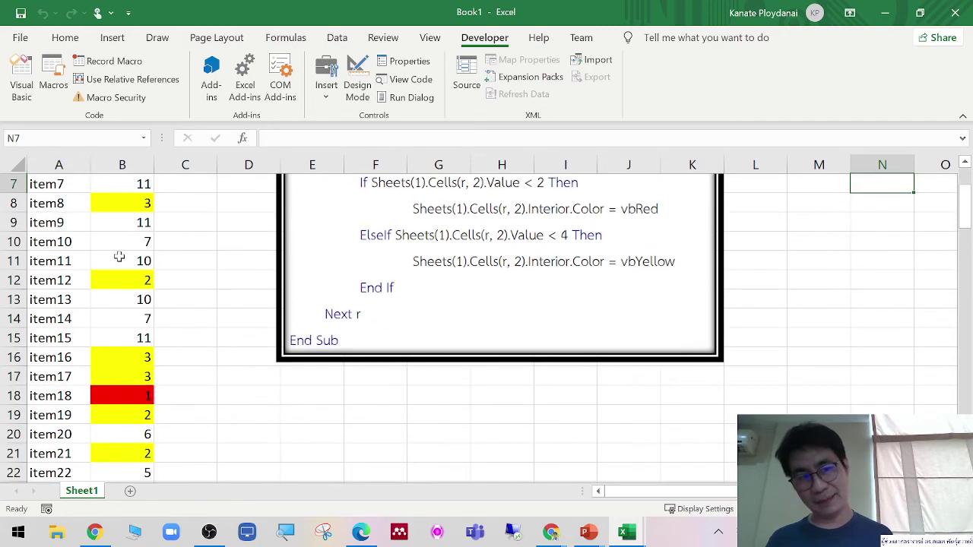
pyautogui.scroll(-1, 120, 299)
pyautogui.scroll(-1, 122, 333)
pyautogui.scroll(-2, 122, 333)
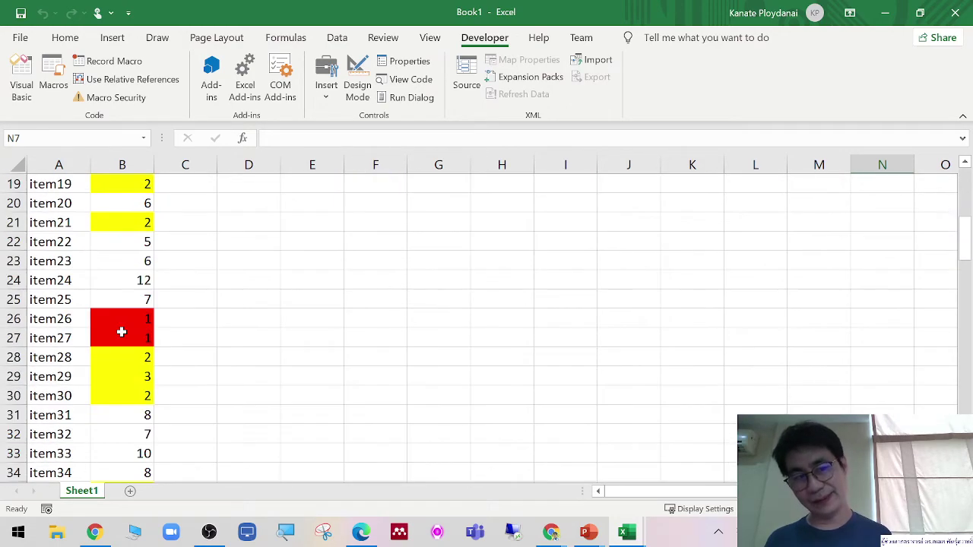
pyautogui.scroll(-1, 122, 333)
pyautogui.scroll(-2, 122, 333)
pyautogui.scroll(-3, 122, 333)
pyautogui.scroll(-1, 122, 334)
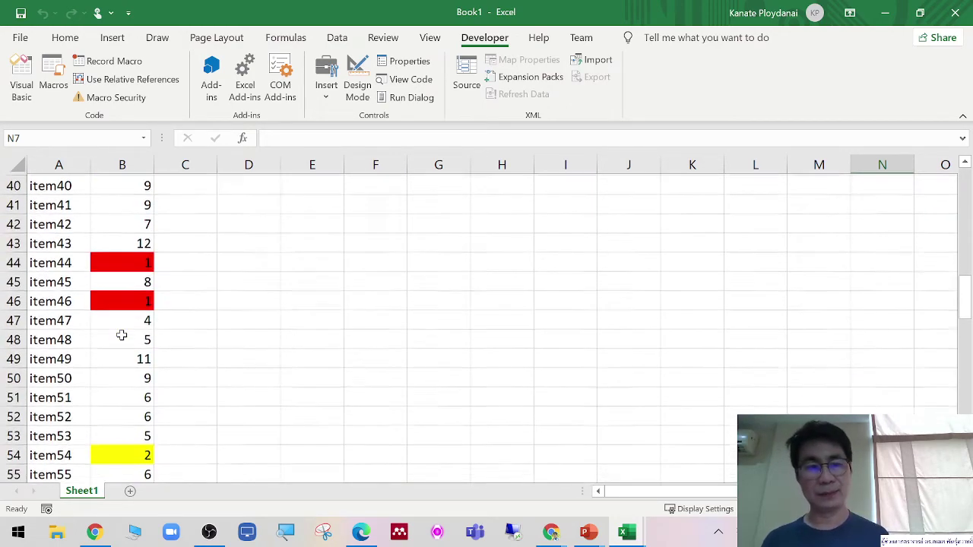
pyautogui.scroll(-2, 121, 336)
pyautogui.scroll(-2, 121, 337)
pyautogui.scroll(-2, 121, 337)
pyautogui.scroll(-1, 121, 341)
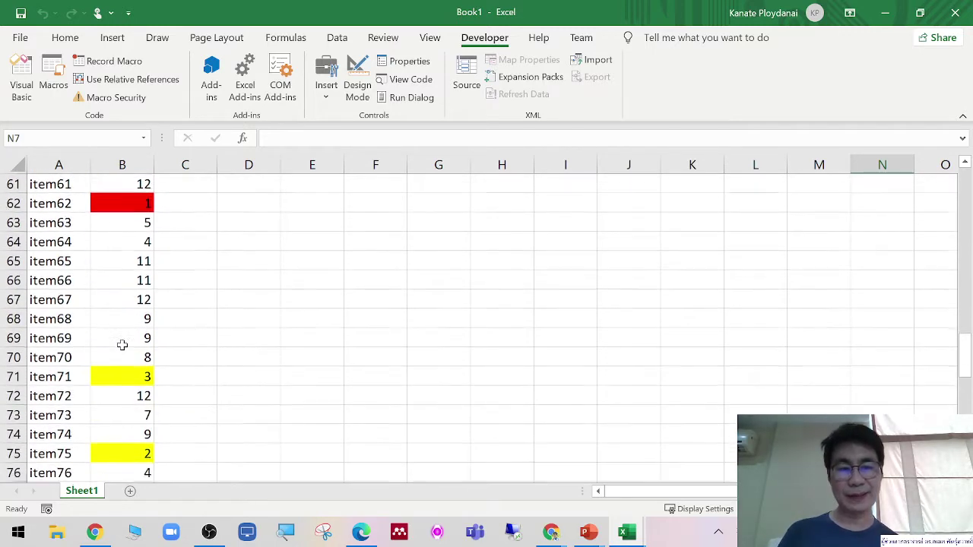
pyautogui.scroll(-2, 122, 344)
pyautogui.scroll(-1, 122, 347)
pyautogui.scroll(-2, 121, 346)
pyautogui.scroll(-1, 122, 348)
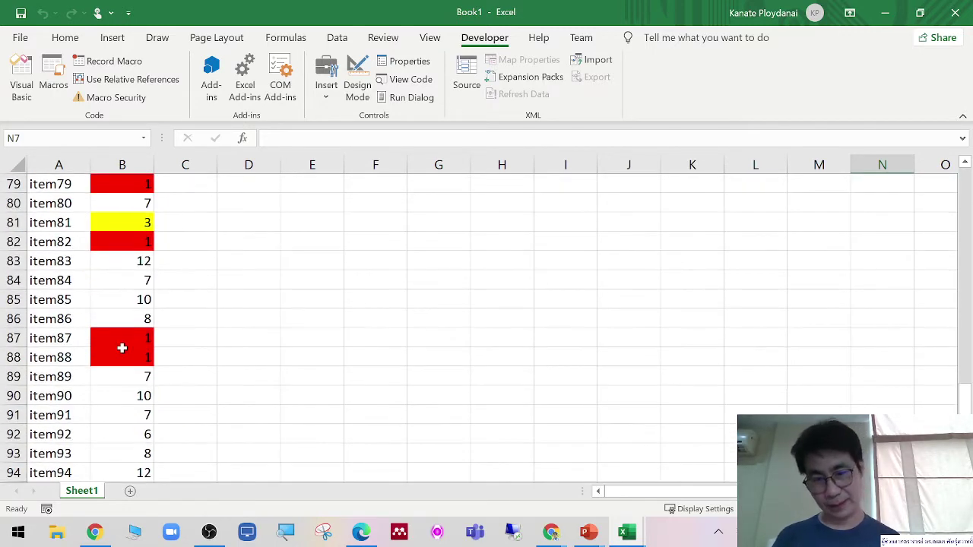
pyautogui.scroll(-2, 121, 349)
pyautogui.scroll(-3, 122, 349)
pyautogui.scroll(-2, 123, 349)
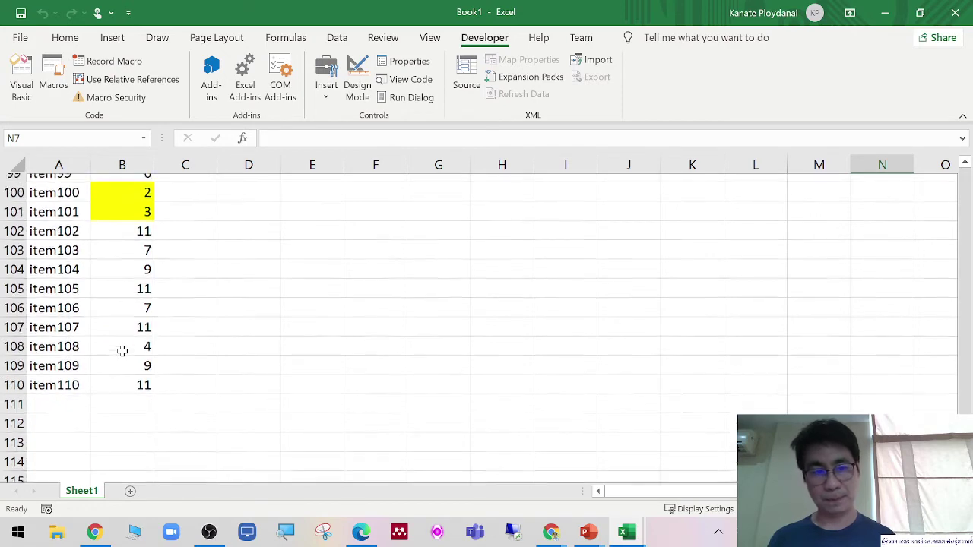
pyautogui.scroll(4, 126, 351)
pyautogui.scroll(12, 124, 352)
pyautogui.scroll(12, 124, 352)
pyautogui.scroll(5, 125, 352)
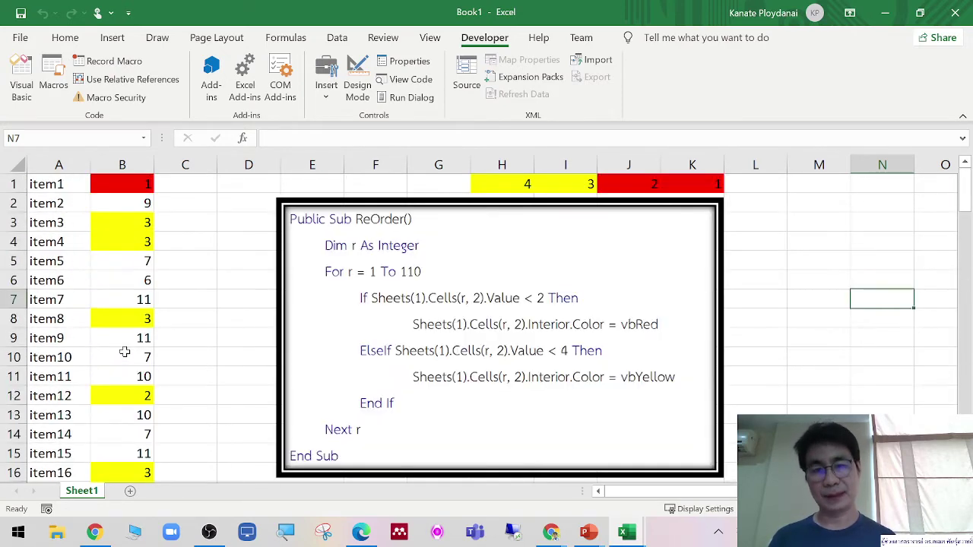
pyautogui.click(935, 415)
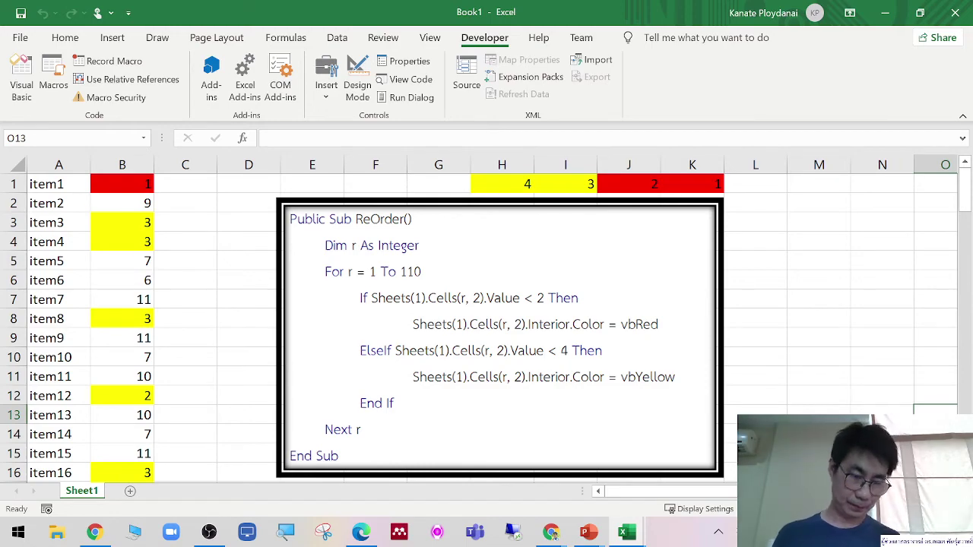
# Snip the coloured sheet with its code, then bring up the VBA chapter 1 deck at slide 47
pyautogui.press('super+shift+s')
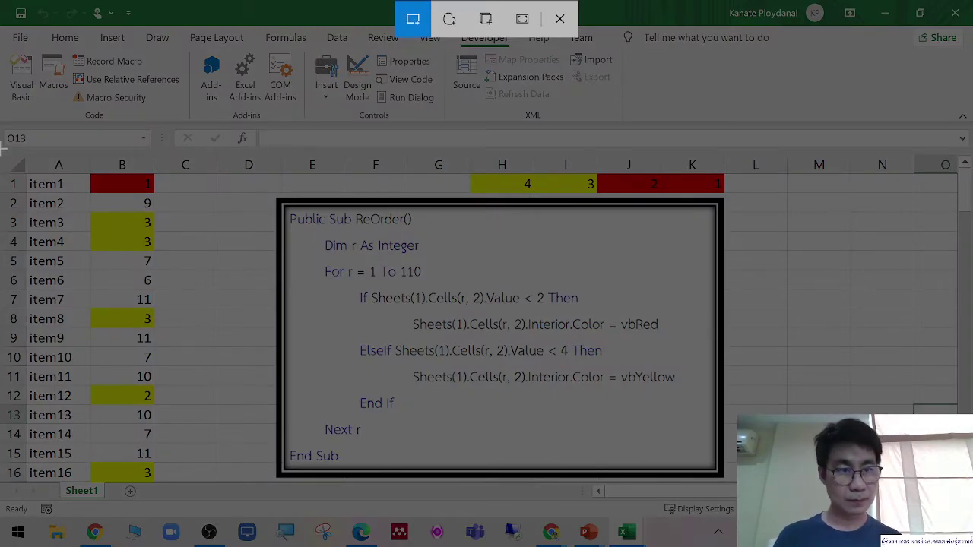
pyautogui.moveTo(3, 148); pyautogui.dragTo(734, 486)
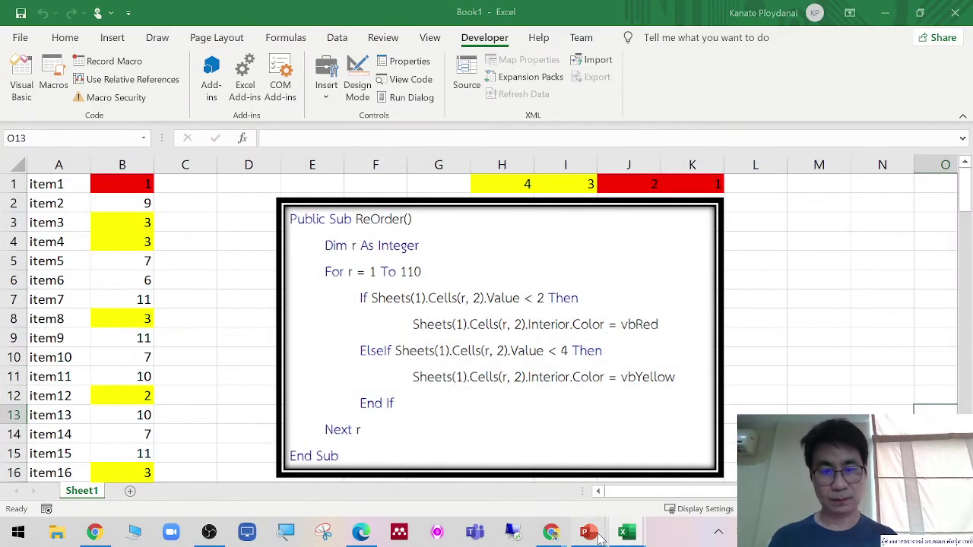
pyautogui.moveTo(599, 537)
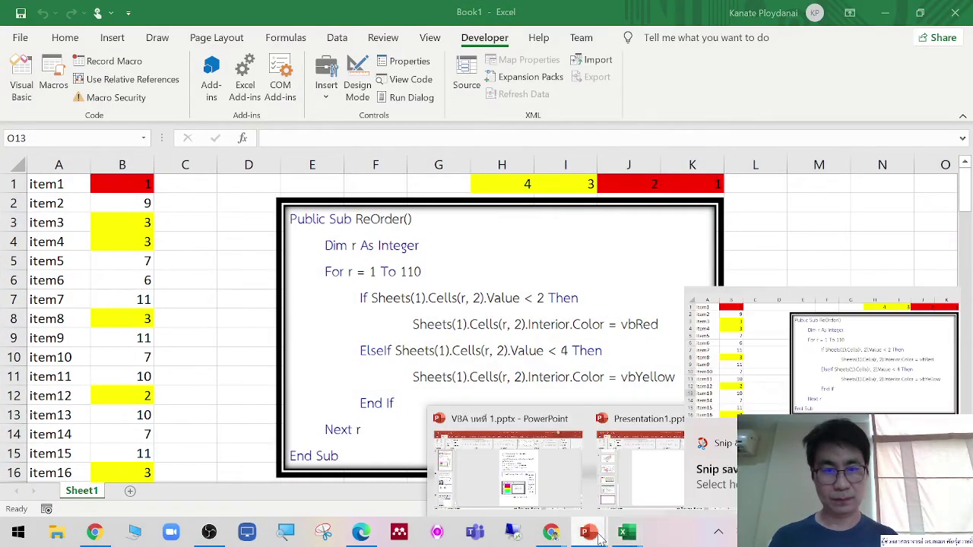
pyautogui.click(571, 476)
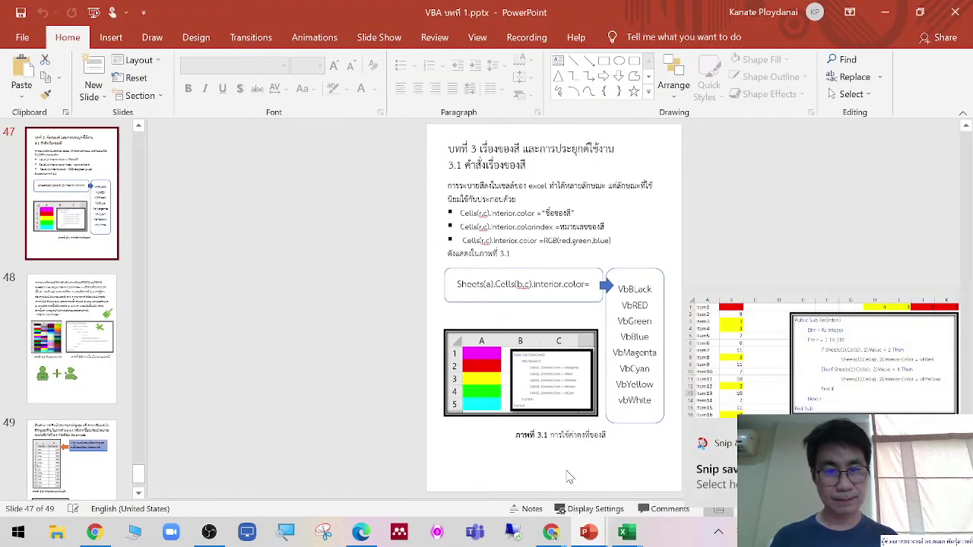
pyautogui.moveTo(590, 533)
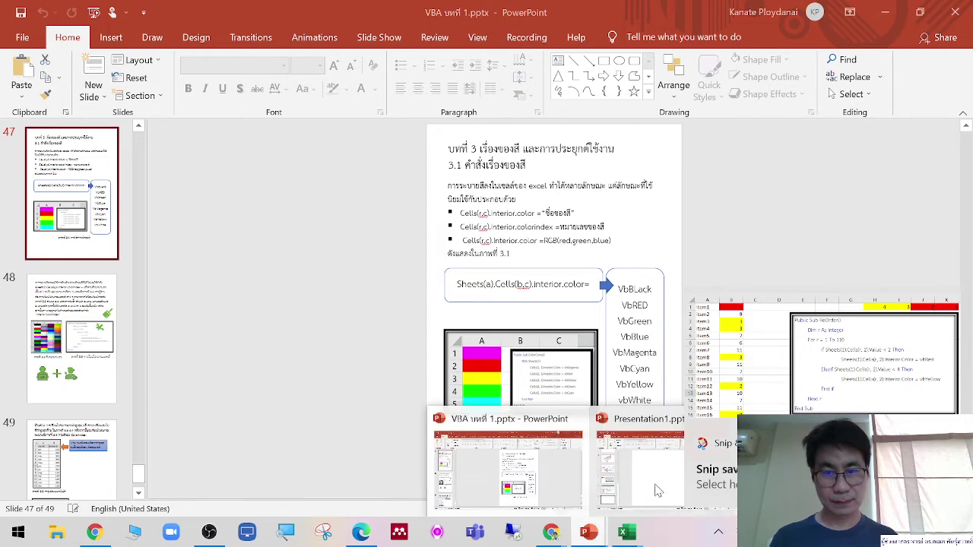
pyautogui.click(658, 491)
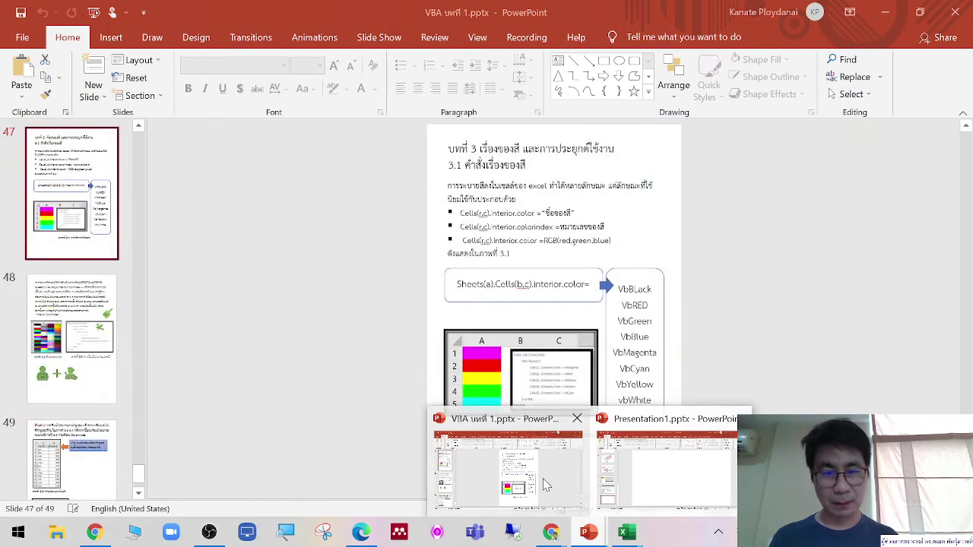
pyautogui.click(545, 485)
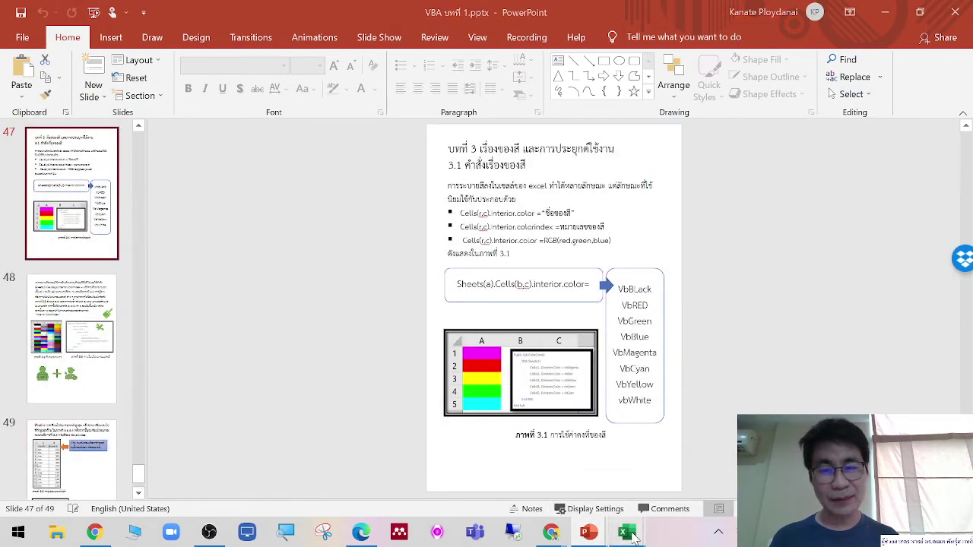
# Change the ReOrder conditions to <= 2 and <= 4 and rerun the macro in Excel
pyautogui.moveTo(627, 532)
pyautogui.click(688, 483)
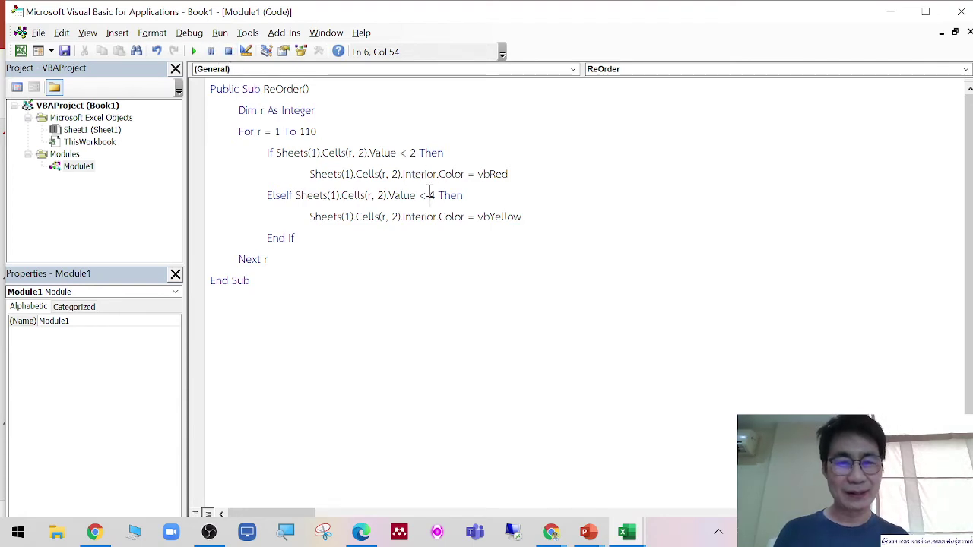
pyautogui.write('=')
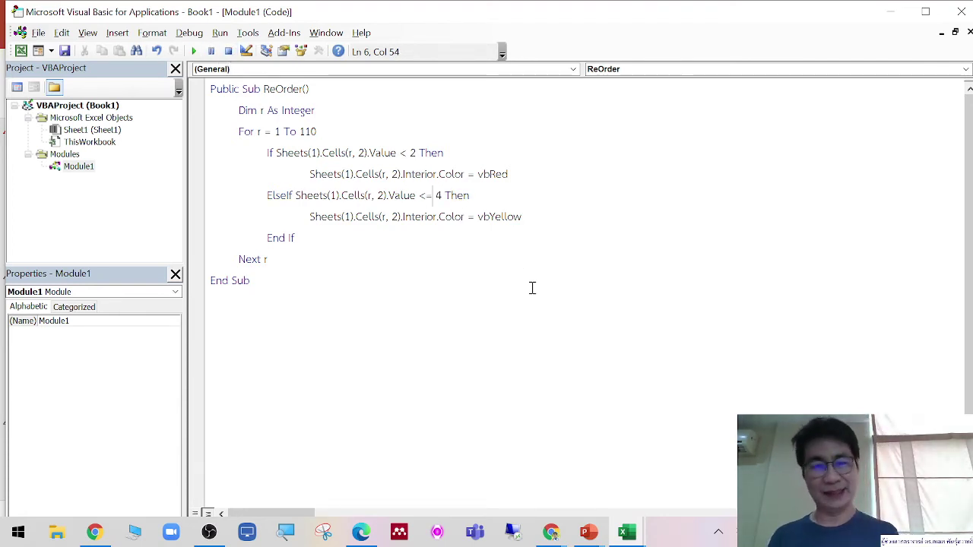
pyautogui.moveTo(624, 533)
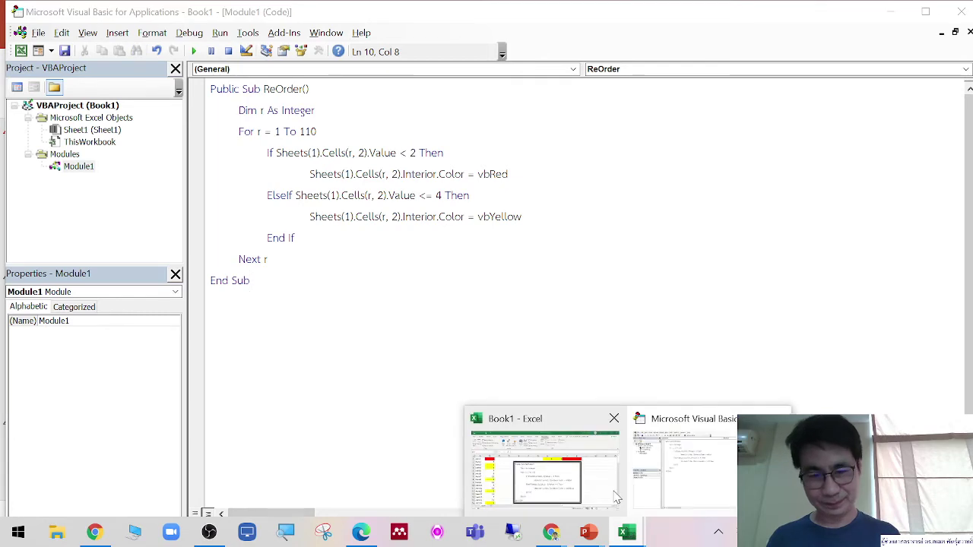
pyautogui.click(598, 470)
pyautogui.click(53, 76)
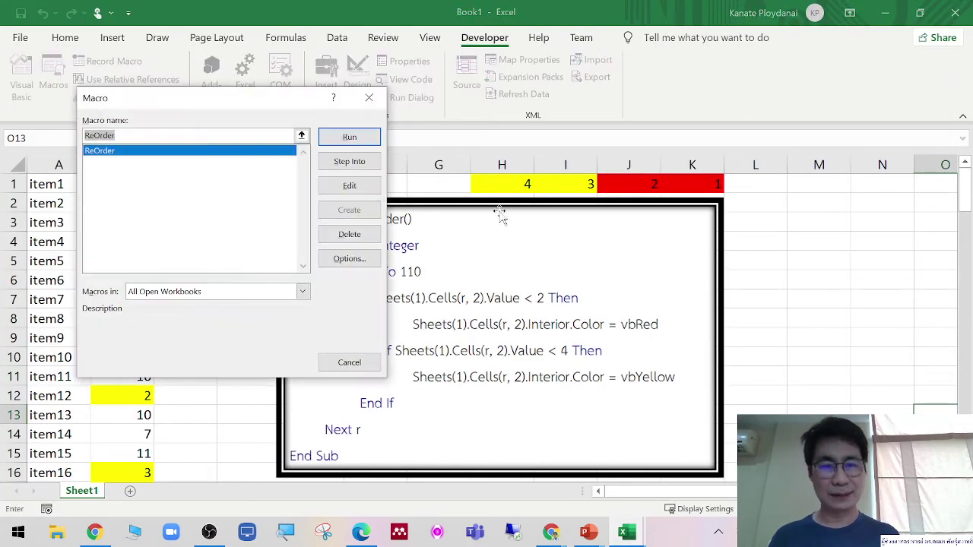
pyautogui.click(362, 136)
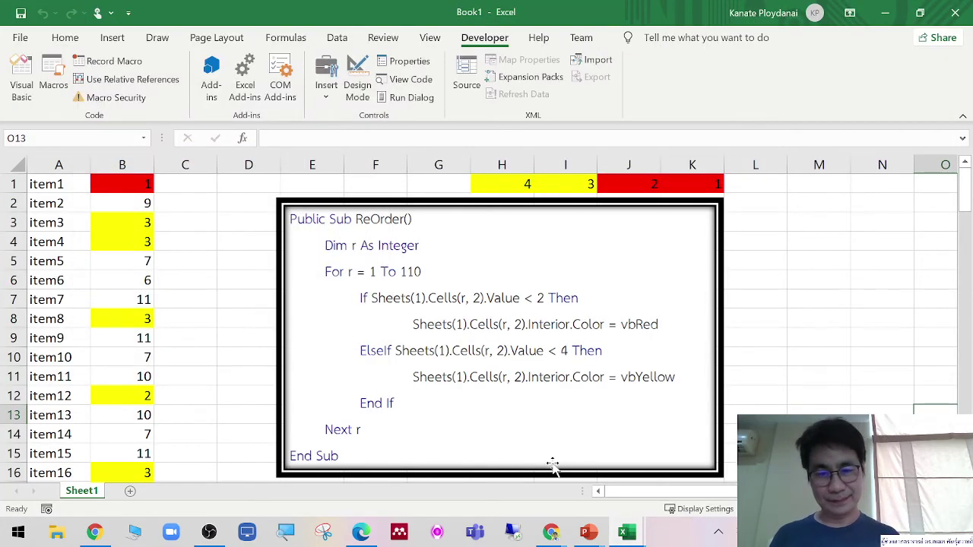
# Recheck the code and run ReOrder once more so B12, holding 2, turns red
pyautogui.moveTo(628, 532)
pyautogui.click(684, 464)
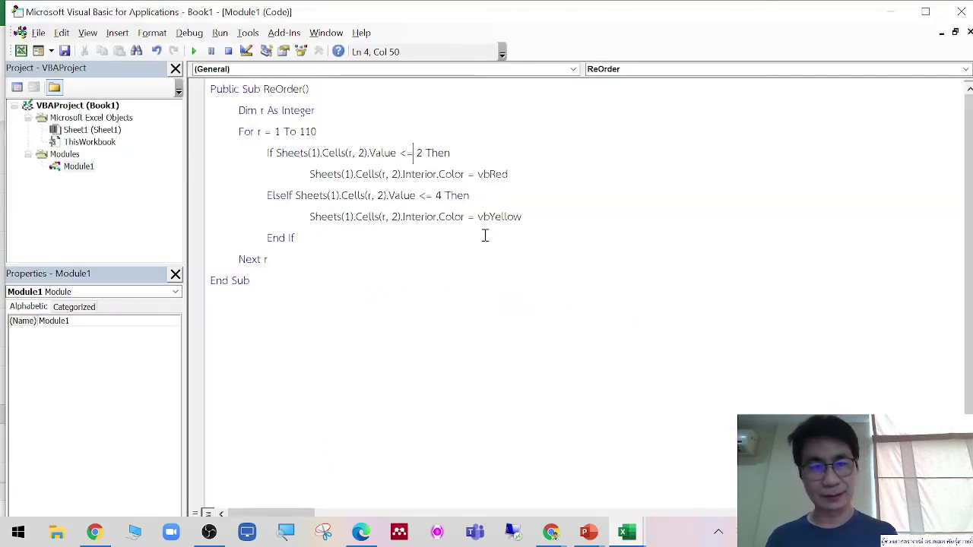
pyautogui.moveTo(629, 535)
pyautogui.click(532, 456)
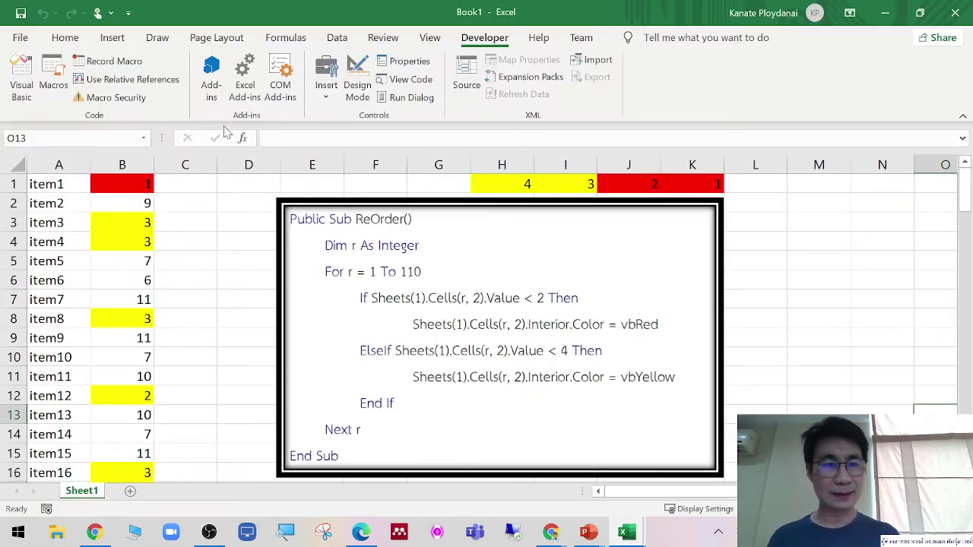
pyautogui.click(55, 76)
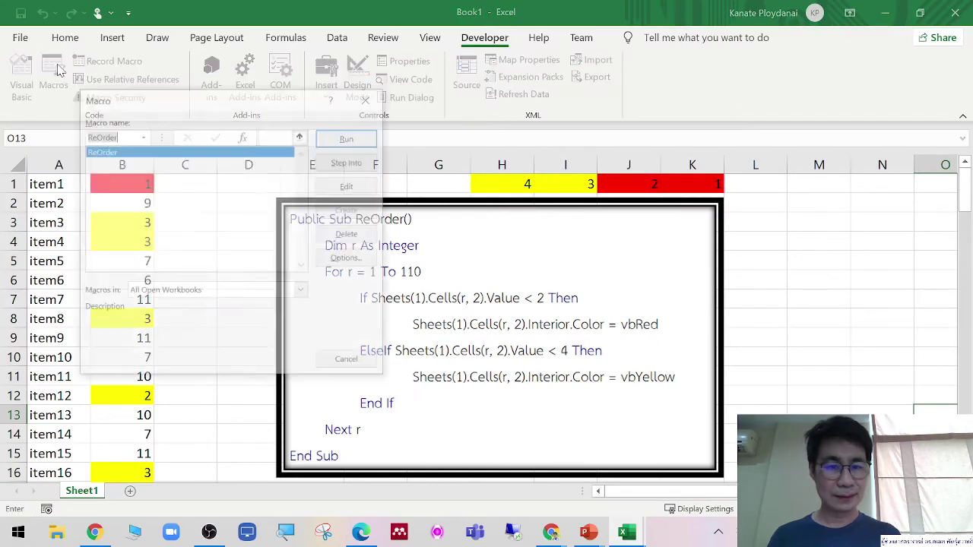
pyautogui.click(348, 138)
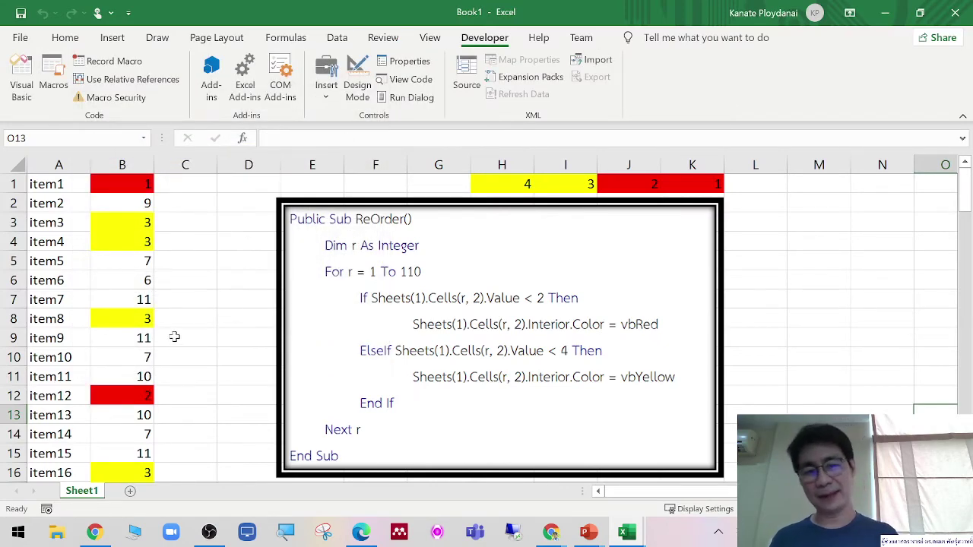
# Snip the coloured column B together with the ReOrder code box and open the saved snip
pyautogui.scroll(-2, 123, 266)
pyautogui.scroll(2, 125, 277)
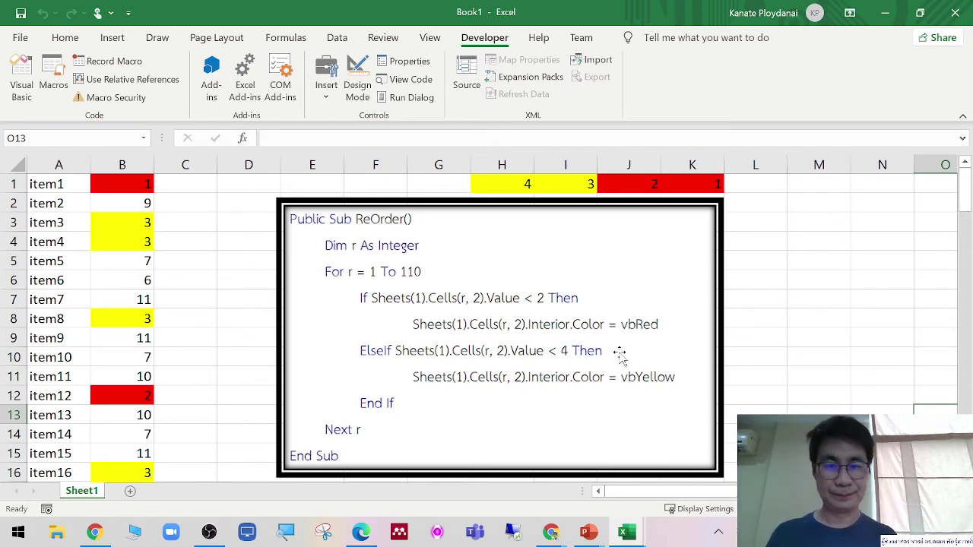
pyautogui.click(916, 306)
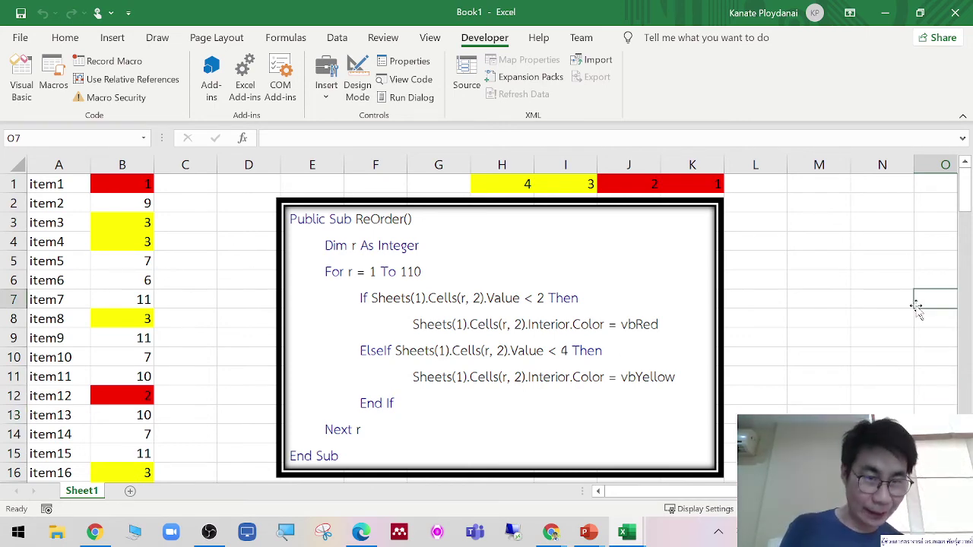
pyautogui.press('super+shift+s')
pyautogui.moveTo(1, 123)
pyautogui.mouseDown()
pyautogui.moveTo(761, 480)
pyautogui.moveTo(739, 494)
pyautogui.mouseUp()
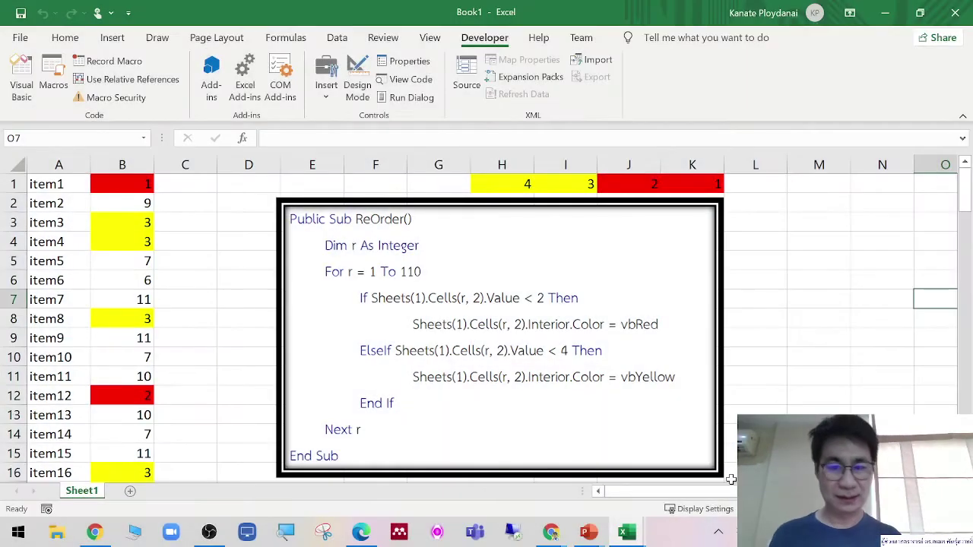
pyautogui.click(873, 384)
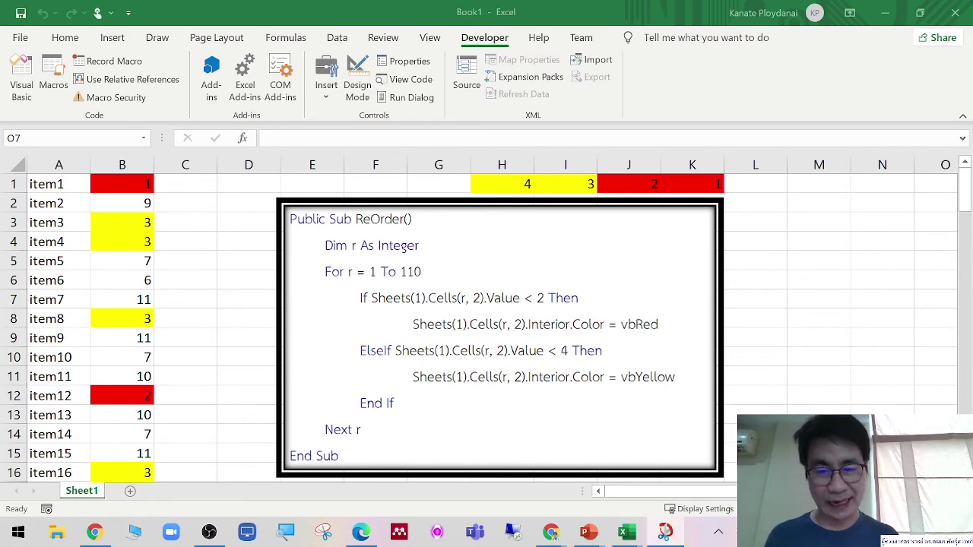
pyautogui.click(866, 317)
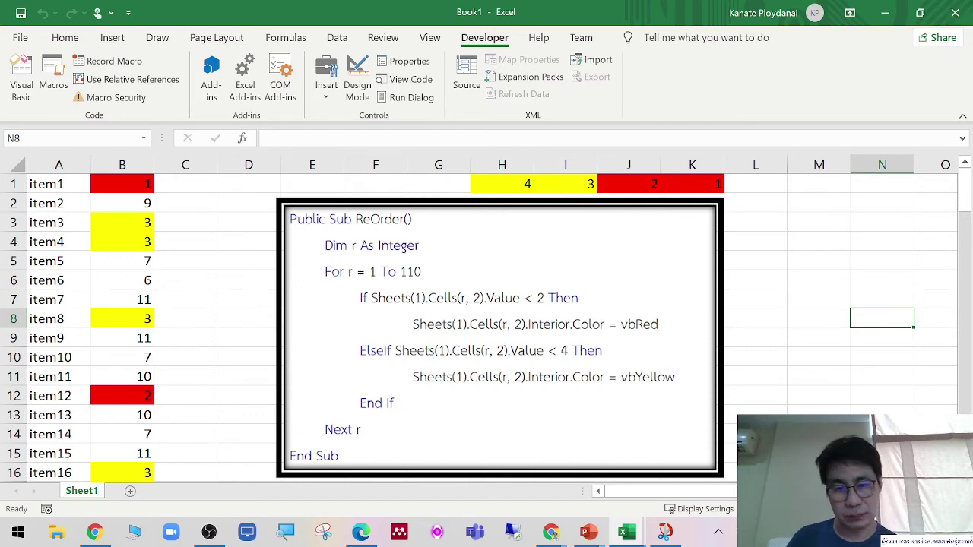
# Save the VBA chapter 1 presentation
pyautogui.click(589, 532)
pyautogui.click(502, 456)
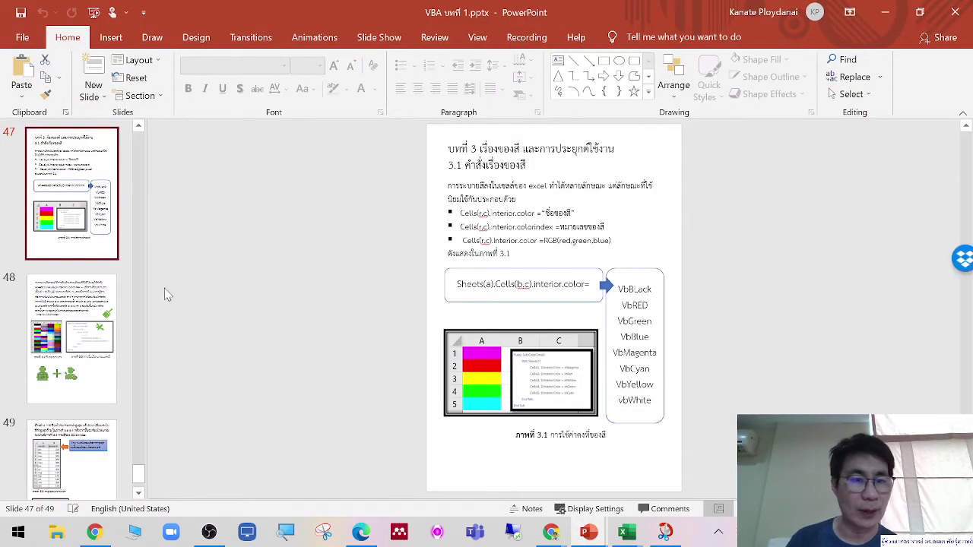
pyautogui.click(20, 12)
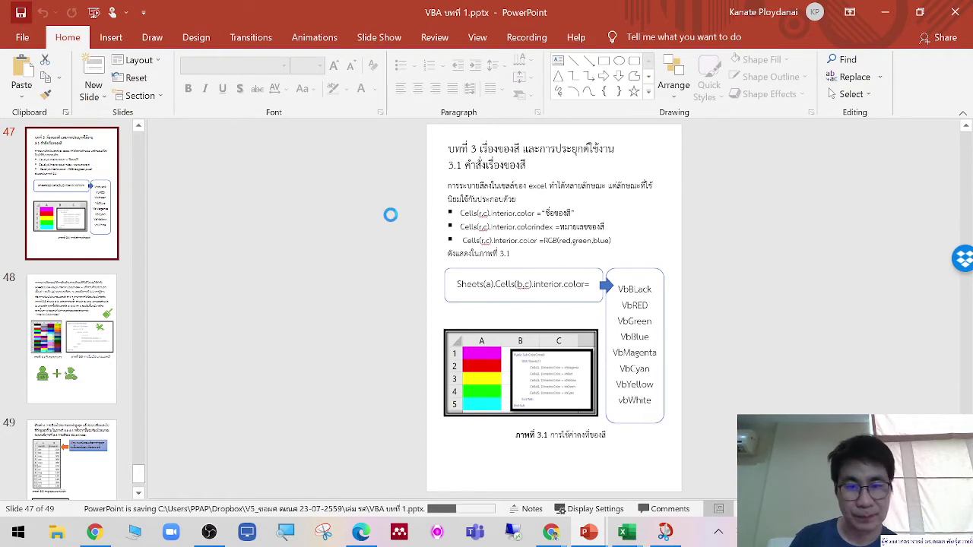
# Save Presentation1, glance at slides 13 and 14, and return to the Book1 workbook
pyautogui.moveTo(590, 532)
pyautogui.click(643, 498)
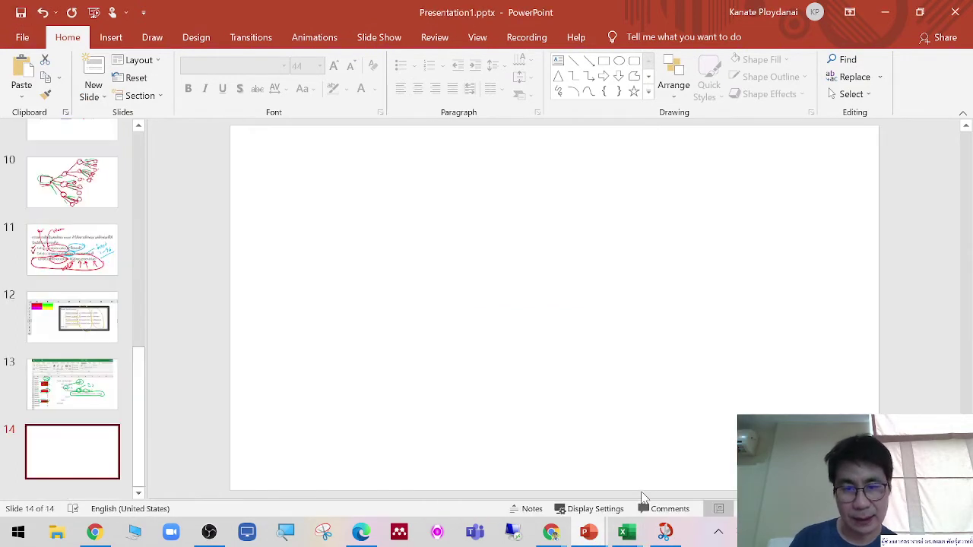
pyautogui.click(20, 11)
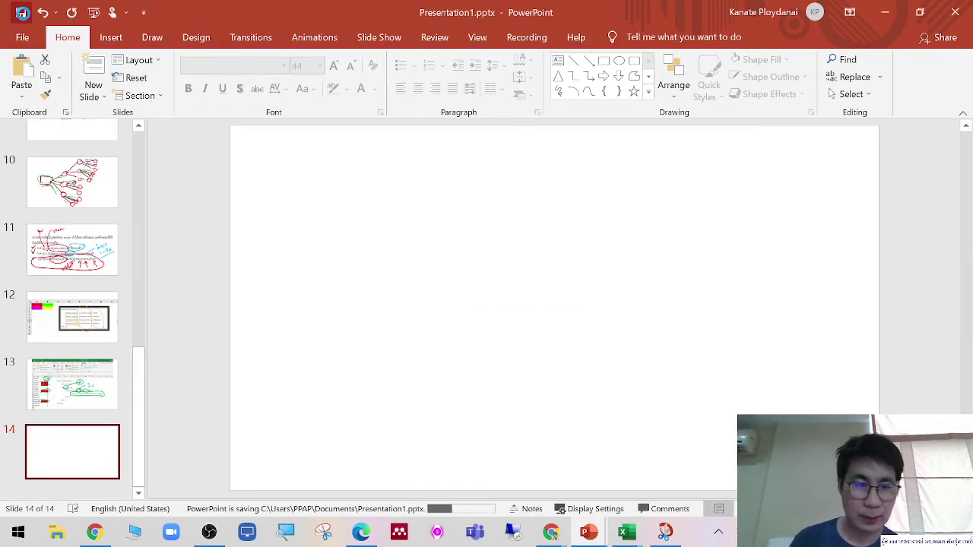
pyautogui.click(67, 394)
pyautogui.click(95, 450)
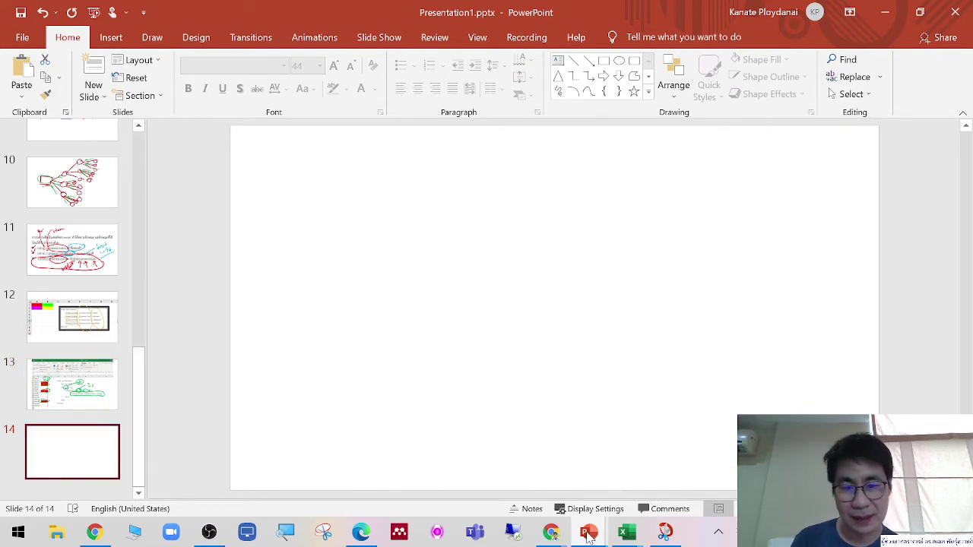
pyautogui.moveTo(589, 536)
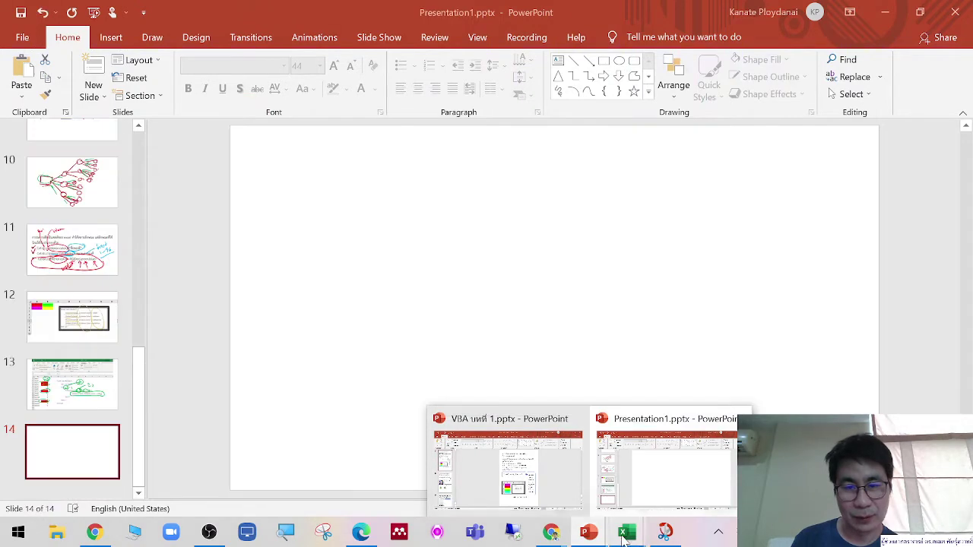
pyautogui.moveTo(627, 532)
pyautogui.click(579, 474)
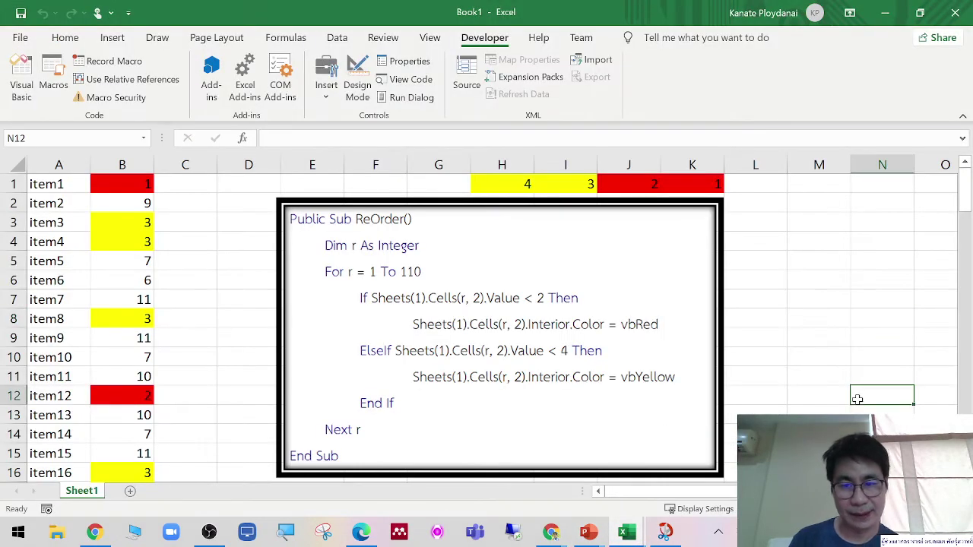
# Snip the recoloured sheet and code box and paste it onto slide 14 of Presentation1
pyautogui.press('super+shift+s')
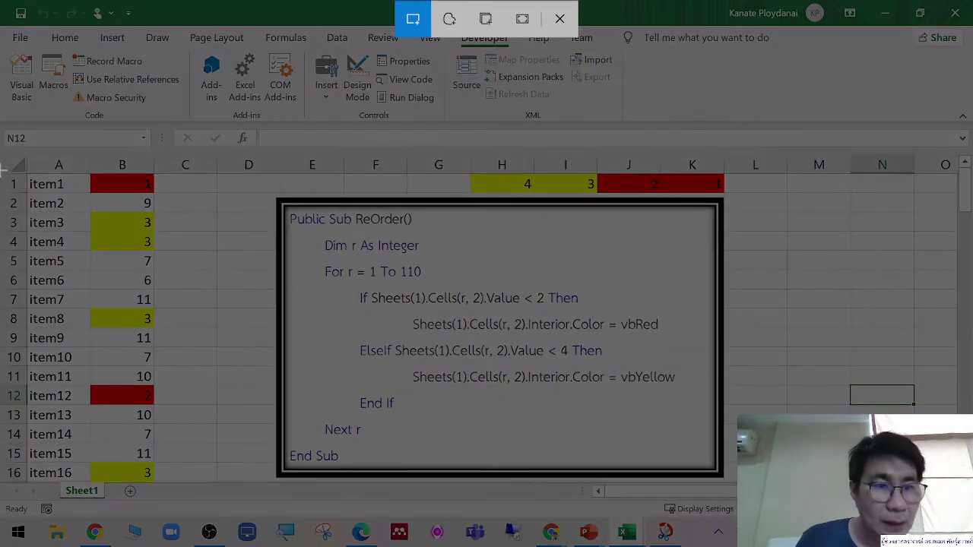
pyautogui.moveTo(0, 148)
pyautogui.mouseDown()
pyautogui.moveTo(826, 432)
pyautogui.moveTo(739, 486)
pyautogui.mouseUp()
pyautogui.moveTo(588, 532)
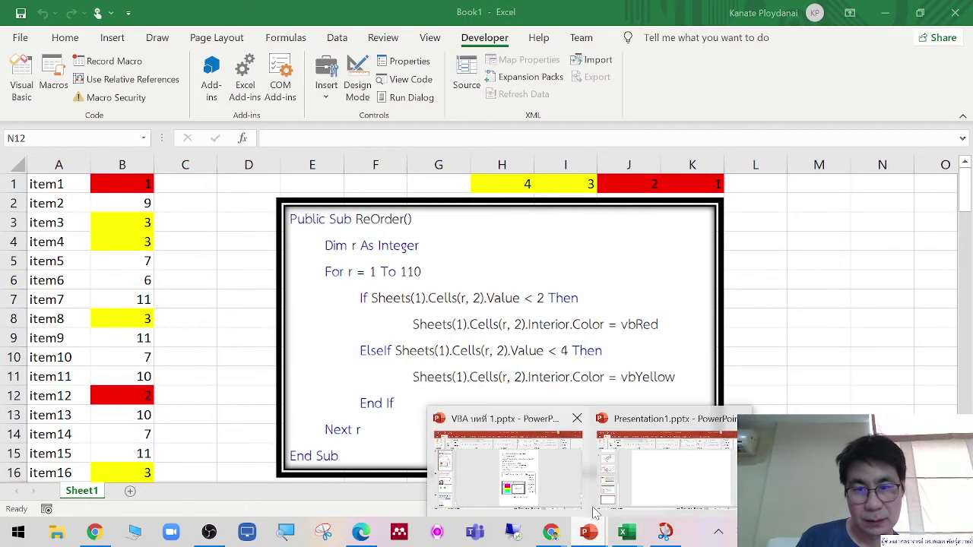
pyautogui.click(570, 497)
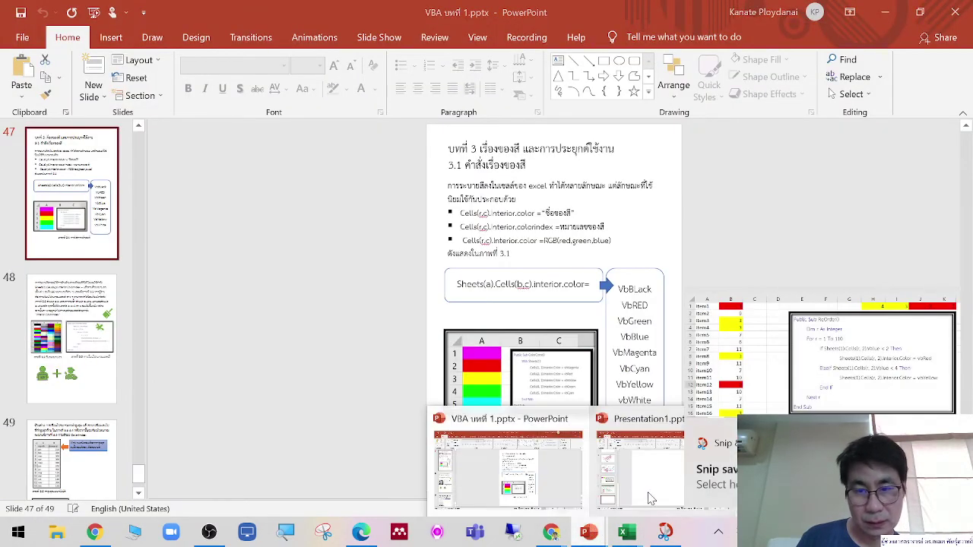
pyautogui.click(650, 494)
pyautogui.rightClick(524, 292)
pyautogui.click(556, 318)
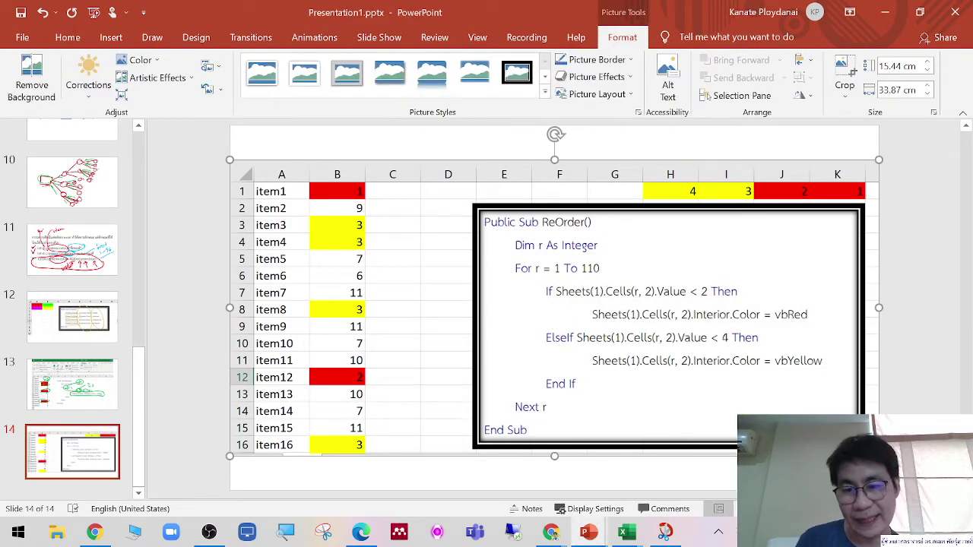
pyautogui.hotkey('shift', 'F5')
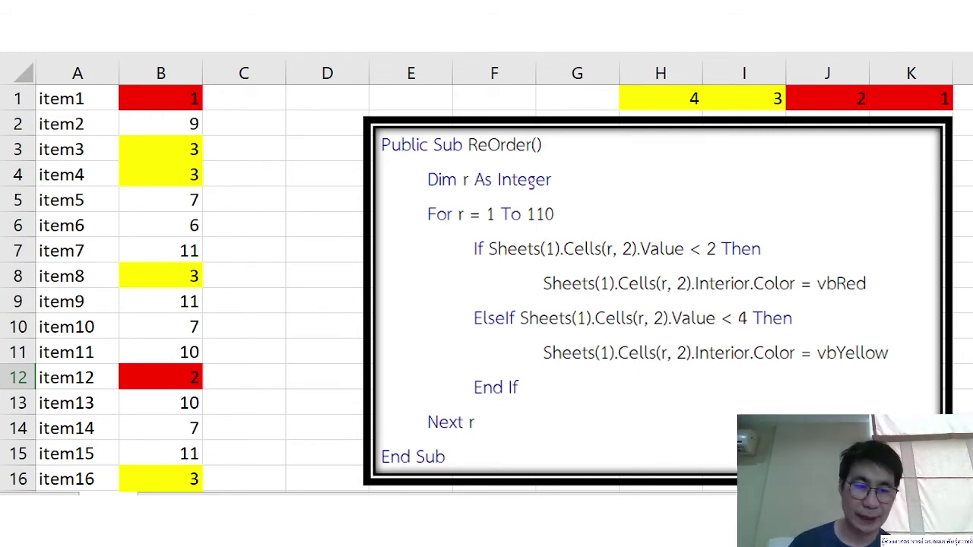
# Underline the < signs on slide 14 with green pen ink, then exit the show
pyautogui.click(72, 529)
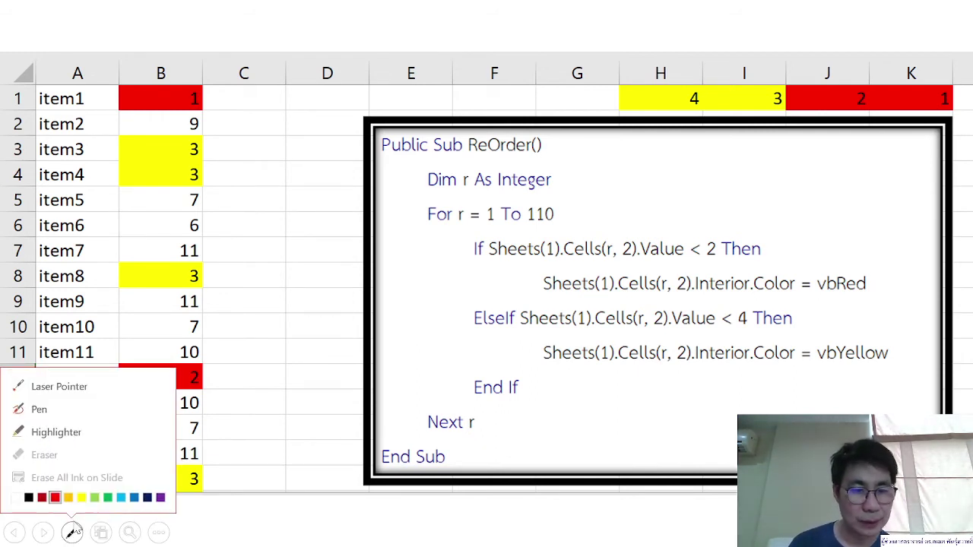
pyautogui.click(112, 500)
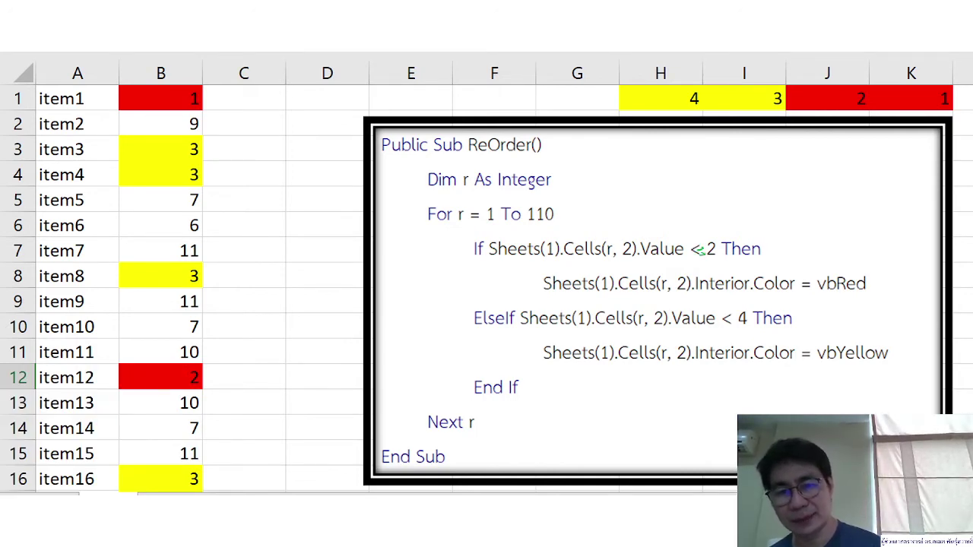
pyautogui.moveTo(729, 321); pyautogui.dragTo(741, 322)
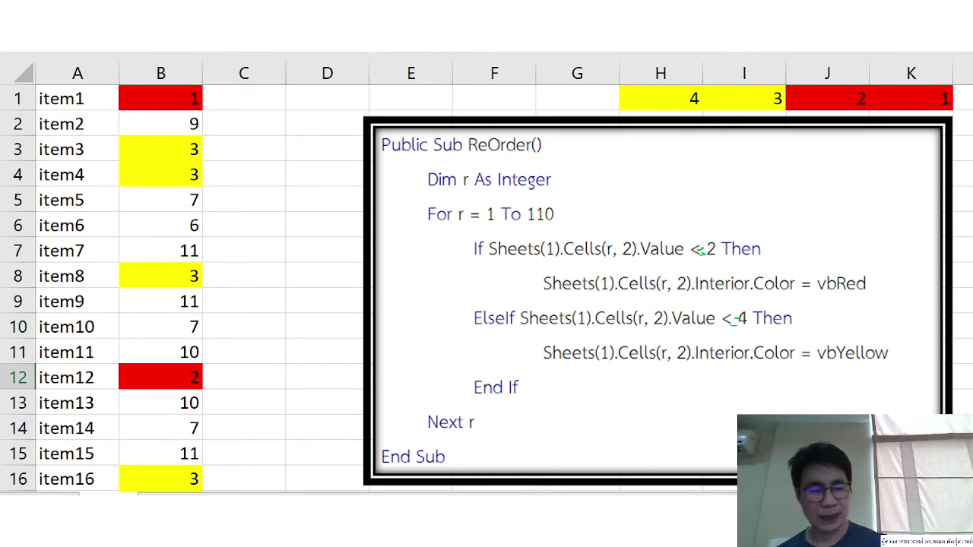
pyautogui.press('Escape')
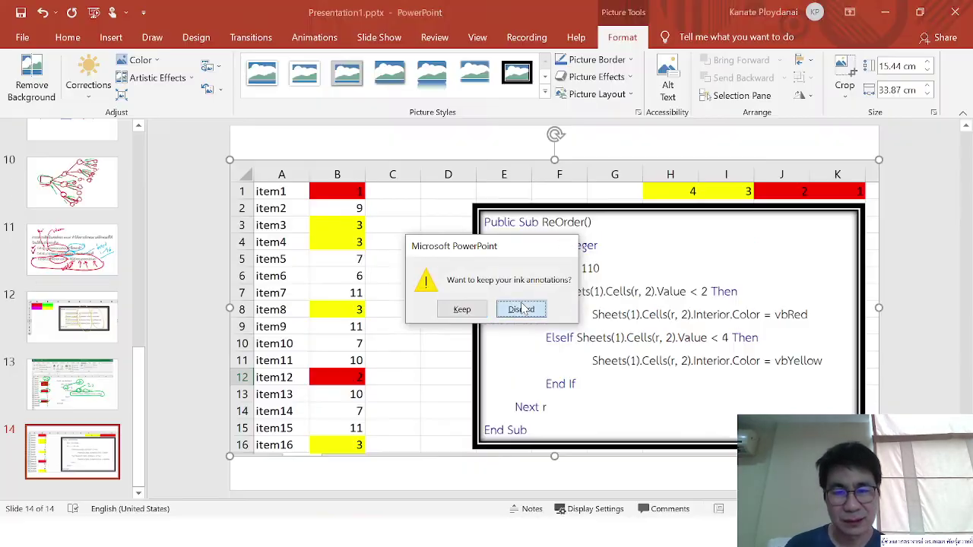
# Discard the ink, clear slide 14's screenshot, and snip the ReOrder macro code in the VBA editor
pyautogui.click(522, 308)
pyautogui.press('Delete')
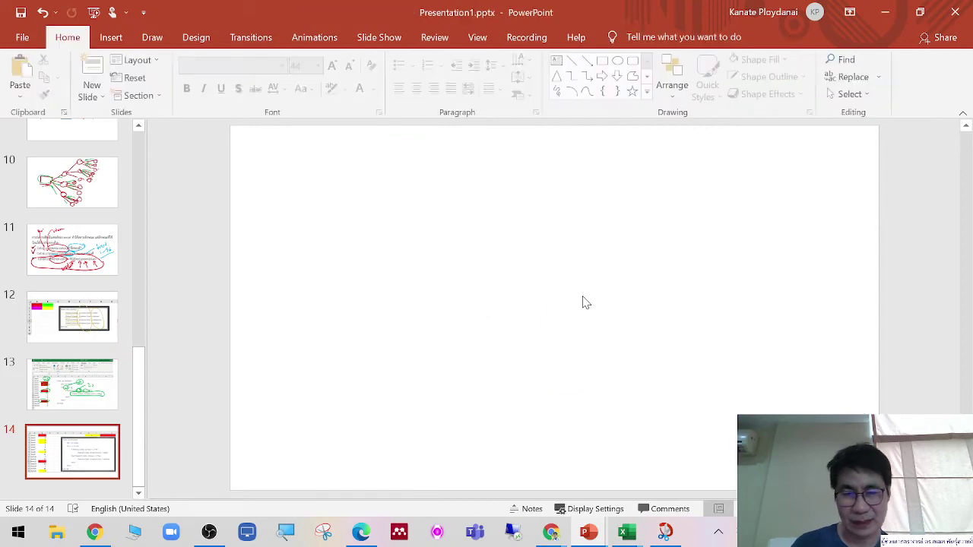
pyautogui.moveTo(627, 532)
pyautogui.click(692, 479)
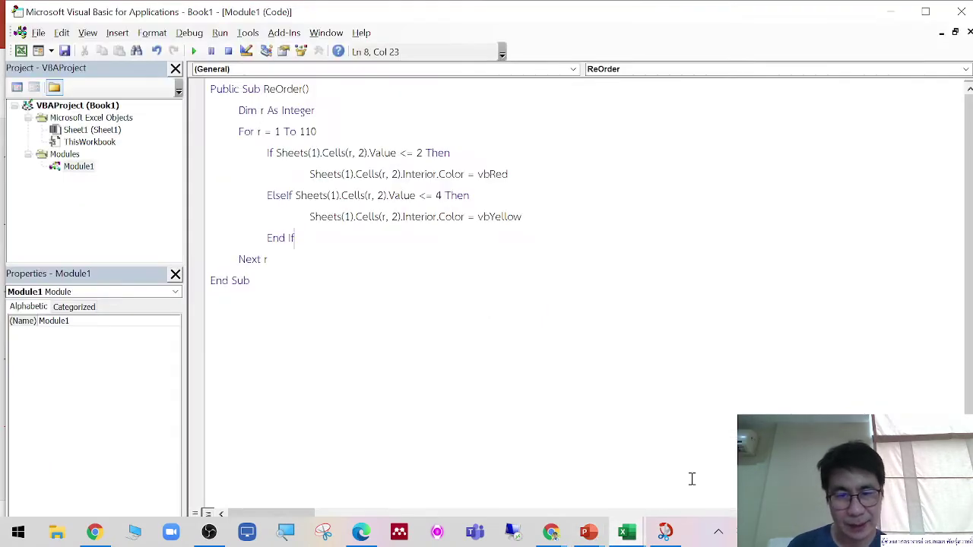
pyautogui.click(302, 371)
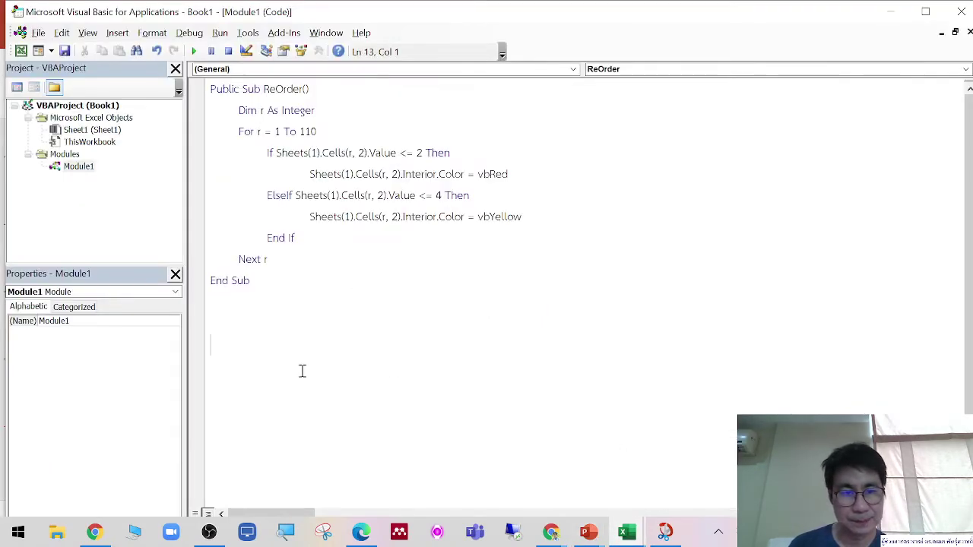
pyautogui.press('super+shift+s')
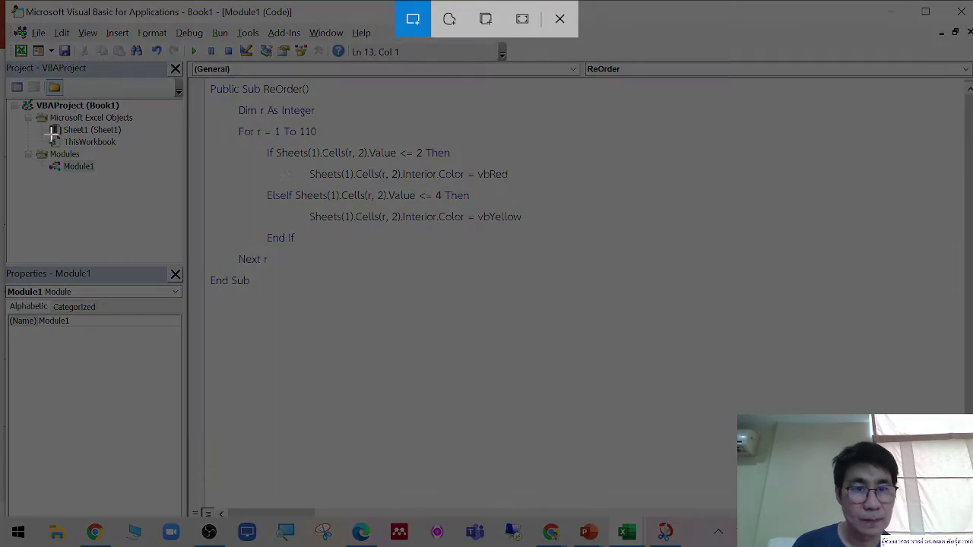
pyautogui.moveTo(205, 82); pyautogui.dragTo(581, 304)
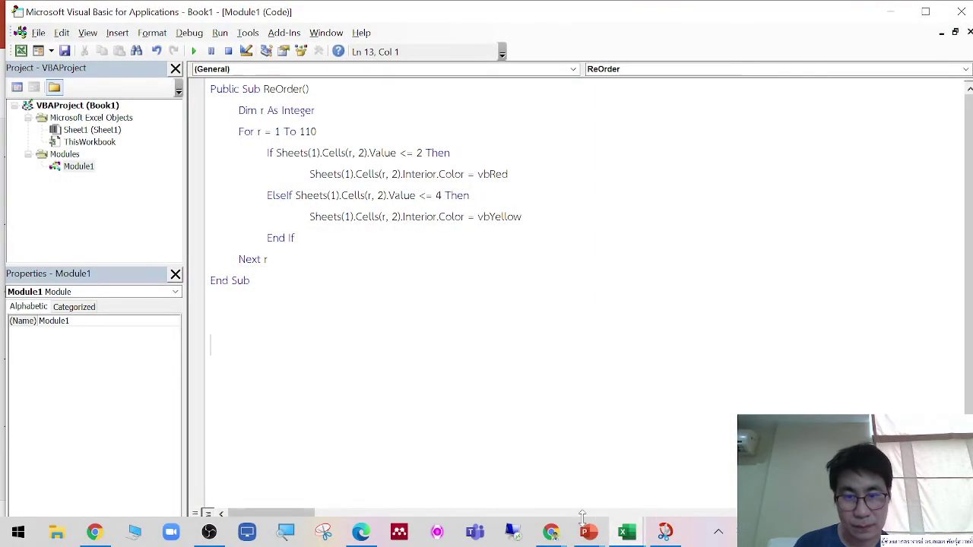
# Paste the ReOrder code snip onto Presentation1's slide 14 and enlarge it to 15.05 x 25.89 cm
pyautogui.moveTo(588, 533)
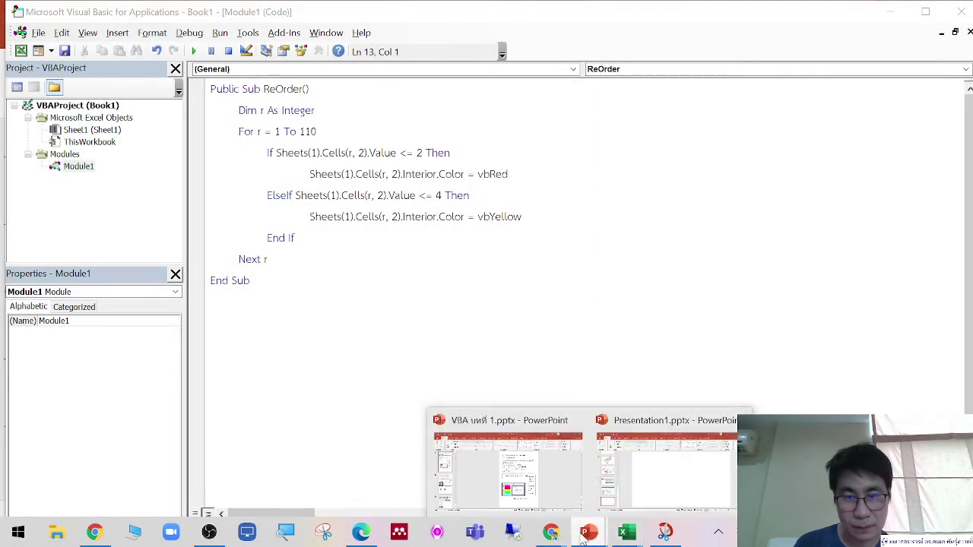
pyautogui.click(517, 464)
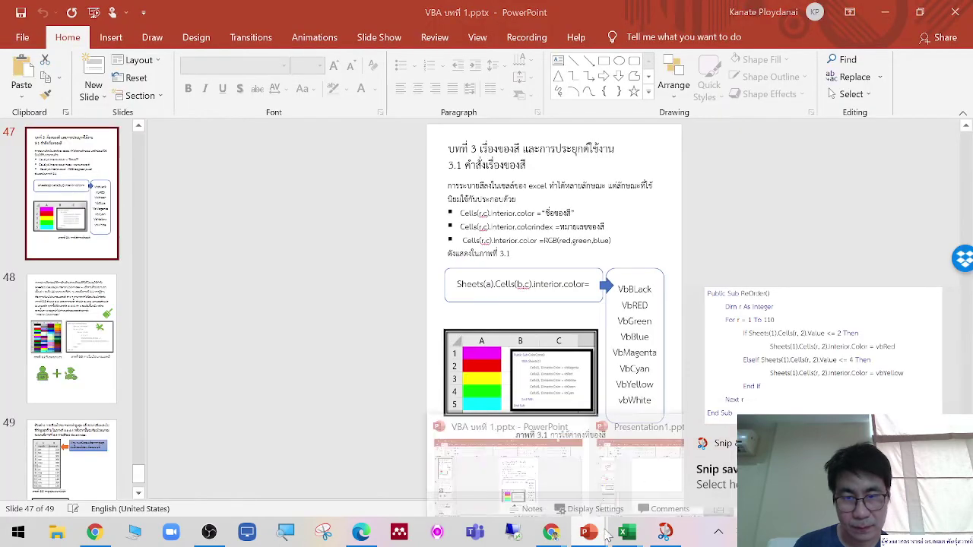
pyautogui.click(667, 485)
pyautogui.rightClick(395, 371)
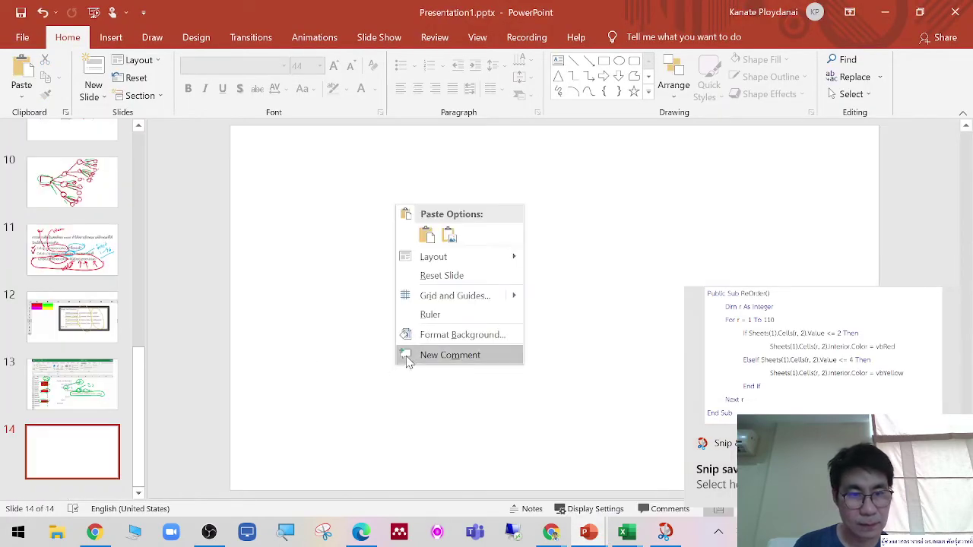
pyautogui.click(425, 230)
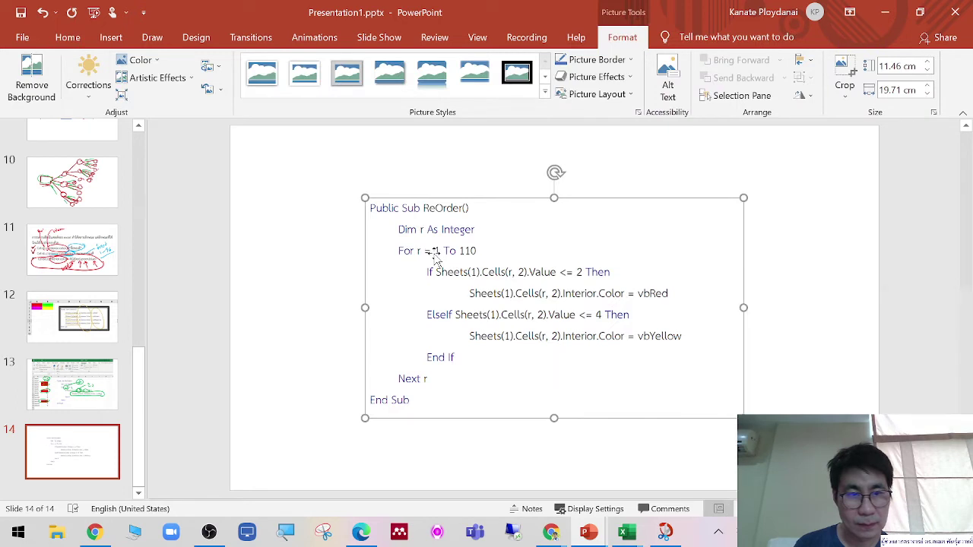
pyautogui.moveTo(431, 256); pyautogui.dragTo(371, 233)
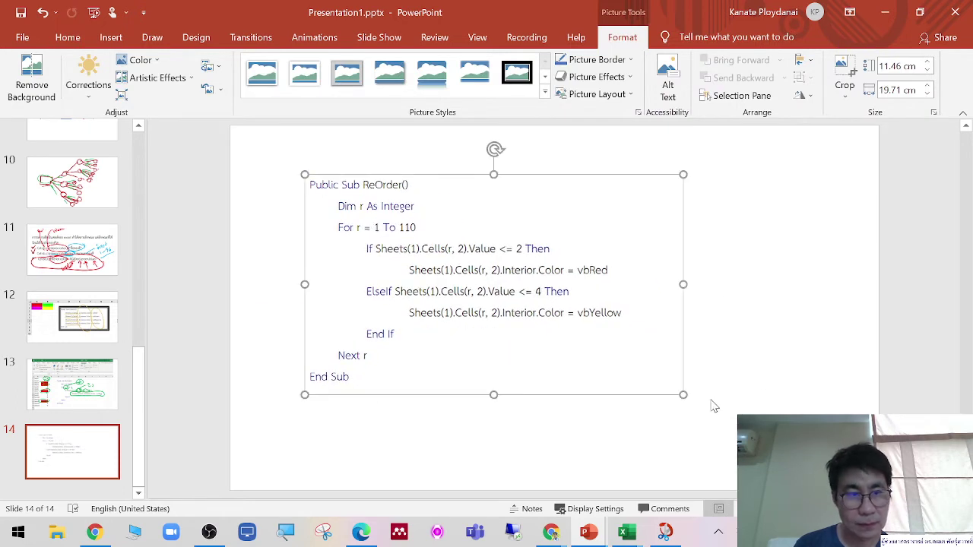
pyautogui.moveTo(683, 394); pyautogui.dragTo(801, 463)
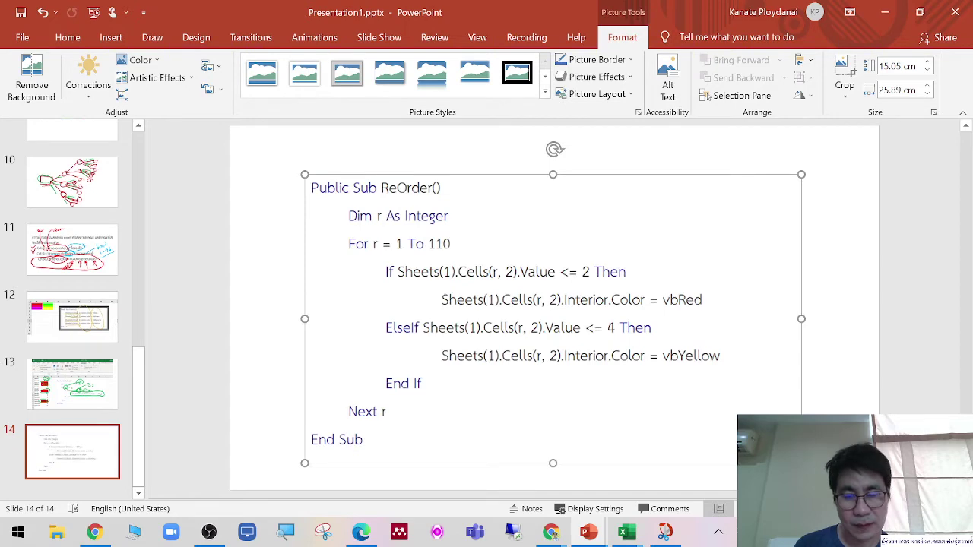
# Delete the code picture from slide 14 and return to the Book1 workbook
pyautogui.press('Delete')
pyautogui.moveTo(637, 515)
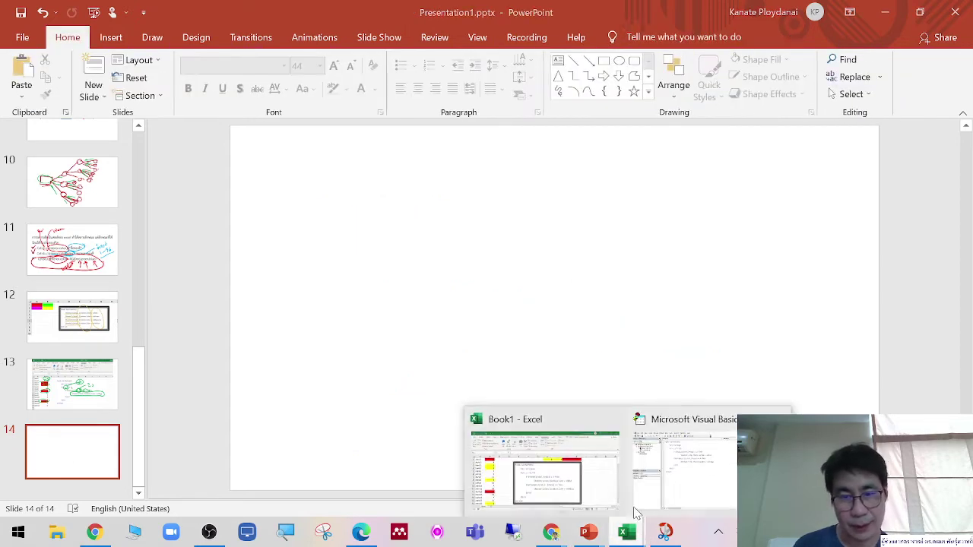
pyautogui.click(571, 441)
# Replace the old code picture on the sheet with the new snip, placed to uncover H1:K1
pyautogui.click(602, 359)
pyautogui.press('Delete')
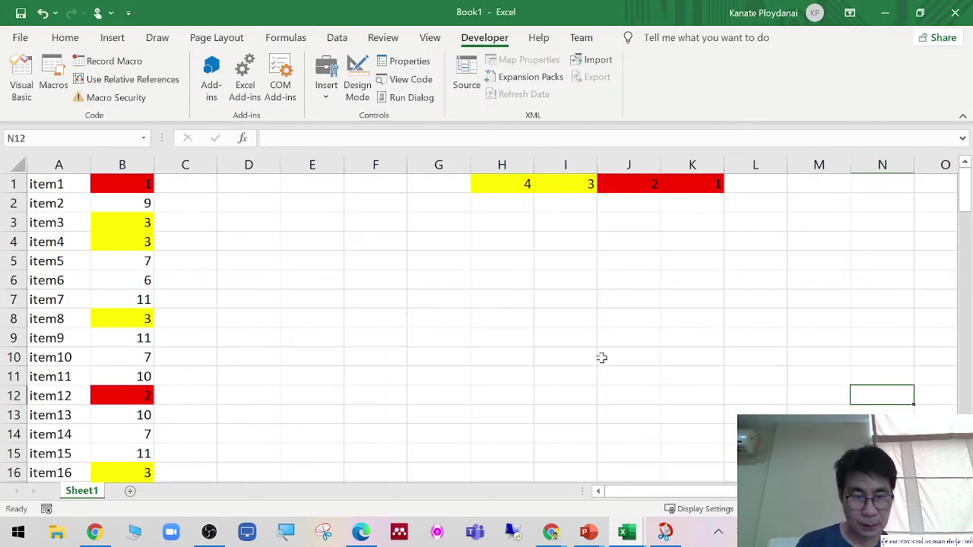
pyautogui.hotkey('ctrl', 'v')
pyautogui.moveTo(823, 391); pyautogui.dragTo(318, 211)
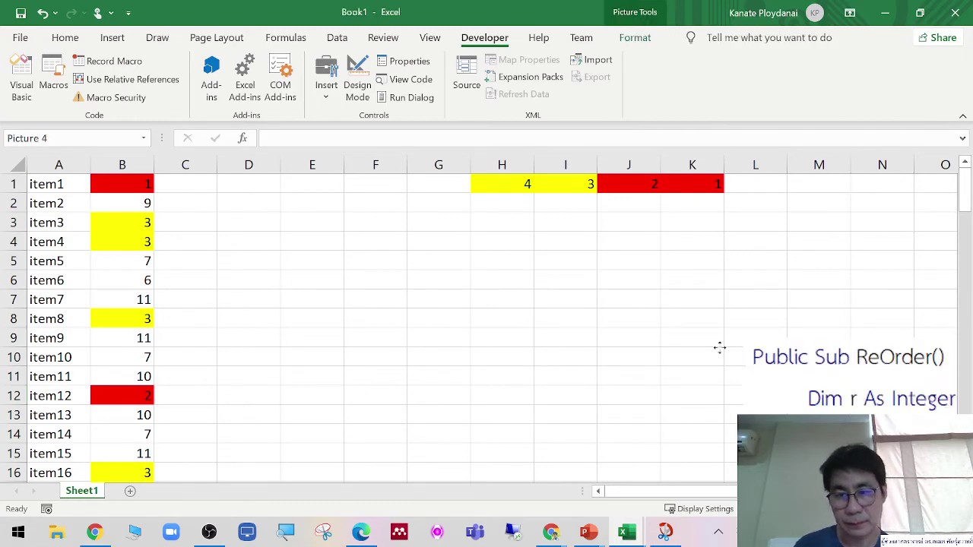
pyautogui.moveTo(274, 176)
pyautogui.mouseDown()
pyautogui.moveTo(471, 323)
pyautogui.moveTo(258, 196)
pyautogui.mouseUp()
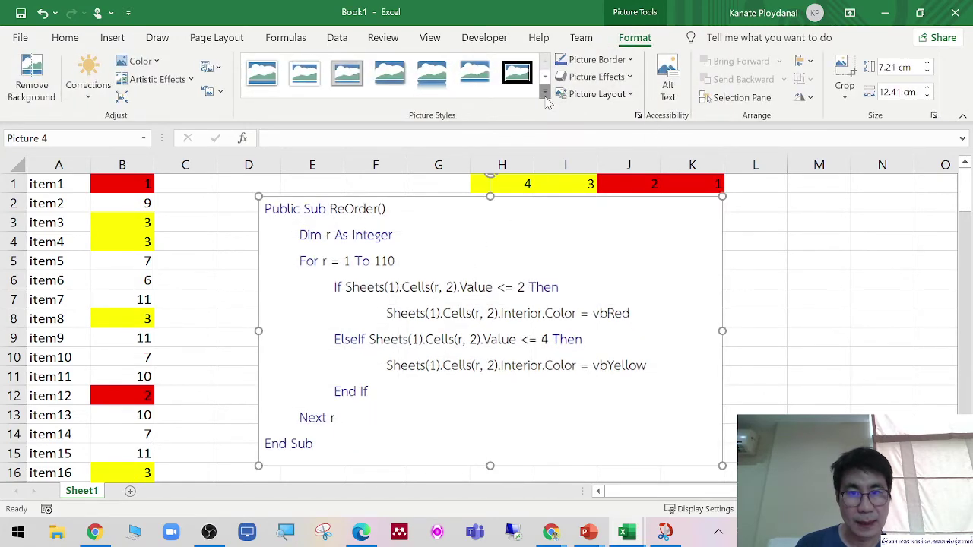
# Give the code picture a thick black frame Picture Style, then deselect it
pyautogui.click(544, 92)
pyautogui.click(400, 122)
pyautogui.click(942, 434)
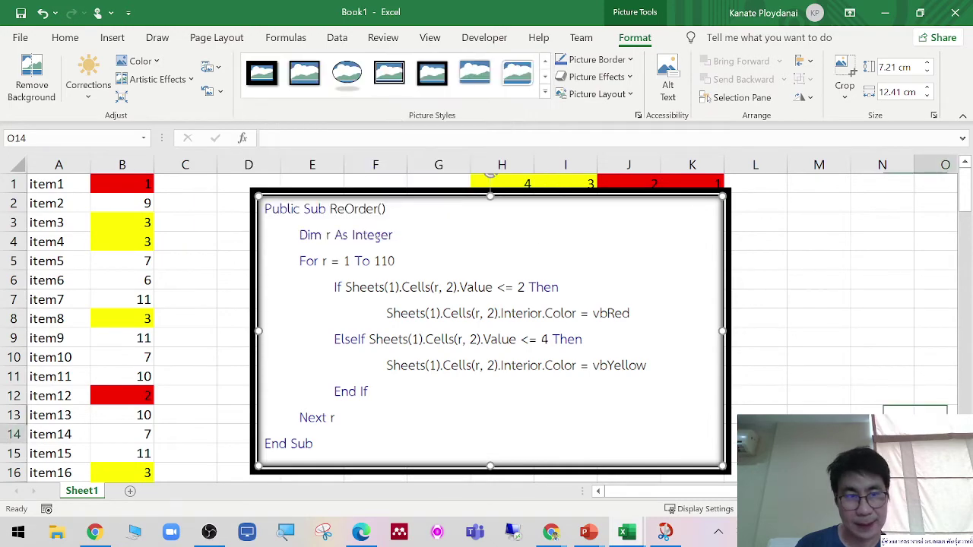
# Capture a screenshot of the coloured sheet together with the framed ReOrder code
pyautogui.press('super+shift+s')
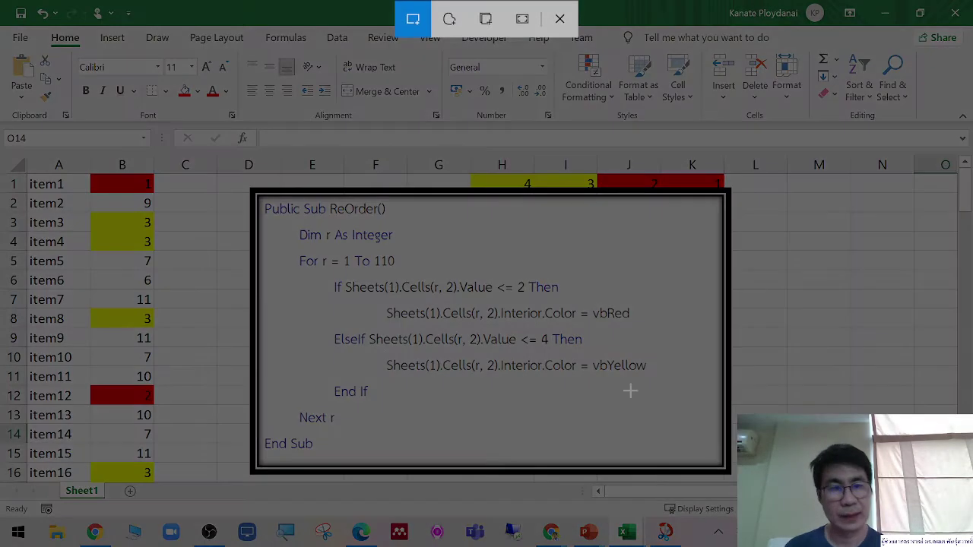
pyautogui.moveTo(4, 144); pyautogui.dragTo(748, 487)
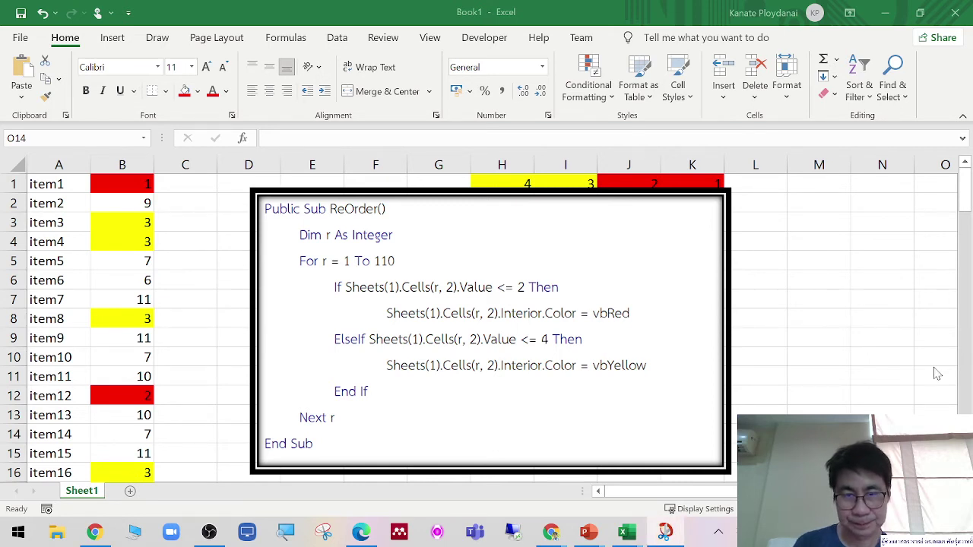
pyautogui.press('super+shift+s')
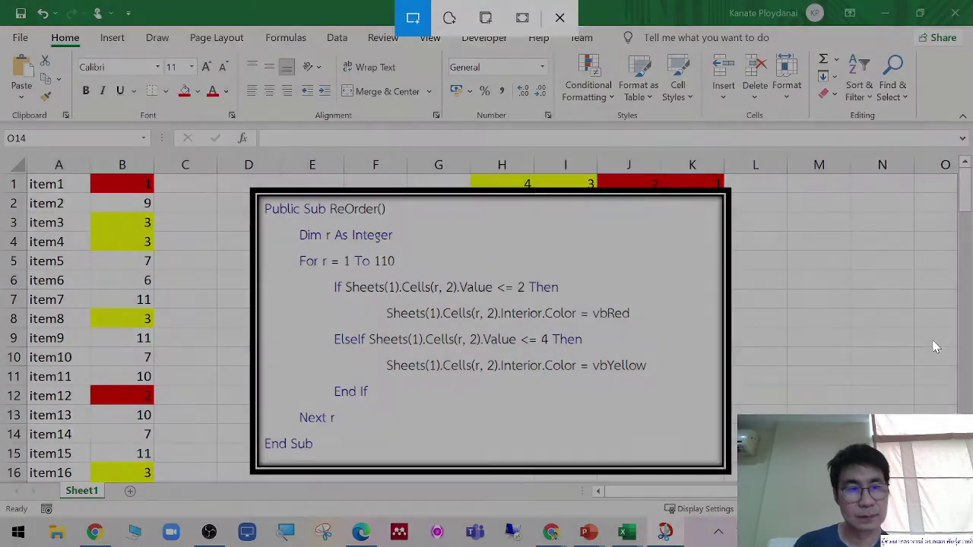
pyautogui.moveTo(4, 147); pyautogui.dragTo(739, 484)
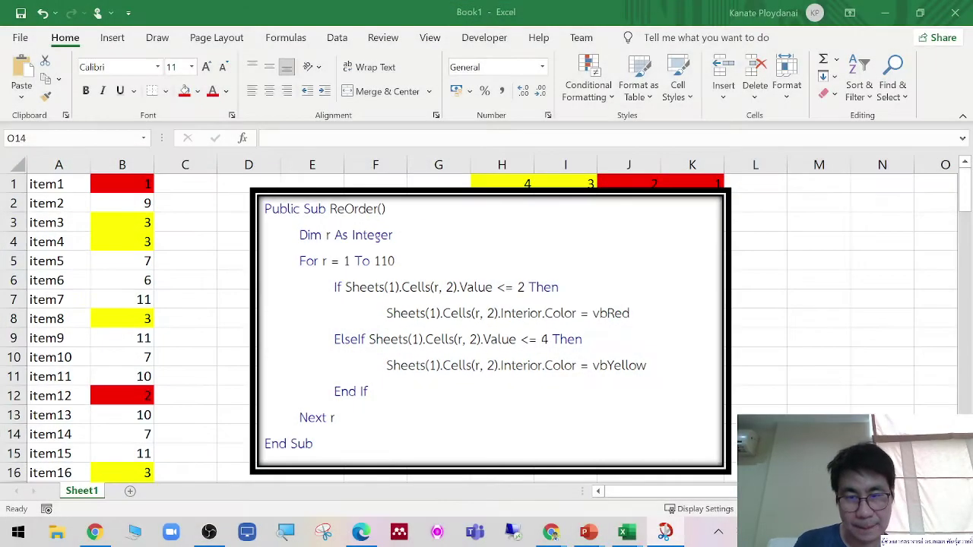
# Paste the capture onto Presentation1's slide 14 and present that slide full screen
pyautogui.moveTo(592, 536)
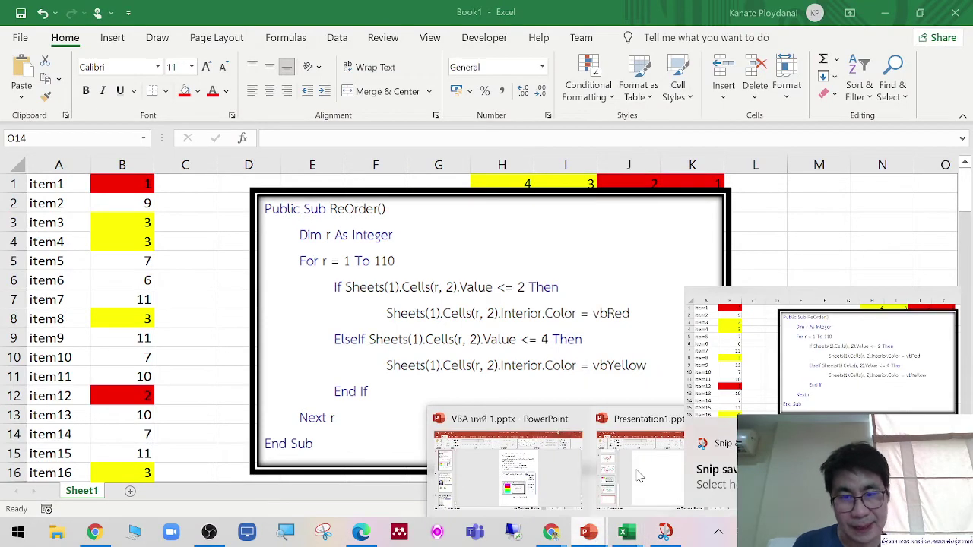
pyautogui.click(639, 467)
pyautogui.rightClick(493, 335)
pyautogui.click(528, 361)
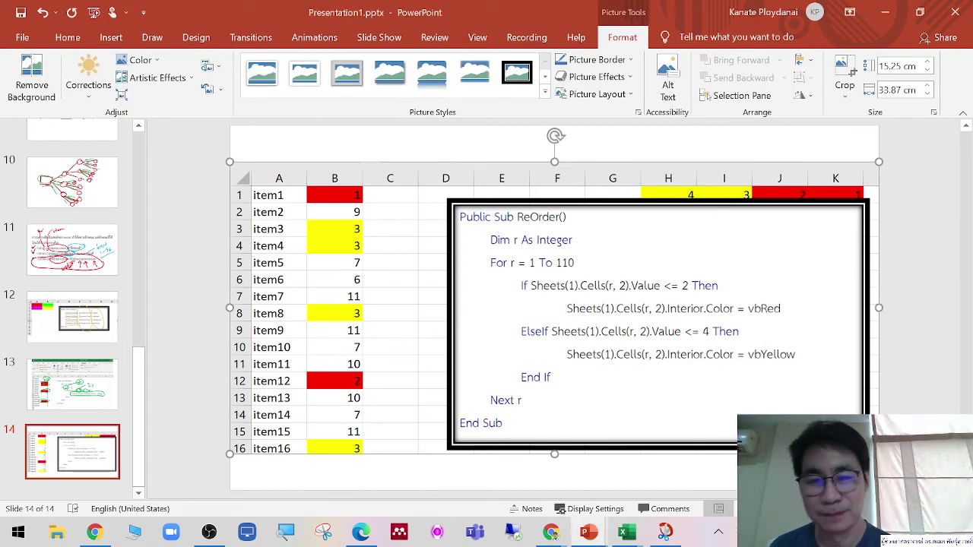
pyautogui.hotkey('shift', 'F5')
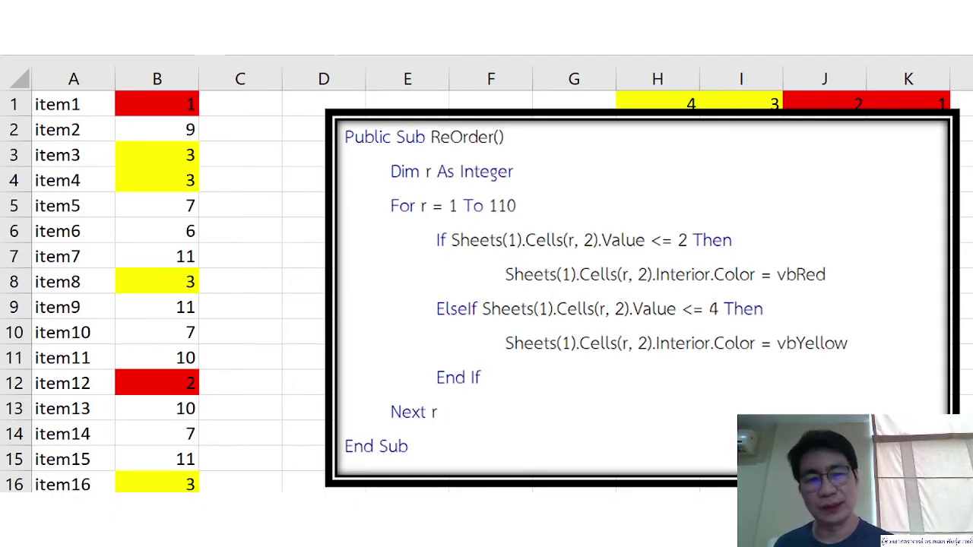
# Mark the loop's start and end values and each r in the code with red ink
pyautogui.moveTo(437, 219); pyautogui.dragTo(506, 218)
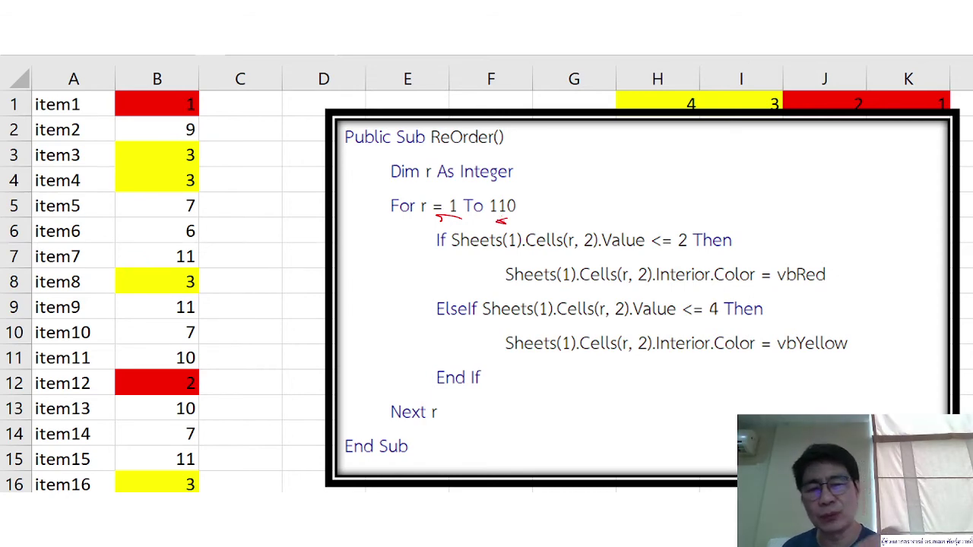
pyautogui.moveTo(563, 244); pyautogui.dragTo(572, 248)
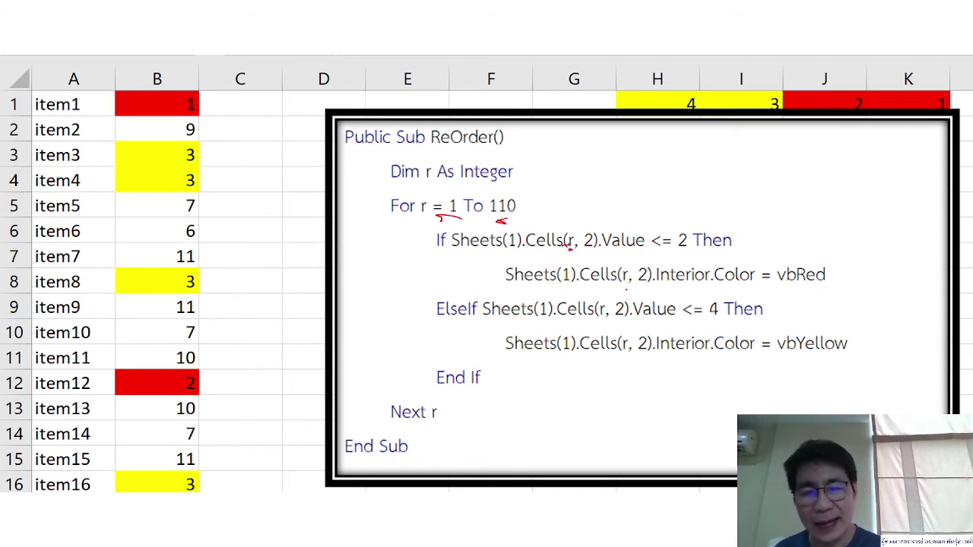
pyautogui.moveTo(618, 279); pyautogui.dragTo(627, 286)
pyautogui.click(596, 316)
pyautogui.moveTo(596, 315); pyautogui.dragTo(602, 321)
pyautogui.moveTo(619, 354); pyautogui.dragTo(625, 358)
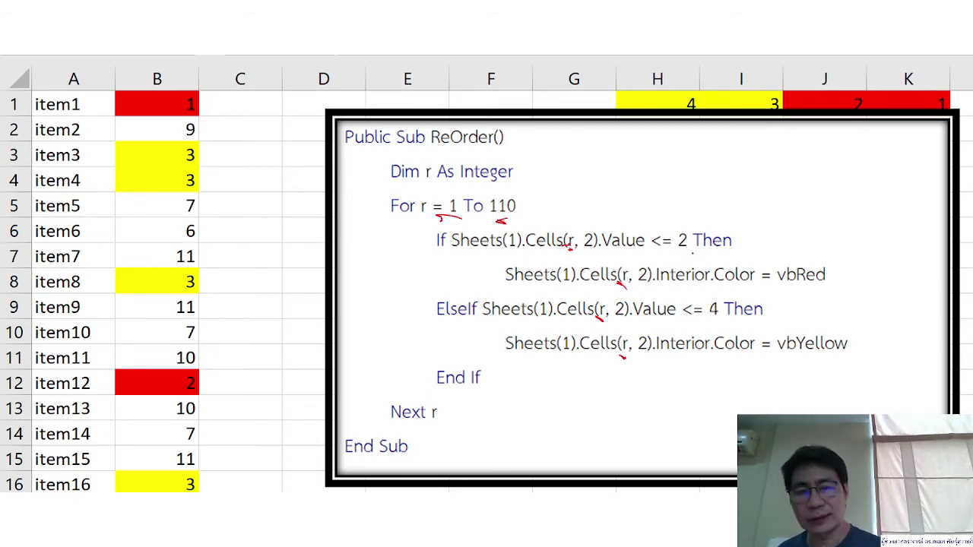
# Underline and circle the <= 2 and <= 4 conditions in red, then keep the ink
pyautogui.moveTo(658, 256); pyautogui.dragTo(692, 254)
pyautogui.moveTo(687, 325); pyautogui.dragTo(725, 328)
pyautogui.moveTo(707, 226); pyautogui.dragTo(713, 245)
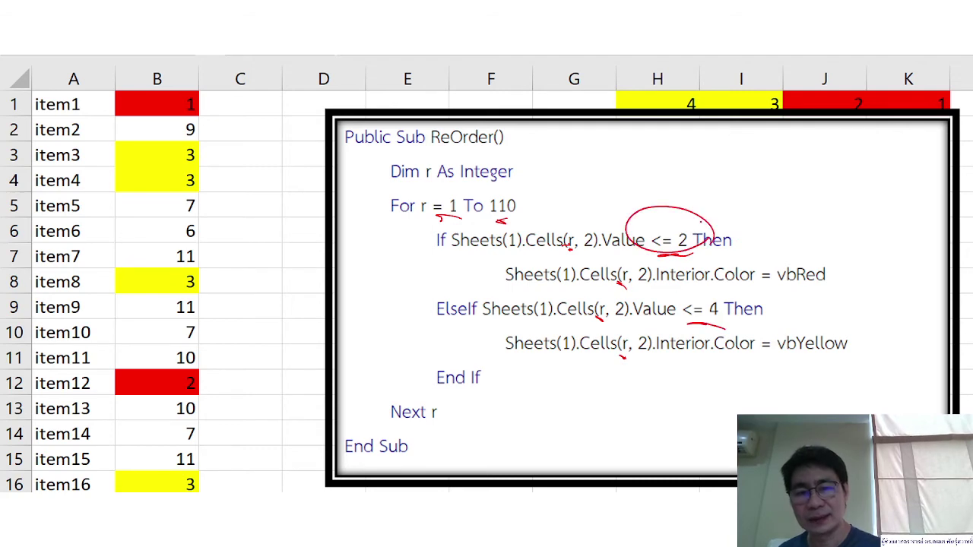
pyautogui.moveTo(729, 295); pyautogui.dragTo(749, 317)
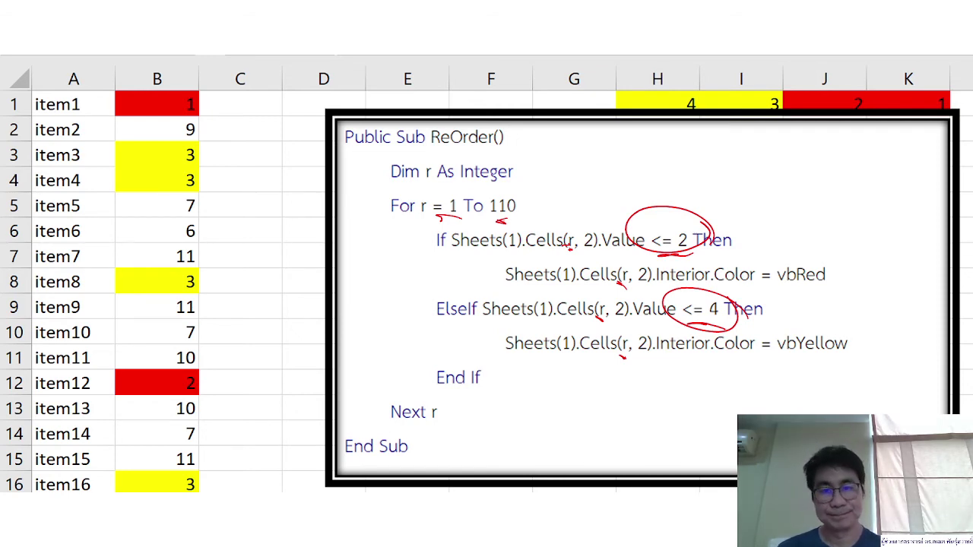
pyautogui.press('Escape')
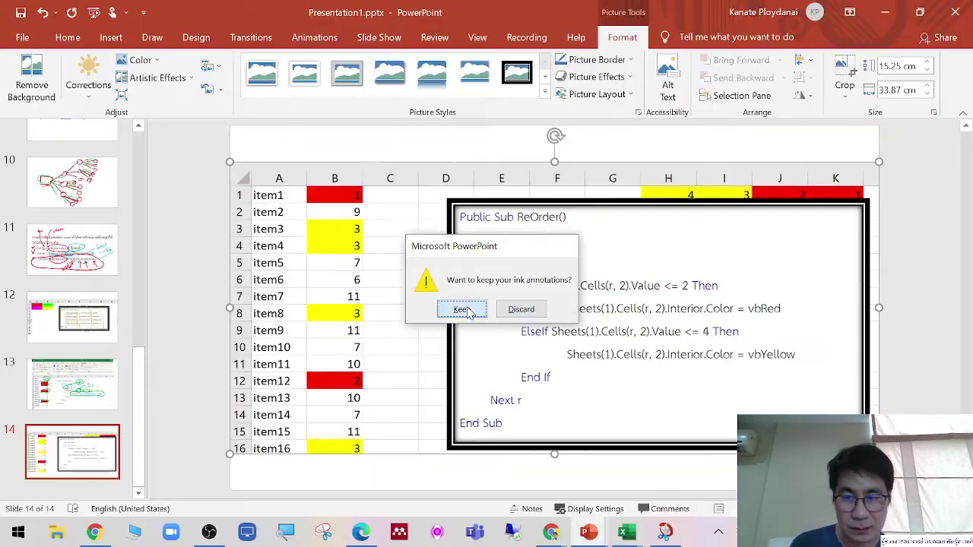
pyautogui.click(462, 310)
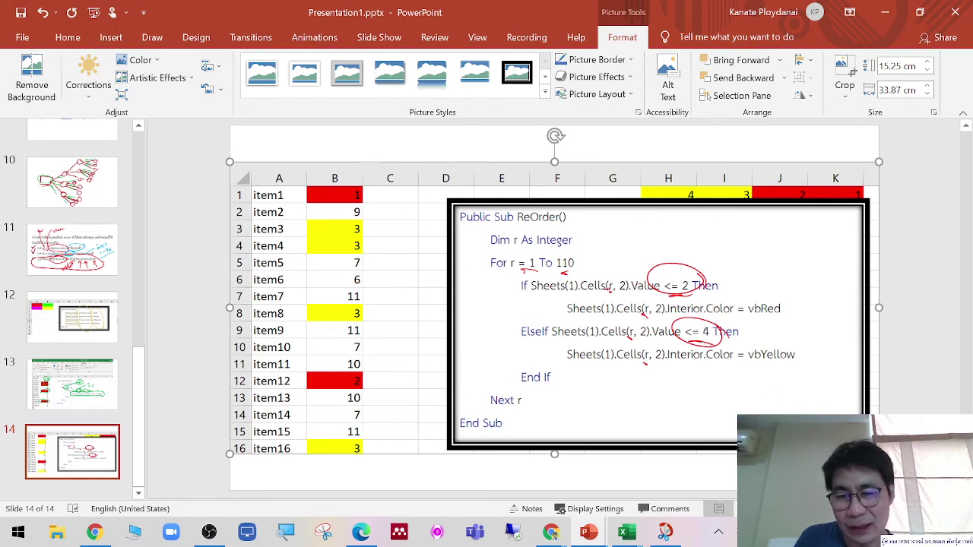
# Present slide 14 full screen again to show the kept red ink marks
pyautogui.hotkey('shift', 'F5')
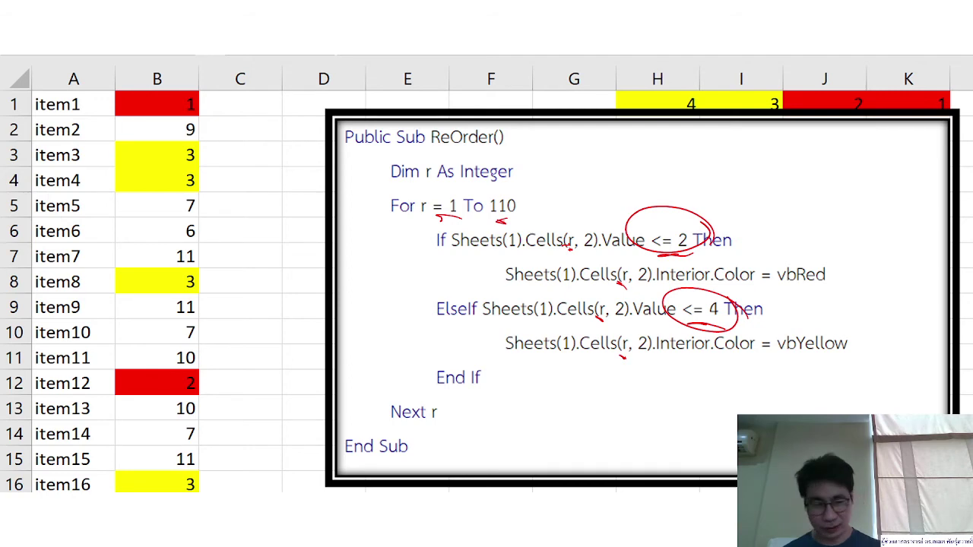
# End the slide show, save the presentation, and close Excel's Book1 without saving
pyautogui.press('Escape')
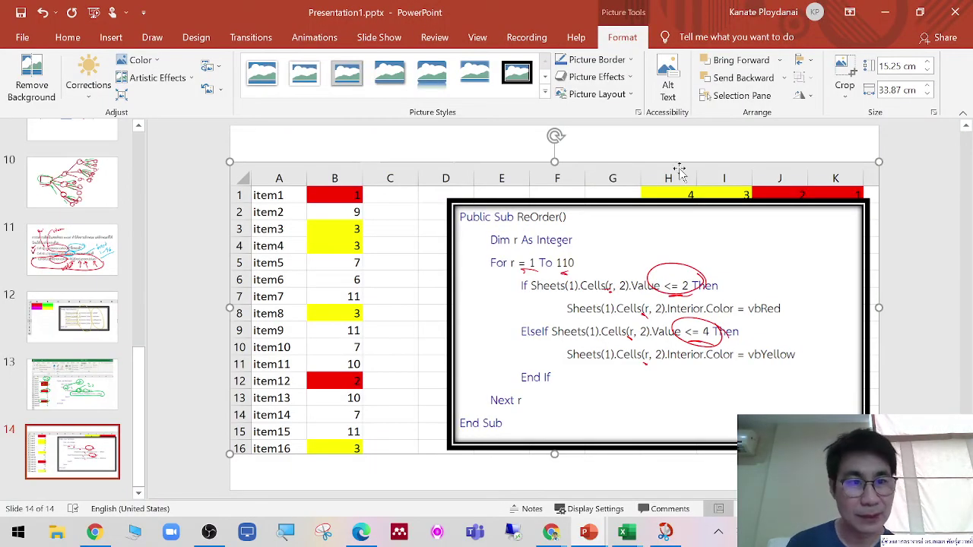
pyautogui.click(21, 13)
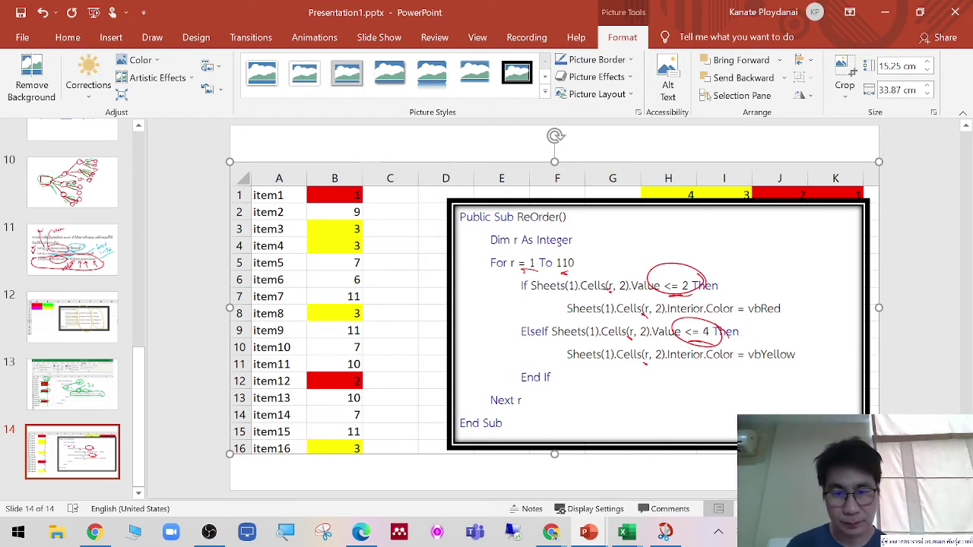
pyautogui.moveTo(553, 535)
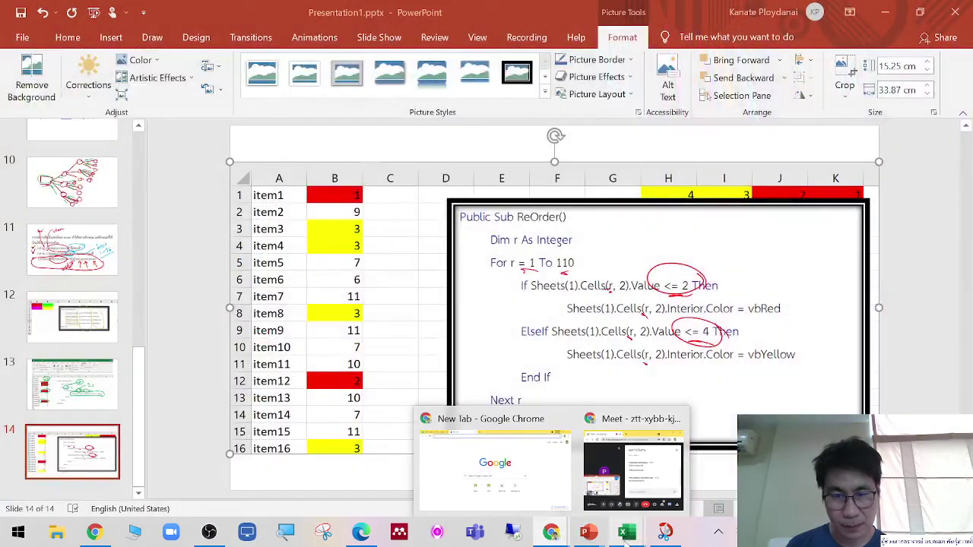
pyautogui.moveTo(626, 532)
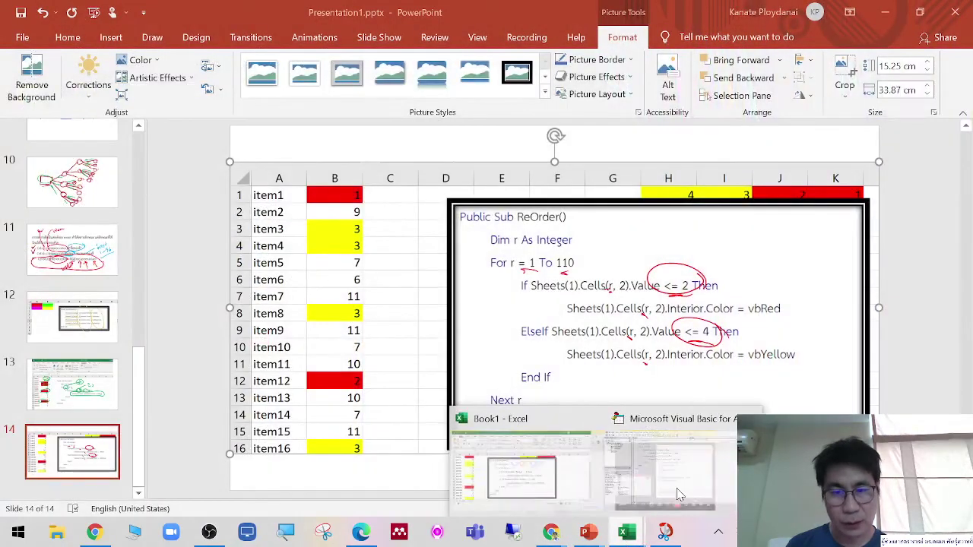
pyautogui.click(558, 470)
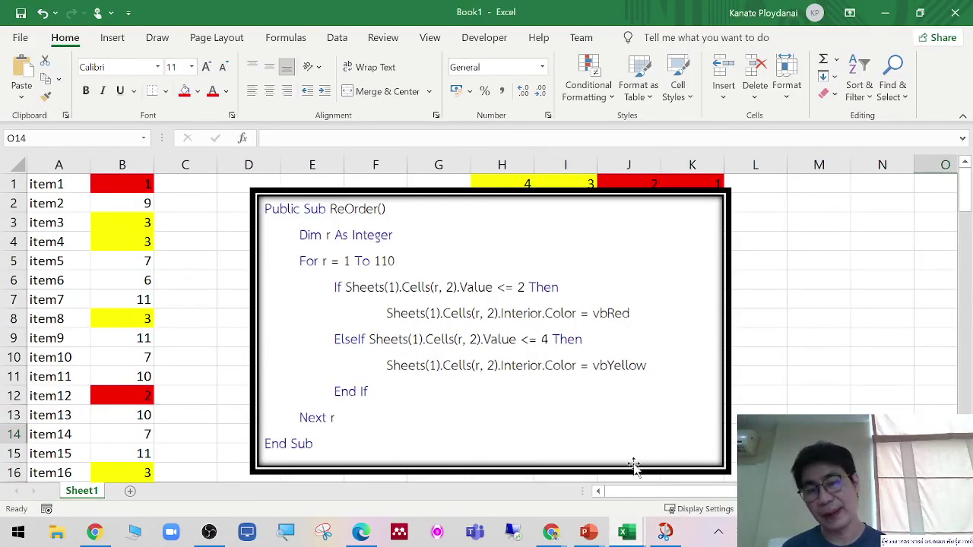
pyautogui.click(956, 13)
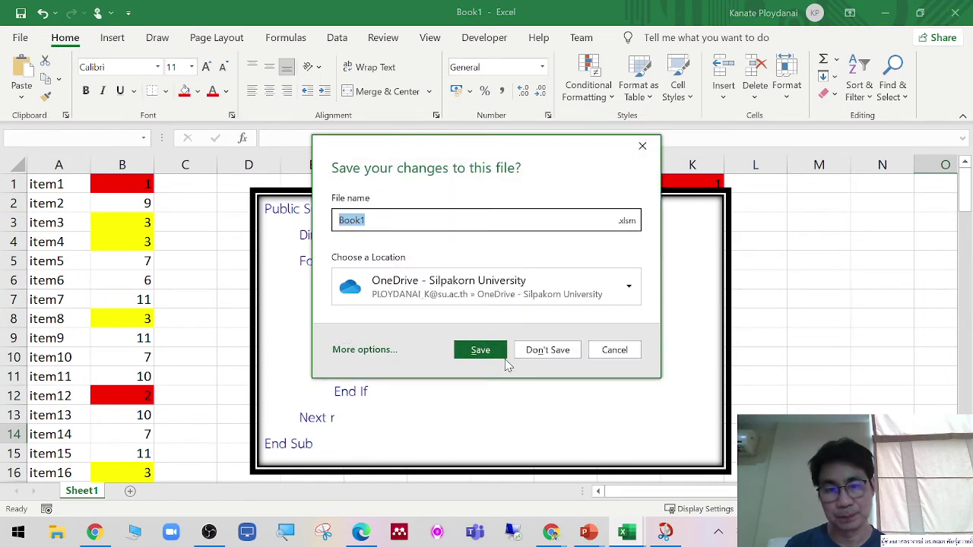
pyautogui.click(547, 350)
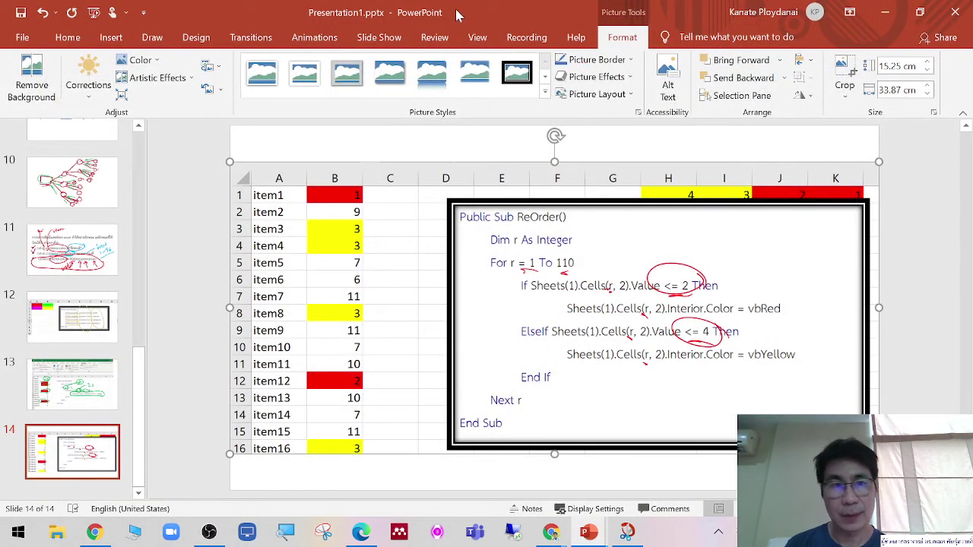
# Save the presentation again and bring the VBA PDF forward in Edge
pyautogui.click(20, 13)
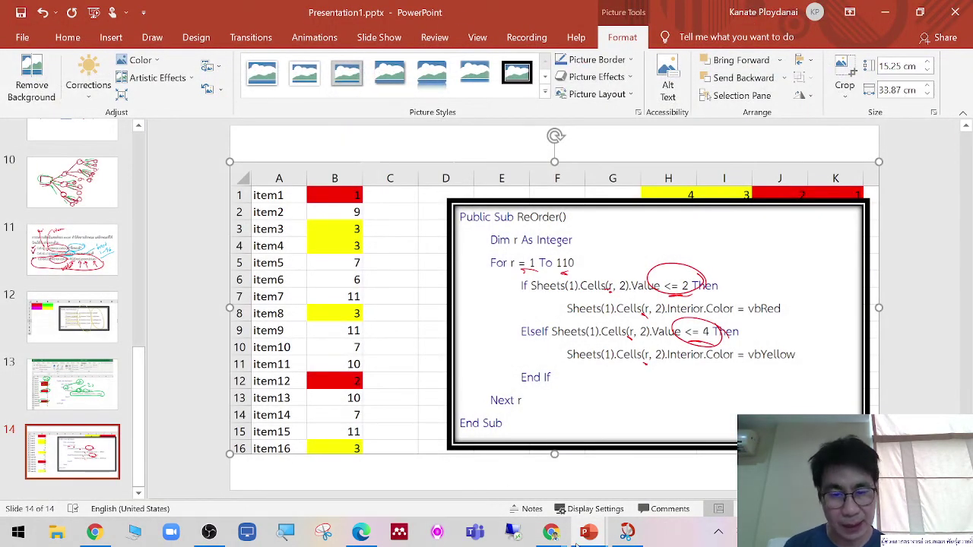
pyautogui.moveTo(550, 532)
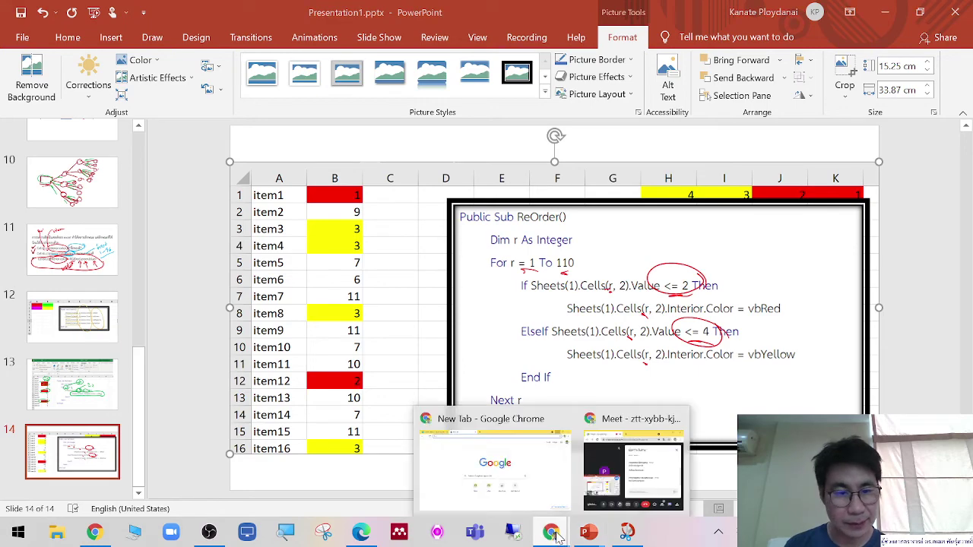
pyautogui.click(363, 532)
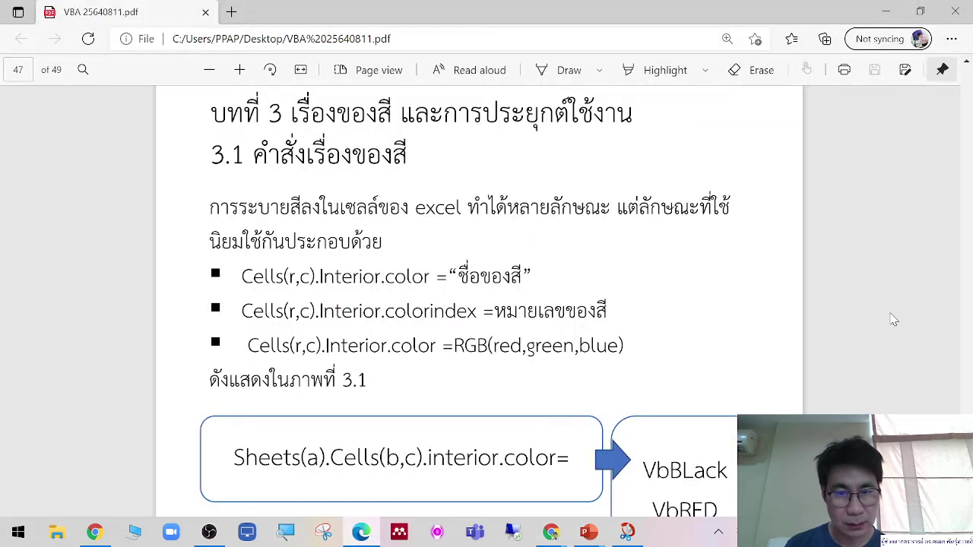
# Scroll the PDF to page 48 and zoom in on the ColorIndex table and ColorIndexTable code
pyautogui.scroll(-4, 865, 339)
pyautogui.scroll(-4, 864, 338)
pyautogui.scroll(-4, 866, 340)
pyautogui.scroll(-2, 864, 340)
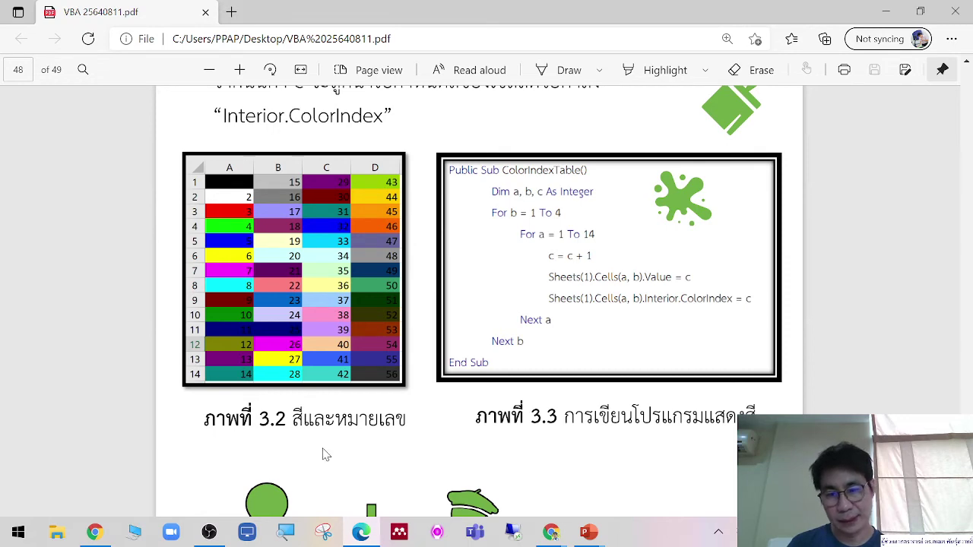
pyautogui.hotkey('ctrl', '+')
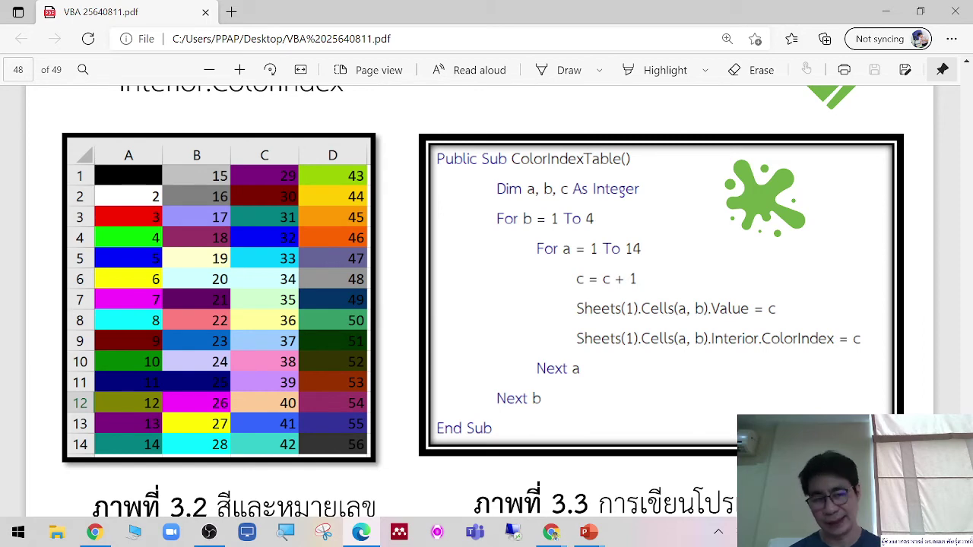
pyautogui.scroll(-1, 566, 393)
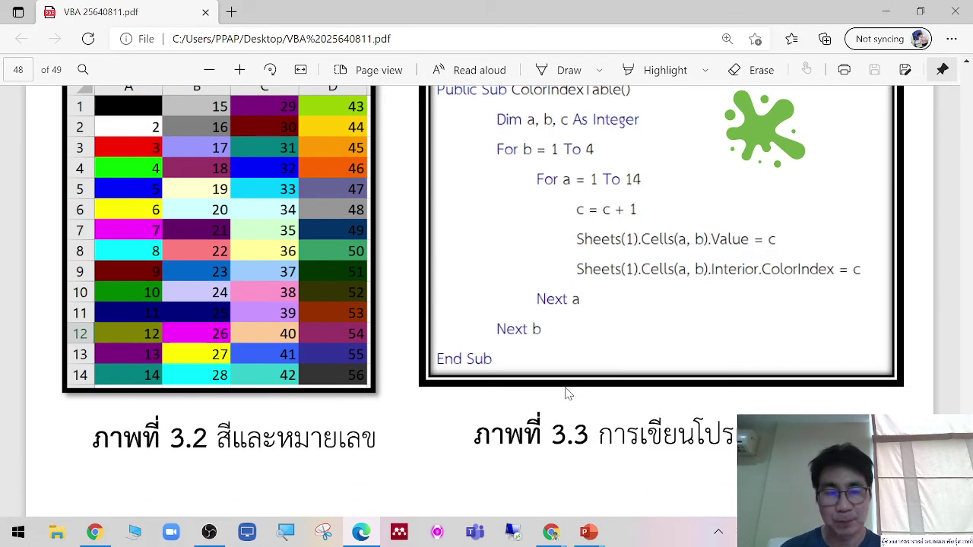
pyautogui.scroll(1, 598, 320)
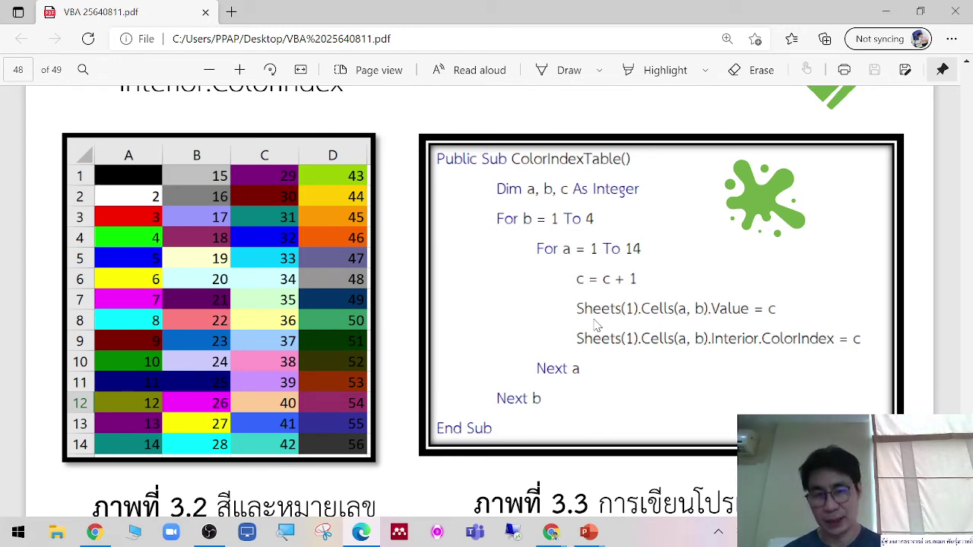
# Minimize the PDF and Presentation1 windows and launch Excel from the Start search
pyautogui.click(881, 10)
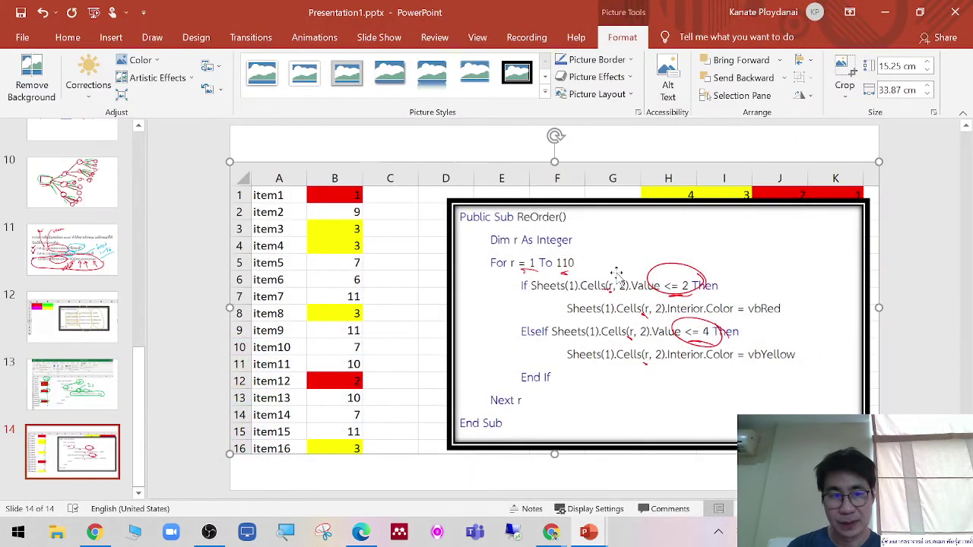
pyautogui.click(886, 19)
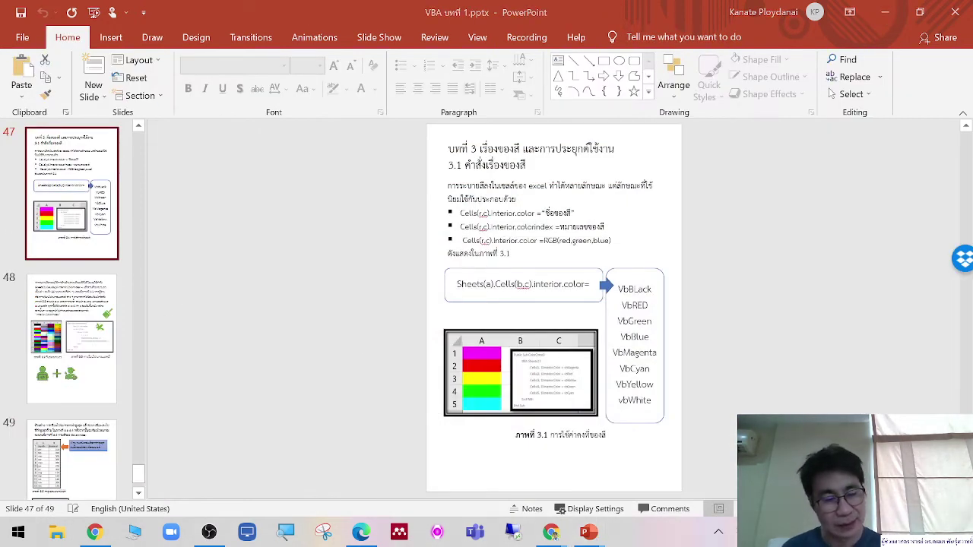
pyautogui.press('super')
pyautogui.write('ex')
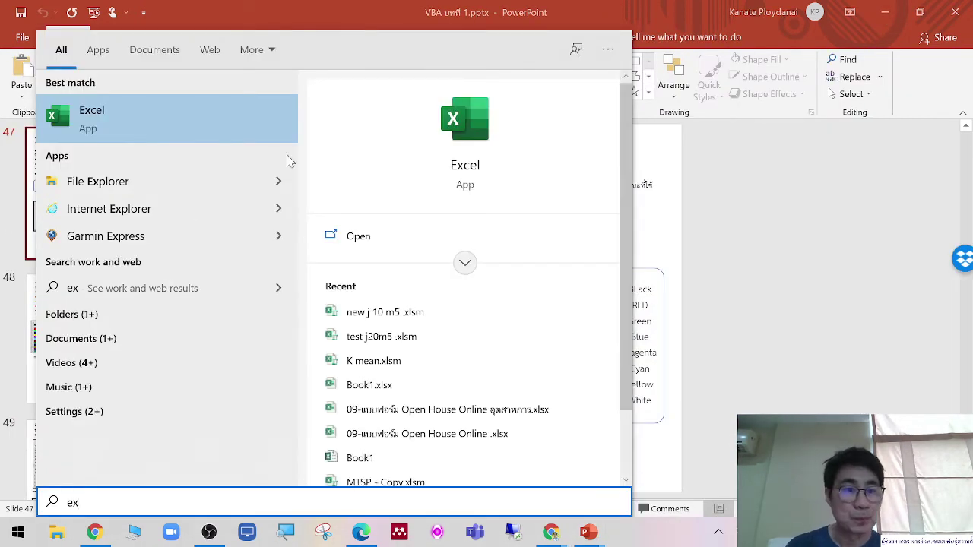
pyautogui.click(257, 134)
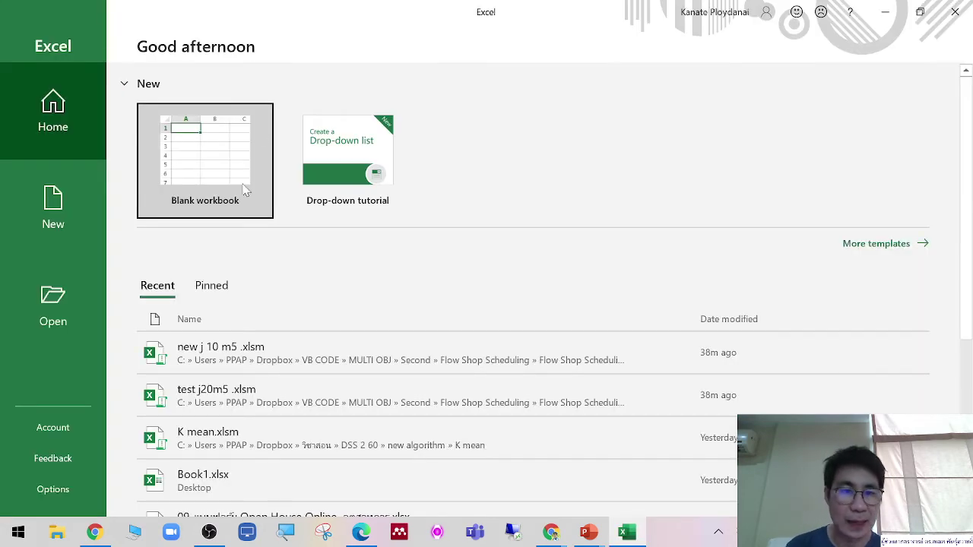
# Create a new blank workbook and show the Developer tab
pyautogui.click(245, 190)
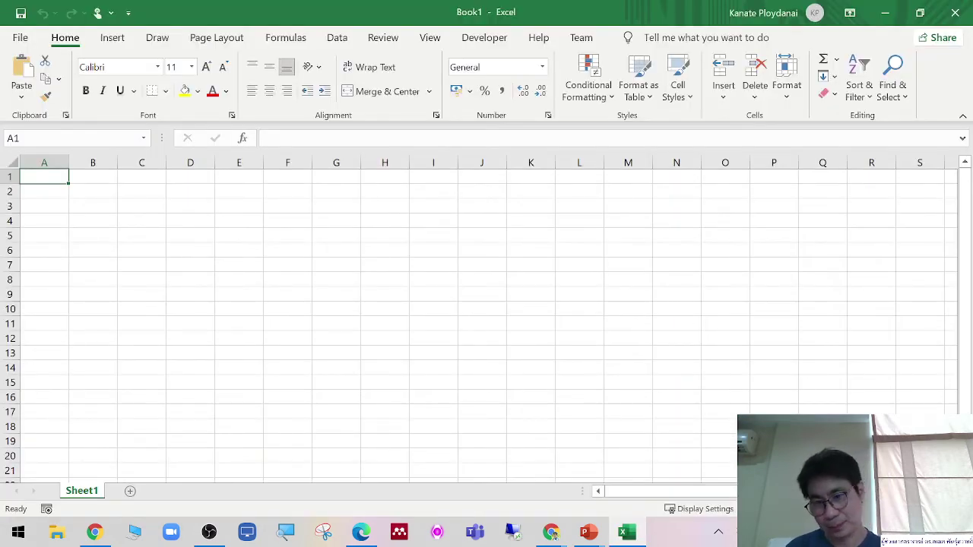
pyautogui.scroll(3, 479, 319)
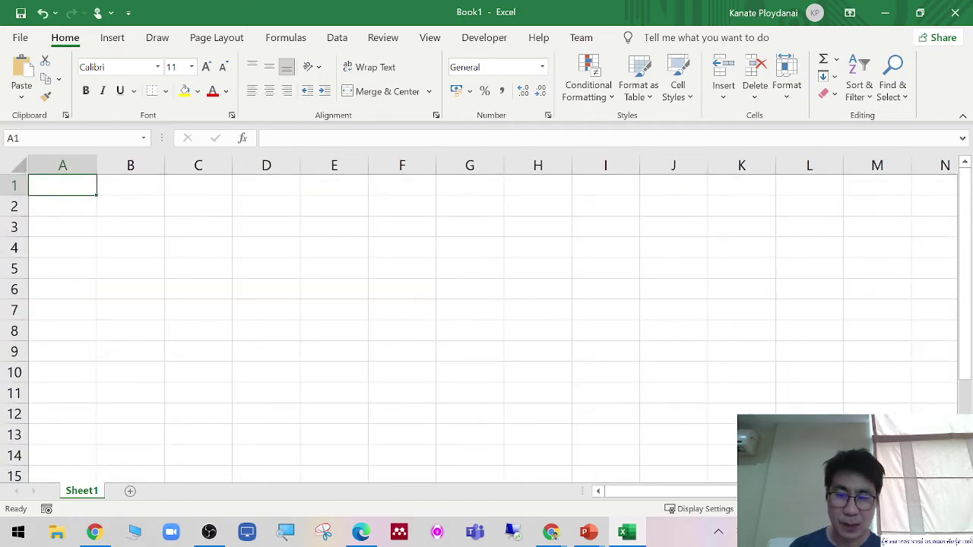
pyautogui.click(480, 40)
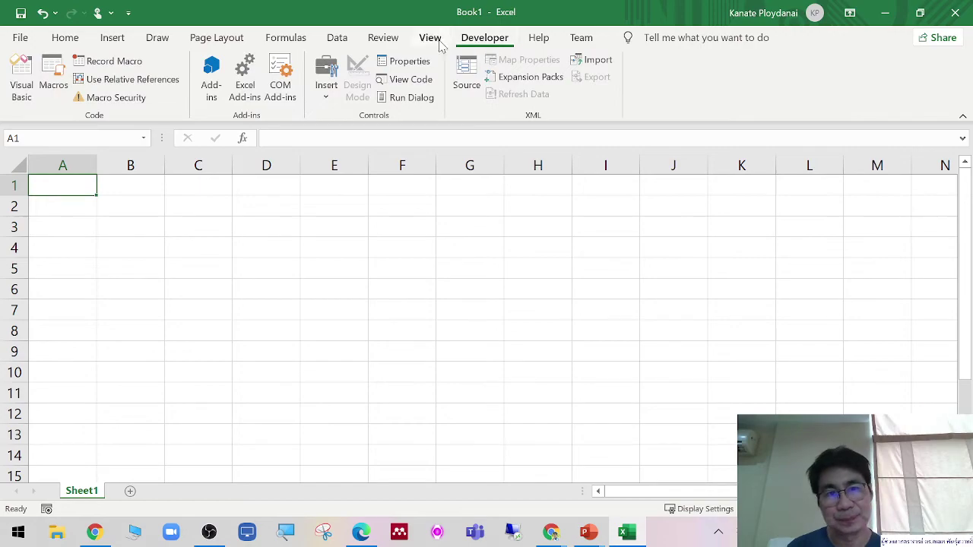
pyautogui.moveTo(600, 536)
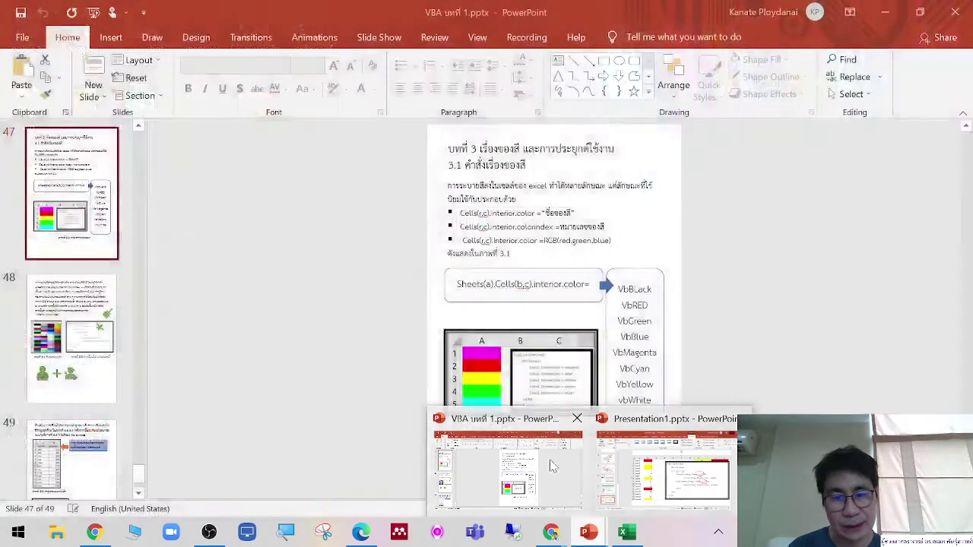
pyautogui.moveTo(600, 498)
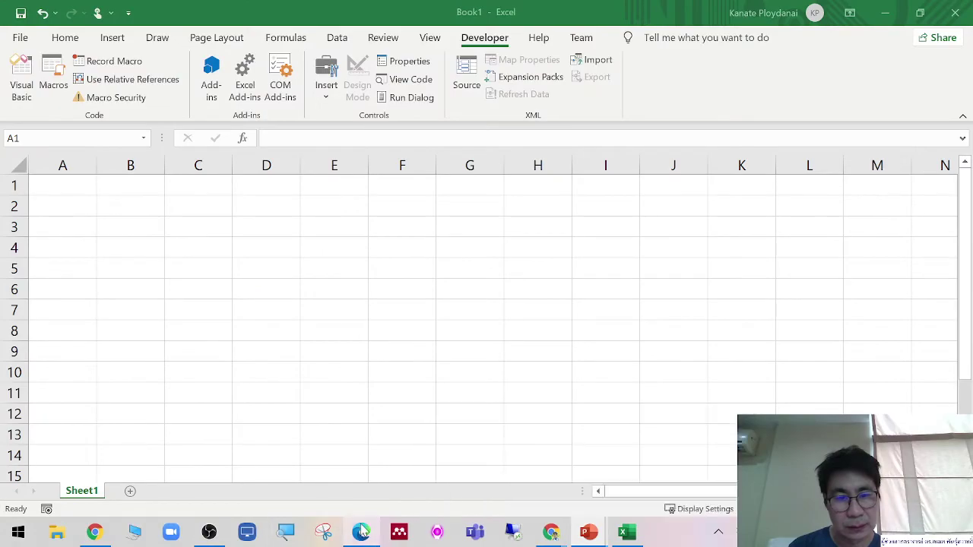
# Review page 47's Cells(r,c).Interior colour commands in the PDF, then return to Book1
pyautogui.click(362, 532)
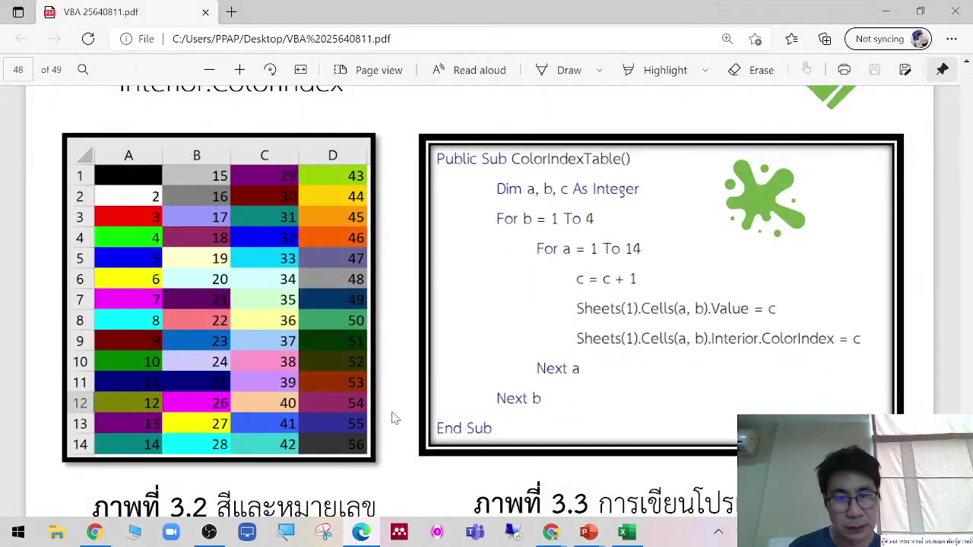
pyautogui.scroll(4, 583, 281)
pyautogui.scroll(4, 582, 282)
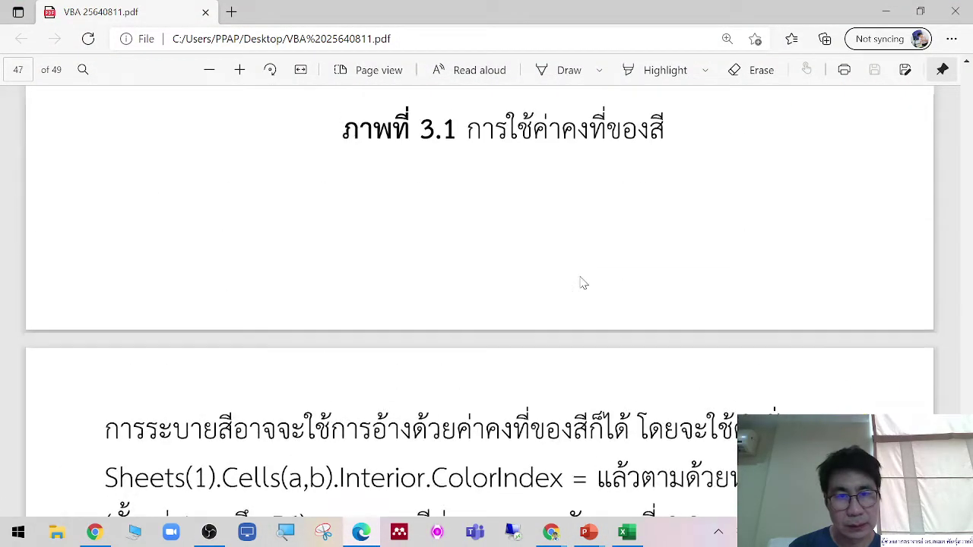
pyautogui.scroll(3, 582, 281)
pyautogui.scroll(3, 583, 283)
pyautogui.scroll(4, 582, 282)
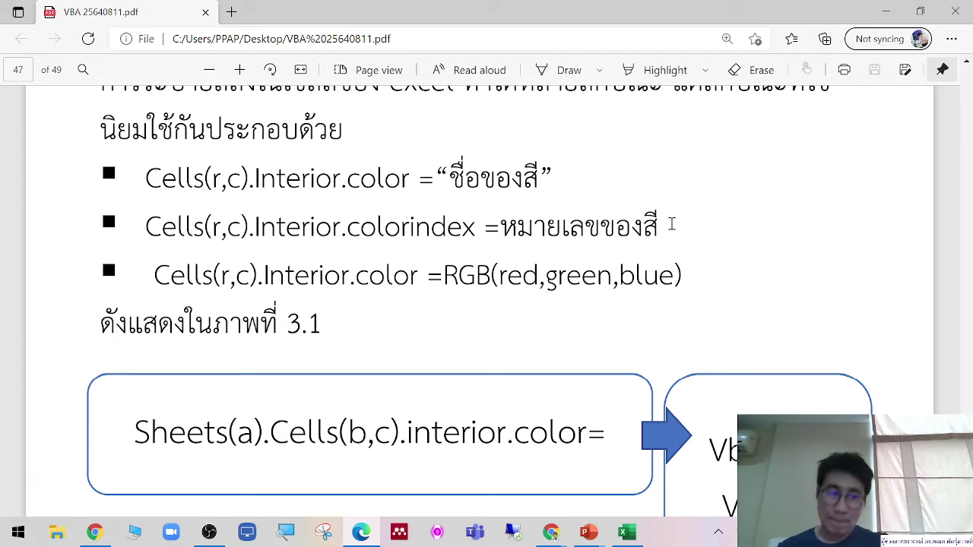
pyautogui.click(886, 11)
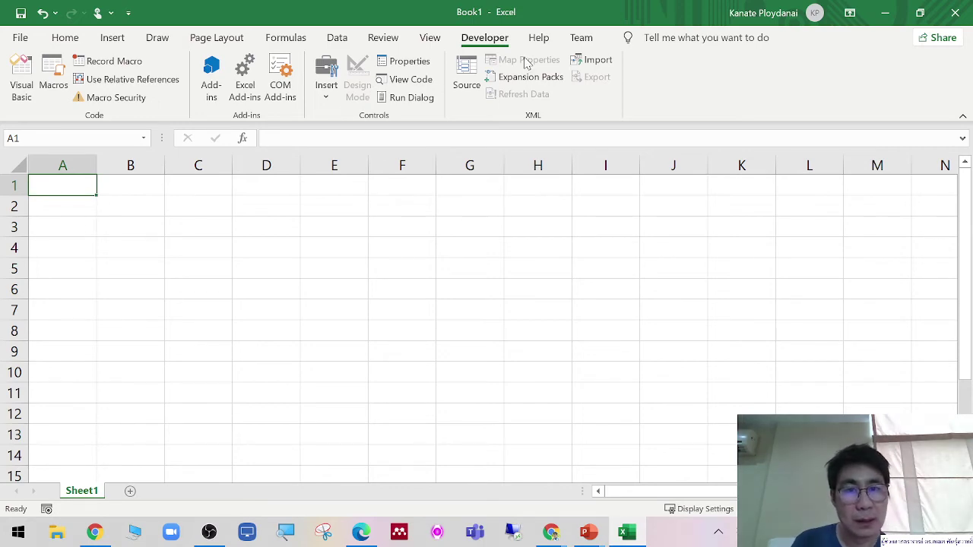
# Insert a new module and declare an empty Public Sub Hasimhokse procedure
pyautogui.click(29, 82)
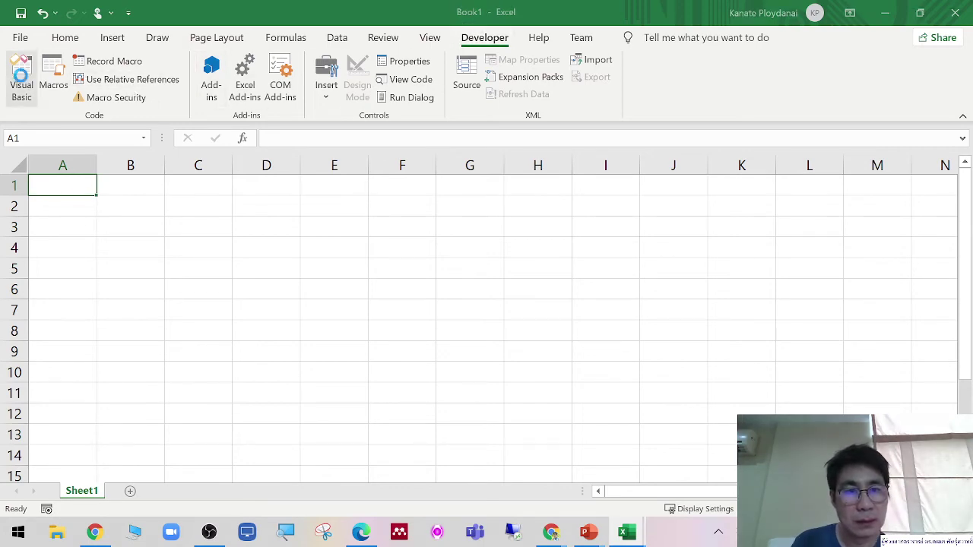
pyautogui.click(101, 32)
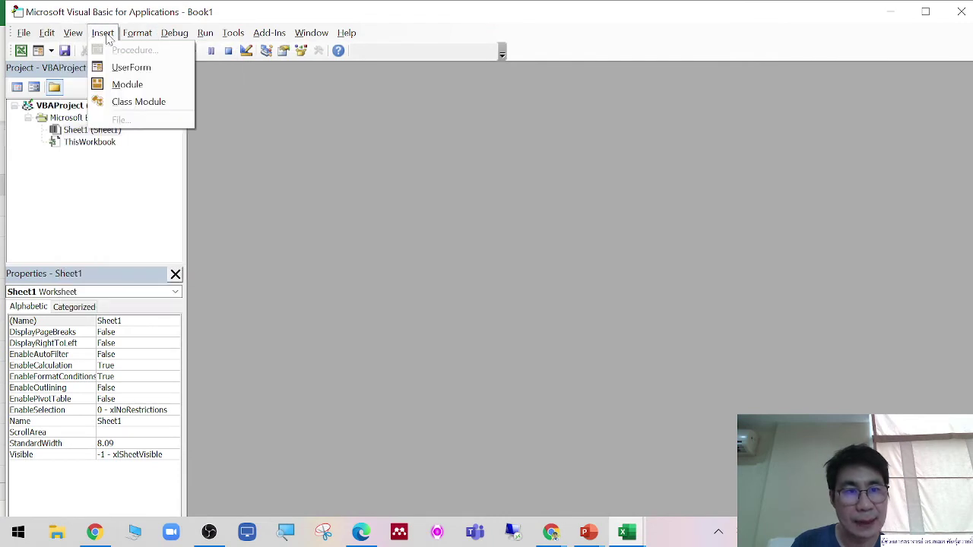
pyautogui.click(127, 84)
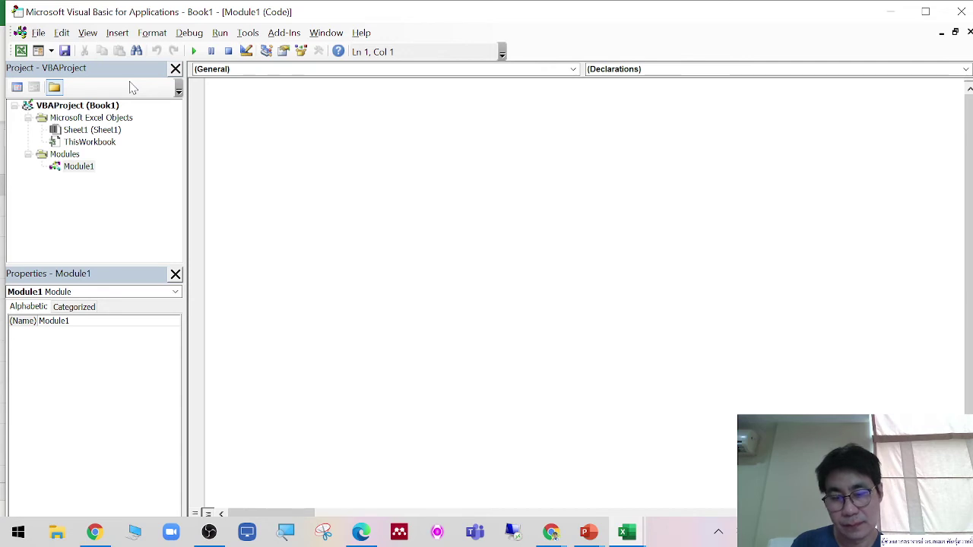
pyautogui.write('publi')
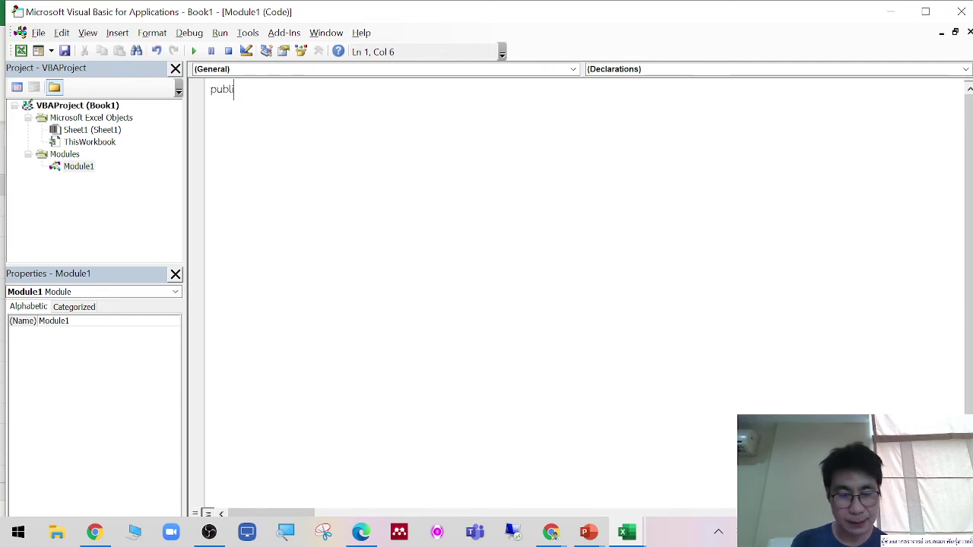
pyautogui.write('c sub ')
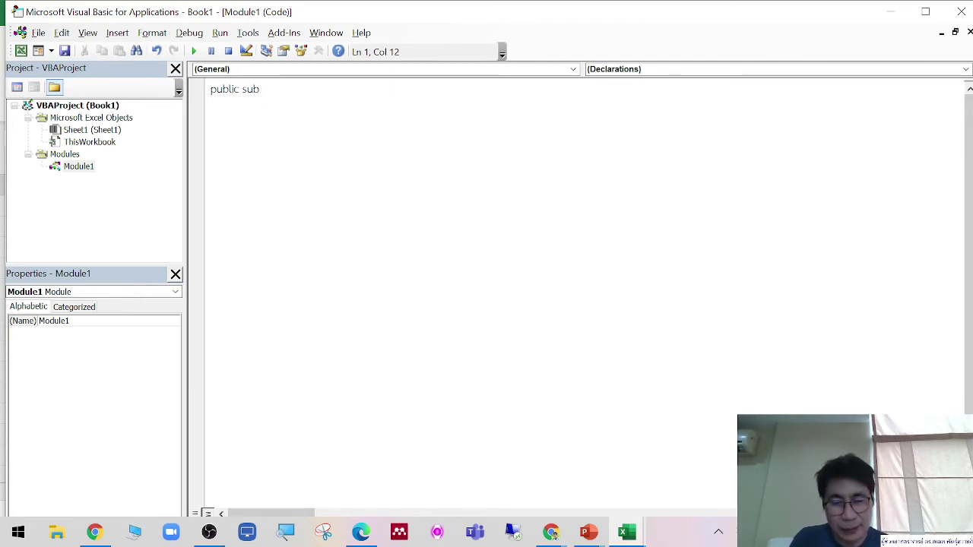
pyautogui.write('Hasimhokse')
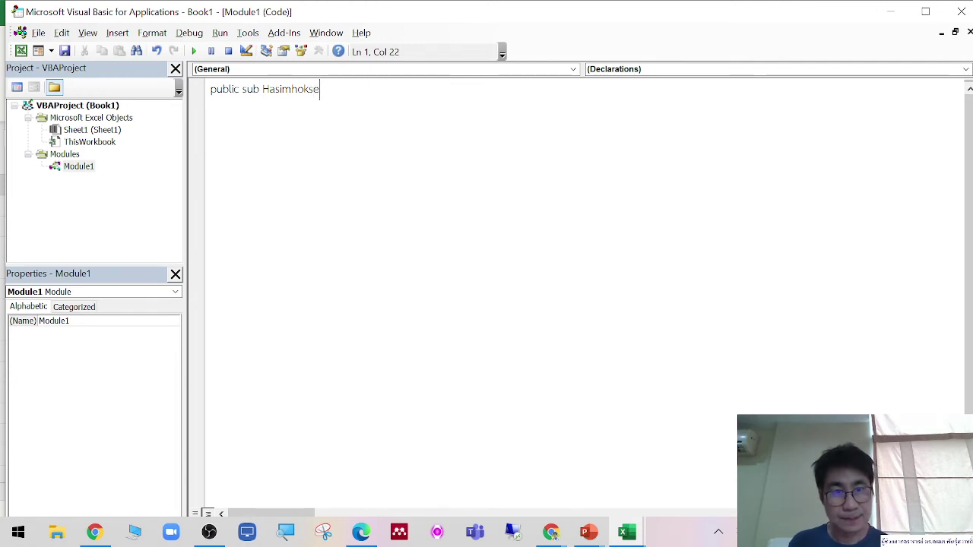
pyautogui.press('Return')
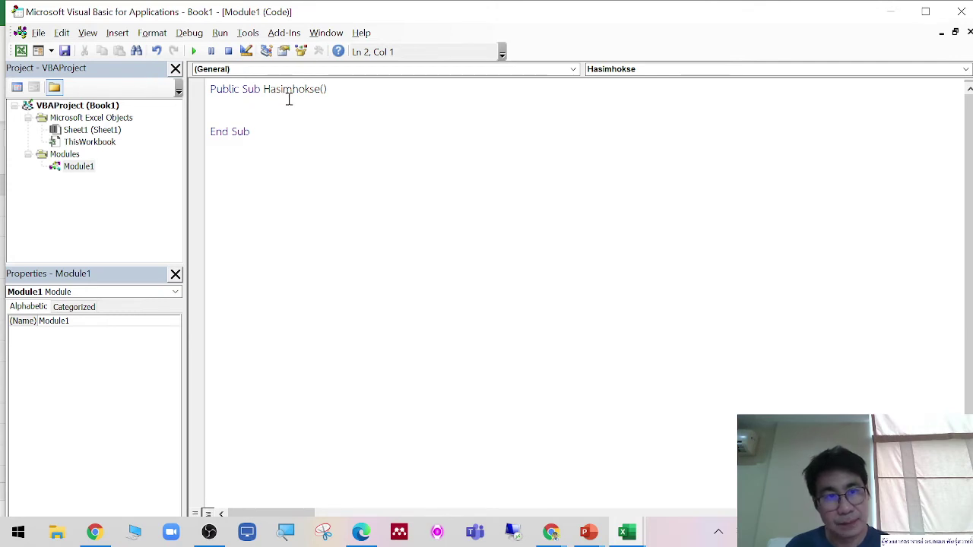
# Rename the procedure to Hasibhokse and declare Dim r As Integer
pyautogui.press('BackSpace')
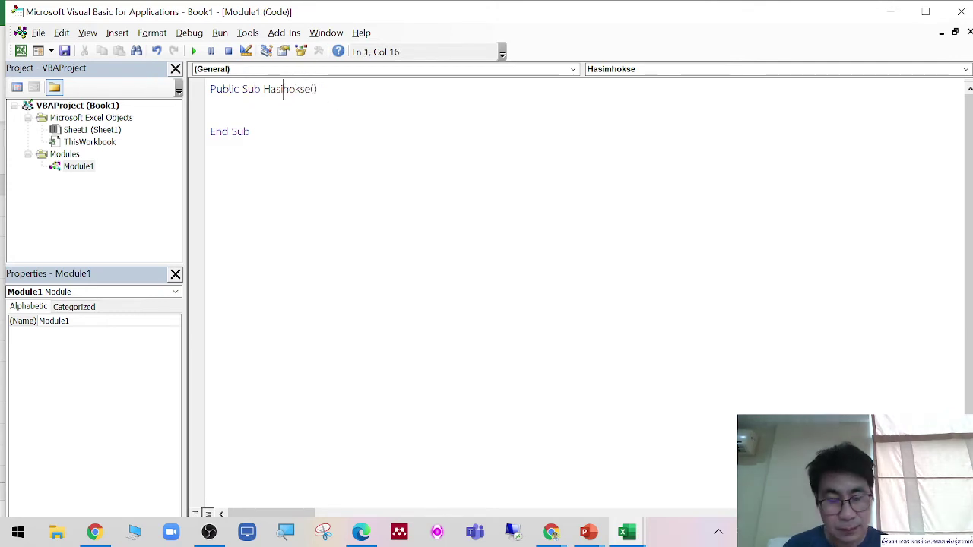
pyautogui.write('b')
pyautogui.click(346, 131)
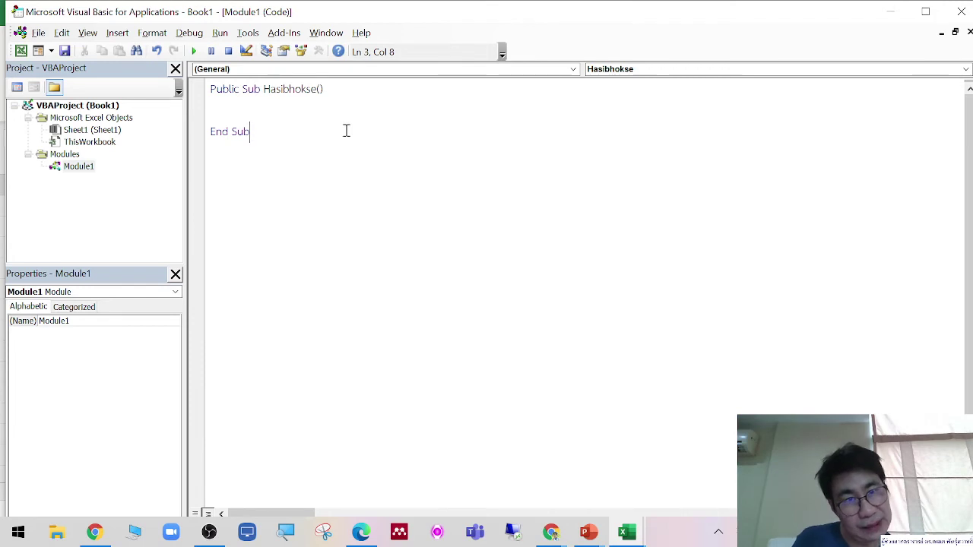
pyautogui.click(306, 89)
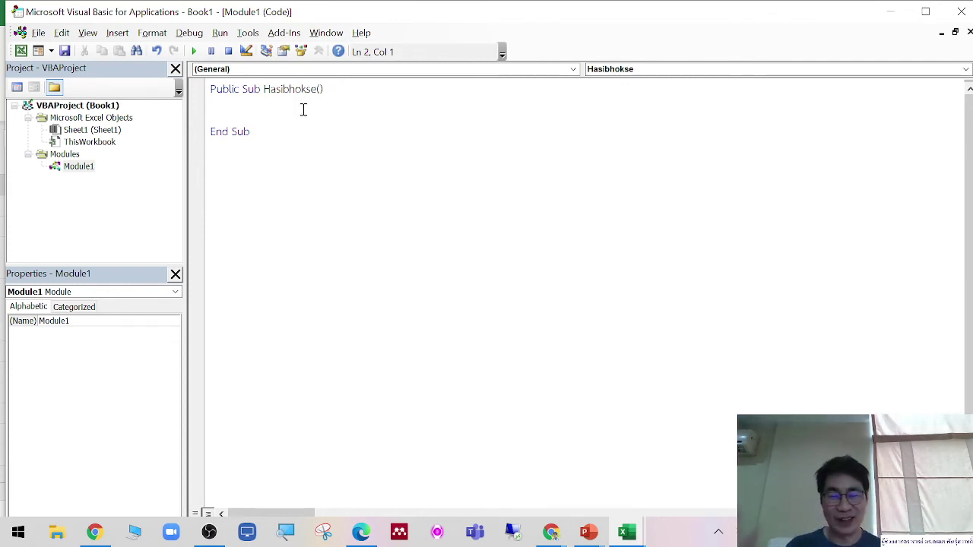
pyautogui.press('Tab')
pyautogui.press('Tab')
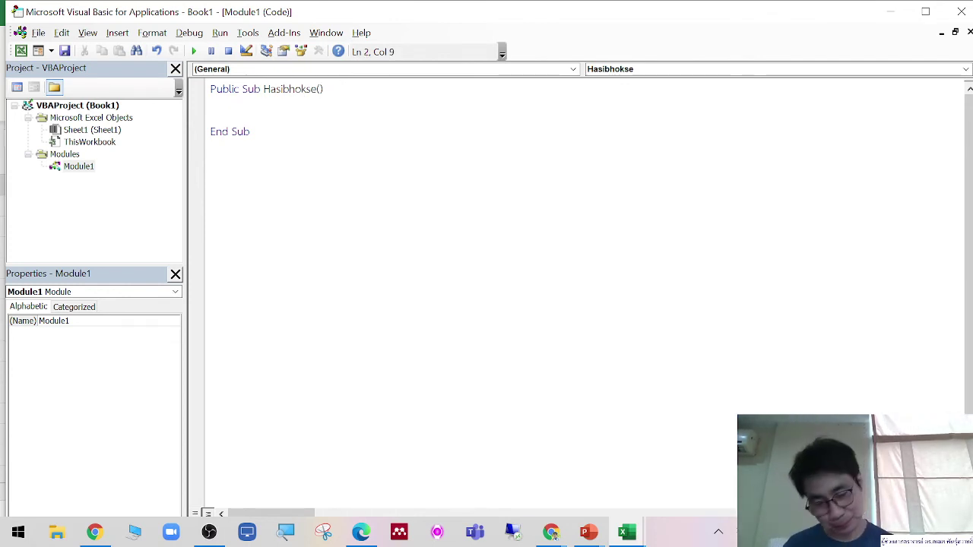
pyautogui.write('dim r ')
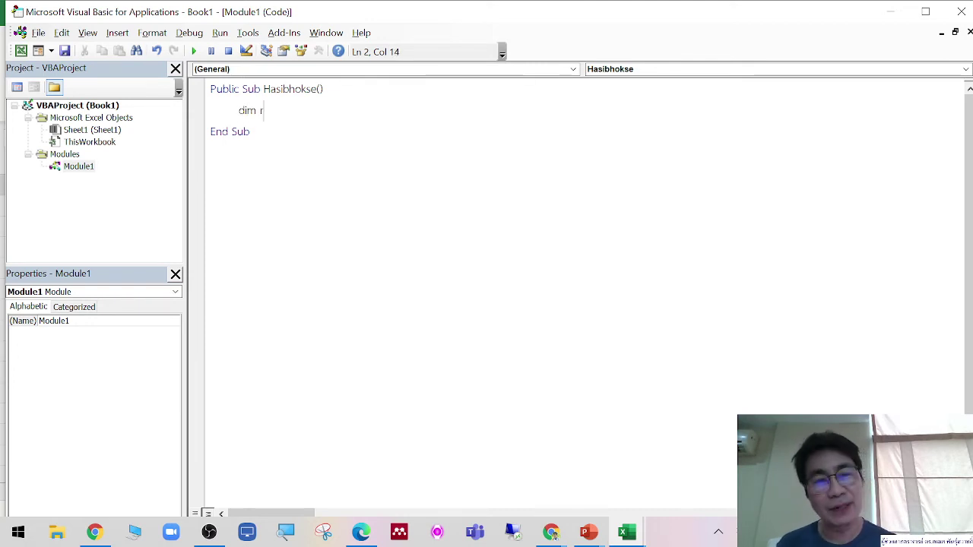
pyautogui.write('as ')
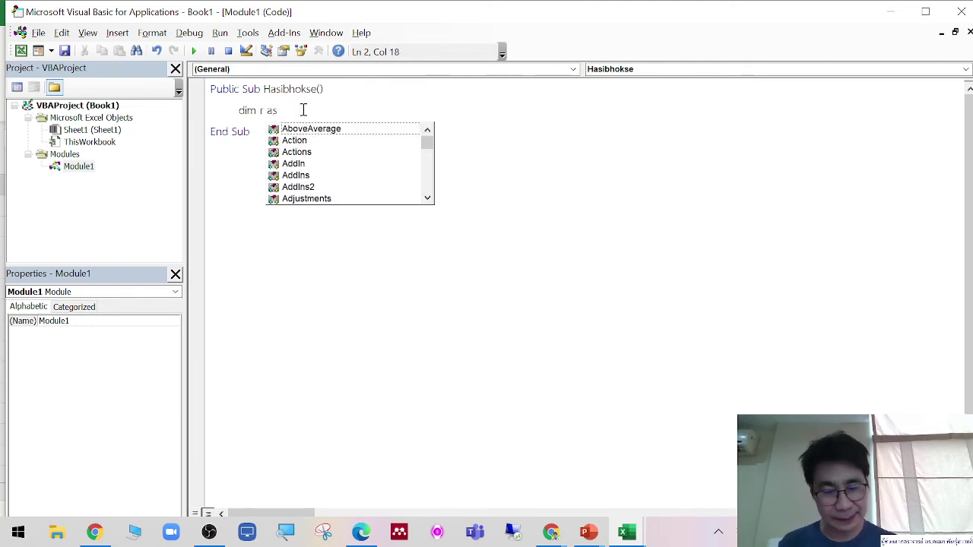
pyautogui.write('int')
pyautogui.press('Tab')
pyautogui.press('Return')
pyautogui.write('for r=1 to 56')
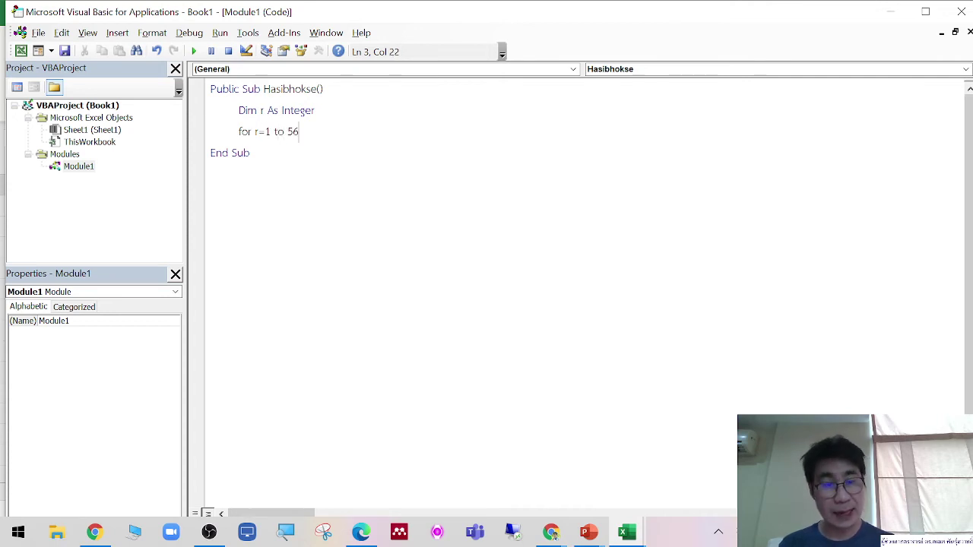
# Add a For r = 1 To 56 loop closed by Next r
pyautogui.press('Return')
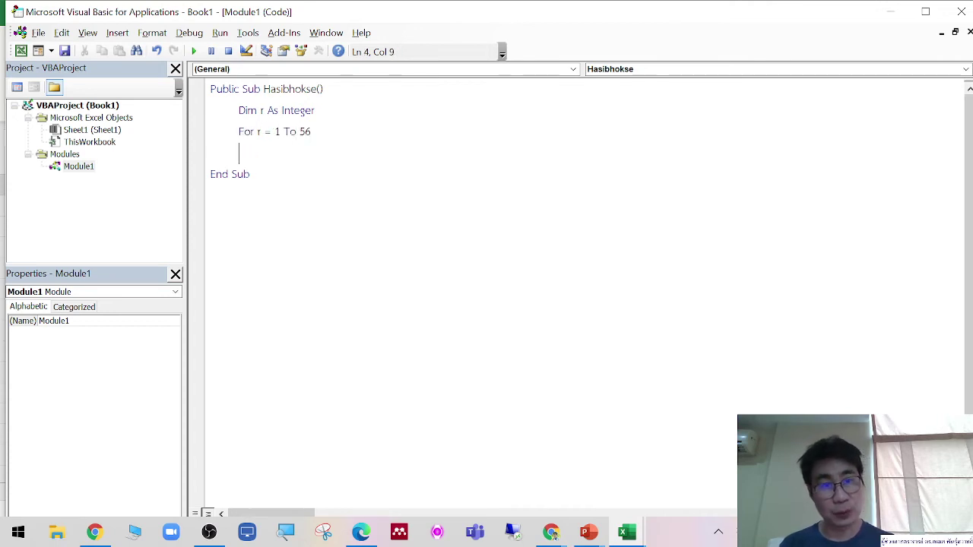
pyautogui.write('next r')
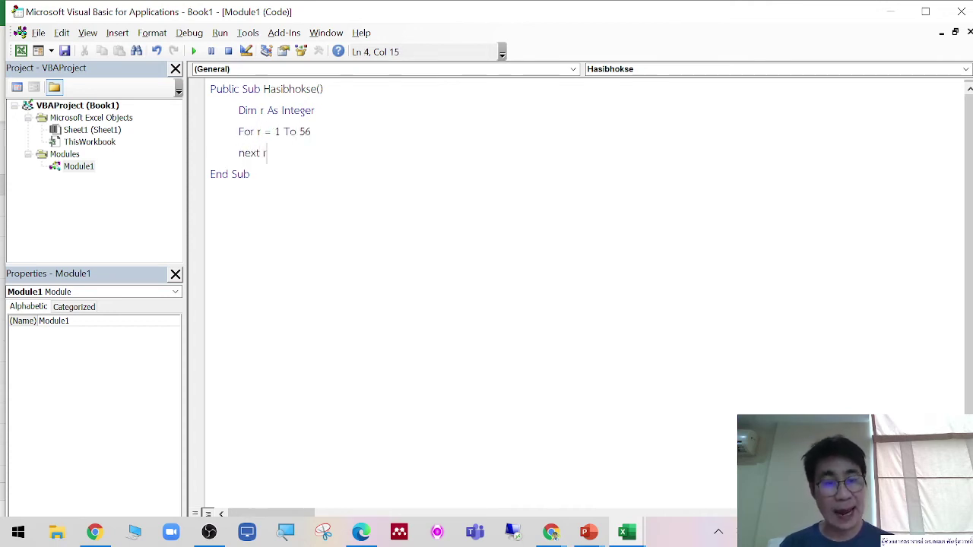
pyautogui.click(367, 135)
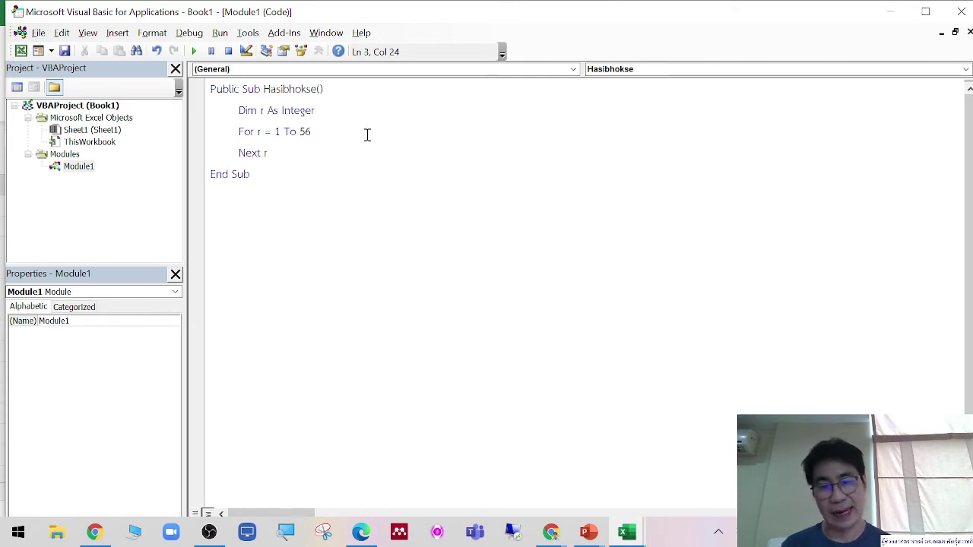
pyautogui.press('Return')
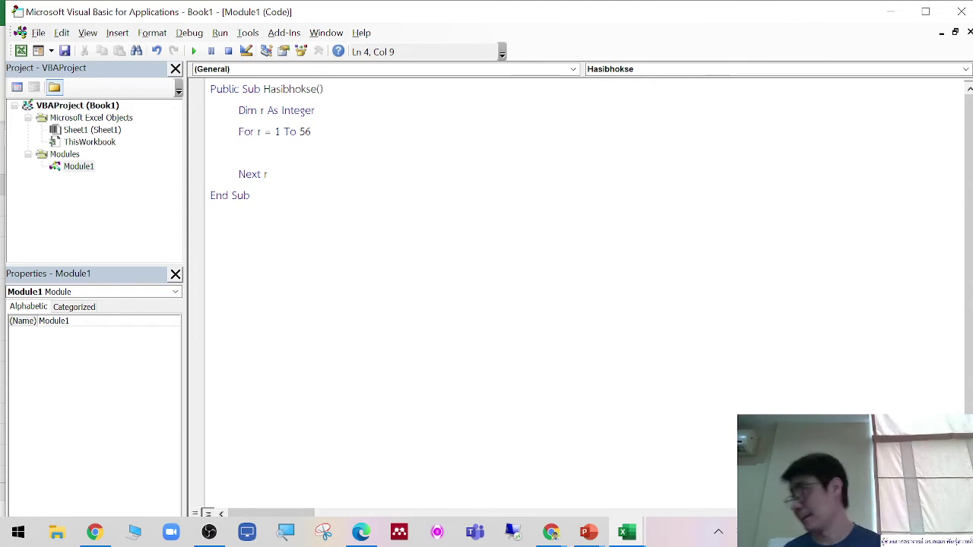
pyautogui.press('Tab')
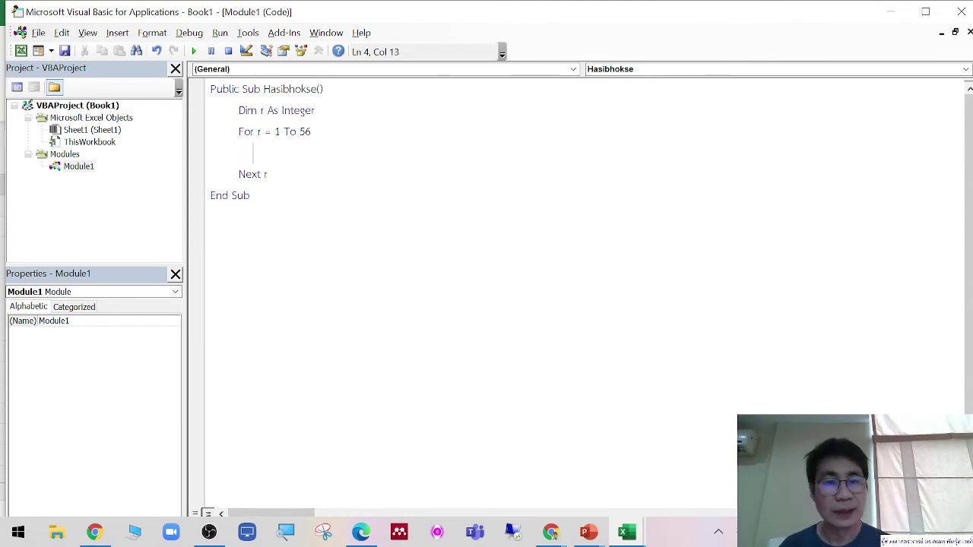
pyautogui.press('Tab')
# Inside the loop, set Sheets(1).Cells(r, 1).Interior.ColorIndex = r
pyautogui.write('s')
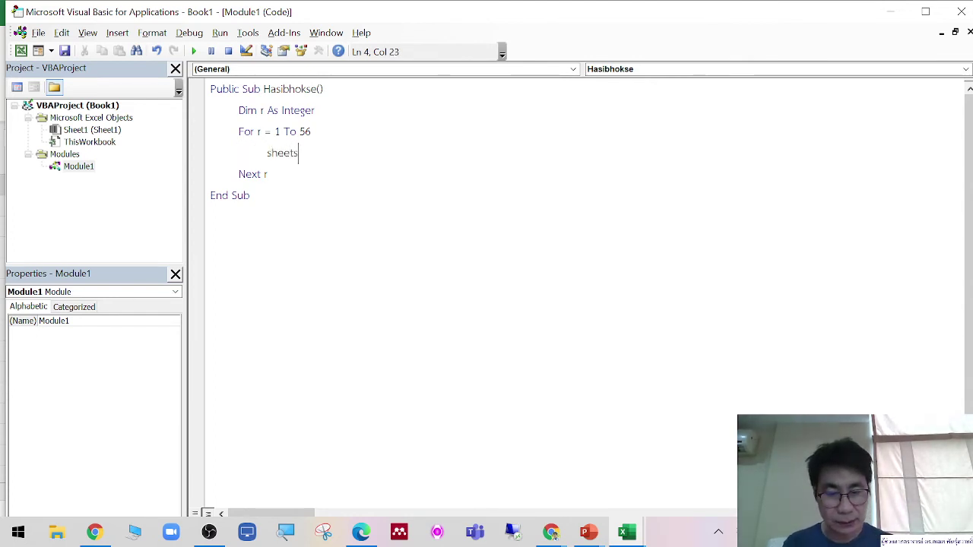
pyautogui.write('(1).cells(r,')
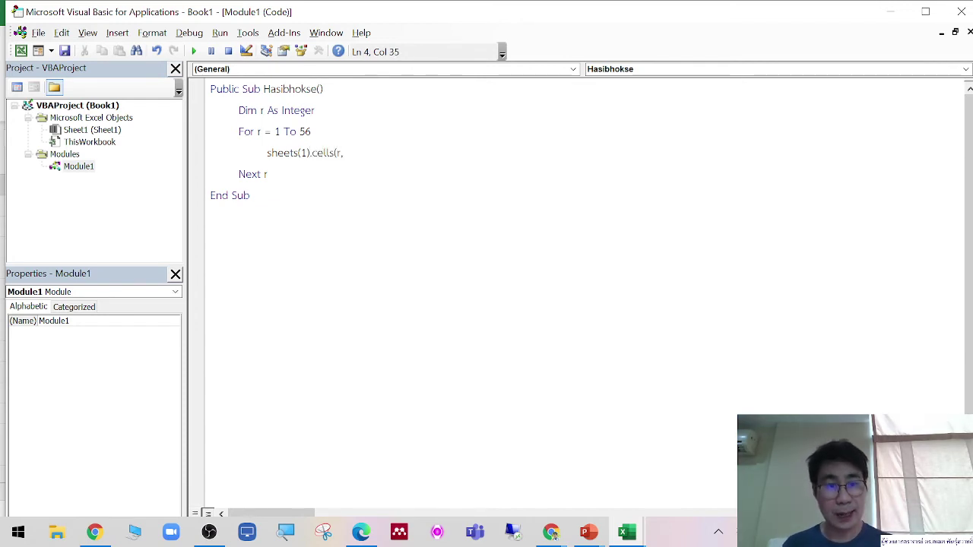
pyautogui.write('1')
pyautogui.write('.value')
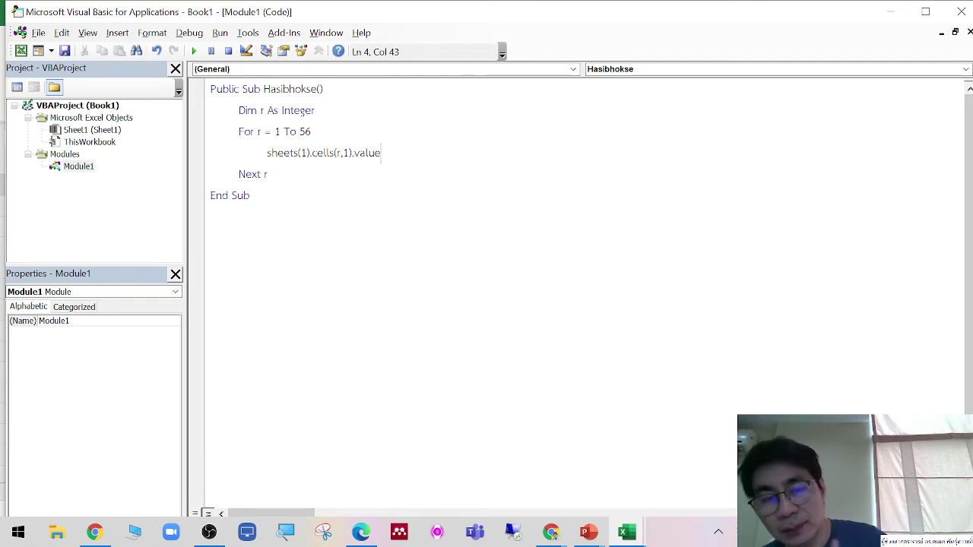
pyautogui.press('BackSpace')
pyautogui.press('BackSpace')
pyautogui.press('BackSpace')
pyautogui.press('BackSpace')
pyautogui.press('BackSpace')
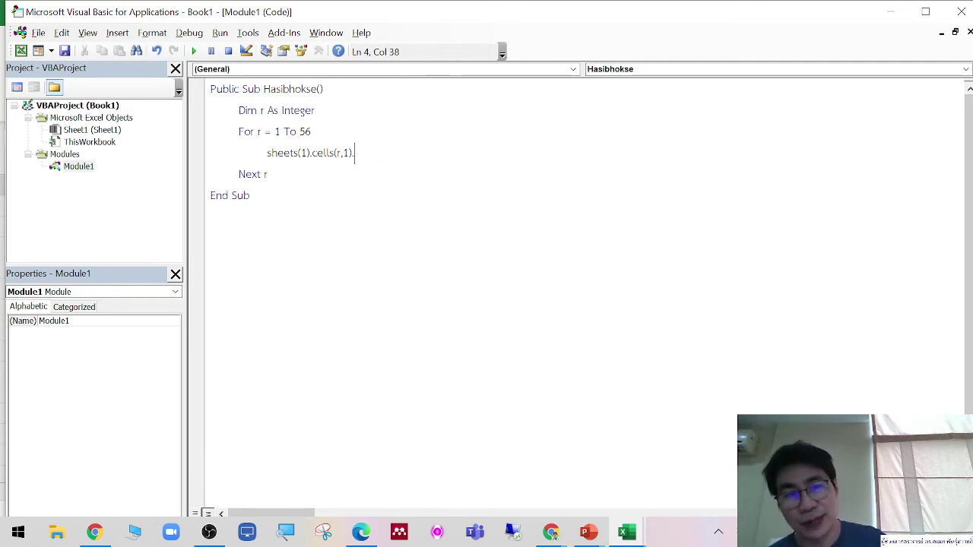
pyautogui.write('interio')
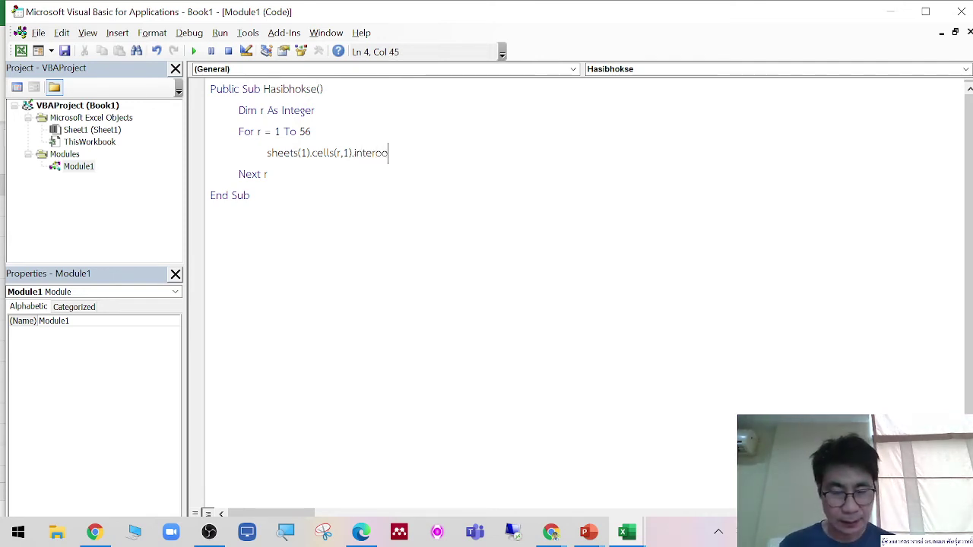
pyautogui.press('BackSpace')
pyautogui.press('BackSpace')
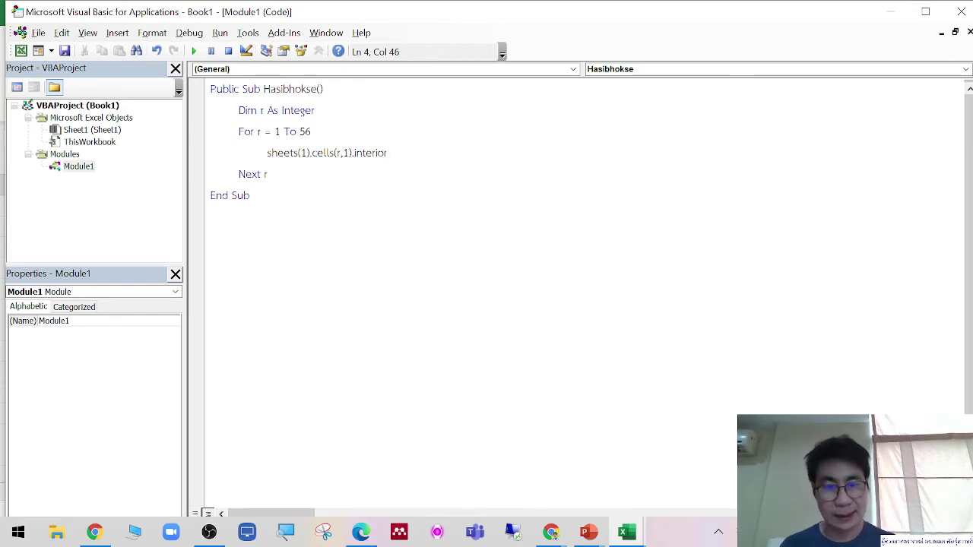
pyautogui.write('.color')
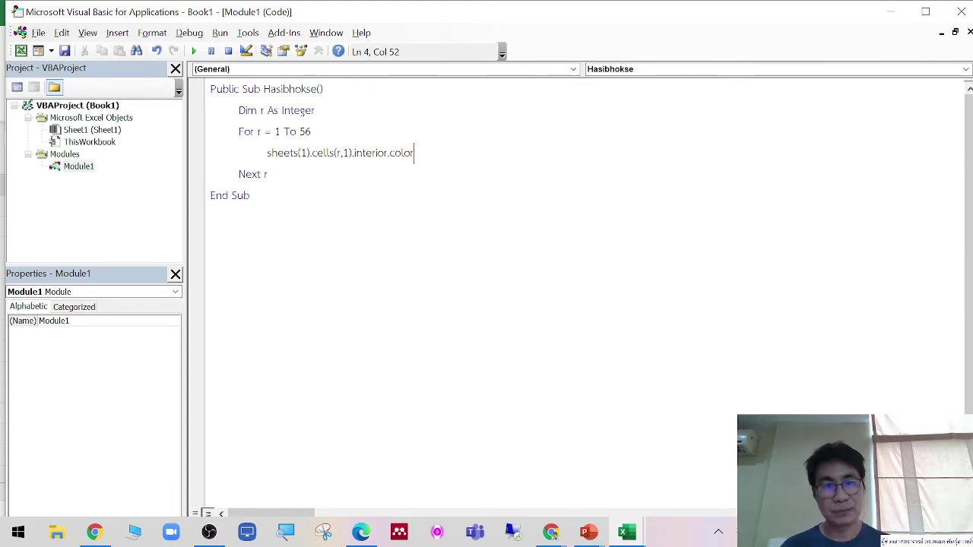
pyautogui.press('BackSpace')
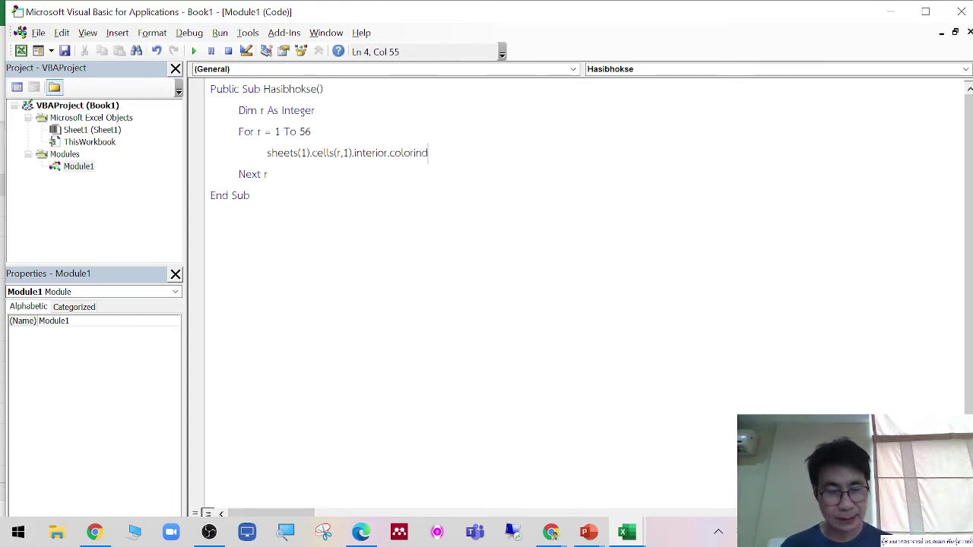
pyautogui.write('ex=')
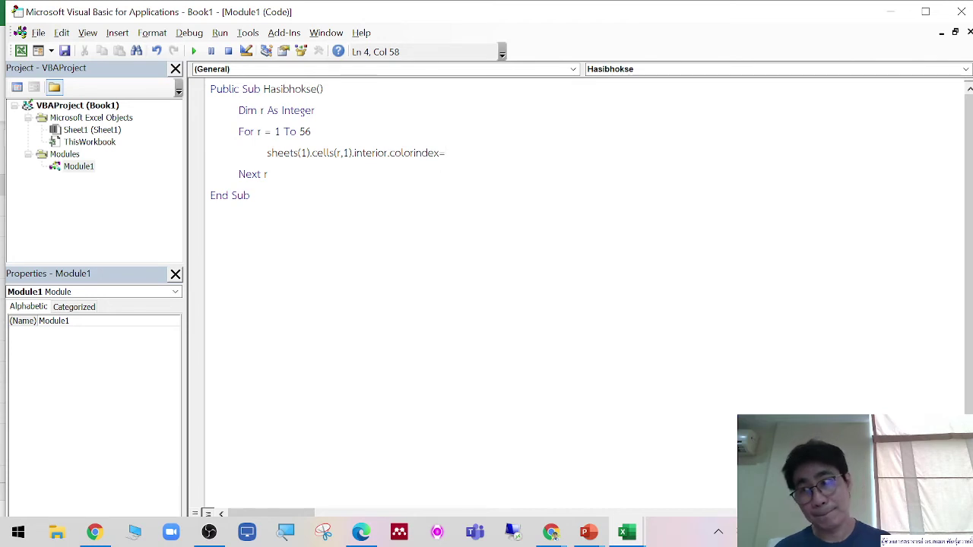
pyautogui.write('r')
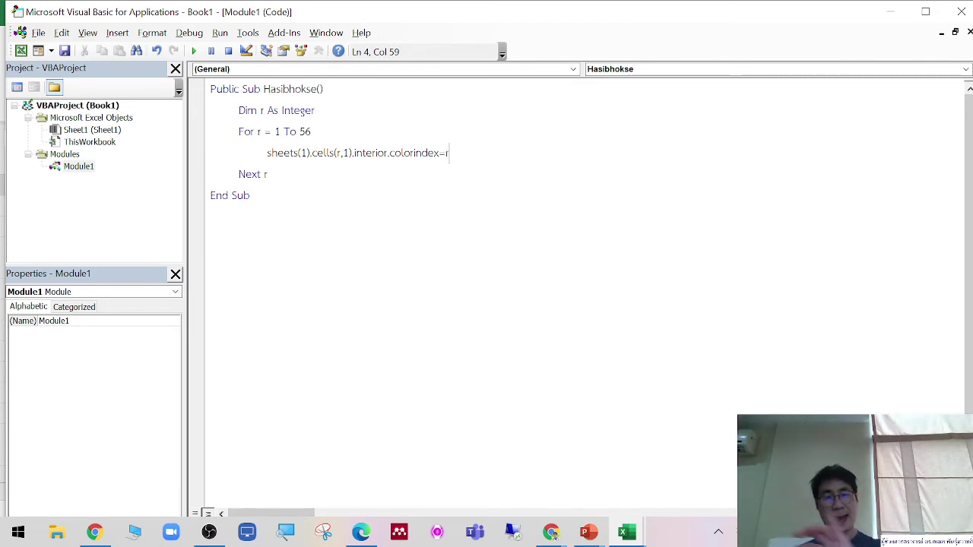
pyautogui.click(413, 243)
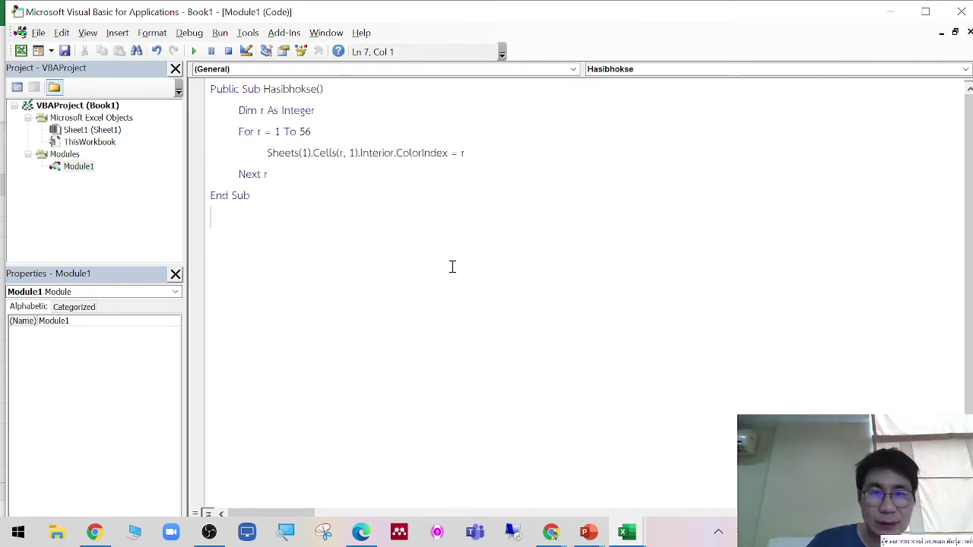
pyautogui.press('Return')
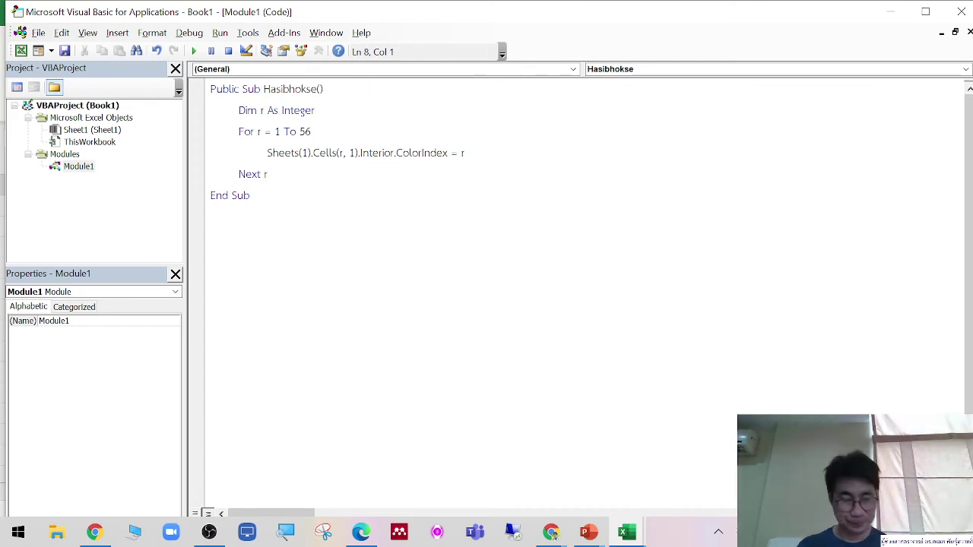
# Snip the finished Hasibhokse code as a screenshot and return to PowerPoint
pyautogui.press('super+shift+s')
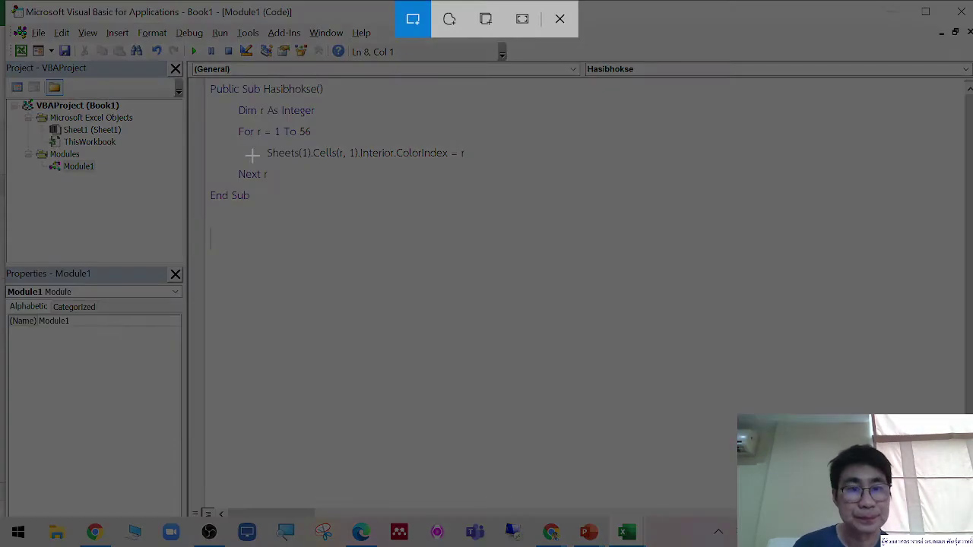
pyautogui.moveTo(206, 80); pyautogui.dragTo(527, 218)
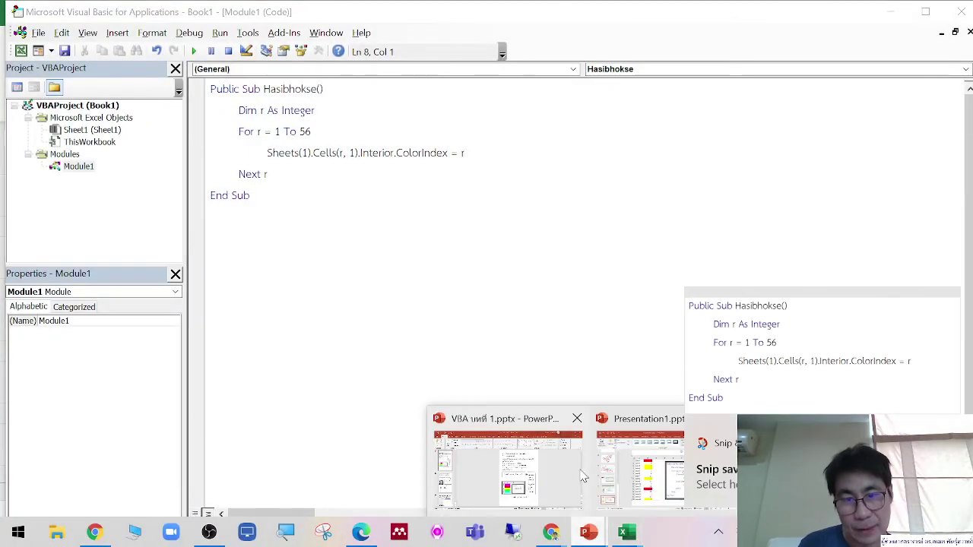
pyautogui.hotkey('alt', 'Tab')
pyautogui.click(114, 498)
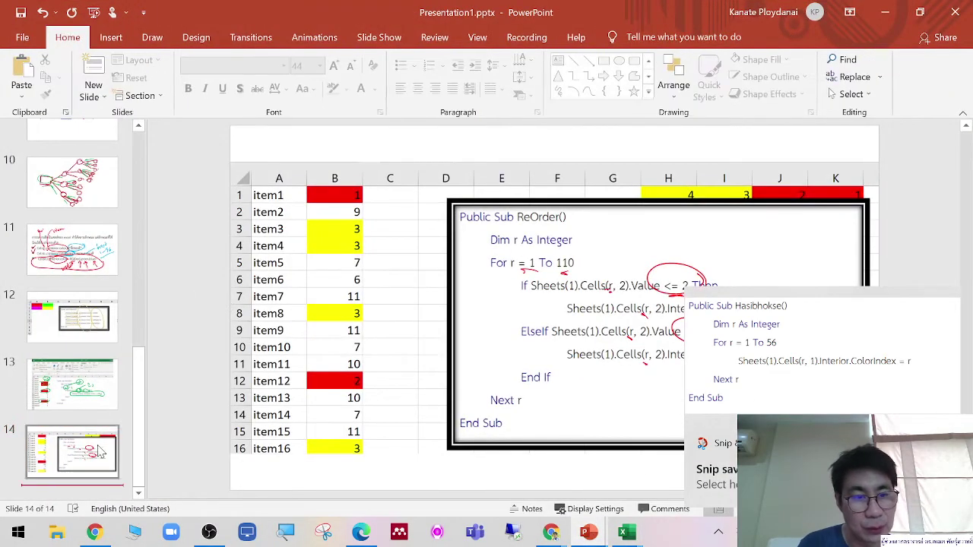
# Paste the code picture onto new slide 15, enlarge it, and start the slide show
pyautogui.click(88, 66)
pyautogui.rightClick(495, 275)
pyautogui.click(528, 302)
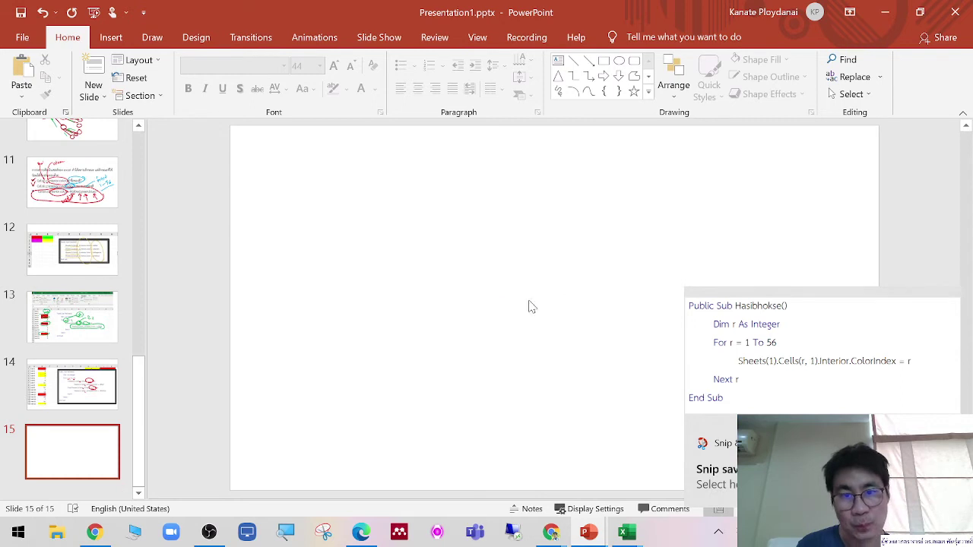
pyautogui.moveTo(619, 304); pyautogui.dragTo(509, 265)
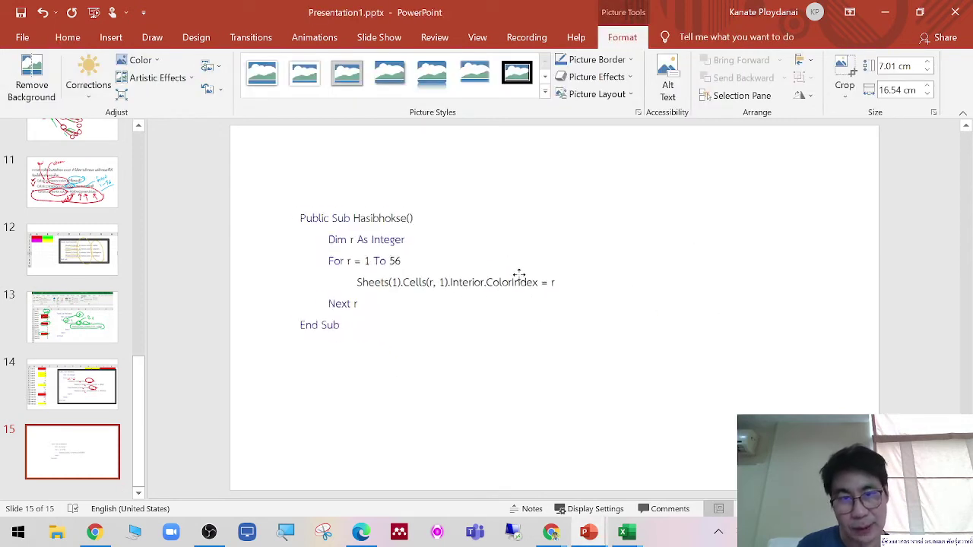
pyautogui.moveTo(603, 337); pyautogui.dragTo(854, 445)
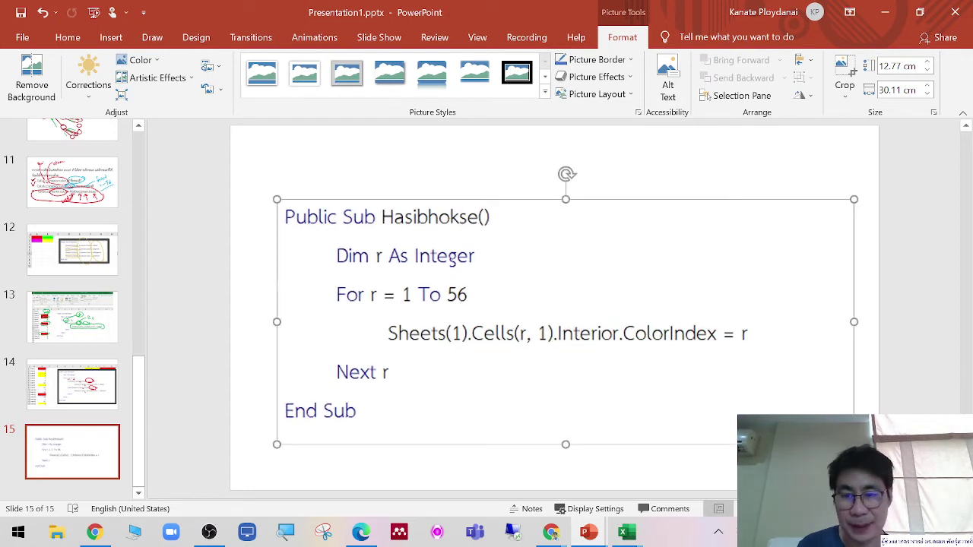
pyautogui.click(760, 508)
# With red pen ink, underline r = 1 and 56 and circle the (r, in Cells
pyautogui.click(74, 533)
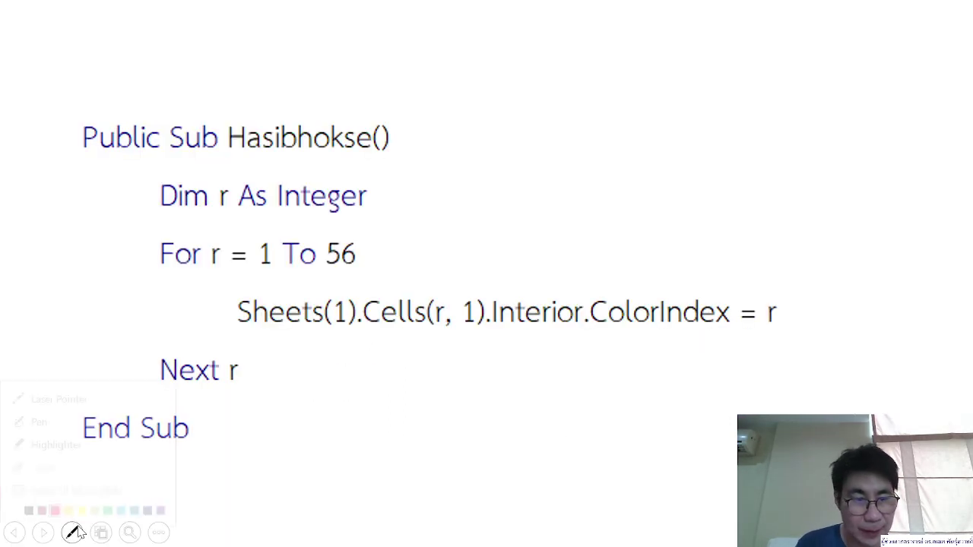
pyautogui.click(58, 497)
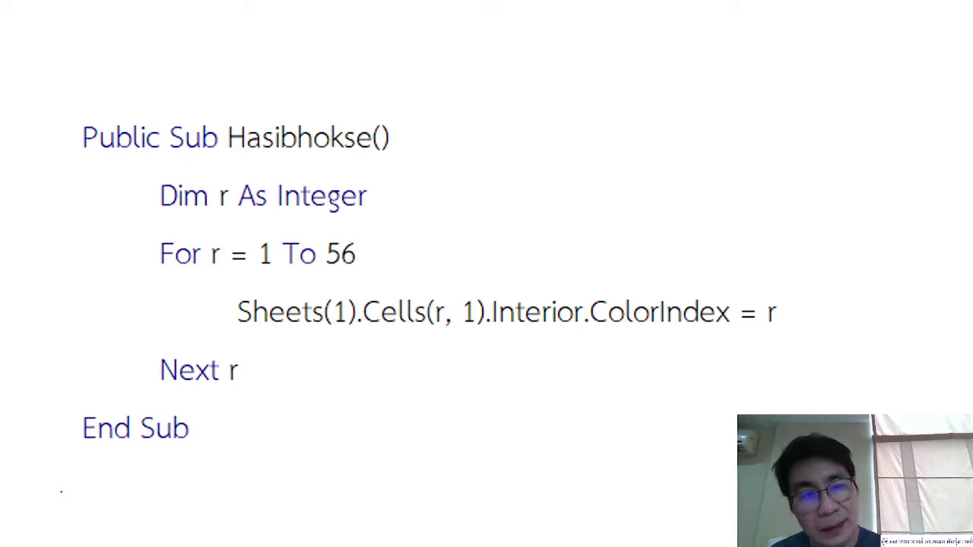
pyautogui.moveTo(228, 276)
pyautogui.mouseDown()
pyautogui.moveTo(272, 268)
pyautogui.moveTo(203, 271)
pyautogui.mouseUp()
pyautogui.moveTo(327, 271); pyautogui.dragTo(361, 276)
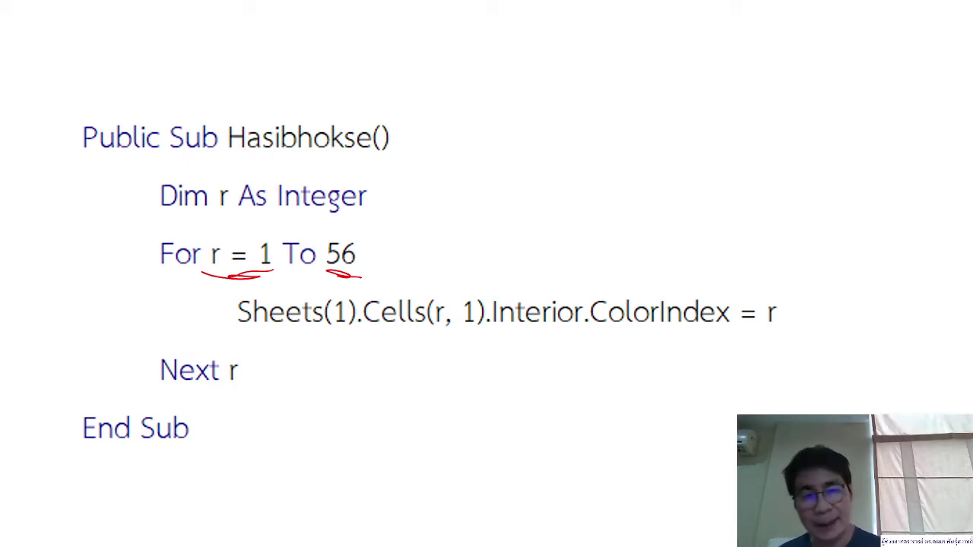
pyautogui.moveTo(441, 328); pyautogui.dragTo(427, 329)
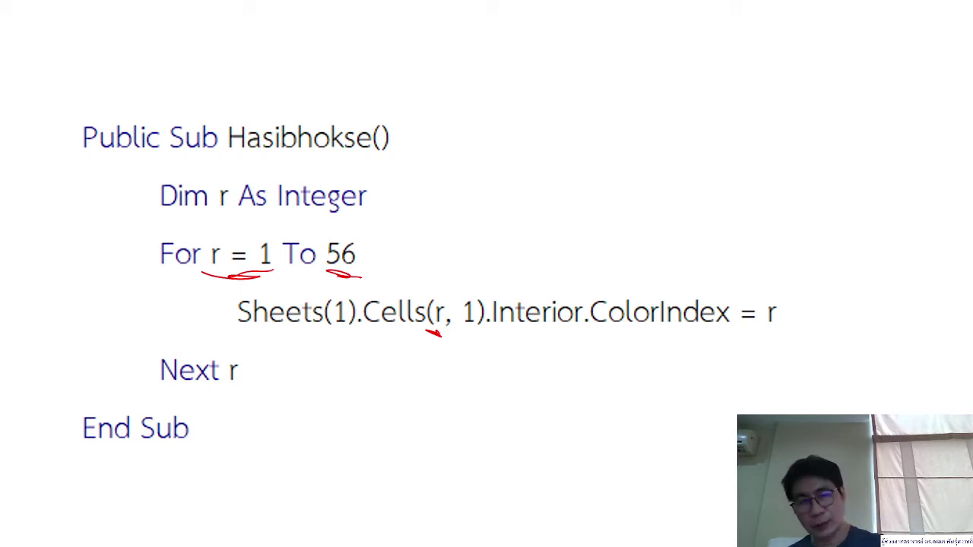
pyautogui.moveTo(458, 300); pyautogui.dragTo(454, 346)
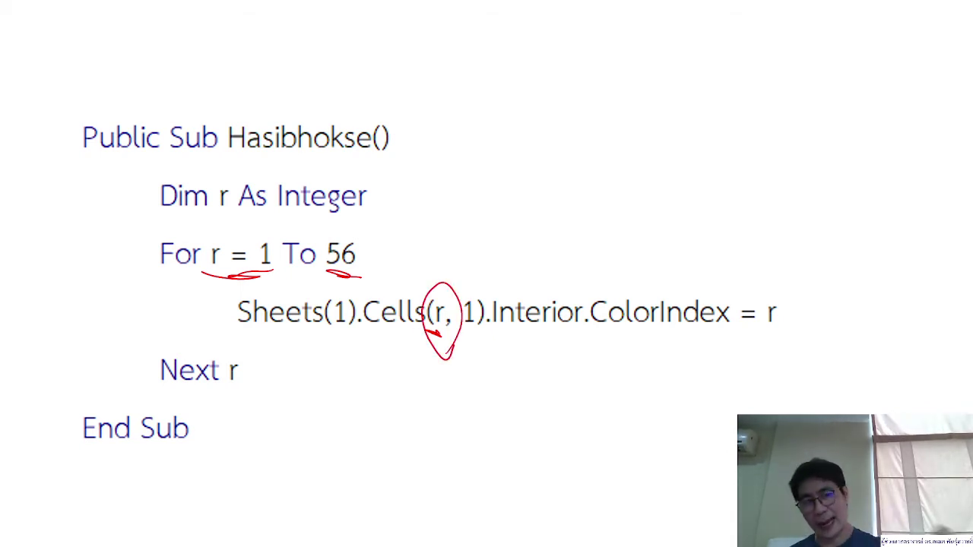
# Mark the r's and underline ColorIndex = r, then end the show keeping the ink
pyautogui.moveTo(210, 272); pyautogui.dragTo(219, 273)
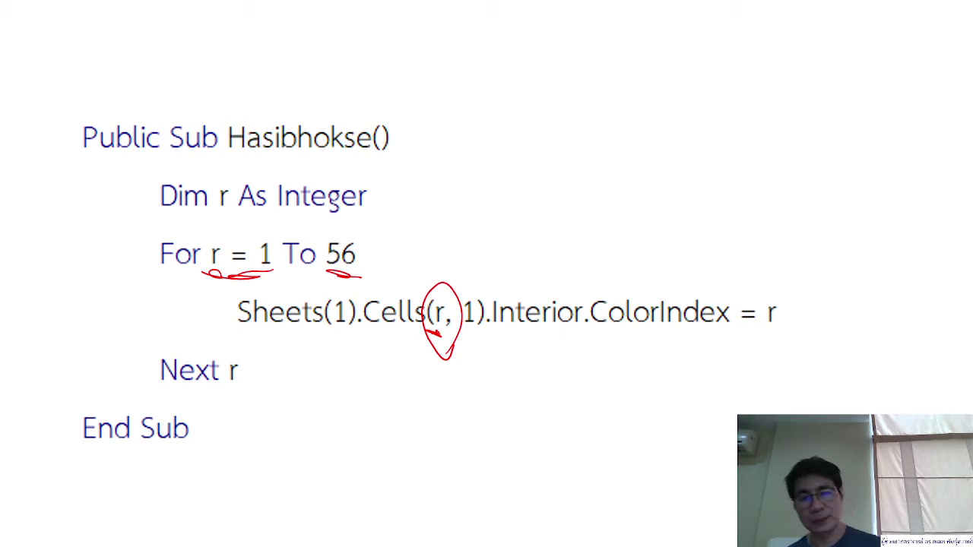
pyautogui.moveTo(766, 332); pyautogui.dragTo(775, 328)
pyautogui.moveTo(676, 334); pyautogui.dragTo(793, 328)
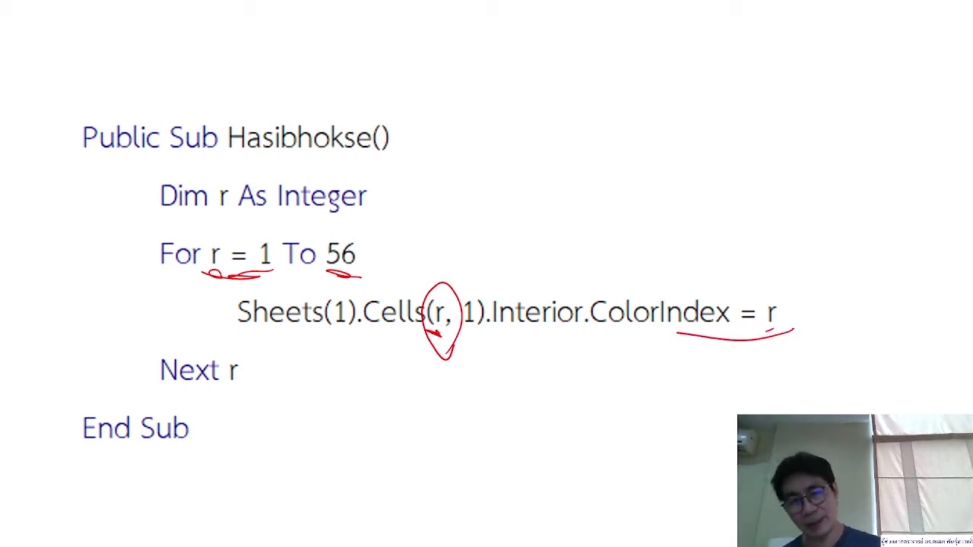
pyautogui.moveTo(773, 196); pyautogui.dragTo(777, 287)
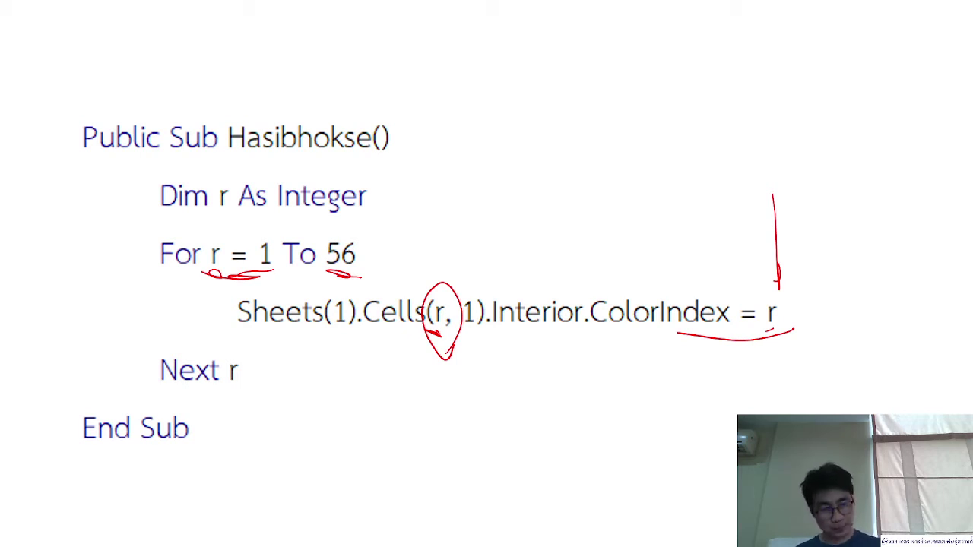
pyautogui.press('Escape')
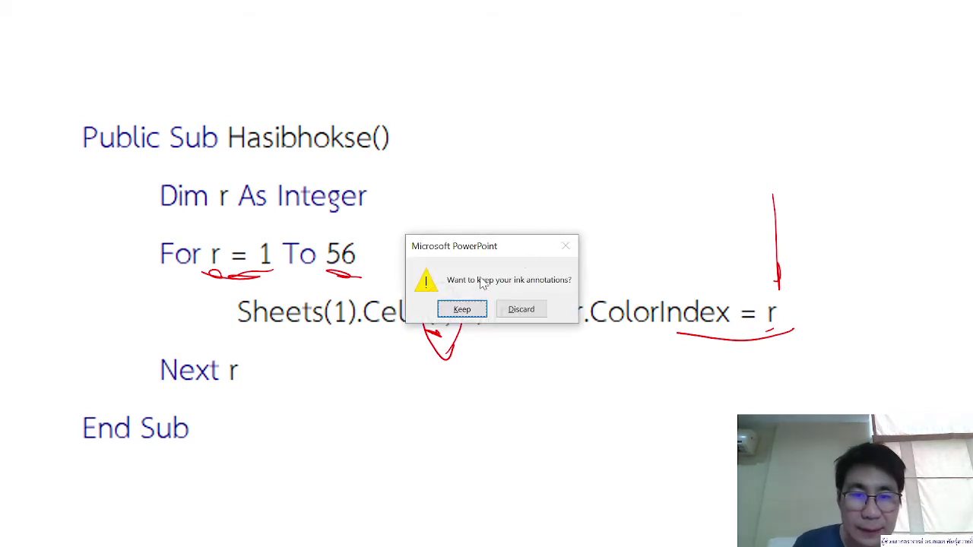
pyautogui.click(463, 310)
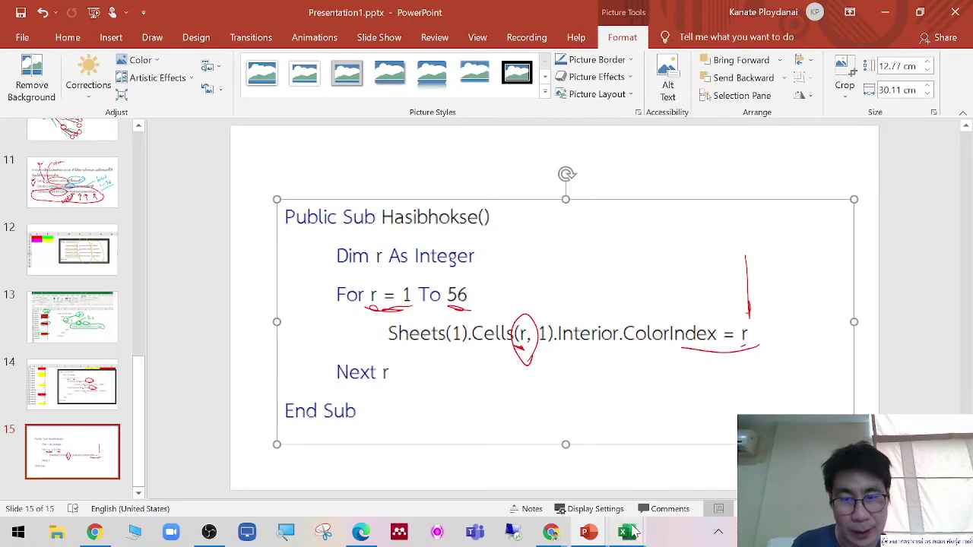
# Run the Hasibhokse macro from Excel's Macros list
pyautogui.moveTo(627, 532)
pyautogui.click(594, 489)
pyautogui.click(265, 268)
pyautogui.click(53, 85)
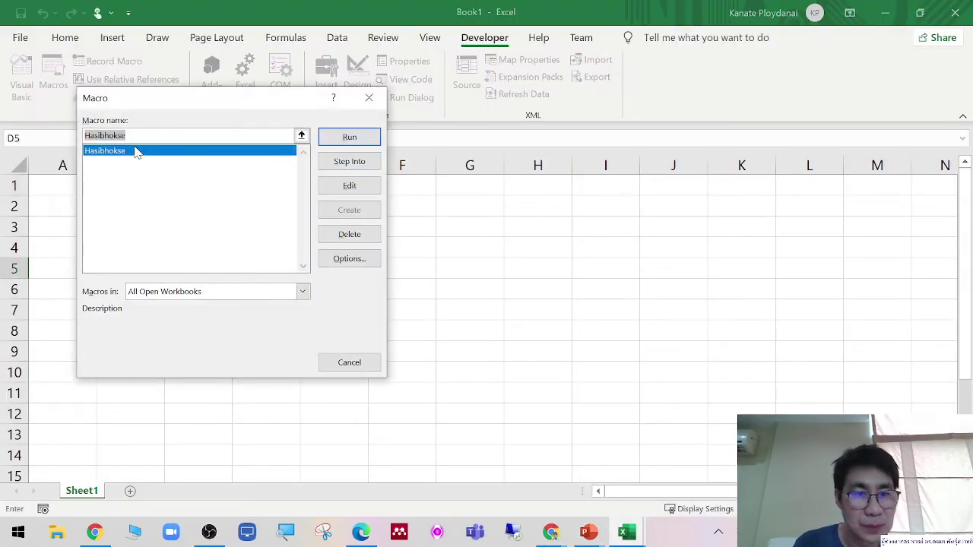
pyautogui.click(355, 142)
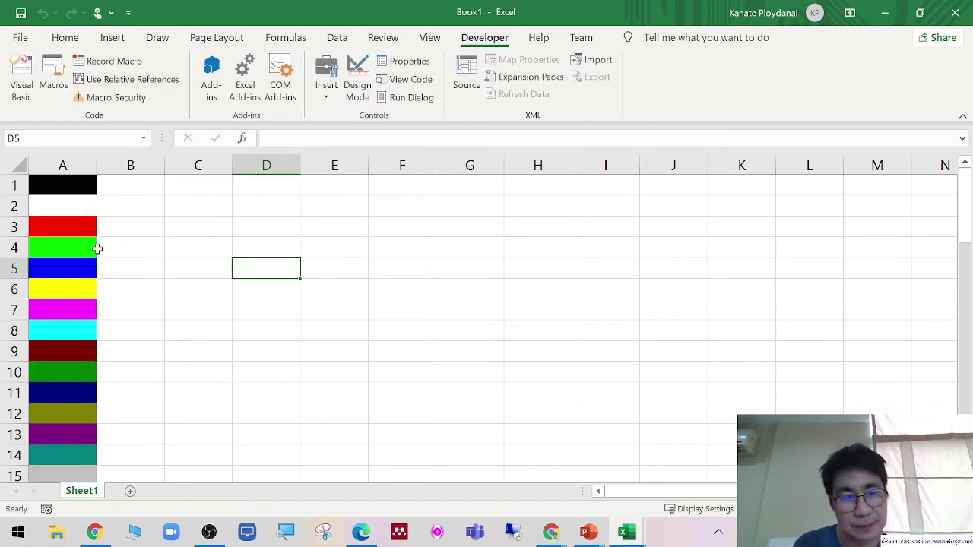
# Scroll through column A to check cells A1 to A56 are each coloured
pyautogui.scroll(-3, 95, 250)
pyautogui.scroll(-3, 94, 250)
pyautogui.scroll(-6, 95, 250)
pyautogui.scroll(-3, 94, 251)
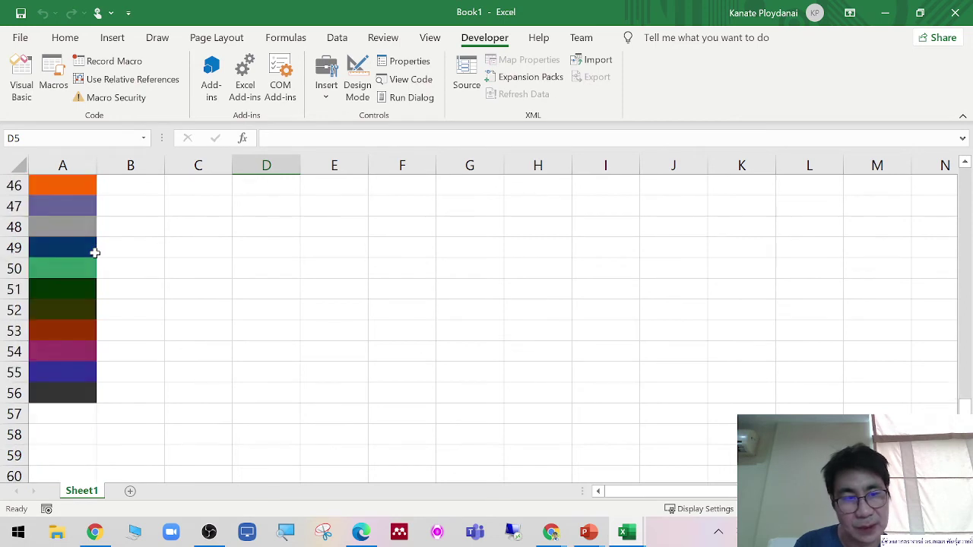
pyautogui.scroll(4, 49, 394)
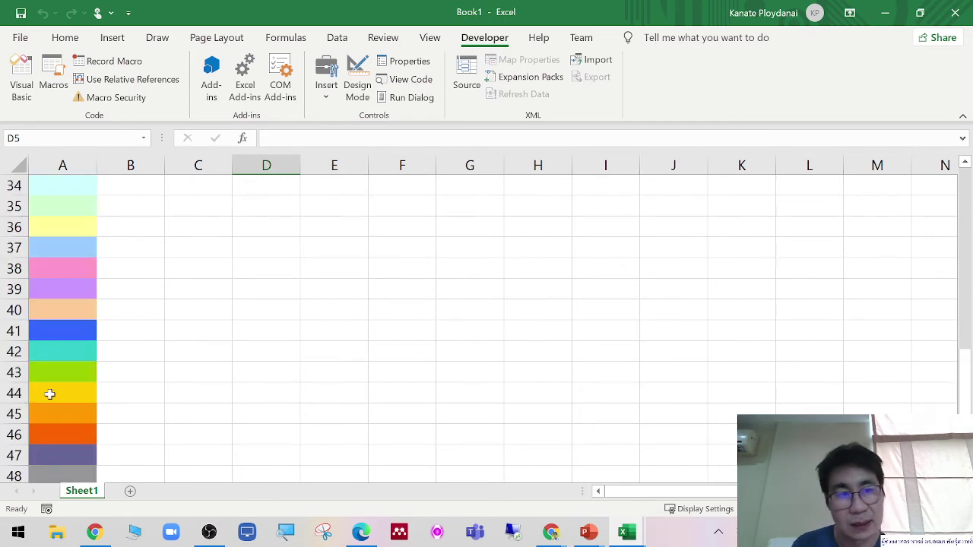
pyautogui.scroll(10, 48, 394)
pyautogui.scroll(1, 49, 394)
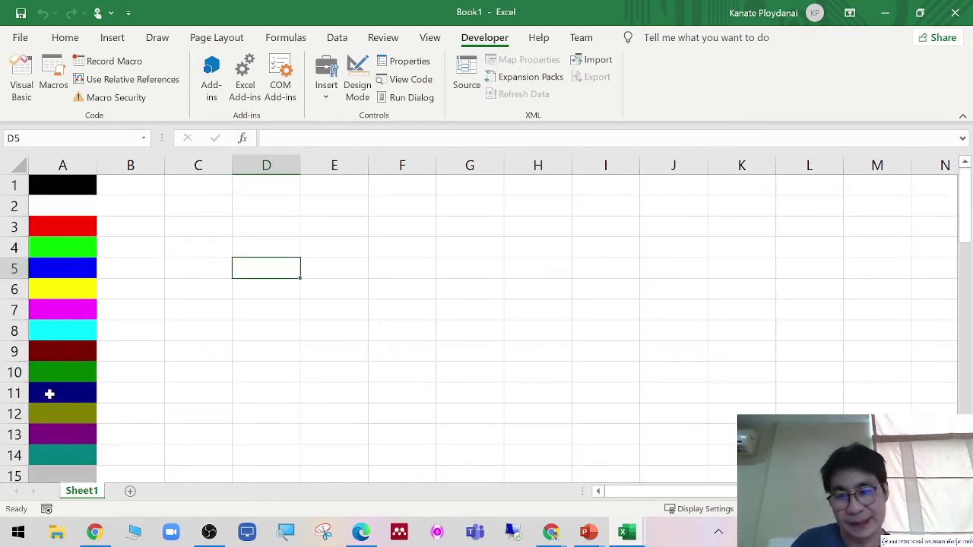
pyautogui.scroll(-3, 61, 377)
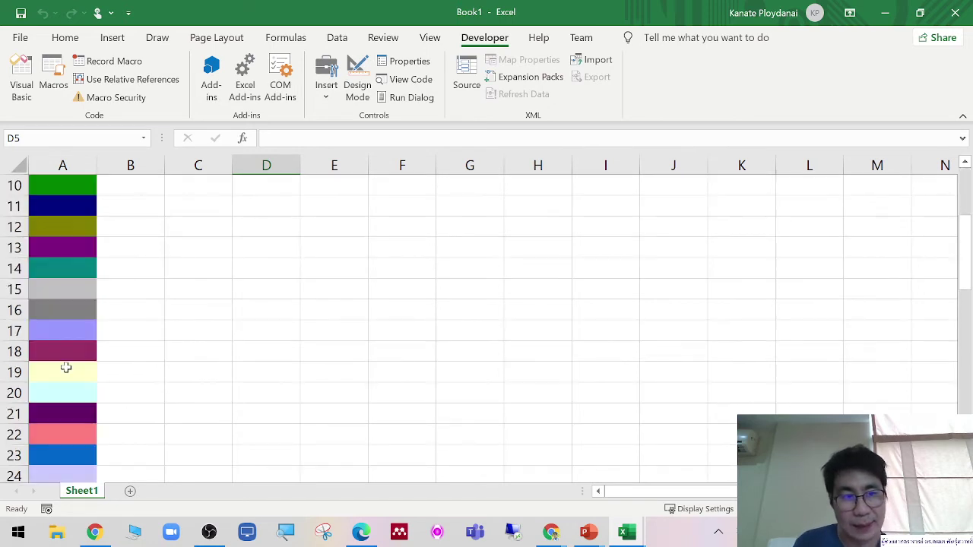
pyautogui.scroll(-2, 69, 365)
pyautogui.scroll(-4, 72, 363)
pyautogui.scroll(-3, 71, 366)
pyautogui.scroll(-3, 71, 366)
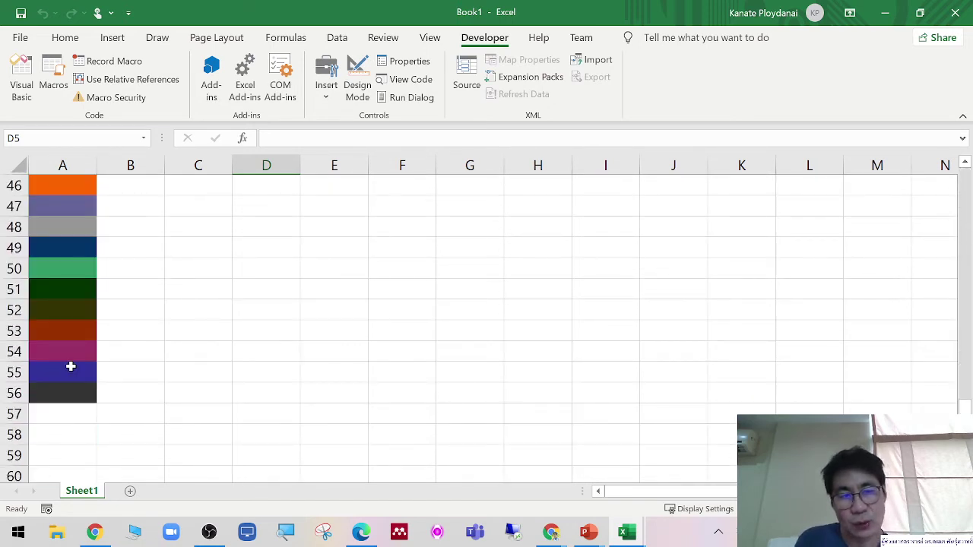
pyautogui.scroll(-2, 71, 366)
pyautogui.scroll(4, 71, 367)
pyautogui.scroll(10, 71, 366)
pyautogui.scroll(3, 71, 366)
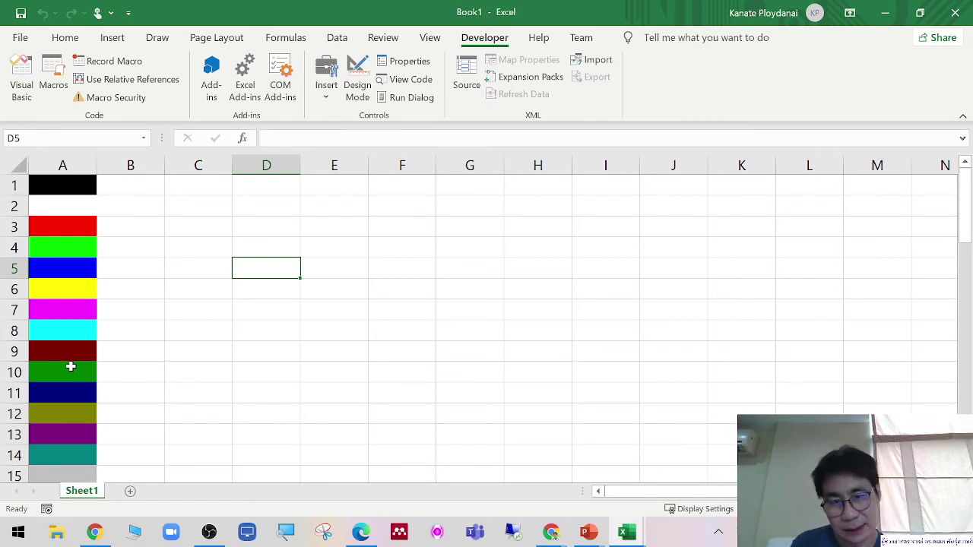
pyautogui.click(93, 533)
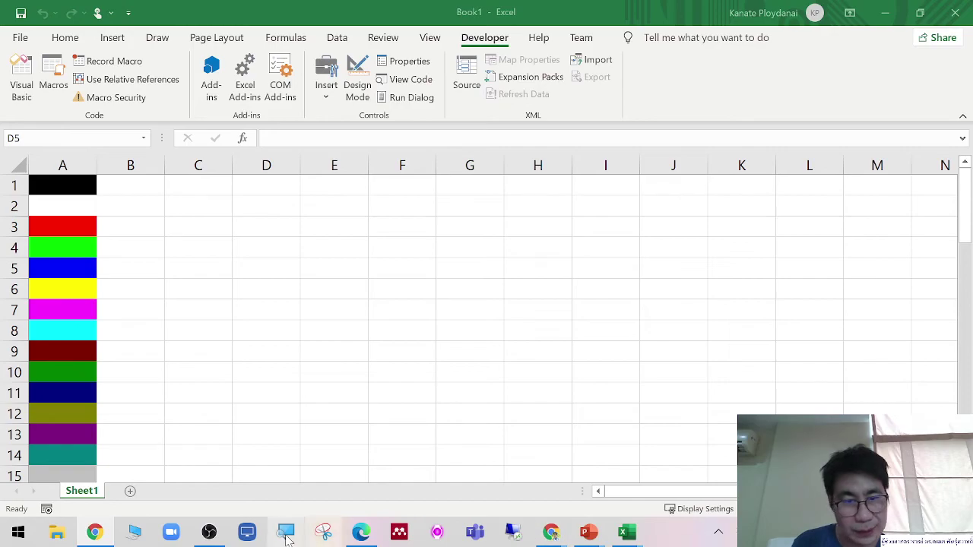
# Browse the VBA slides PDF to the ColorIndexTable page, then minimize Edge
pyautogui.click(363, 535)
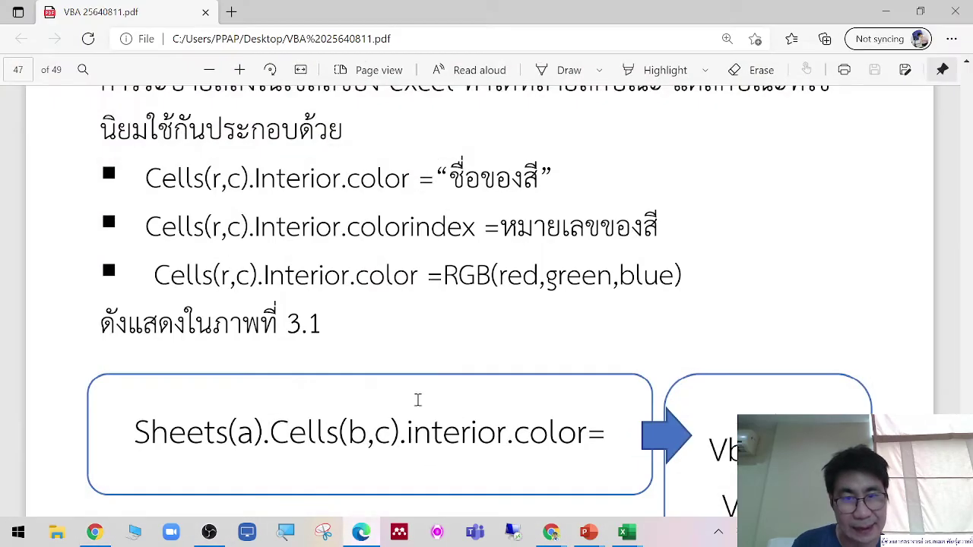
pyautogui.scroll(-3, 417, 398)
pyautogui.scroll(-5, 417, 398)
pyautogui.scroll(1, 426, 401)
pyautogui.scroll(-5, 426, 401)
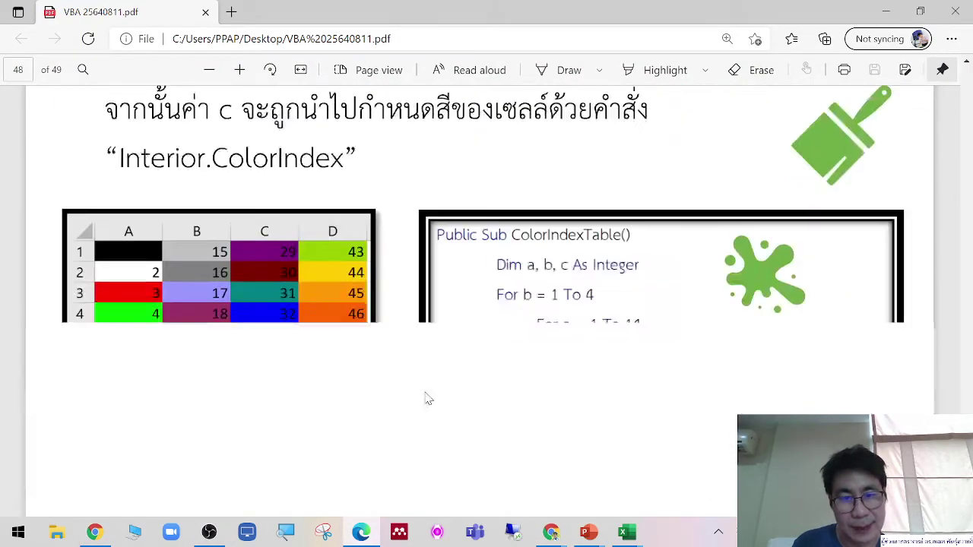
pyautogui.scroll(-5, 425, 400)
pyautogui.scroll(4, 427, 400)
pyautogui.scroll(3, 428, 399)
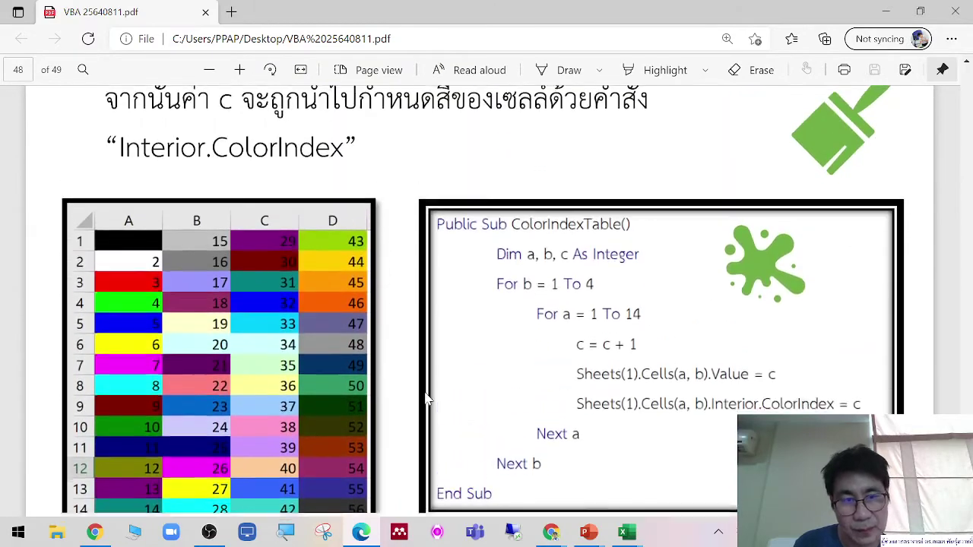
pyautogui.scroll(-1, 428, 399)
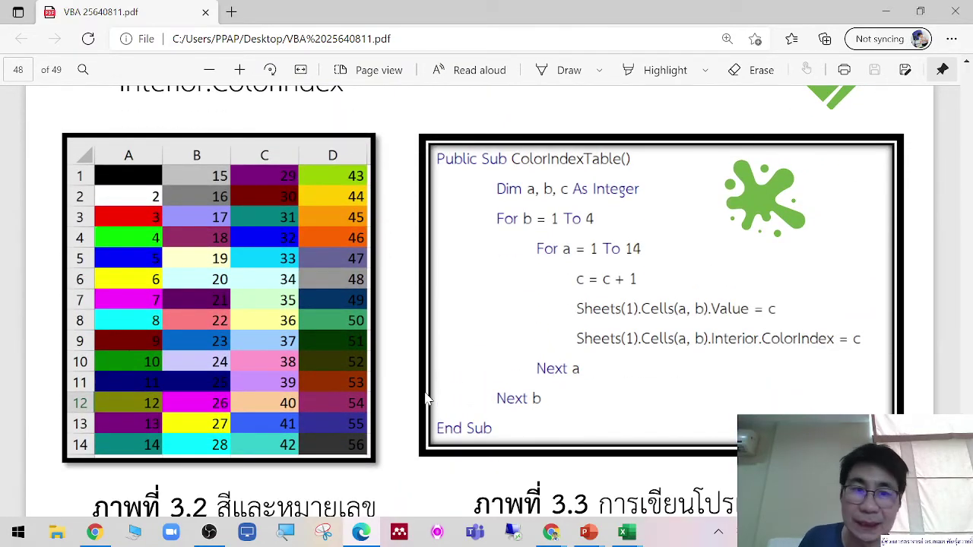
pyautogui.scroll(2, 428, 399)
pyautogui.scroll(-1, 428, 399)
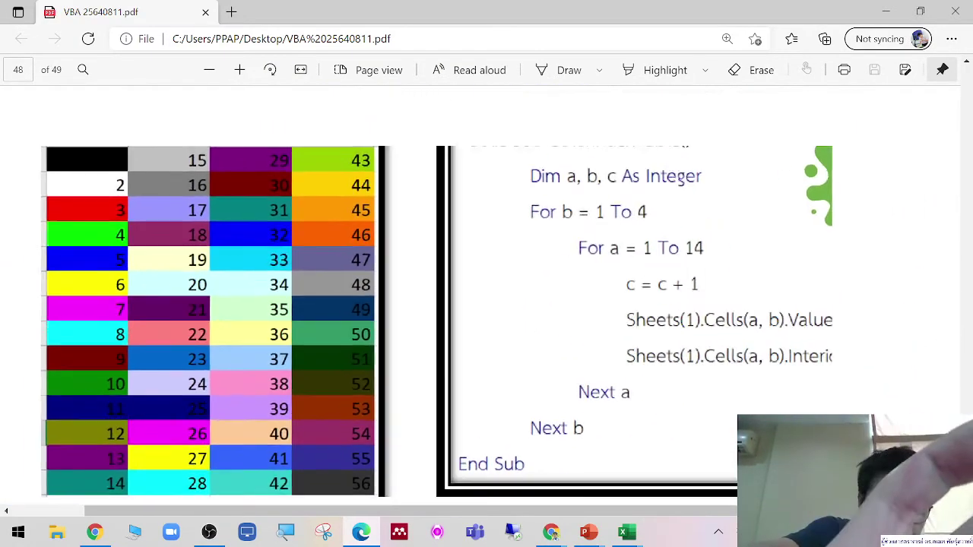
pyautogui.scroll(-1, 428, 399)
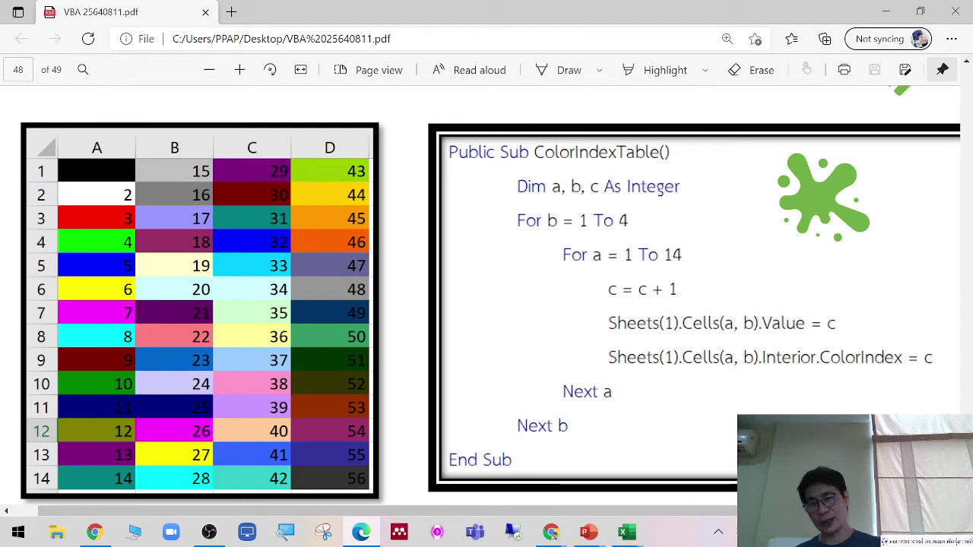
pyautogui.scroll(-1, 486, 304)
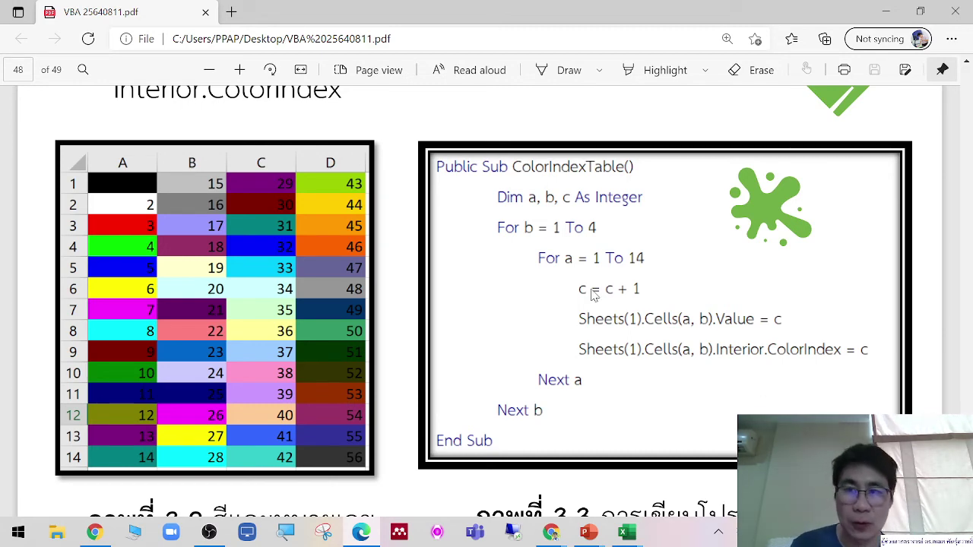
pyautogui.click(890, 13)
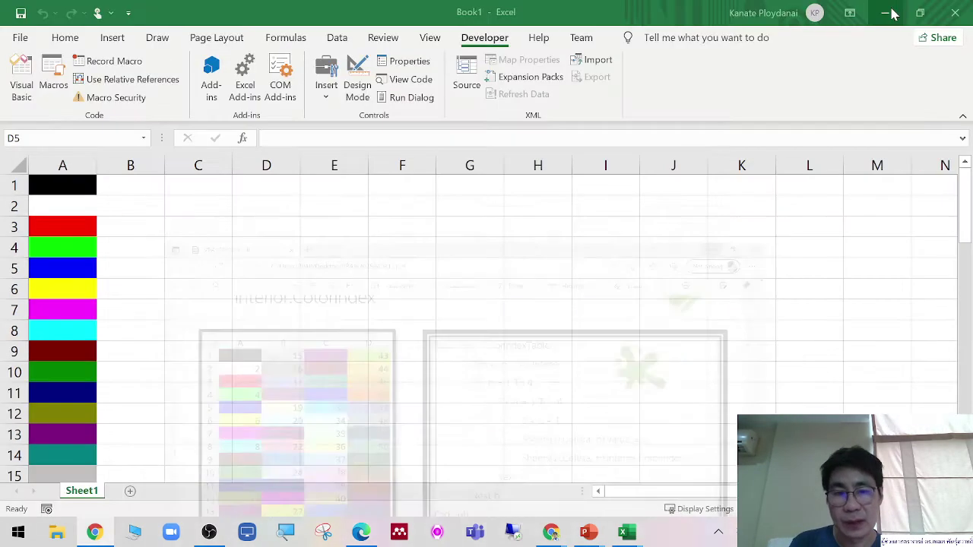
pyautogui.scroll(-3, 432, 395)
# Enlarge the slide 15 code picture slightly to 12.93 × 30.48 cm
pyautogui.scroll(2, 441, 393)
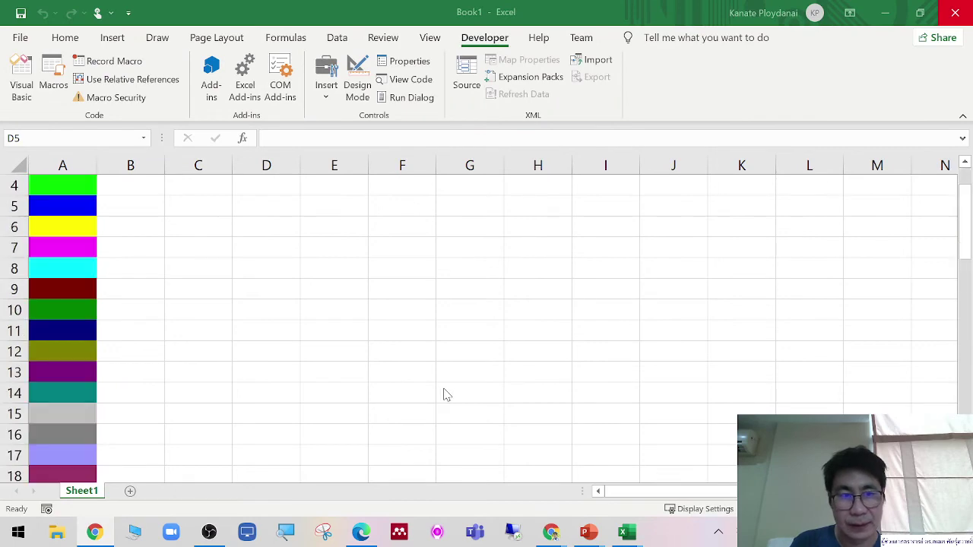
pyautogui.scroll(1, 448, 395)
pyautogui.moveTo(589, 532)
pyautogui.click(707, 479)
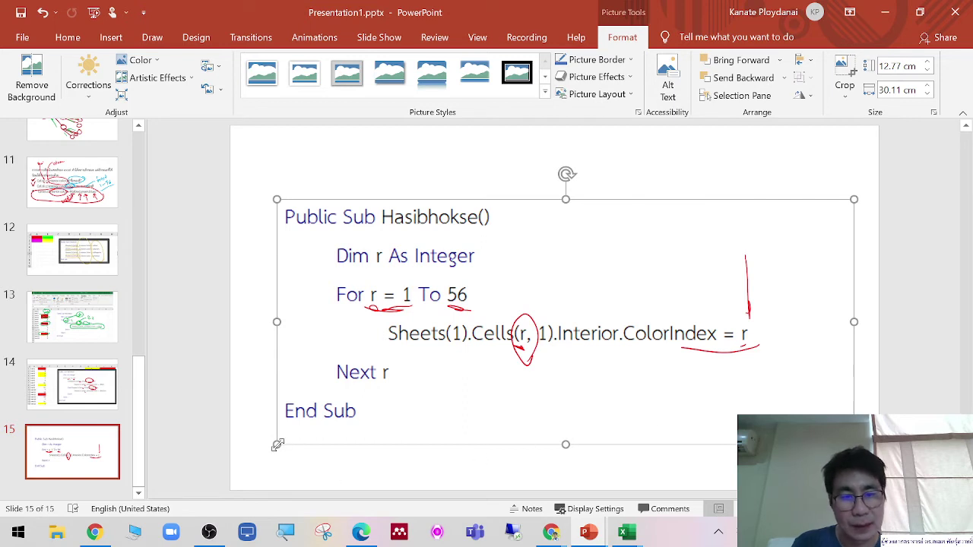
pyautogui.moveTo(277, 445); pyautogui.dragTo(363, 450)
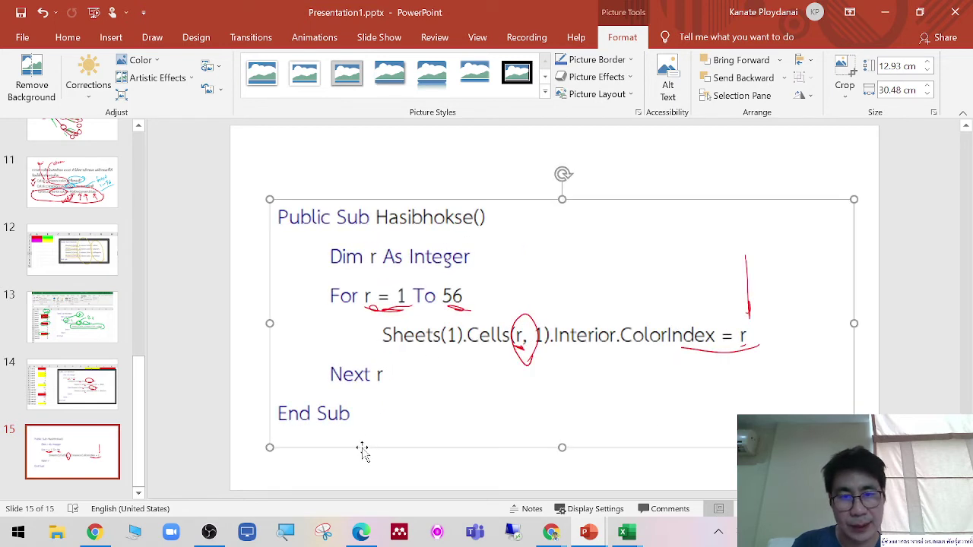
pyautogui.click(576, 496)
# Bring Excel's Book1 with the coloured column A back to the front
pyautogui.moveTo(585, 532)
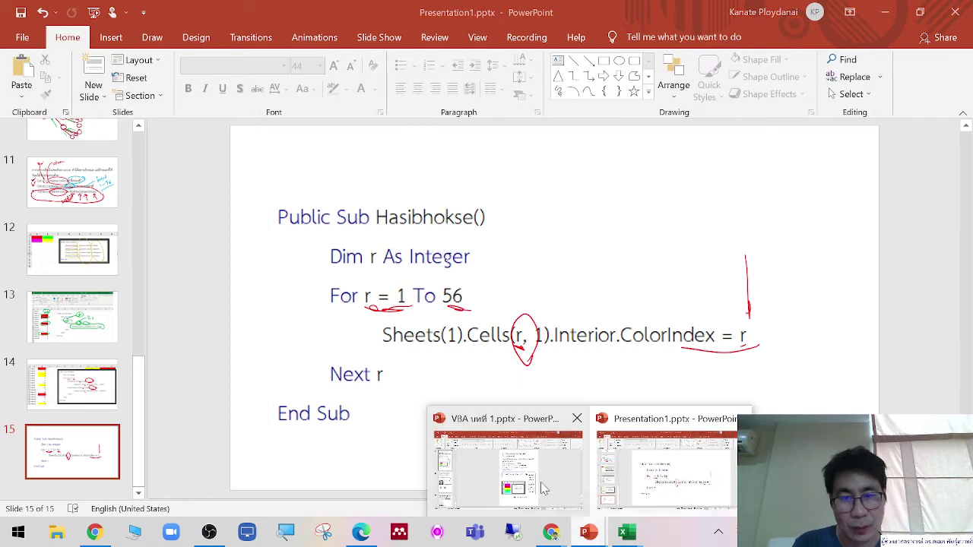
pyautogui.moveTo(627, 535)
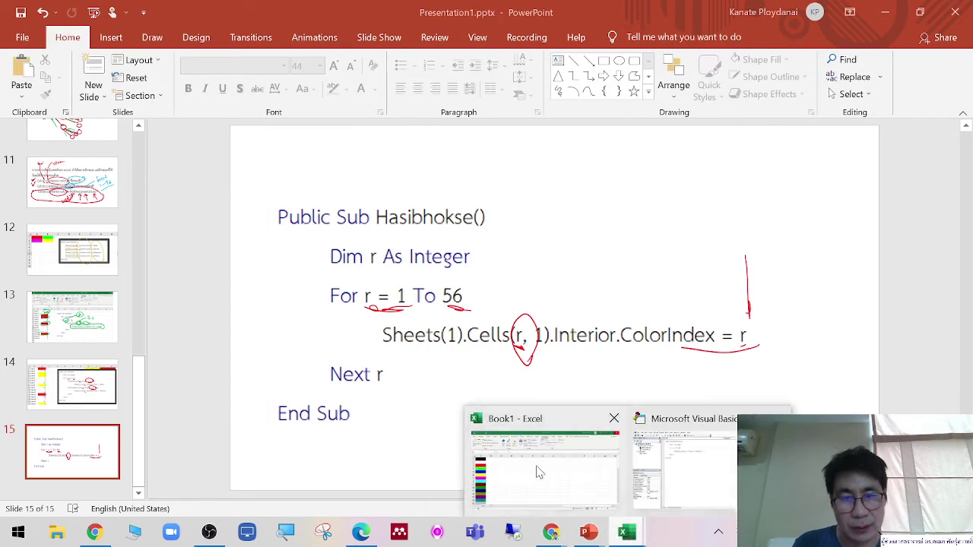
pyautogui.click(540, 471)
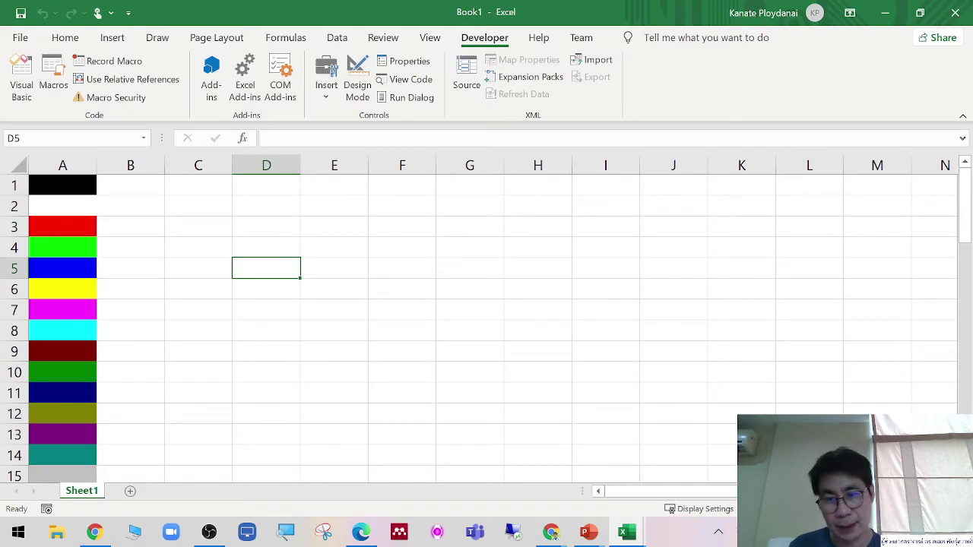
pyautogui.scroll(-1, 486, 319)
pyautogui.scroll(-1, 487, 319)
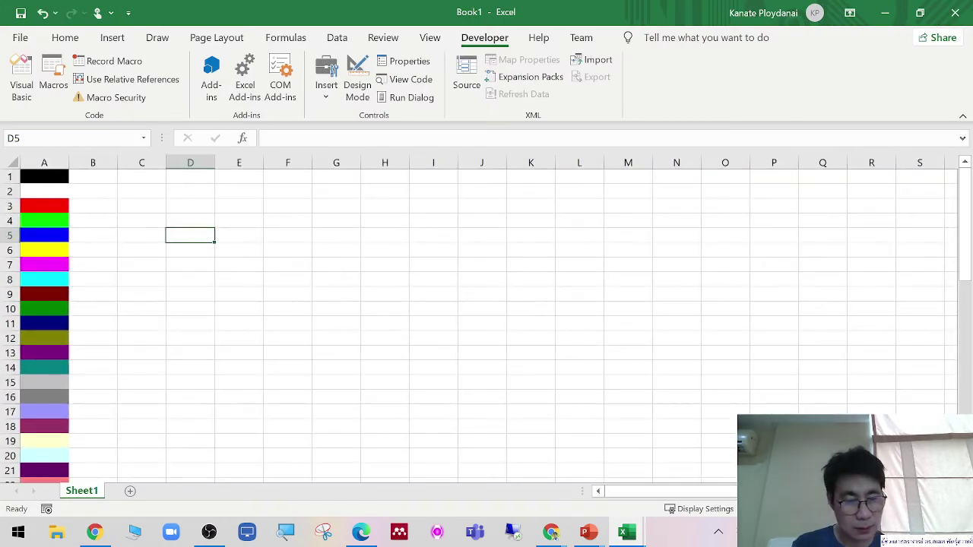
# Snip the coloured cells of Excel's column A as a screenshot
pyautogui.press('super+shift+s')
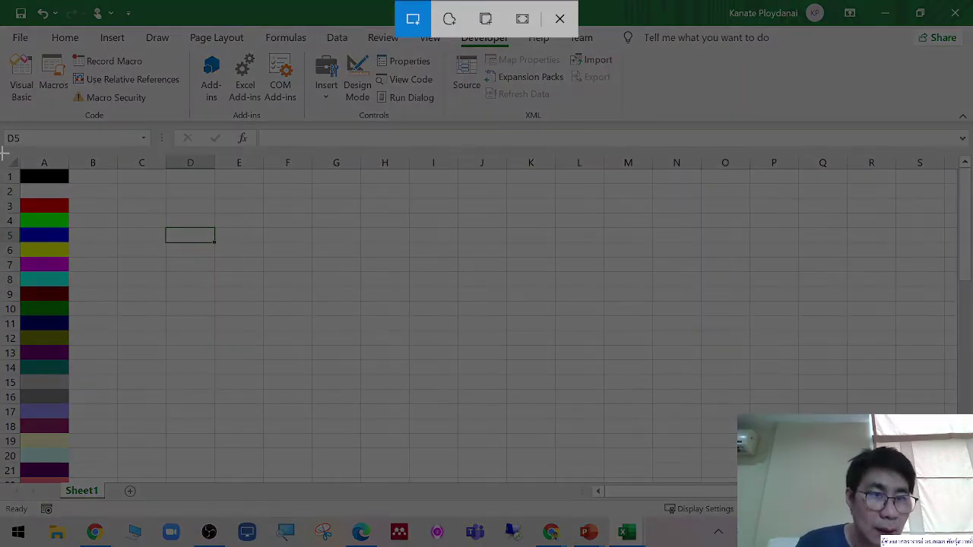
pyautogui.moveTo(2, 149); pyautogui.dragTo(106, 497)
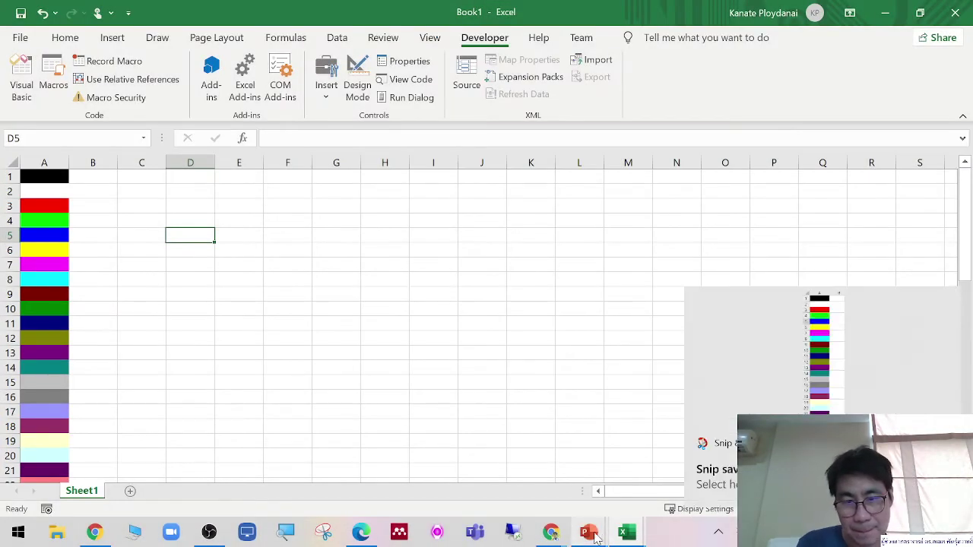
pyautogui.moveTo(588, 533)
pyautogui.click(636, 482)
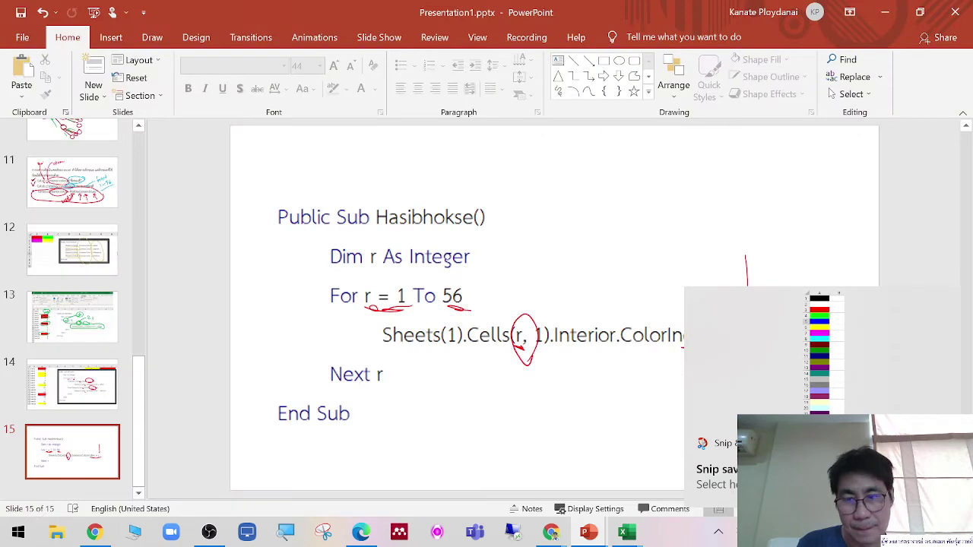
# Paste the snip on slide 15 as a 15.04 × 4.55 cm picture at the right, and save
pyautogui.rightClick(902, 247)
pyautogui.rightClick(780, 186)
pyautogui.click(801, 222)
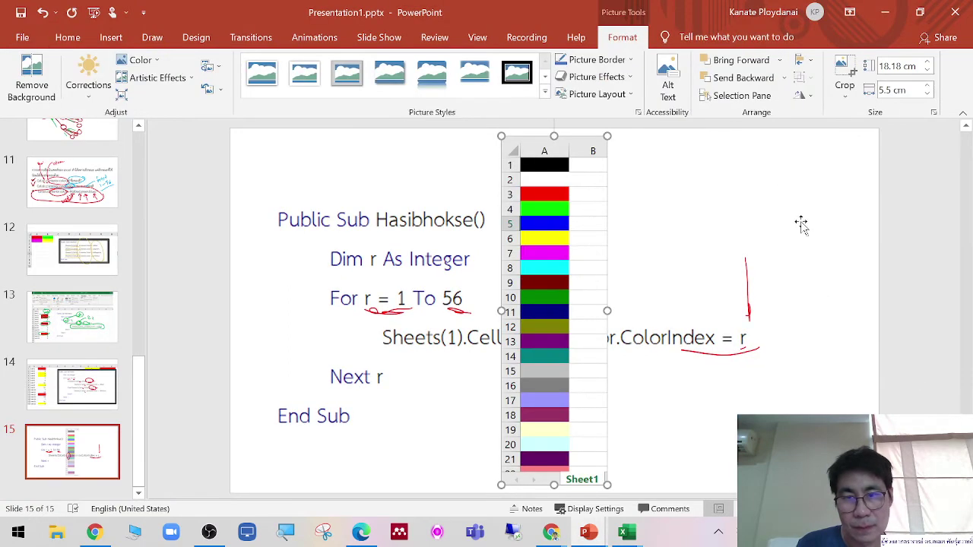
pyautogui.moveTo(565, 195); pyautogui.dragTo(808, 195)
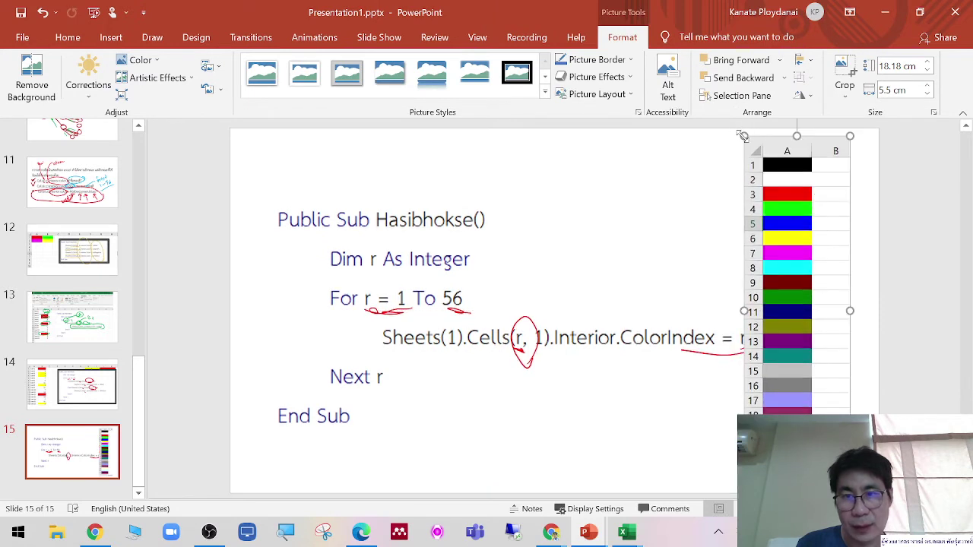
pyautogui.moveTo(743, 135)
pyautogui.mouseDown()
pyautogui.moveTo(760, 177)
pyautogui.moveTo(814, 193)
pyautogui.mouseUp()
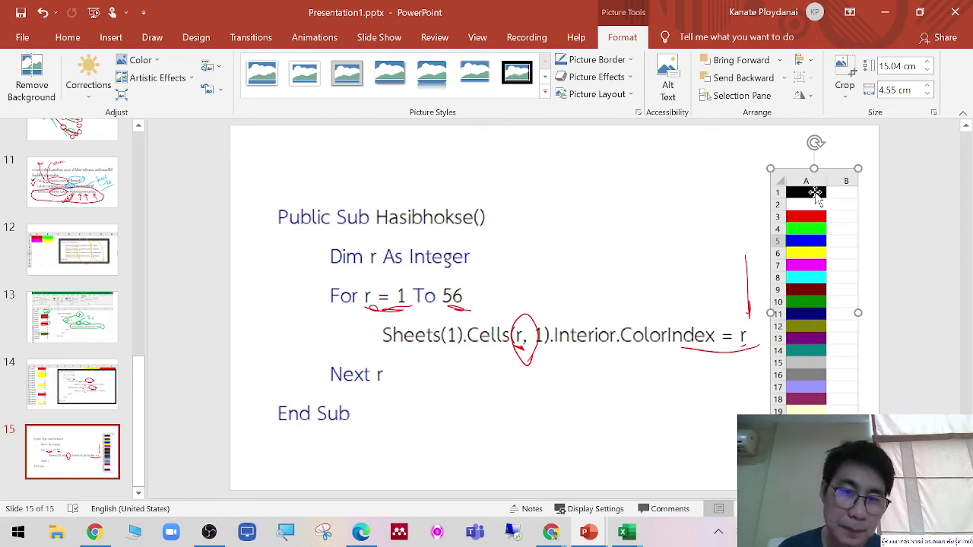
pyautogui.click(23, 12)
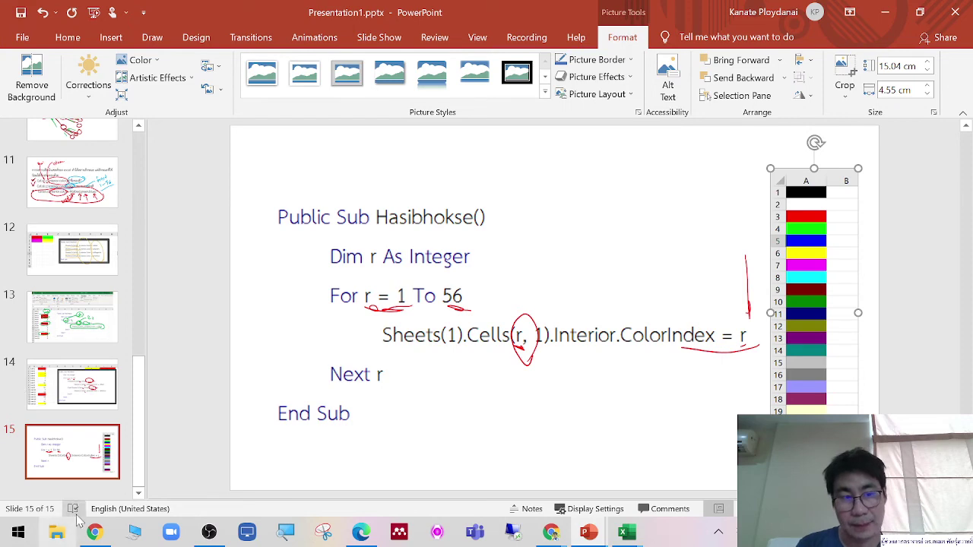
pyautogui.click(72, 486)
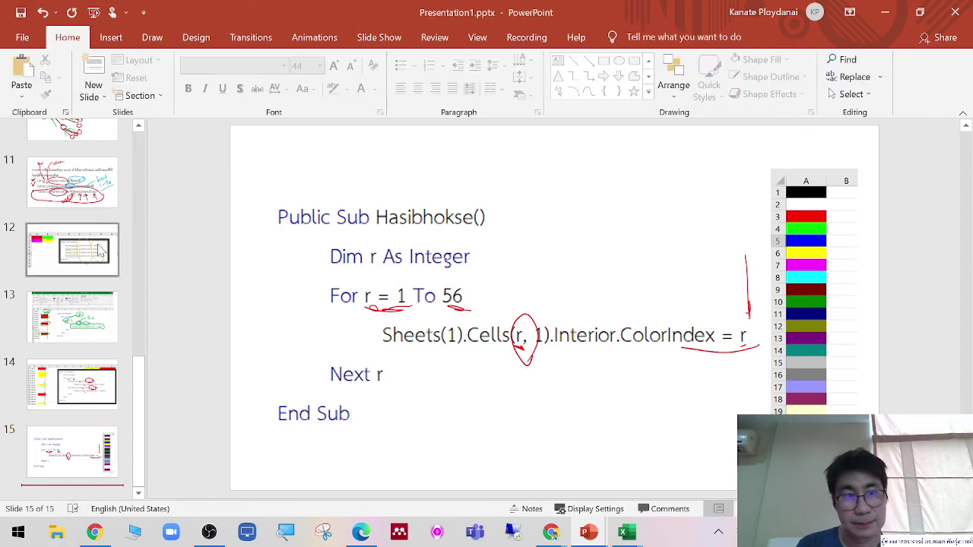
# Add blank slide 16, then close the VBA editor and Excel without saving
pyautogui.click(91, 76)
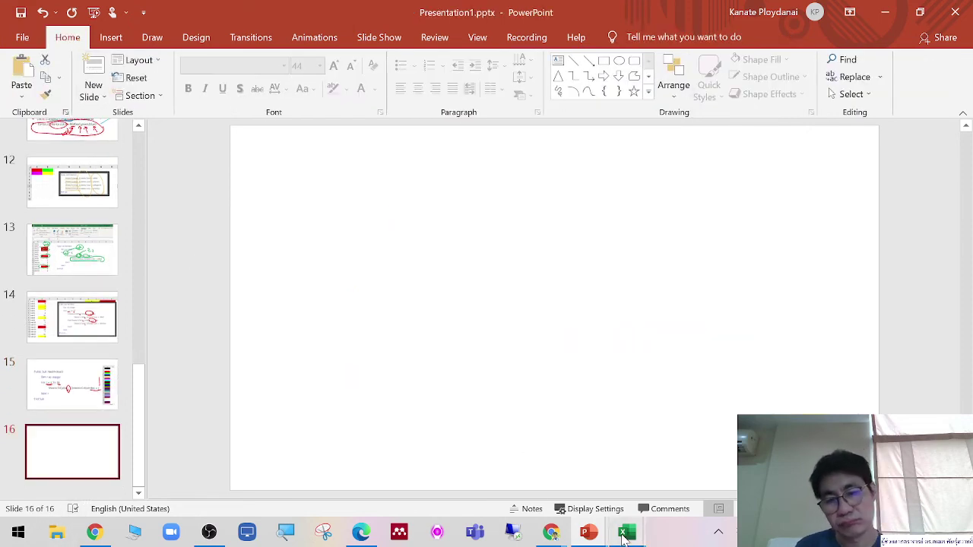
pyautogui.moveTo(626, 532)
pyautogui.click(712, 480)
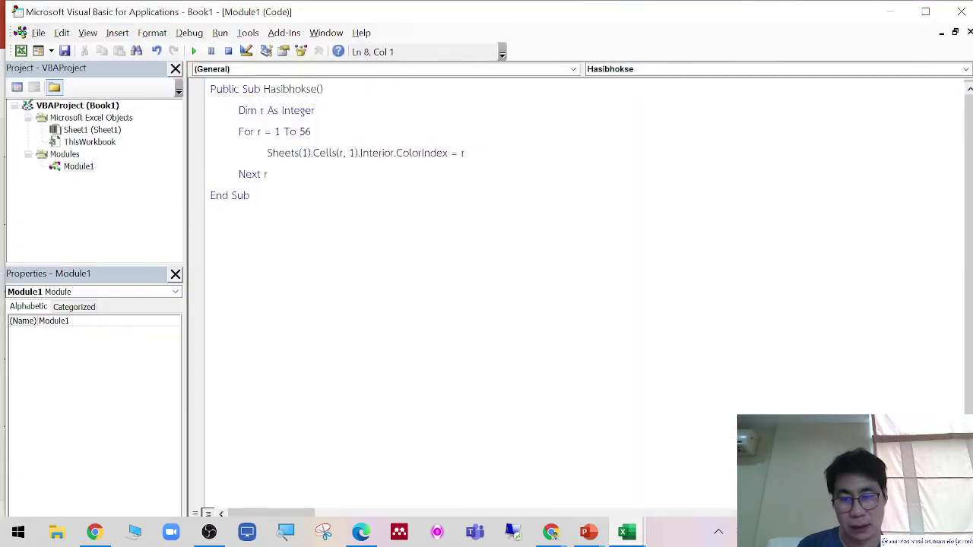
pyautogui.click(960, 12)
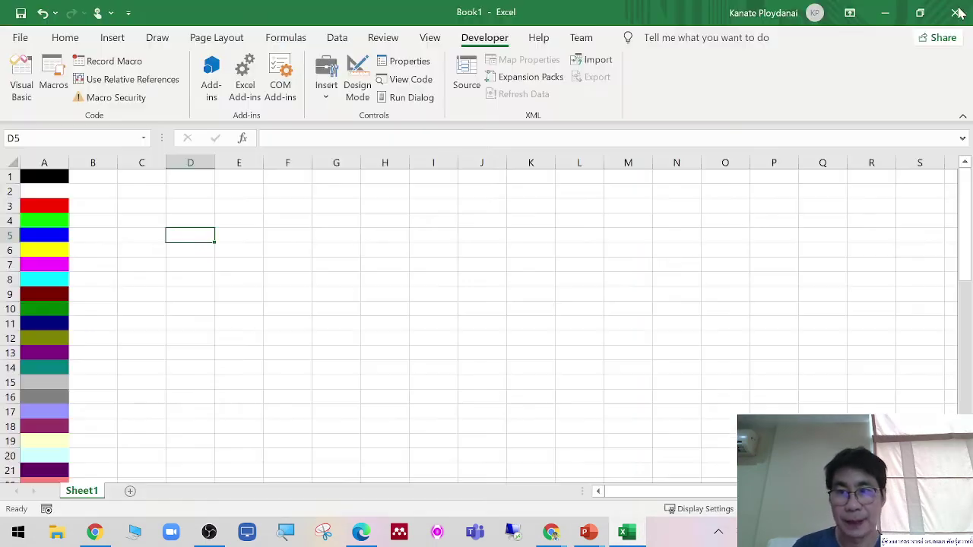
pyautogui.click(955, 12)
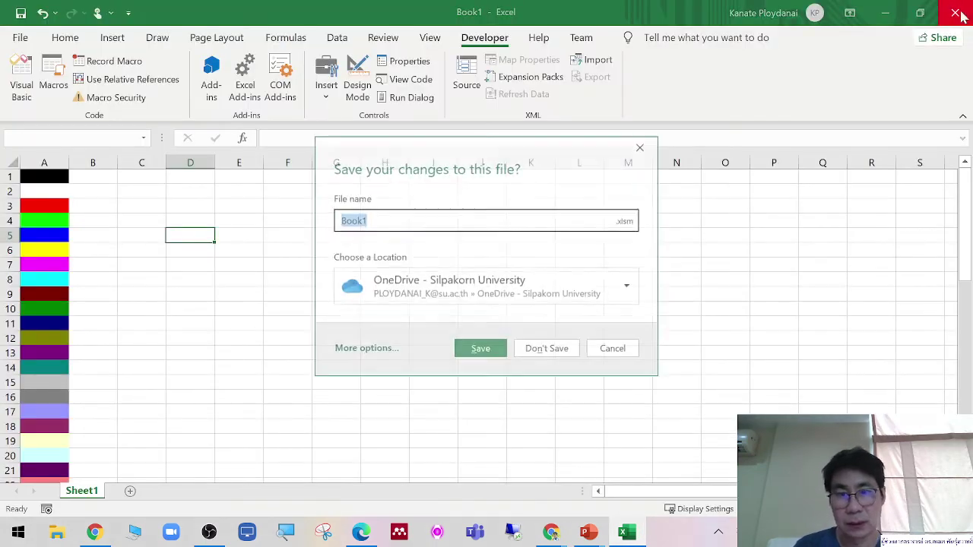
pyautogui.click(547, 352)
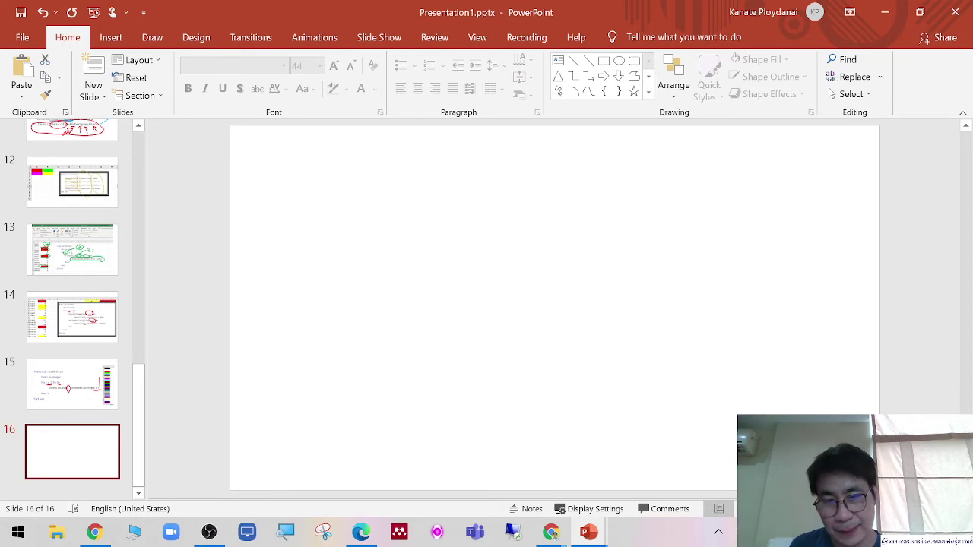
# Show blank slide 16 as a slideshow, end it, and open Windows search for Excel
pyautogui.hotkey('shift', 'F5')
pyautogui.moveTo(15, 532)
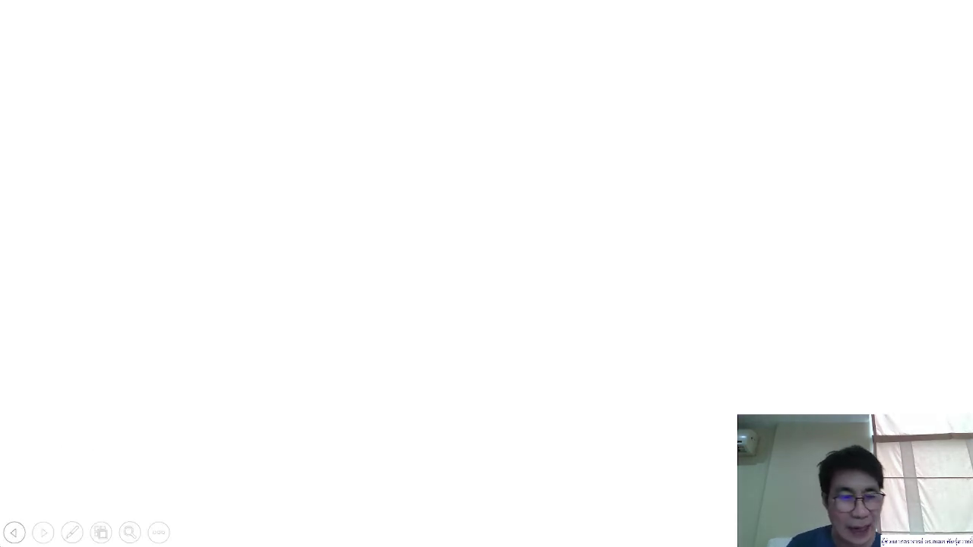
pyautogui.click(72, 534)
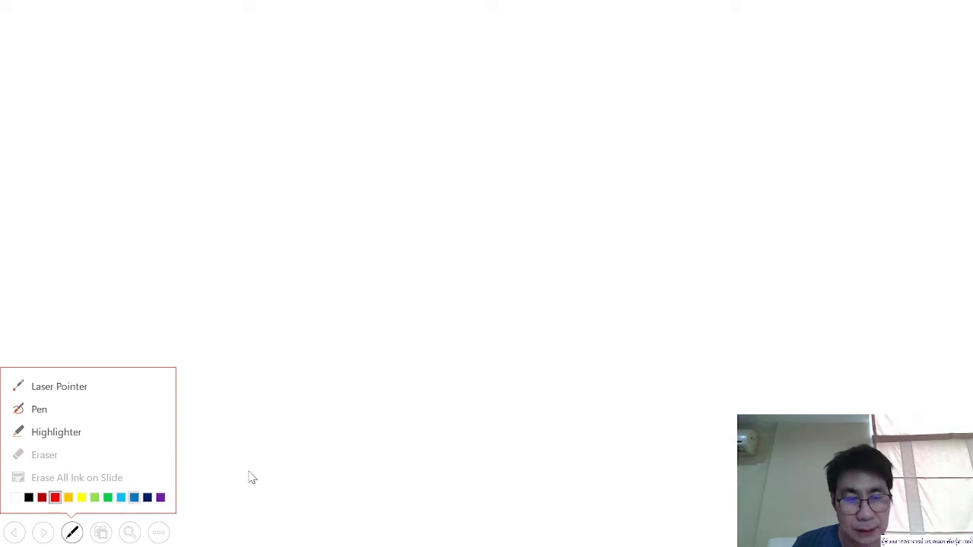
pyautogui.click(636, 413)
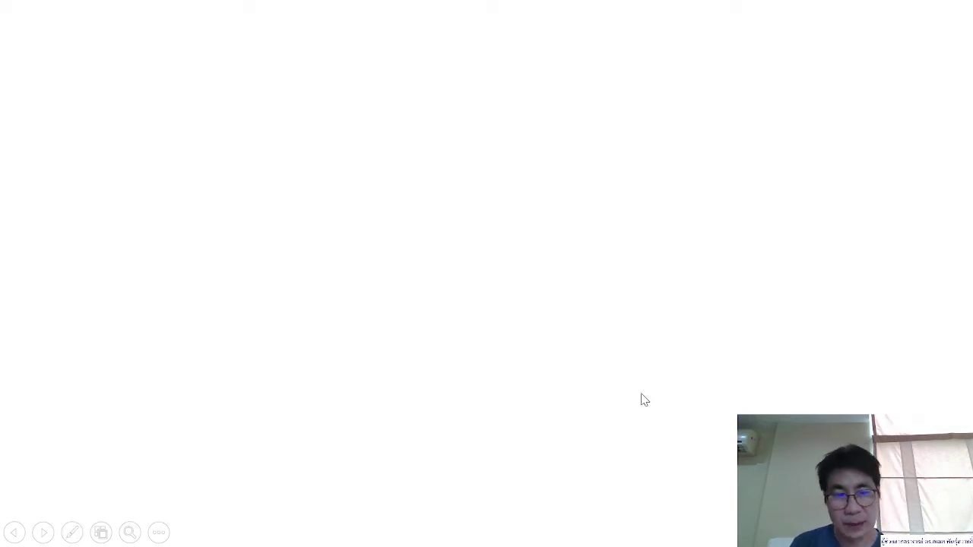
pyautogui.press('Escape')
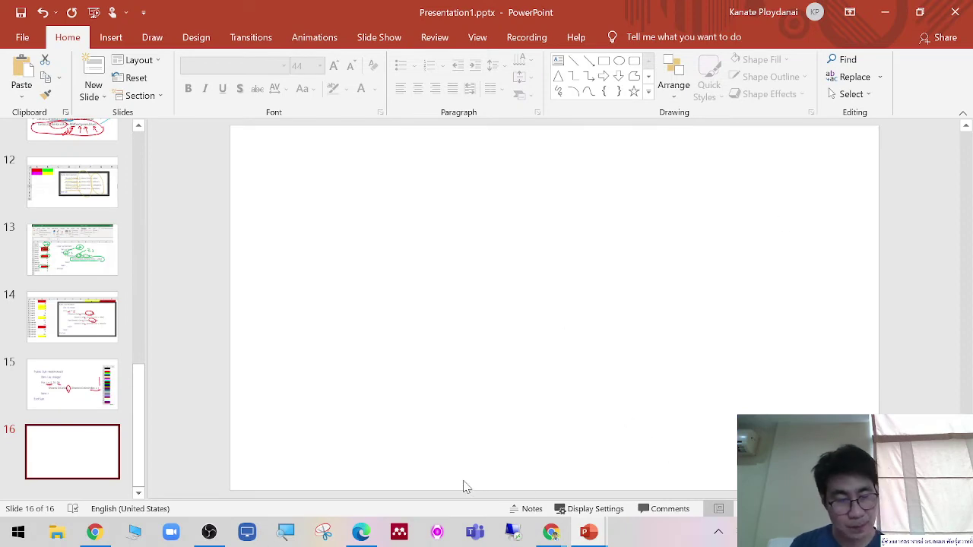
pyautogui.press('super')
# Launch Excel and start a new blank workbook
pyautogui.write('ex')
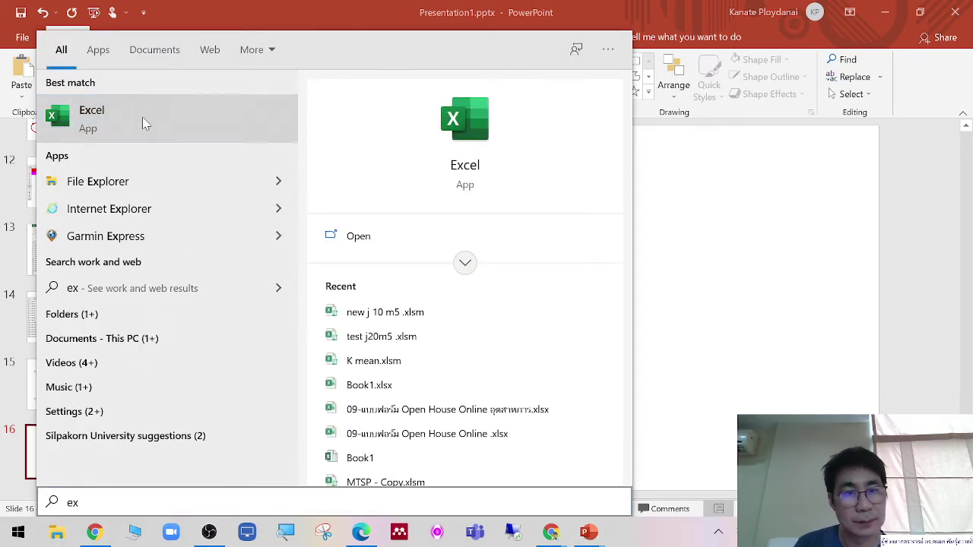
pyautogui.click(146, 124)
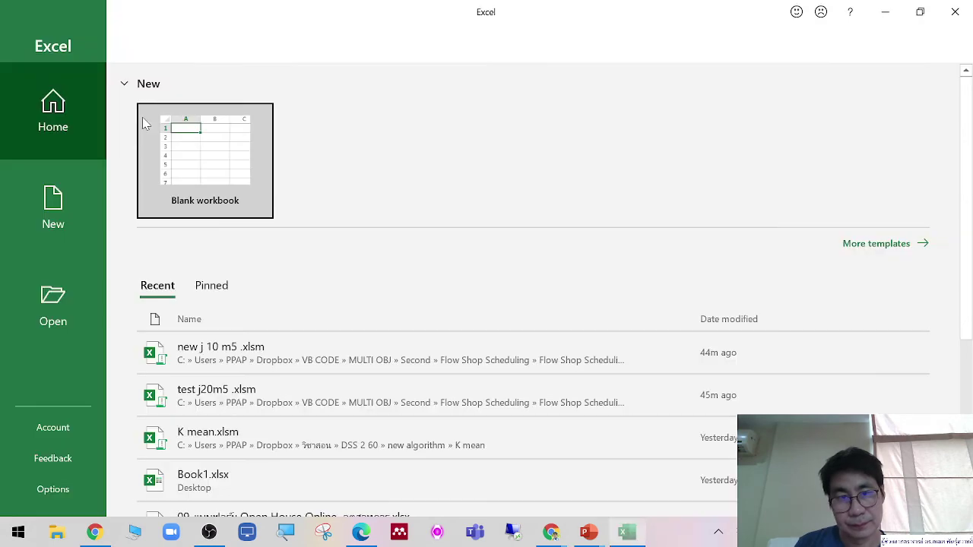
pyautogui.click(194, 156)
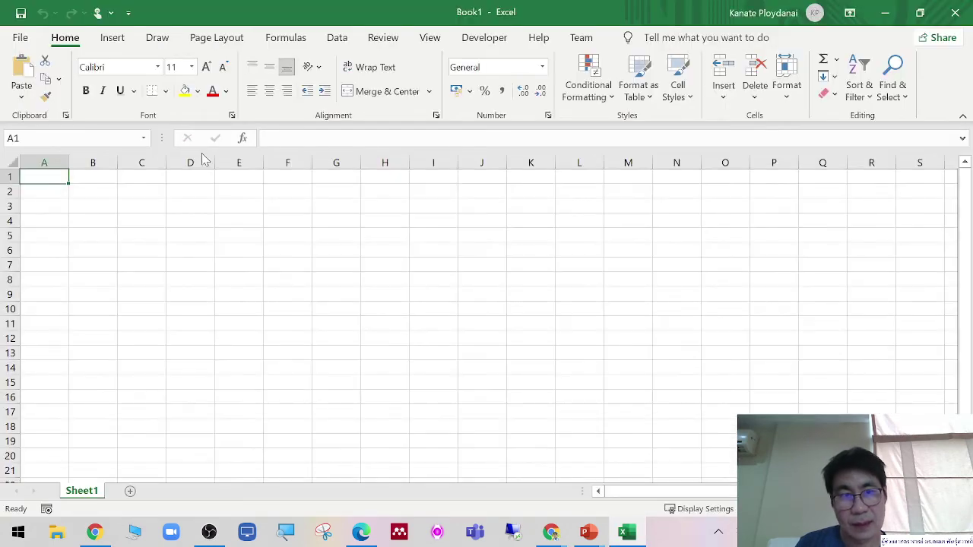
# From the Developer tab, open the Visual Basic editor and insert a new Module1
pyautogui.click(497, 42)
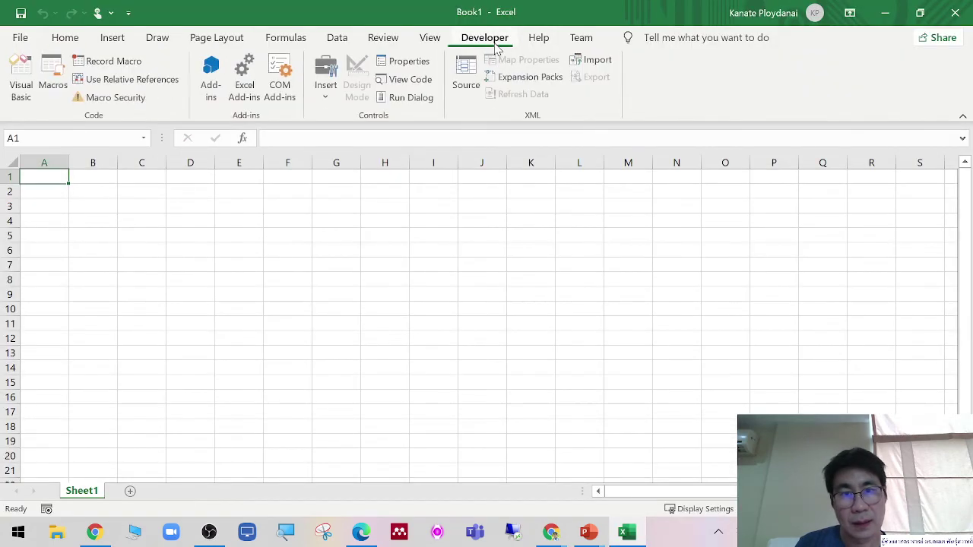
pyautogui.click(22, 80)
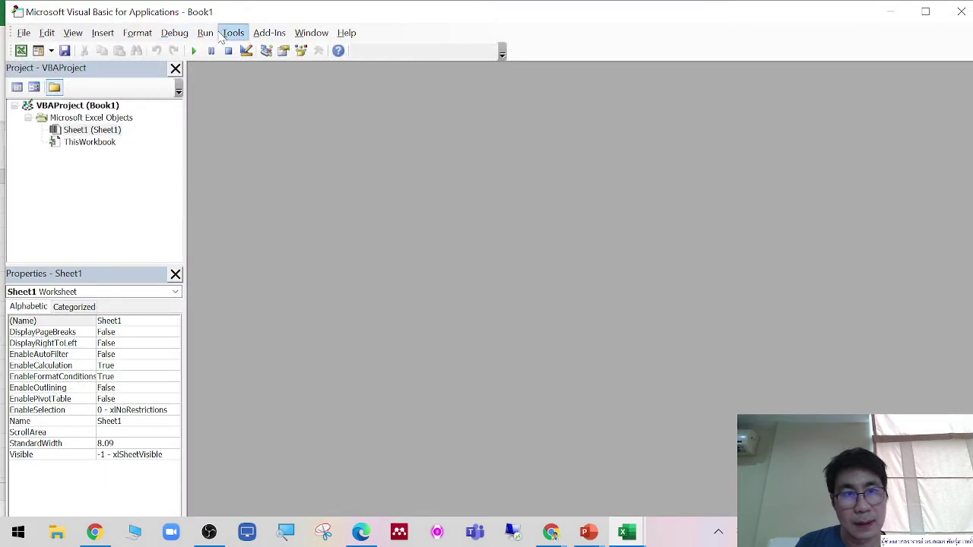
pyautogui.click(233, 32)
pyautogui.click(123, 84)
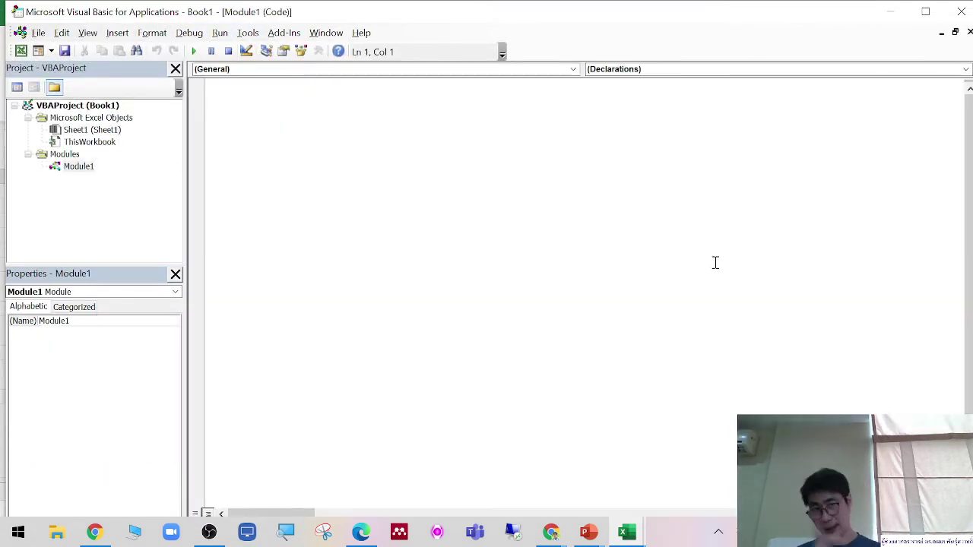
# Declare an empty Public Sub ColorFullSU() procedure in Module1, leaving the body blank
pyautogui.write('public sub ColorFu')
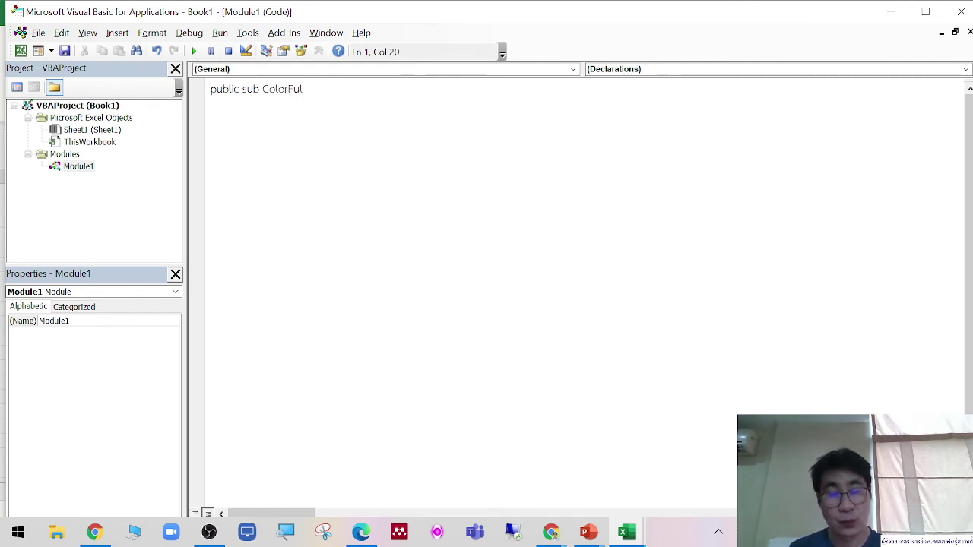
pyautogui.write('lSU')
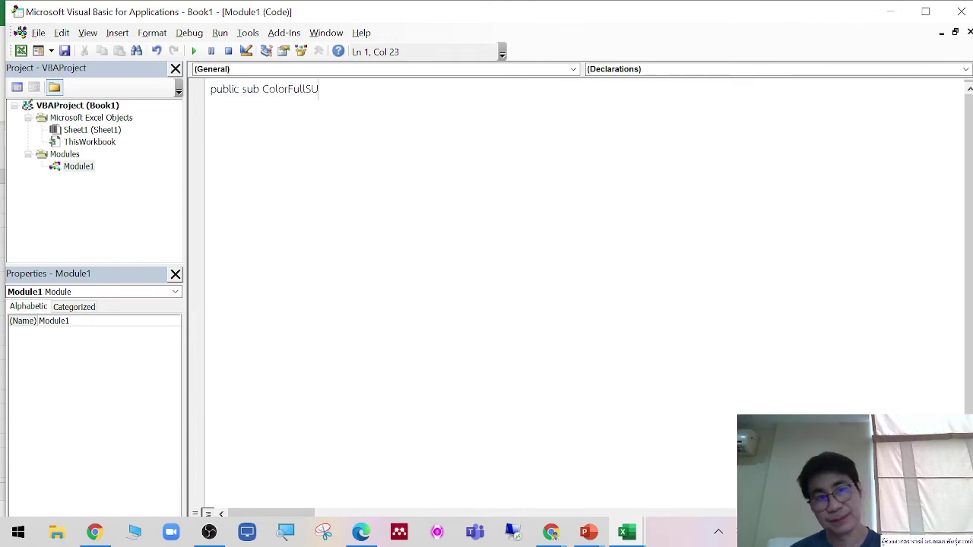
pyautogui.press('Return')
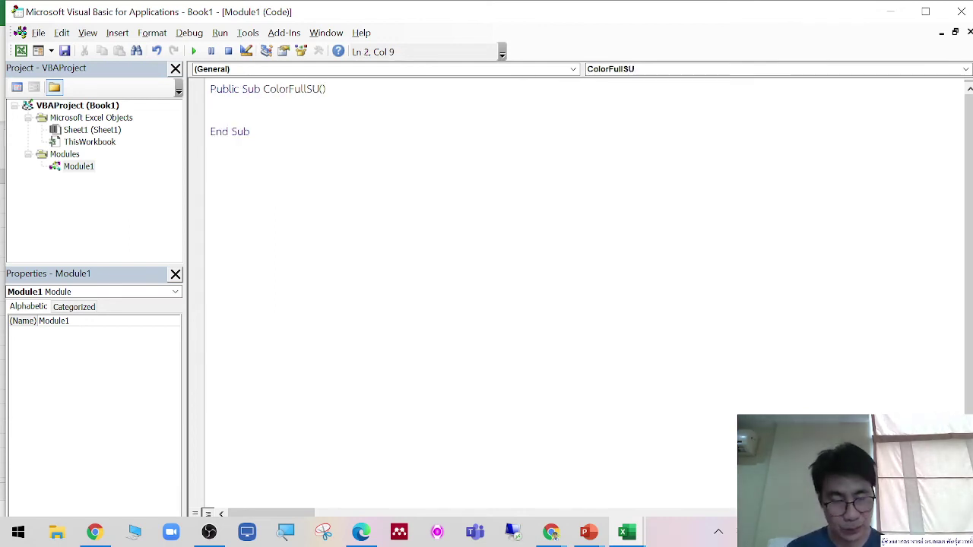
pyautogui.write('math.')
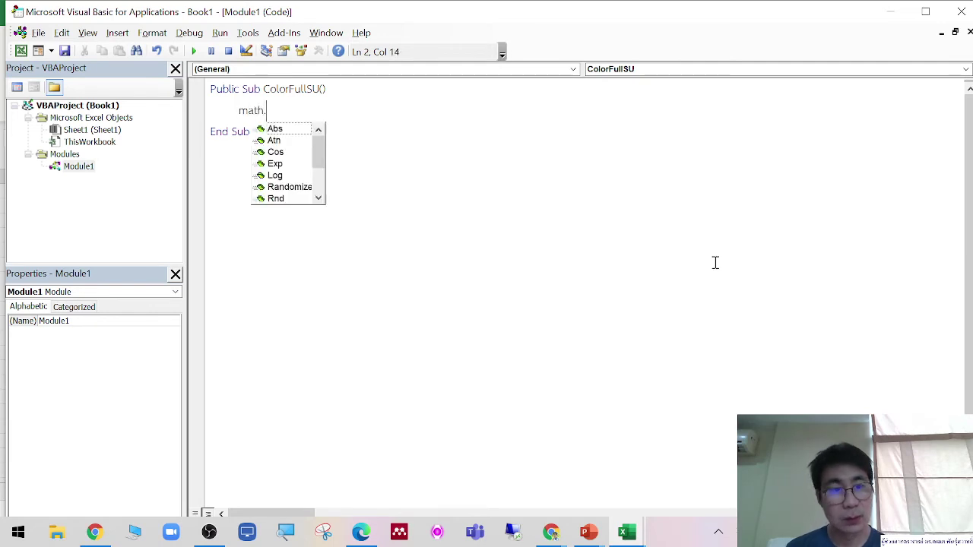
pyautogui.press('BackSpace')
pyautogui.press('BackSpace')
pyautogui.press('BackSpace')
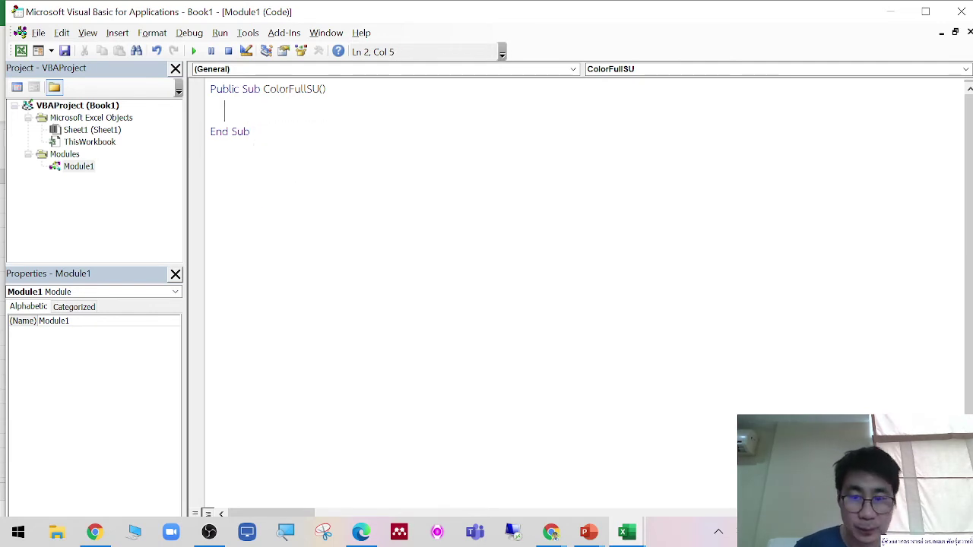
pyautogui.press('BackSpace')
pyautogui.press('BackSpace')
pyautogui.press('BackSpace')
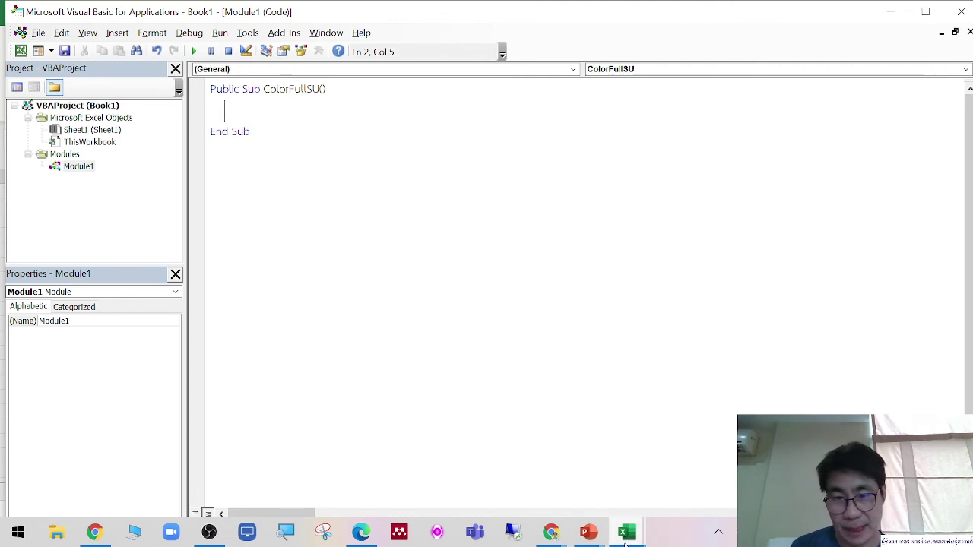
# Switch to Presentation1 and try the slide show on slide 16, then exit it
pyautogui.moveTo(589, 532)
pyautogui.click(705, 475)
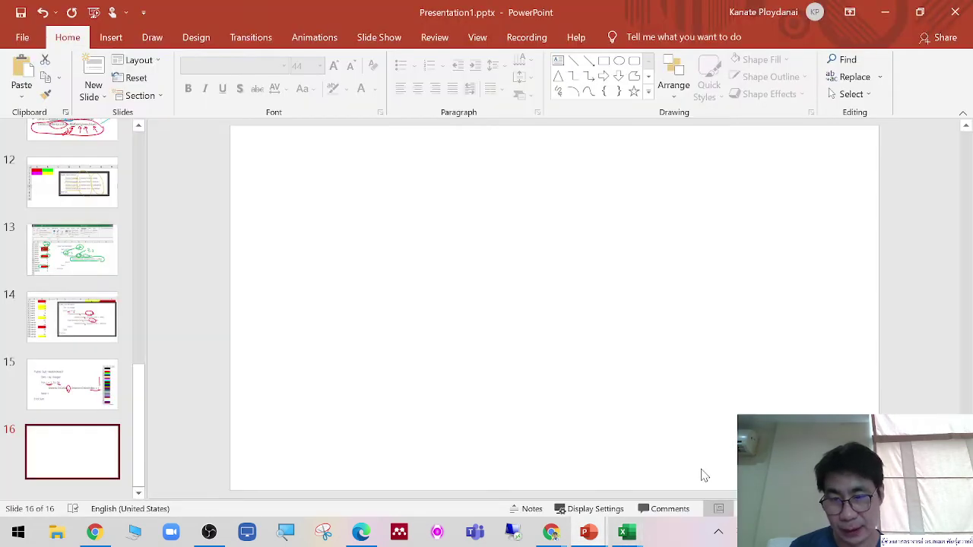
pyautogui.hotkey('shift', 'F5')
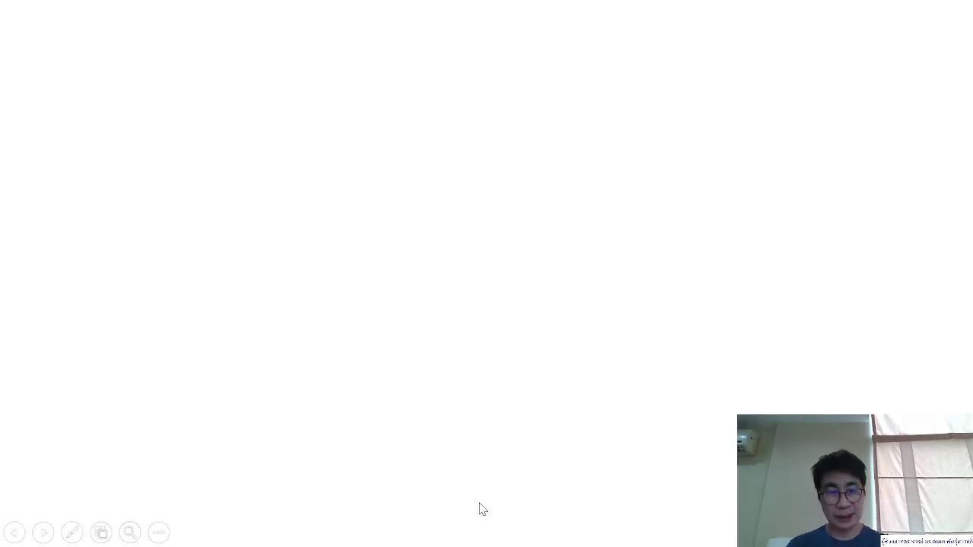
pyautogui.click(74, 533)
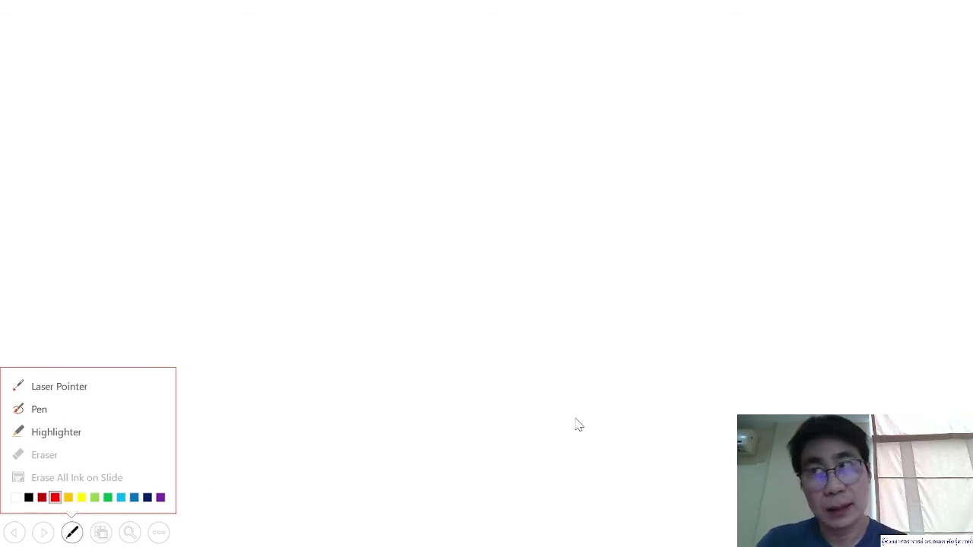
pyautogui.press('Escape')
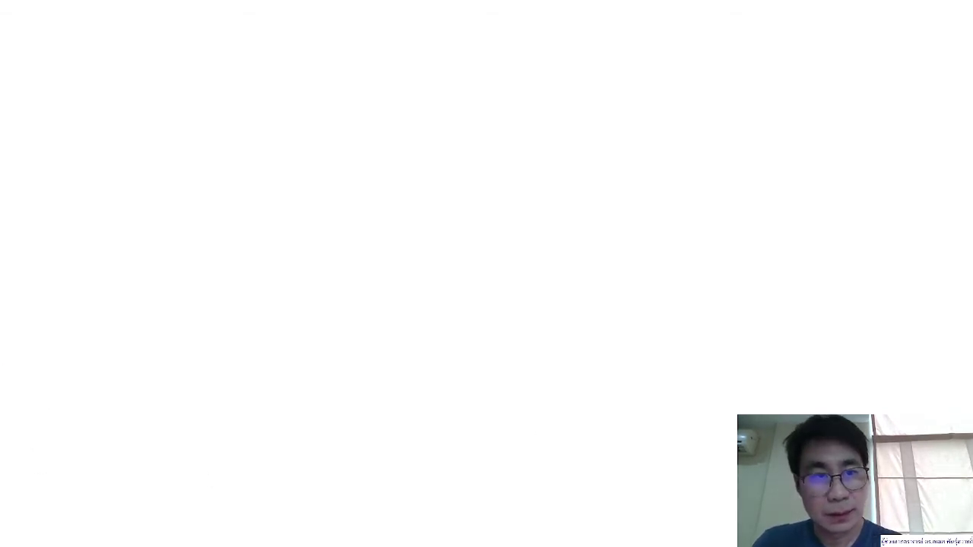
pyautogui.press('Escape')
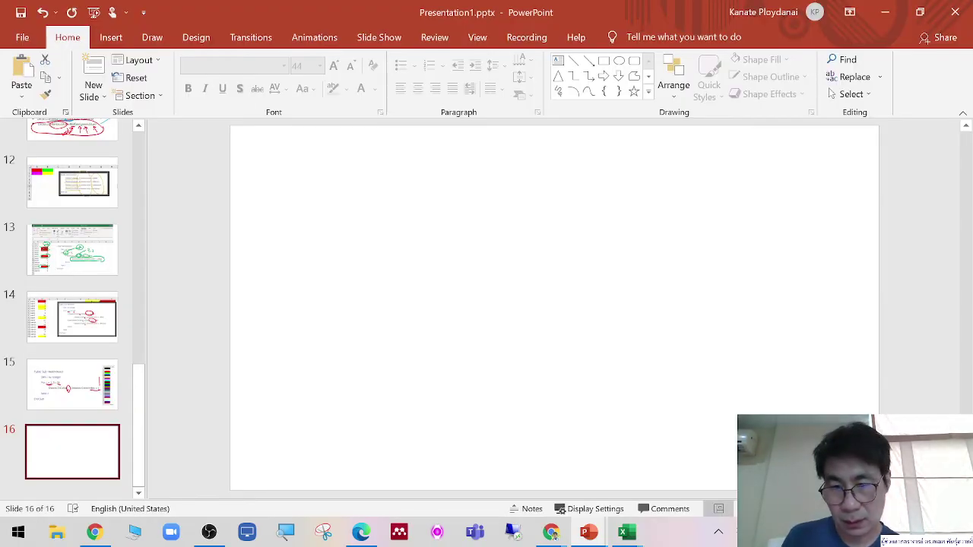
# Restart the slide show on slide 16 and handwrite 'Math.randomize' with the pen
pyautogui.hotkey('shift', 'F5')
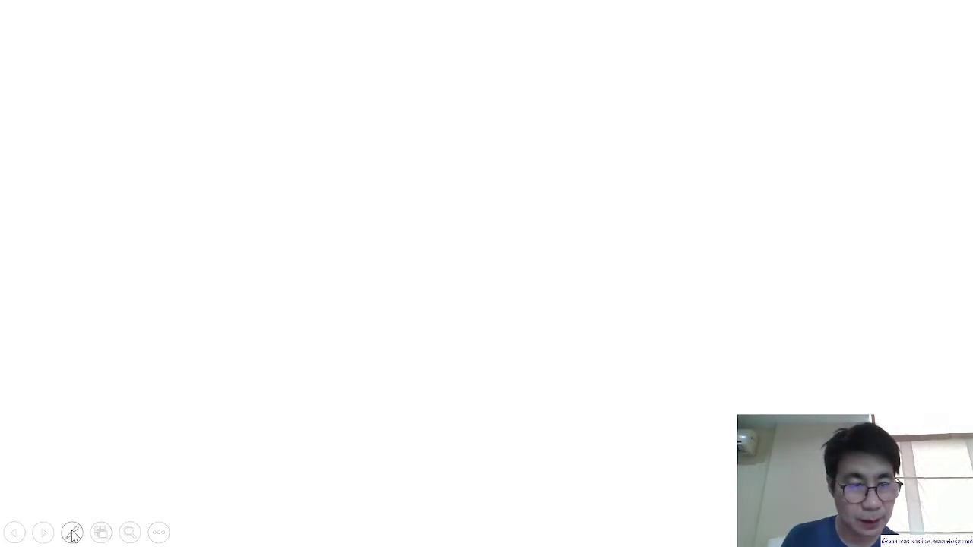
pyautogui.click(71, 532)
pyautogui.click(38, 432)
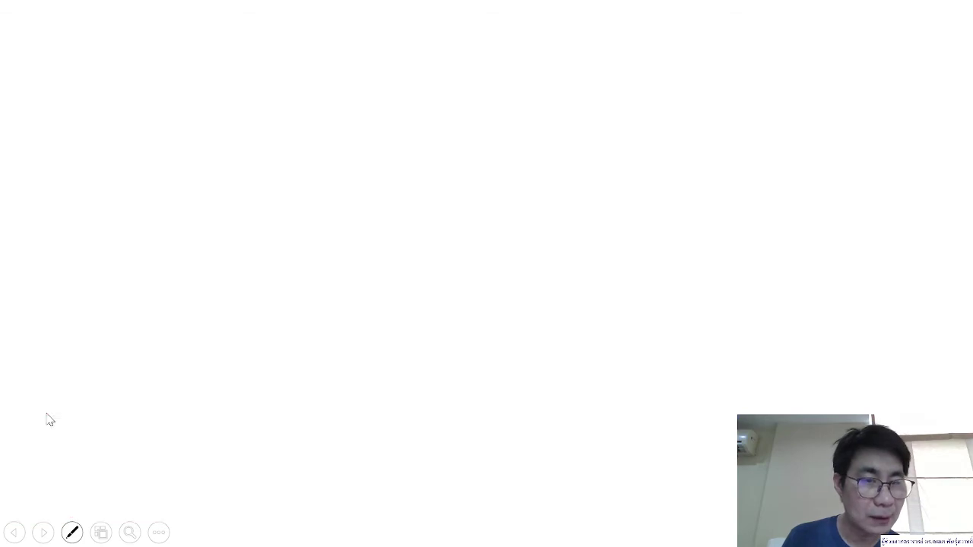
pyautogui.moveTo(206, 138); pyautogui.dragTo(266, 135)
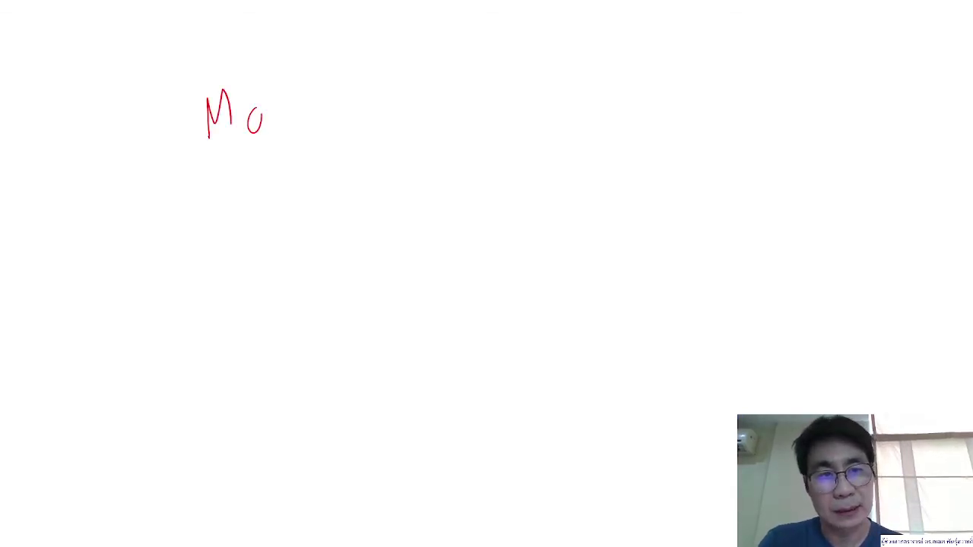
pyautogui.moveTo(281, 76); pyautogui.dragTo(289, 133)
pyautogui.moveTo(271, 101); pyautogui.dragTo(293, 97)
pyautogui.moveTo(303, 90); pyautogui.dragTo(325, 138)
pyautogui.click(339, 135)
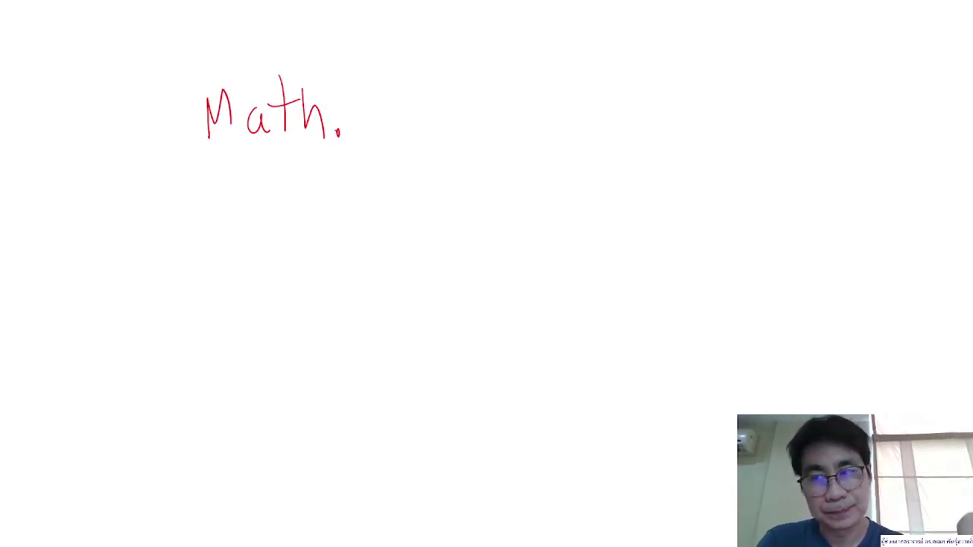
pyautogui.moveTo(359, 106)
pyautogui.mouseDown()
pyautogui.moveTo(387, 97)
pyautogui.moveTo(418, 135)
pyautogui.moveTo(486, 136)
pyautogui.moveTo(514, 113)
pyautogui.moveTo(666, 139)
pyautogui.mouseUp()
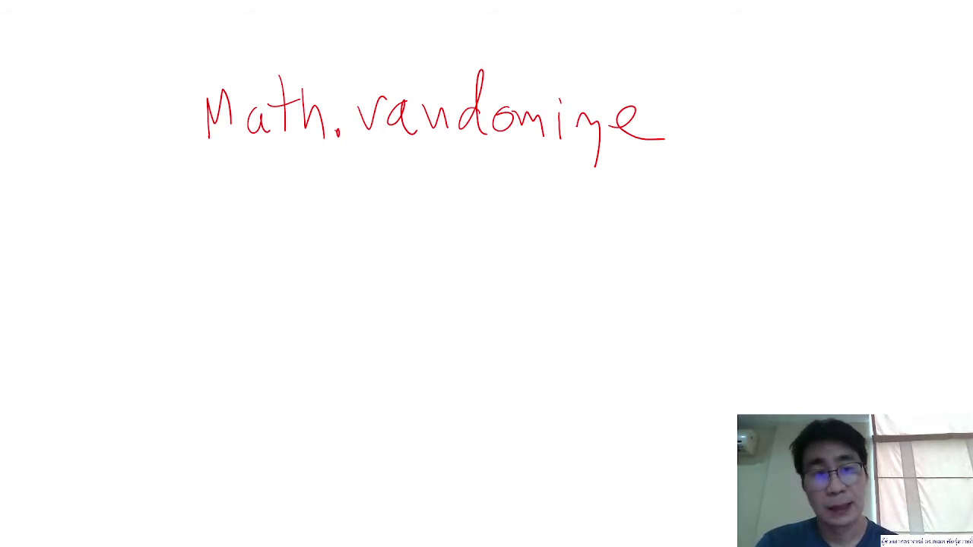
# Handwrite 'math.rnd' on a second line, fixing a stroke with undo, and end the show
pyautogui.moveTo(193, 276)
pyautogui.mouseDown()
pyautogui.moveTo(223, 262)
pyautogui.moveTo(260, 275)
pyautogui.mouseUp()
pyautogui.moveTo(267, 242); pyautogui.dragTo(298, 238)
pyautogui.moveTo(278, 207); pyautogui.dragTo(286, 278)
pyautogui.moveTo(300, 228); pyautogui.dragTo(322, 271)
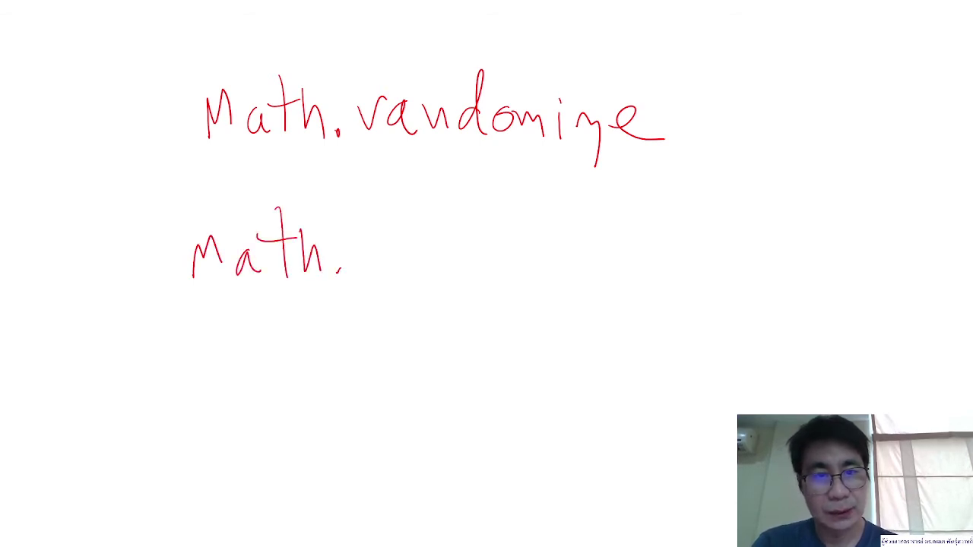
pyautogui.moveTo(360, 241)
pyautogui.mouseDown()
pyautogui.moveTo(389, 241)
pyautogui.moveTo(433, 267)
pyautogui.moveTo(503, 271)
pyautogui.mouseUp()
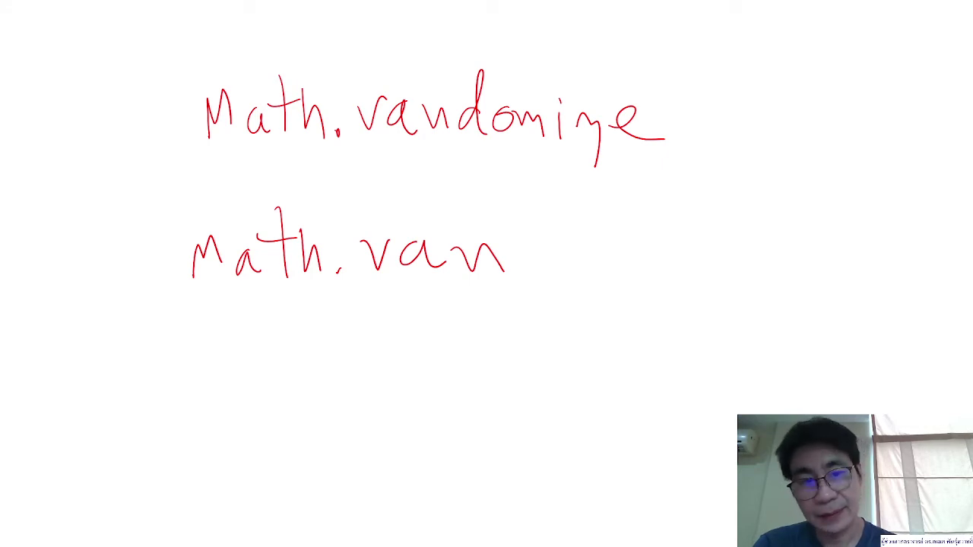
pyautogui.hotkey('ctrl', 'z')
pyautogui.hotkey('ctrl', 'z')
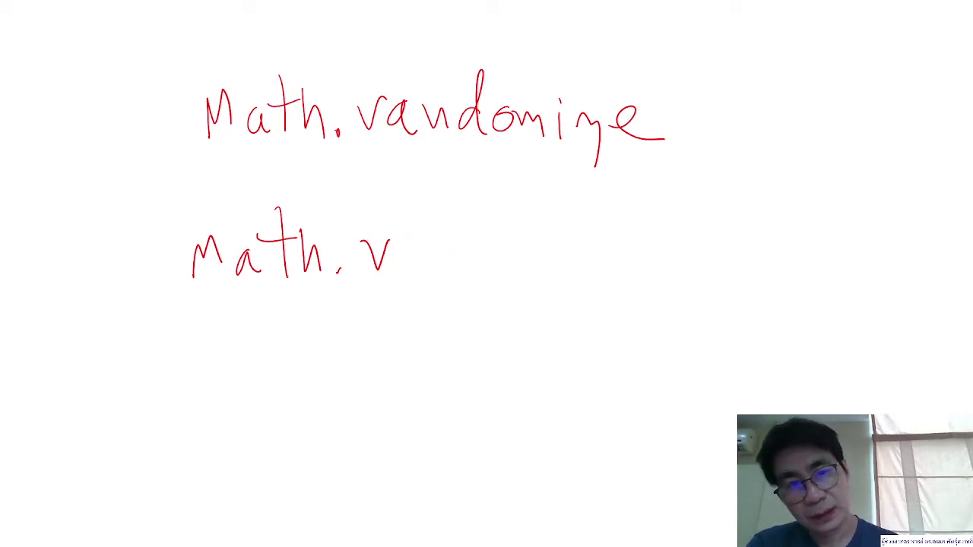
pyautogui.moveTo(413, 244); pyautogui.dragTo(470, 266)
pyautogui.moveTo(470, 215); pyautogui.dragTo(494, 262)
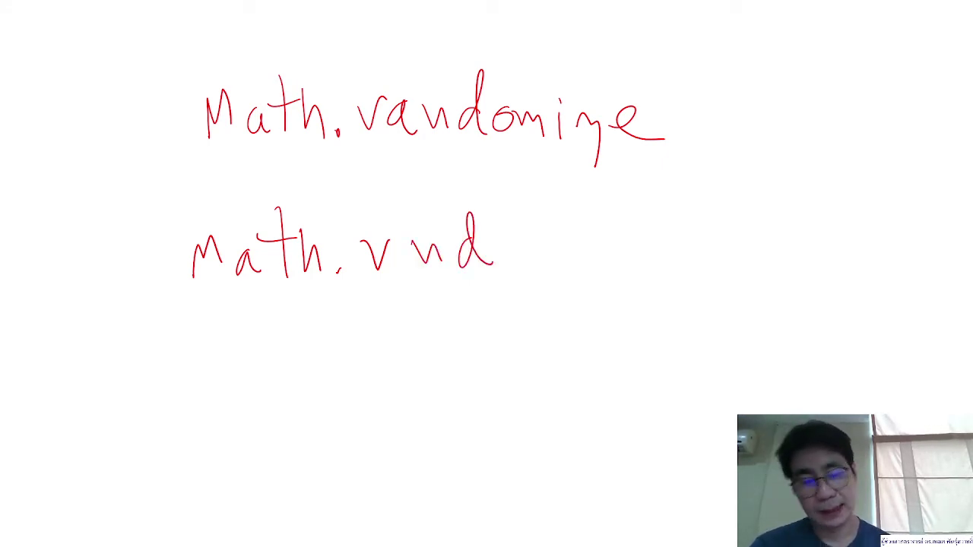
pyautogui.press('Escape')
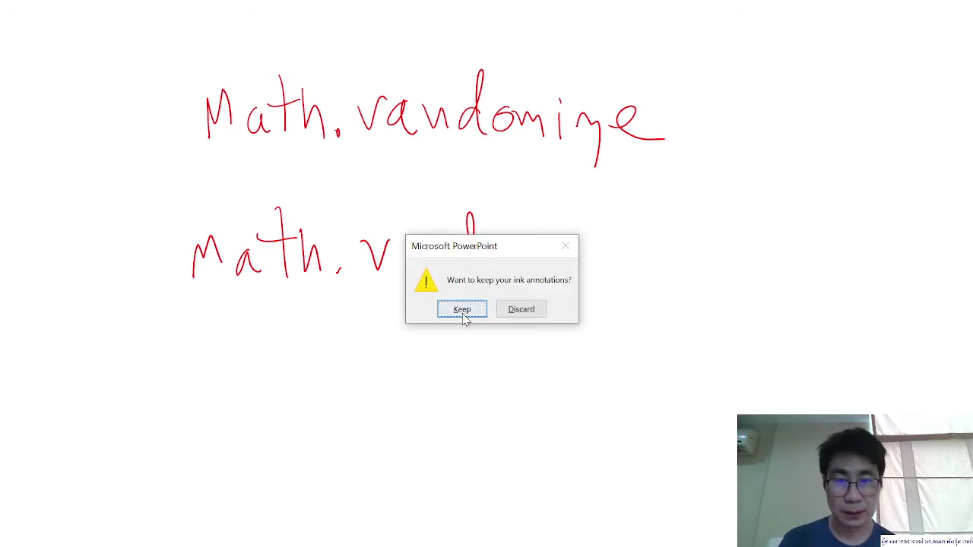
# Keep the handwritten ink on slide 16 and return to the Module1 code window
pyautogui.click(462, 310)
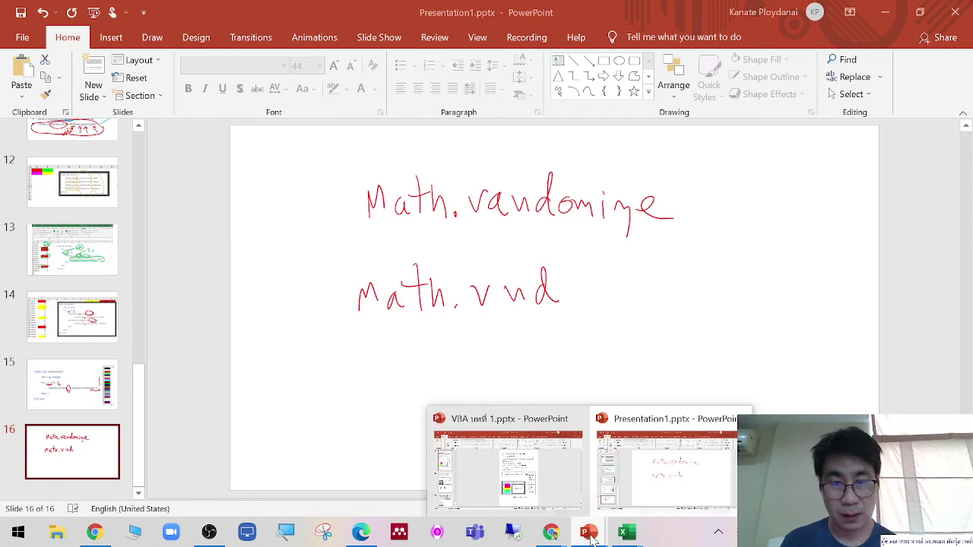
pyautogui.moveTo(621, 538)
pyautogui.click(680, 472)
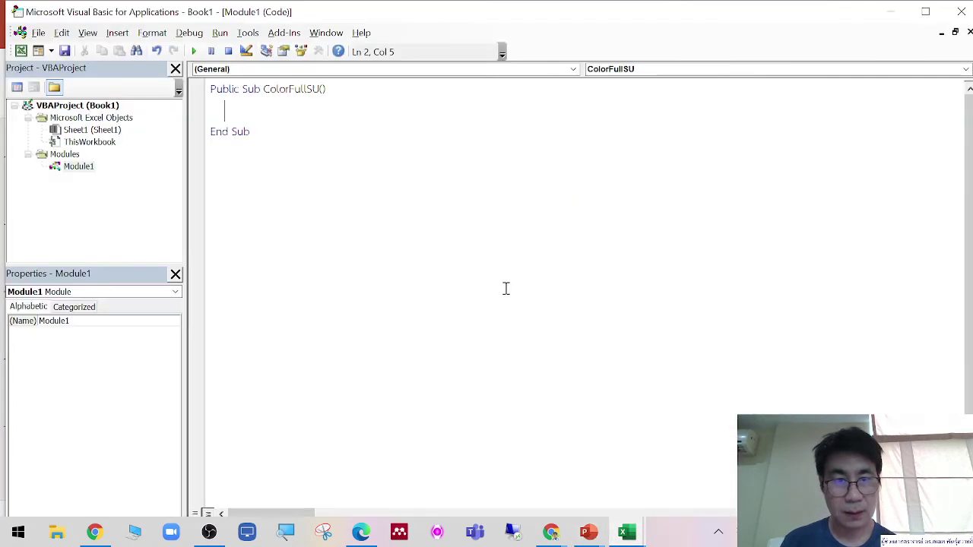
# Type and delete a dot after math, then present slide 16 full screen again
pyautogui.write('math.')
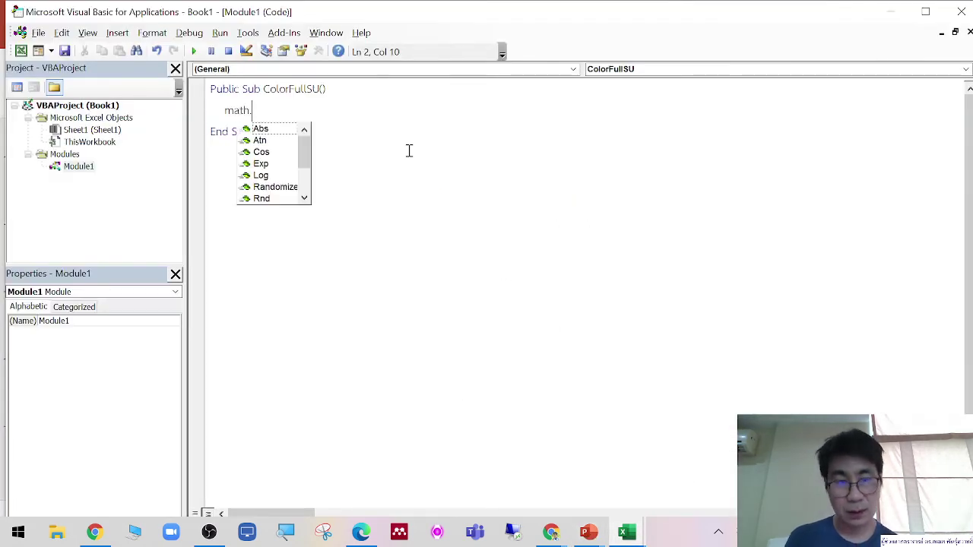
pyautogui.press('BackSpace')
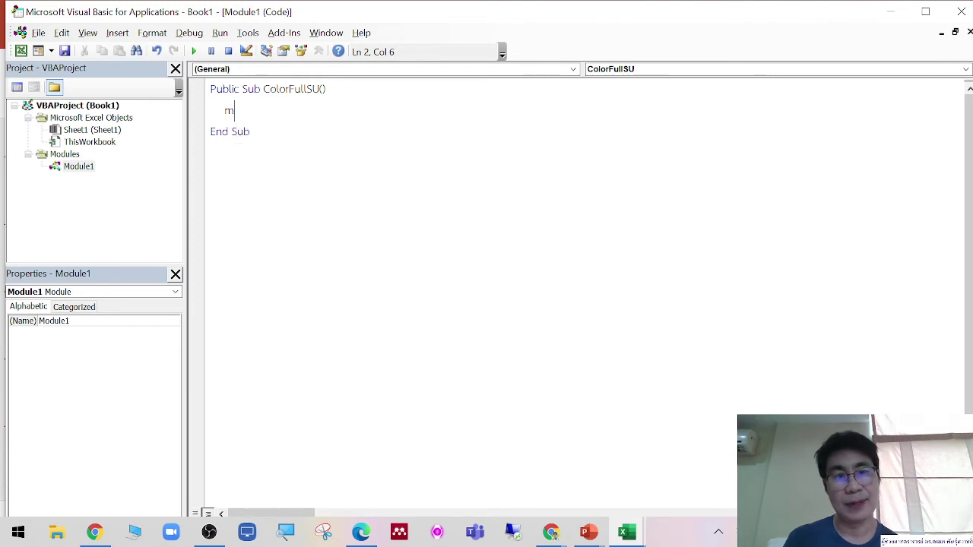
pyautogui.click(891, 12)
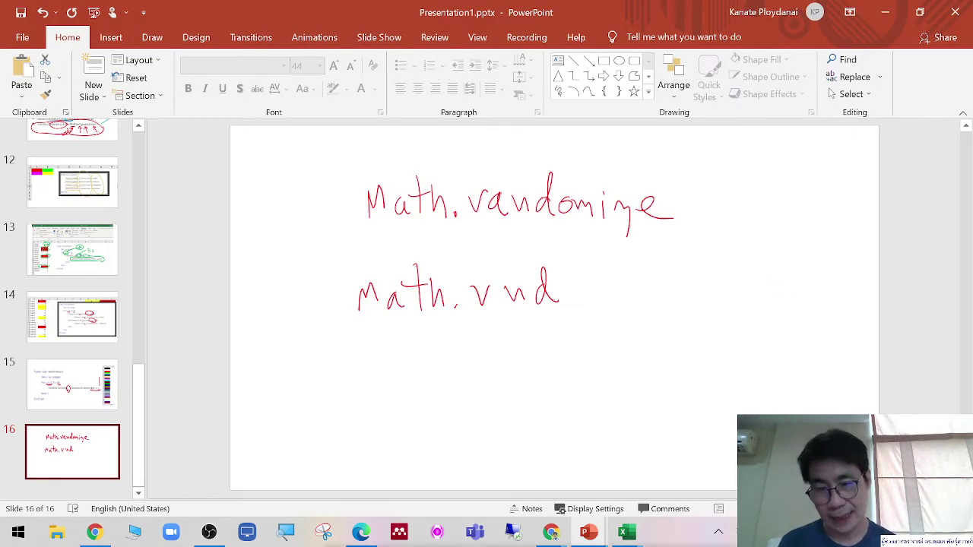
pyautogui.hotkey('shift', 'F5')
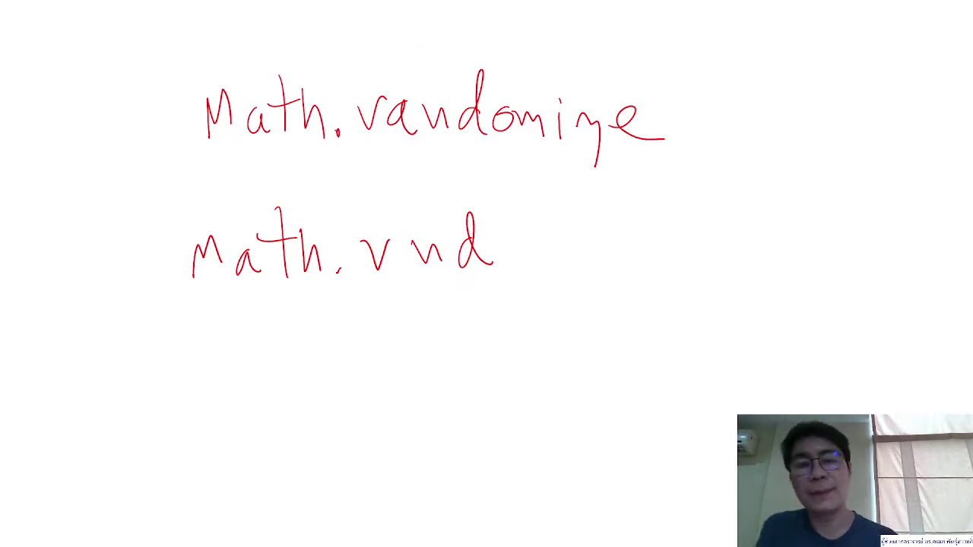
# Add an arrow and underlines to both lines, and write the range (0, 1)
pyautogui.moveTo(766, 99); pyautogui.dragTo(693, 135)
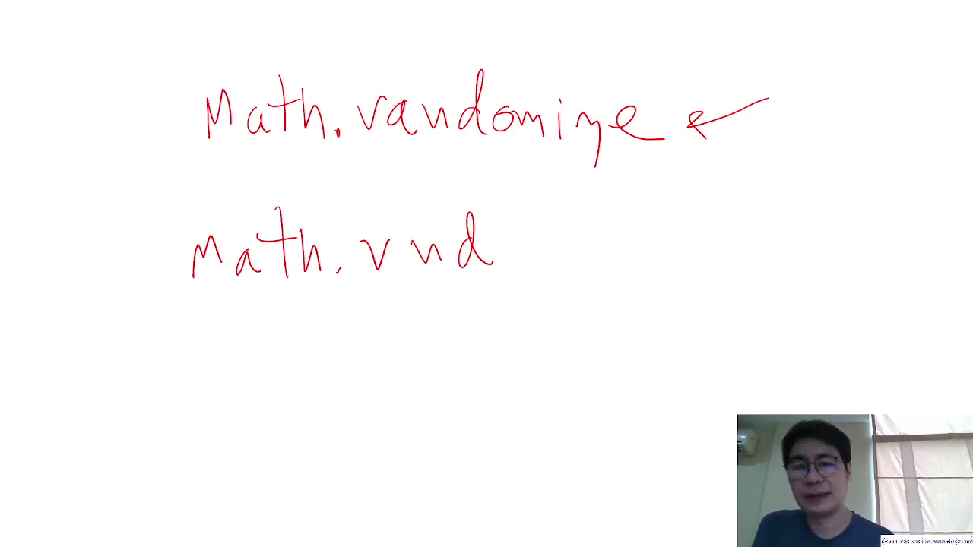
pyautogui.moveTo(650, 166); pyautogui.dragTo(171, 181)
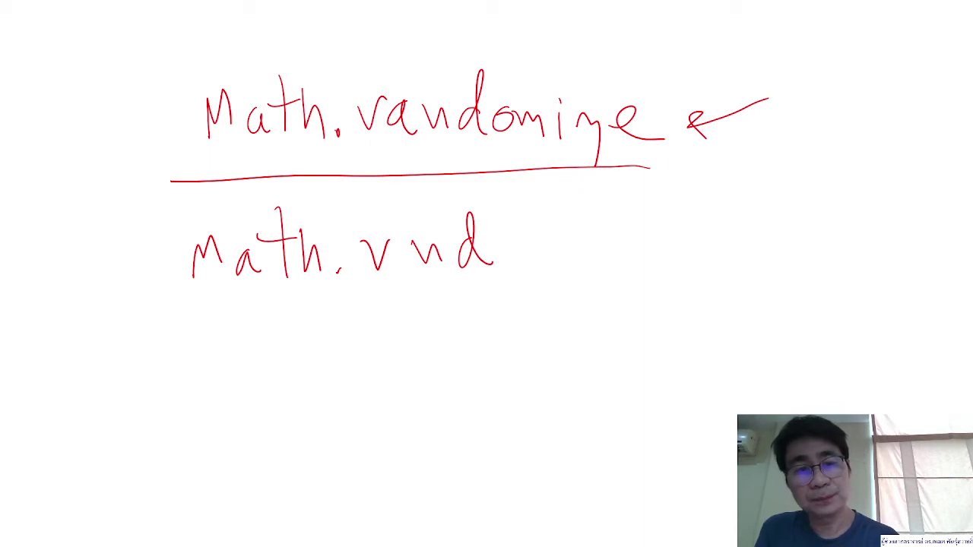
pyautogui.moveTo(496, 294); pyautogui.dragTo(166, 301)
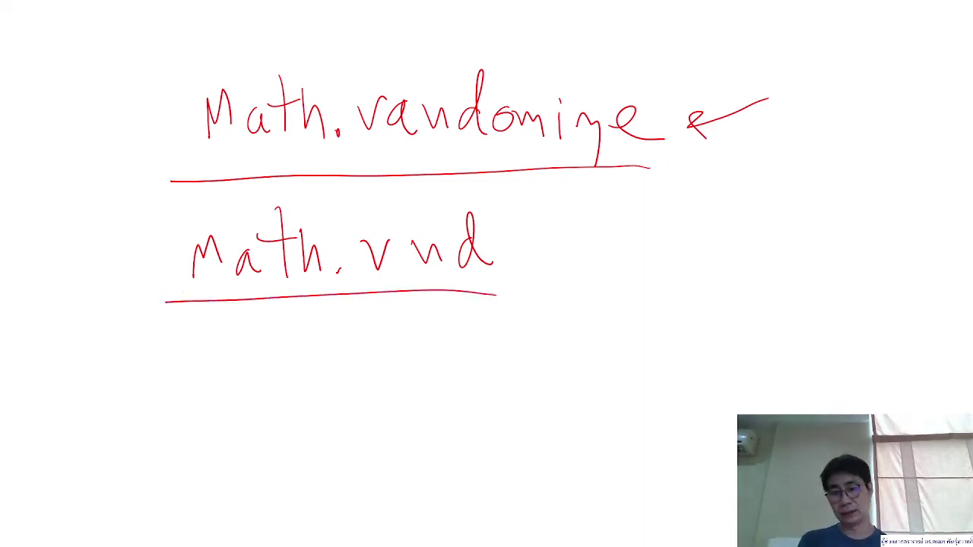
pyautogui.moveTo(587, 243); pyautogui.dragTo(528, 251)
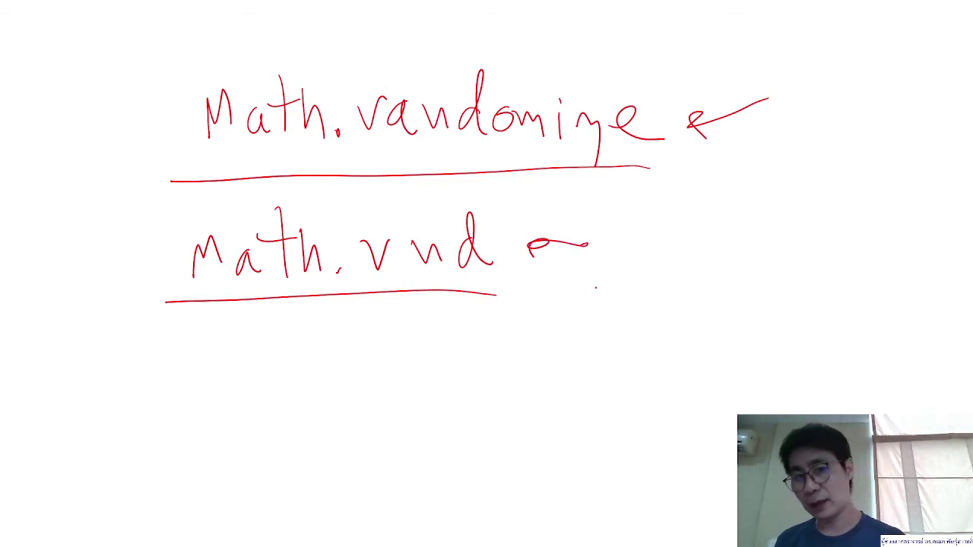
pyautogui.moveTo(631, 209); pyautogui.dragTo(630, 274)
pyautogui.moveTo(658, 228); pyautogui.dragTo(656, 230)
pyautogui.moveTo(744, 214); pyautogui.dragTo(745, 272)
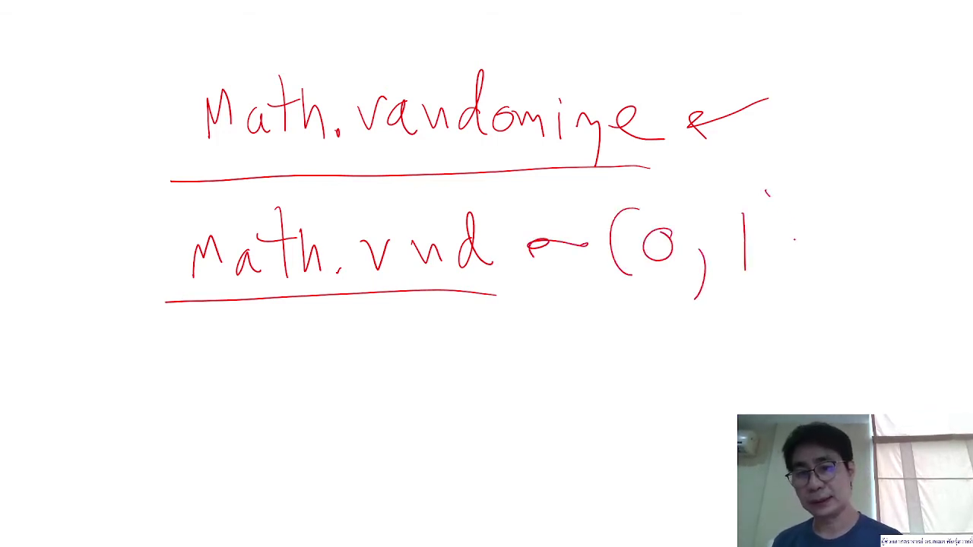
pyautogui.moveTo(766, 192); pyautogui.dragTo(762, 291)
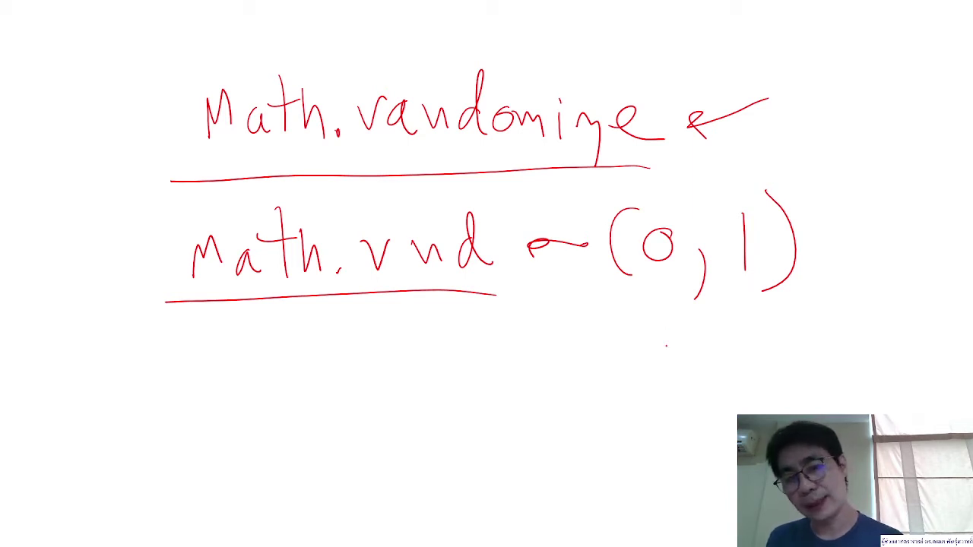
# Write a column of sample random values such as 0.5554 and 0.34 below the range, and underline it
pyautogui.moveTo(660, 335); pyautogui.dragTo(748, 352)
pyautogui.click(693, 352)
pyautogui.click(755, 343)
pyautogui.moveTo(777, 339); pyautogui.dragTo(791, 373)
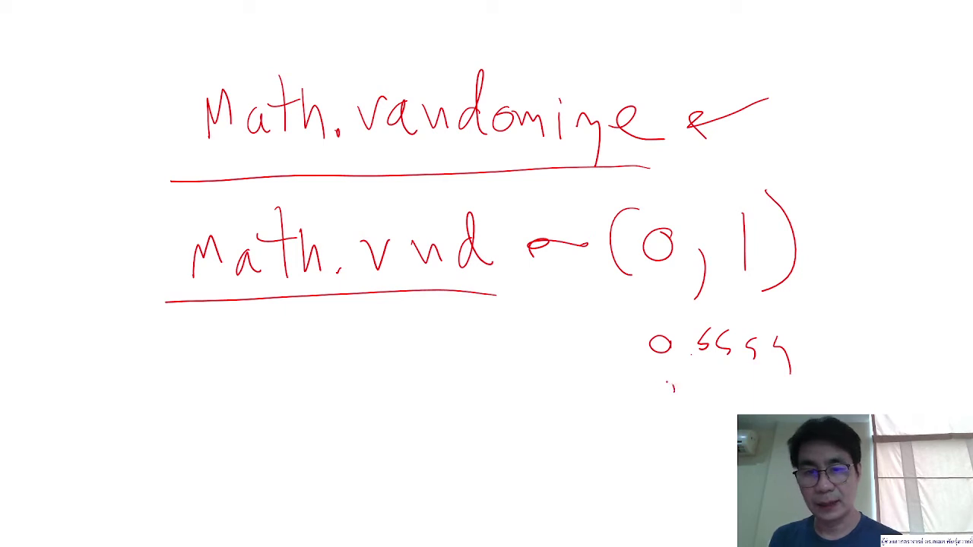
pyautogui.click(684, 394)
pyautogui.moveTo(663, 380); pyautogui.dragTo(744, 413)
pyautogui.moveTo(779, 393); pyautogui.dragTo(775, 411)
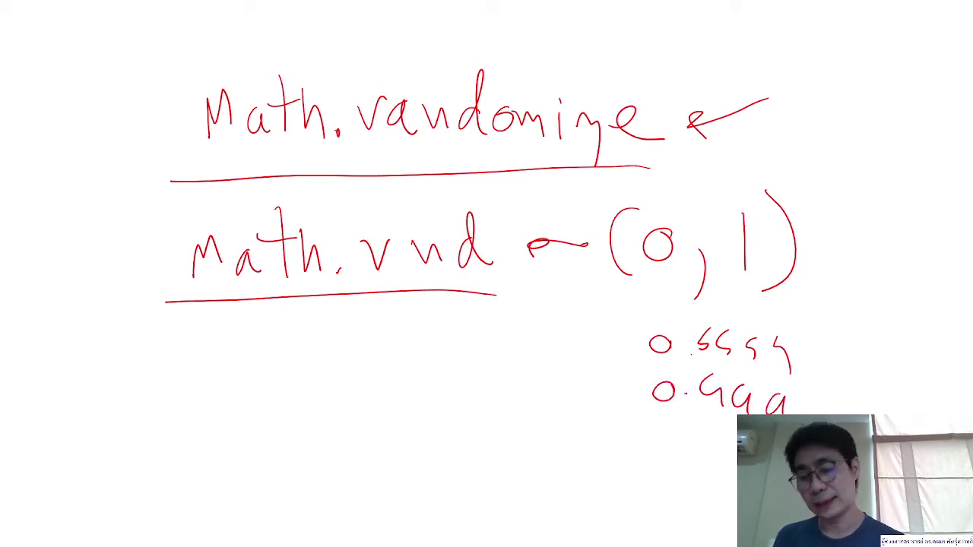
pyautogui.moveTo(713, 431); pyautogui.dragTo(714, 453)
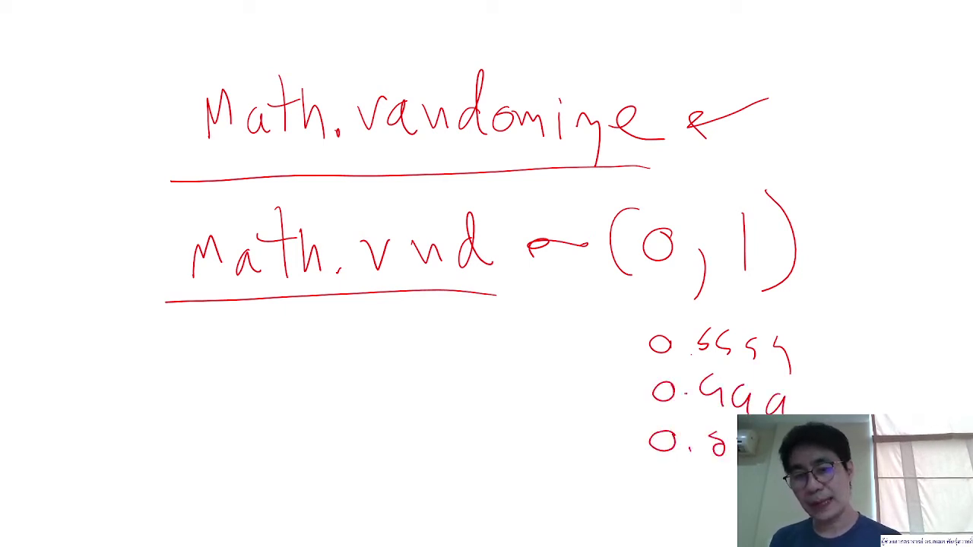
pyautogui.moveTo(661, 478); pyautogui.dragTo(714, 508)
pyautogui.click(686, 494)
pyautogui.moveTo(732, 479); pyautogui.dragTo(736, 496)
pyautogui.moveTo(698, 534); pyautogui.dragTo(736, 527)
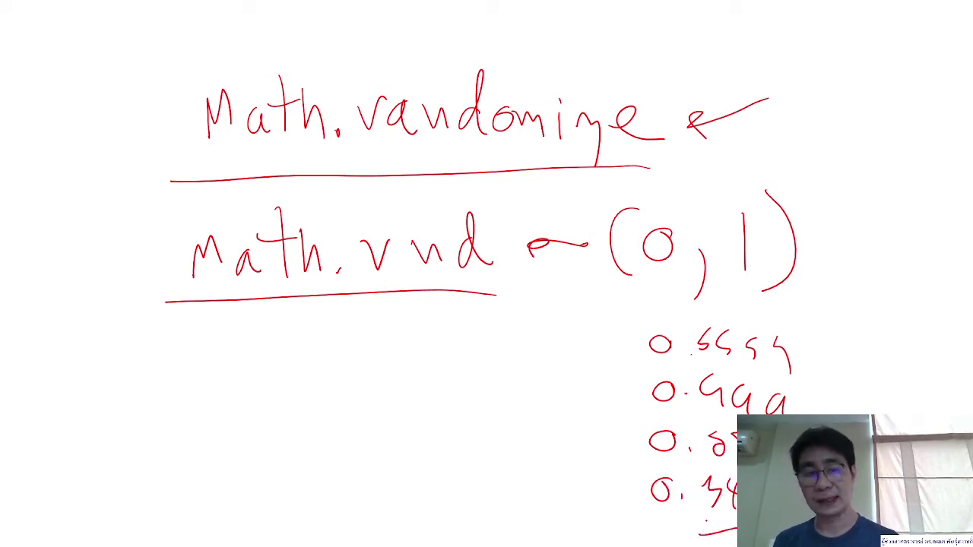
# Add the missing dot in math.rnd, end the show and keep the ink
pyautogui.click(391, 257)
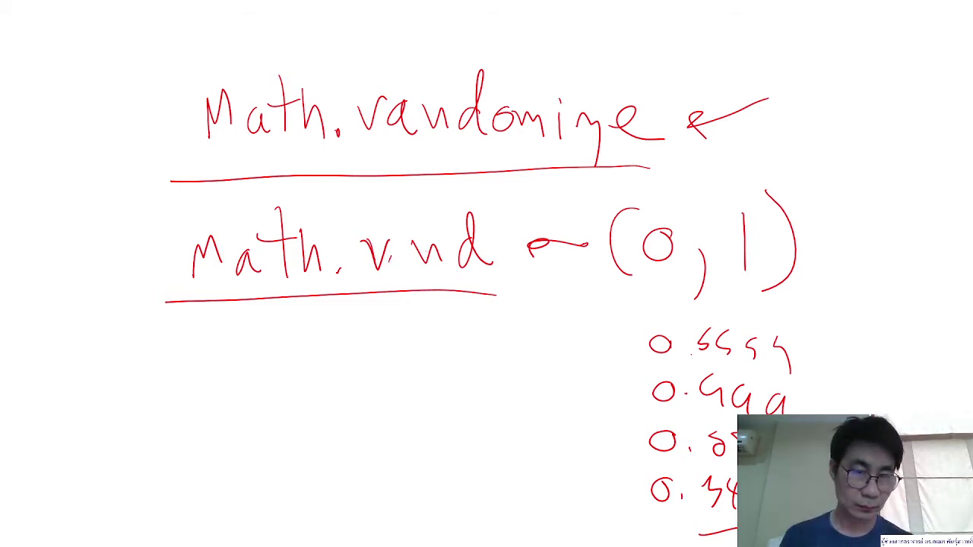
pyautogui.press('Escape')
pyautogui.click(474, 316)
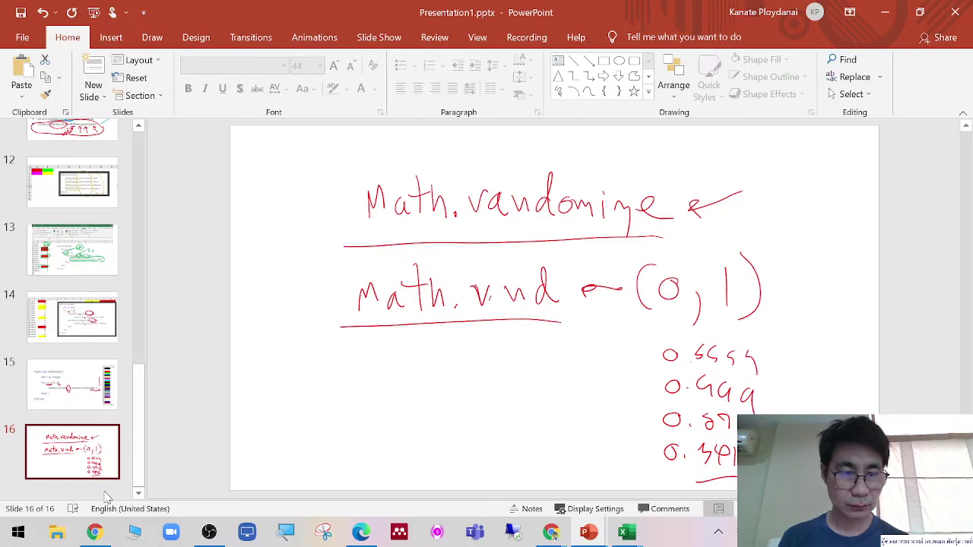
# Add blank slide 17 and present it full screen with dark red pen ink selected
pyautogui.click(90, 76)
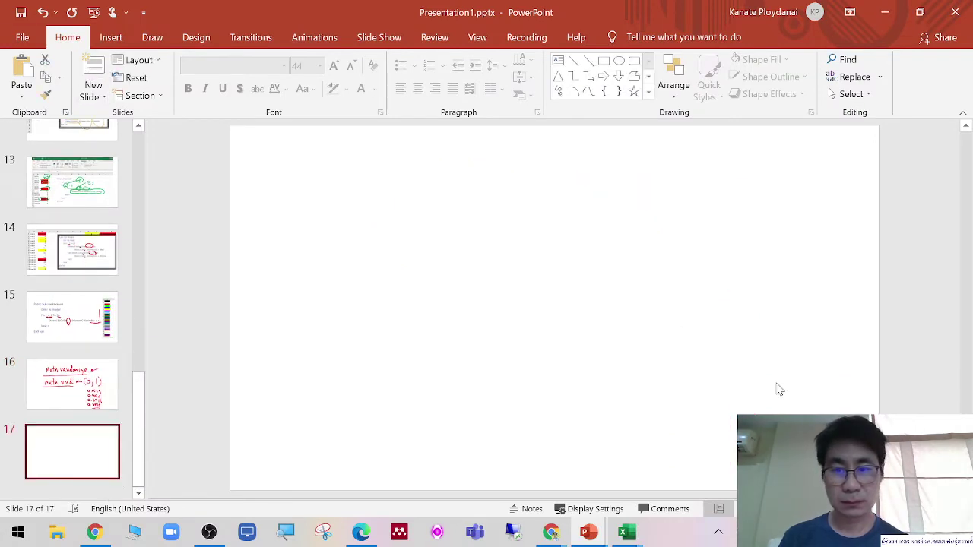
pyautogui.hotkey('shift', 'F5')
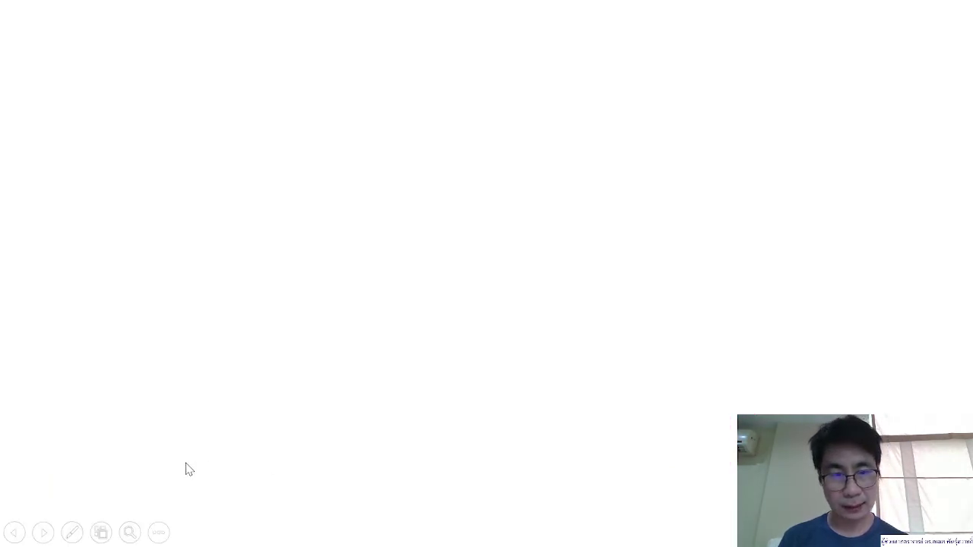
pyautogui.click(72, 533)
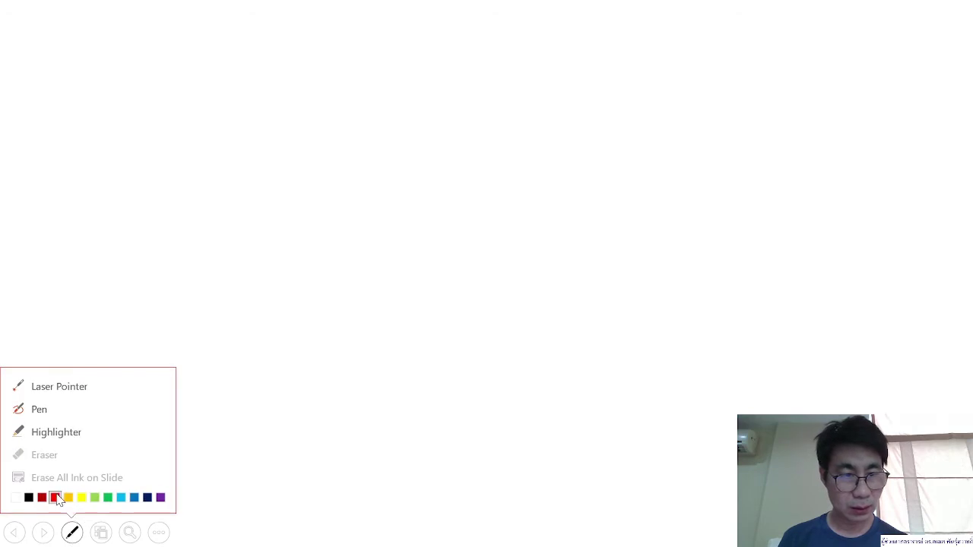
pyautogui.click(42, 498)
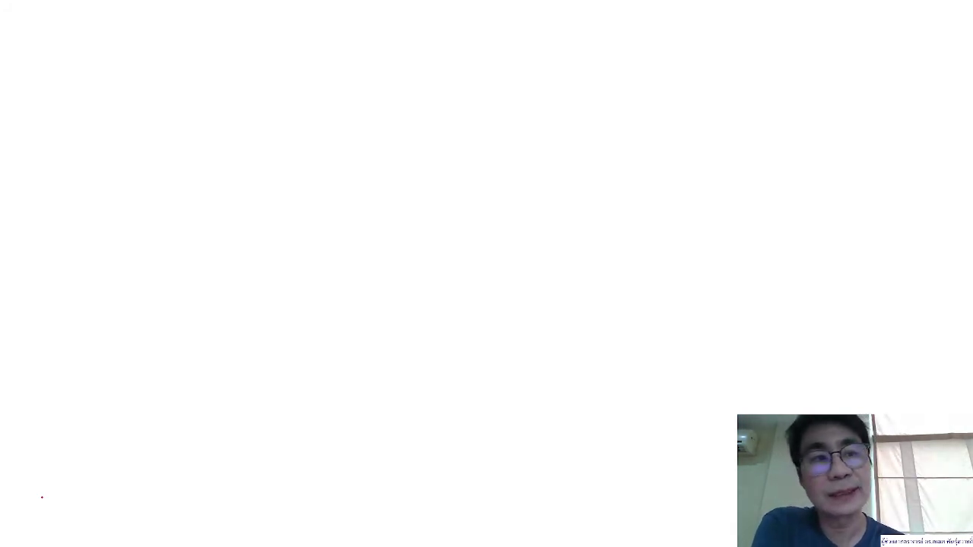
# Handwrite 'r = math.rnd' at the top left and underline math
pyautogui.moveTo(104, 64)
pyautogui.mouseDown()
pyautogui.moveTo(118, 83)
pyautogui.moveTo(140, 55)
pyautogui.moveTo(206, 68)
pyautogui.mouseUp()
pyautogui.moveTo(171, 87); pyautogui.dragTo(317, 89)
pyautogui.moveTo(315, 28); pyautogui.dragTo(330, 100)
pyautogui.moveTo(348, 38); pyautogui.dragTo(372, 100)
pyautogui.click(385, 90)
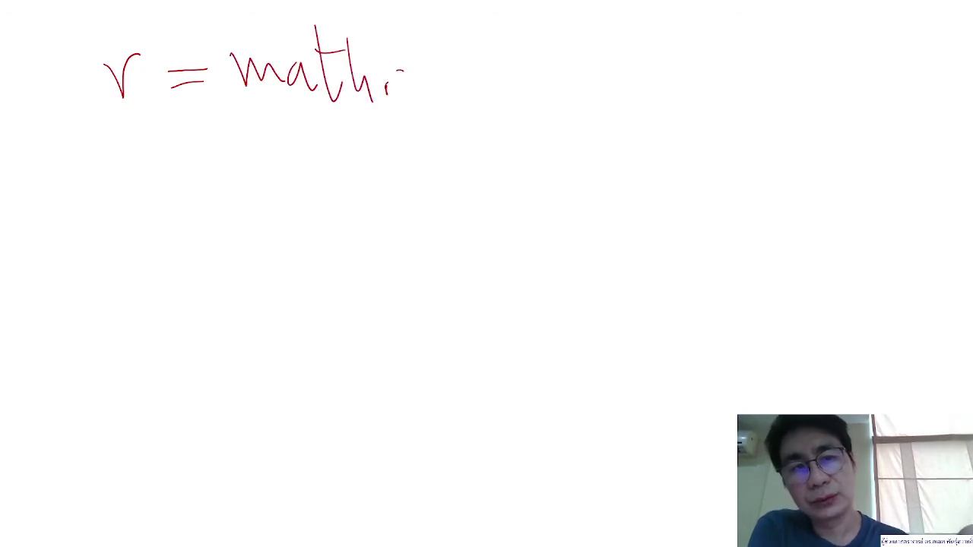
pyautogui.moveTo(395, 70)
pyautogui.mouseDown()
pyautogui.moveTo(426, 62)
pyautogui.moveTo(460, 92)
pyautogui.moveTo(521, 91)
pyautogui.mouseUp()
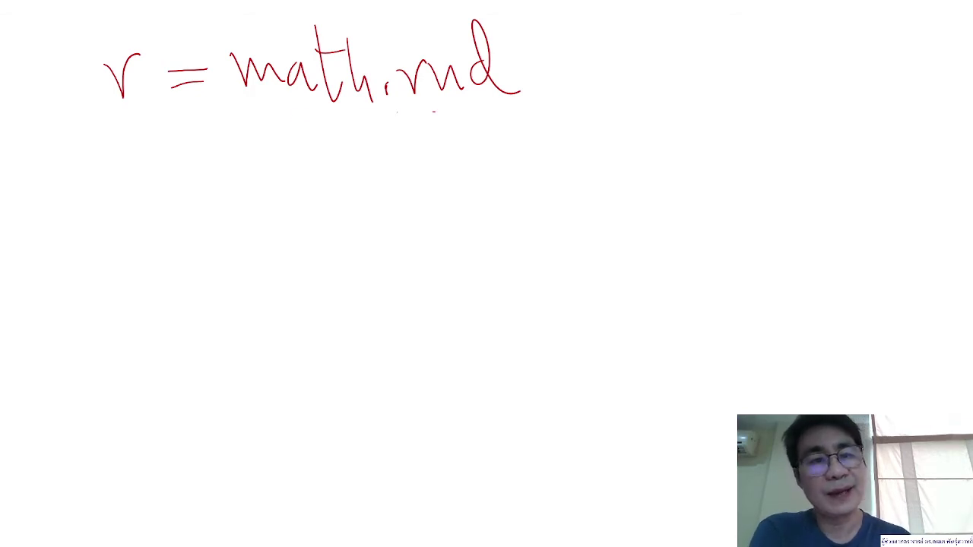
pyautogui.moveTo(237, 117); pyautogui.dragTo(401, 113)
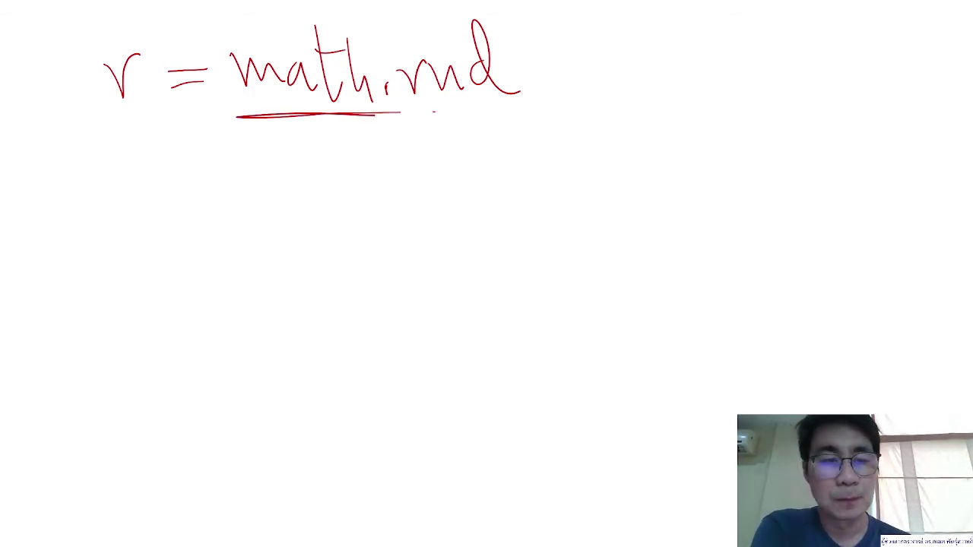
# Handwrite 'r = math.rnd × 55' below it and underline the 55
pyautogui.moveTo(106, 260)
pyautogui.mouseDown()
pyautogui.moveTo(129, 245)
pyautogui.moveTo(199, 249)
pyautogui.mouseUp()
pyautogui.moveTo(180, 264)
pyautogui.mouseDown()
pyautogui.moveTo(232, 255)
pyautogui.moveTo(302, 268)
pyautogui.mouseUp()
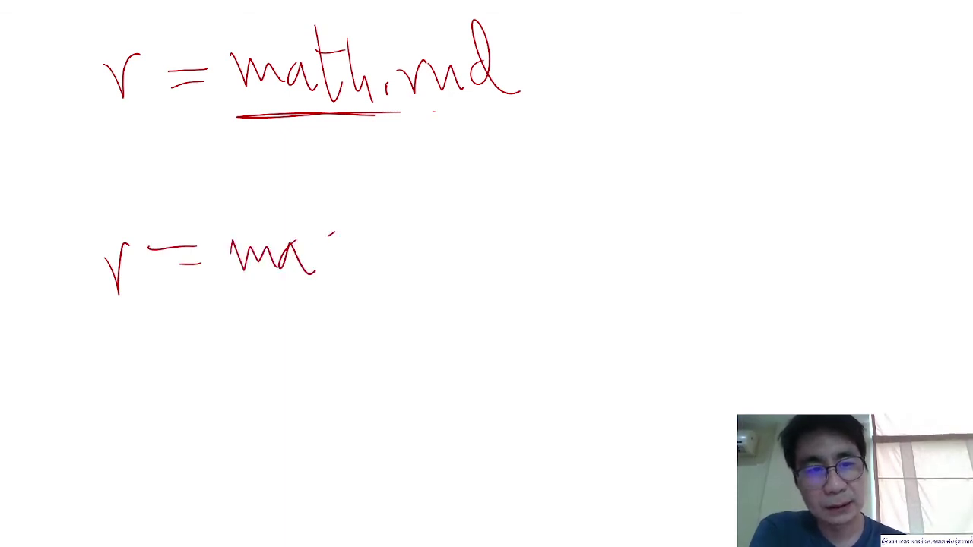
pyautogui.moveTo(307, 195); pyautogui.dragTo(308, 276)
pyautogui.click(374, 262)
pyautogui.moveTo(339, 217)
pyautogui.mouseDown()
pyautogui.moveTo(363, 264)
pyautogui.moveTo(403, 235)
pyautogui.moveTo(440, 263)
pyautogui.mouseUp()
pyautogui.moveTo(461, 230); pyautogui.dragTo(487, 237)
pyautogui.moveTo(553, 219); pyautogui.dragTo(526, 261)
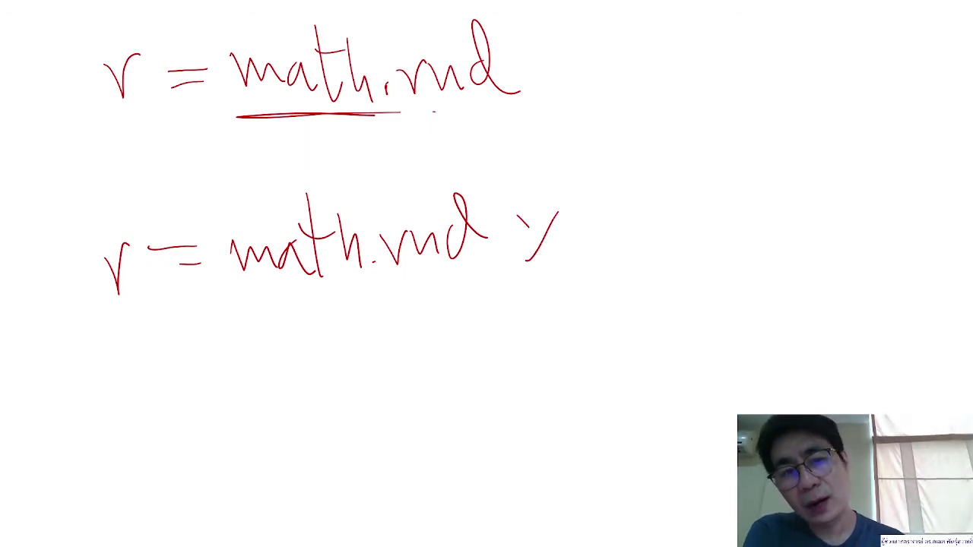
pyautogui.moveTo(518, 216); pyautogui.dragTo(557, 263)
pyautogui.moveTo(589, 218); pyautogui.dragTo(624, 231)
pyautogui.moveTo(641, 207)
pyautogui.mouseDown()
pyautogui.moveTo(643, 242)
pyautogui.moveTo(666, 262)
pyautogui.mouseUp()
pyautogui.moveTo(648, 267); pyautogui.dragTo(667, 267)
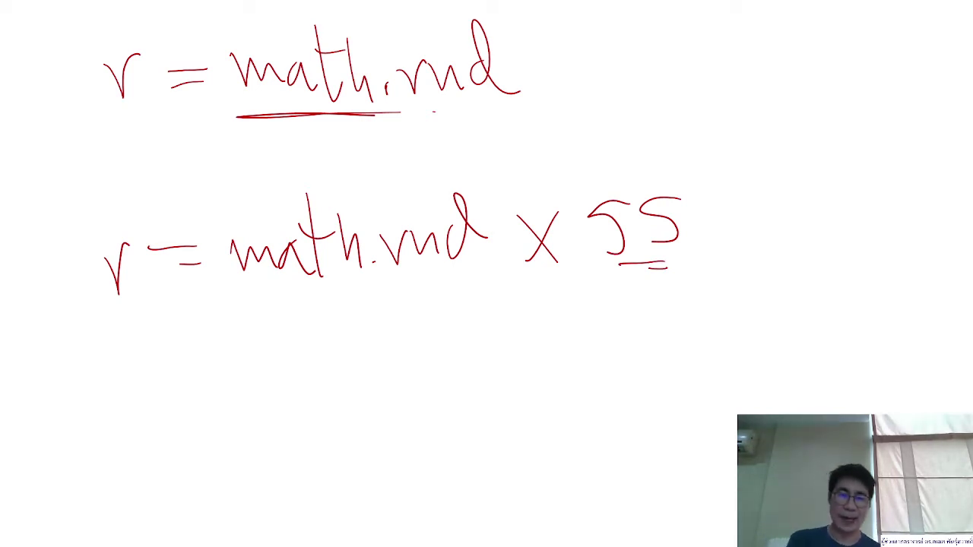
# Sketch a 0-to-1 range bar filled with a zigzag of random values
pyautogui.moveTo(196, 322)
pyautogui.mouseDown()
pyautogui.moveTo(468, 328)
pyautogui.moveTo(207, 332)
pyautogui.moveTo(206, 358)
pyautogui.mouseUp()
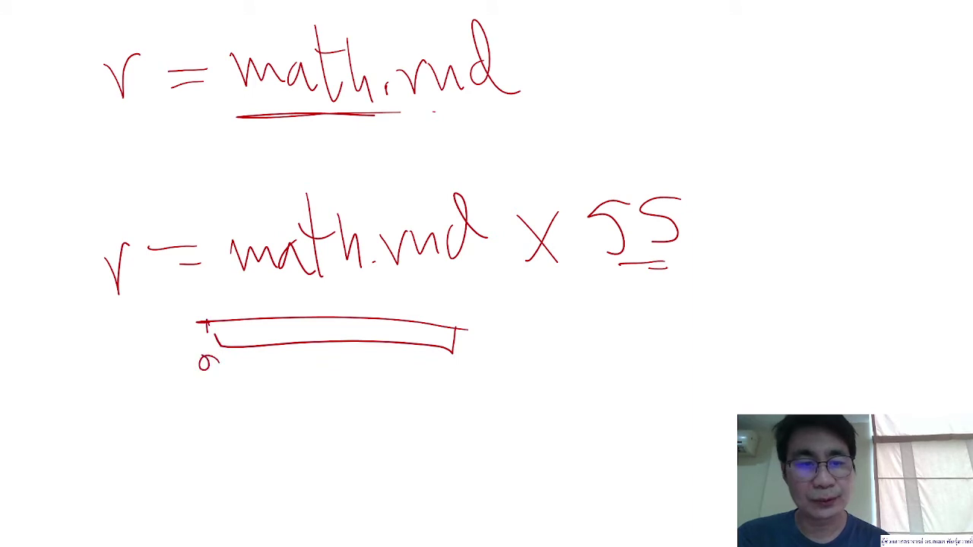
pyautogui.moveTo(450, 365); pyautogui.dragTo(449, 389)
pyautogui.moveTo(388, 322)
pyautogui.mouseDown()
pyautogui.moveTo(359, 342)
pyautogui.moveTo(304, 327)
pyautogui.moveTo(230, 335)
pyautogui.mouseUp()
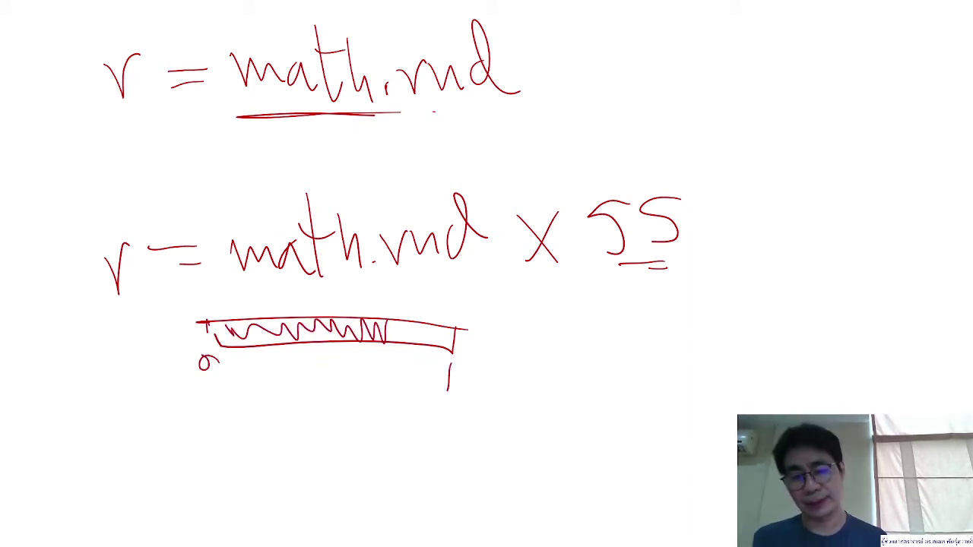
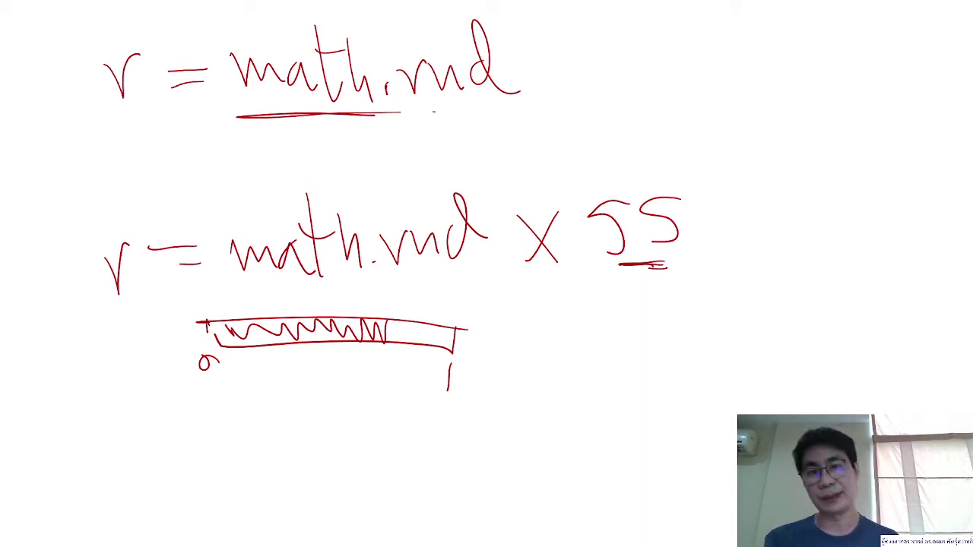
# Ink '+ 1' after the 55 so the equation reads r = math.rnd × 55 + 1
pyautogui.moveTo(721, 227); pyautogui.dragTo(775, 226)
pyautogui.moveTo(763, 197); pyautogui.dragTo(757, 249)
pyautogui.moveTo(850, 184); pyautogui.dragTo(836, 266)
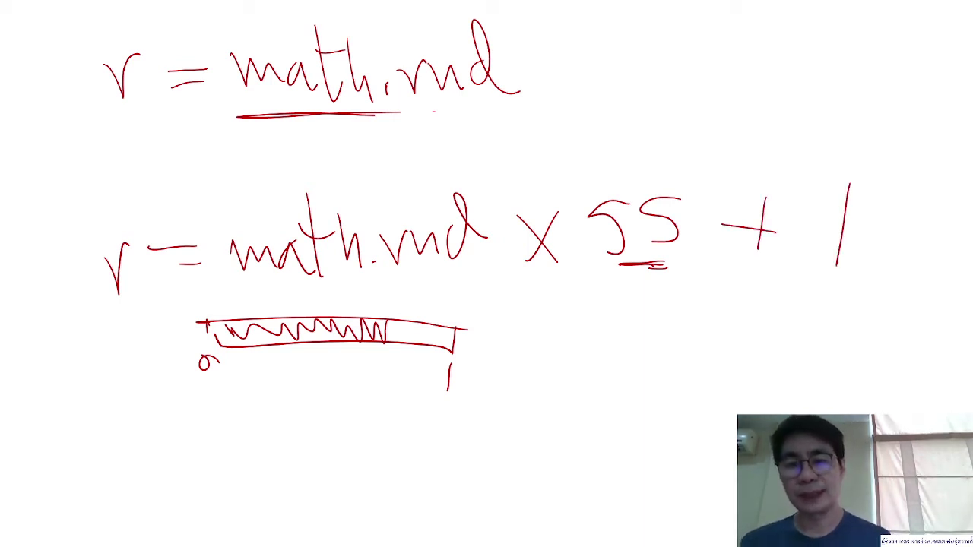
pyautogui.moveTo(823, 204); pyautogui.dragTo(849, 181)
pyautogui.moveTo(810, 266); pyautogui.dragTo(865, 263)
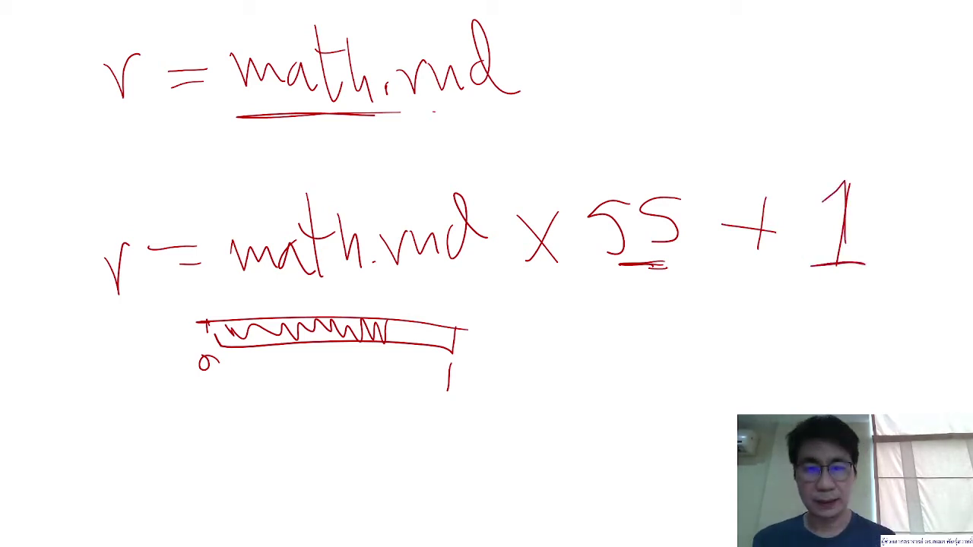
# Draw a range arrow from 0 to 55 beneath the 0-to-1 bar
pyautogui.moveTo(662, 388)
pyautogui.mouseDown()
pyautogui.moveTo(572, 380)
pyautogui.moveTo(295, 405)
pyautogui.mouseUp()
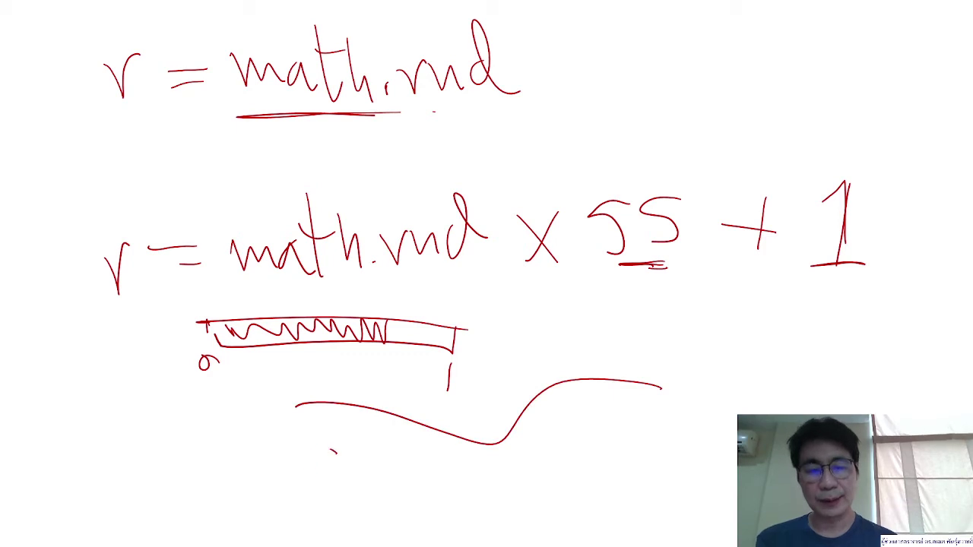
pyautogui.moveTo(331, 451)
pyautogui.mouseDown()
pyautogui.moveTo(576, 465)
pyautogui.moveTo(564, 467)
pyautogui.mouseUp()
pyautogui.moveTo(637, 447); pyautogui.dragTo(603, 472)
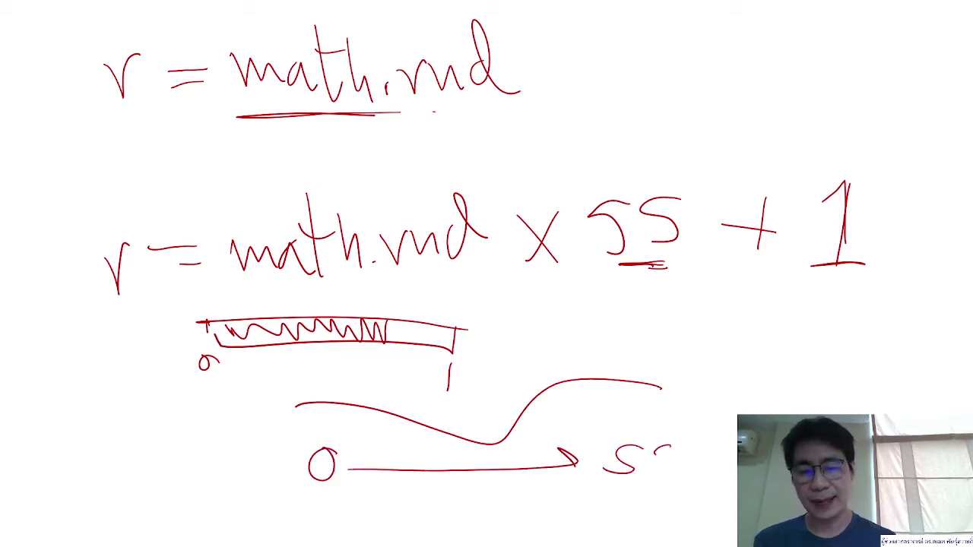
pyautogui.moveTo(671, 447); pyautogui.dragTo(651, 473)
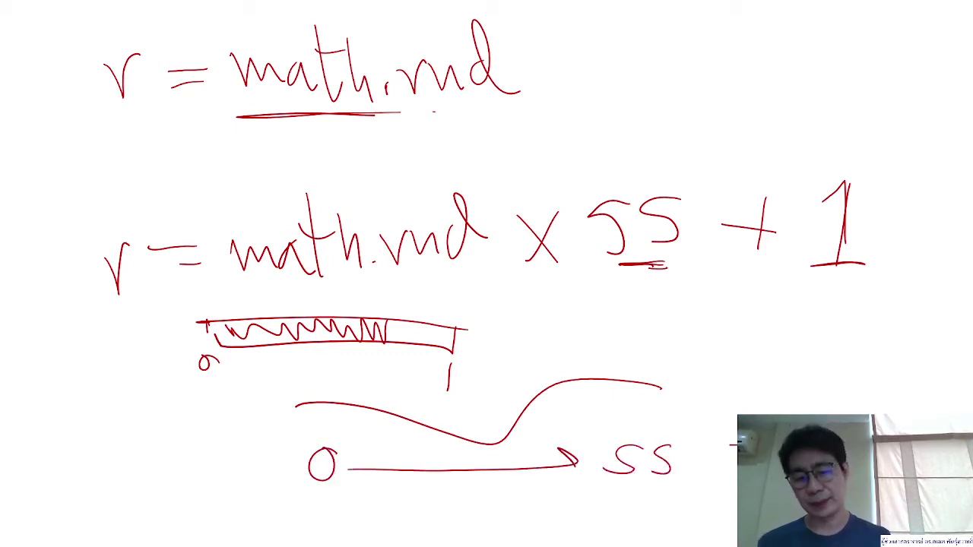
pyautogui.moveTo(728, 446); pyautogui.dragTo(738, 445)
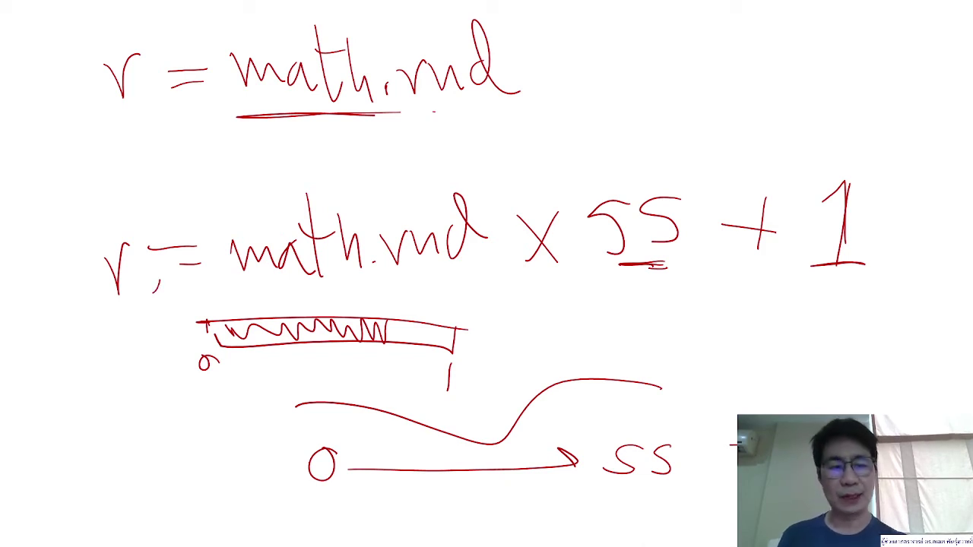
# Circle the r, label it Int, and end the slide show
pyautogui.moveTo(148, 247); pyautogui.dragTo(158, 266)
pyautogui.moveTo(86, 323); pyautogui.dragTo(53, 460)
pyautogui.moveTo(70, 456)
pyautogui.mouseDown()
pyautogui.moveTo(88, 437)
pyautogui.moveTo(97, 450)
pyautogui.mouseUp()
pyautogui.moveTo(95, 390); pyautogui.dragTo(114, 453)
pyautogui.moveTo(88, 415); pyautogui.dragTo(116, 400)
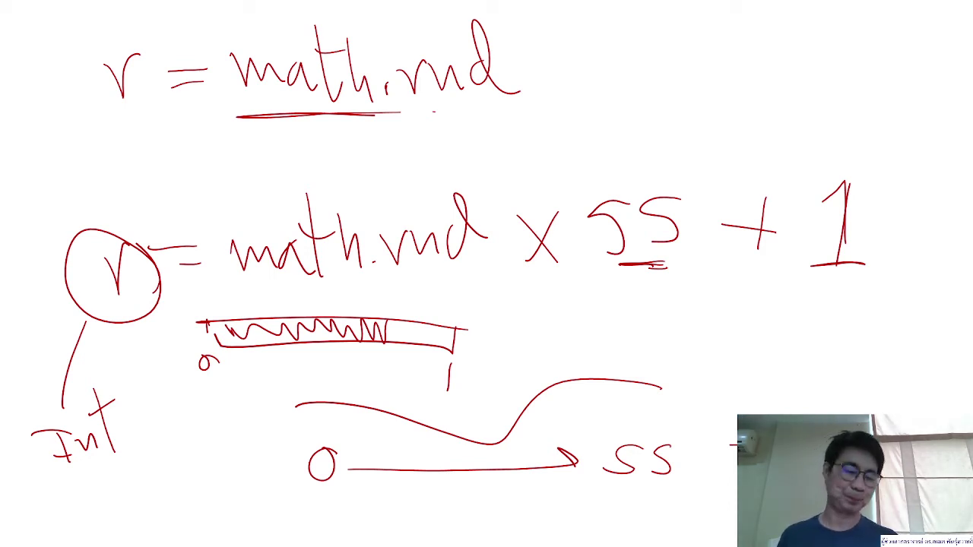
pyautogui.press('Escape')
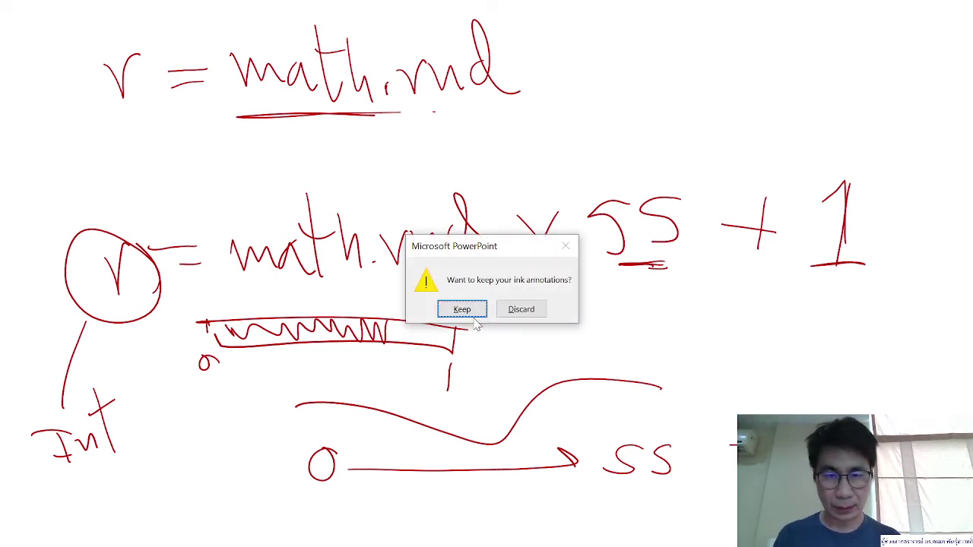
# Keep the ink on slide 17, add a blank slide 18, and bring up the Excel VBA editor
pyautogui.click(473, 311)
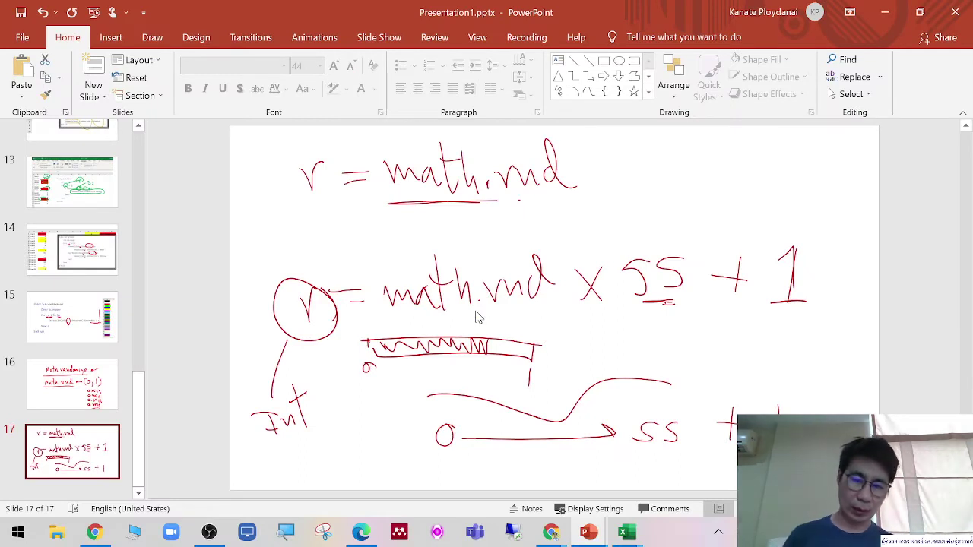
pyautogui.click(27, 471)
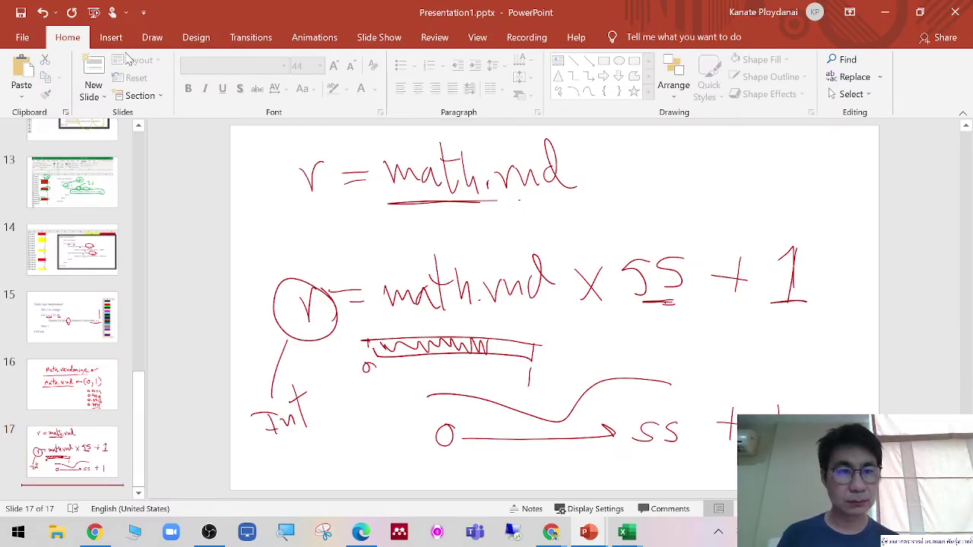
pyautogui.click(94, 76)
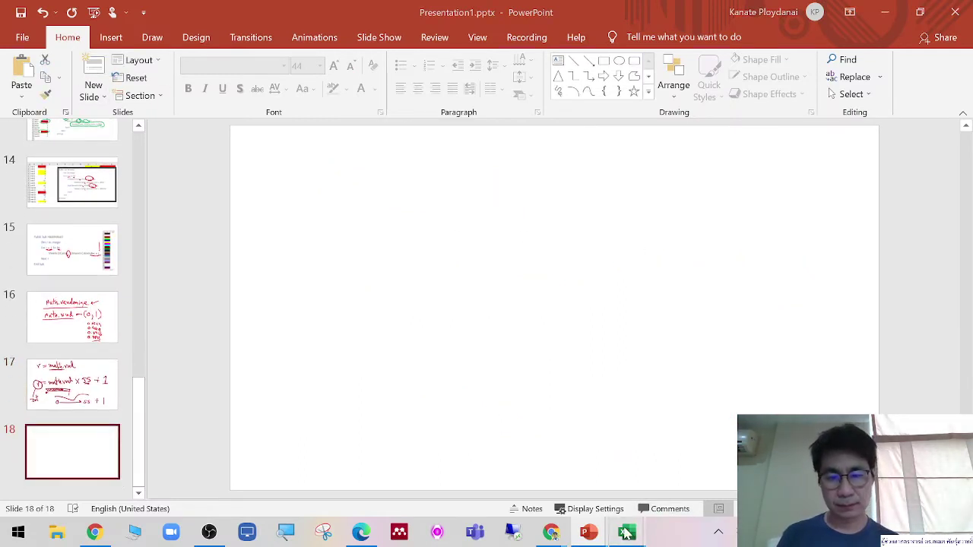
pyautogui.moveTo(626, 534)
pyautogui.click(701, 459)
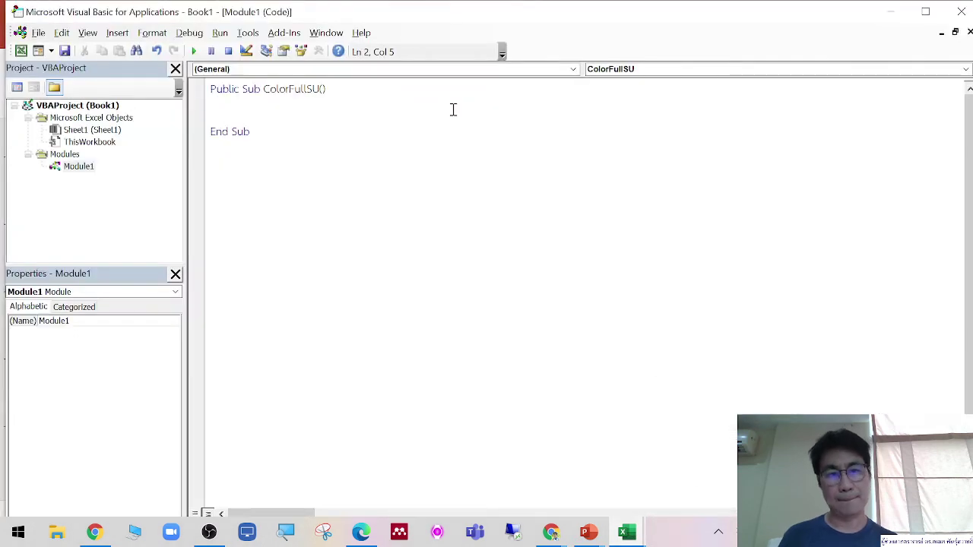
# Declare Dim r, j As Integer and begin the For j = 1 To loop header
pyautogui.write('dim ')
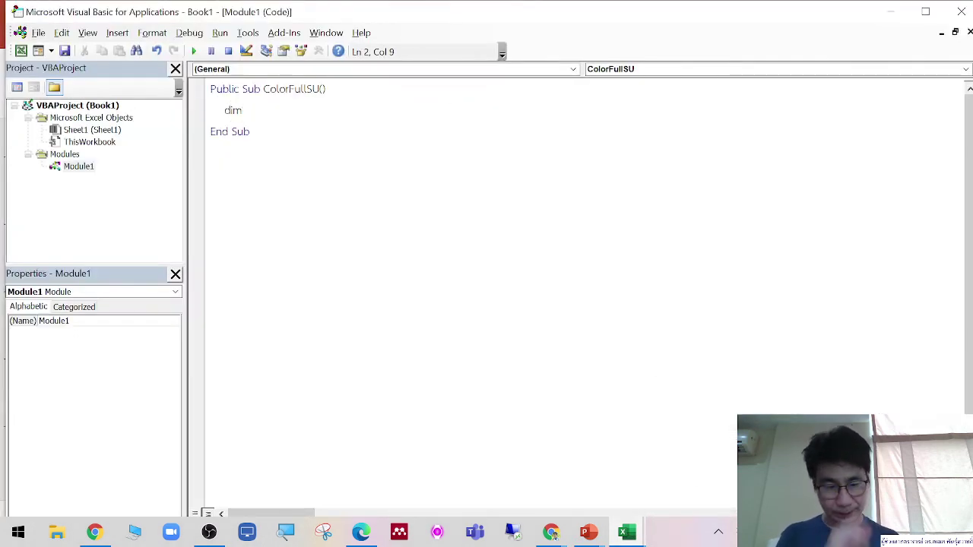
pyautogui.write('r,j as')
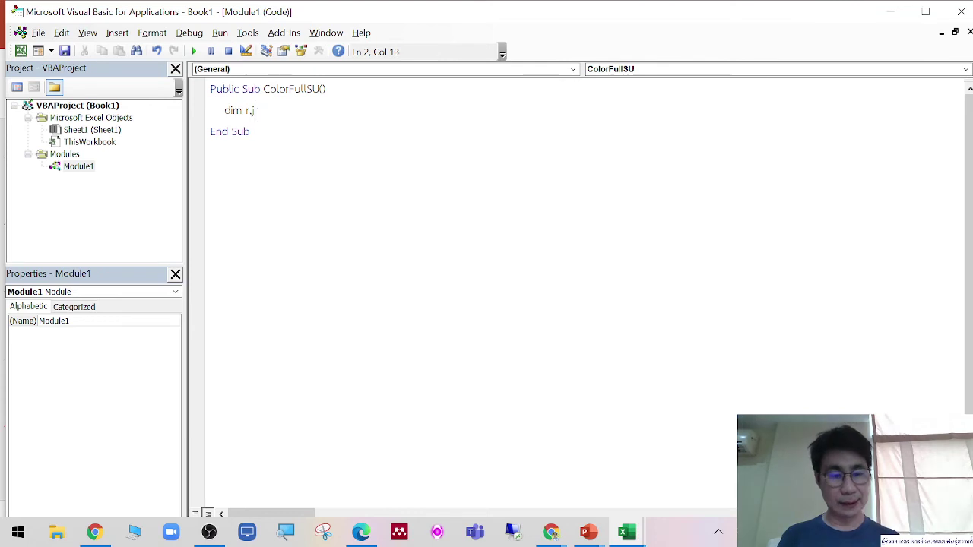
pyautogui.write(' in')
pyautogui.press('Return')
pyautogui.write('for r=')
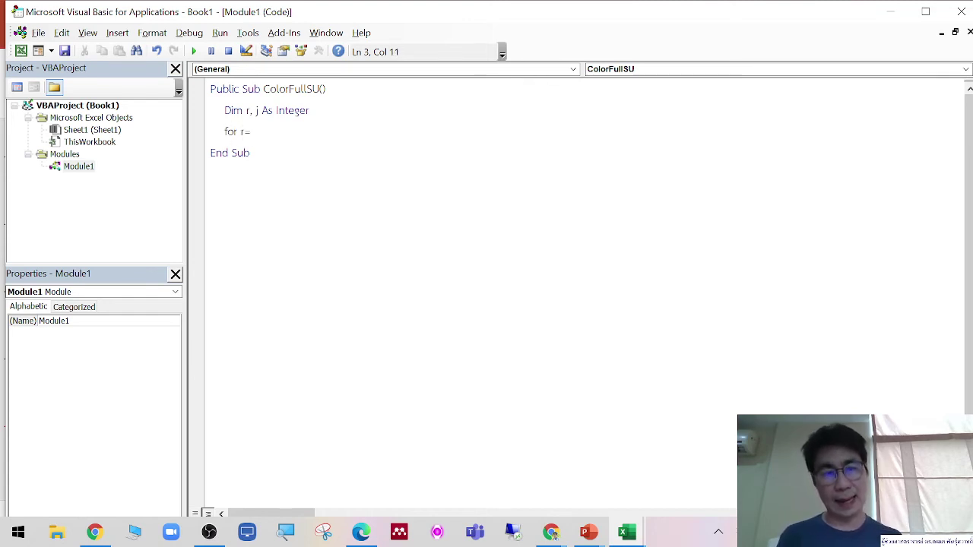
pyautogui.press('BackSpace')
pyautogui.press('BackSpace')
pyautogui.write('j=1 ')
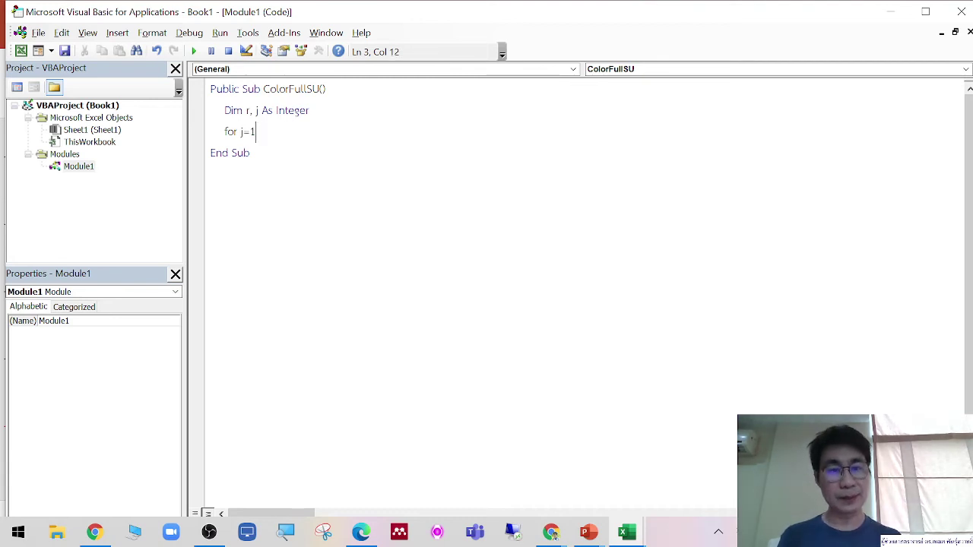
pyautogui.write('to 10')
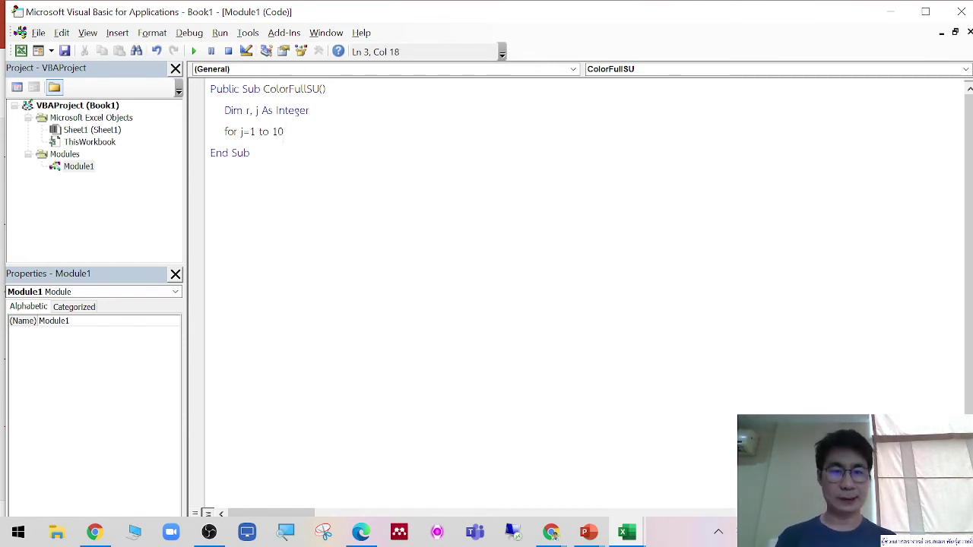
pyautogui.press('BackSpace')
pyautogui.write('2')
pyautogui.press('BackSpace')
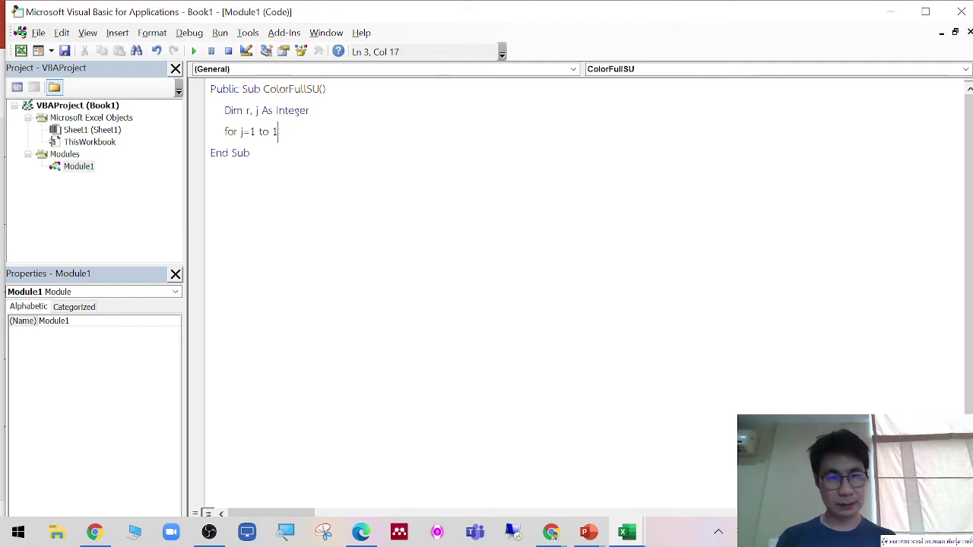
pyautogui.press('Return')
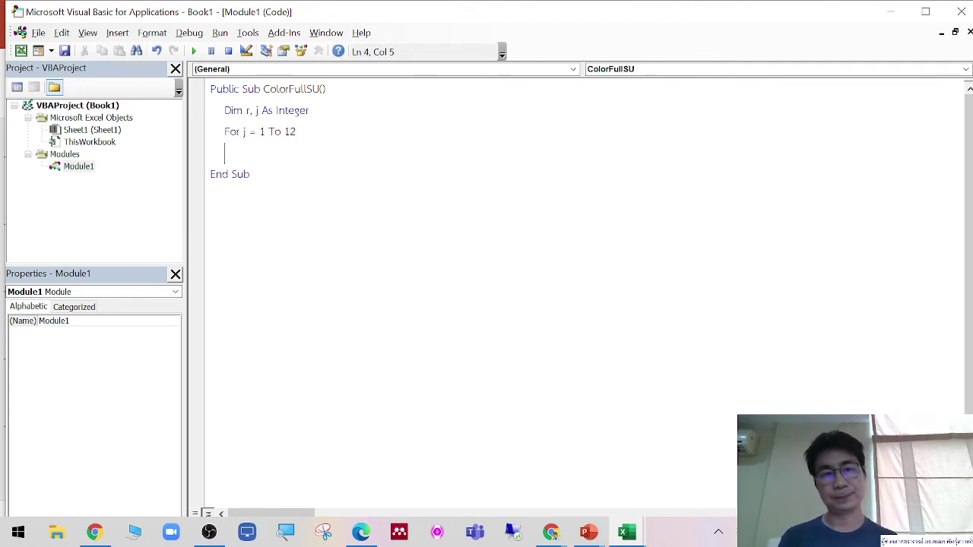
# Close the loop with Next j, set its end value to 10, and add blank lines
pyautogui.write('Nex')
pyautogui.press('BackSpace')
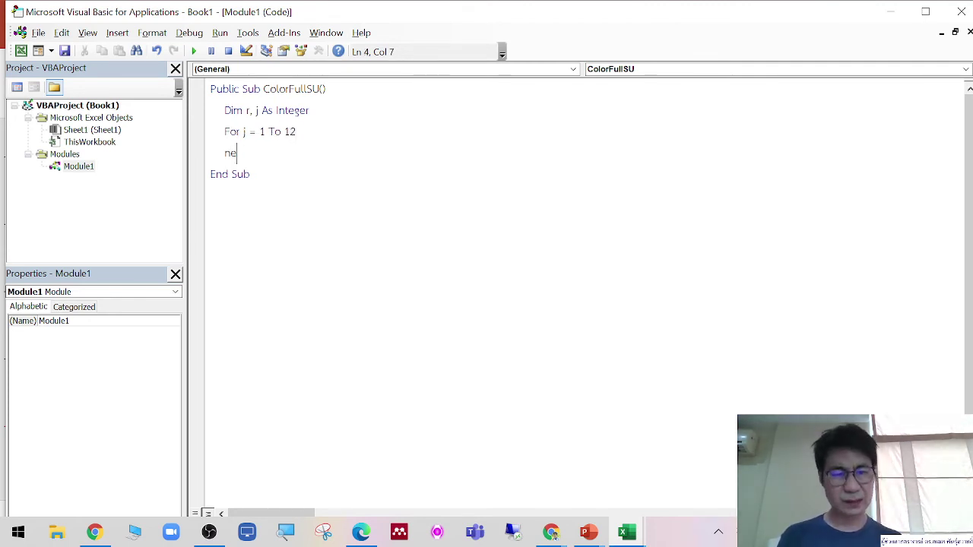
pyautogui.press('BackSpace')
pyautogui.press('BackSpace')
pyautogui.press('BackSpace')
pyautogui.press('BackSpace')
pyautogui.press('BackSpace')
pyautogui.write('0')
pyautogui.press('Return')
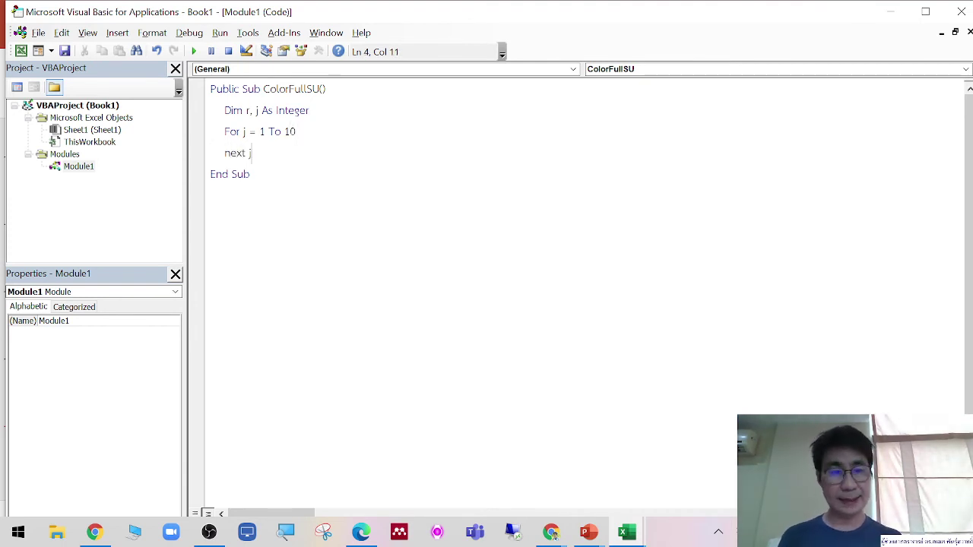
pyautogui.click(467, 128)
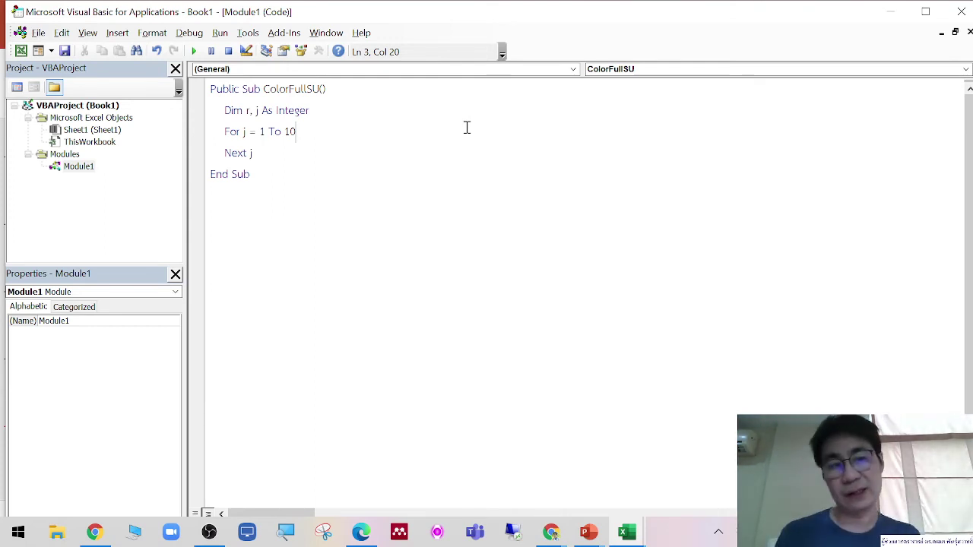
pyautogui.press('Return')
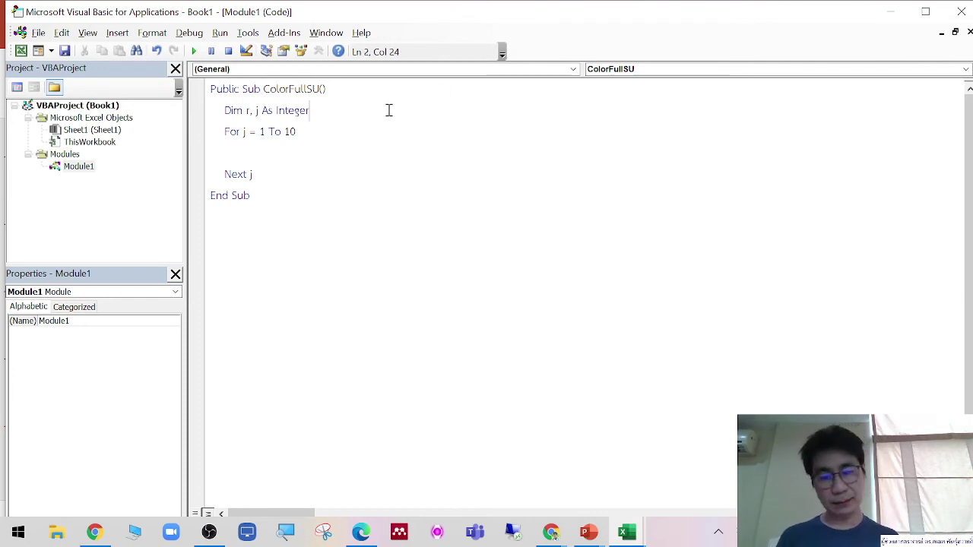
pyautogui.press('Return')
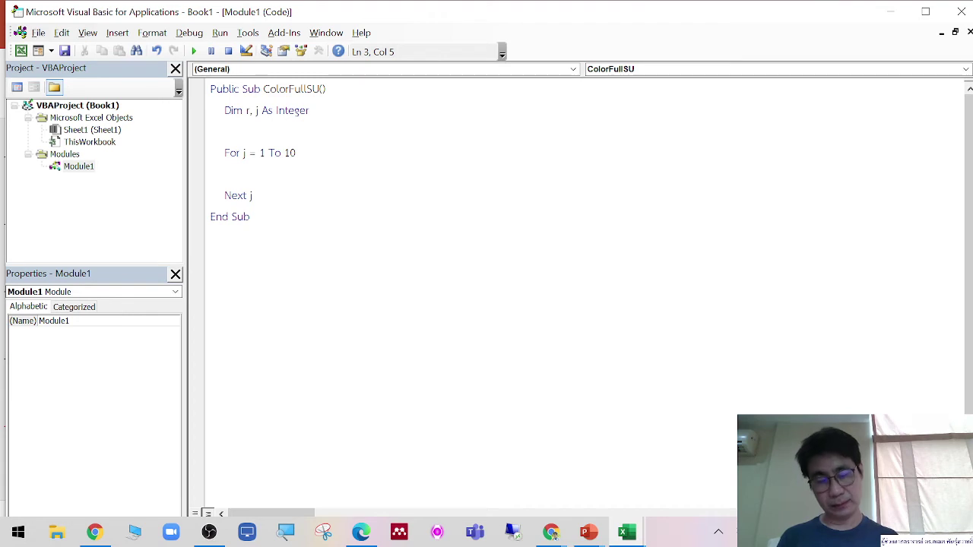
# Write Sheets(1).Cells(j, 1).Interior.ColorIndex = r inside the loop, fixing the missing dot
pyautogui.click(308, 177)
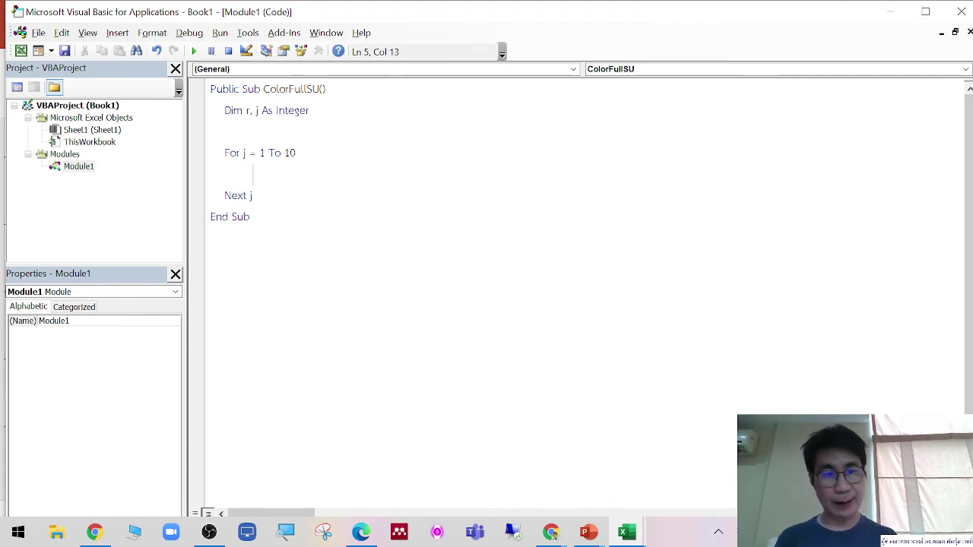
pyautogui.write('s')
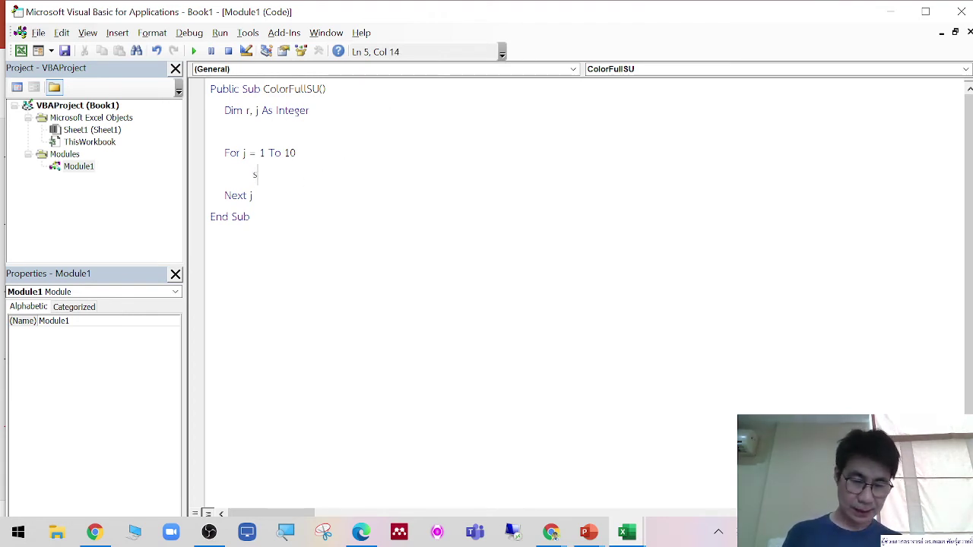
pyautogui.write('heets(1')
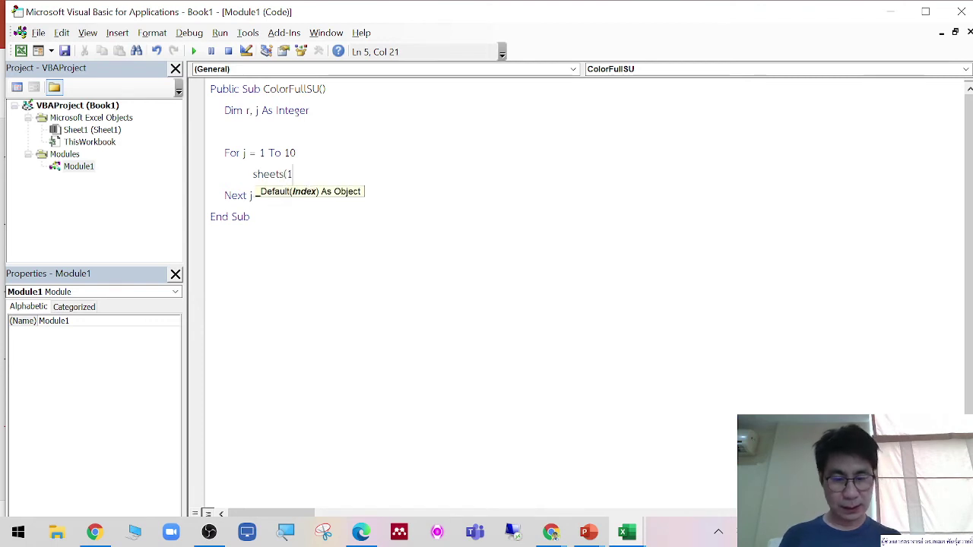
pyautogui.write(').cells(')
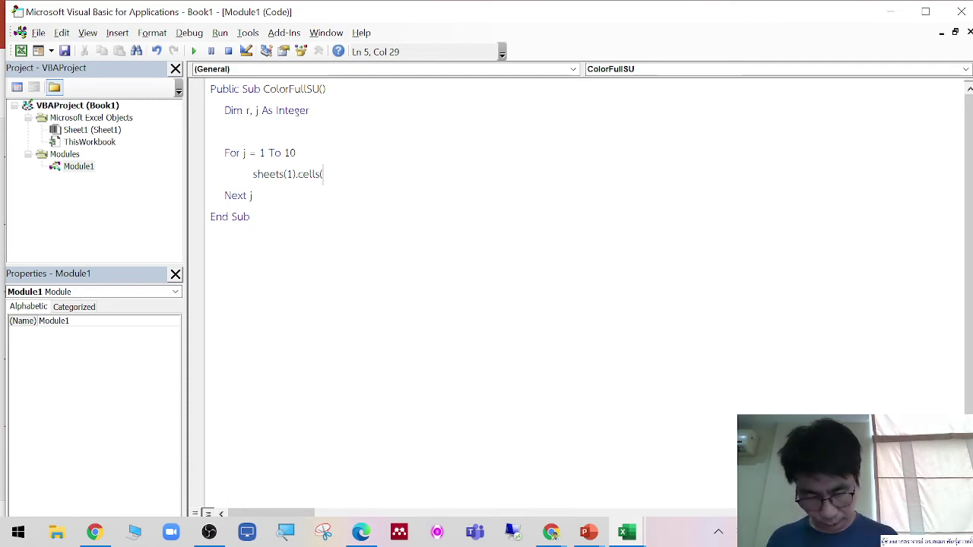
pyautogui.write('r')
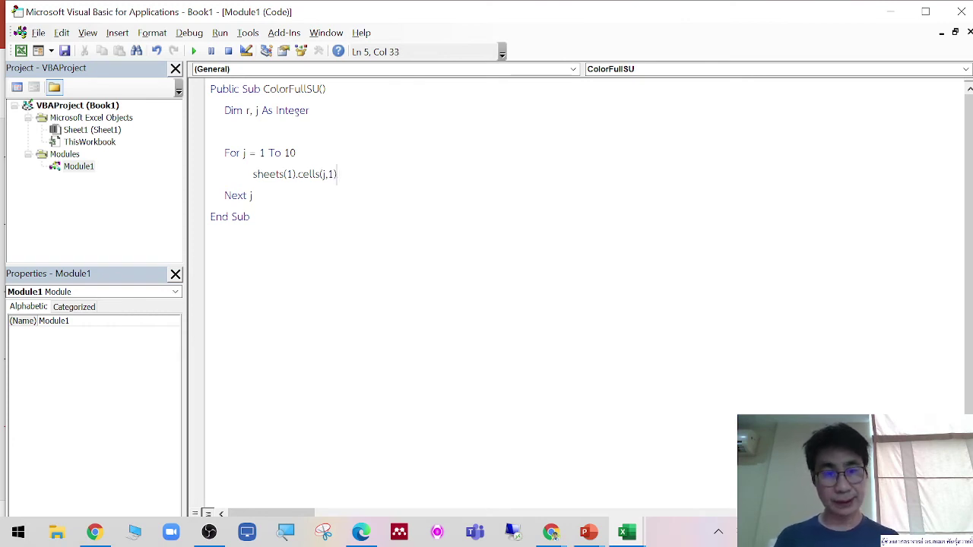
pyautogui.write('interior')
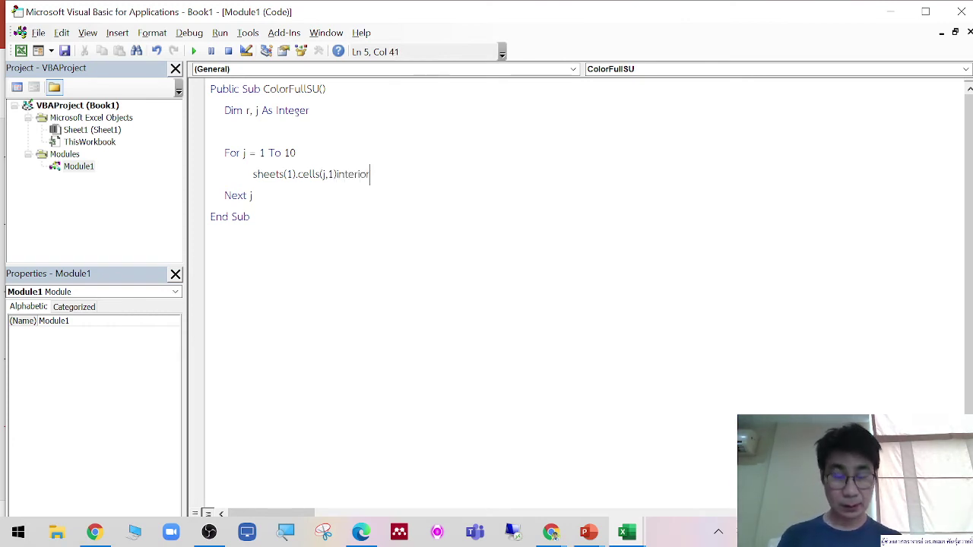
pyautogui.write('.col')
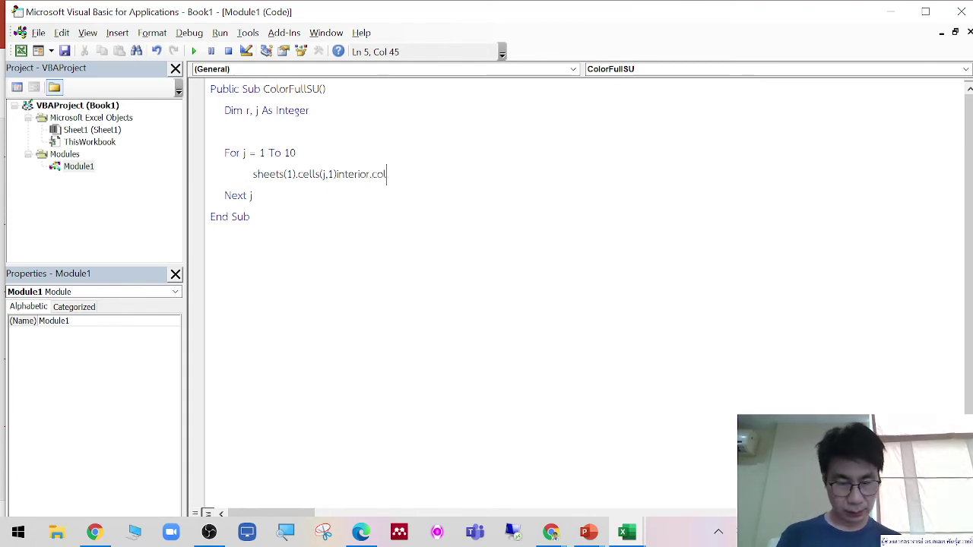
pyautogui.write('or')
pyautogui.press('BackSpace')
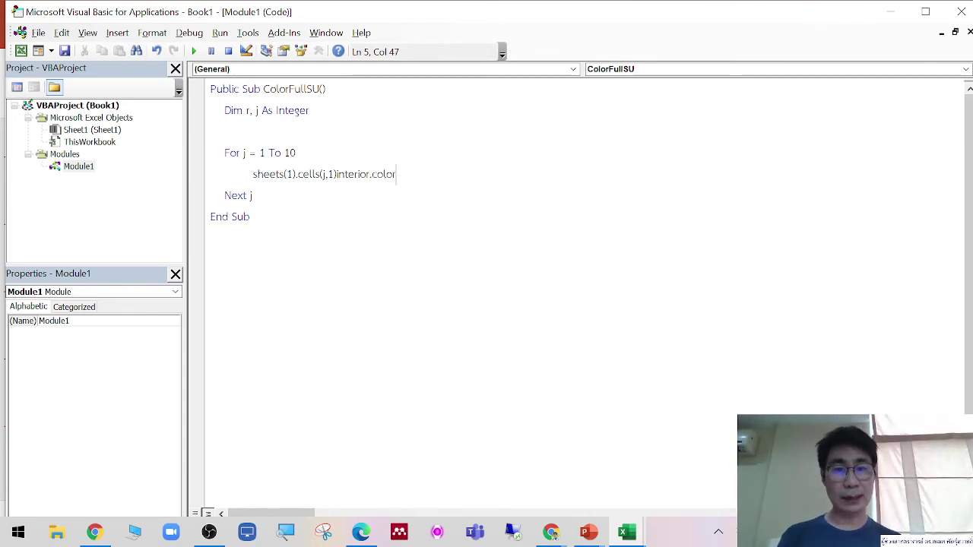
pyautogui.write('dex=r')
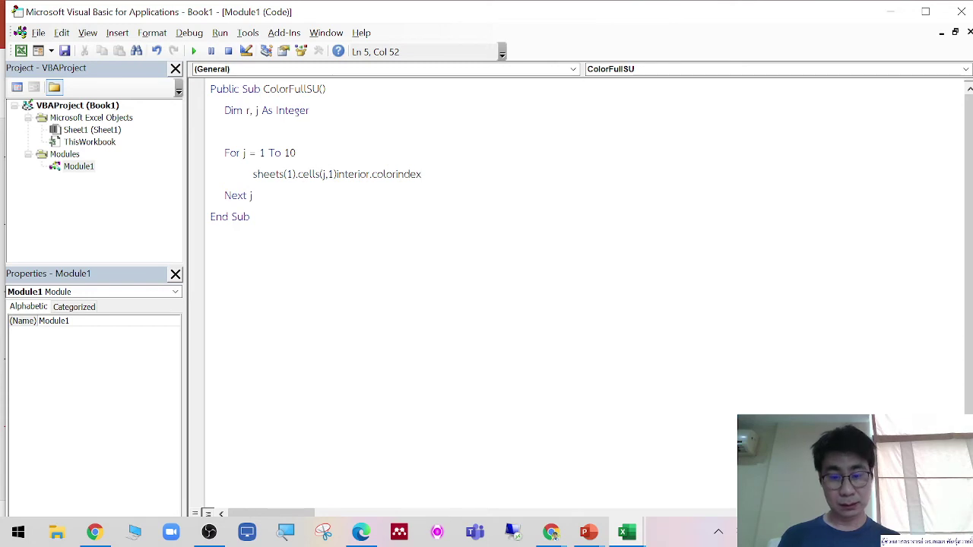
pyautogui.click(368, 291)
pyautogui.click(473, 325)
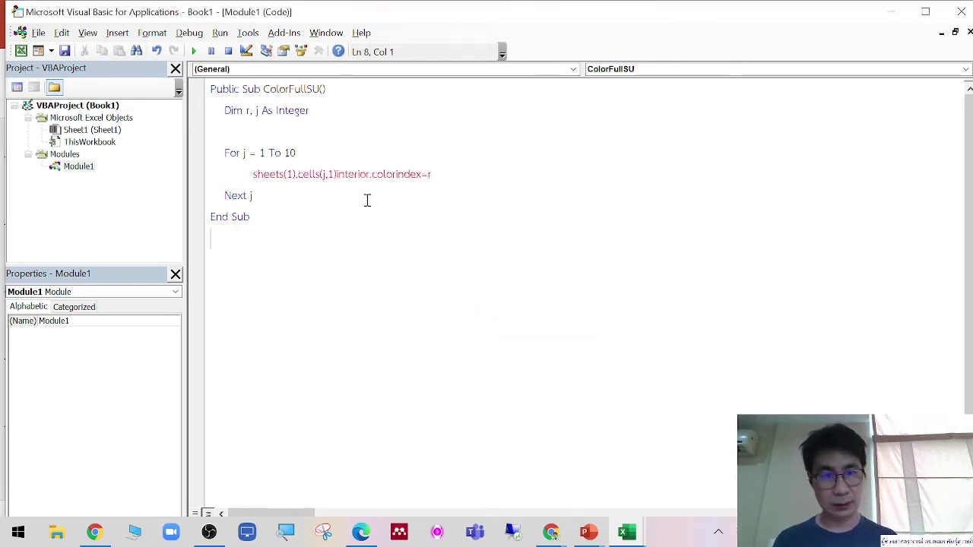
pyautogui.click(336, 175)
pyautogui.write('.')
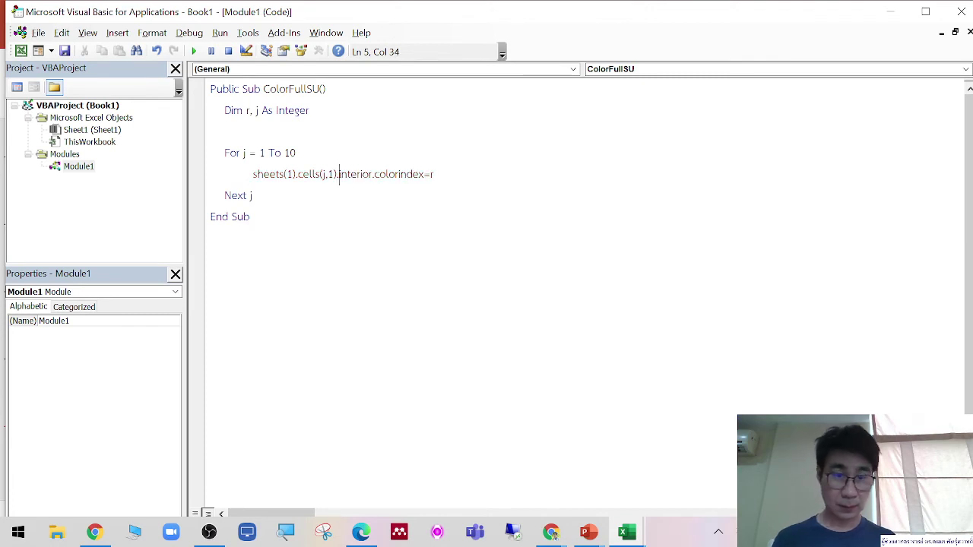
pyautogui.click(487, 320)
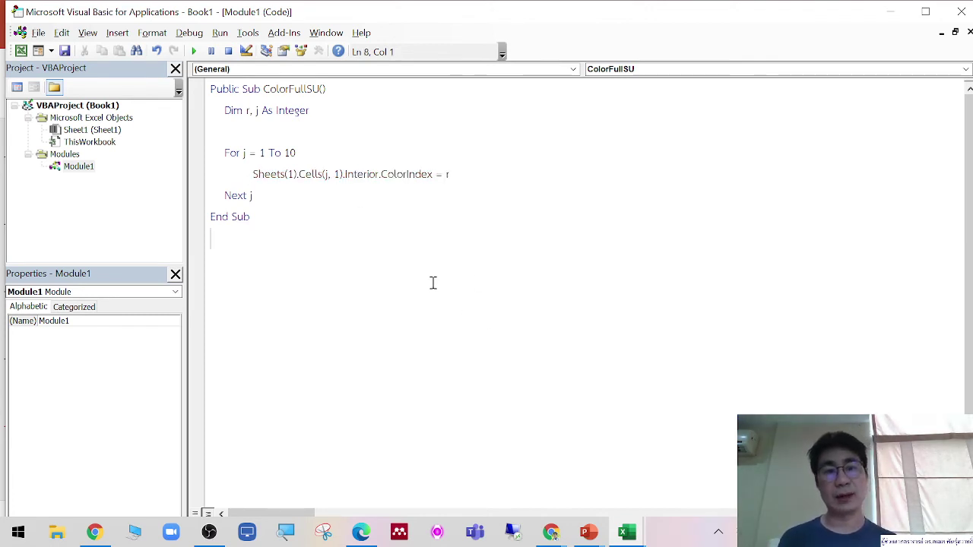
# Add r = 30 on its own line after the Dim declaration
pyautogui.click(461, 168)
pyautogui.click(400, 136)
pyautogui.write('r=3')
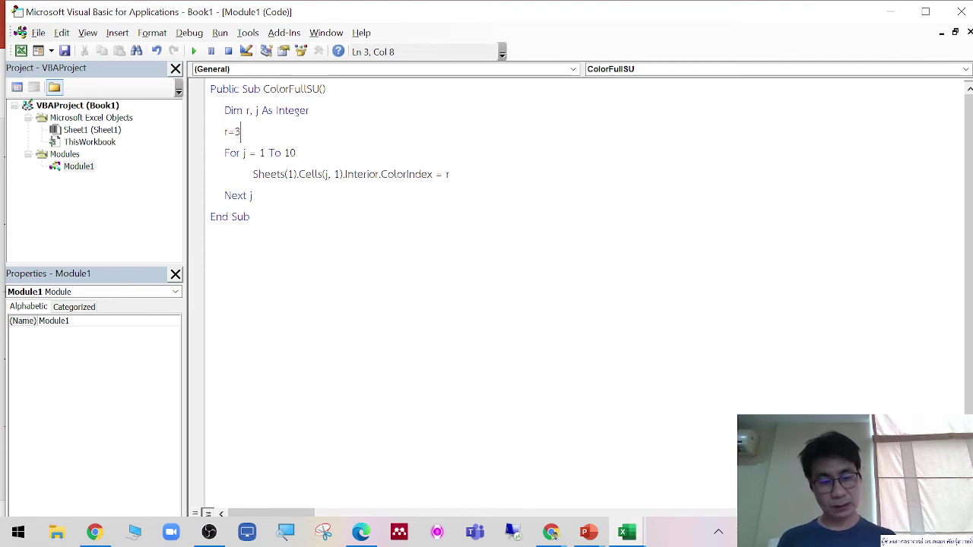
pyautogui.write('0')
pyautogui.click(403, 210)
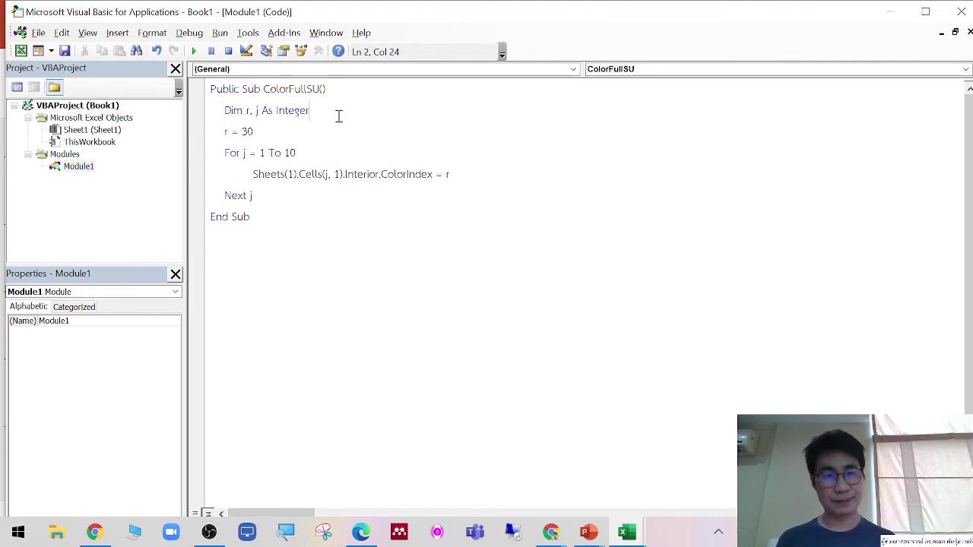
pyautogui.press('Return')
pyautogui.moveTo(275, 155); pyautogui.dragTo(227, 155)
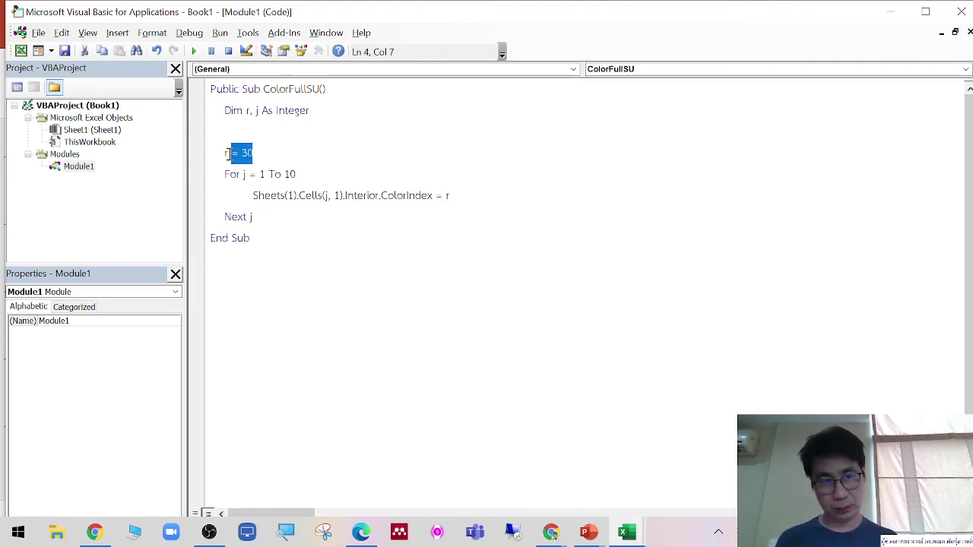
pyautogui.click(356, 185)
pyautogui.click(195, 154)
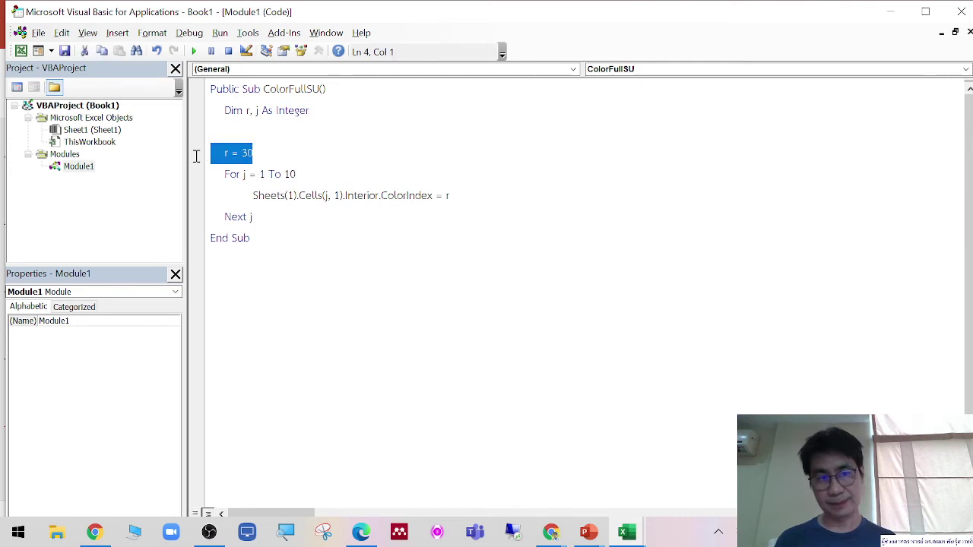
pyautogui.click(428, 161)
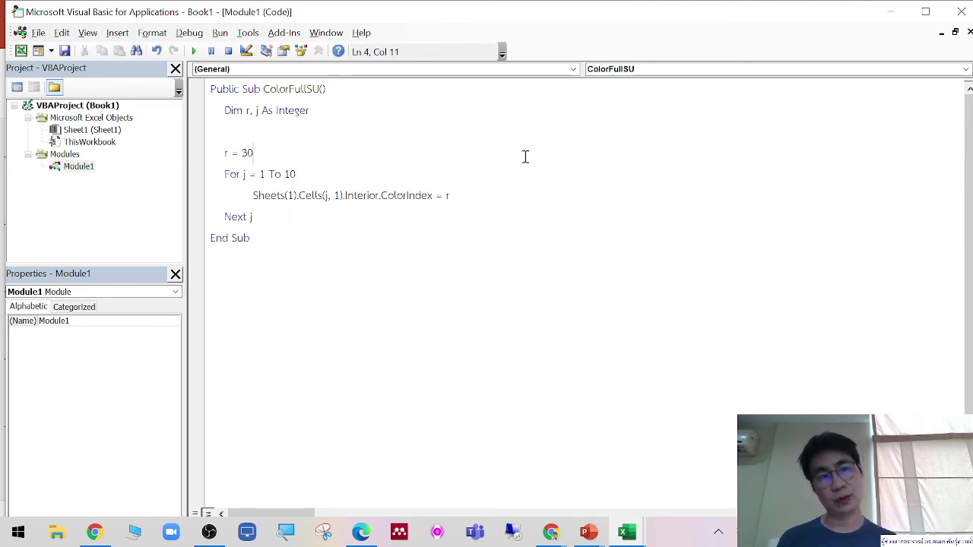
# Run the ColorFullSU macro from Excel's Macros list
pyautogui.moveTo(627, 532)
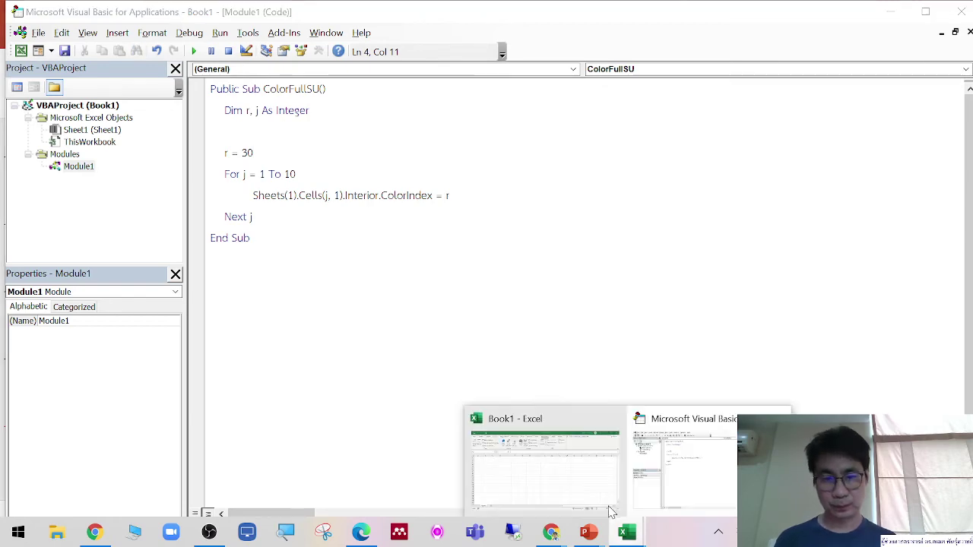
pyautogui.click(554, 461)
pyautogui.click(53, 79)
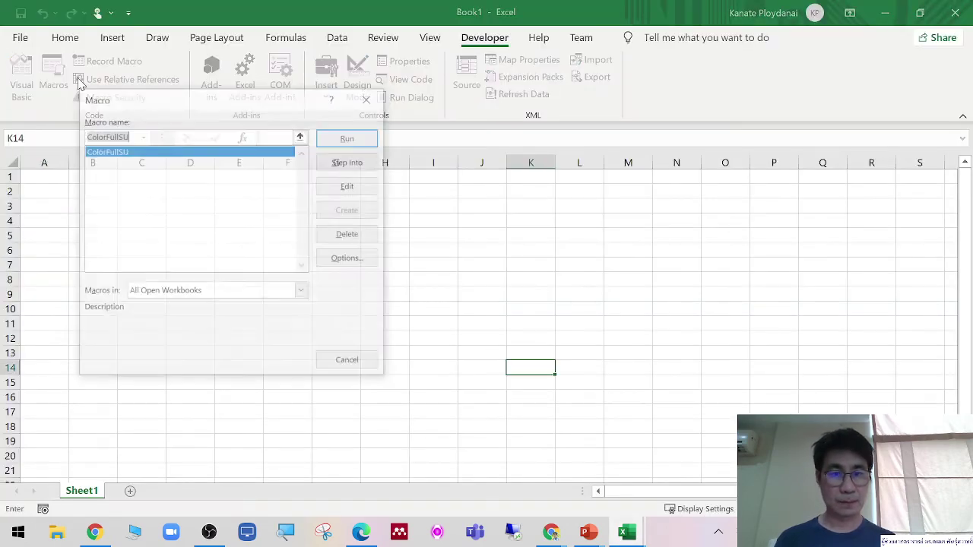
pyautogui.click(345, 137)
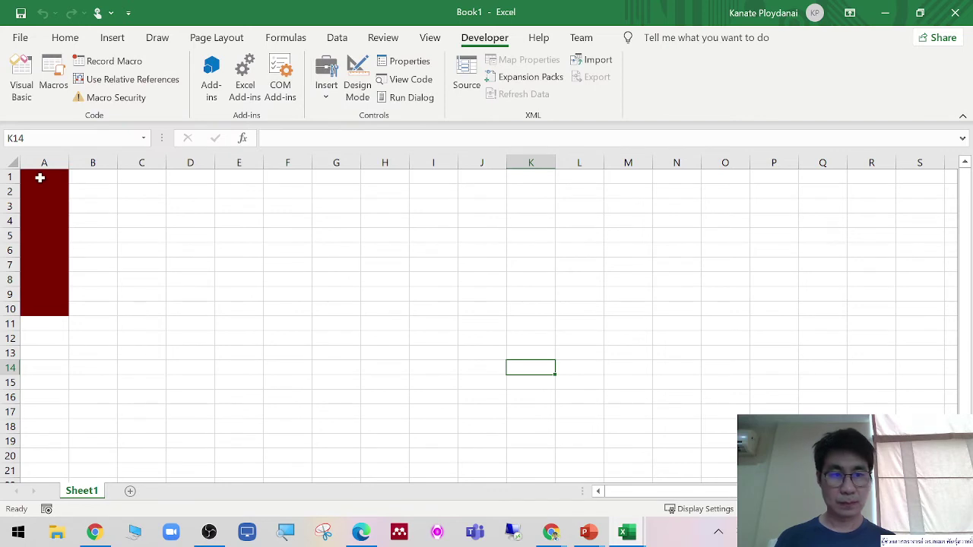
# Select A1:A10 to check the dark-red fill, then return to the VBA editor
pyautogui.moveTo(40, 176); pyautogui.dragTo(48, 326)
pyautogui.click(74, 308)
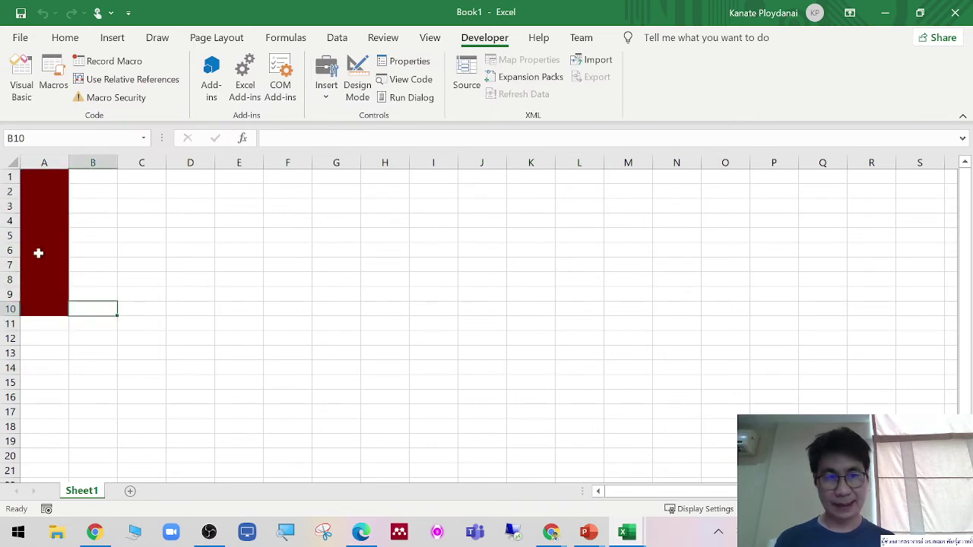
pyautogui.moveTo(55, 183); pyautogui.dragTo(46, 310)
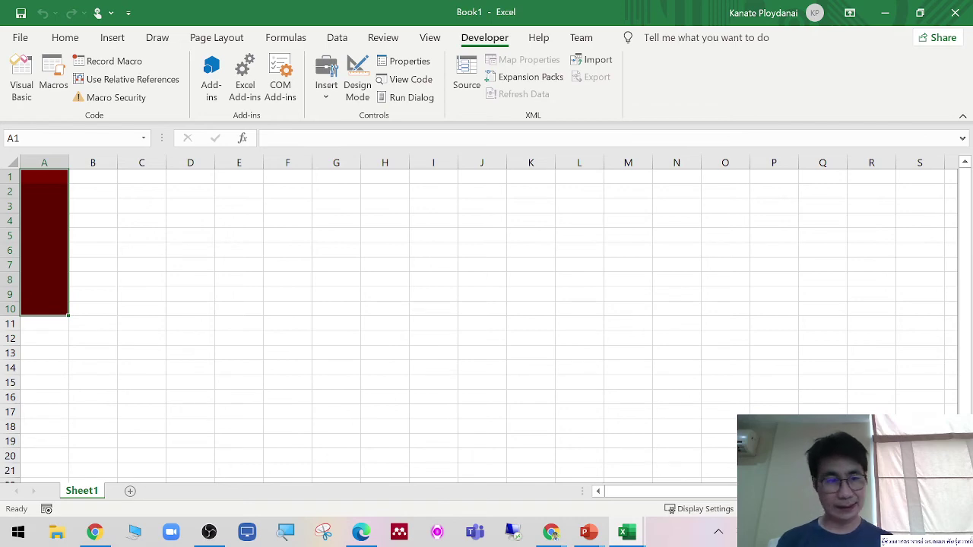
pyautogui.scroll(3, 610, 408)
pyautogui.click(610, 410)
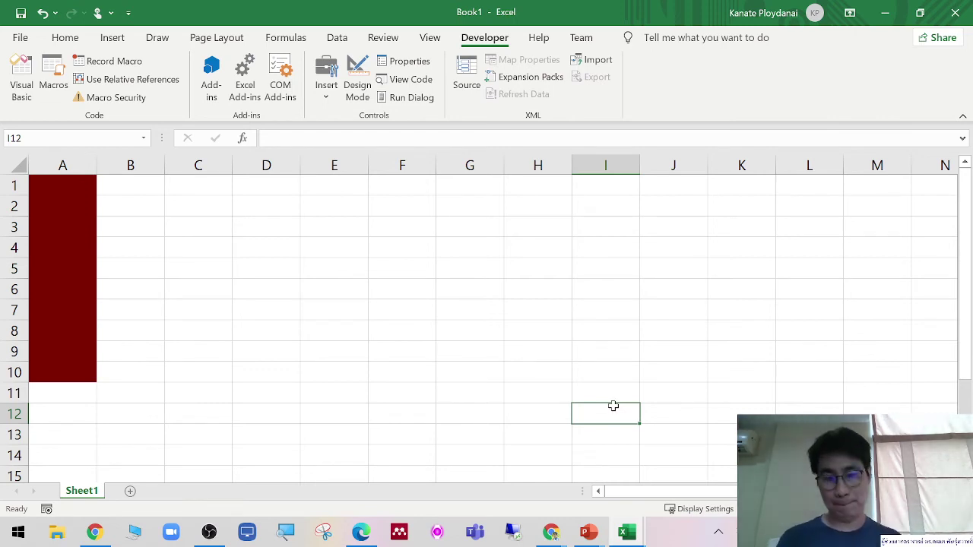
pyautogui.moveTo(634, 537)
pyautogui.click(704, 498)
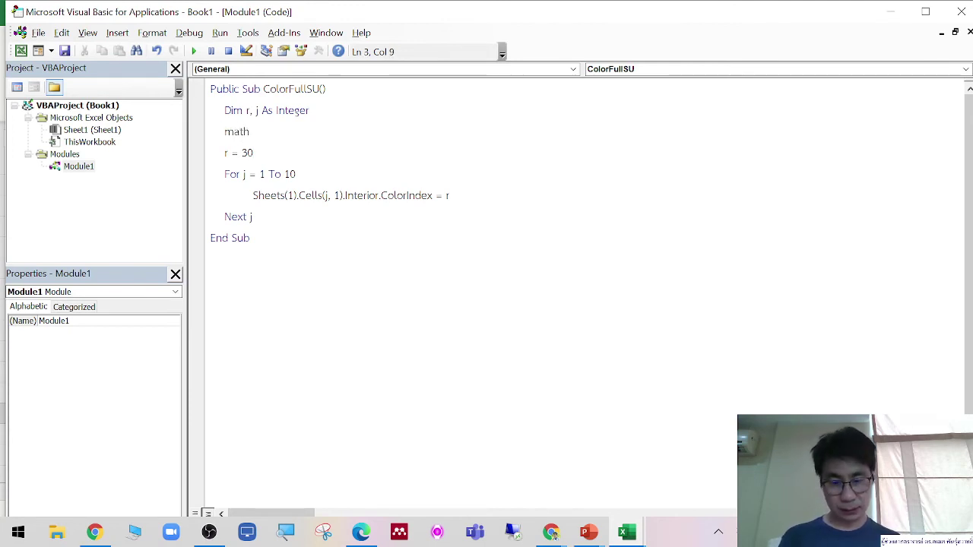
# Add a Math.Randomize call using IntelliSense
pyautogui.write('.')
pyautogui.press('Down')
pyautogui.press('Down')
pyautogui.press('Down')
pyautogui.press('Down')
pyautogui.press('Down')
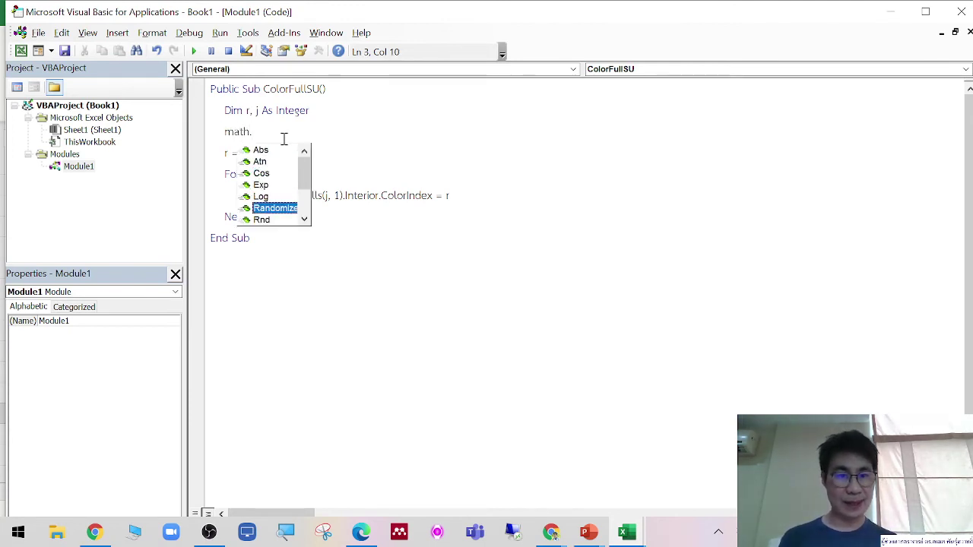
pyautogui.press('Tab')
pyautogui.press('Return')
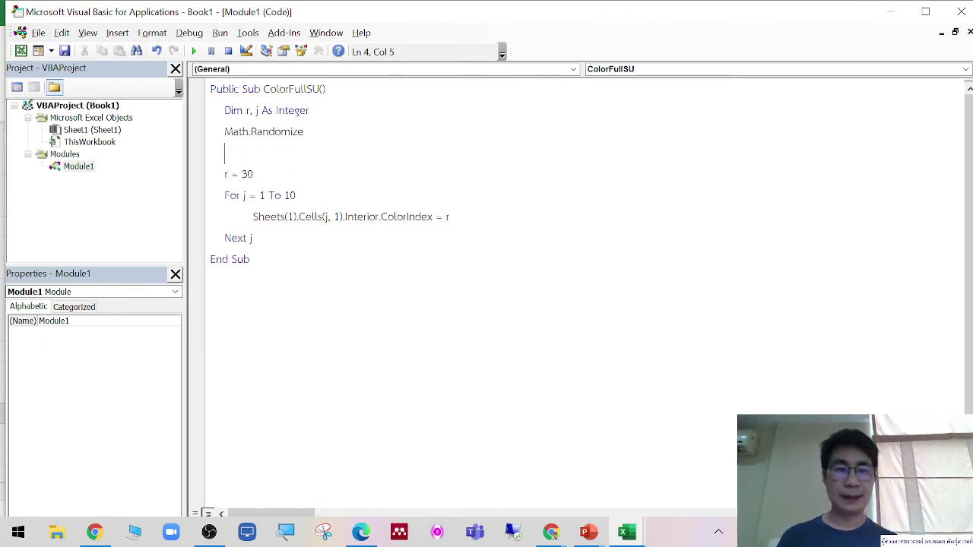
# Replace r = 30 with r = Math.Rnd * 55 + 1
pyautogui.write('math.')
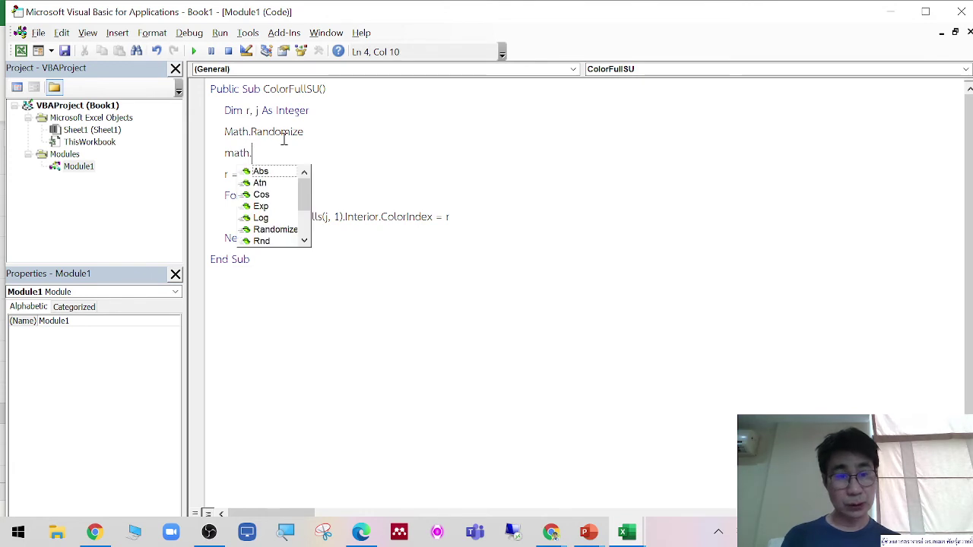
pyautogui.press('Down')
pyautogui.press('Down')
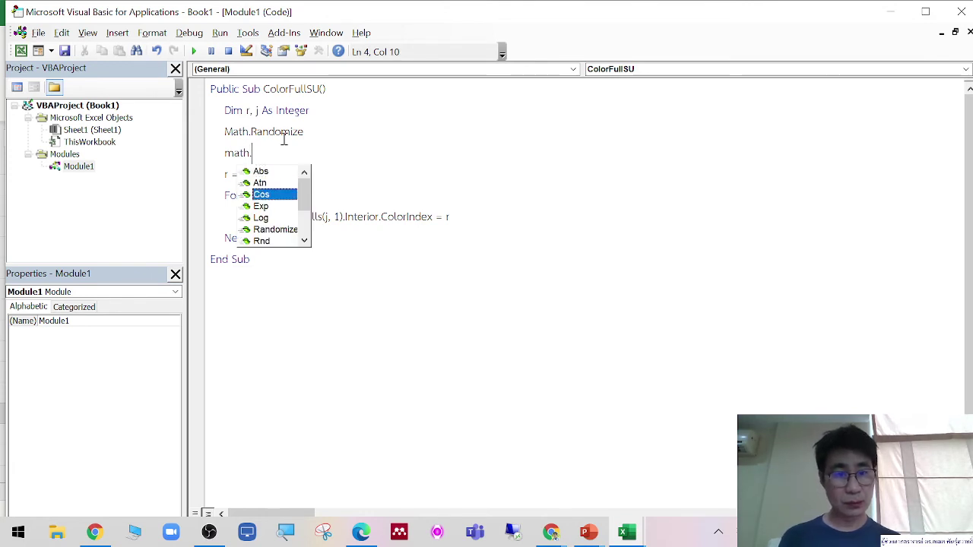
pyautogui.press('Down')
pyautogui.press('Down')
pyautogui.press('Down')
pyautogui.press('Down')
pyautogui.press('Tab')
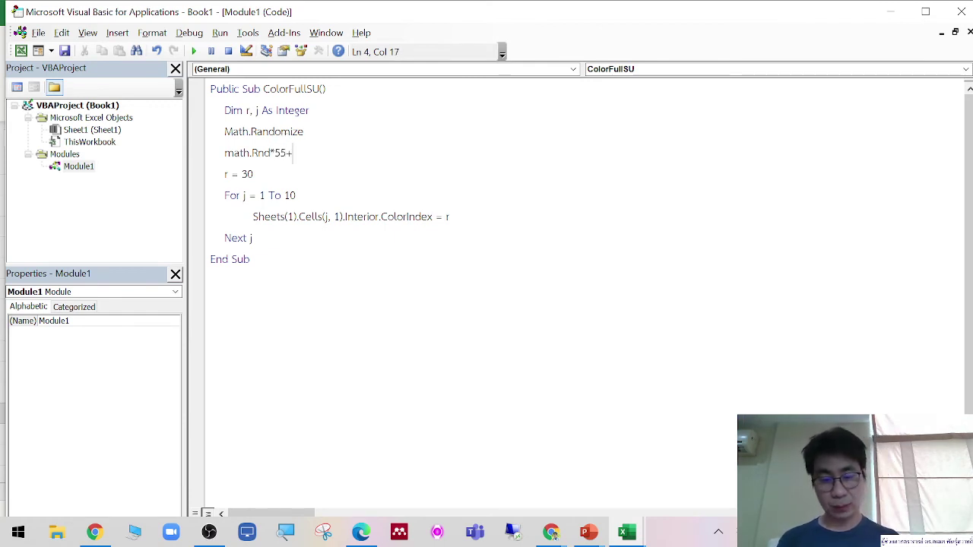
pyautogui.write('1')
pyautogui.click(278, 189)
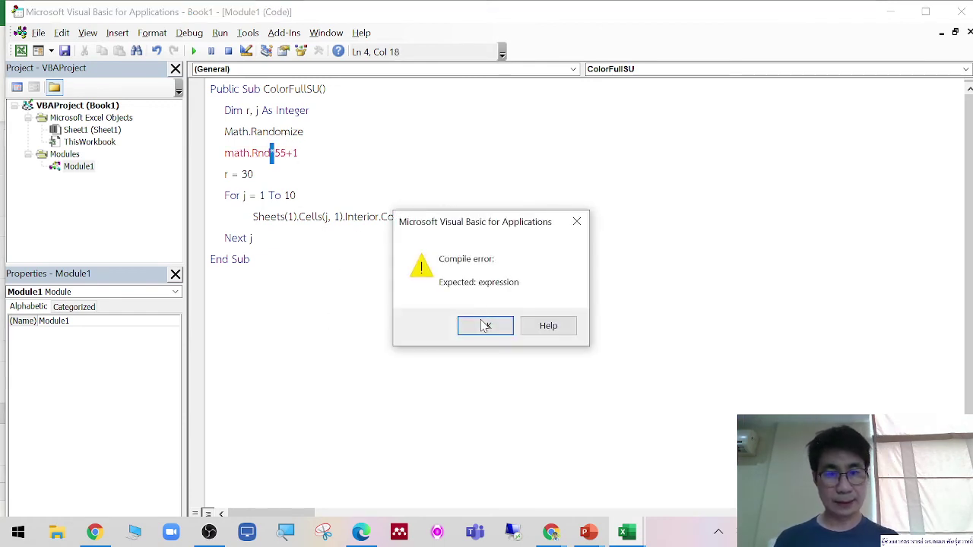
pyautogui.click(485, 325)
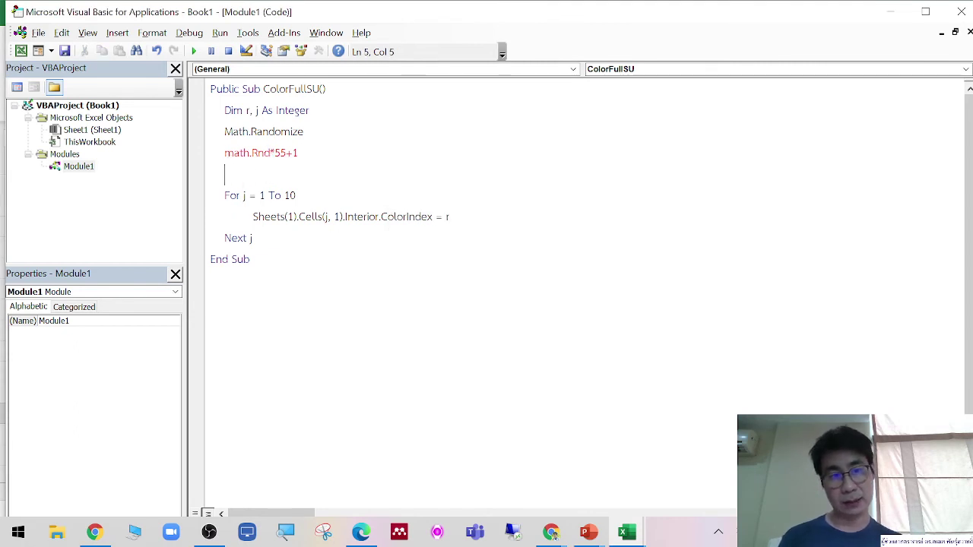
pyautogui.write('r')
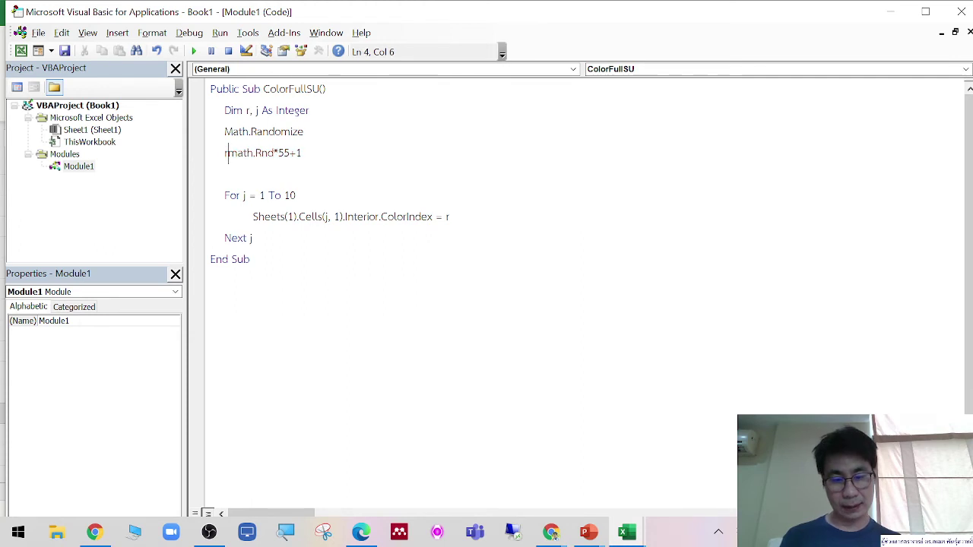
pyautogui.write('= M')
pyautogui.click(333, 131)
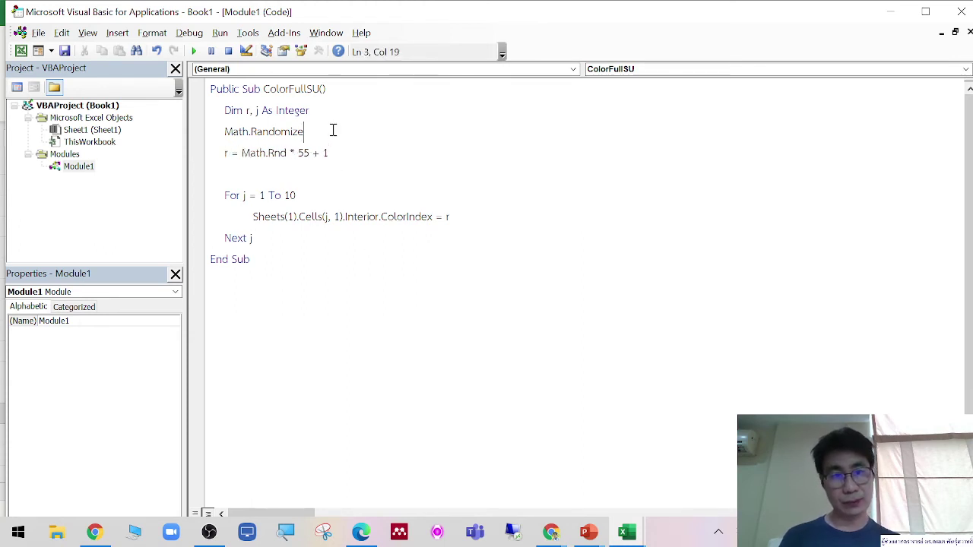
pyautogui.press('Return')
pyautogui.press('BackSpace')
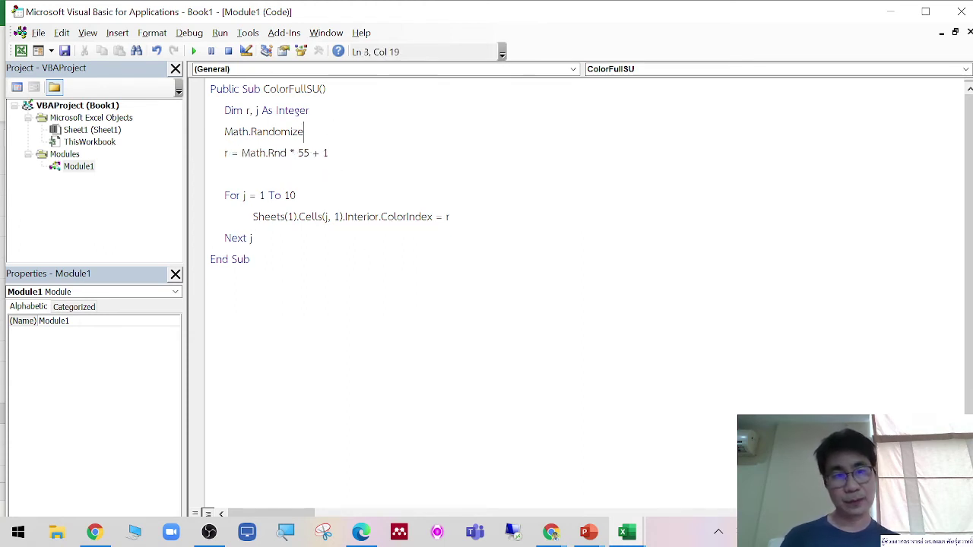
# Insert a blank line after the Dim line and start a screen snip of the code
pyautogui.click(384, 114)
pyautogui.press('Return')
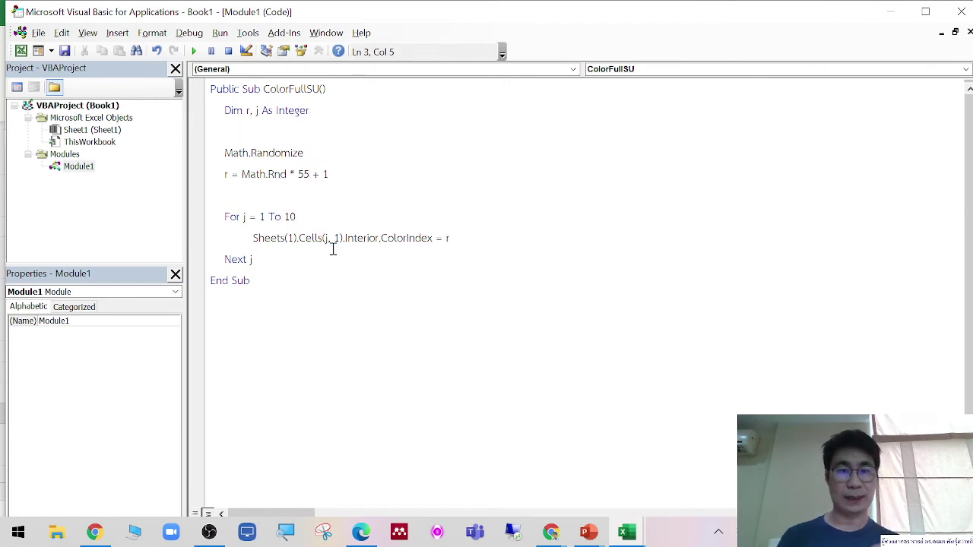
pyautogui.click(293, 299)
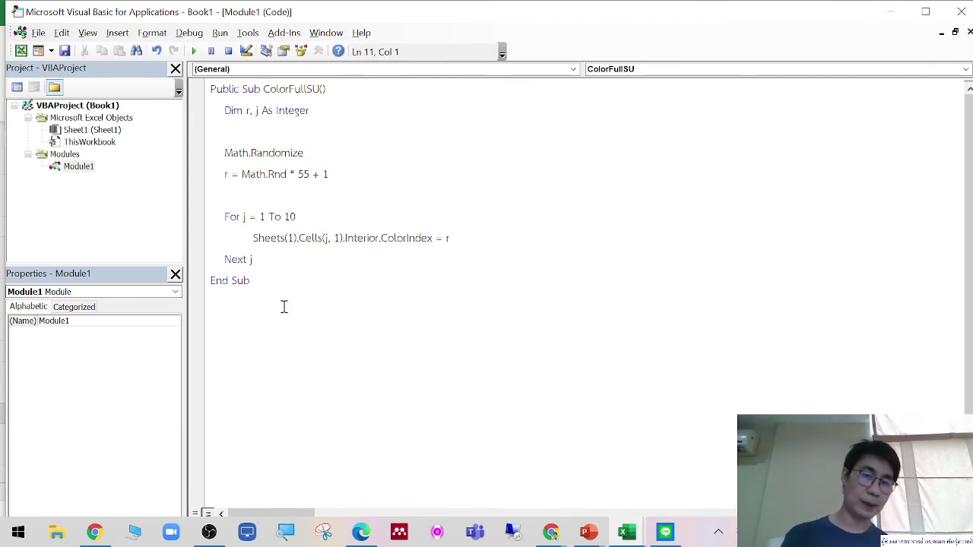
pyautogui.press('super+shift+s')
# Snip the code area and paste it as a picture at cell G6
pyautogui.moveTo(206, 78); pyautogui.dragTo(506, 312)
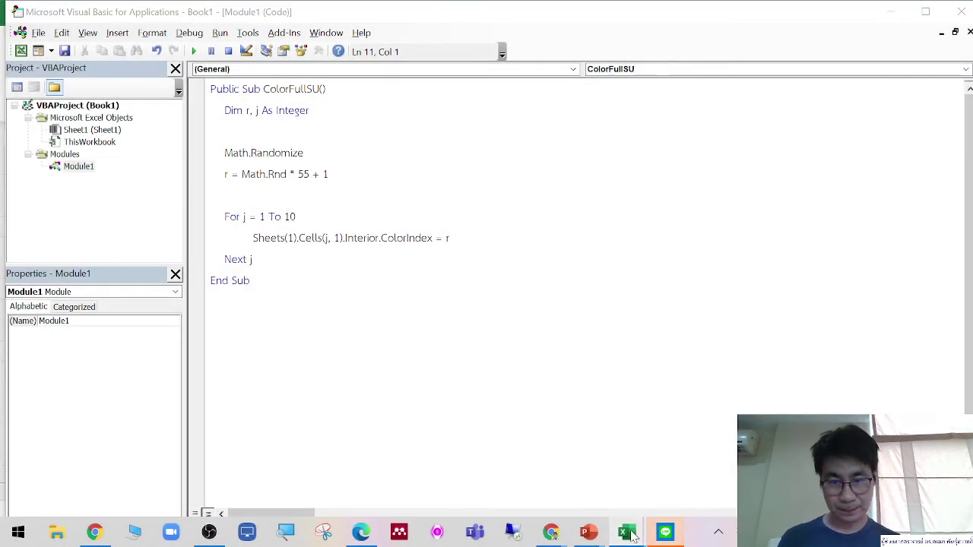
pyautogui.moveTo(626, 533)
pyautogui.click(548, 464)
pyautogui.click(444, 284)
pyautogui.rightClick(444, 284)
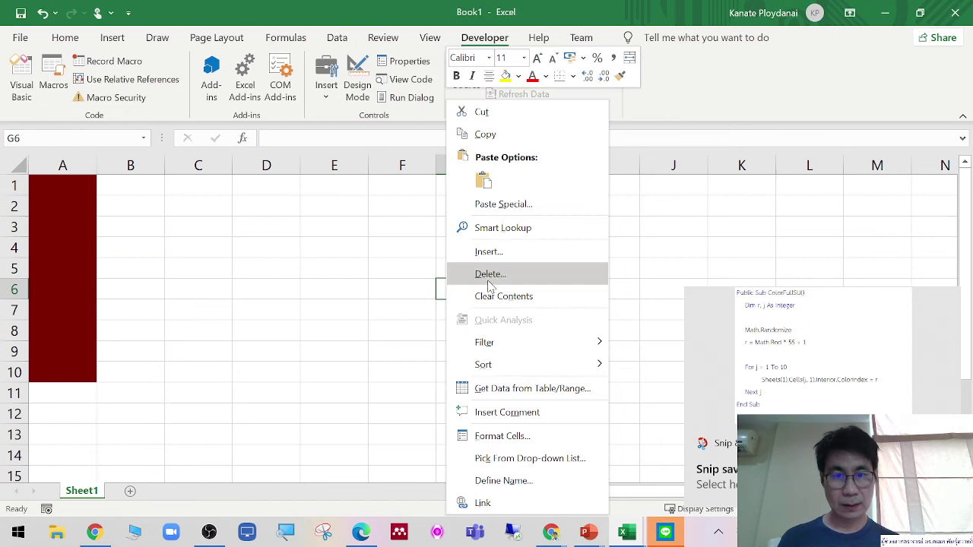
pyautogui.click(470, 187)
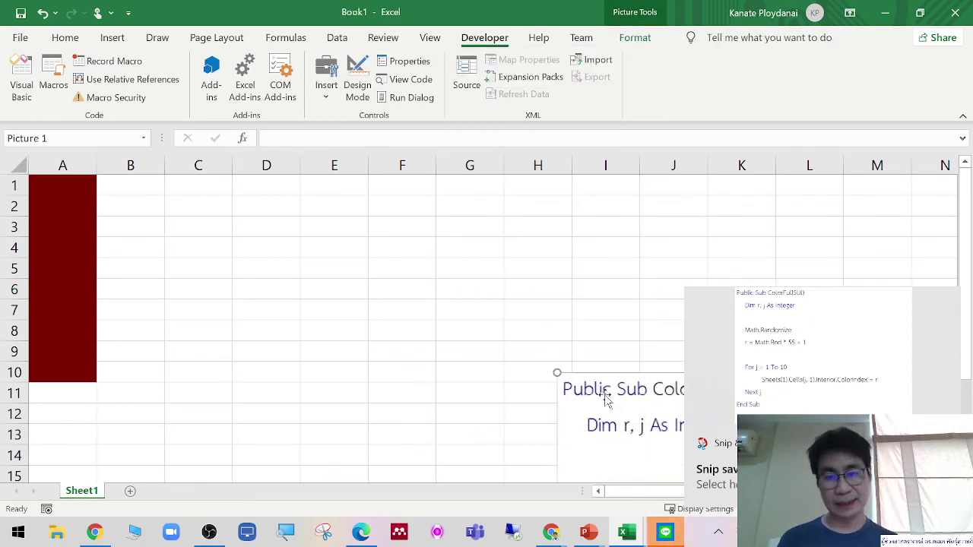
# Shrink the code picture and move it up near E2
pyautogui.moveTo(431, 272); pyautogui.dragTo(344, 247)
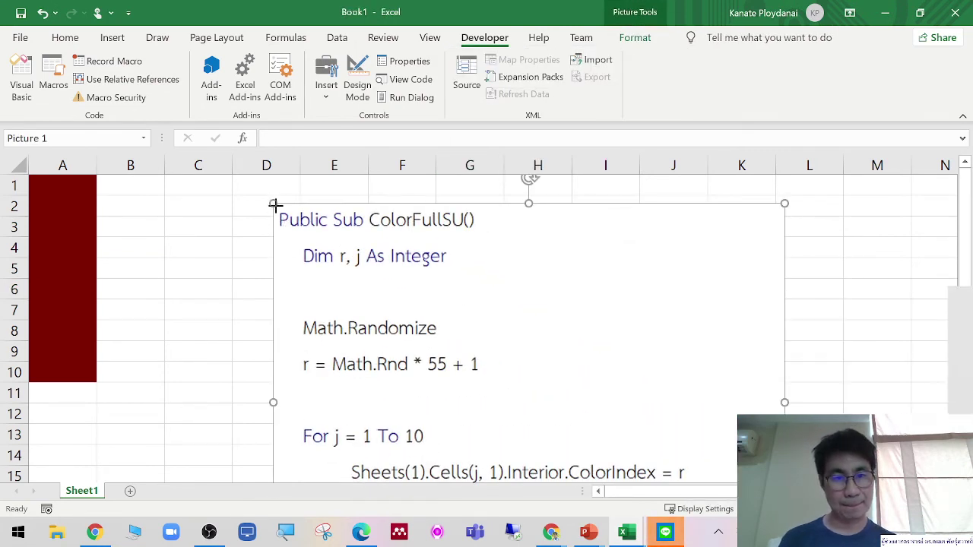
pyautogui.moveTo(273, 203); pyautogui.dragTo(393, 291)
pyautogui.moveTo(527, 346); pyautogui.dragTo(492, 250)
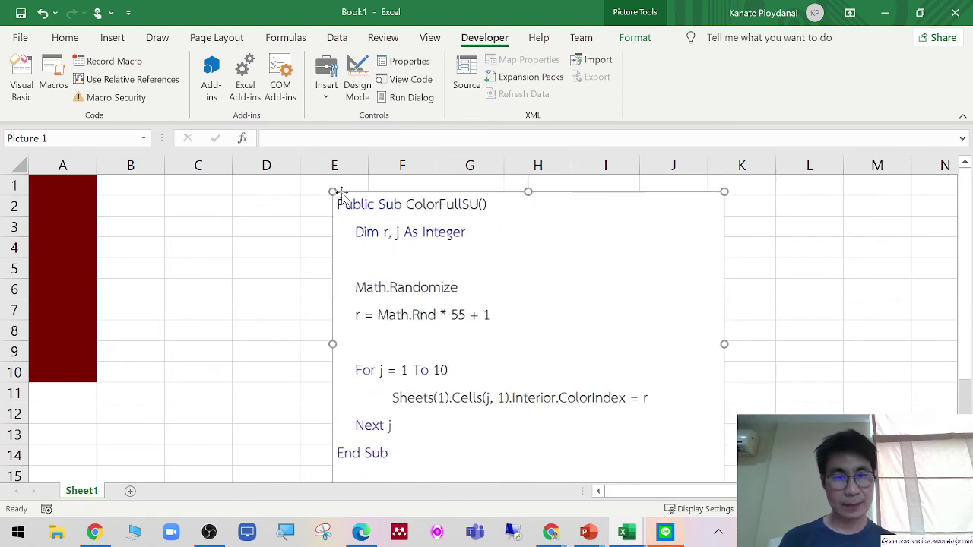
pyautogui.moveTo(334, 190); pyautogui.dragTo(408, 250)
pyautogui.moveTo(514, 318); pyautogui.dragTo(434, 273)
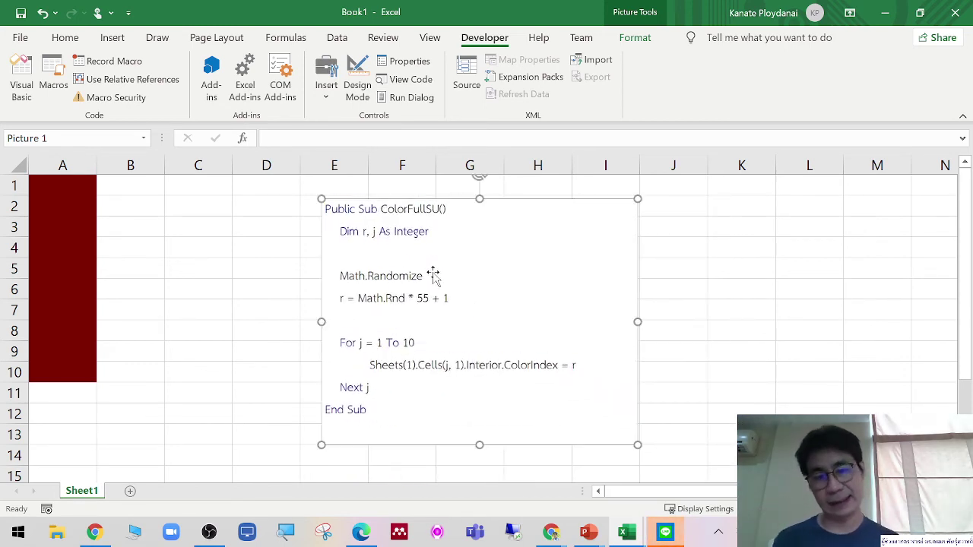
# Apply a thick black frame picture style to the code picture
pyautogui.doubleClick(432, 276)
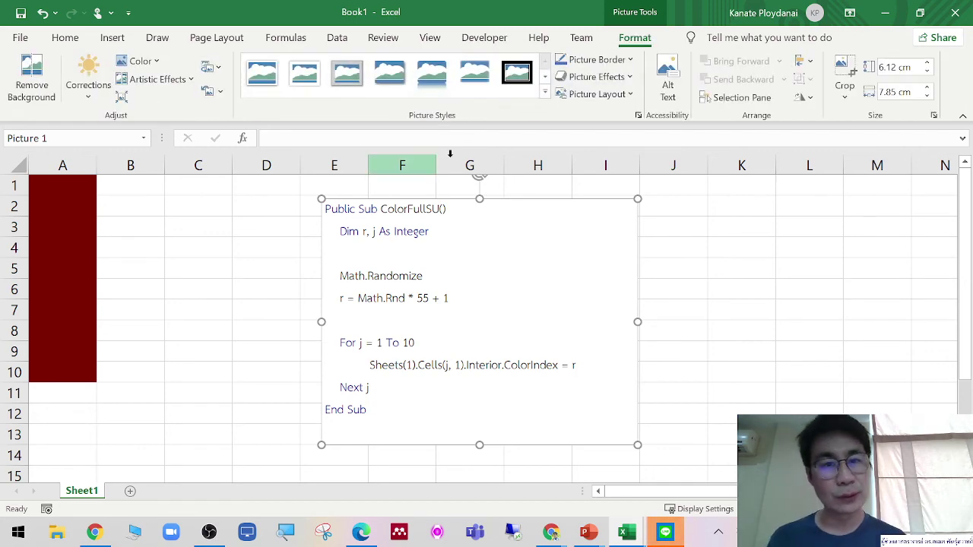
pyautogui.click(545, 92)
pyautogui.click(391, 114)
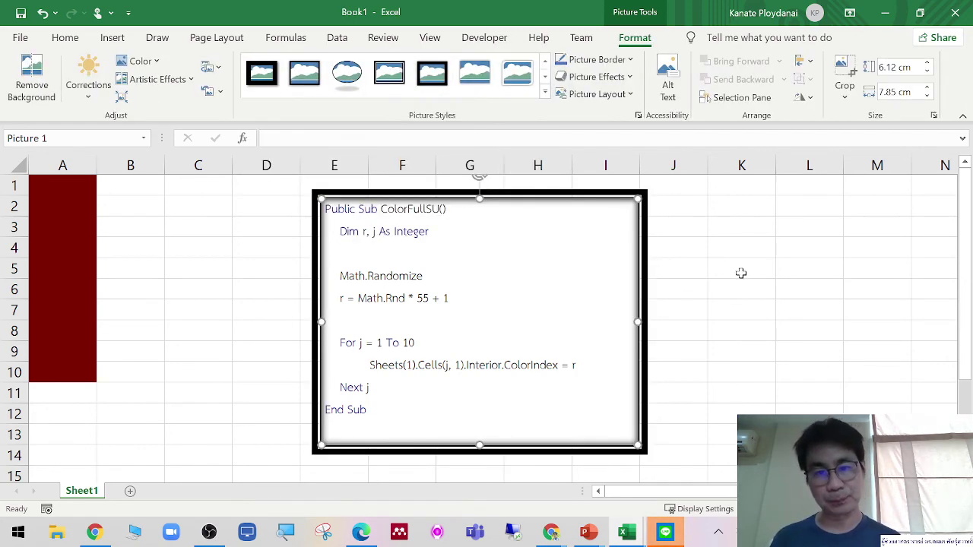
pyautogui.click(742, 272)
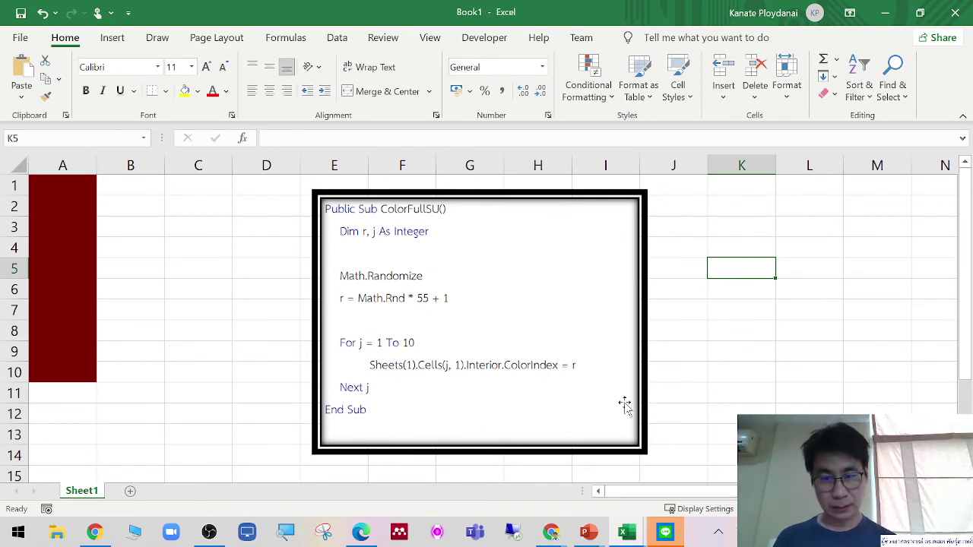
# Snip the Excel window showing the code picture's right-click menu
pyautogui.click(463, 288)
pyautogui.rightClick(468, 283)
pyautogui.press('Escape')
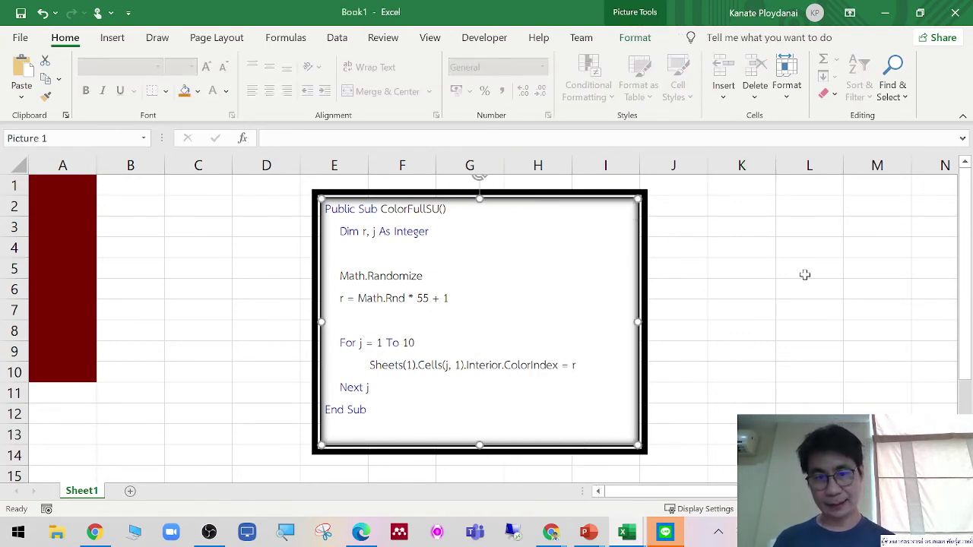
pyautogui.rightClick(466, 273)
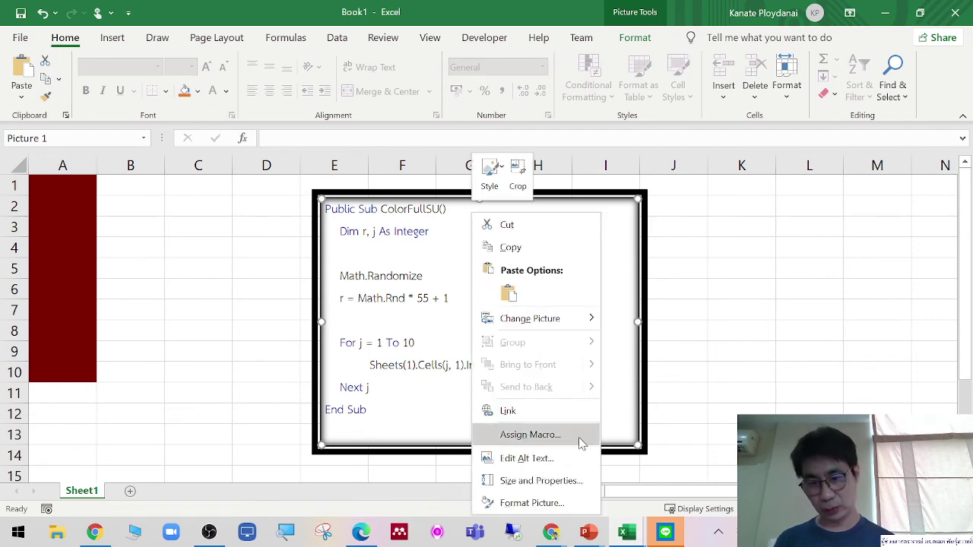
pyautogui.press('super+shift+s')
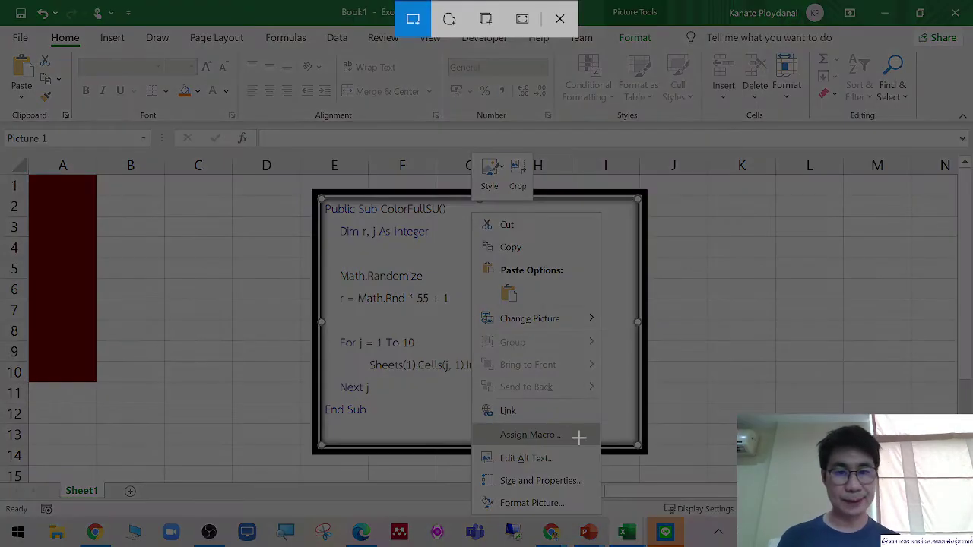
pyautogui.moveTo(4, 5); pyautogui.dragTo(707, 514)
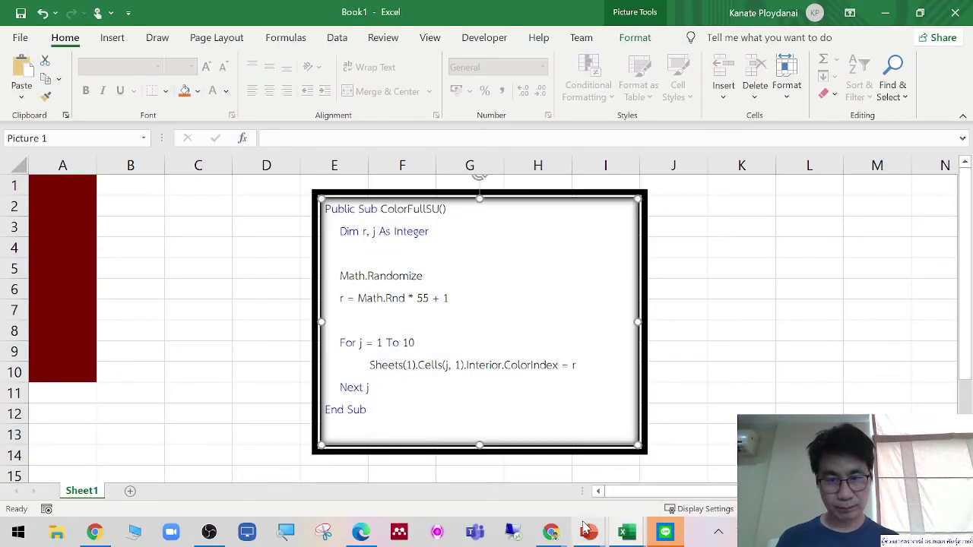
# Paste the Excel screenshot onto the blank slide in Presentation1
pyautogui.moveTo(589, 532)
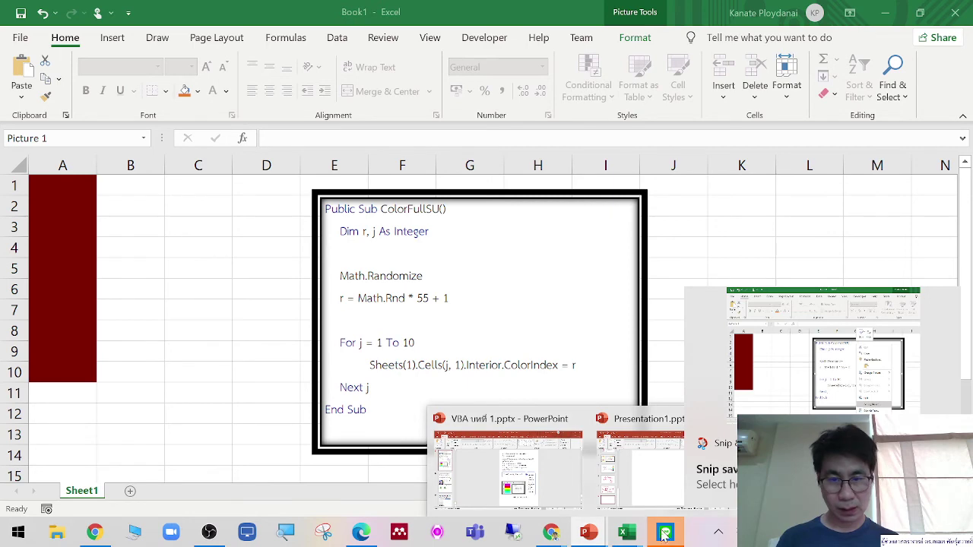
pyautogui.moveTo(627, 533)
pyautogui.click(659, 495)
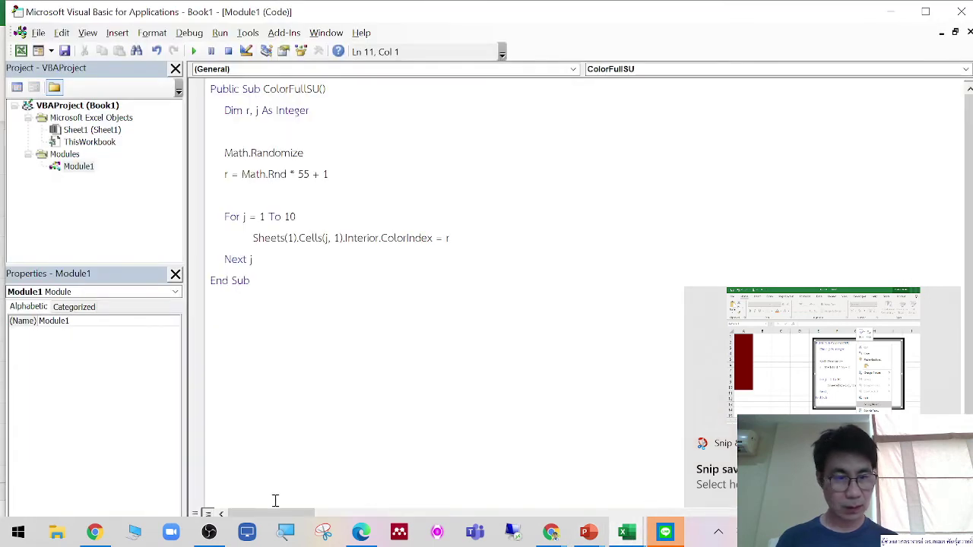
pyautogui.moveTo(588, 533)
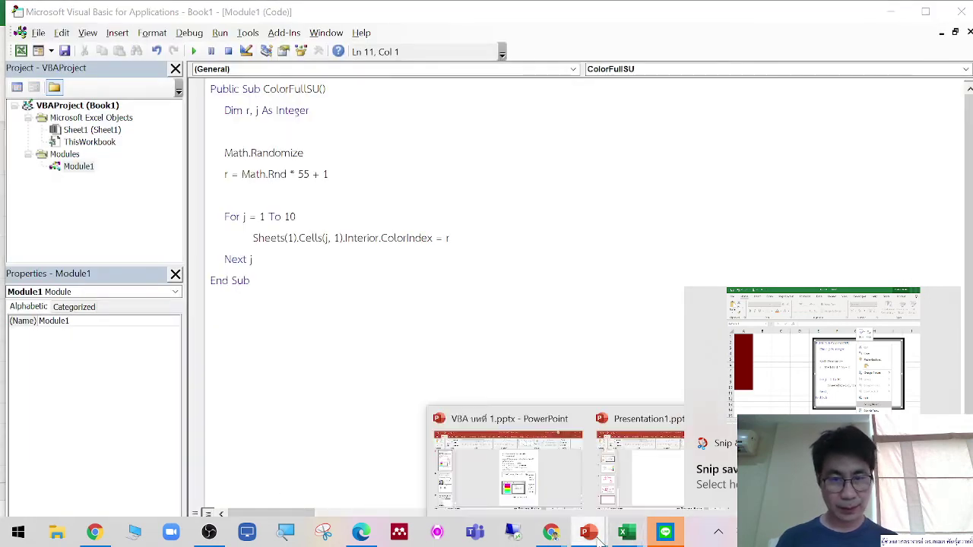
pyautogui.click(673, 468)
pyautogui.rightClick(380, 256)
pyautogui.click(412, 282)
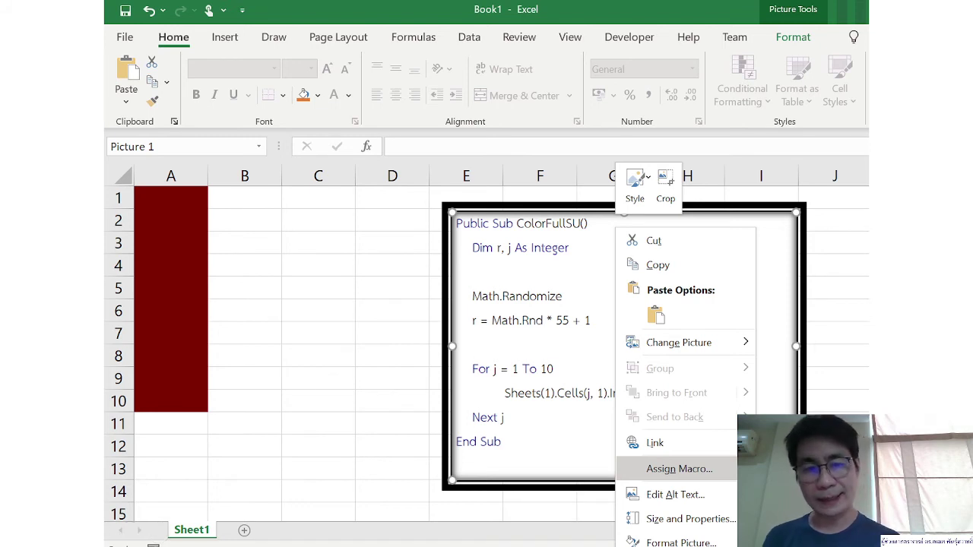
# Annotate the screenshot in red: circle step 1, arrow to Math.Randomize, circle macro assignment, mark 2
pyautogui.moveTo(317, 245); pyautogui.dragTo(477, 288)
pyautogui.click(310, 232)
pyautogui.moveTo(286, 230)
pyautogui.mouseDown()
pyautogui.moveTo(285, 279)
pyautogui.moveTo(332, 241)
pyautogui.mouseUp()
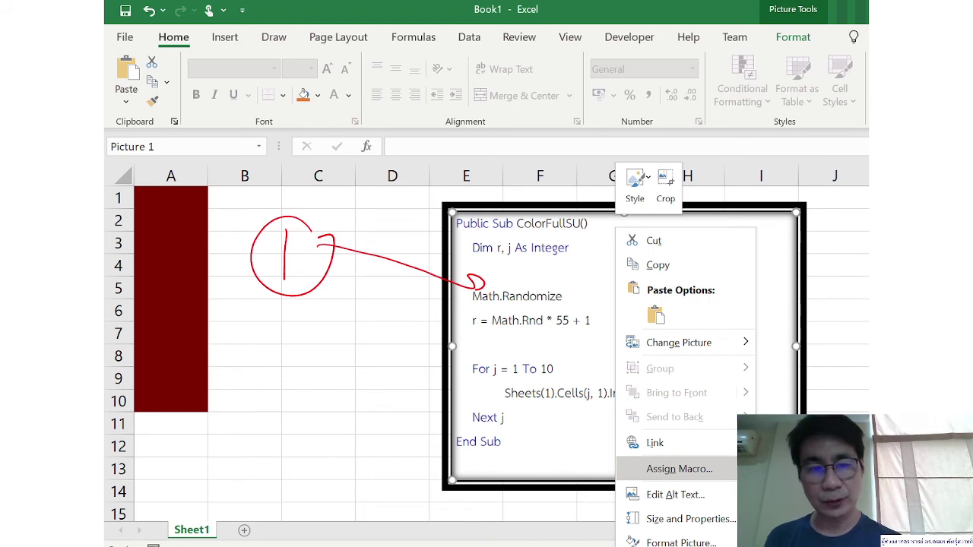
pyautogui.moveTo(346, 339)
pyautogui.mouseDown()
pyautogui.moveTo(339, 365)
pyautogui.moveTo(376, 328)
pyautogui.moveTo(386, 341)
pyautogui.moveTo(430, 306)
pyautogui.mouseUp()
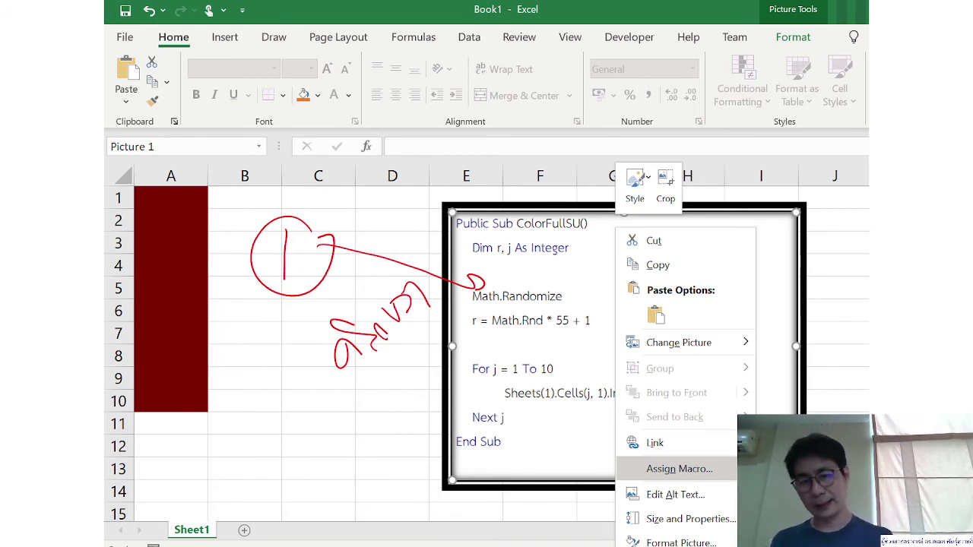
pyautogui.moveTo(735, 449)
pyautogui.mouseDown()
pyautogui.moveTo(628, 489)
pyautogui.moveTo(735, 498)
pyautogui.mouseUp()
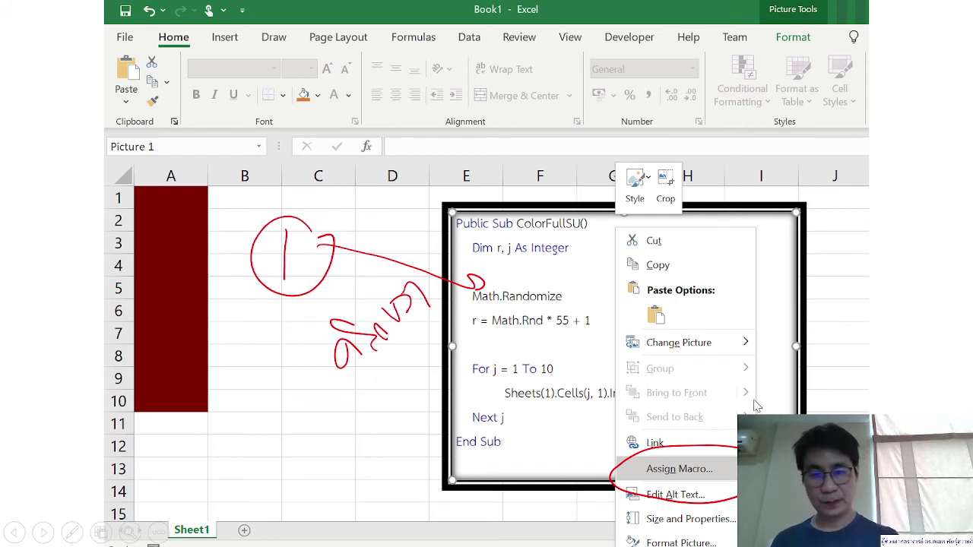
pyautogui.moveTo(404, 463); pyautogui.dragTo(430, 501)
pyautogui.moveTo(437, 442); pyautogui.dragTo(463, 498)
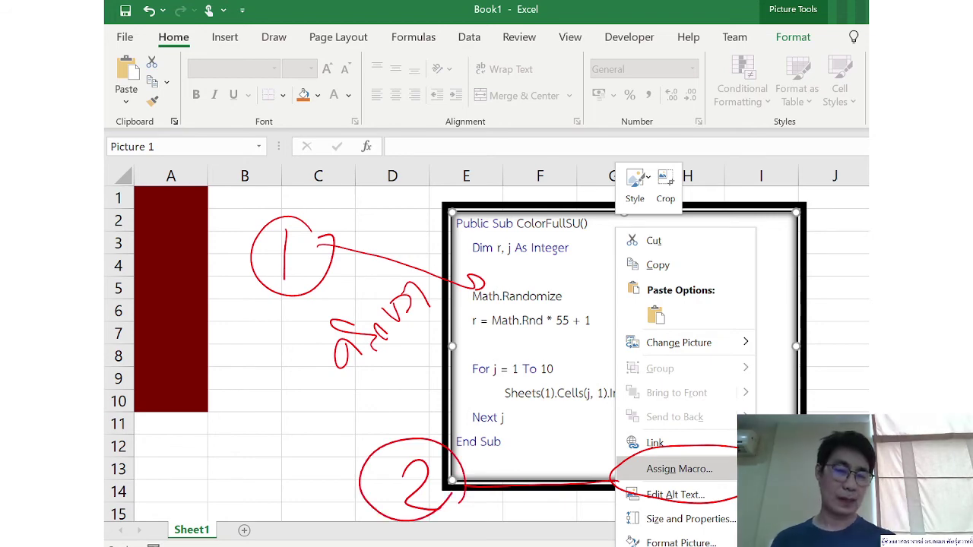
# End the slide show, keep the red ink, and return to the VBA editor
pyautogui.press('Escape')
pyautogui.click(459, 310)
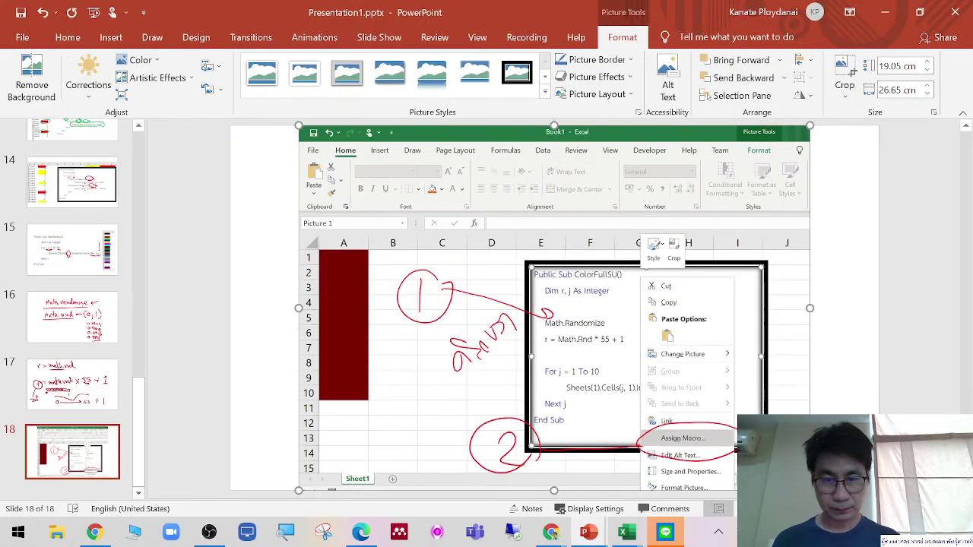
pyautogui.moveTo(628, 533)
pyautogui.click(734, 486)
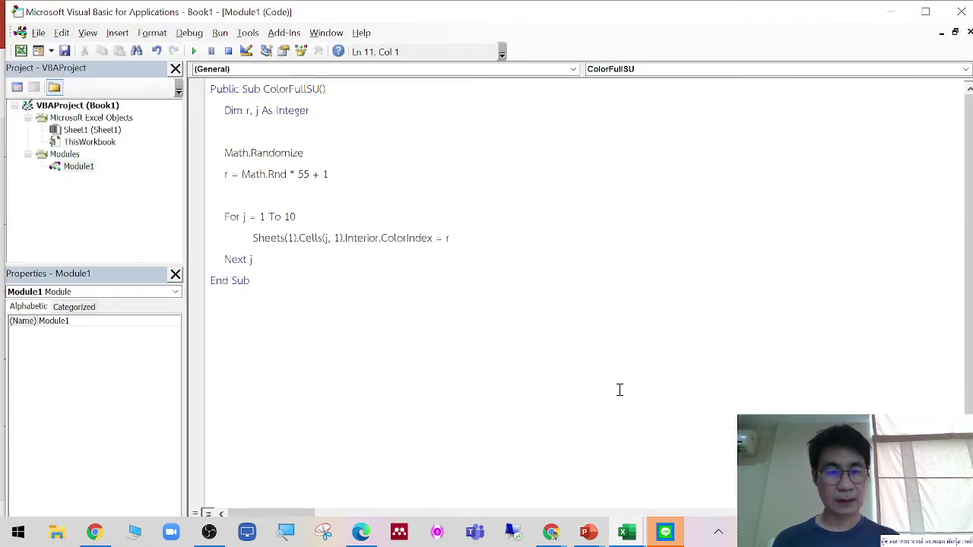
# Assign ColorFullSU as the code picture's macro in the Assign Macro dialog
pyautogui.click(510, 456)
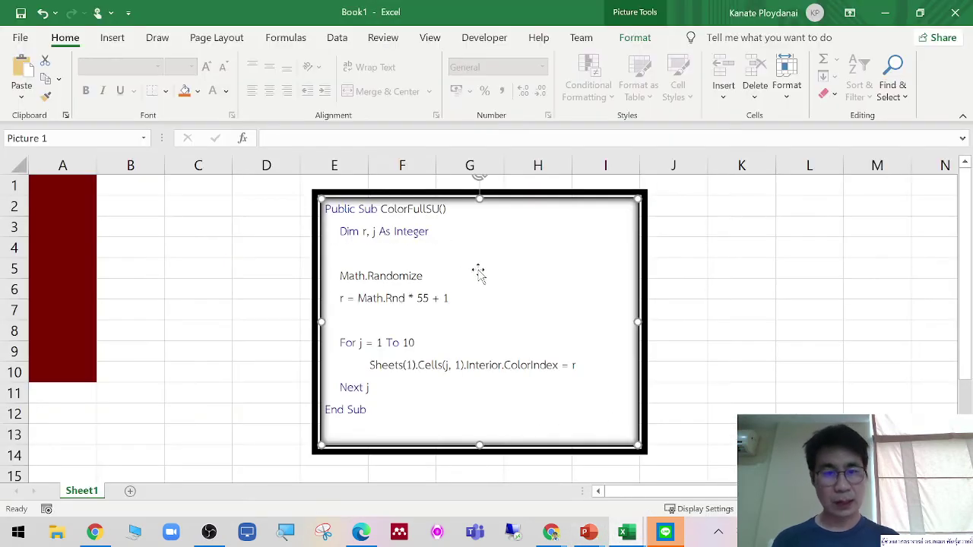
pyautogui.rightClick(471, 277)
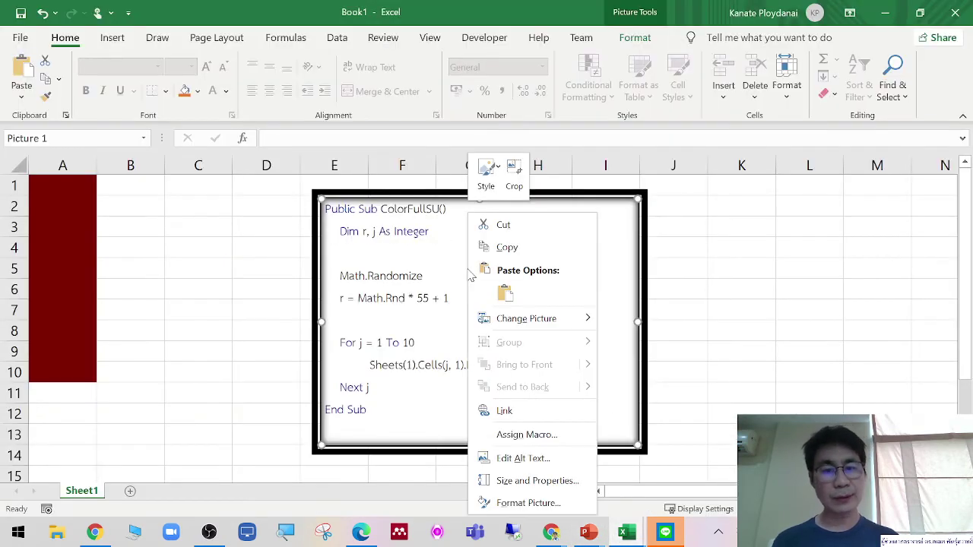
pyautogui.click(562, 440)
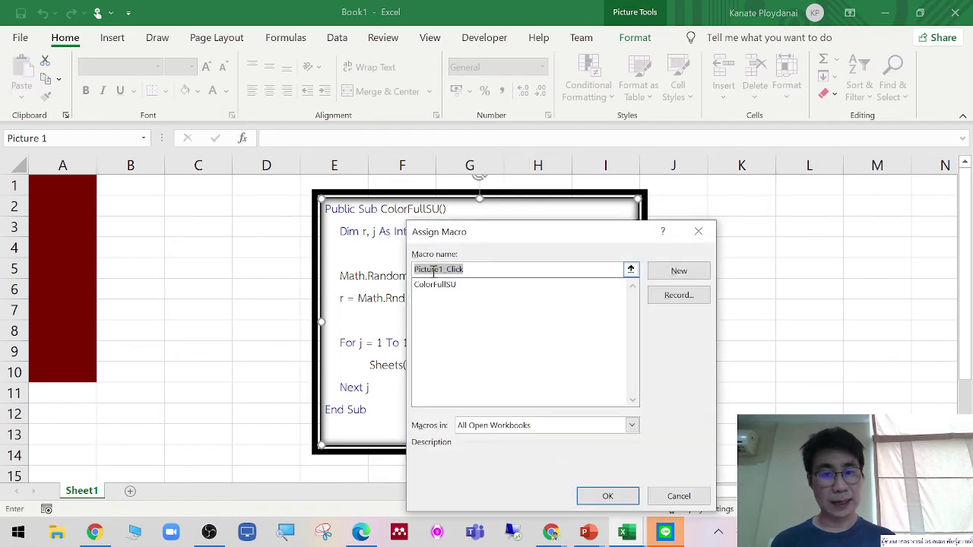
pyautogui.click(449, 300)
pyautogui.click(449, 293)
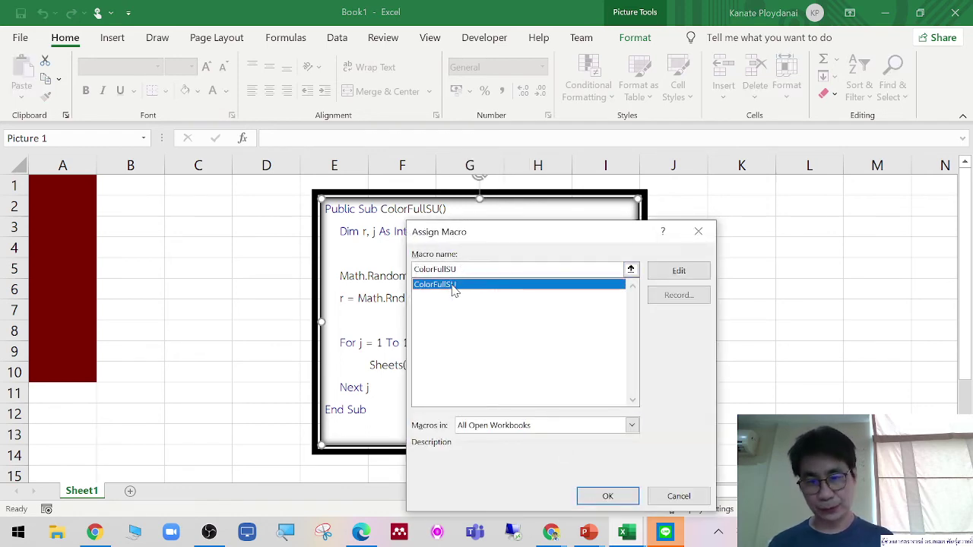
pyautogui.moveTo(525, 241)
pyautogui.mouseDown()
pyautogui.moveTo(659, 142)
pyautogui.moveTo(662, 154)
pyautogui.mouseUp()
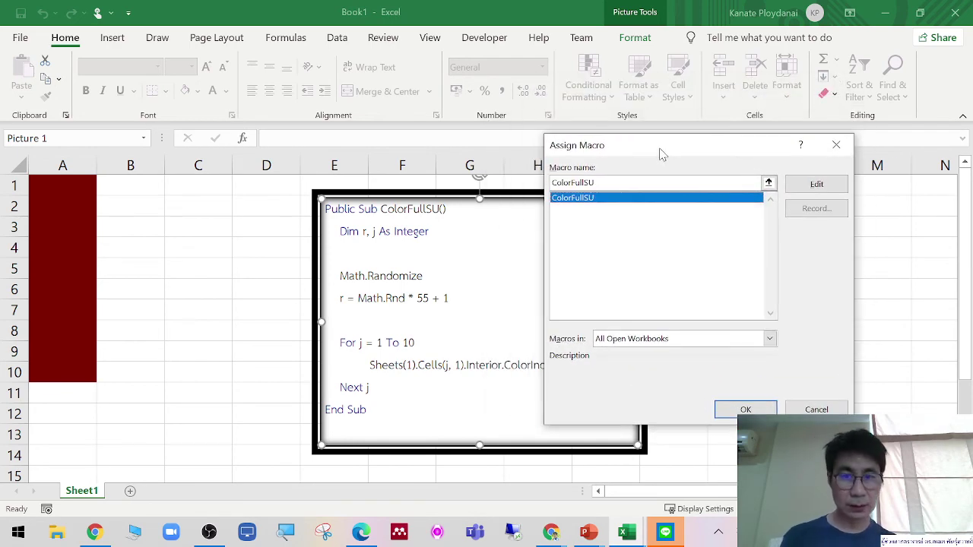
# Snip the Assign Macro dialog and switch to Presentation1
pyautogui.press('super+shift+s')
pyautogui.moveTo(543, 131); pyautogui.dragTo(855, 417)
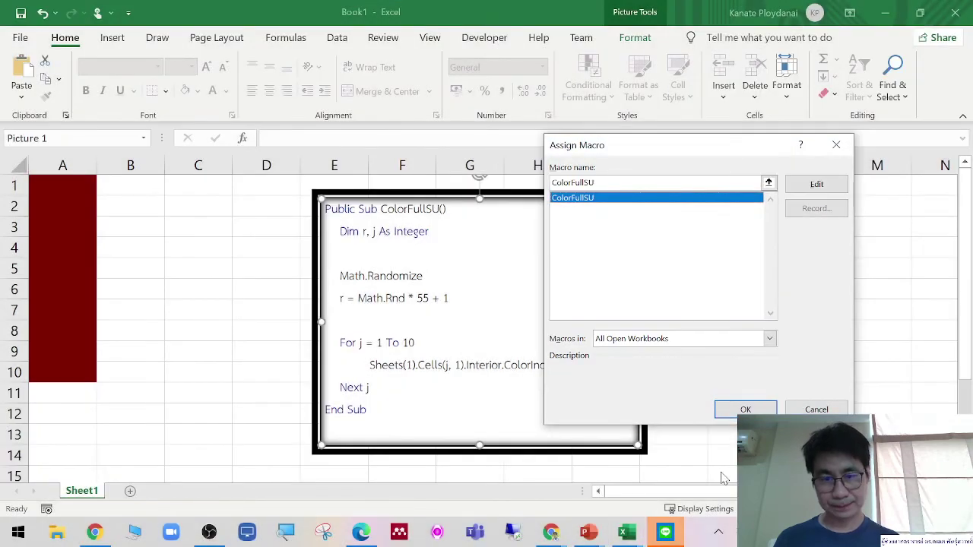
pyautogui.moveTo(589, 528)
pyautogui.click(655, 484)
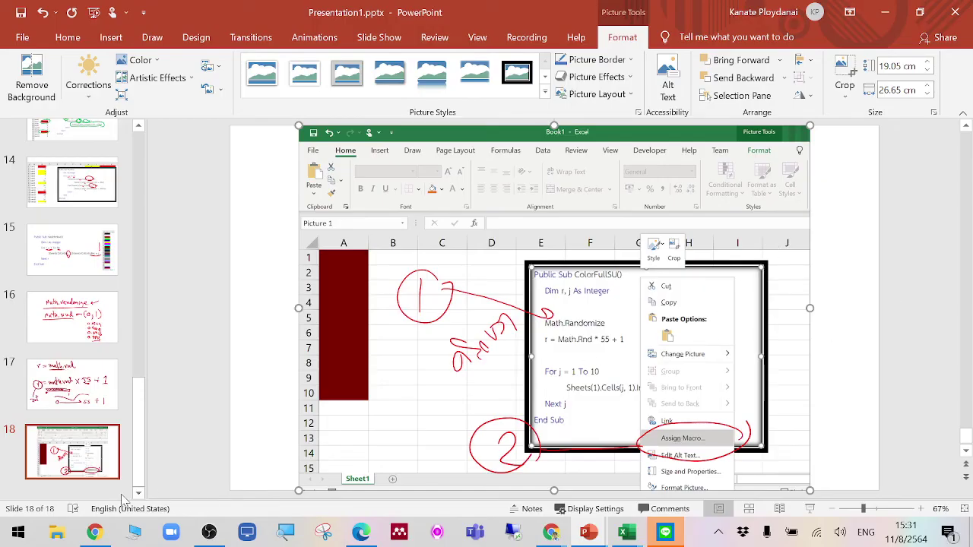
# Add a new slide 19 and paste the Assign Macro screenshot onto it
pyautogui.click(114, 495)
pyautogui.click(89, 73)
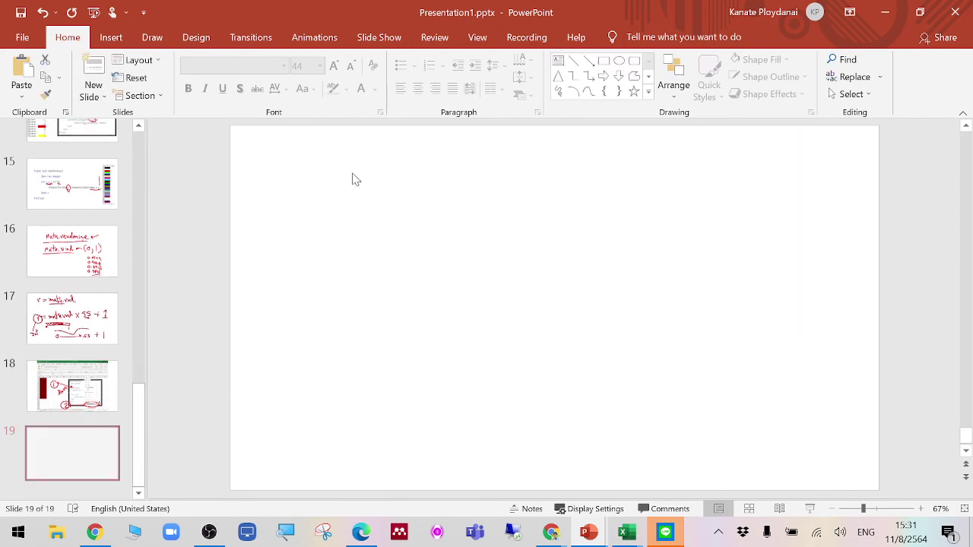
pyautogui.rightClick(550, 224)
pyautogui.click(579, 251)
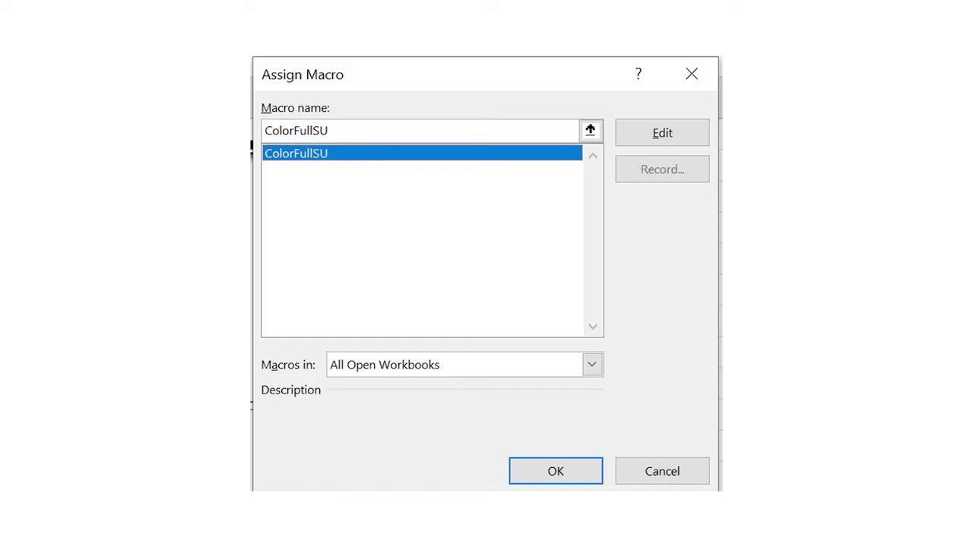
# Ink a circled 3 arrowing to the macro list and a circled 4 pointing at OK, keeping the ink
pyautogui.moveTo(111, 115); pyautogui.dragTo(231, 144)
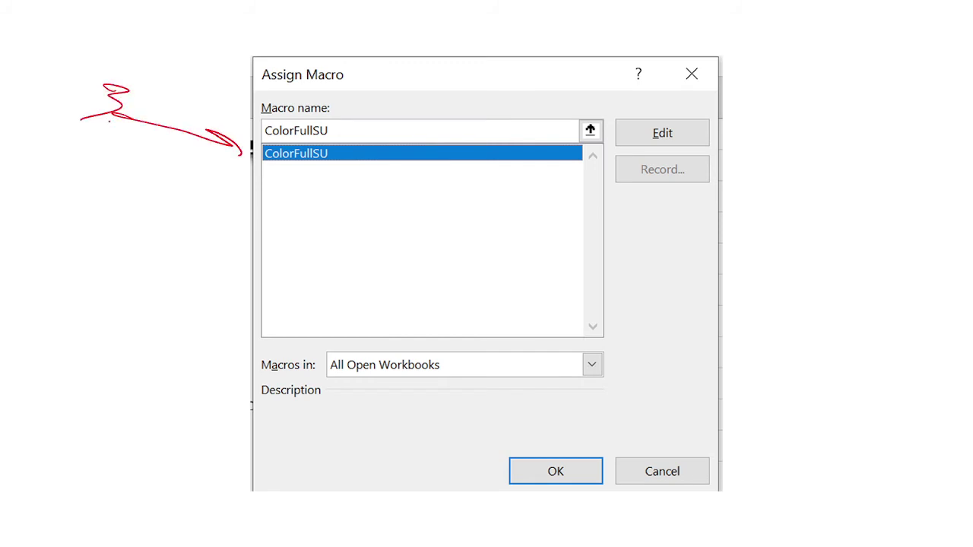
pyautogui.moveTo(114, 71); pyautogui.dragTo(137, 116)
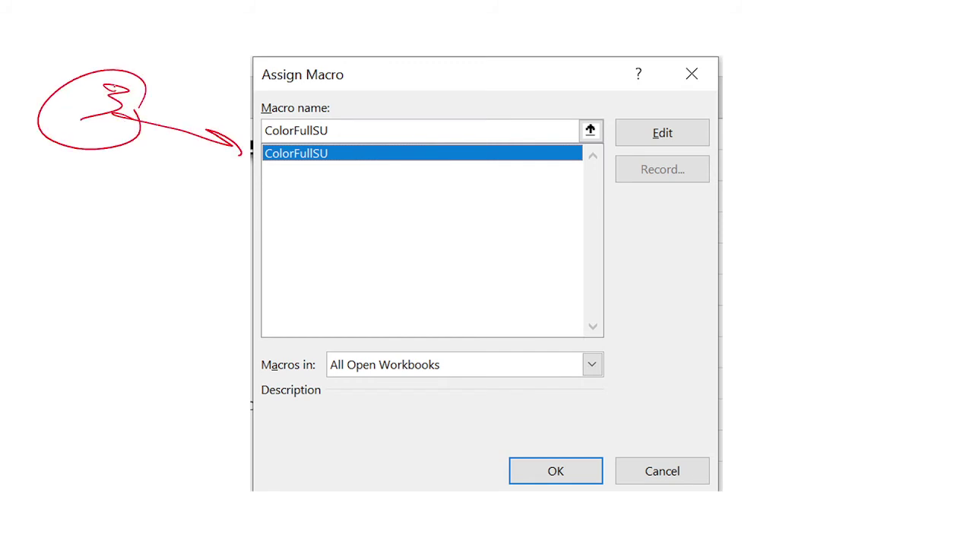
pyautogui.moveTo(775, 295); pyautogui.dragTo(620, 374)
pyautogui.moveTo(812, 283); pyautogui.dragTo(808, 331)
pyautogui.moveTo(845, 258)
pyautogui.mouseDown()
pyautogui.moveTo(731, 304)
pyautogui.moveTo(853, 292)
pyautogui.mouseUp()
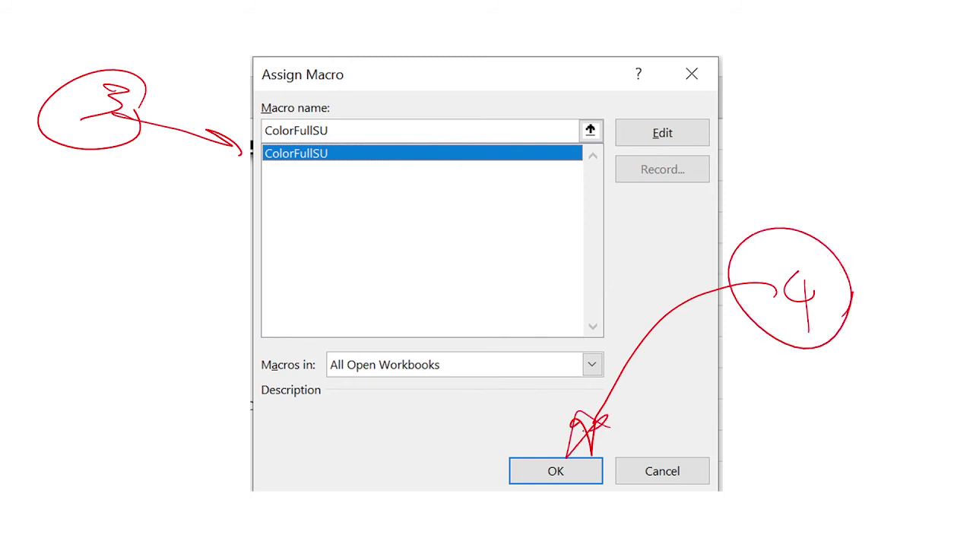
pyautogui.press('Escape')
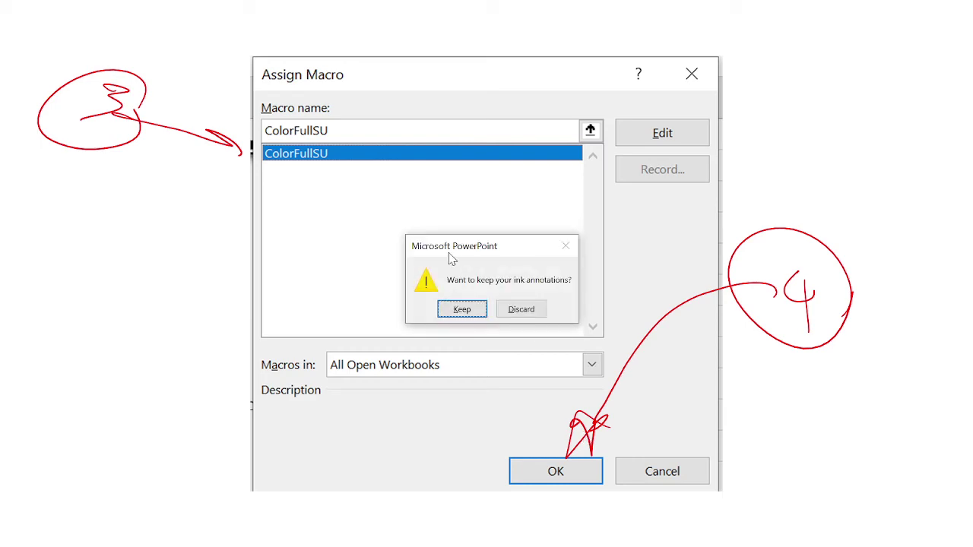
pyautogui.click(472, 310)
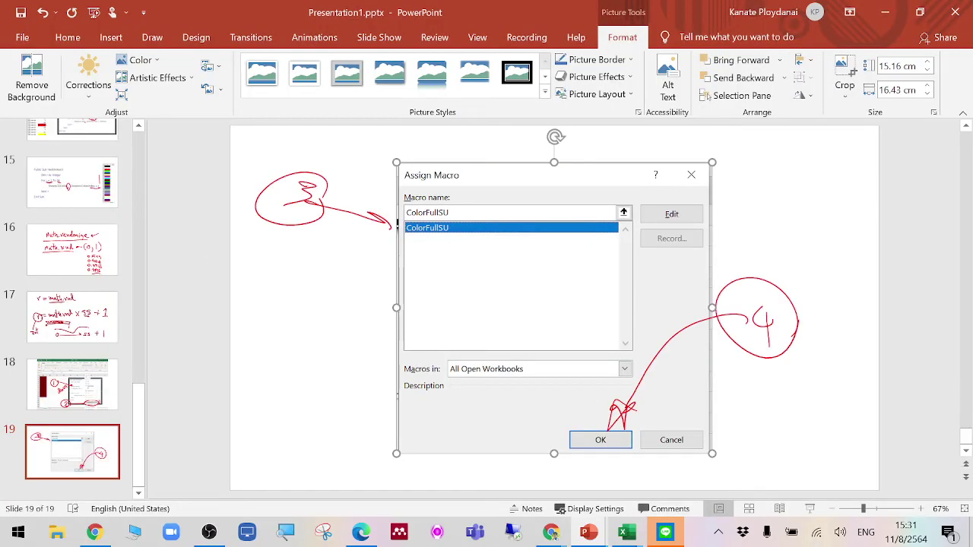
# Back in Book1, cancel the open dialog and assign ColorFullSU to the code picture
pyautogui.moveTo(626, 534)
pyautogui.click(542, 463)
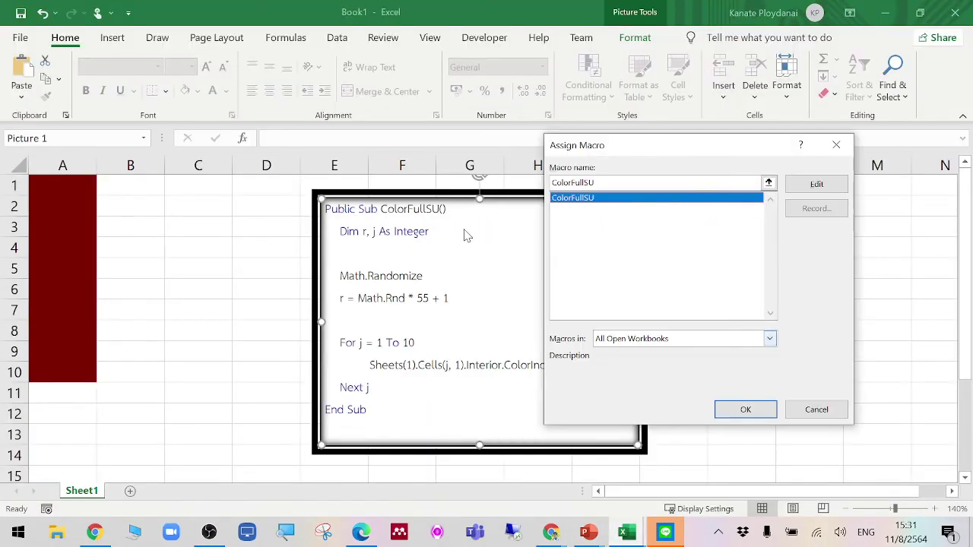
pyautogui.click(818, 409)
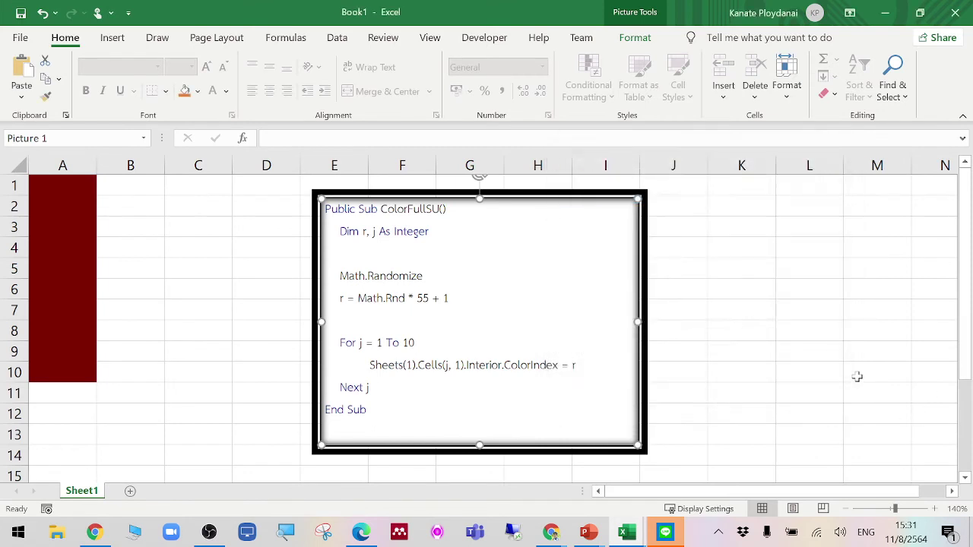
pyautogui.click(707, 290)
pyautogui.rightClick(499, 279)
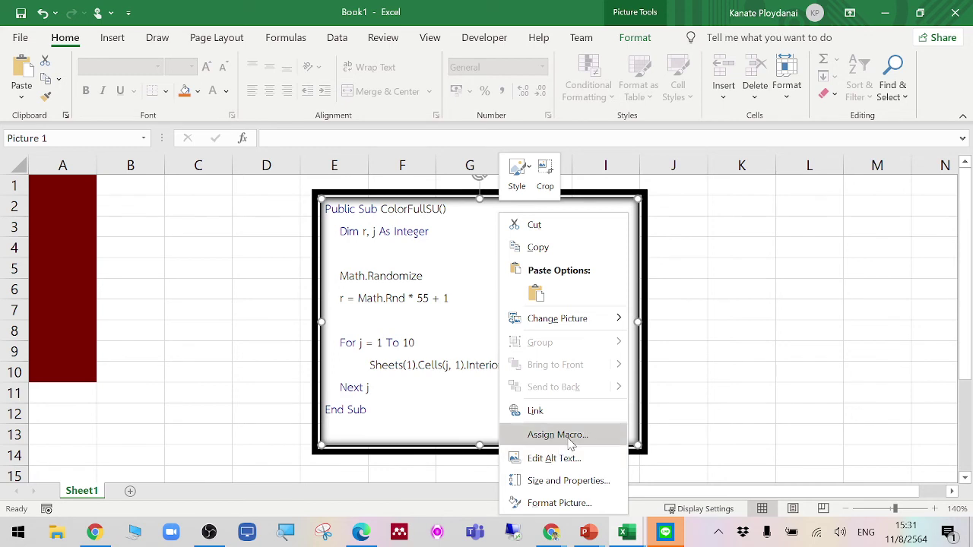
pyautogui.click(557, 434)
pyautogui.click(441, 285)
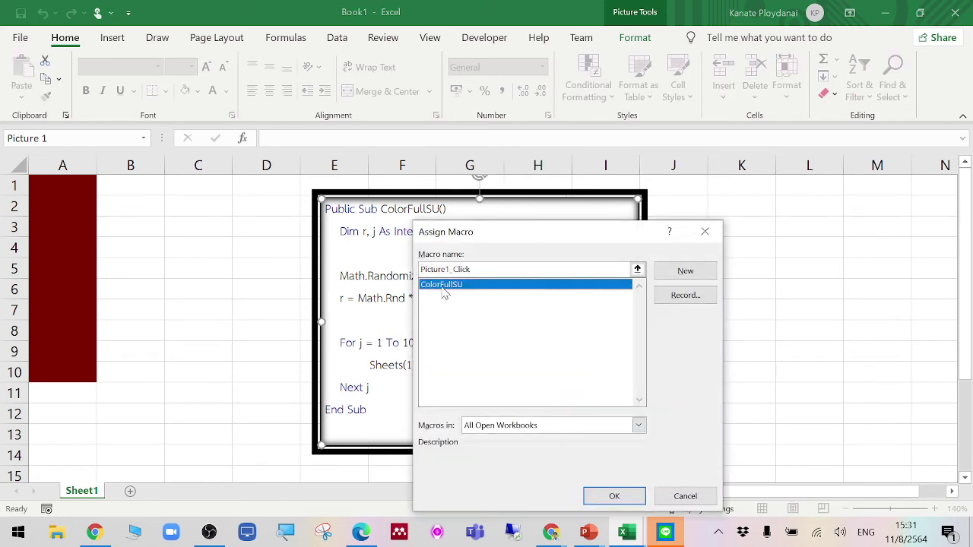
pyautogui.click(620, 500)
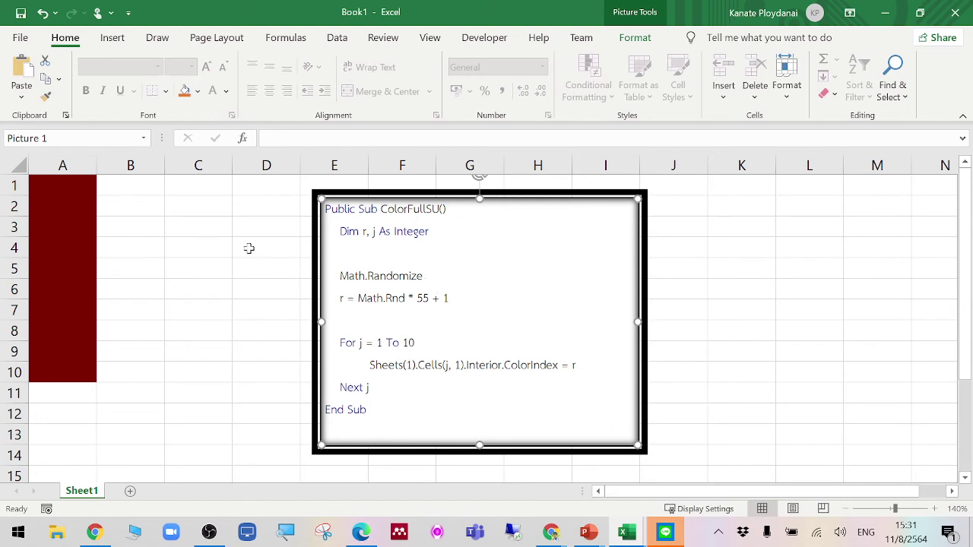
pyautogui.press('Escape')
# Select cells L5, L10 and L6, then start editing cell K6
pyautogui.click(841, 269)
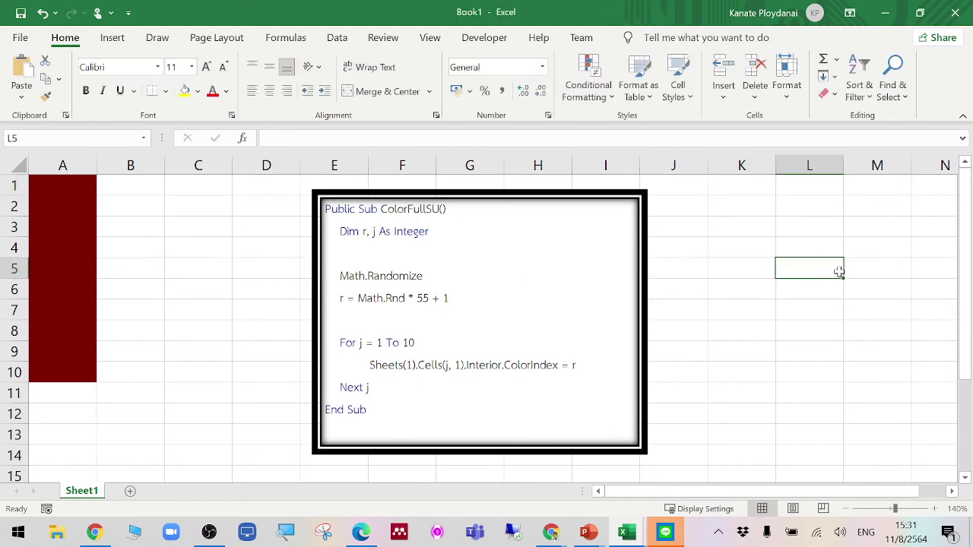
pyautogui.click(828, 369)
pyautogui.click(806, 280)
pyautogui.click(729, 286)
pyautogui.doubleClick(730, 286)
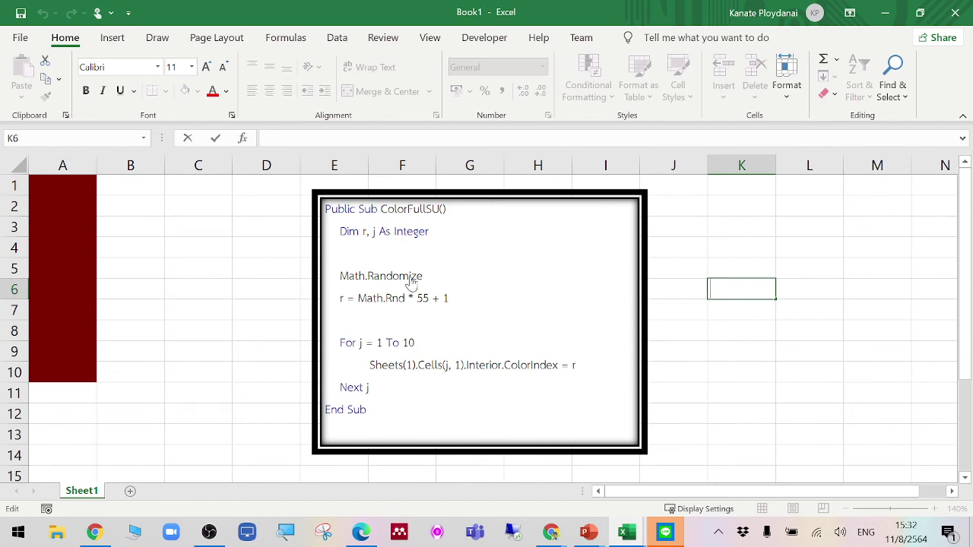
# Confirm K6, then run ColorFullSU repeatedly from the code picture to recolour A1:A10
pyautogui.press('Return')
pyautogui.click(411, 281)
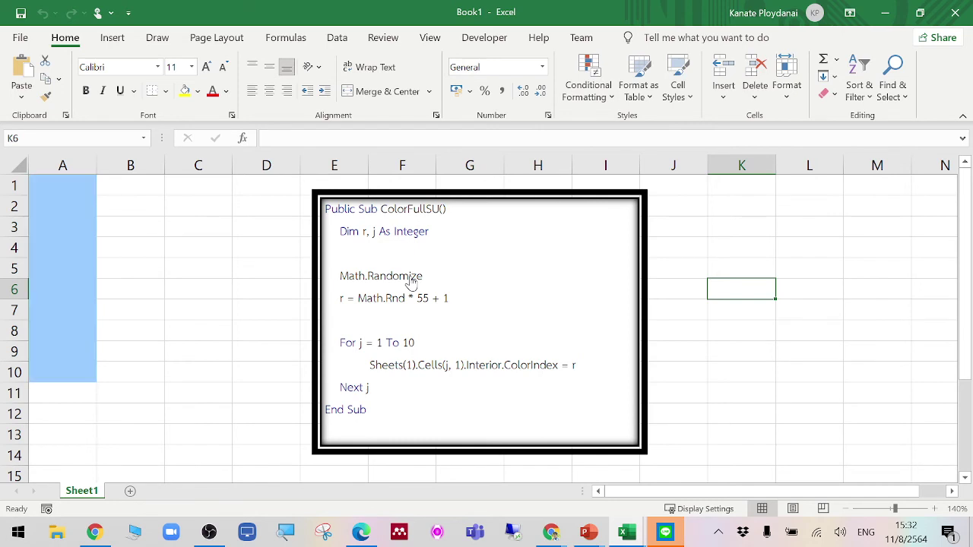
pyautogui.click(491, 314)
pyautogui.click(491, 314)
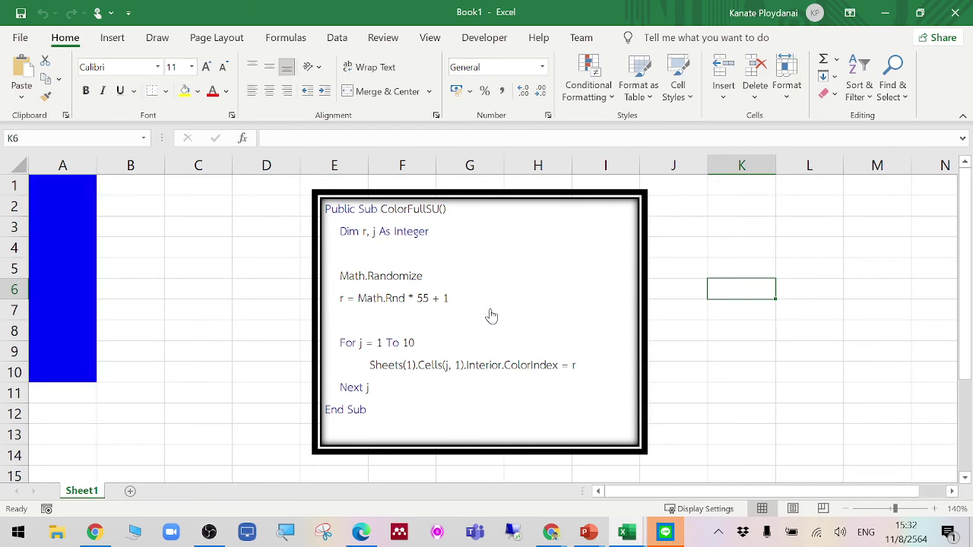
pyautogui.click(491, 316)
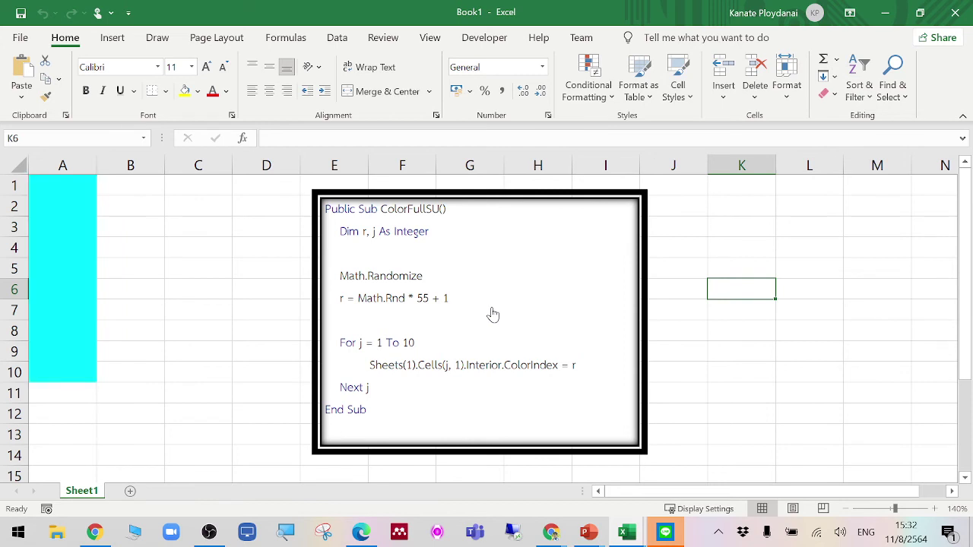
pyautogui.click(493, 314)
pyautogui.click(494, 312)
pyautogui.click(496, 313)
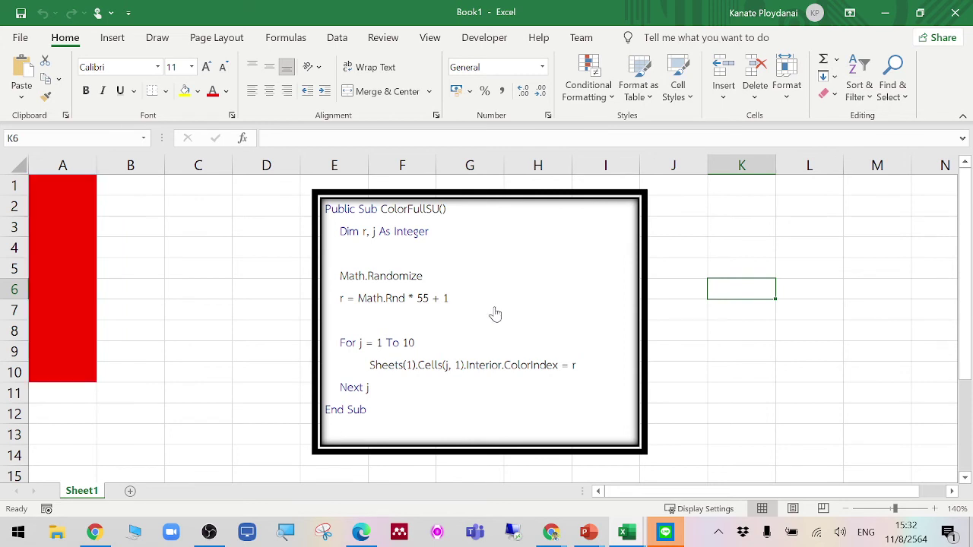
pyautogui.click(495, 314)
pyautogui.click(495, 314)
pyautogui.click(495, 315)
pyautogui.click(495, 315)
pyautogui.click(495, 315)
pyautogui.click(495, 315)
pyautogui.click(495, 315)
pyautogui.click(497, 314)
pyautogui.click(498, 313)
pyautogui.click(497, 313)
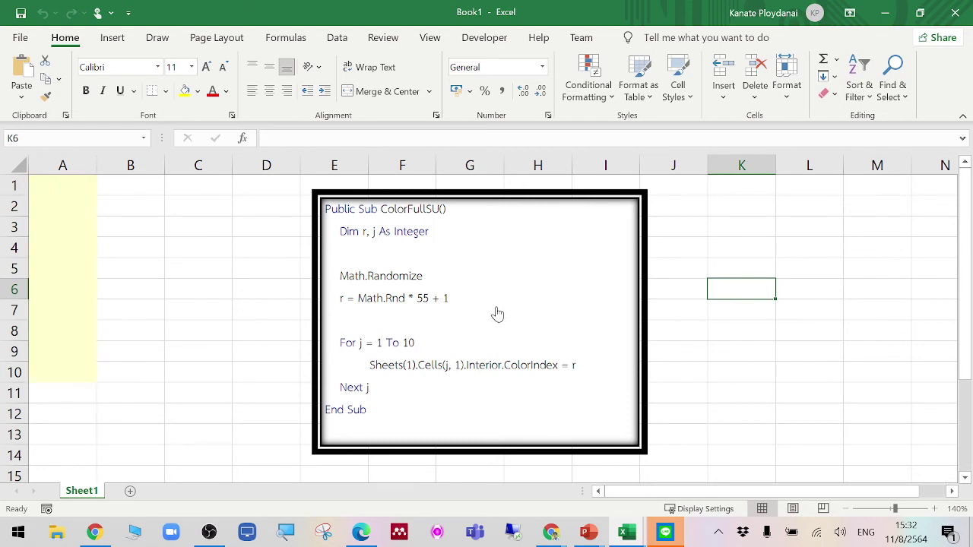
pyautogui.click(497, 313)
pyautogui.click(497, 313)
pyautogui.click(497, 314)
pyautogui.click(497, 313)
pyautogui.click(497, 313)
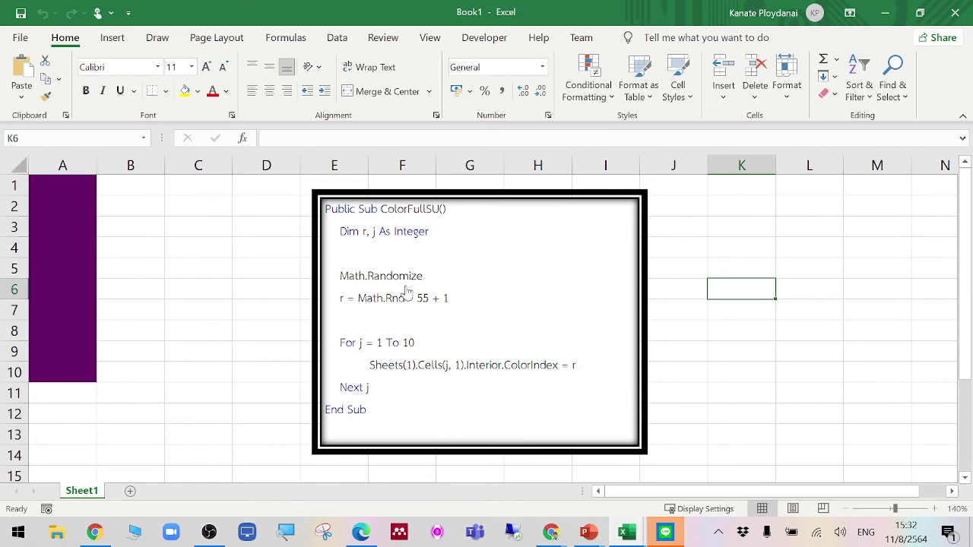
# Keep recolouring A1:A10 until it ends lavender, then snip the worksheet and code picture
pyautogui.click(573, 300)
pyautogui.click(574, 300)
pyautogui.click(573, 299)
pyautogui.click(571, 298)
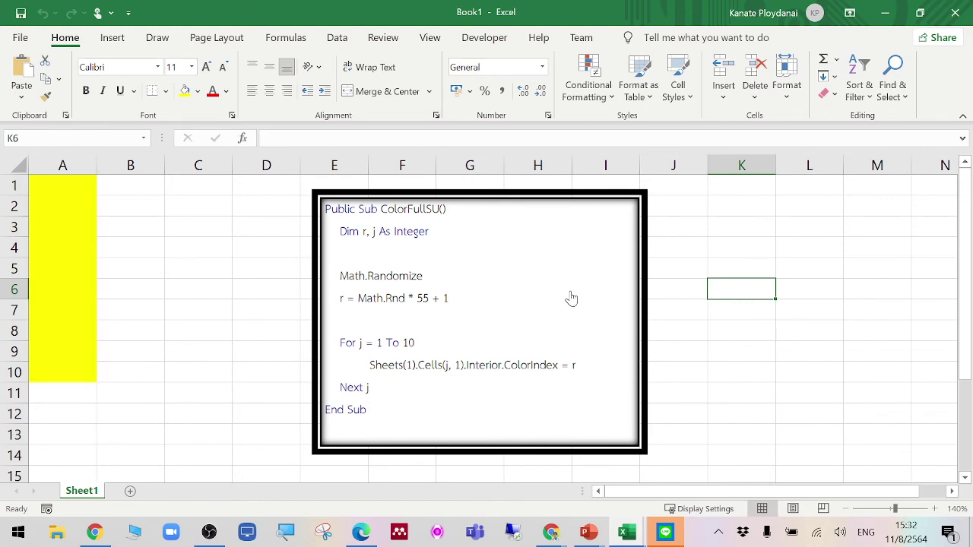
pyautogui.click(572, 298)
pyautogui.click(572, 298)
pyautogui.click(572, 298)
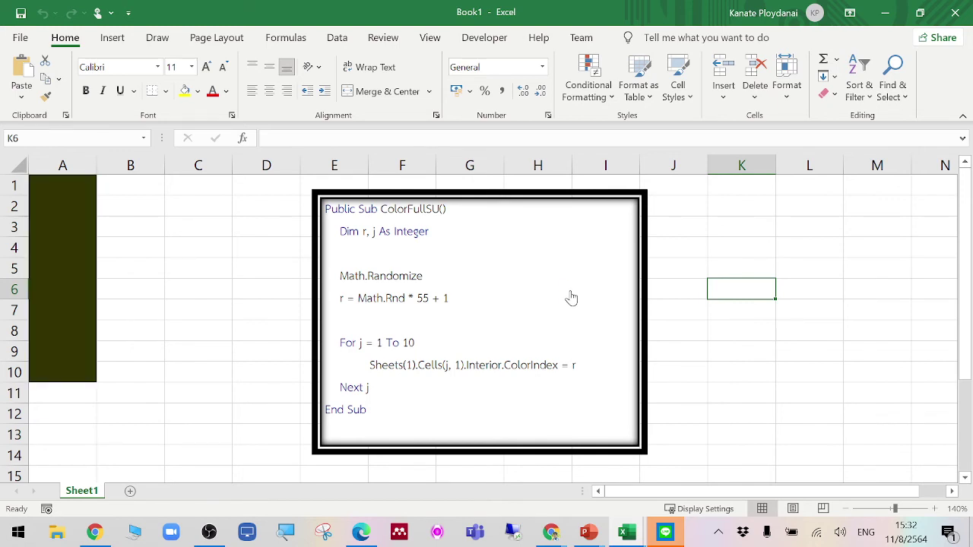
pyautogui.click(572, 298)
pyautogui.click(572, 298)
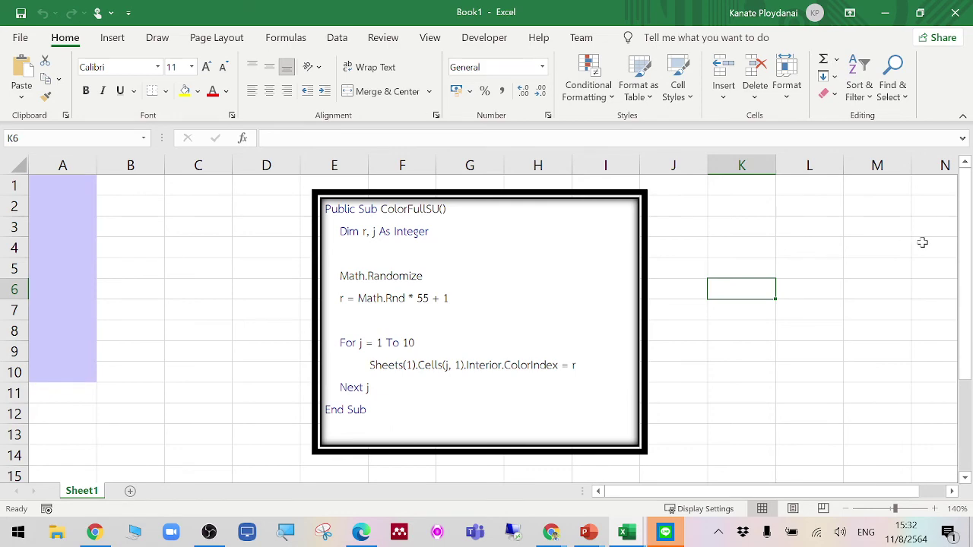
pyautogui.press('super+shift+s')
pyautogui.moveTo(4, 117); pyautogui.dragTo(688, 458)
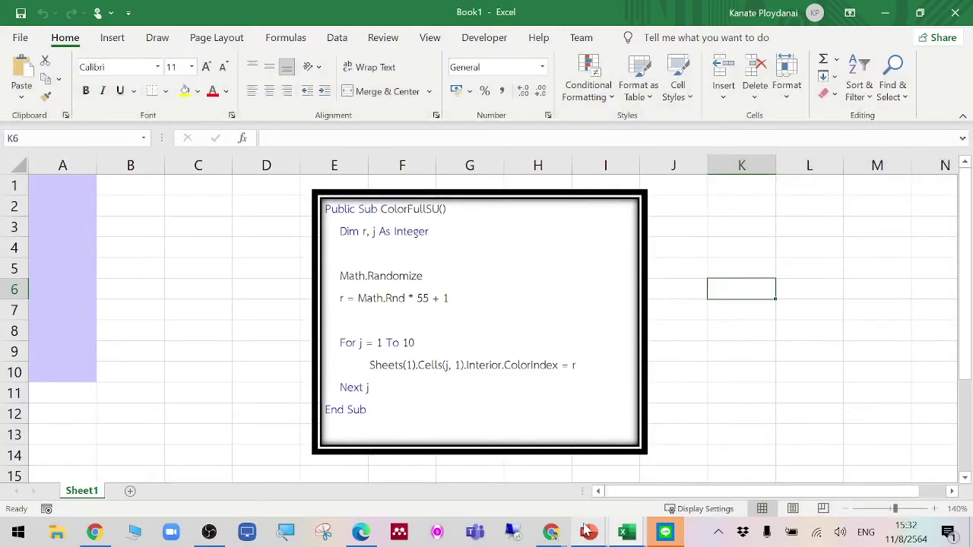
# Switch to PowerPoint, dismiss the snip notification, and bring up Presentation1
pyautogui.moveTo(588, 532)
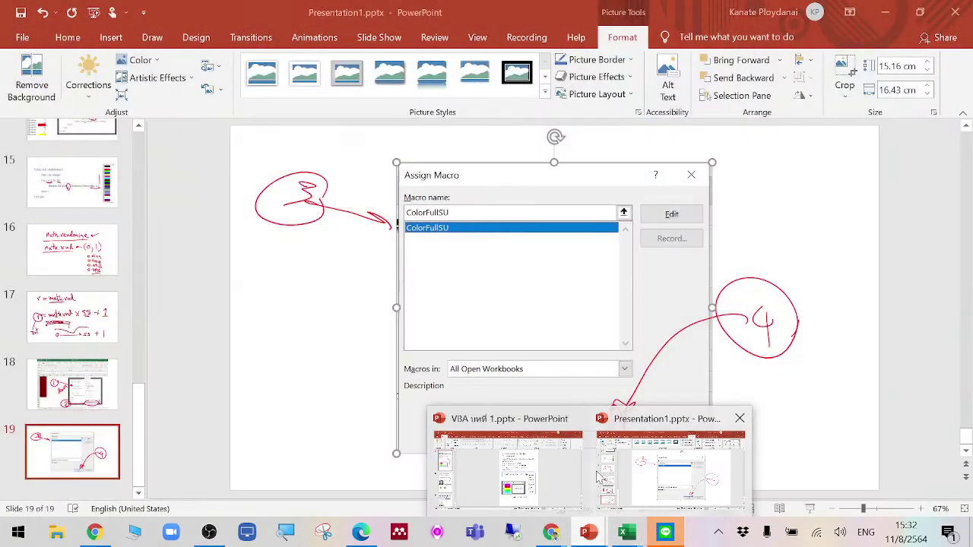
pyautogui.click(541, 484)
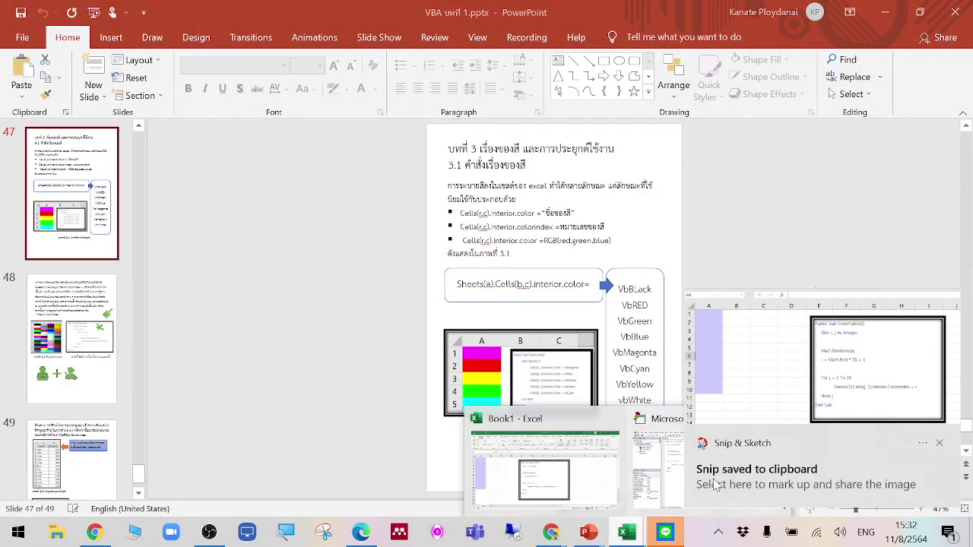
pyautogui.click(689, 485)
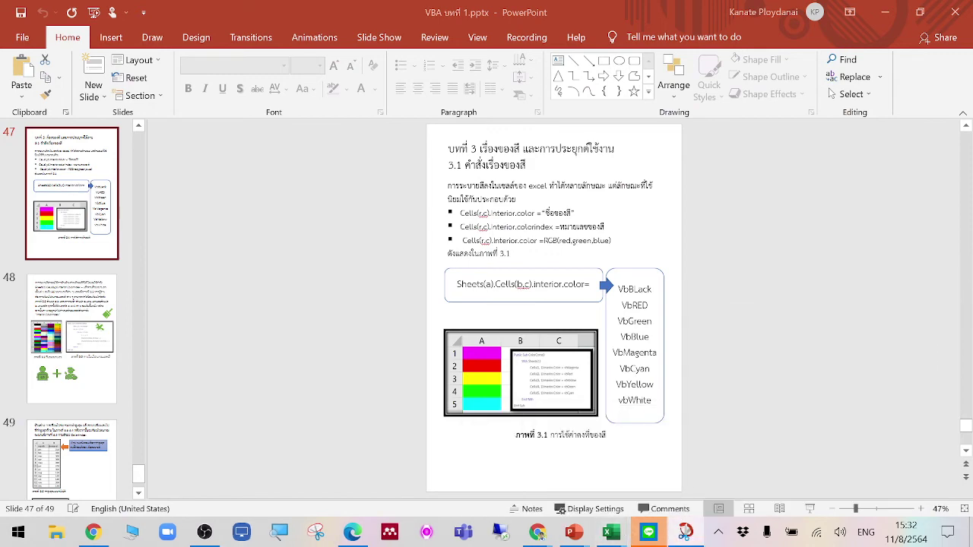
pyautogui.moveTo(588, 532)
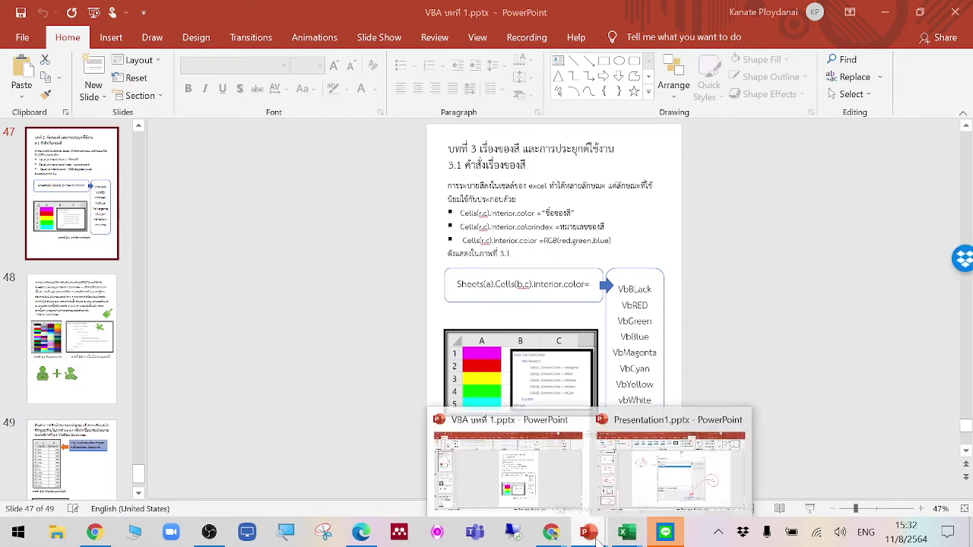
pyautogui.click(639, 487)
# Add slide 20 after slide 19 and paste the Excel snip onto it
pyautogui.click(104, 491)
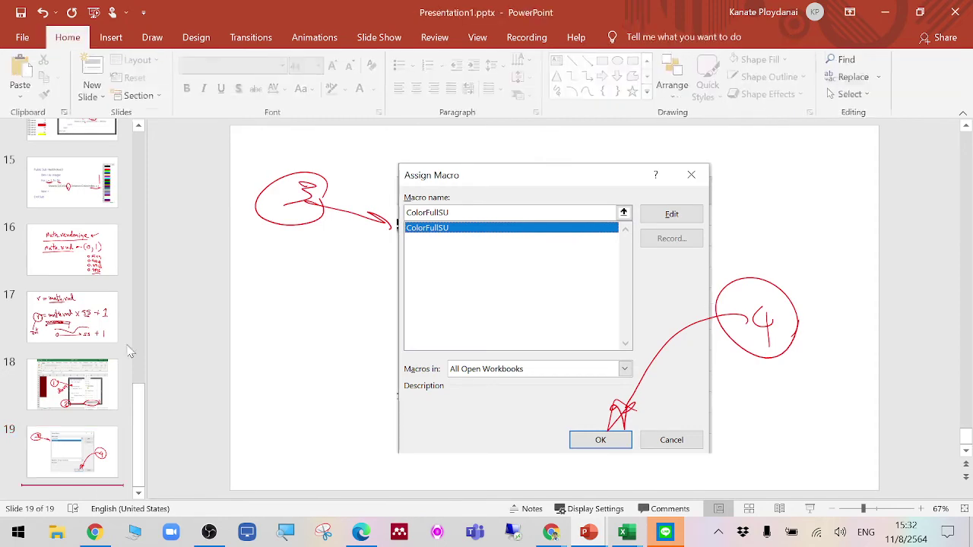
pyautogui.click(99, 89)
pyautogui.rightClick(428, 241)
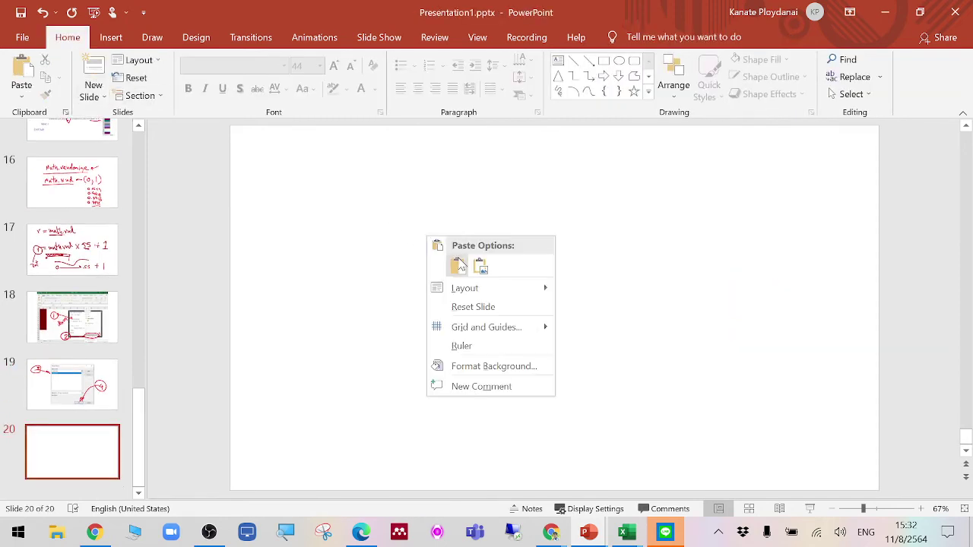
pyautogui.click(465, 266)
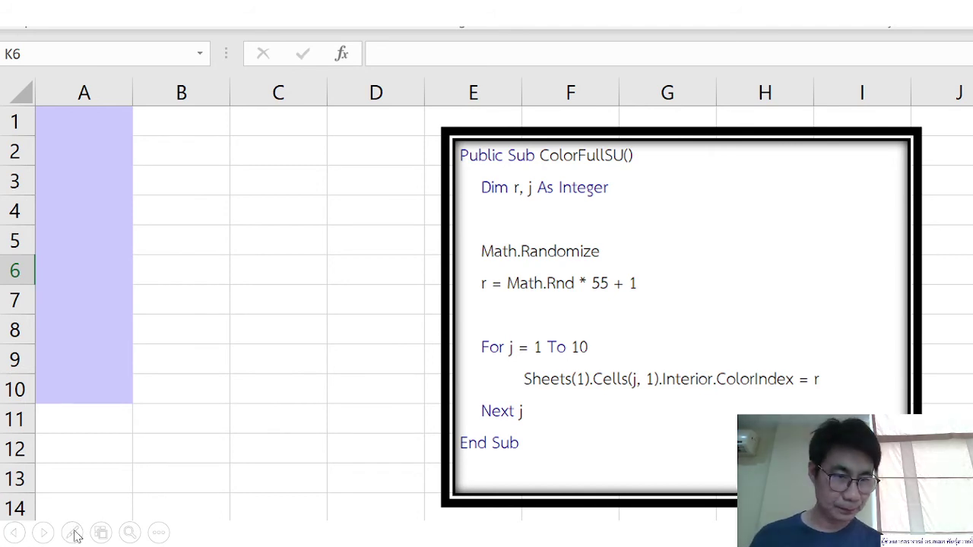
# With red pen ink, draw an arrow to Math.Randomize and a note near D1
pyautogui.click(72, 531)
pyautogui.click(55, 497)
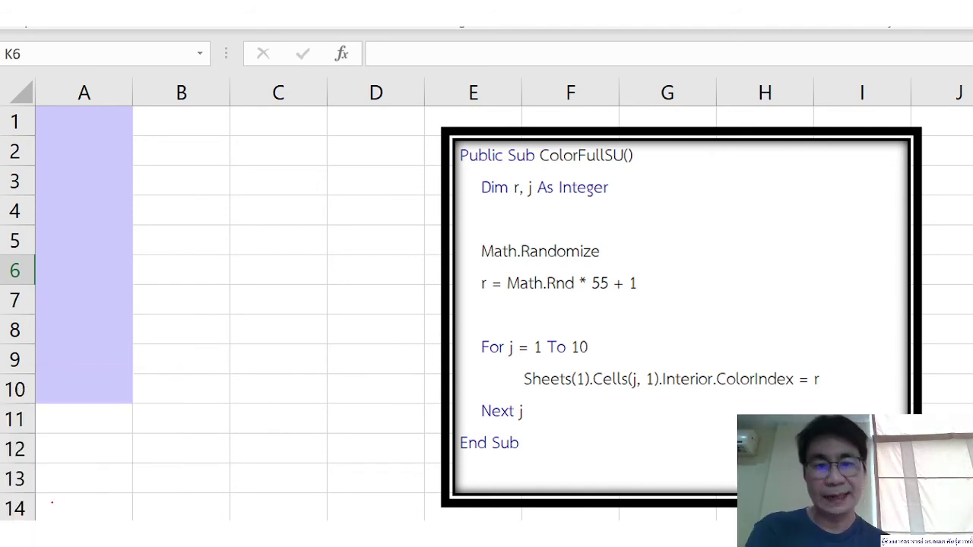
pyautogui.moveTo(354, 190); pyautogui.dragTo(454, 254)
pyautogui.moveTo(306, 187)
pyautogui.mouseDown()
pyautogui.moveTo(333, 190)
pyautogui.moveTo(311, 177)
pyautogui.mouseUp()
pyautogui.moveTo(320, 170)
pyautogui.mouseDown()
pyautogui.moveTo(332, 177)
pyautogui.moveTo(320, 156)
pyautogui.moveTo(350, 141)
pyautogui.moveTo(353, 109)
pyautogui.moveTo(391, 130)
pyautogui.moveTo(408, 122)
pyautogui.mouseUp()
pyautogui.moveTo(395, 124); pyautogui.dragTo(341, 194)
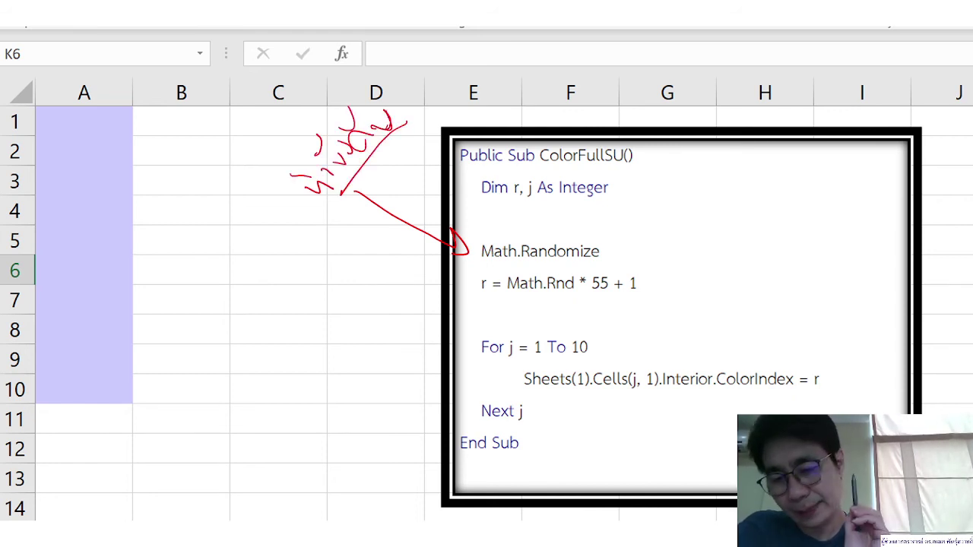
# Circle r = Math.Rnd * 55 + 1, write the range (1,56), and underline r As Integer
pyautogui.moveTo(667, 275)
pyautogui.mouseDown()
pyautogui.moveTo(509, 266)
pyautogui.moveTo(637, 303)
pyautogui.moveTo(666, 263)
pyautogui.moveTo(726, 247)
pyautogui.mouseUp()
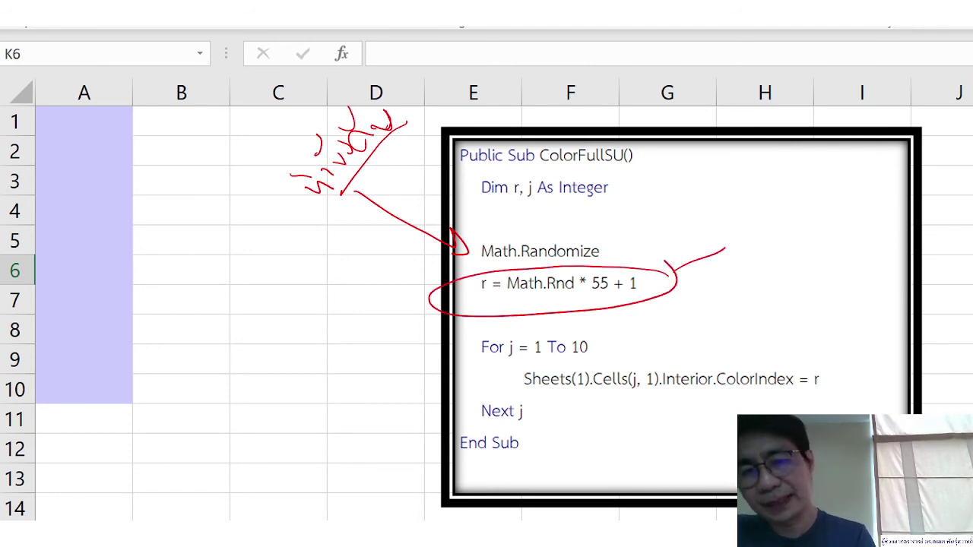
pyautogui.moveTo(754, 218); pyautogui.dragTo(760, 245)
pyautogui.moveTo(812, 207)
pyautogui.mouseDown()
pyautogui.moveTo(828, 200)
pyautogui.moveTo(837, 225)
pyautogui.mouseUp()
pyautogui.moveTo(871, 194); pyautogui.dragTo(874, 237)
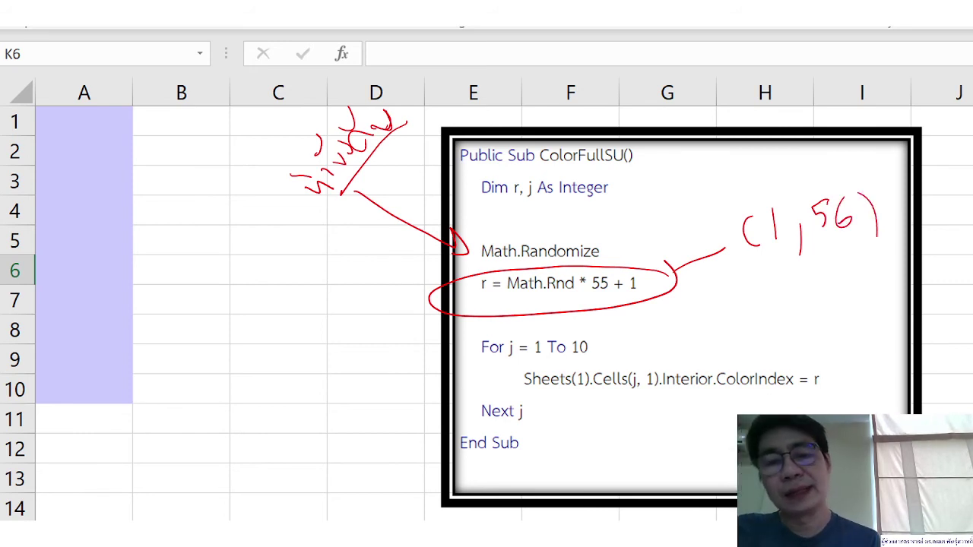
pyautogui.moveTo(508, 199); pyautogui.dragTo(606, 204)
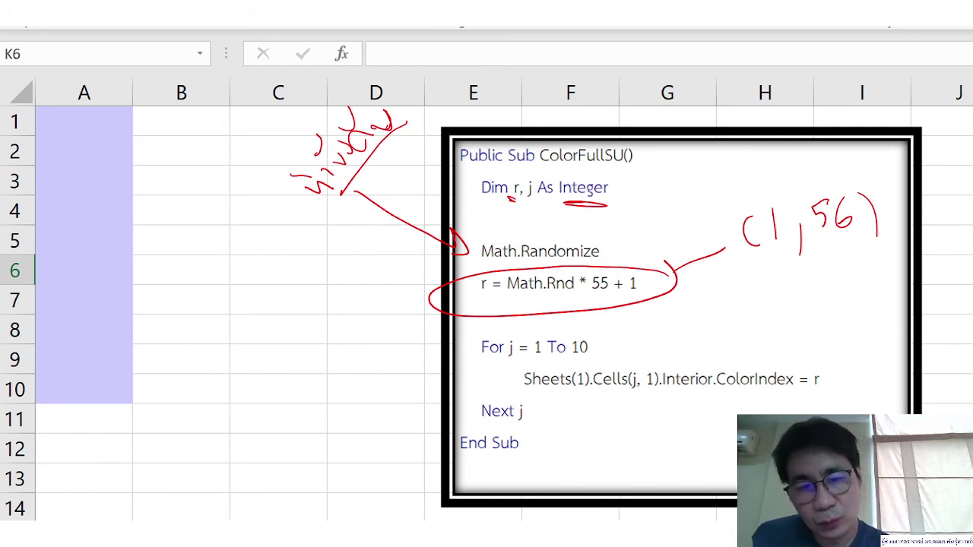
# Arrow For j down to Next j, mark rows 1 to 10, and circle the = r
pyautogui.moveTo(471, 346); pyautogui.dragTo(472, 407)
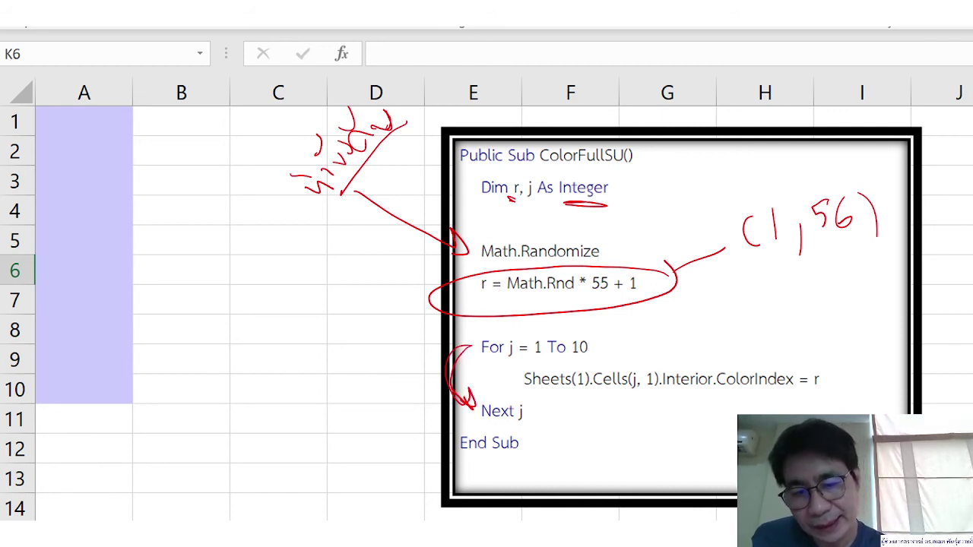
pyautogui.moveTo(23, 118); pyautogui.dragTo(26, 378)
pyautogui.moveTo(821, 359); pyautogui.dragTo(857, 413)
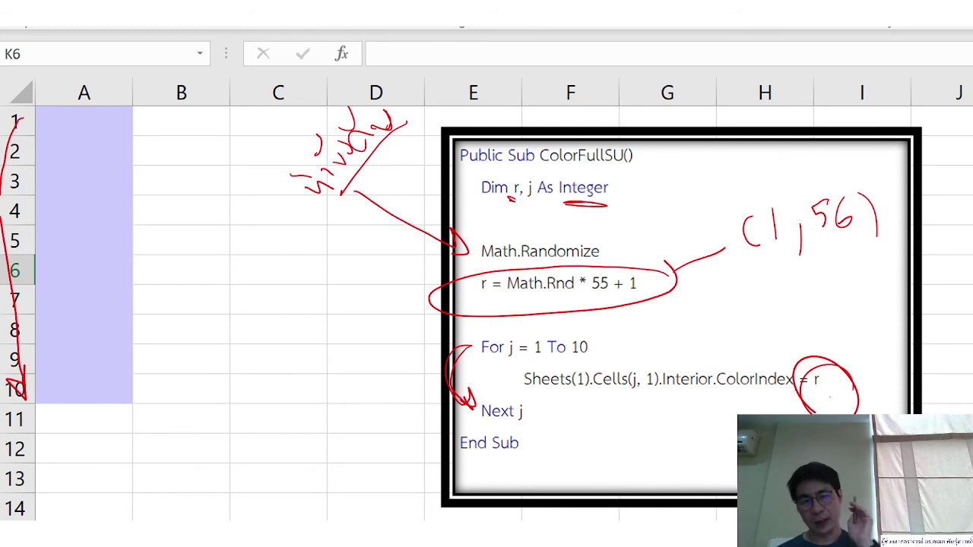
pyautogui.moveTo(665, 263); pyautogui.dragTo(682, 283)
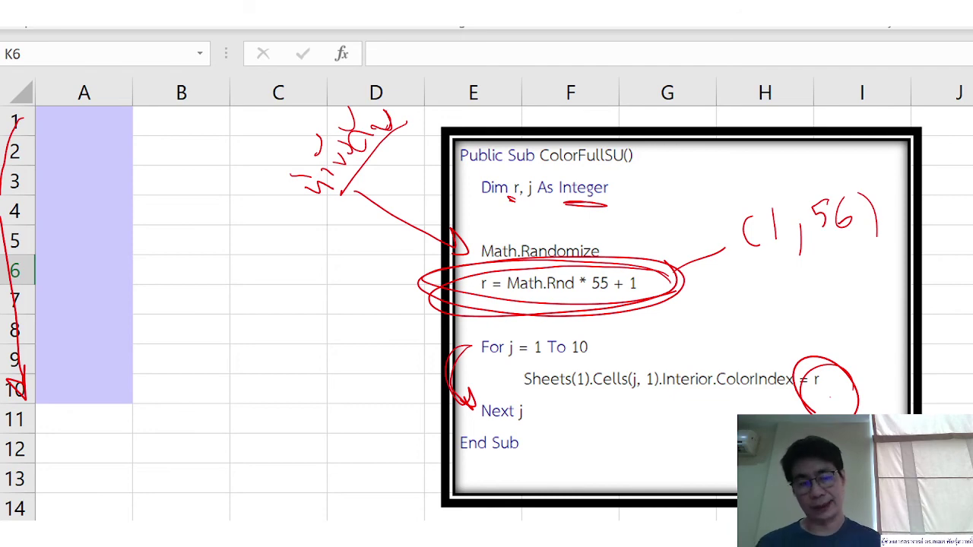
# End the slide show keeping the ink, and bring the VBA editor forward
pyautogui.press('Escape')
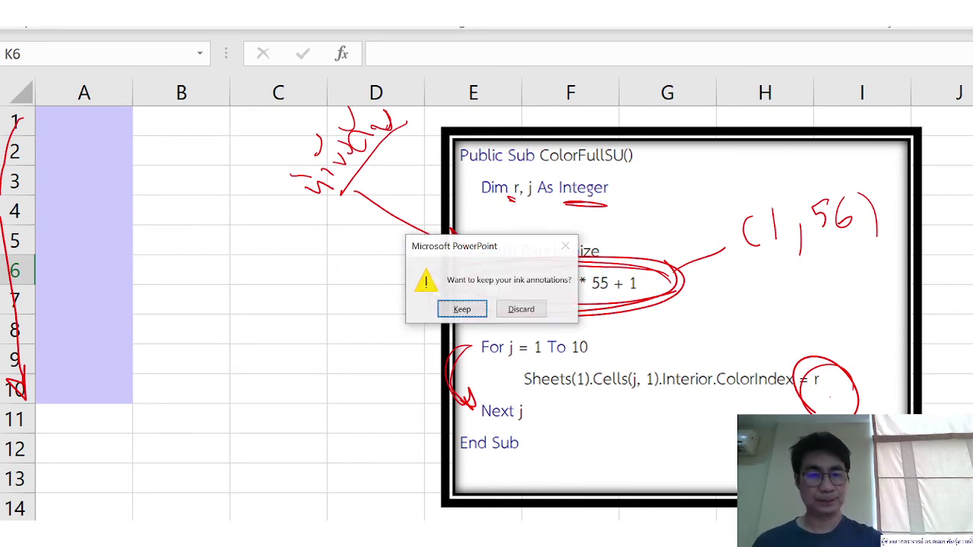
pyautogui.click(461, 310)
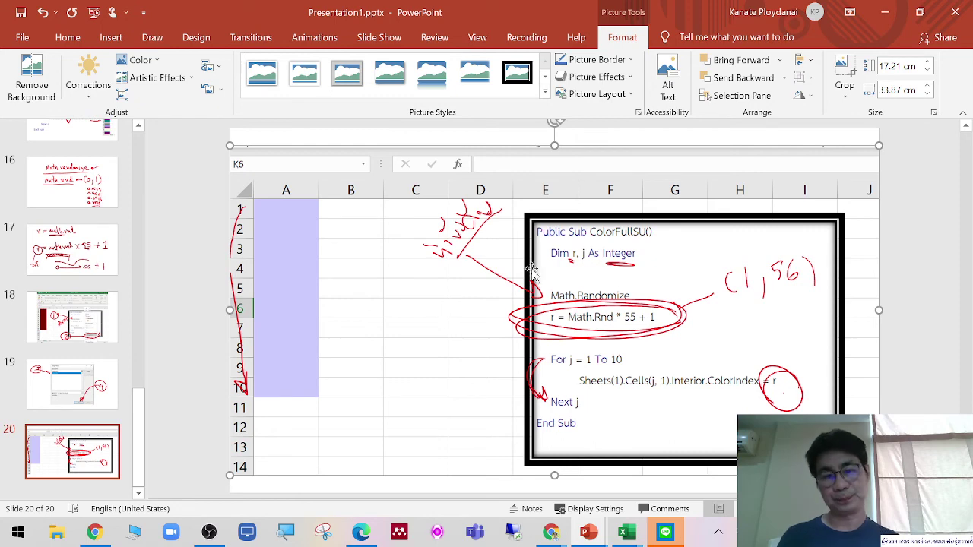
pyautogui.moveTo(627, 534)
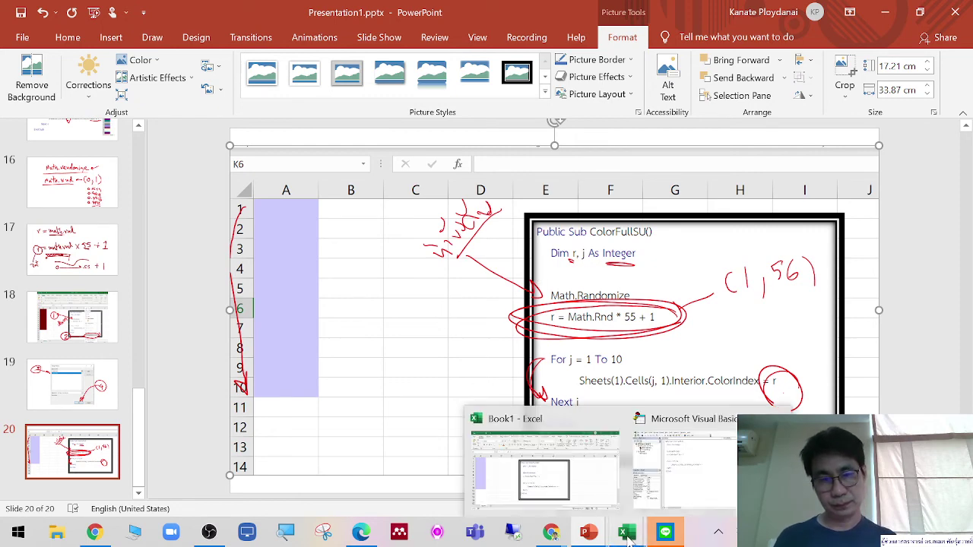
pyautogui.click(719, 485)
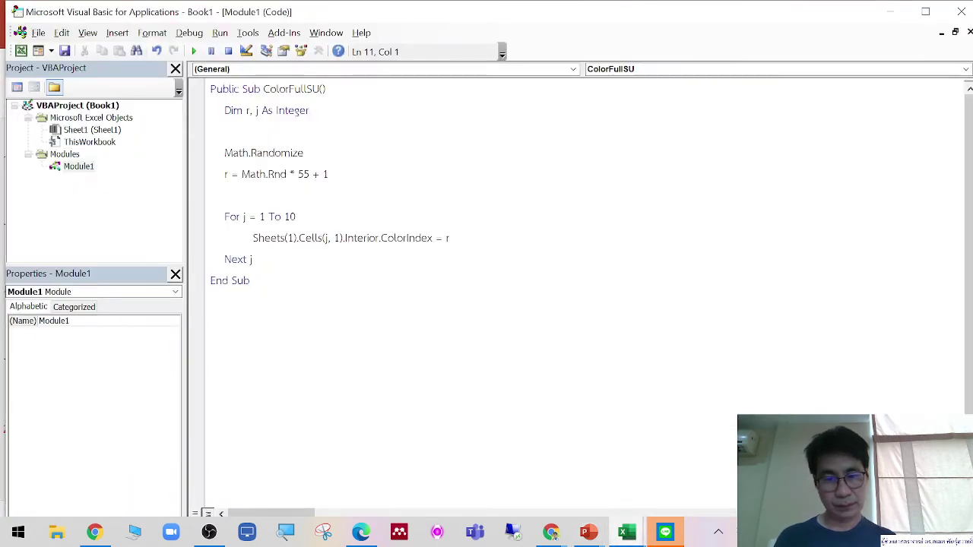
# Return to the Book1 workbook from the Excel taskbar preview
pyautogui.click(550, 453)
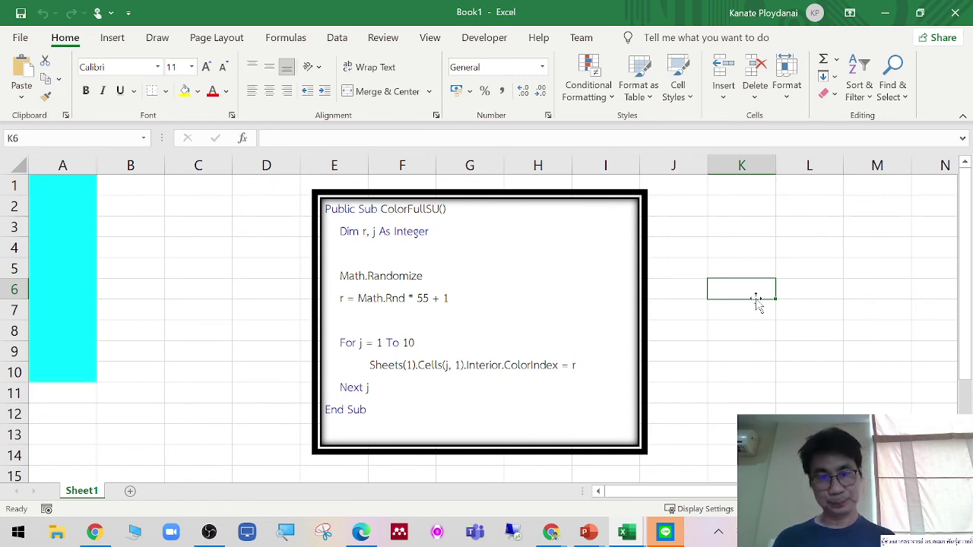
pyautogui.click(759, 355)
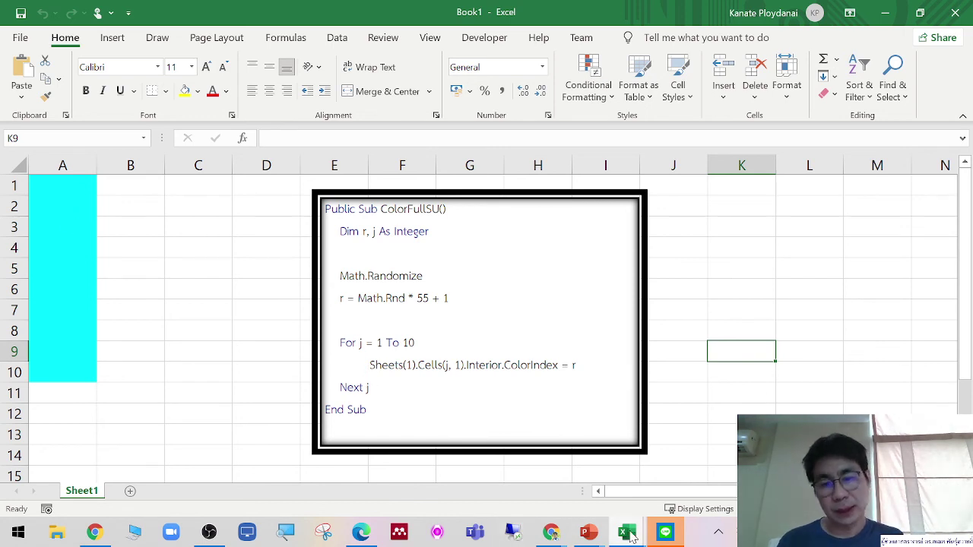
# Move r = Math.Rnd * 55 + 1 inside the For j loop and tidy the blank lines
pyautogui.moveTo(626, 532)
pyautogui.click(688, 502)
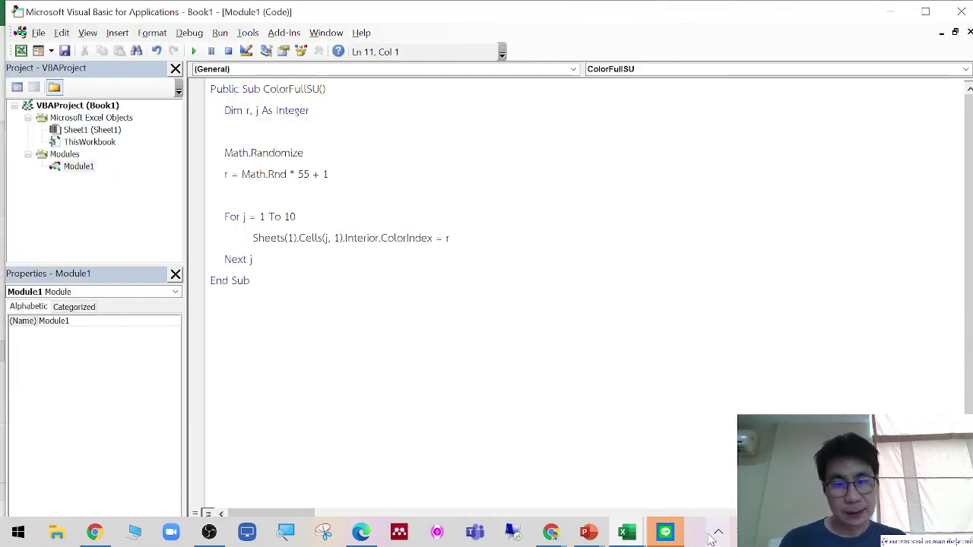
pyautogui.click(697, 499)
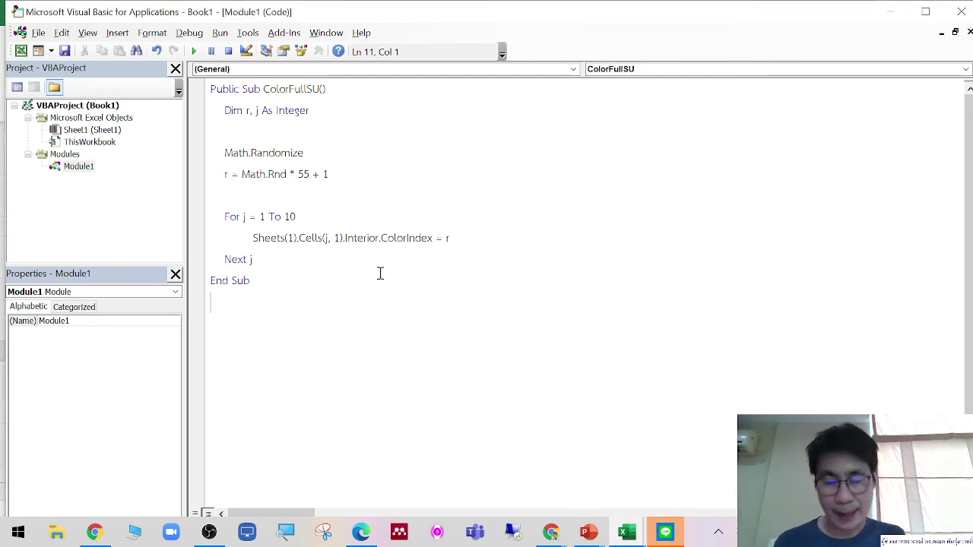
pyautogui.click(324, 219)
pyautogui.press('Return')
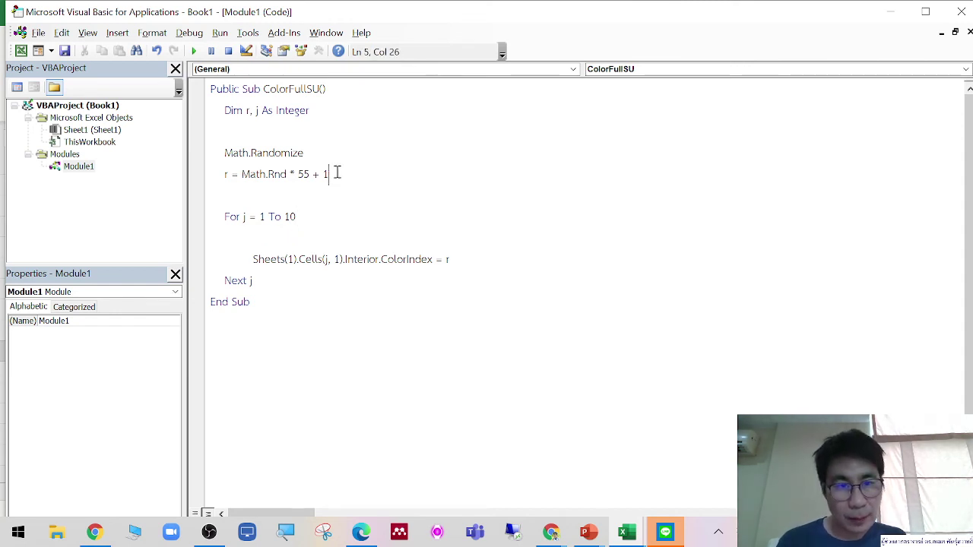
pyautogui.moveTo(337, 173); pyautogui.dragTo(200, 174)
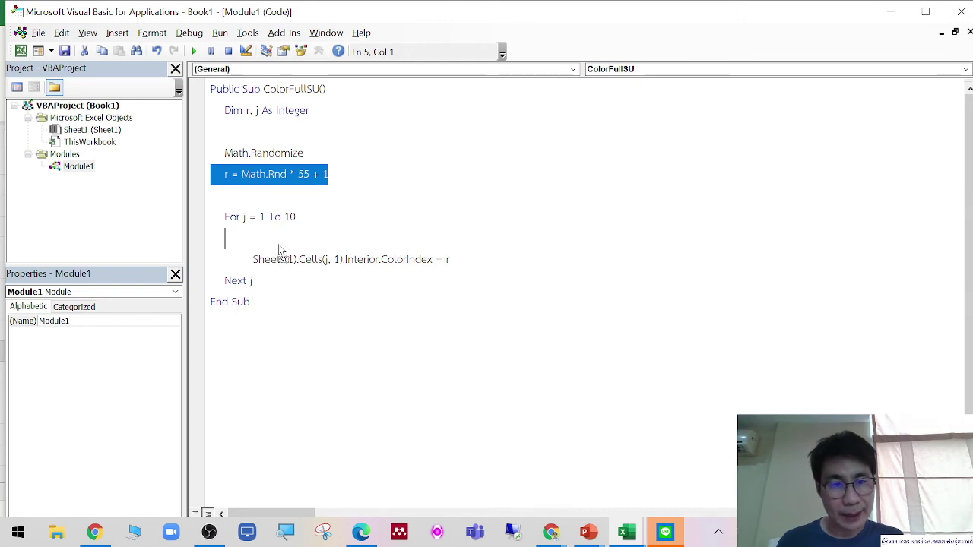
pyautogui.moveTo(272, 259); pyautogui.dragTo(238, 238)
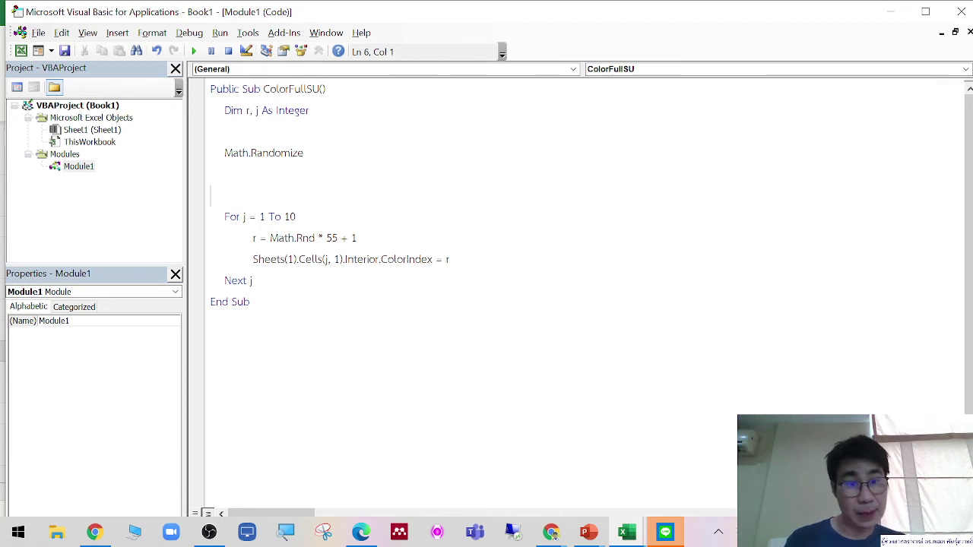
pyautogui.press('BackSpace')
pyautogui.press('BackSpace')
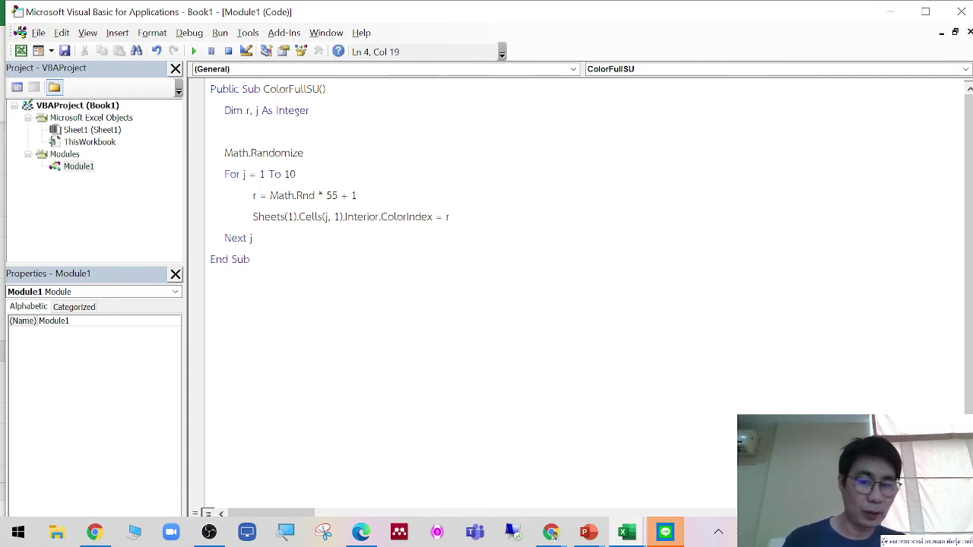
pyautogui.press('Return')
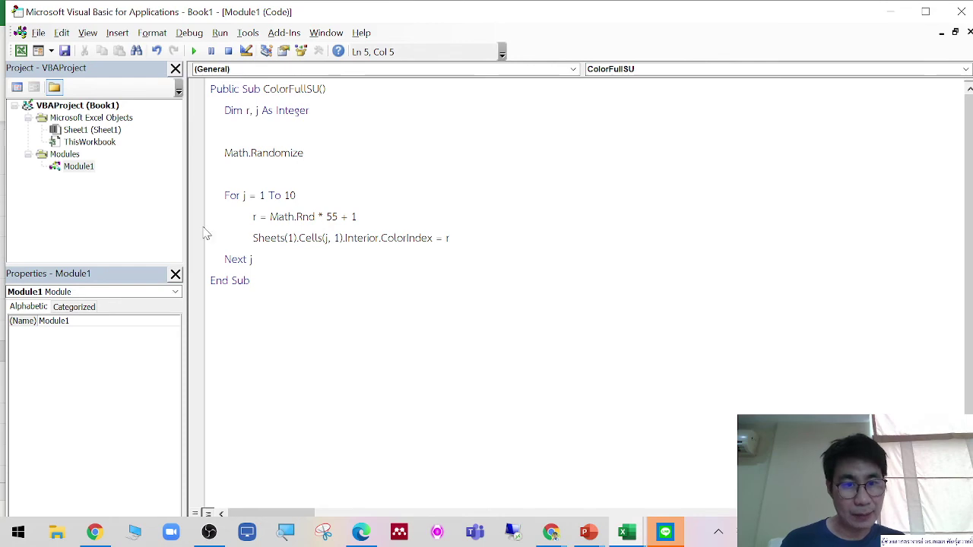
pyautogui.click(371, 405)
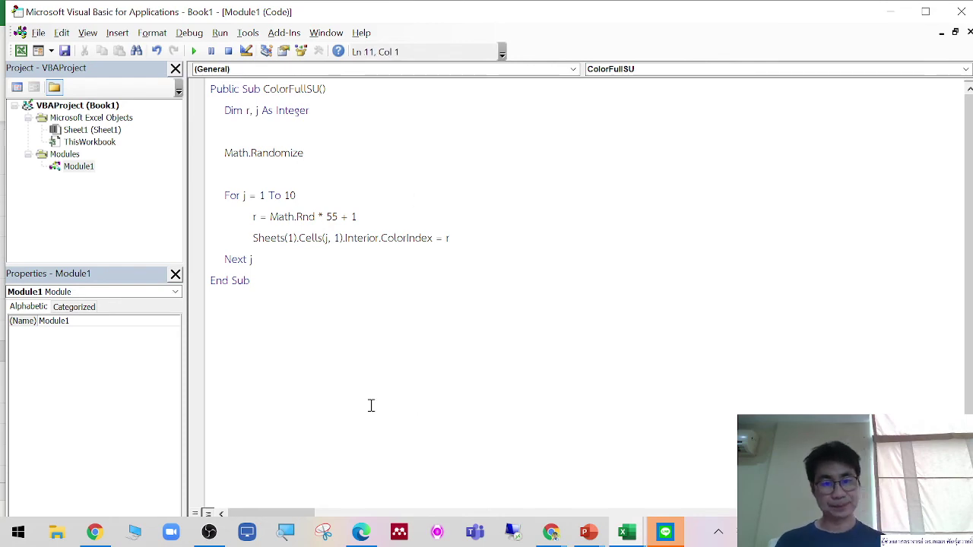
# Capture a screen snip of the revised ColorFullSU code
pyautogui.press('super+shift+s')
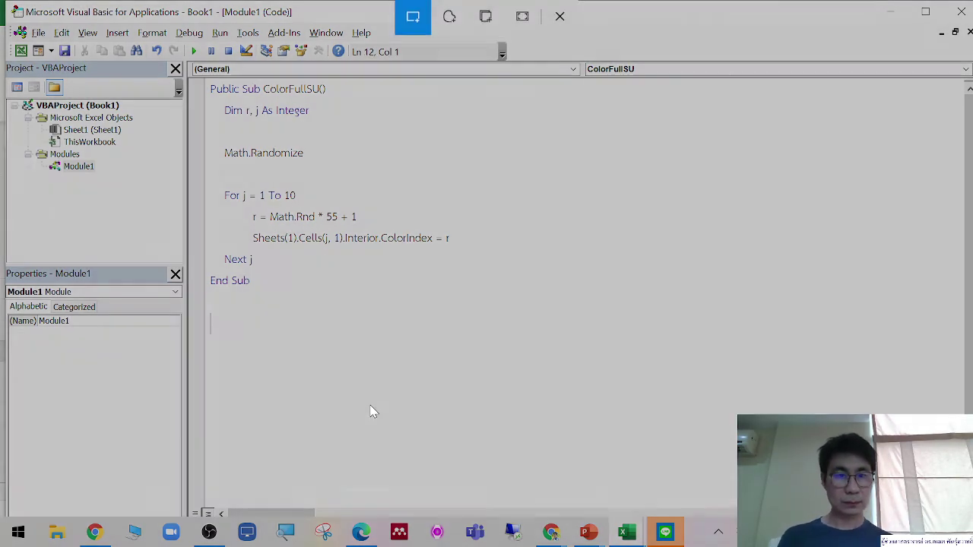
pyautogui.moveTo(207, 82)
pyautogui.mouseDown()
pyautogui.moveTo(351, 216)
pyautogui.moveTo(498, 299)
pyautogui.mouseUp()
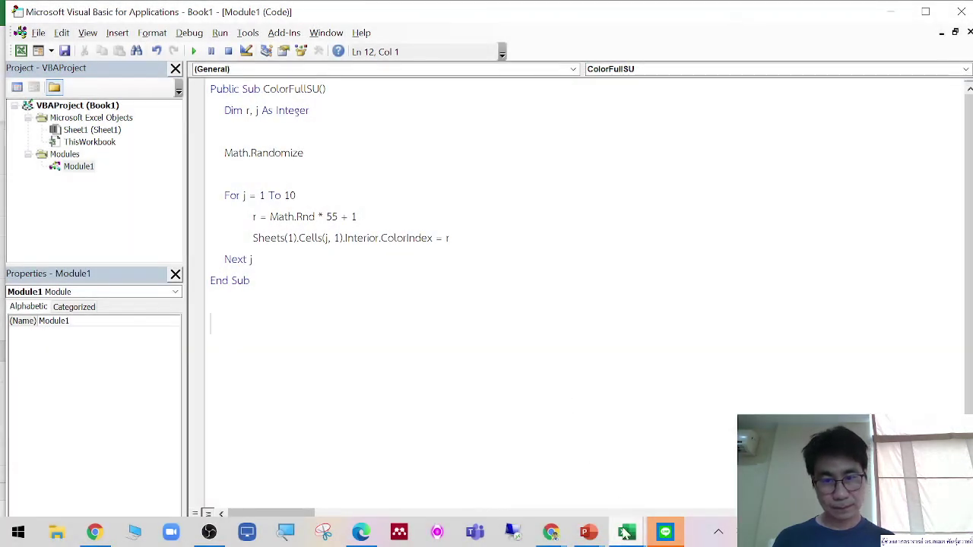
pyautogui.moveTo(626, 536)
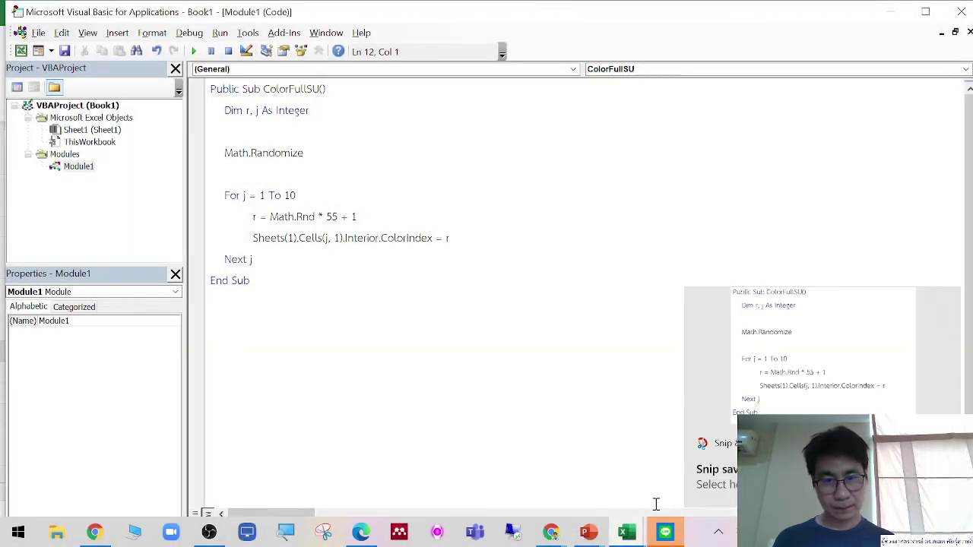
pyautogui.moveTo(589, 533)
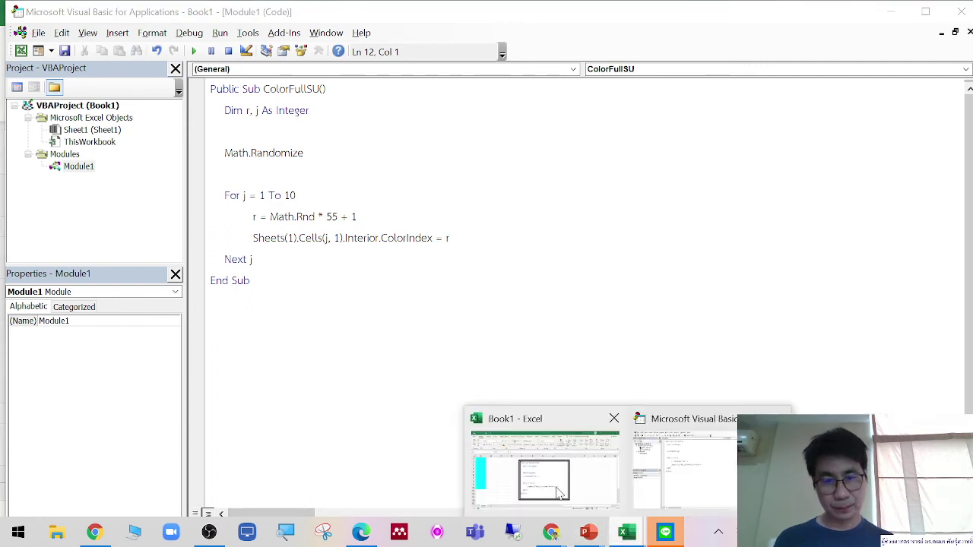
# In Book1, remove the old ColorFullSU code picture
pyautogui.click(540, 472)
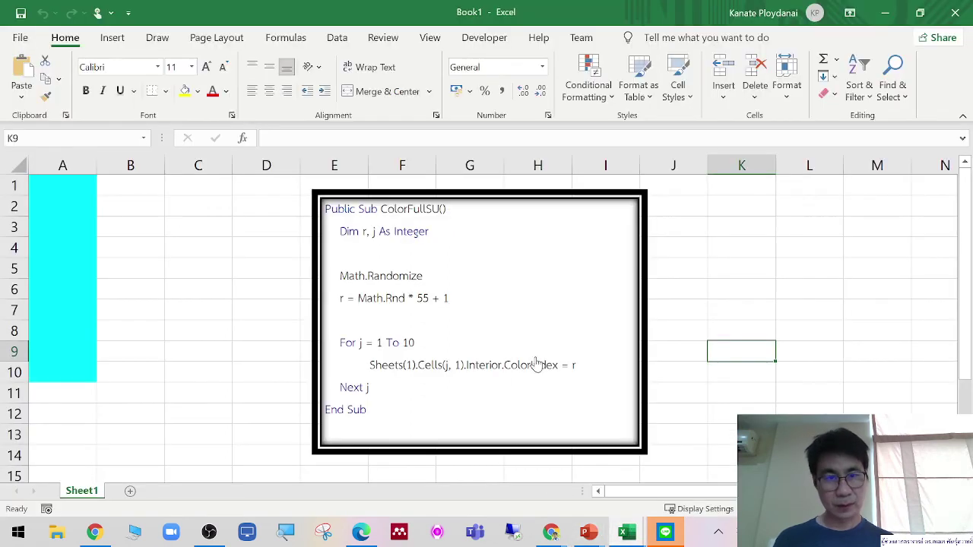
pyautogui.rightClick(622, 271)
pyautogui.press('Escape')
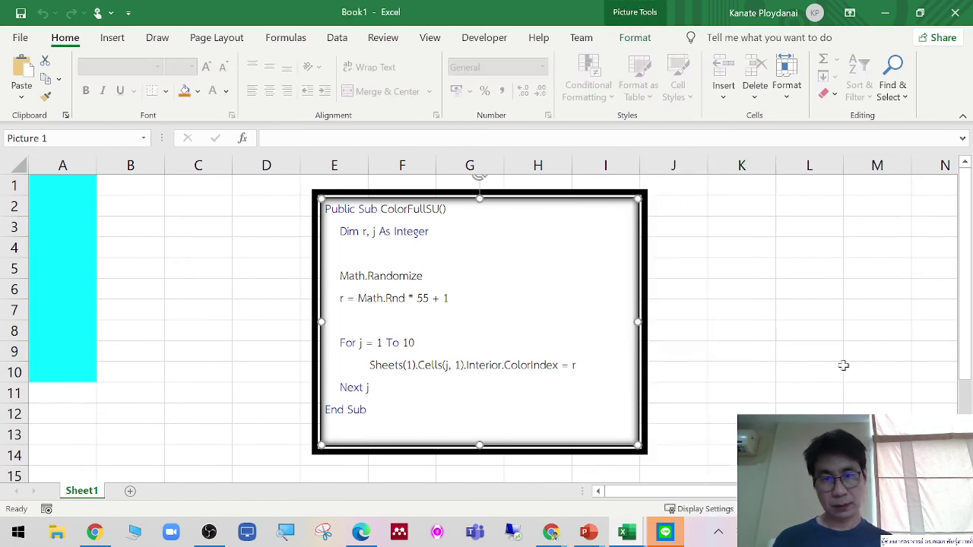
pyautogui.hotkey('ctrl', 'x')
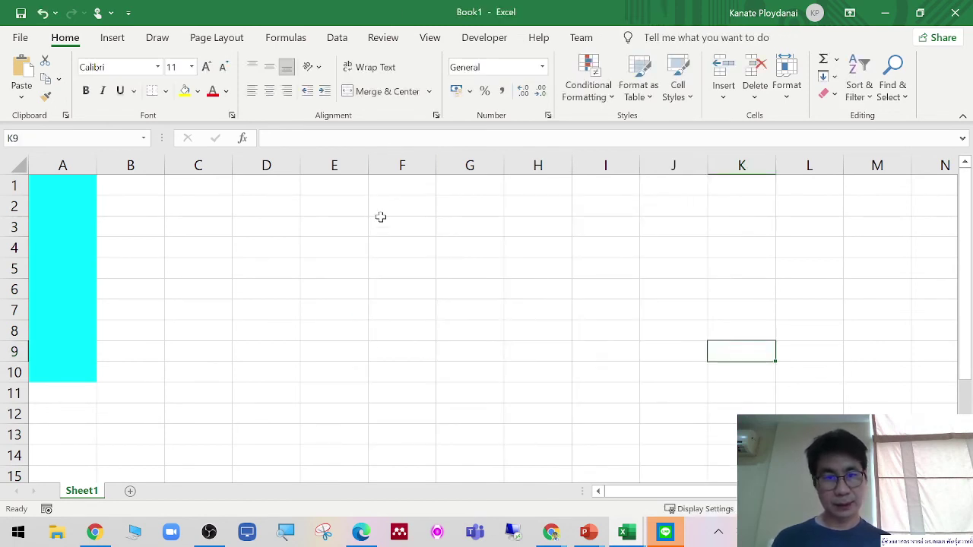
# Paste the revised code snip at F3, then resize and position it near column D
pyautogui.rightClick(380, 220)
pyautogui.click(418, 180)
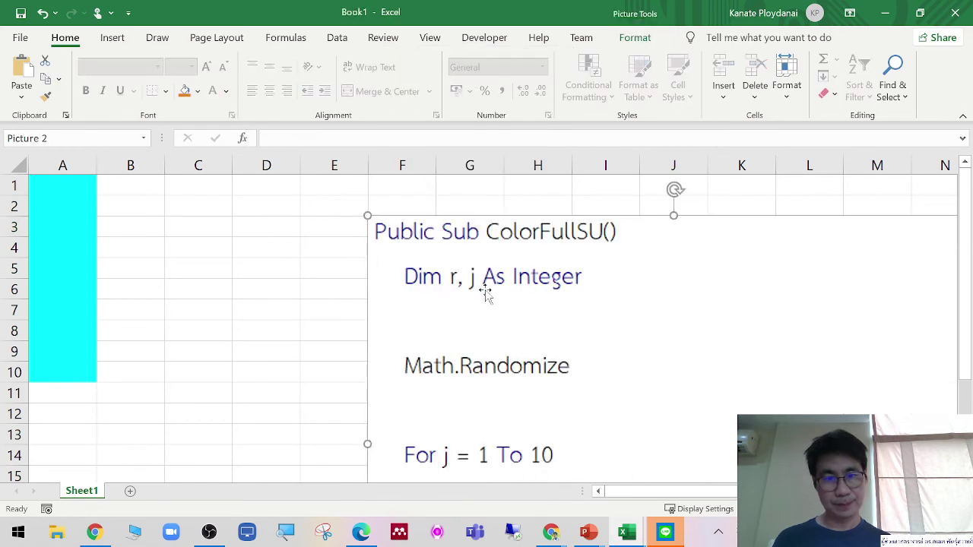
pyautogui.moveTo(344, 192); pyautogui.dragTo(558, 352)
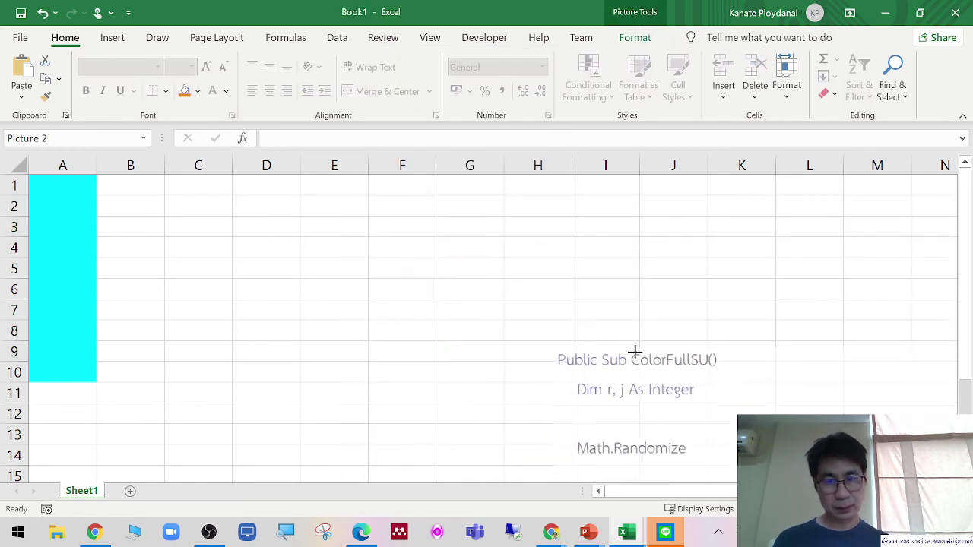
pyautogui.moveTo(645, 408); pyautogui.dragTo(393, 293)
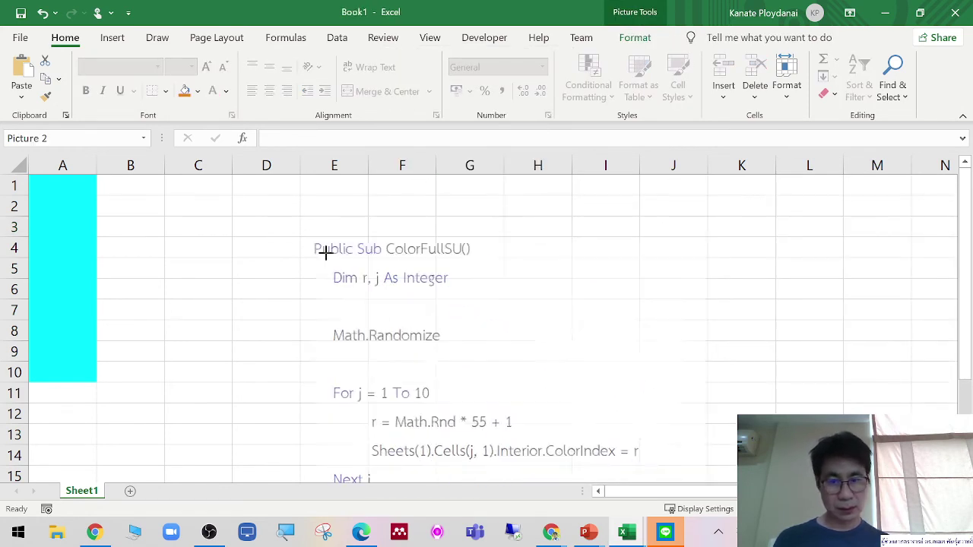
pyautogui.moveTo(317, 242); pyautogui.dragTo(417, 320)
pyautogui.moveTo(525, 373); pyautogui.dragTo(383, 269)
pyautogui.moveTo(417, 332); pyautogui.dragTo(400, 314)
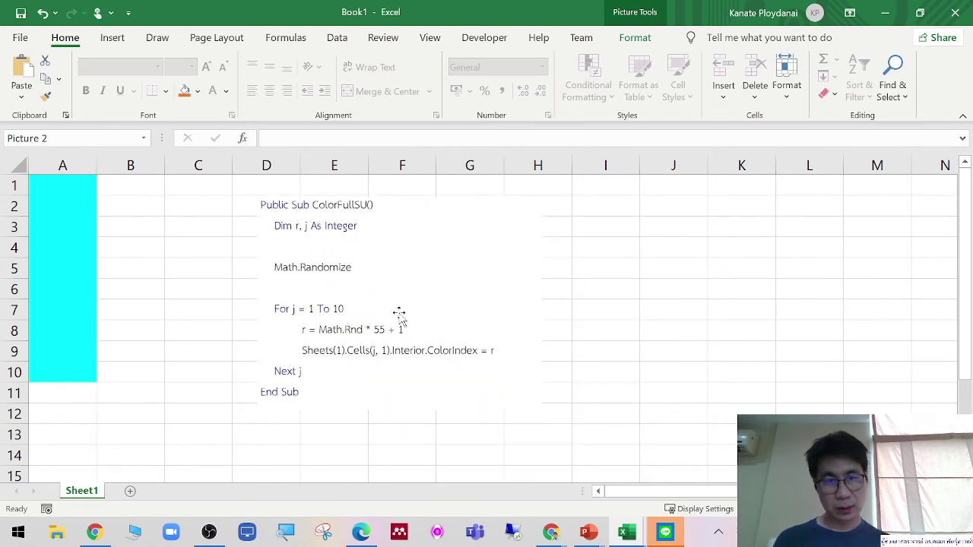
pyautogui.moveTo(541, 413)
pyautogui.mouseDown()
pyautogui.moveTo(559, 437)
pyautogui.moveTo(622, 470)
pyautogui.mouseUp()
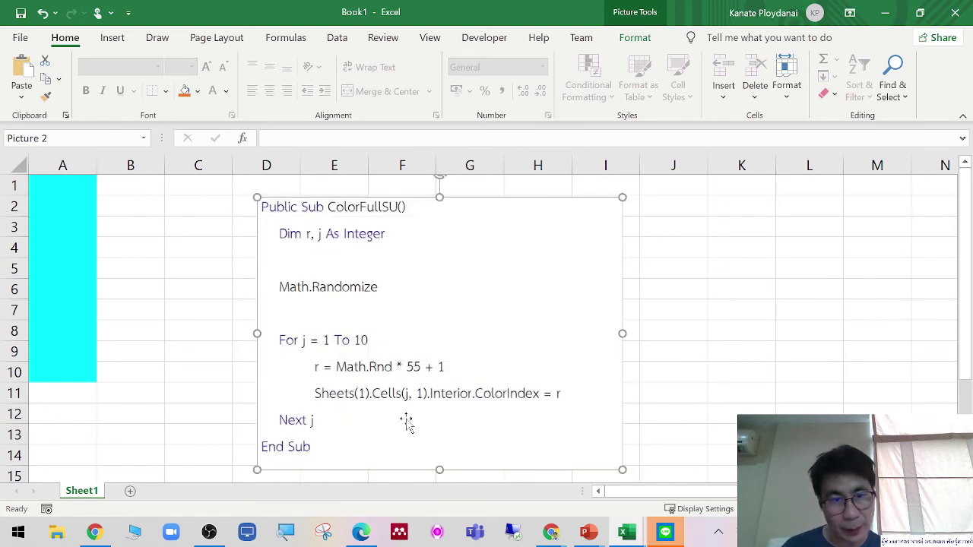
pyautogui.click(834, 289)
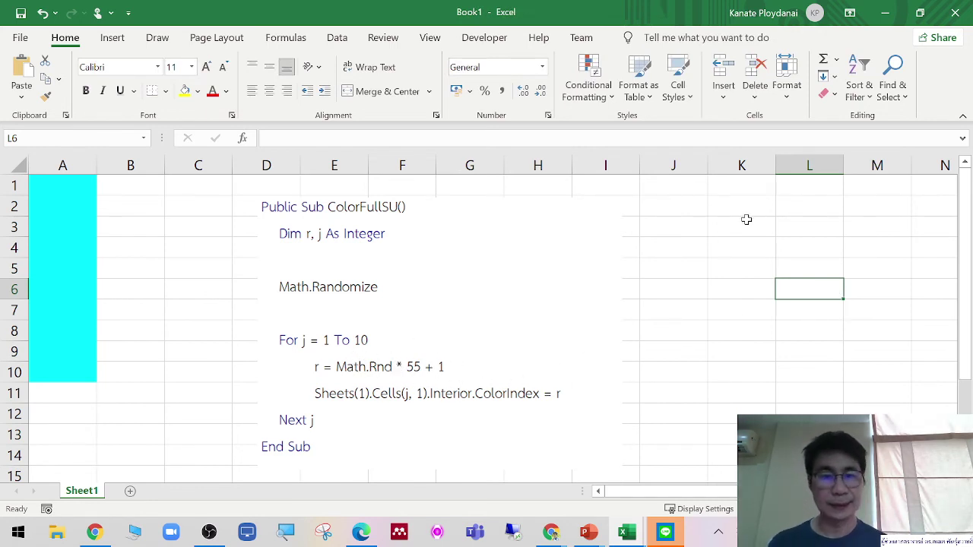
# Try a rounded frame, then a soft-edged rounded picture style on the code picture
pyautogui.click(543, 285)
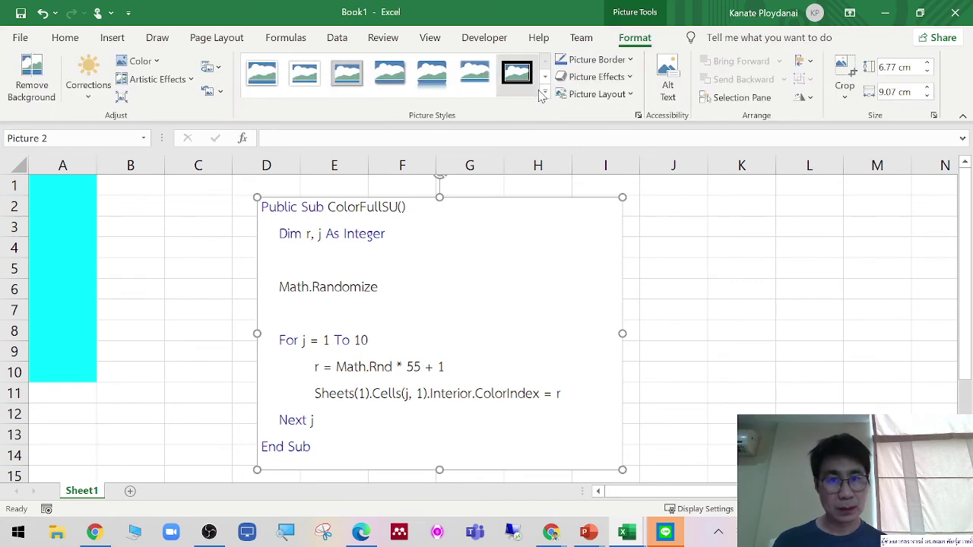
pyautogui.click(543, 97)
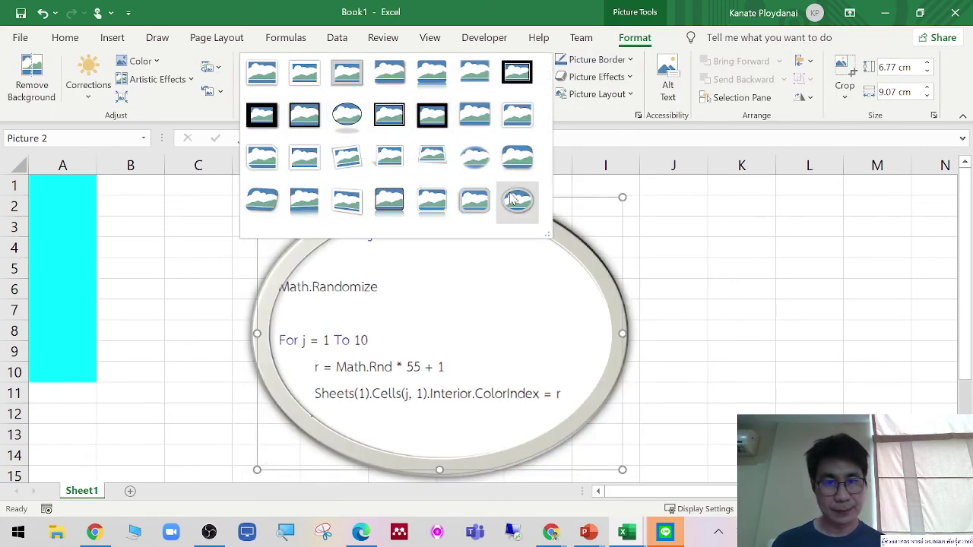
pyautogui.click(468, 202)
pyautogui.click(755, 334)
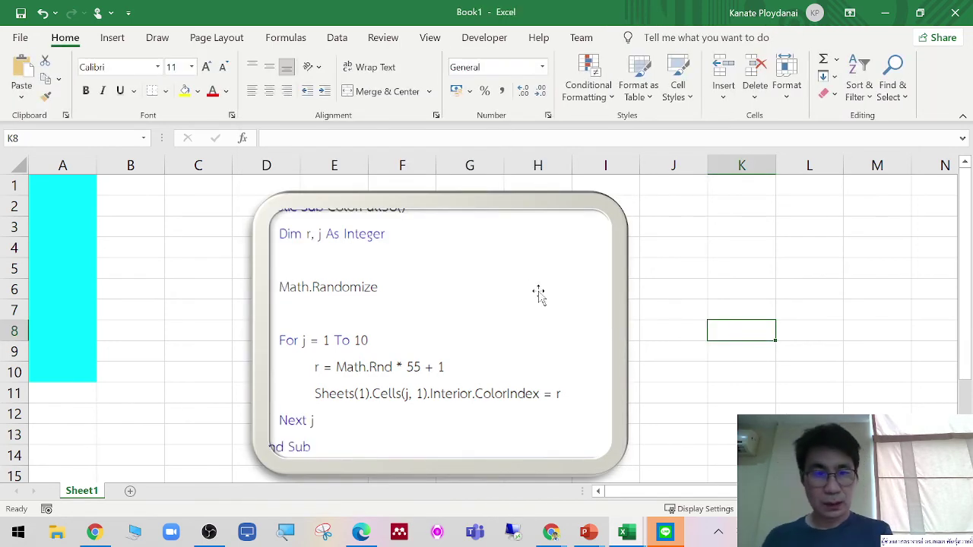
pyautogui.click(498, 214)
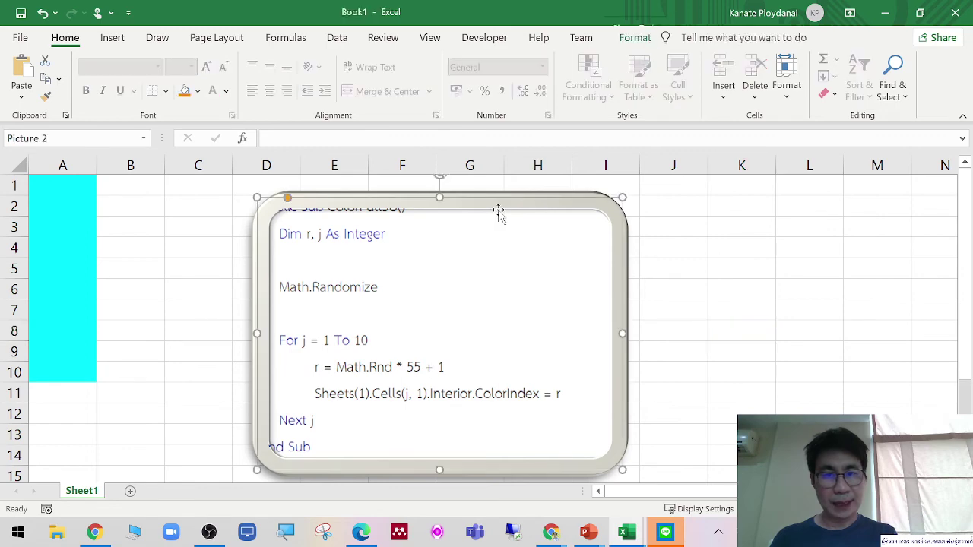
pyautogui.doubleClick(499, 211)
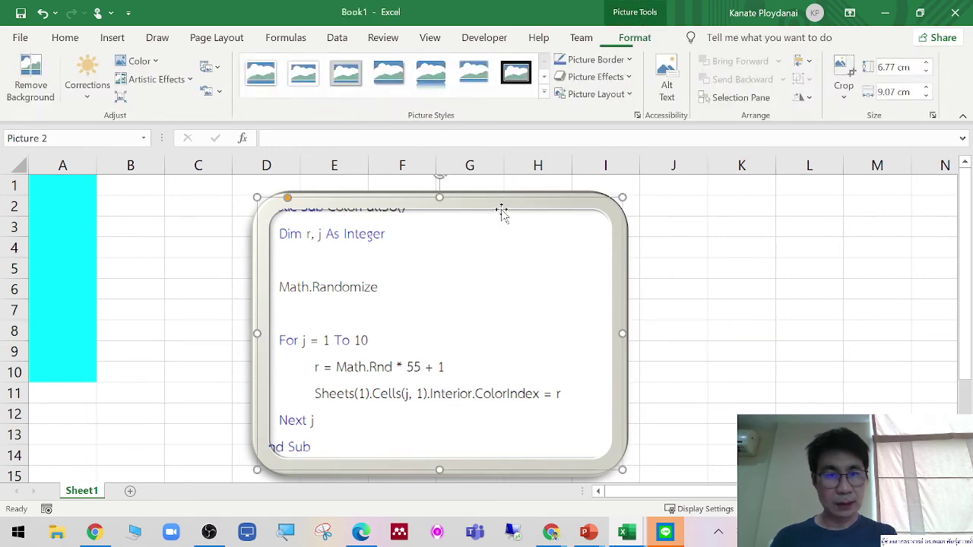
pyautogui.click(545, 92)
pyautogui.click(493, 119)
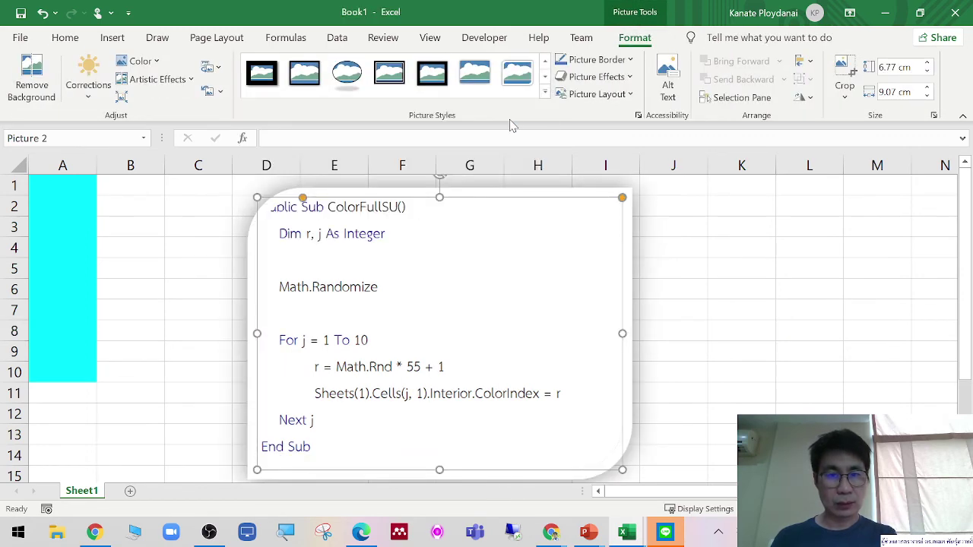
pyautogui.click(790, 282)
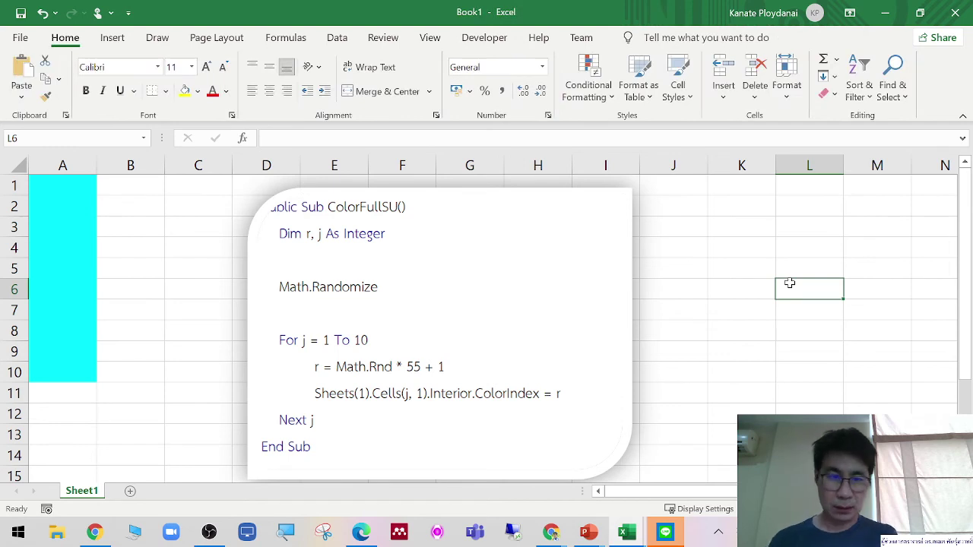
# Try another picture style, then settle on the thick black double frame
pyautogui.click(541, 231)
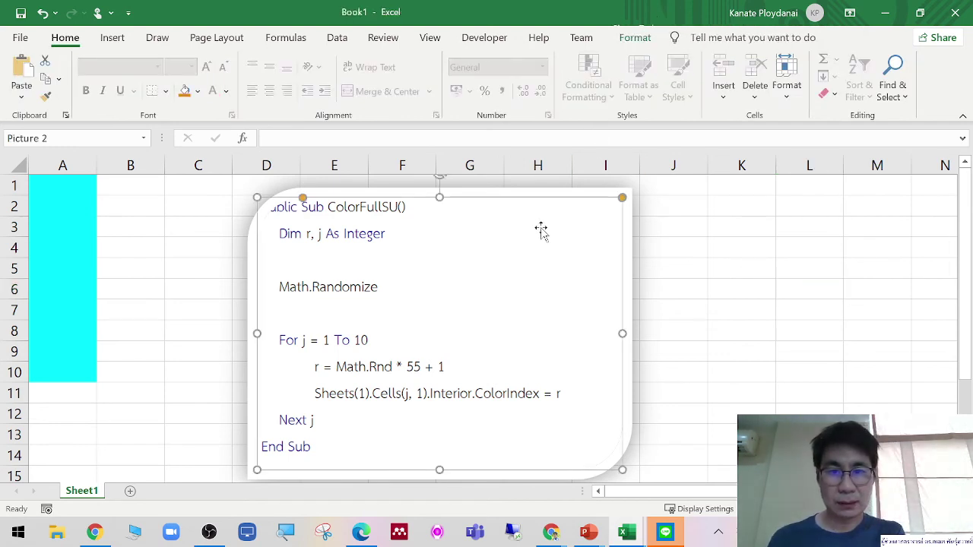
pyautogui.click(541, 231)
pyautogui.click(547, 107)
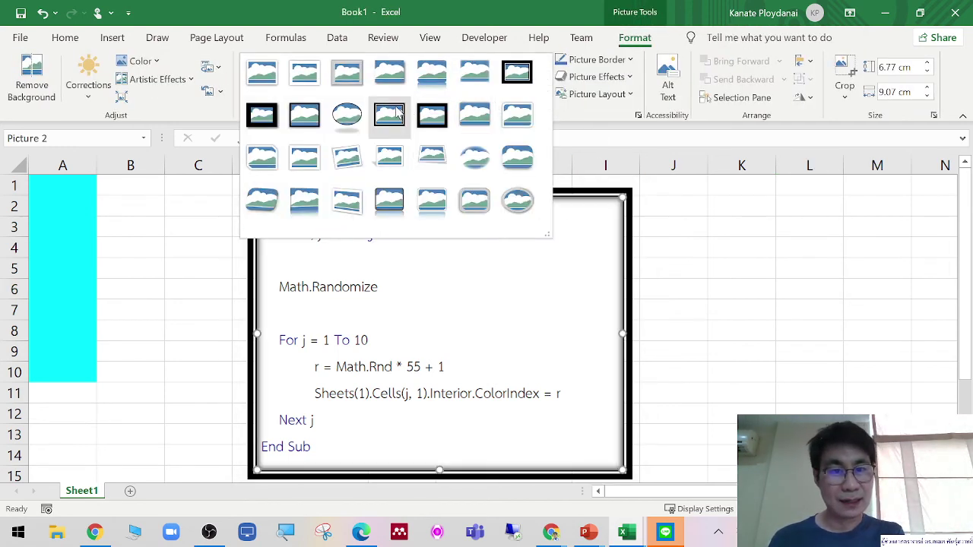
pyautogui.click(430, 73)
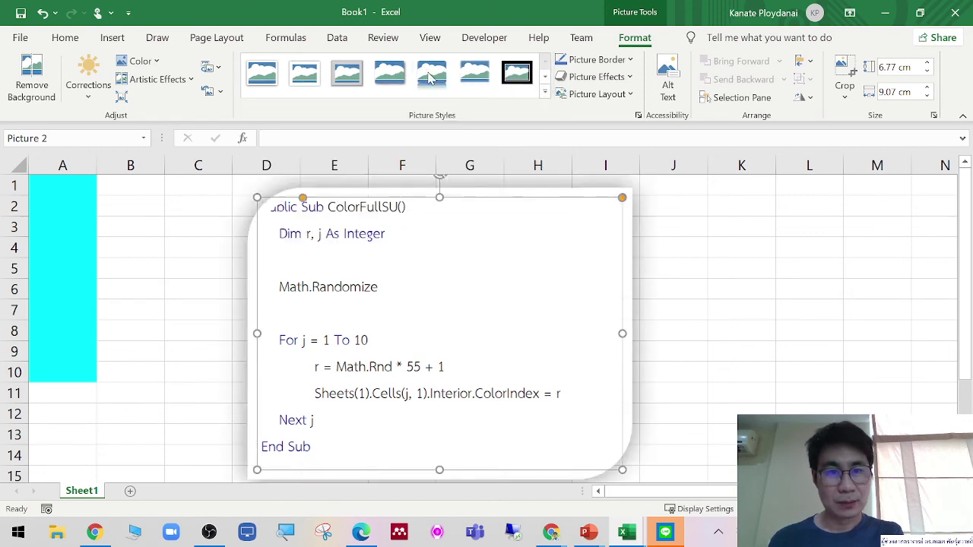
pyautogui.click(777, 332)
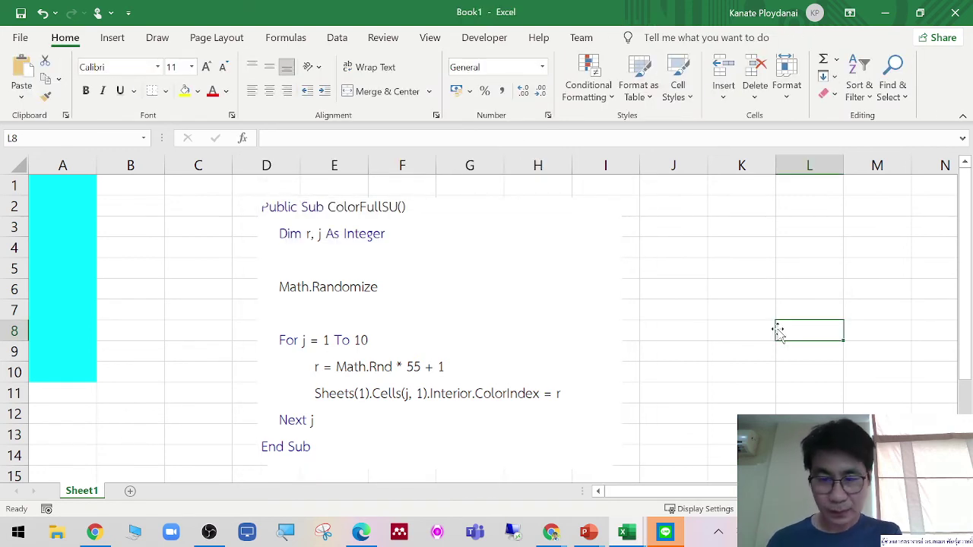
pyautogui.click(596, 342)
pyautogui.click(635, 38)
pyautogui.click(545, 104)
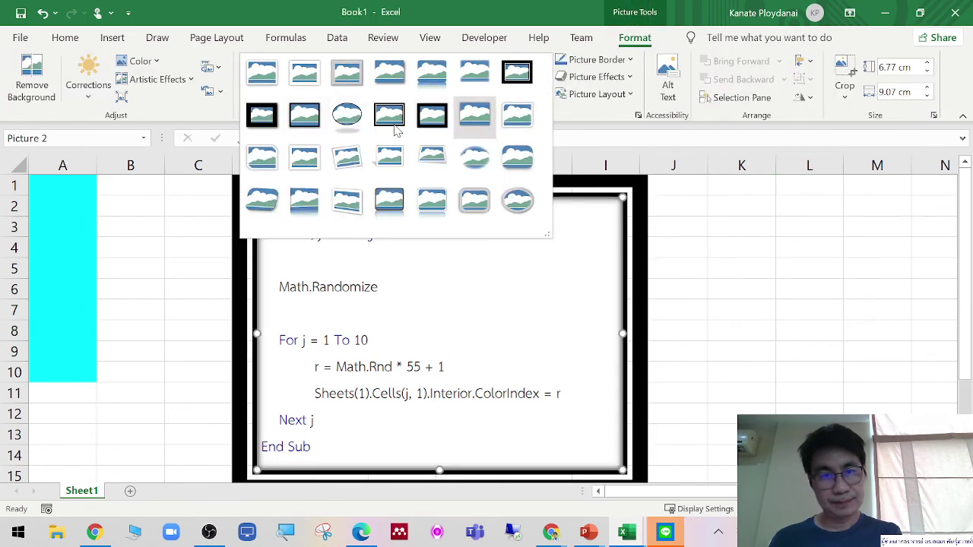
pyautogui.click(392, 126)
pyautogui.click(707, 245)
# Assign ColorFullSU to the black-framed code picture via Assign Macro, then click away
pyautogui.rightClick(544, 277)
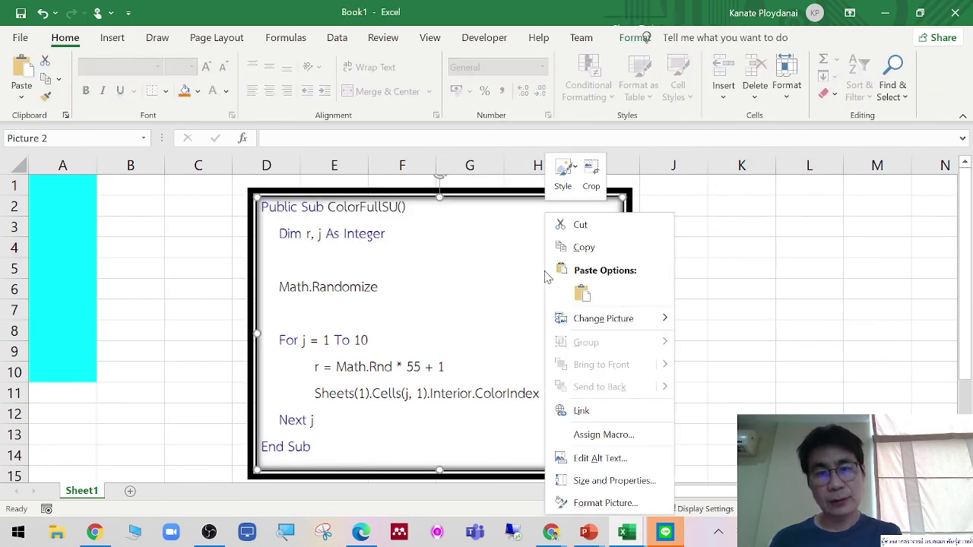
pyautogui.click(650, 436)
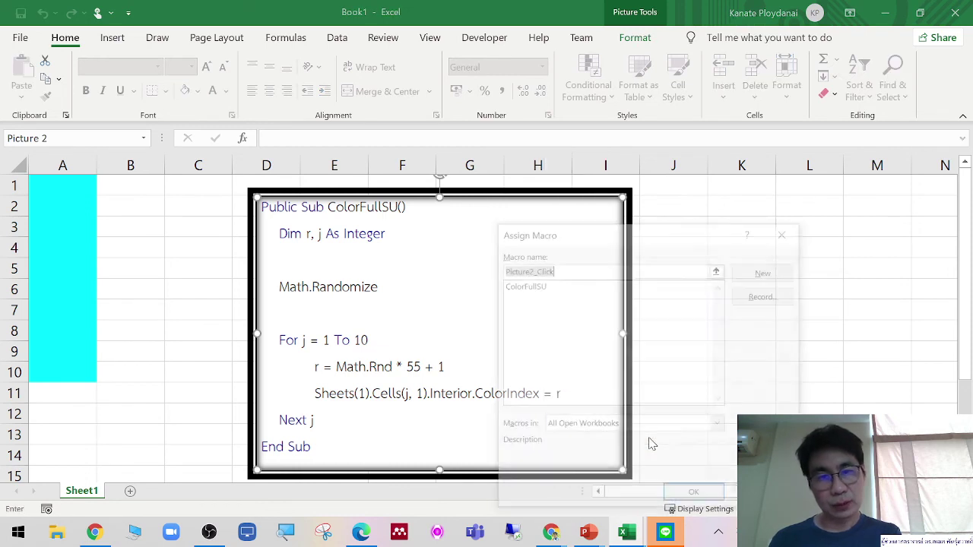
pyautogui.click(537, 287)
pyautogui.click(694, 492)
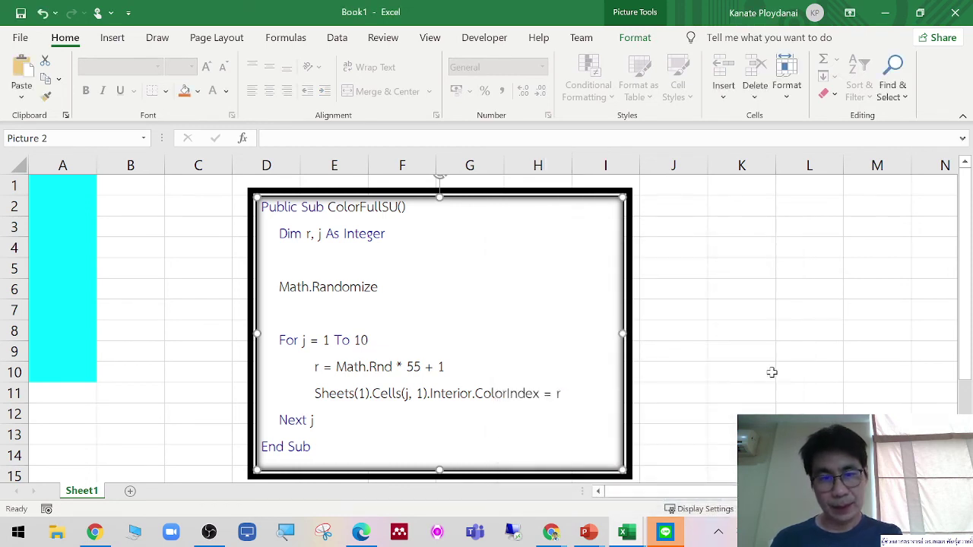
pyautogui.click(771, 372)
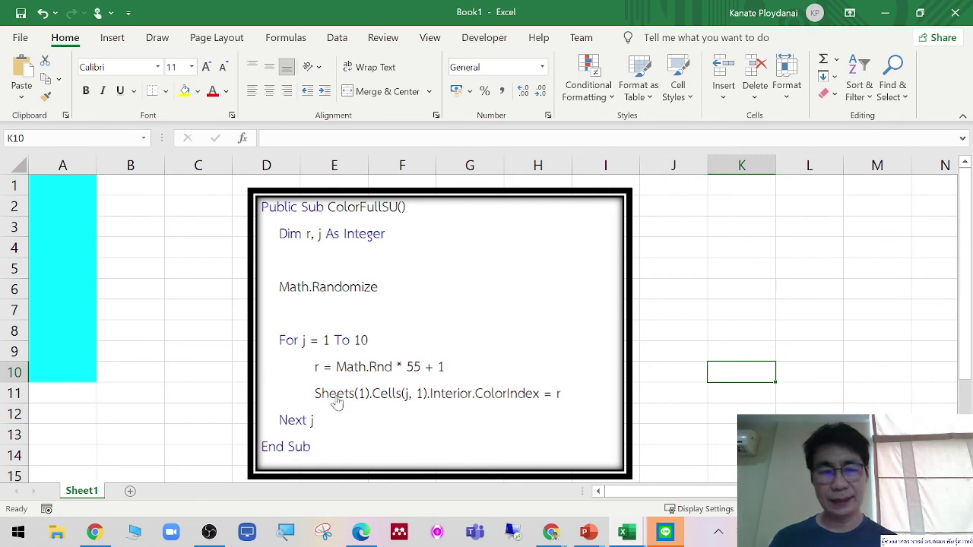
pyautogui.click(761, 307)
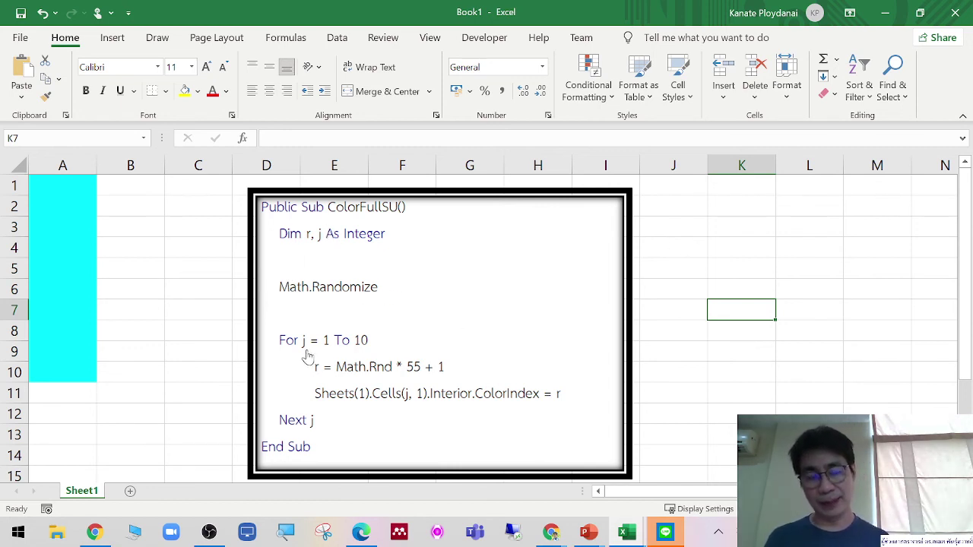
pyautogui.click(868, 274)
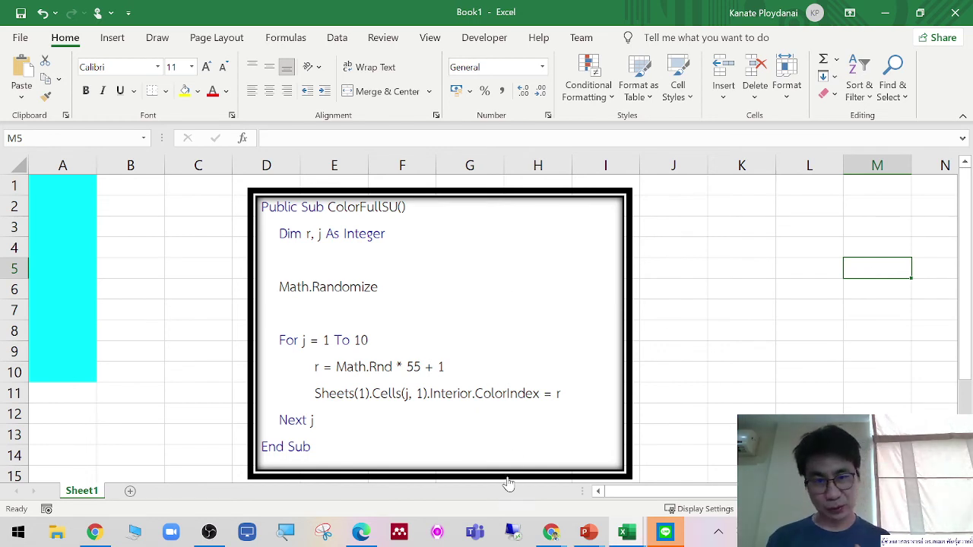
# Run ColorFullSU repeatedly from the code picture, giving A1:A10 a fresh random colour set each run
pyautogui.click(521, 348)
pyautogui.click(521, 349)
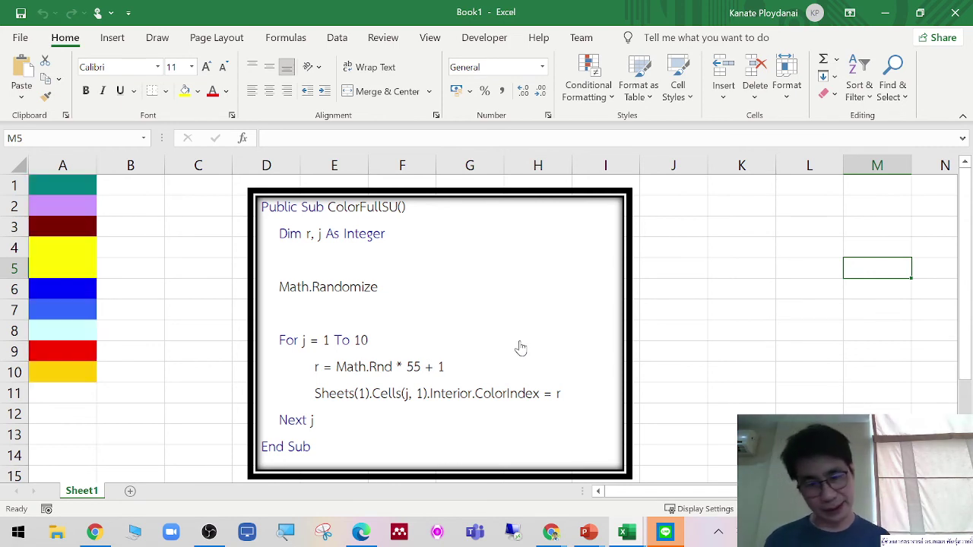
pyautogui.click(521, 348)
pyautogui.click(520, 348)
pyautogui.click(521, 348)
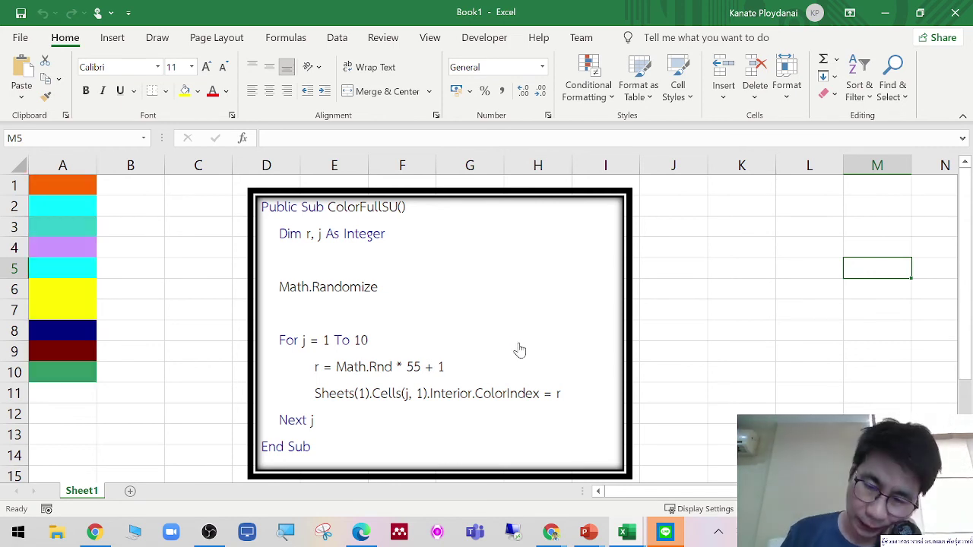
pyautogui.click(521, 349)
pyautogui.click(520, 349)
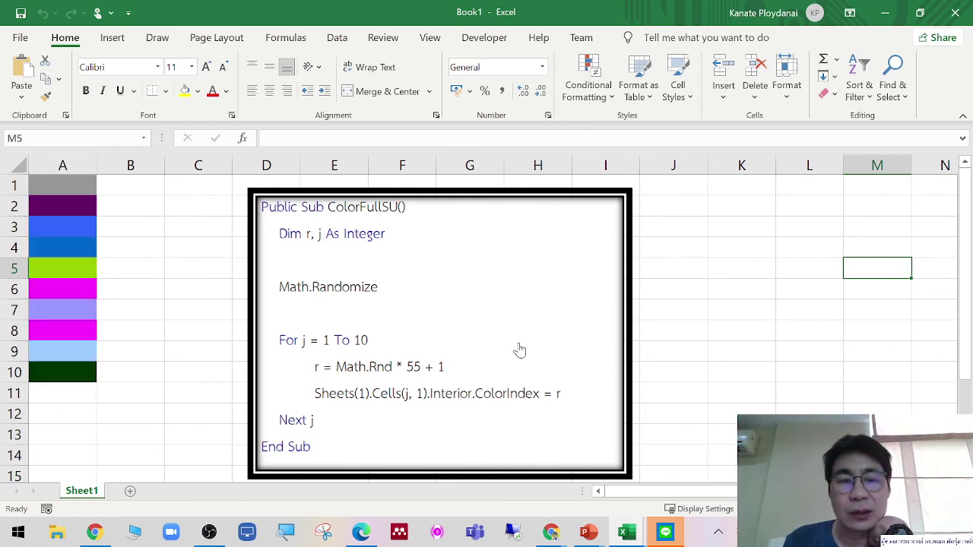
pyautogui.click(520, 349)
pyautogui.click(520, 349)
pyautogui.click(520, 349)
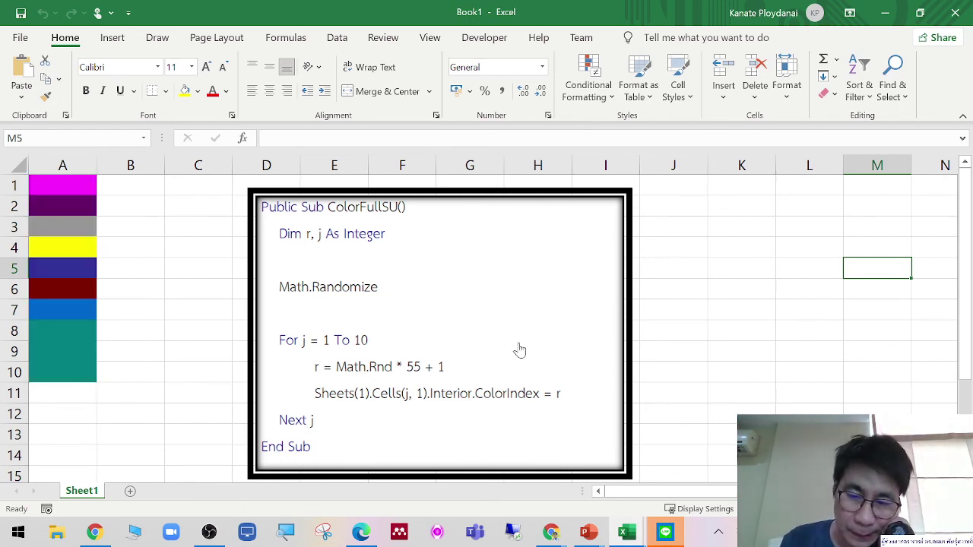
pyautogui.click(520, 349)
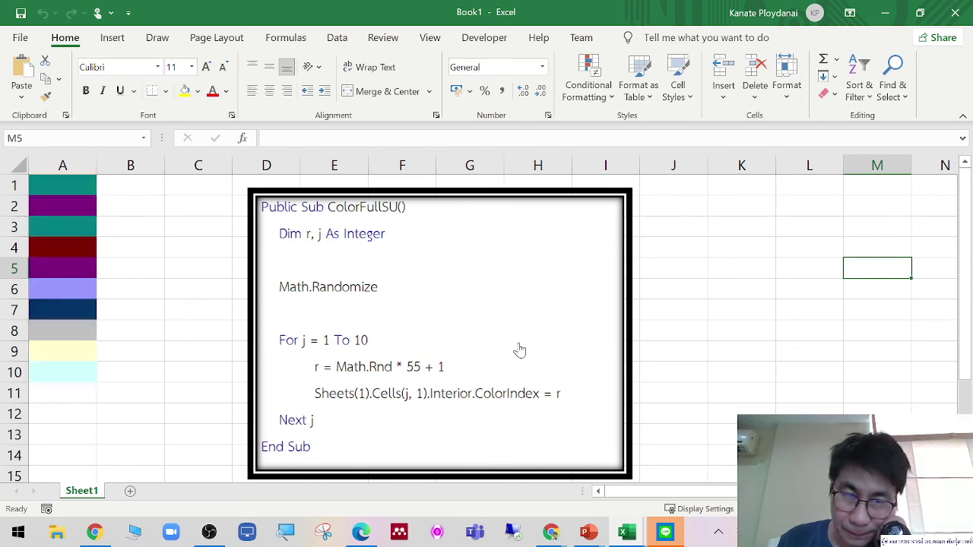
pyautogui.click(520, 348)
pyautogui.click(520, 349)
pyautogui.click(520, 349)
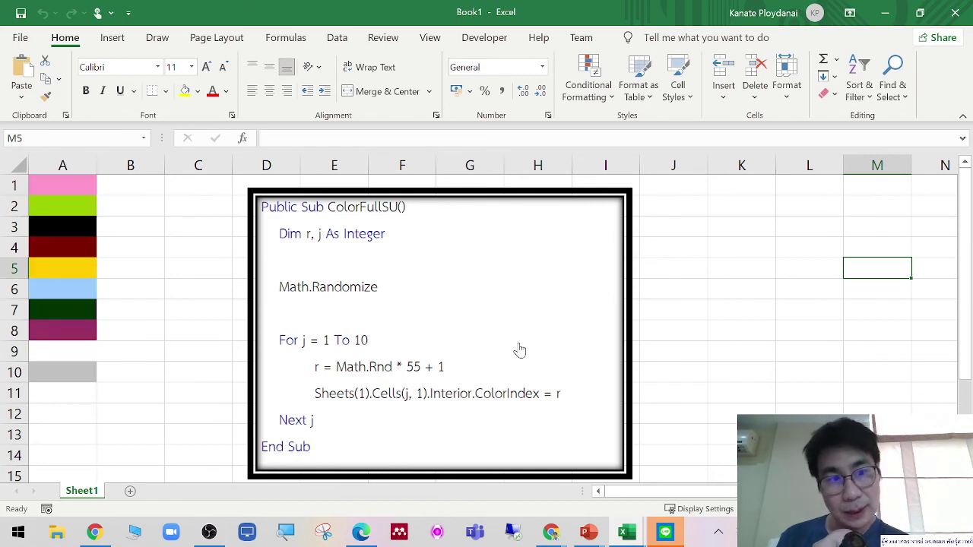
pyautogui.click(520, 349)
pyautogui.click(520, 349)
pyautogui.click(520, 349)
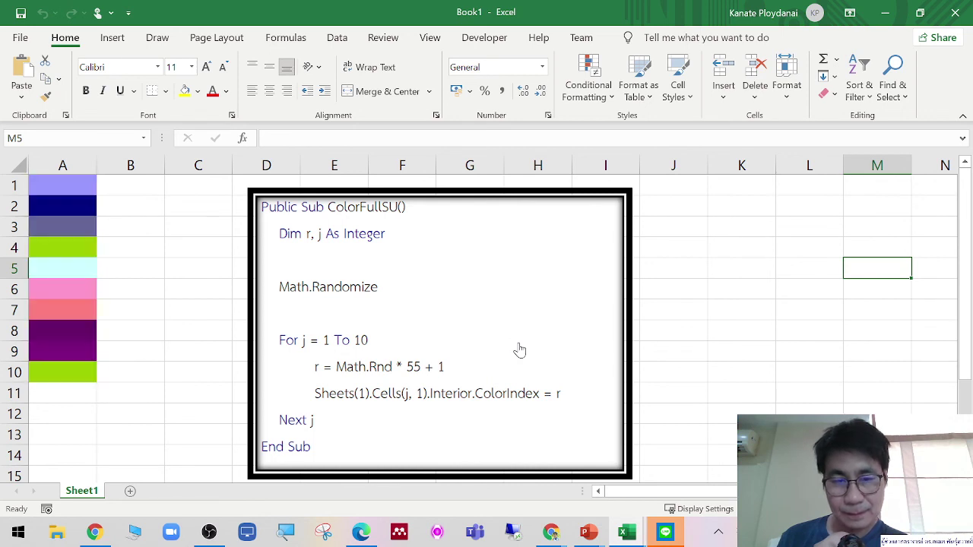
pyautogui.click(520, 349)
pyautogui.click(766, 348)
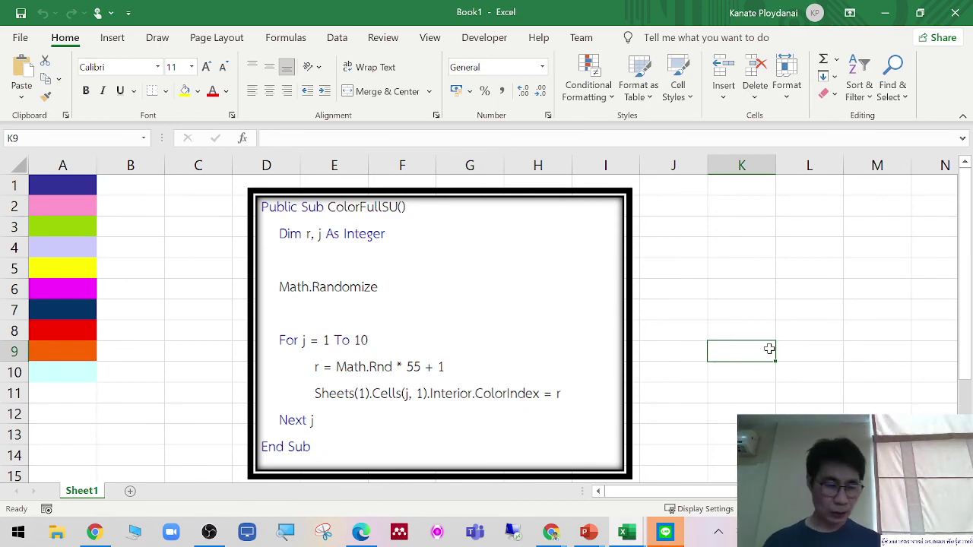
# Snip the code picture, then snip the coloured A1:A10 cells together with the code
pyautogui.press('super+shift+s')
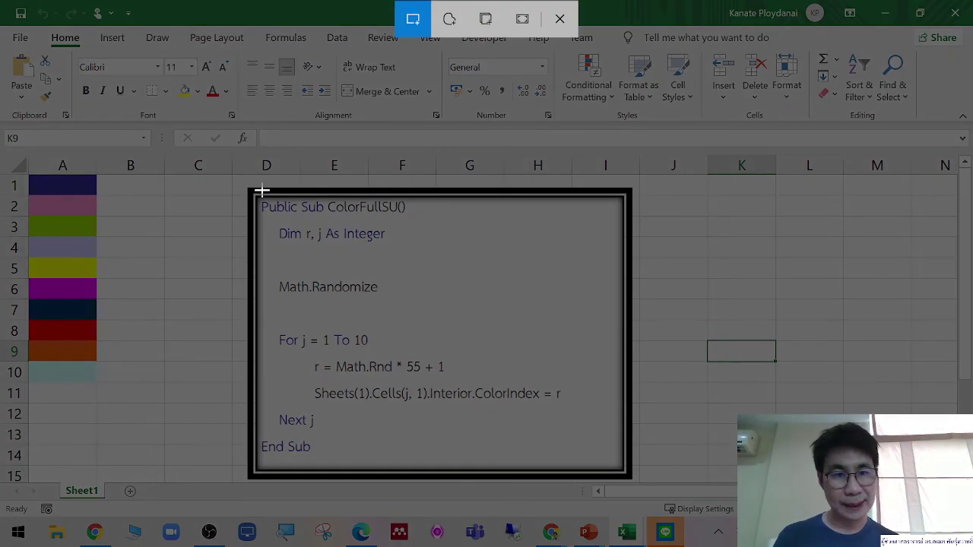
pyautogui.moveTo(238, 184); pyautogui.dragTo(637, 484)
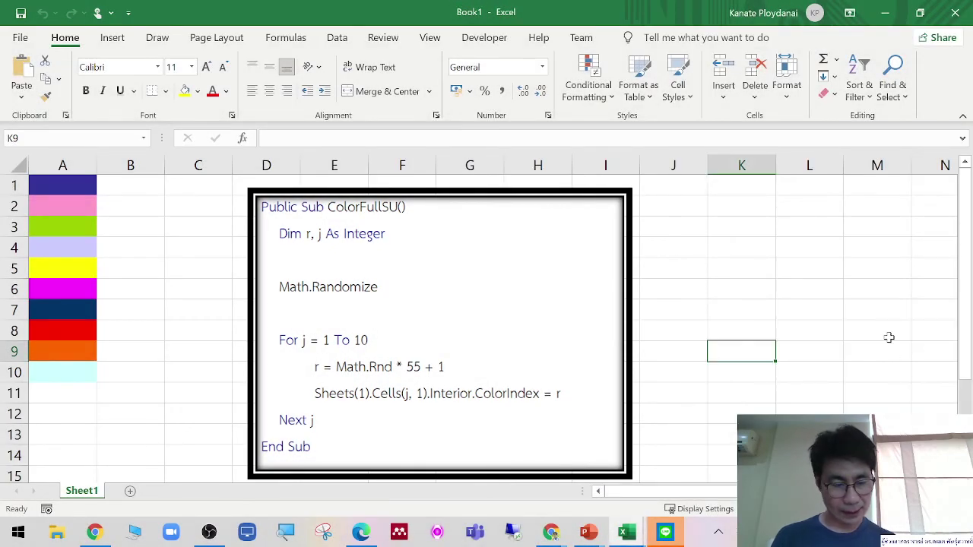
pyautogui.press('super+shift+s')
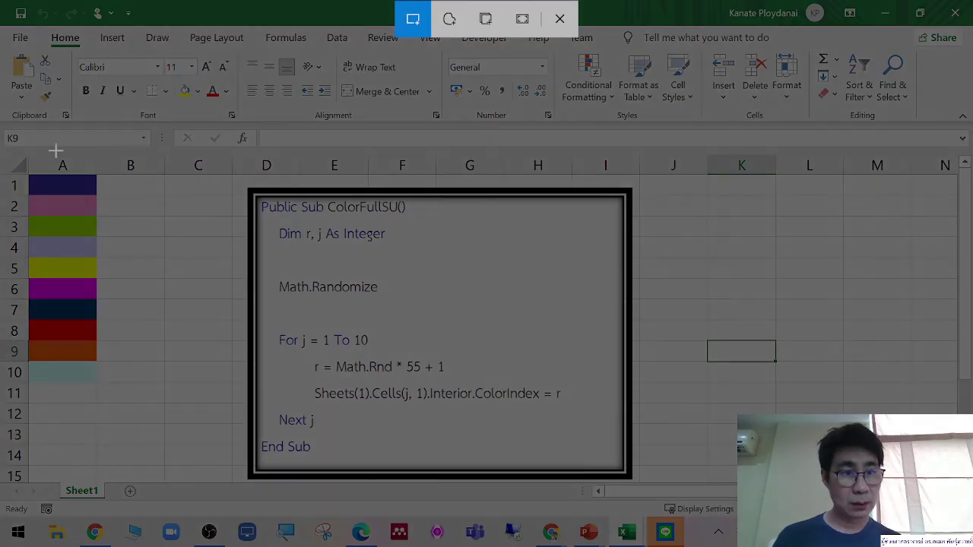
pyautogui.moveTo(8, 149); pyautogui.dragTo(646, 494)
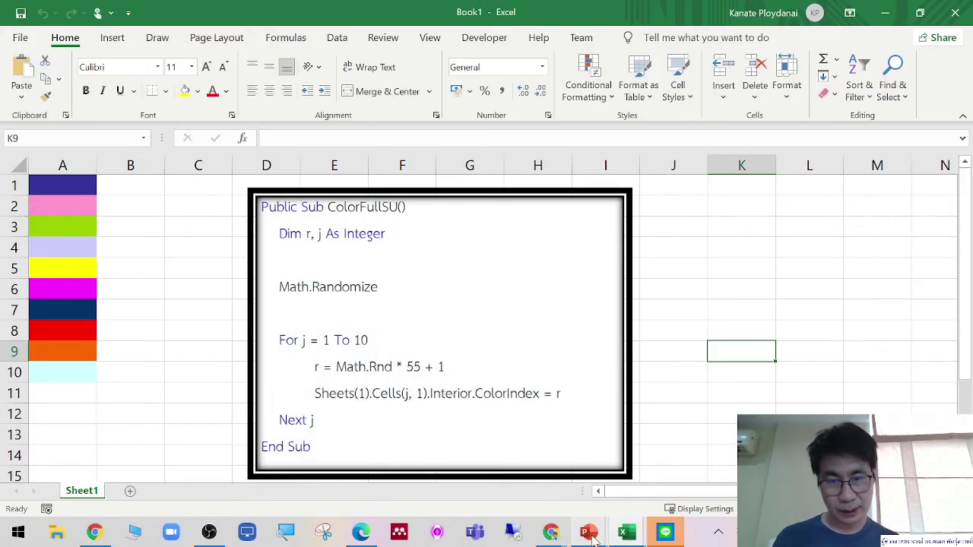
# Paste the snip onto a new slide 21 in Presentation1 and present it full-screen
pyautogui.moveTo(590, 532)
pyautogui.click(646, 475)
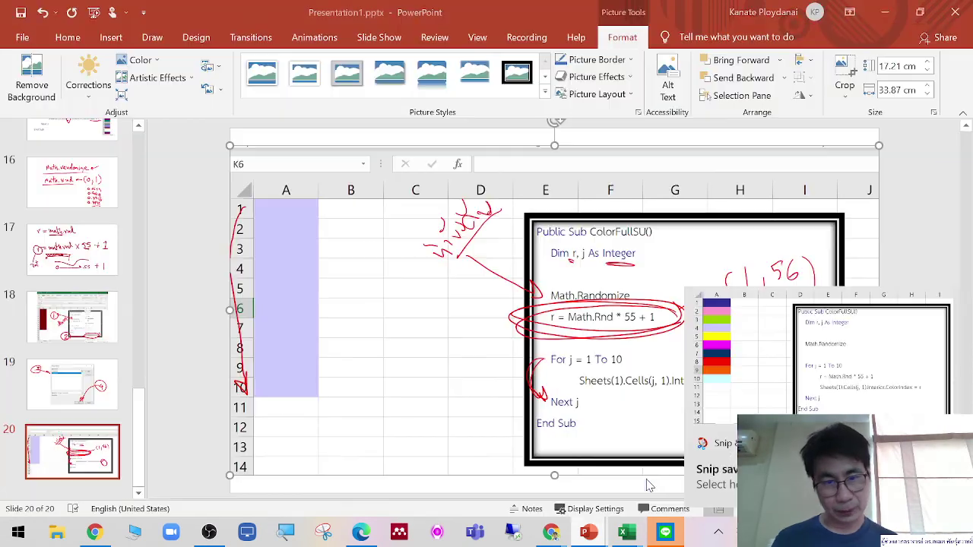
pyautogui.click(114, 454)
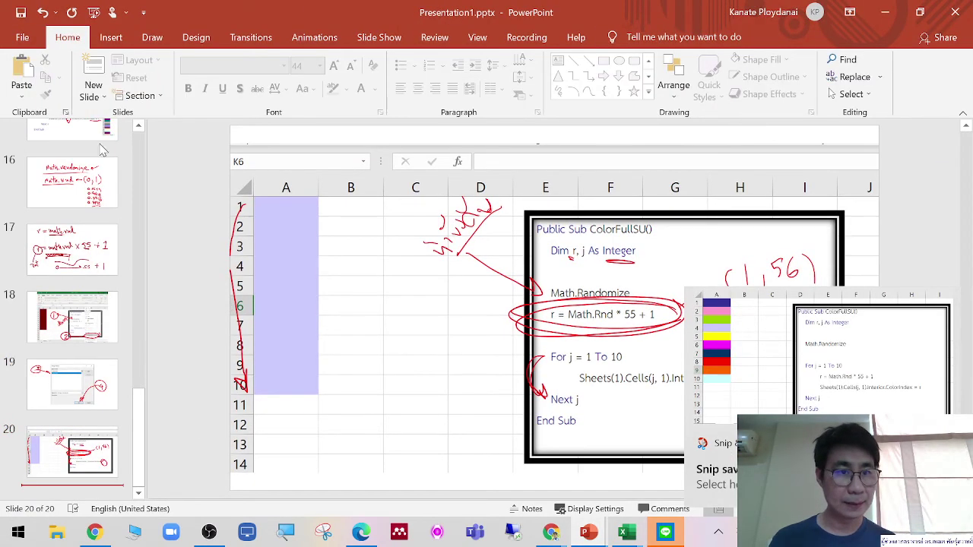
pyautogui.click(95, 72)
pyautogui.rightClick(517, 278)
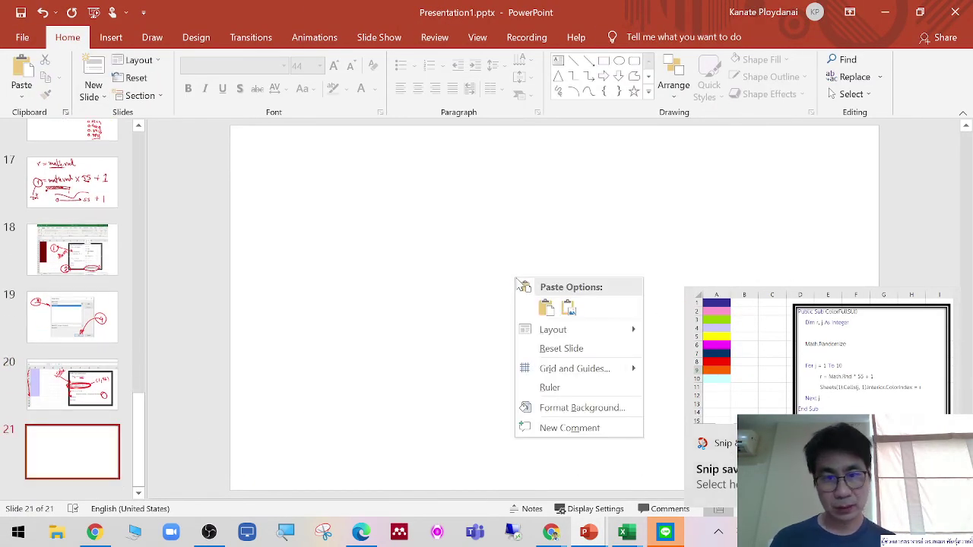
pyautogui.click(545, 307)
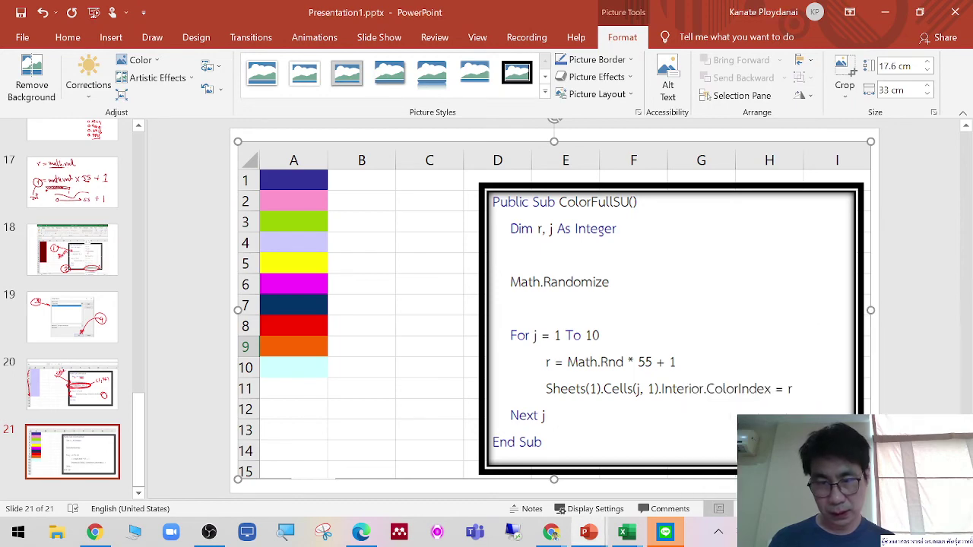
pyautogui.hotkey('shift', 'F5')
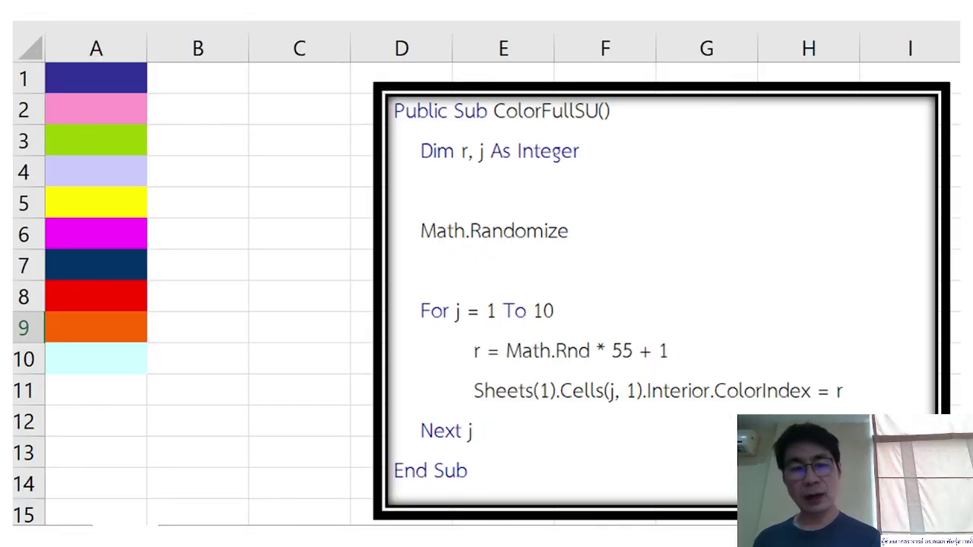
# Draw a red arrow to r = Math.Rnd * 55 + 1, underline it and j = 1, then end the show
pyautogui.moveTo(252, 310); pyautogui.dragTo(454, 346)
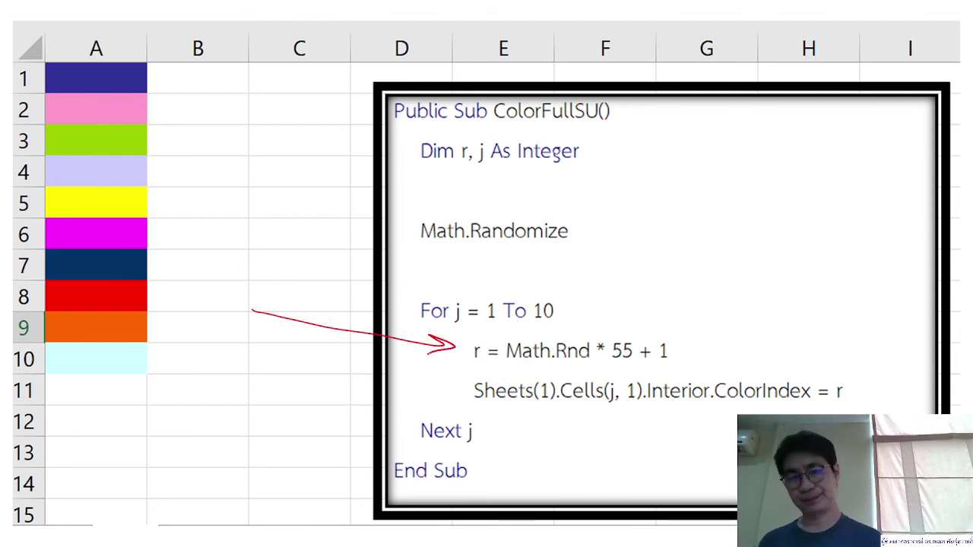
pyautogui.click(640, 364)
pyautogui.moveTo(669, 362); pyautogui.dragTo(475, 379)
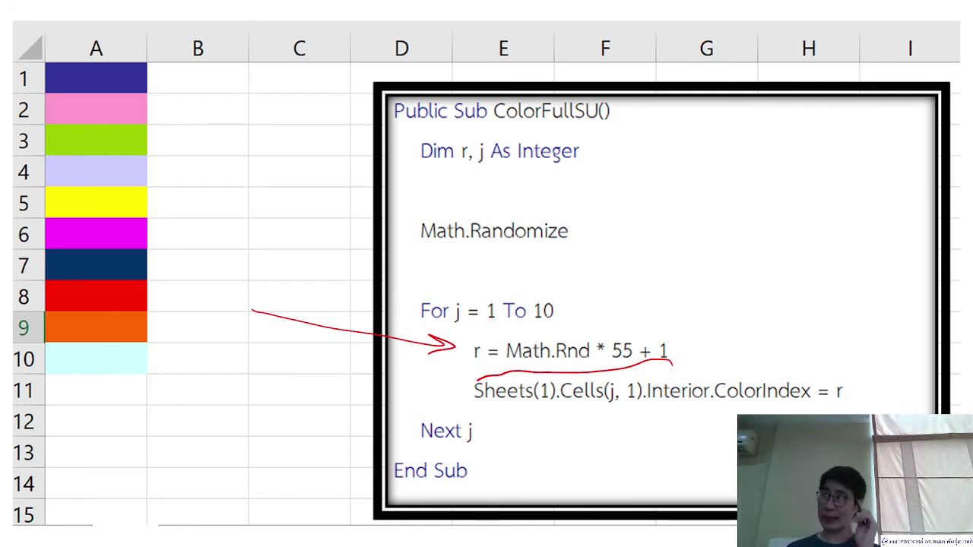
pyautogui.moveTo(447, 322); pyautogui.dragTo(495, 325)
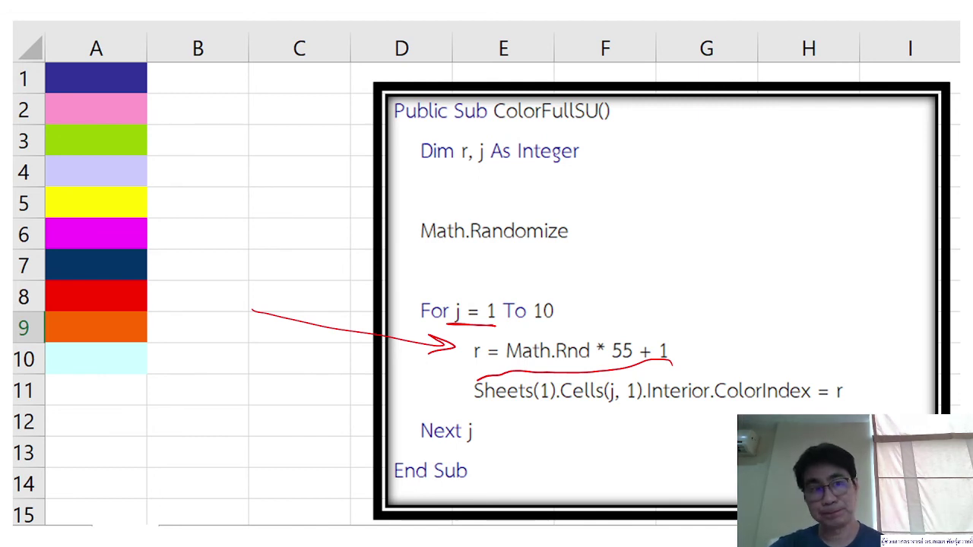
pyautogui.press('Escape')
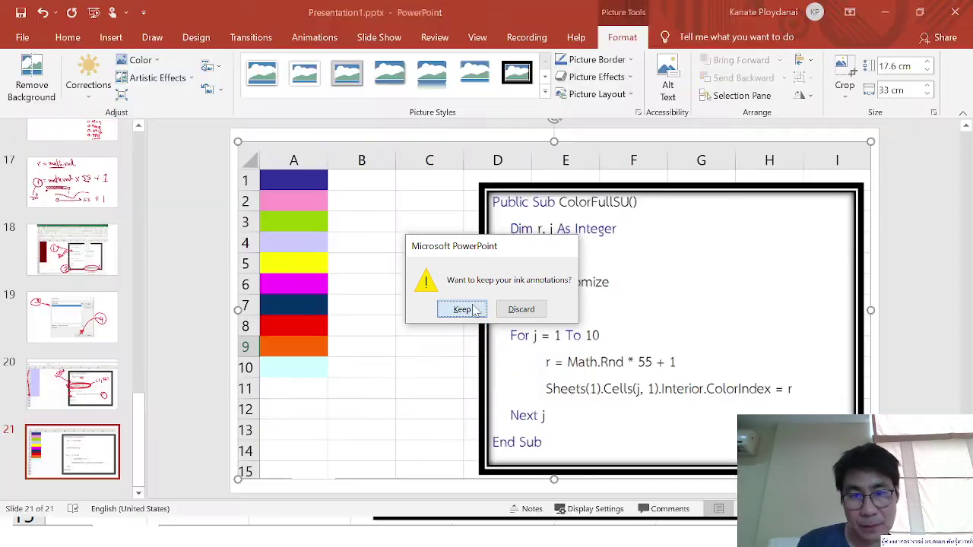
# Keep the ink, then close Presentation1 and Excel's Book1 without saving
pyautogui.click(471, 308)
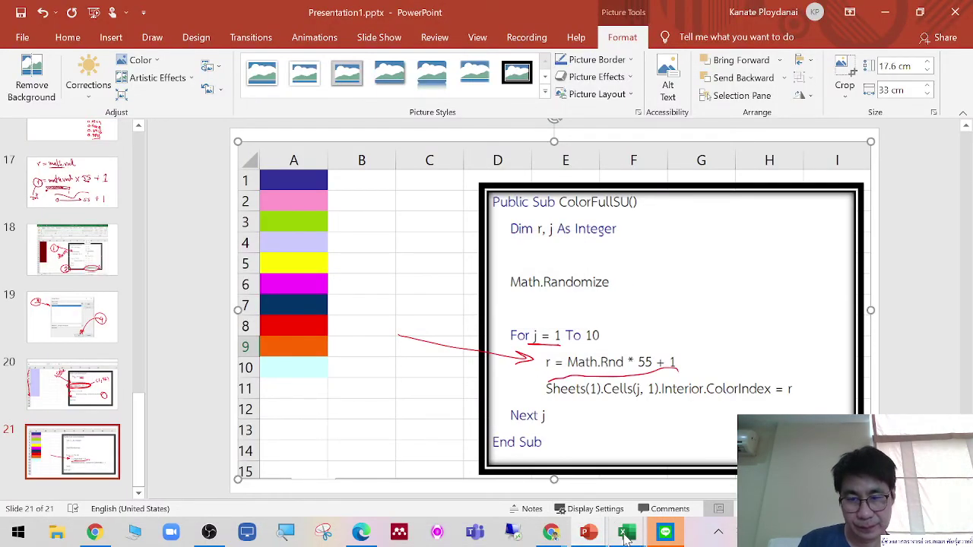
pyautogui.moveTo(624, 537)
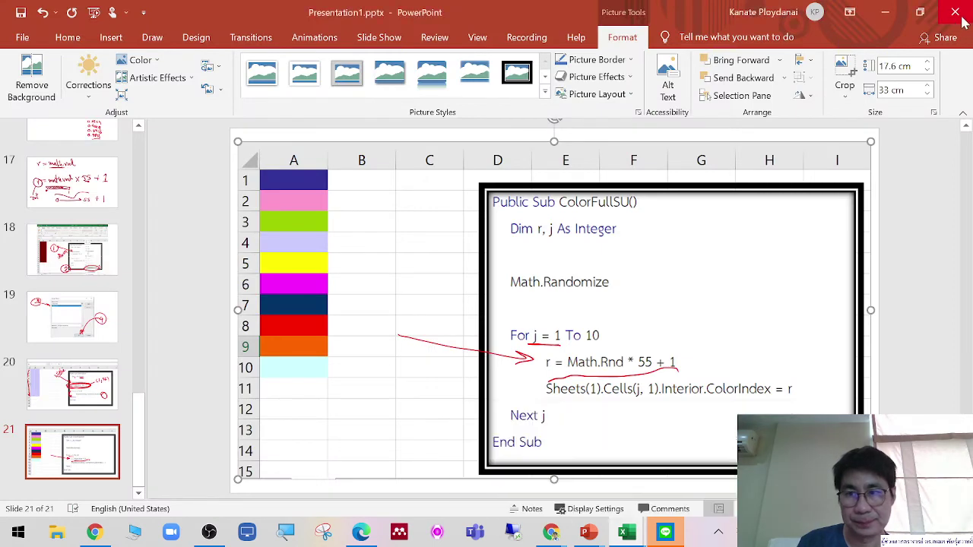
pyautogui.click(955, 14)
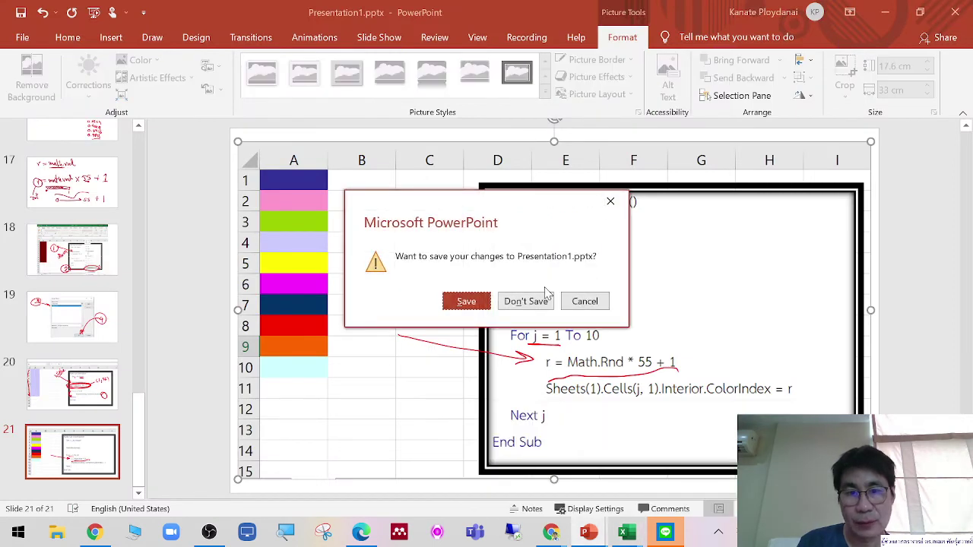
pyautogui.click(524, 300)
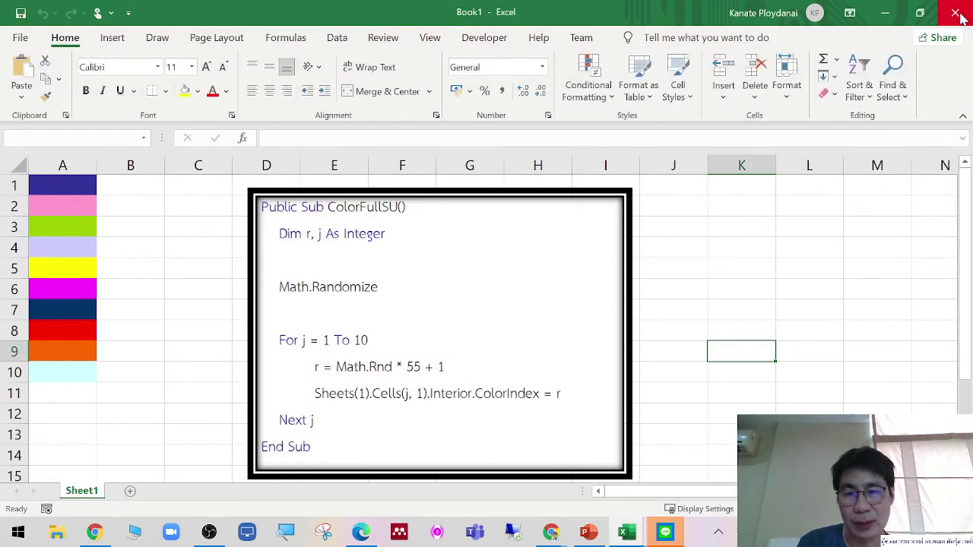
pyautogui.click(956, 13)
pyautogui.click(542, 349)
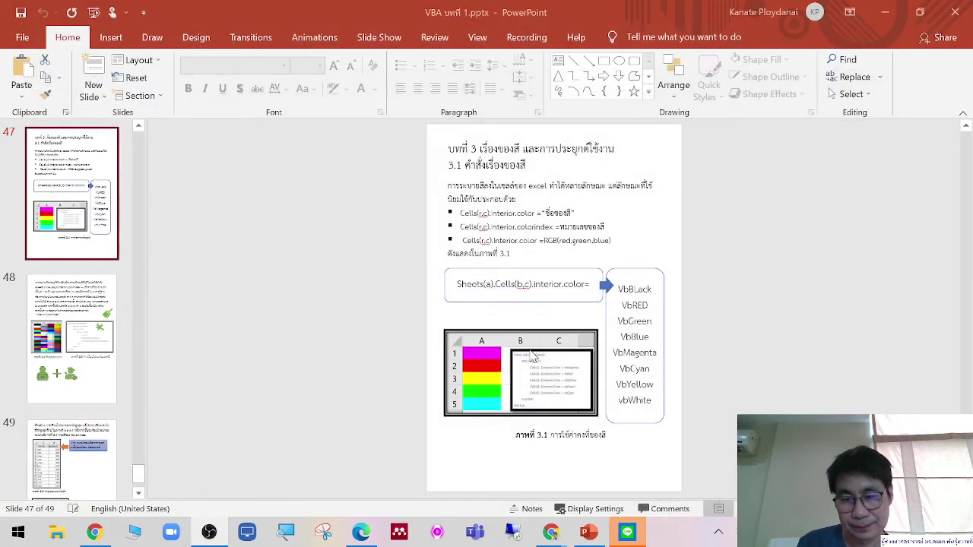
# Save VBA บทที่ 1.pptx from the Quick Access Toolbar
pyautogui.click(21, 13)
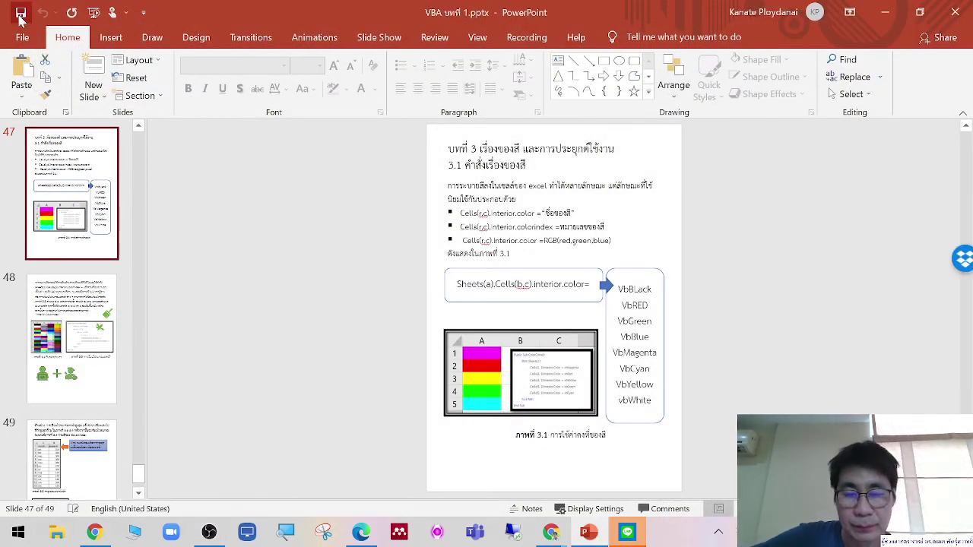
pyautogui.click(589, 532)
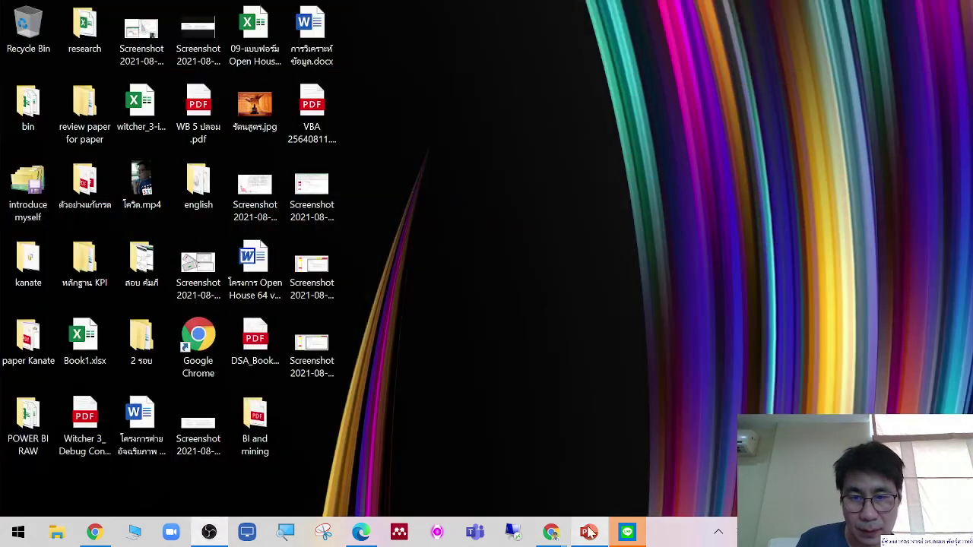
pyautogui.click(589, 535)
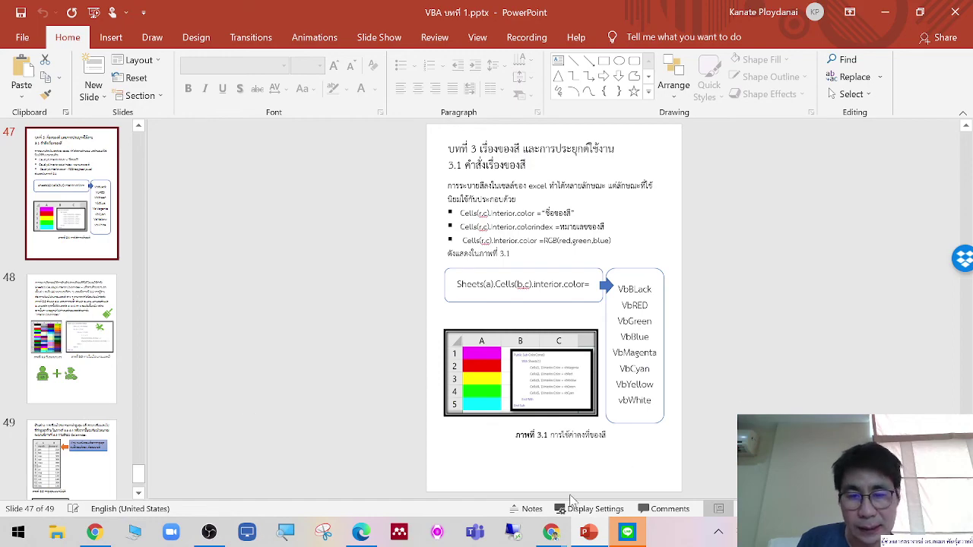
pyautogui.click(589, 532)
pyautogui.click(589, 532)
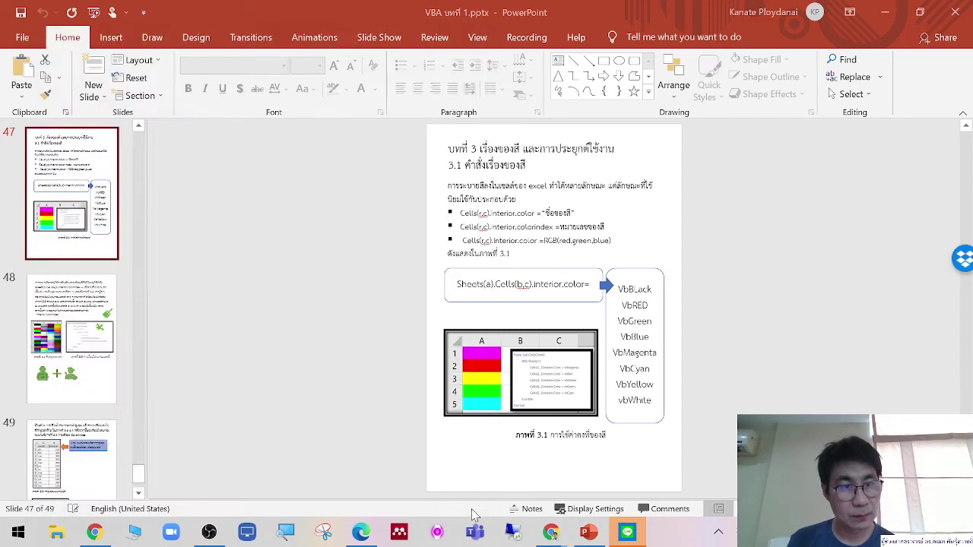
# Open Windows search and switch the keyboard to Thai, leaving the search box empty
pyautogui.press('super')
pyautogui.write('e')
pyautogui.press('BackSpace')
pyautogui.press('super+space')
pyautogui.write('ย')
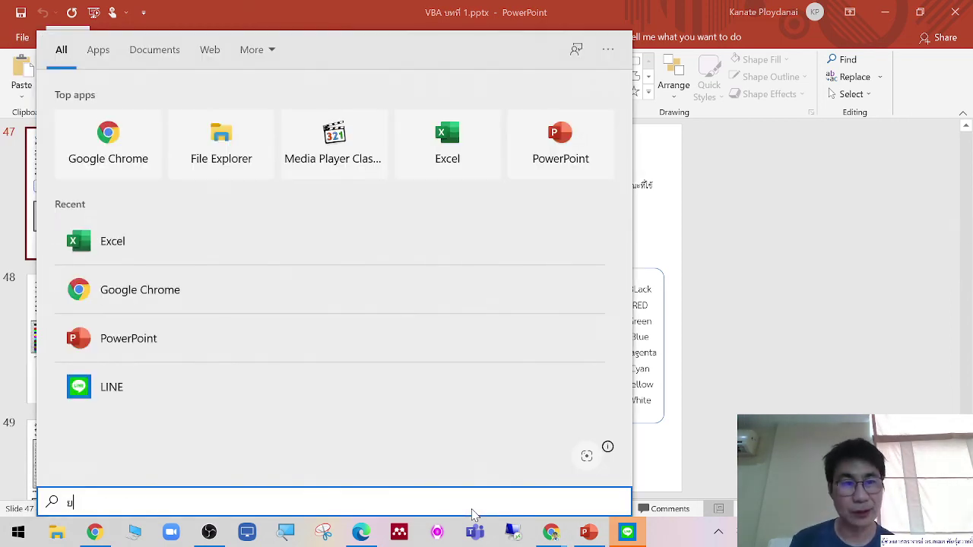
pyautogui.press('BackSpace')
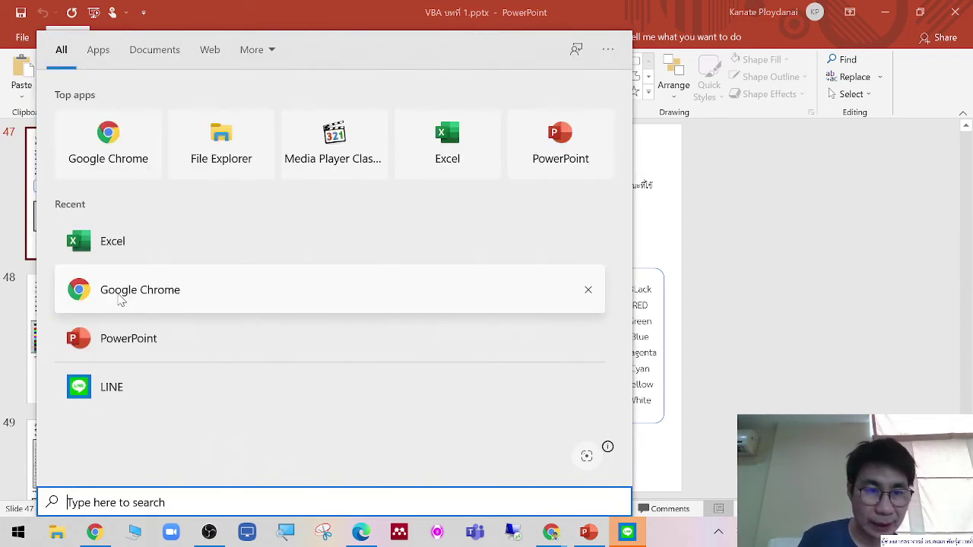
# Launch PowerPoint, reopen Presentation1.pptx from Recent, and add blank slide 16 after slide 15
pyautogui.click(546, 137)
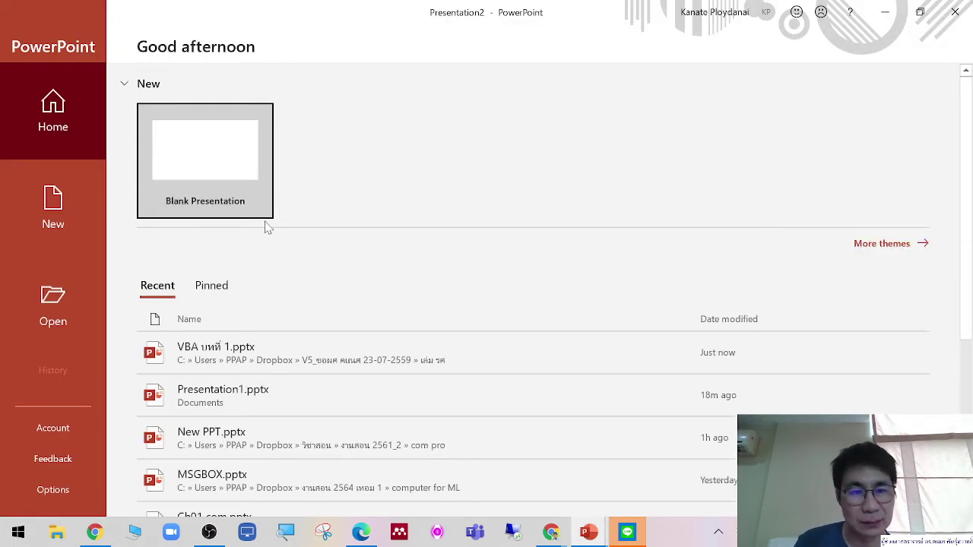
pyautogui.click(257, 413)
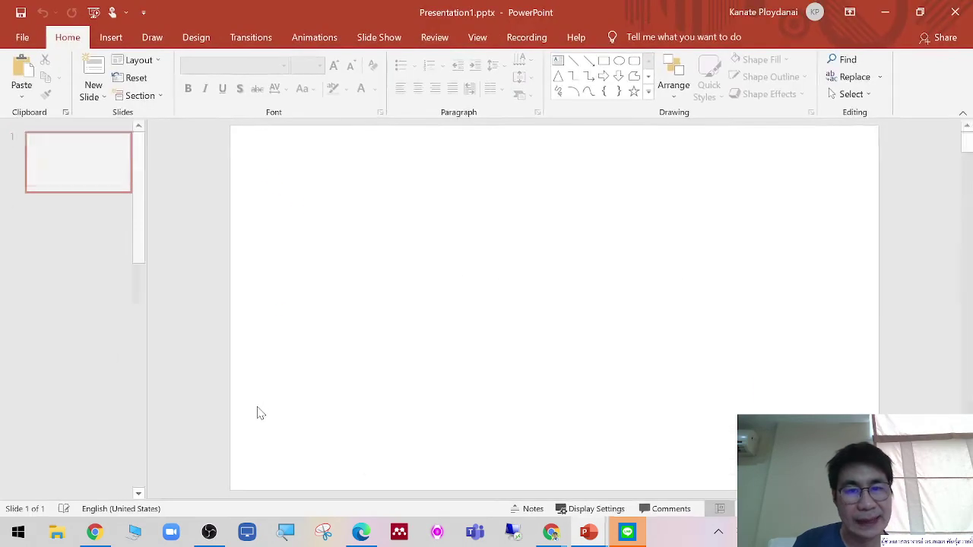
pyautogui.moveTo(143, 211); pyautogui.dragTo(130, 480)
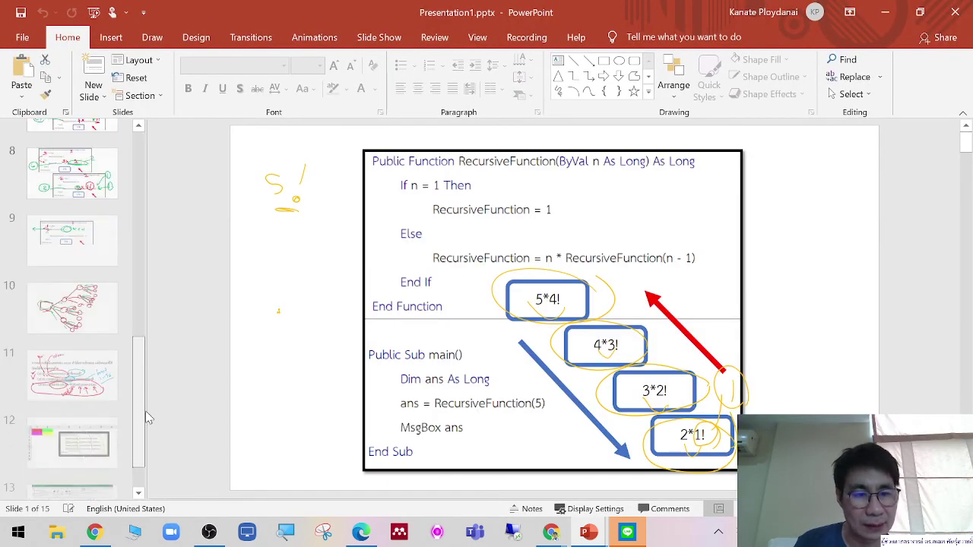
pyautogui.click(98, 493)
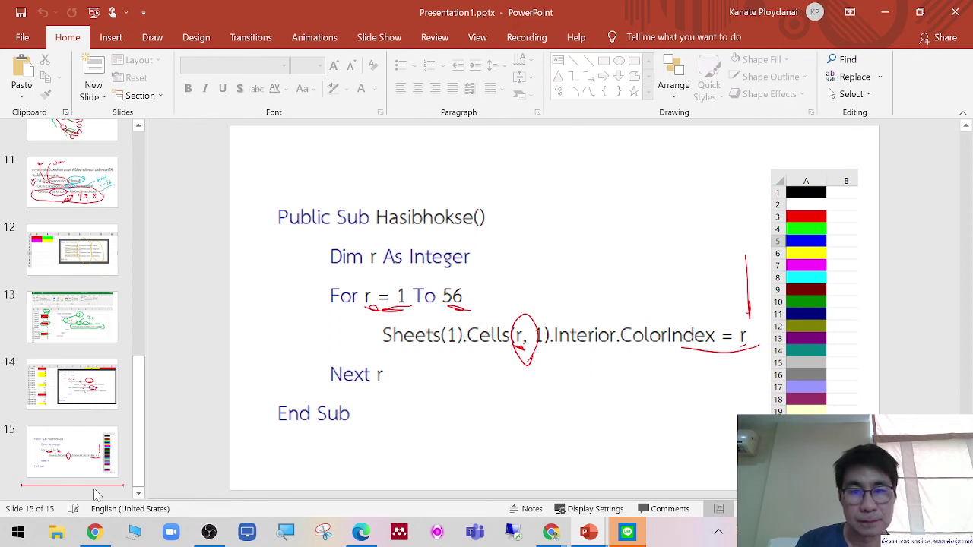
pyautogui.click(96, 76)
# Browse slides 12–15, then present the blank slide 16 full-screen with Shift+F5
pyautogui.rightClick(410, 295)
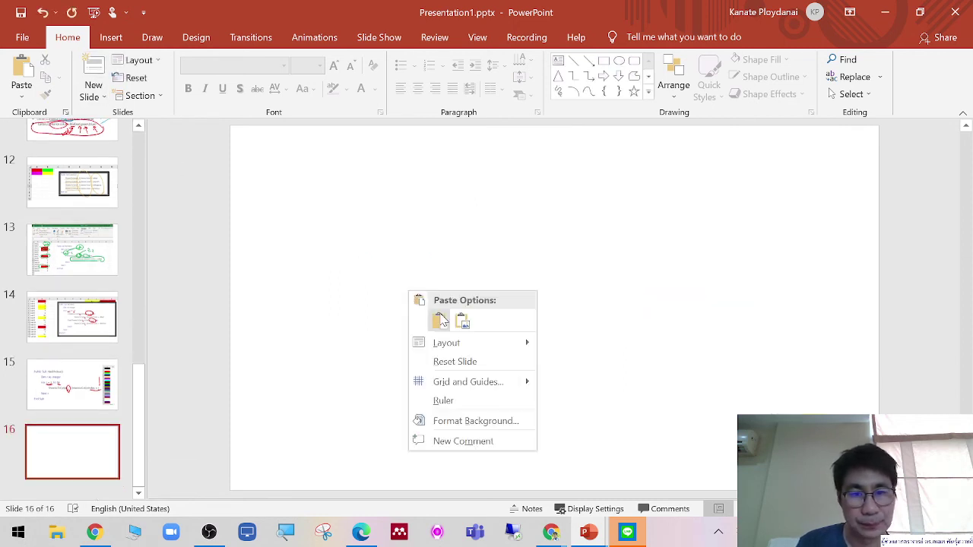
pyautogui.click(777, 327)
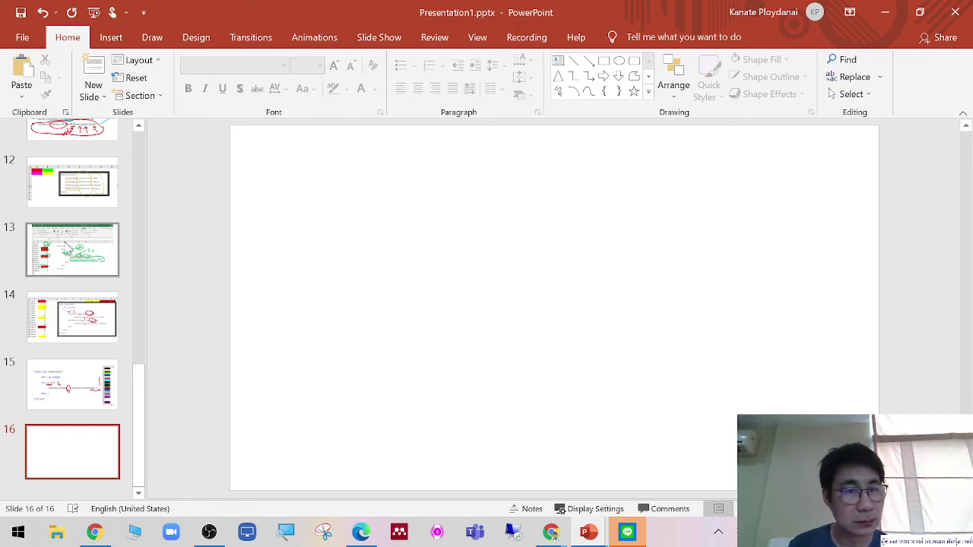
pyautogui.click(72, 182)
pyautogui.click(73, 249)
pyautogui.click(80, 325)
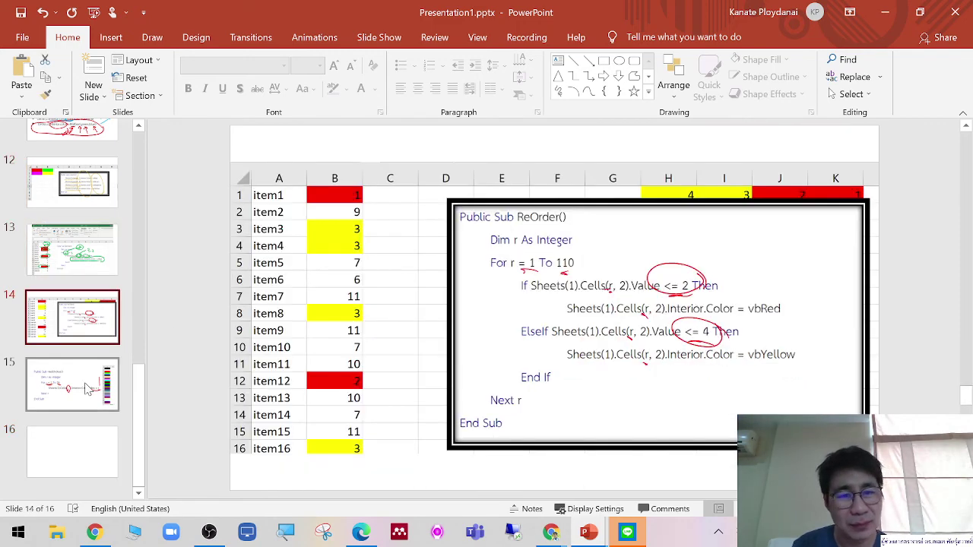
pyautogui.click(85, 387)
pyautogui.click(80, 452)
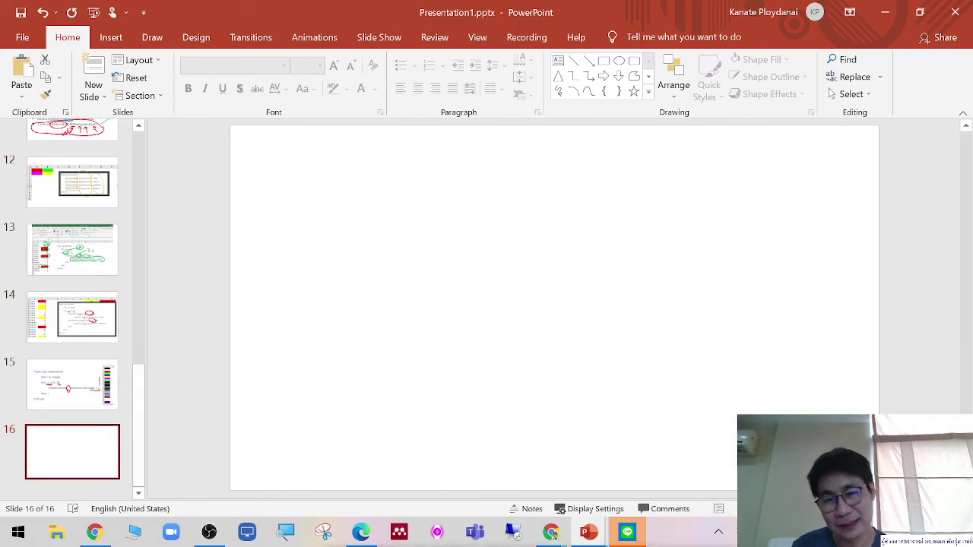
pyautogui.hotkey('shift', 'F5')
# Pick red ink and handwrite math.rnd on the first line
pyautogui.click(72, 532)
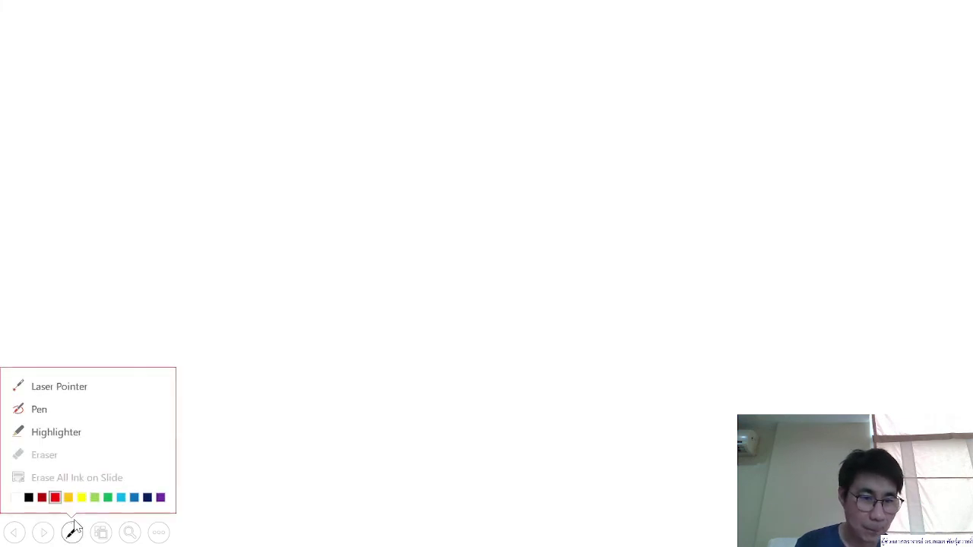
pyautogui.click(50, 497)
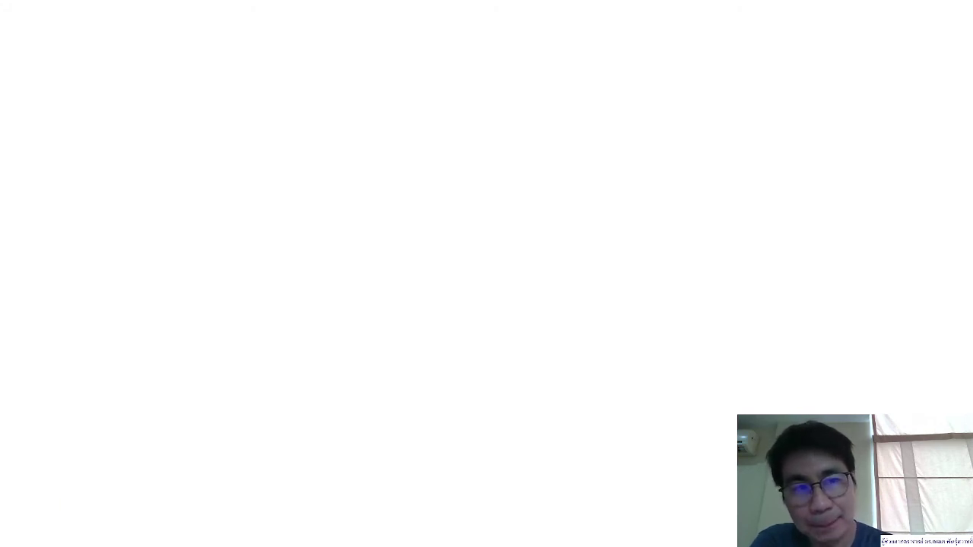
pyautogui.moveTo(228, 101)
pyautogui.mouseDown()
pyautogui.moveTo(232, 114)
pyautogui.moveTo(298, 125)
pyautogui.mouseUp()
pyautogui.moveTo(311, 95)
pyautogui.mouseDown()
pyautogui.moveTo(319, 93)
pyautogui.moveTo(308, 127)
pyautogui.mouseUp()
pyautogui.moveTo(332, 100)
pyautogui.mouseDown()
pyautogui.moveTo(333, 118)
pyautogui.moveTo(351, 122)
pyautogui.mouseUp()
pyautogui.moveTo(322, 70); pyautogui.dragTo(329, 123)
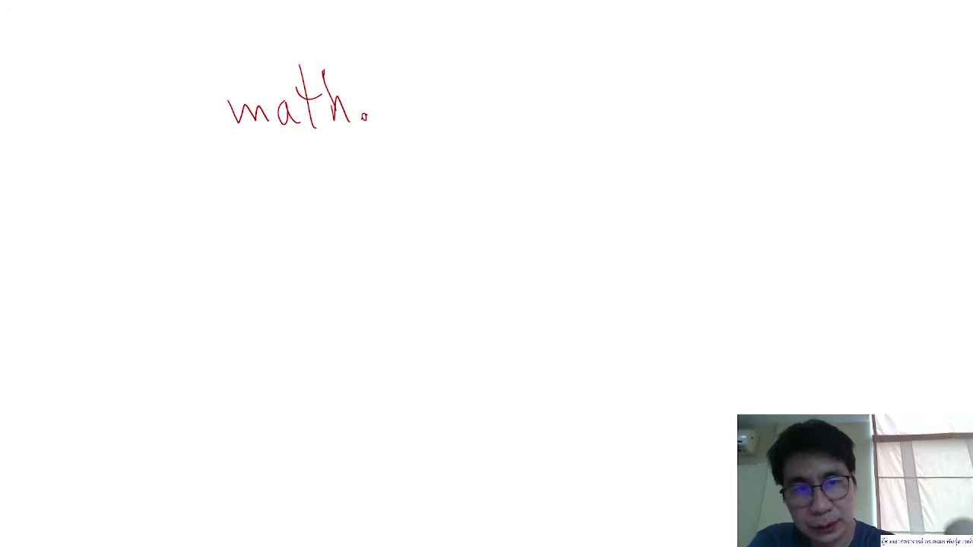
pyautogui.moveTo(375, 97); pyautogui.dragTo(479, 127)
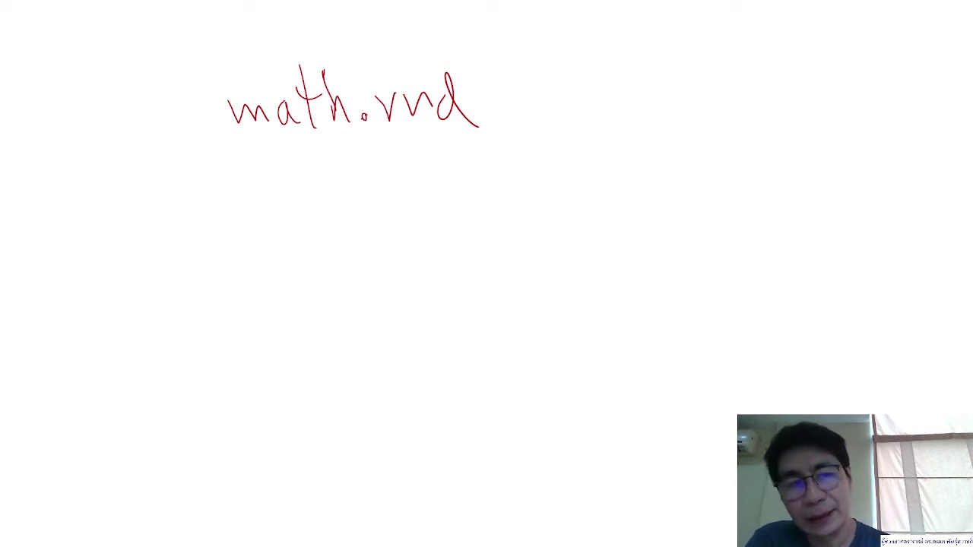
# Handwrite math.rand x 56 on the second line
pyautogui.moveTo(238, 270); pyautogui.dragTo(301, 270)
pyautogui.moveTo(302, 207); pyautogui.dragTo(325, 277)
pyautogui.click(371, 270)
pyautogui.moveTo(327, 244)
pyautogui.mouseDown()
pyautogui.moveTo(350, 285)
pyautogui.moveTo(405, 245)
pyautogui.moveTo(426, 272)
pyautogui.moveTo(488, 275)
pyautogui.mouseUp()
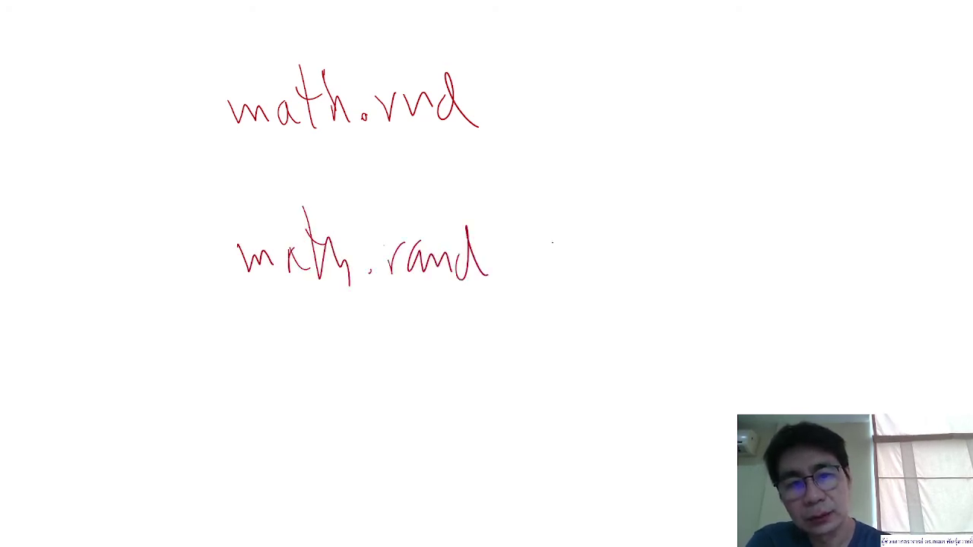
pyautogui.moveTo(552, 244); pyautogui.dragTo(526, 272)
pyautogui.moveTo(520, 234); pyautogui.dragTo(554, 273)
pyautogui.moveTo(602, 235); pyautogui.dragTo(589, 268)
pyautogui.moveTo(641, 232)
pyautogui.mouseDown()
pyautogui.moveTo(652, 226)
pyautogui.moveTo(625, 249)
pyautogui.mouseUp()
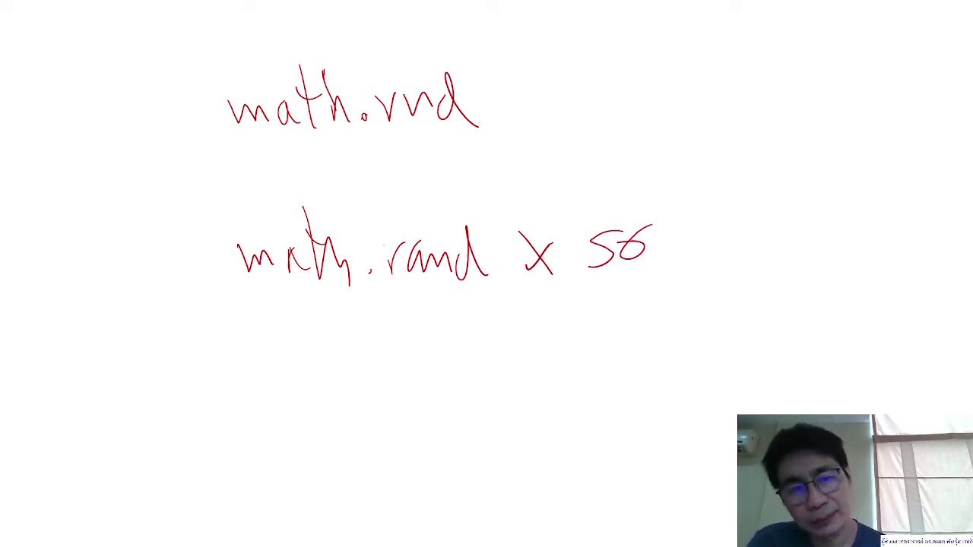
# Handwrite math.rand x 55 + 1 on the third line, then switch the ink to cyan
pyautogui.moveTo(244, 373)
pyautogui.mouseDown()
pyautogui.moveTo(273, 392)
pyautogui.moveTo(318, 390)
pyautogui.moveTo(333, 362)
pyautogui.mouseUp()
pyautogui.moveTo(328, 330)
pyautogui.mouseDown()
pyautogui.moveTo(319, 391)
pyautogui.moveTo(409, 367)
pyautogui.moveTo(487, 396)
pyautogui.mouseUp()
pyautogui.click(371, 384)
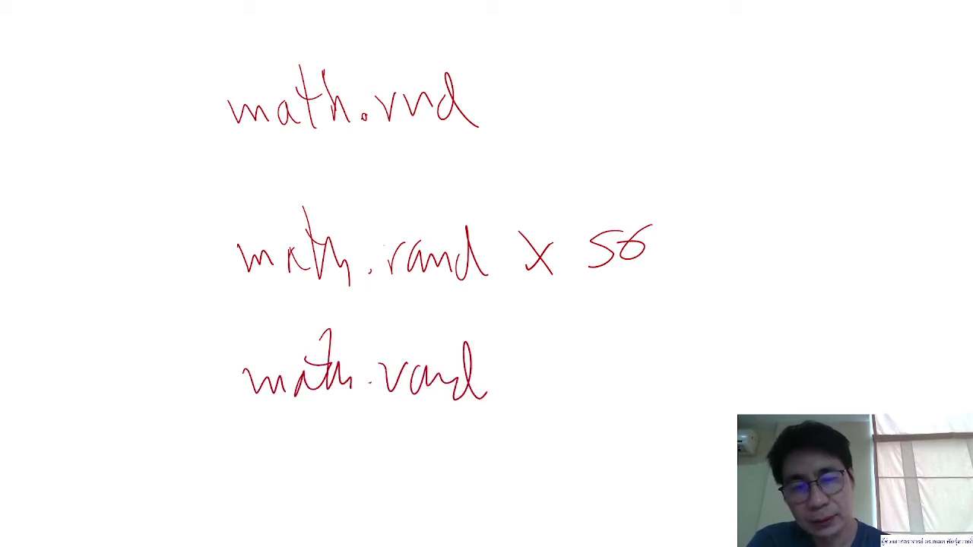
pyautogui.moveTo(613, 338); pyautogui.dragTo(584, 382)
pyautogui.moveTo(640, 328); pyautogui.dragTo(638, 380)
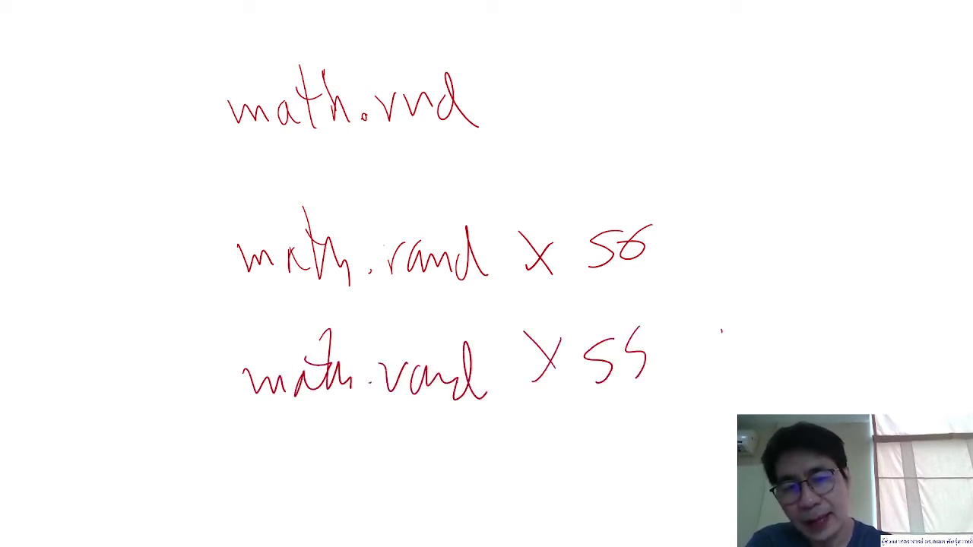
pyautogui.moveTo(781, 317); pyautogui.dragTo(783, 411)
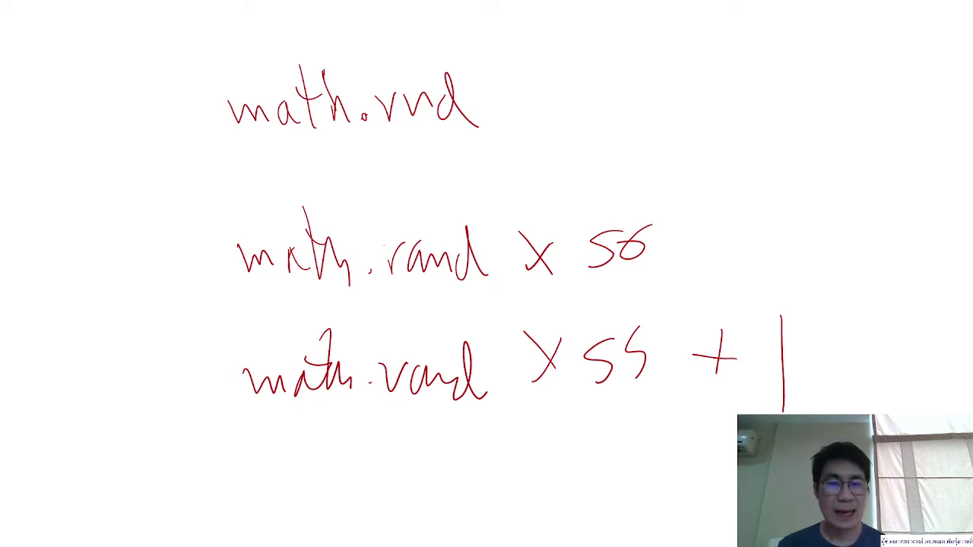
pyautogui.click(71, 532)
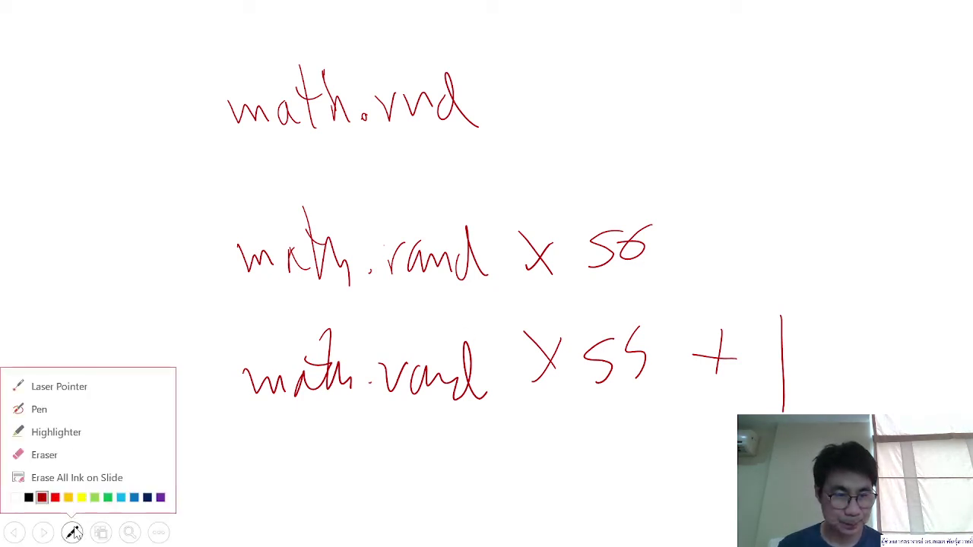
pyautogui.click(123, 498)
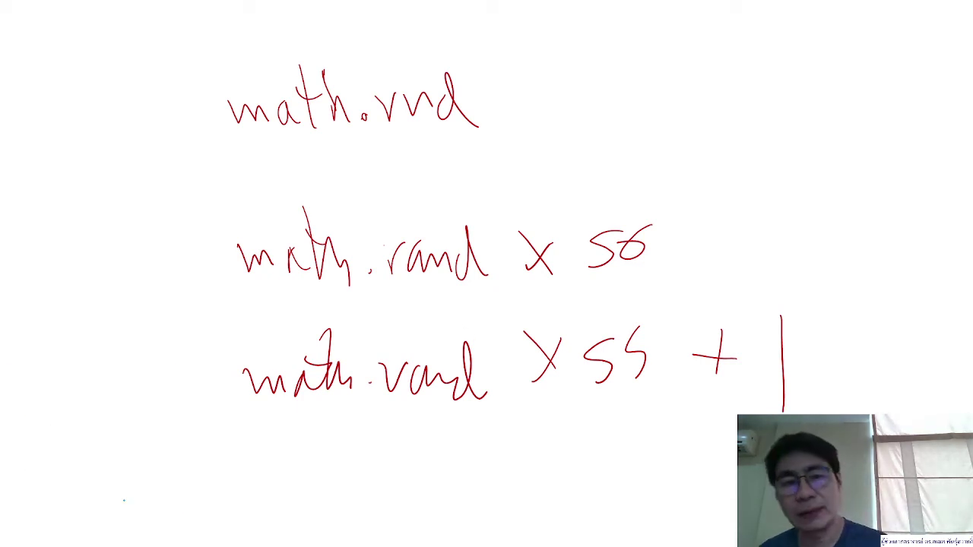
# Write the range (0 _ _ _ 1) after math.rnd and mark 0 over rand toward 56
pyautogui.moveTo(546, 59)
pyautogui.mouseDown()
pyautogui.moveTo(541, 131)
pyautogui.moveTo(594, 95)
pyautogui.moveTo(549, 107)
pyautogui.mouseUp()
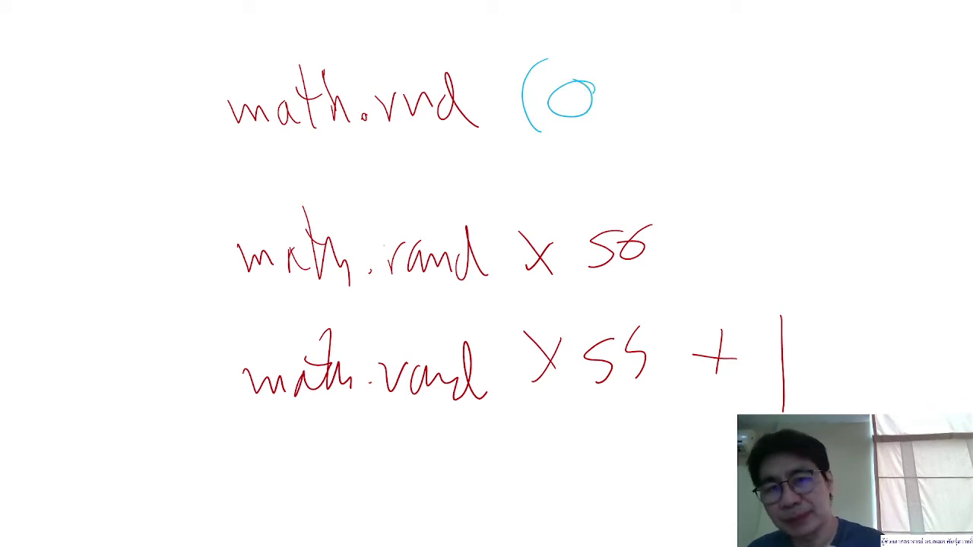
pyautogui.moveTo(608, 118); pyautogui.dragTo(673, 118)
pyautogui.moveTo(696, 123); pyautogui.dragTo(715, 122)
pyautogui.moveTo(757, 68); pyautogui.dragTo(754, 118)
pyautogui.moveTo(786, 52); pyautogui.dragTo(783, 129)
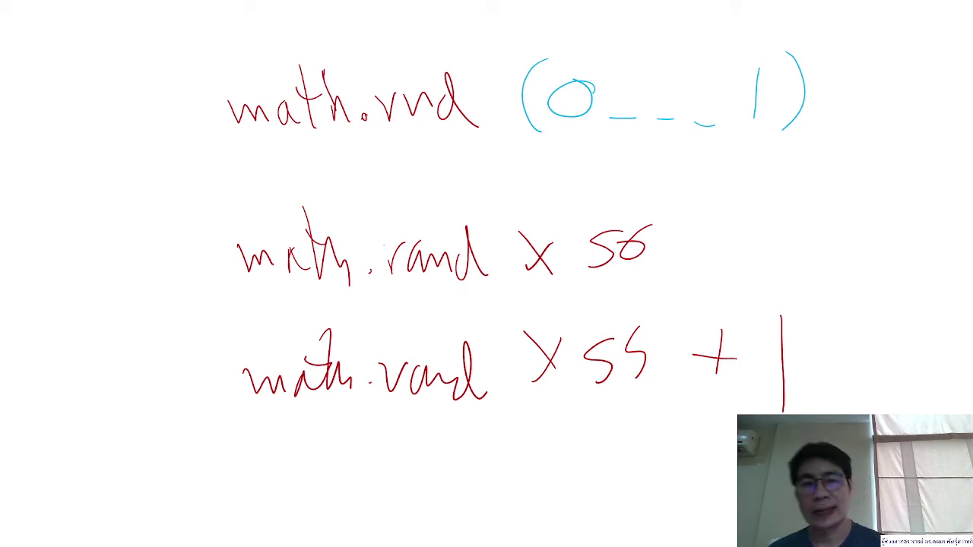
pyautogui.moveTo(542, 123); pyautogui.dragTo(569, 130)
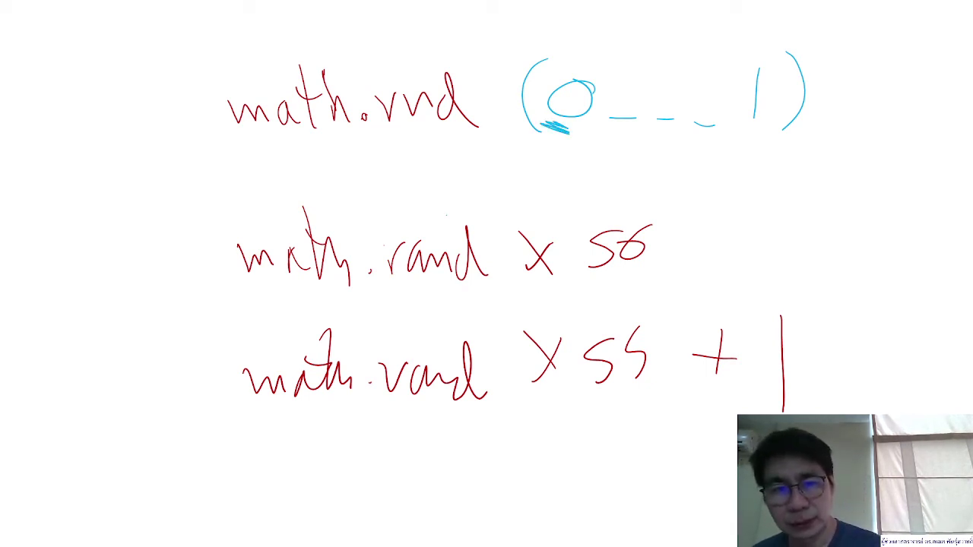
pyautogui.moveTo(427, 199); pyautogui.dragTo(582, 224)
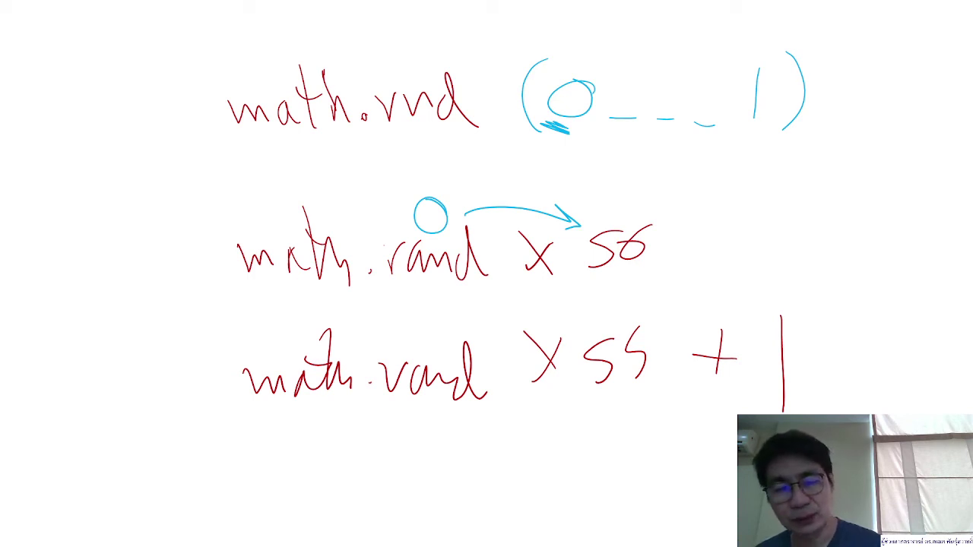
# Write the worked example 0 x 55 + 1 beneath the third line
pyautogui.moveTo(436, 421); pyautogui.dragTo(432, 421)
pyautogui.moveTo(504, 422); pyautogui.dragTo(538, 448)
pyautogui.moveTo(536, 419); pyautogui.dragTo(508, 448)
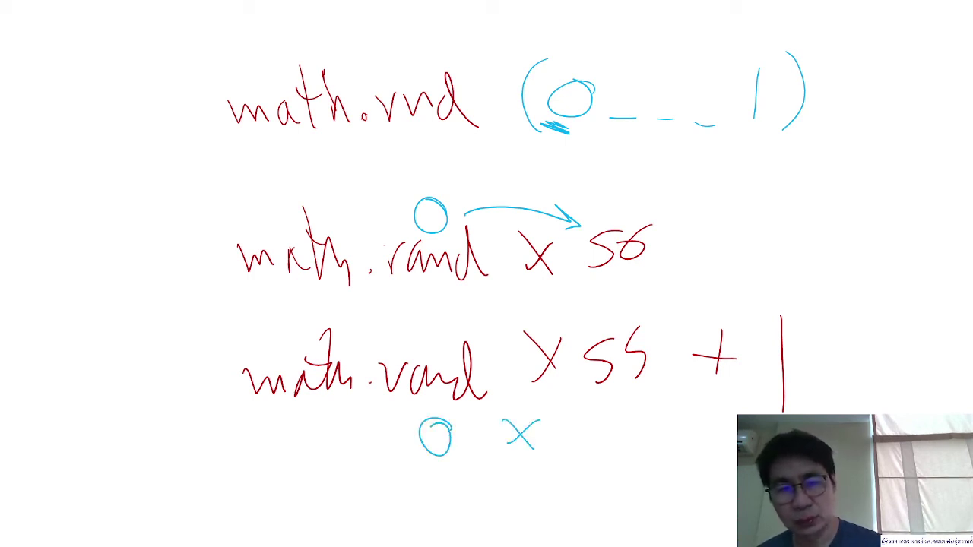
pyautogui.moveTo(605, 410)
pyautogui.mouseDown()
pyautogui.moveTo(587, 442)
pyautogui.moveTo(612, 443)
pyautogui.mouseUp()
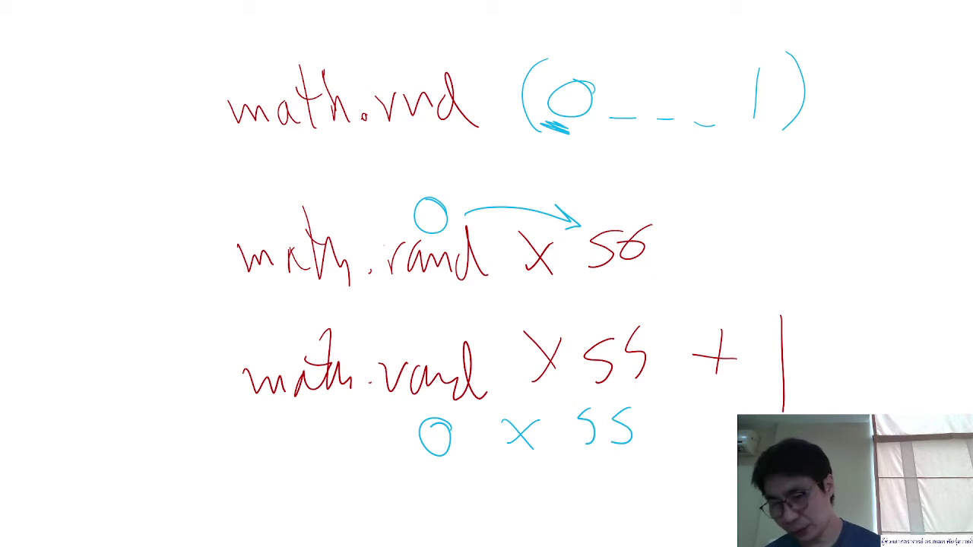
pyautogui.moveTo(704, 396)
pyautogui.mouseDown()
pyautogui.moveTo(704, 447)
pyautogui.moveTo(727, 415)
pyautogui.moveTo(750, 415)
pyautogui.mouseUp()
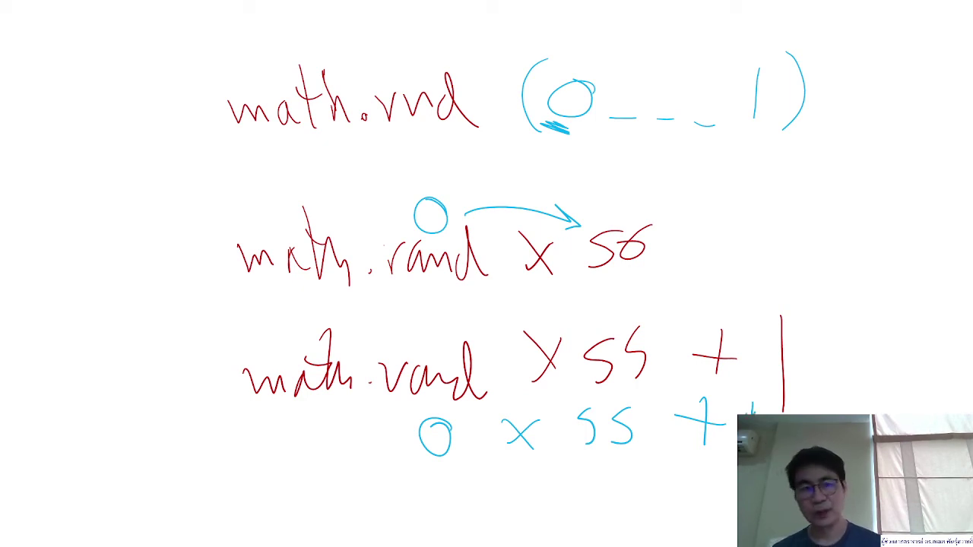
# Draw arrows to each line, add a side note, underline 0 x 55, and circle the red 1
pyautogui.moveTo(114, 95); pyautogui.dragTo(205, 120)
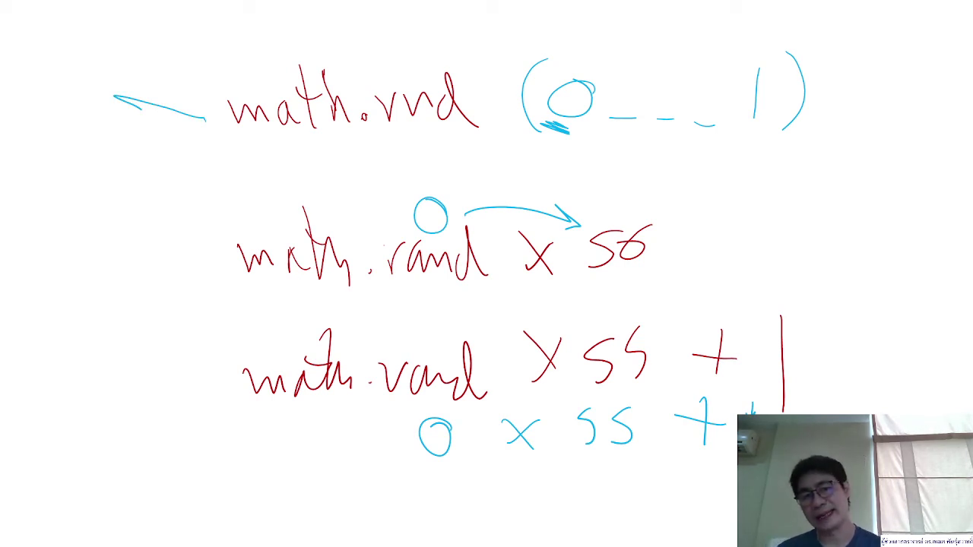
pyautogui.moveTo(109, 218); pyautogui.dragTo(220, 248)
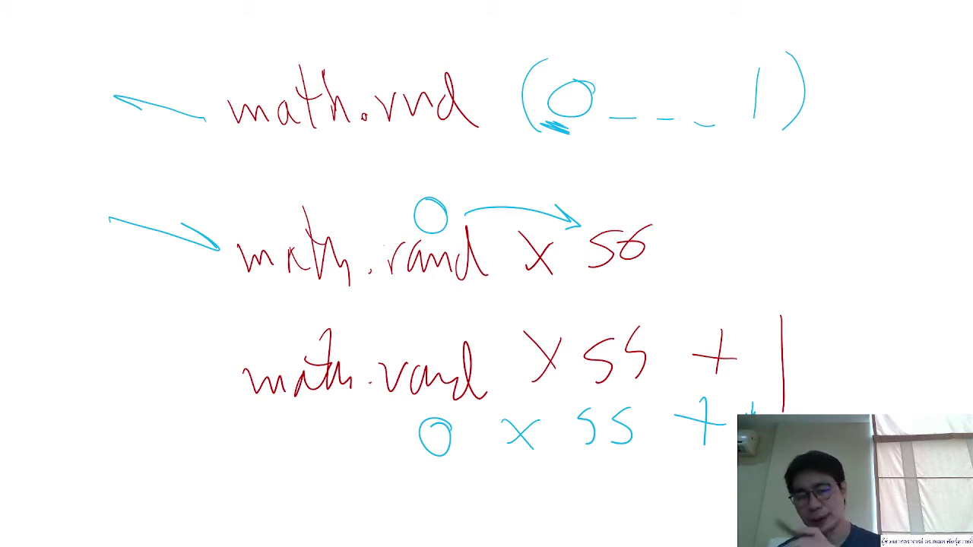
pyautogui.moveTo(114, 380); pyautogui.dragTo(211, 389)
pyautogui.moveTo(40, 416); pyautogui.dragTo(72, 384)
pyautogui.moveTo(0, 377)
pyautogui.mouseDown()
pyautogui.moveTo(22, 388)
pyautogui.moveTo(95, 380)
pyautogui.moveTo(98, 327)
pyautogui.moveTo(133, 318)
pyautogui.moveTo(84, 300)
pyautogui.mouseUp()
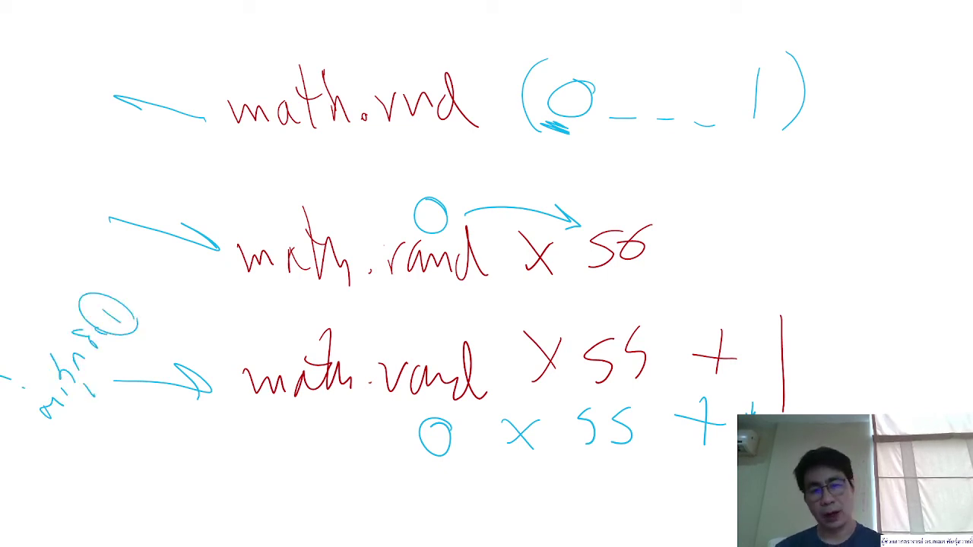
pyautogui.moveTo(637, 458); pyautogui.dragTo(380, 468)
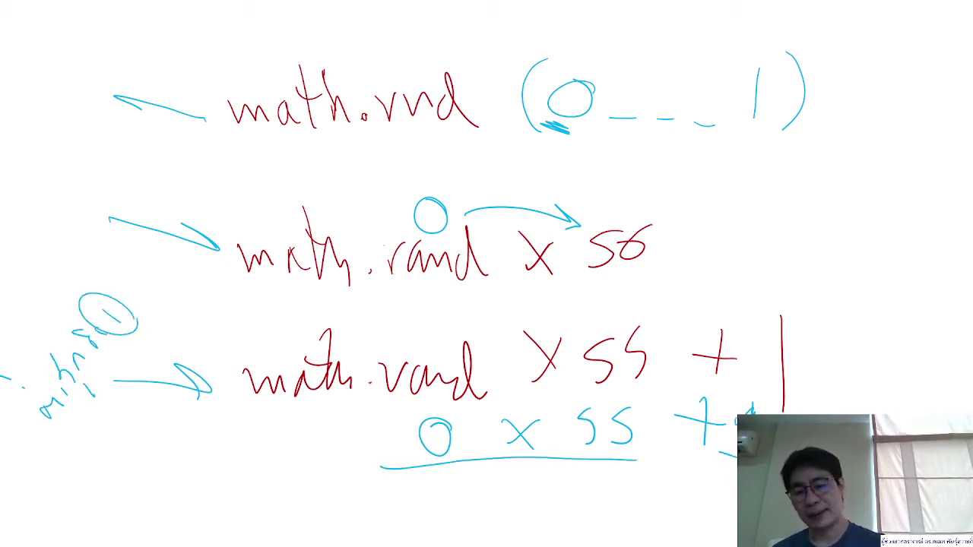
pyautogui.moveTo(749, 408); pyautogui.dragTo(730, 454)
pyautogui.moveTo(741, 357); pyautogui.dragTo(824, 395)
pyautogui.moveTo(817, 350); pyautogui.dragTo(823, 403)
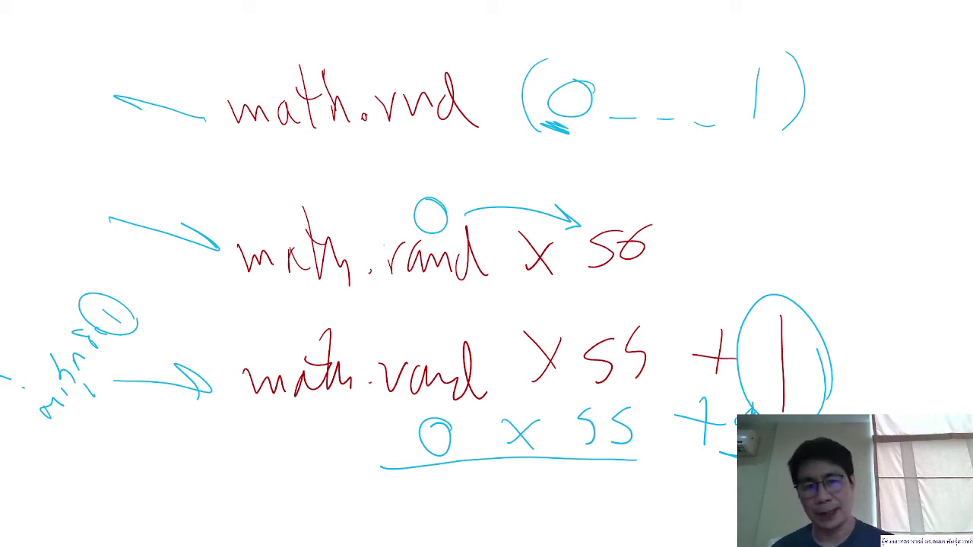
# Circle 05 inside the range, underline rand x 56, and write and circle 18 as its result
pyautogui.moveTo(658, 77); pyautogui.dragTo(691, 99)
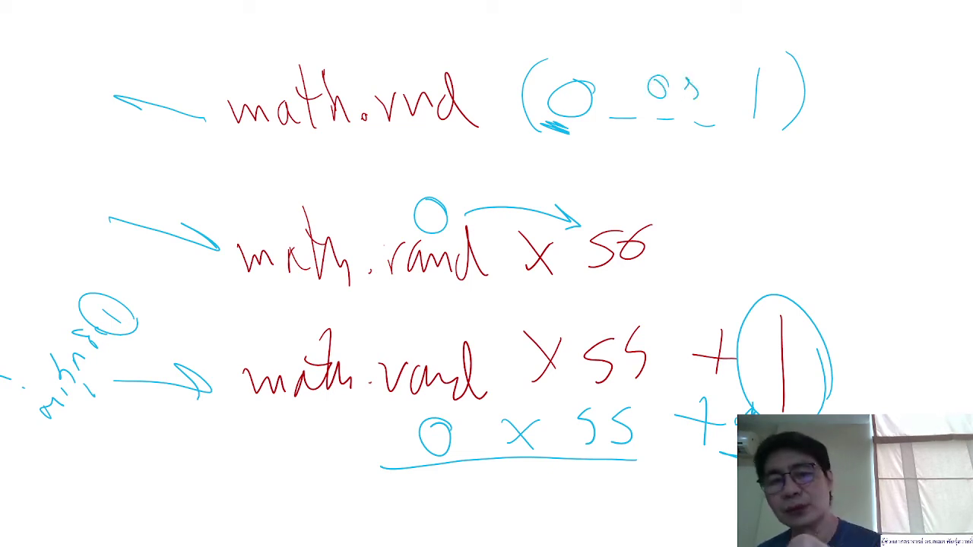
pyautogui.moveTo(673, 56); pyautogui.dragTo(693, 99)
pyautogui.moveTo(684, 54); pyautogui.dragTo(423, 79)
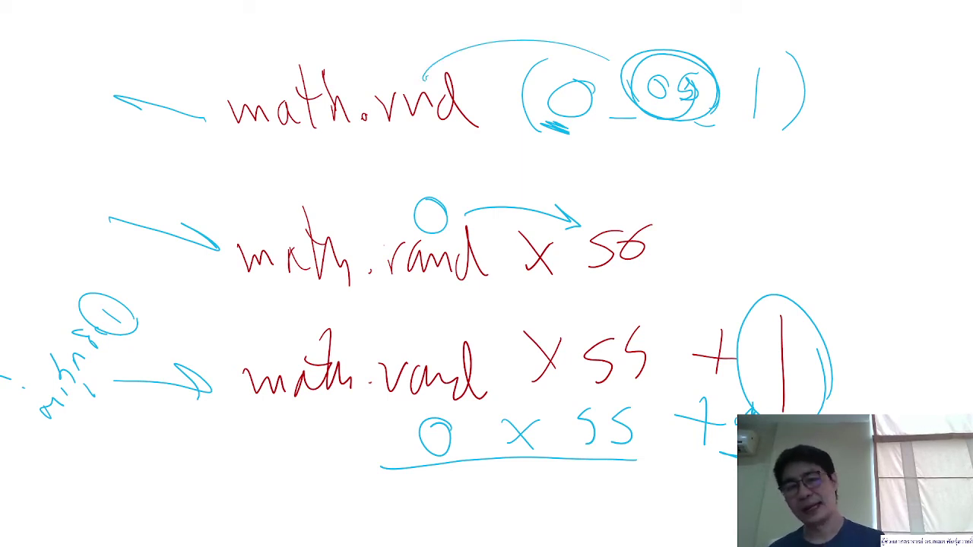
pyautogui.moveTo(421, 292); pyautogui.dragTo(647, 285)
pyautogui.moveTo(667, 243); pyautogui.dragTo(740, 202)
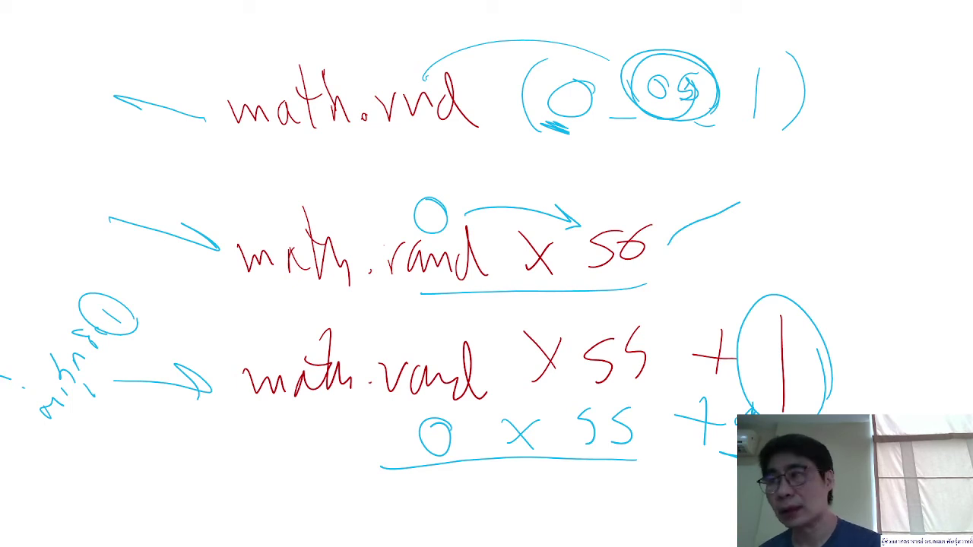
pyautogui.moveTo(791, 166); pyautogui.dragTo(794, 207)
pyautogui.moveTo(835, 169)
pyautogui.mouseDown()
pyautogui.moveTo(758, 186)
pyautogui.moveTo(870, 189)
pyautogui.mouseUp()
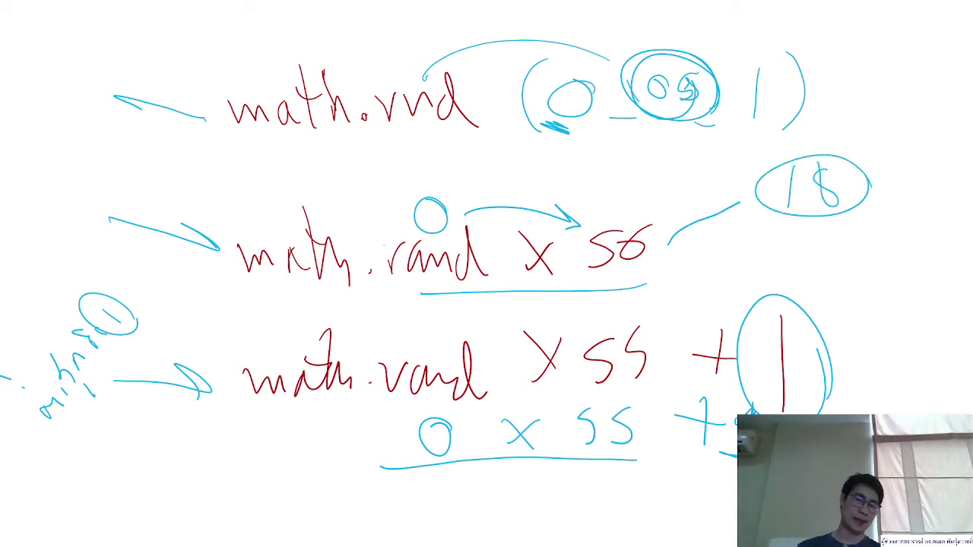
# Write 18.5 under the 0 x 55 line and redraw a larger oval around the 1
pyautogui.moveTo(561, 460); pyautogui.dragTo(606, 461)
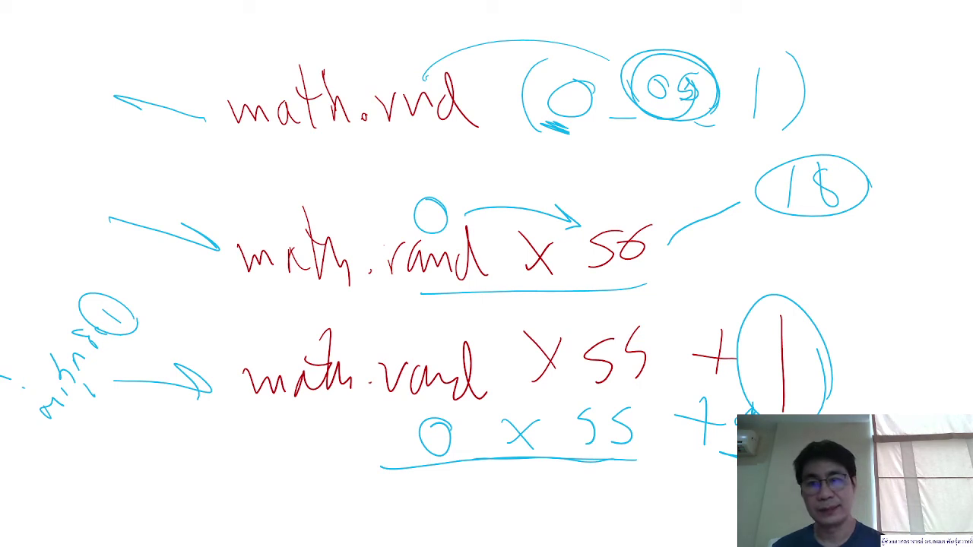
pyautogui.moveTo(538, 471)
pyautogui.mouseDown()
pyautogui.moveTo(528, 508)
pyautogui.moveTo(561, 499)
pyautogui.mouseUp()
pyautogui.moveTo(607, 473); pyautogui.dragTo(596, 501)
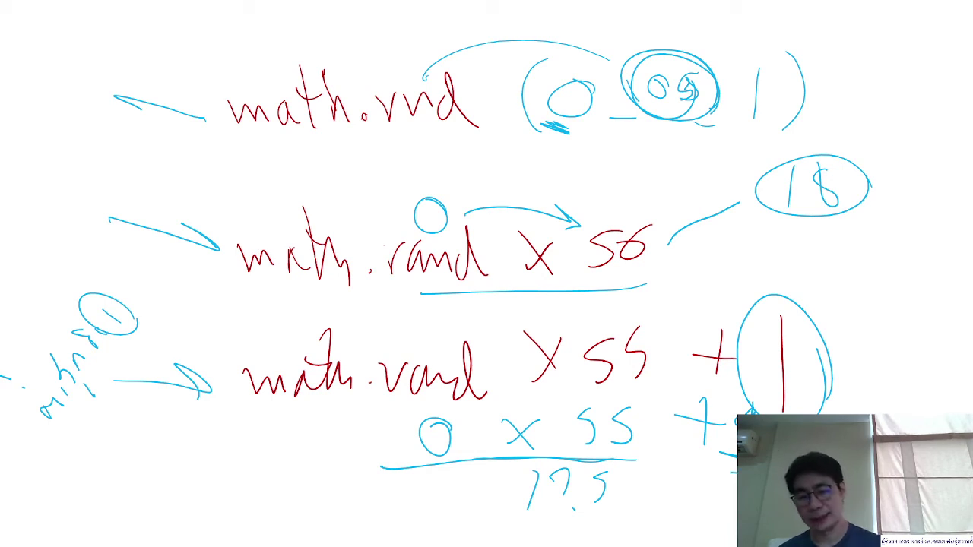
pyautogui.moveTo(807, 342)
pyautogui.mouseDown()
pyautogui.moveTo(731, 411)
pyautogui.moveTo(809, 413)
pyautogui.mouseUp()
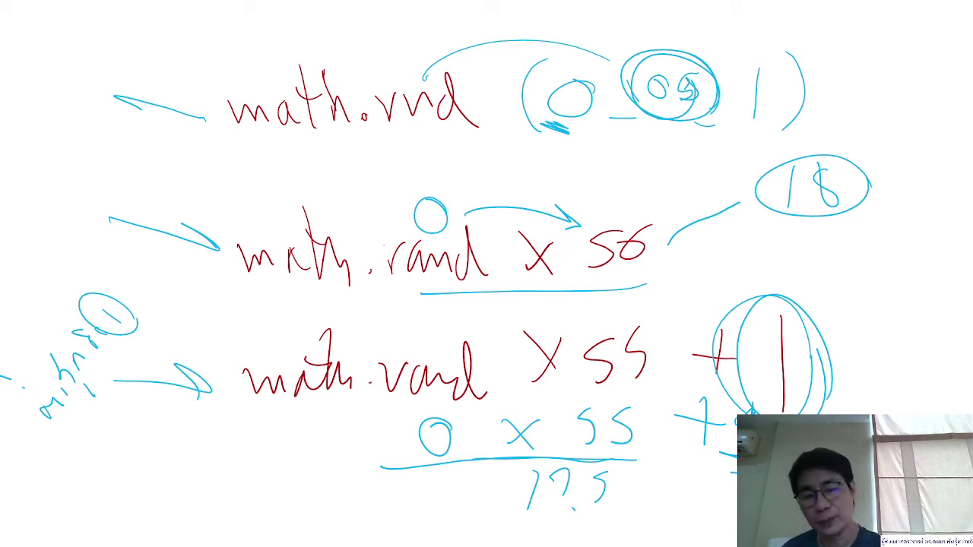
pyautogui.moveTo(566, 475); pyautogui.dragTo(557, 499)
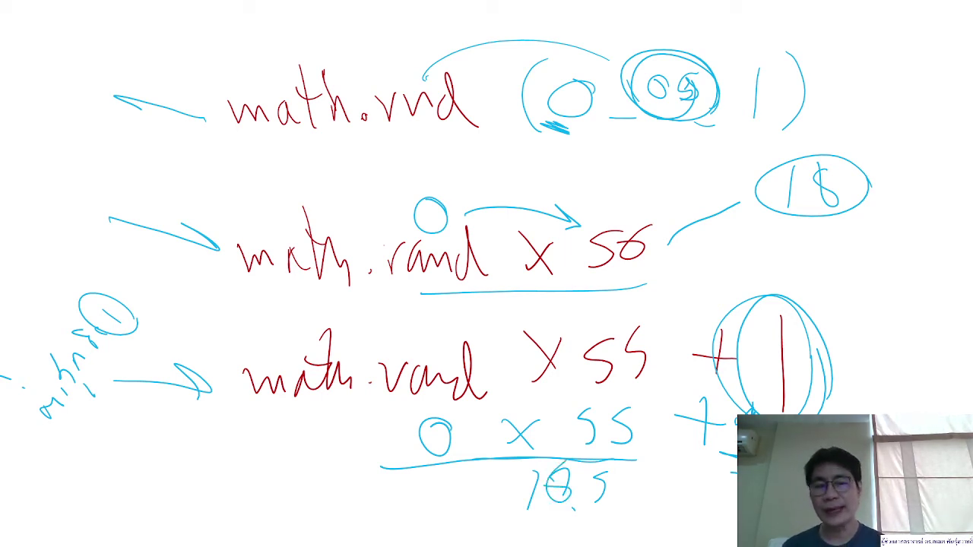
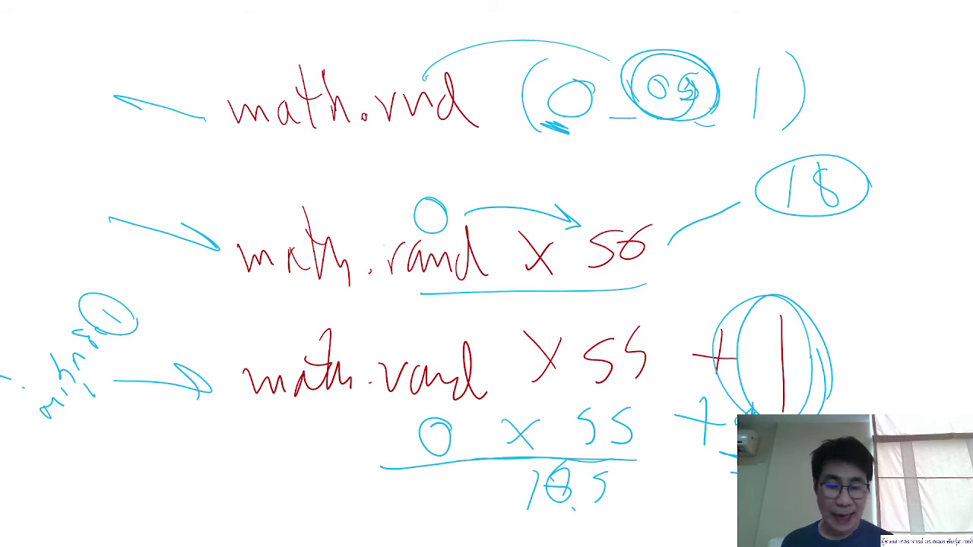
# End the slide show, keep the ink annotations on slide 16, and open a new Chrome tab
pyautogui.press('Escape')
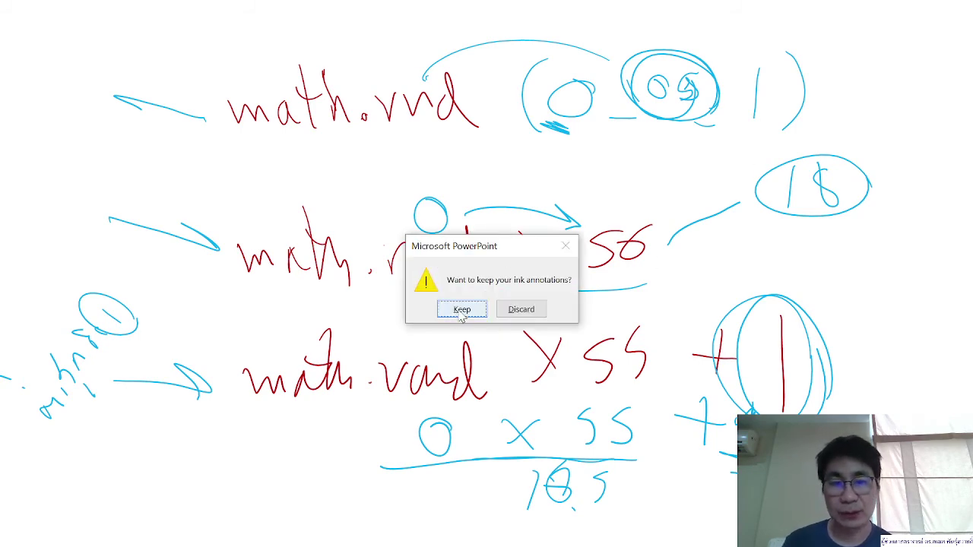
pyautogui.click(462, 308)
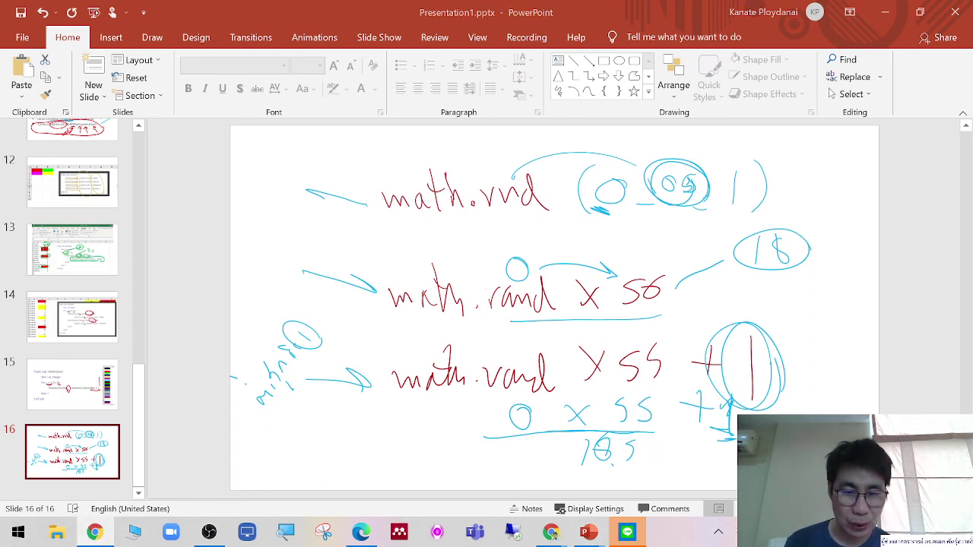
pyautogui.click(95, 532)
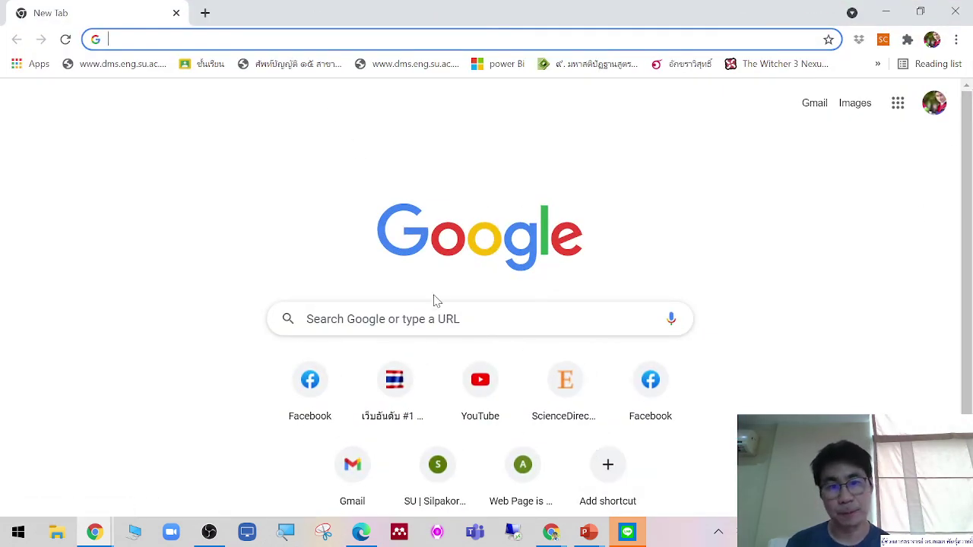
# Search Google for 'vba colorindex' and open the image results showing the ColorIndex chart
pyautogui.click(431, 321)
pyautogui.write('a')
pyautogui.press('BackSpace')
pyautogui.write('อิฟ')
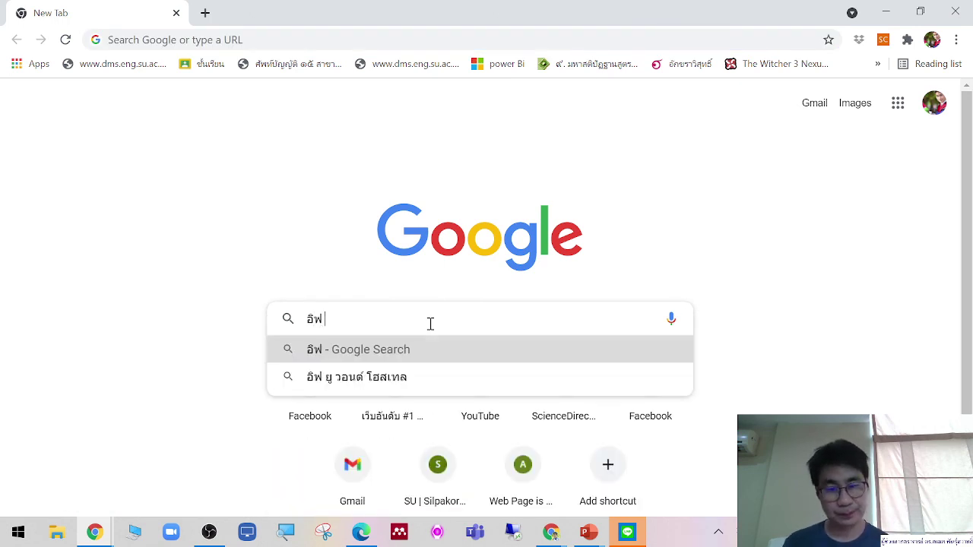
pyautogui.press('BackSpace')
pyautogui.press('BackSpace')
pyautogui.press('BackSpace')
pyautogui.write('a')
pyautogui.press('BackSpace')
pyautogui.write('vba')
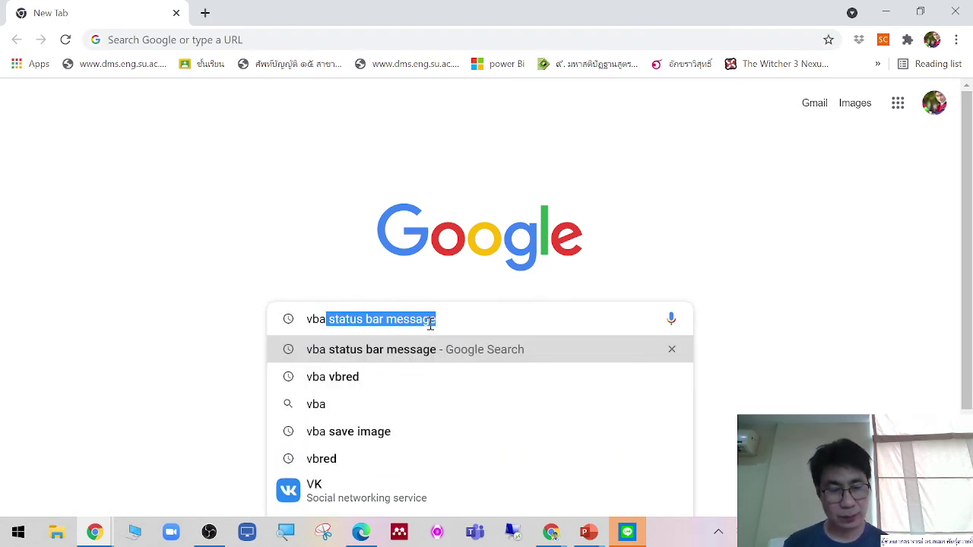
pyautogui.write(' color')
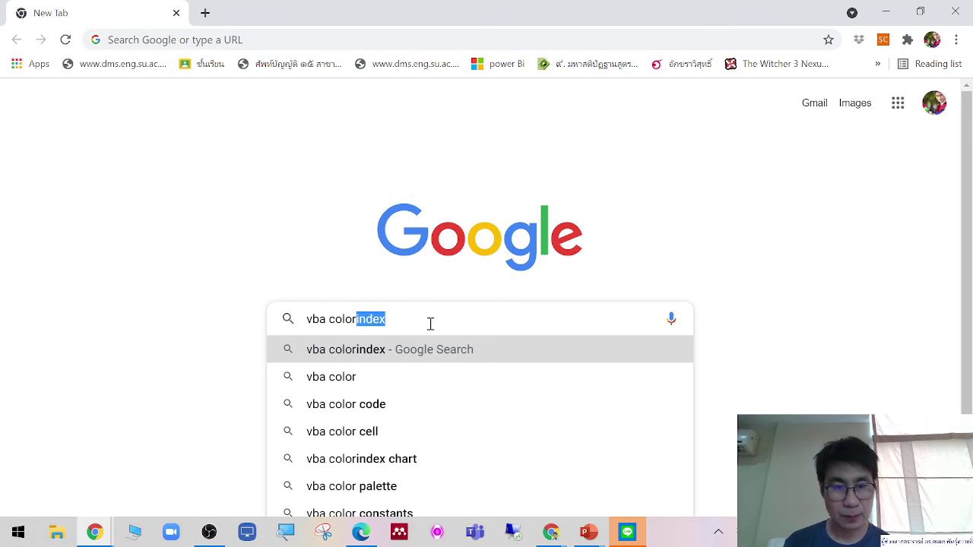
pyautogui.press('Return')
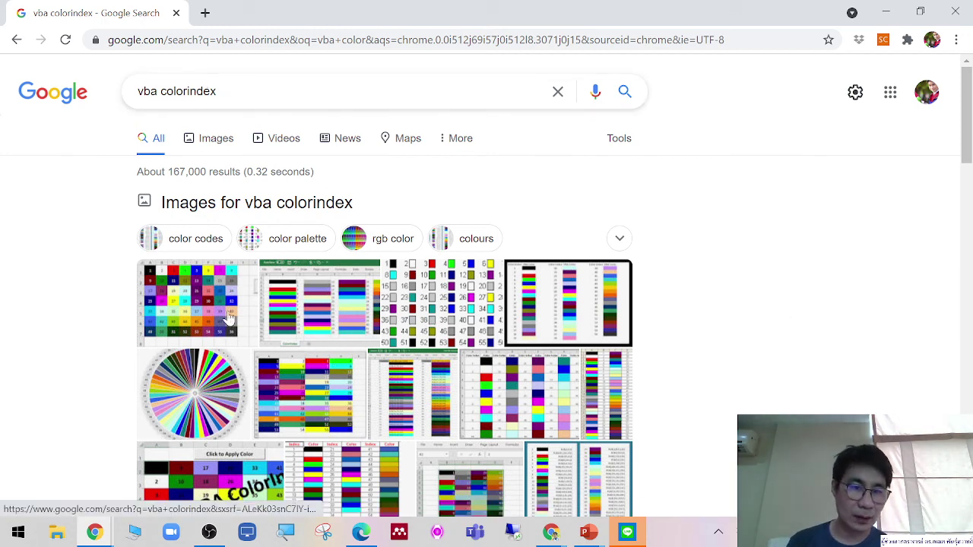
pyautogui.click(488, 319)
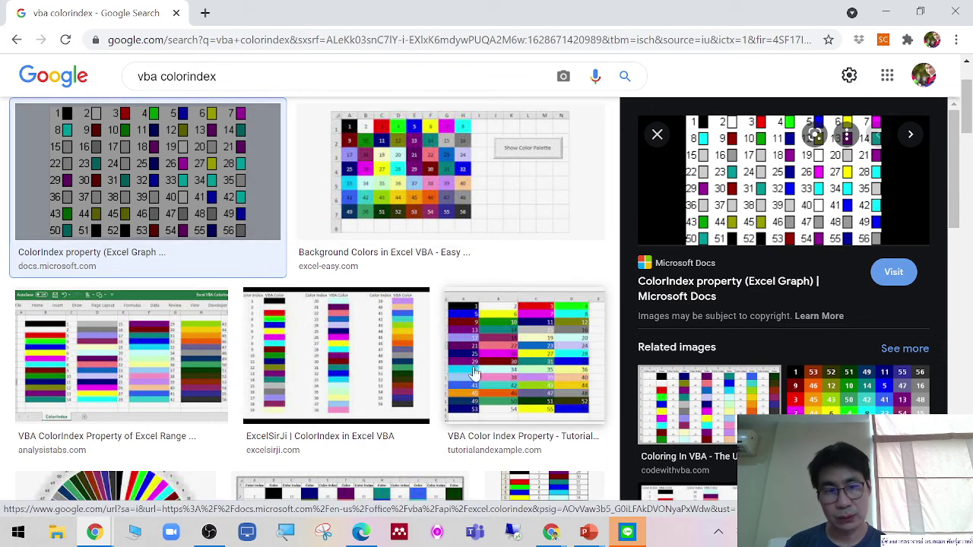
# Browse the vba colorindex image results, then minimize the browser
pyautogui.scroll(-1, 401, 378)
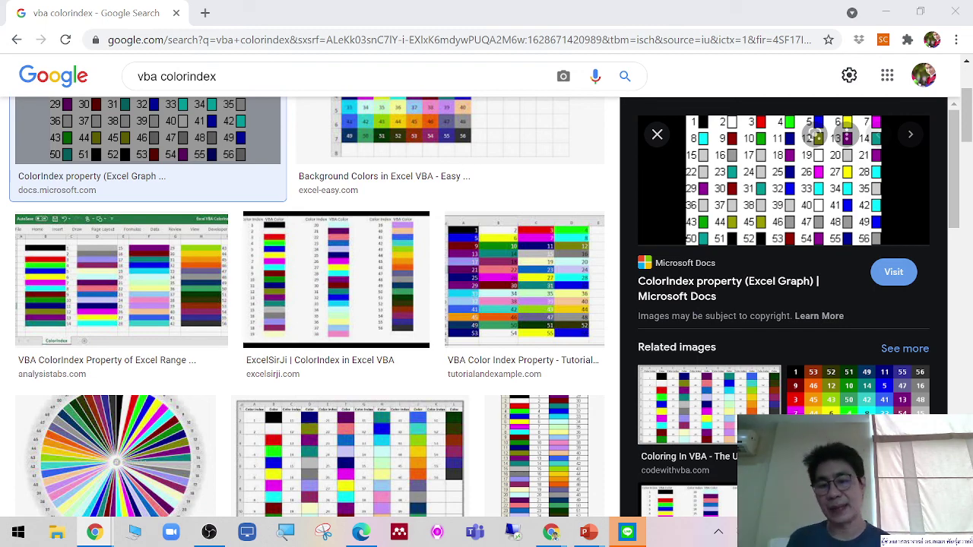
pyautogui.scroll(1, 208, 475)
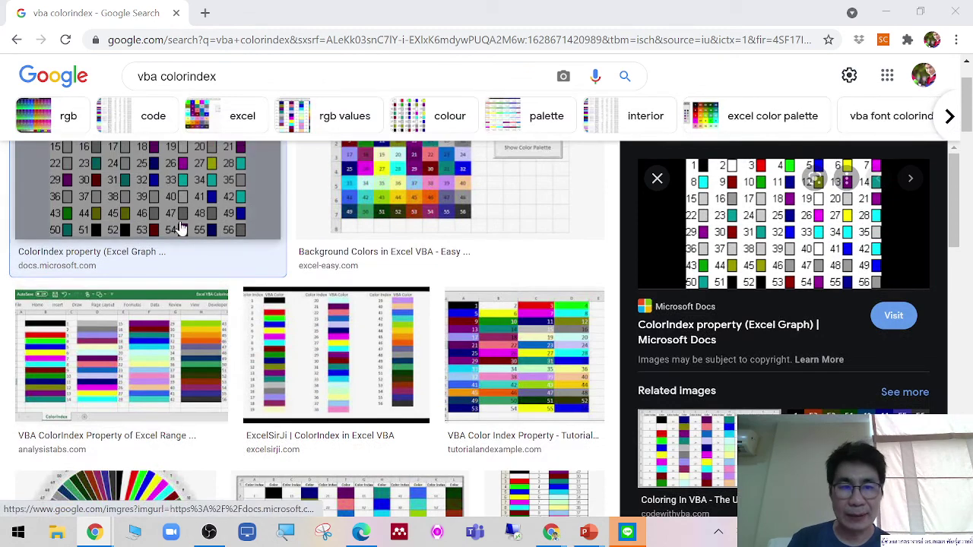
pyautogui.scroll(1, 182, 236)
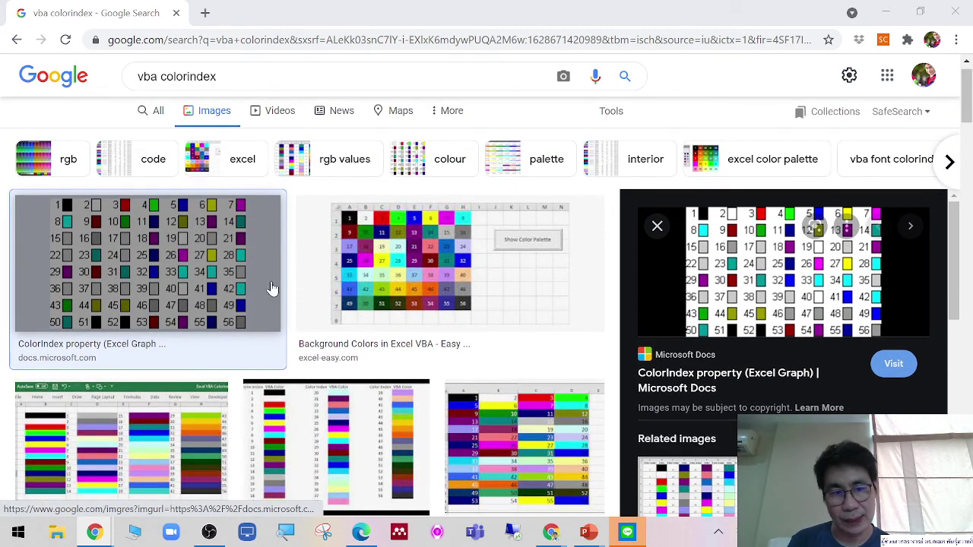
pyautogui.scroll(-1, 438, 402)
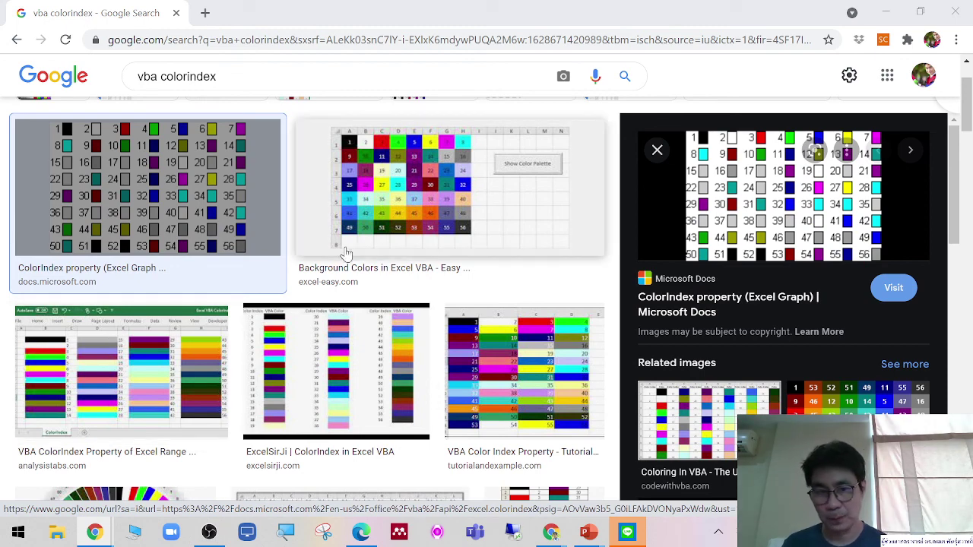
pyautogui.scroll(-2, 504, 278)
pyautogui.scroll(-1, 503, 279)
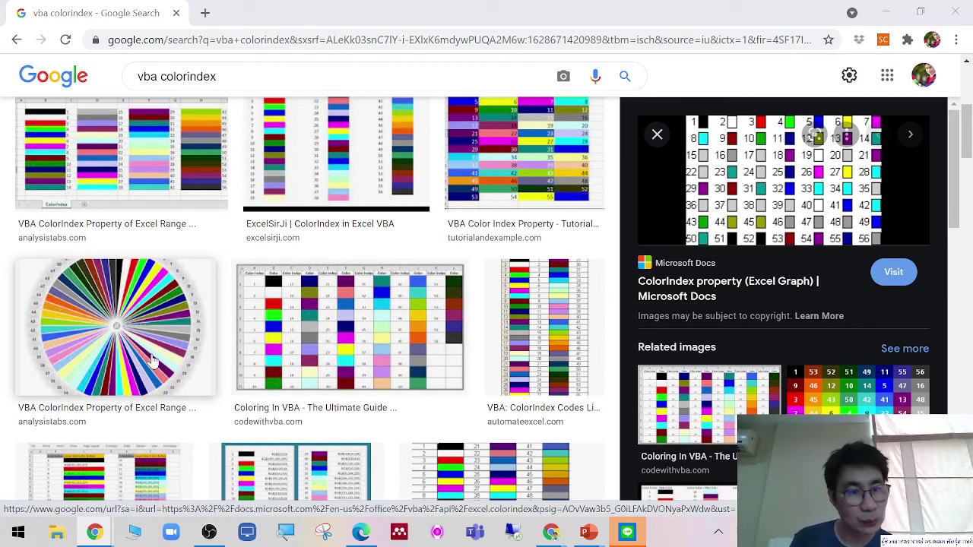
pyautogui.scroll(-1, 343, 288)
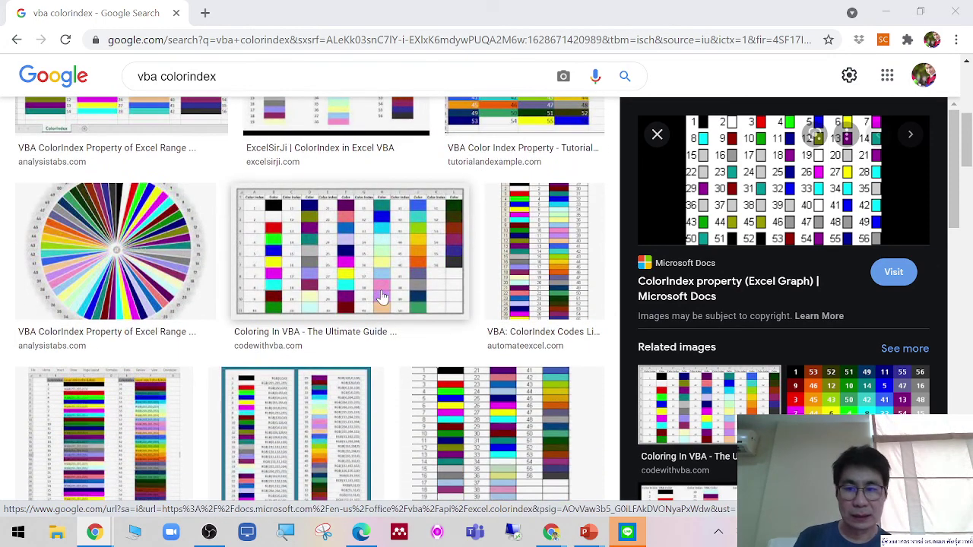
pyautogui.scroll(-3, 365, 297)
pyautogui.scroll(-1, 384, 300)
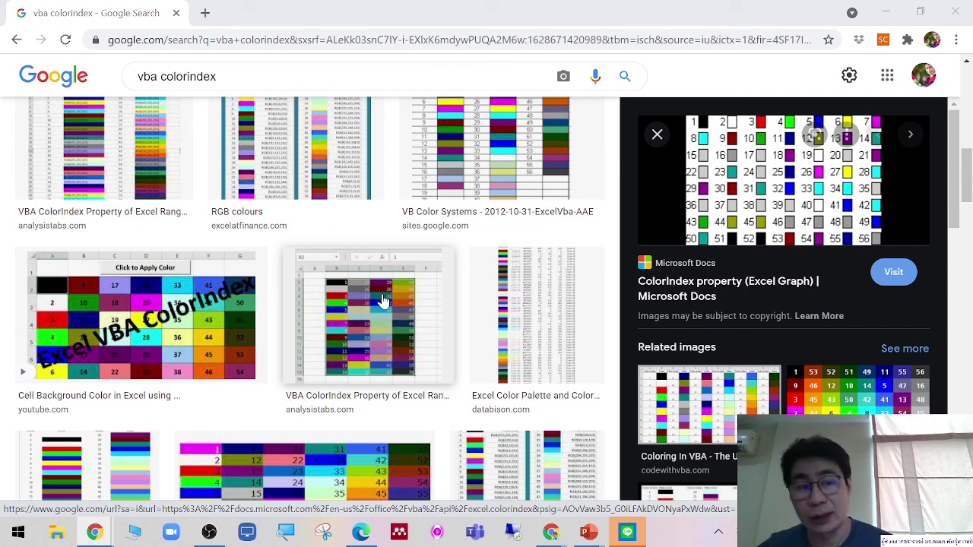
pyautogui.scroll(5, 396, 296)
pyautogui.scroll(3, 365, 259)
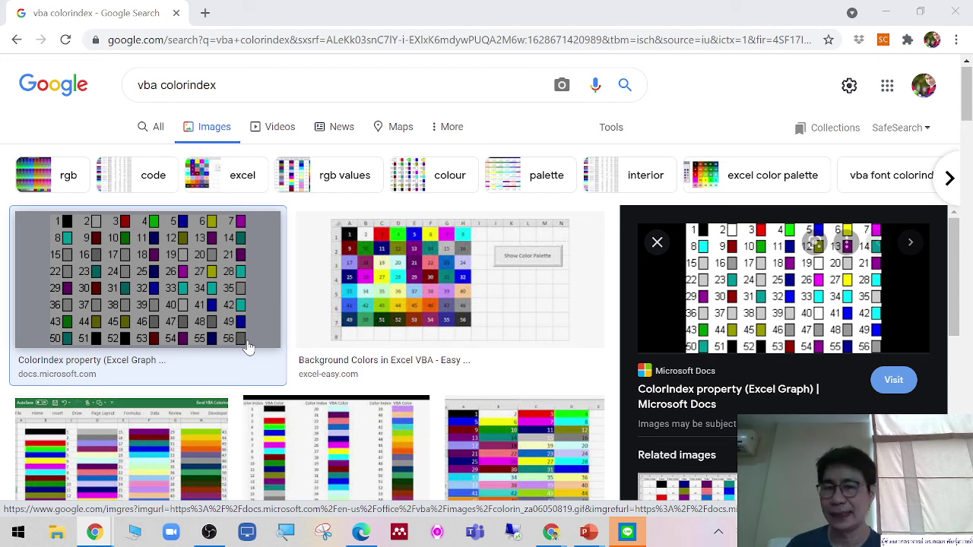
pyautogui.click(886, 12)
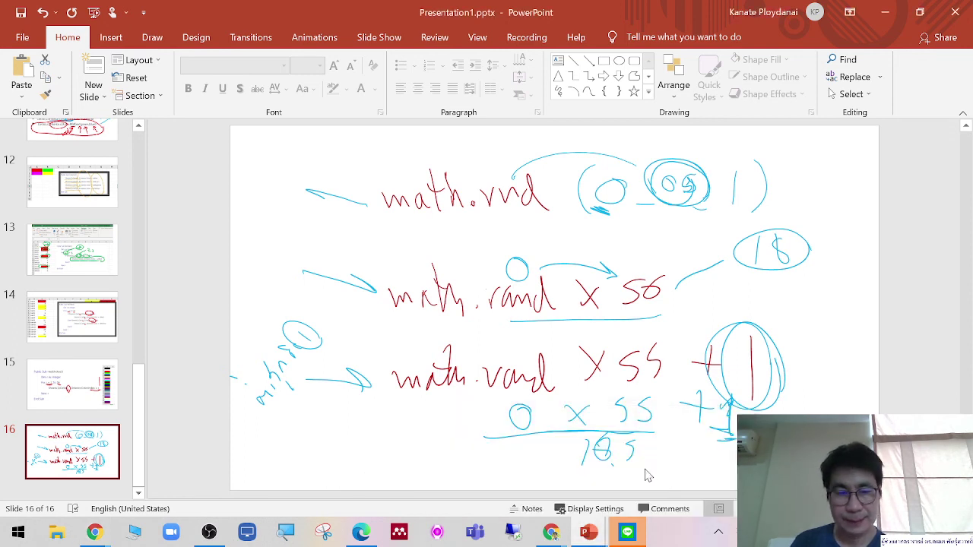
# Bring the colorindex browser window back and close it
pyautogui.moveTo(94, 532)
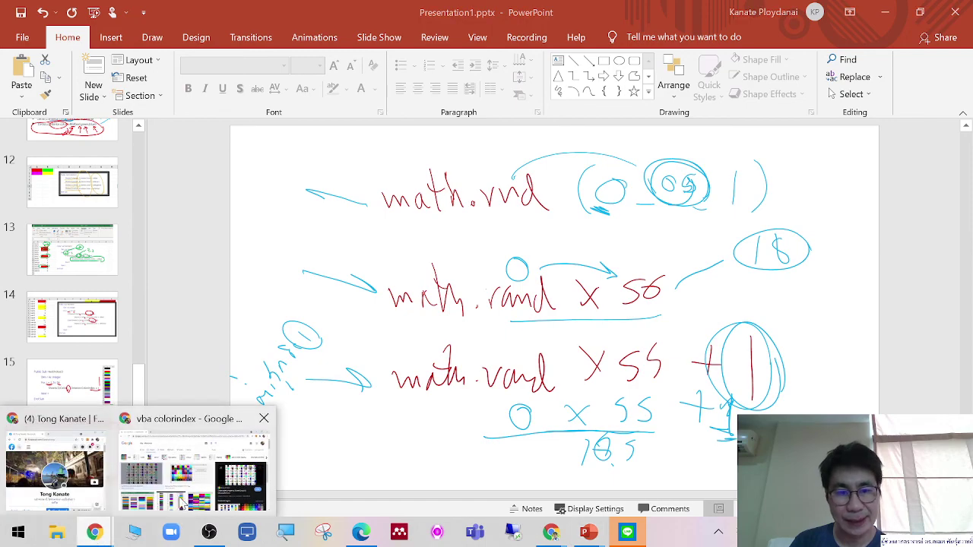
pyautogui.click(182, 501)
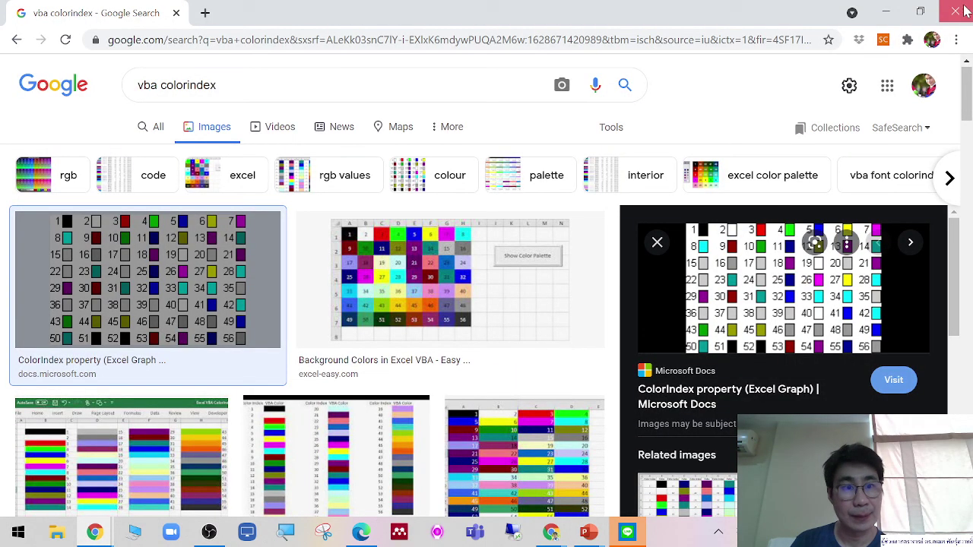
pyautogui.click(963, 10)
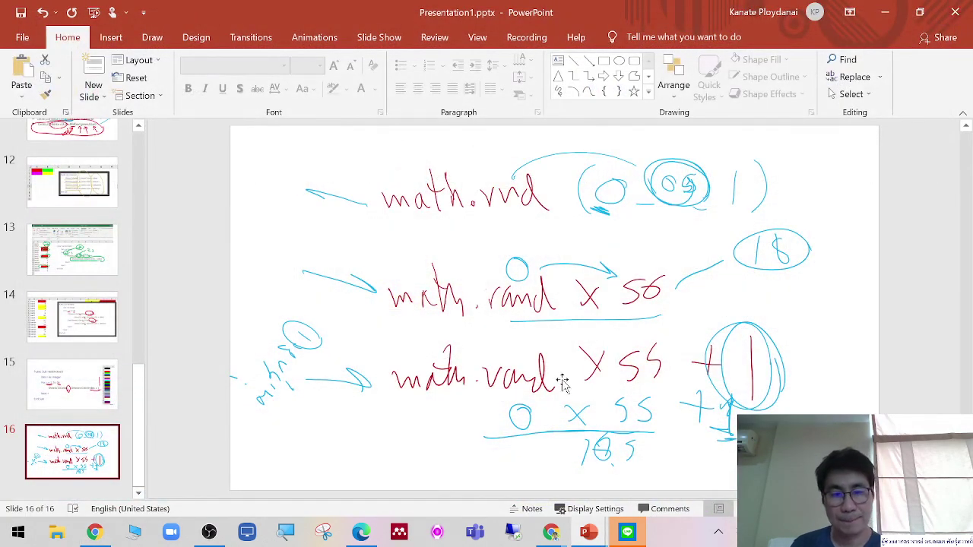
# Launch Excel from the Start menu search using 'ex'
pyautogui.press('super')
pyautogui.write('ex')
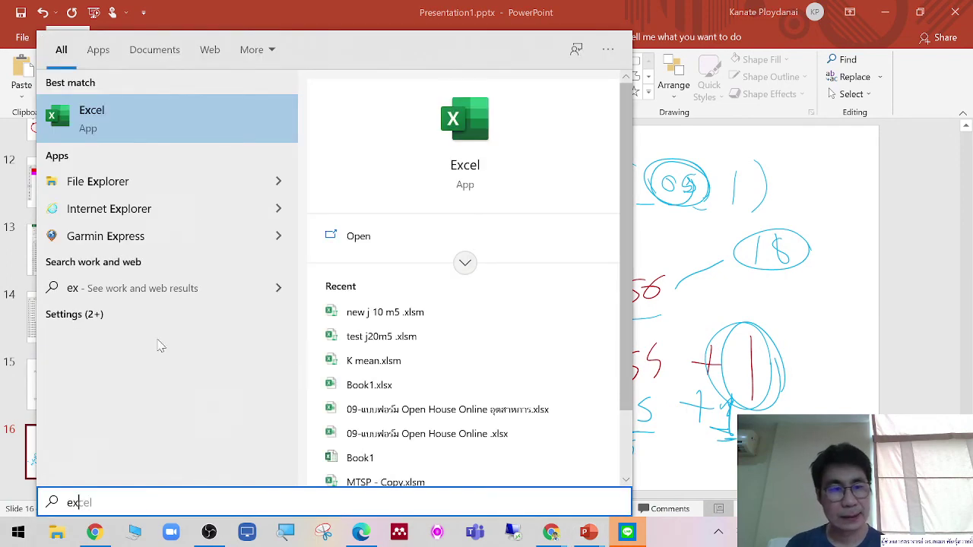
pyautogui.click(182, 112)
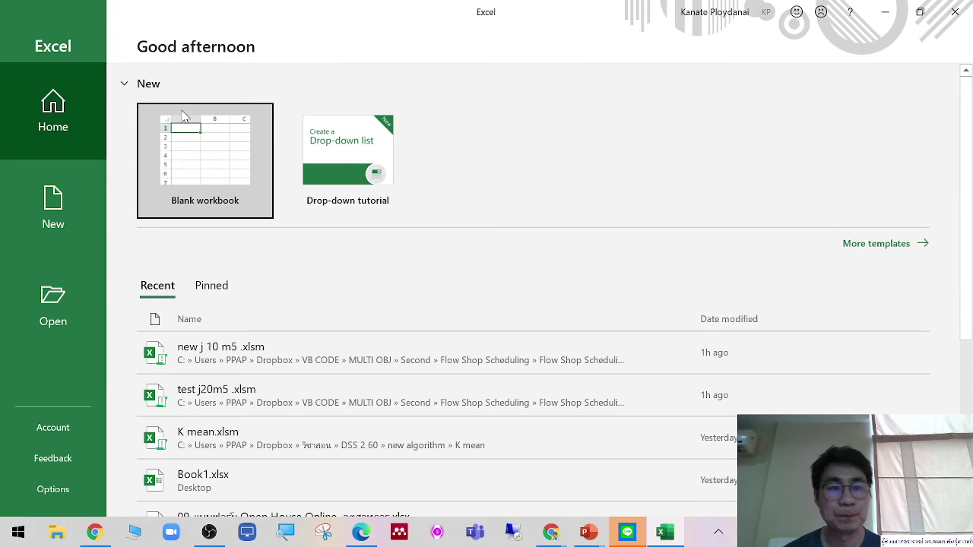
# Create a blank workbook and enter 56 in cell A1
pyautogui.click(182, 114)
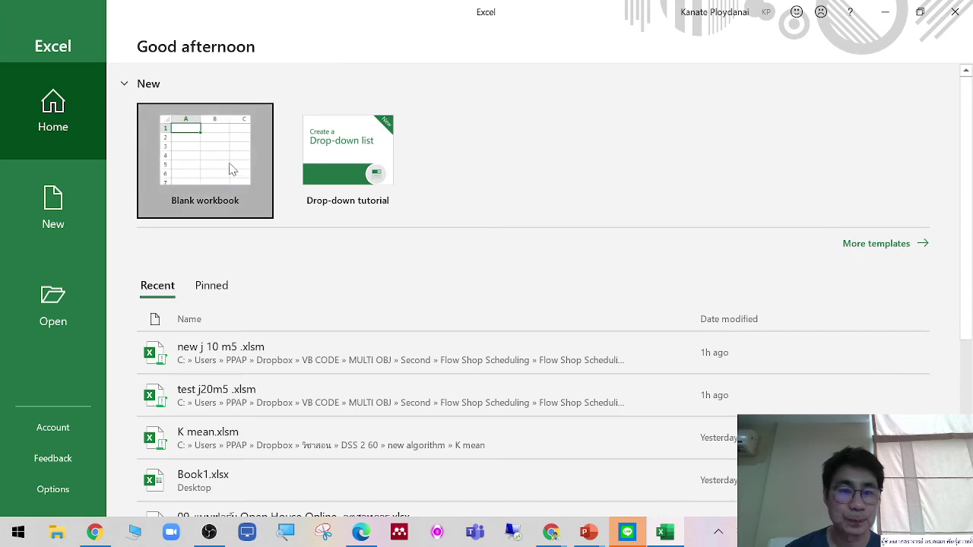
pyautogui.click(232, 162)
pyautogui.click(920, 382)
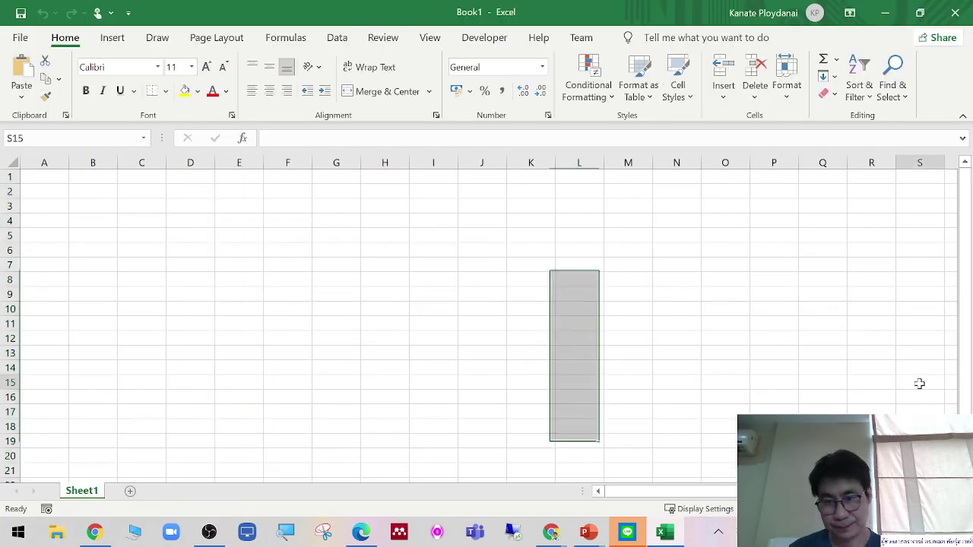
pyautogui.scroll(1, 486, 320)
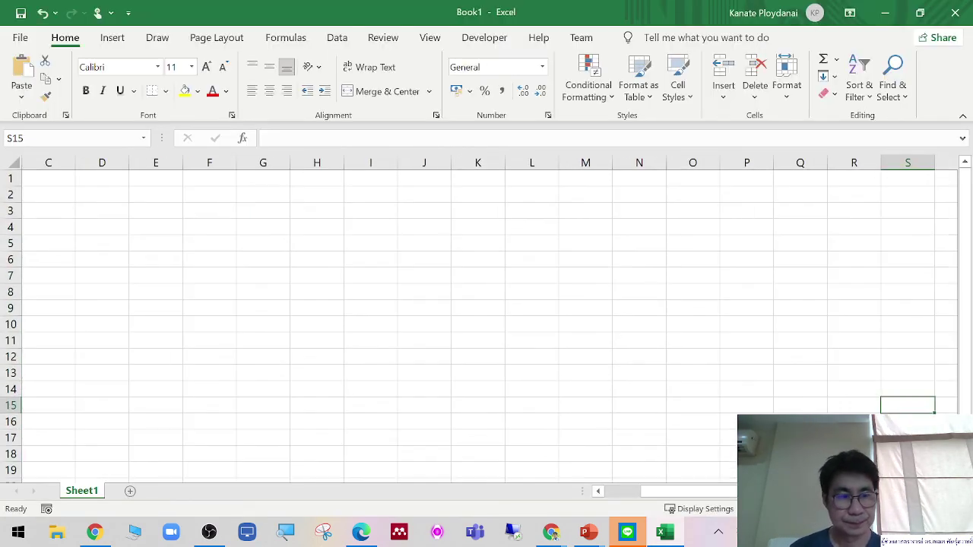
pyautogui.hscroll(-2, 487, 319)
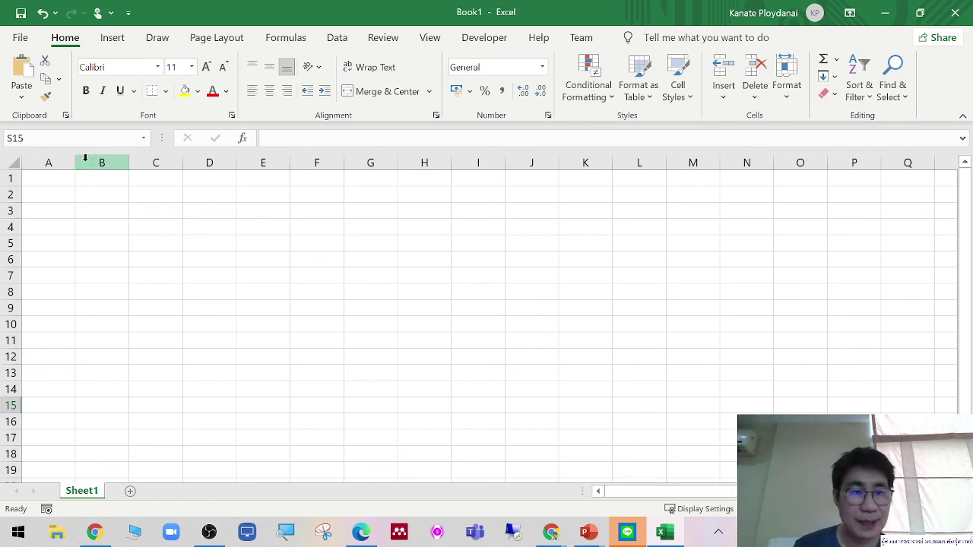
pyautogui.click(48, 183)
pyautogui.write('56')
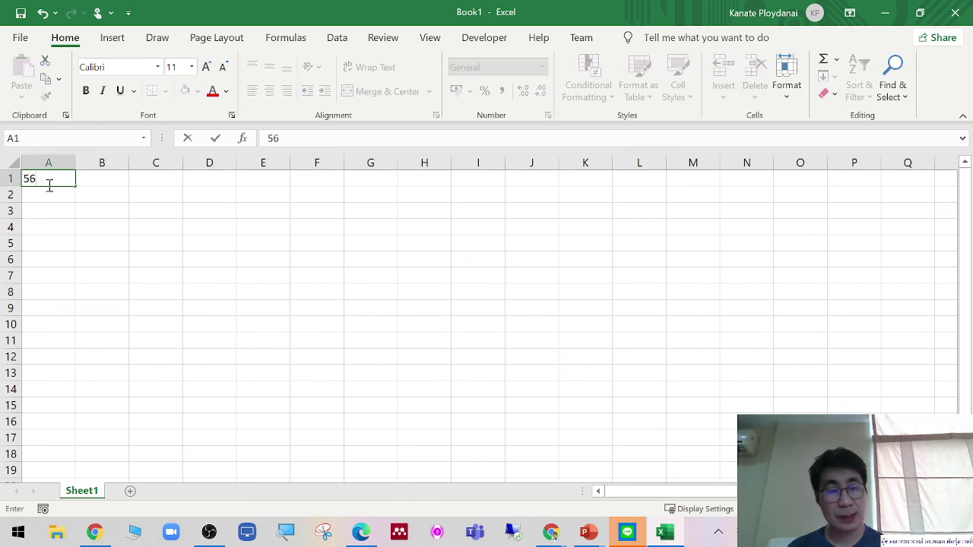
pyautogui.click(114, 237)
pyautogui.click(53, 181)
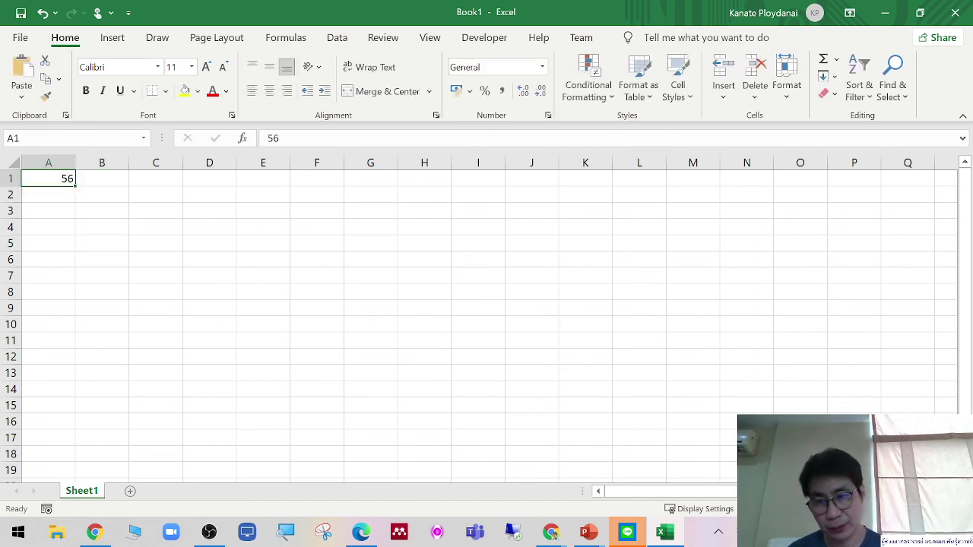
pyautogui.keyDown('ctrl'); pyautogui.scroll(3, 304, 215); pyautogui.keyUp('ctrl')
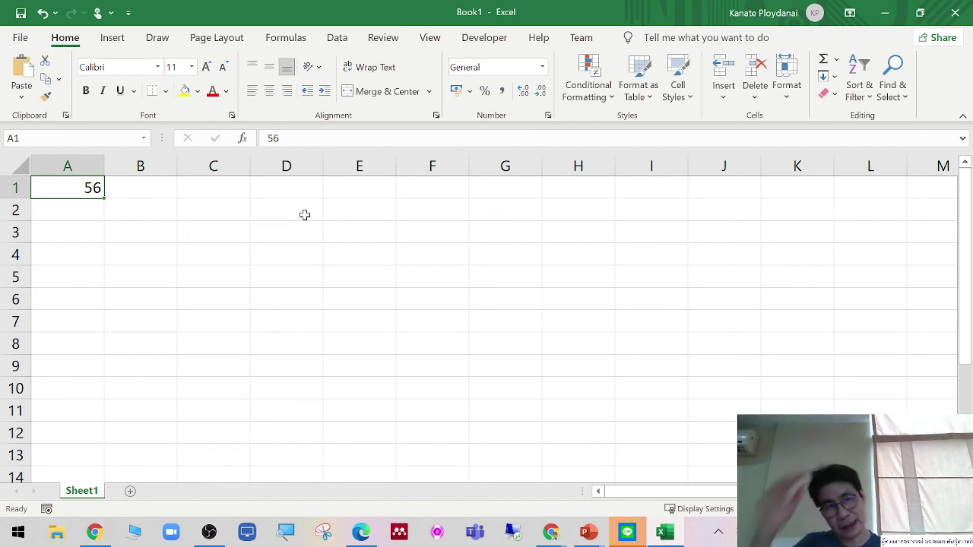
# Select columns A, B, C and D in turn to inspect the sheet
pyautogui.click(85, 165)
pyautogui.click(146, 167)
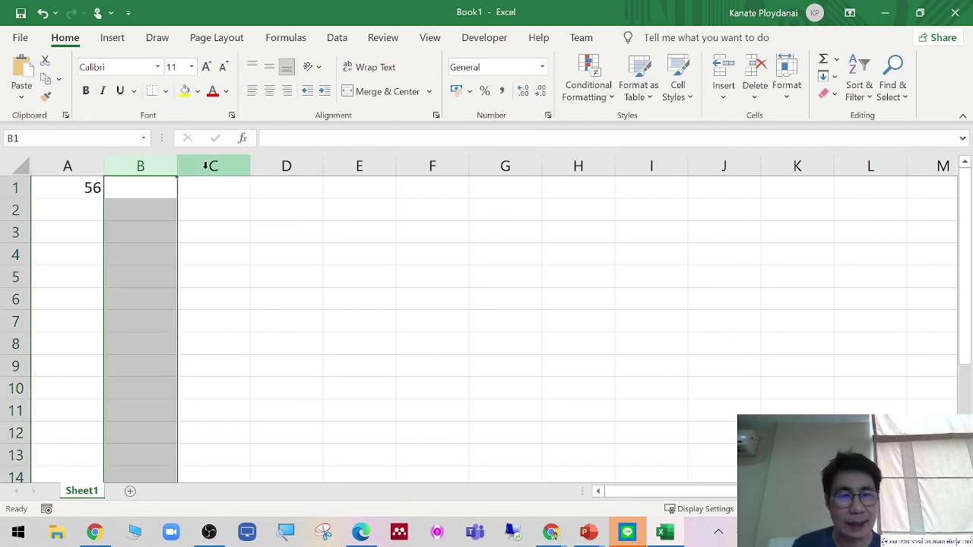
pyautogui.click(210, 166)
pyautogui.click(289, 164)
pyautogui.click(96, 164)
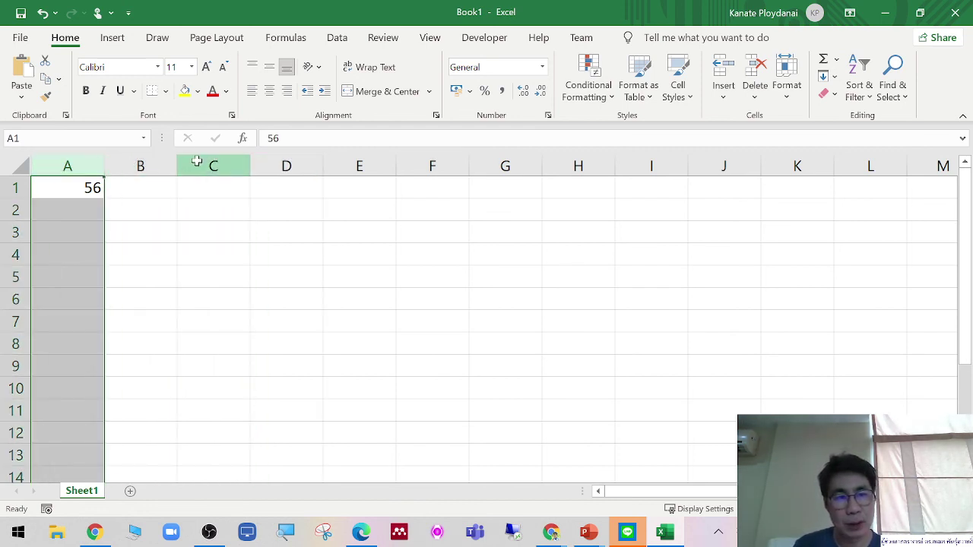
pyautogui.click(190, 164)
pyautogui.click(140, 162)
pyautogui.click(93, 158)
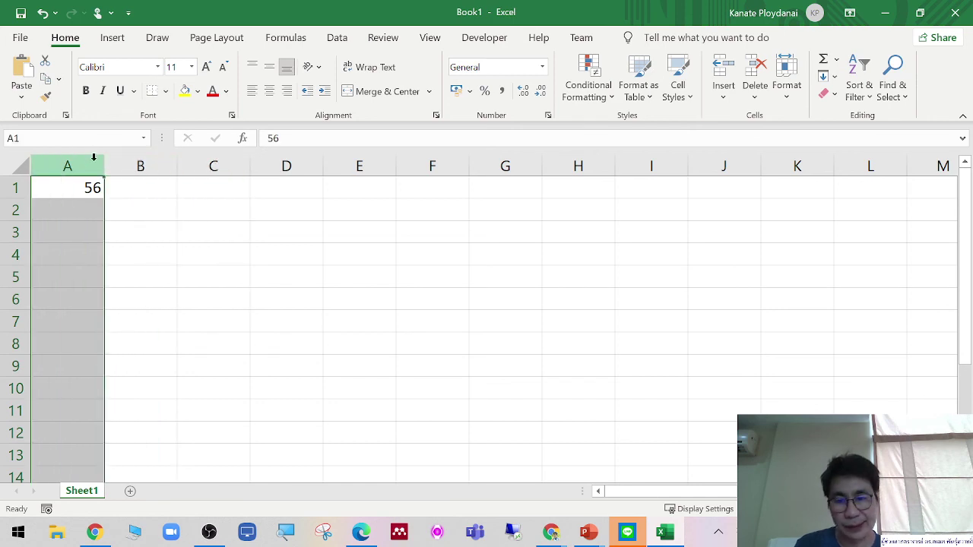
pyautogui.click(158, 161)
pyautogui.click(313, 163)
# Enter =A1/4 in B1, then change it to =A1/8 so it shows 7
pyautogui.click(152, 192)
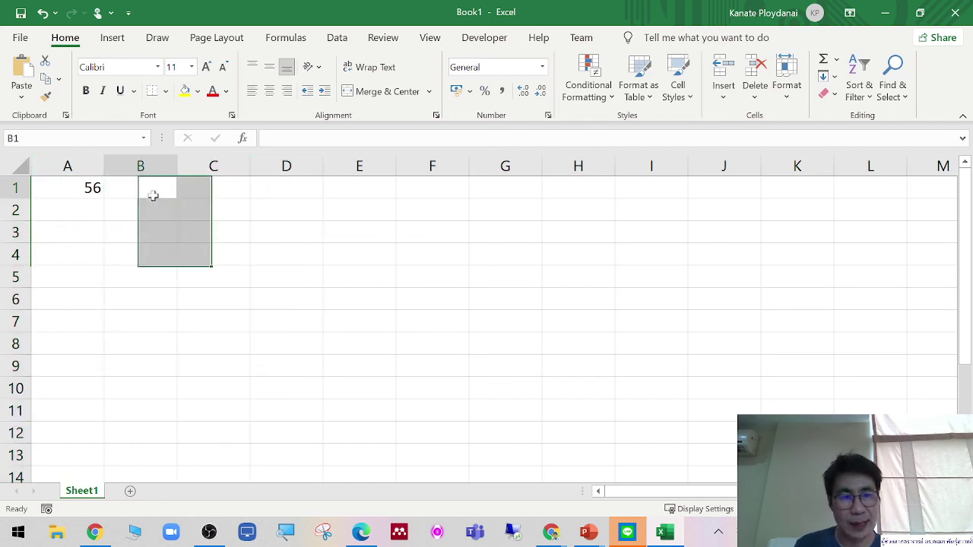
pyautogui.write('=')
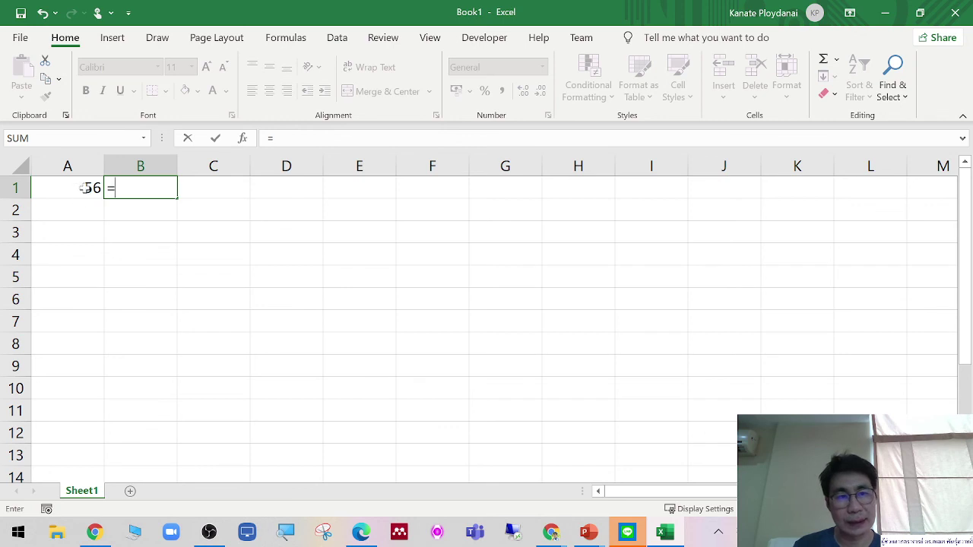
pyautogui.click(85, 188)
pyautogui.write('/4')
pyautogui.press('Tab')
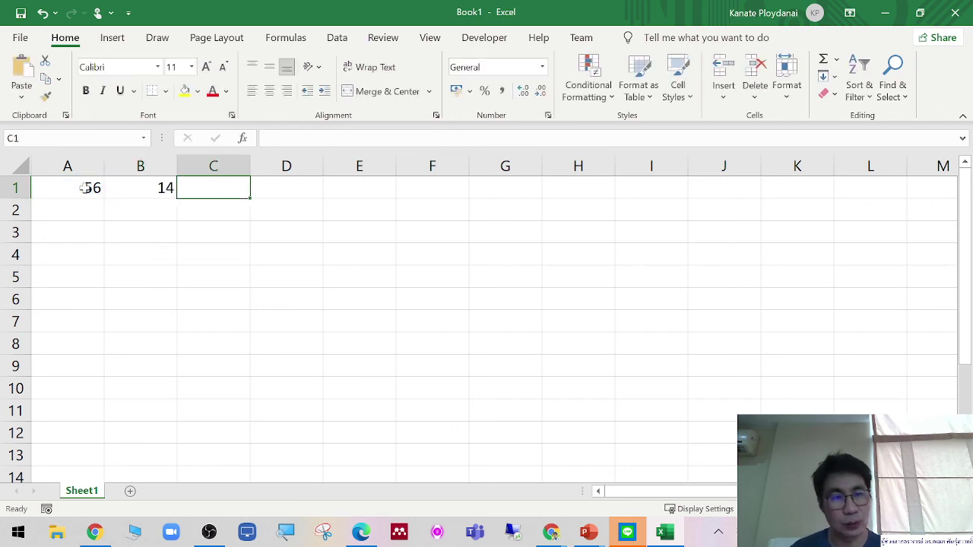
pyautogui.click(144, 192)
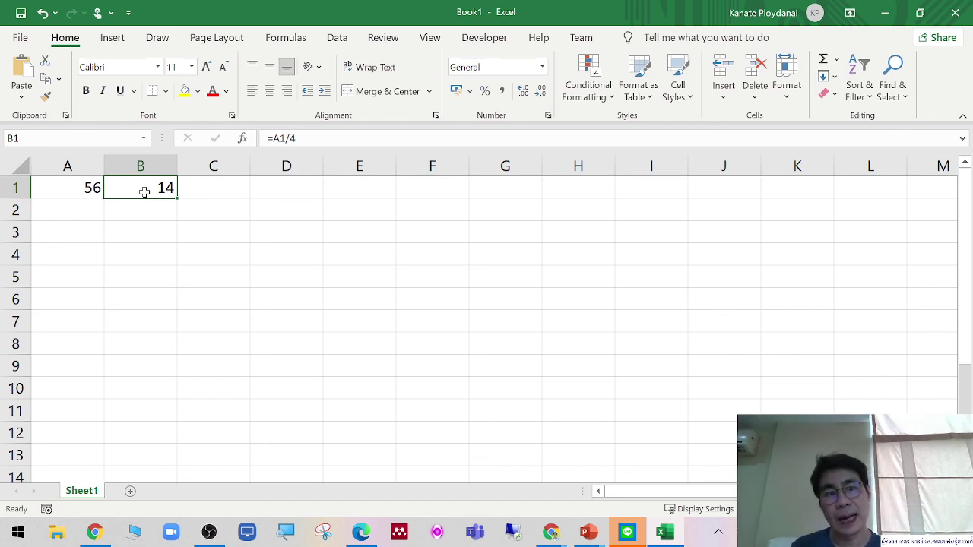
pyautogui.click(303, 135)
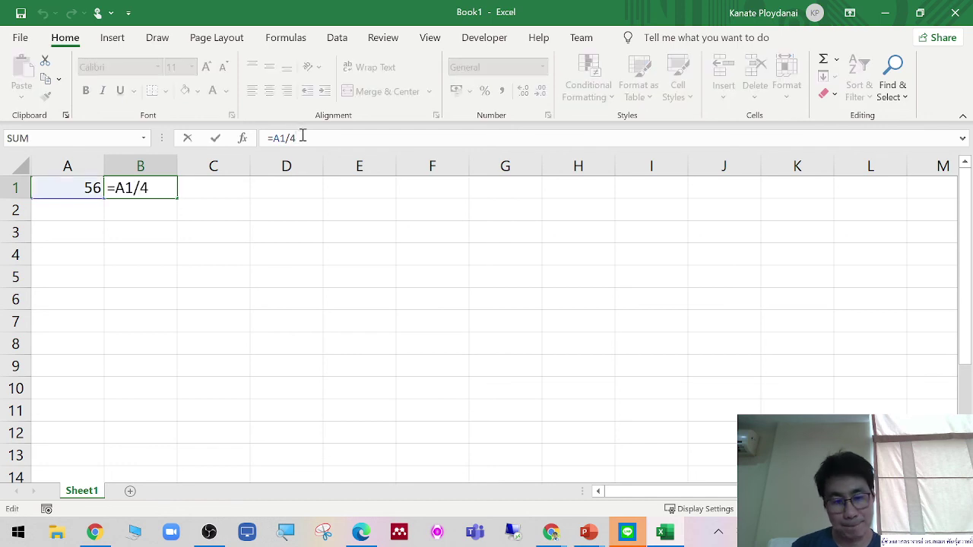
pyautogui.press('BackSpace')
pyautogui.press('Tab')
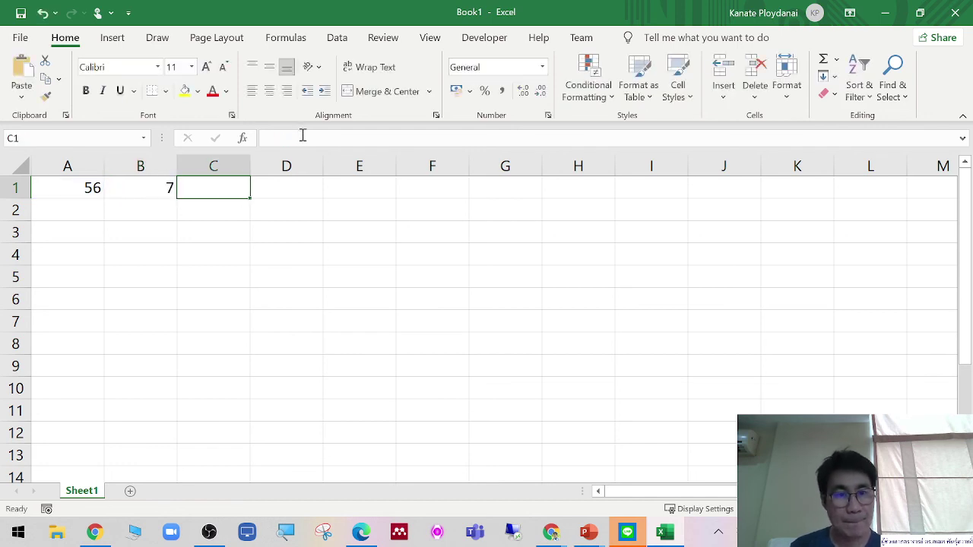
# Mark out the A1:G7 block, then clear the values in A1 and B1
pyautogui.click(150, 192)
pyautogui.moveTo(91, 188)
pyautogui.mouseDown()
pyautogui.moveTo(89, 297)
pyautogui.moveTo(518, 326)
pyautogui.mouseUp()
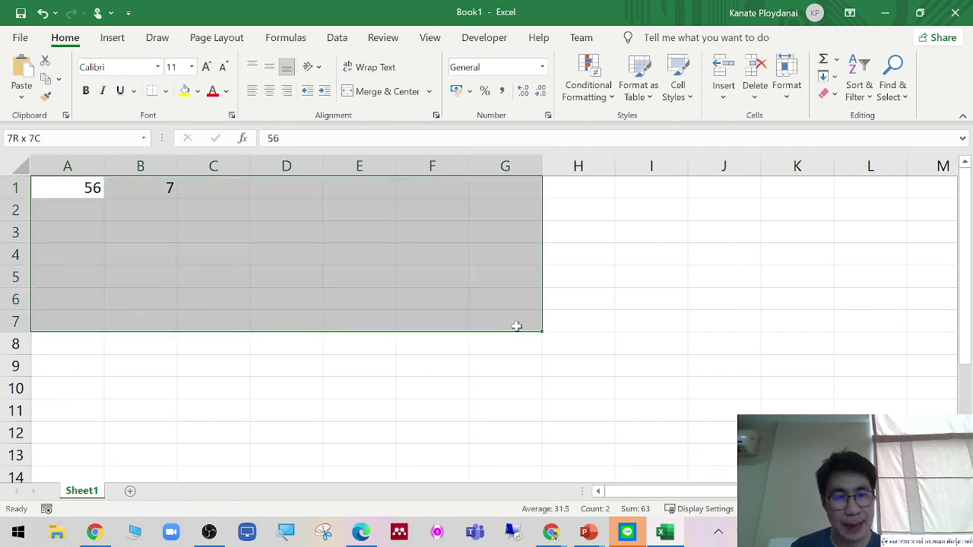
pyautogui.click(826, 274)
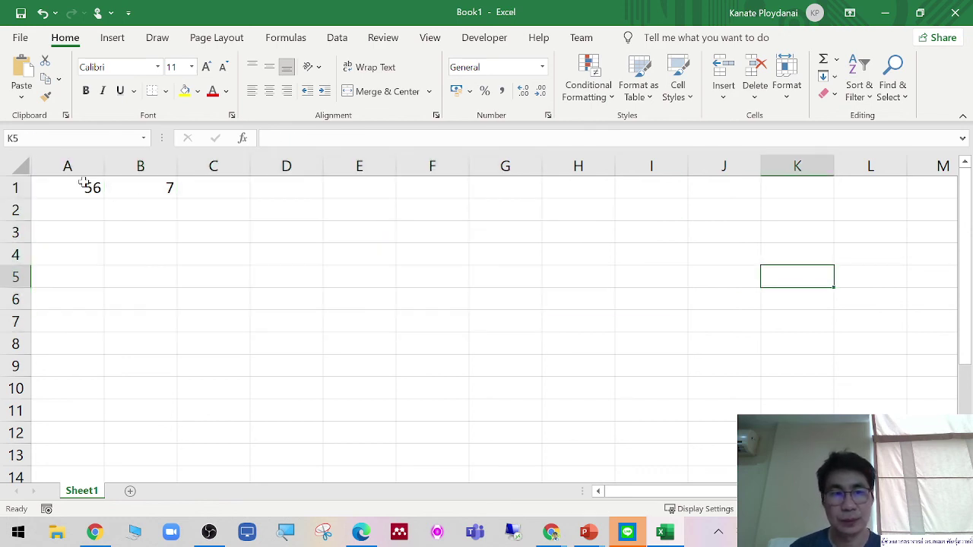
pyautogui.moveTo(82, 183); pyautogui.dragTo(110, 189)
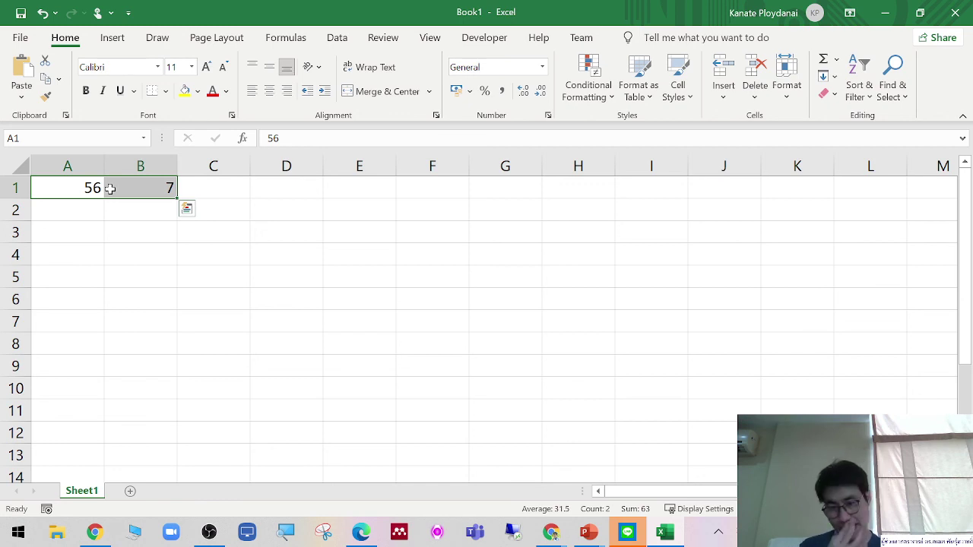
pyautogui.press('Delete')
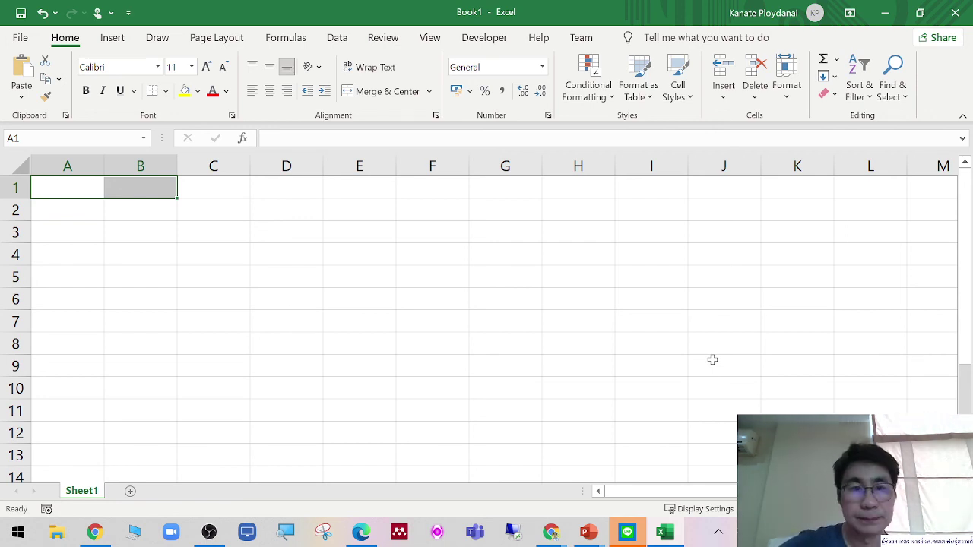
# From the Developer tab, glance at the Macros list, then open the Visual Basic editor
pyautogui.click(718, 340)
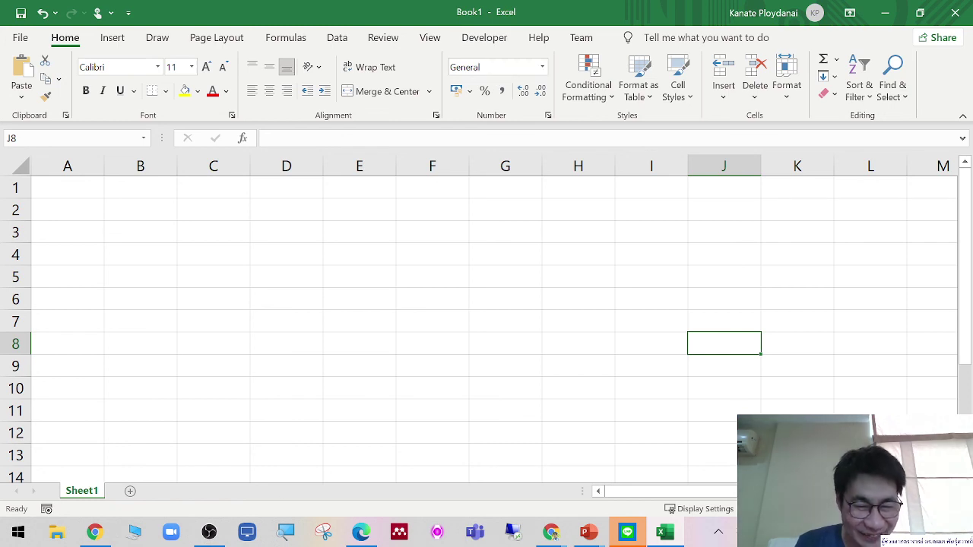
pyautogui.click(95, 532)
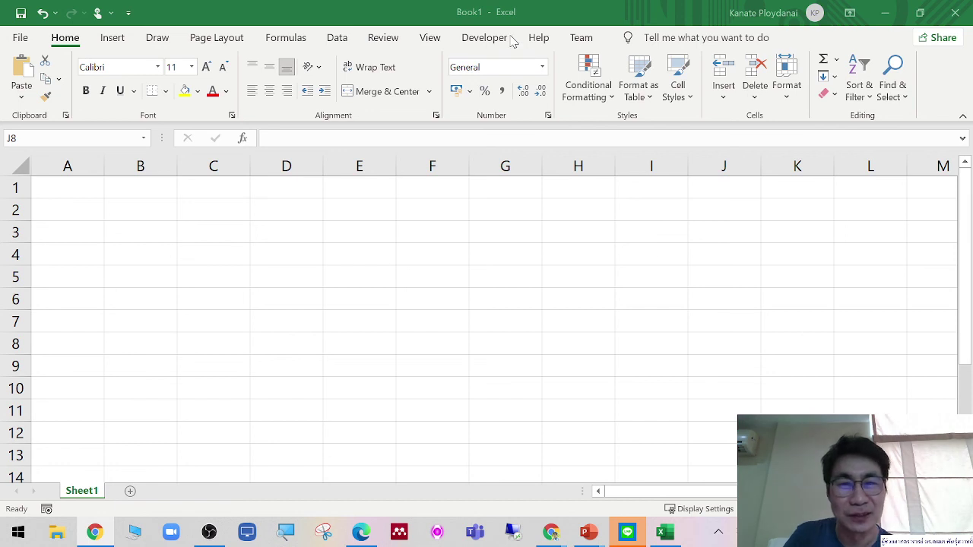
pyautogui.click(486, 38)
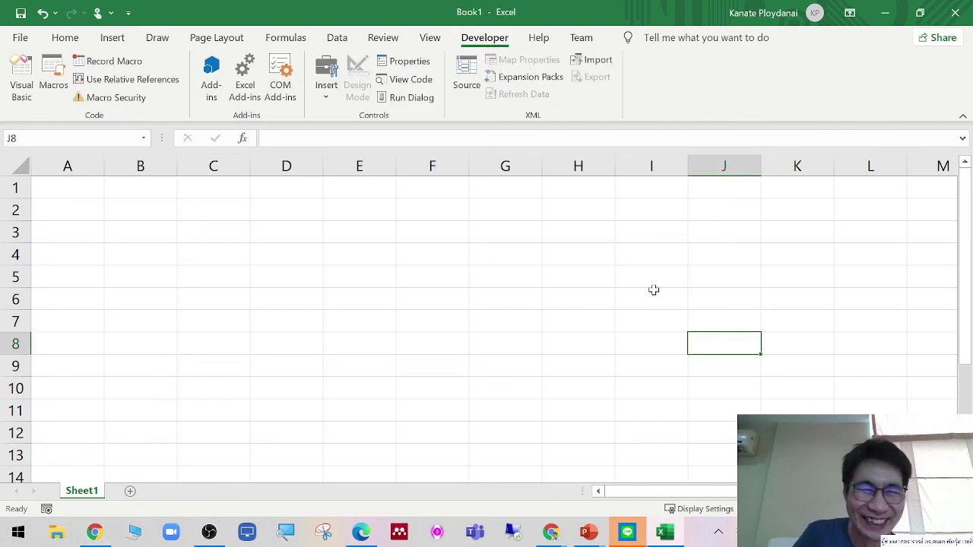
pyautogui.click(53, 76)
pyautogui.click(370, 99)
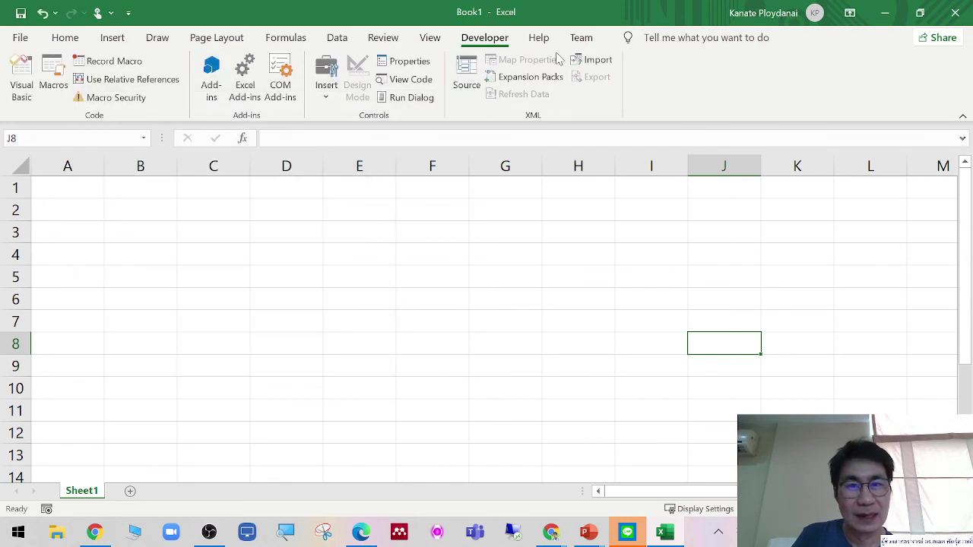
pyautogui.click(22, 76)
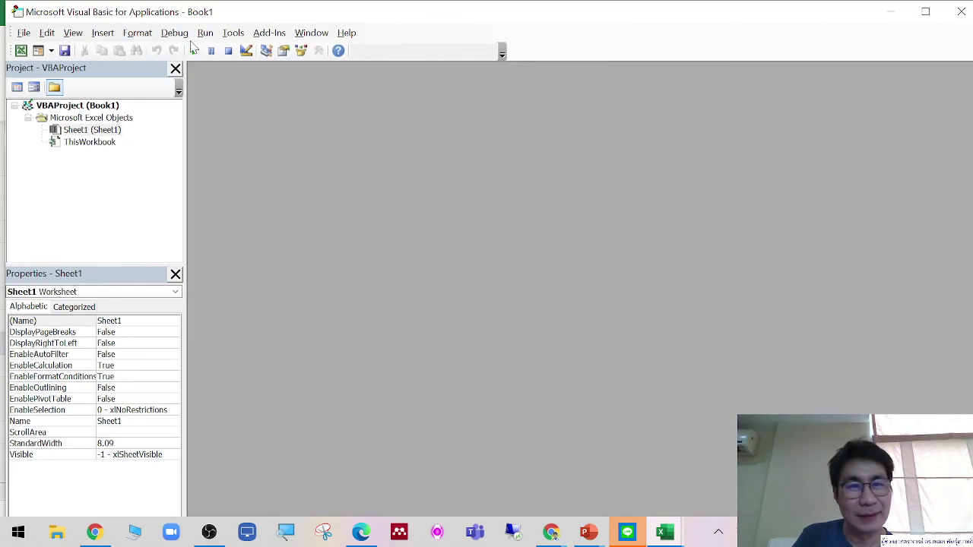
# Insert a new module and declare Public Sub ColorTable()
pyautogui.click(174, 32)
pyautogui.press('Escape')
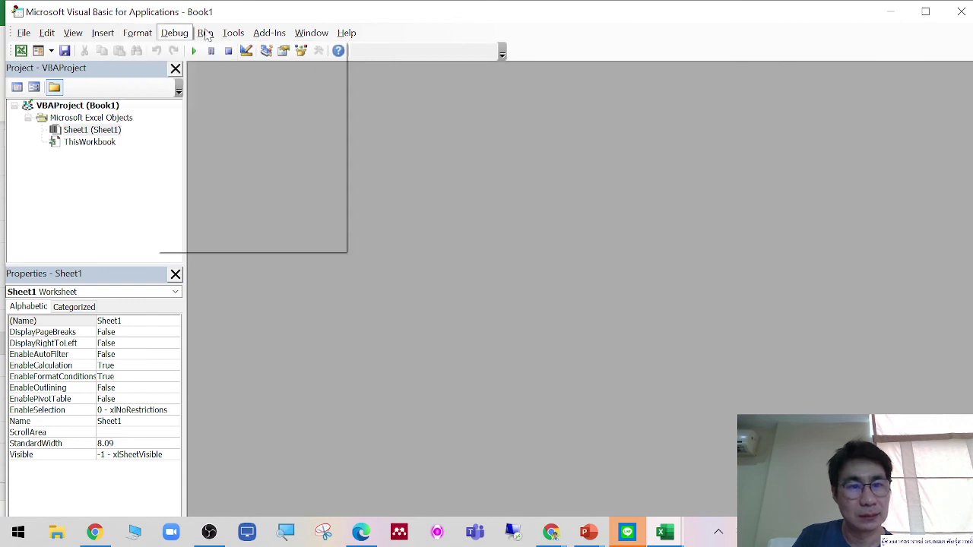
pyautogui.moveTo(234, 33)
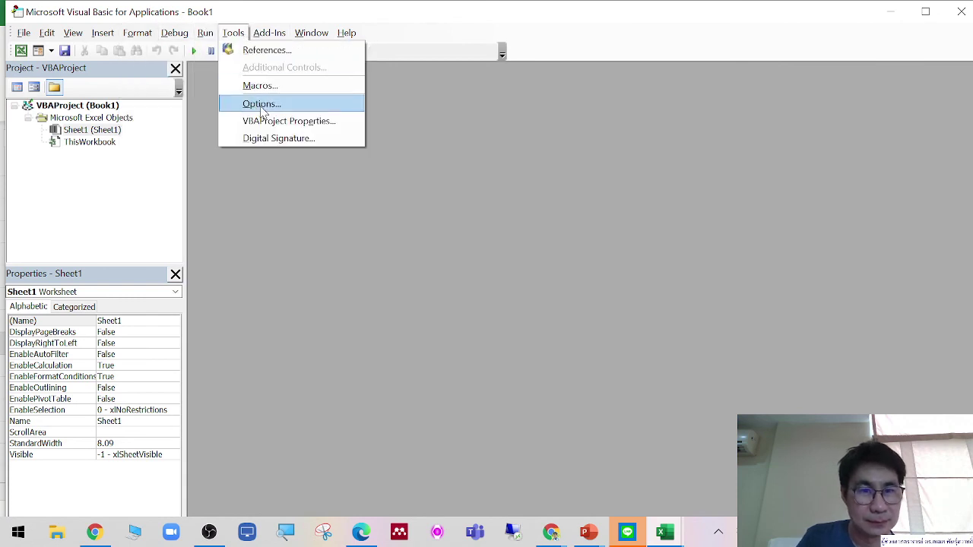
pyautogui.moveTo(102, 33)
pyautogui.click(126, 82)
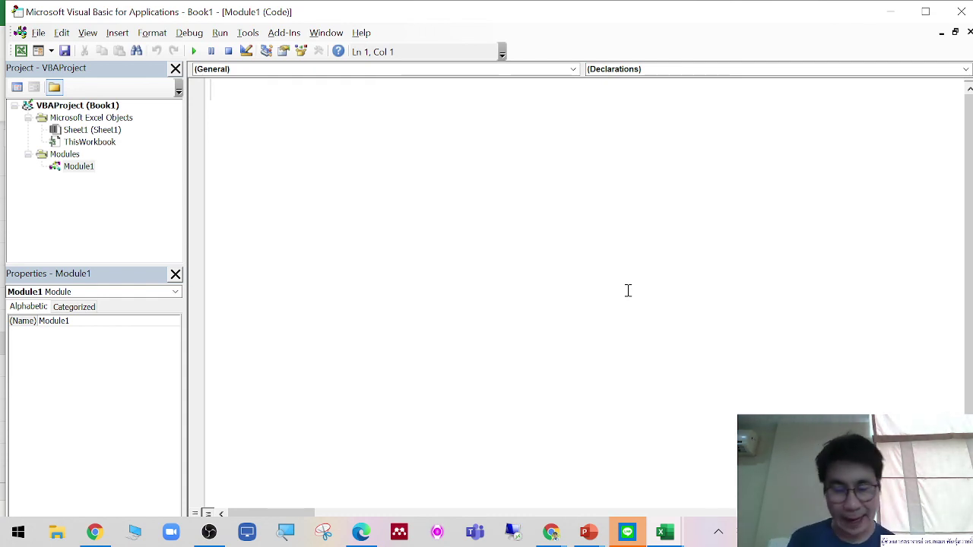
pyautogui.write('public')
pyautogui.press('BackSpace')
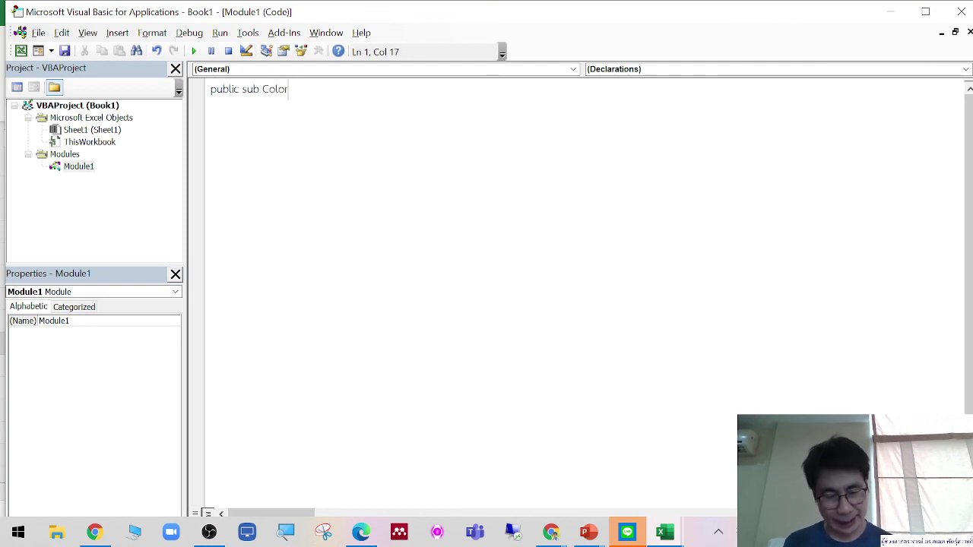
pyautogui.write('Table')
pyautogui.press('Return')
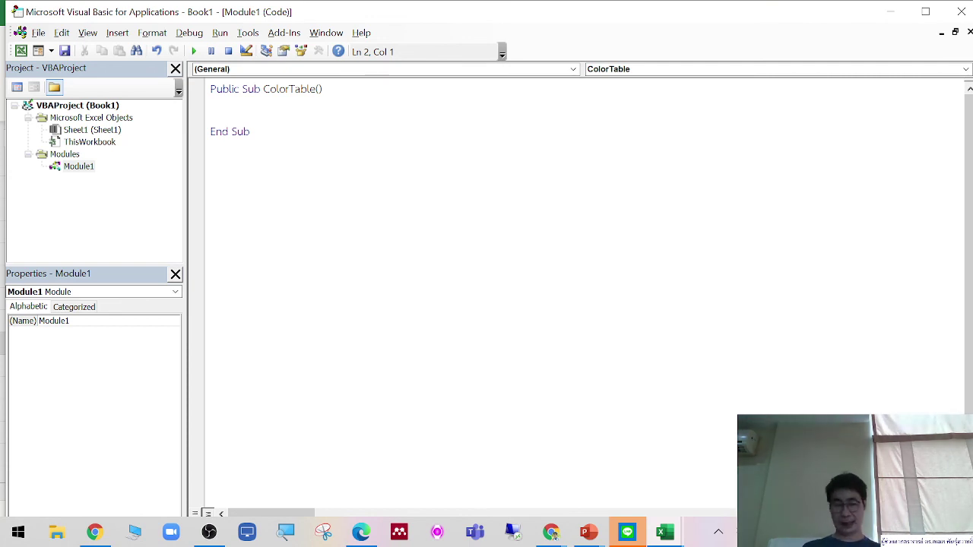
# Declare Dim r, c, n As Integer as the procedure's first line
pyautogui.press('Tab')
pyautogui.press('Tab')
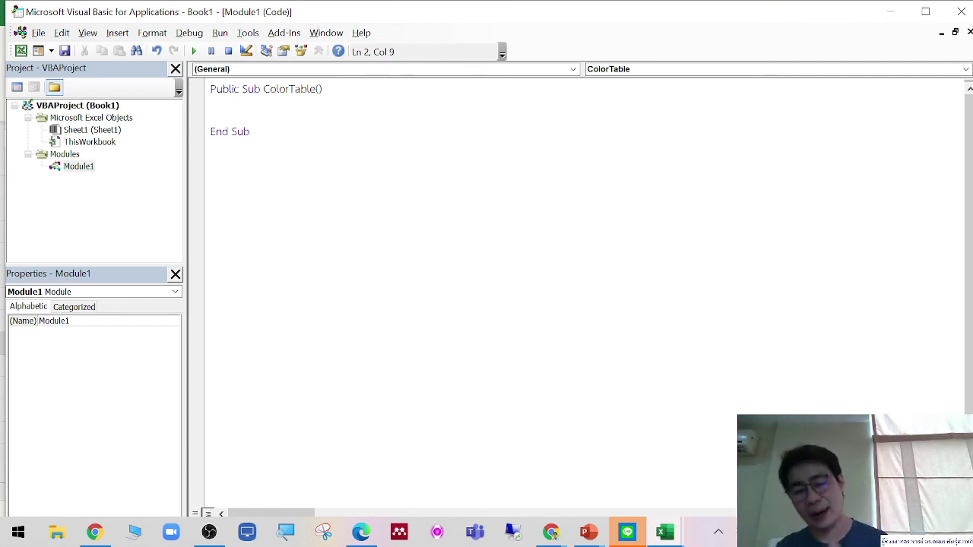
pyautogui.write('r')
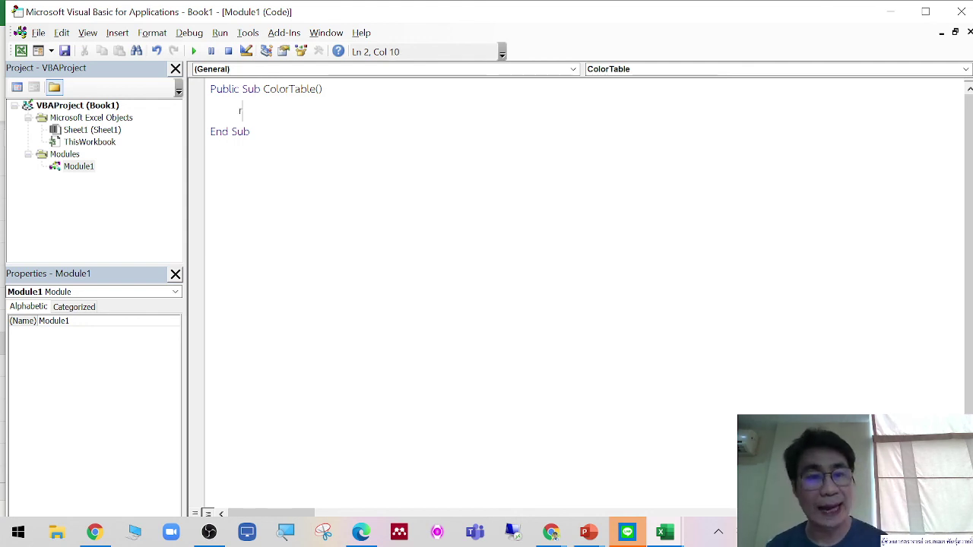
pyautogui.press('BackSpace')
pyautogui.write('dim r')
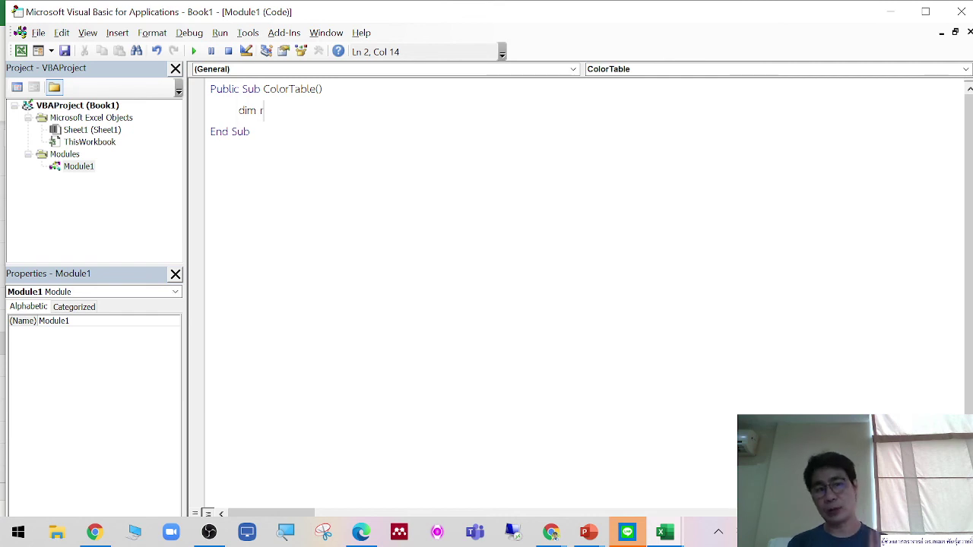
pyautogui.write(',')
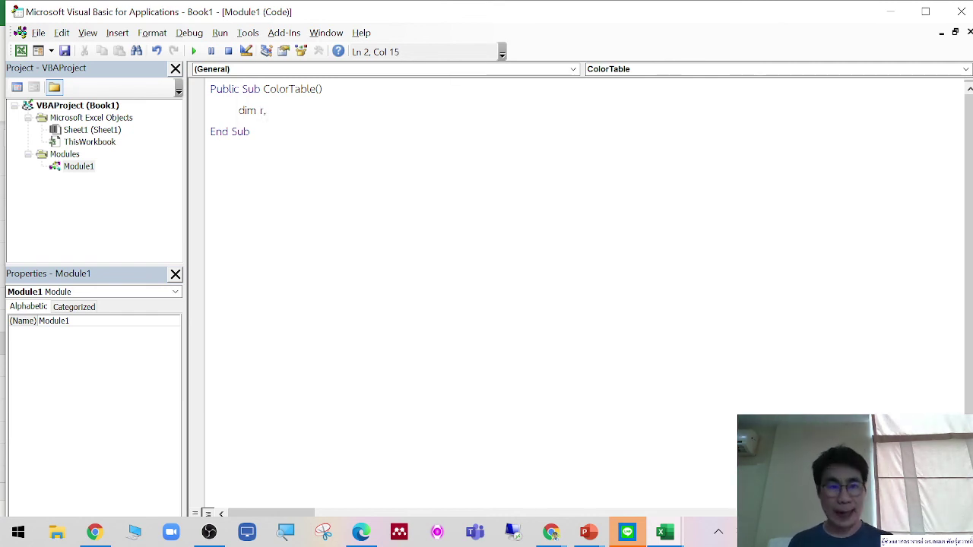
pyautogui.write('c')
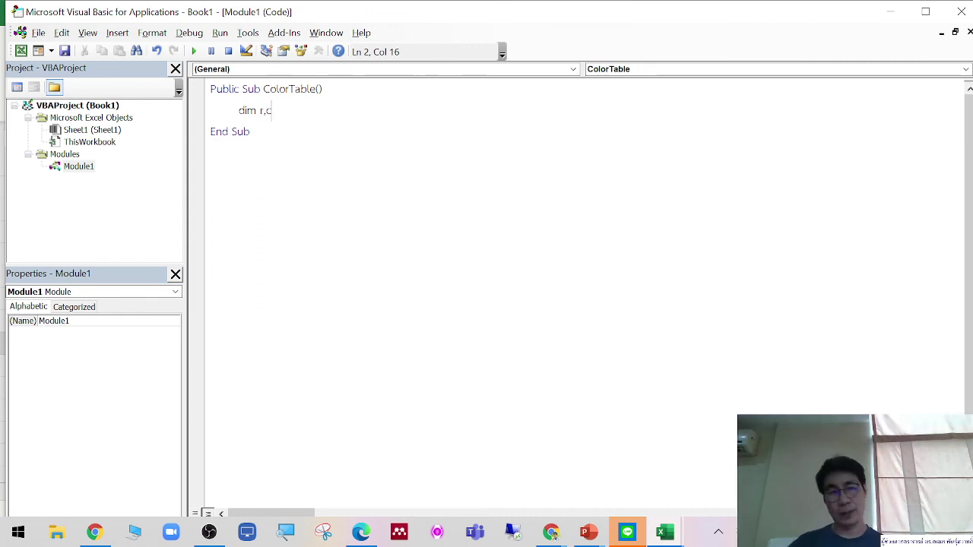
pyautogui.write(',n')
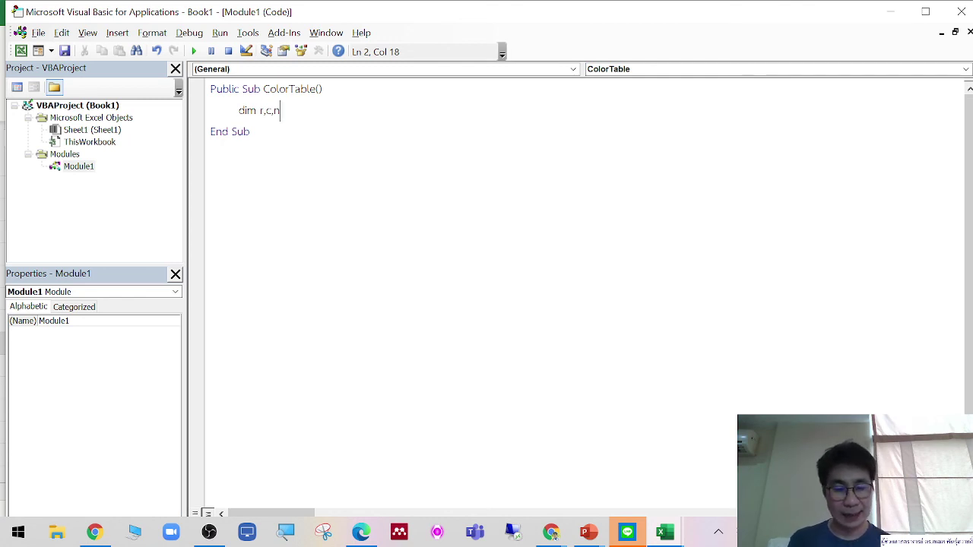
pyautogui.write(' as')
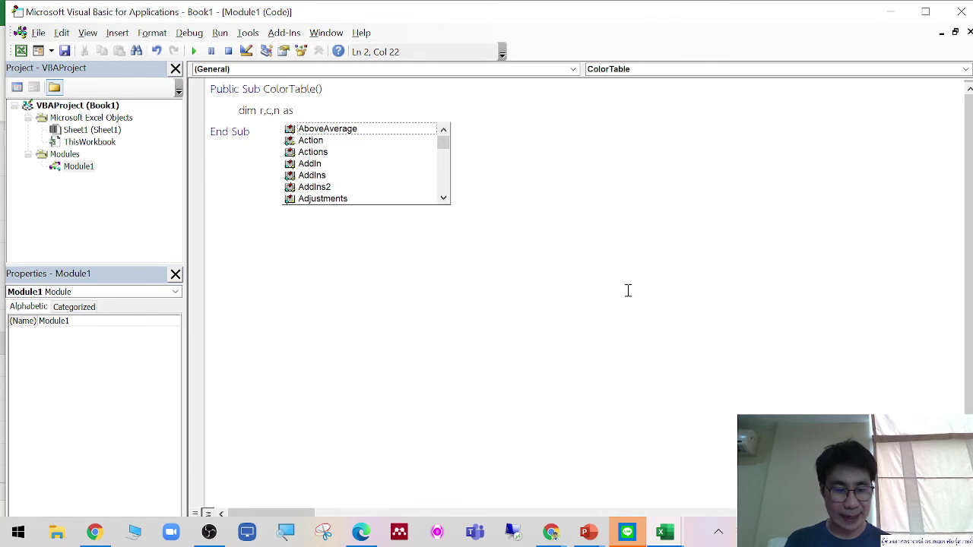
pyautogui.write(' inte')
pyautogui.press('Return')
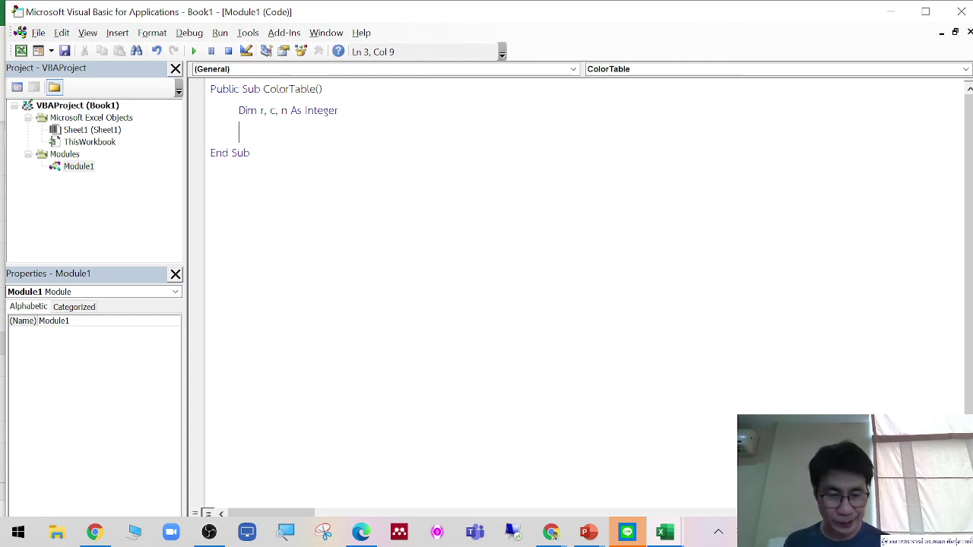
# Write nested loops For r = 1 To 7 and For c = 1 To 8 with their Next lines
pyautogui.write('for r=1 to 7')
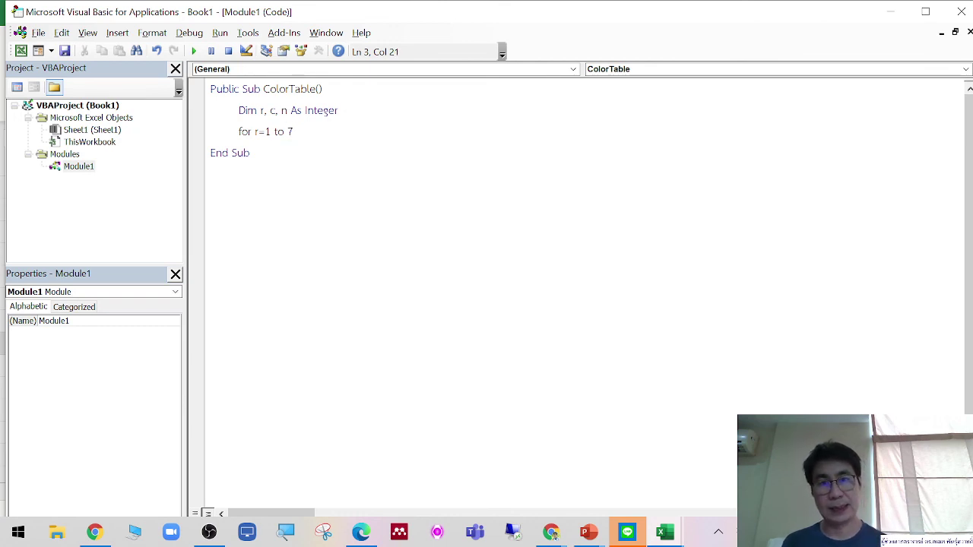
pyautogui.press('Return')
pyautogui.write('n')
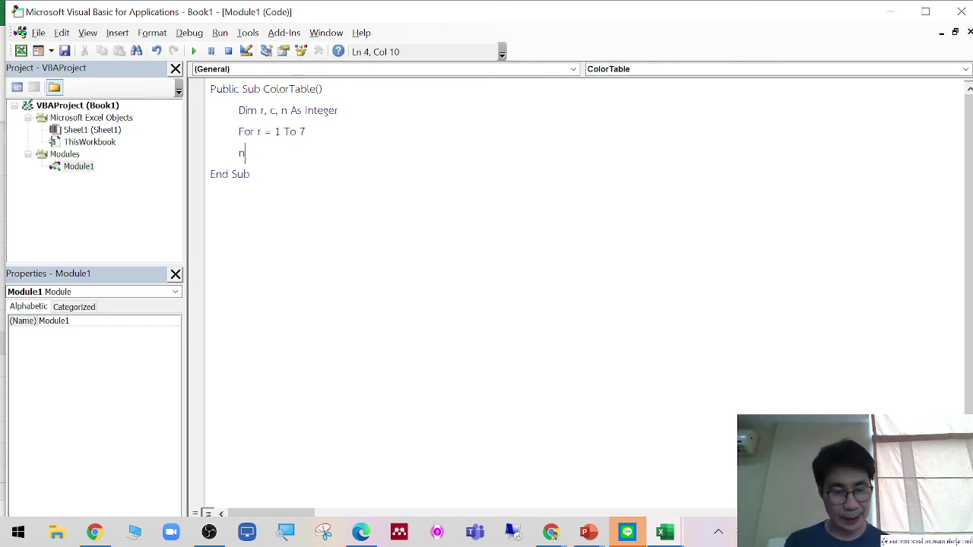
pyautogui.write('ext r')
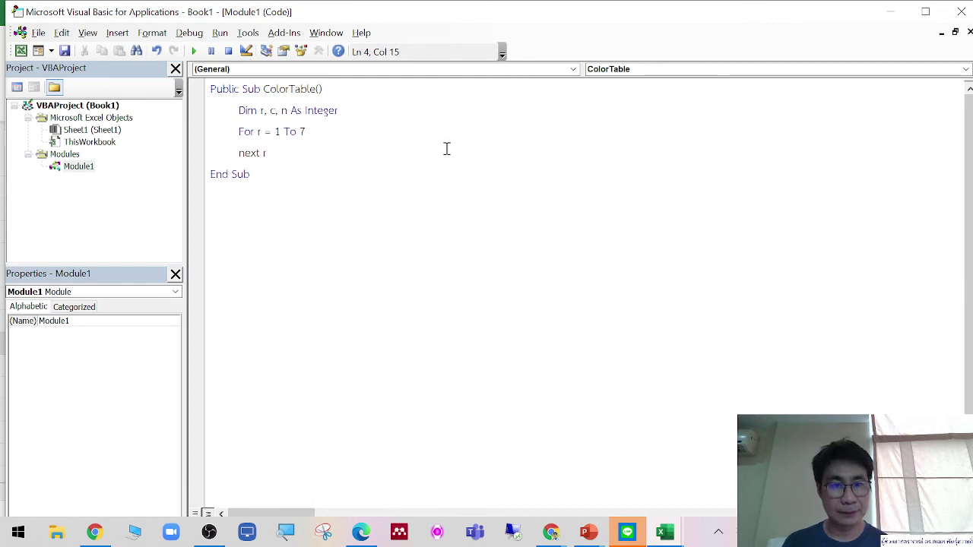
pyautogui.click(427, 133)
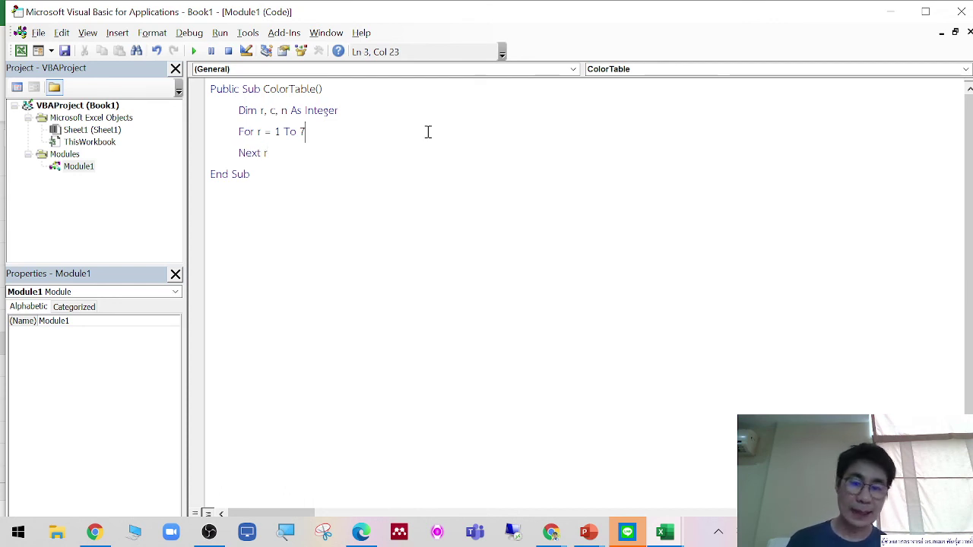
pyautogui.press('Return')
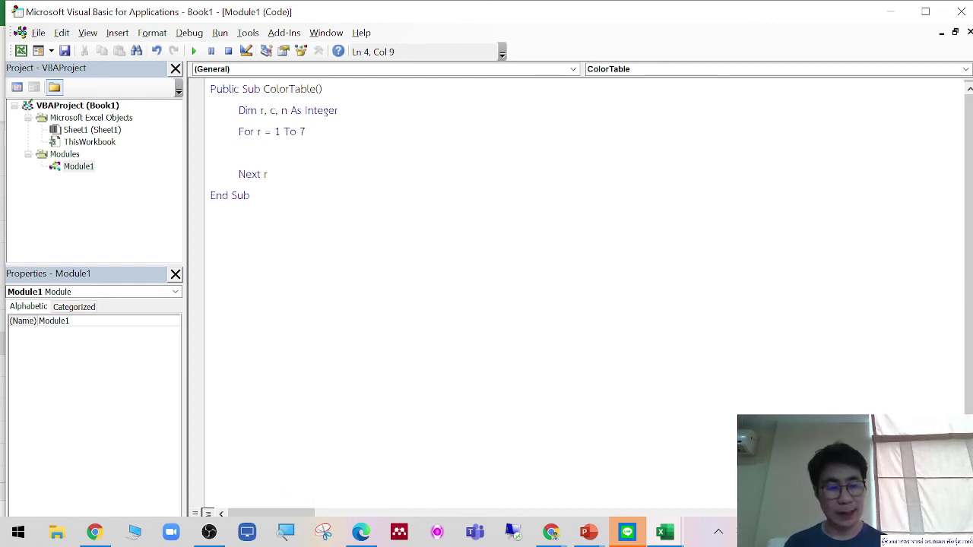
pyautogui.write('for c=1 to 8')
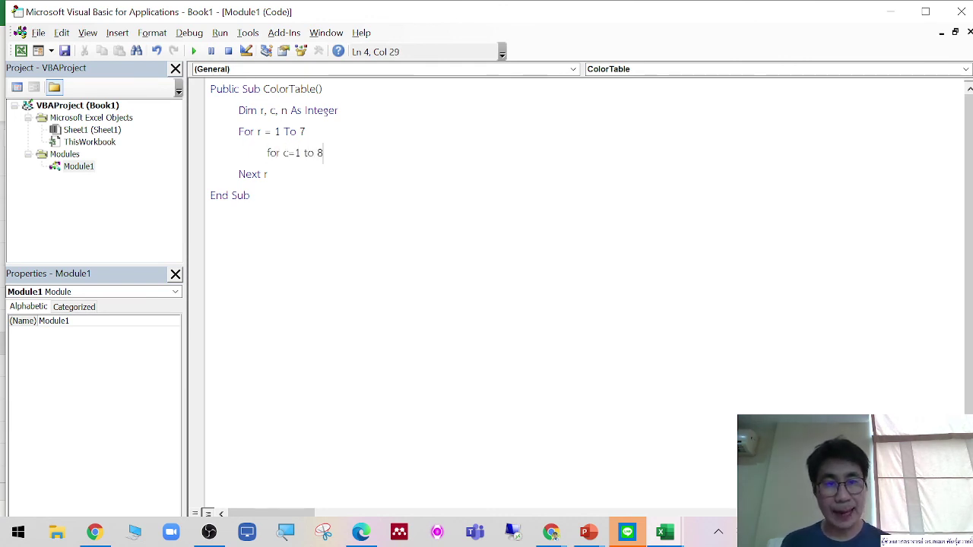
pyautogui.press('Return')
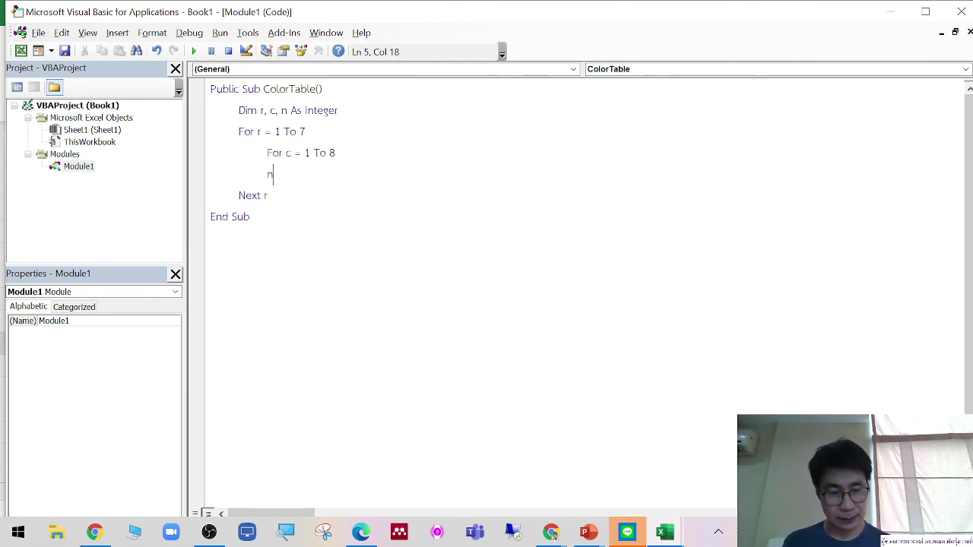
pyautogui.write('ext c')
pyautogui.click(430, 217)
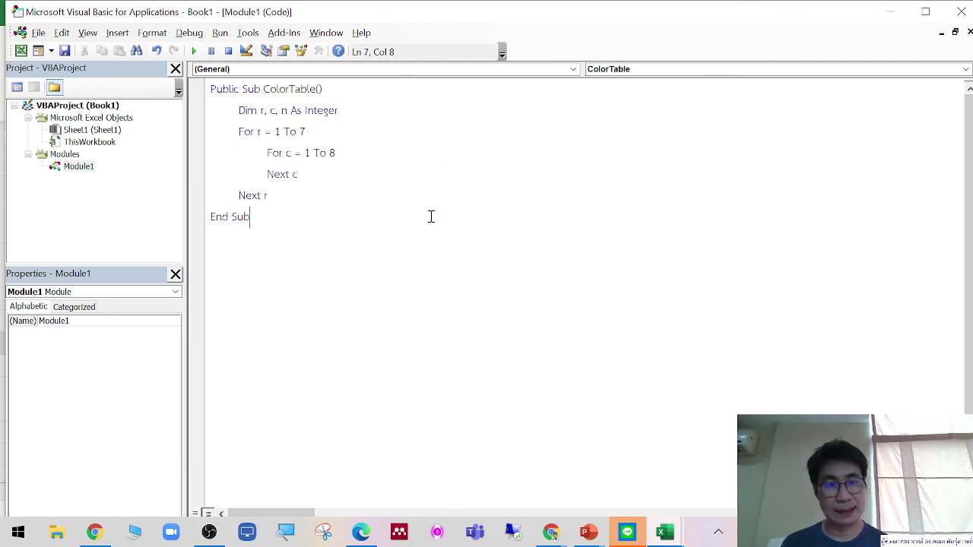
pyautogui.press('Return')
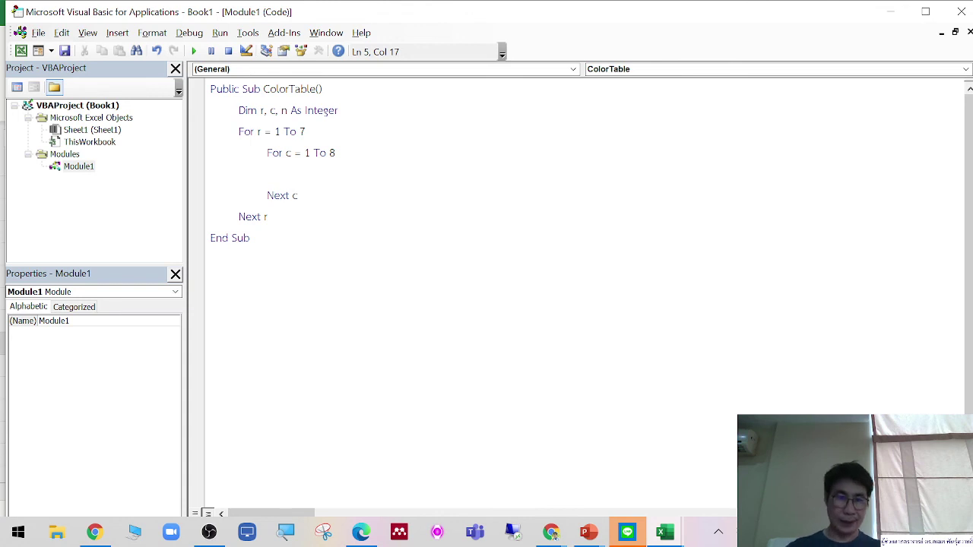
pyautogui.press('Tab')
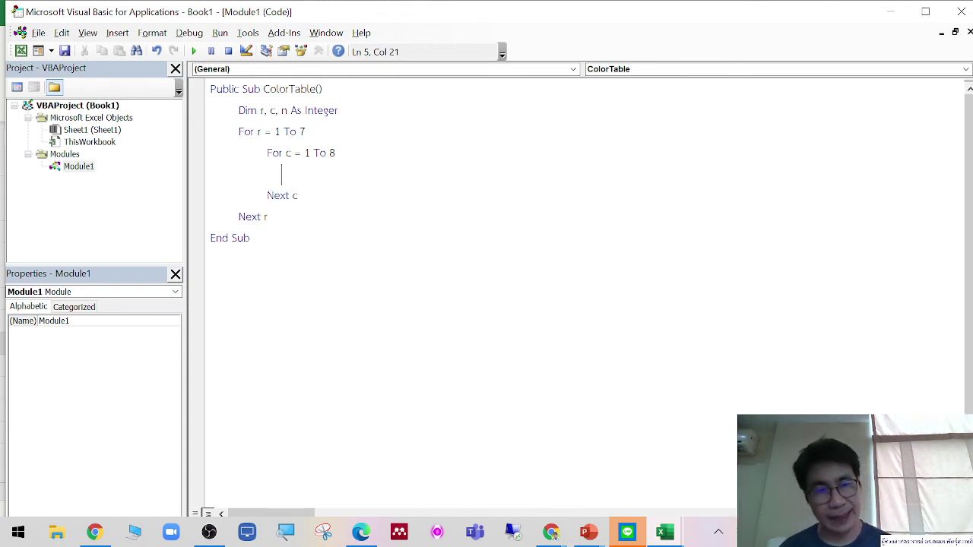
pyautogui.press('Tab')
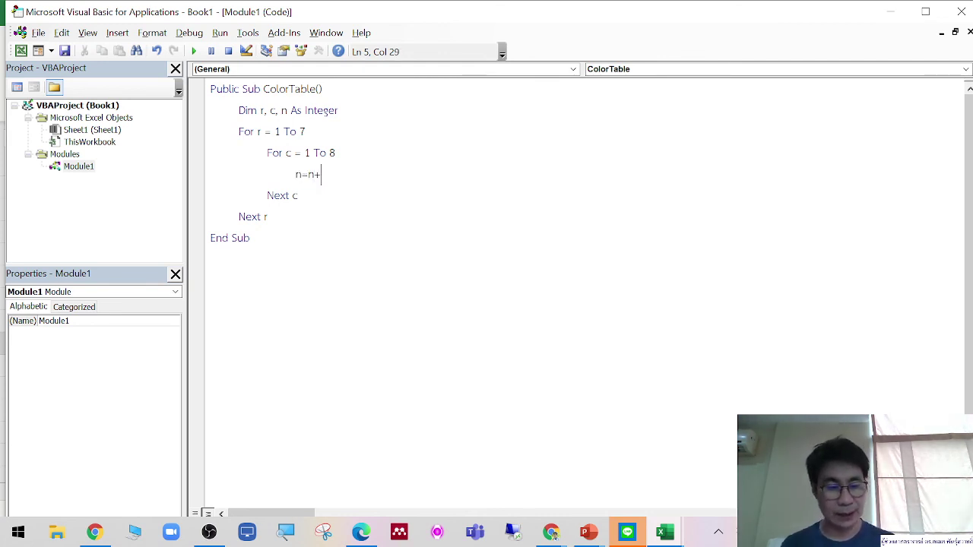
# Inside the column loop, add n = n + 1 and Sheets(1).Cells(r, c).Value = n
pyautogui.write('1')
pyautogui.press('Return')
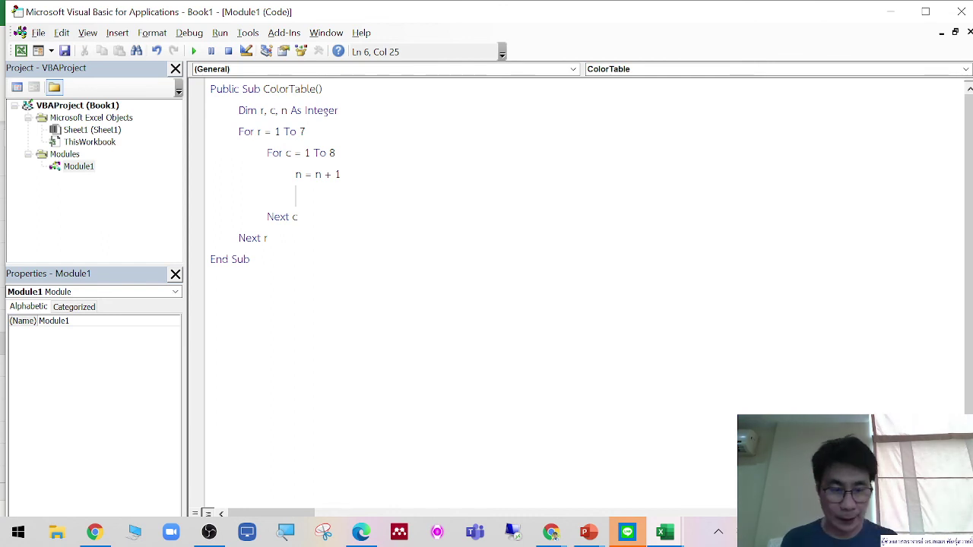
pyautogui.write('sheets')
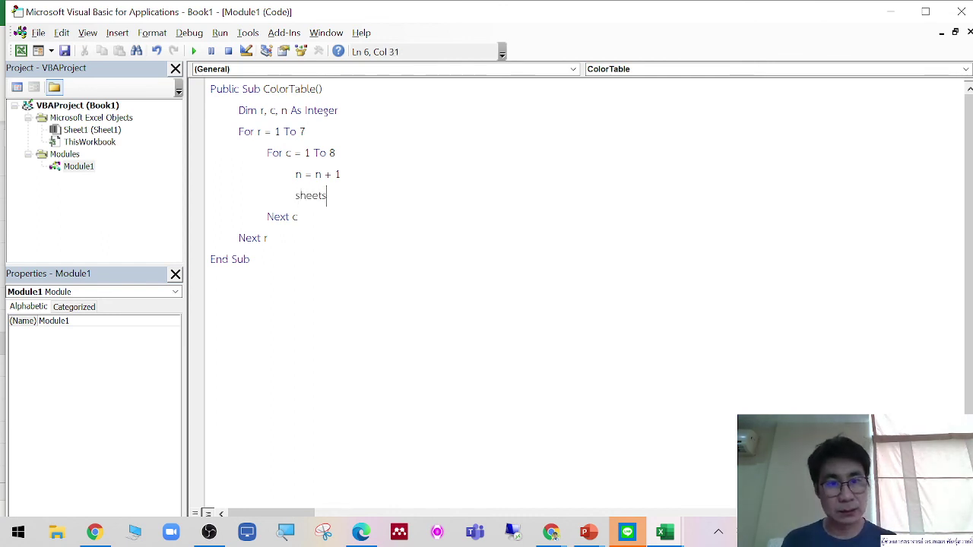
pyautogui.write('(1).')
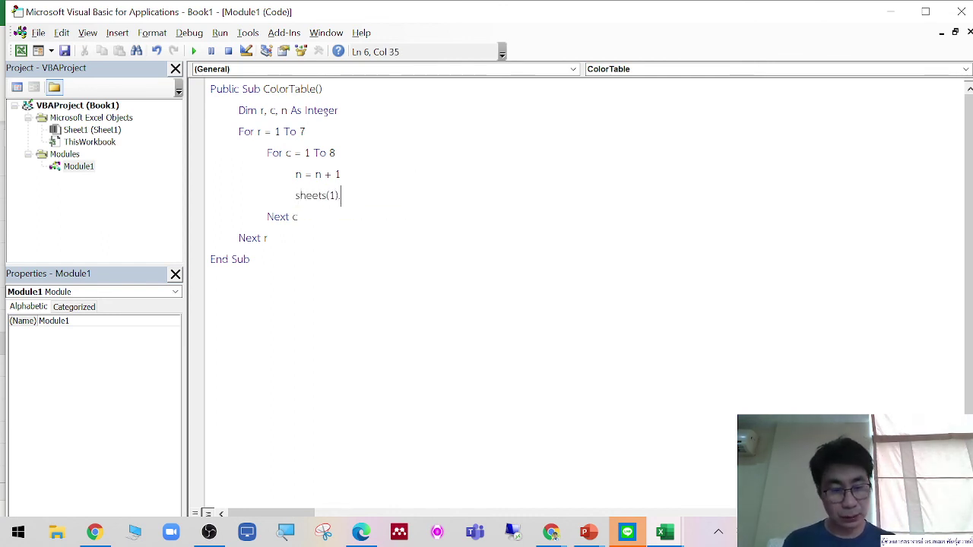
pyautogui.write('cells(')
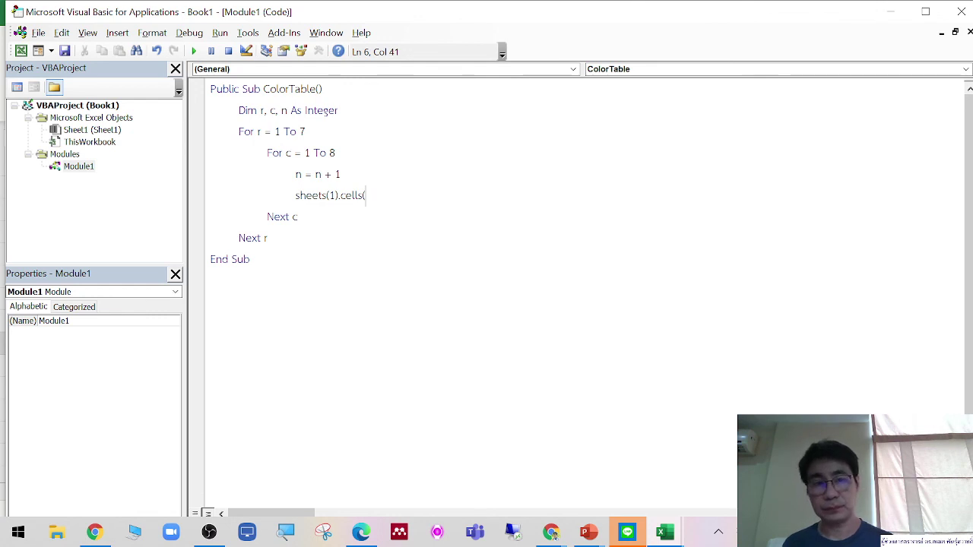
pyautogui.write('r,c')
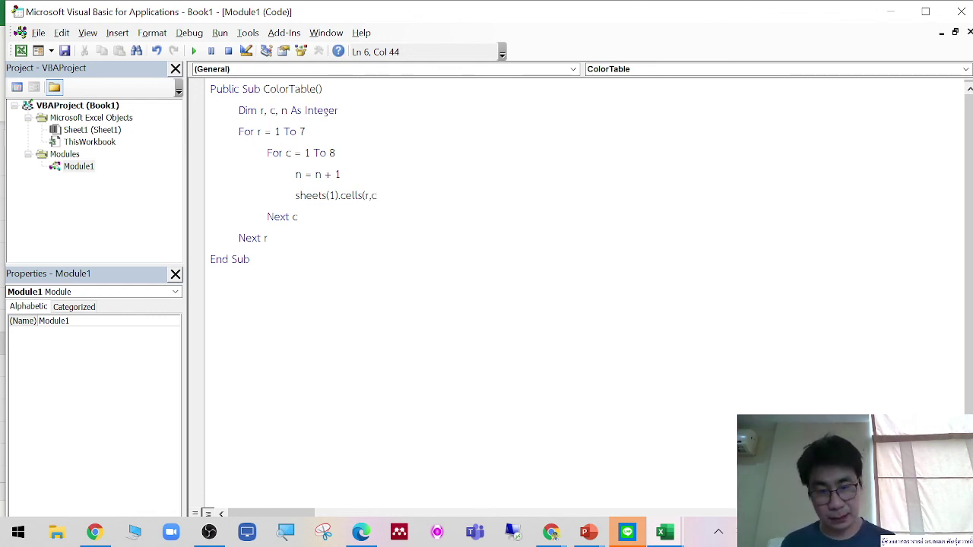
pyautogui.write(').valu')
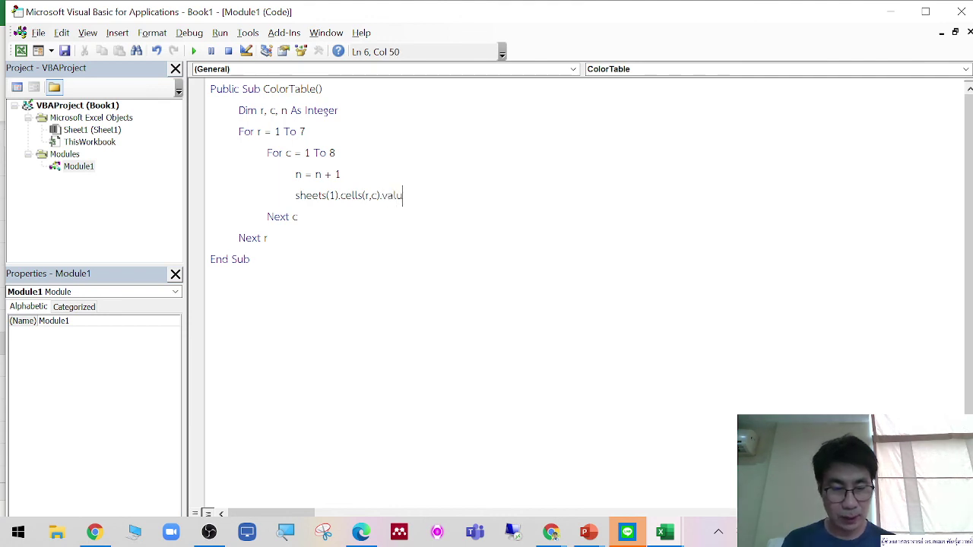
pyautogui.write('e')
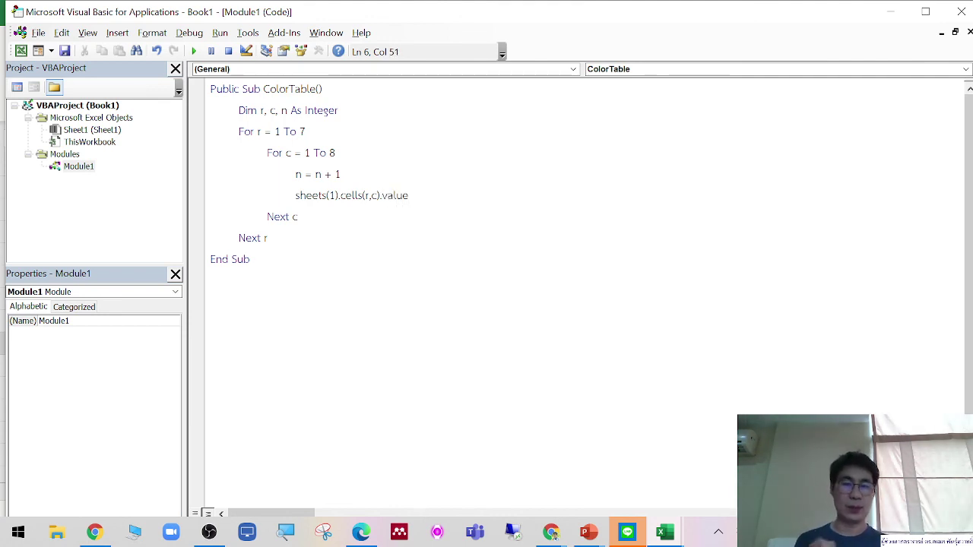
pyautogui.write('=')
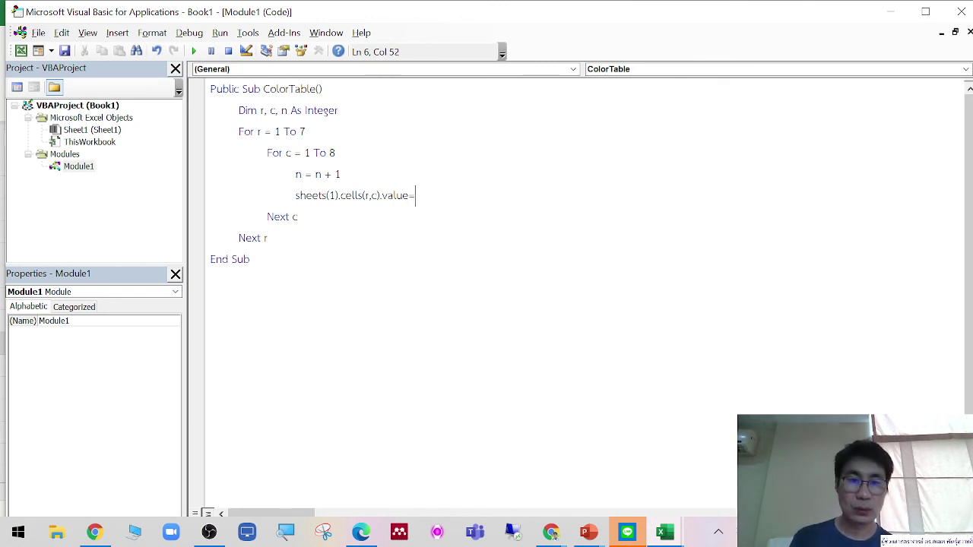
pyautogui.write('n')
pyautogui.click(427, 264)
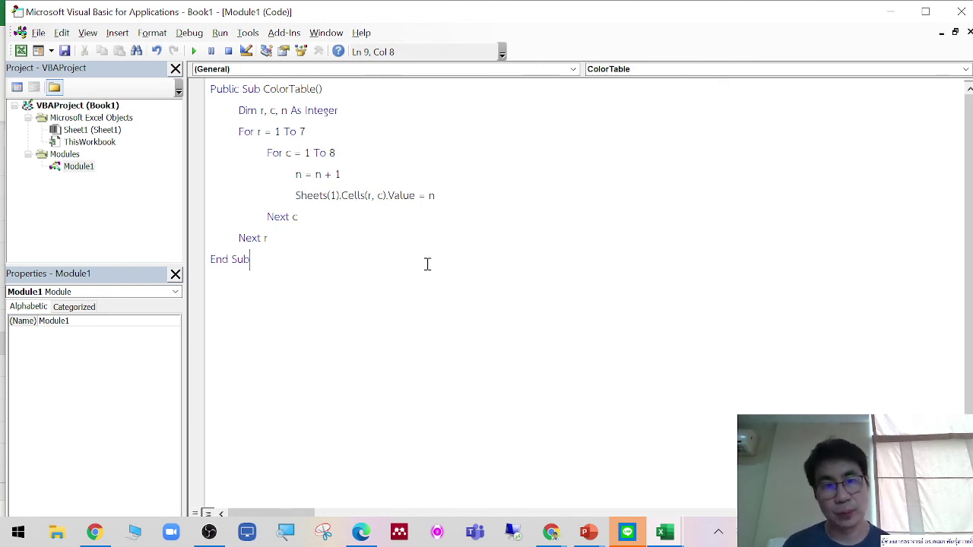
pyautogui.click(432, 152)
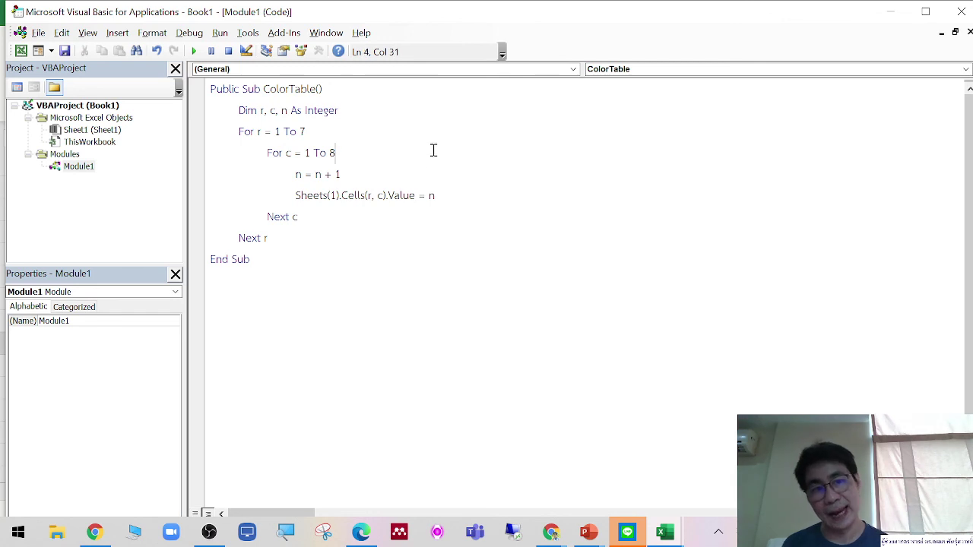
pyautogui.click(319, 199)
pyautogui.click(324, 333)
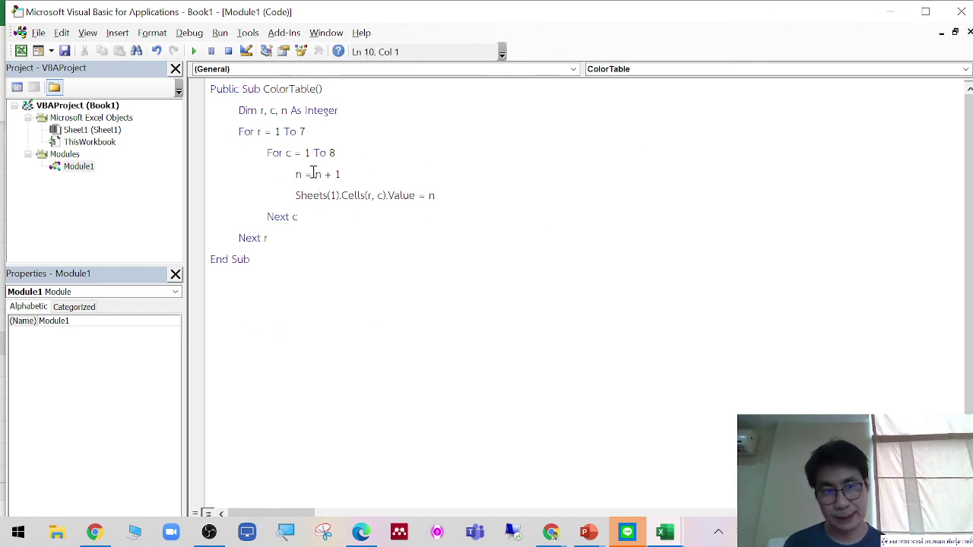
pyautogui.click(528, 131)
# Switch to Book1 and run the ColorTable macro
pyautogui.moveTo(667, 530)
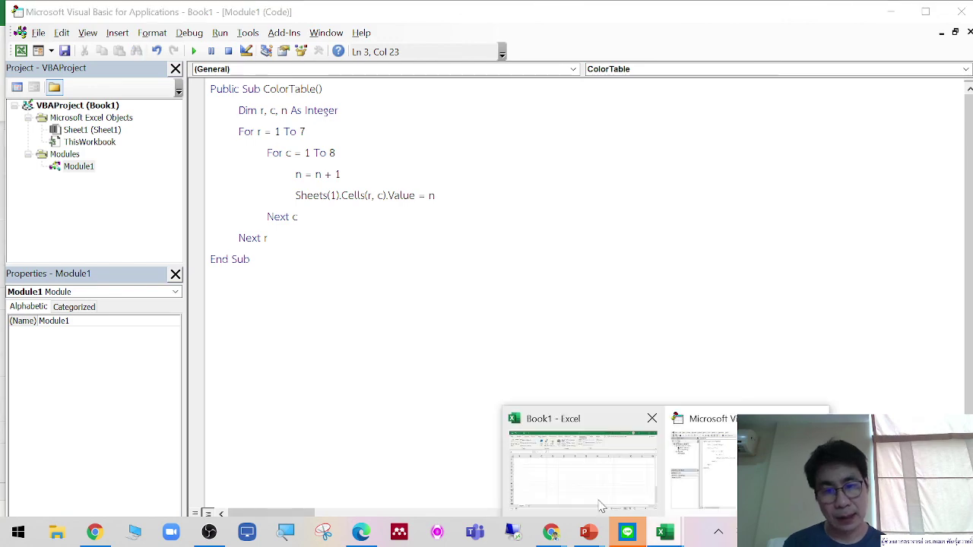
pyautogui.click(599, 503)
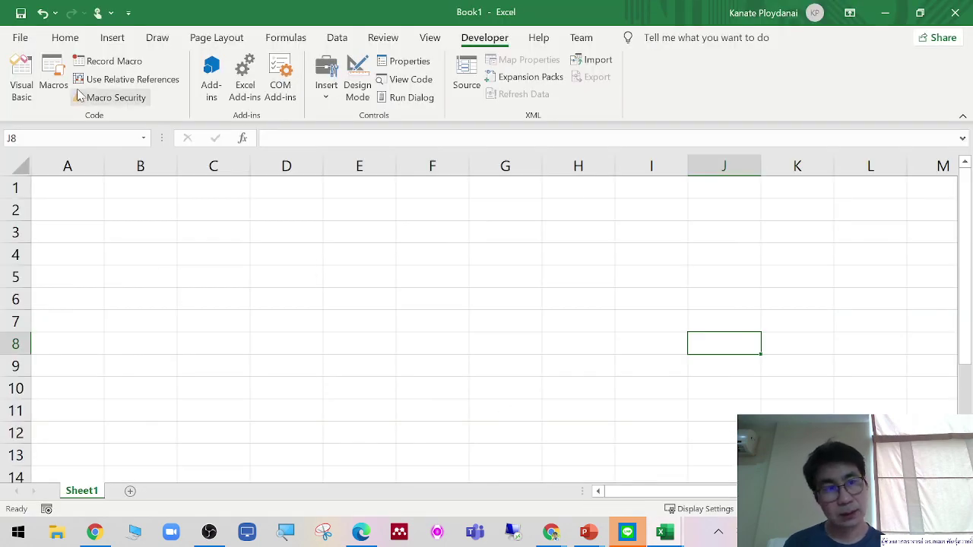
pyautogui.click(54, 80)
pyautogui.click(350, 138)
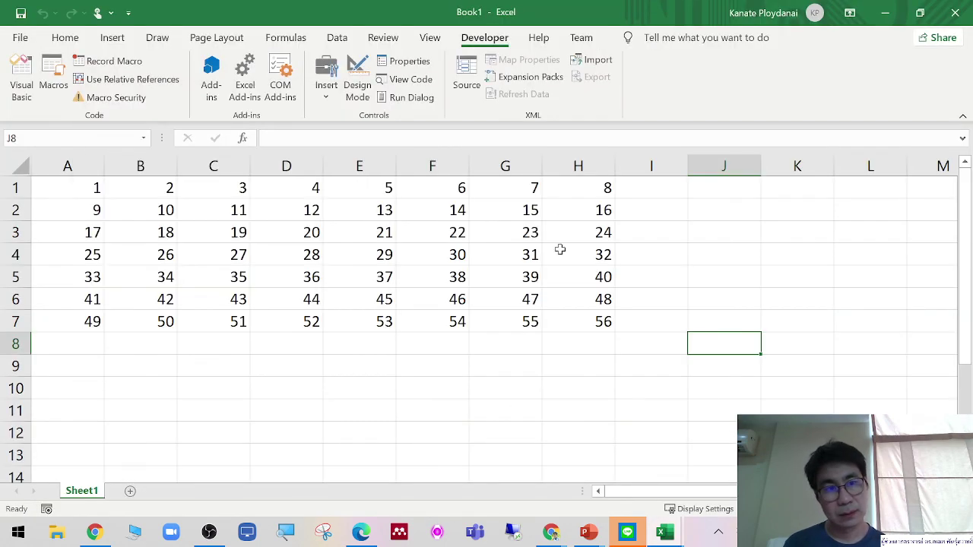
# Check the numbers 1–56 written across A1:H7, then return to the VBA editor
pyautogui.click(84, 190)
pyautogui.click(139, 185)
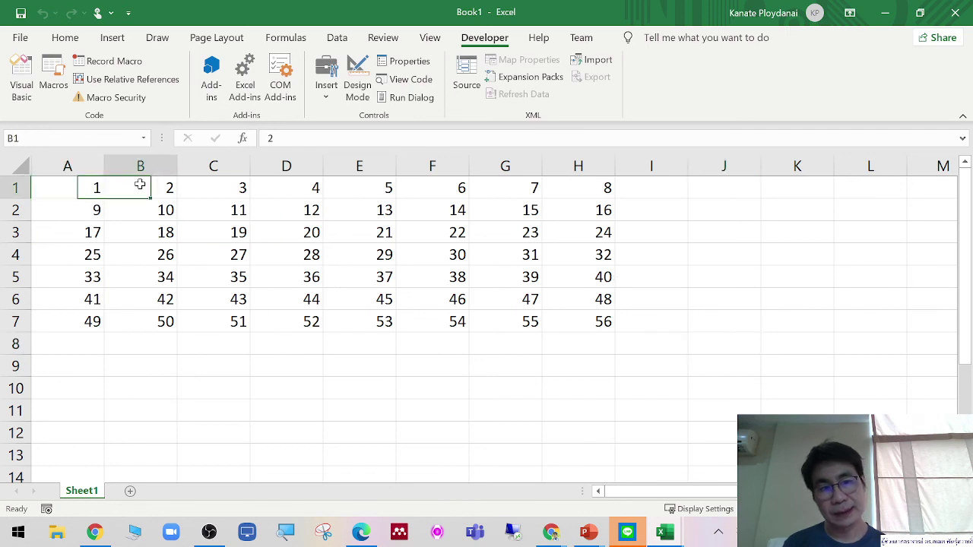
pyautogui.click(228, 188)
pyautogui.click(317, 188)
pyautogui.click(351, 187)
pyautogui.click(551, 186)
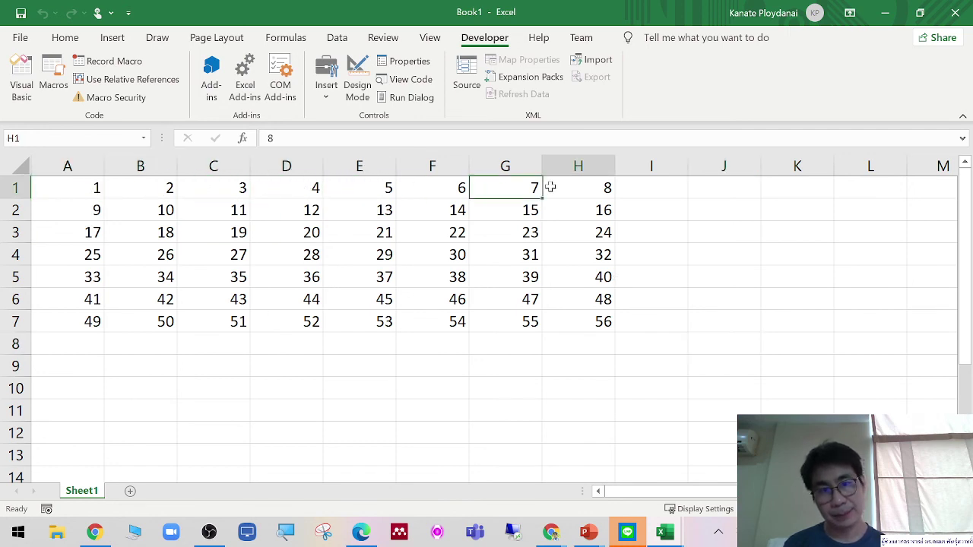
pyautogui.click(68, 217)
pyautogui.click(166, 207)
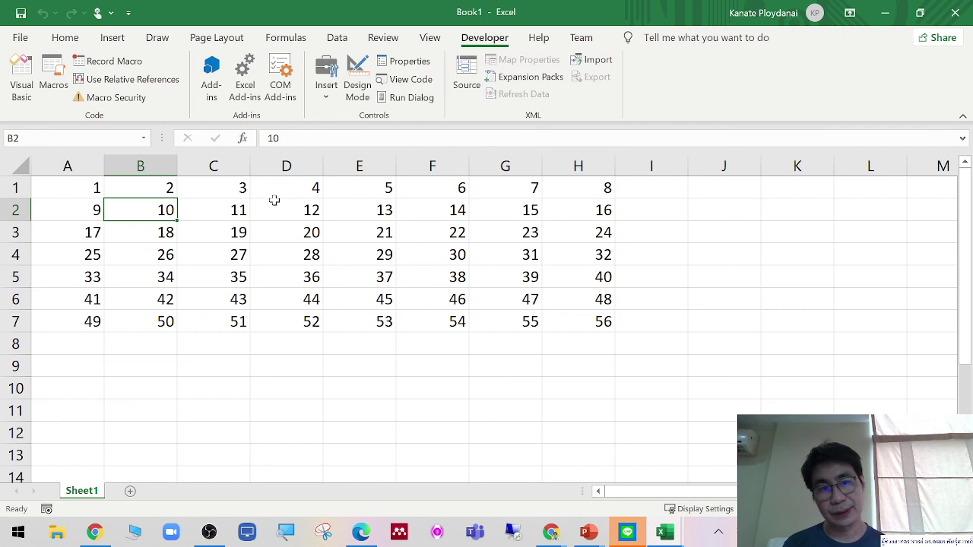
pyautogui.click(583, 215)
pyautogui.click(168, 277)
pyautogui.click(584, 322)
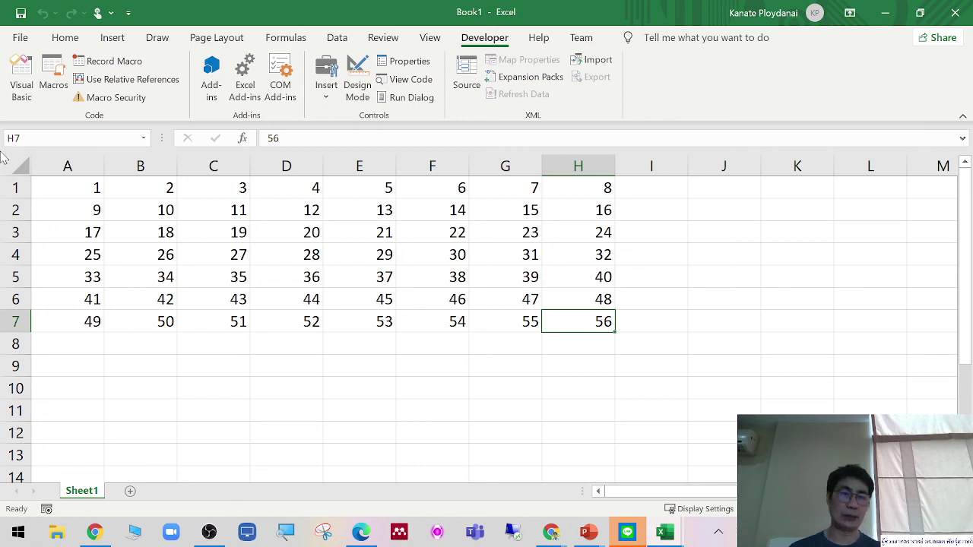
pyautogui.click(665, 532)
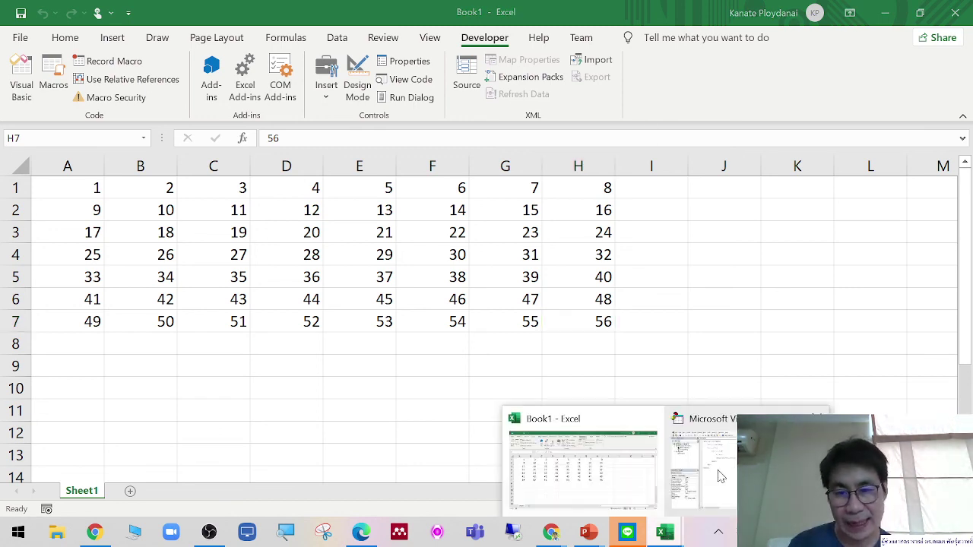
pyautogui.click(721, 476)
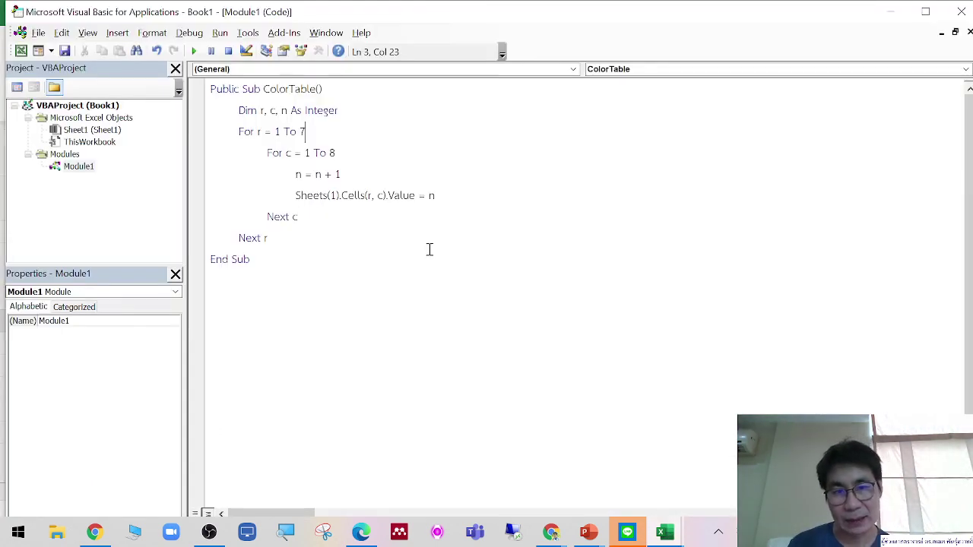
# Add Sheets(1).Cells(r, c).Interior.ColorIndex = n below the Value line in the inner loop
pyautogui.click(583, 328)
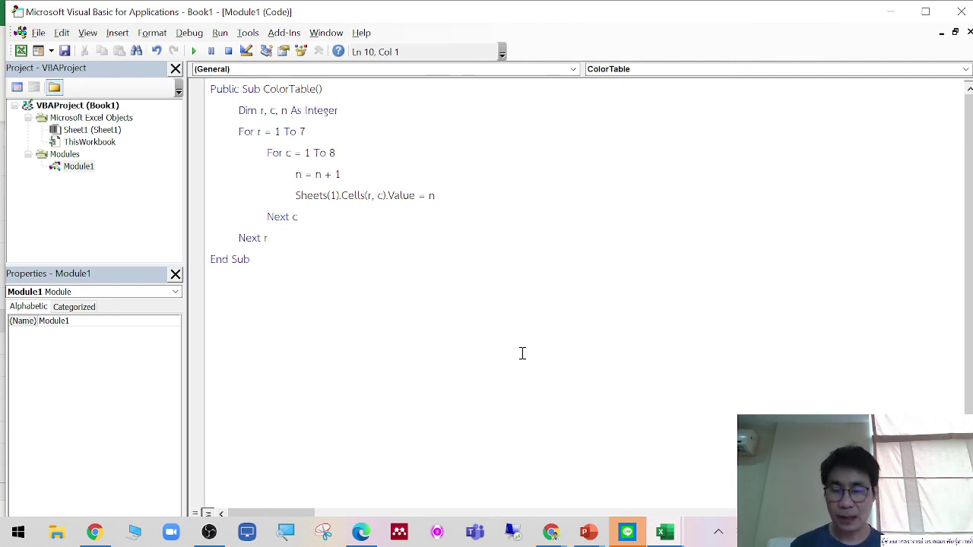
pyautogui.click(453, 194)
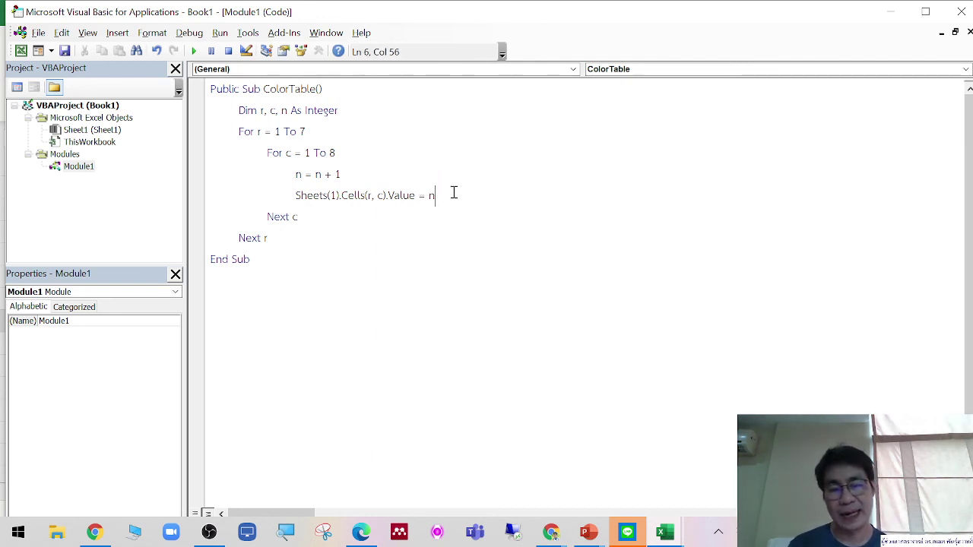
pyautogui.press('Return')
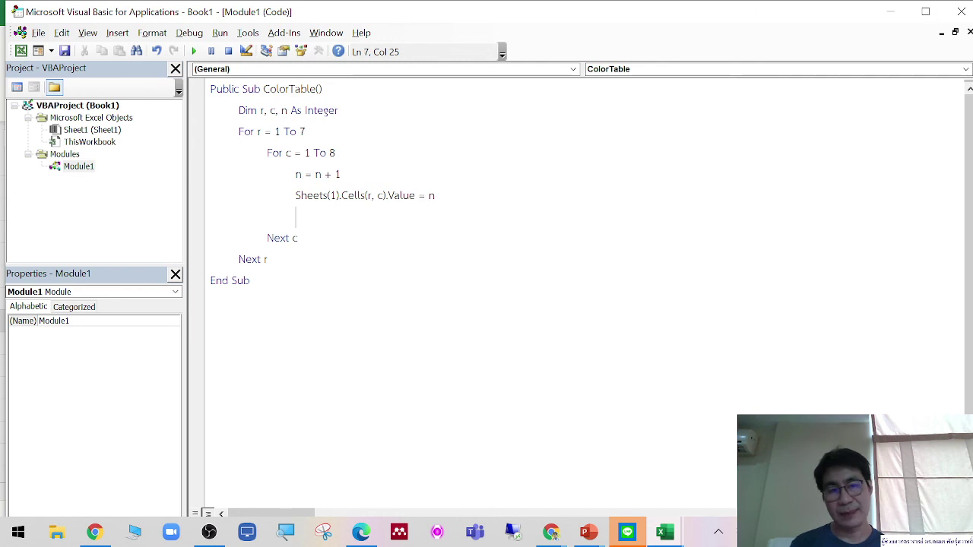
pyautogui.write('sheets')
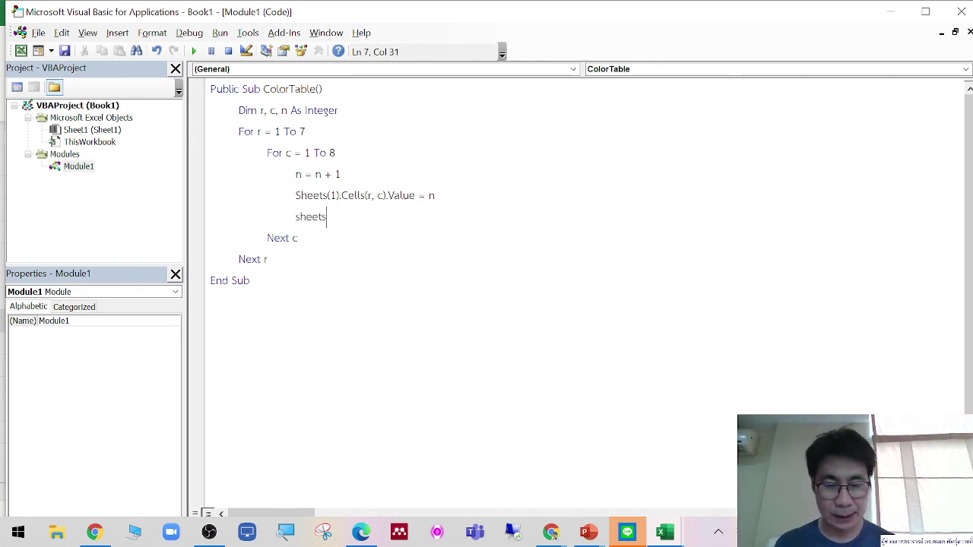
pyautogui.write('(1).cells(r,c')
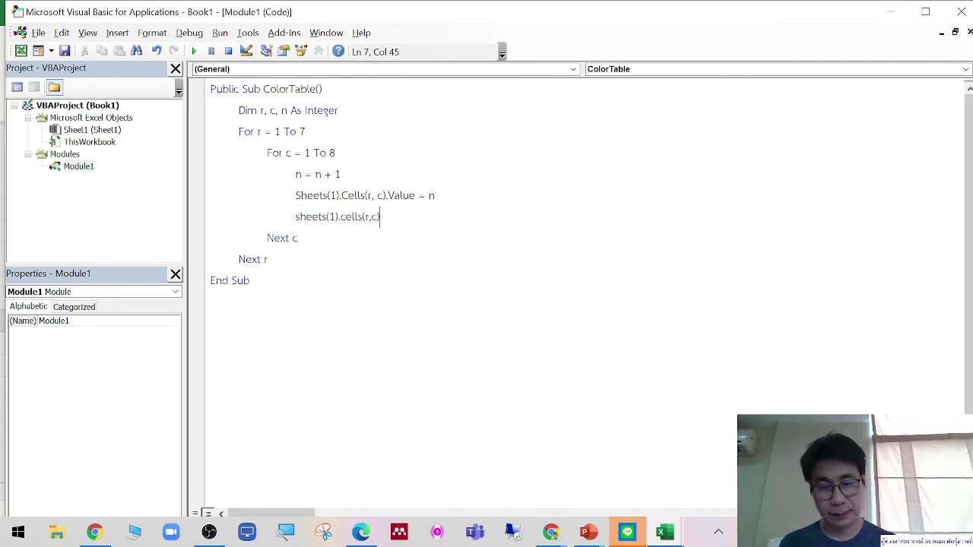
pyautogui.write('nt')
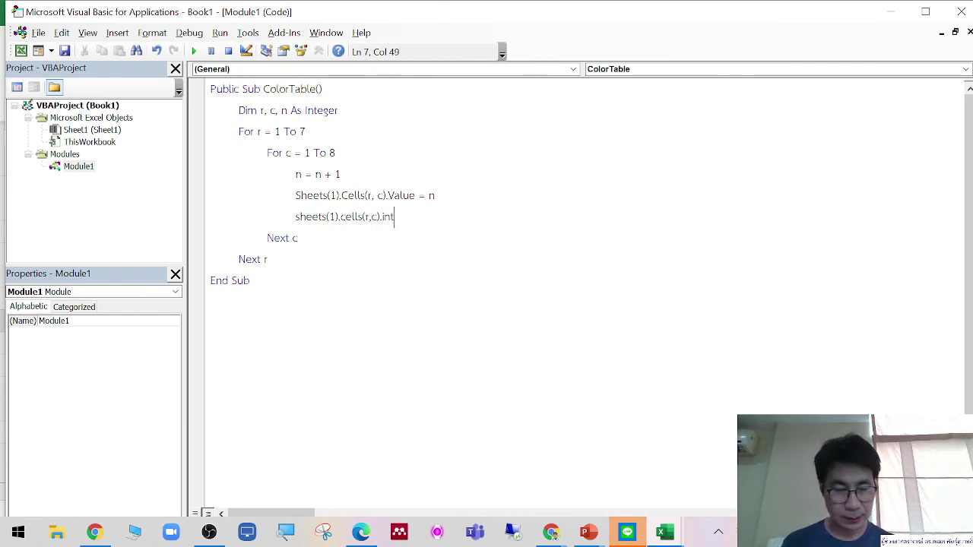
pyautogui.write('erior.color')
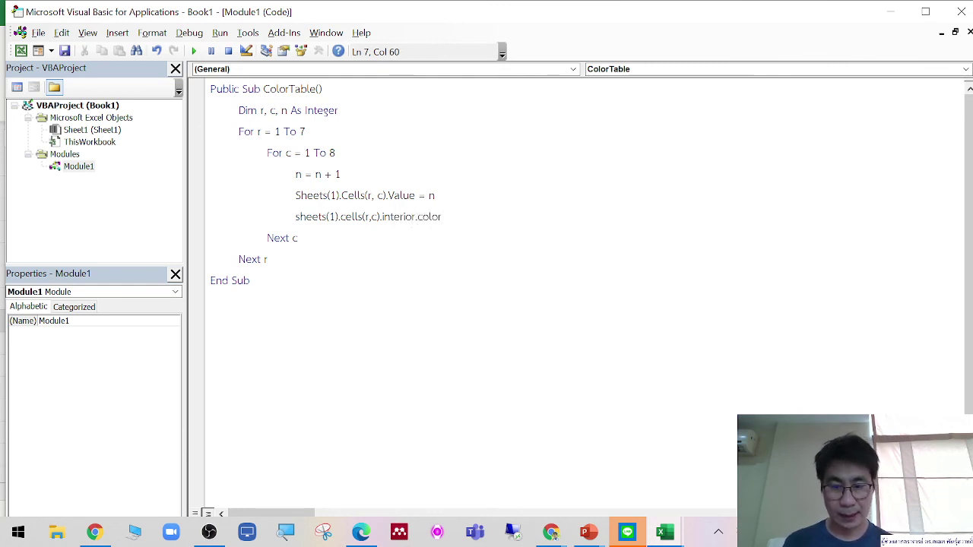
pyautogui.press('BackSpace')
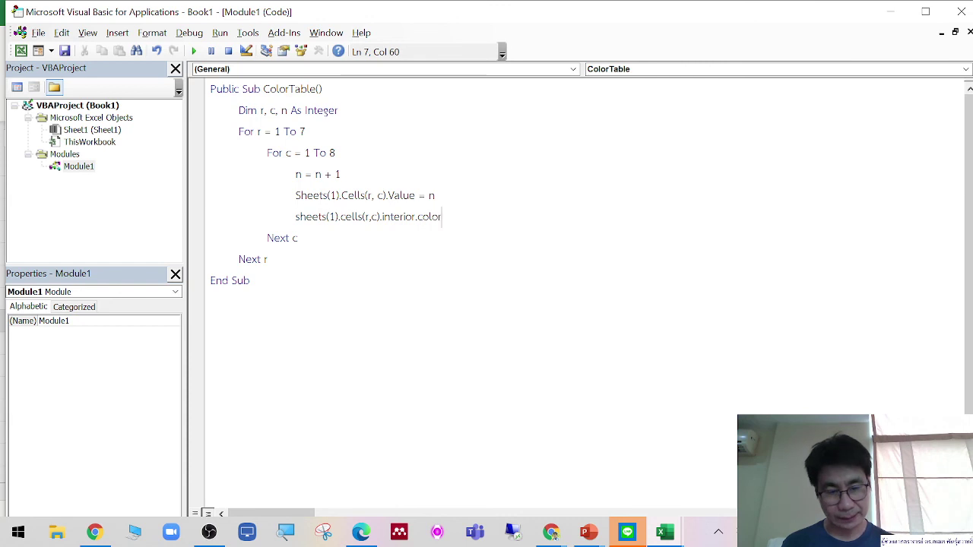
pyautogui.write('index=n')
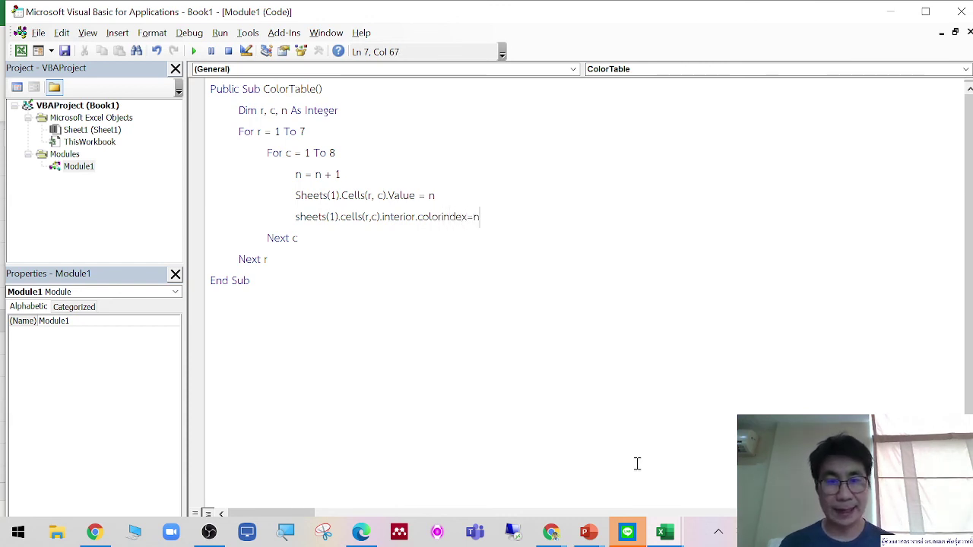
pyautogui.click(605, 332)
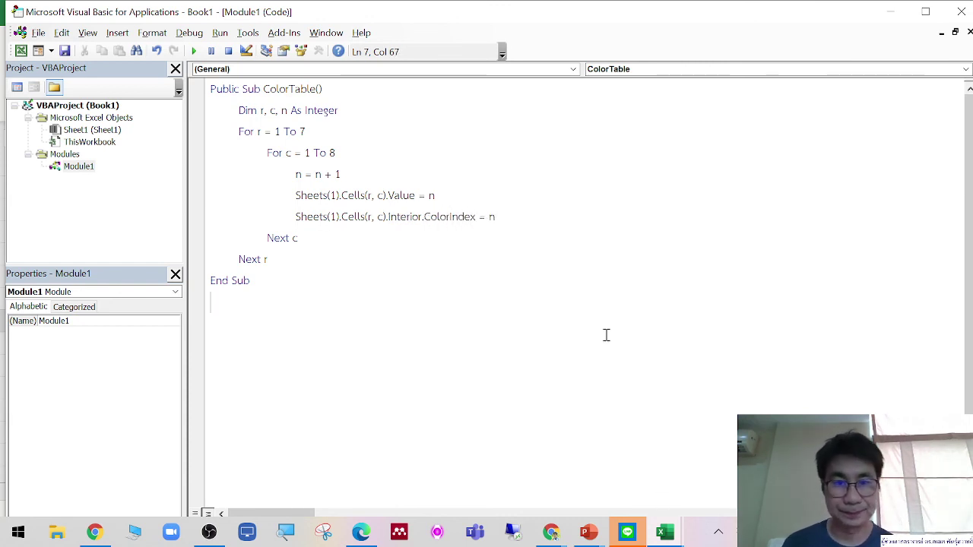
pyautogui.click(502, 216)
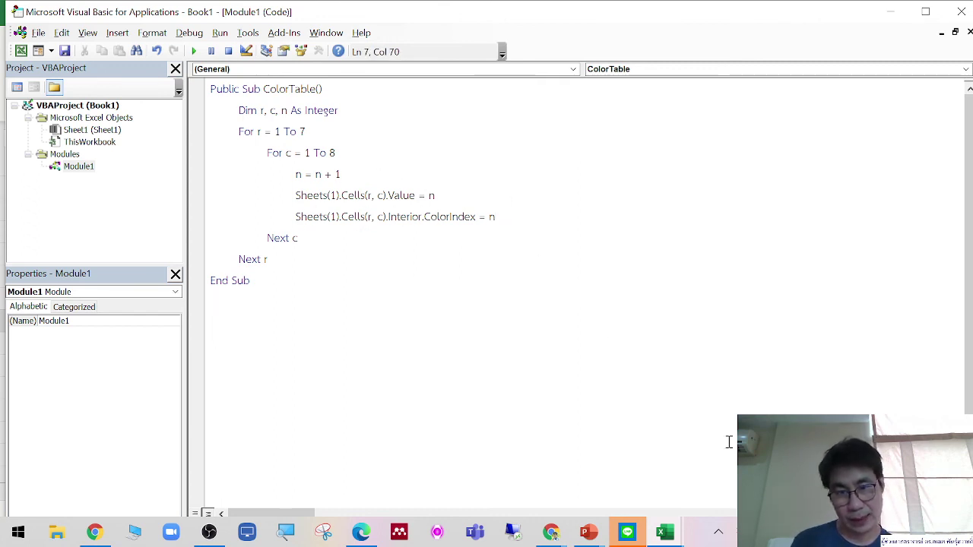
# Run the ColorTable macro from Excel's Macros list
pyautogui.moveTo(669, 536)
pyautogui.click(578, 463)
pyautogui.click(699, 407)
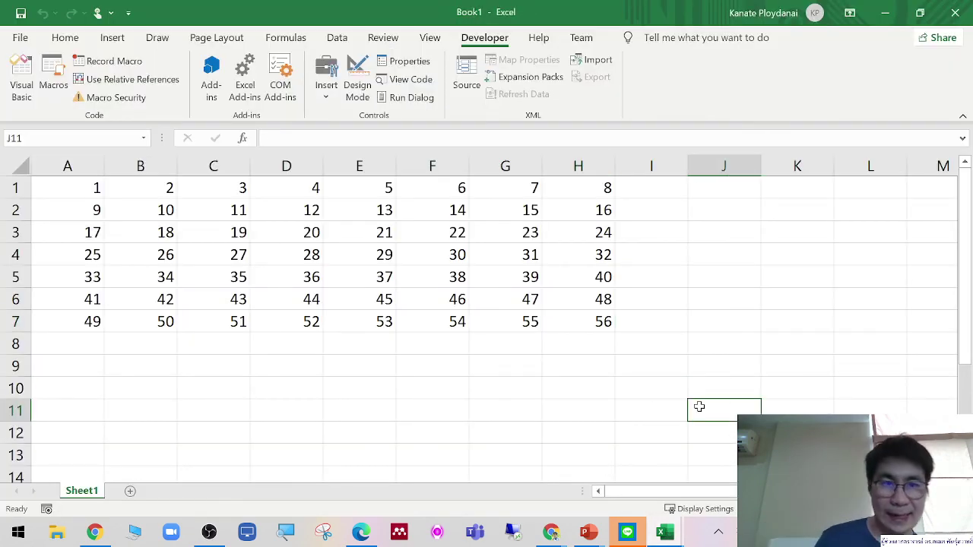
pyautogui.click(53, 76)
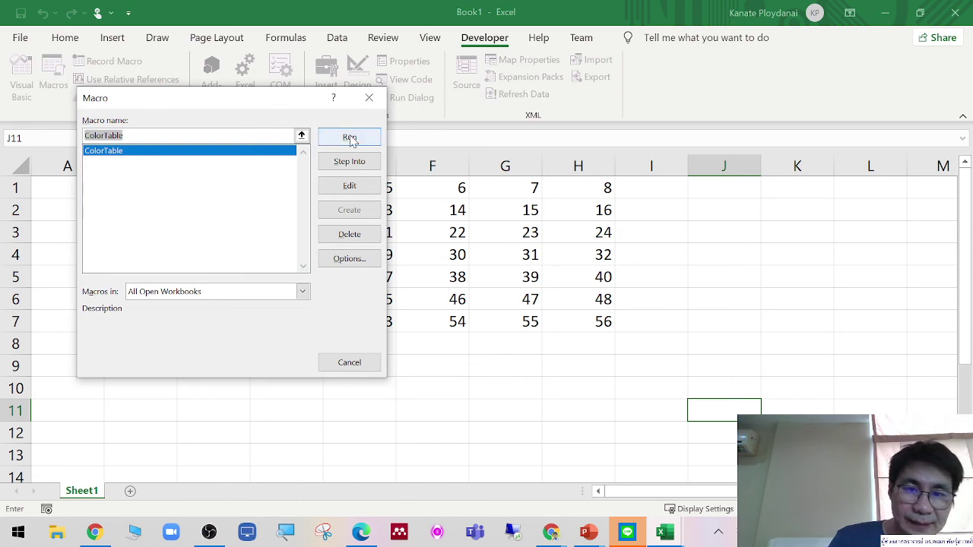
pyautogui.click(349, 138)
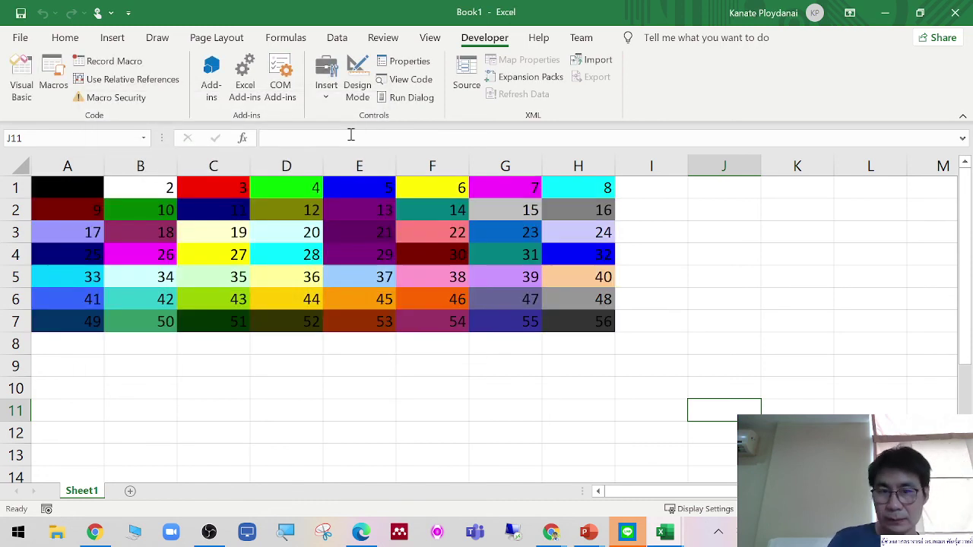
# Check the fills of A1, H7, C7 and D7, then return to the VBA editor
pyautogui.click(769, 249)
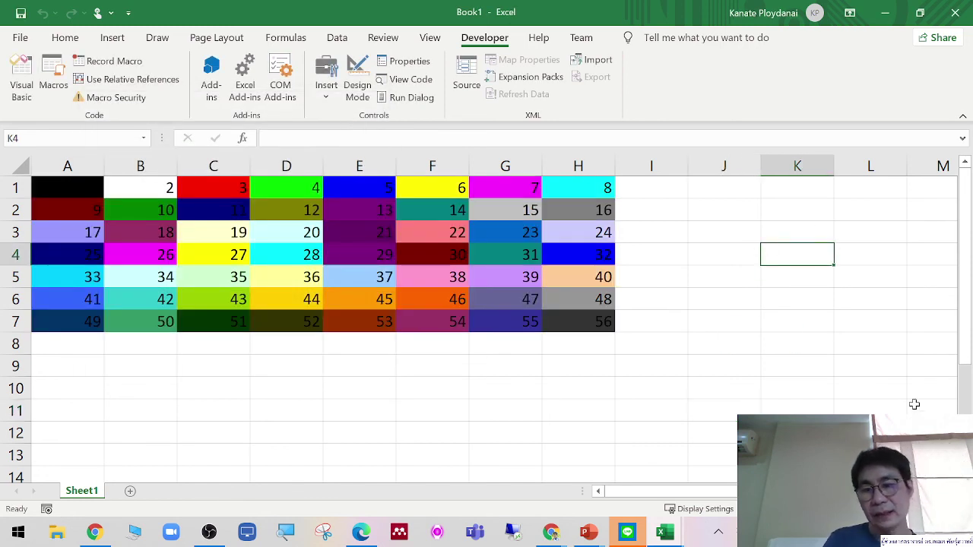
pyautogui.scroll(1, 785, 402)
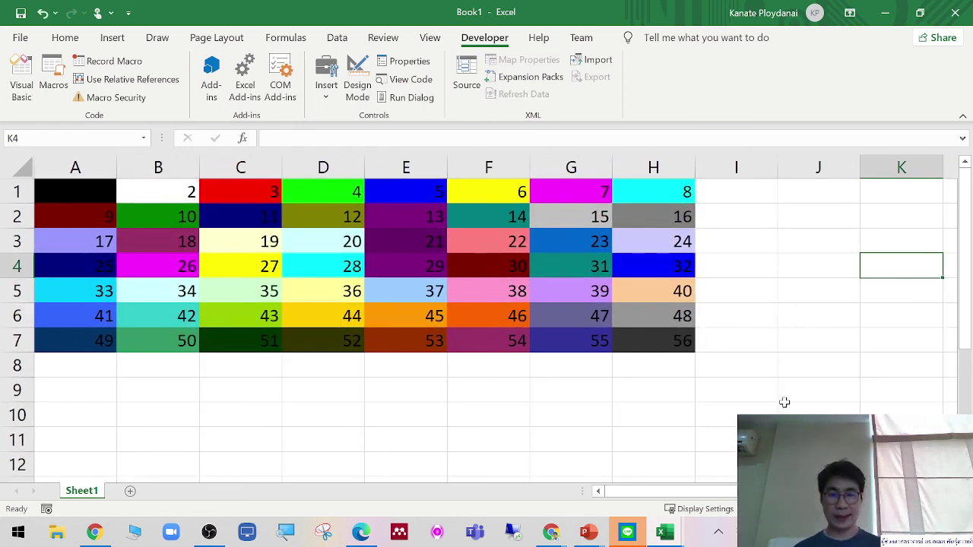
pyautogui.click(76, 191)
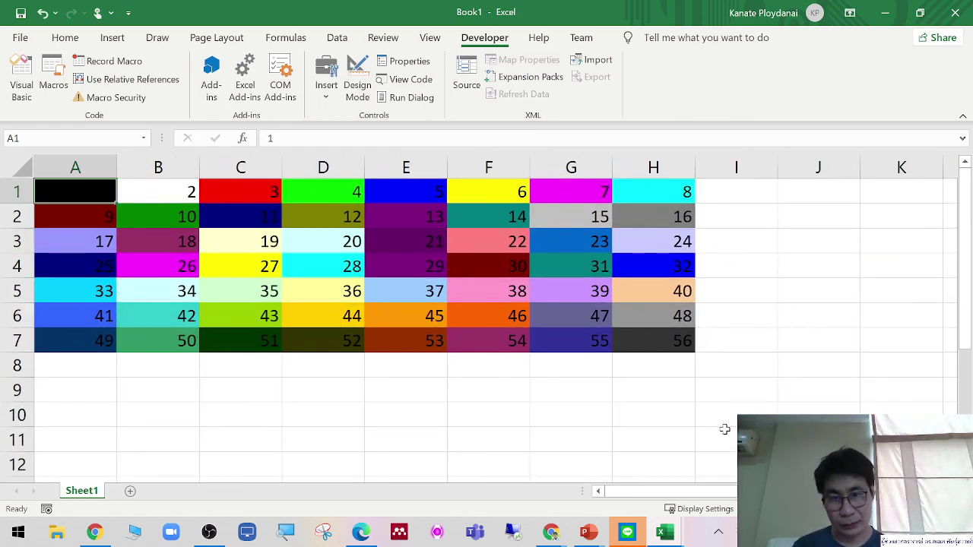
pyautogui.click(664, 343)
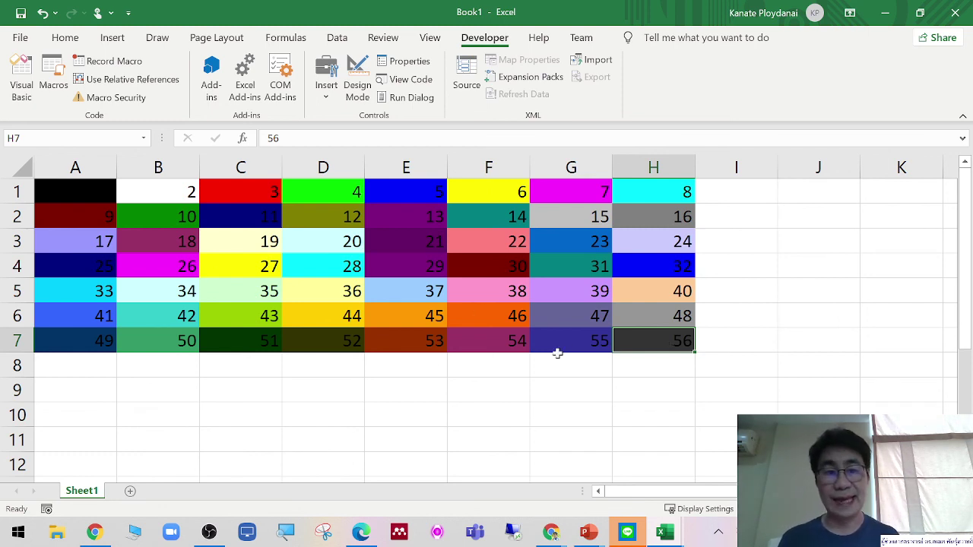
pyautogui.click(263, 344)
pyautogui.click(311, 343)
pyautogui.click(262, 344)
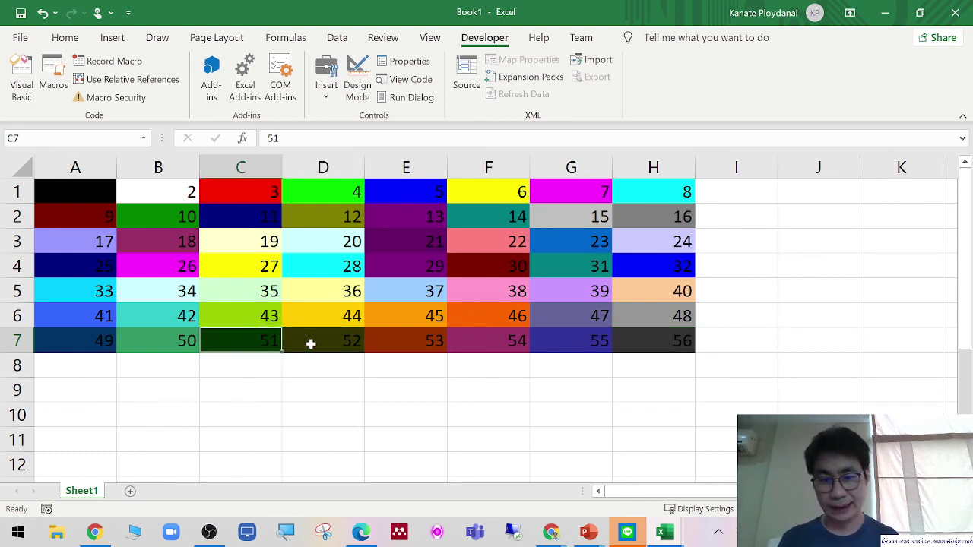
pyautogui.click(311, 344)
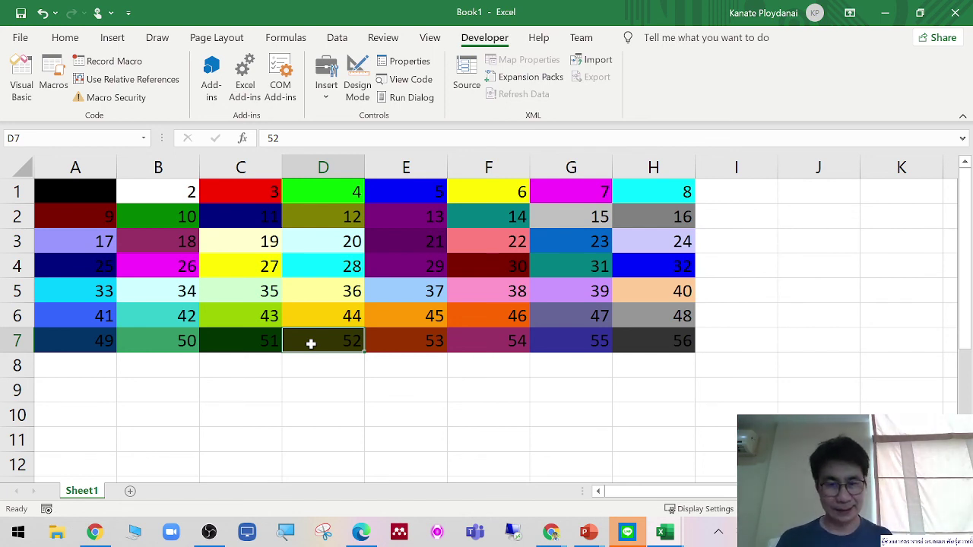
pyautogui.click(896, 297)
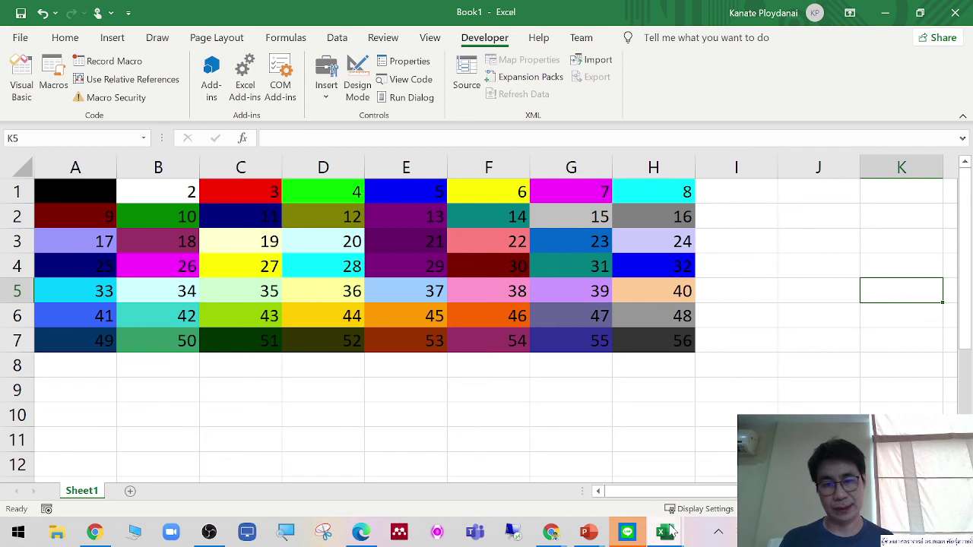
pyautogui.moveTo(665, 532)
pyautogui.click(726, 481)
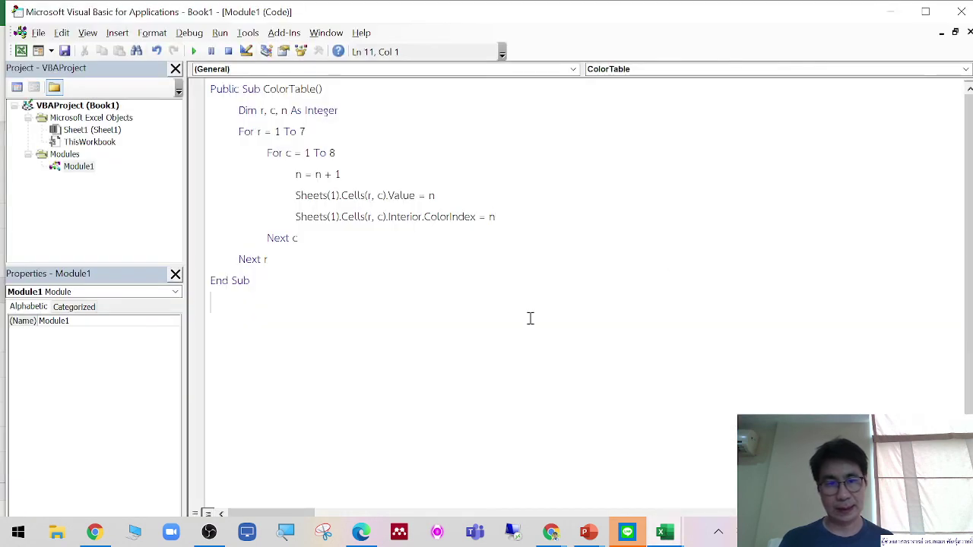
# Snip the ColorTable code as a picture and bring up Presentation1
pyautogui.press('Return')
pyautogui.press('Return')
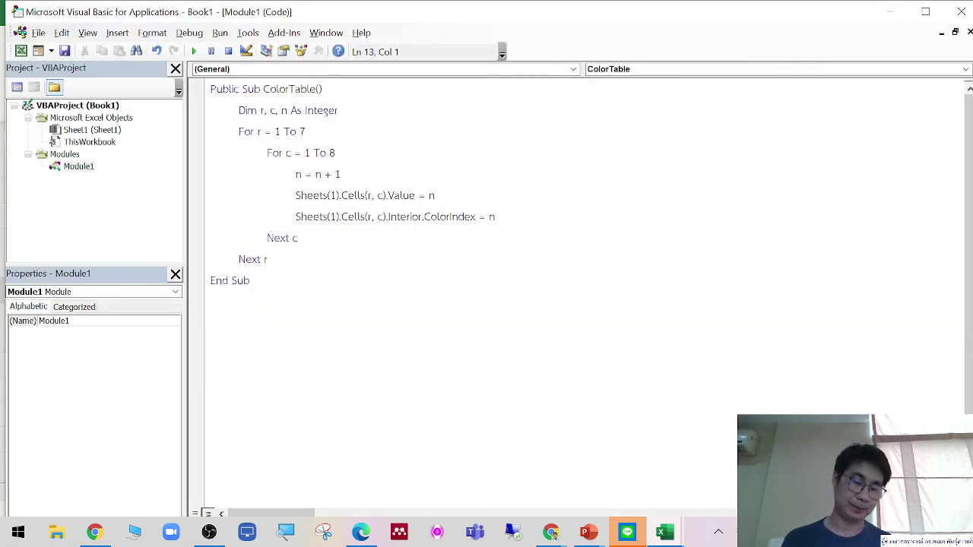
pyautogui.press('super+shift+s')
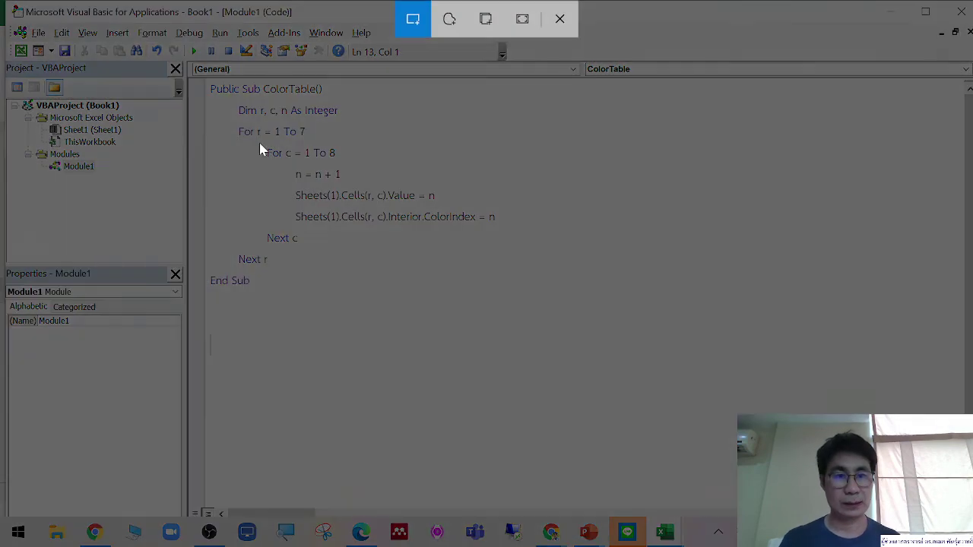
pyautogui.moveTo(206, 80); pyautogui.dragTo(550, 310)
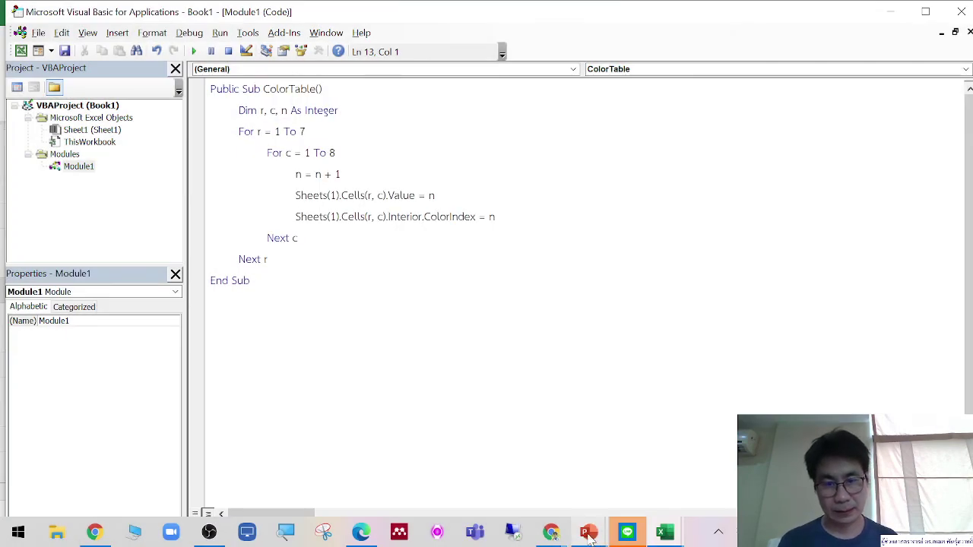
pyautogui.moveTo(589, 534)
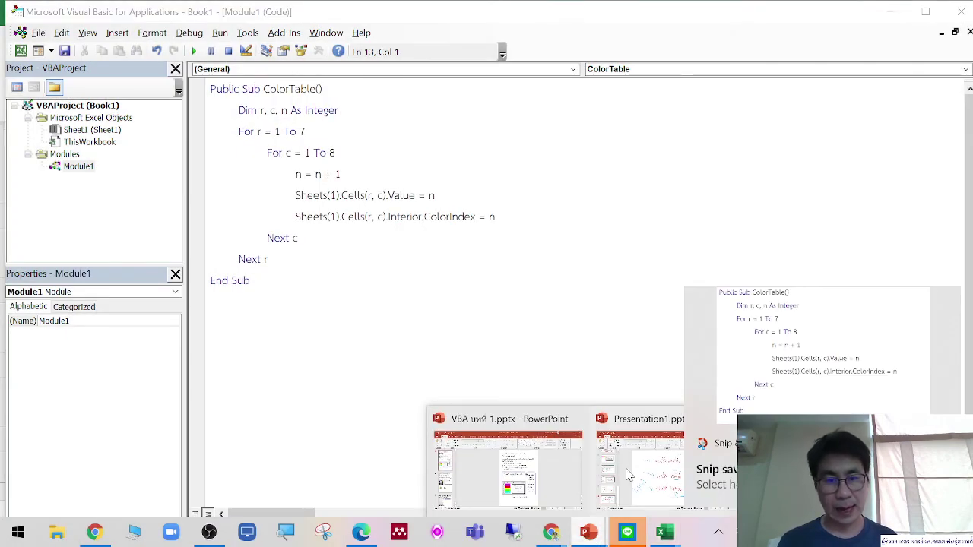
pyautogui.click(628, 475)
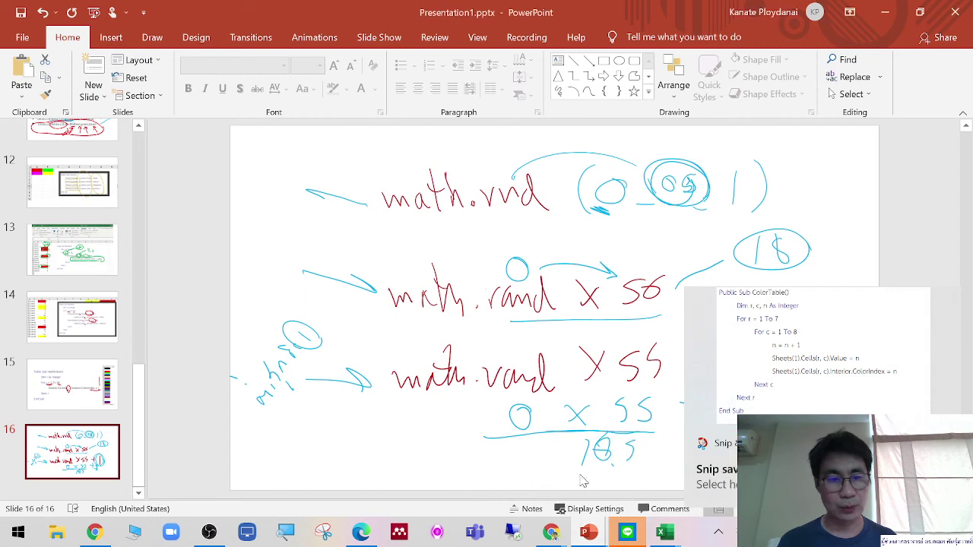
# Add a new slide 17 and paste the code picture onto it
pyautogui.click(103, 70)
pyautogui.rightClick(598, 229)
pyautogui.click(625, 257)
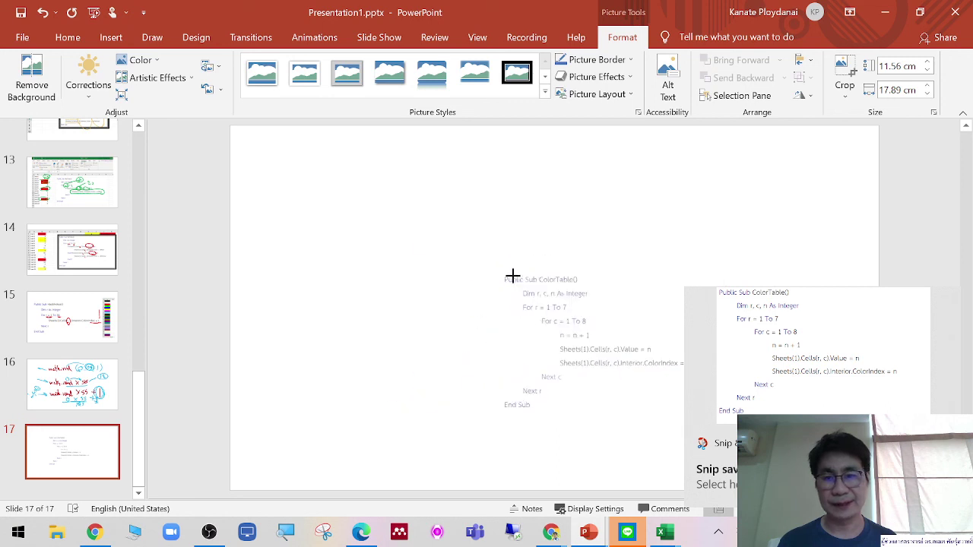
# Resize the code picture and place it in the slide's upper right, then return to the workbook
pyautogui.moveTo(383, 197); pyautogui.dragTo(501, 274)
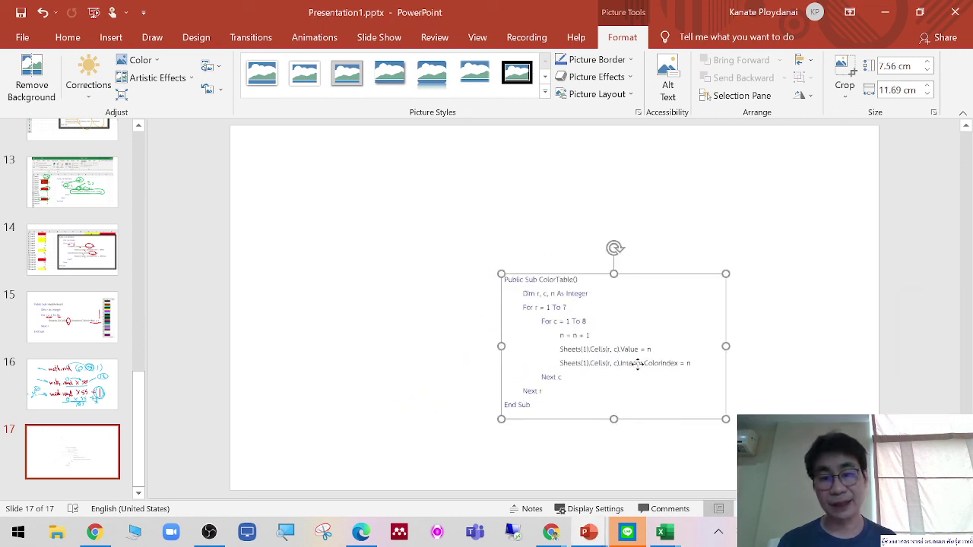
pyautogui.moveTo(617, 377); pyautogui.dragTo(754, 260)
pyautogui.moveTo(639, 302); pyautogui.dragTo(624, 311)
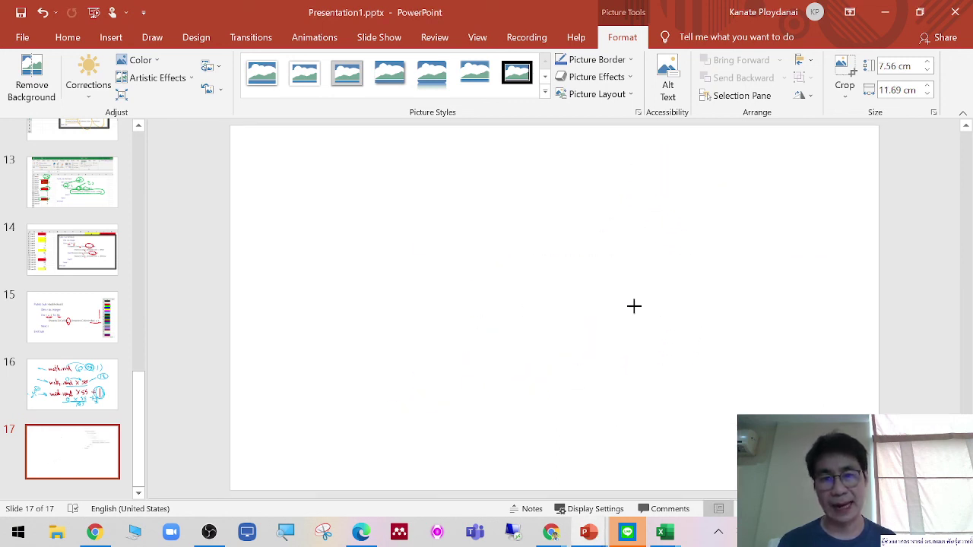
pyautogui.moveTo(666, 534)
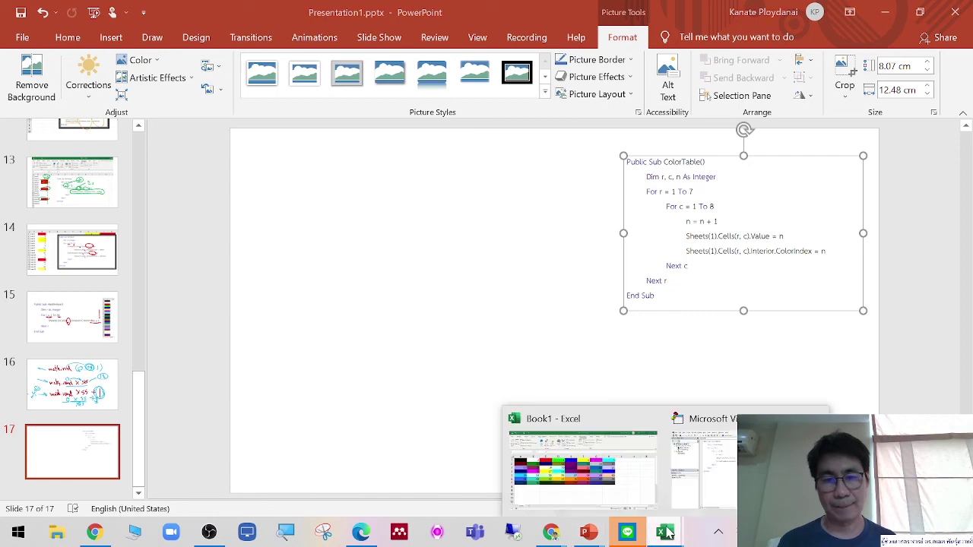
pyautogui.click(613, 473)
pyautogui.click(836, 393)
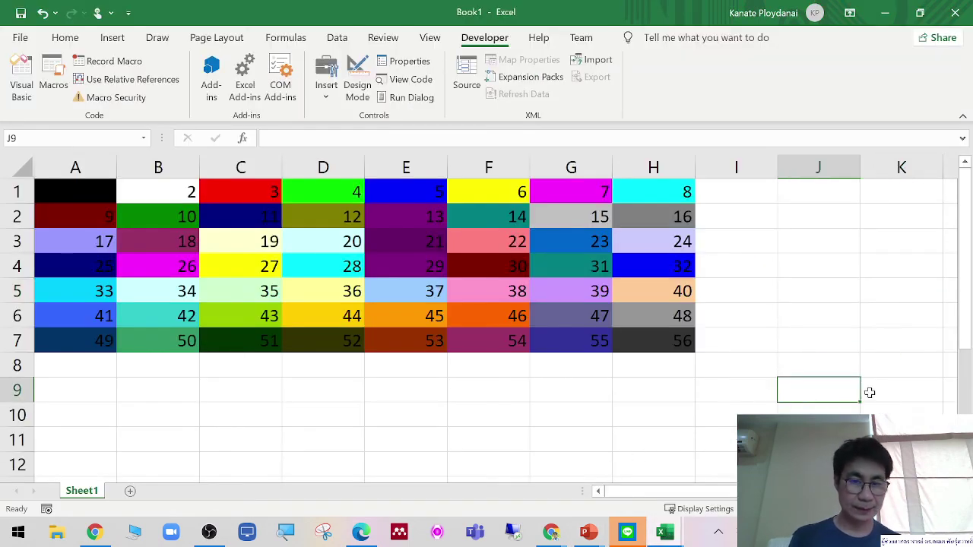
# Snip the coloured A1:H7 table from Excel as a rectangle
pyautogui.press('shift+super+s')
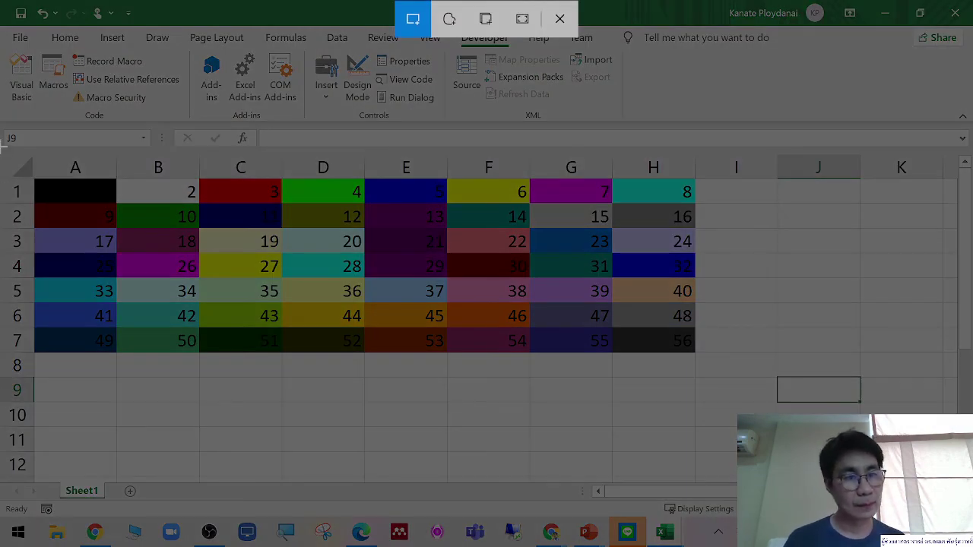
pyautogui.moveTo(3, 146); pyautogui.dragTo(696, 355)
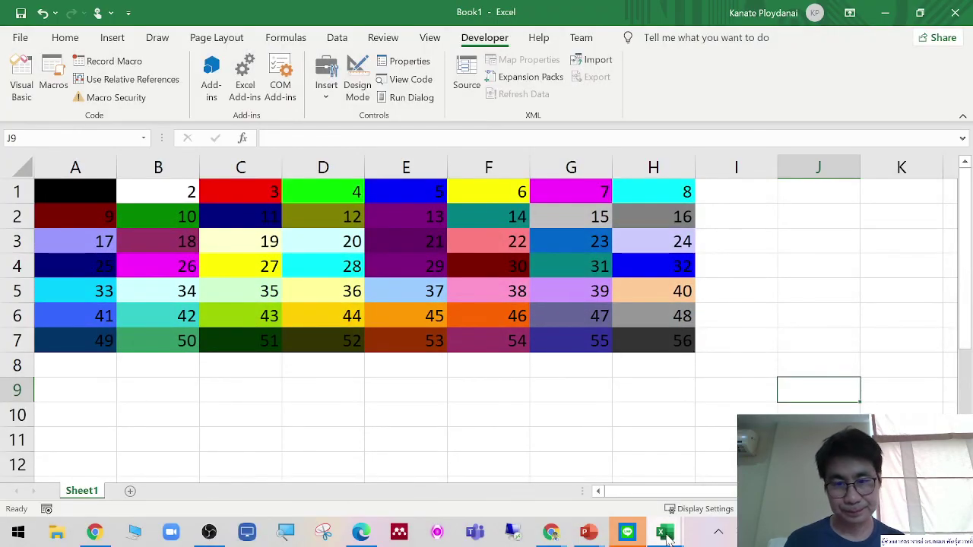
pyautogui.moveTo(664, 534)
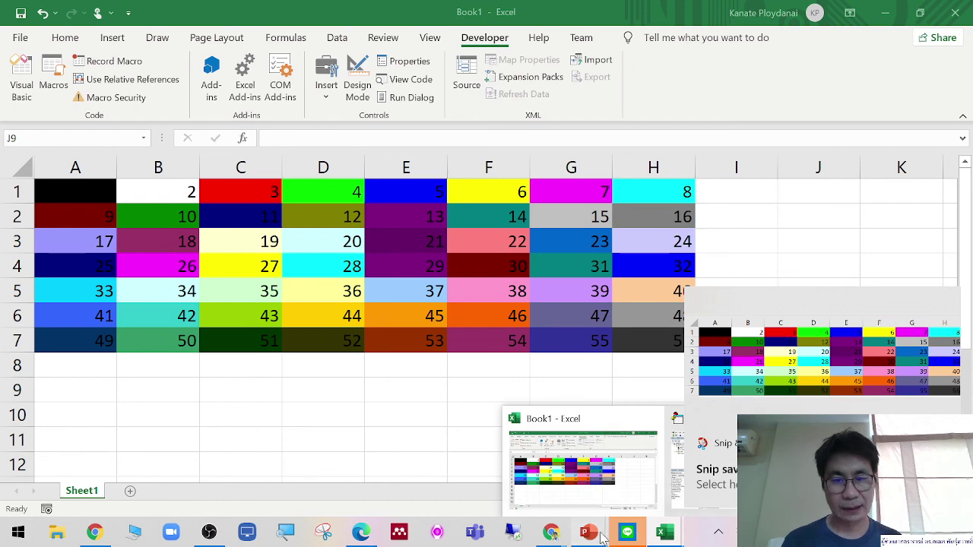
# Paste the colour-table snip as a picture, shrink it and place it below the code
pyautogui.moveTo(590, 533)
pyautogui.click(631, 497)
pyautogui.rightClick(476, 287)
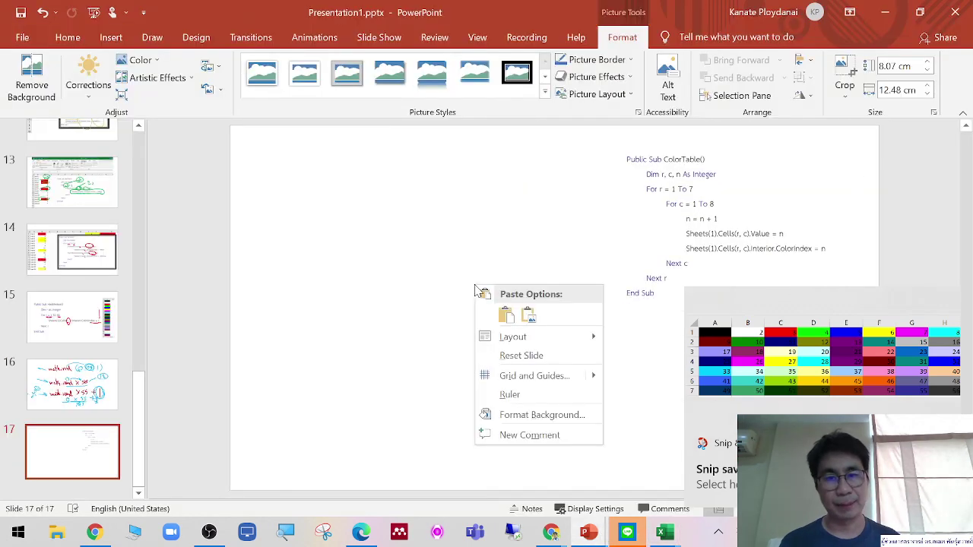
pyautogui.click(506, 314)
pyautogui.moveTo(450, 267); pyautogui.dragTo(445, 343)
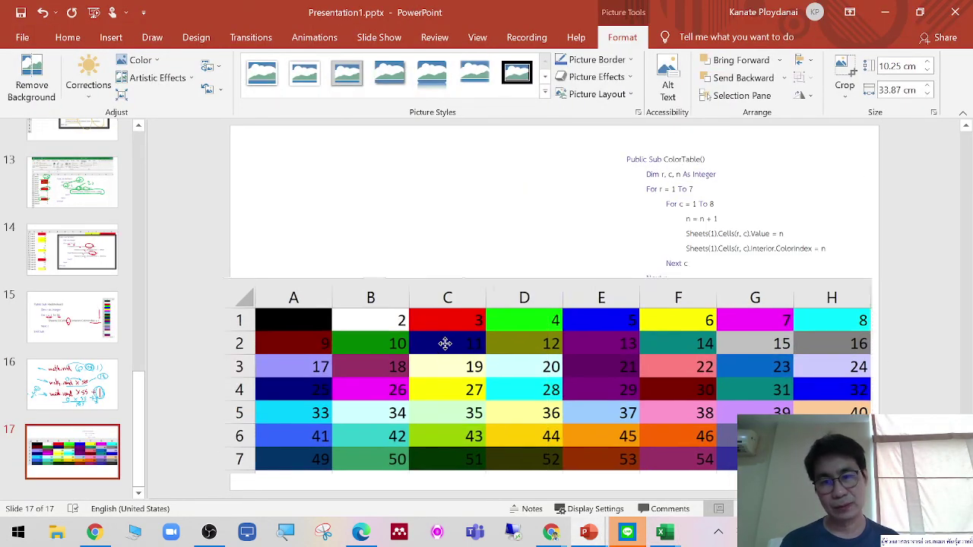
pyautogui.moveTo(218, 280); pyautogui.dragTo(338, 319)
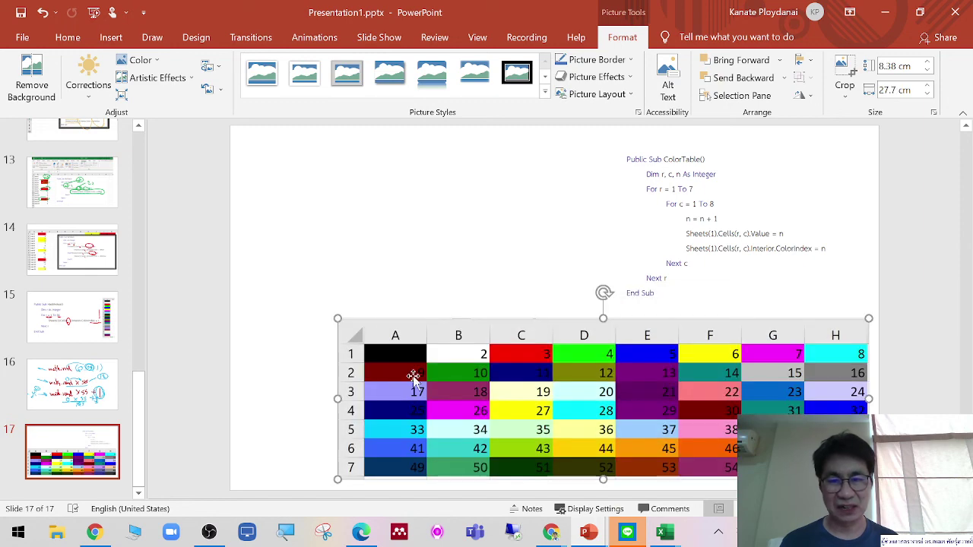
pyautogui.moveTo(412, 378); pyautogui.dragTo(354, 376)
# Nudge the code picture, give it a thick black frame, and present slide 17
pyautogui.click(736, 242)
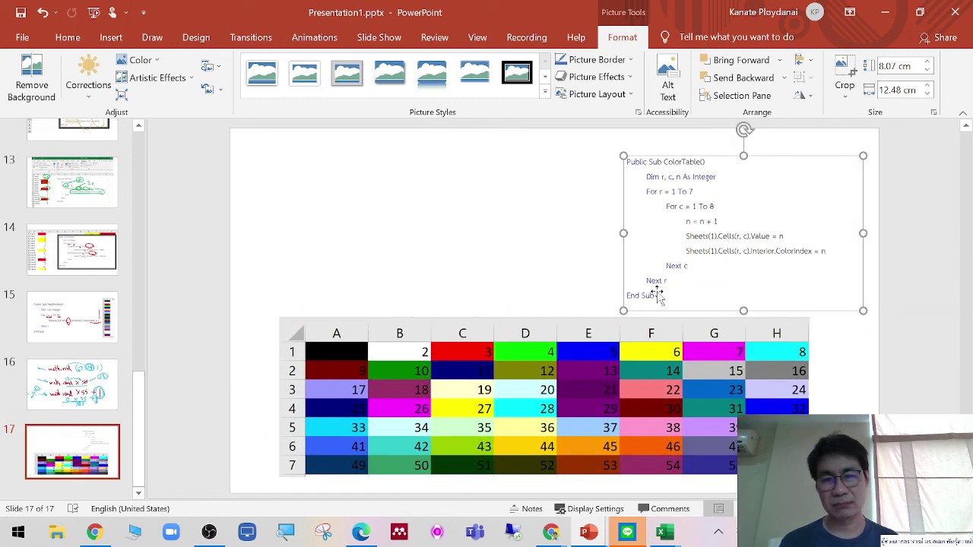
pyautogui.moveTo(658, 296); pyautogui.dragTo(645, 282)
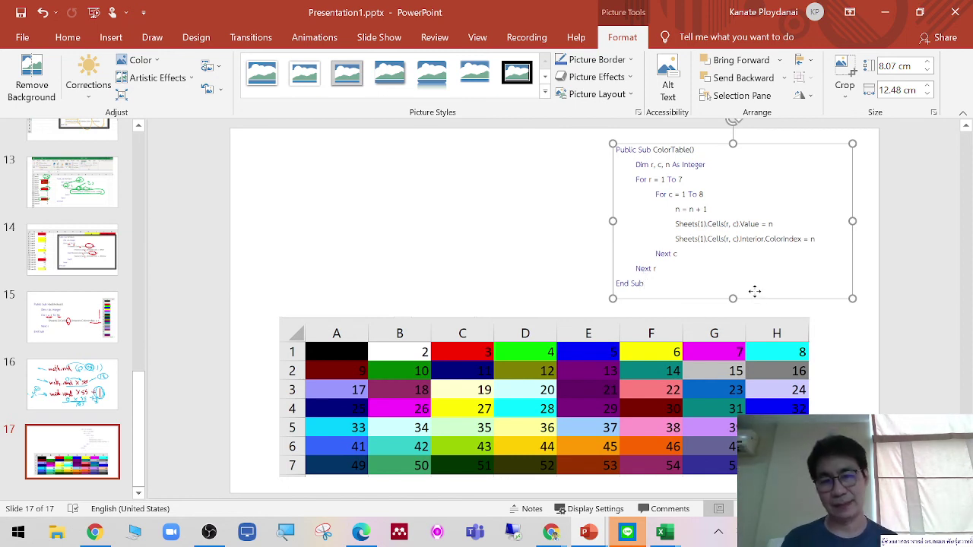
pyautogui.click(545, 92)
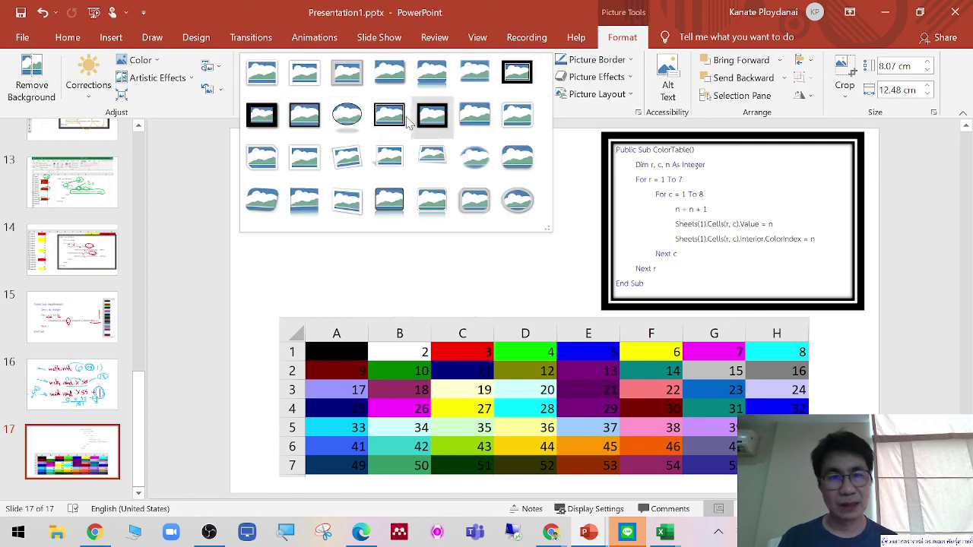
pyautogui.click(431, 113)
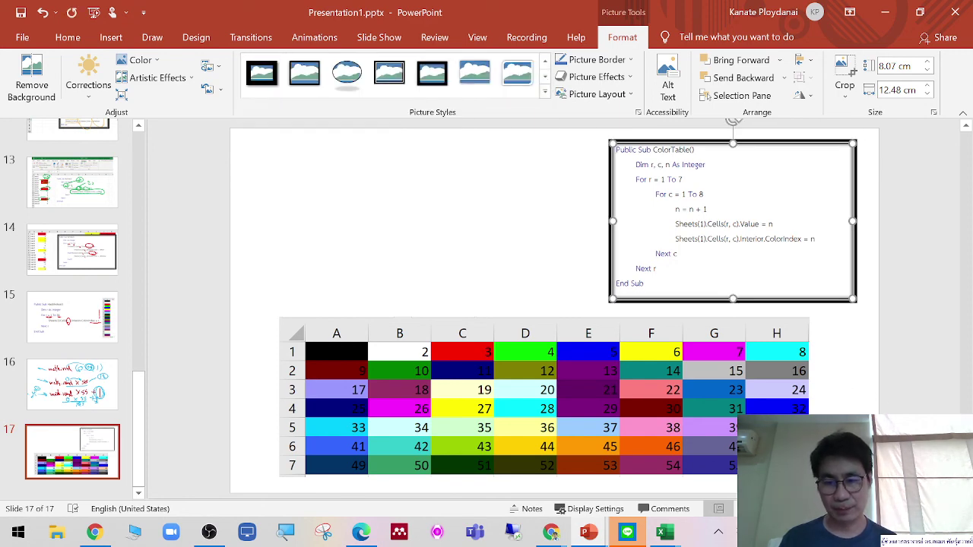
pyautogui.hotkey('shift', 'F5')
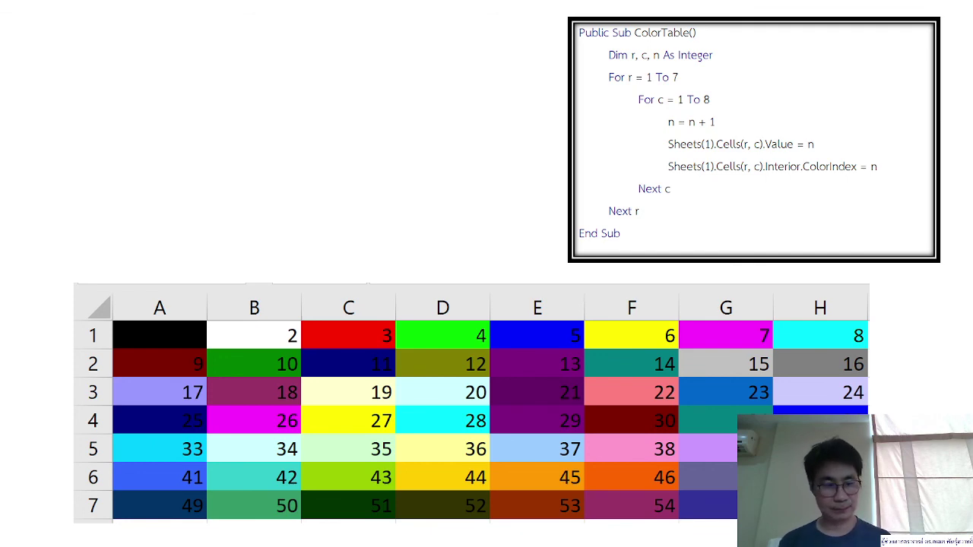
# Exit the slide show and snip the finished slide 17
pyautogui.press('Escape')
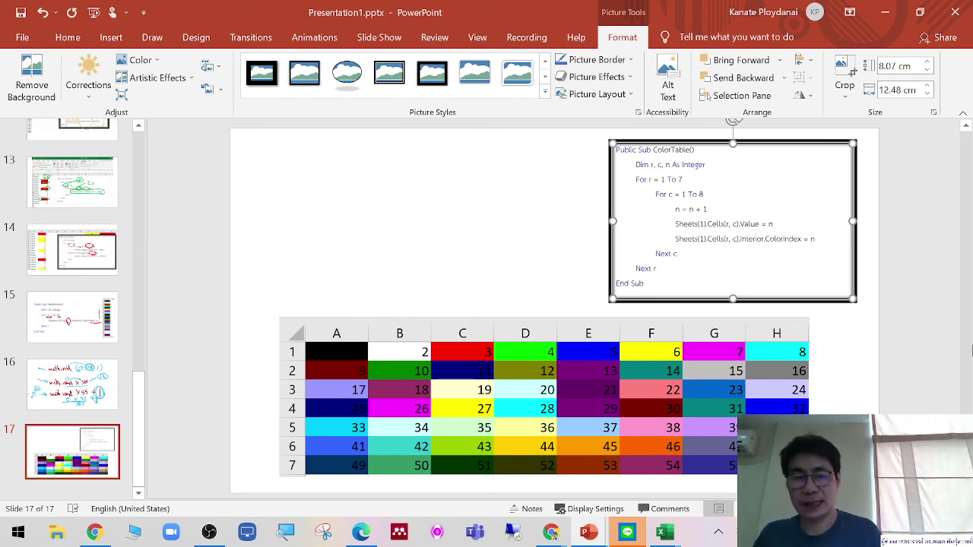
pyautogui.press('super+shift+s')
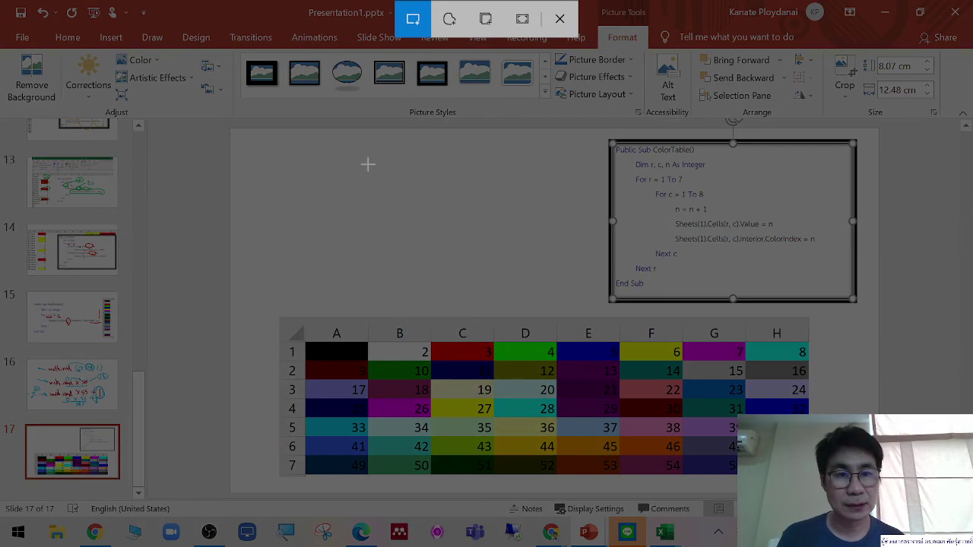
pyautogui.moveTo(241, 135); pyautogui.dragTo(867, 484)
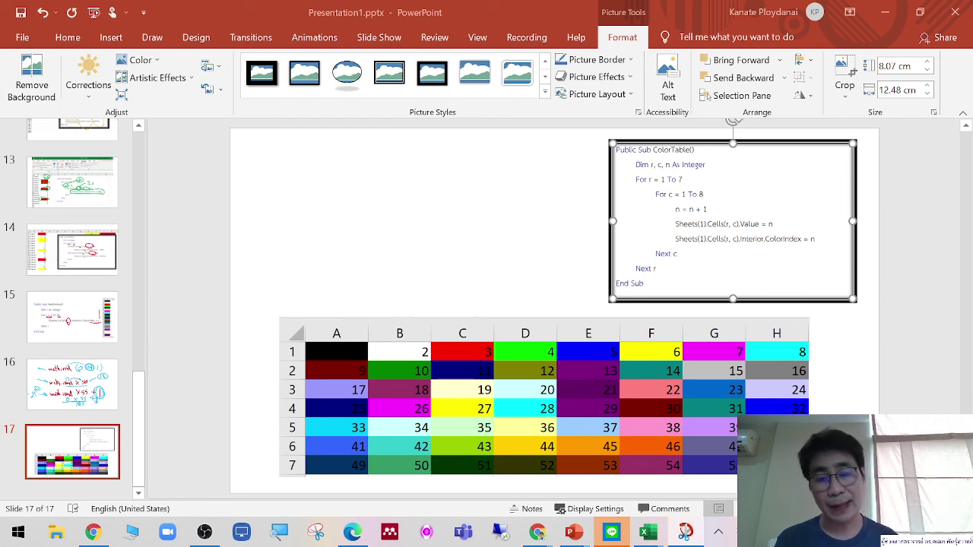
# Minimize PowerPoint and Excel, then open and minimize the LINE chat window
pyautogui.click(886, 13)
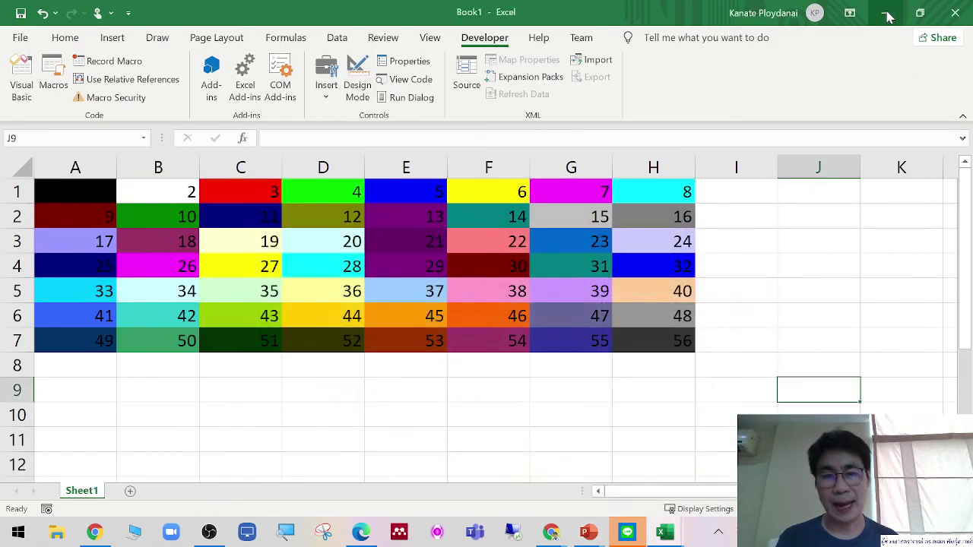
pyautogui.click(887, 13)
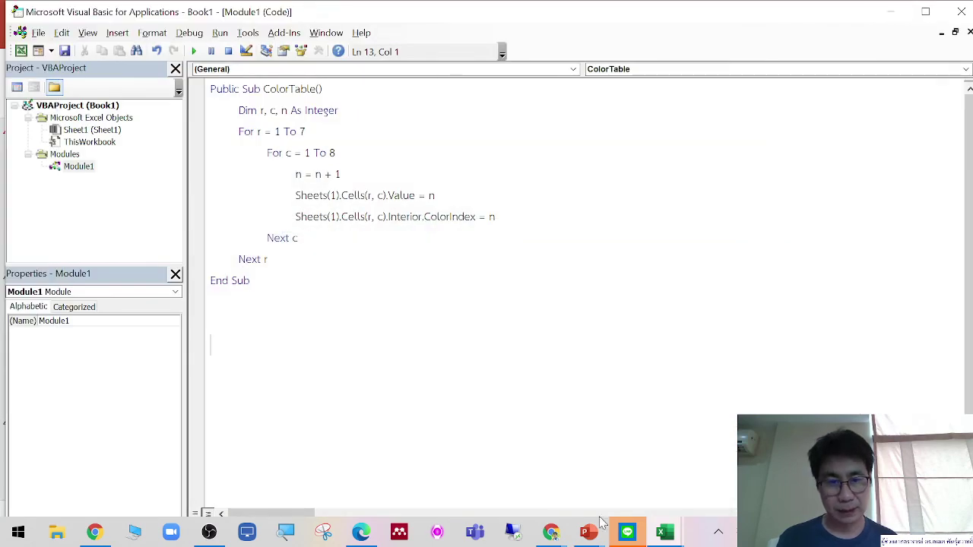
pyautogui.click(637, 532)
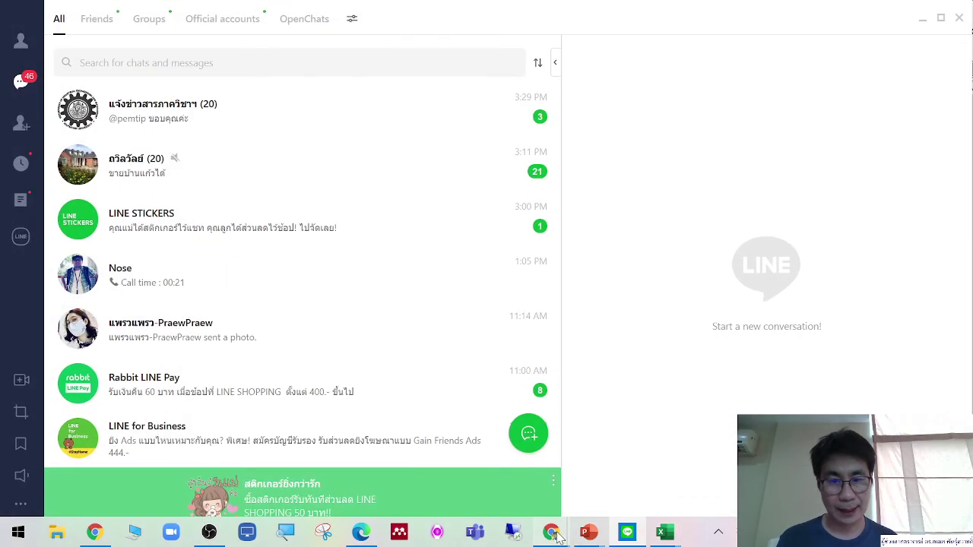
pyautogui.moveTo(552, 532)
pyautogui.click(605, 496)
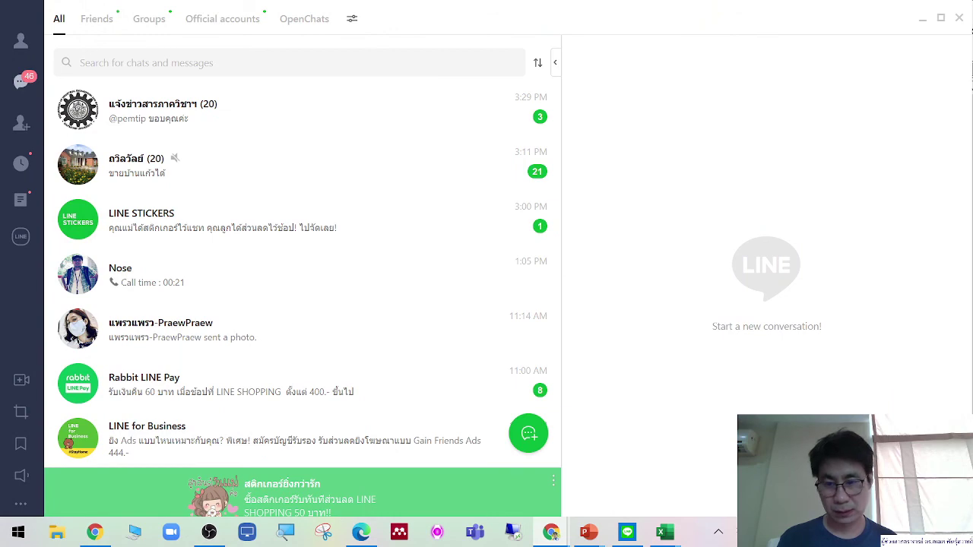
pyautogui.click(924, 19)
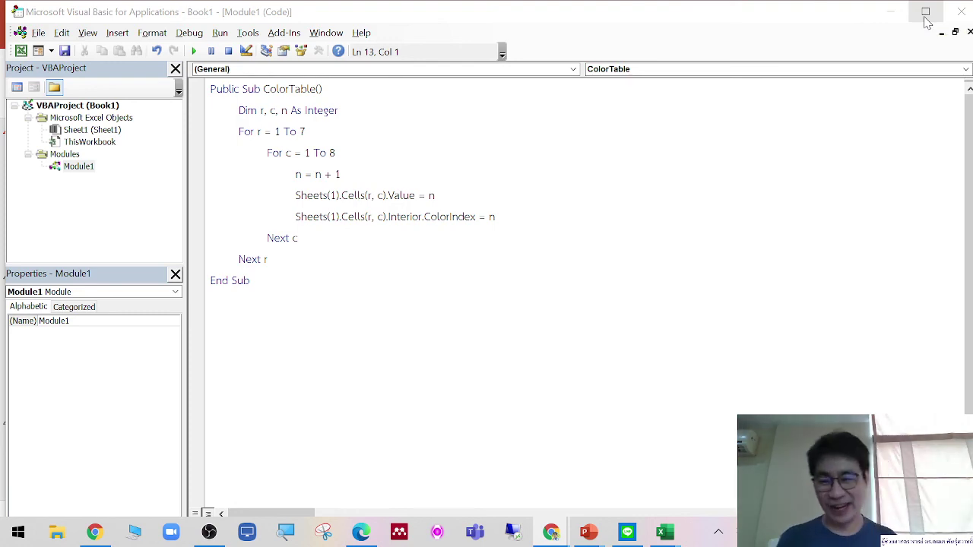
# Close the VBA editor, select J7, and minimize Excel to reveal the VBA บทที่ 1 deck
pyautogui.click(962, 16)
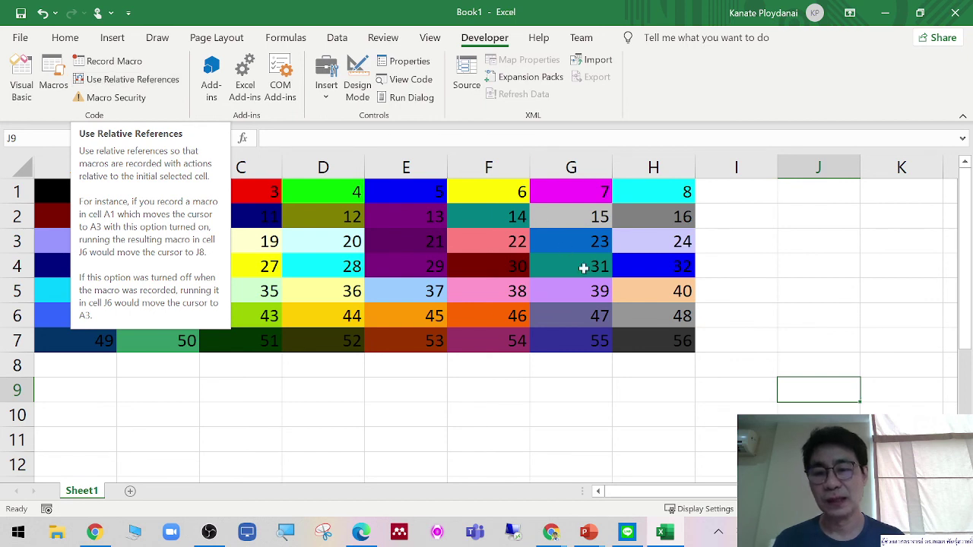
pyautogui.click(816, 330)
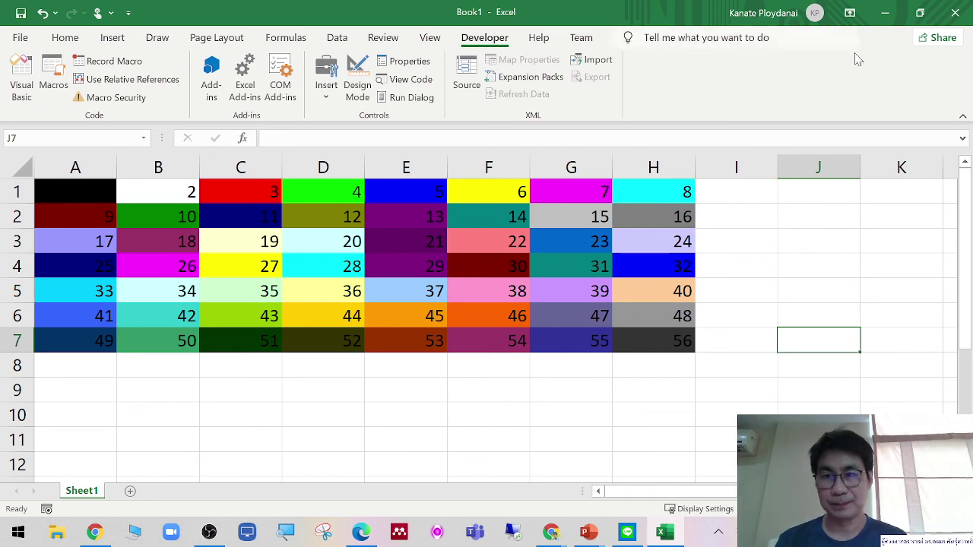
pyautogui.click(886, 13)
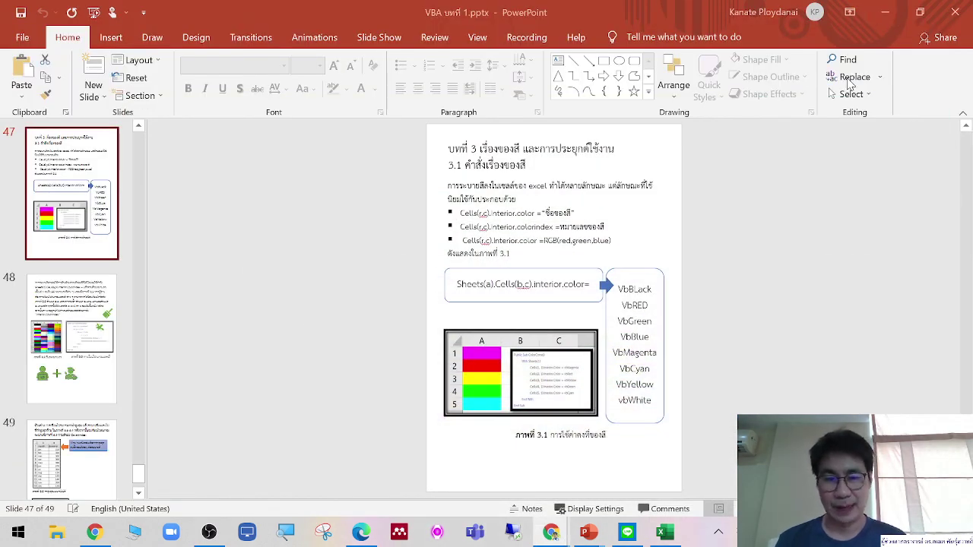